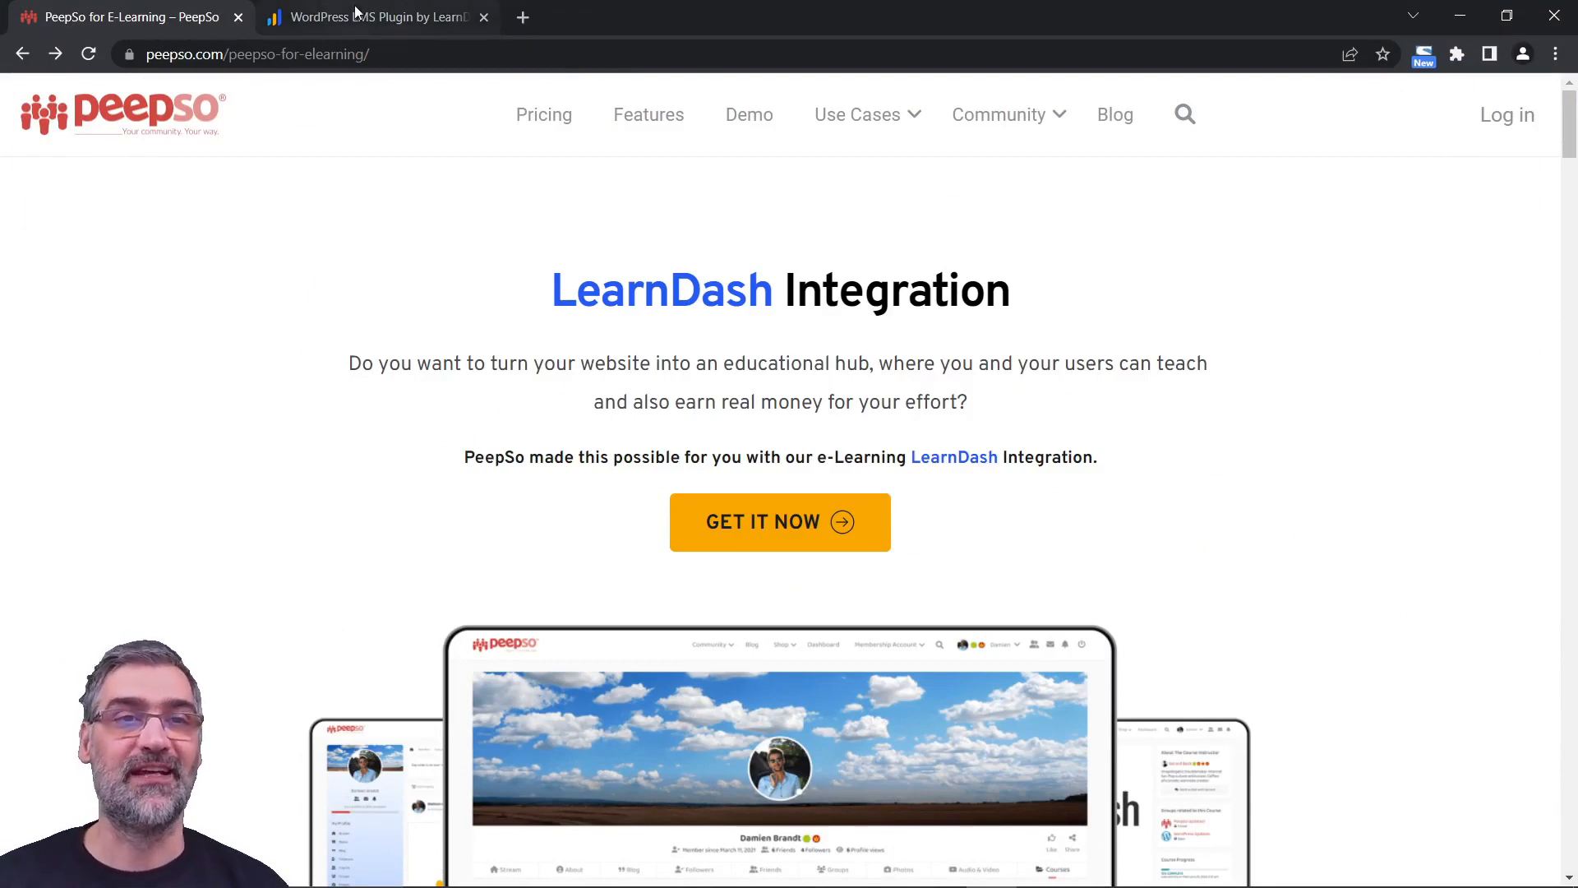
# Open the LearnDash website and review the package prices on its pricing page.
pyautogui.click(411, 17)
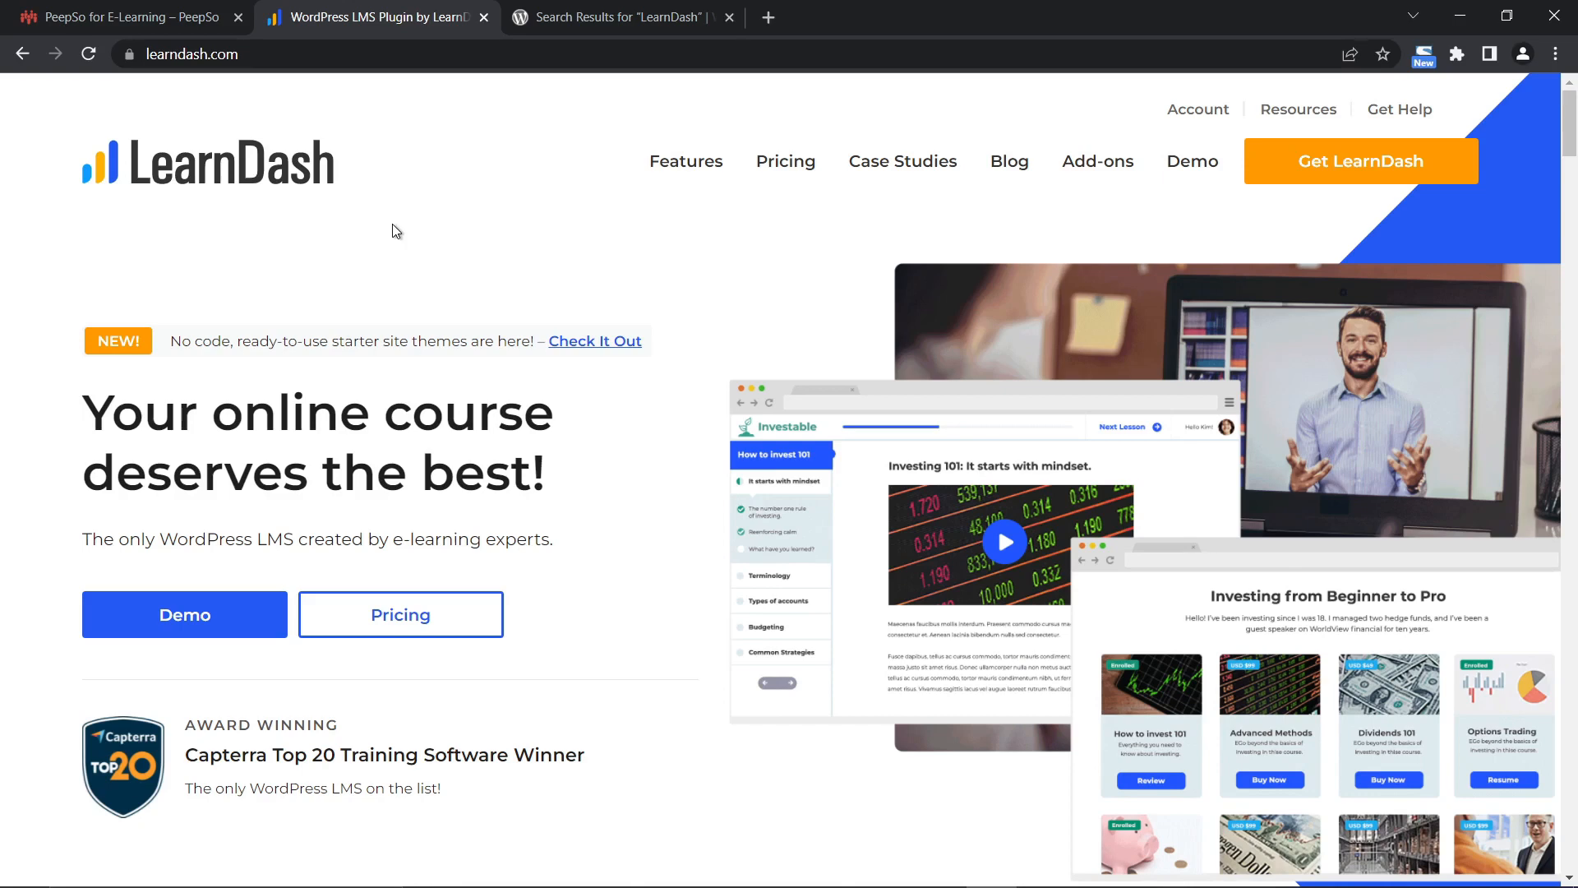
pyautogui.moveTo(242, 54); pyautogui.dragTo(147, 53)
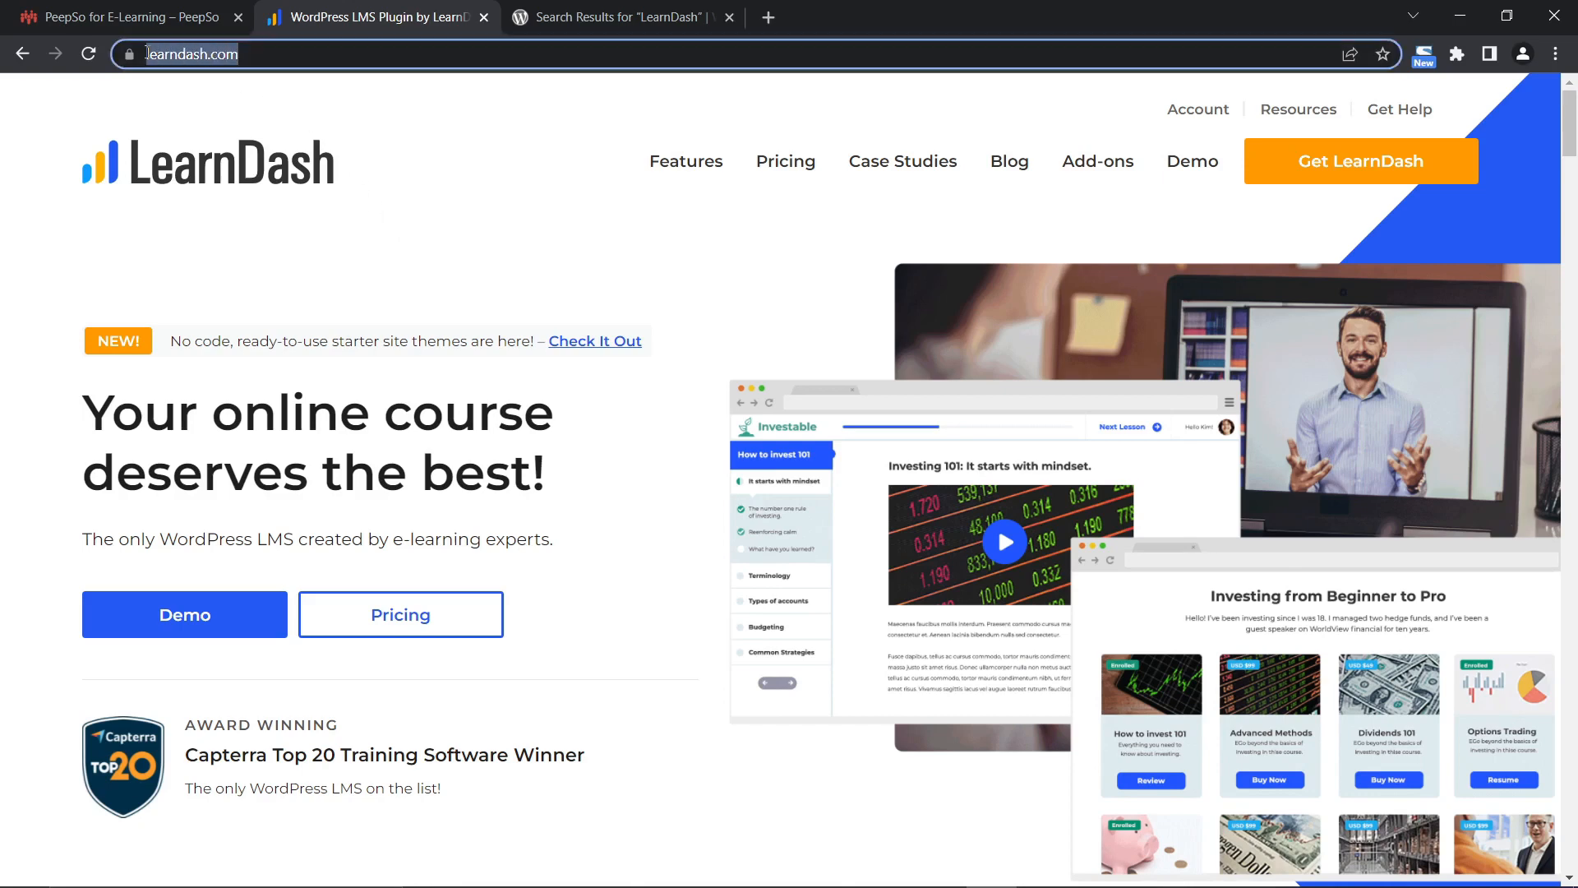
pyautogui.click(783, 167)
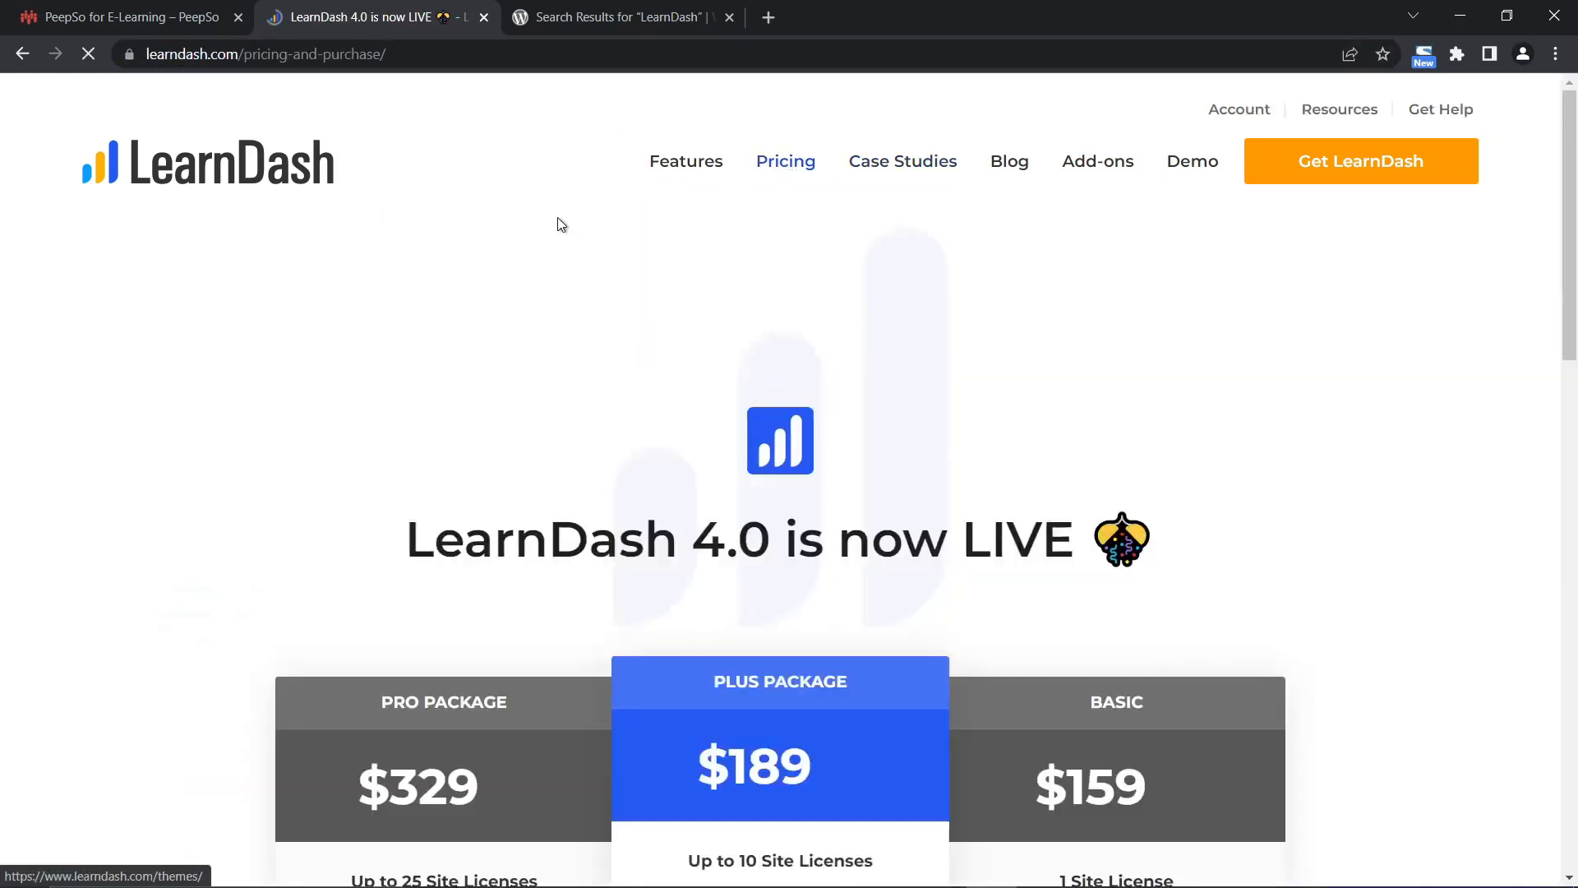
pyautogui.scroll(-3, 465, 434)
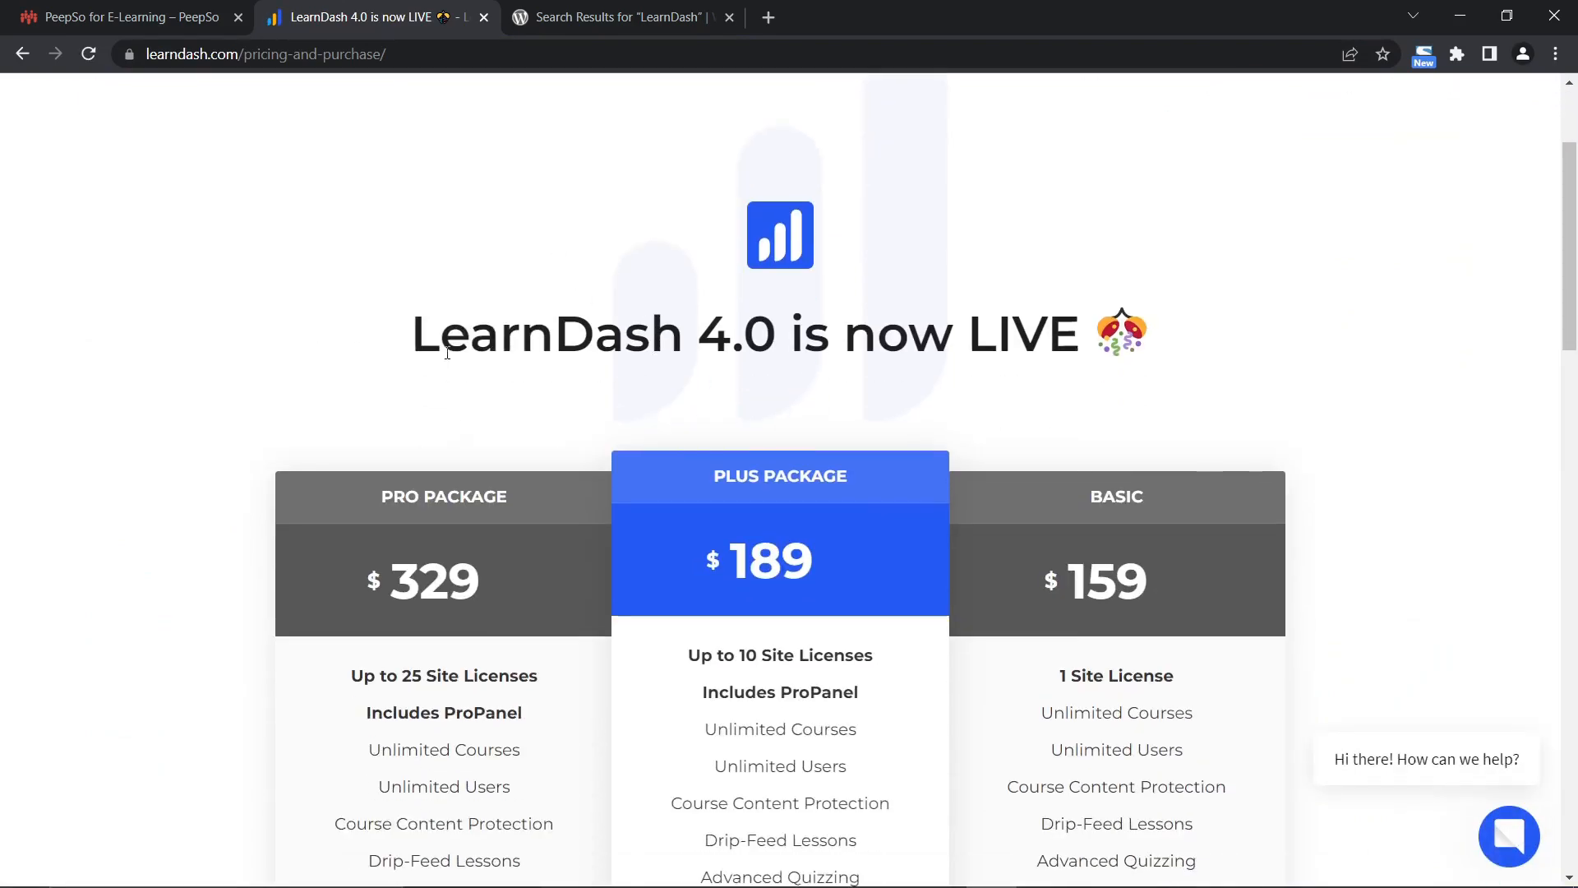
pyautogui.scroll(3, 446, 353)
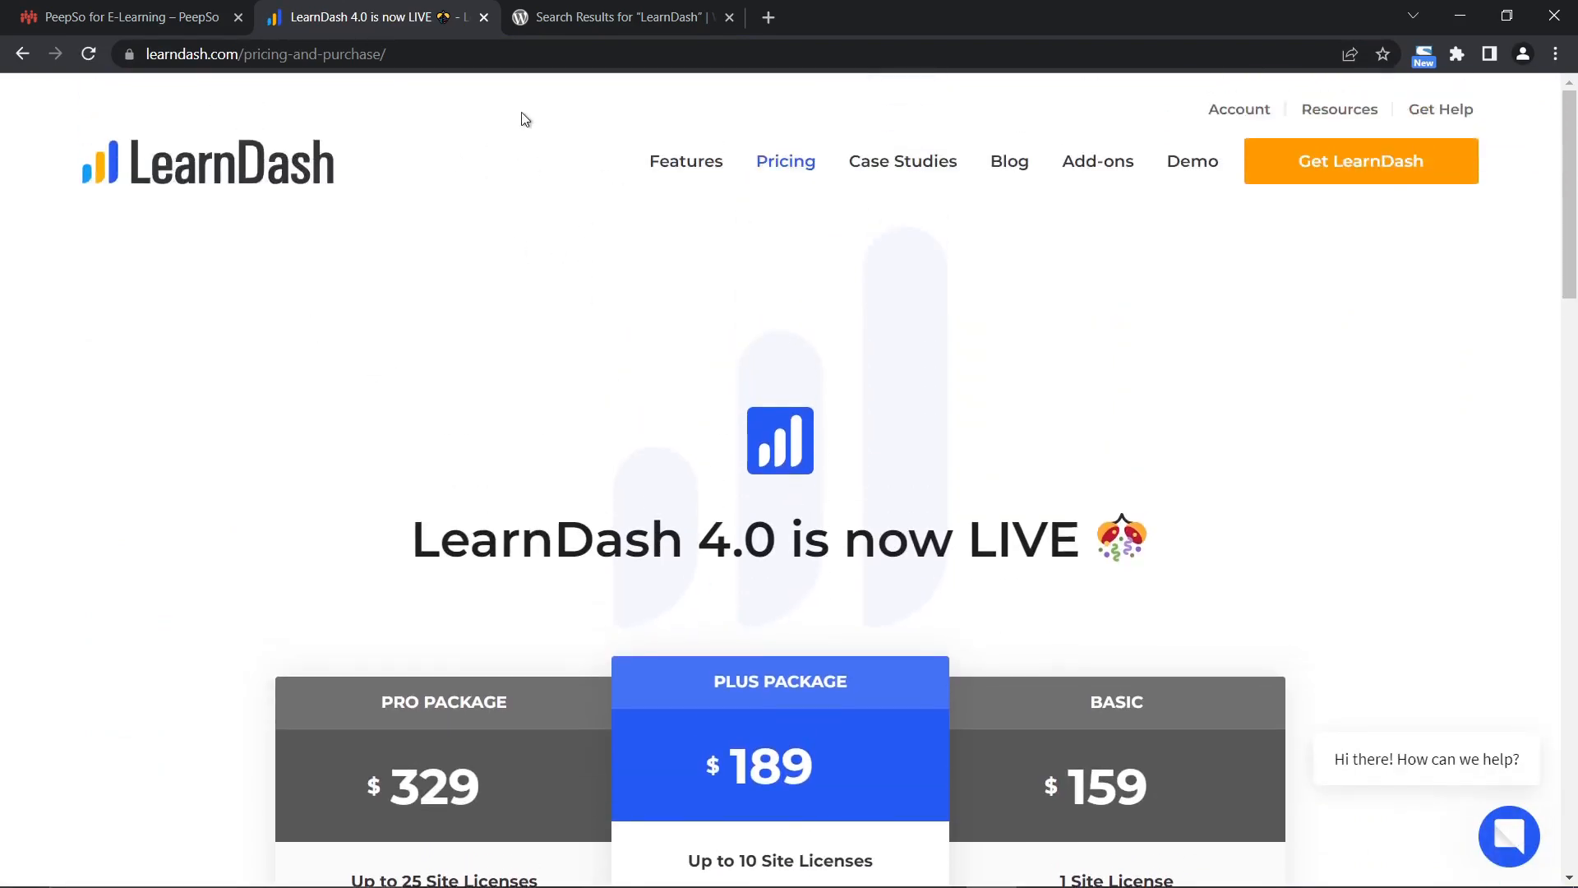
# Examine the WordPress.org plugin directory results for LearnDash, checking which LearnDash-related plugins it offers.
pyautogui.click(546, 28)
pyautogui.scroll(6, 238, 317)
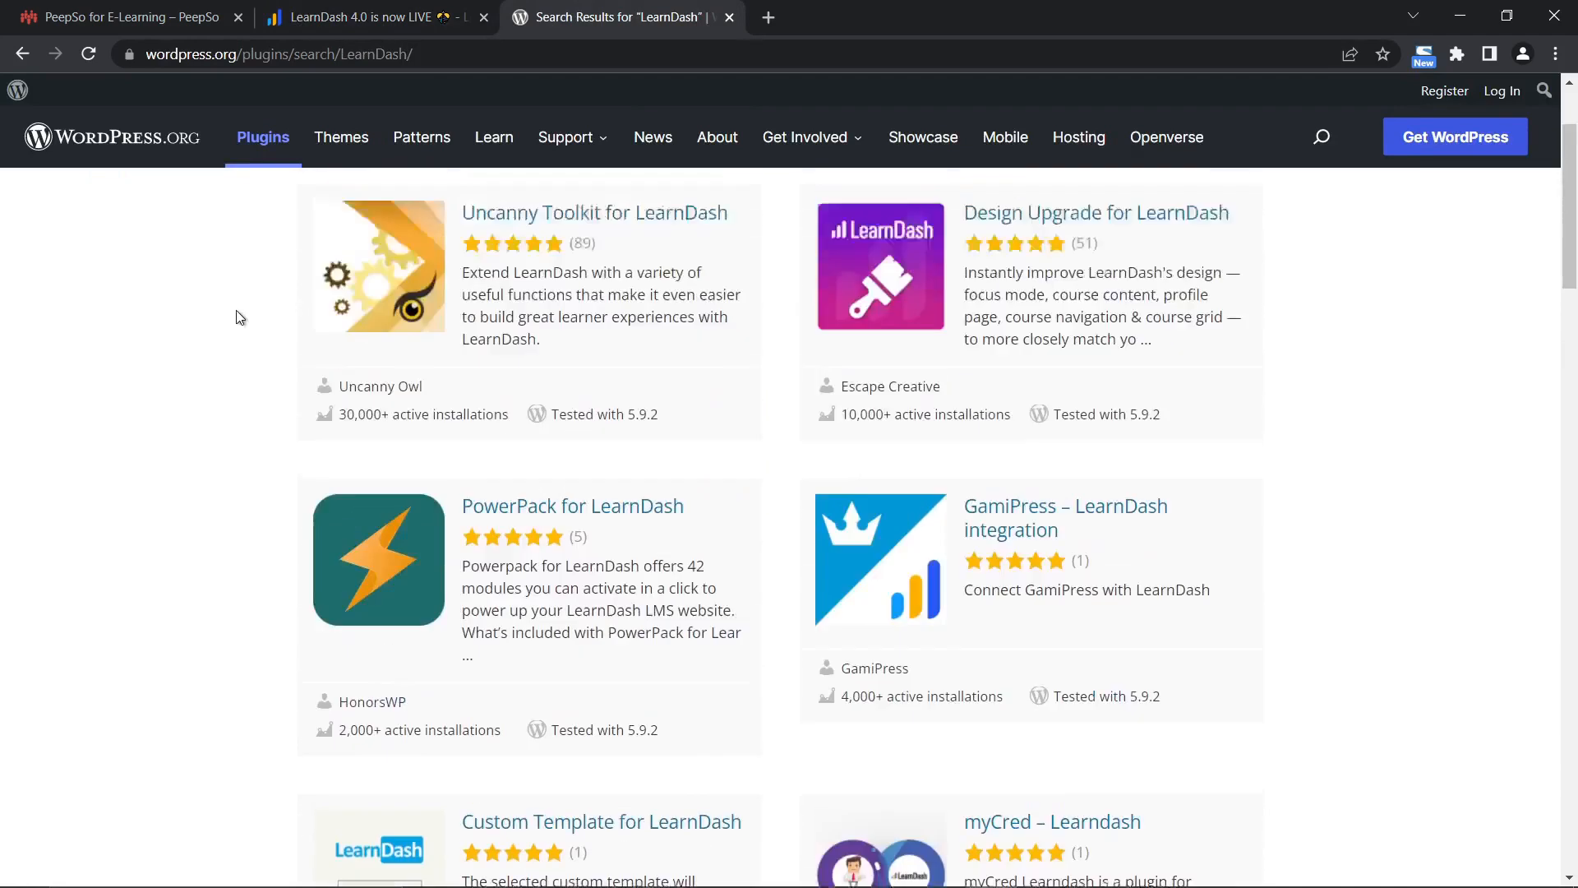
pyautogui.scroll(2, 239, 317)
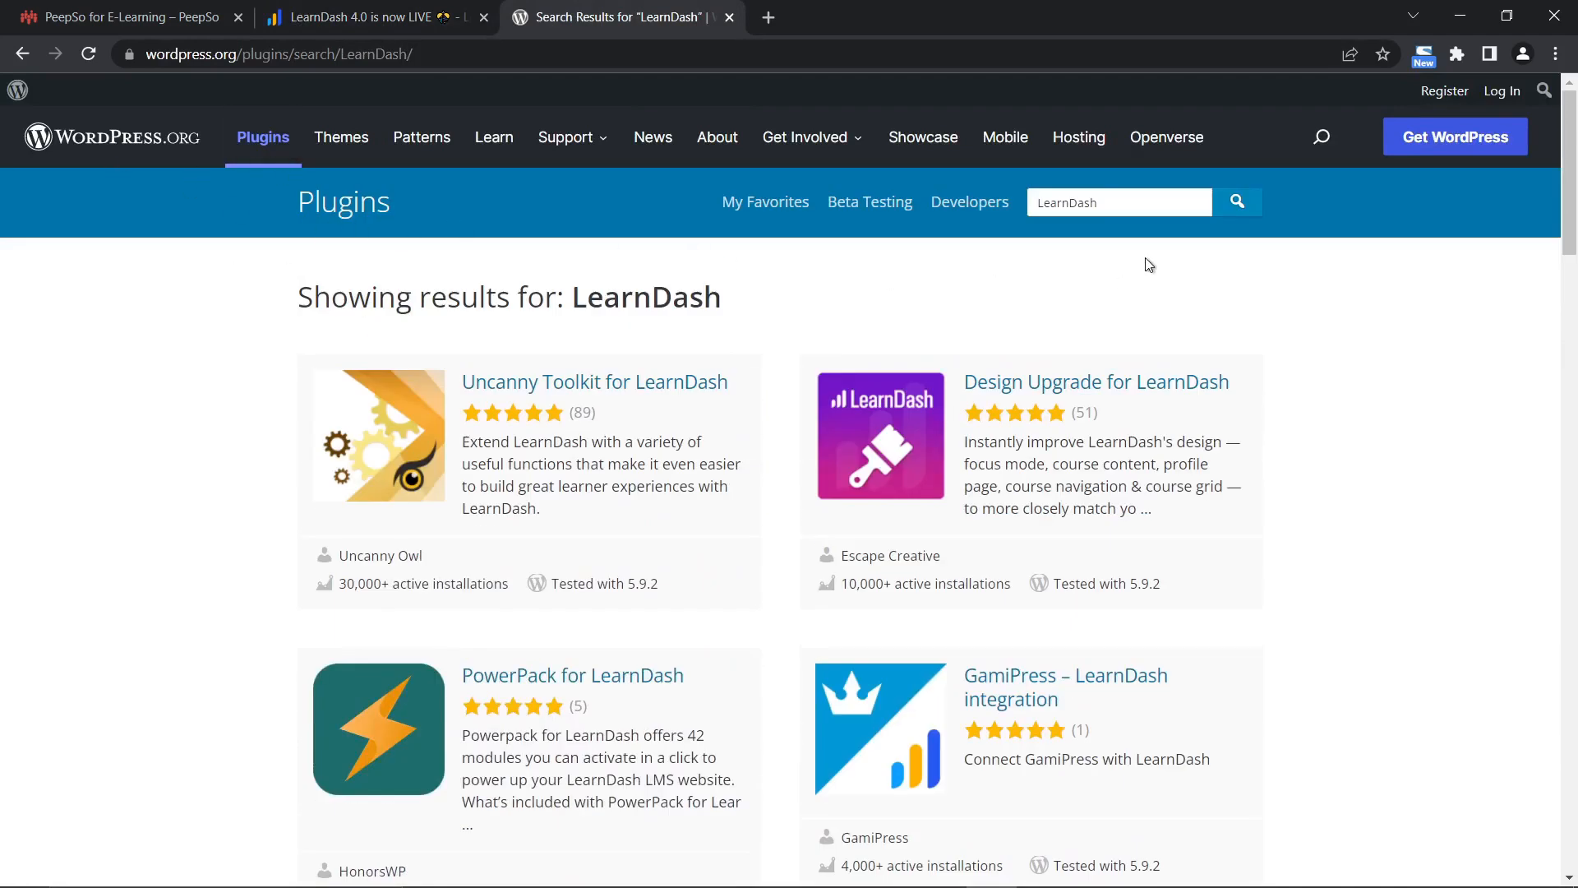
pyautogui.doubleClick(1098, 203)
pyautogui.scroll(-6, 761, 422)
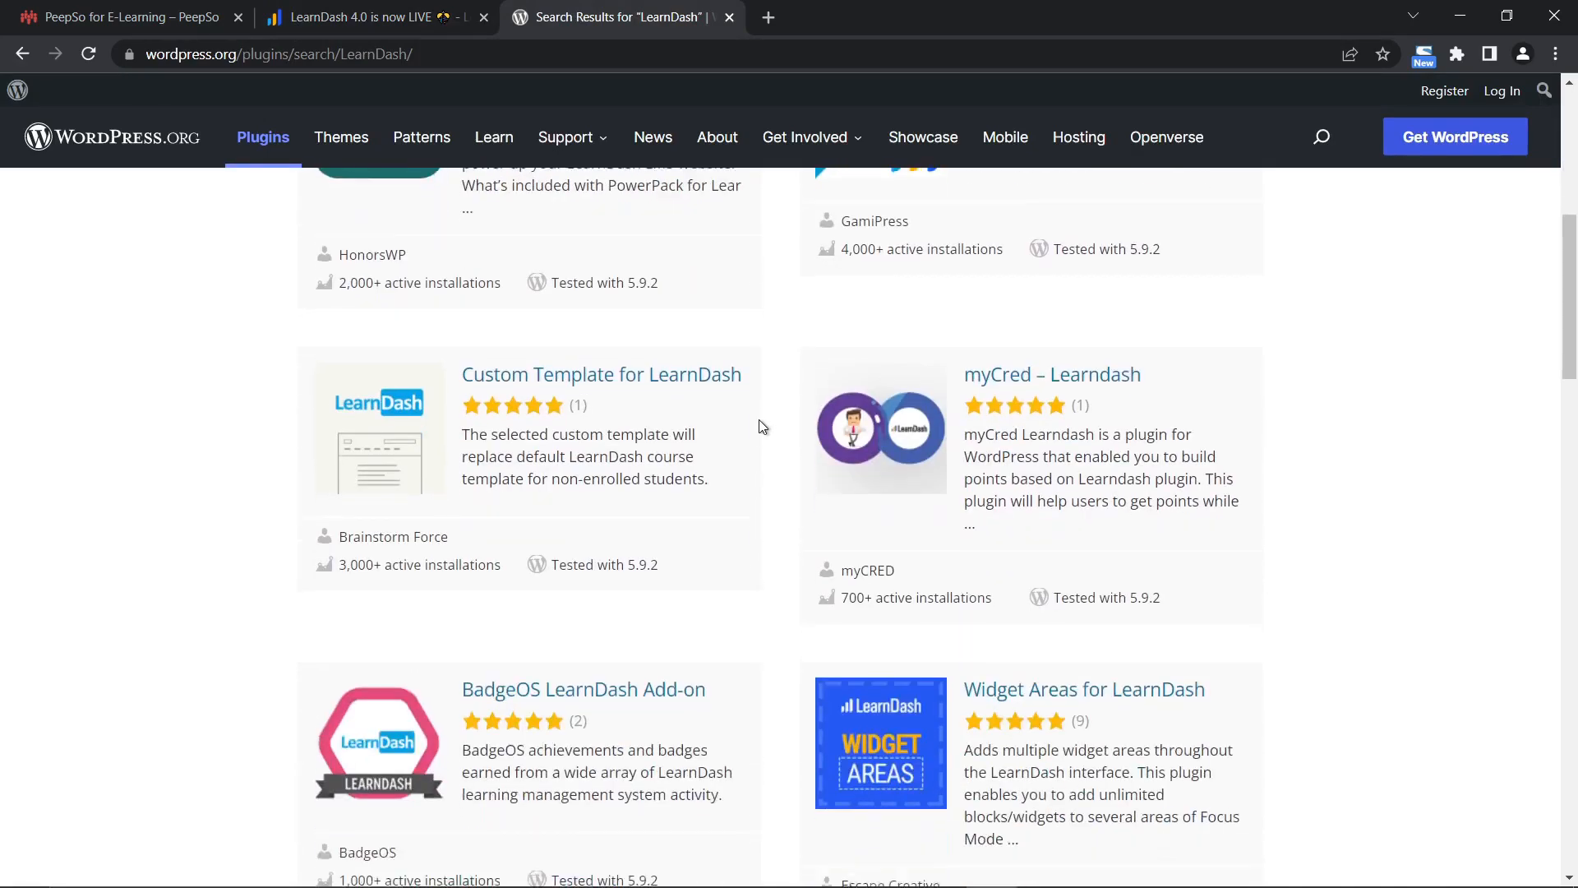
pyautogui.scroll(-15, 759, 425)
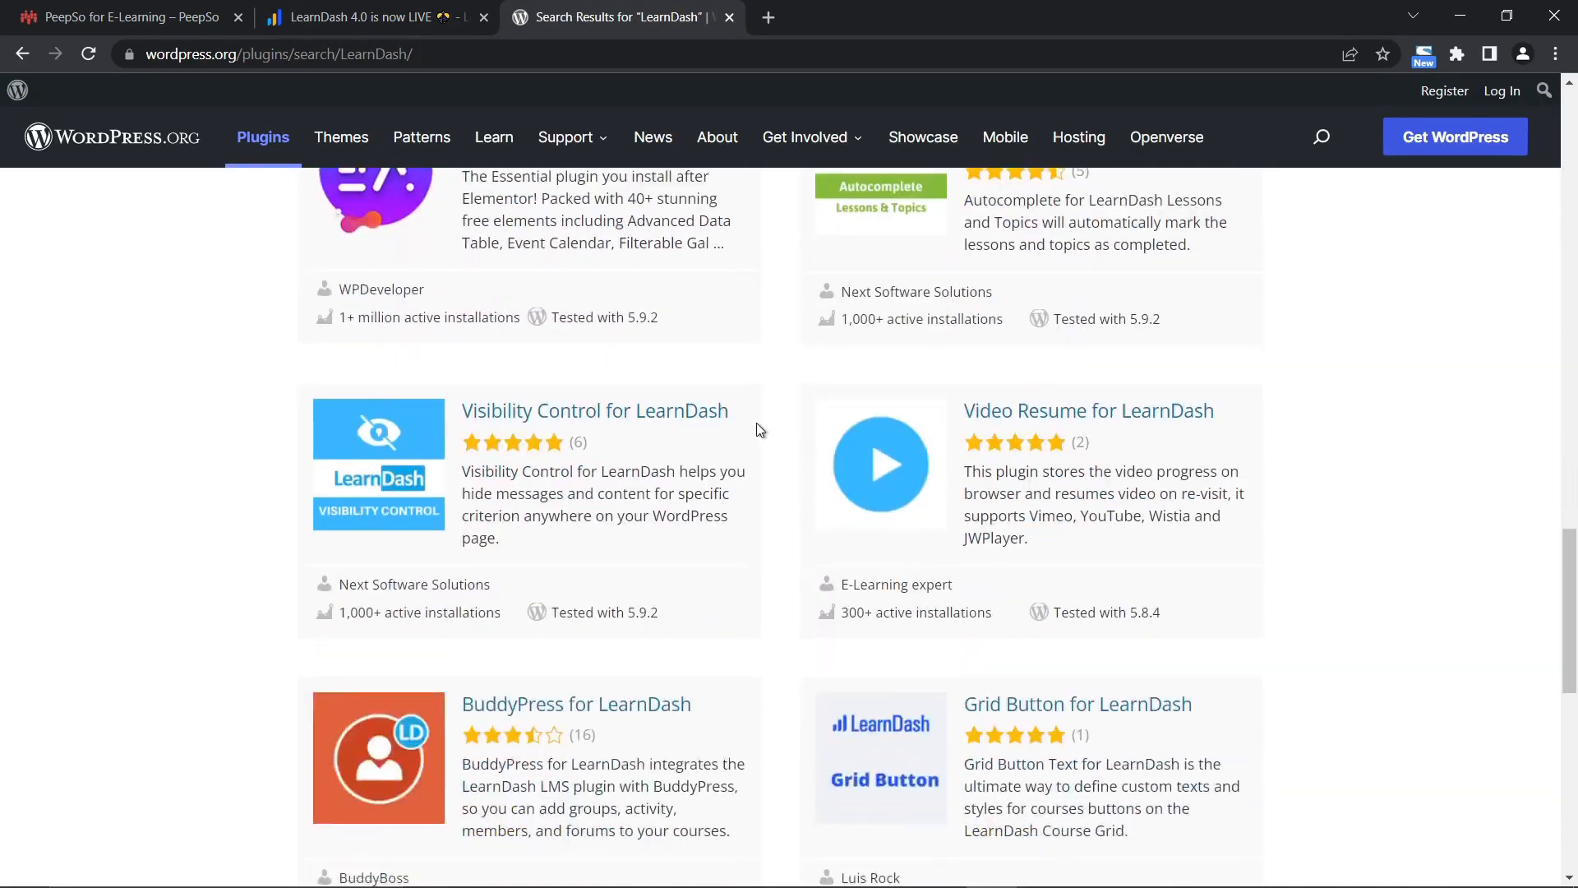
pyautogui.scroll(-8, 758, 423)
pyautogui.scroll(11, 757, 422)
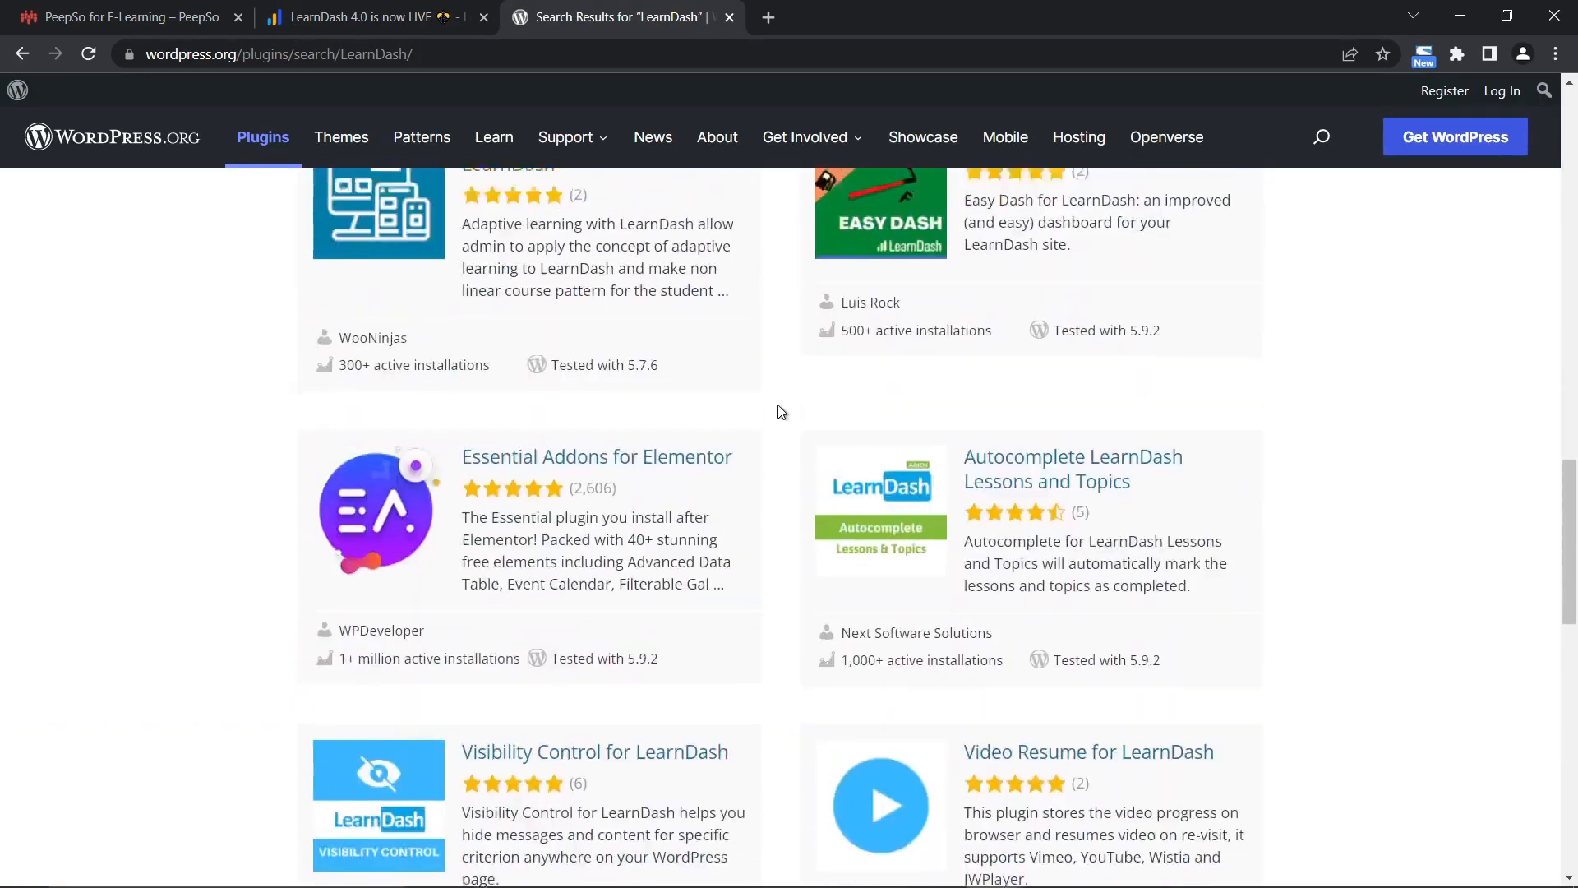
pyautogui.scroll(8, 780, 411)
# Return to the LearnDash site and reload its pricing page to compare the Pro, Plus and Basic packages.
pyautogui.click(370, 18)
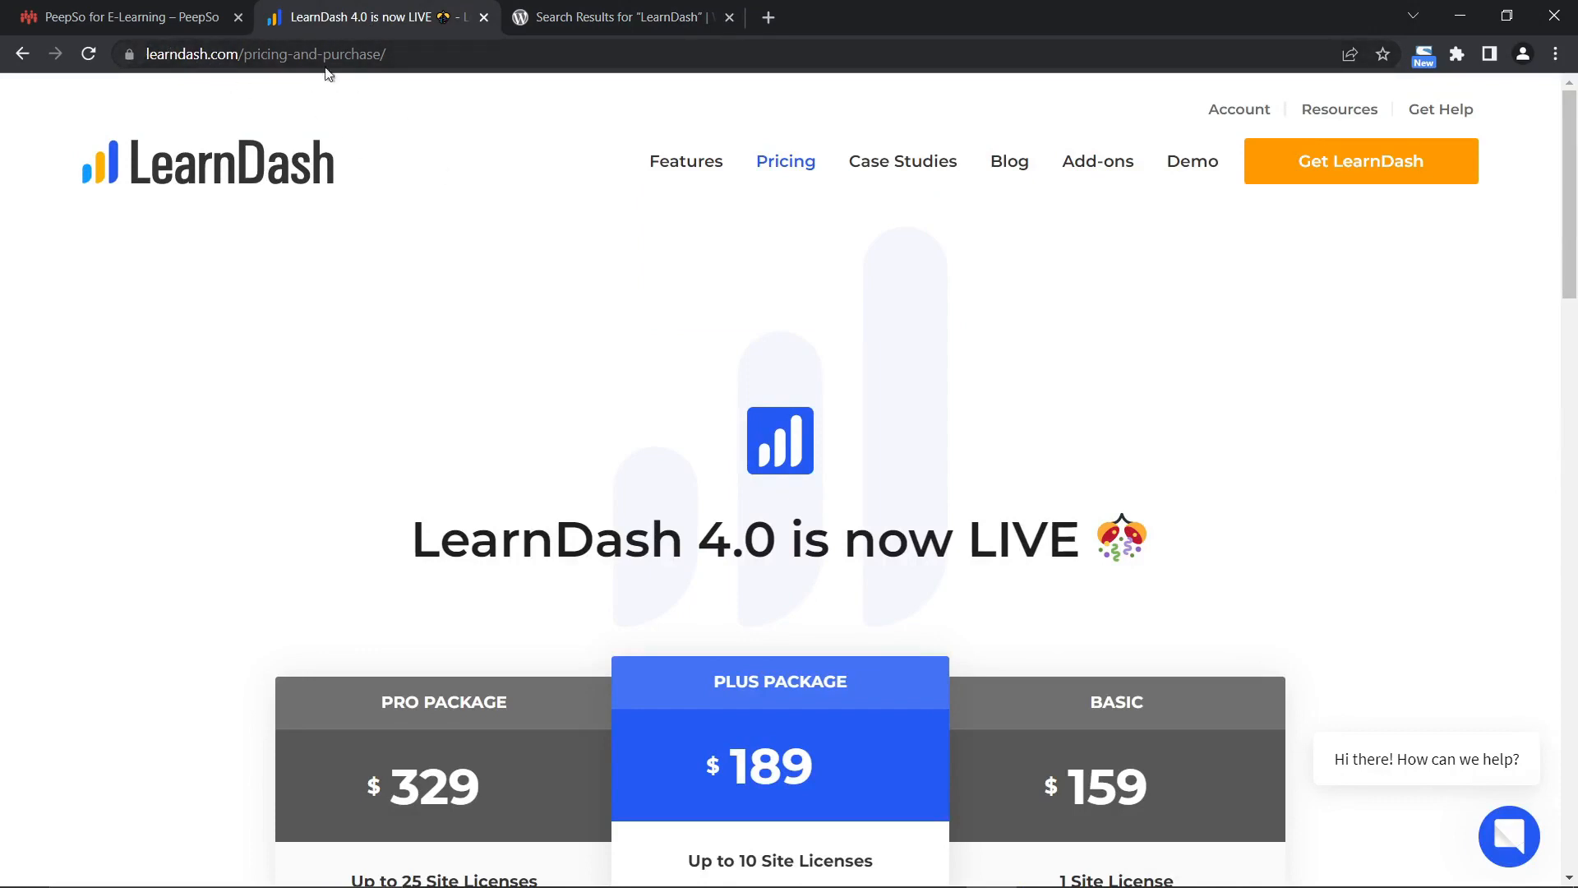
pyautogui.click(792, 167)
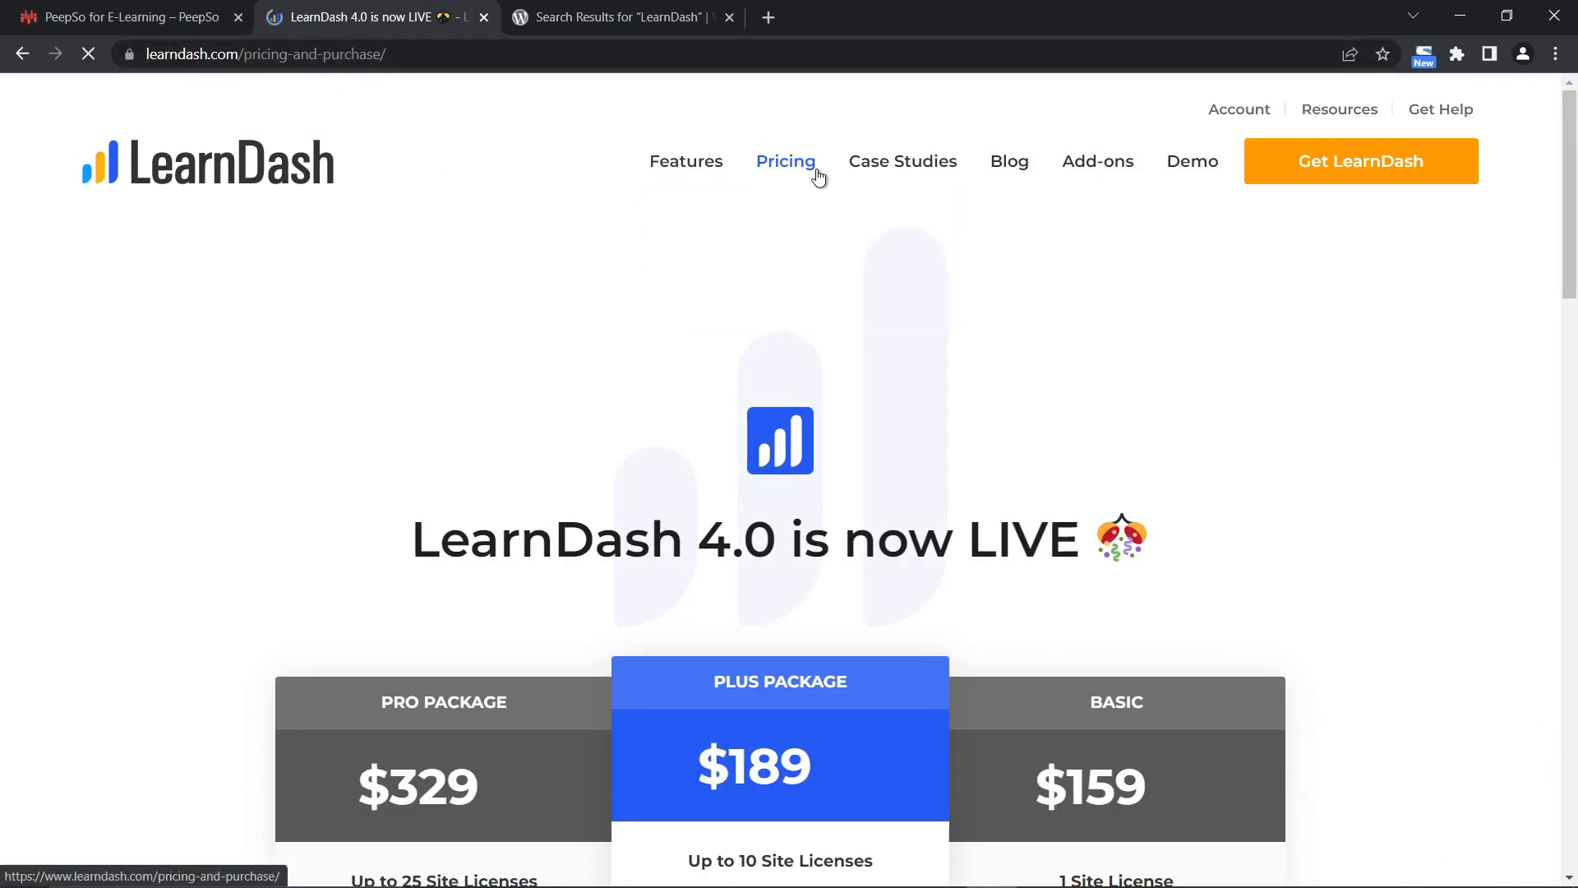
pyautogui.scroll(-3, 584, 254)
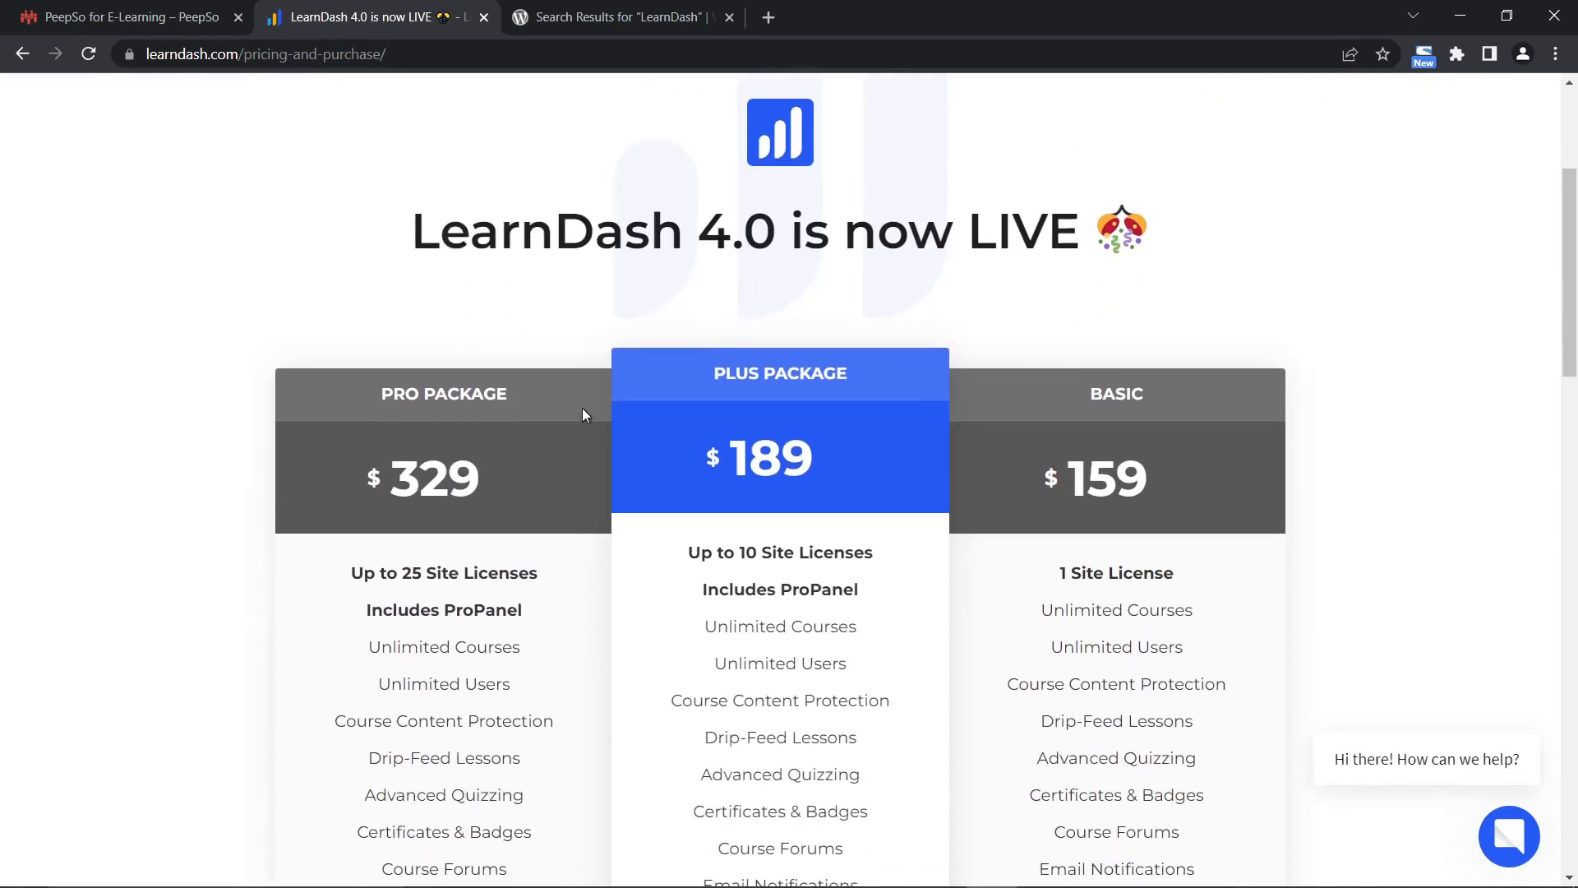
pyautogui.scroll(3, 880, 553)
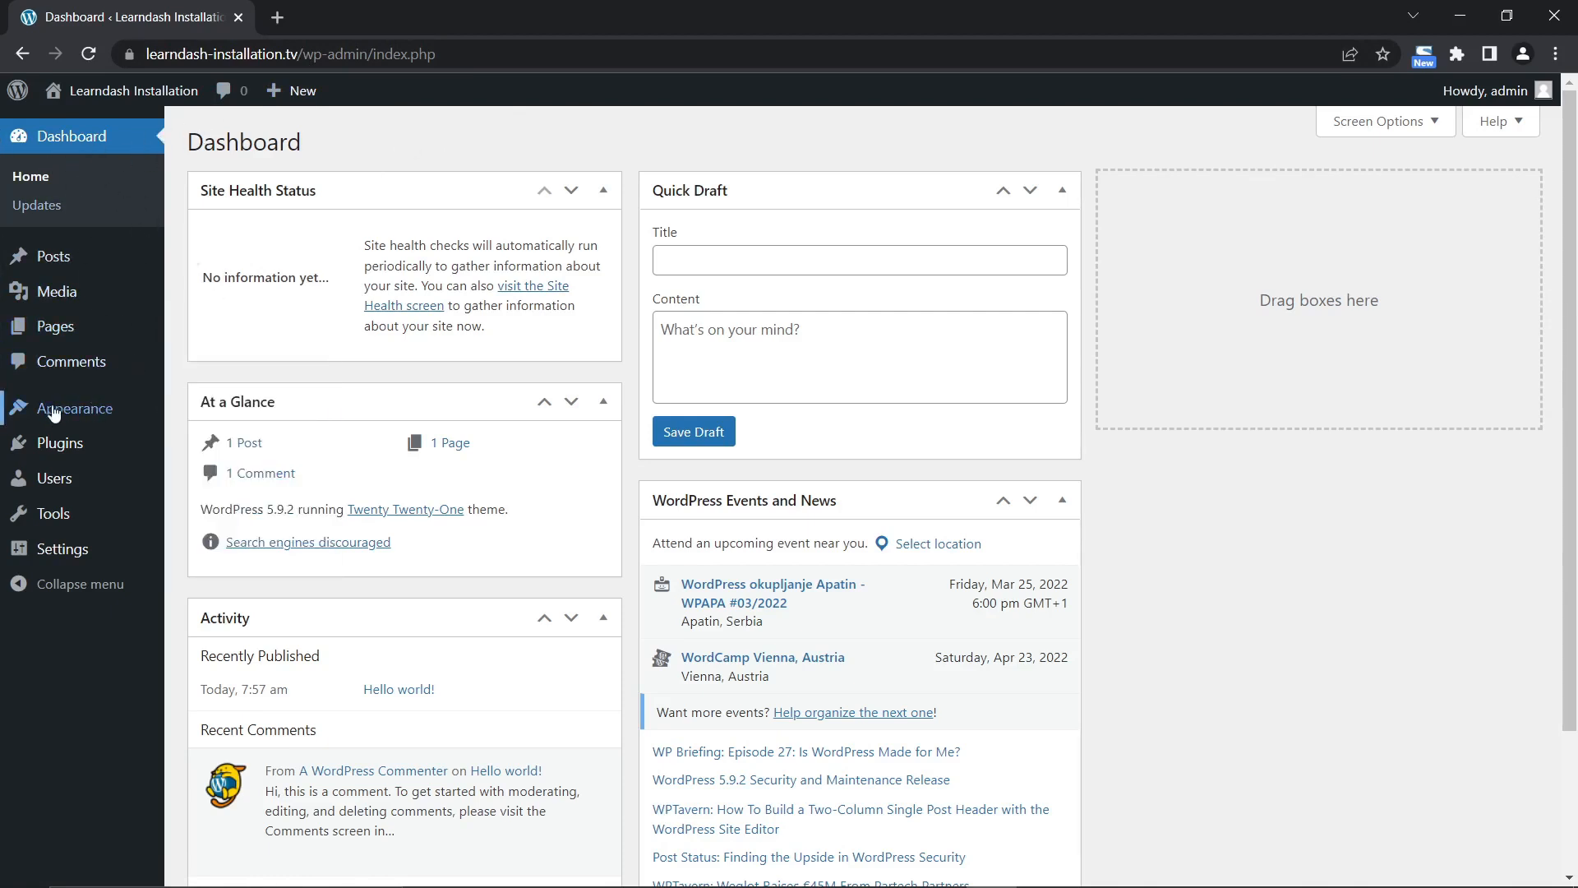
# Upload learndash.zip as a new plugin on the WordPress site, install it and activate it.
pyautogui.moveTo(72, 448)
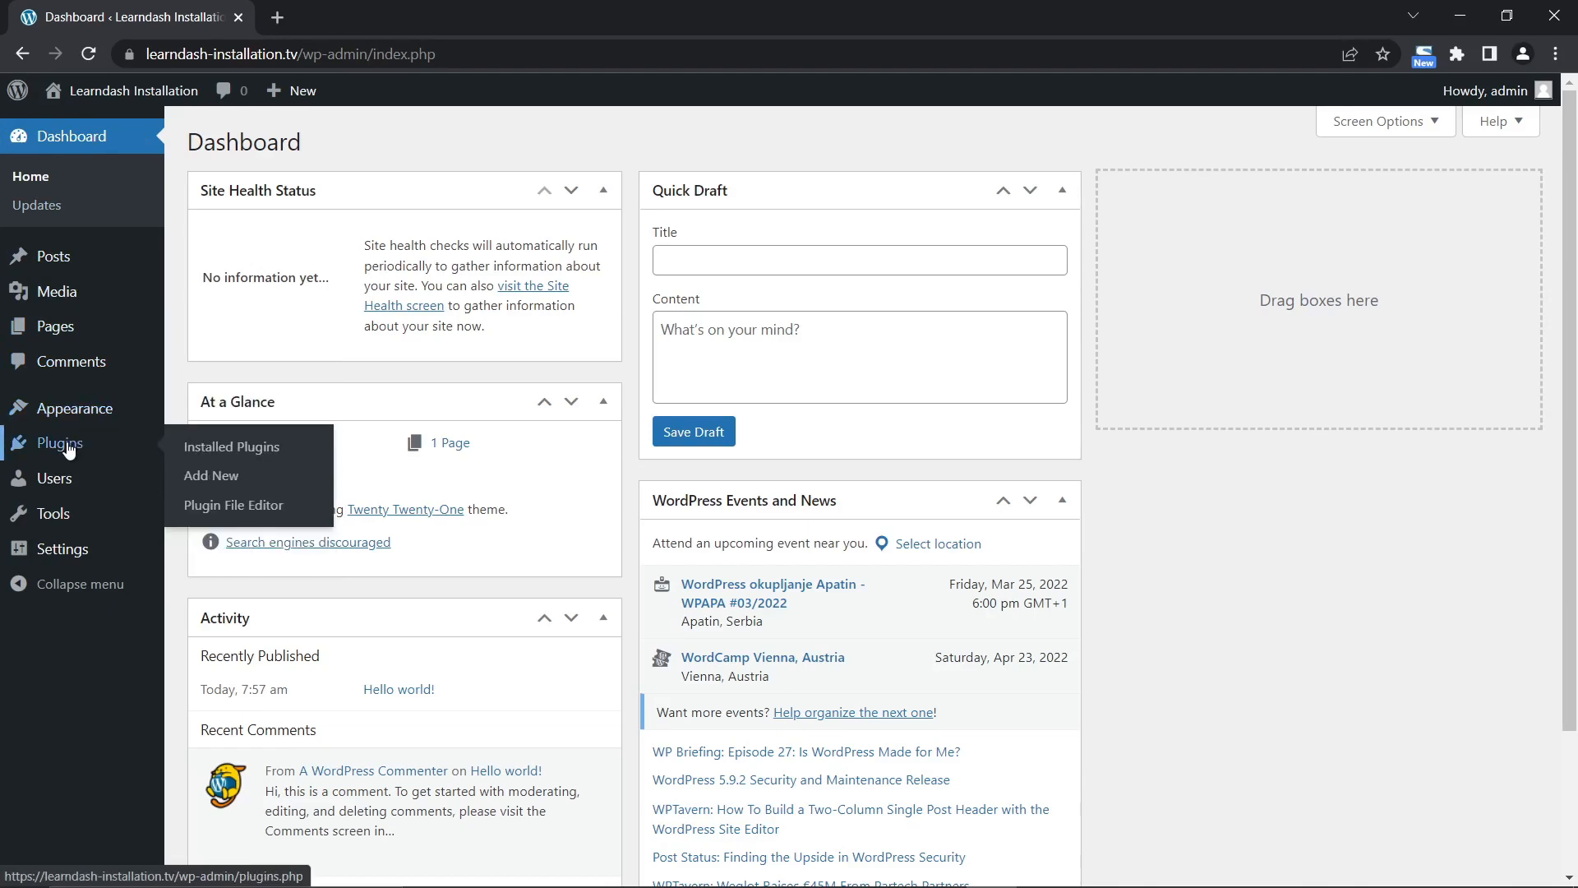
pyautogui.click(211, 482)
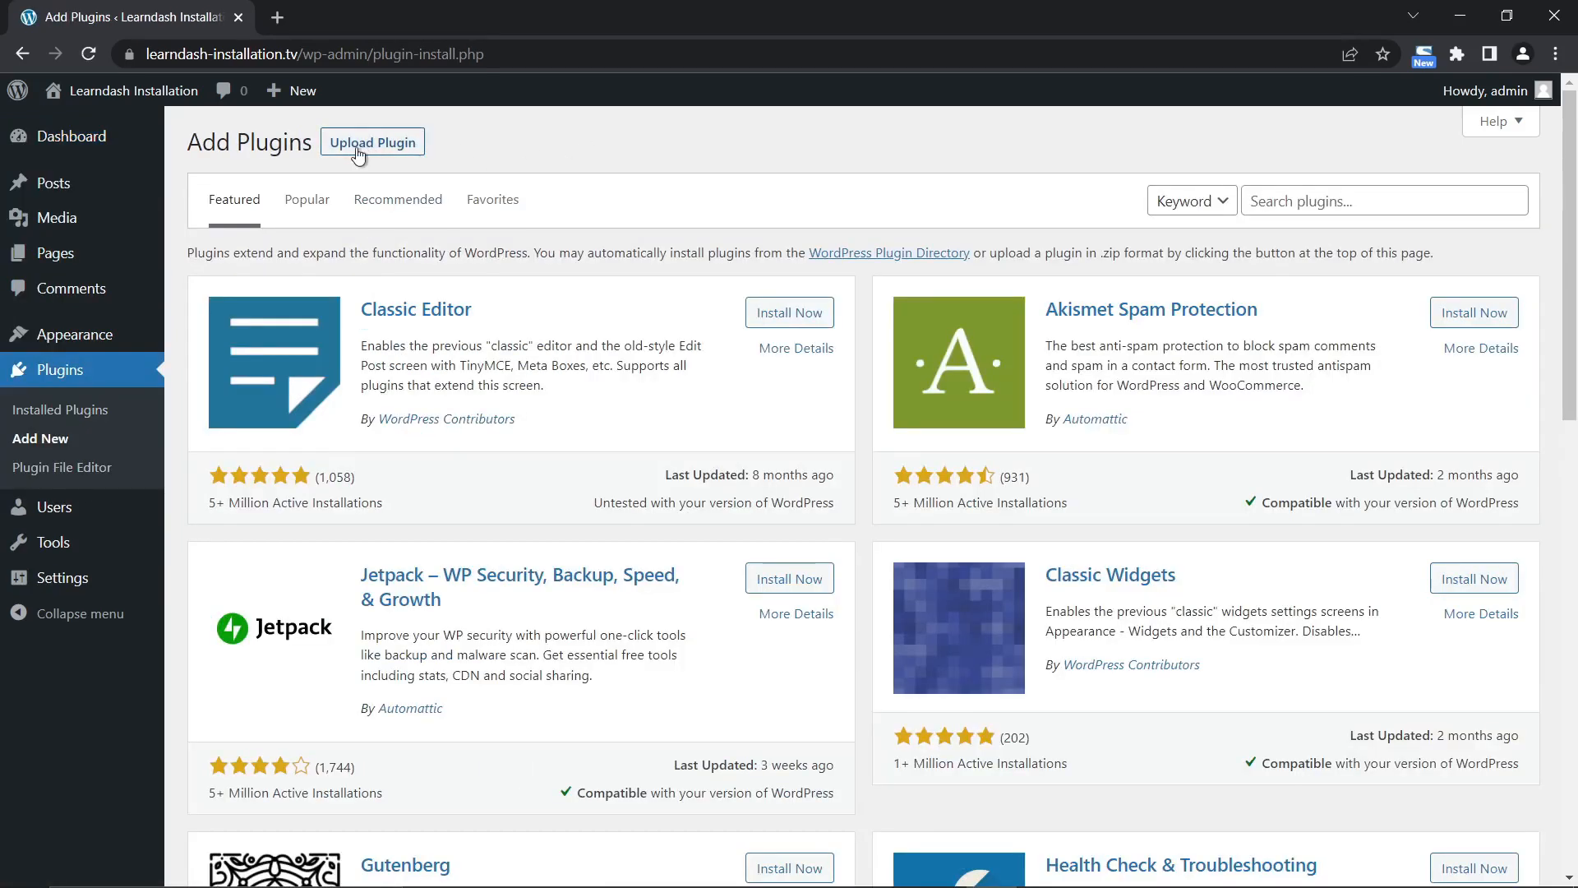
pyautogui.click(373, 144)
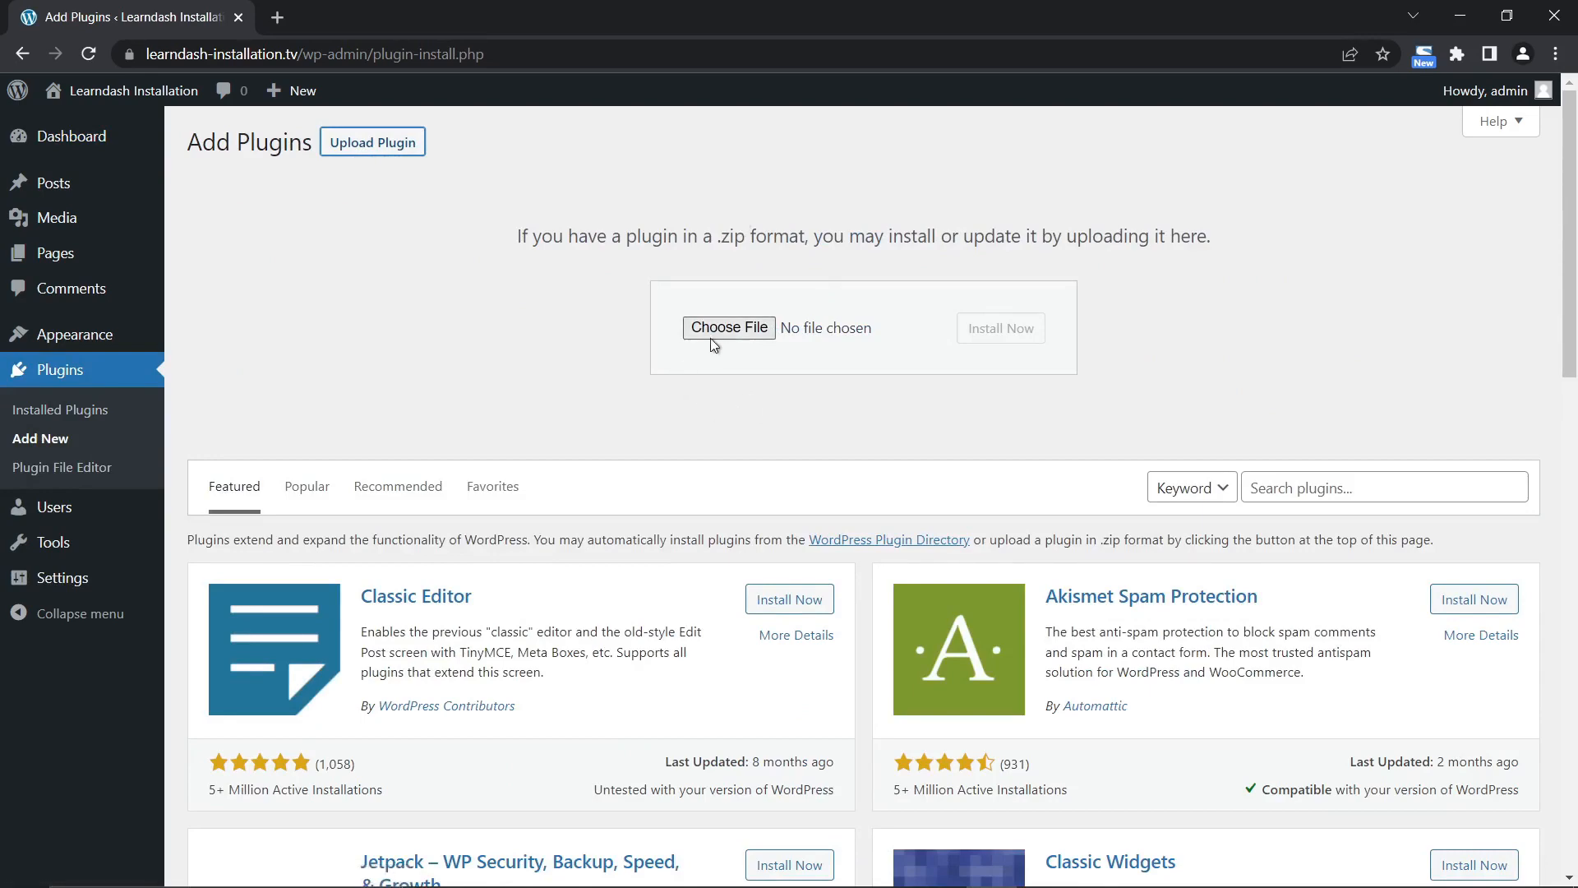
pyautogui.click(721, 329)
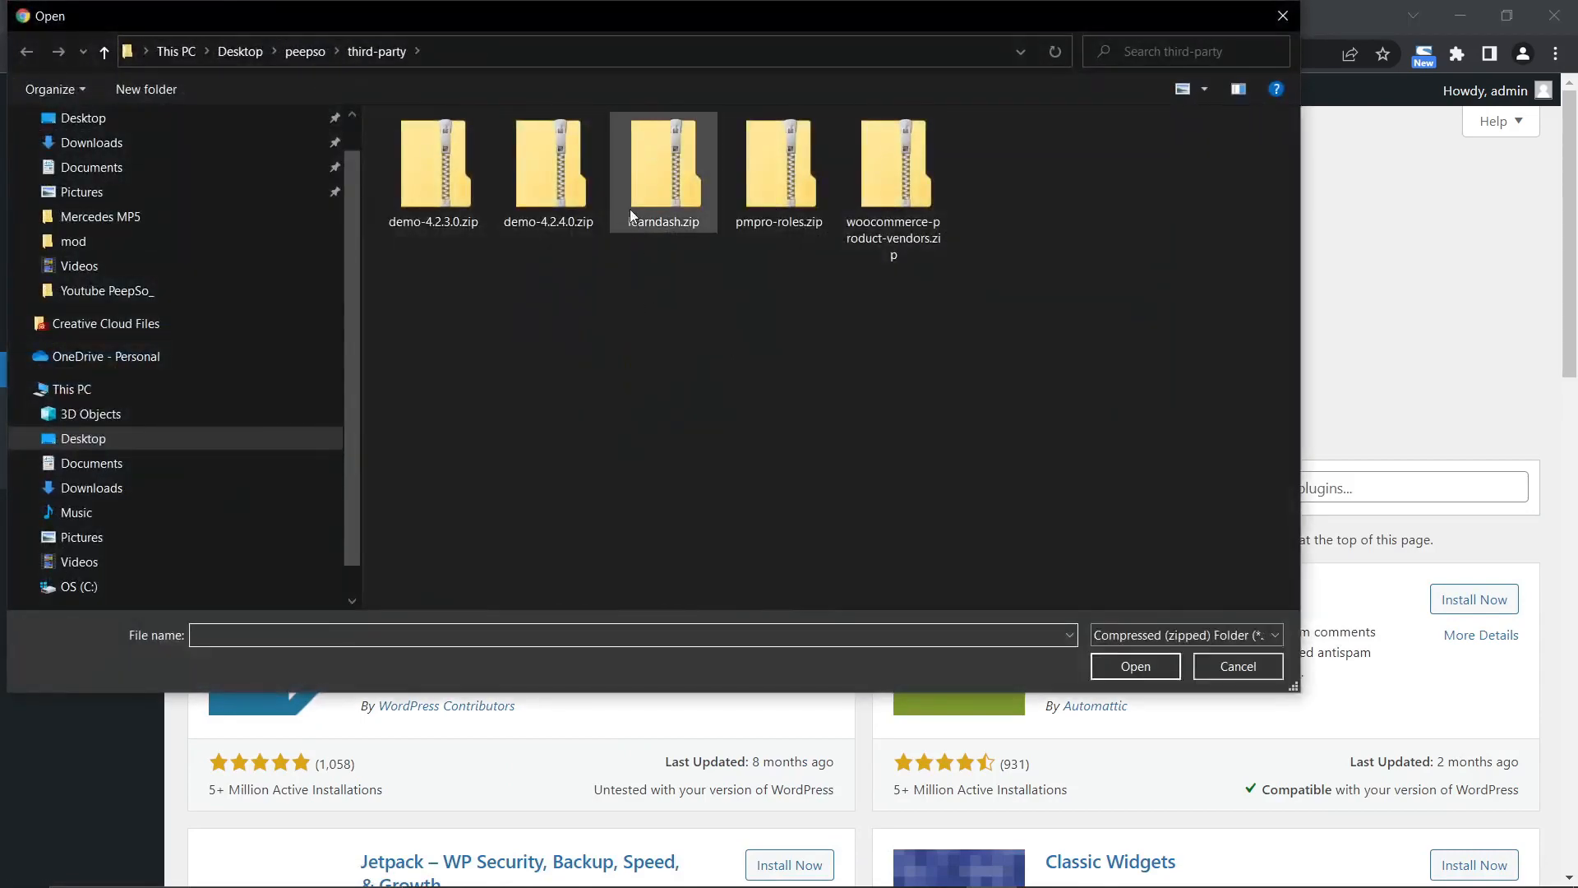
pyautogui.click(671, 160)
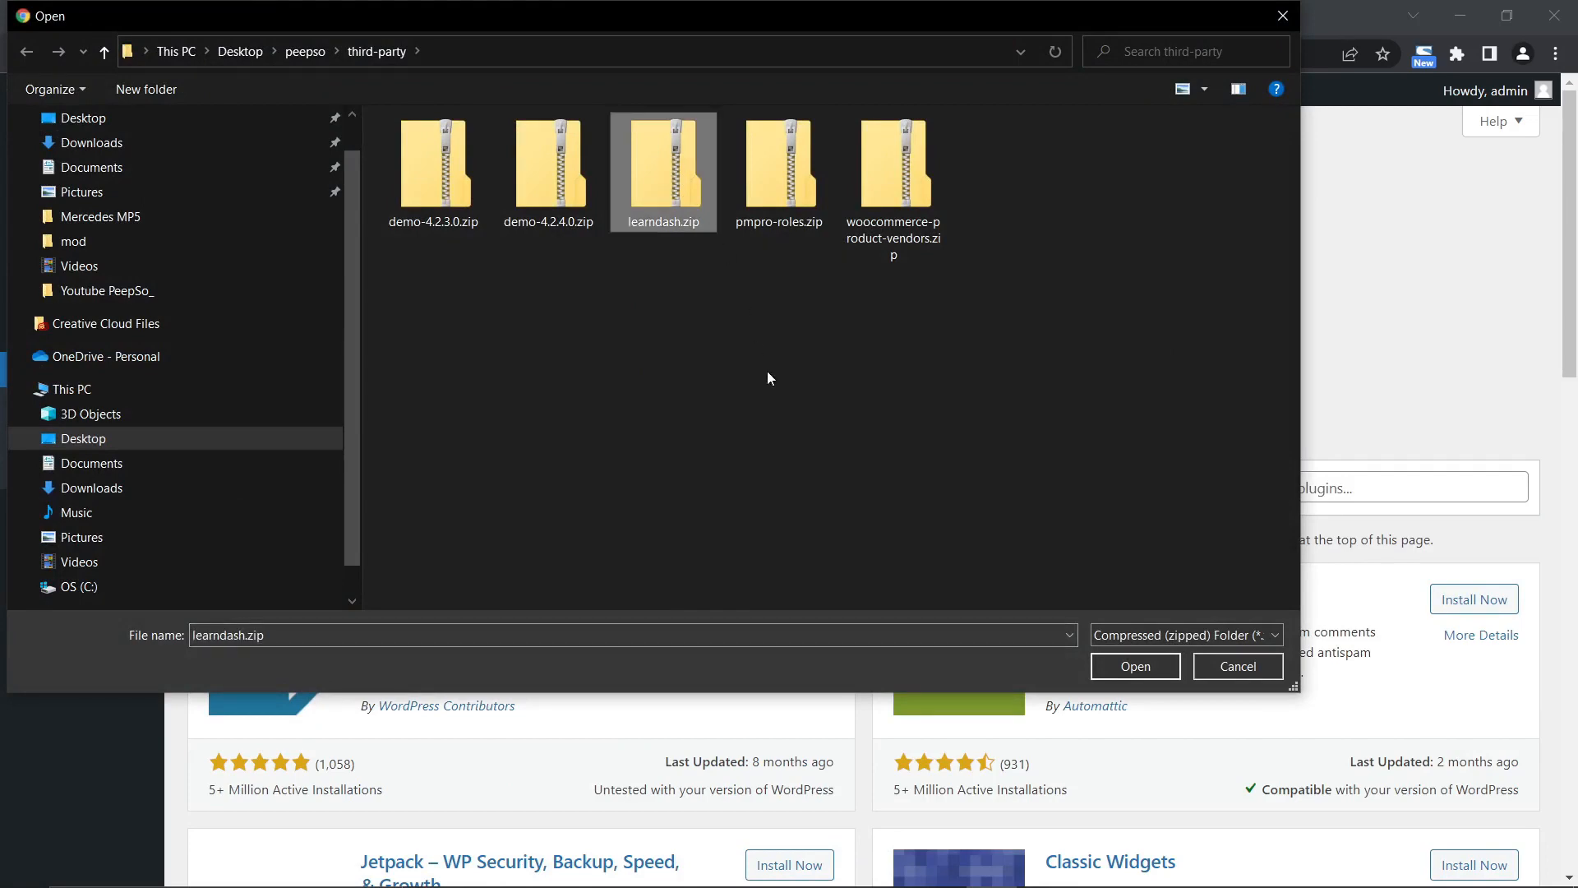
pyautogui.click(1146, 667)
pyautogui.click(993, 333)
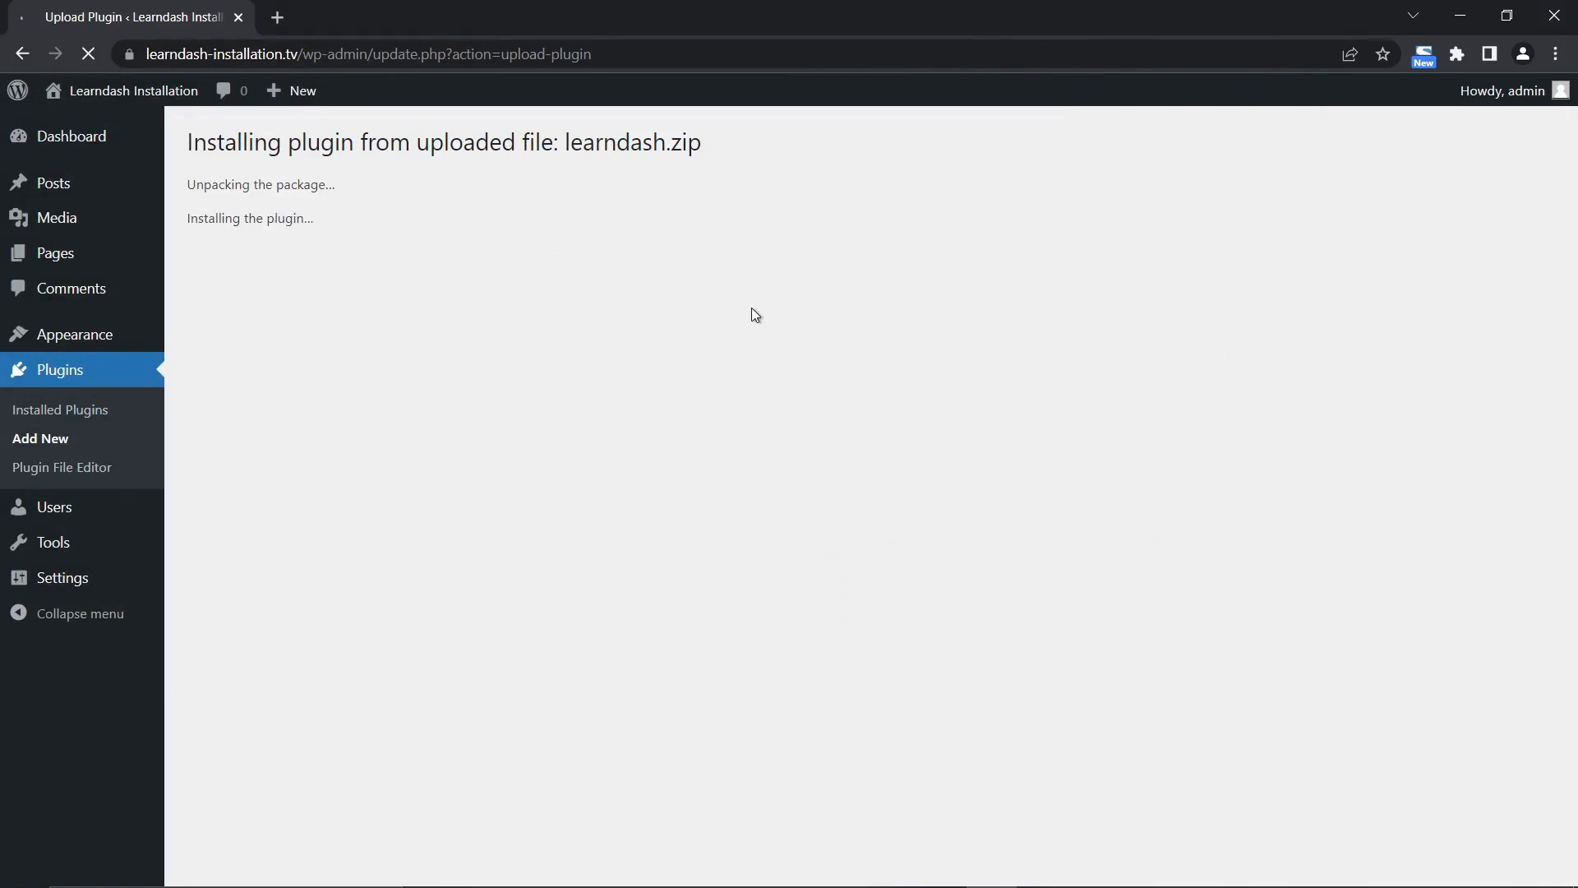
pyautogui.click(238, 301)
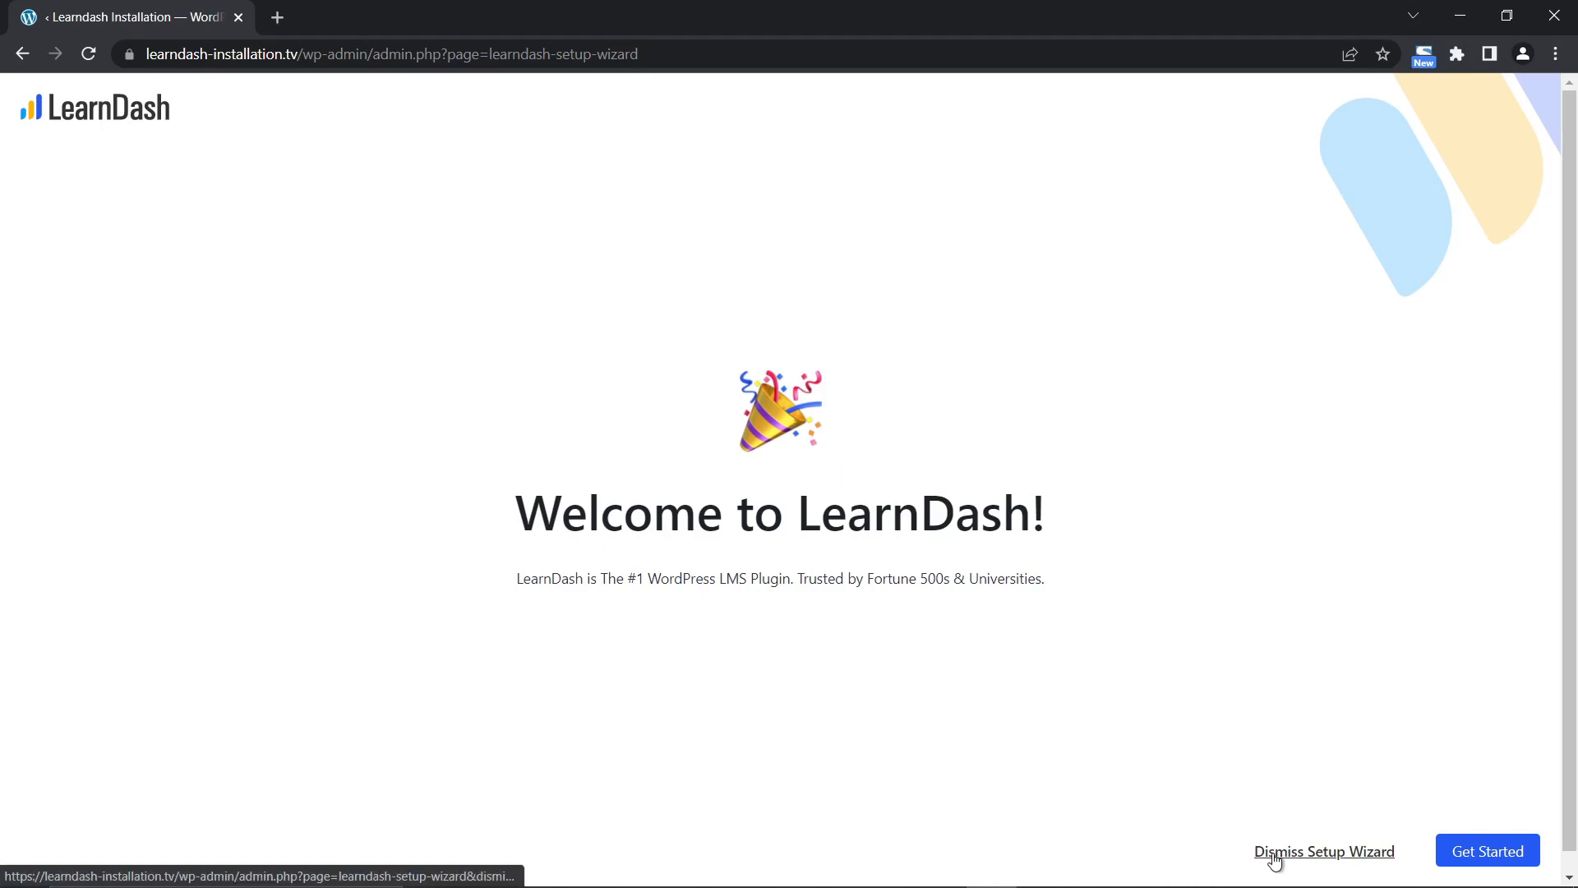
# Dismiss the LearnDash setup wizard and the first-time-user notice on the dashboard.
pyautogui.click(1299, 854)
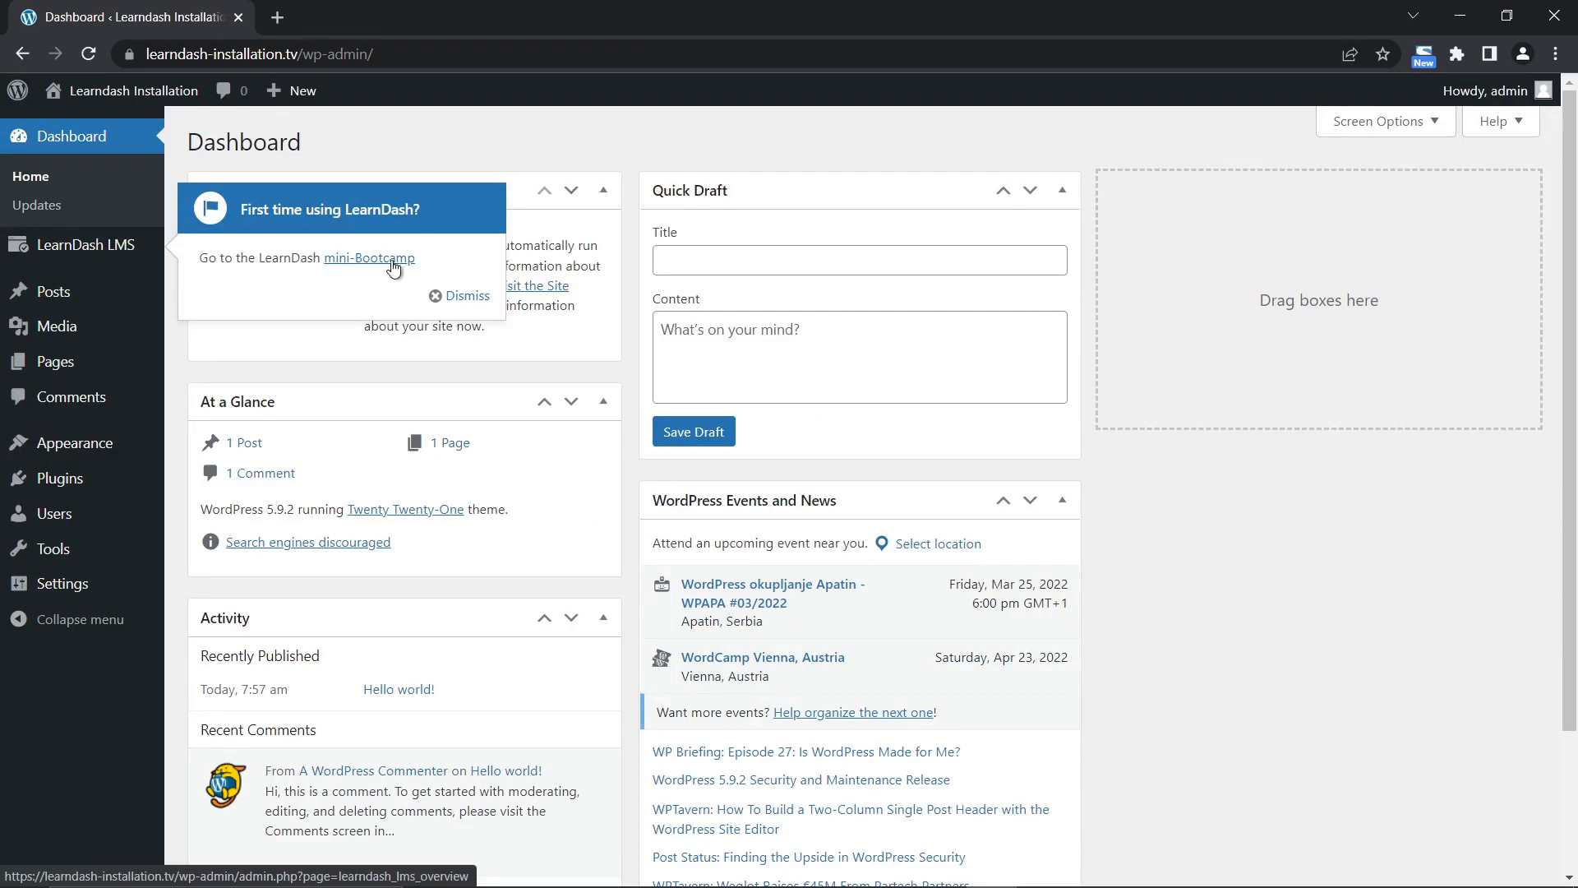
pyautogui.click(473, 297)
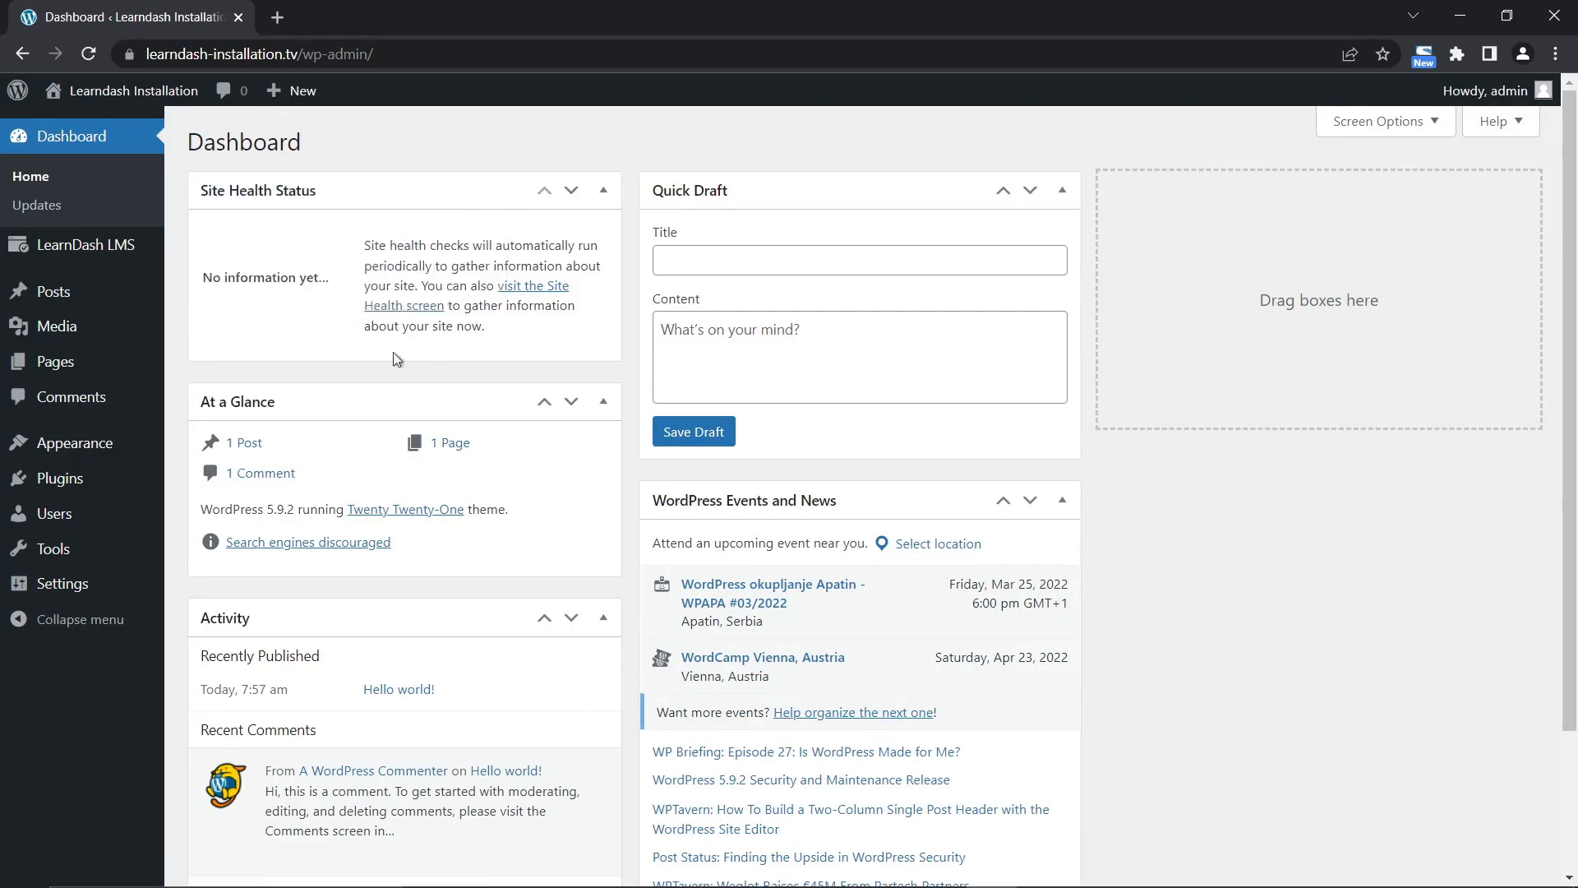
# Open the LearnDash LMS overview and hide the LearnDash Bootcamp section.
pyautogui.moveTo(107, 254)
pyautogui.click(188, 249)
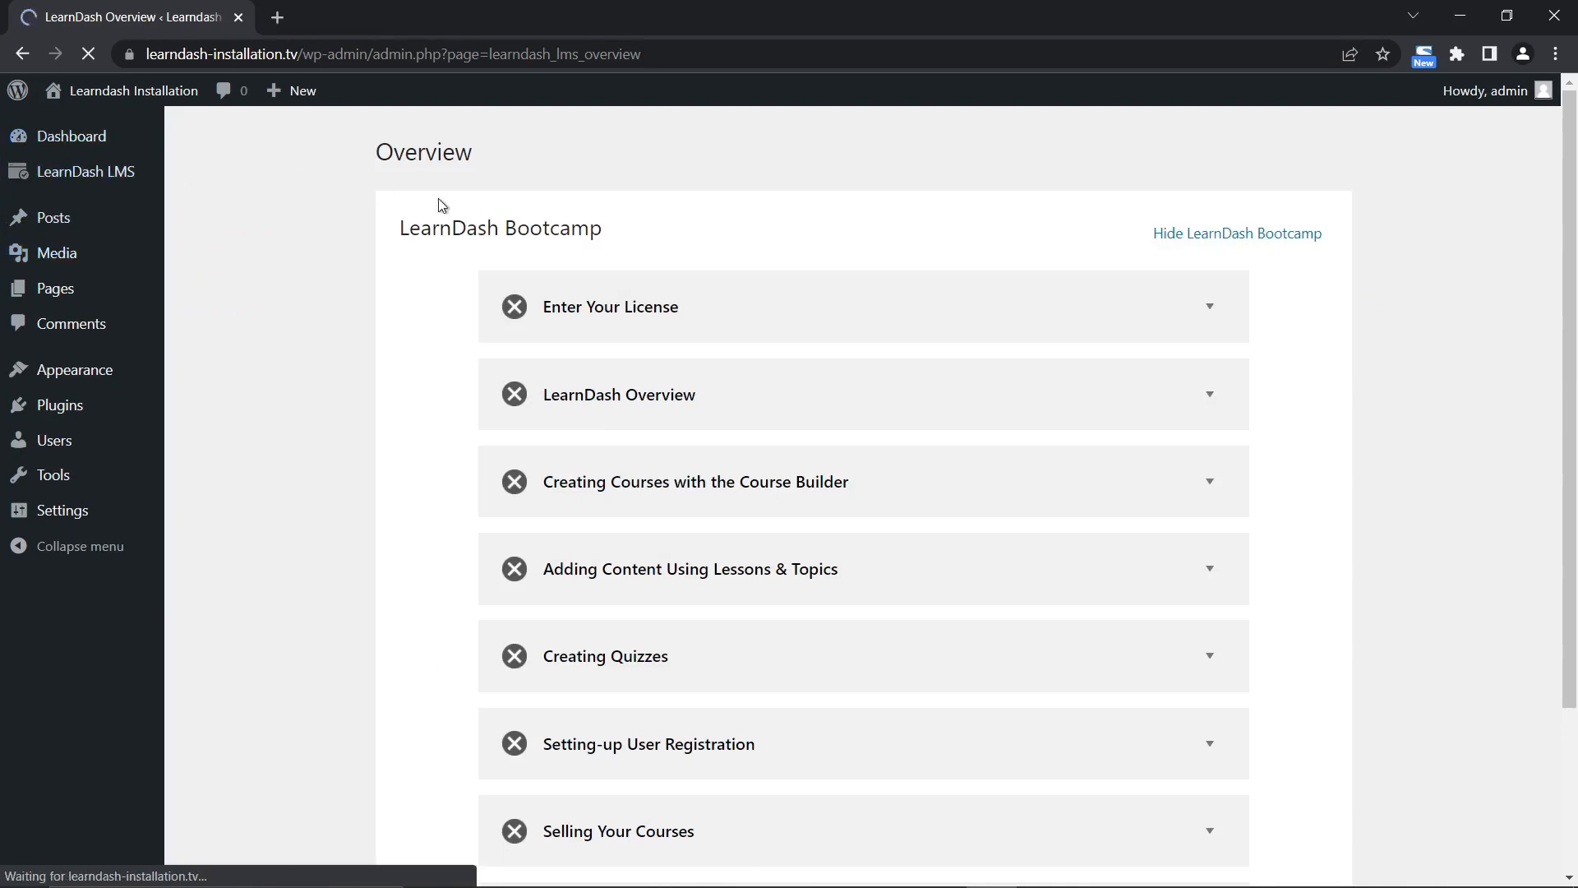
pyautogui.click(1301, 236)
pyautogui.scroll(-5, 978, 337)
pyautogui.scroll(-1, 967, 352)
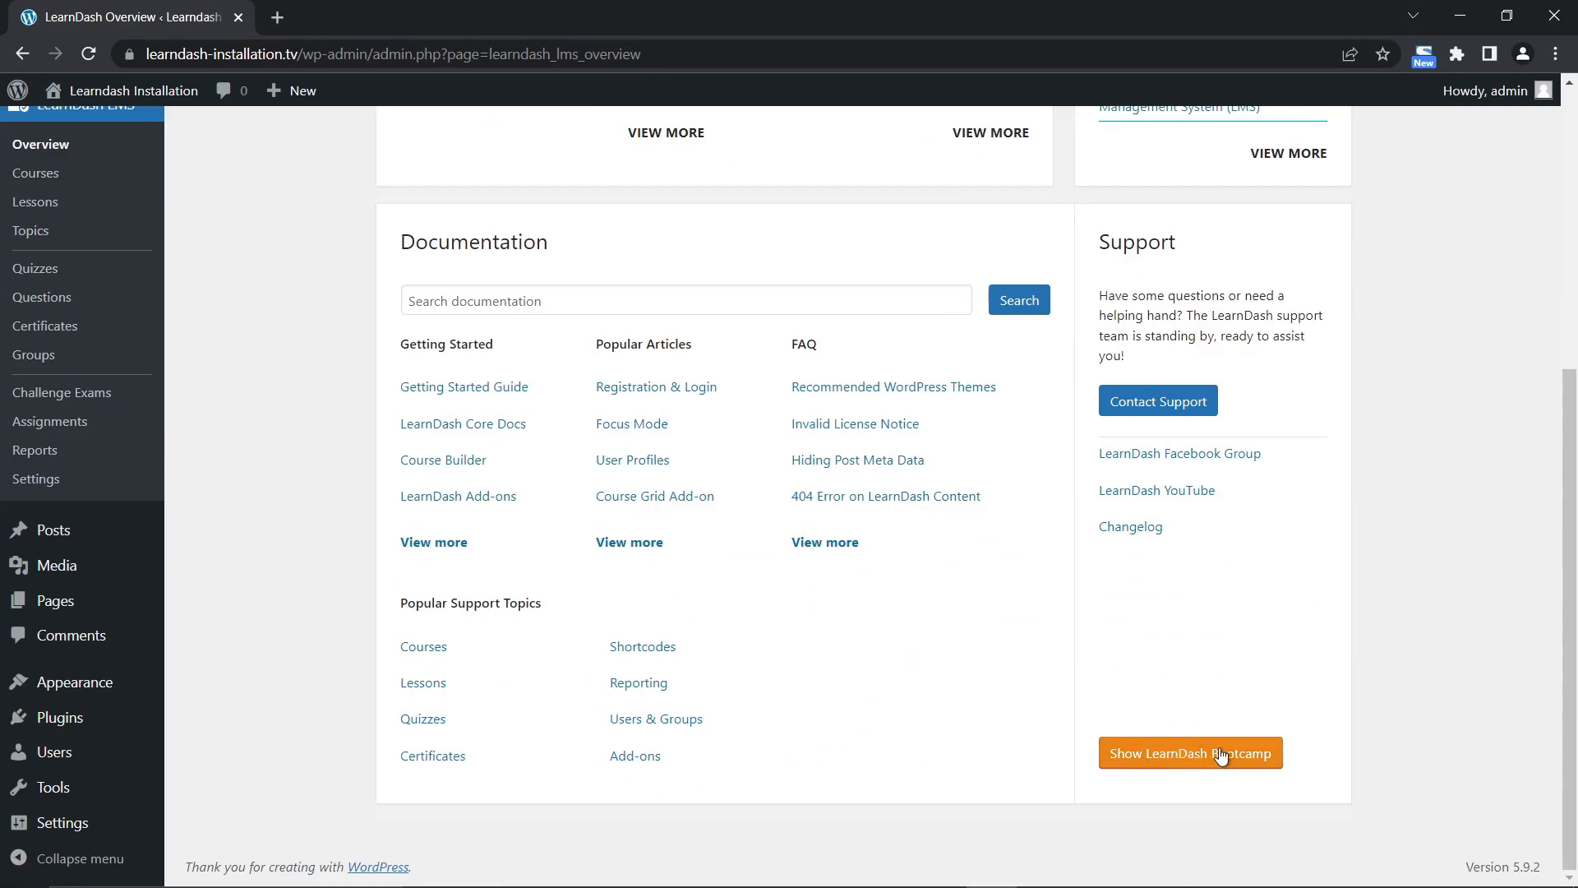
# Show the LearnDash Bootcamp again to review its license entry form, and hide it once more.
pyautogui.click(1185, 754)
pyautogui.scroll(-5, 1295, 538)
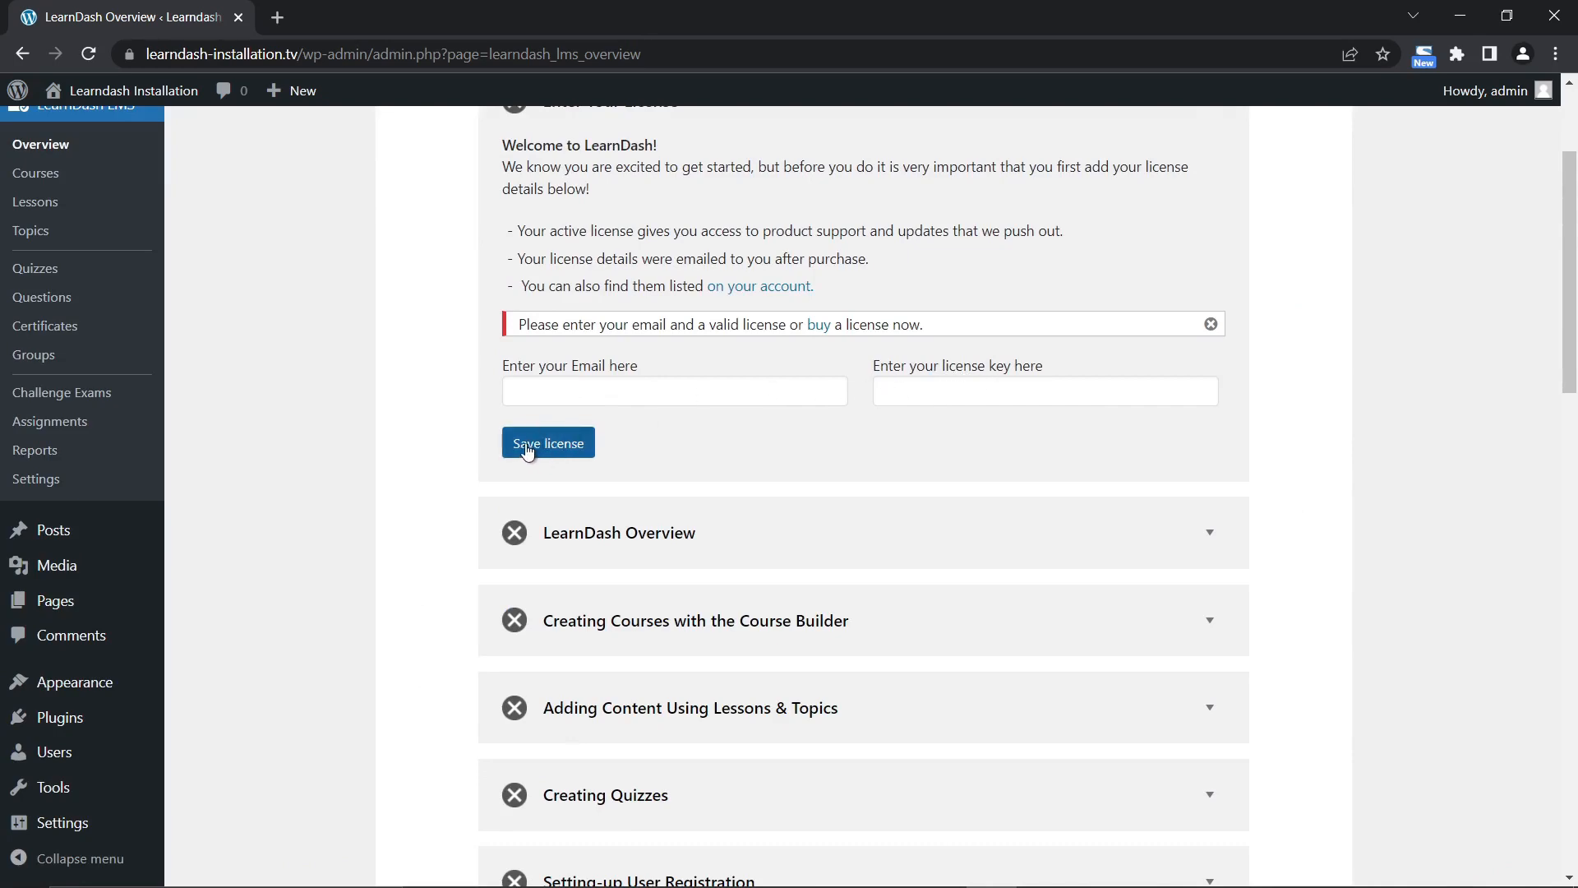
pyautogui.scroll(3, 973, 464)
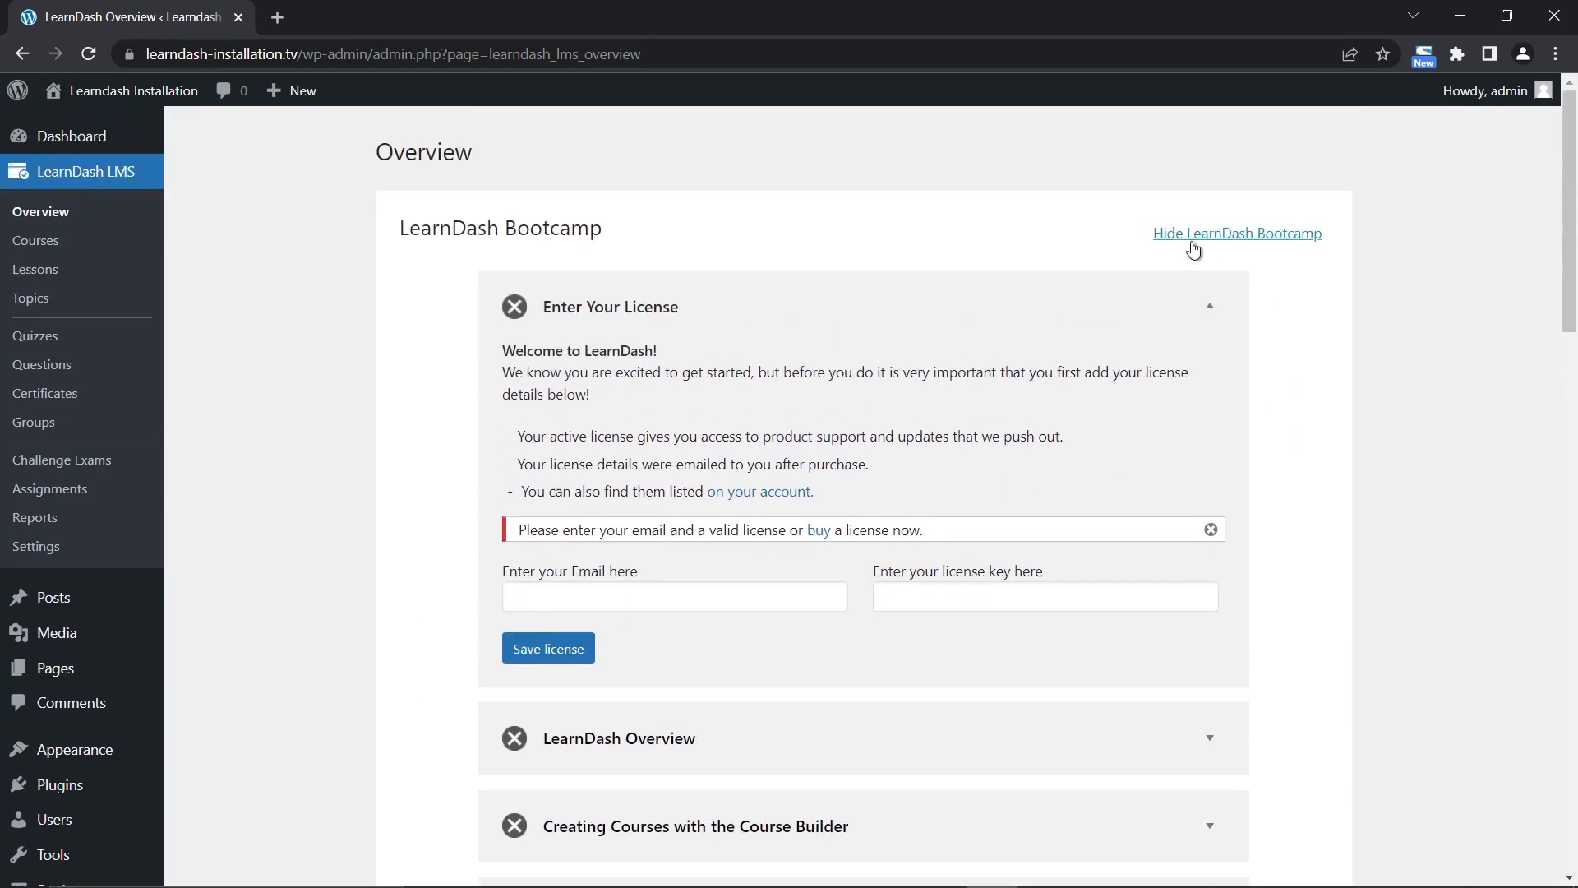
pyautogui.click(1200, 238)
pyautogui.scroll(-5, 1411, 436)
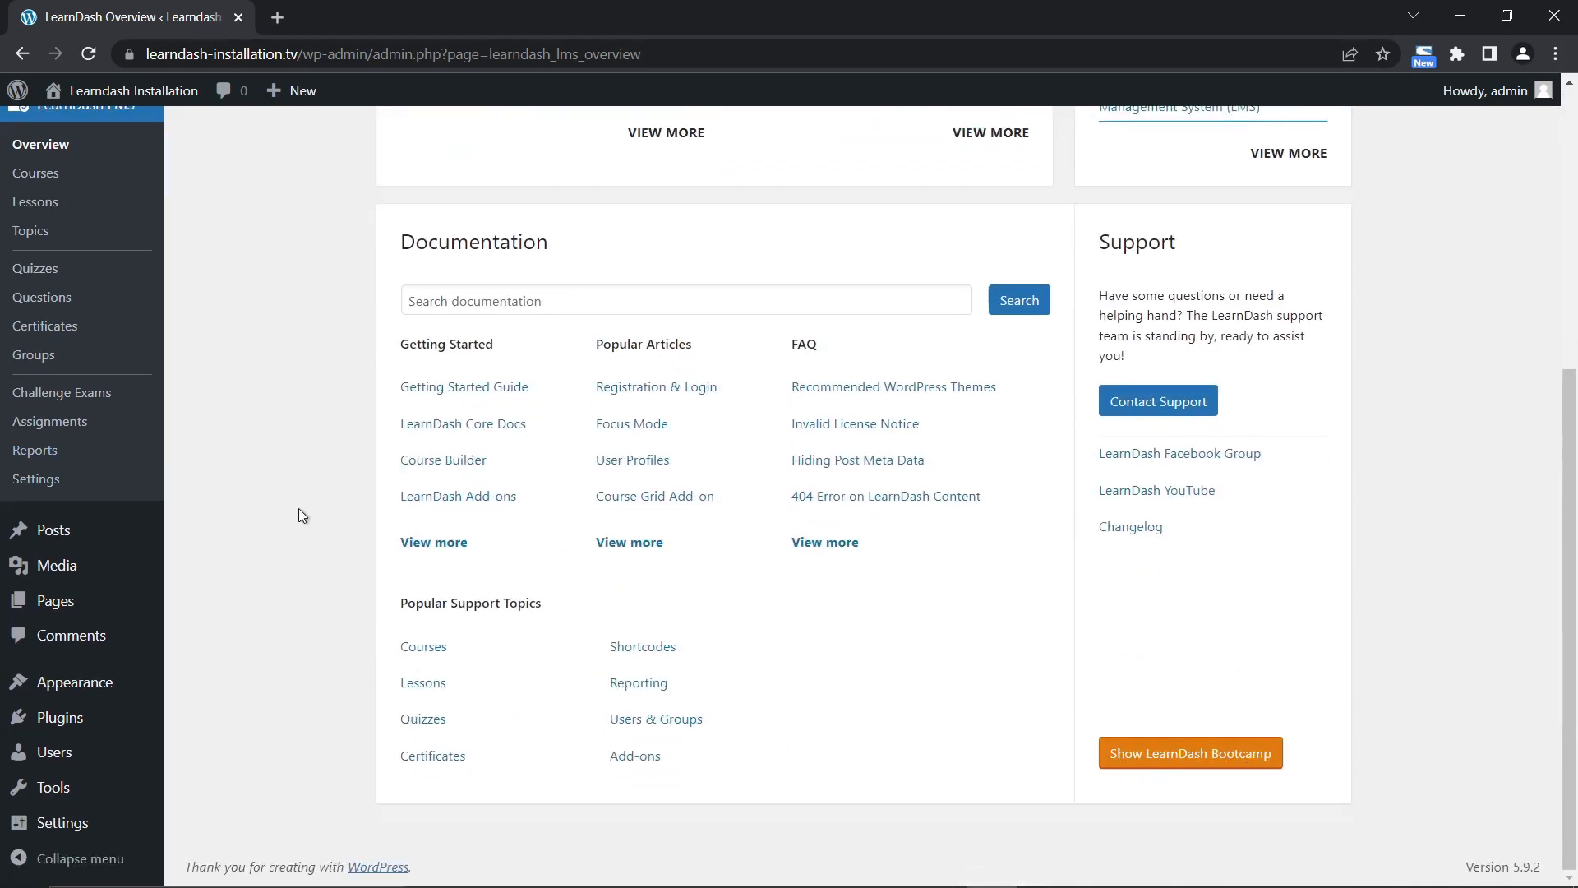
pyautogui.scroll(5, 290, 514)
# Open the LearnDash Courses page in the WordPress admin and point out the site's domain.
pyautogui.click(36, 246)
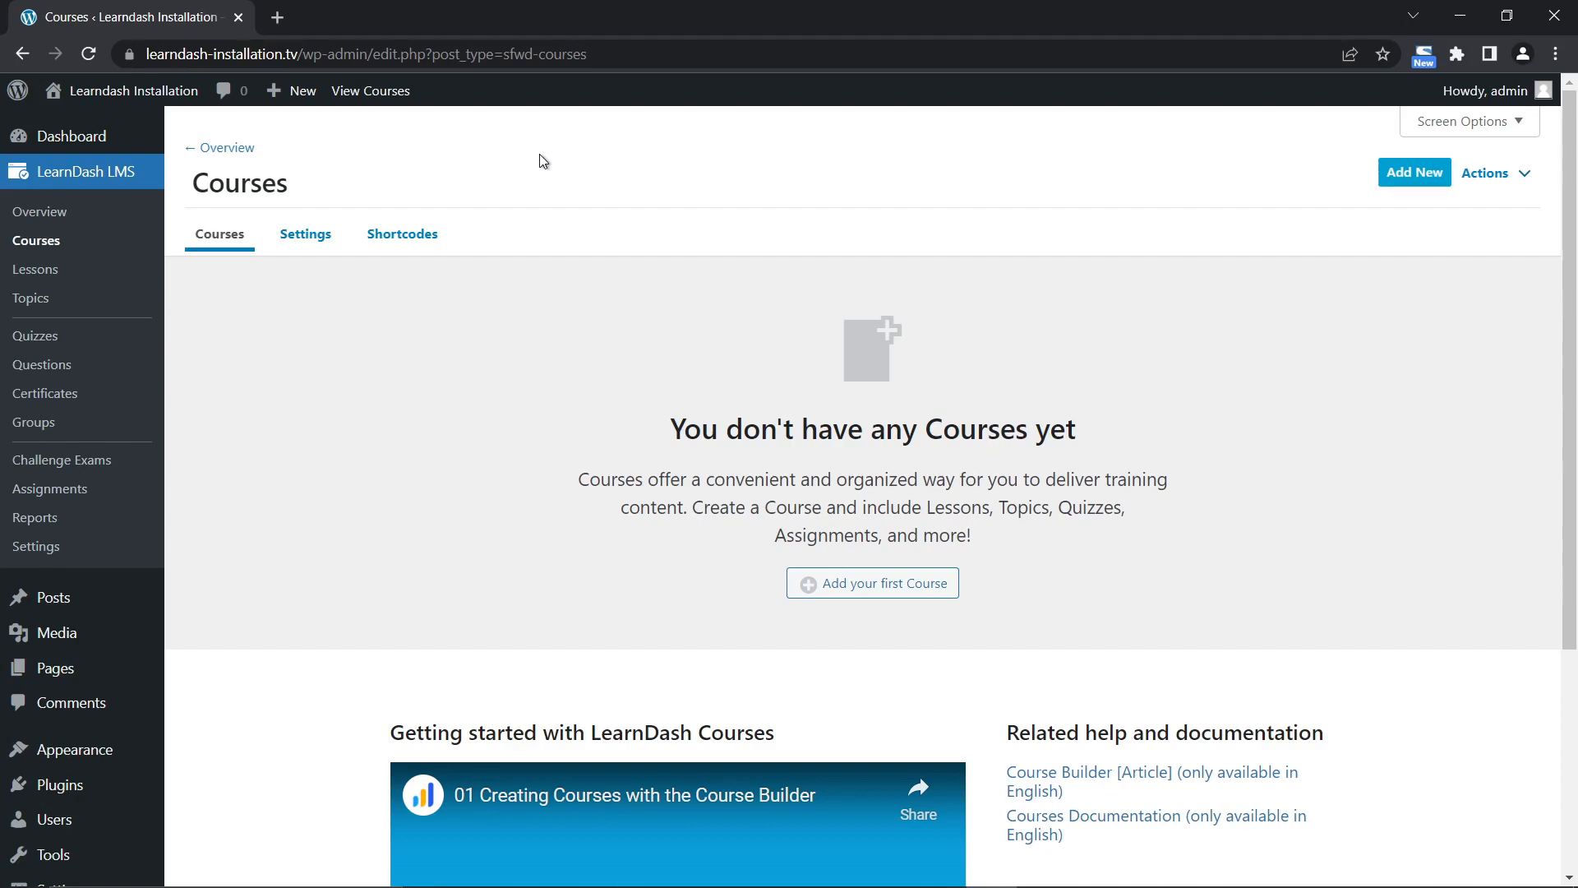
pyautogui.moveTo(147, 55); pyautogui.dragTo(288, 62)
pyautogui.click(591, 172)
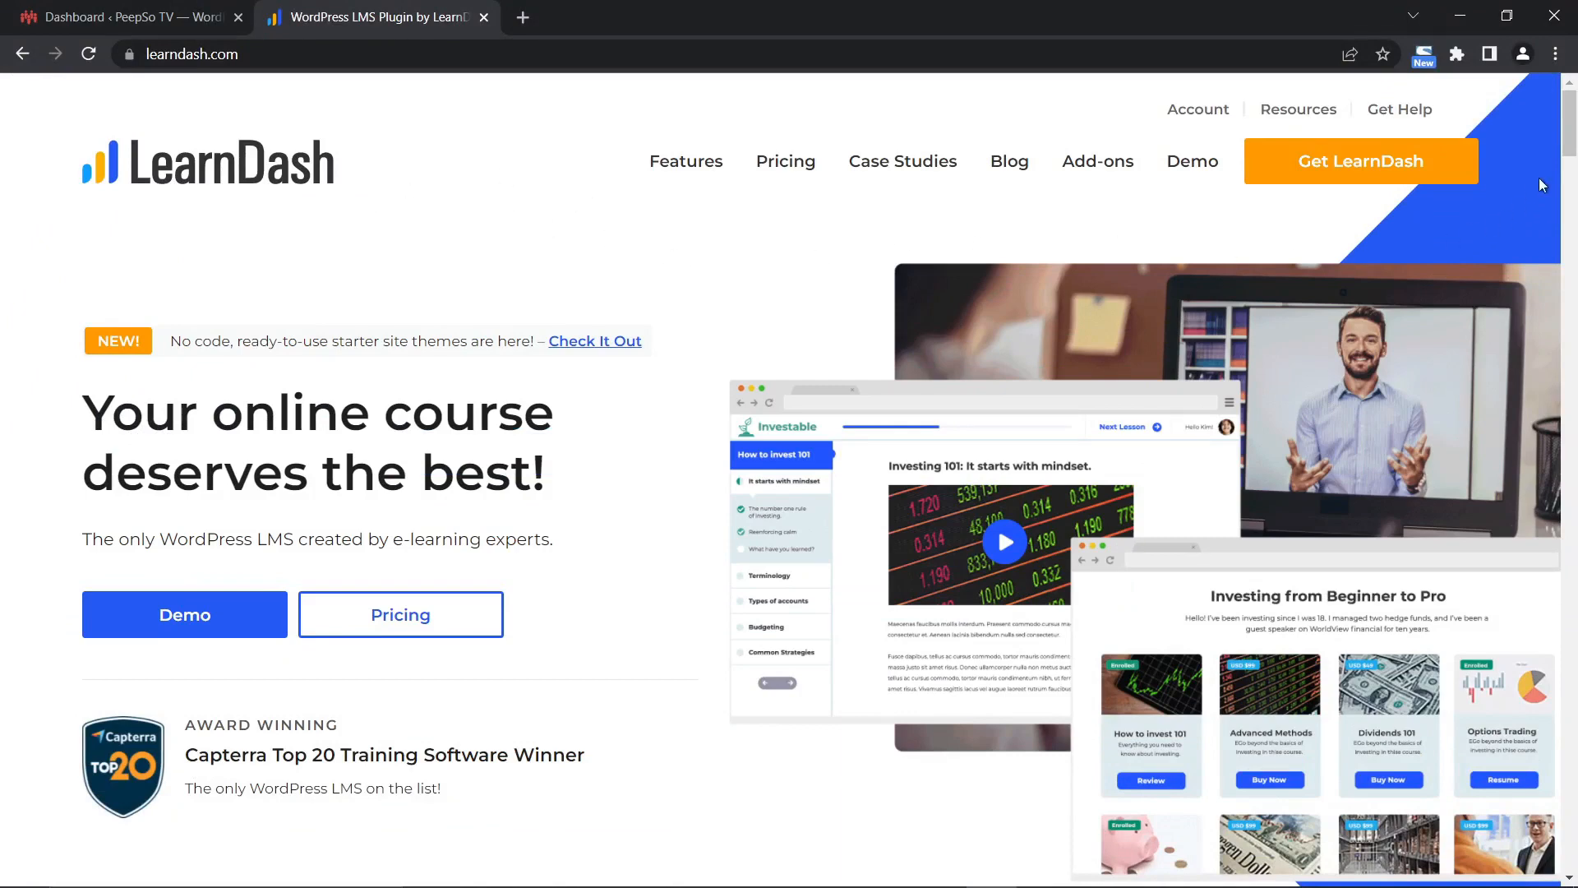
# Open the support documentation from the LearnDash website's footer and look over its knowledge base categories.
pyautogui.moveTo(1571, 126); pyautogui.dragTo(1573, 836)
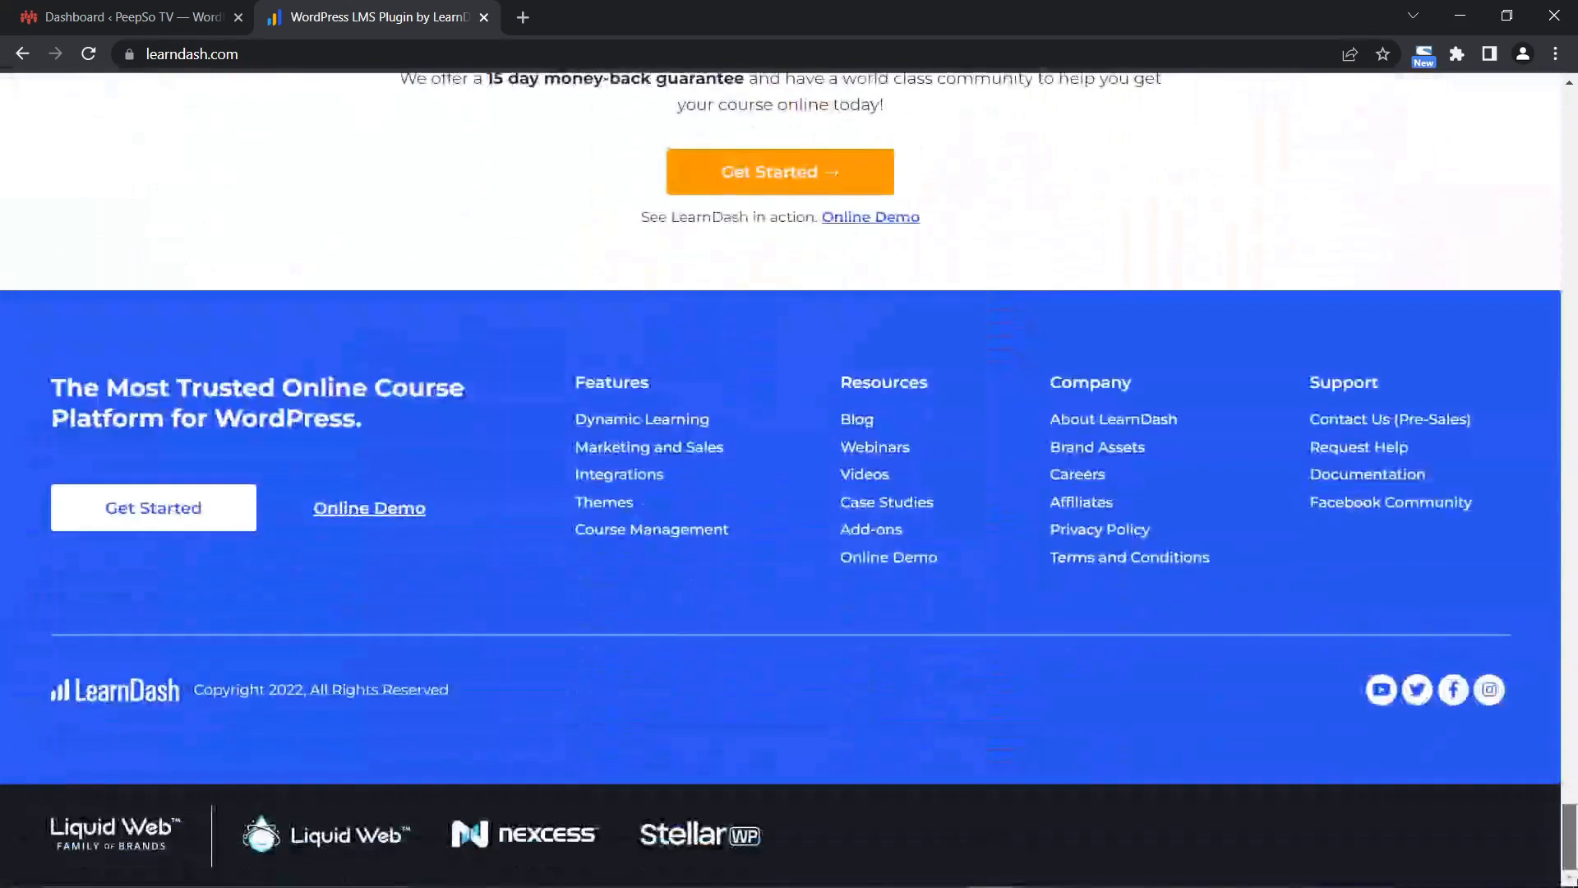
pyautogui.click(1355, 477)
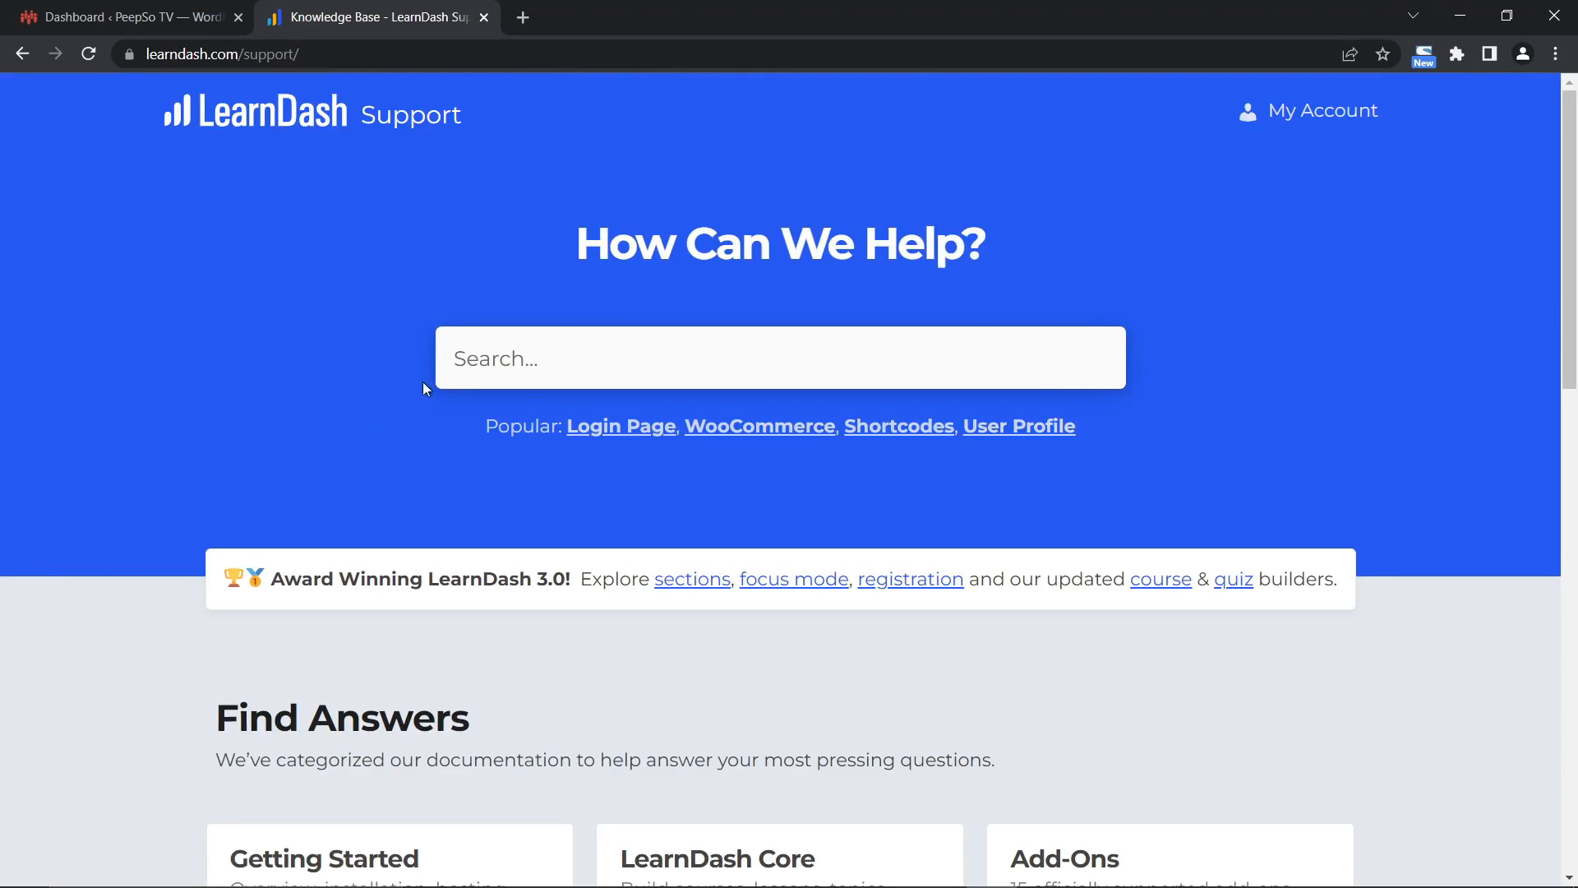
pyautogui.scroll(-4, 520, 530)
pyautogui.scroll(4, 515, 475)
# Search the LearnDash knowledge base for "Creating Courses".
pyautogui.click(483, 356)
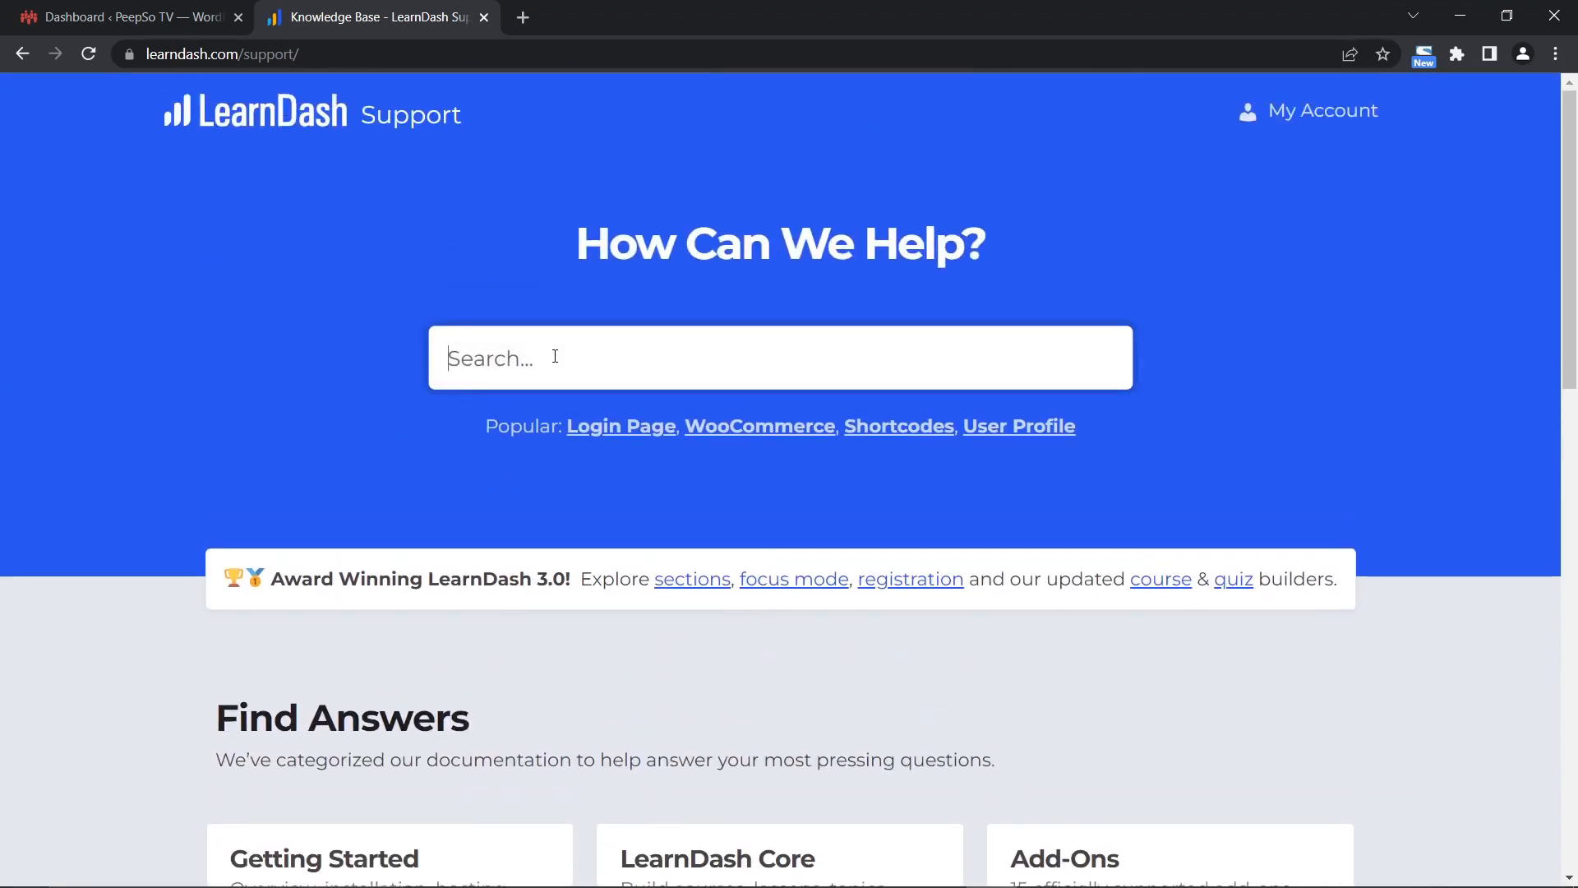
pyautogui.write('Creating ')
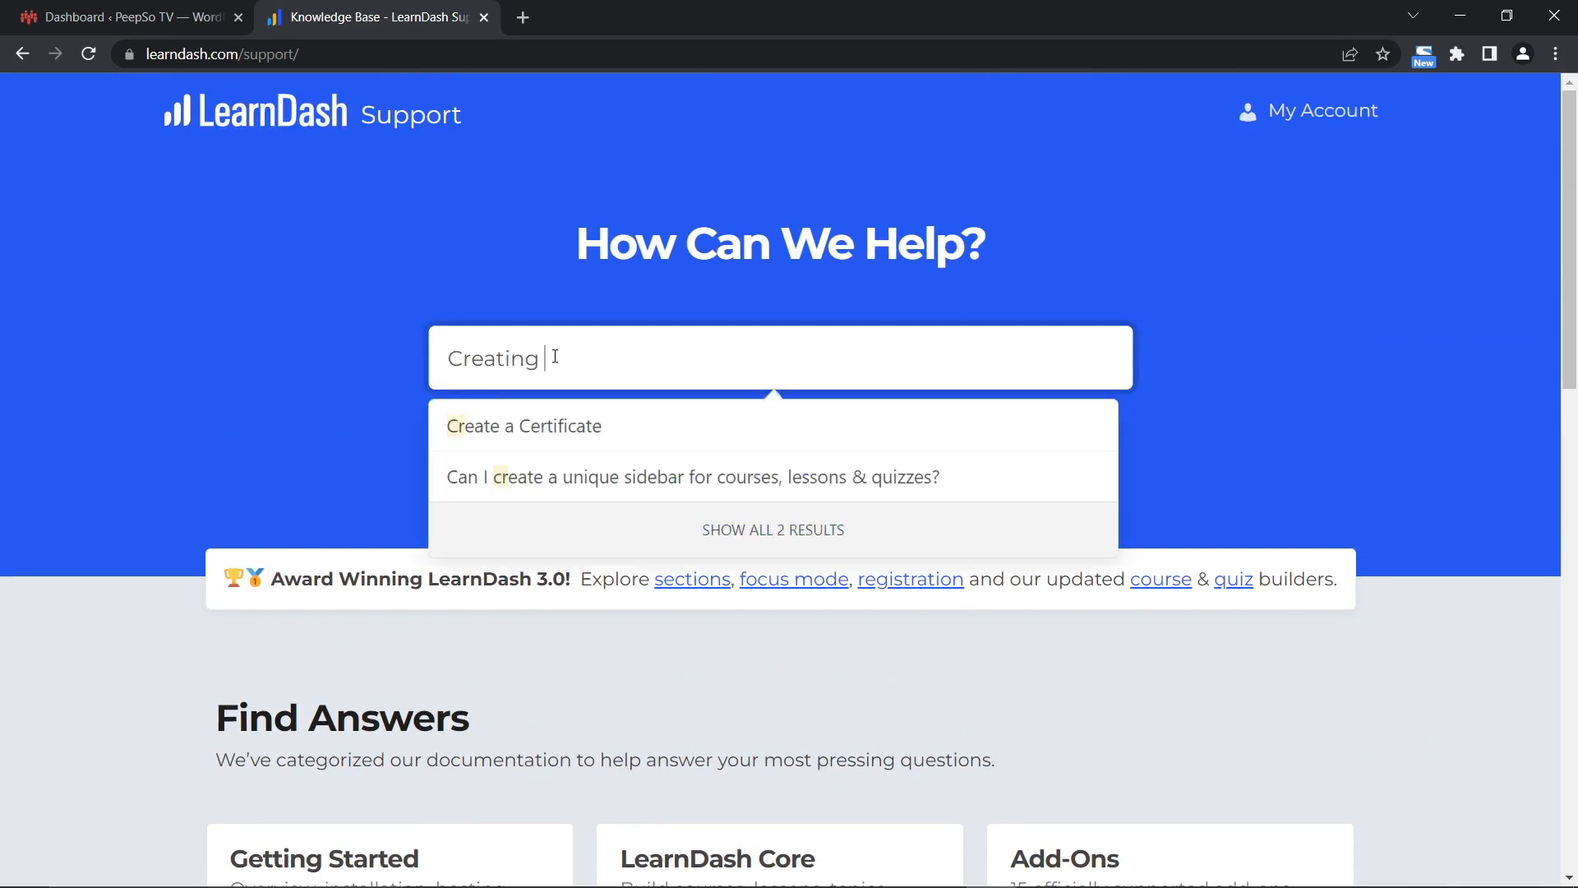
pyautogui.write('Courses')
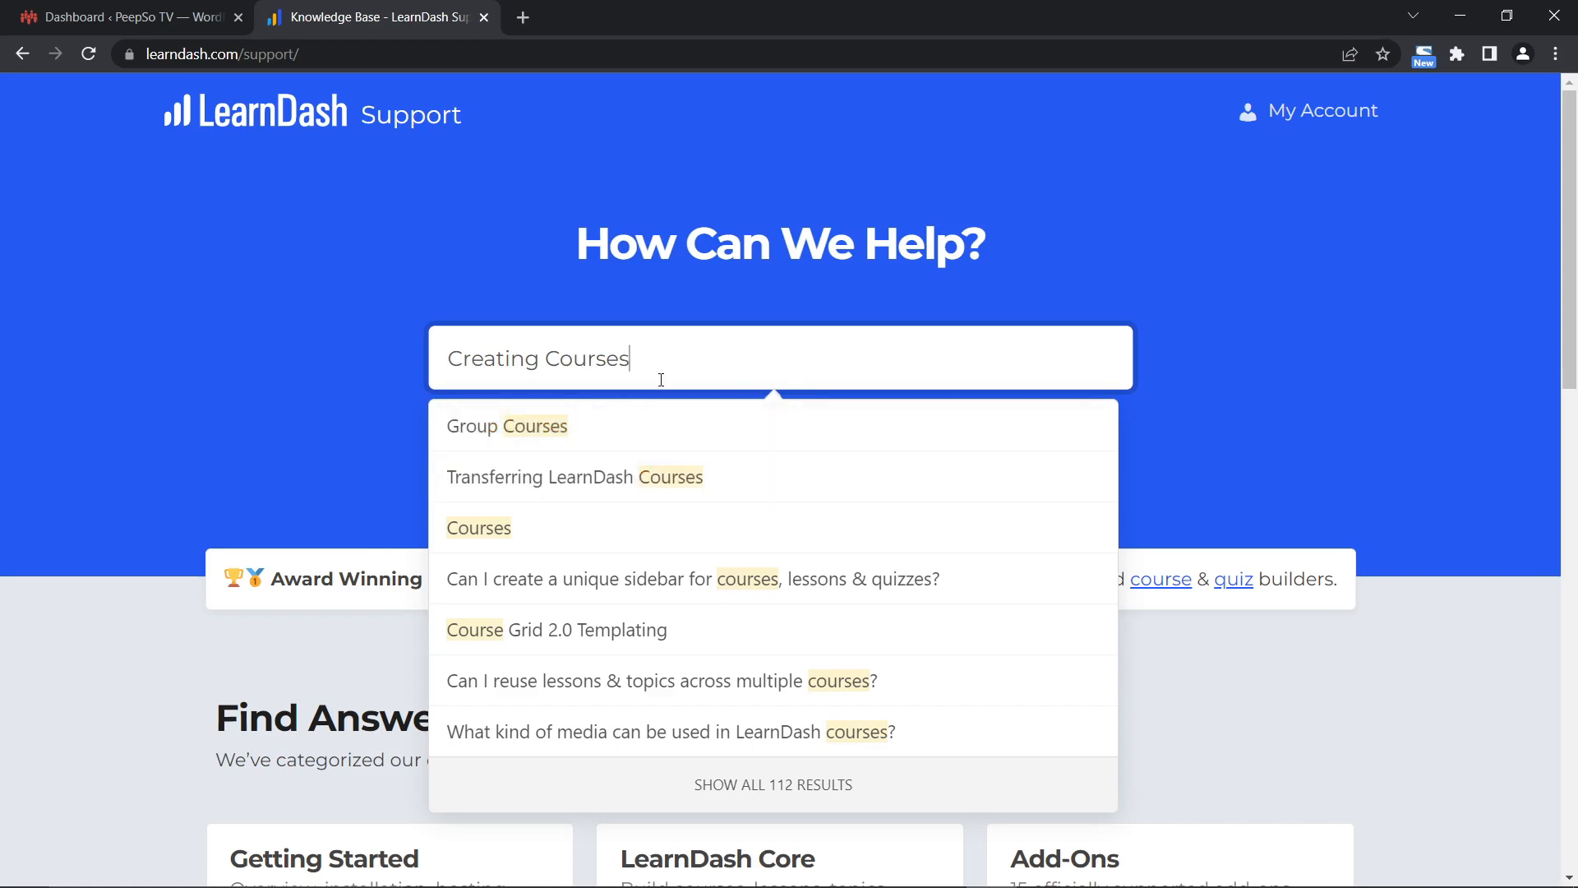
# Run the knowledge base search for "Creating Courses" and look through the first page of matching articles.
pyautogui.press('Return')
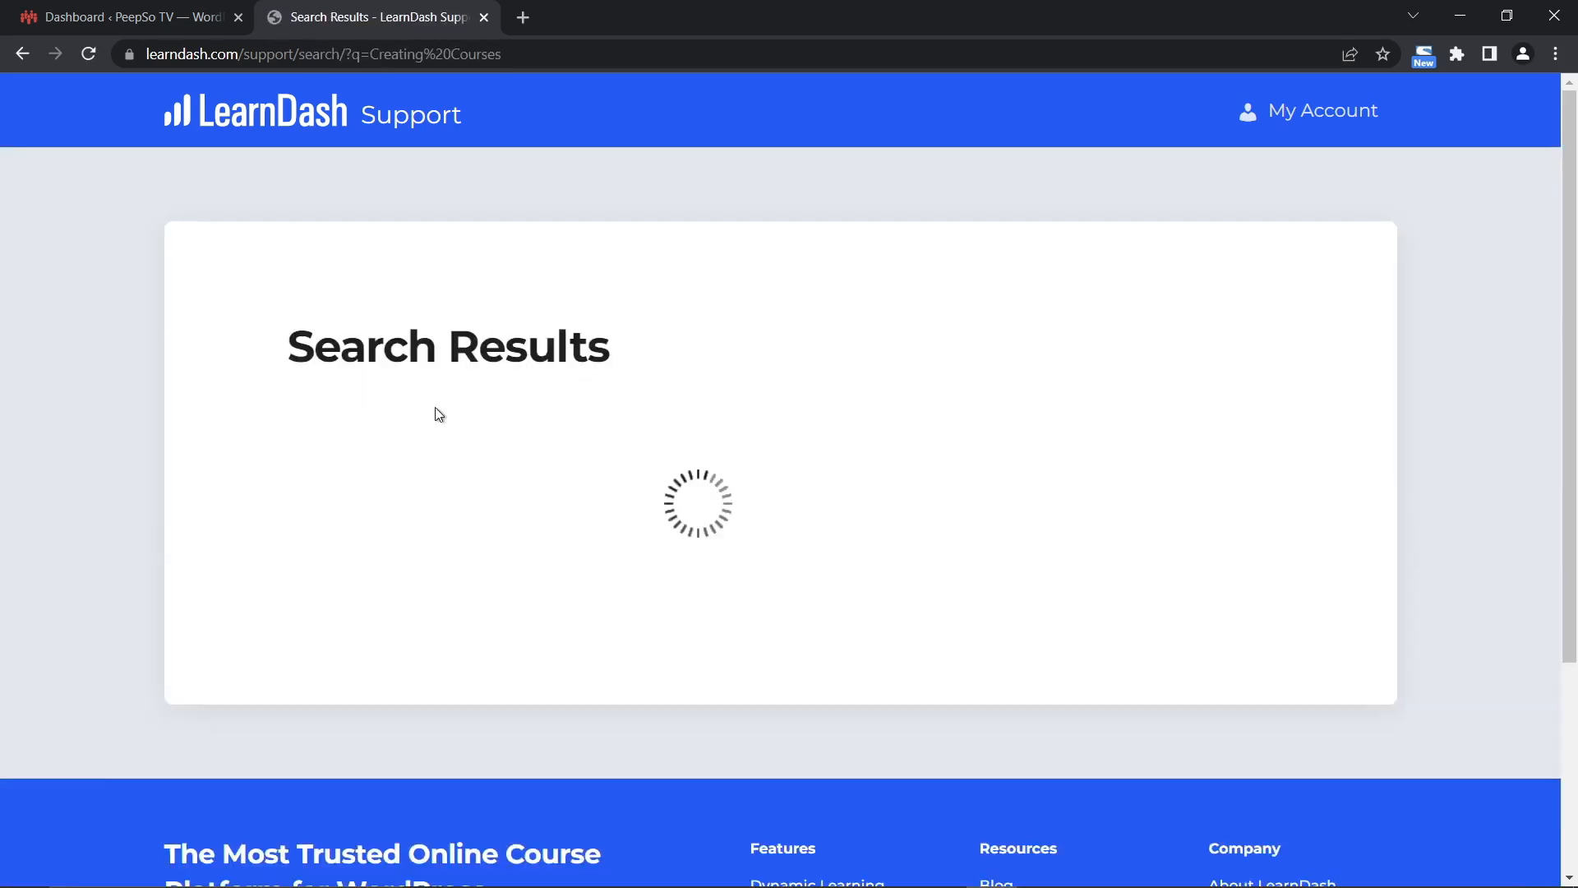
pyautogui.scroll(-4, 794, 428)
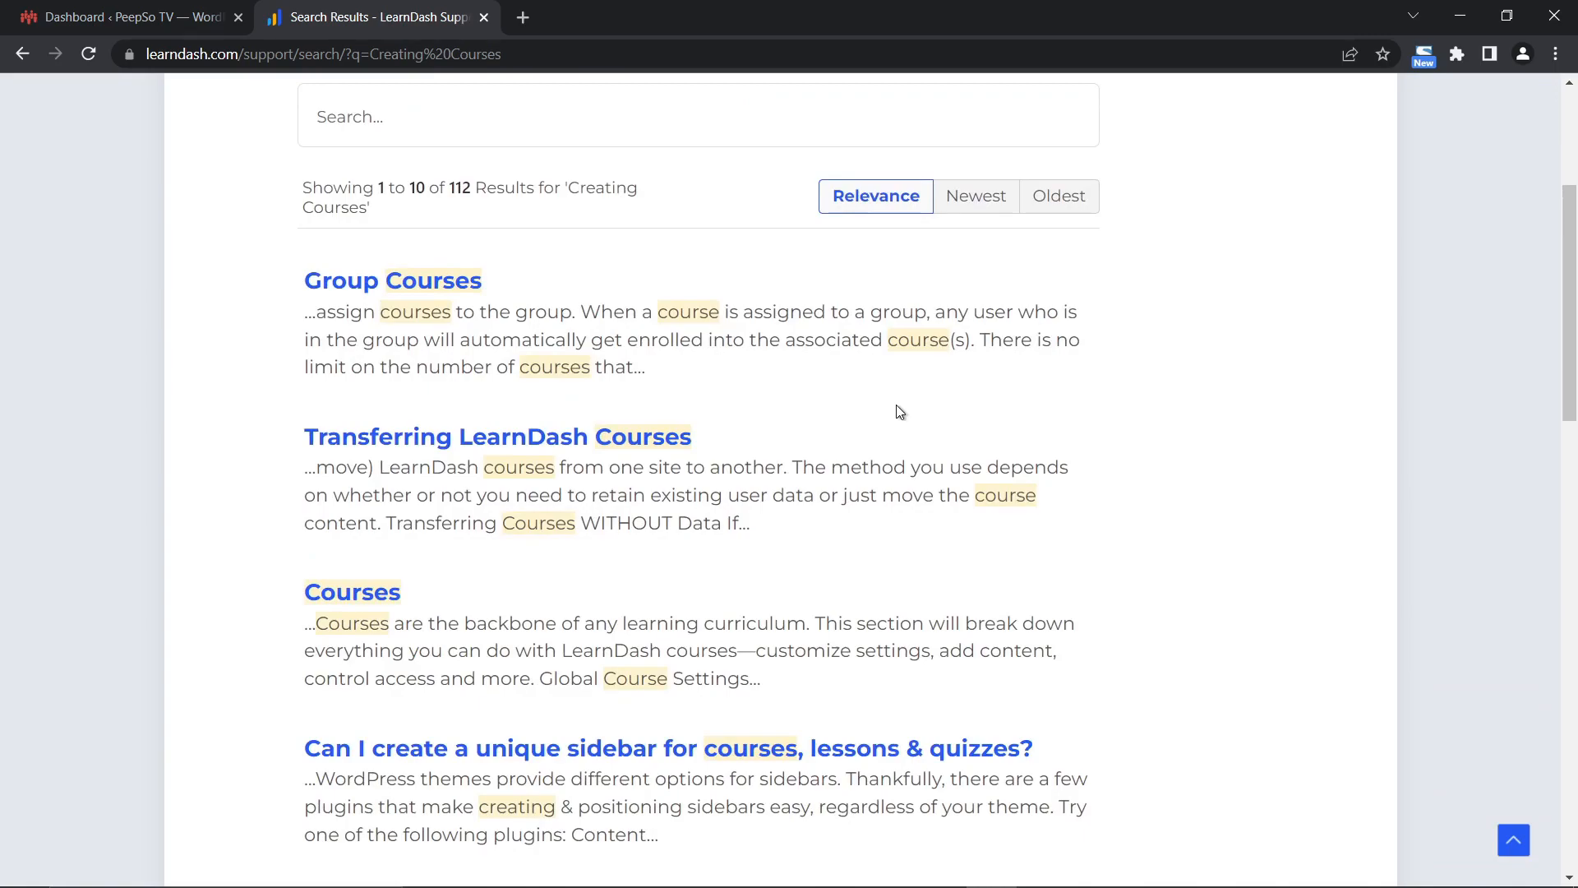
pyautogui.scroll(-13, 896, 411)
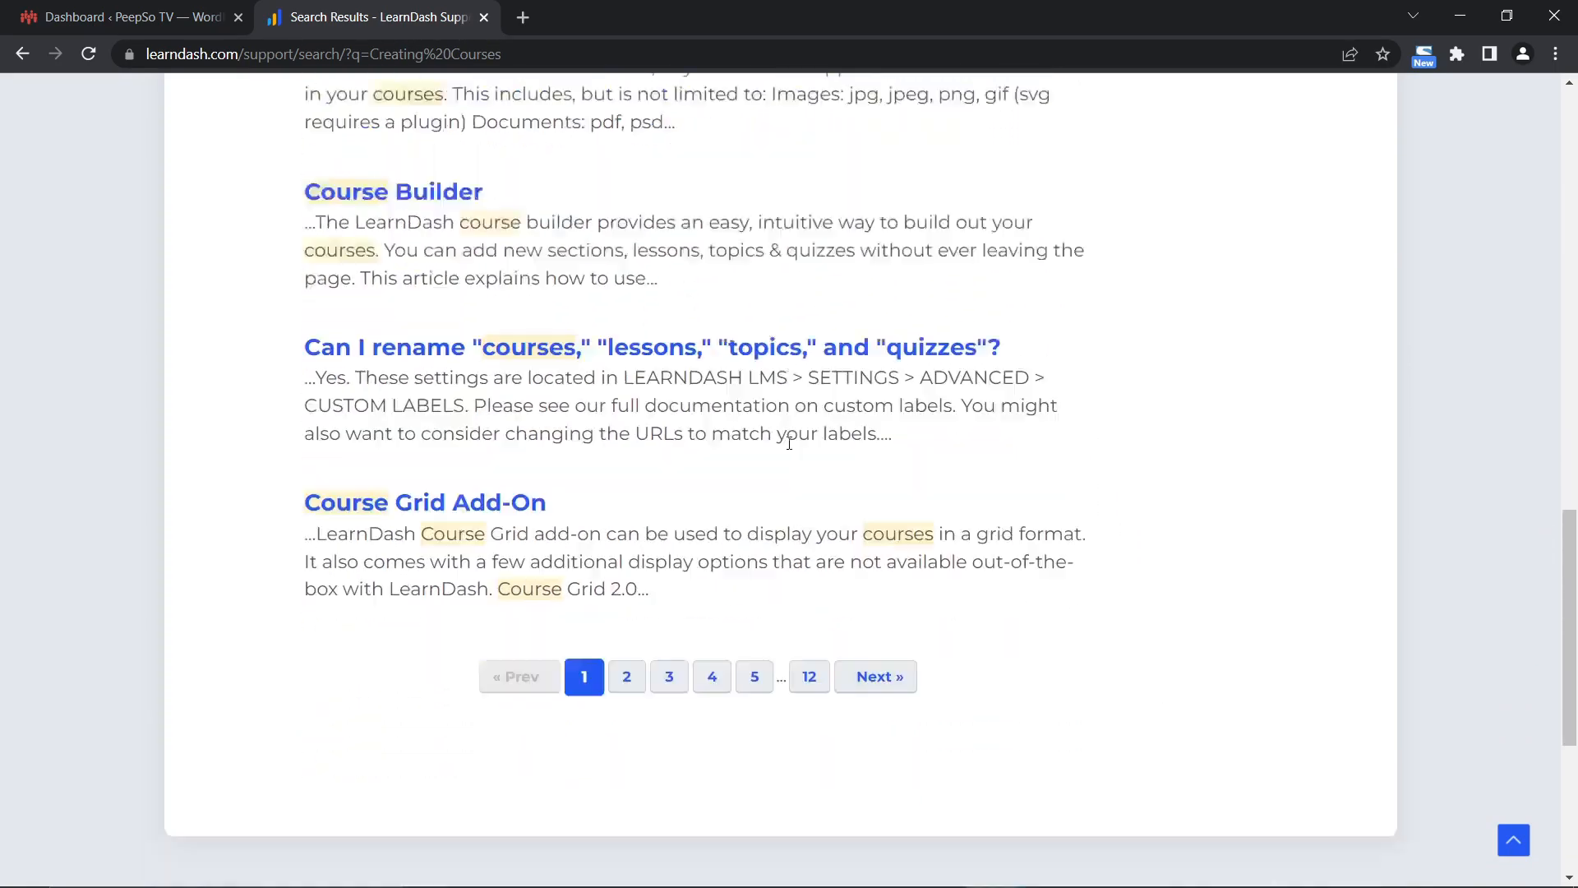
pyautogui.scroll(18, 789, 442)
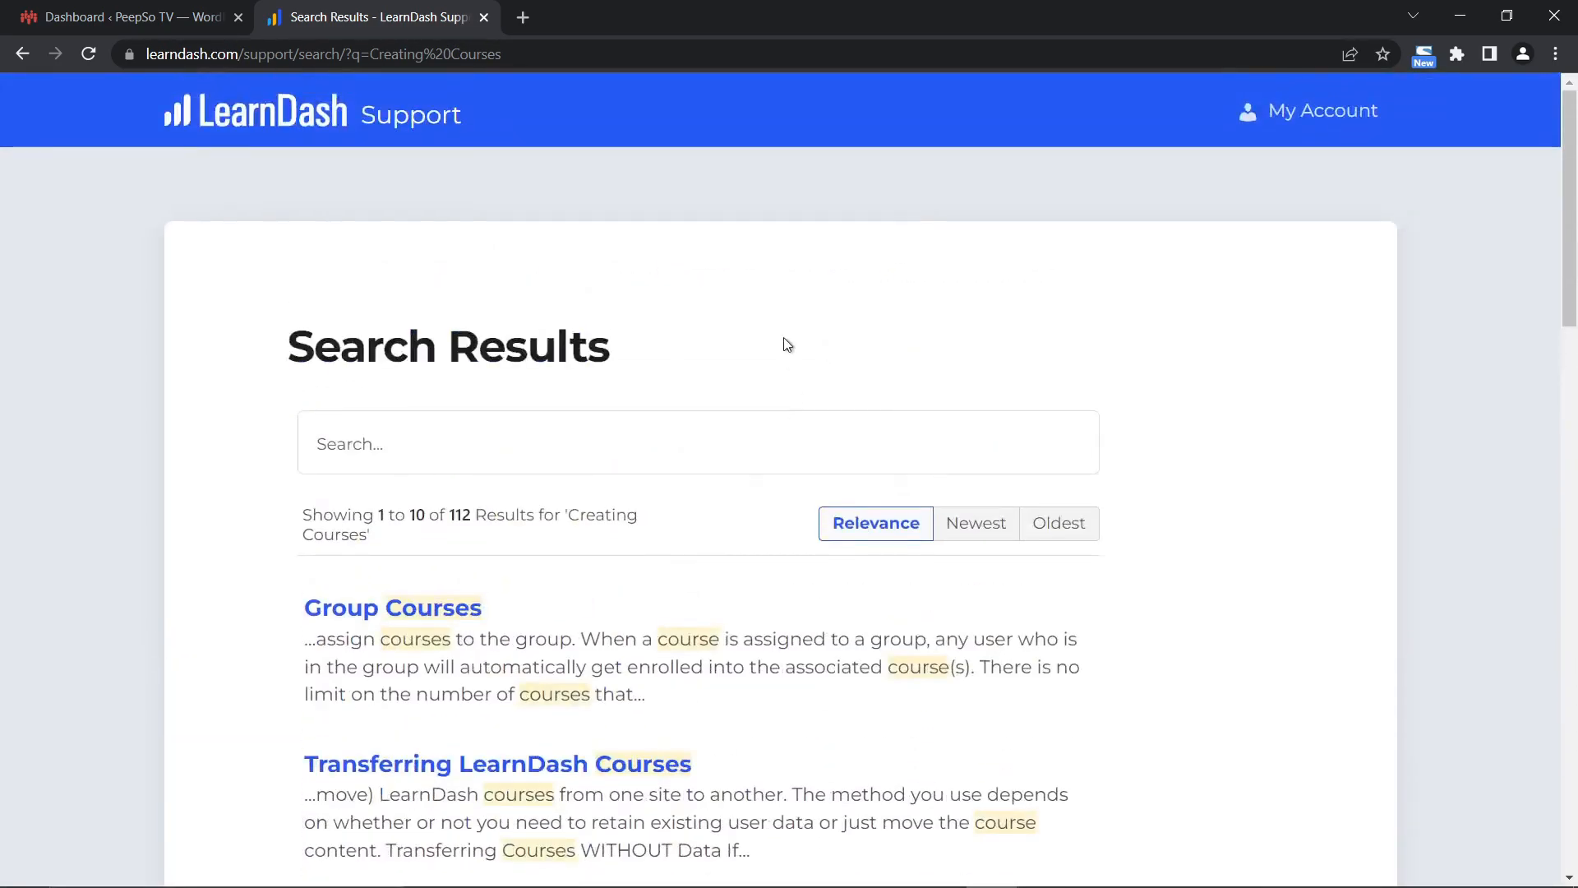
# Review the LearnDash Courses list in the WordPress admin, and the documentation and support links on the LearnDash Overview page.
pyautogui.click(84, 20)
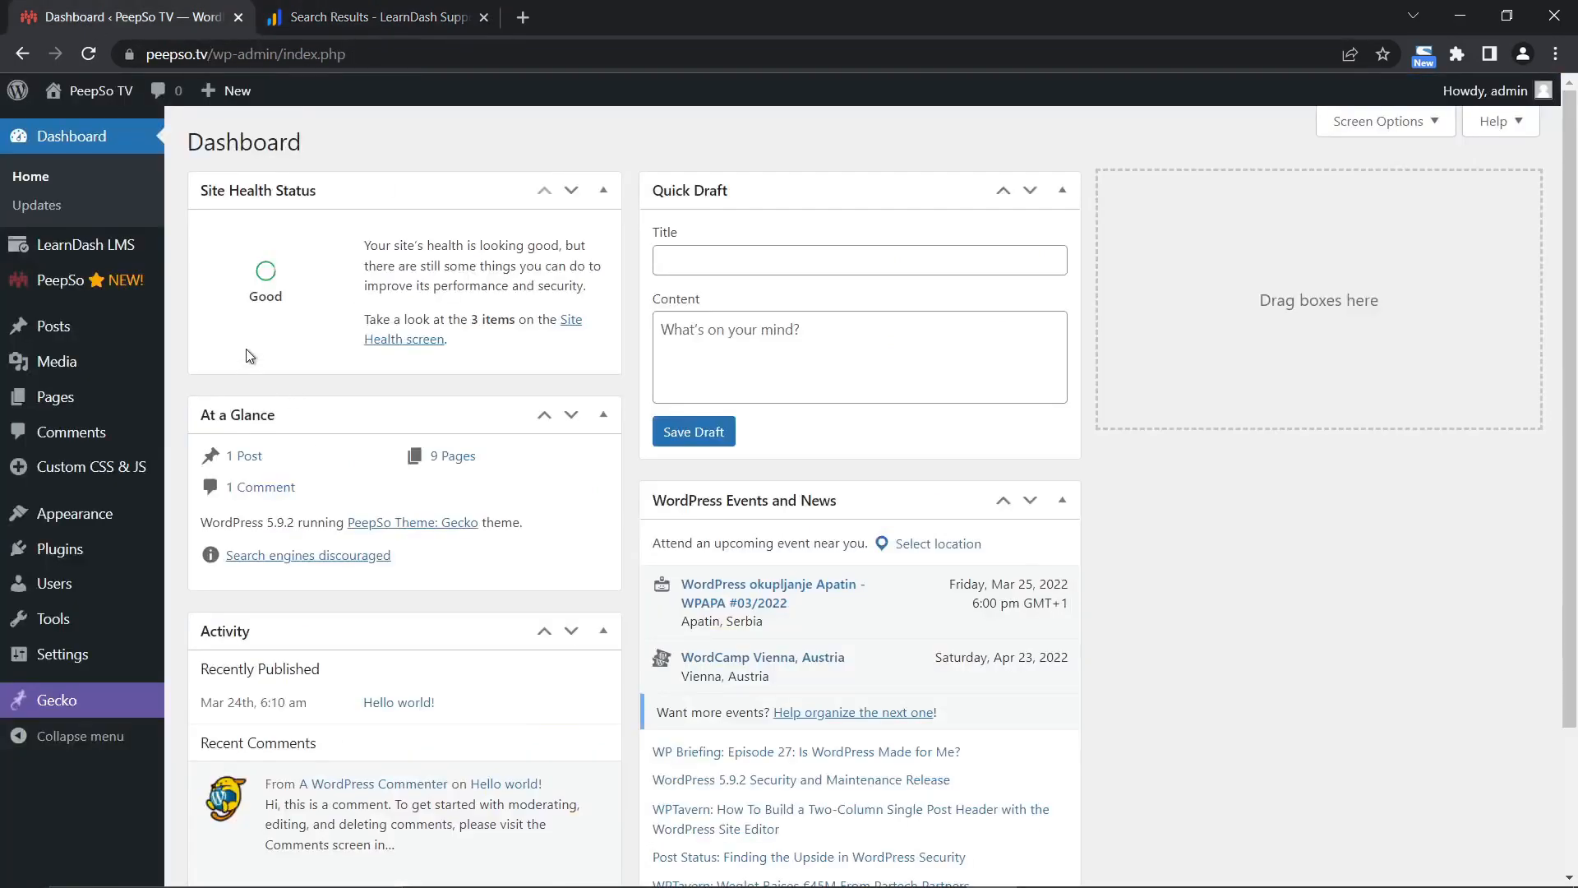
pyautogui.click(57, 245)
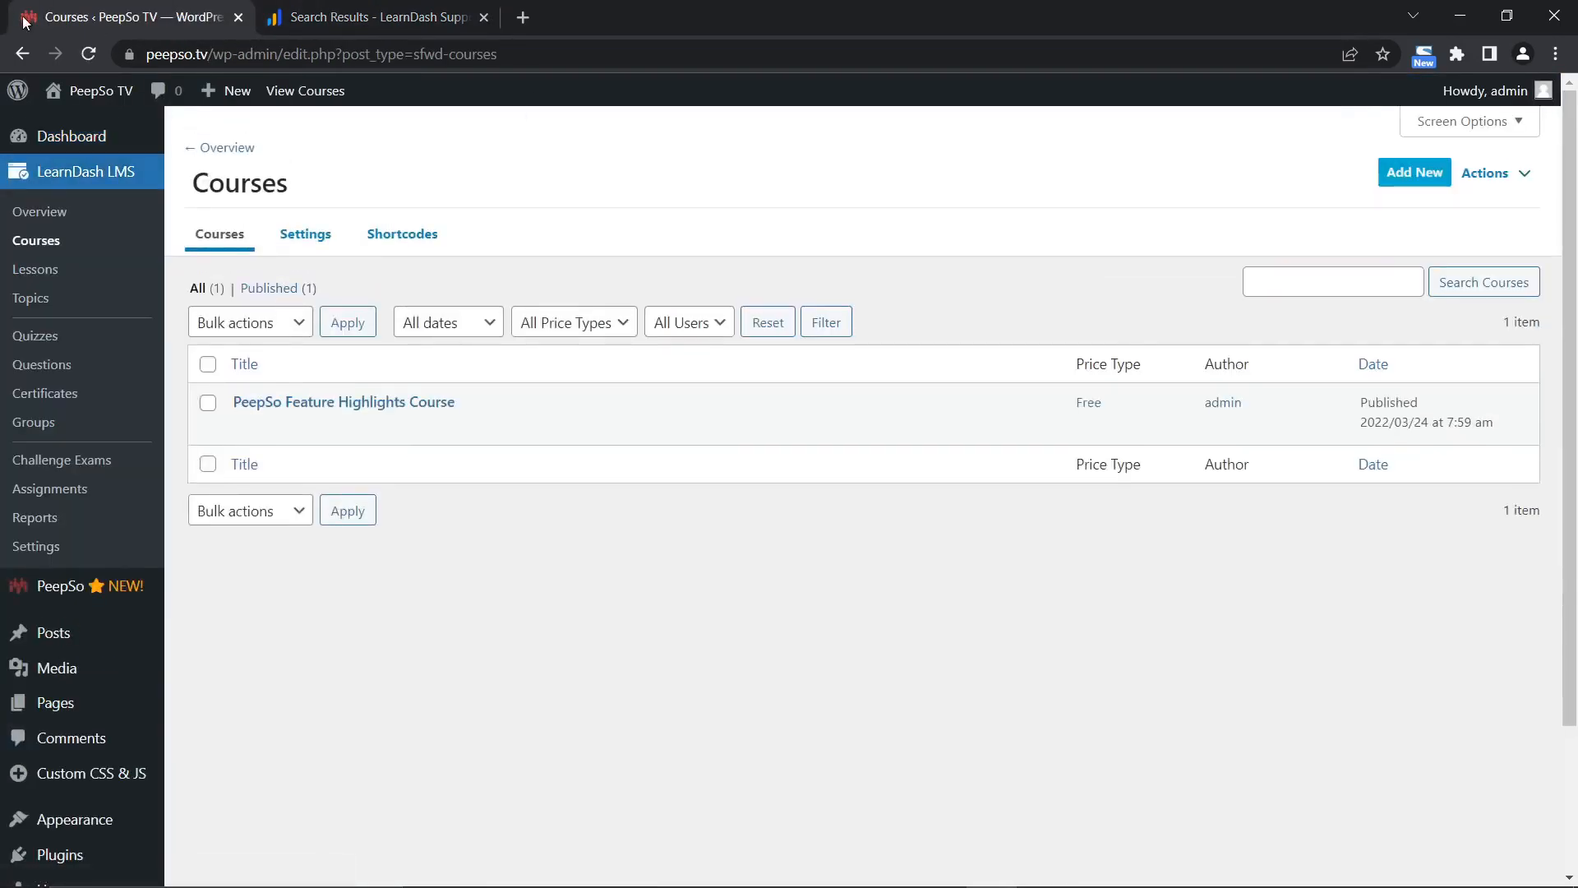
pyautogui.moveTo(149, 54); pyautogui.dragTo(337, 54)
pyautogui.click(515, 145)
pyautogui.moveTo(387, 437)
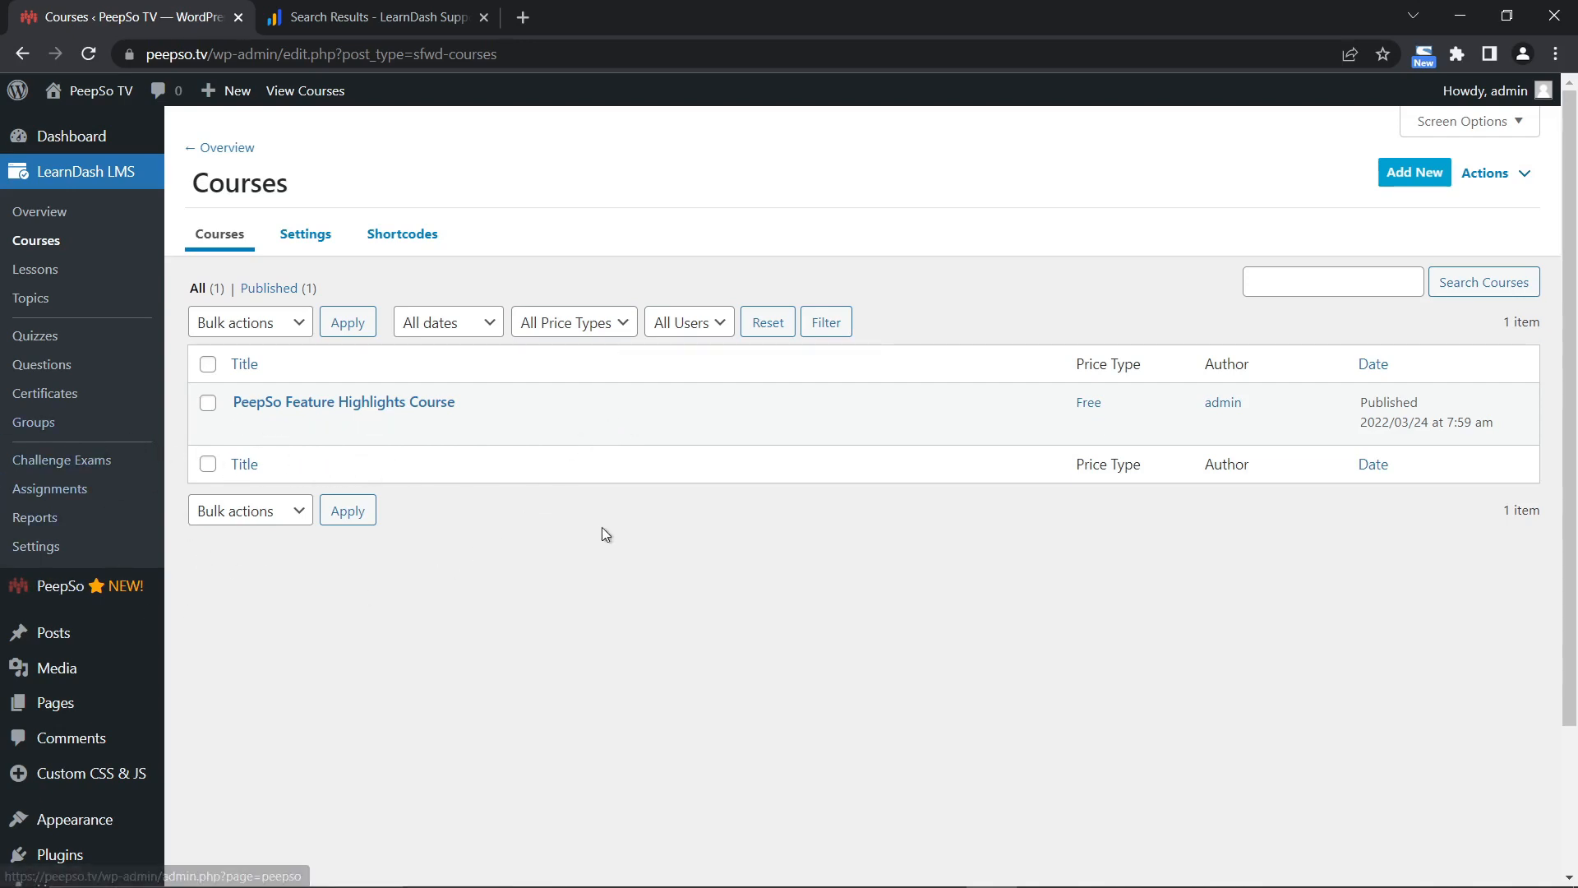
pyautogui.click(70, 175)
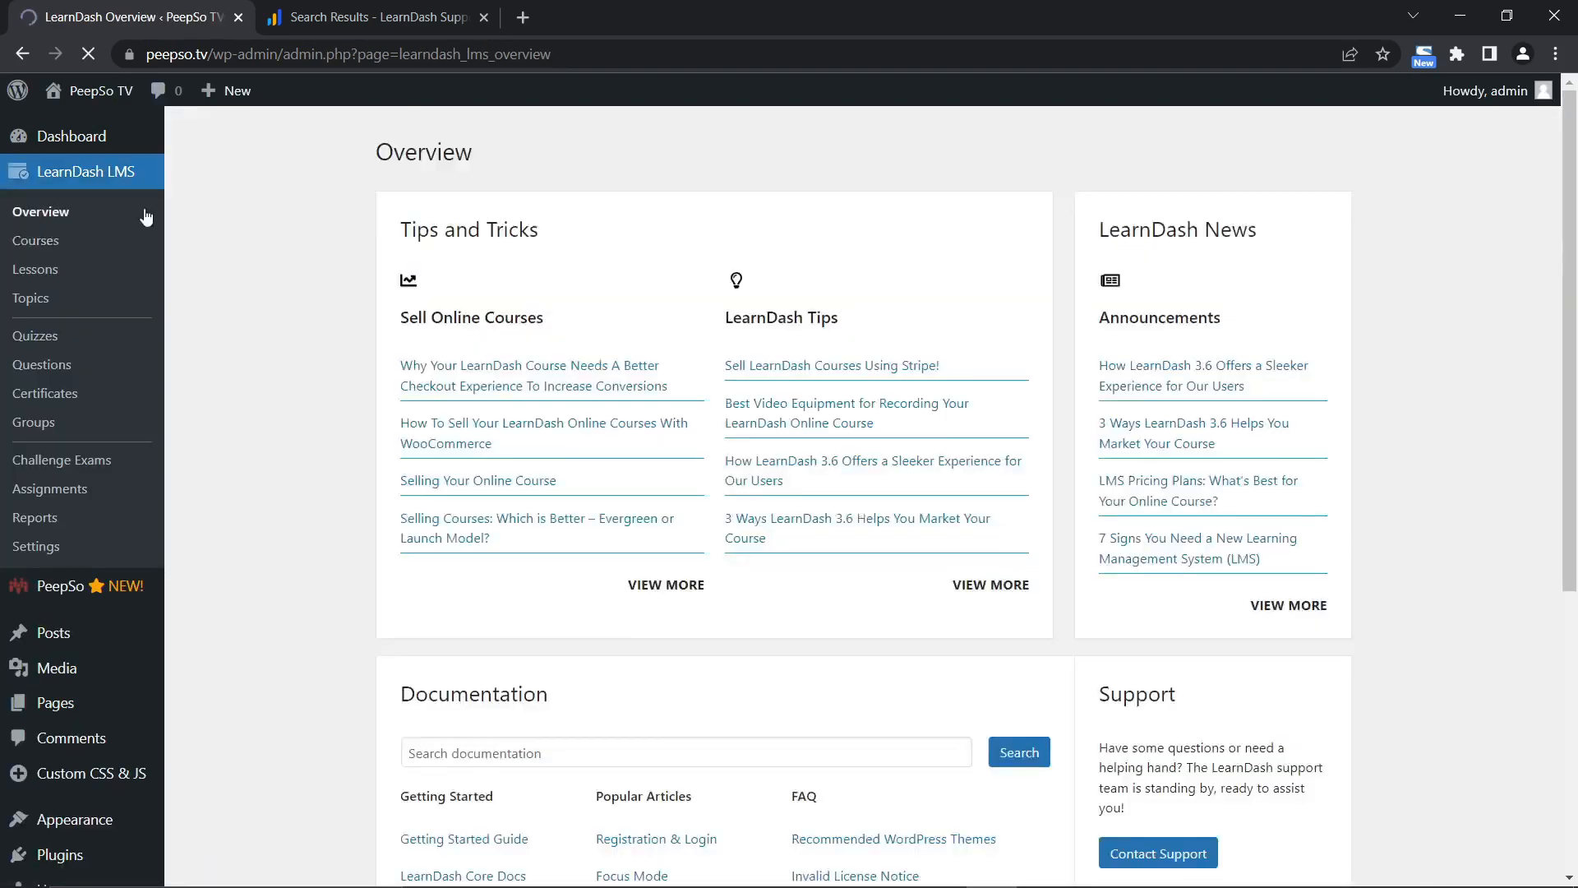
pyautogui.scroll(-5, 692, 404)
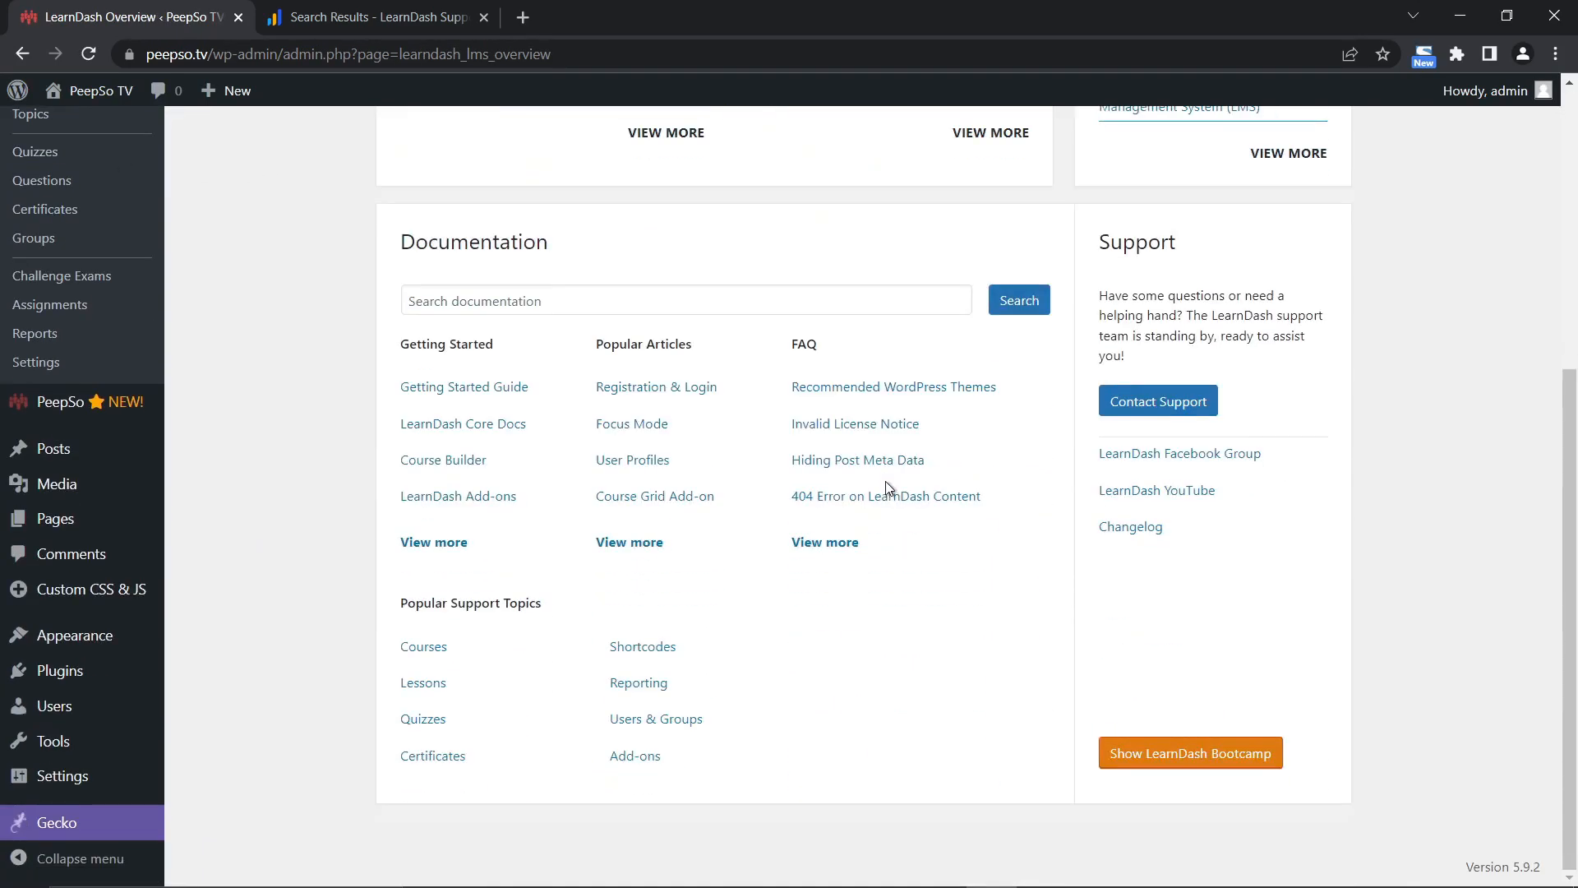
# Open the PeepSo Installer and check the status of the LearnDash integration among the Monetization plugins.
pyautogui.moveTo(64, 408)
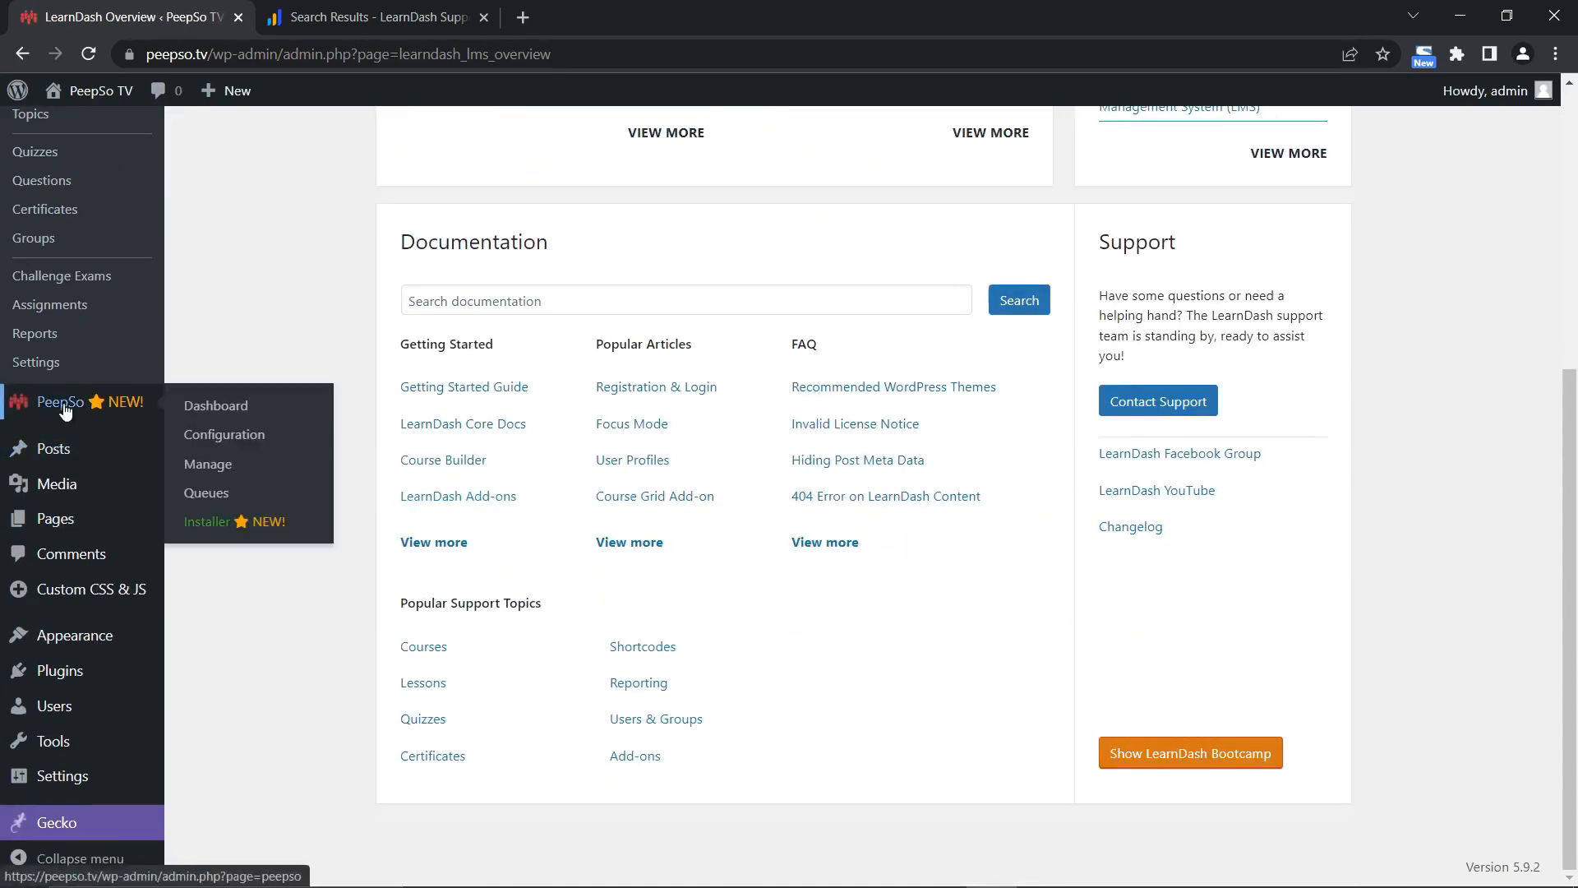
pyautogui.click(200, 524)
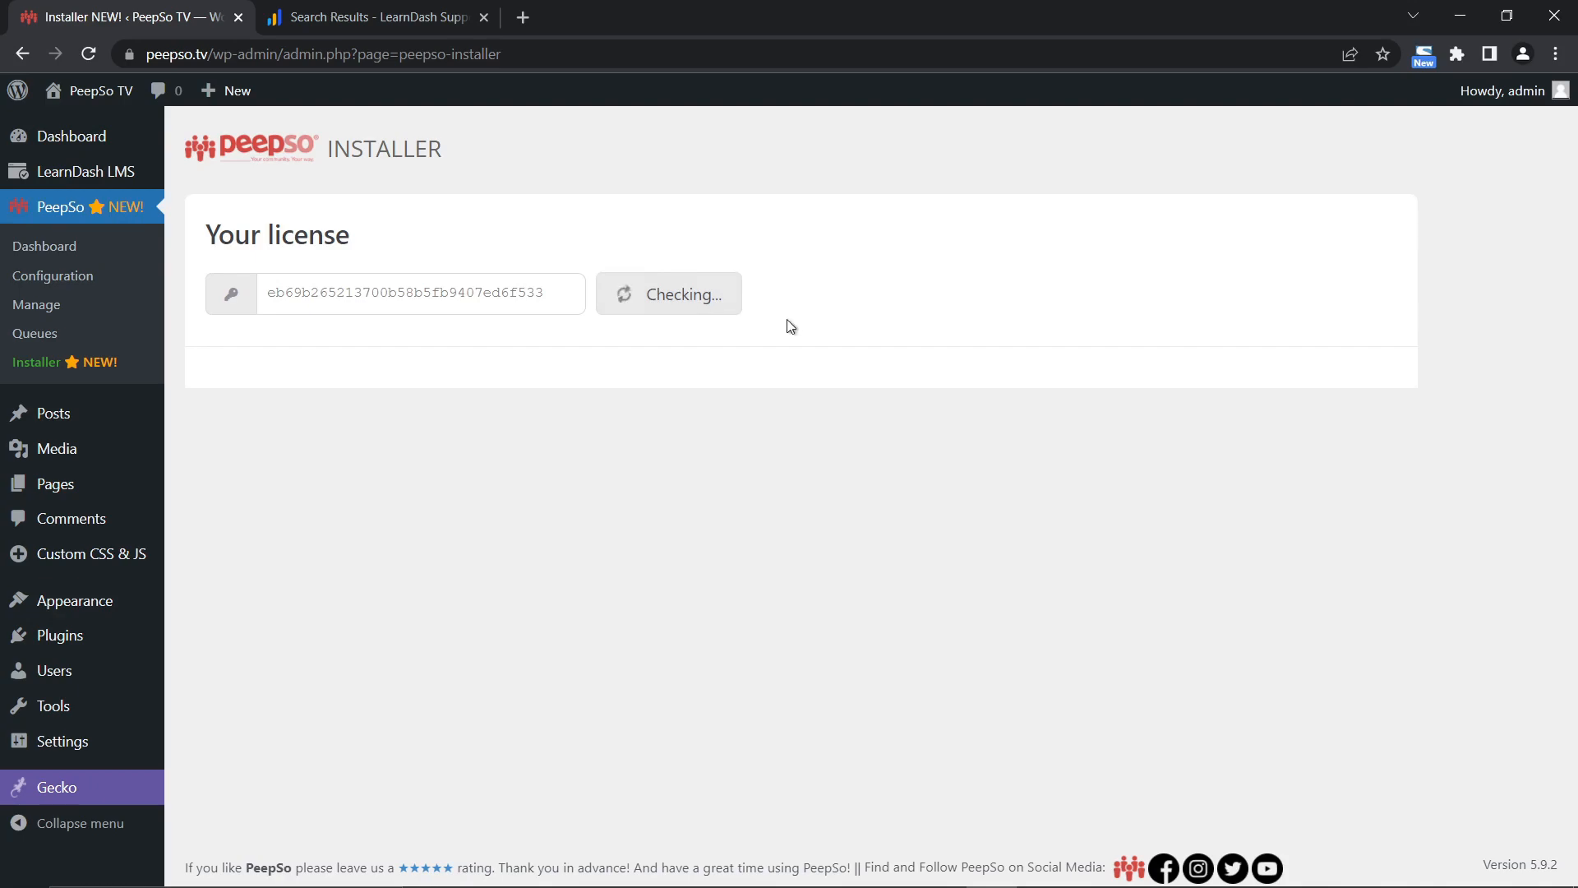
pyautogui.scroll(-15, 792, 460)
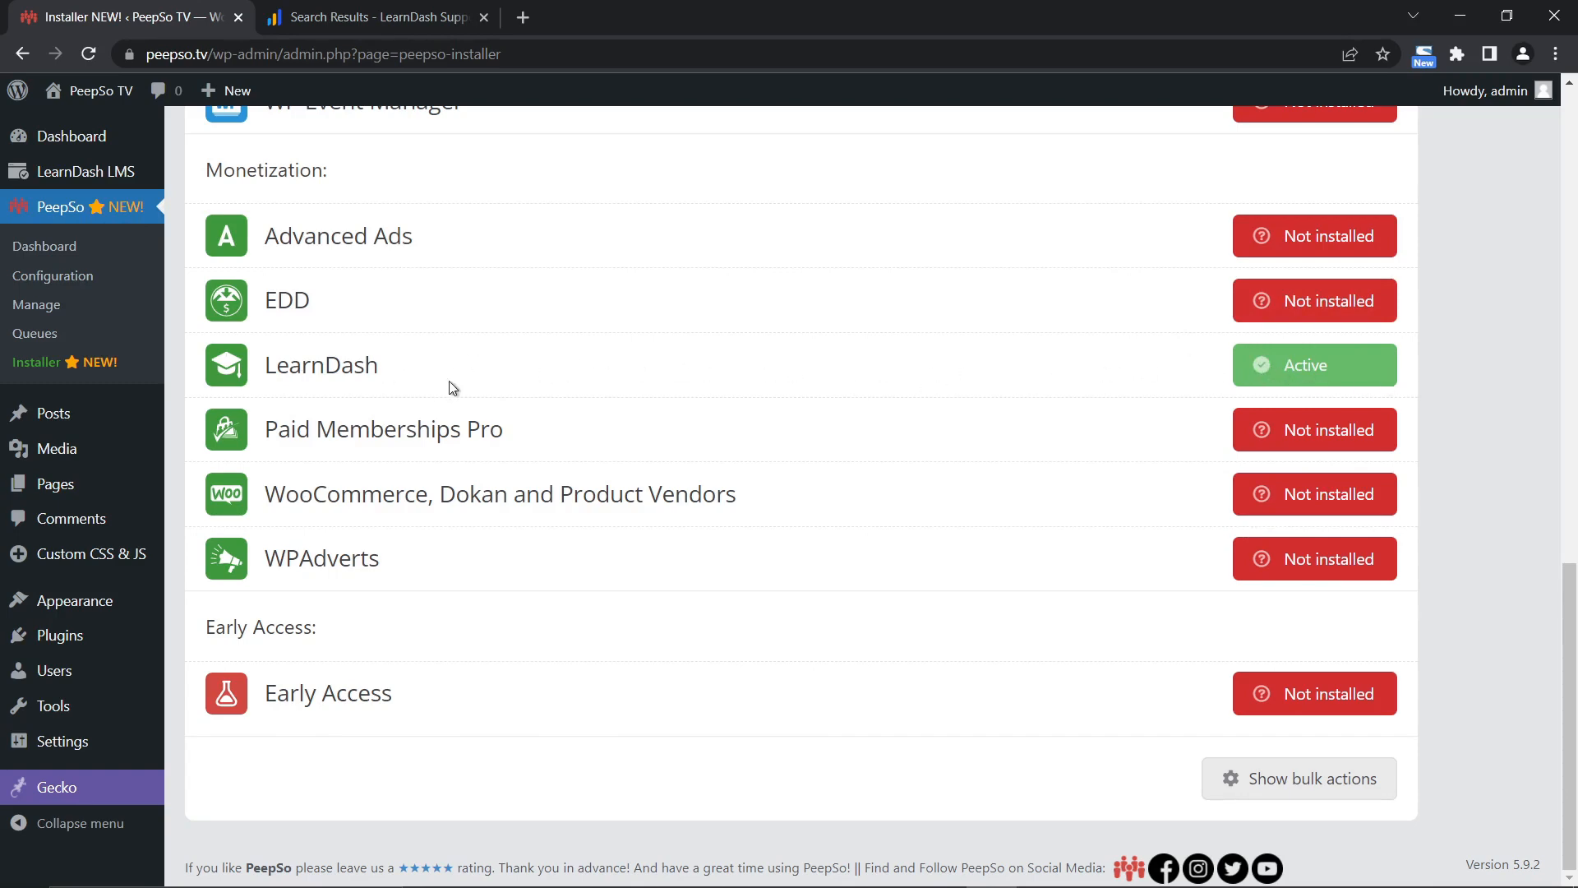
pyautogui.scroll(5, 482, 408)
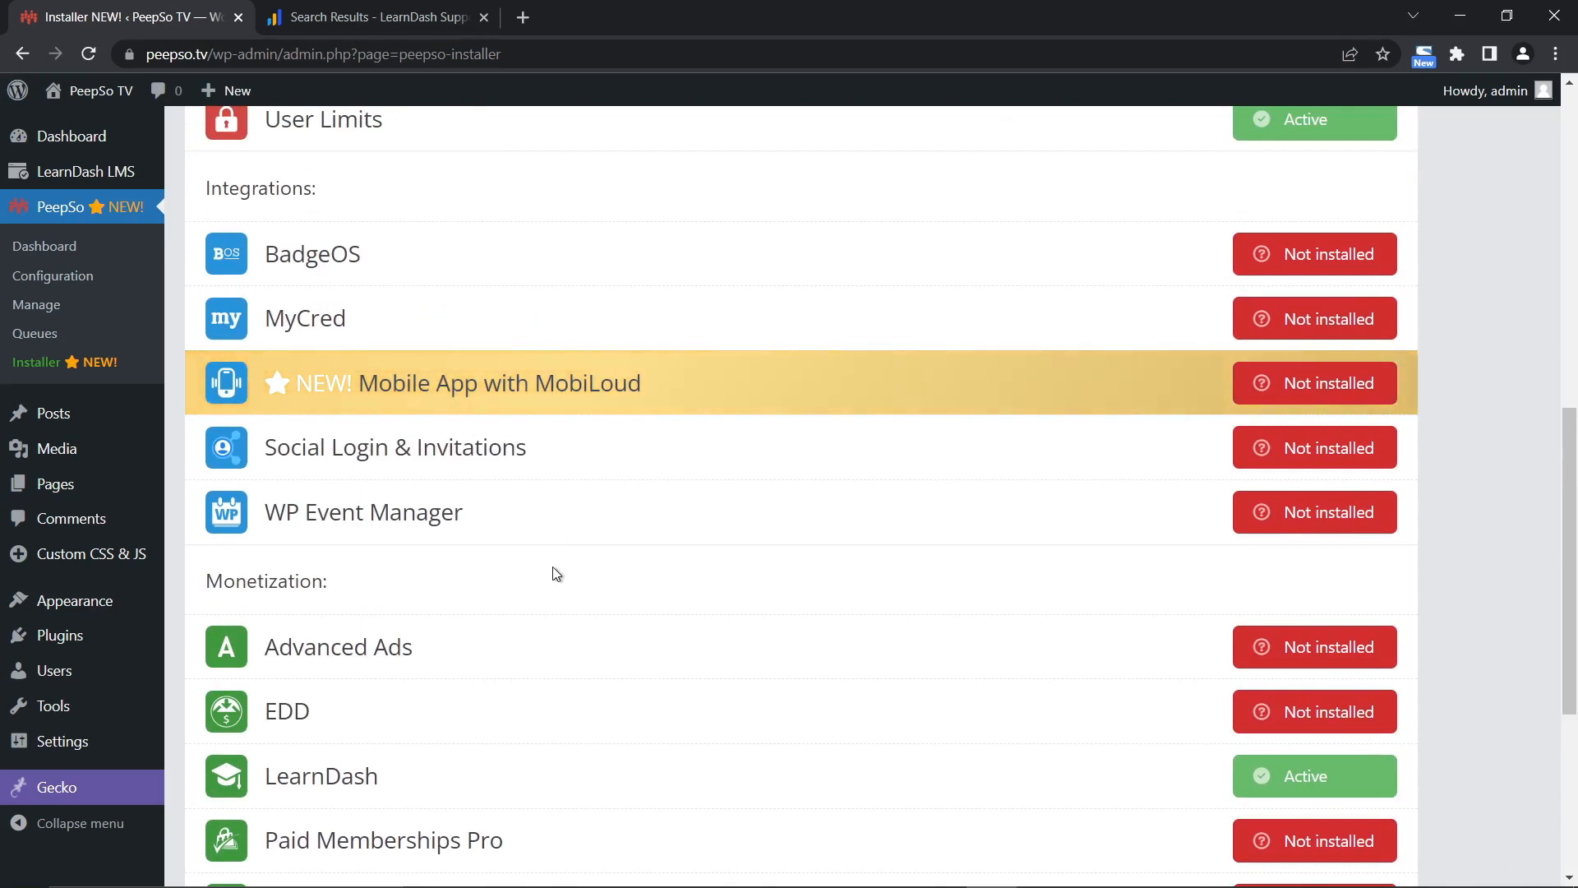
pyautogui.scroll(-4, 575, 578)
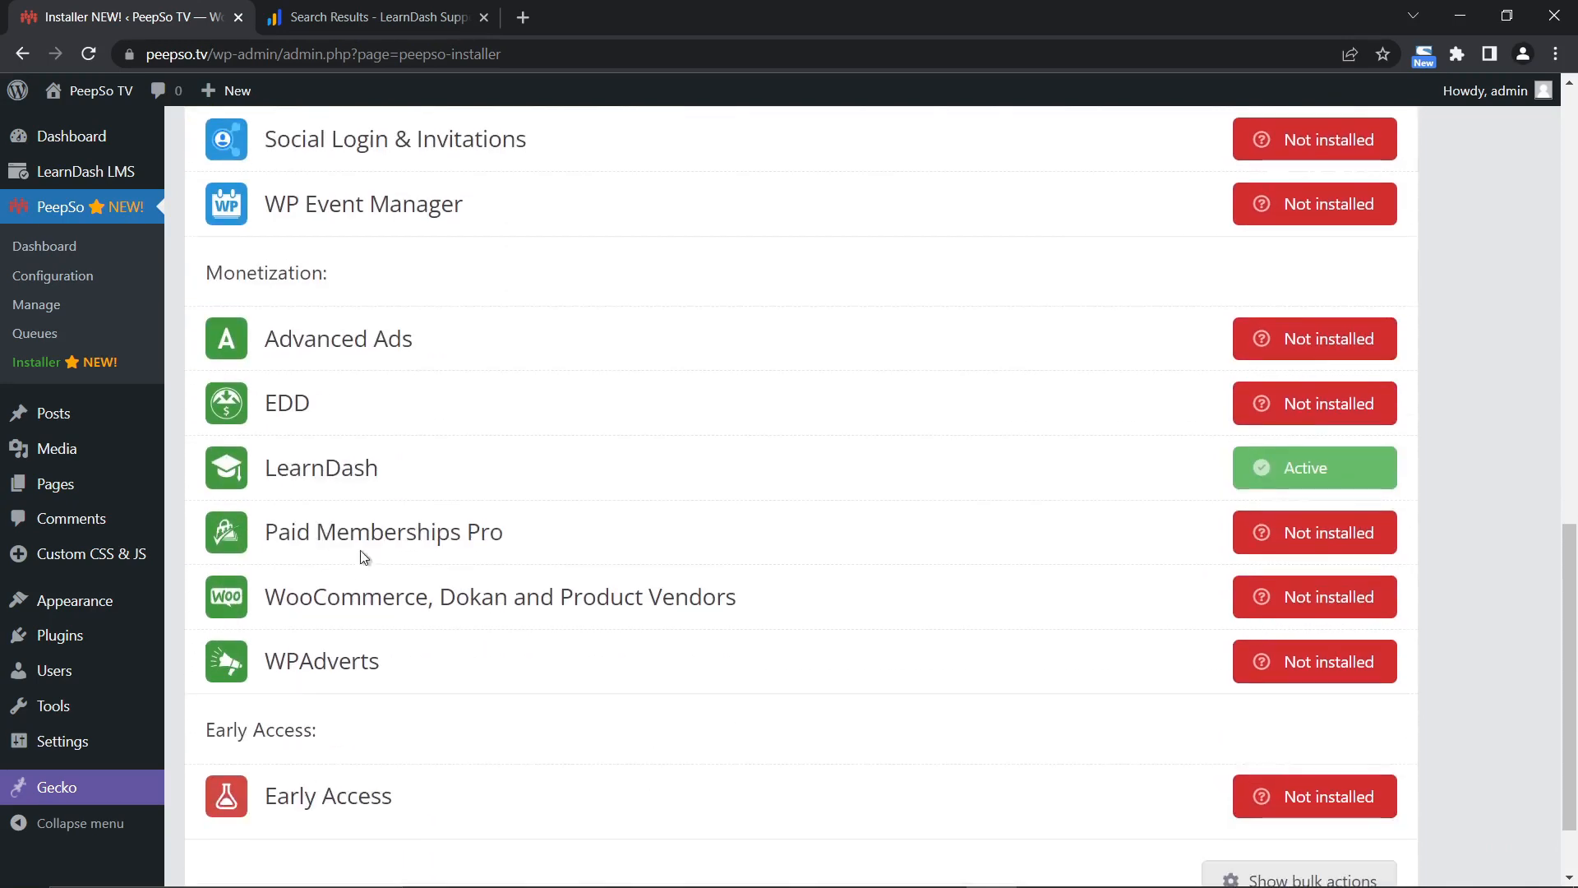
pyautogui.moveTo(119, 175)
pyautogui.scroll(1, 320, 497)
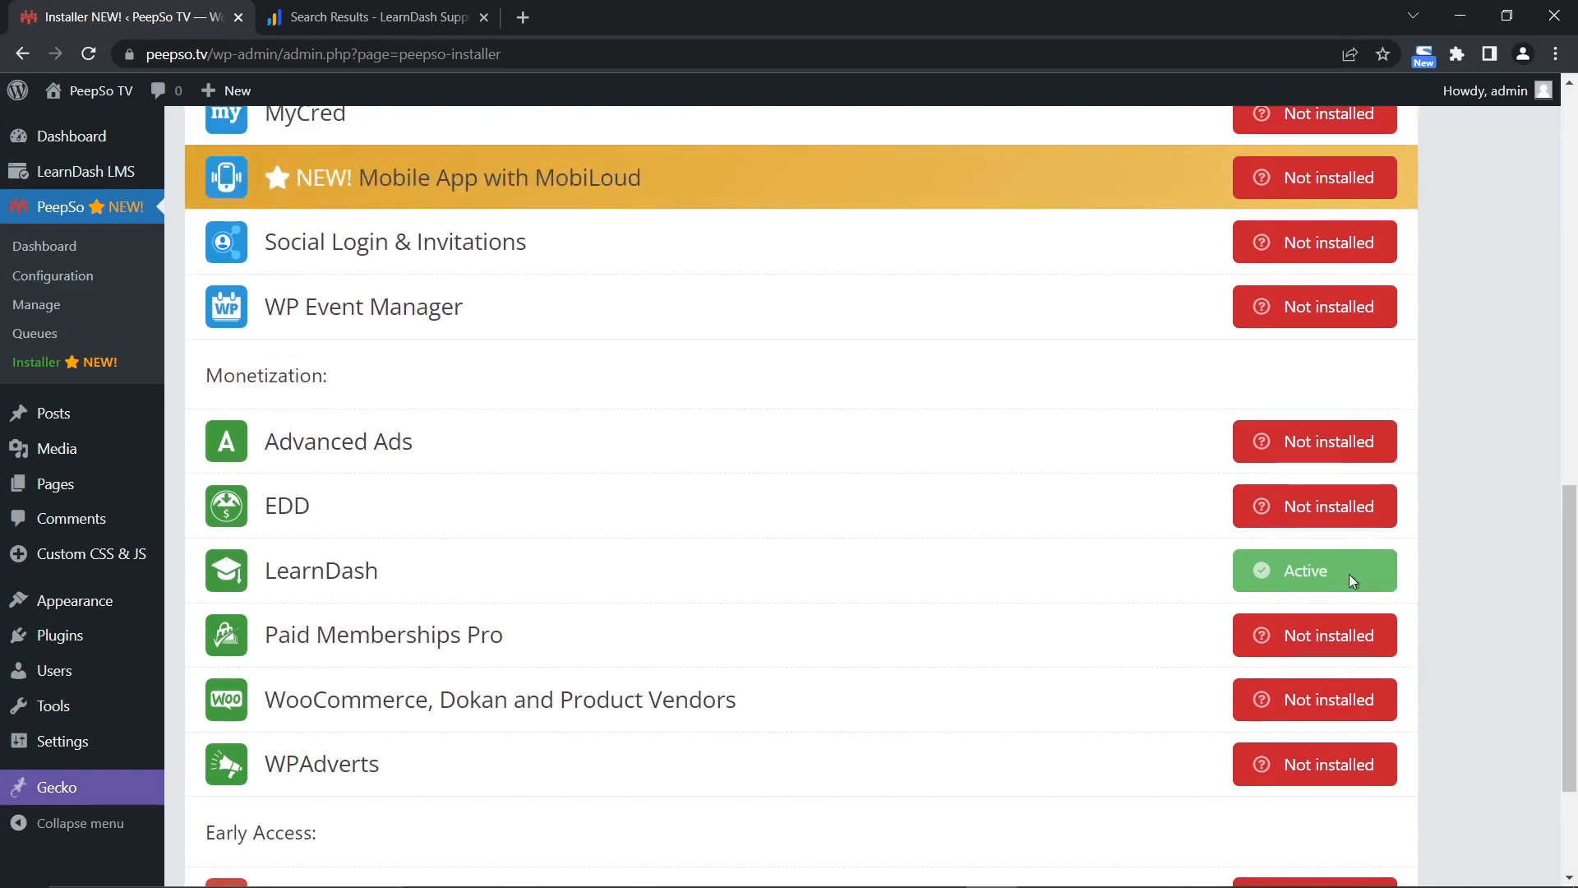
pyautogui.scroll(1, 247, 501)
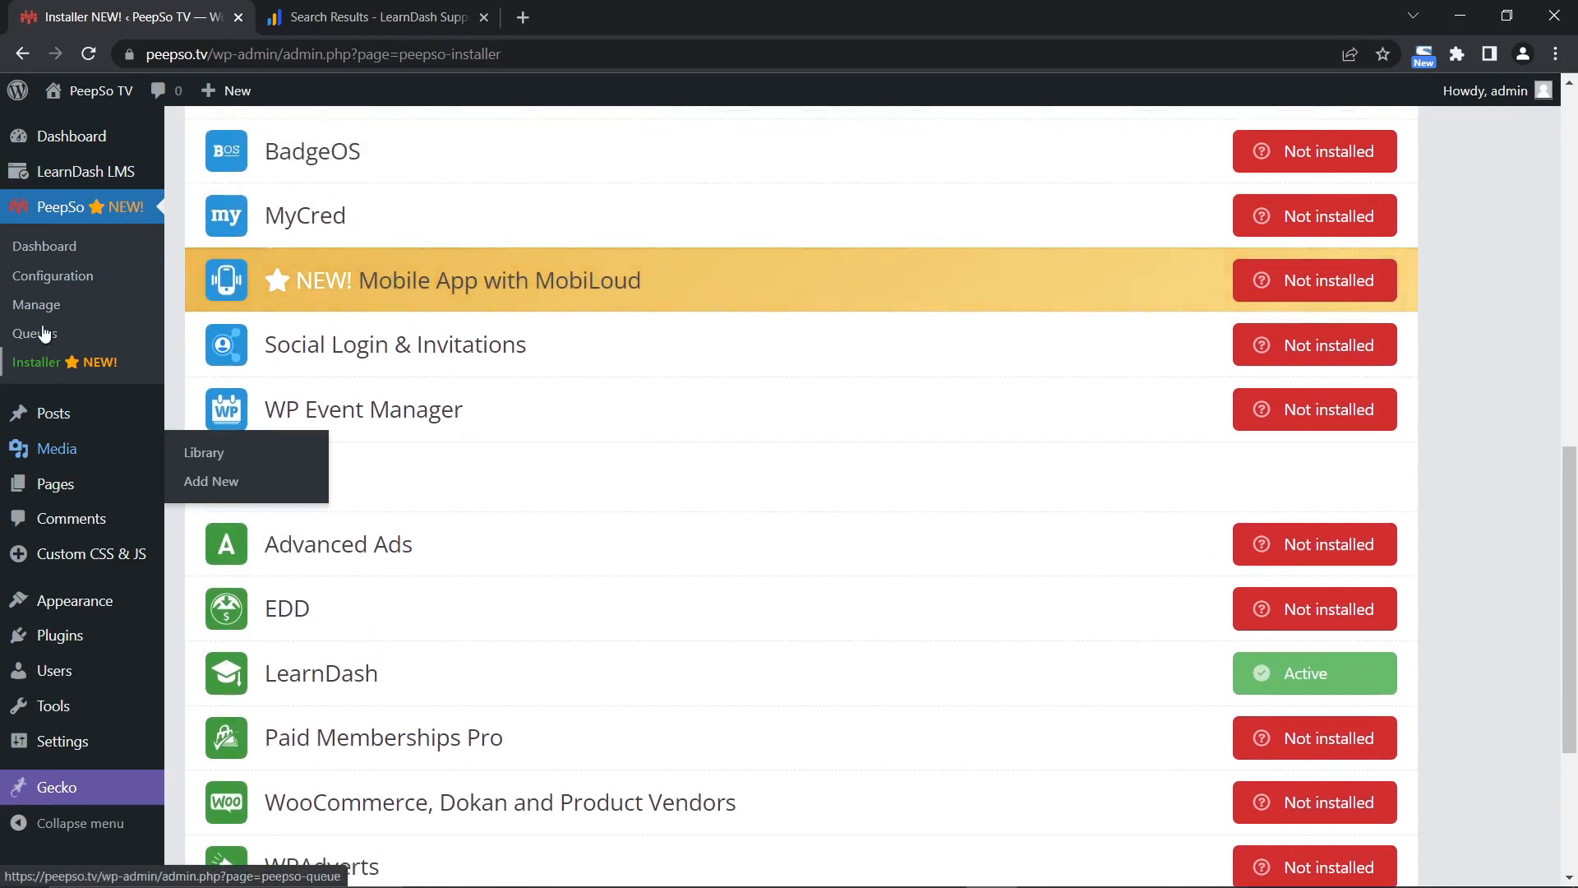
# Open the LearnDash section of the PeepSo configuration and look over its profile, layout, text, image and activity settings.
pyautogui.click(45, 277)
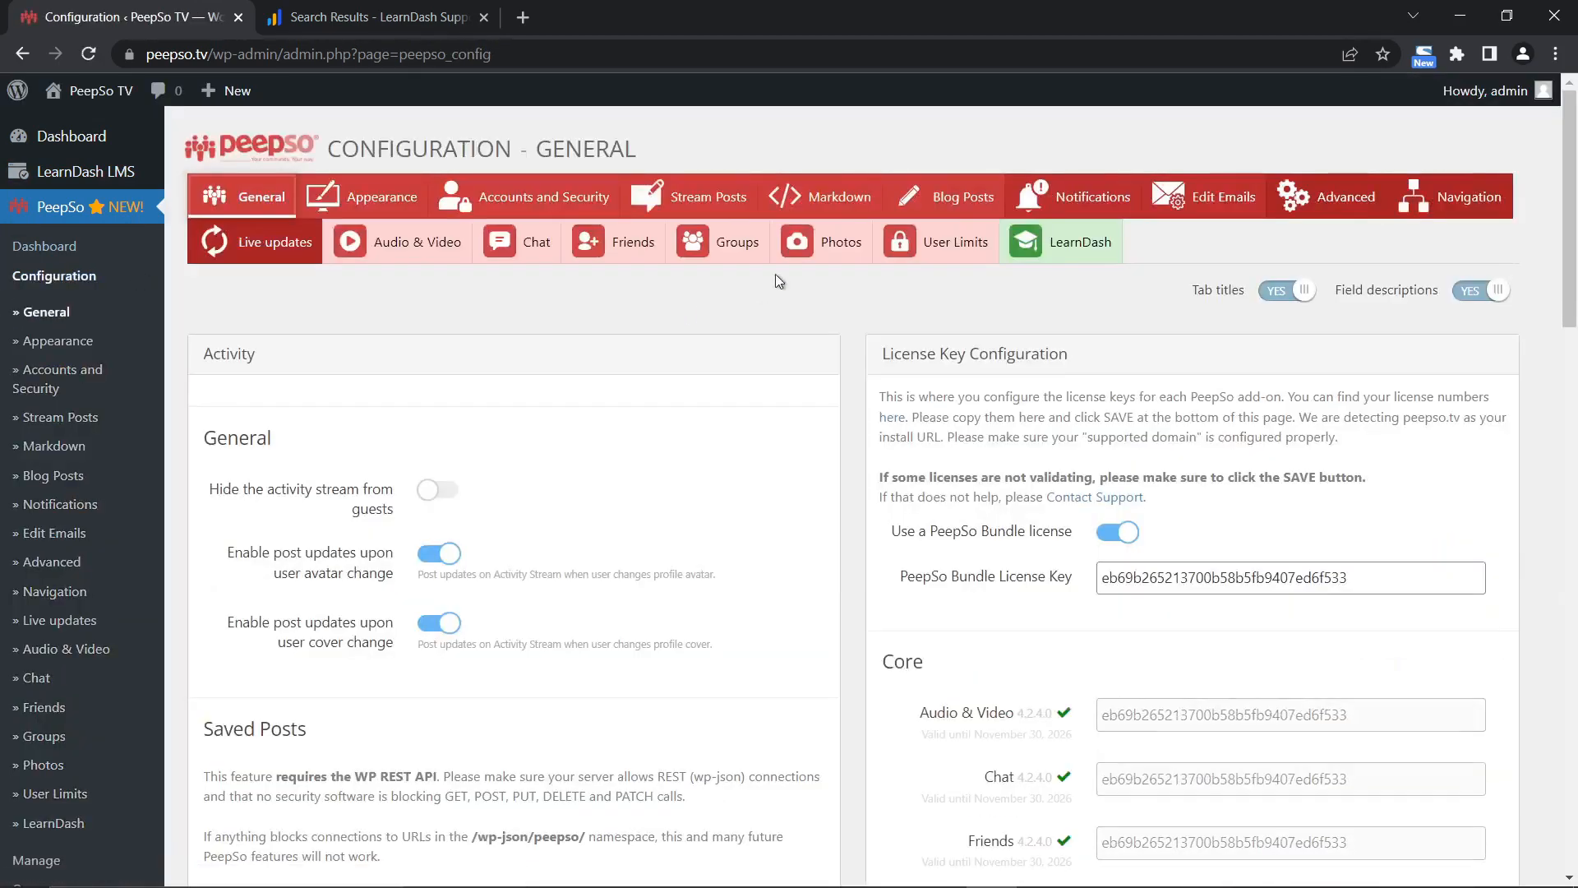
pyautogui.click(1061, 241)
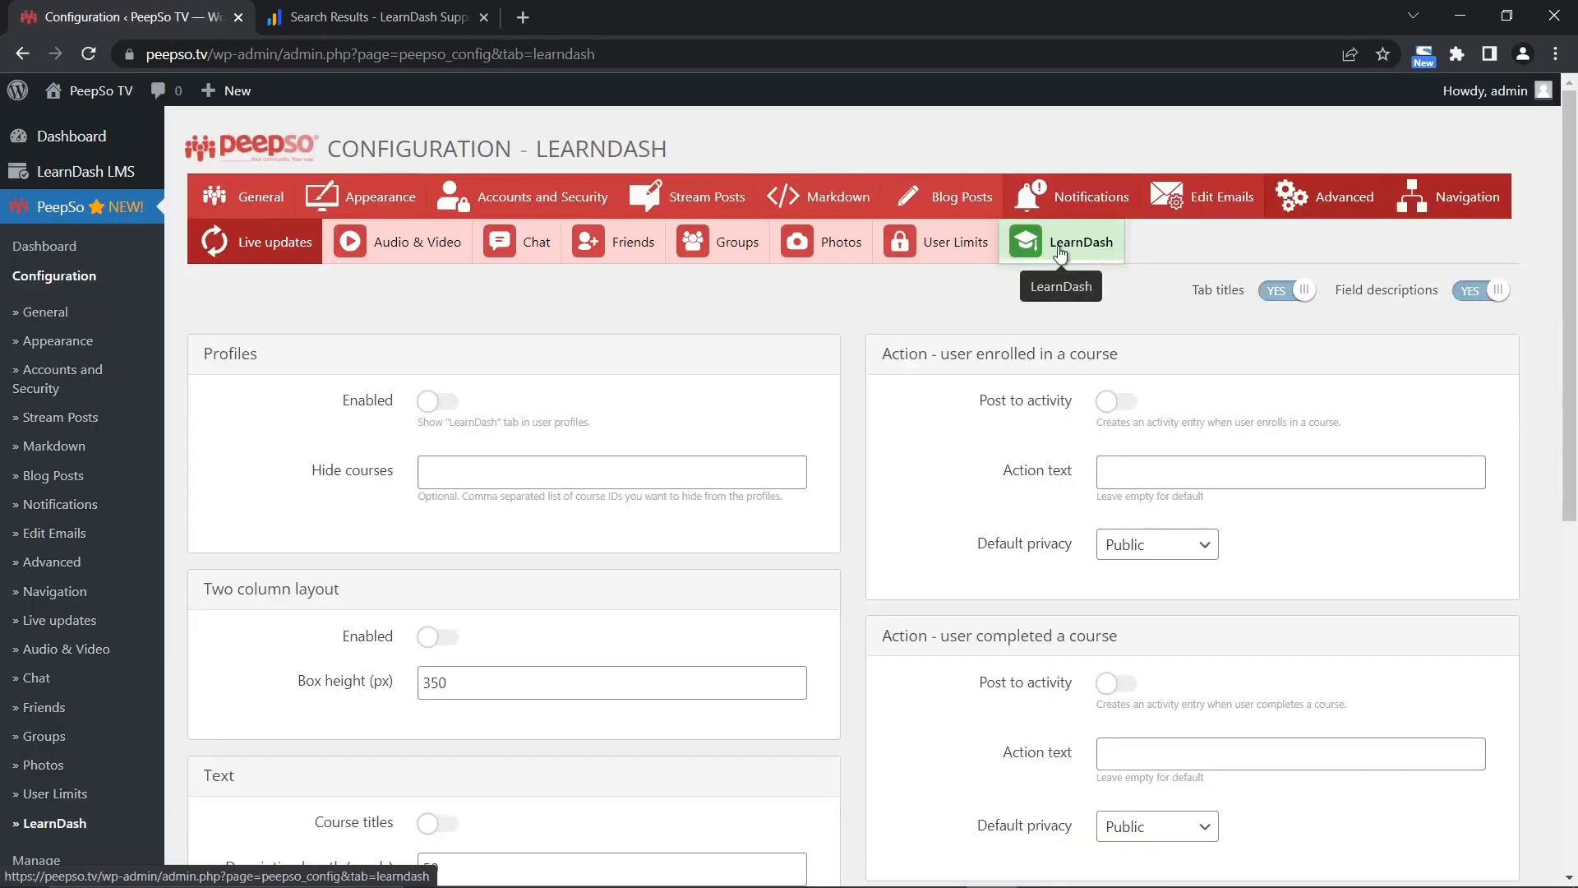
pyautogui.scroll(-5, 860, 388)
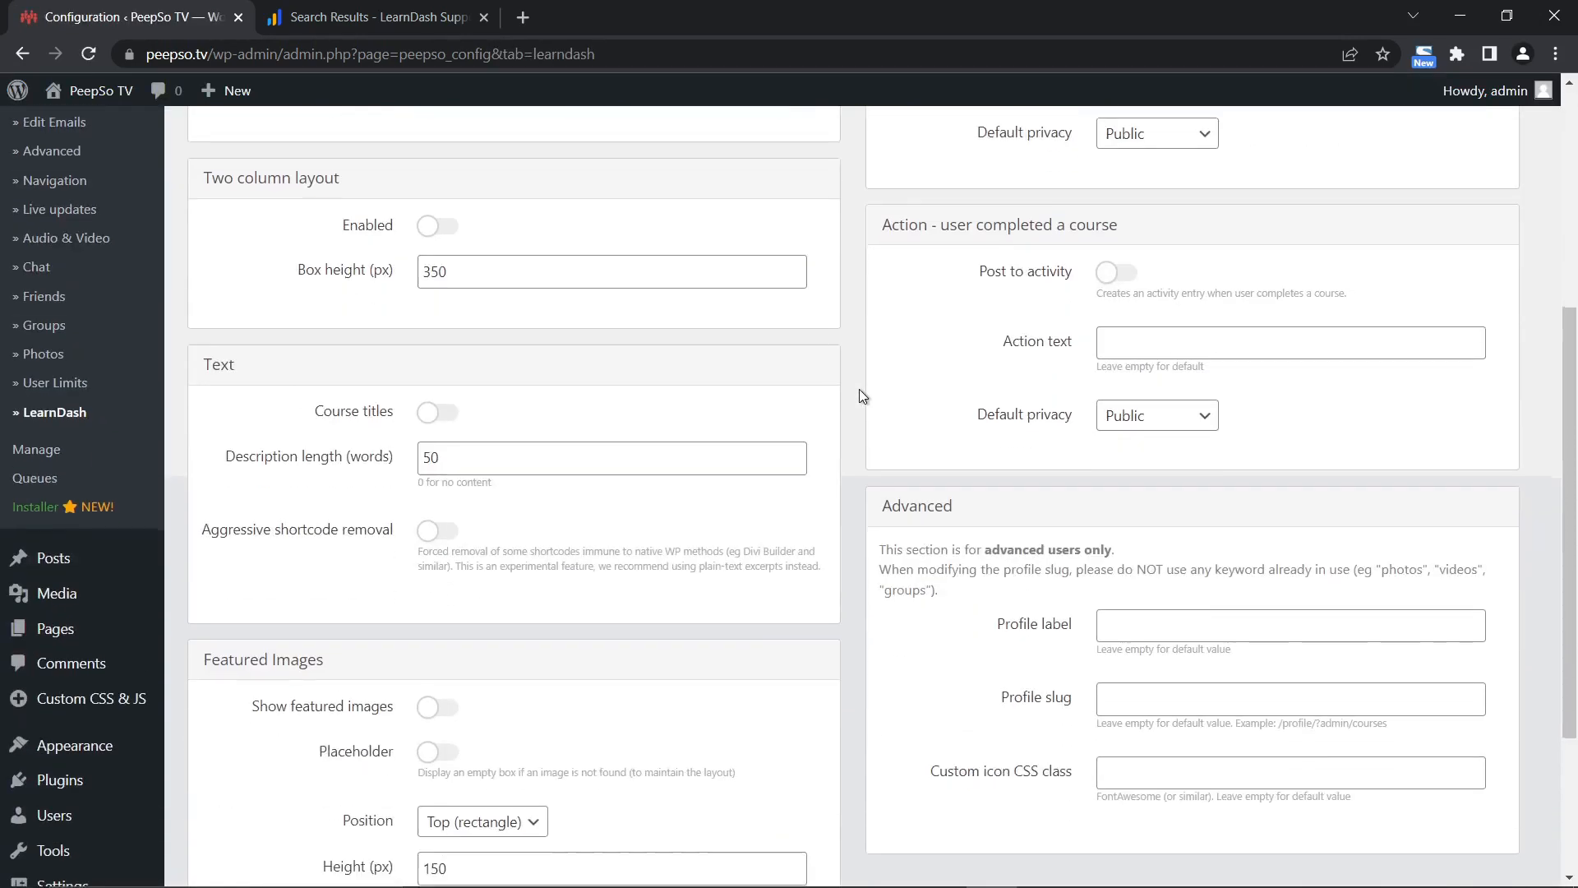
pyautogui.scroll(-3, 859, 388)
pyautogui.scroll(8, 860, 388)
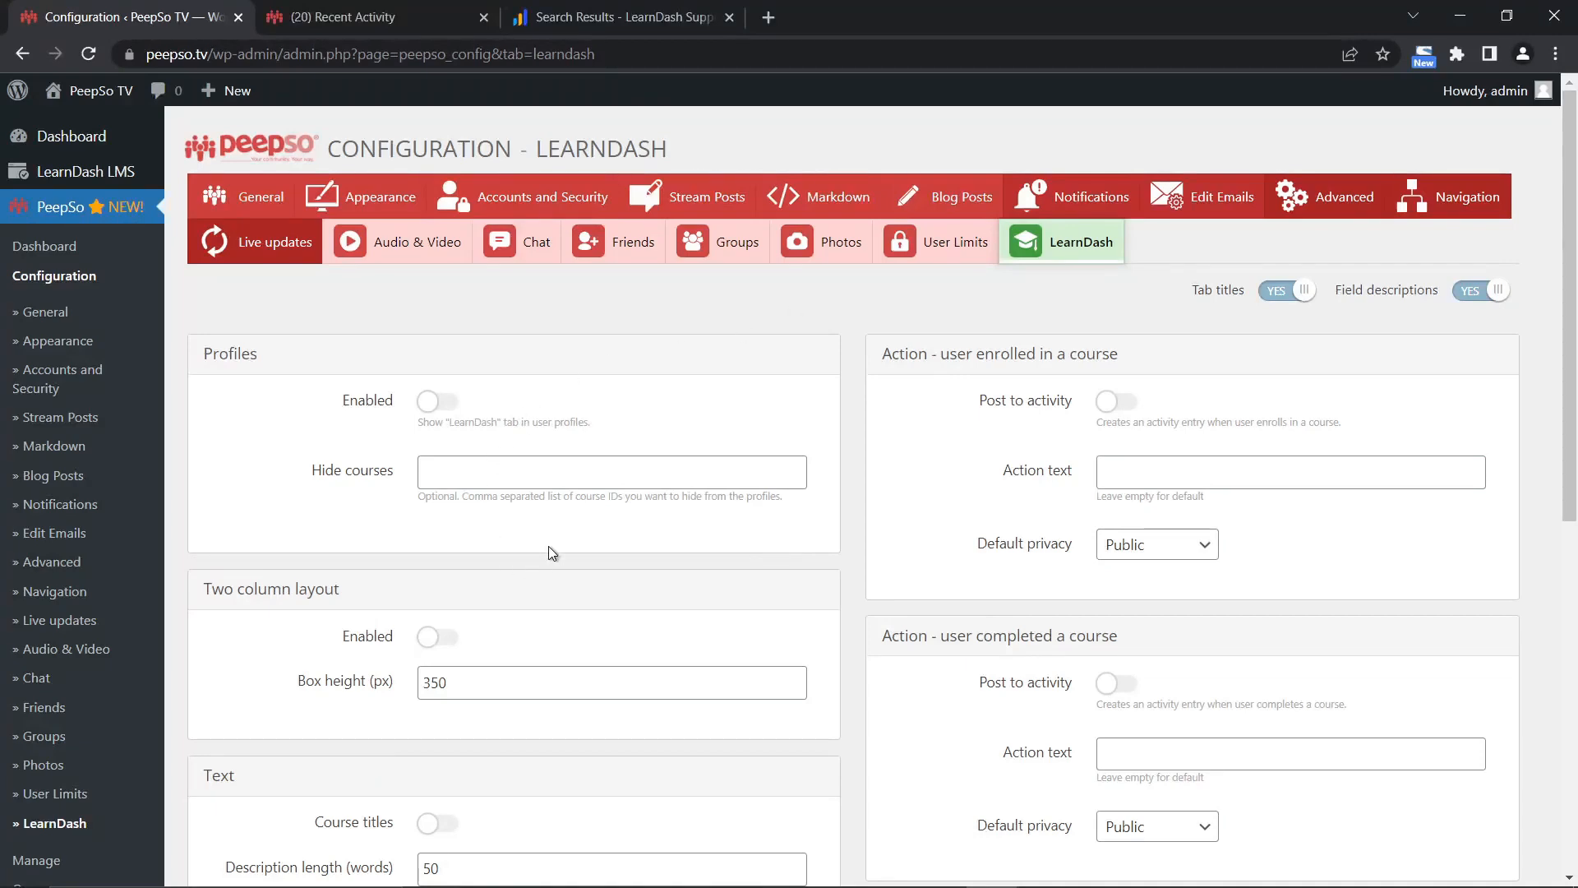
pyautogui.scroll(-3, 552, 553)
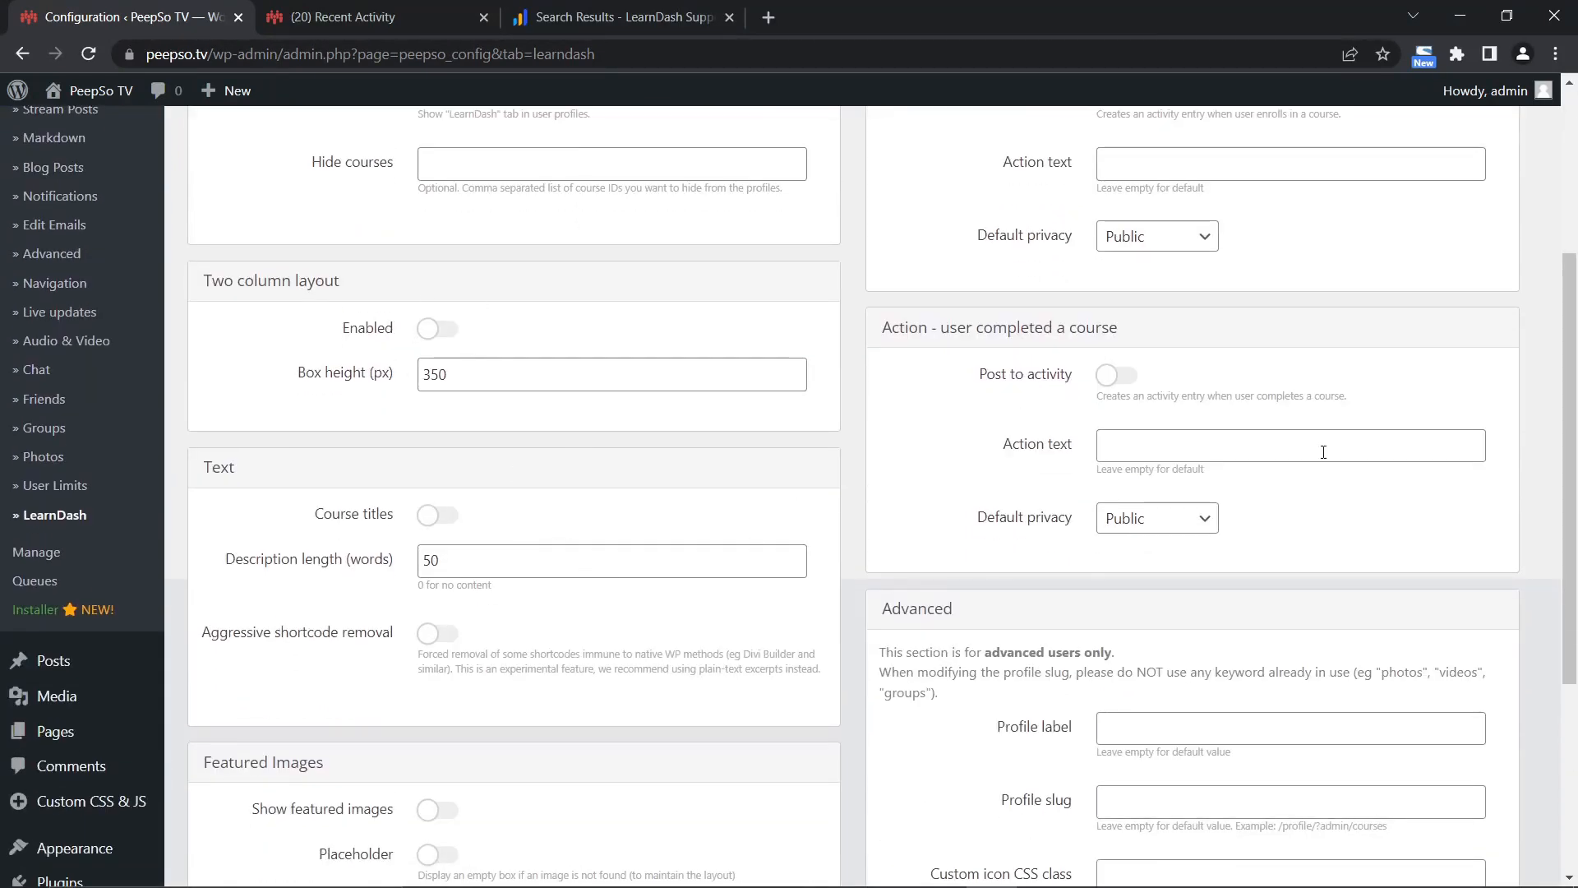
pyautogui.scroll(3, 688, 495)
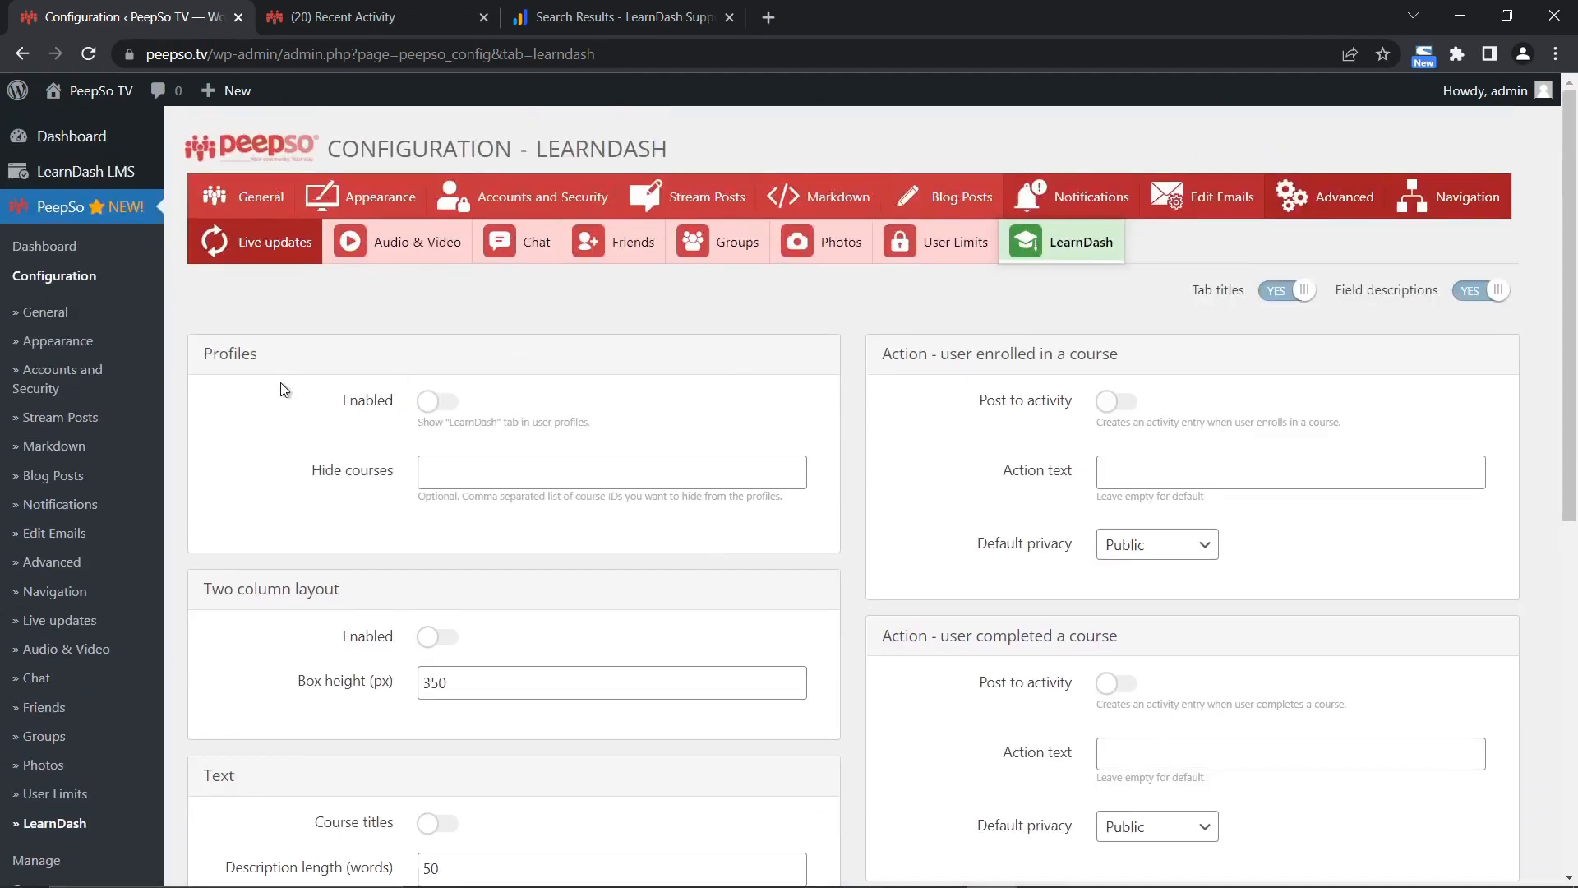
# Enable the LearnDash tab in user profiles and save the PeepSo settings.
pyautogui.click(436, 402)
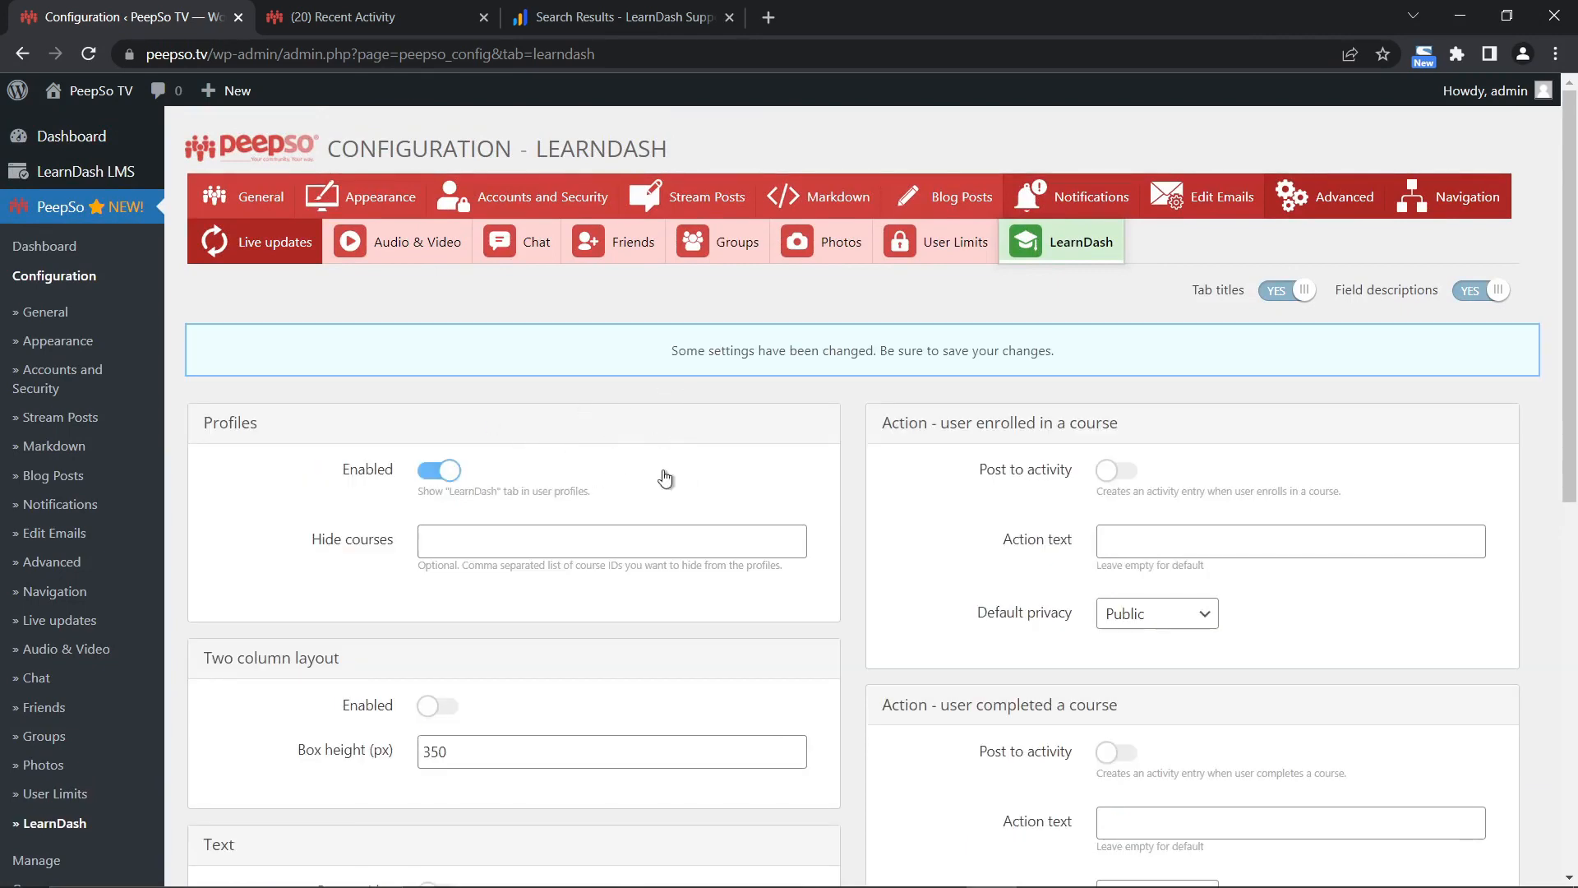
pyautogui.scroll(-9, 845, 491)
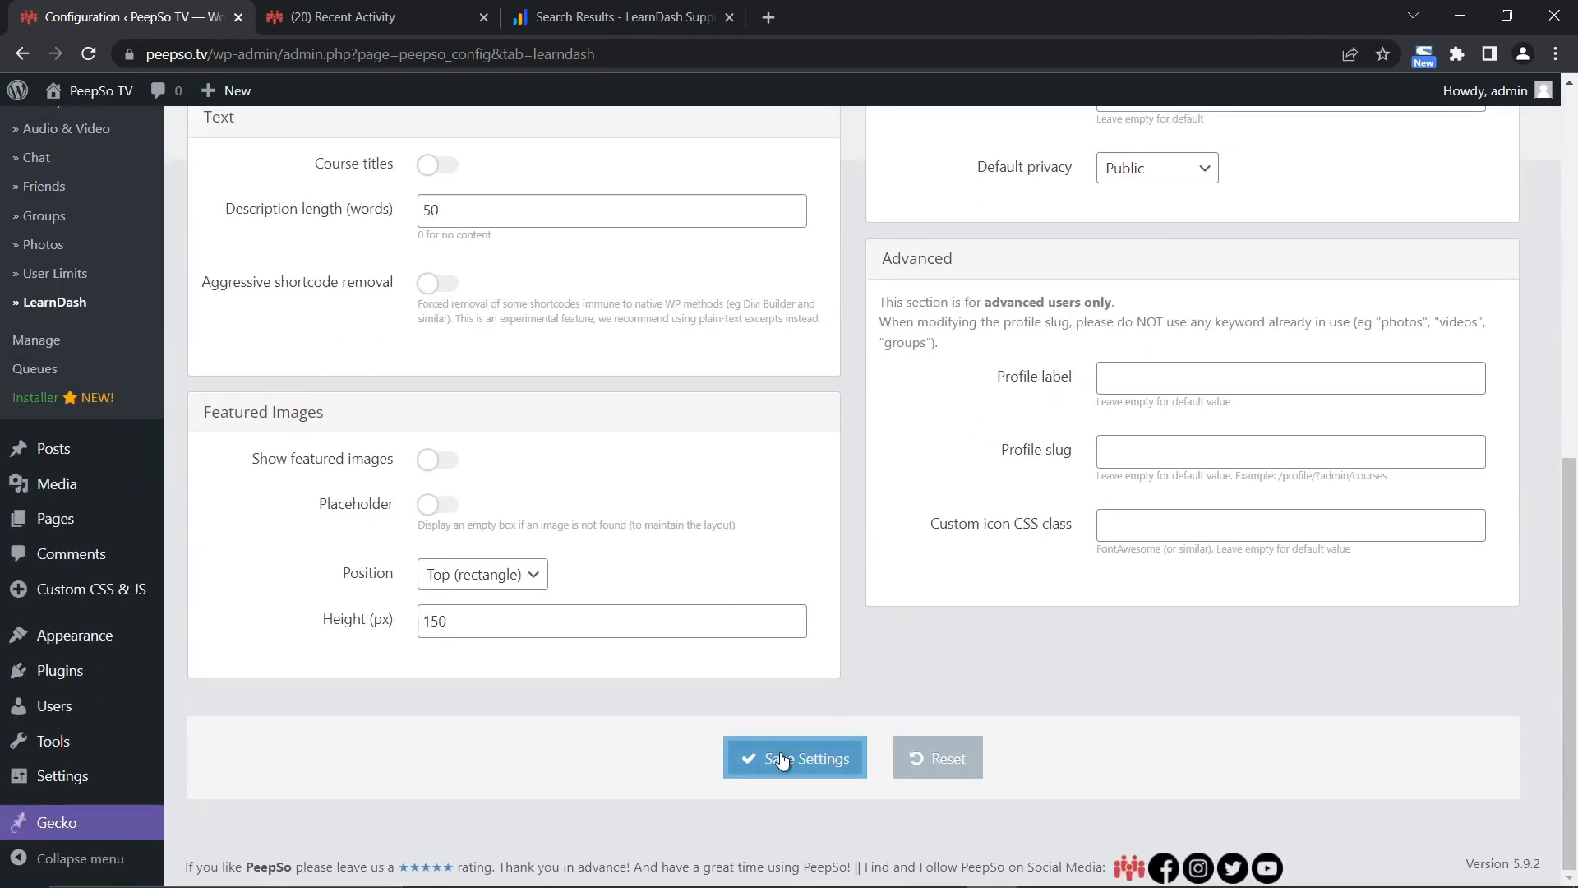
pyautogui.click(781, 760)
# On the community site, open the logged-in user's profile and view its Courses section.
pyautogui.click(335, 19)
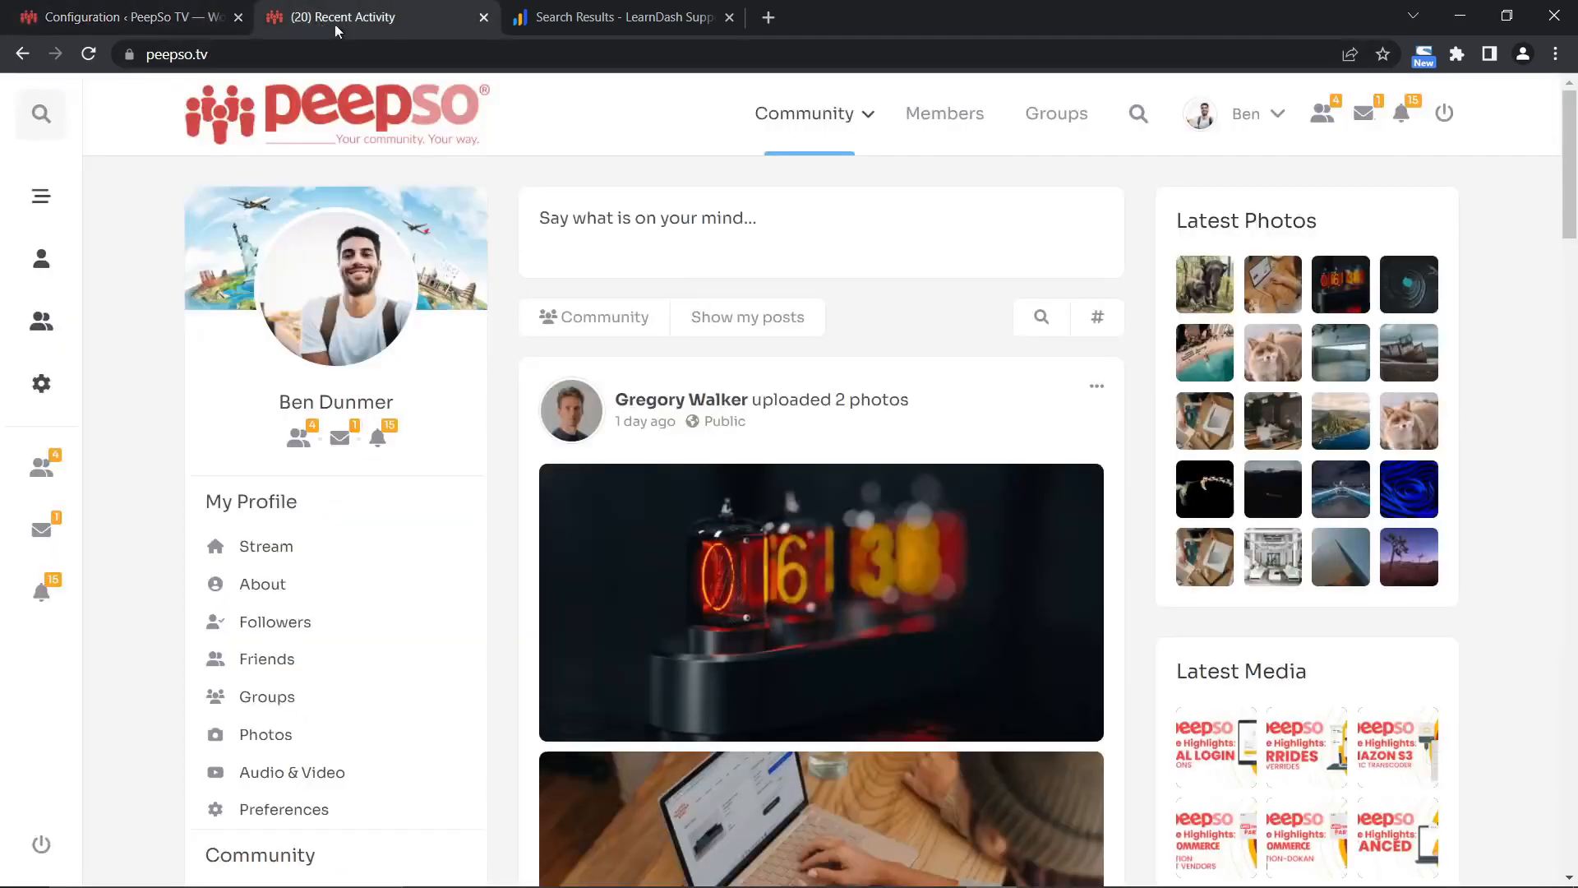
pyautogui.moveTo(809, 115)
pyautogui.click(774, 163)
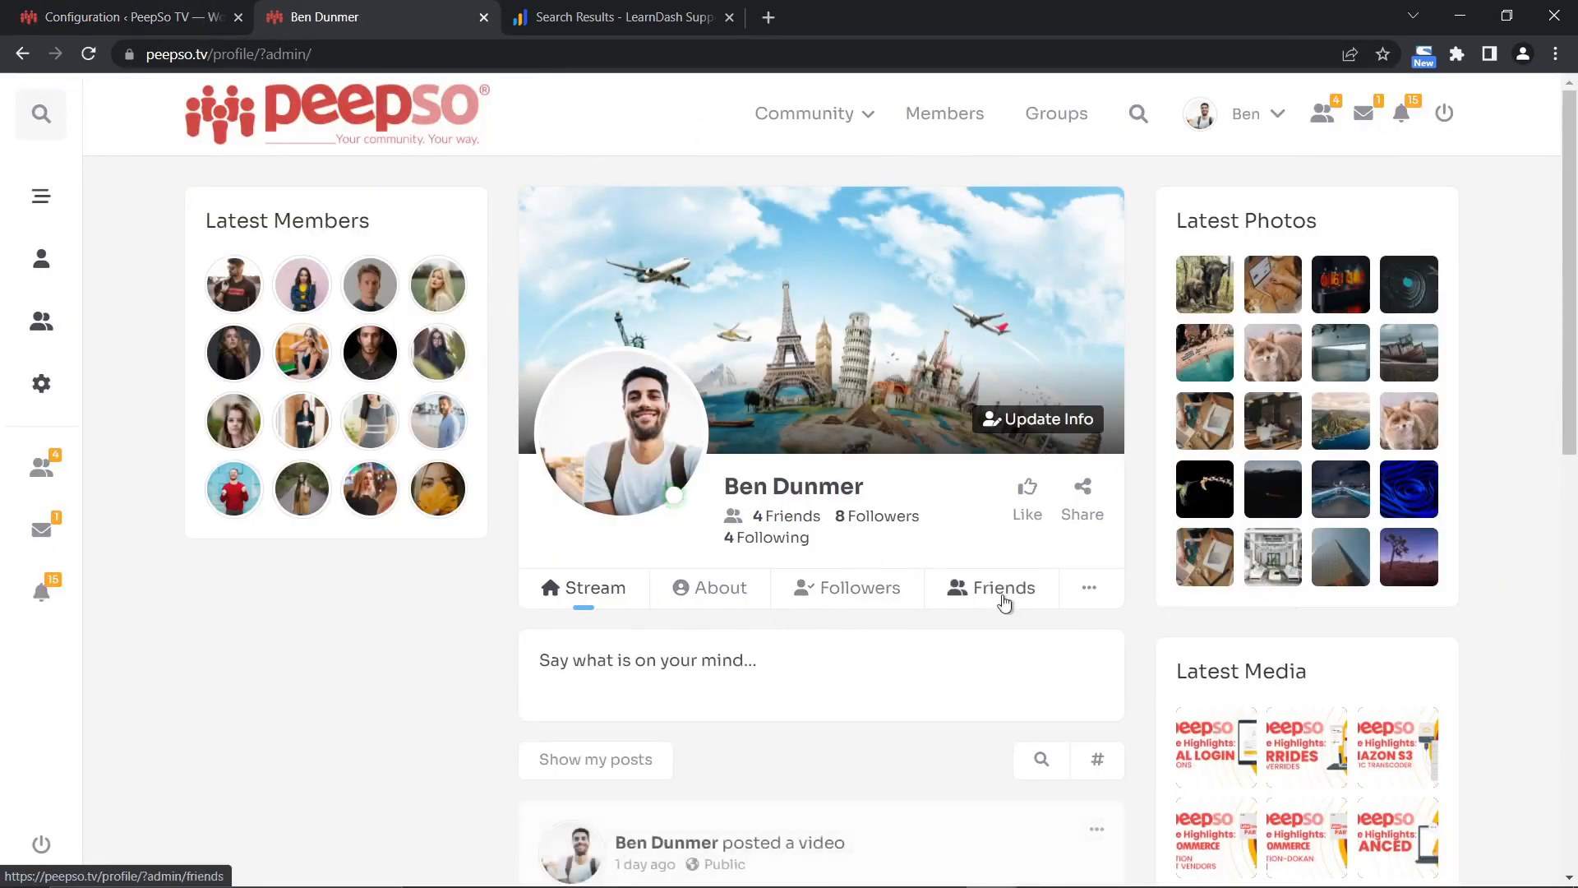
pyautogui.click(1088, 590)
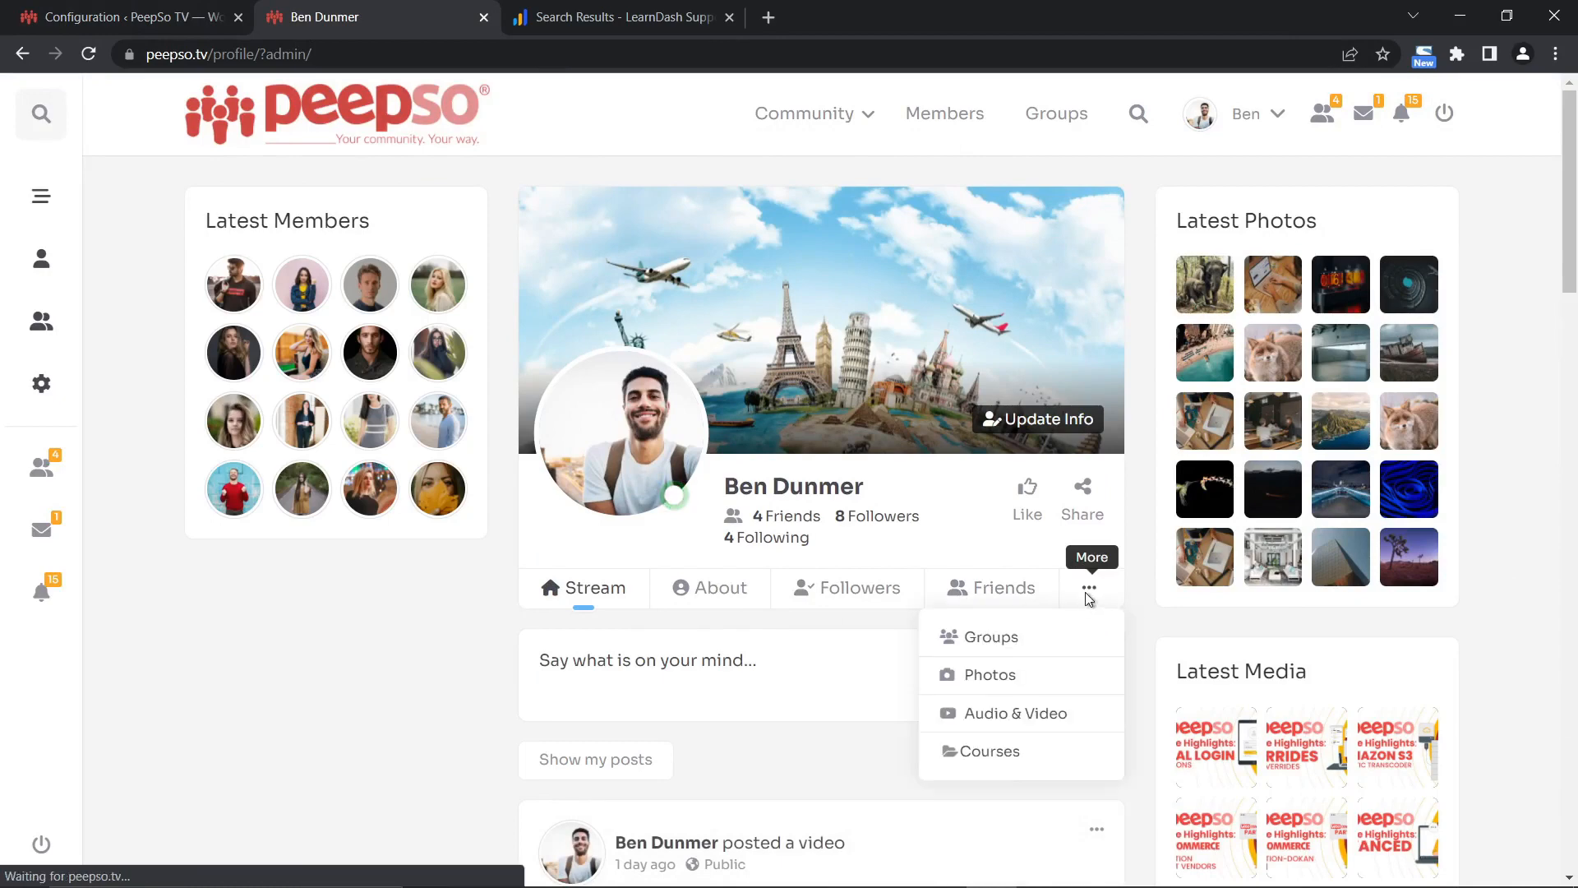
pyautogui.click(986, 752)
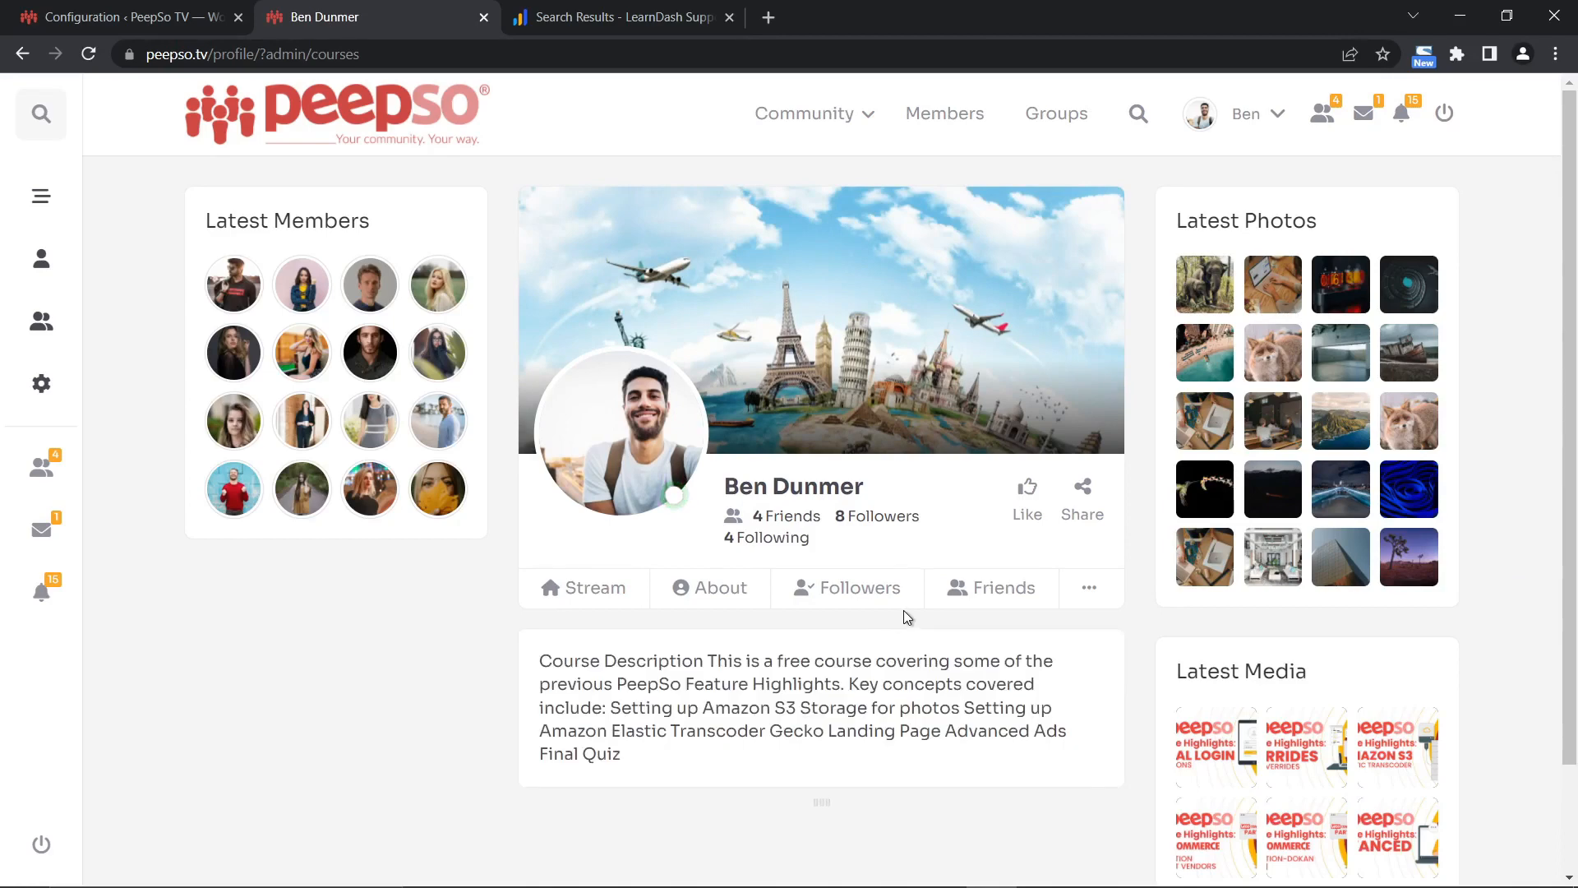
pyautogui.scroll(-2, 904, 616)
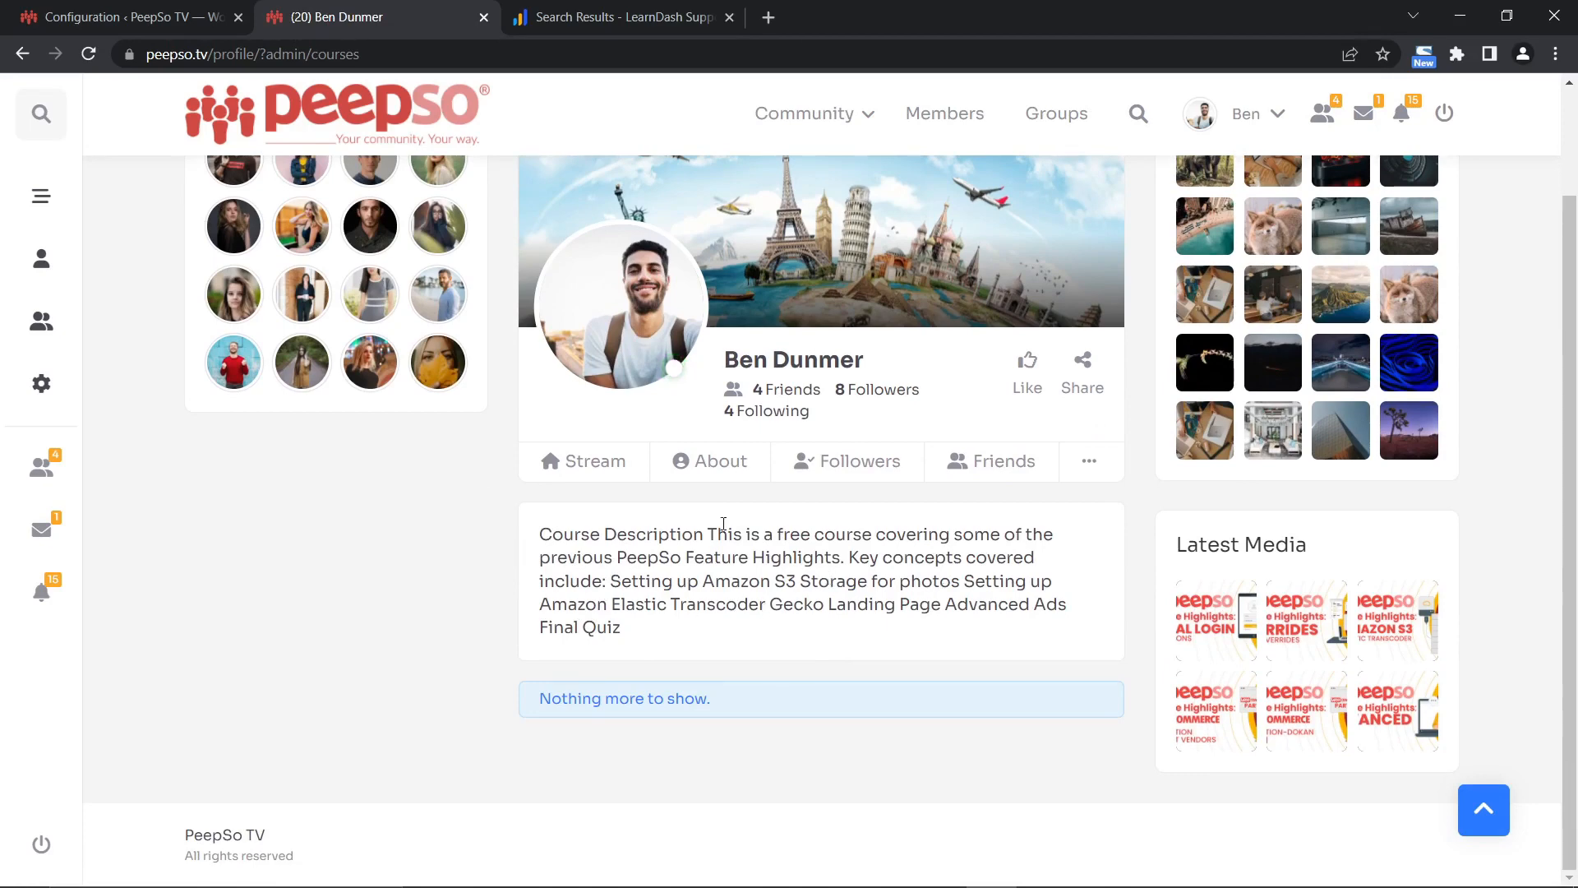
# Compare the course entry in the user's profile with the Profiles options in the PeepSo LearnDash configuration.
pyautogui.click(674, 20)
pyautogui.click(164, 19)
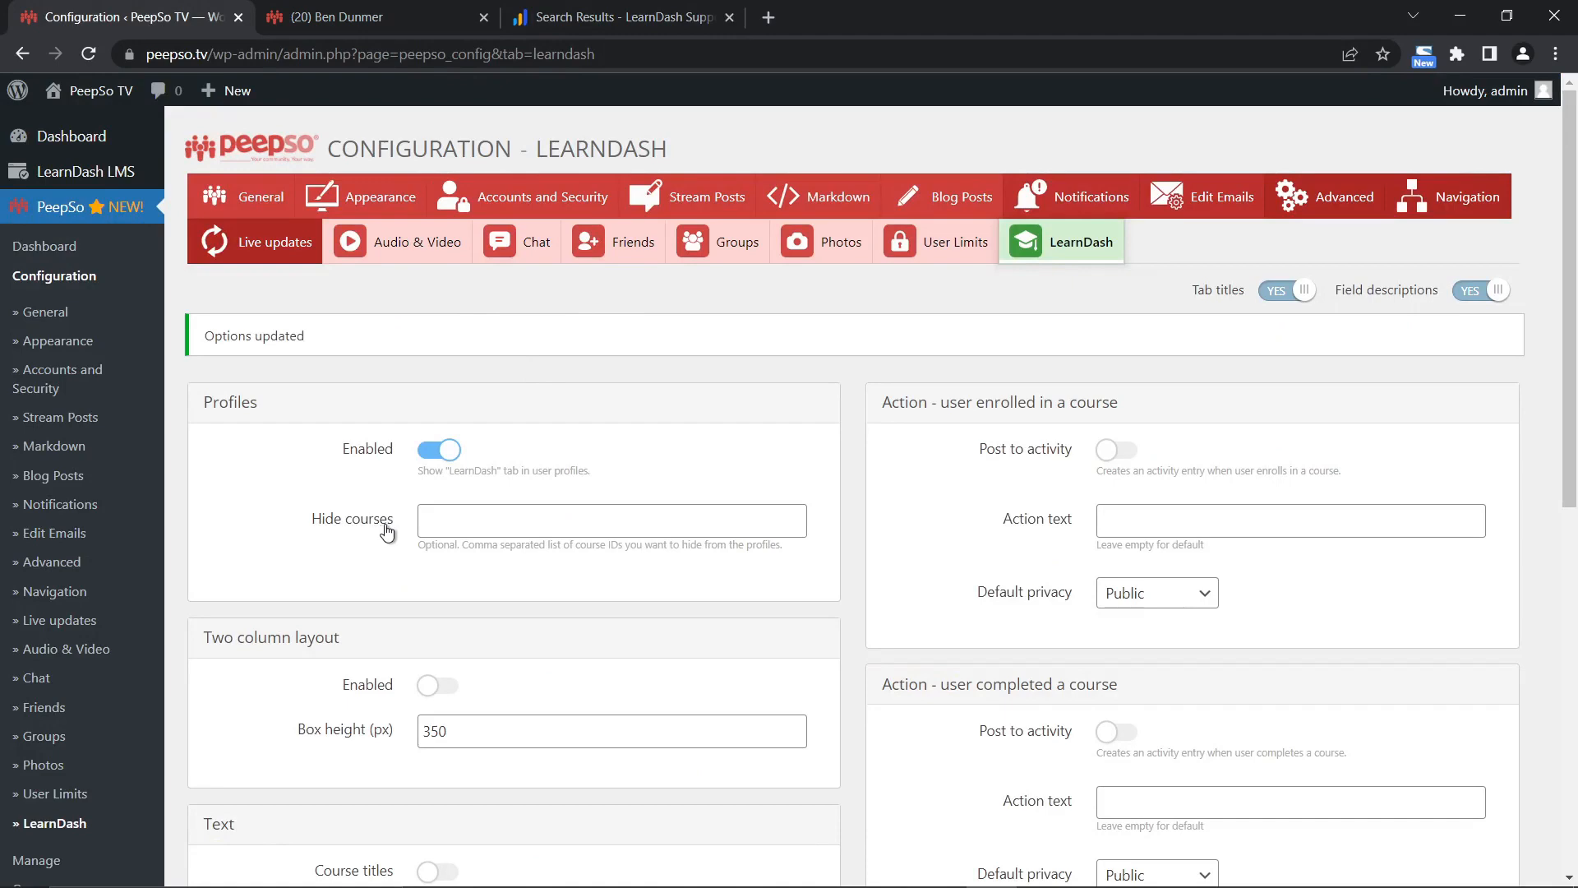
pyautogui.click(366, 19)
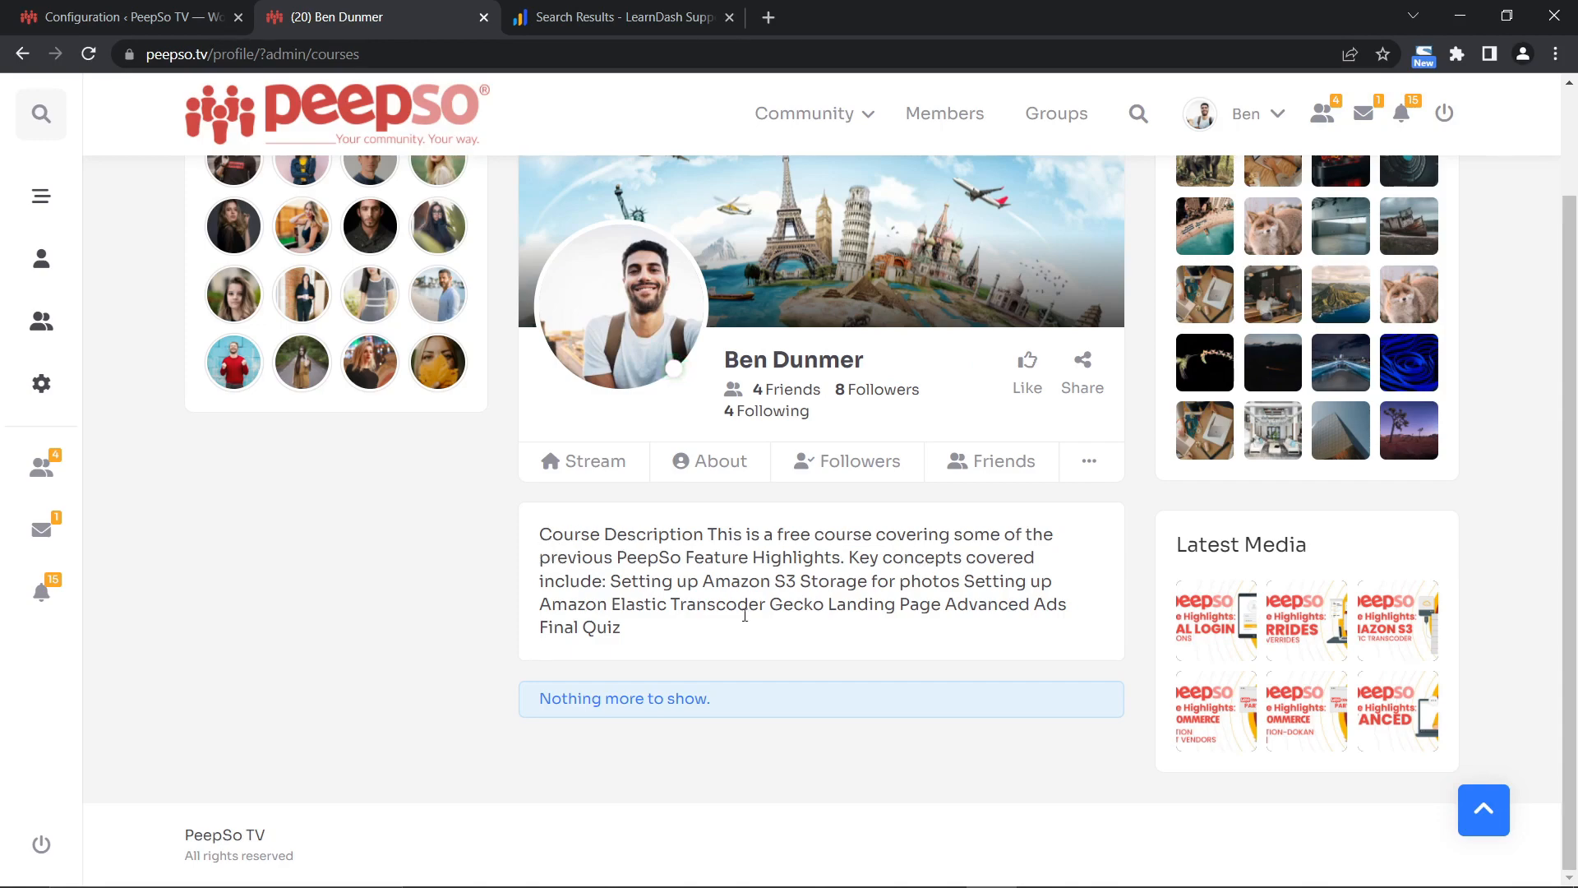
pyautogui.click(189, 20)
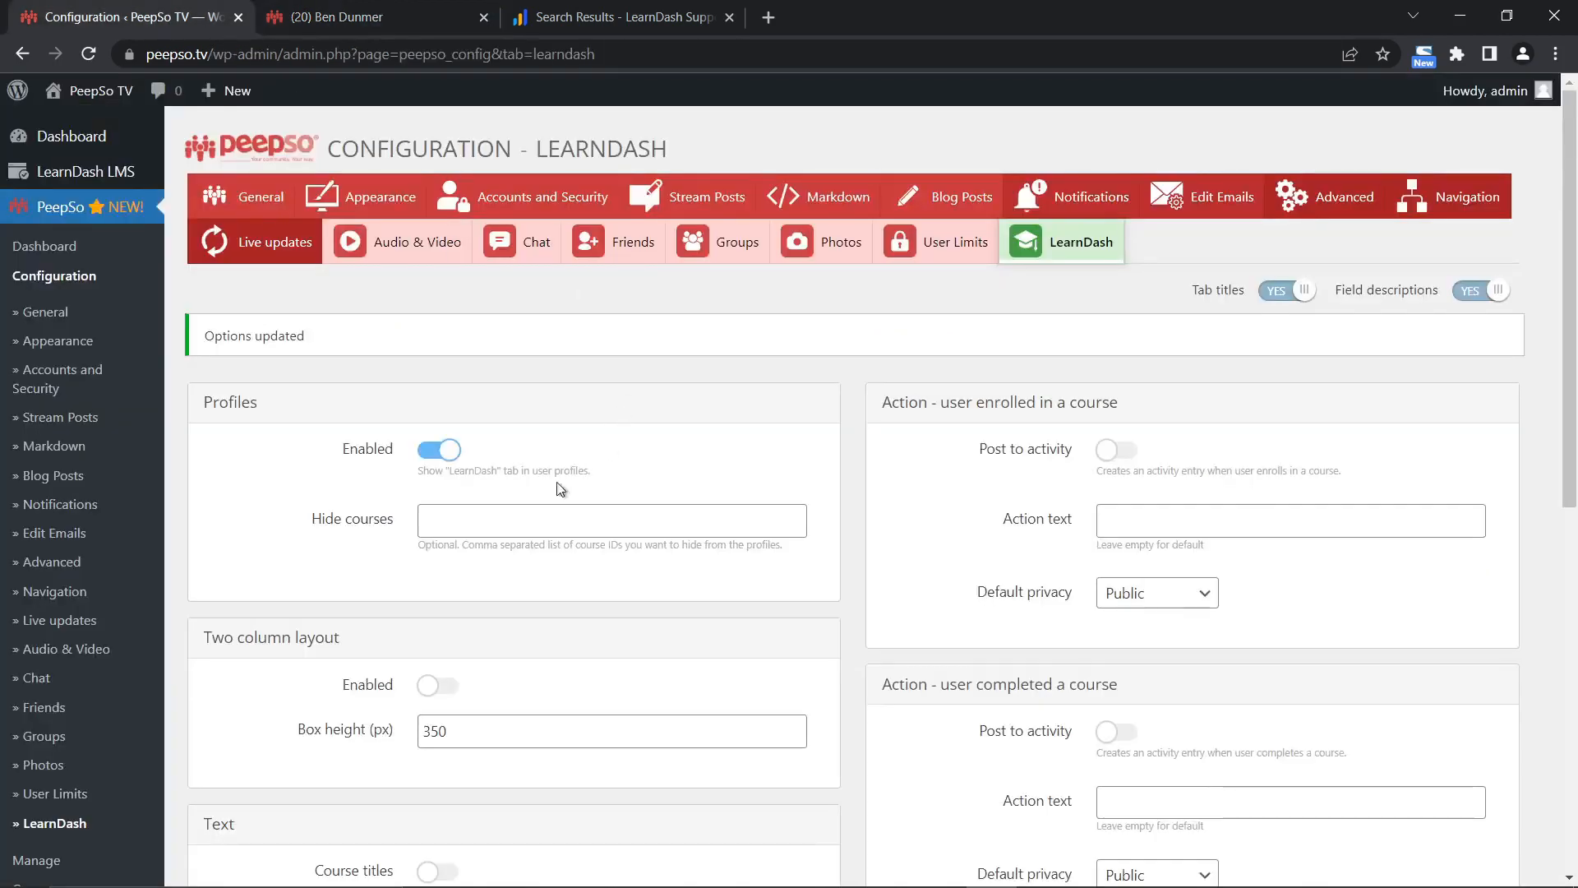
# Try the comma-separated course IDs 17,354,45,48 in the Hide courses setting and clear them again.
pyautogui.click(452, 520)
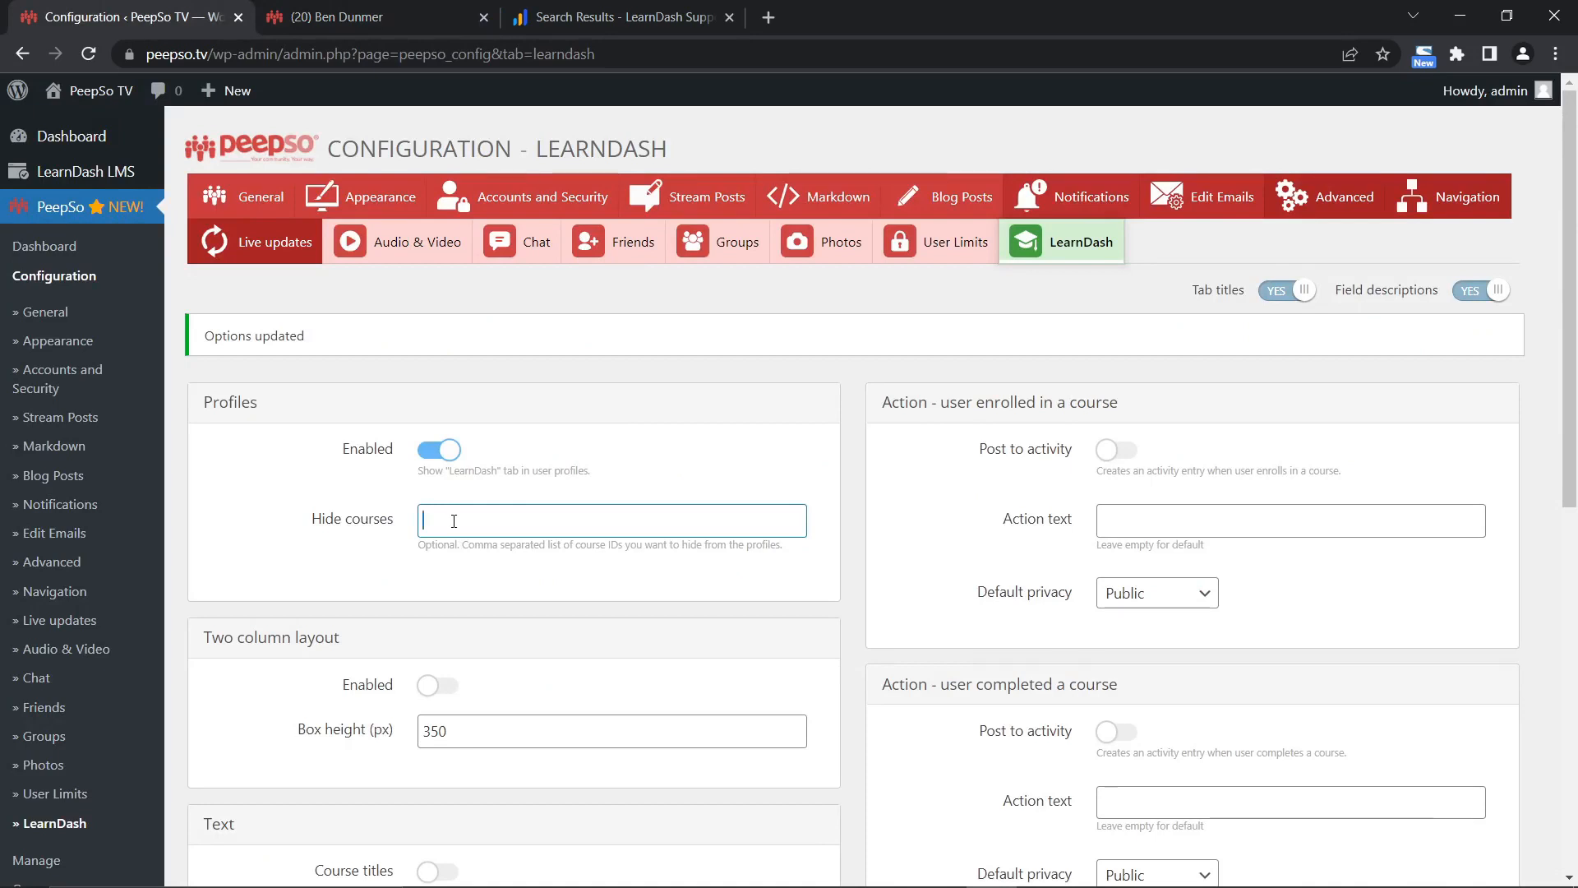
pyautogui.write('17')
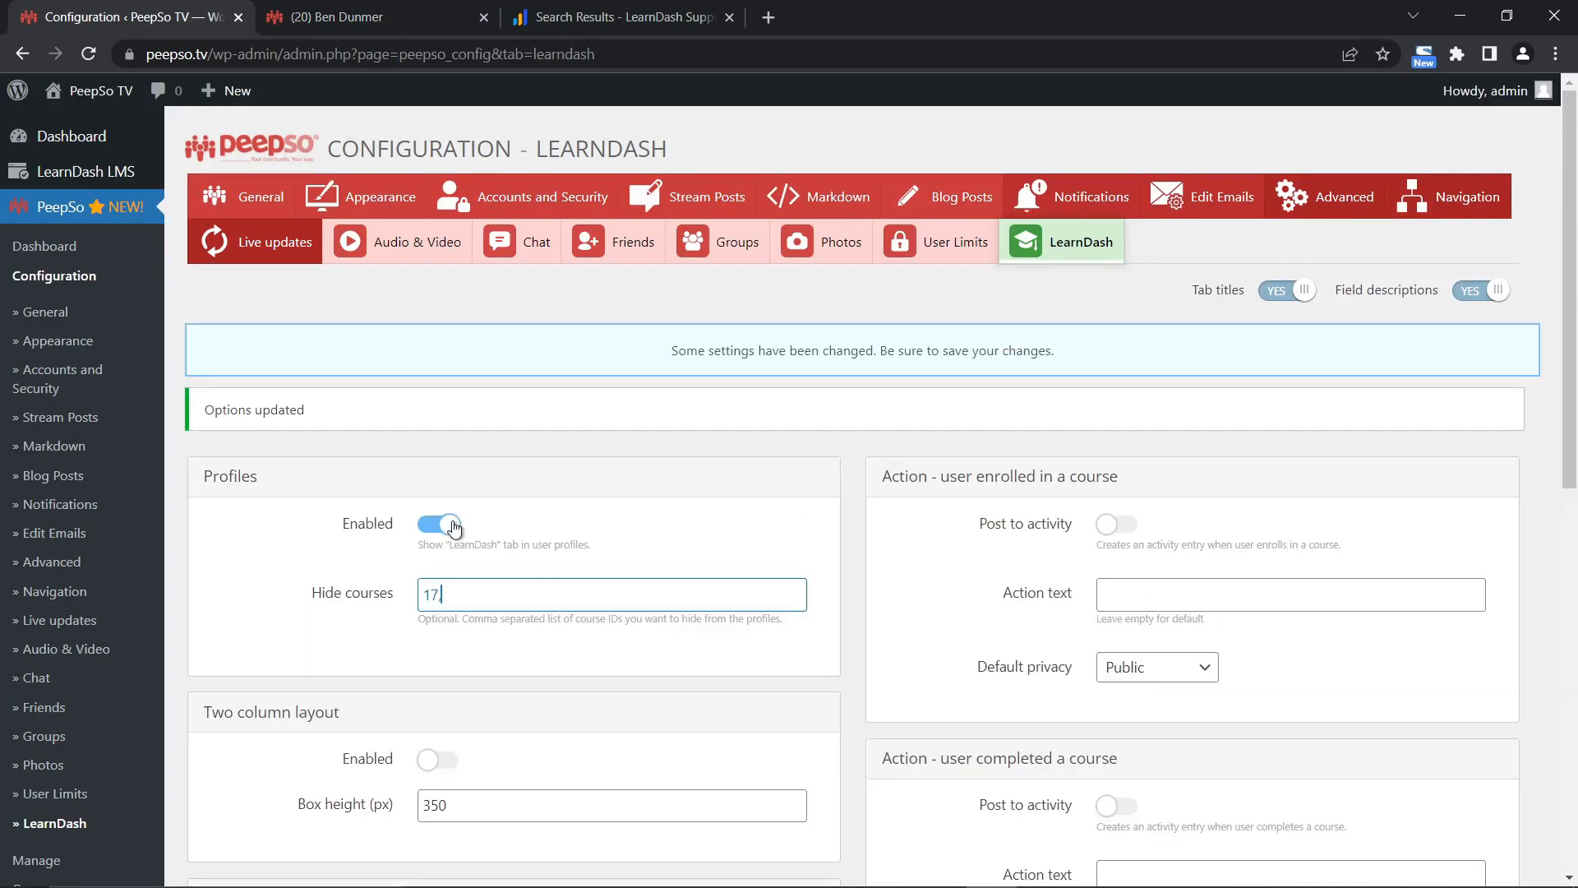
pyautogui.write(',354')
pyautogui.write(',45,48')
pyautogui.moveTo(521, 597); pyautogui.dragTo(420, 602)
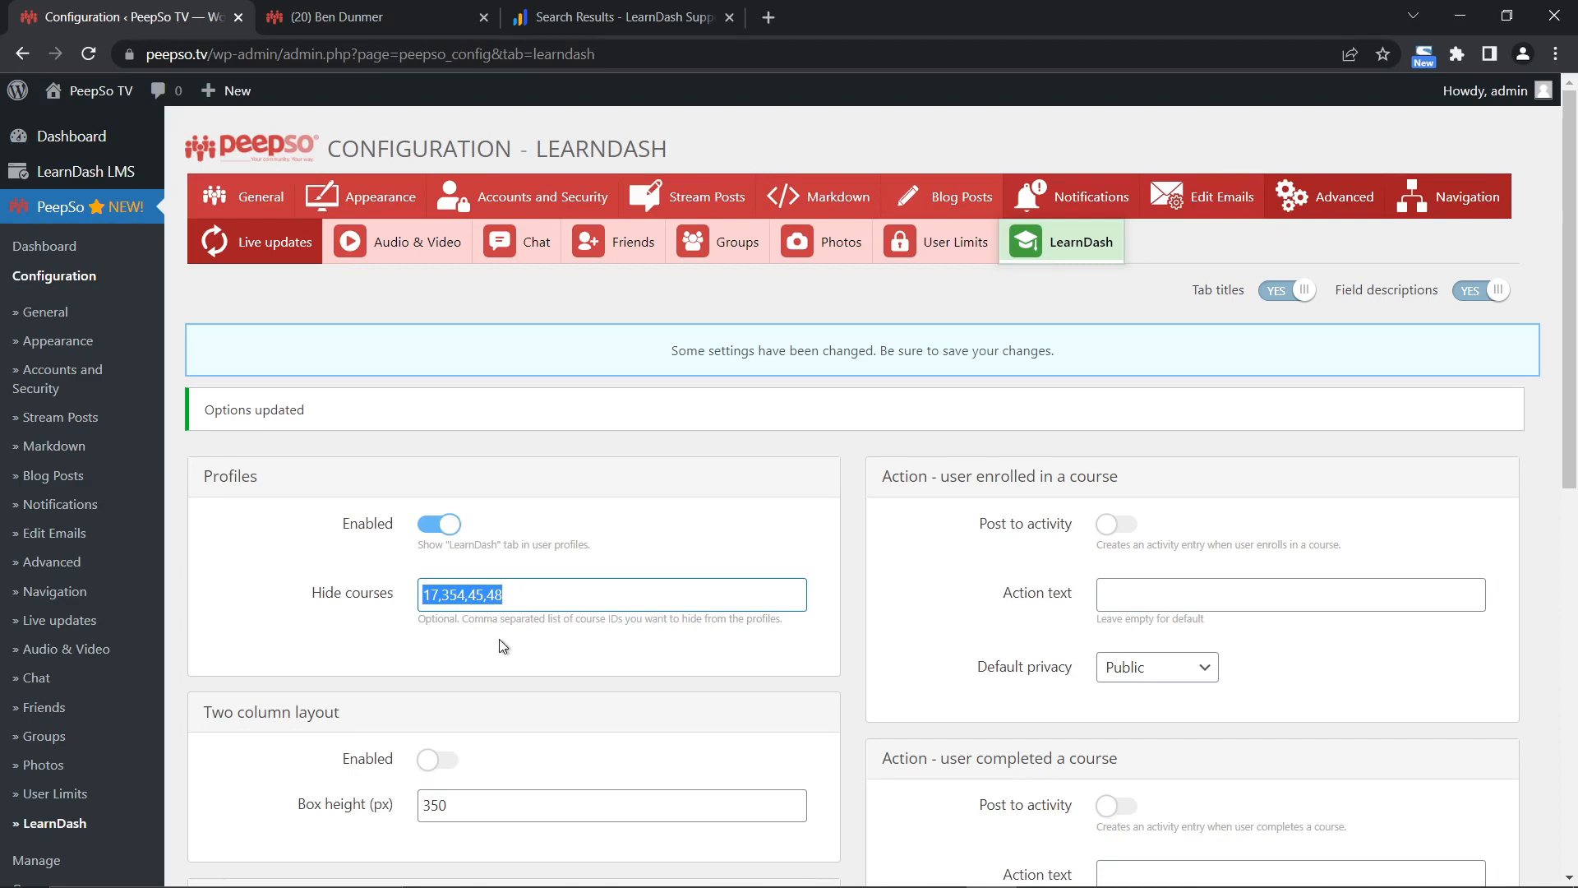
pyautogui.press('BackSpace')
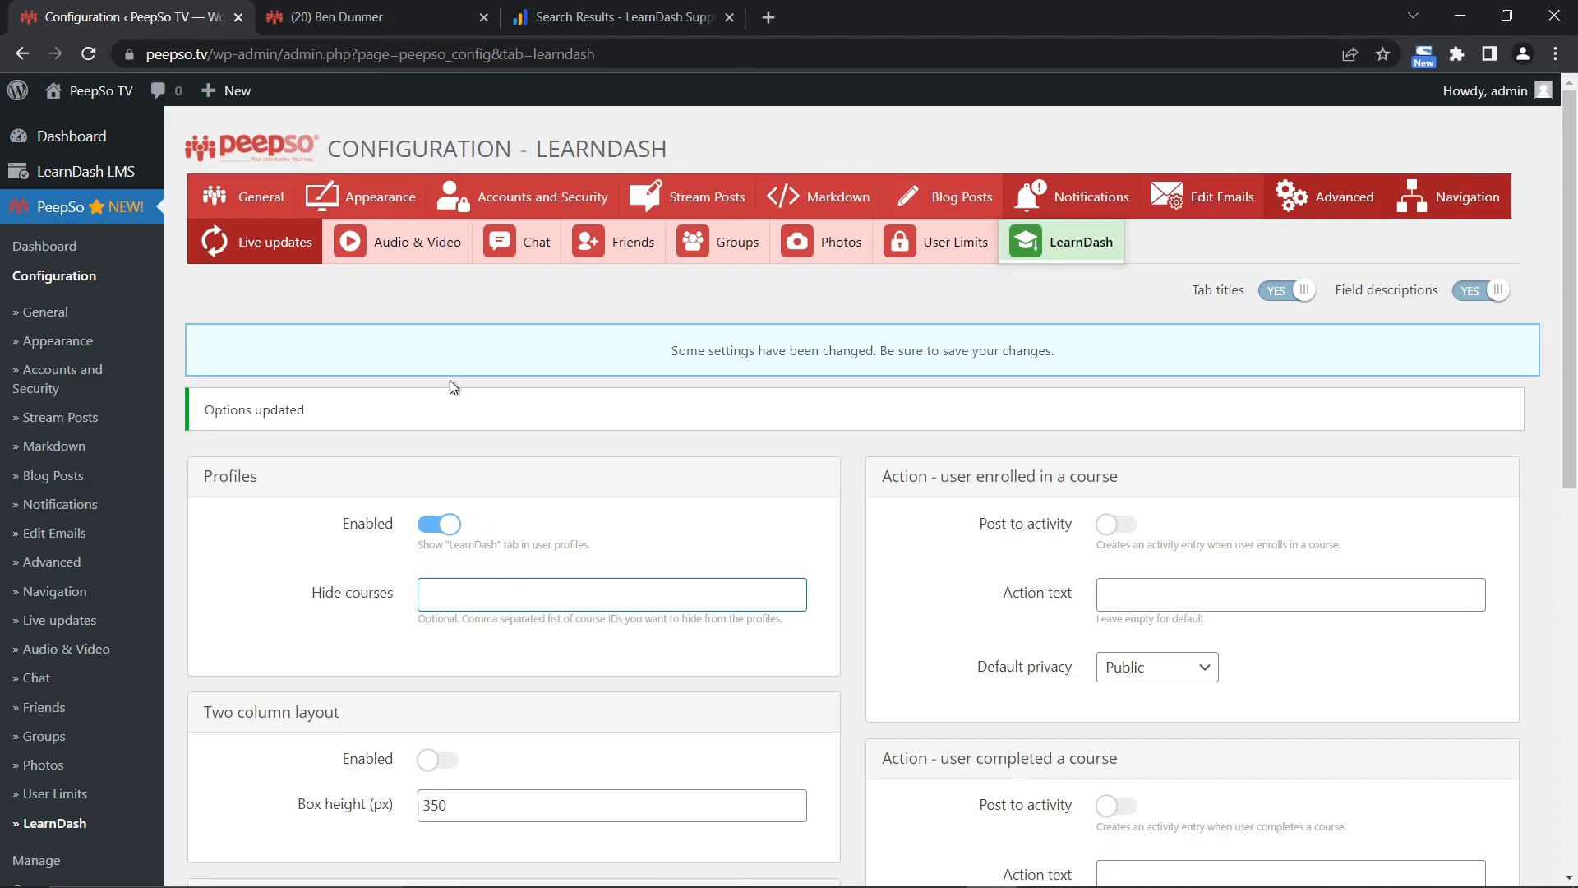
# Open the PeepSo Feature Highlights Course from the LearnDash courses for editing and locate its post ID in the page address.
pyautogui.moveTo(79, 174)
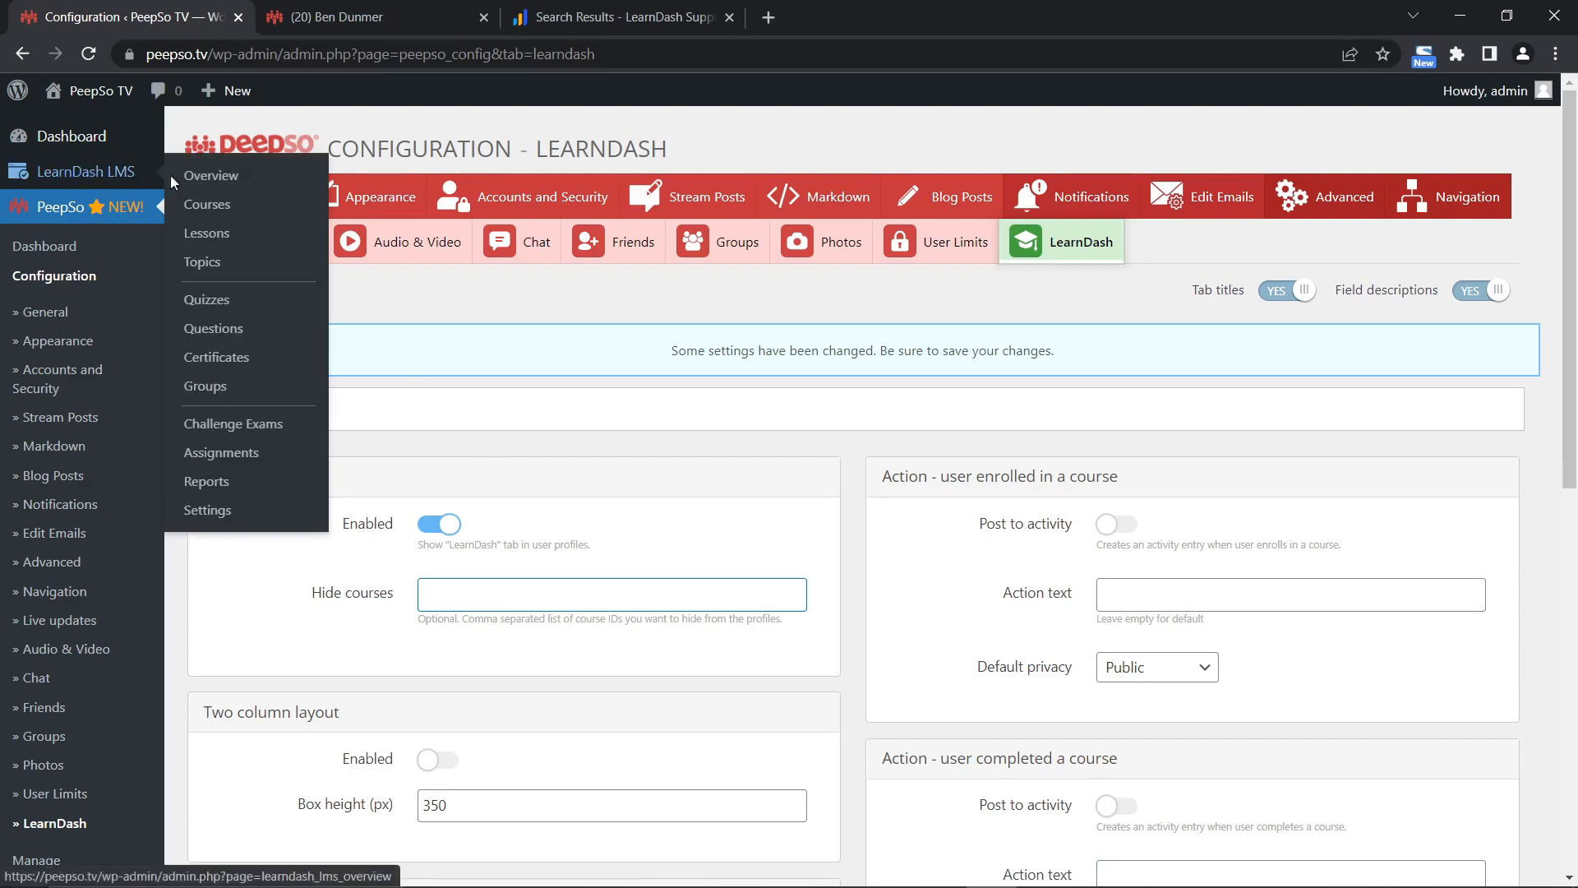
pyautogui.click(206, 204)
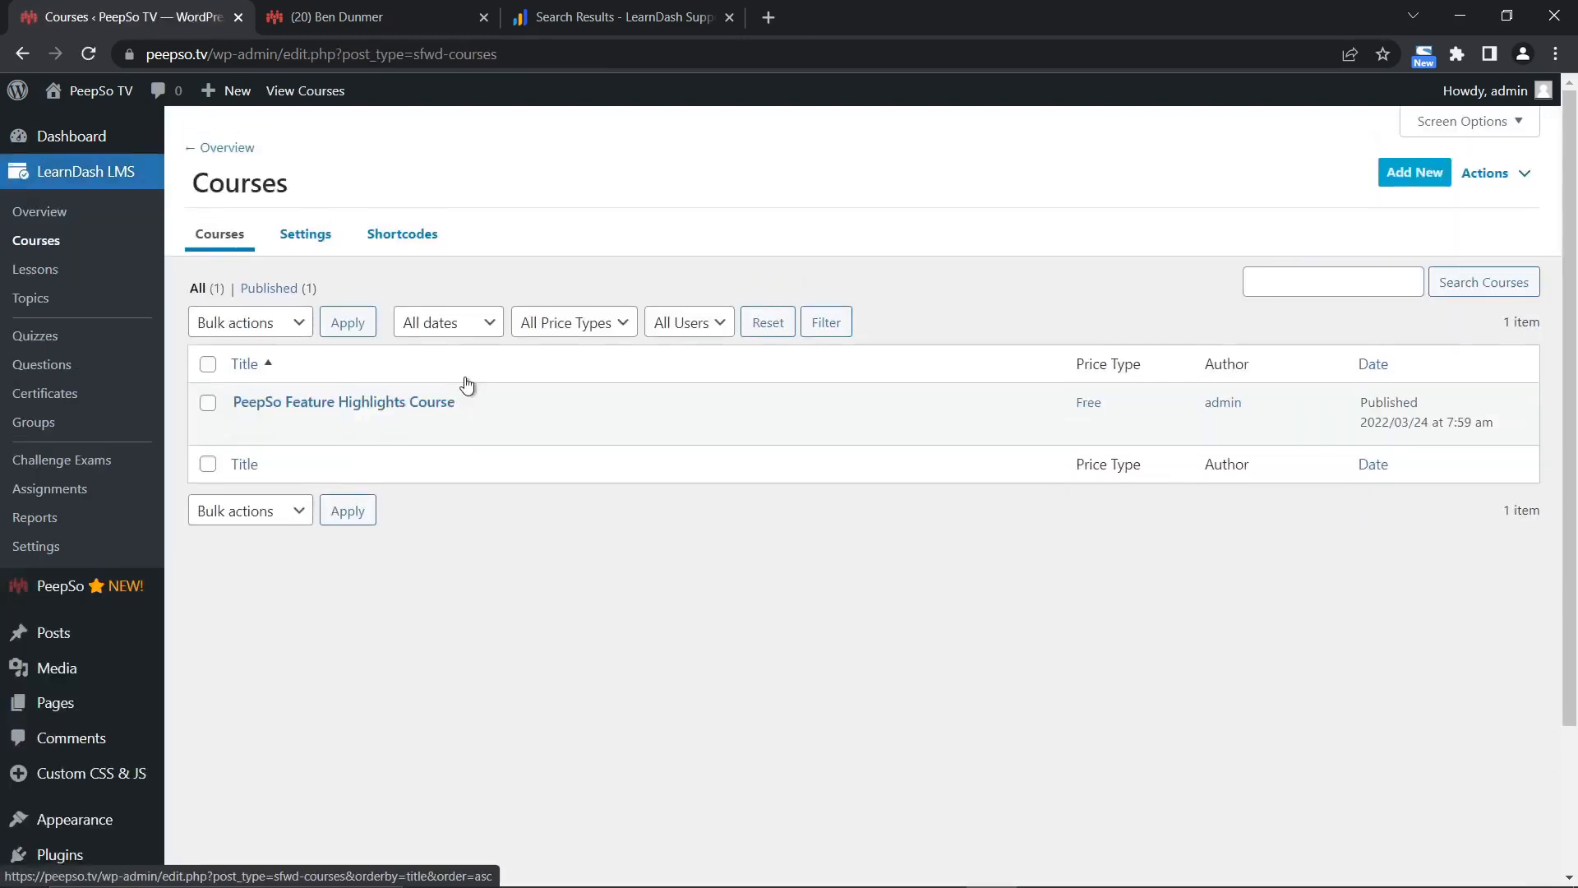
pyautogui.click(305, 406)
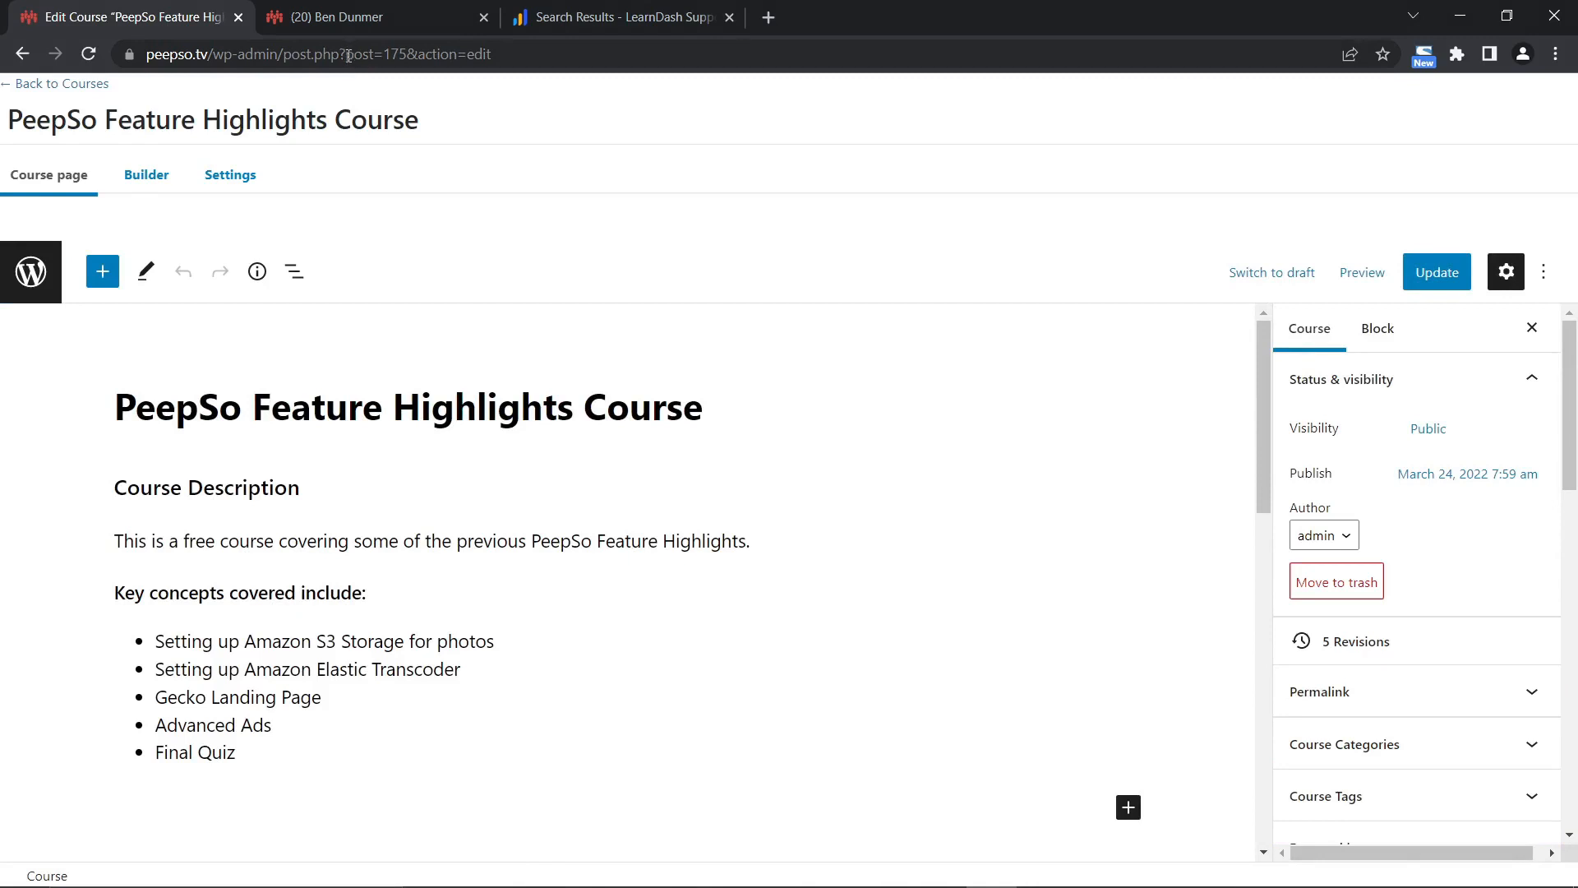
pyautogui.moveTo(348, 55); pyautogui.dragTo(411, 61)
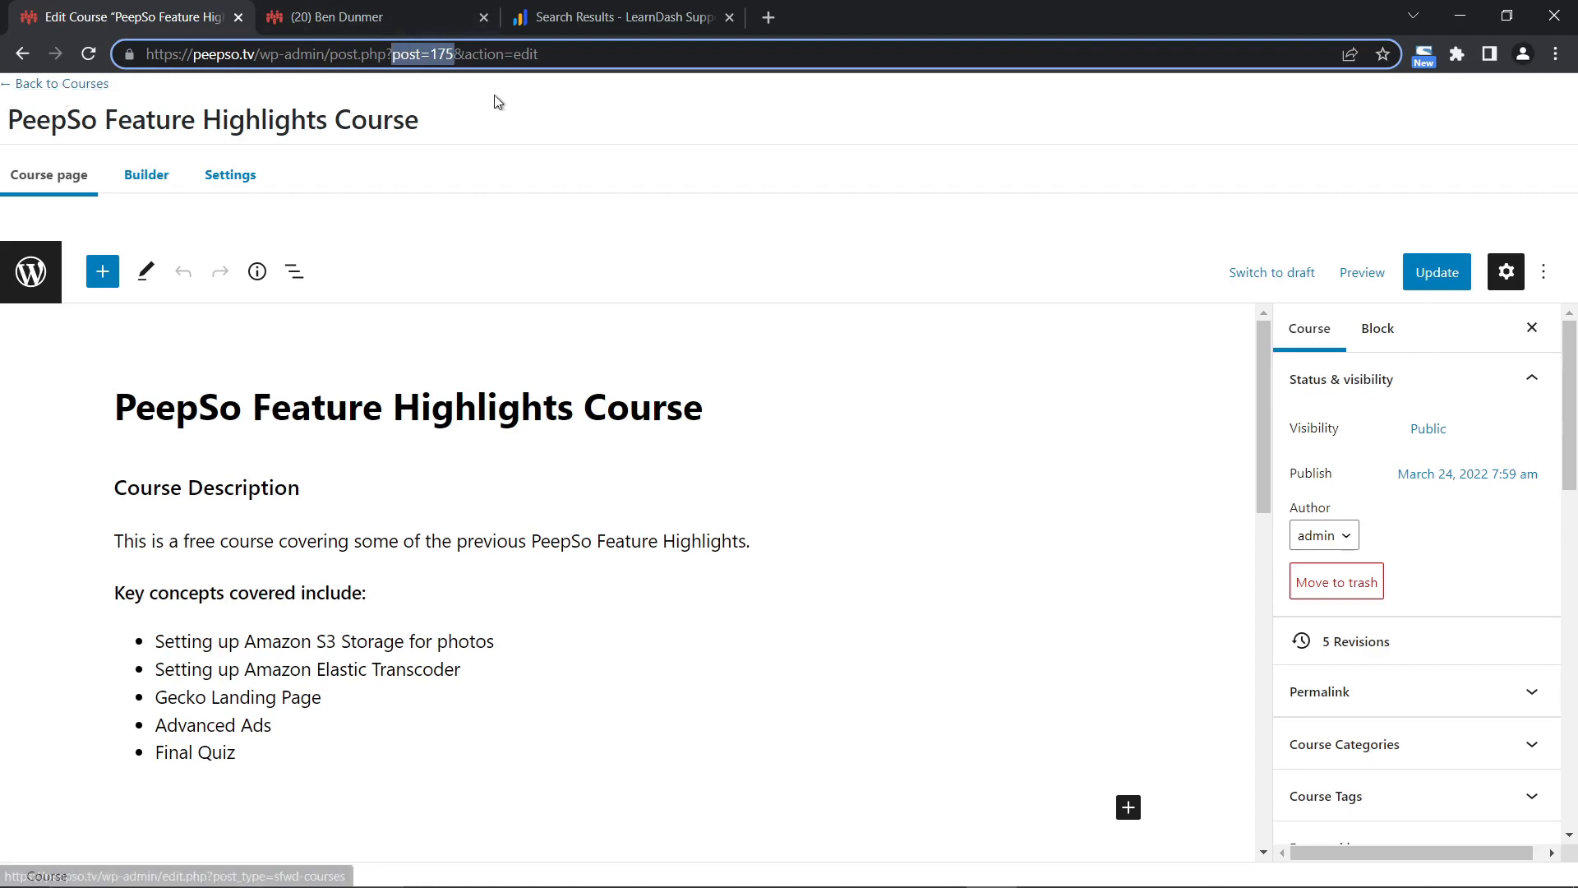
# Return to the PeepSo LearnDash configuration, set Hide courses to 175 and save the settings.
pyautogui.click(72, 90)
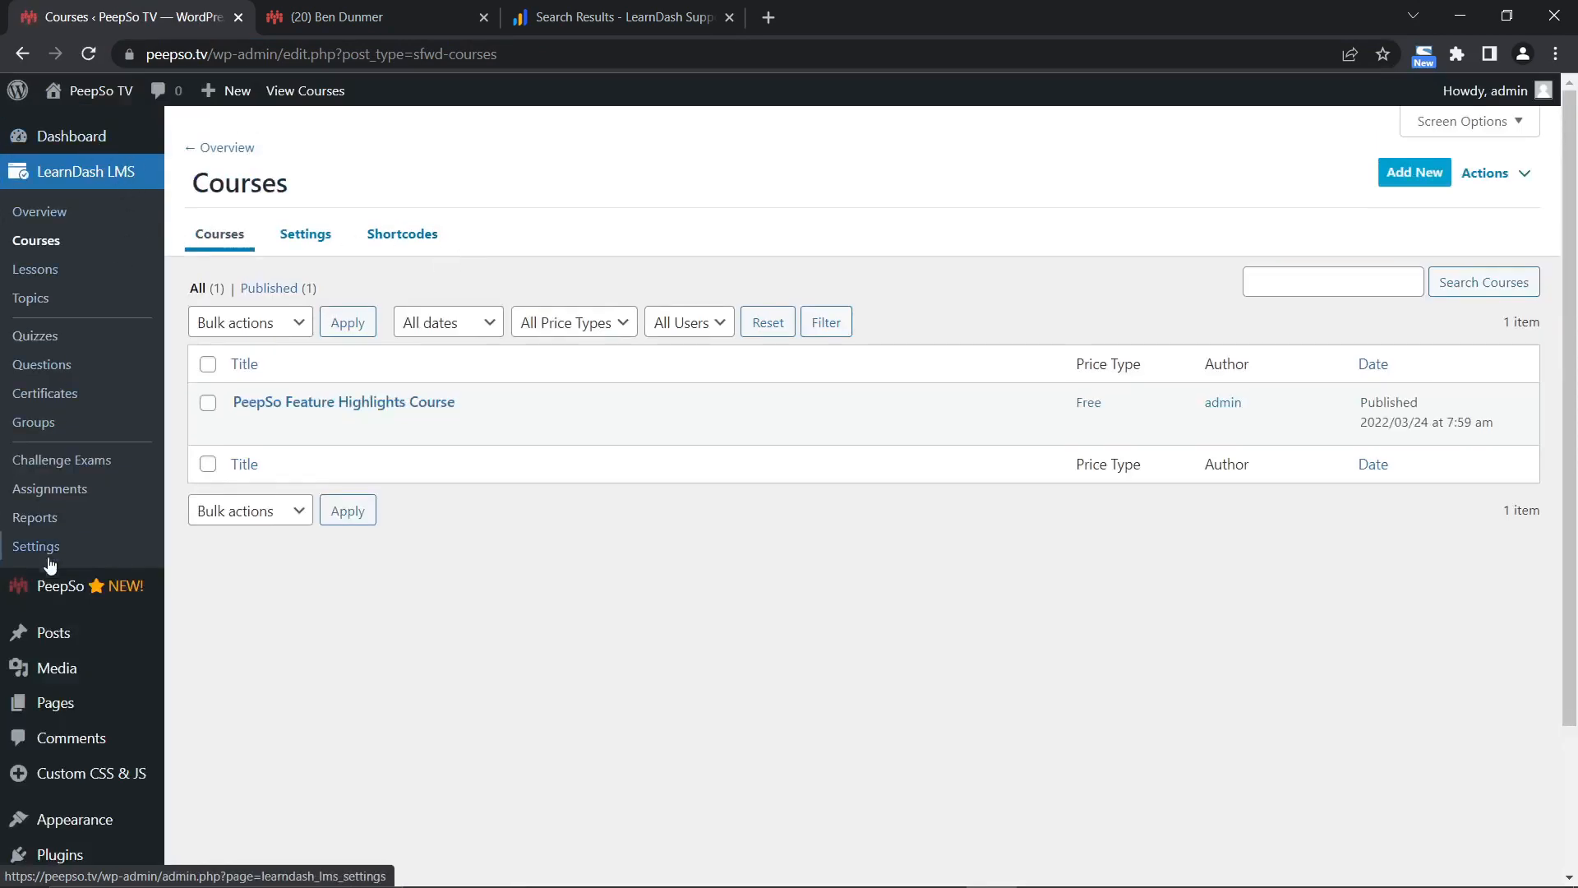
pyautogui.moveTo(41, 587)
pyautogui.click(217, 617)
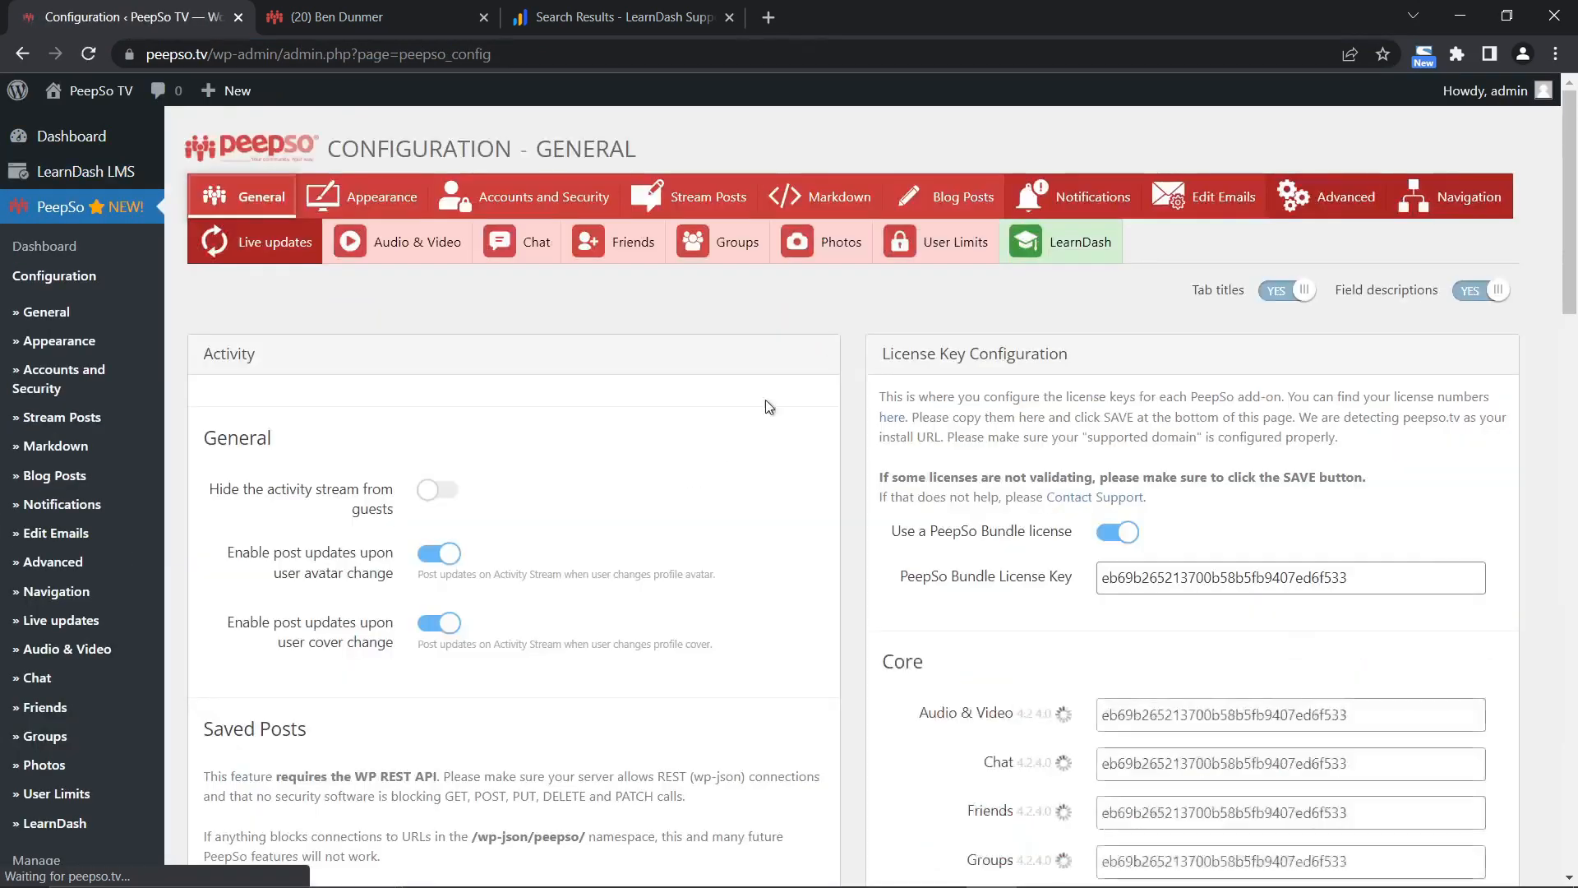
pyautogui.click(1061, 242)
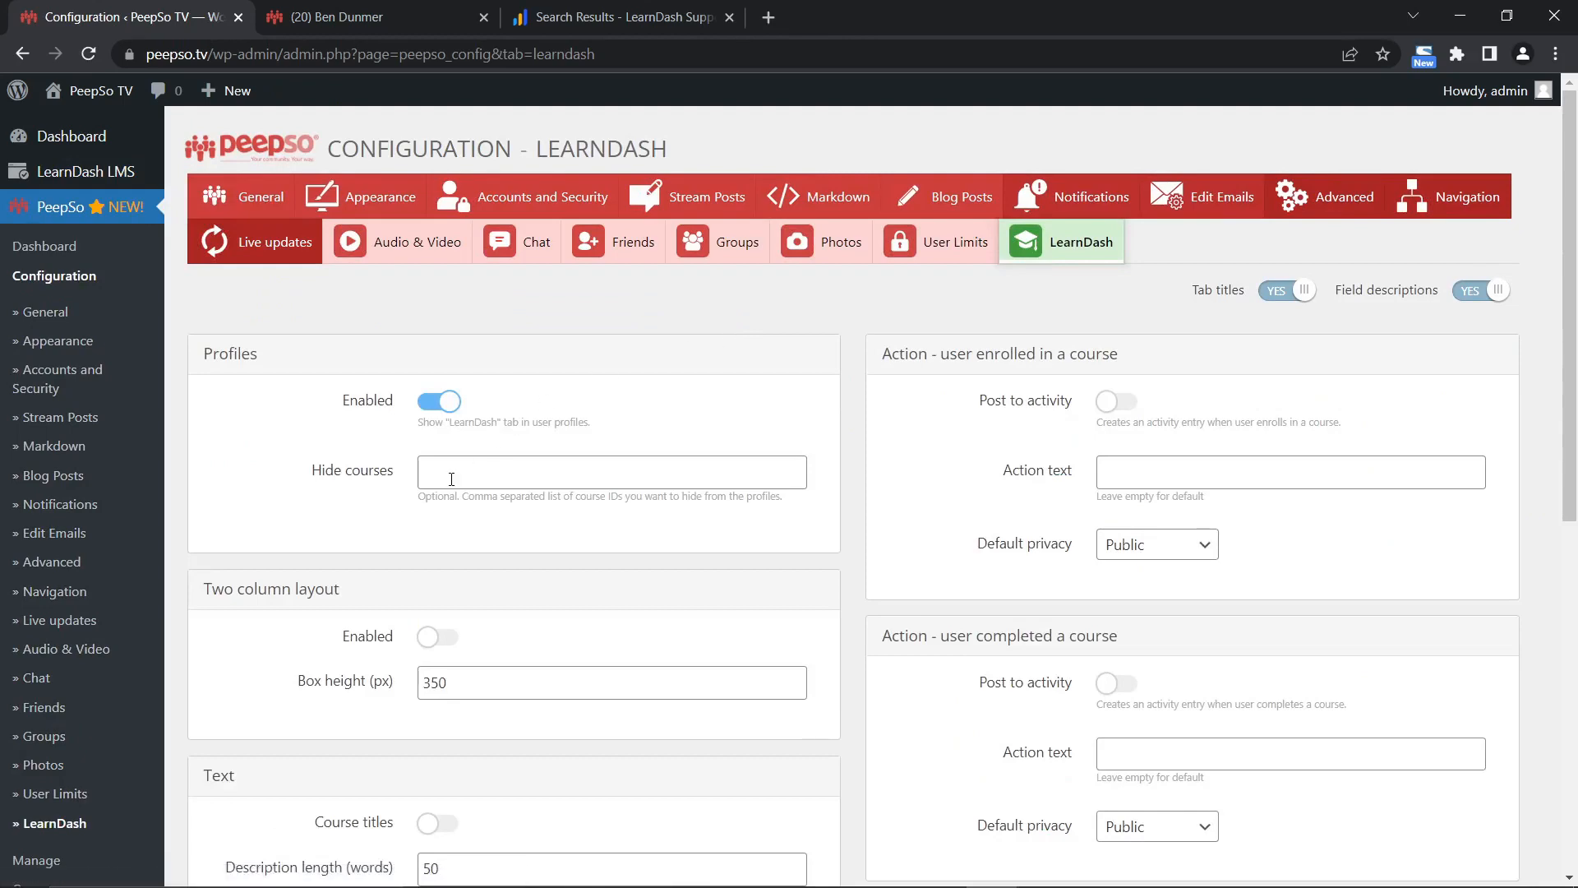
pyautogui.click(460, 473)
pyautogui.write('175')
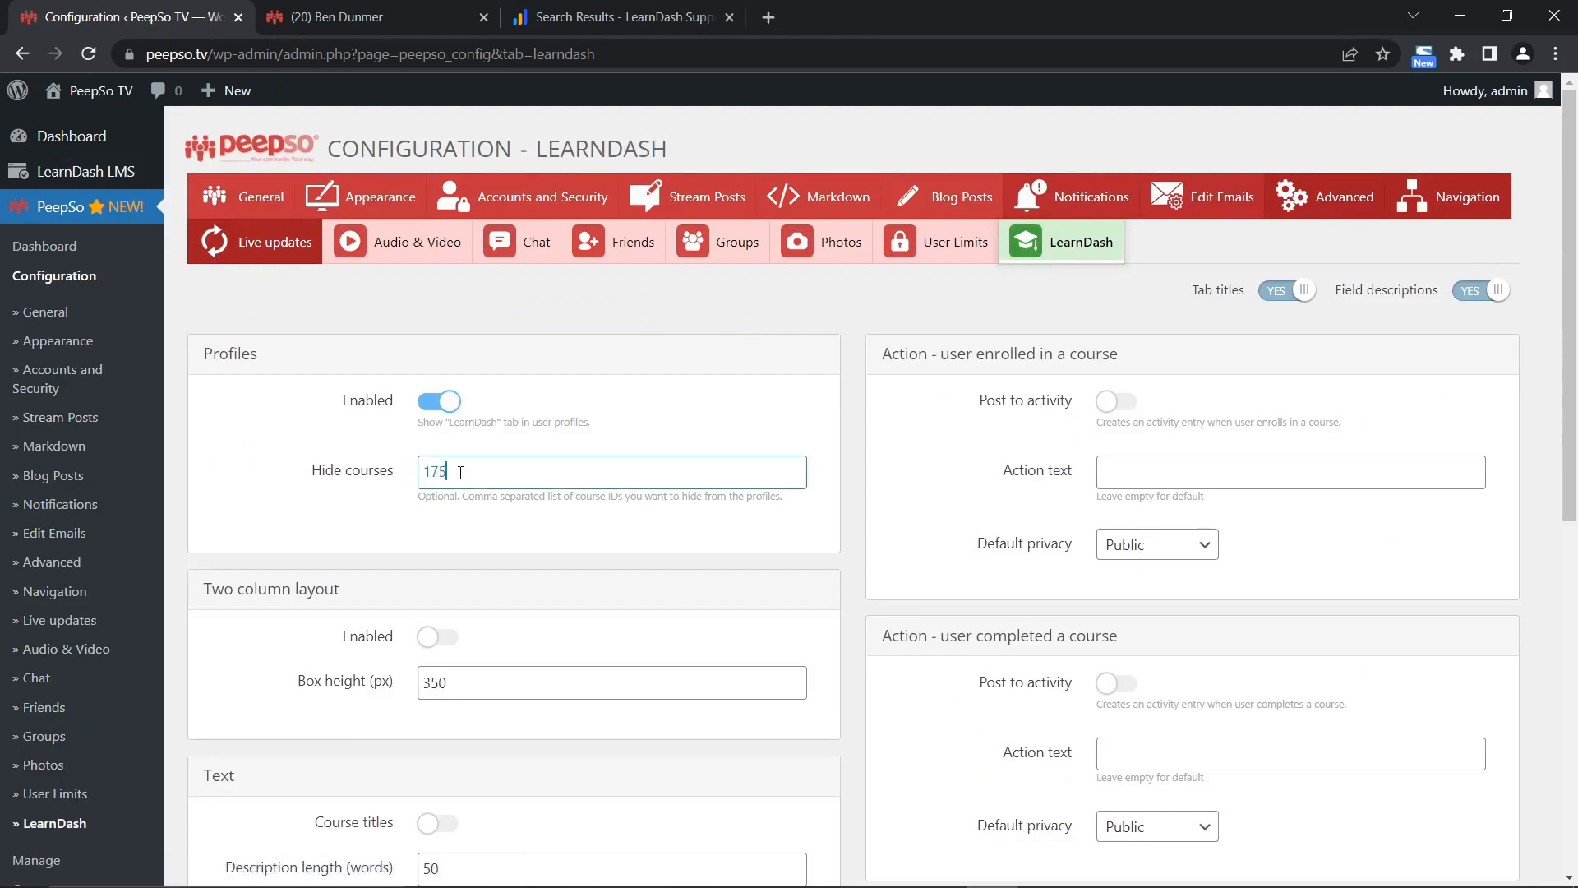
pyautogui.scroll(-10, 841, 486)
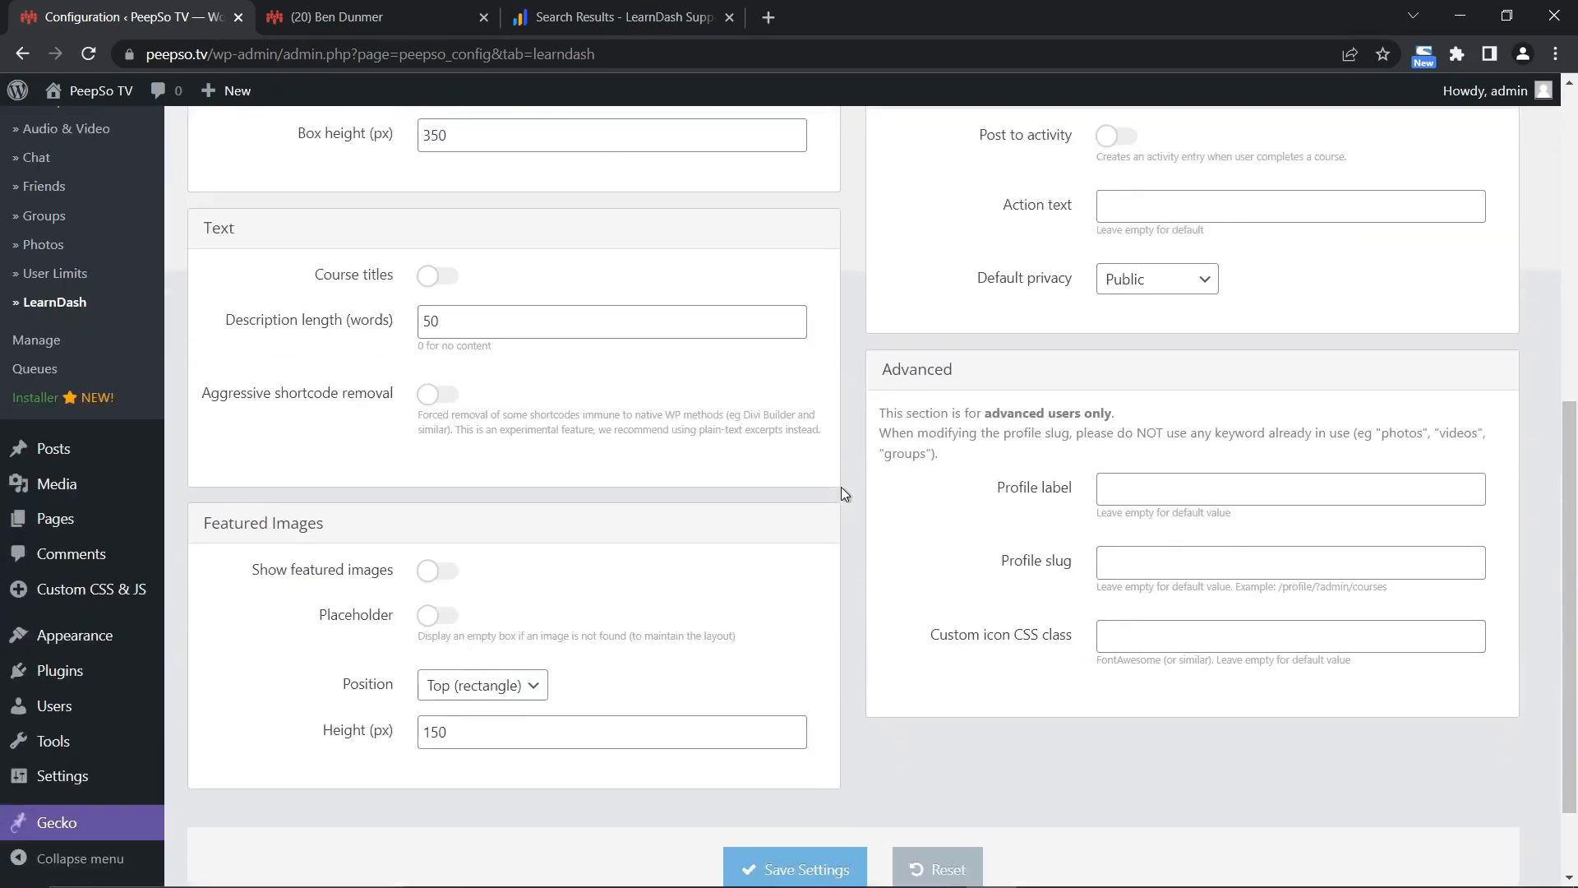
pyautogui.click(805, 757)
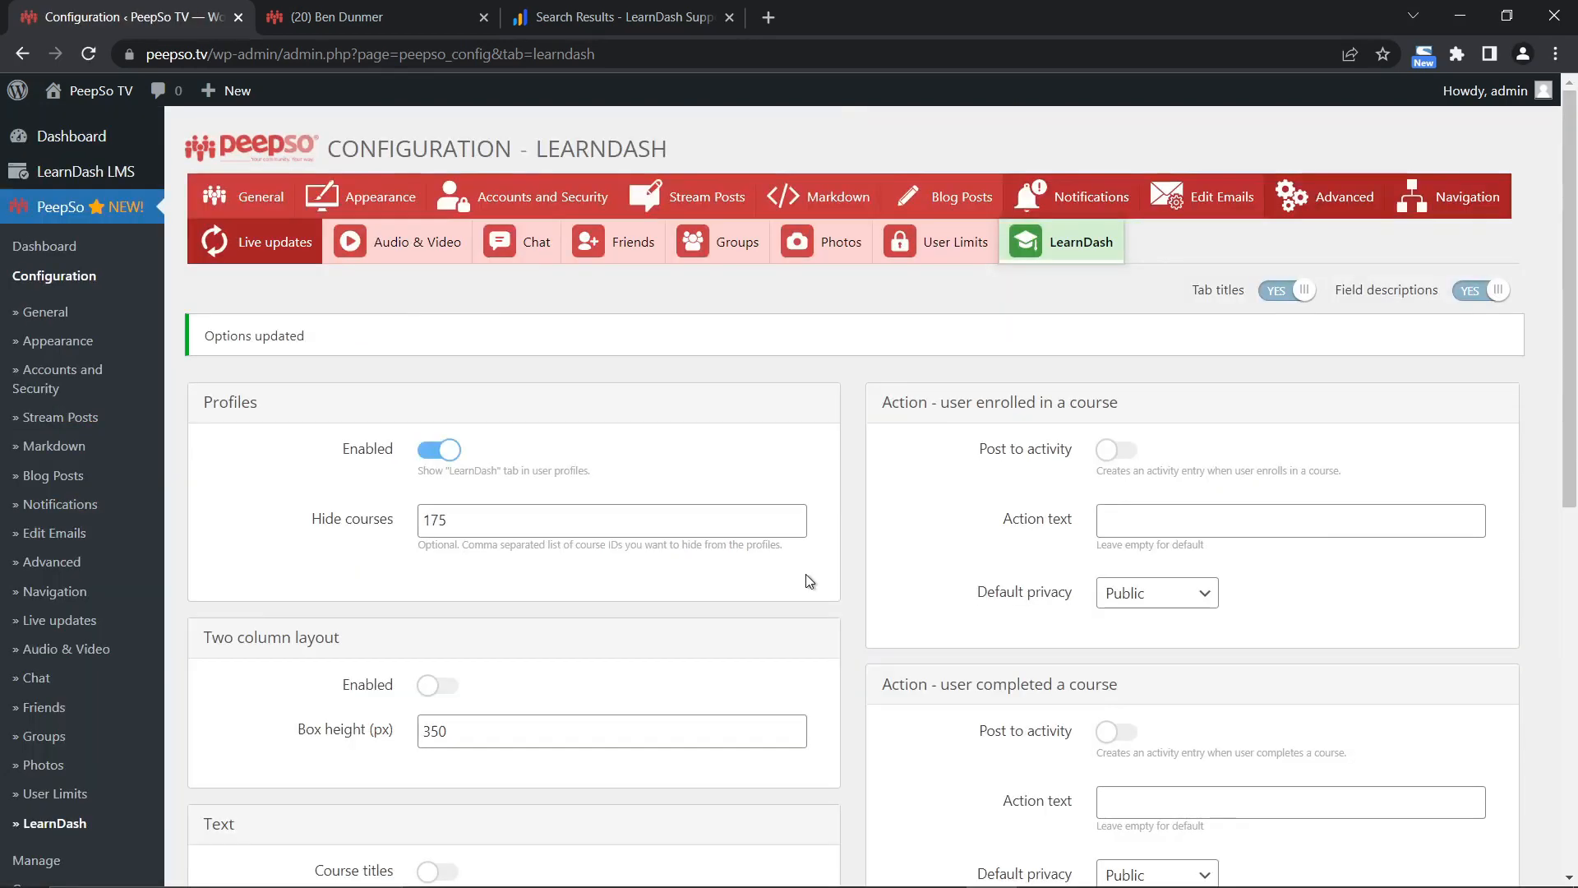
# Reload the user's profile on the community site and check whether its Courses section still lists the hidden course.
pyautogui.click(337, 18)
pyautogui.moveTo(804, 116)
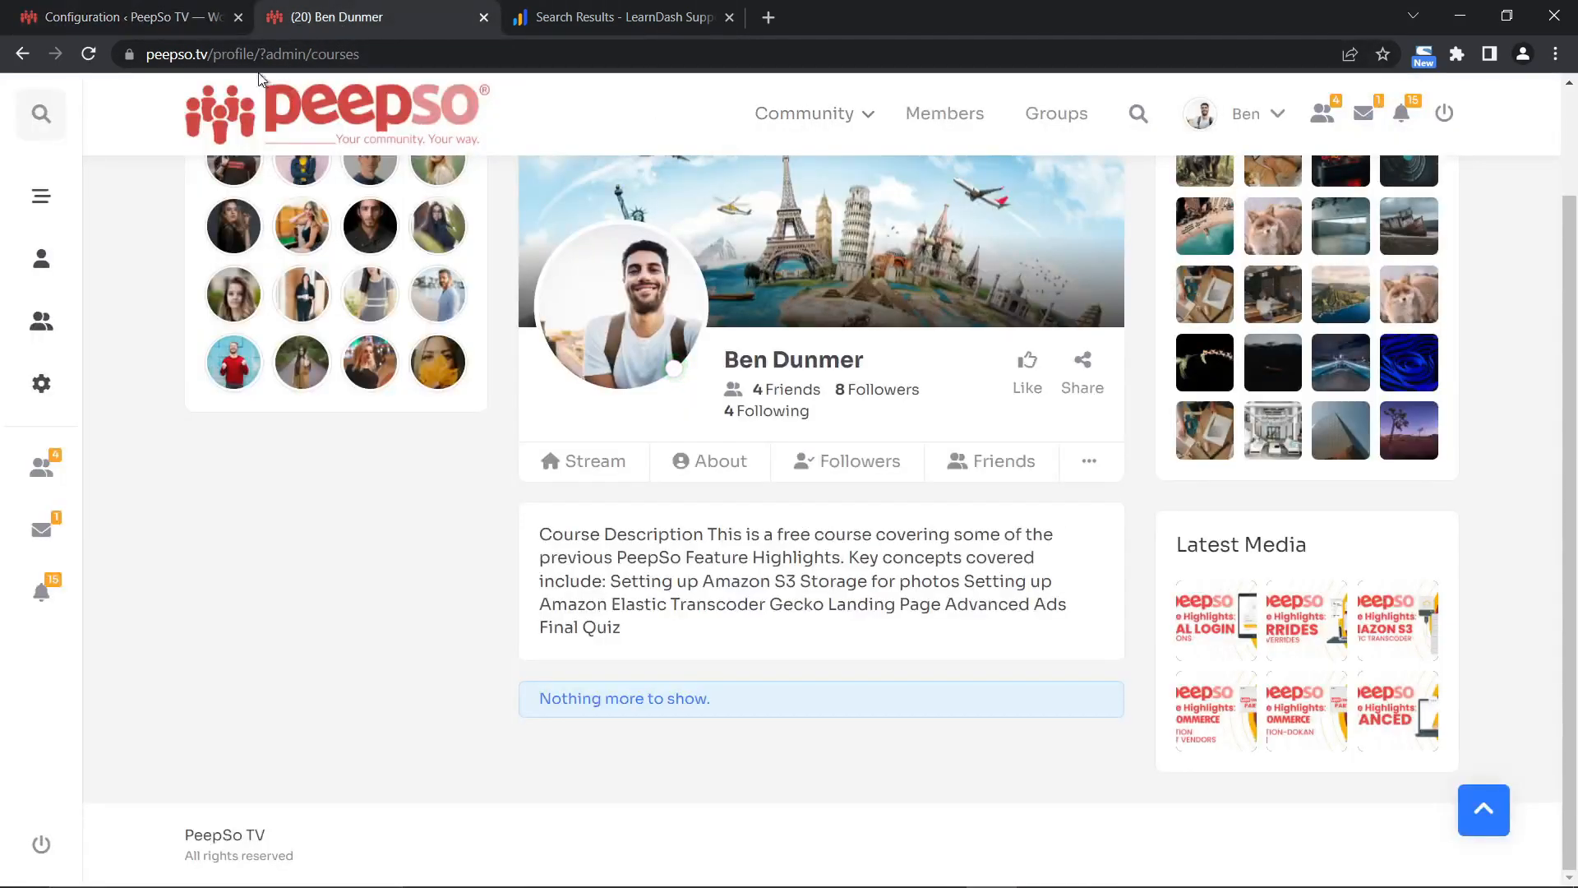
pyautogui.click(89, 54)
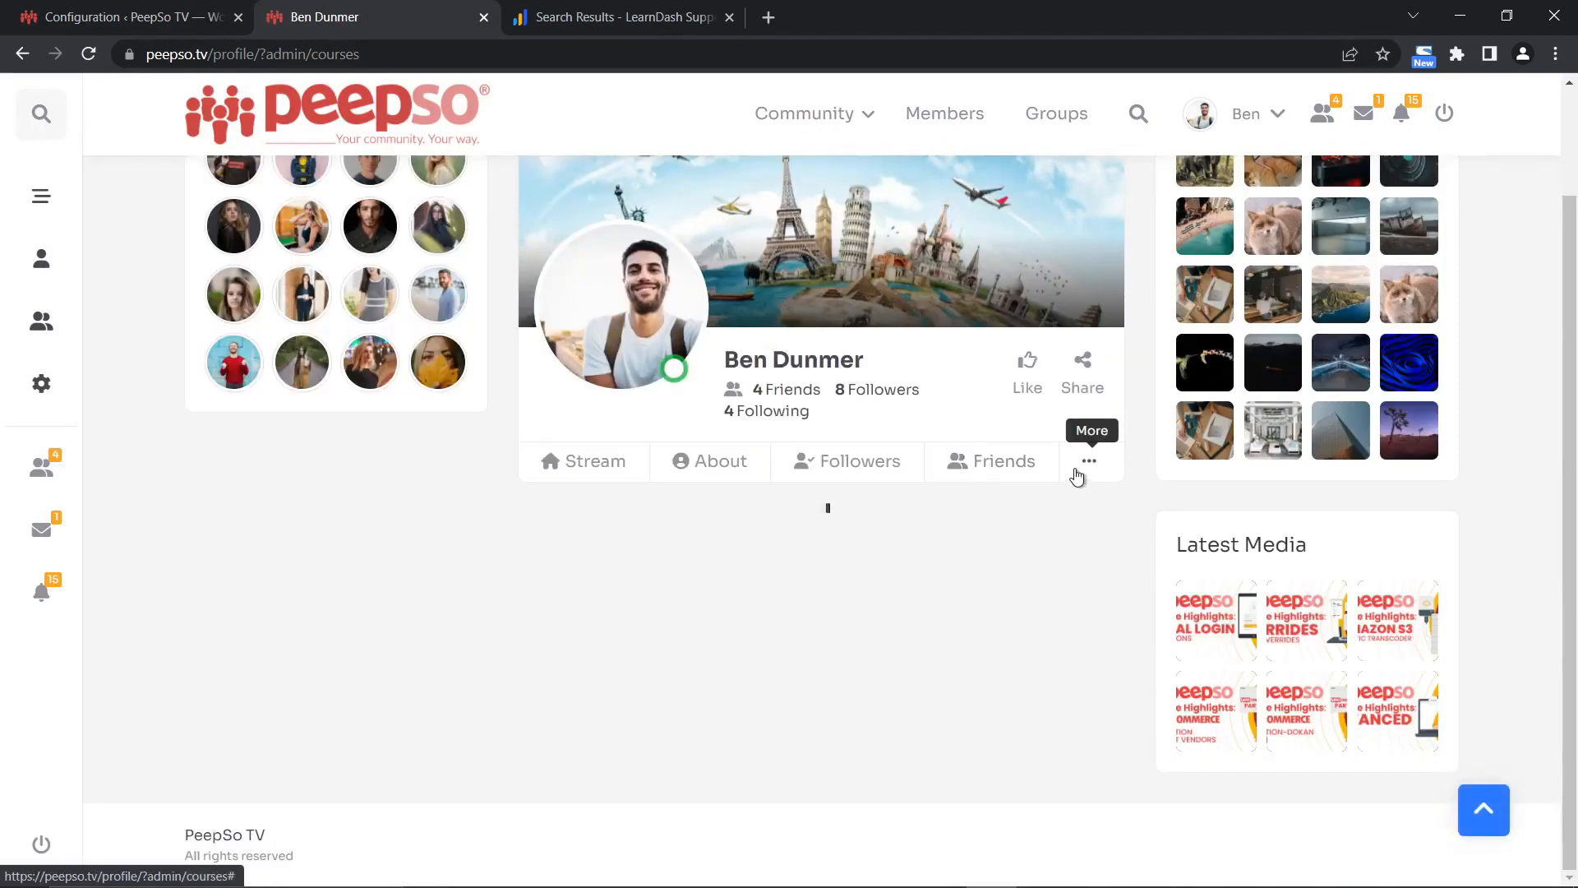
pyautogui.click(1090, 470)
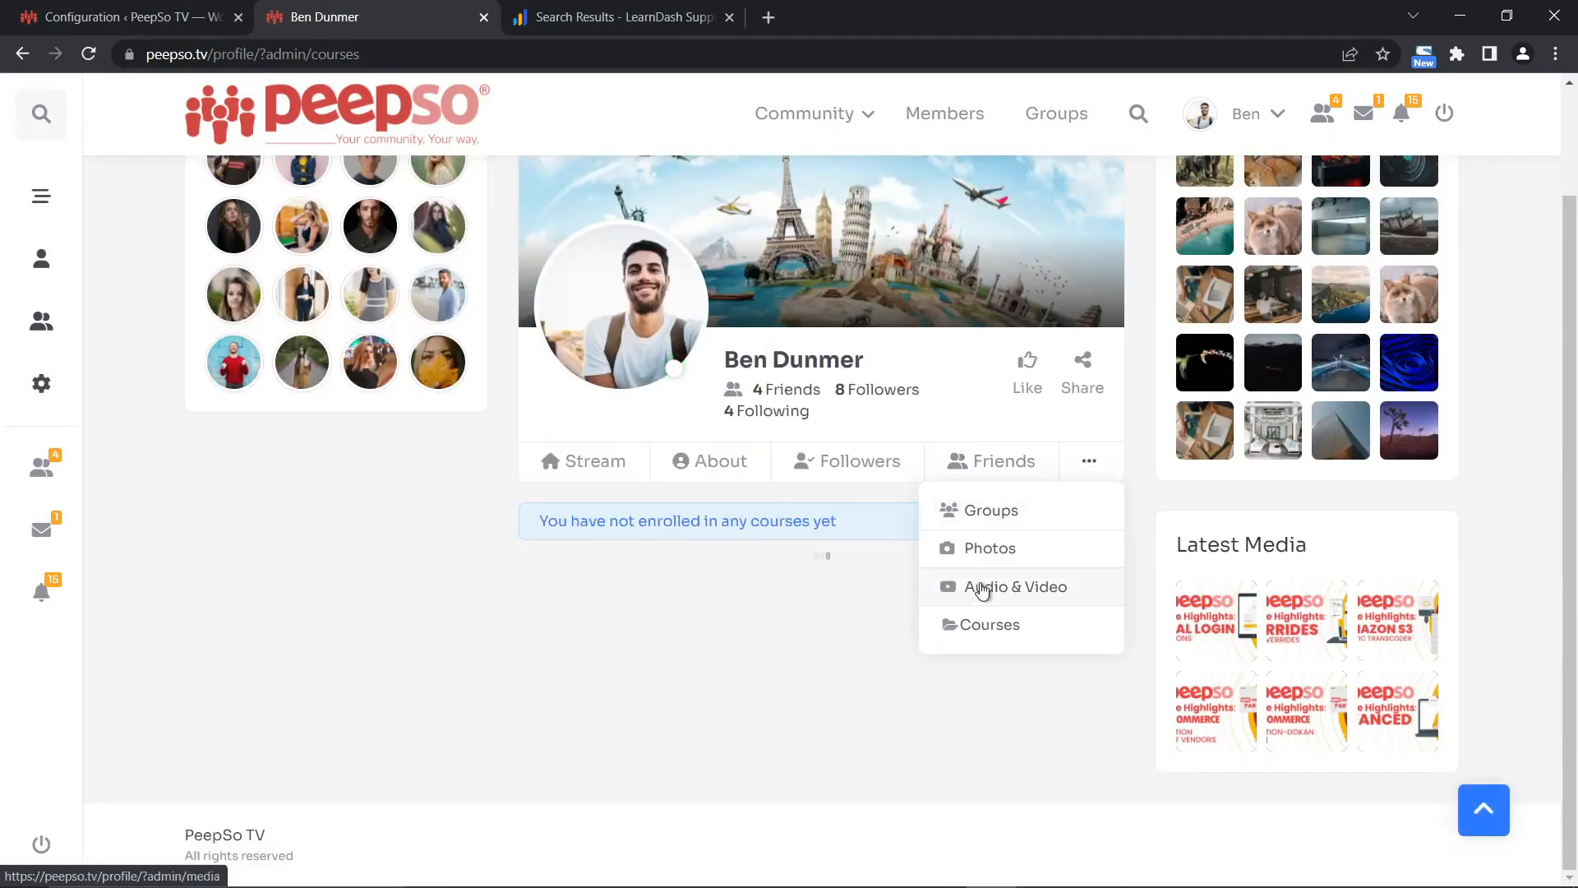
pyautogui.click(988, 626)
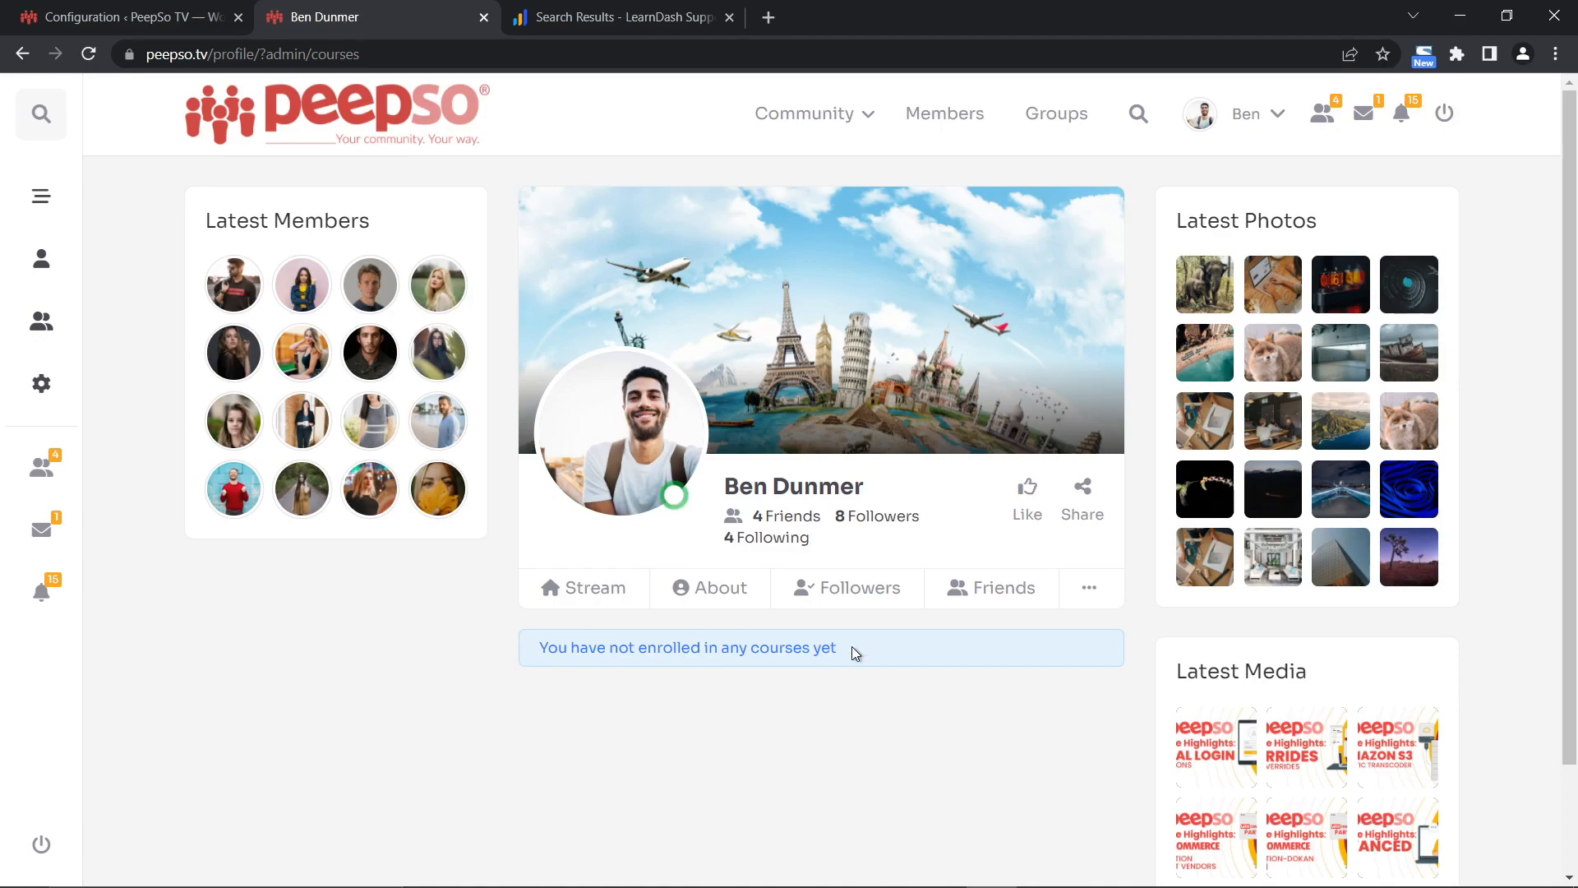
pyautogui.moveTo(847, 651); pyautogui.dragTo(524, 654)
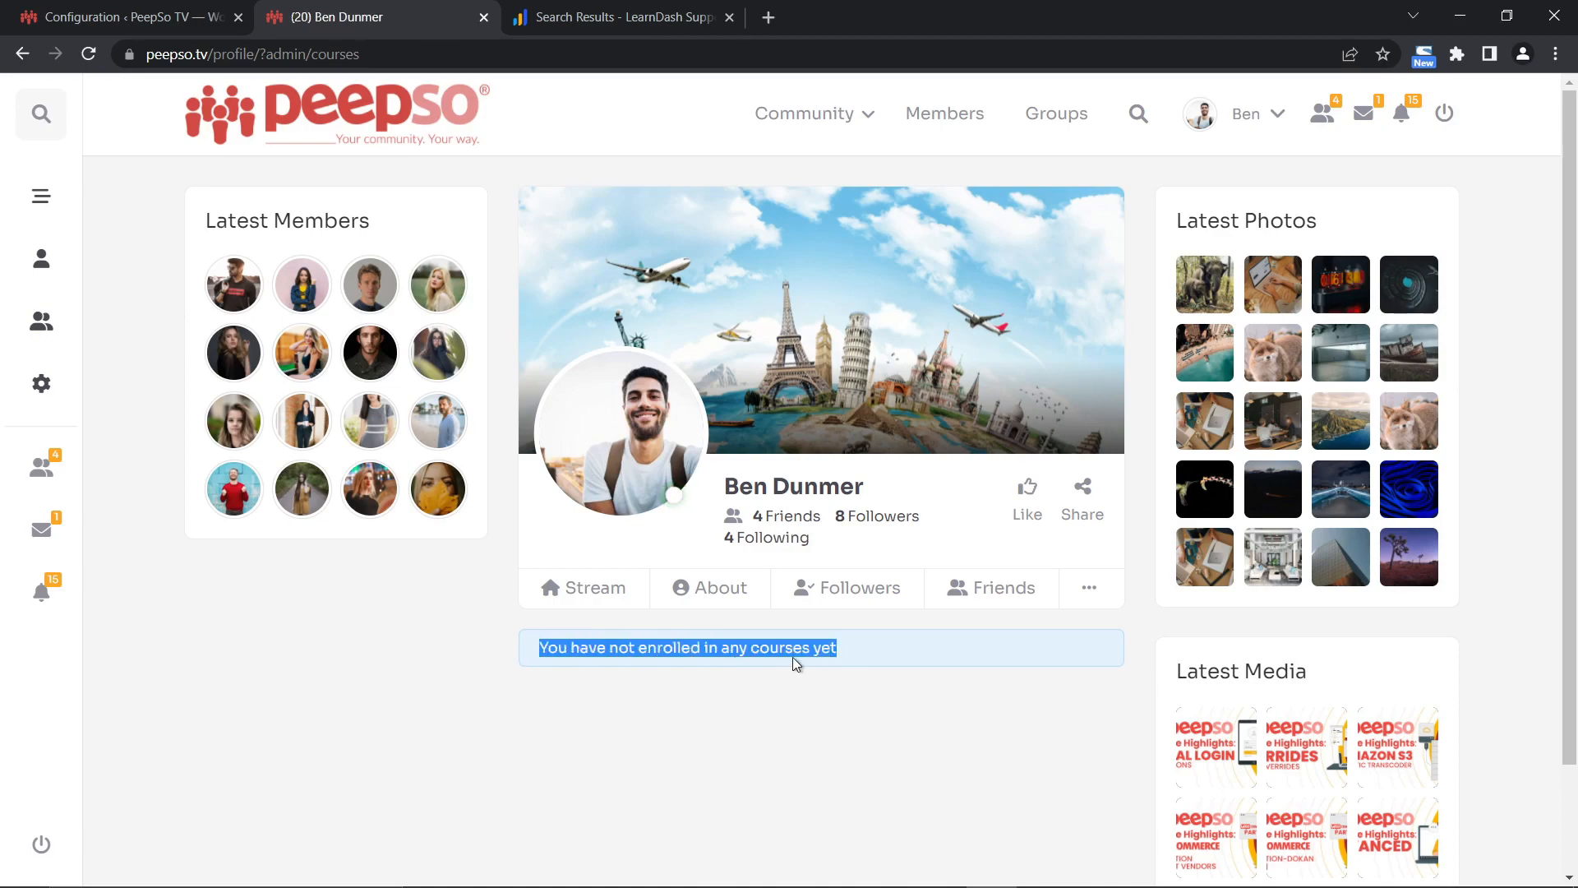
# Remove the course ID from Hide courses in the PeepSo LearnDash configuration and save the settings.
pyautogui.click(123, 16)
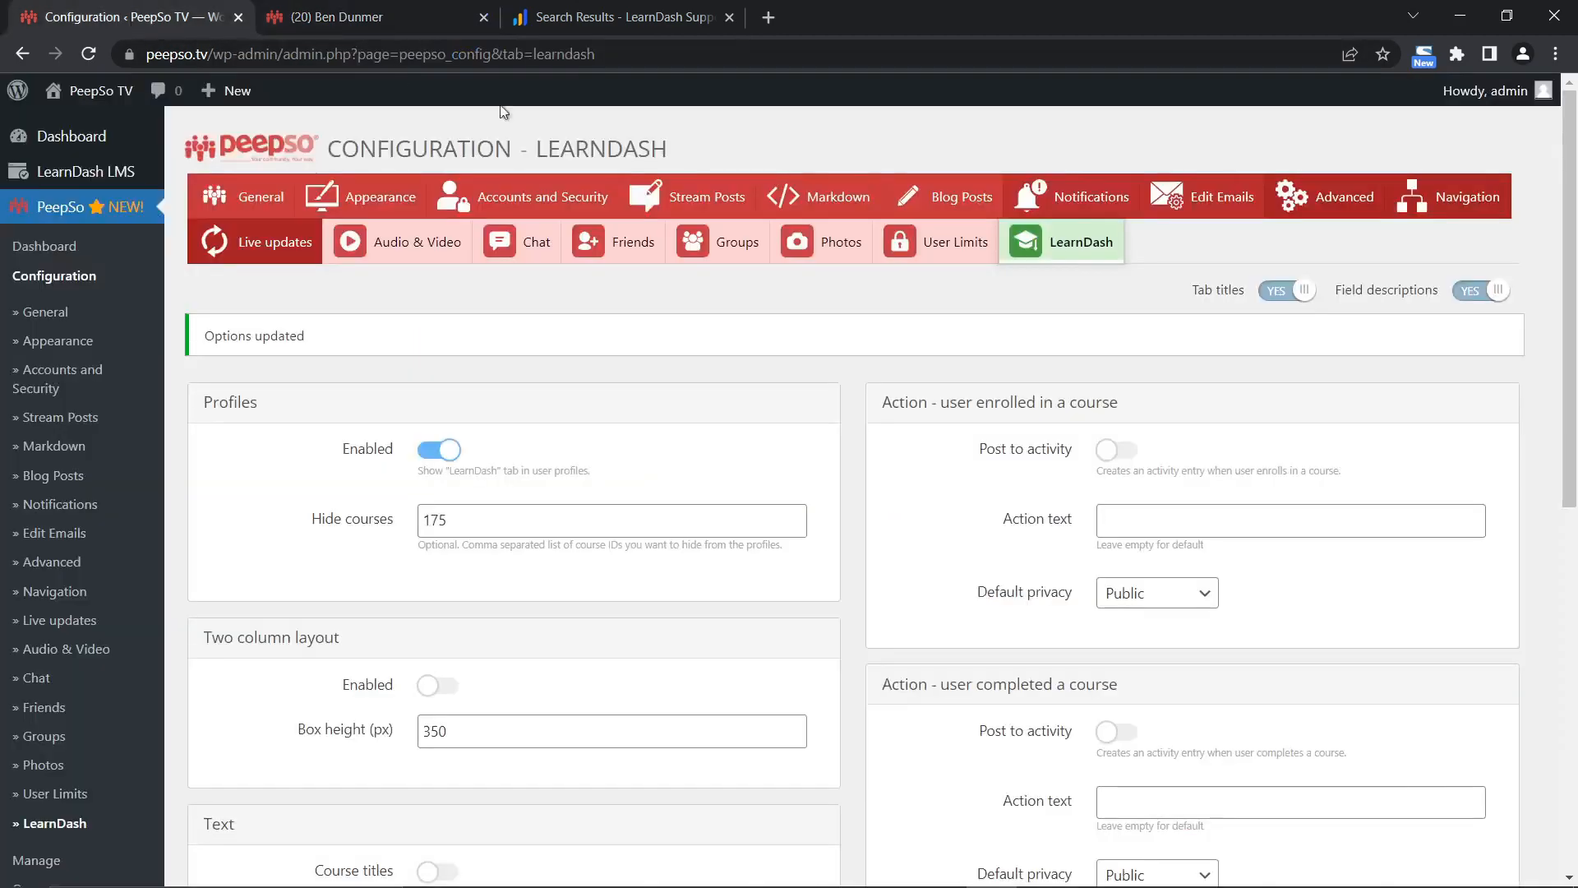
pyautogui.click(451, 519)
pyautogui.doubleClick(455, 519)
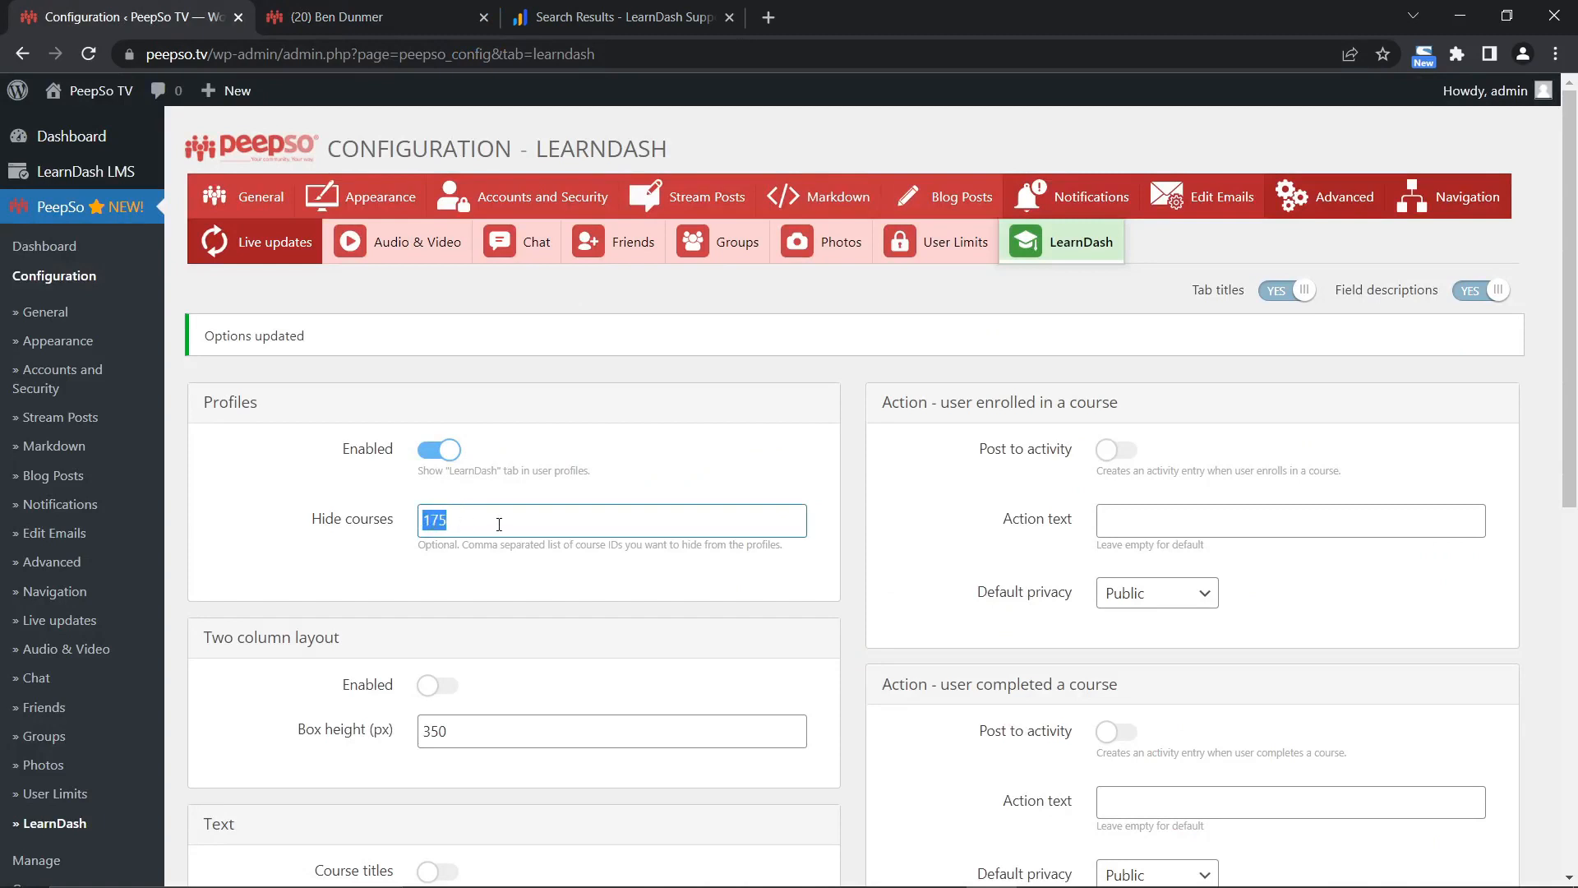
pyautogui.press('BackSpace')
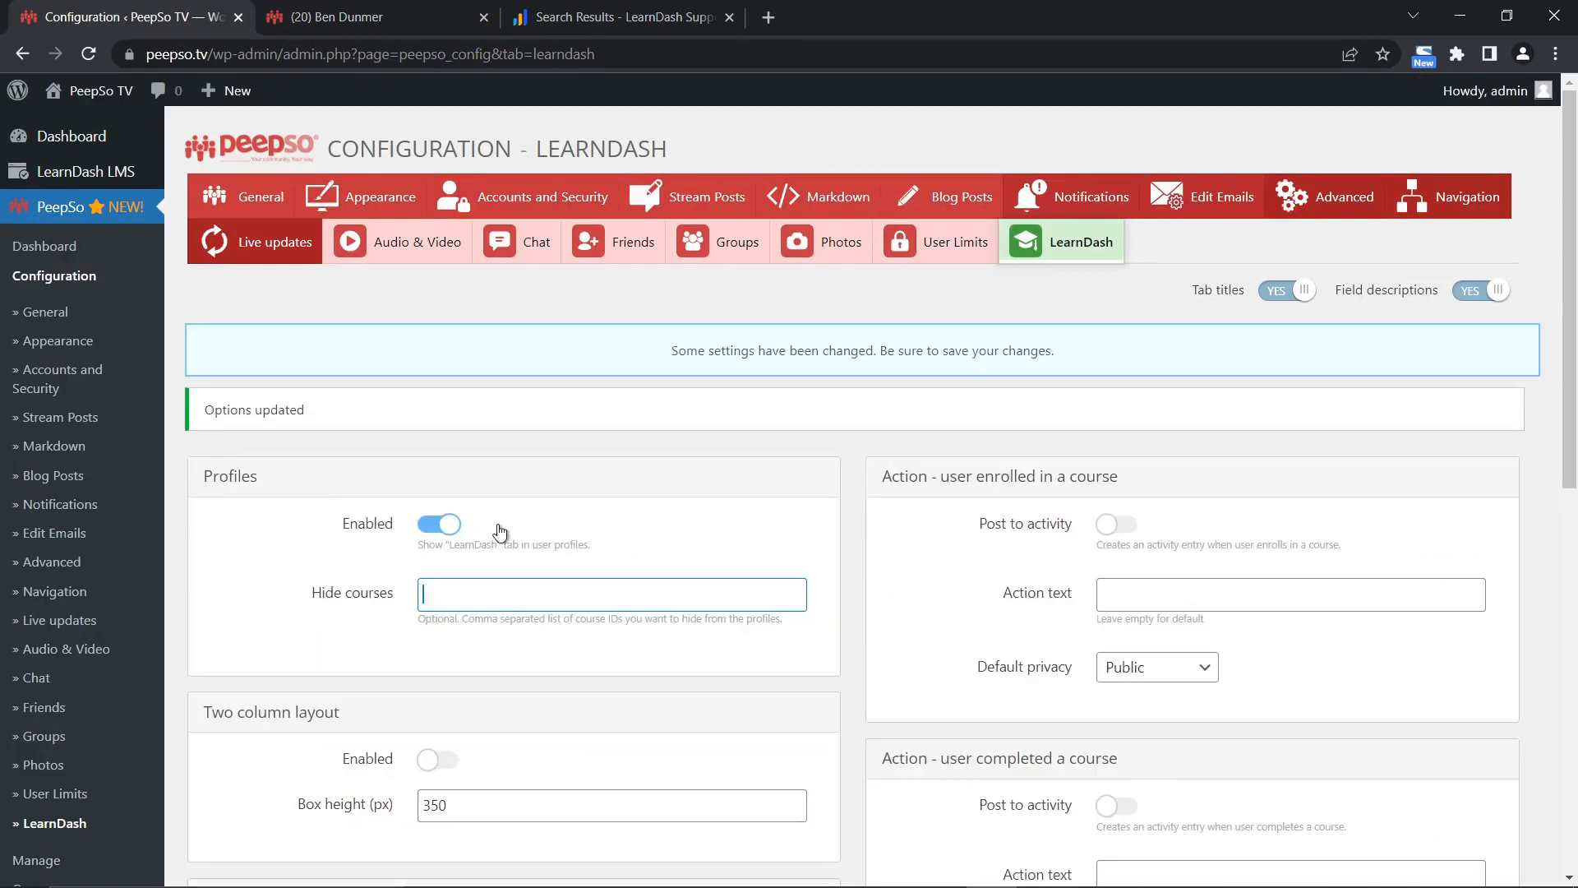
pyautogui.click(670, 655)
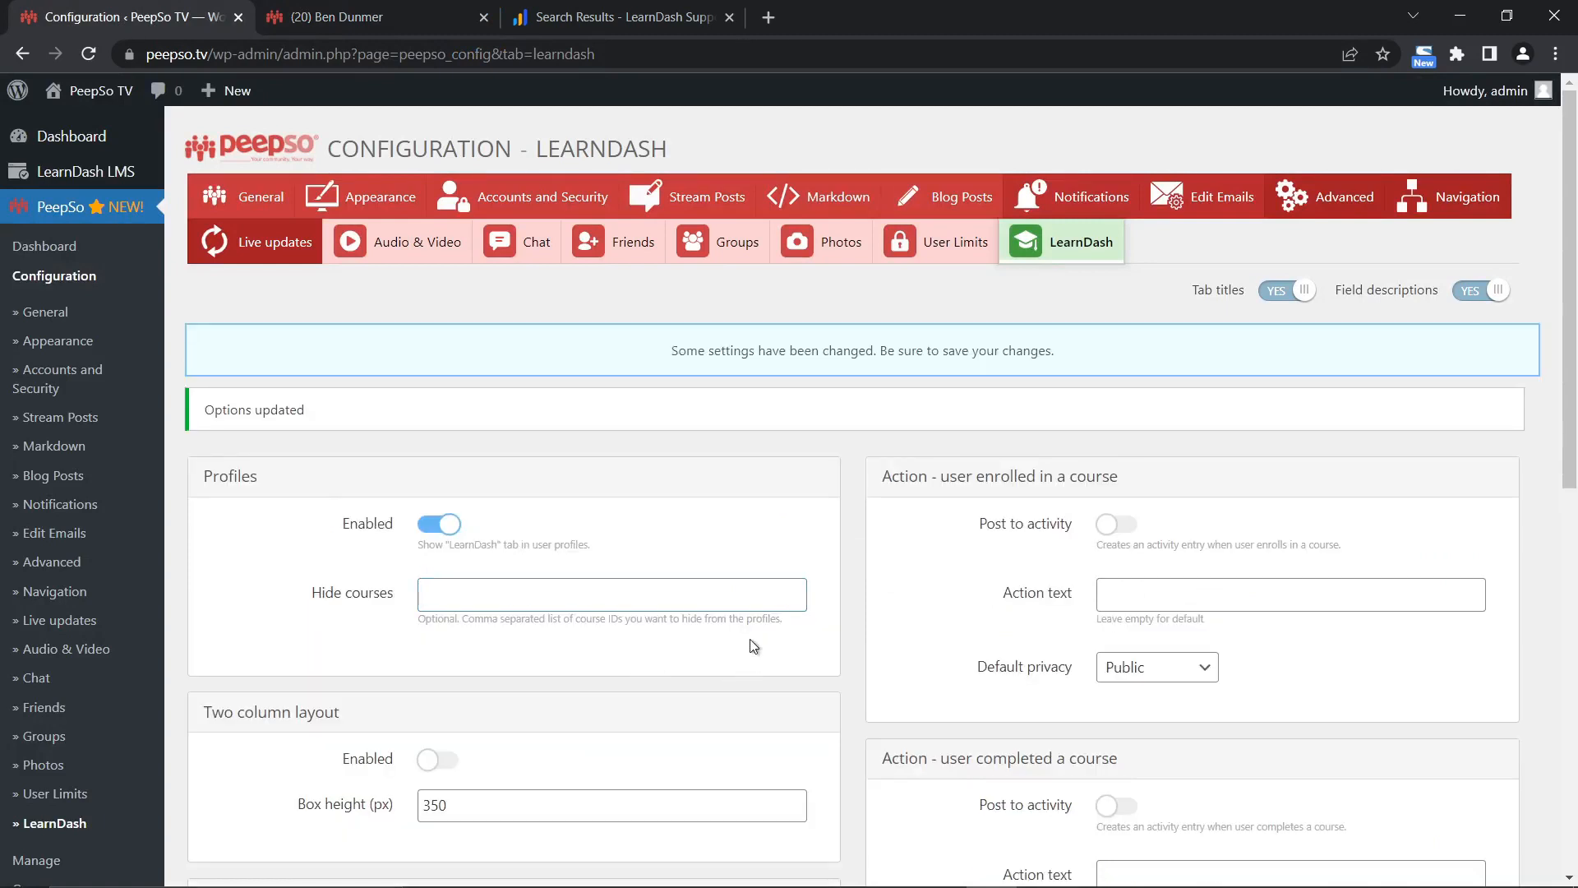
pyautogui.scroll(-4, 707, 641)
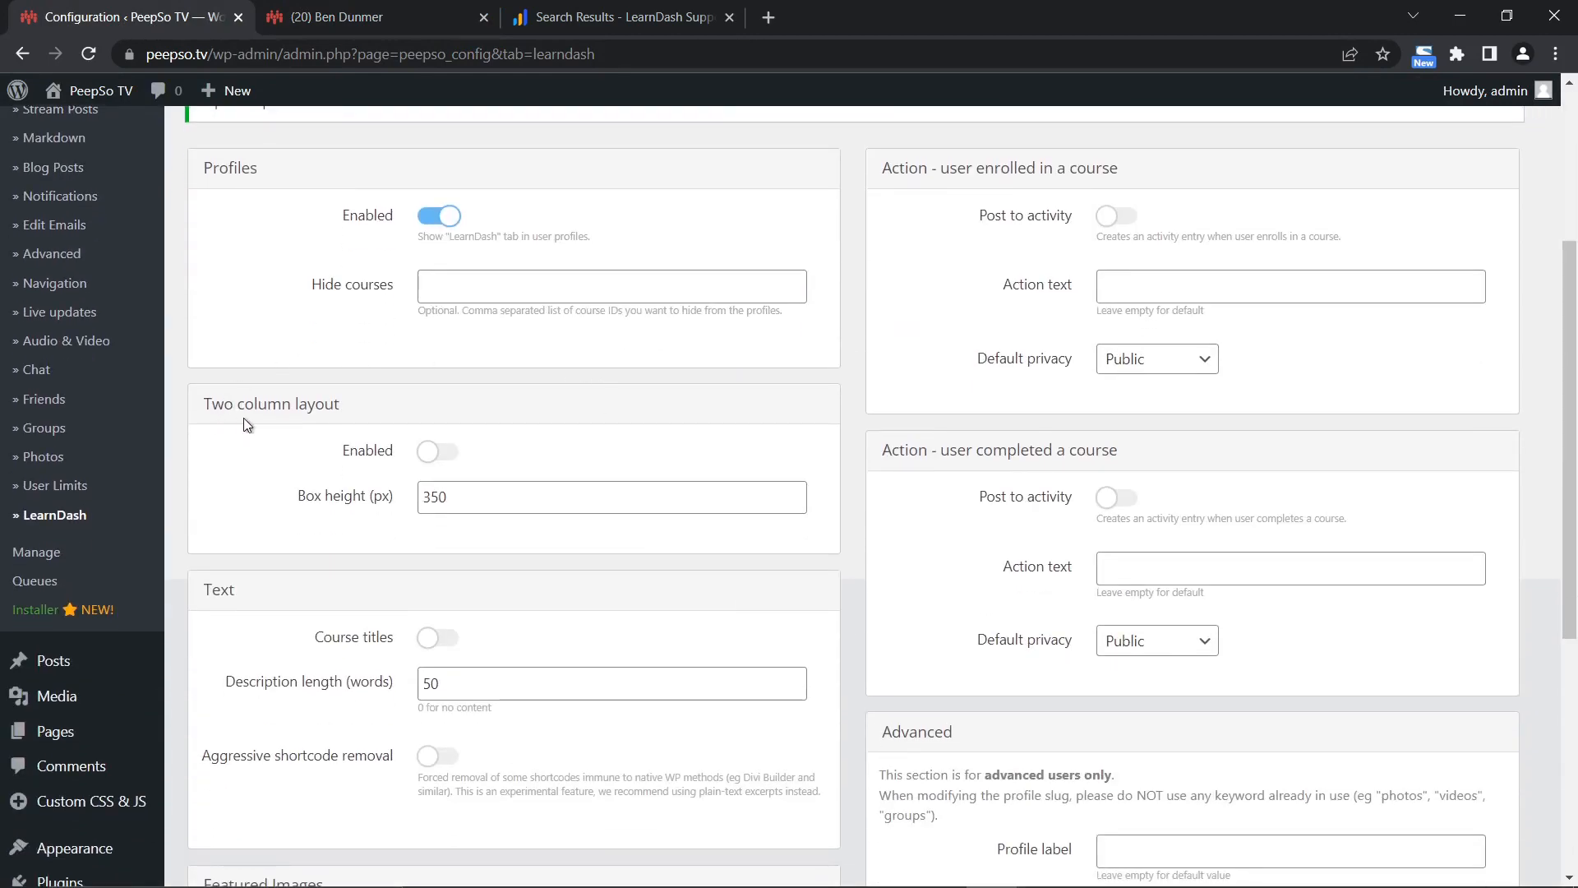
pyautogui.click(341, 17)
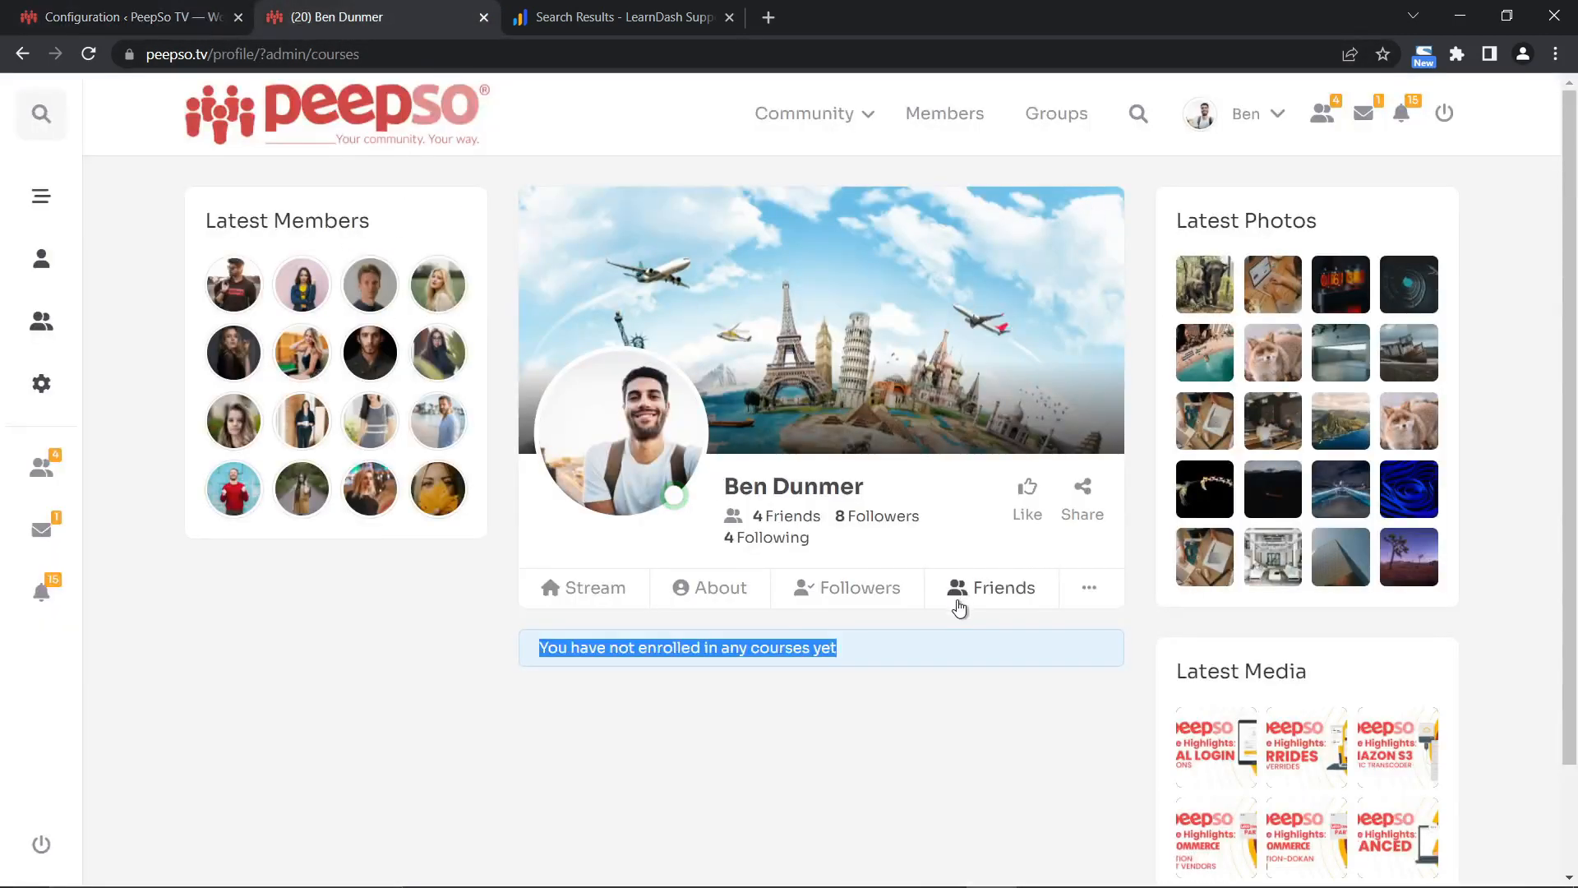
pyautogui.click(128, 18)
pyautogui.scroll(-6, 843, 491)
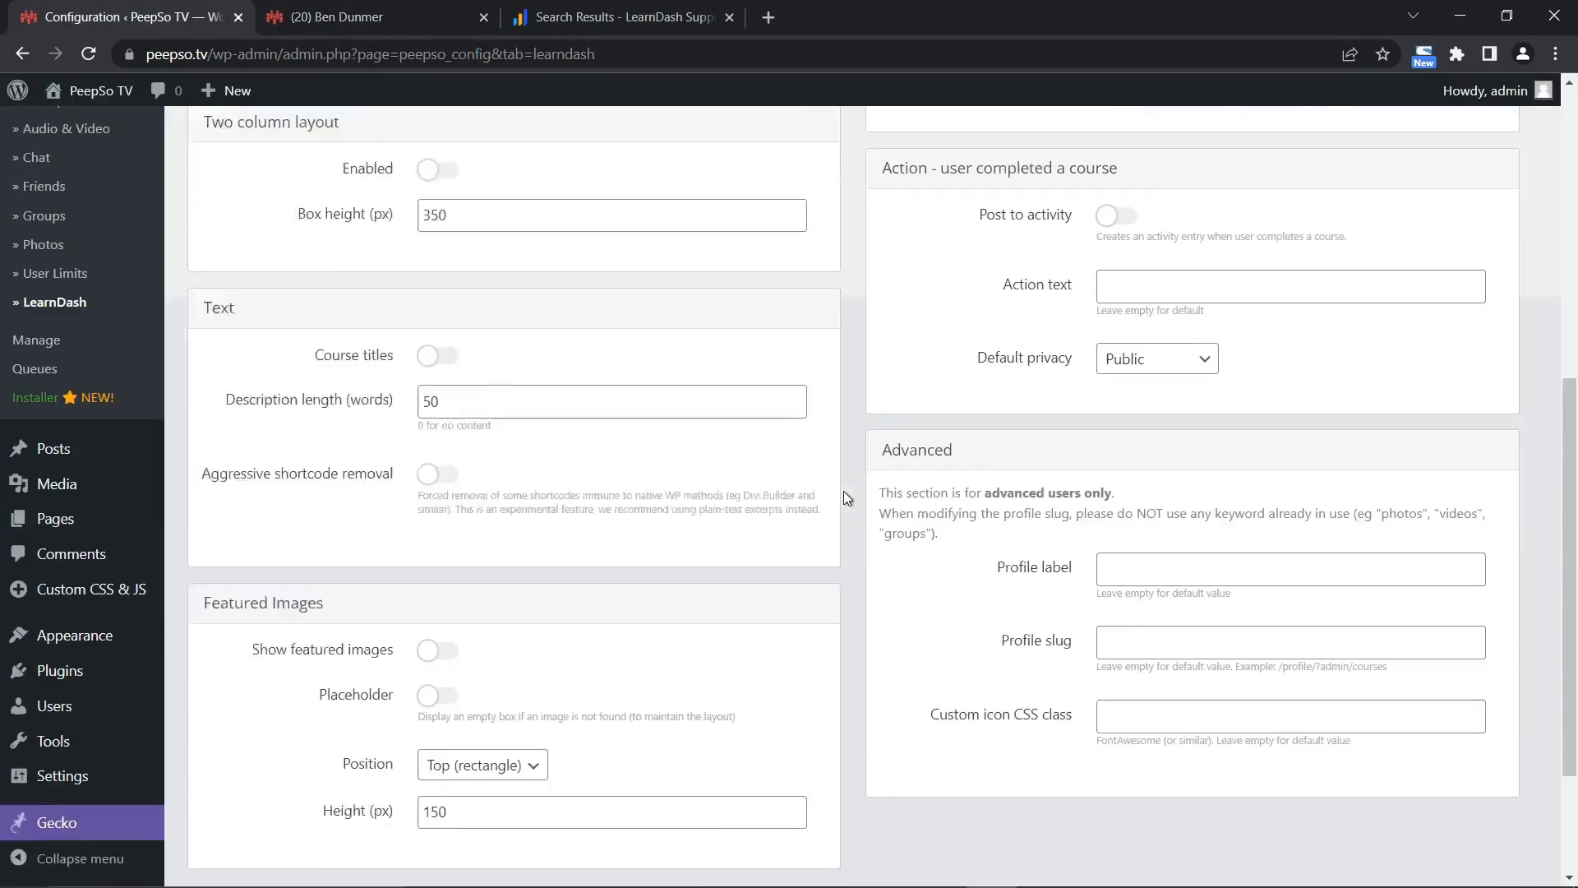
pyautogui.click(795, 757)
# Reload the Courses section of the user's profile to check the course listing without any hidden course.
pyautogui.click(338, 20)
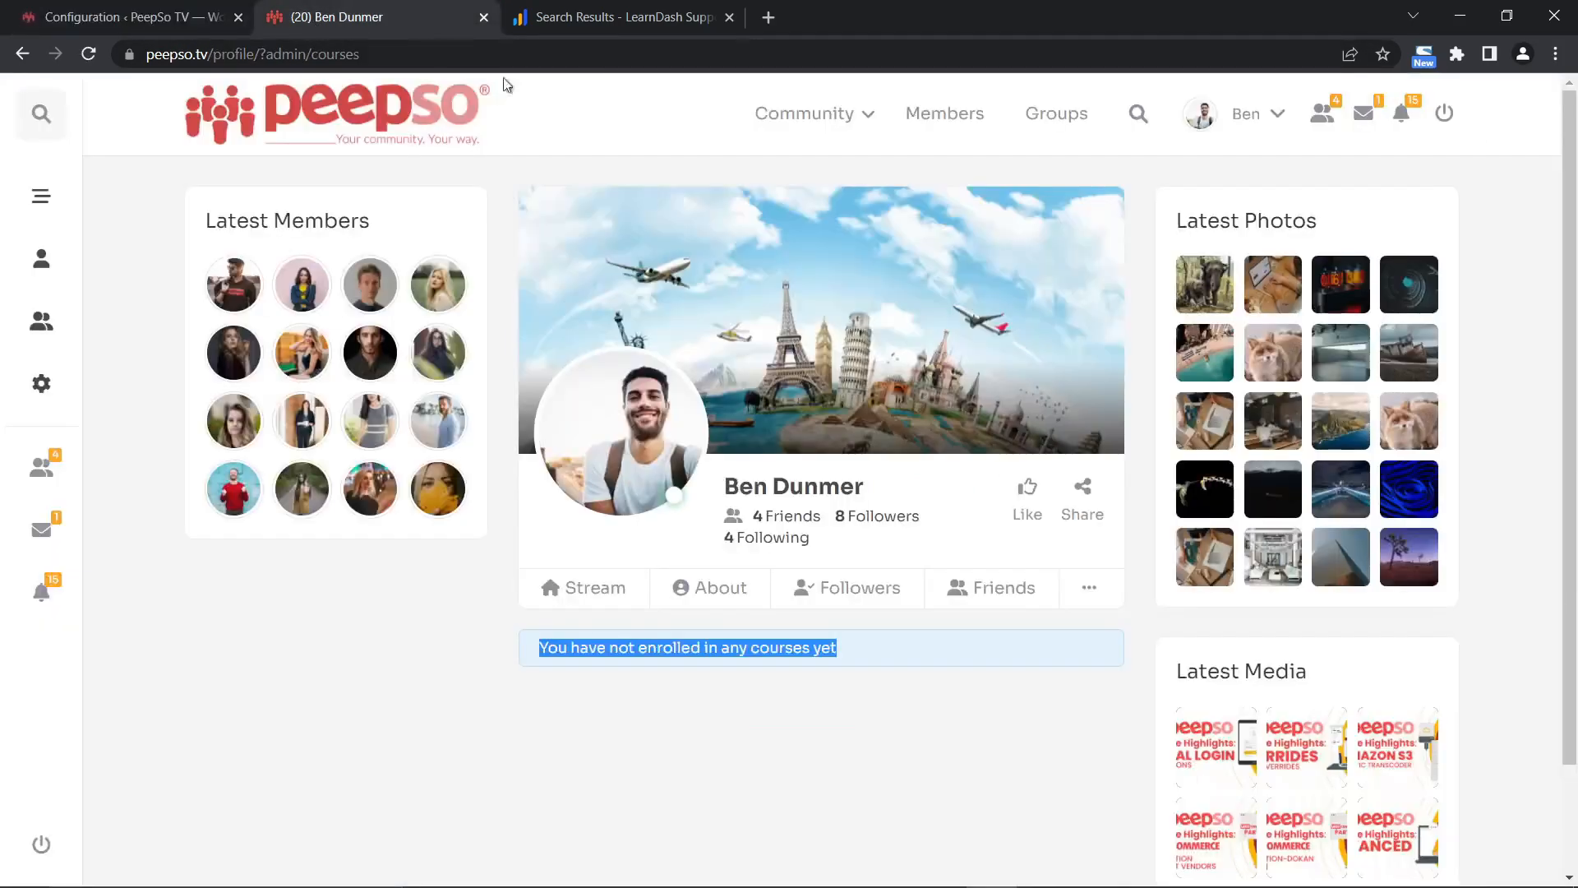
pyautogui.click(88, 54)
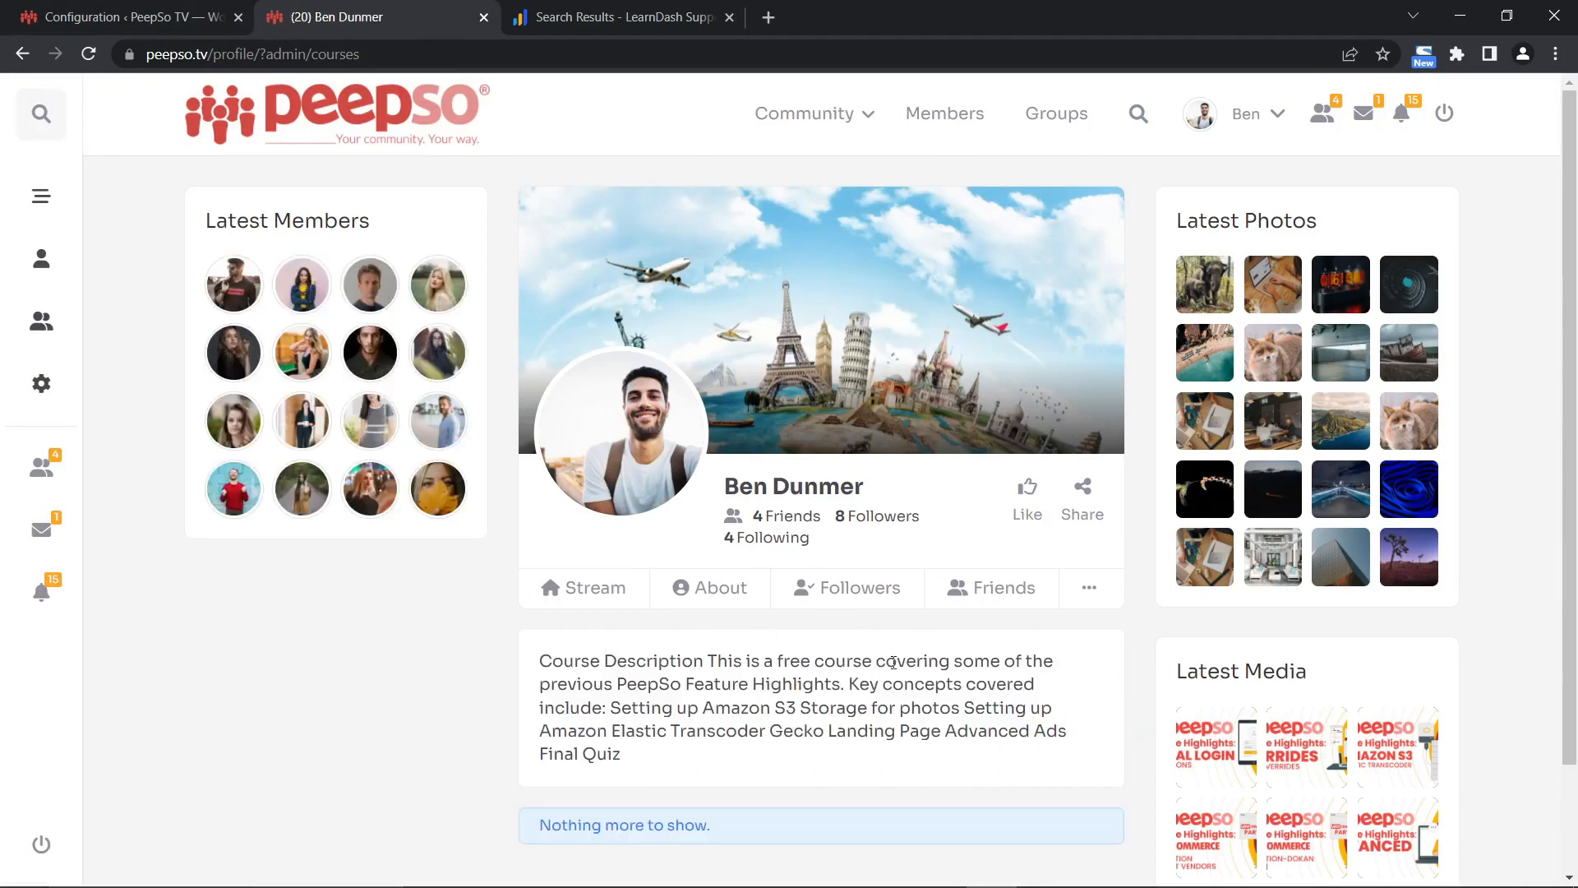
# Enable the two column layout for LearnDash courses in the PeepSo configuration and save the settings.
pyautogui.click(131, 16)
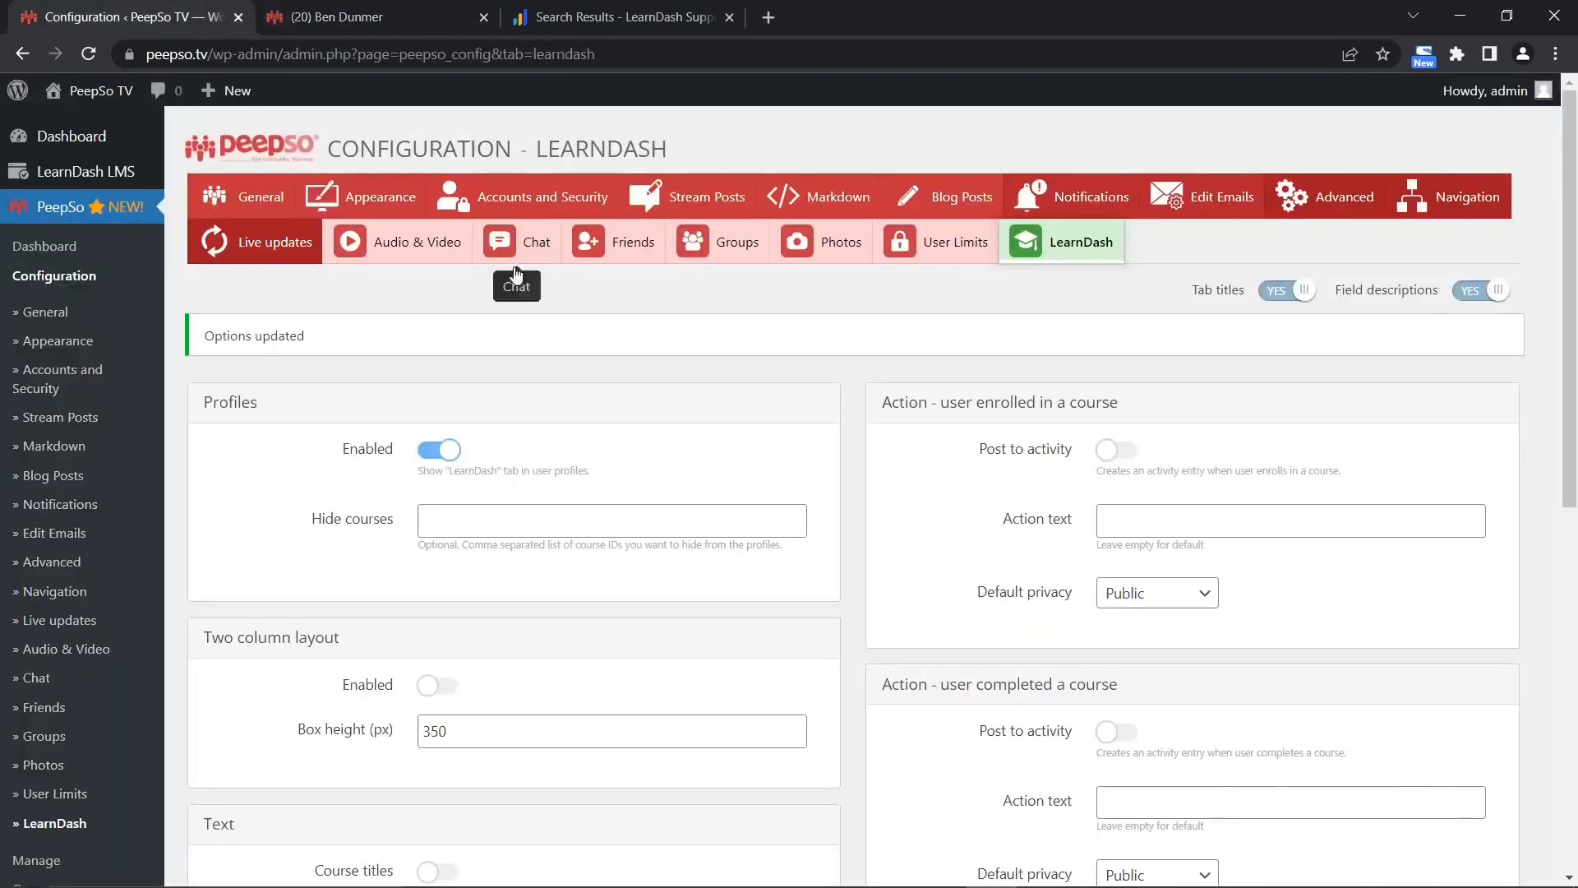
pyautogui.scroll(-2, 533, 593)
pyautogui.click(436, 478)
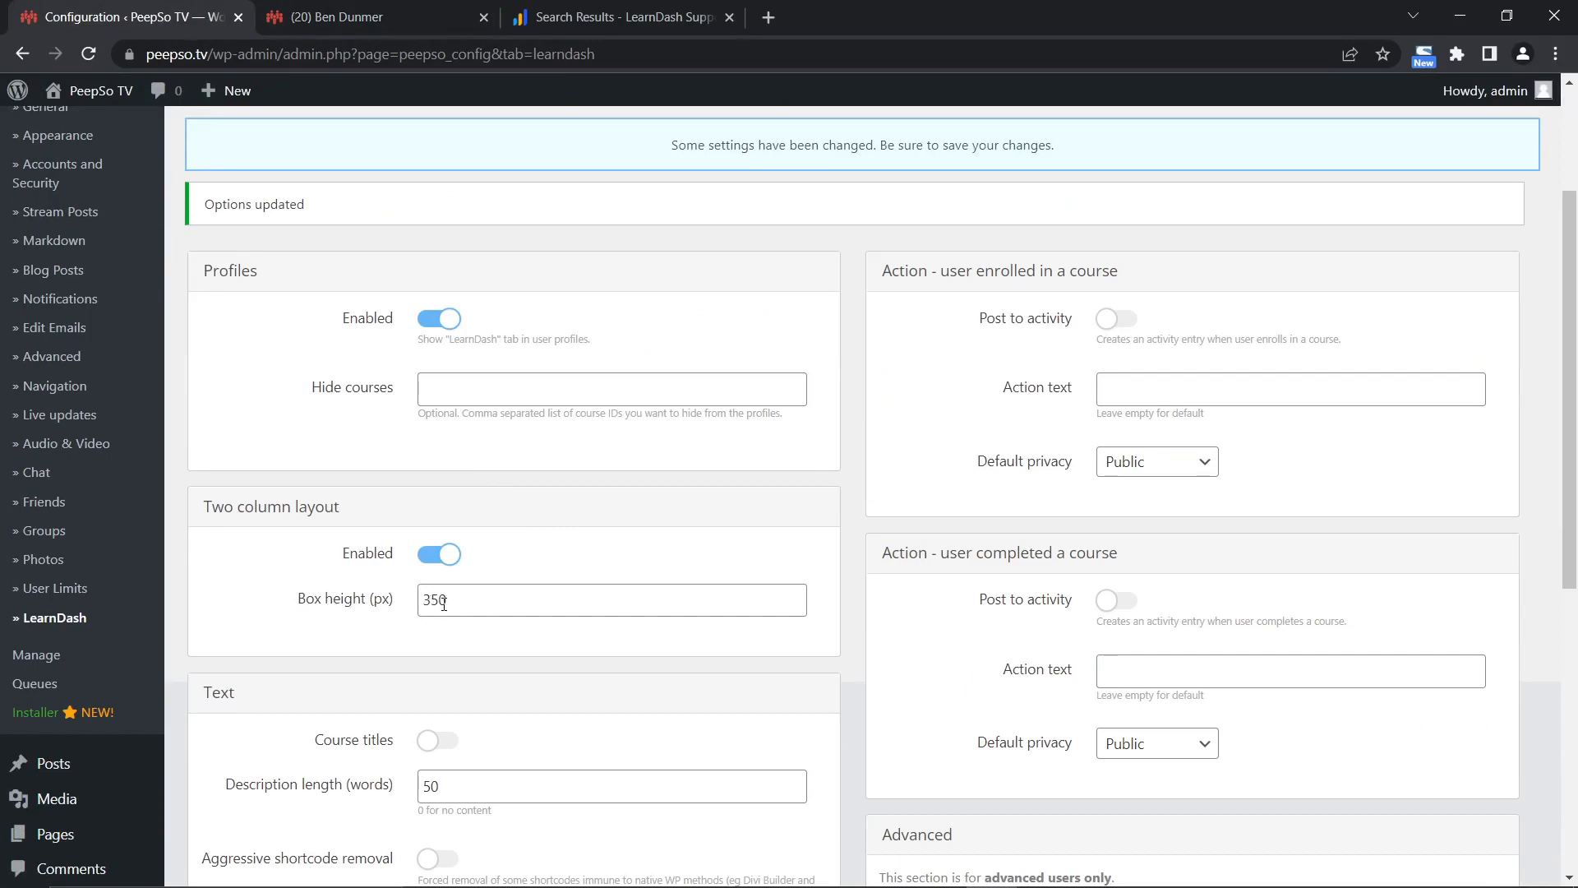
pyautogui.scroll(-6, 813, 624)
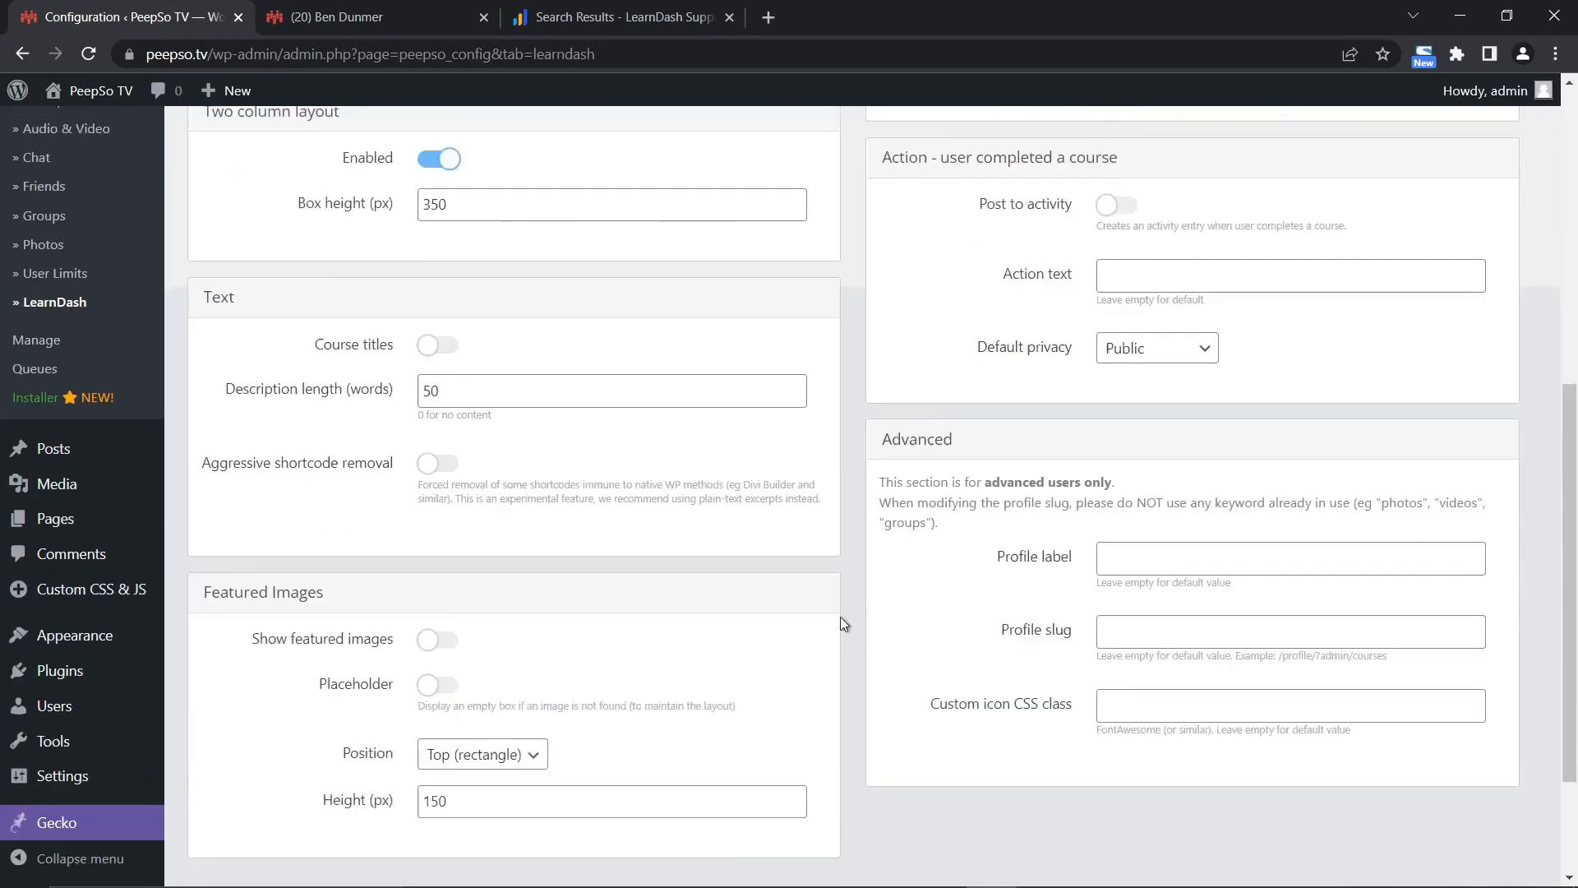
pyautogui.click(809, 757)
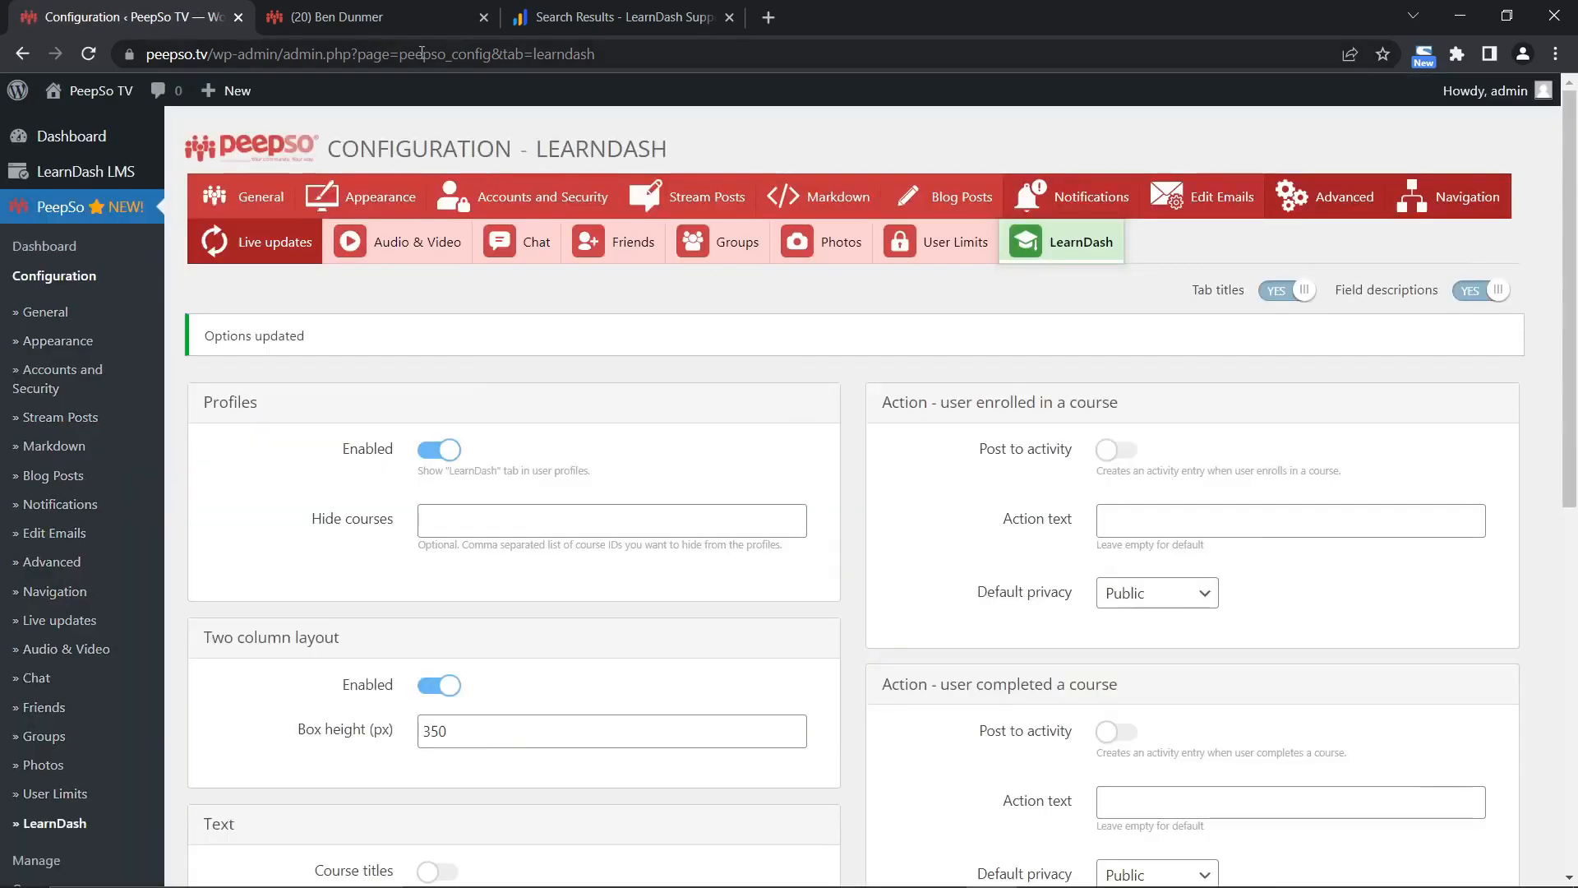
# Reload the user's profile Courses section to examine the two column layout and show the additional profile sections.
pyautogui.click(328, 17)
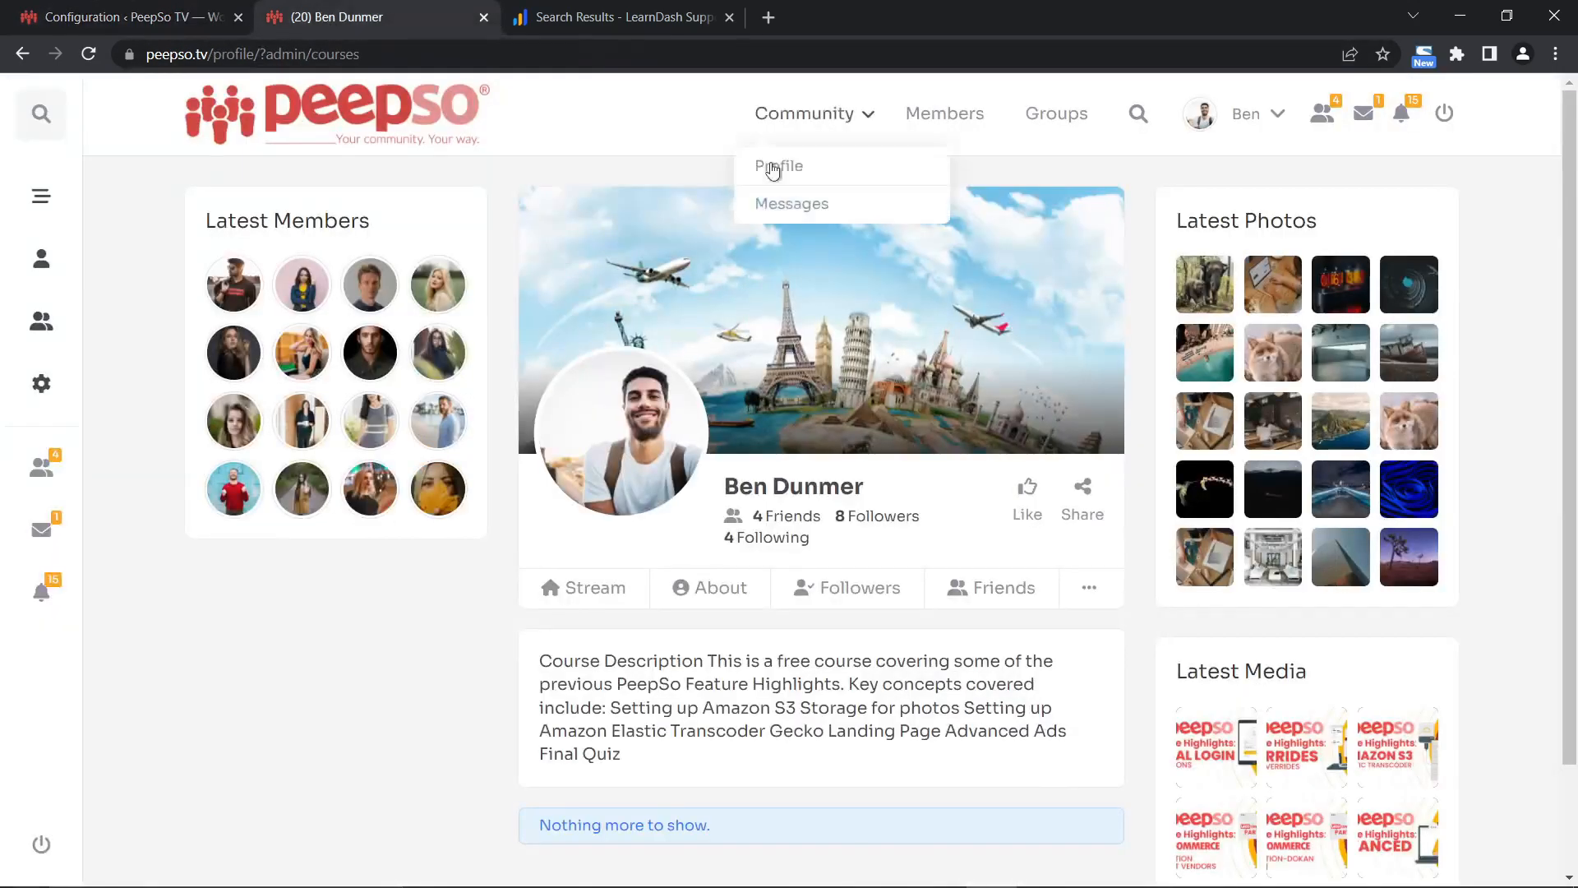
pyautogui.click(87, 53)
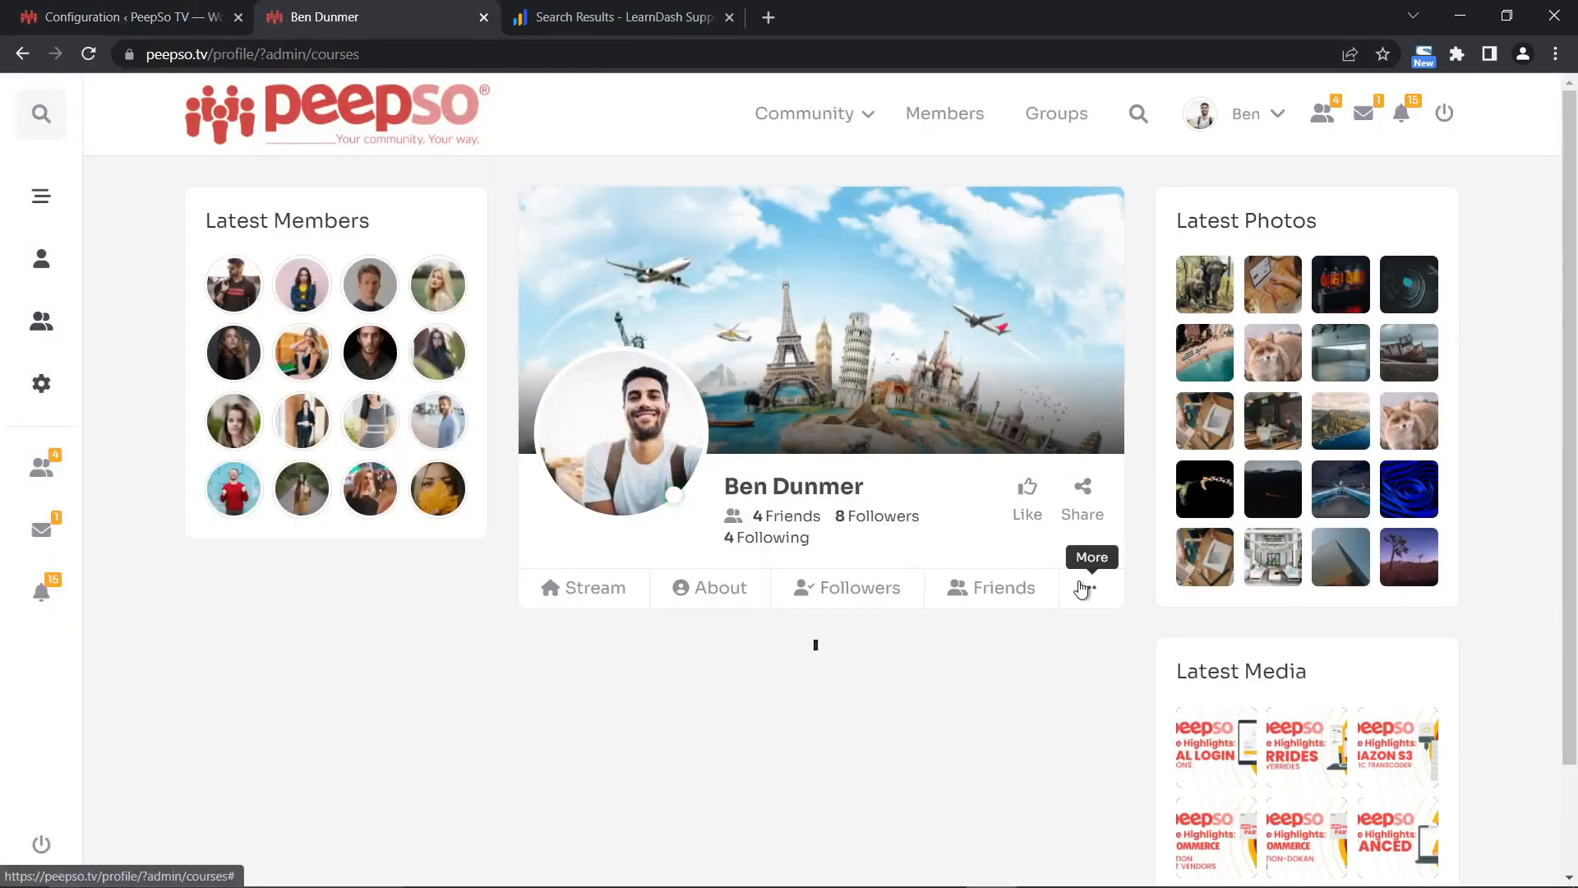
pyautogui.click(1089, 586)
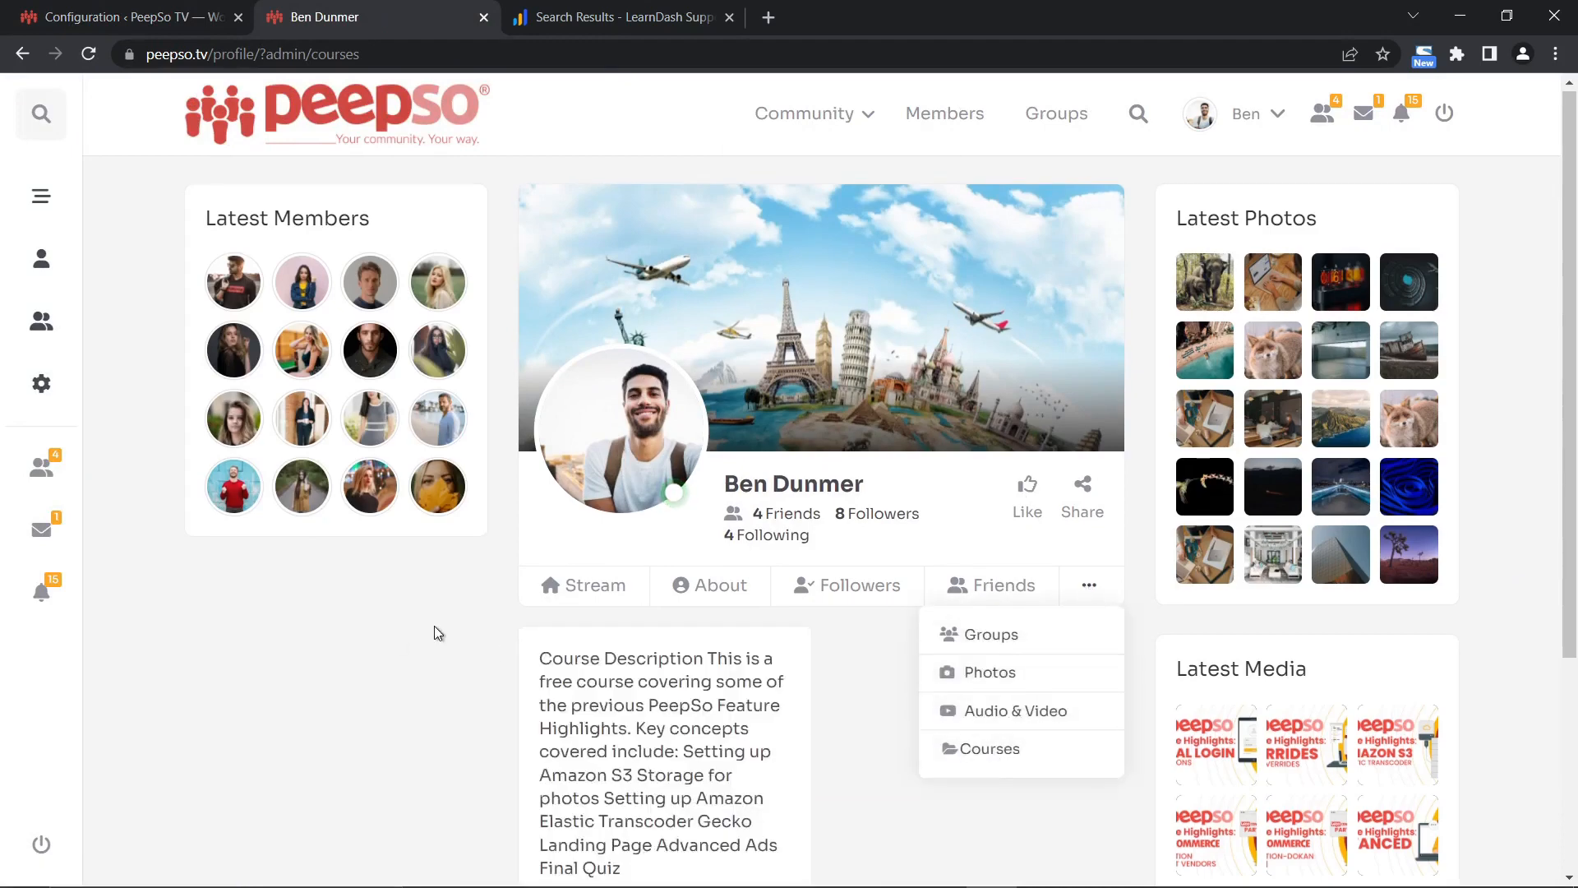
# Examine the two column course box in the user profile's Courses section.
pyautogui.scroll(-4, 432, 575)
pyautogui.click(428, 522)
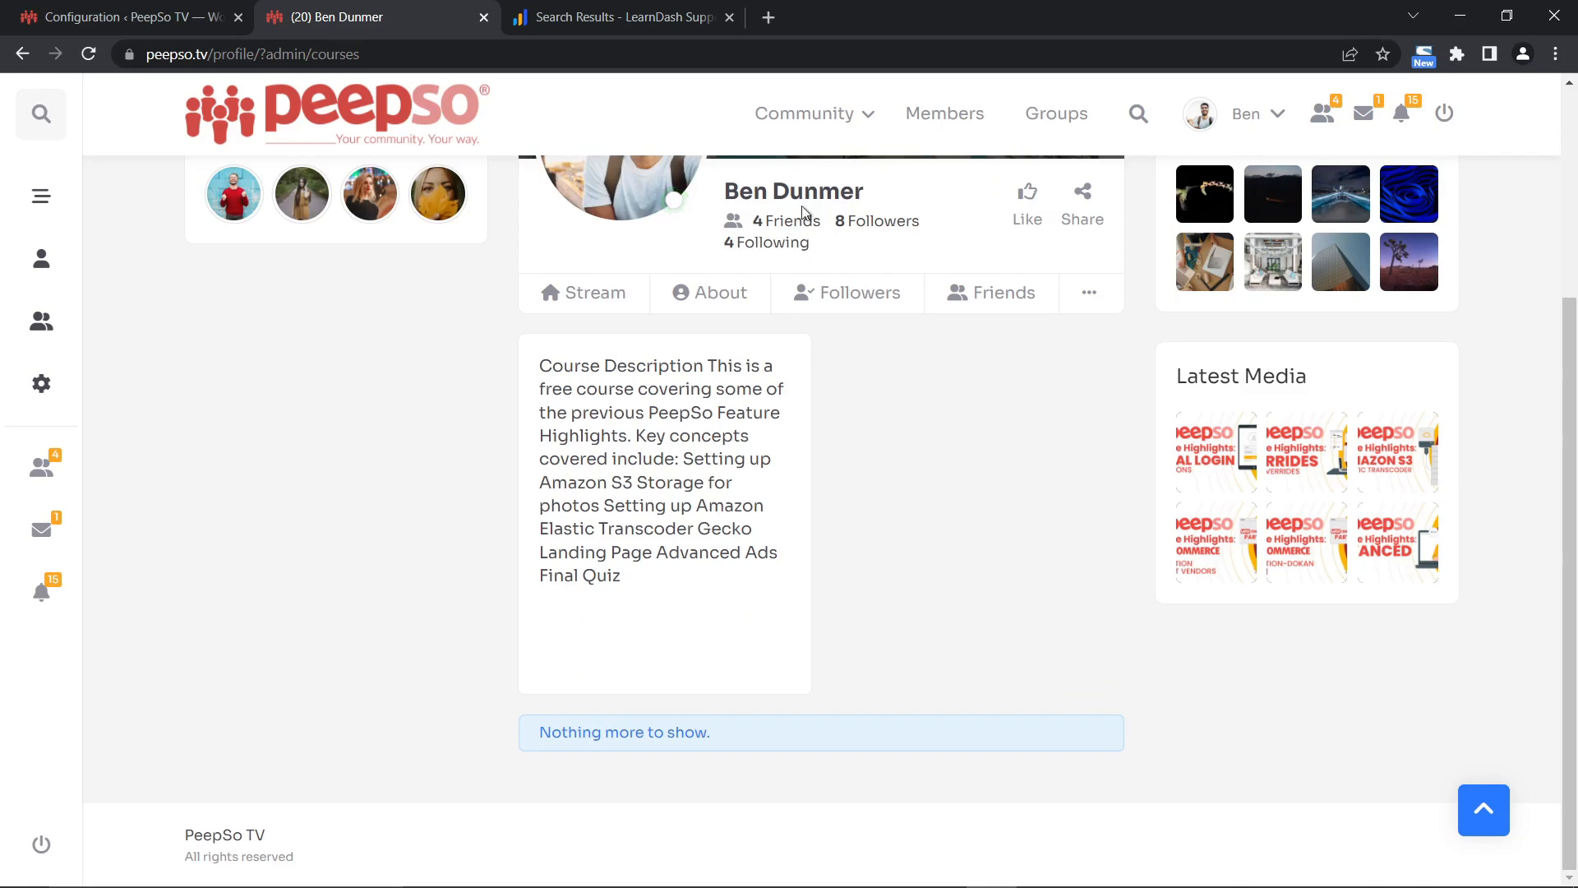
pyautogui.scroll(2, 907, 514)
pyautogui.scroll(1, 907, 512)
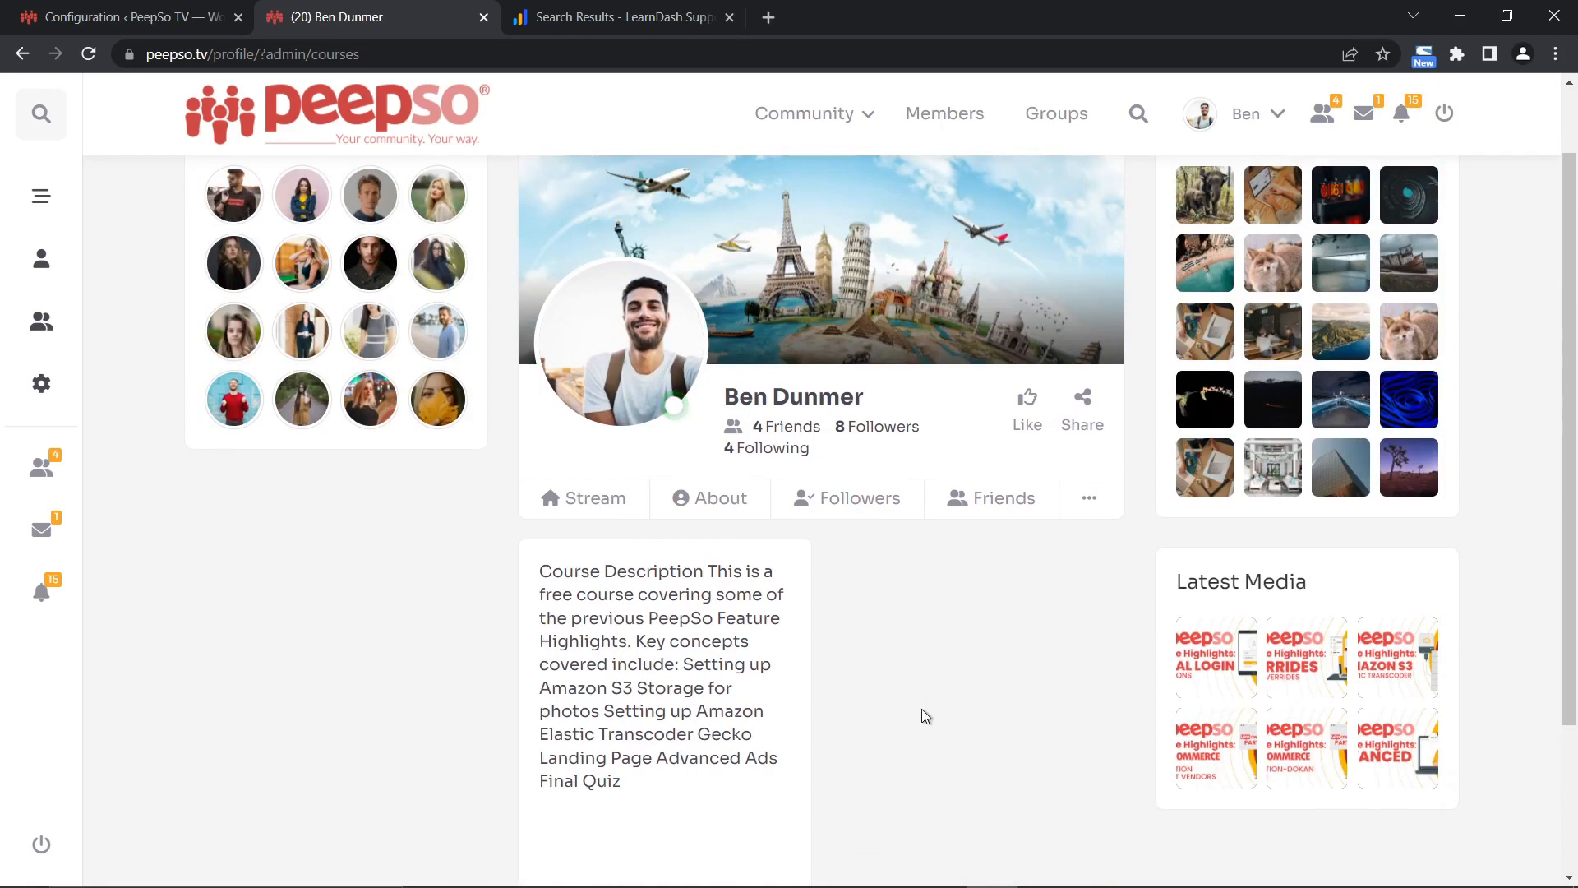
pyautogui.scroll(-1, 928, 601)
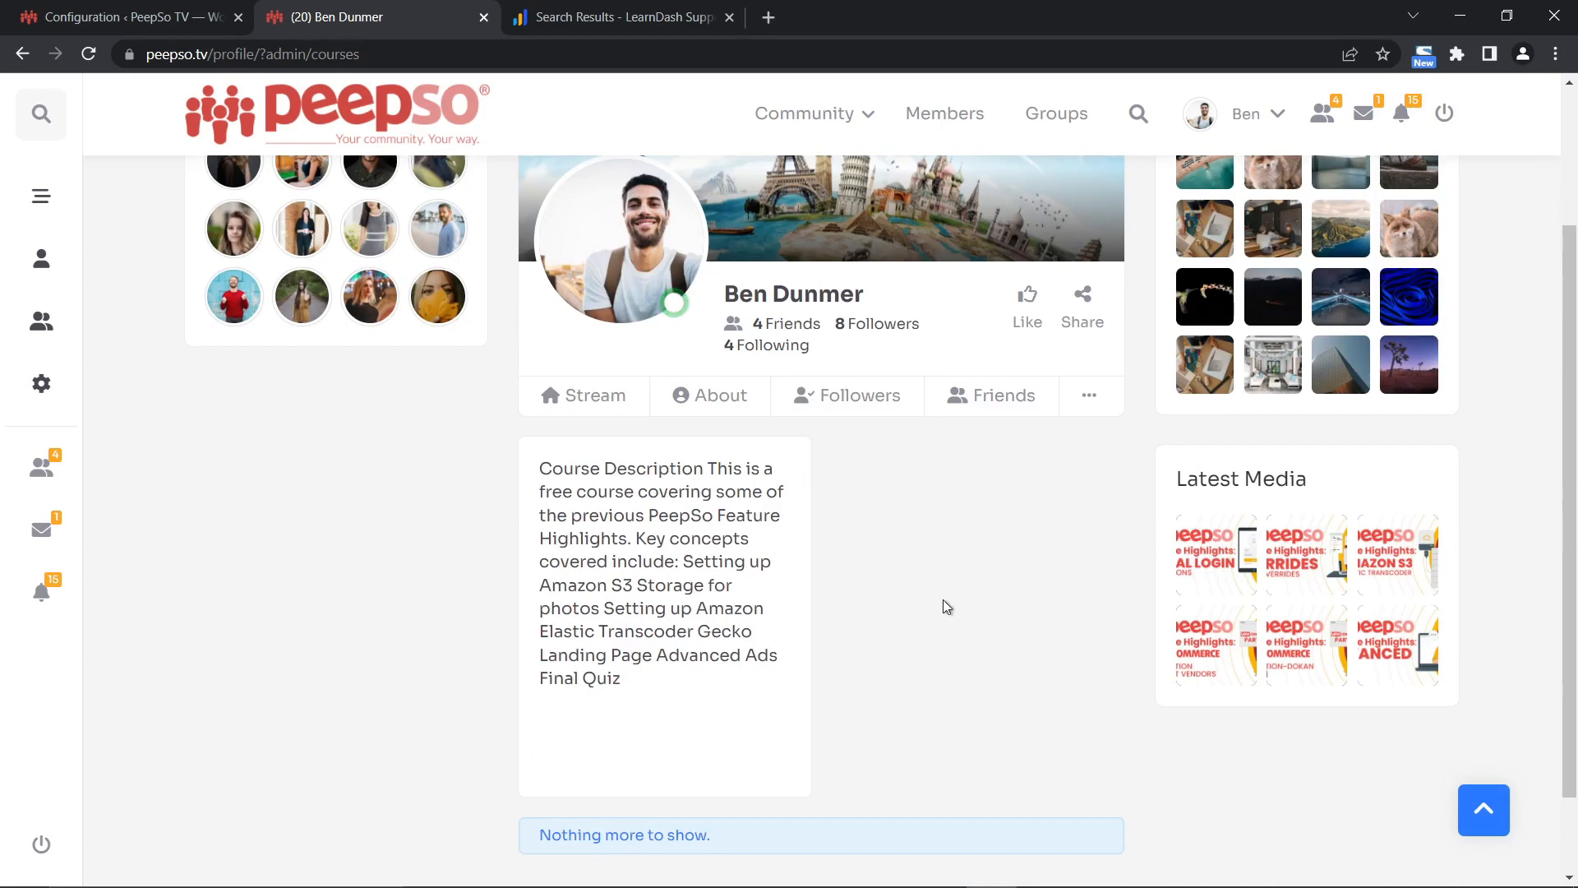
# Set the two column layout's box height to 45 px in the PeepSo LearnDash configuration and save the settings.
pyautogui.click(137, 18)
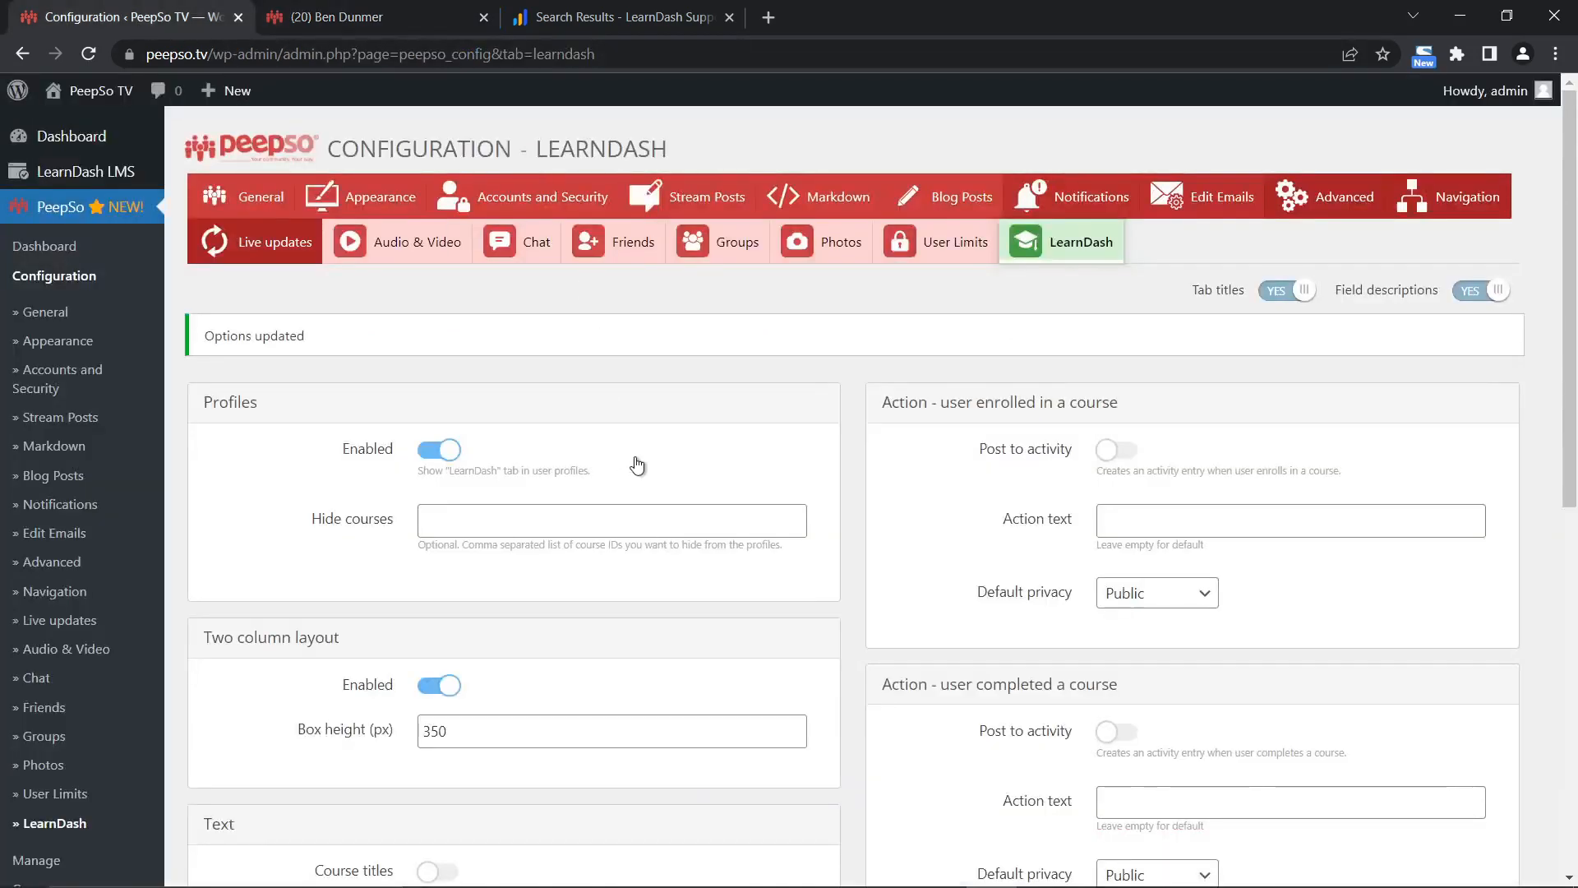
pyautogui.scroll(-3, 671, 419)
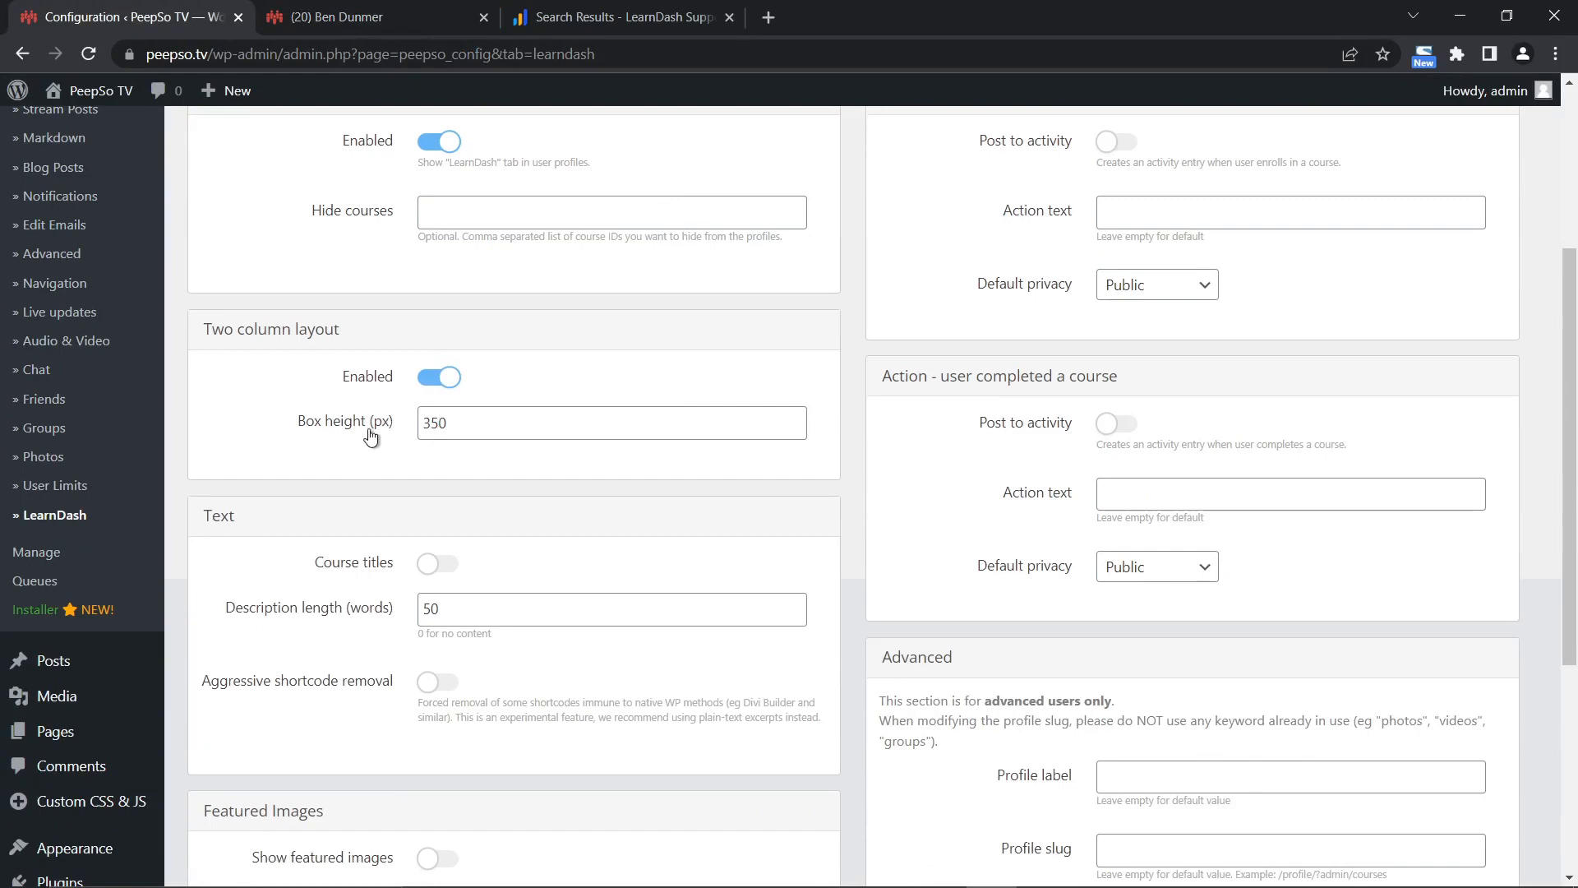
pyautogui.click(329, 18)
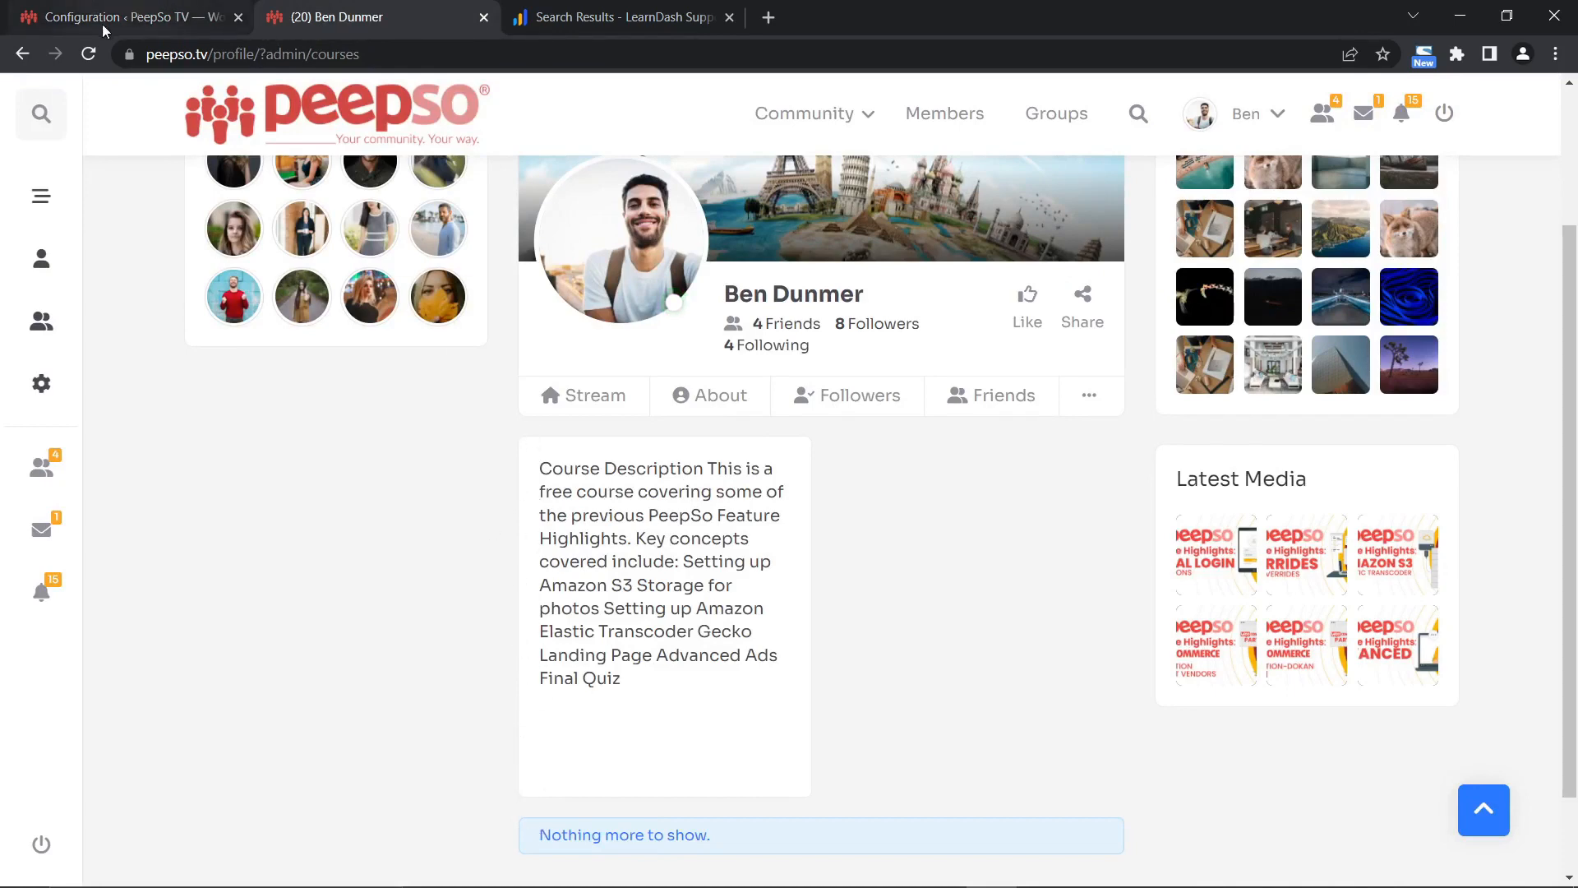
pyautogui.hotkey('ctrl', 'pageup')
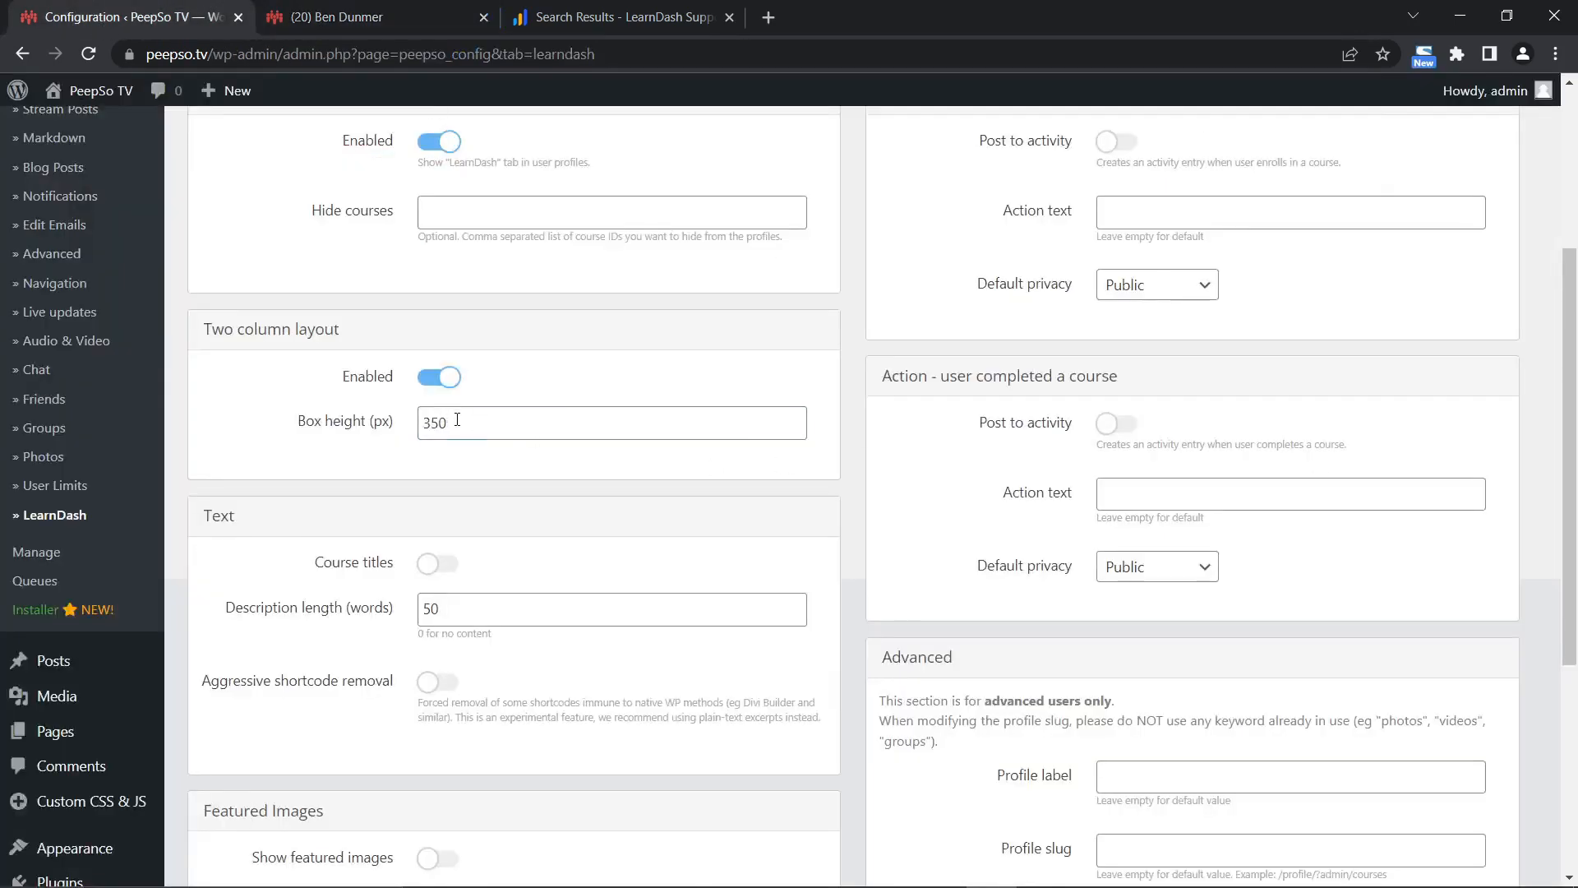
pyautogui.doubleClick(457, 420)
pyautogui.write('4')
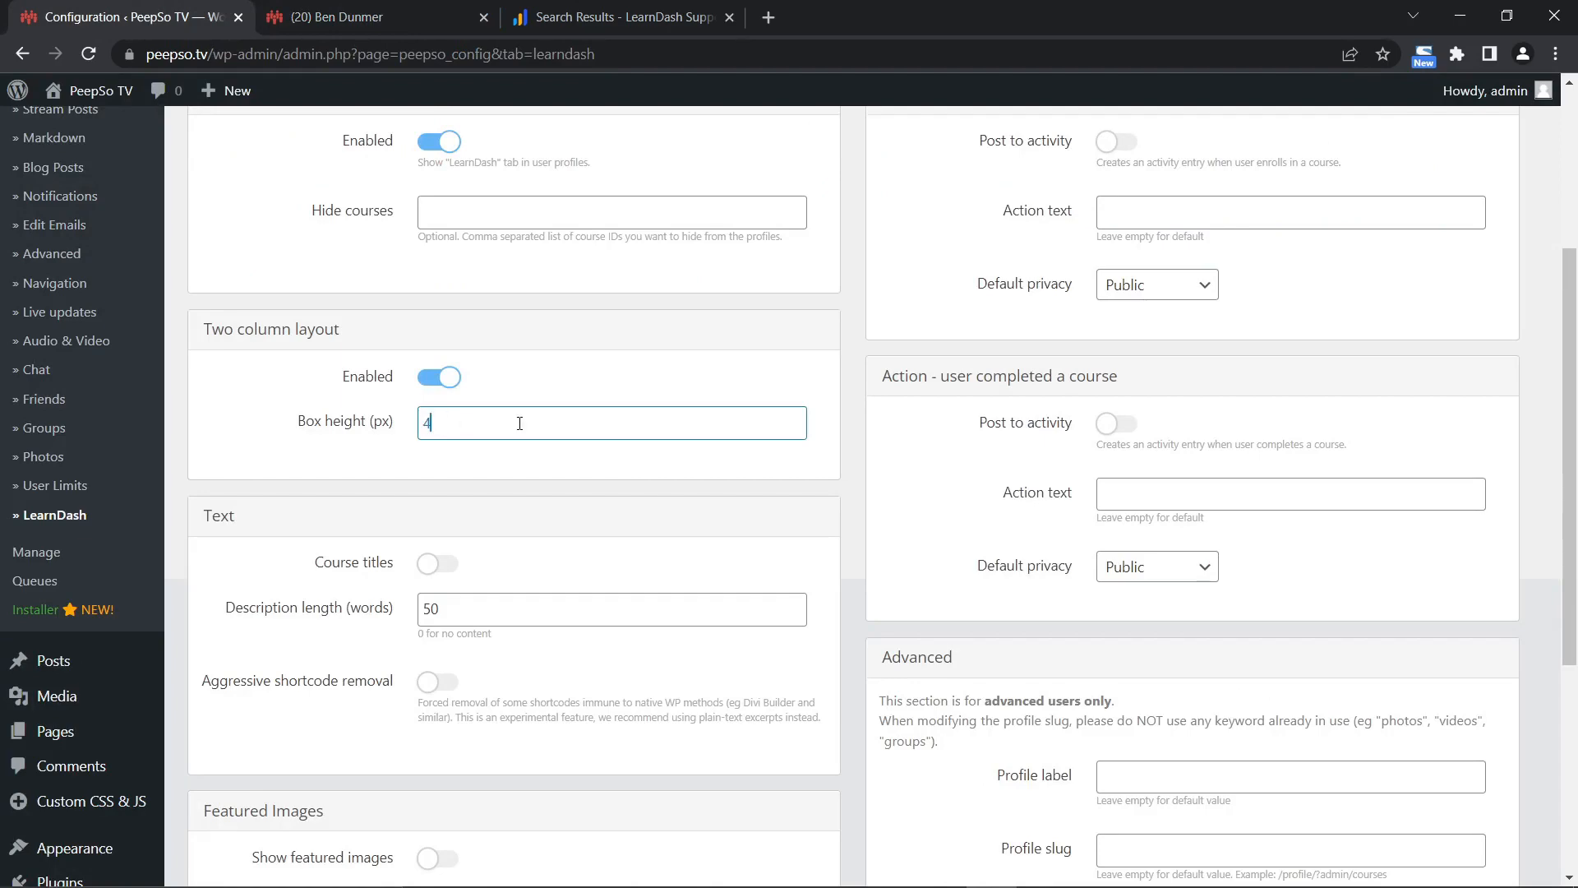
pyautogui.scroll(1, 517, 422)
pyautogui.write('5')
pyautogui.scroll(-5, 669, 476)
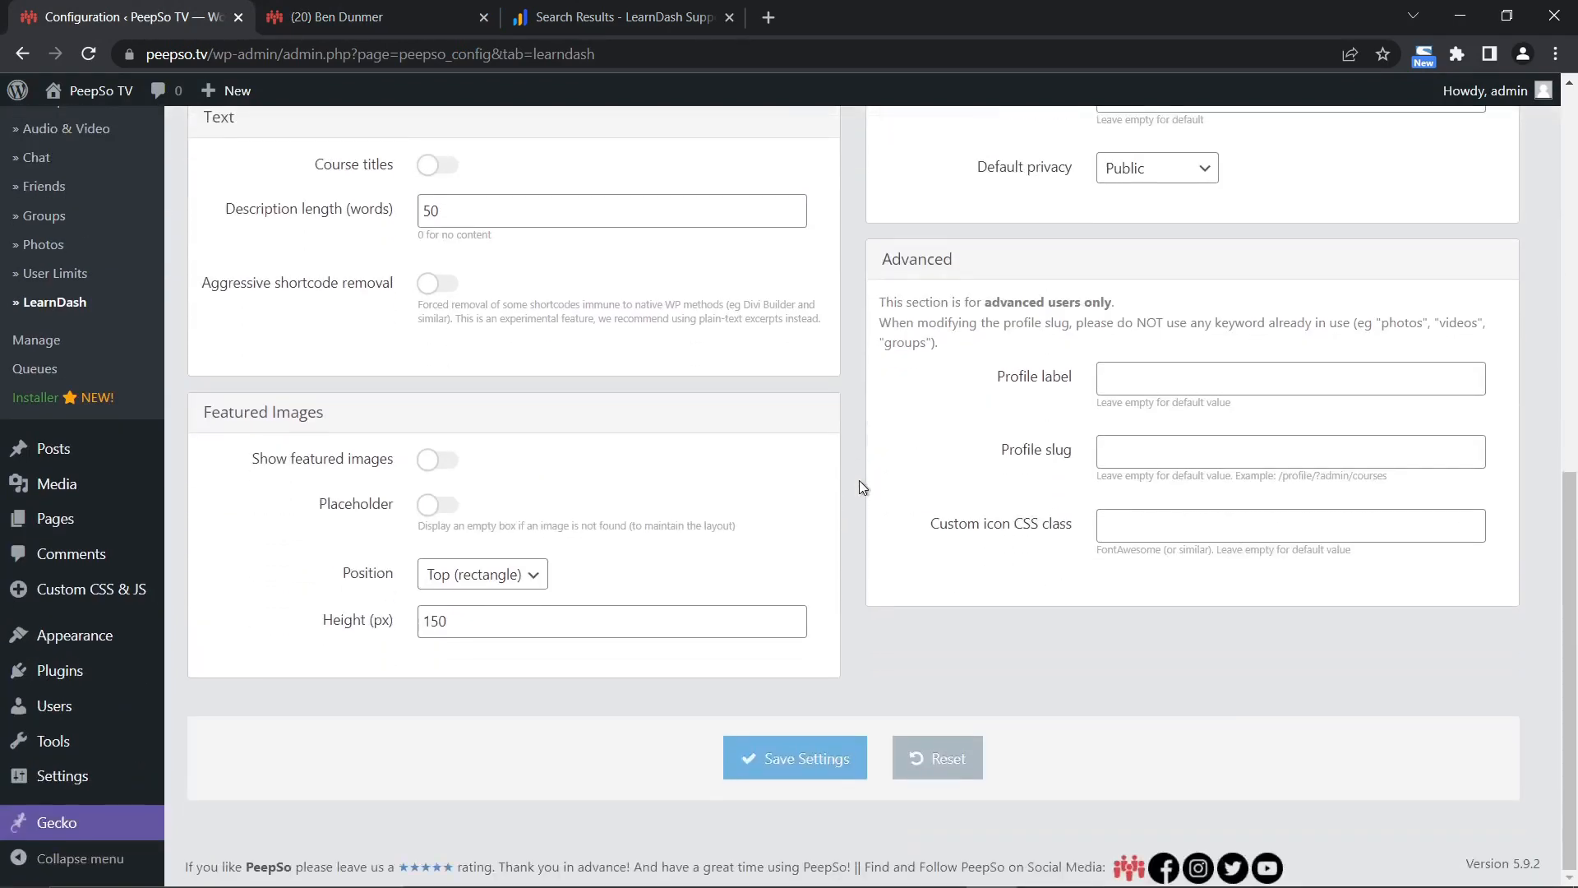
pyautogui.click(795, 758)
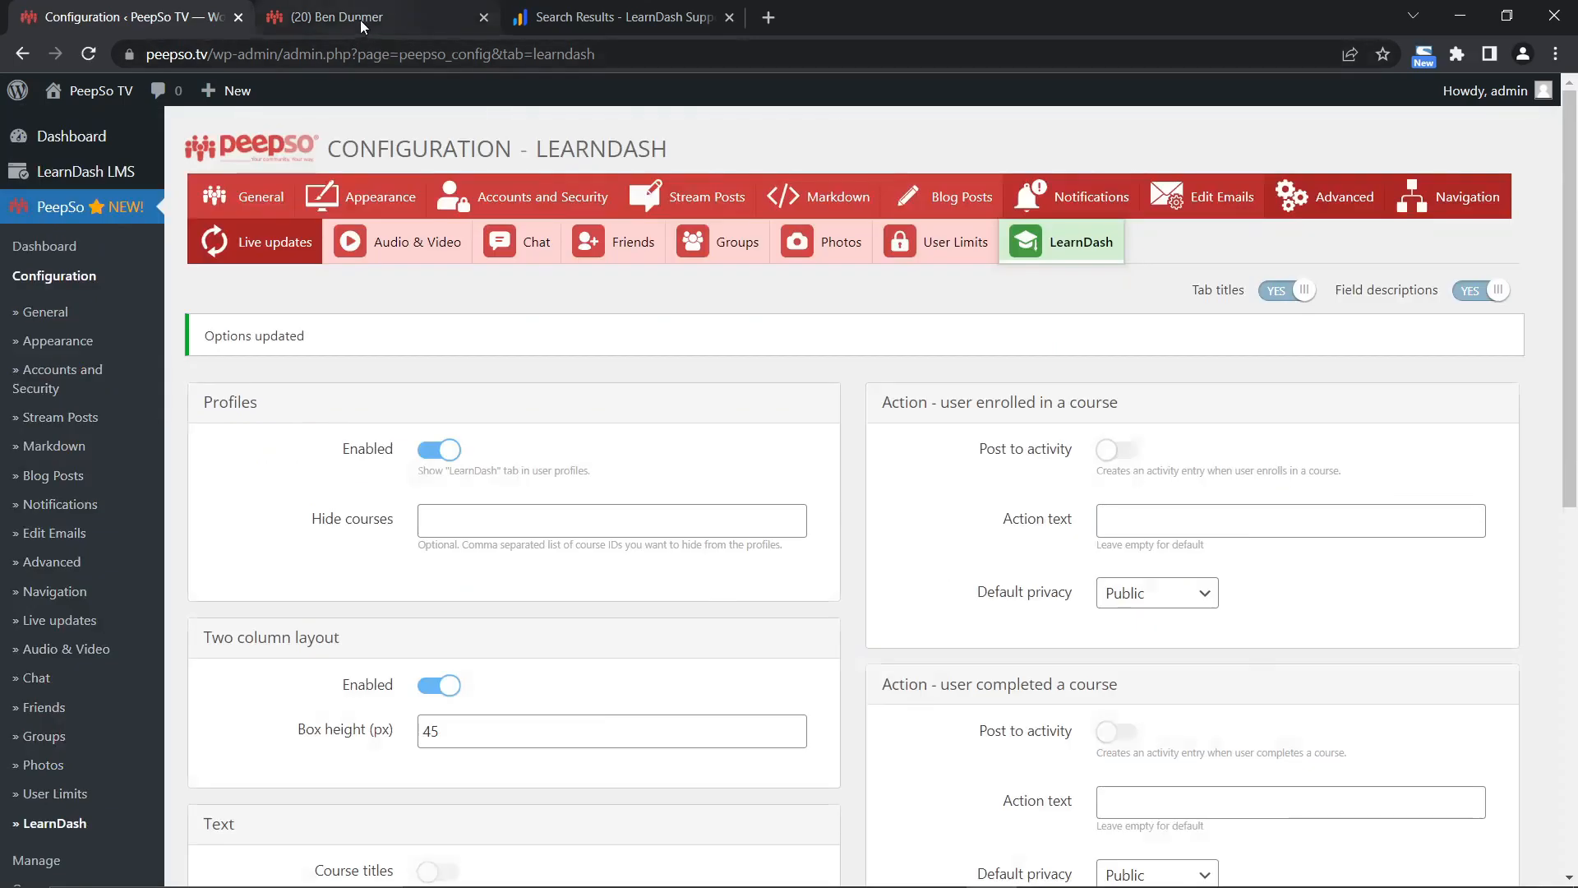
# Reload the user profile's Courses section to check the course box at the 45 px height.
pyautogui.click(360, 20)
pyautogui.click(89, 53)
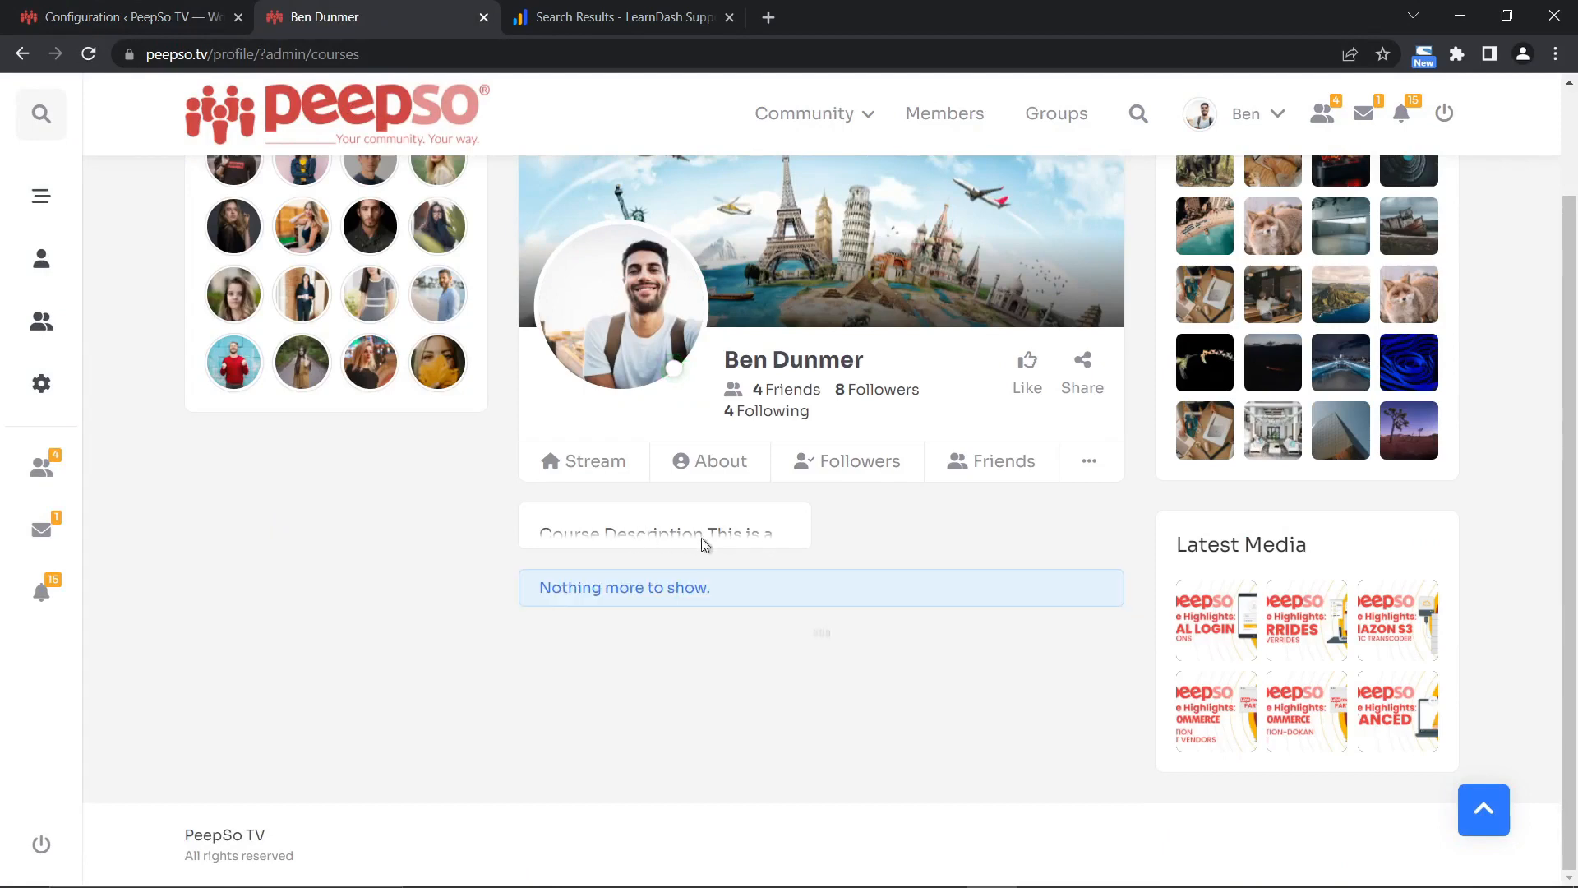
# Set the two column layout's box height back to 350 px in the LearnDash configuration and save the settings.
pyautogui.hotkey('ctrl', 'shift', 'Tab')
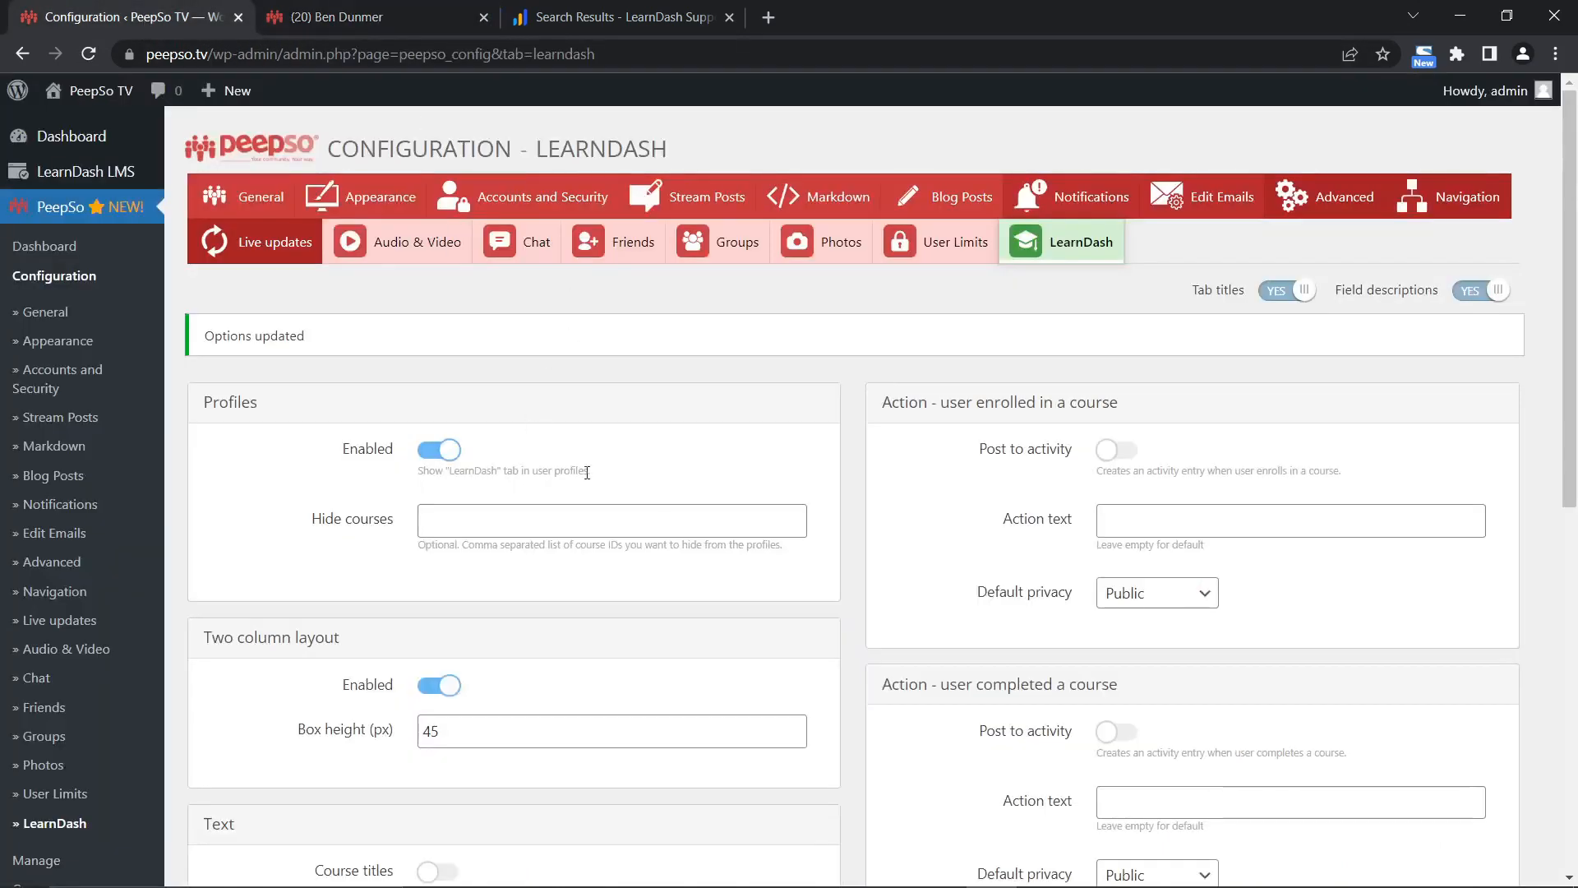
pyautogui.scroll(-3, 603, 496)
pyautogui.doubleClick(424, 527)
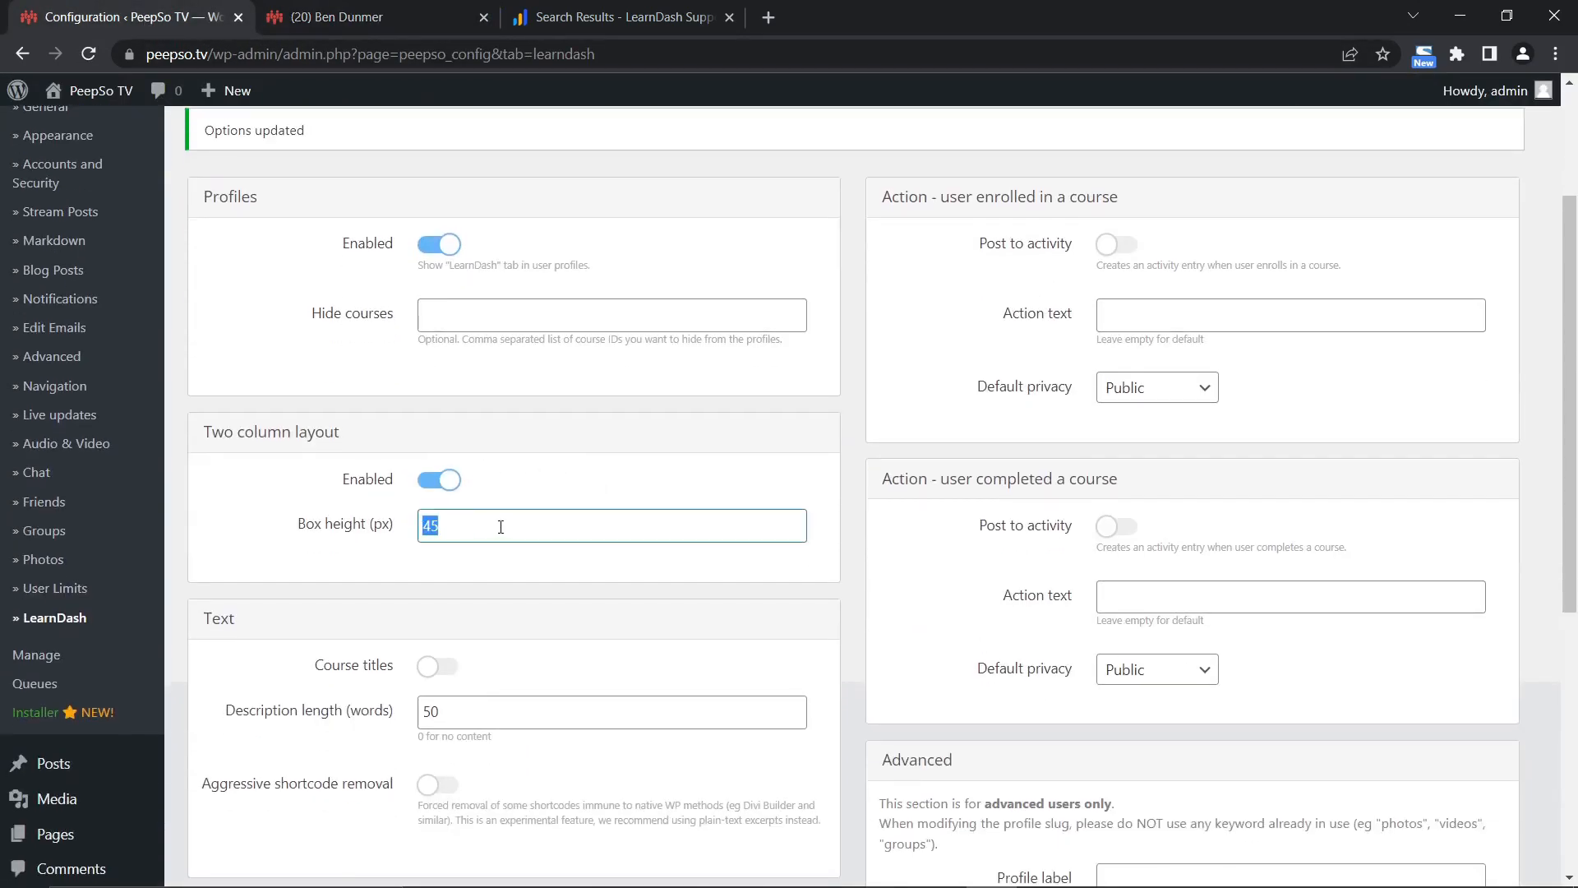
pyautogui.write('350')
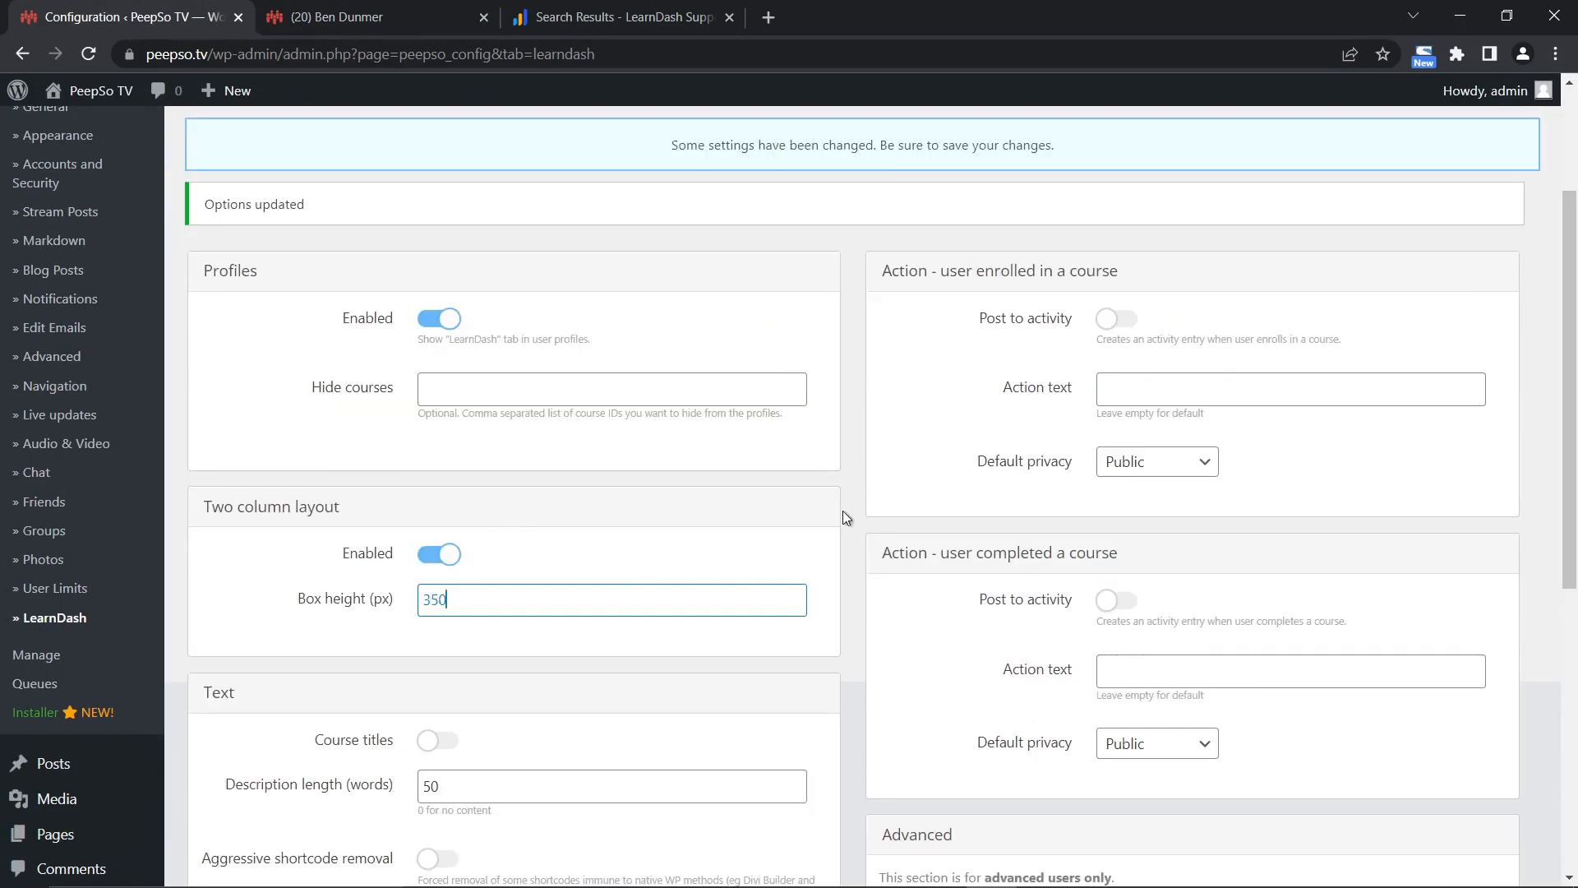
pyautogui.scroll(-7, 841, 510)
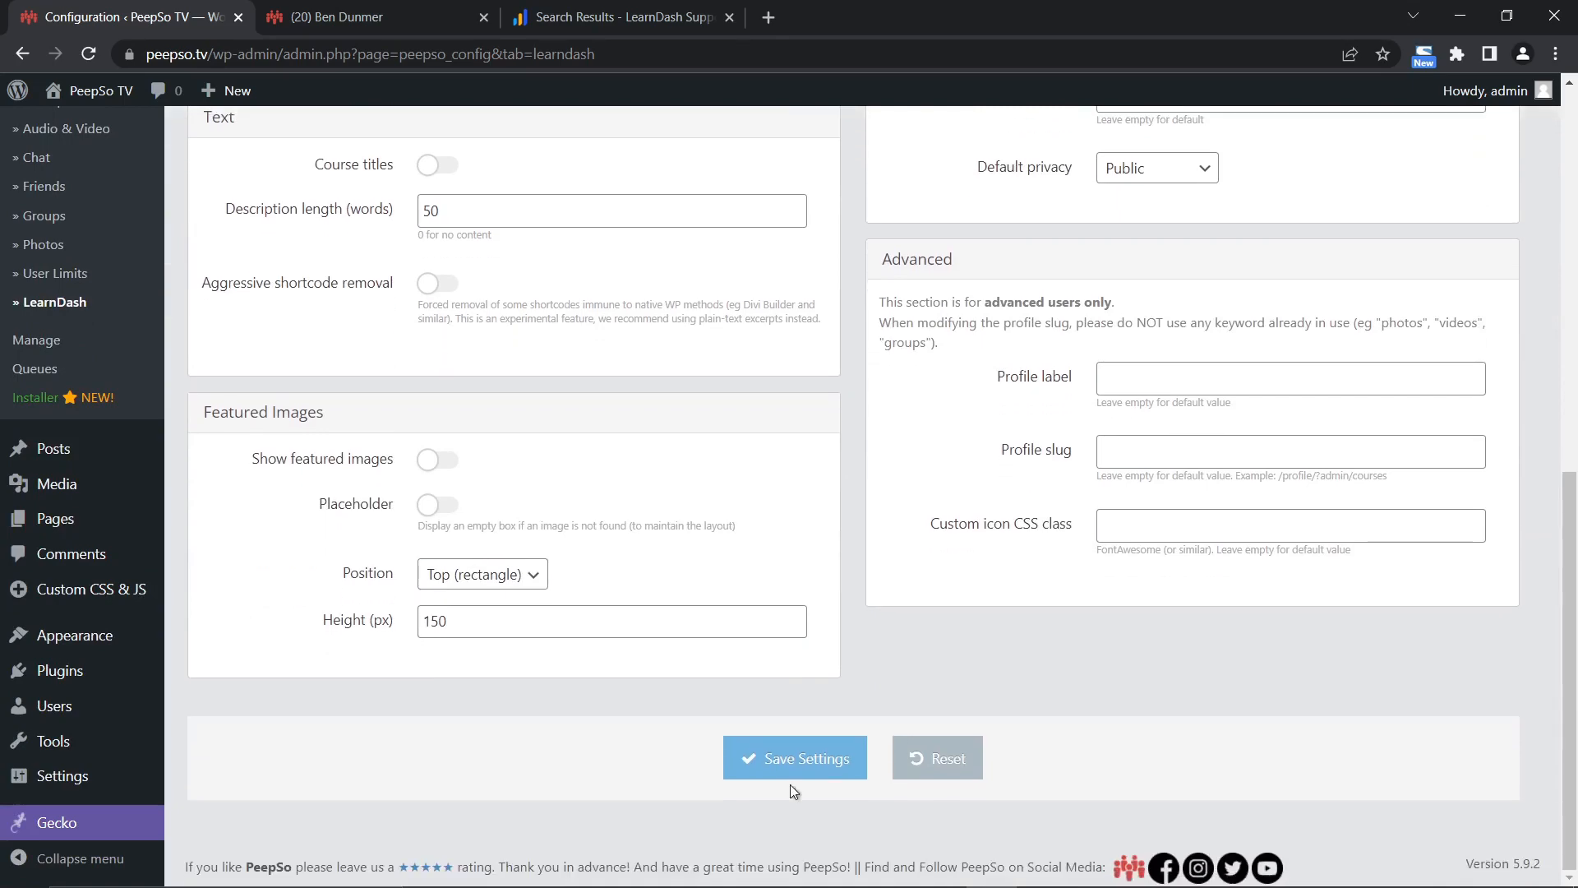
pyautogui.click(789, 766)
# Enable course titles, set the description length to 100 words, and save the LearnDash settings.
pyautogui.scroll(-4, 801, 497)
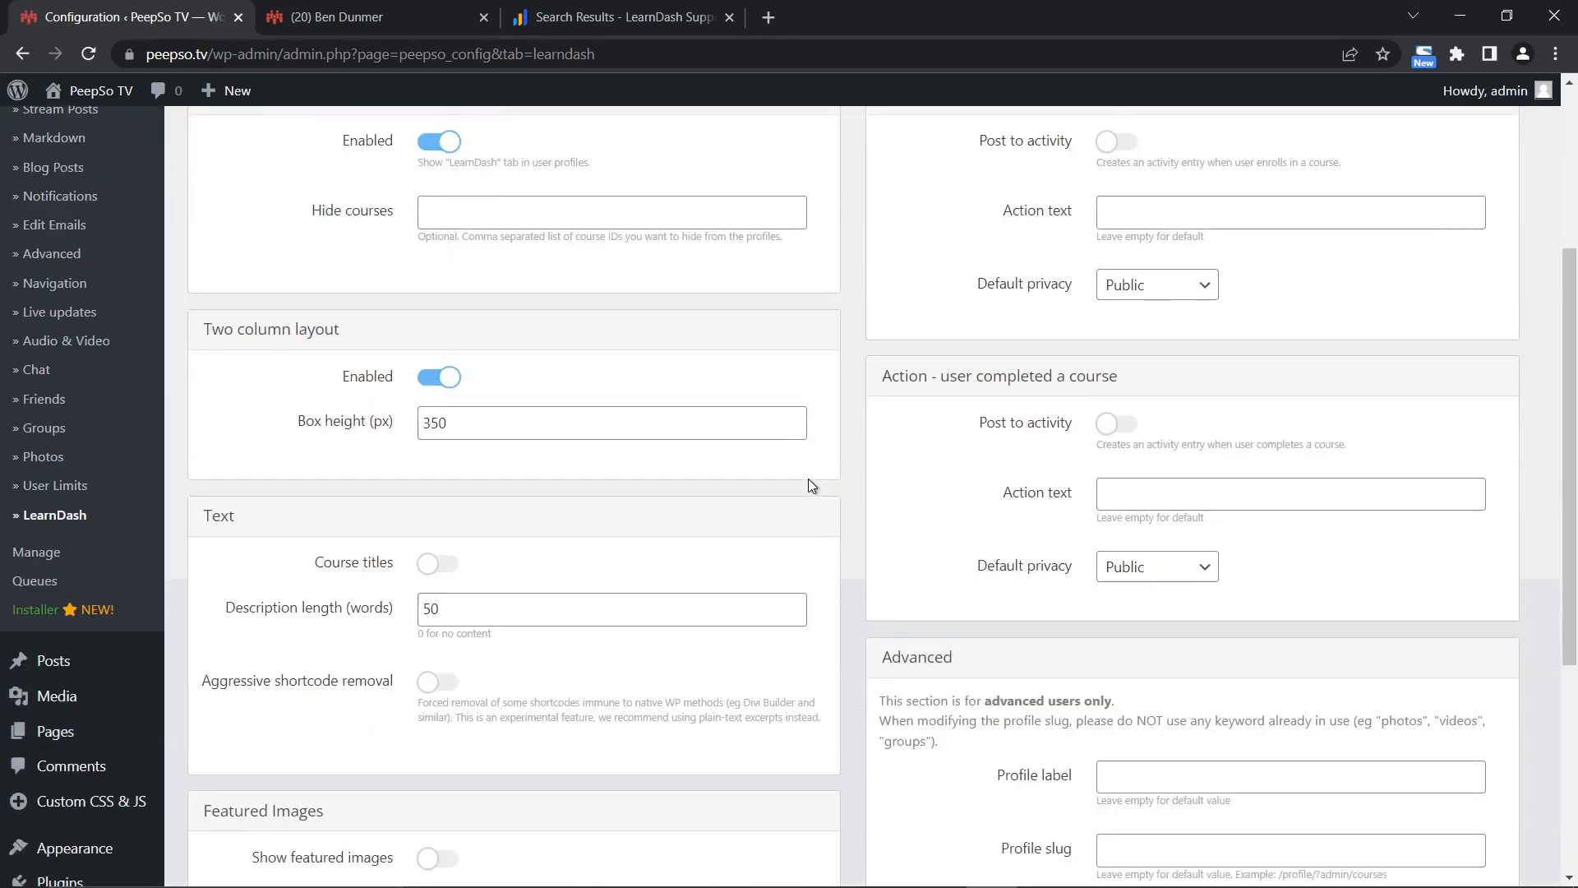
pyautogui.scroll(-1, 812, 485)
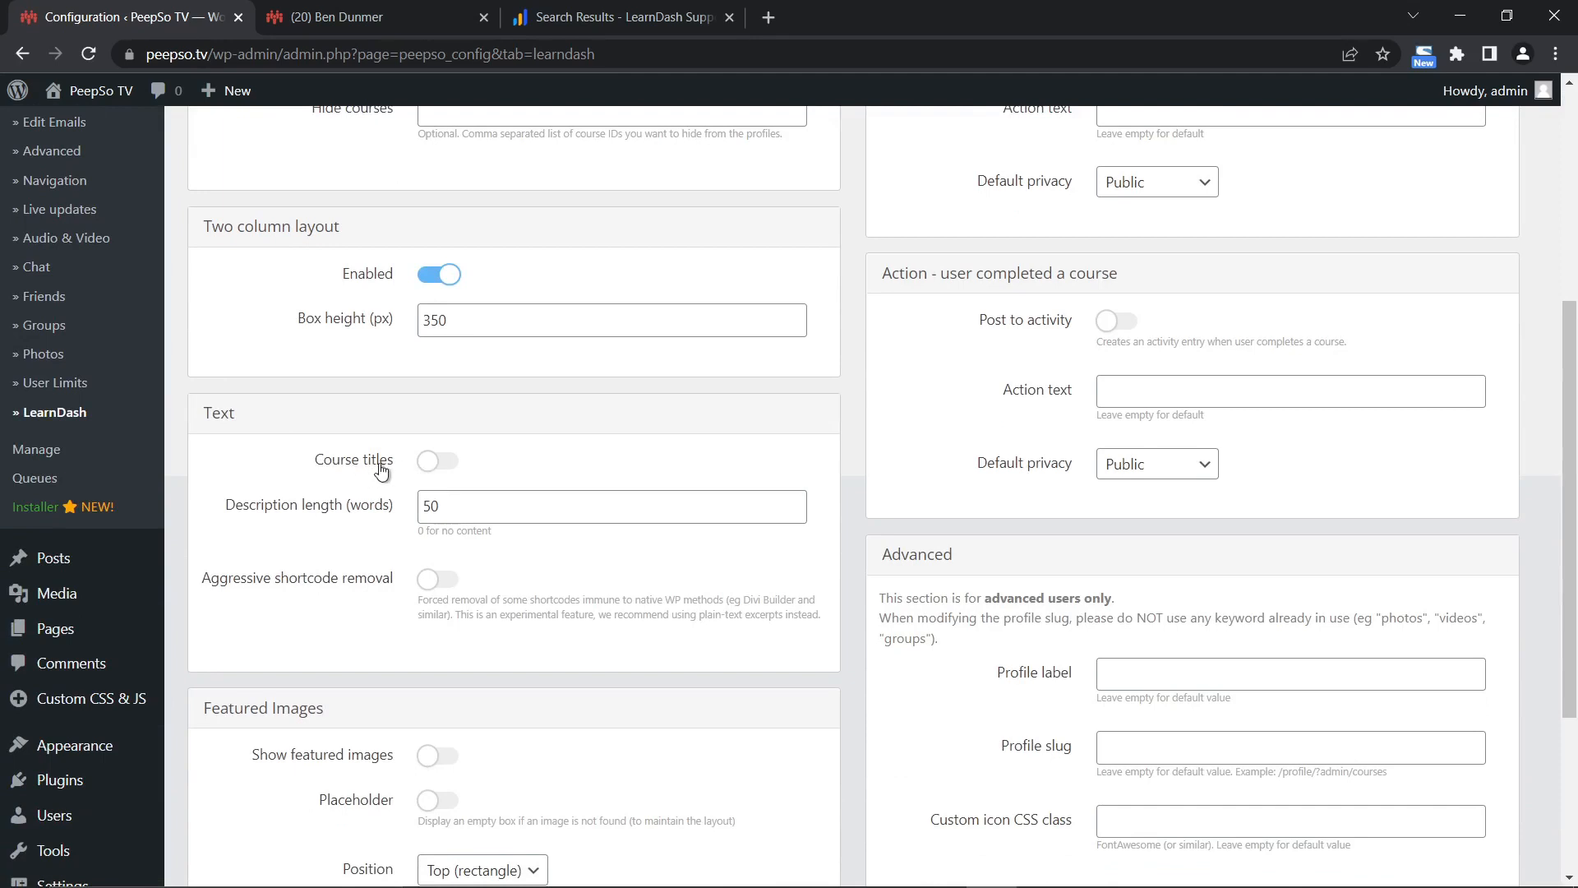
pyautogui.click(437, 462)
pyautogui.scroll(1, 485, 467)
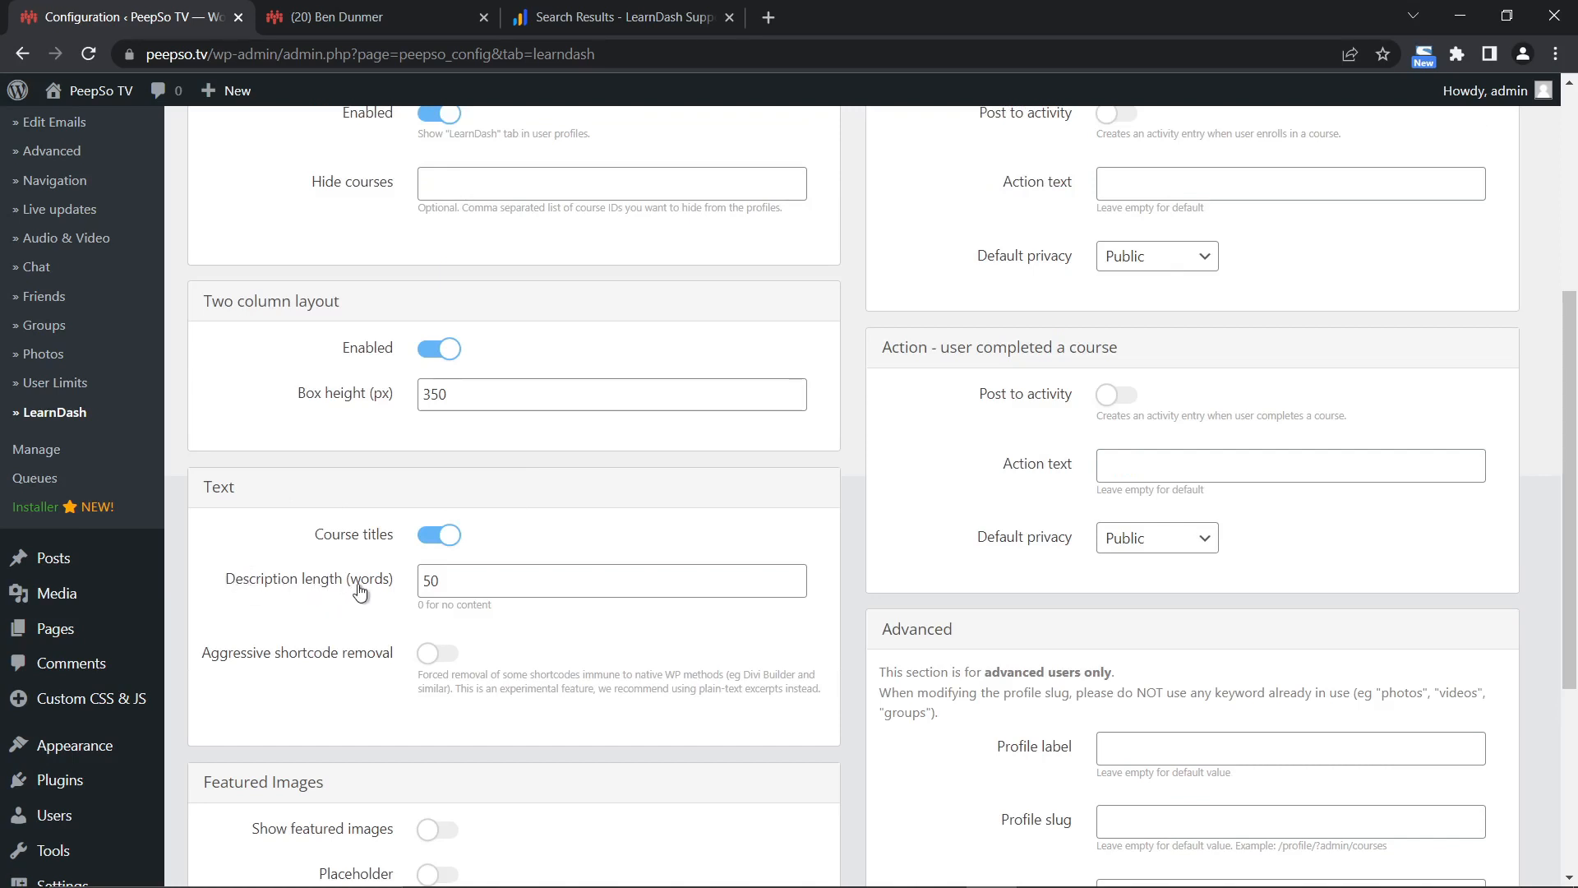
pyautogui.click(443, 579)
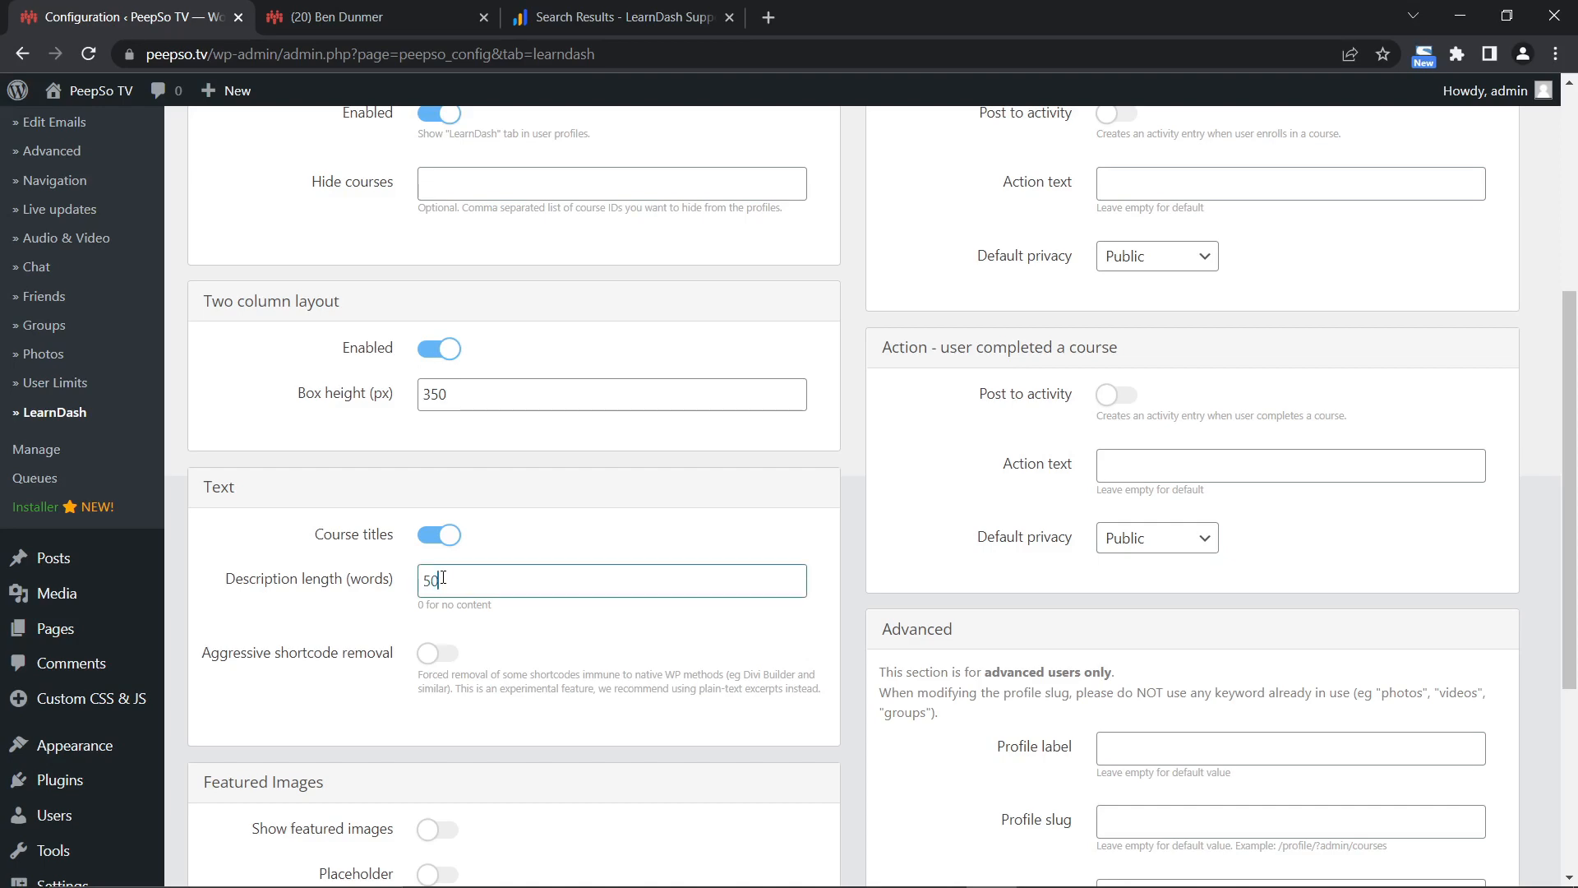
pyautogui.press('BackSpace')
pyautogui.press('BackSpace')
pyautogui.write('100')
pyautogui.scroll(-5, 861, 520)
pyautogui.click(762, 754)
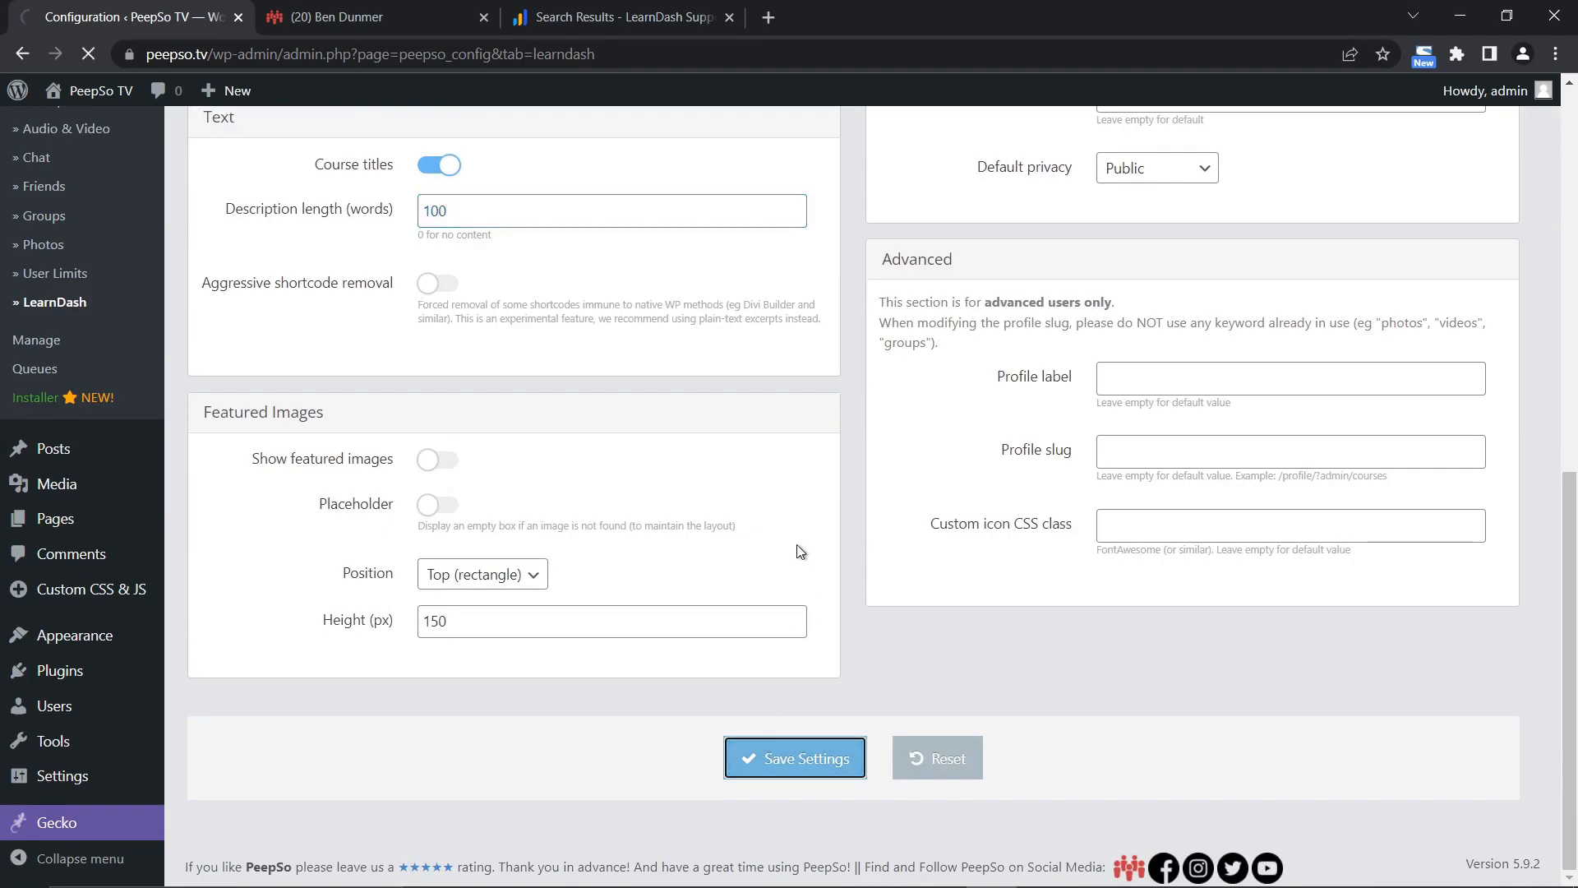
# Reload the user profile's Courses section and examine the course's title and description.
pyautogui.click(337, 17)
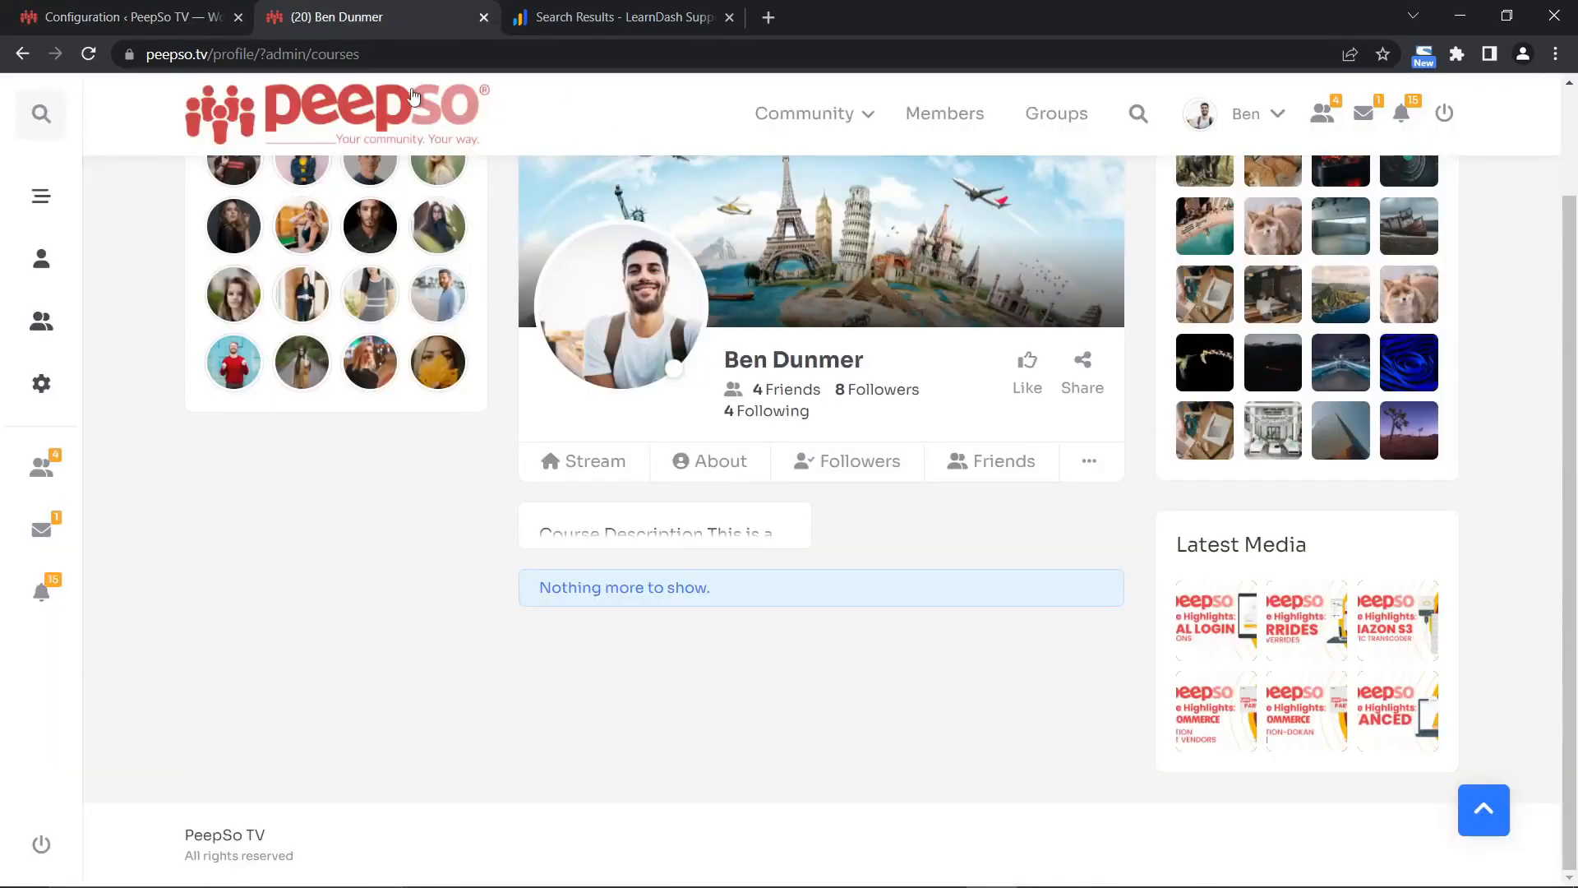
pyautogui.click(88, 55)
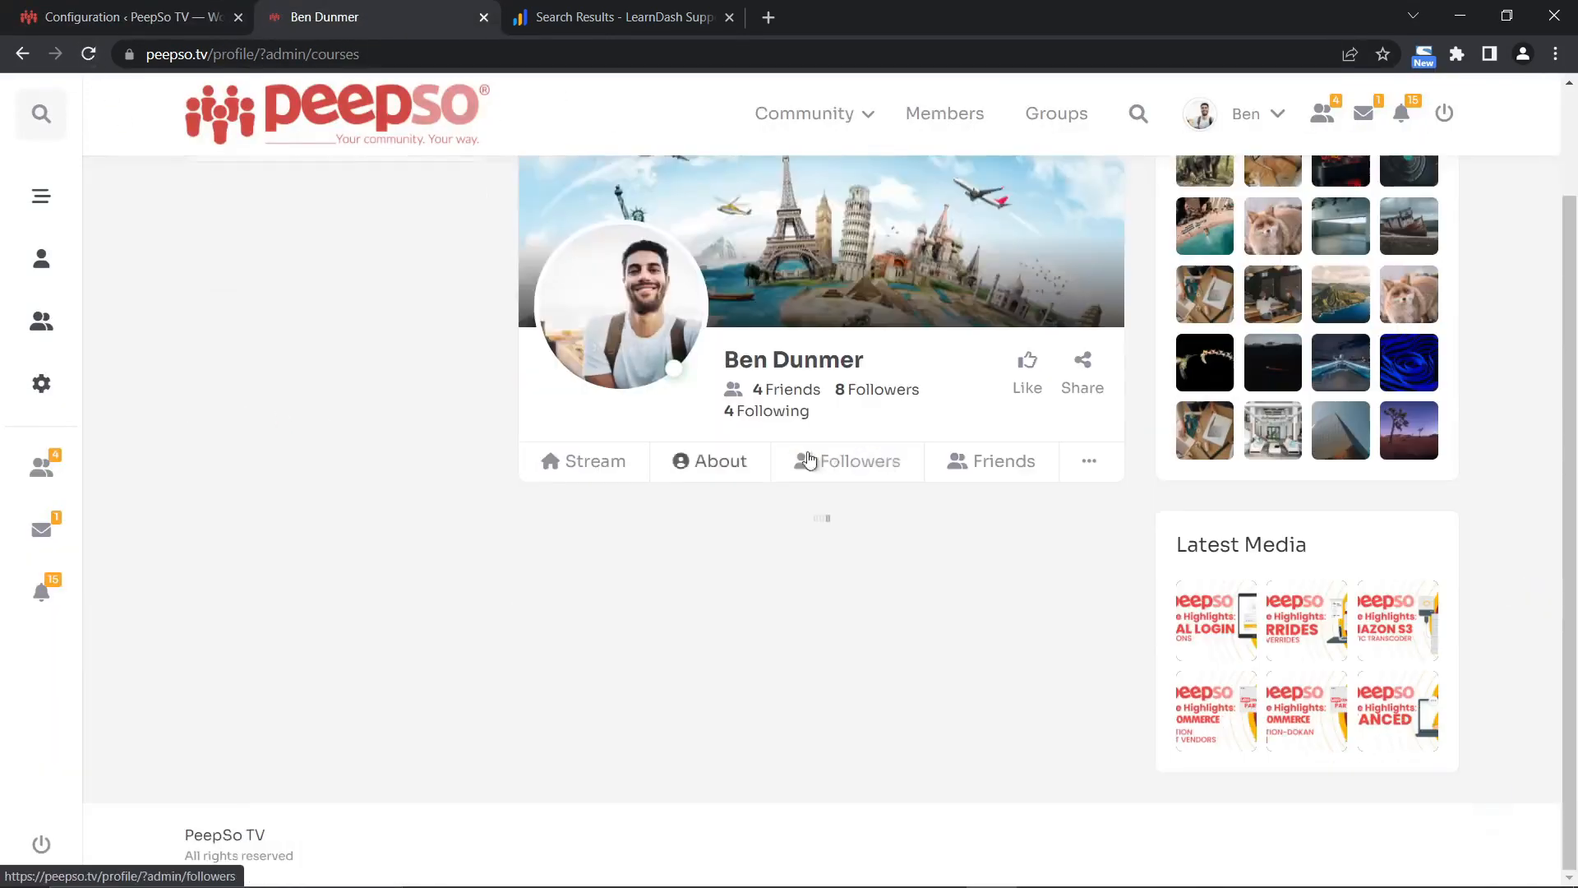
pyautogui.scroll(-3, 927, 511)
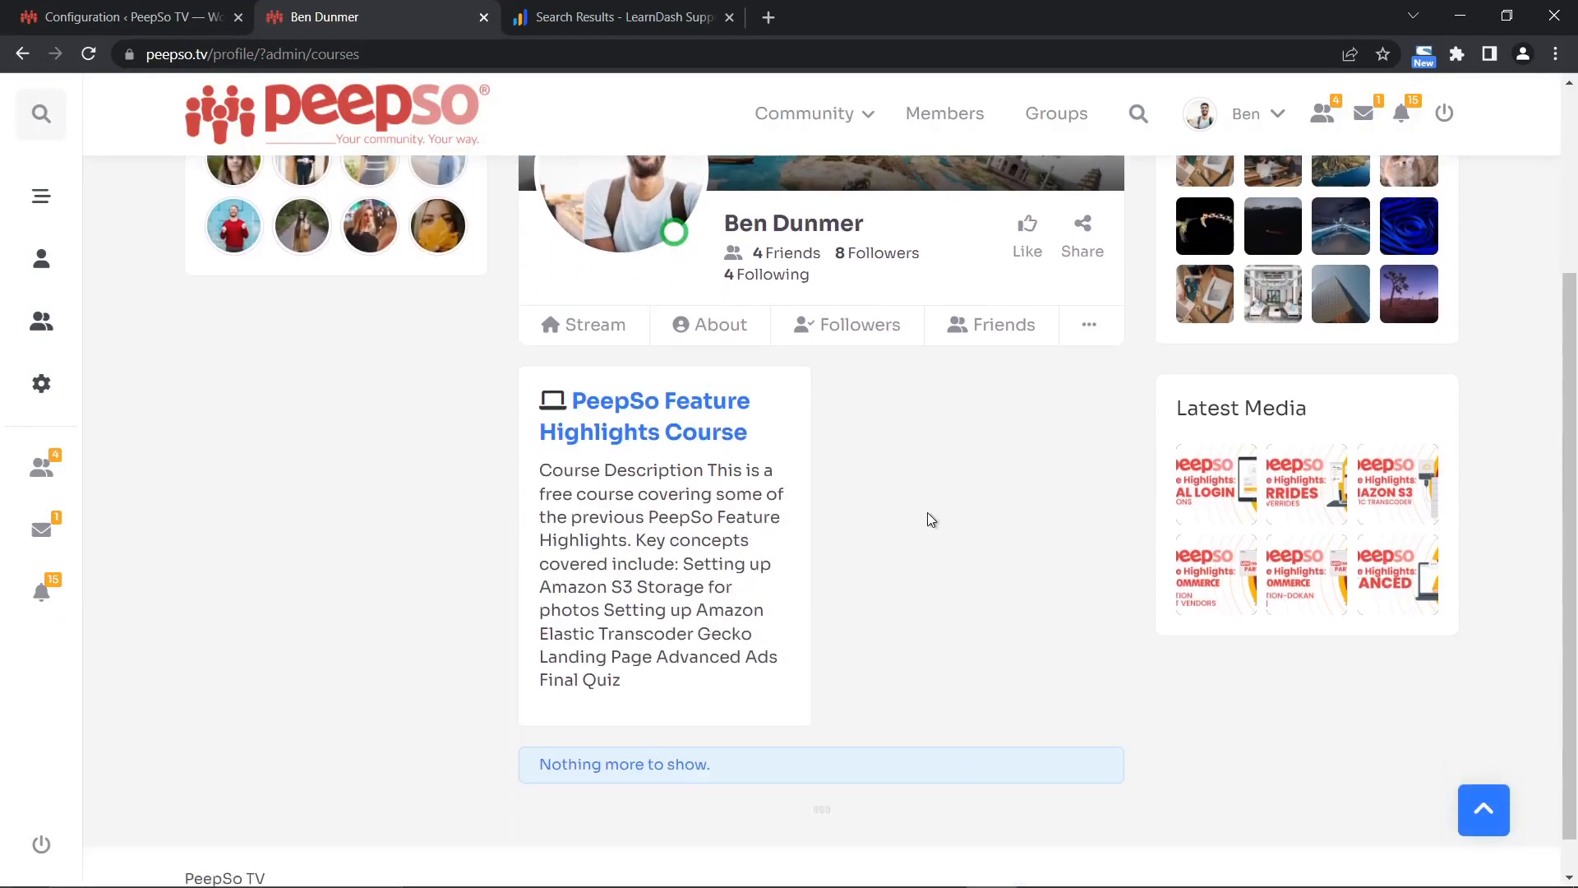
pyautogui.moveTo(755, 401); pyautogui.dragTo(575, 378)
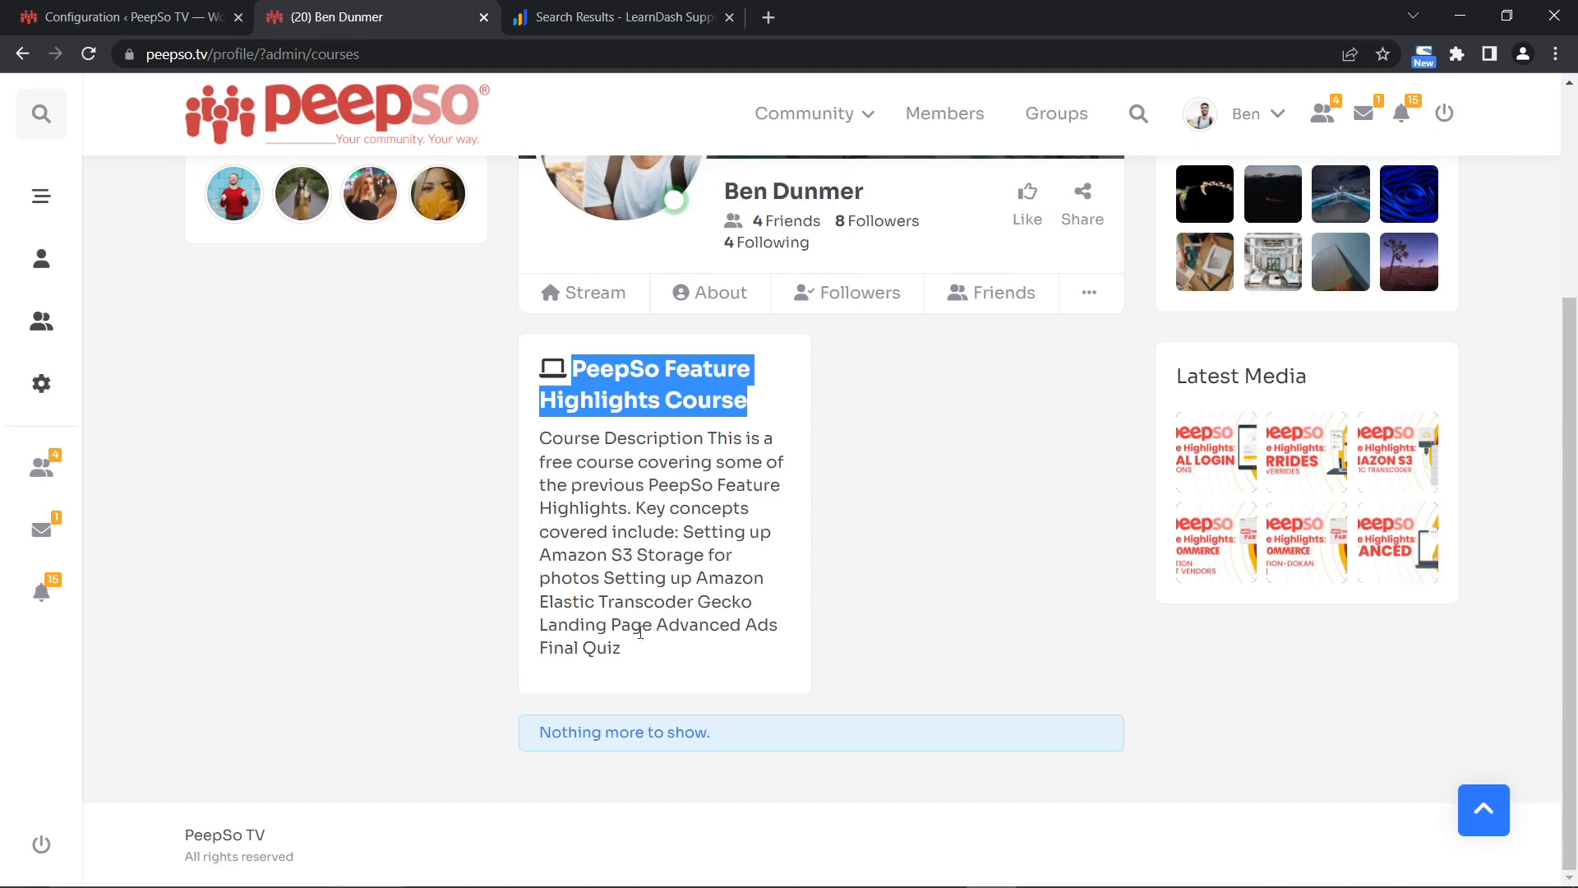
pyautogui.moveTo(639, 653); pyautogui.dragTo(533, 450)
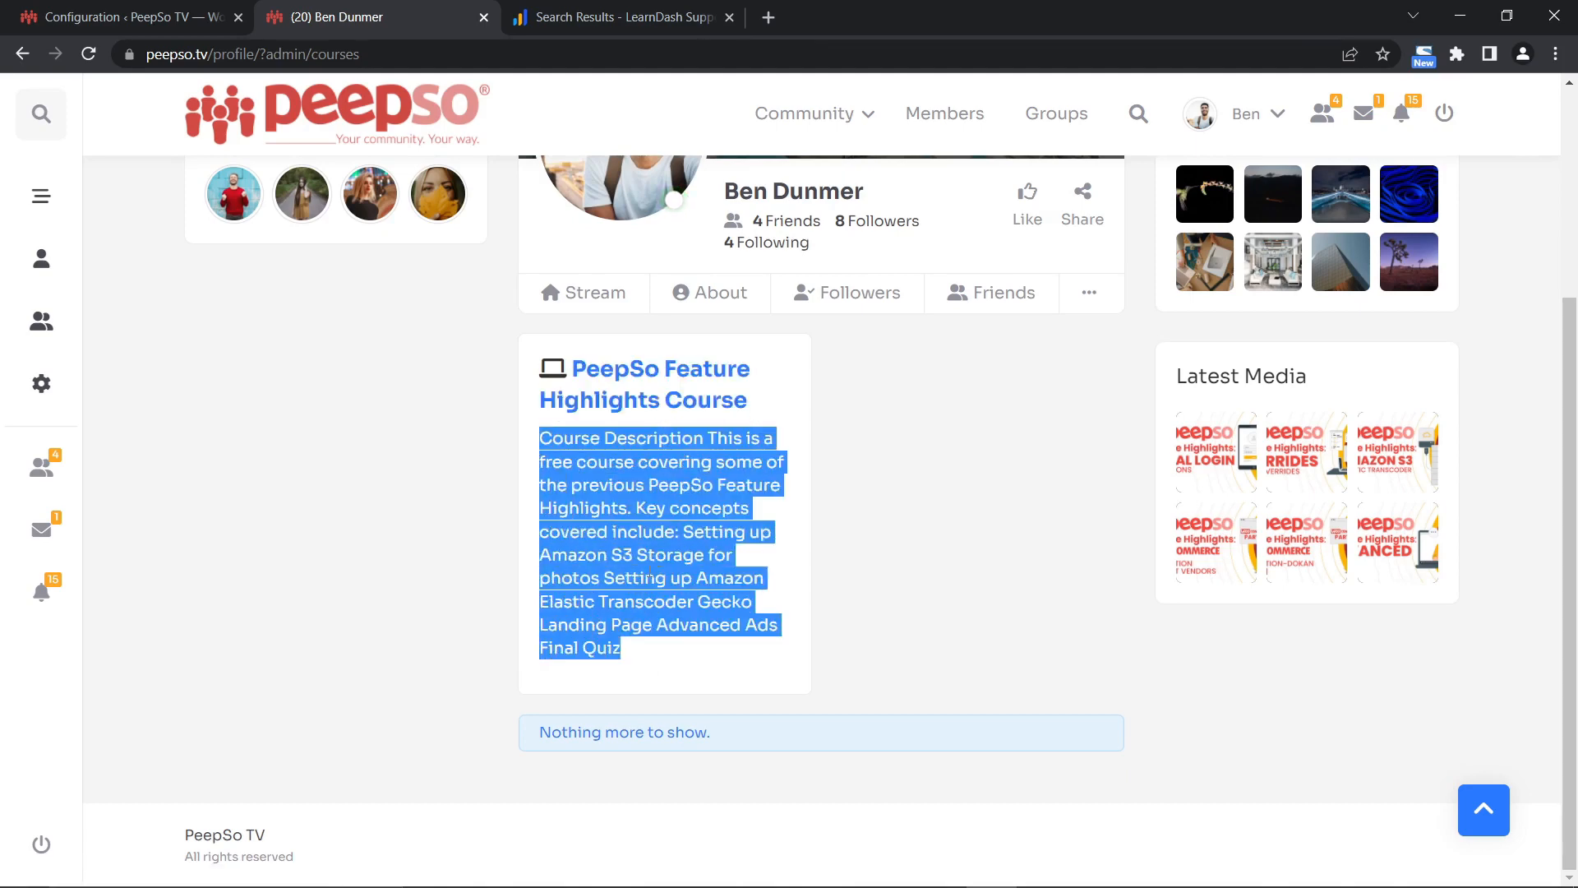
# Enable Aggressive shortcode removal in the LearnDash text settings and save the configuration.
pyautogui.click(156, 16)
pyautogui.scroll(-8, 628, 478)
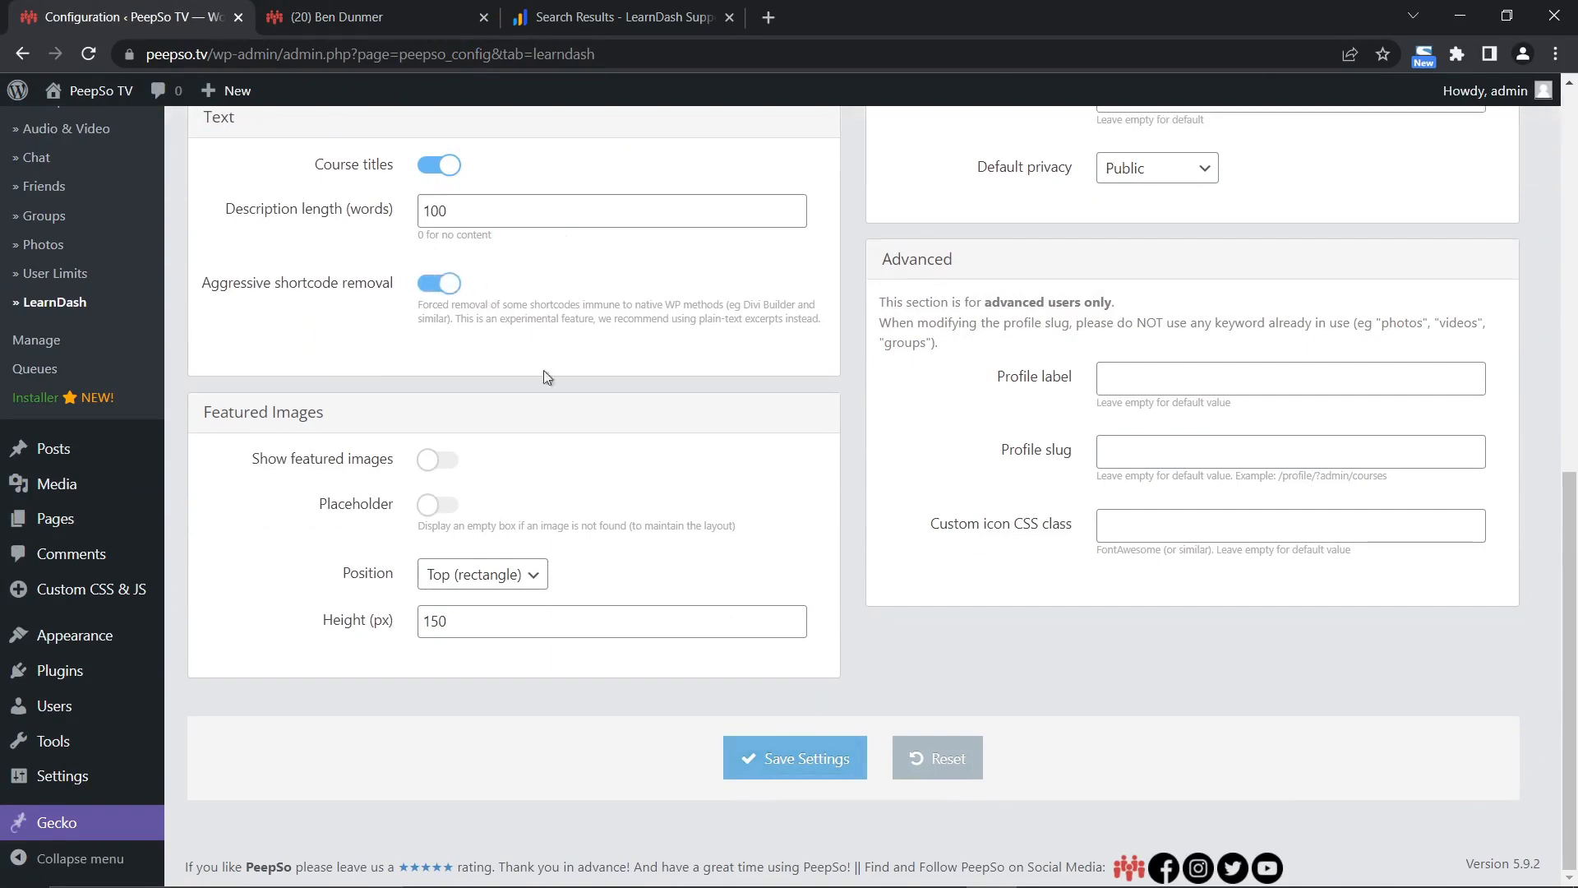
pyautogui.click(797, 758)
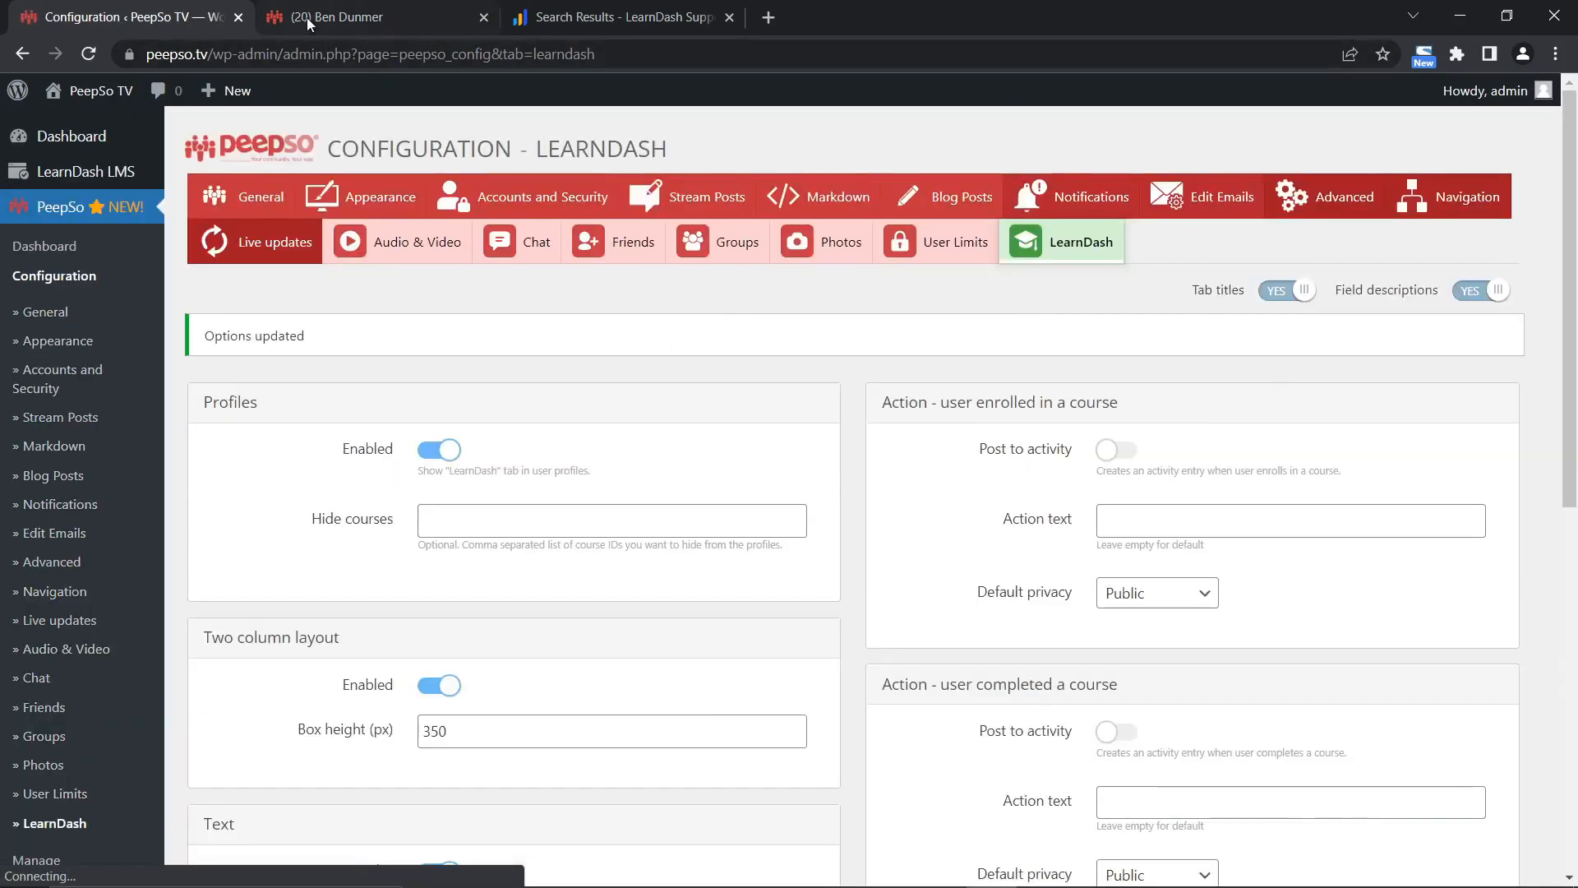
# Return to the user profile's Courses section, deselect the course description and review its text.
pyautogui.click(307, 17)
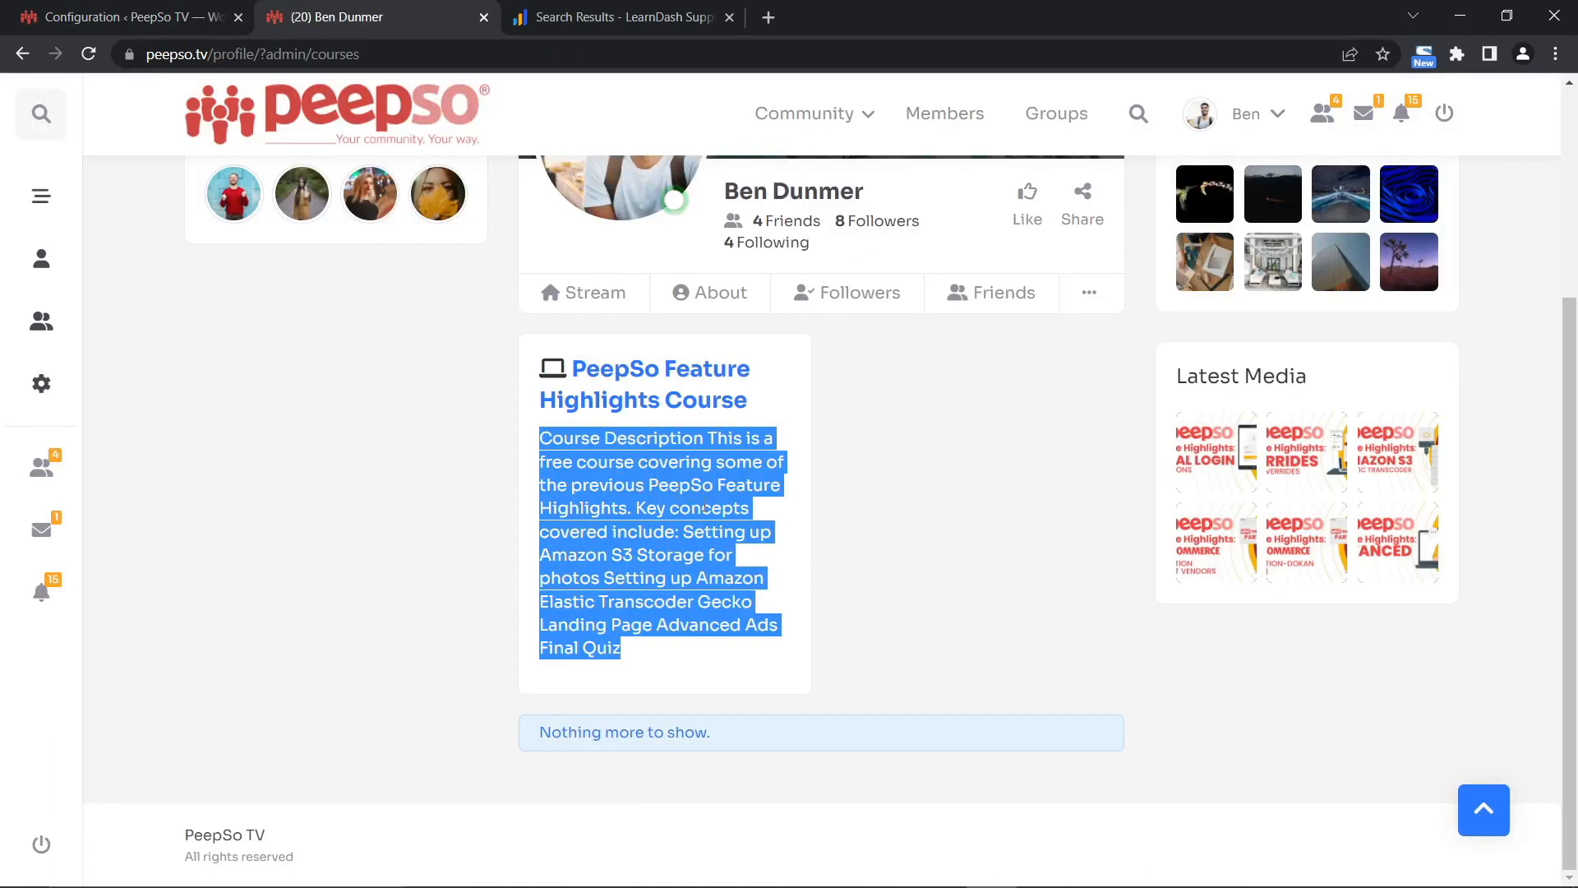
pyautogui.click(888, 597)
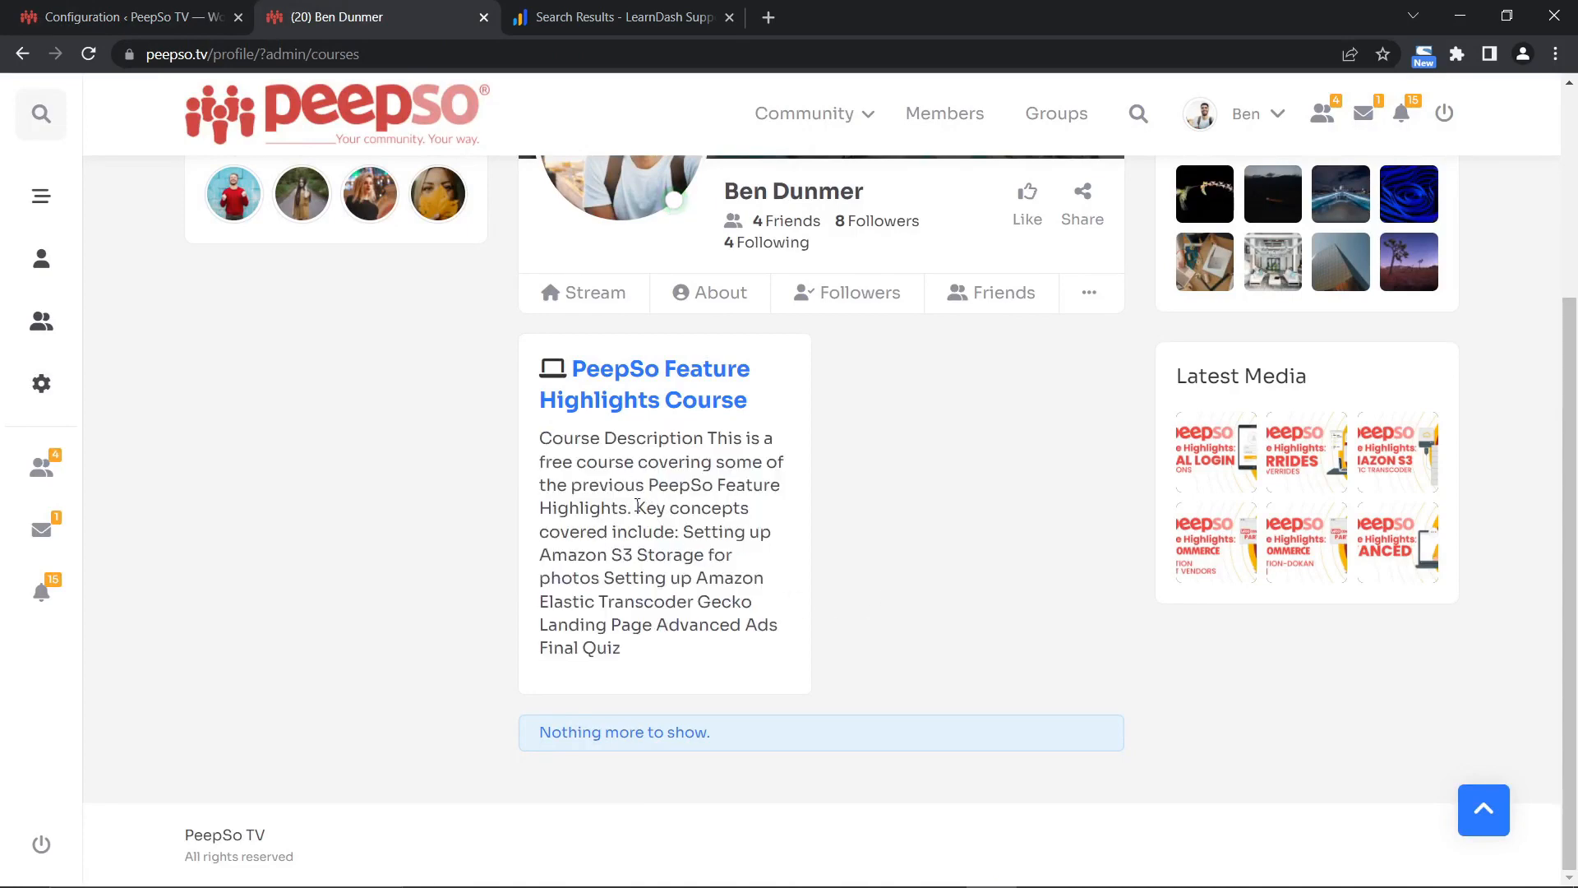
# Enable featured images for LearnDash courses with the position kept at Top (rectangle), and save the settings.
pyautogui.click(131, 17)
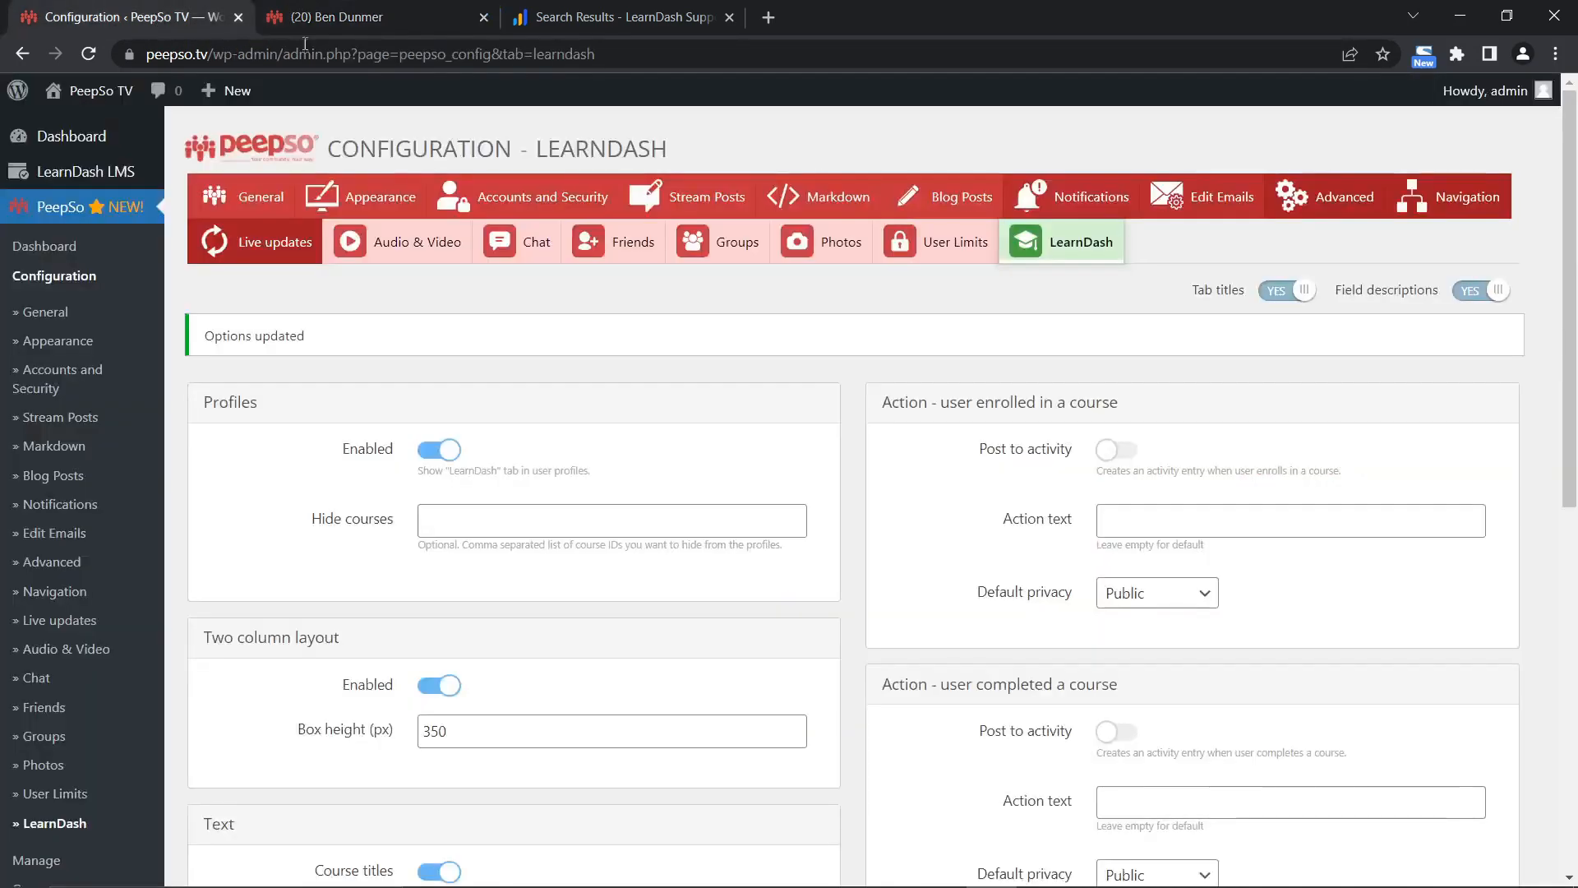
pyautogui.scroll(-5, 658, 449)
pyautogui.scroll(-4, 656, 443)
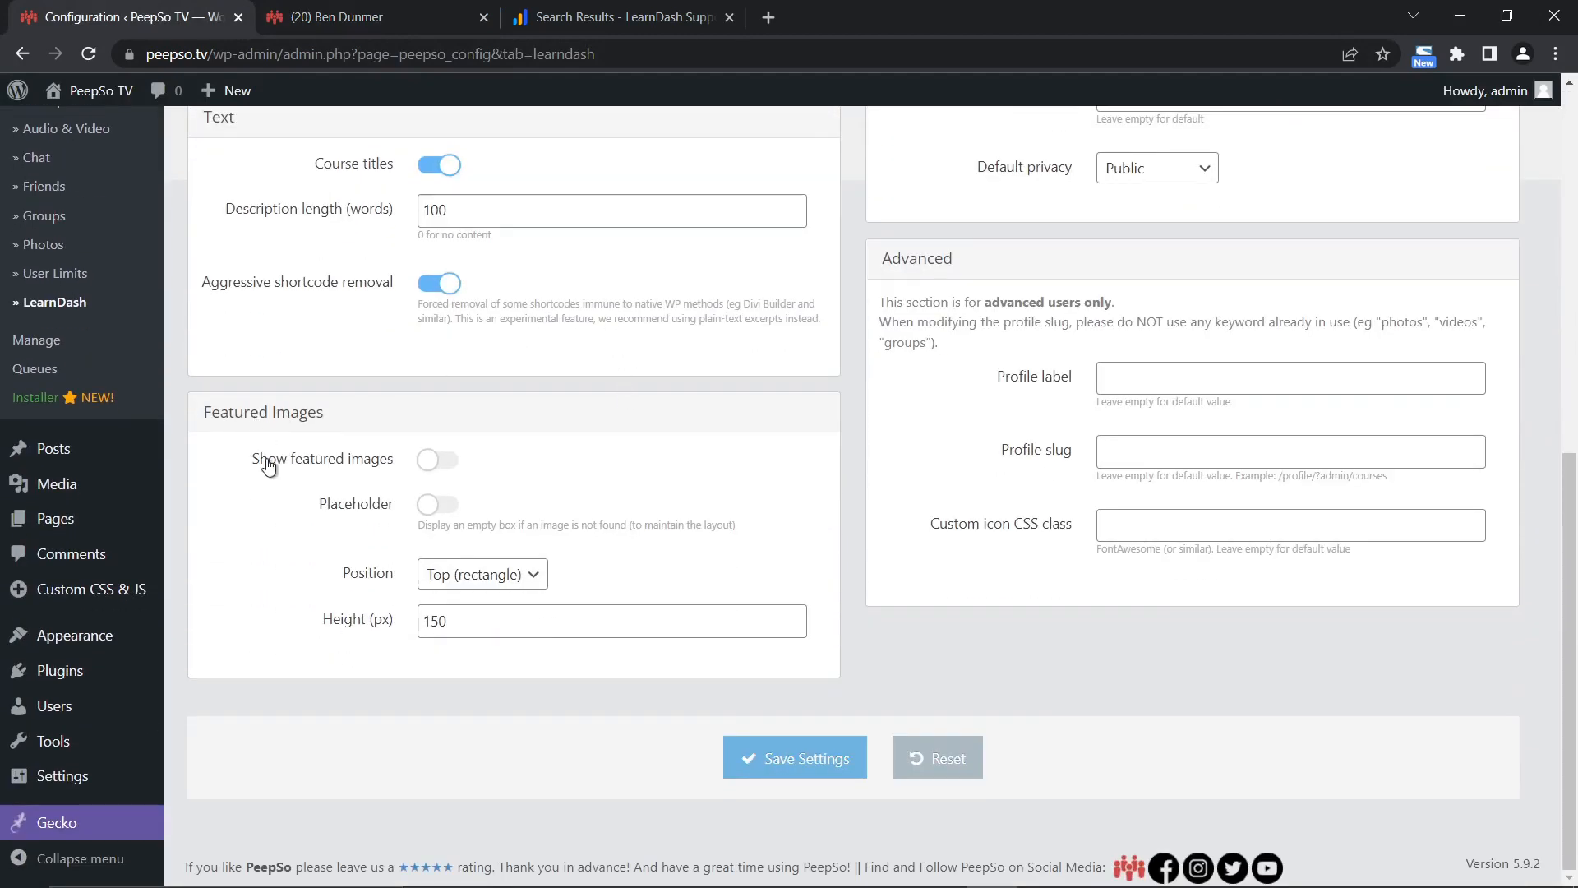
pyautogui.click(439, 460)
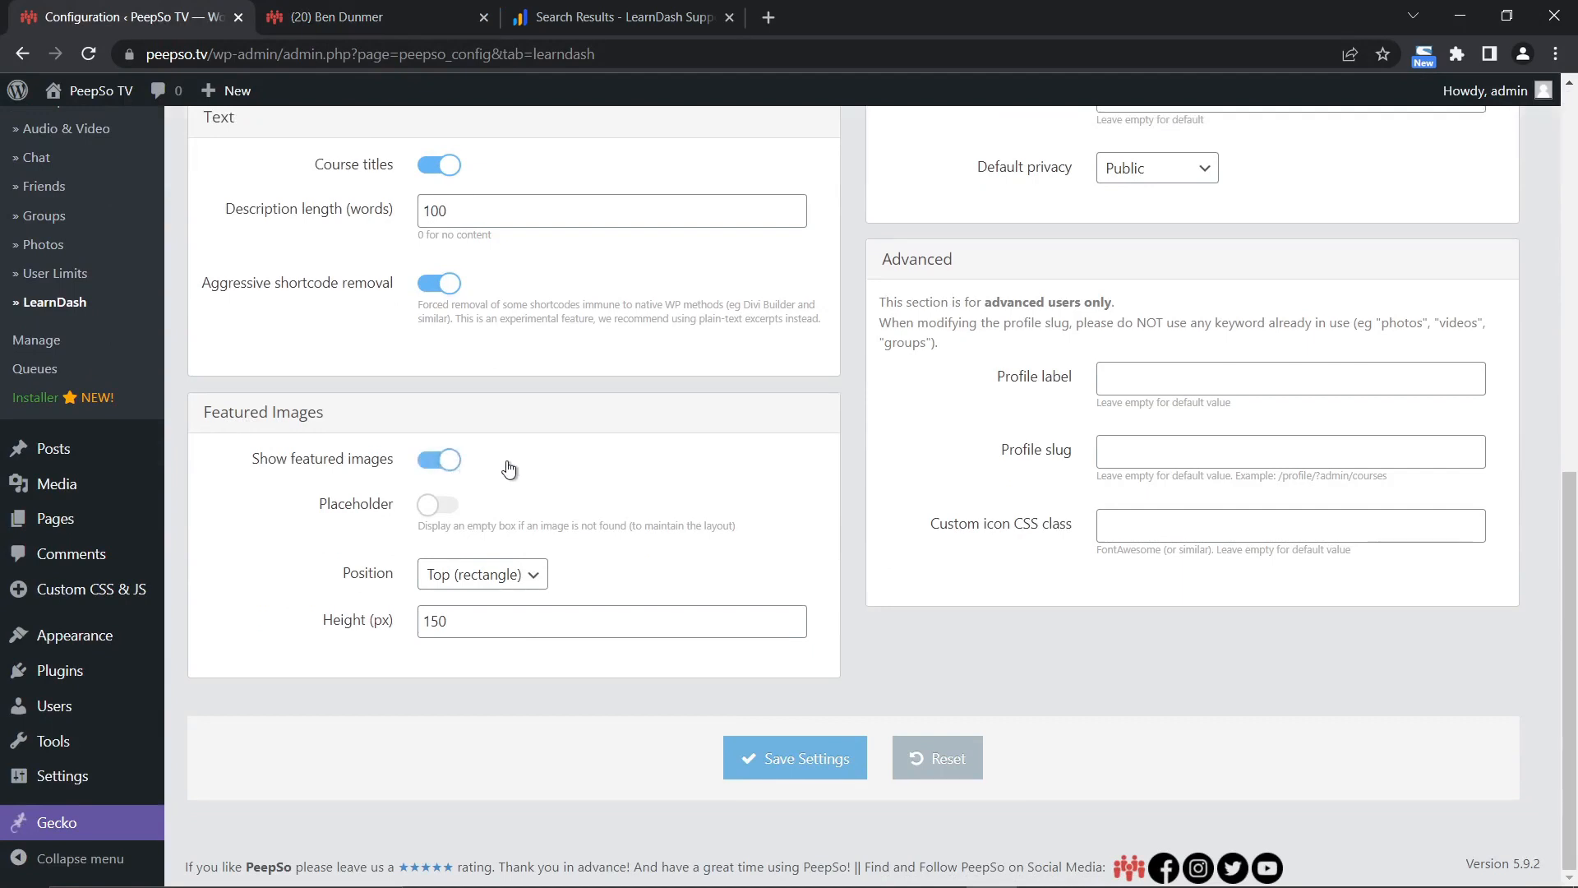
pyautogui.click(792, 764)
pyautogui.click(535, 580)
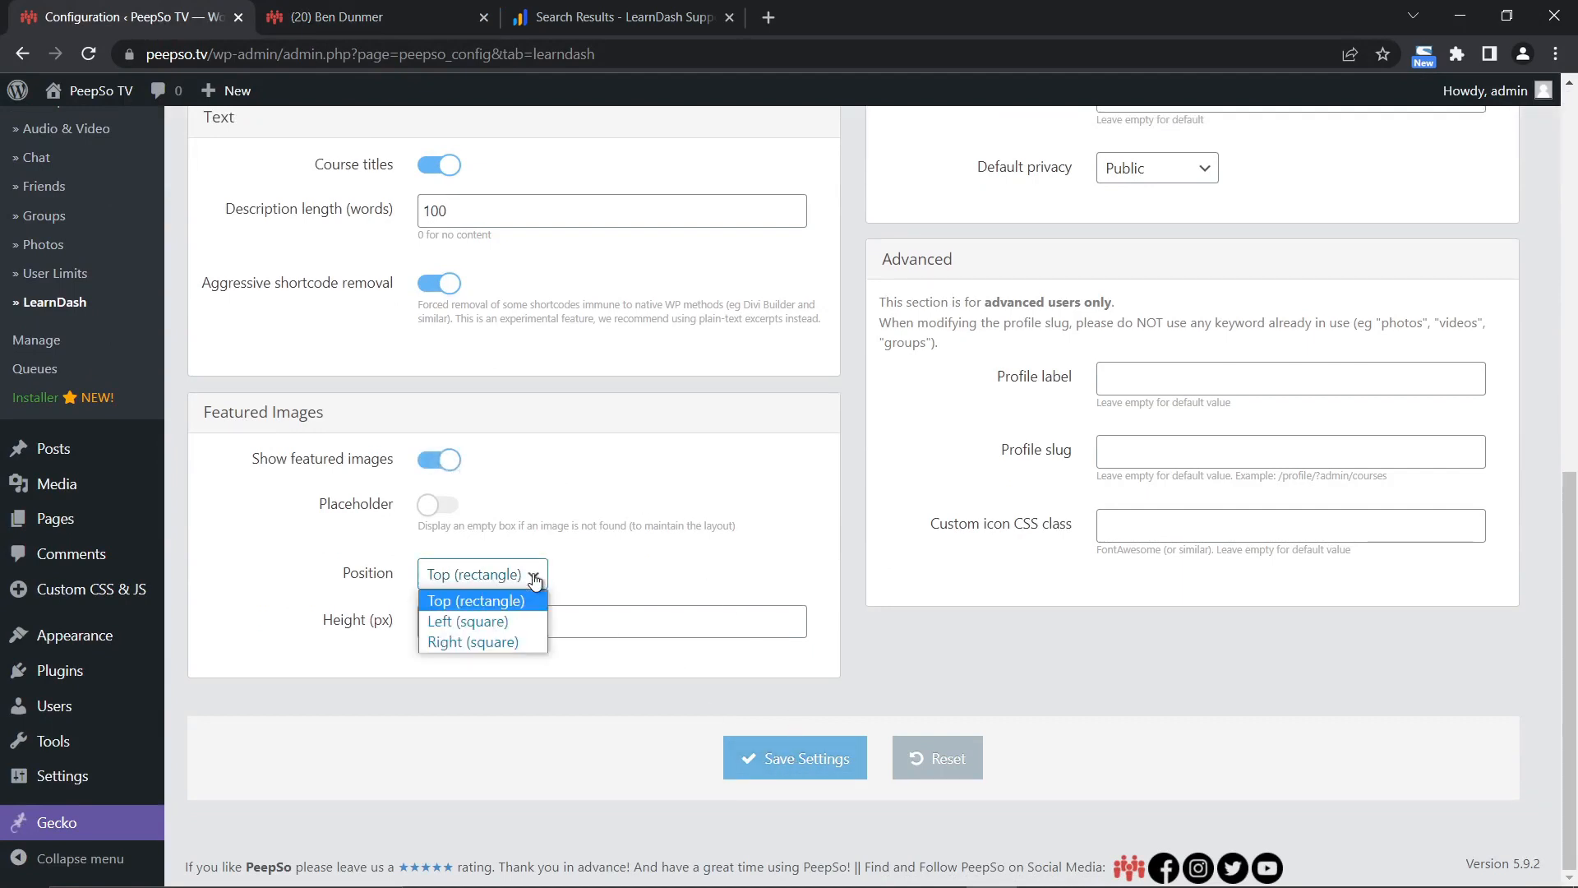
pyautogui.click(450, 606)
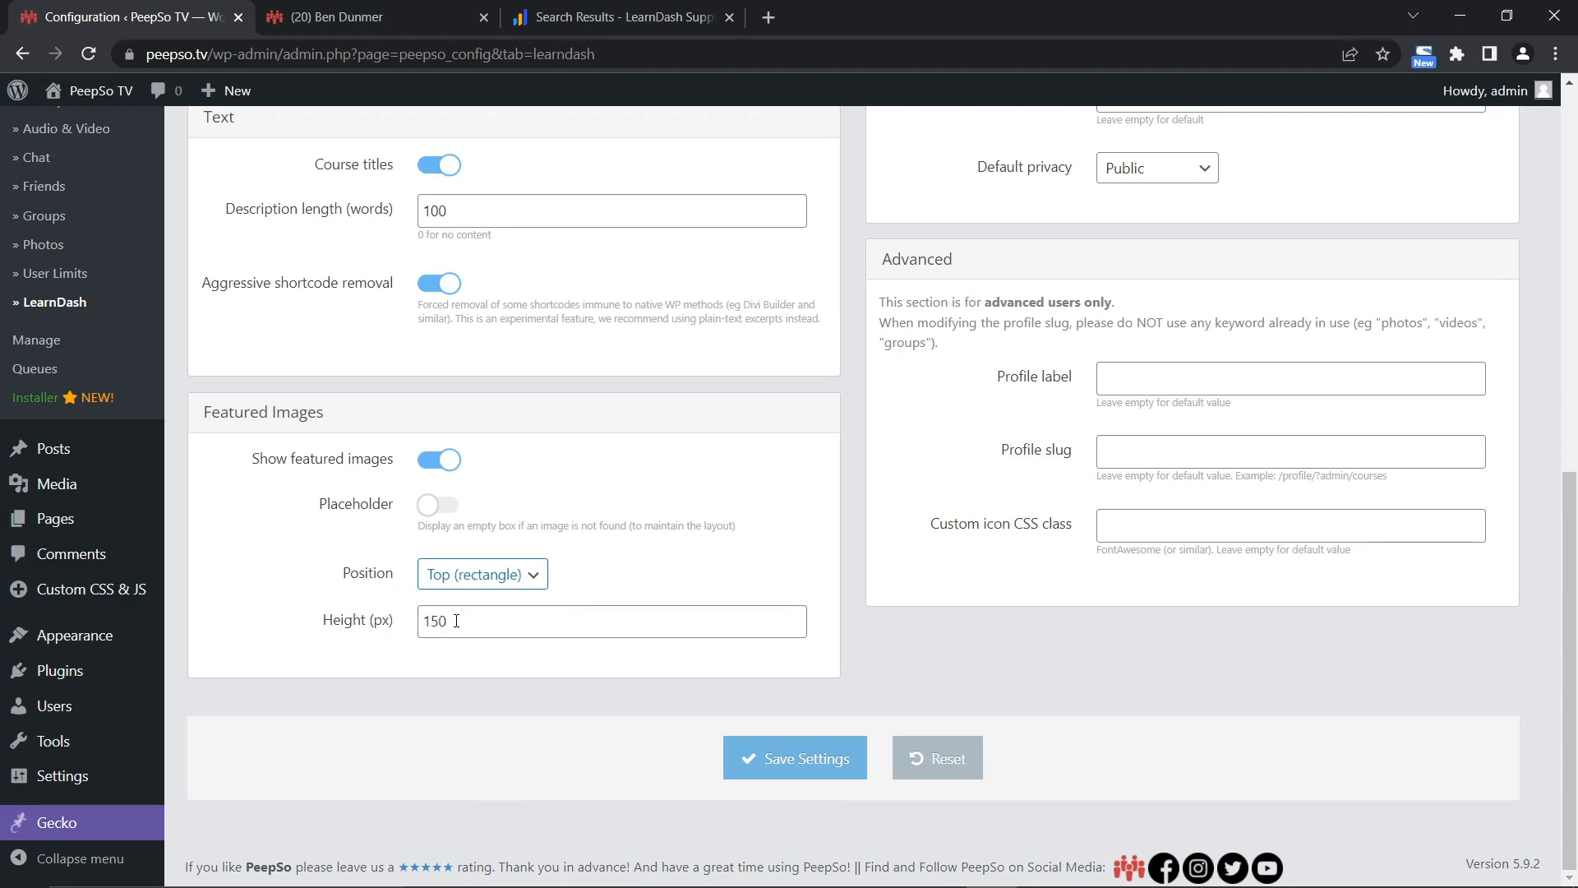
pyautogui.click(835, 750)
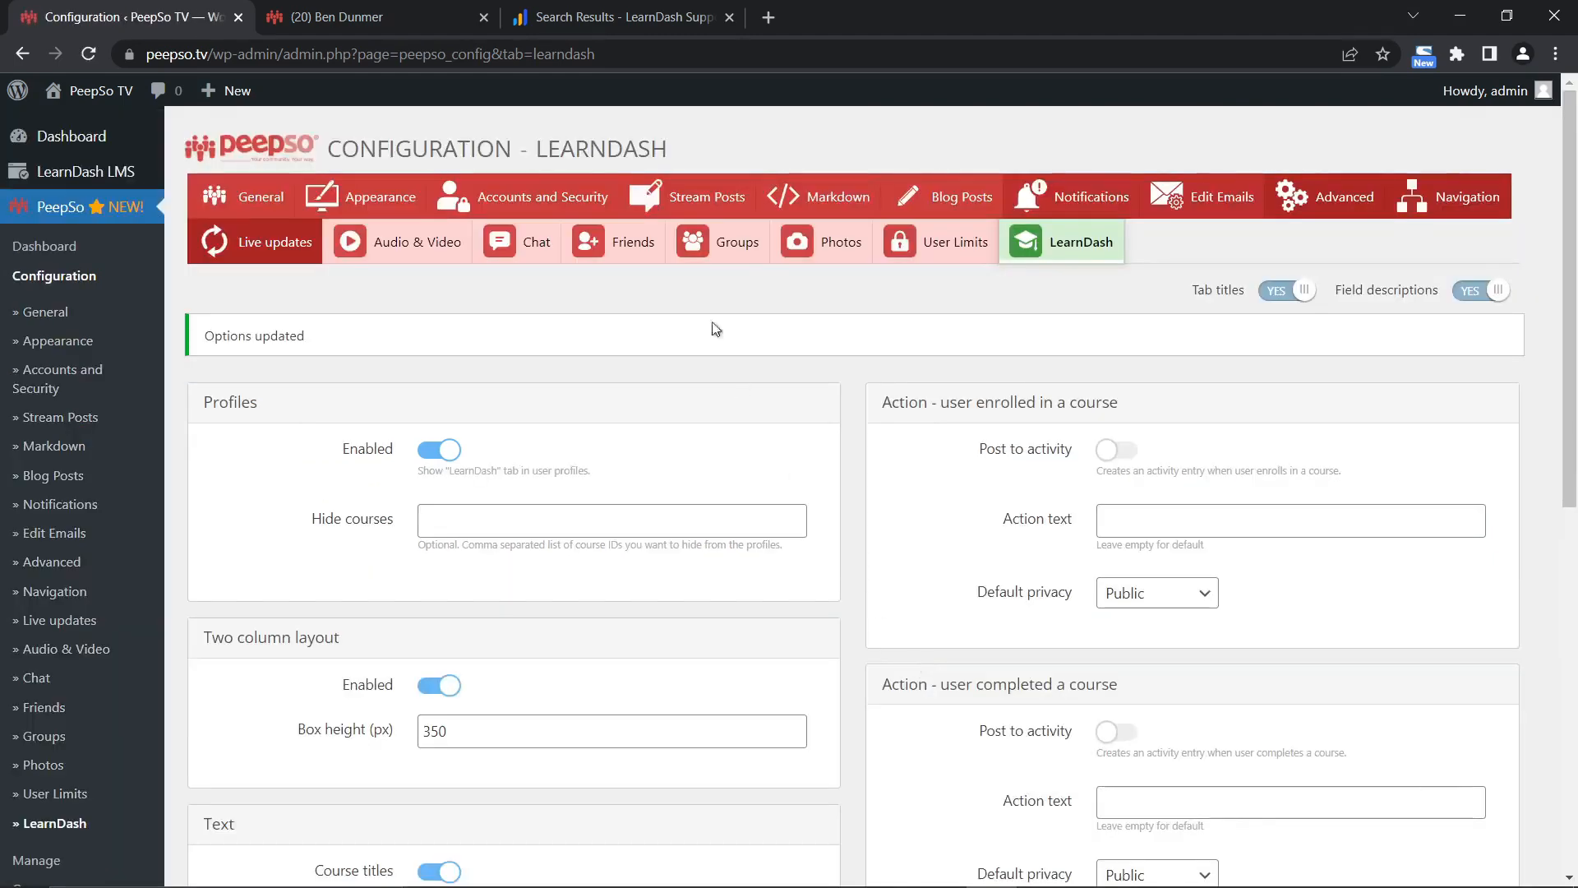
# Reload the user profile's Courses section and examine how the course's featured image is displayed.
pyautogui.click(331, 16)
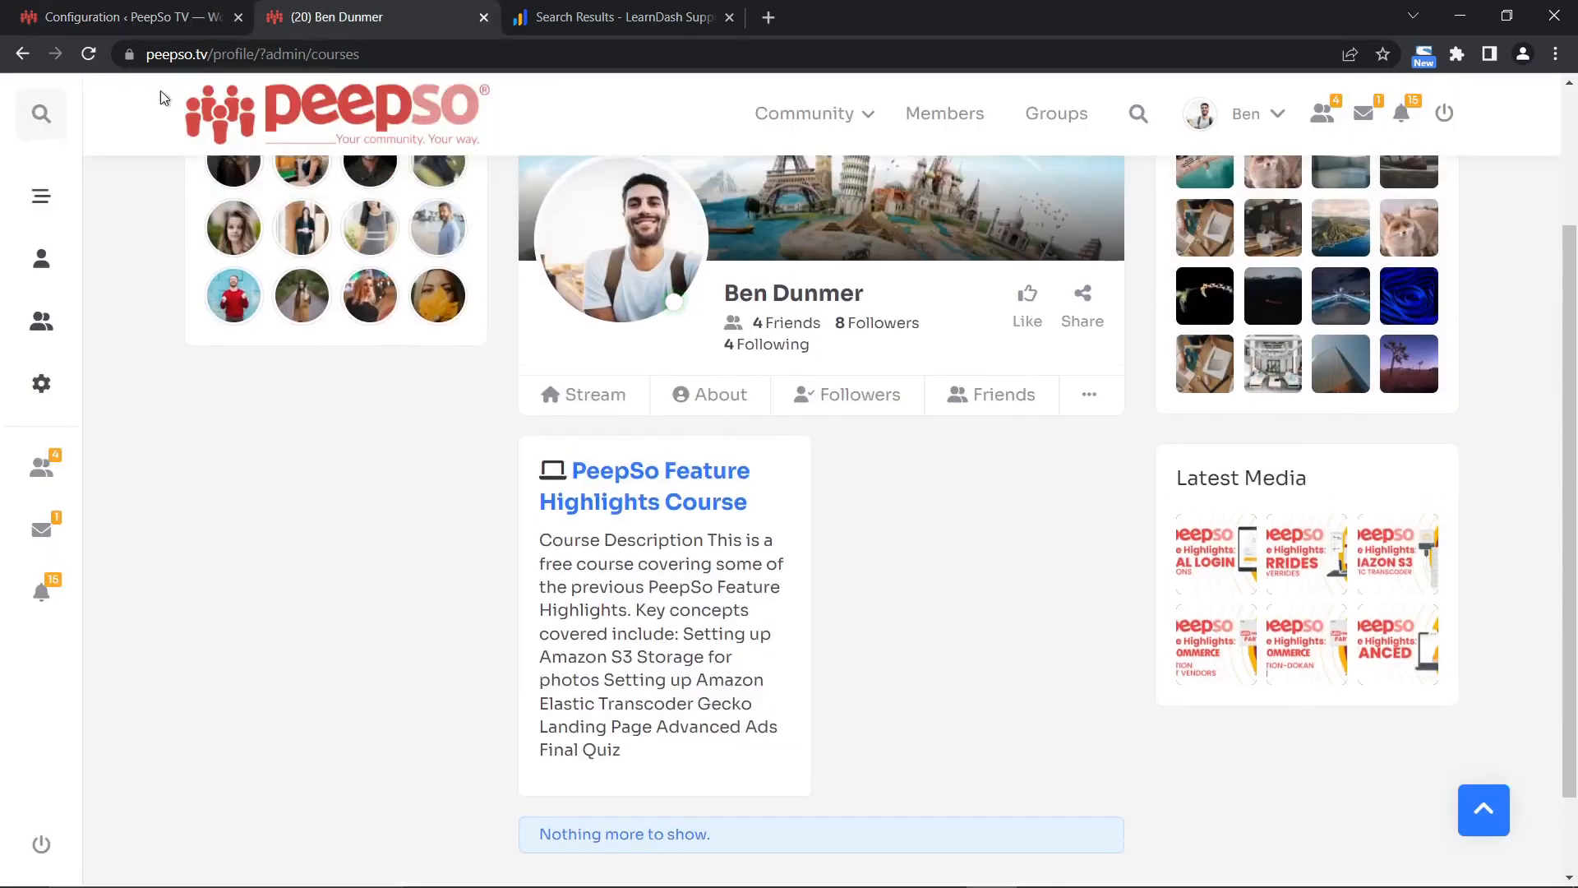
pyautogui.click(88, 53)
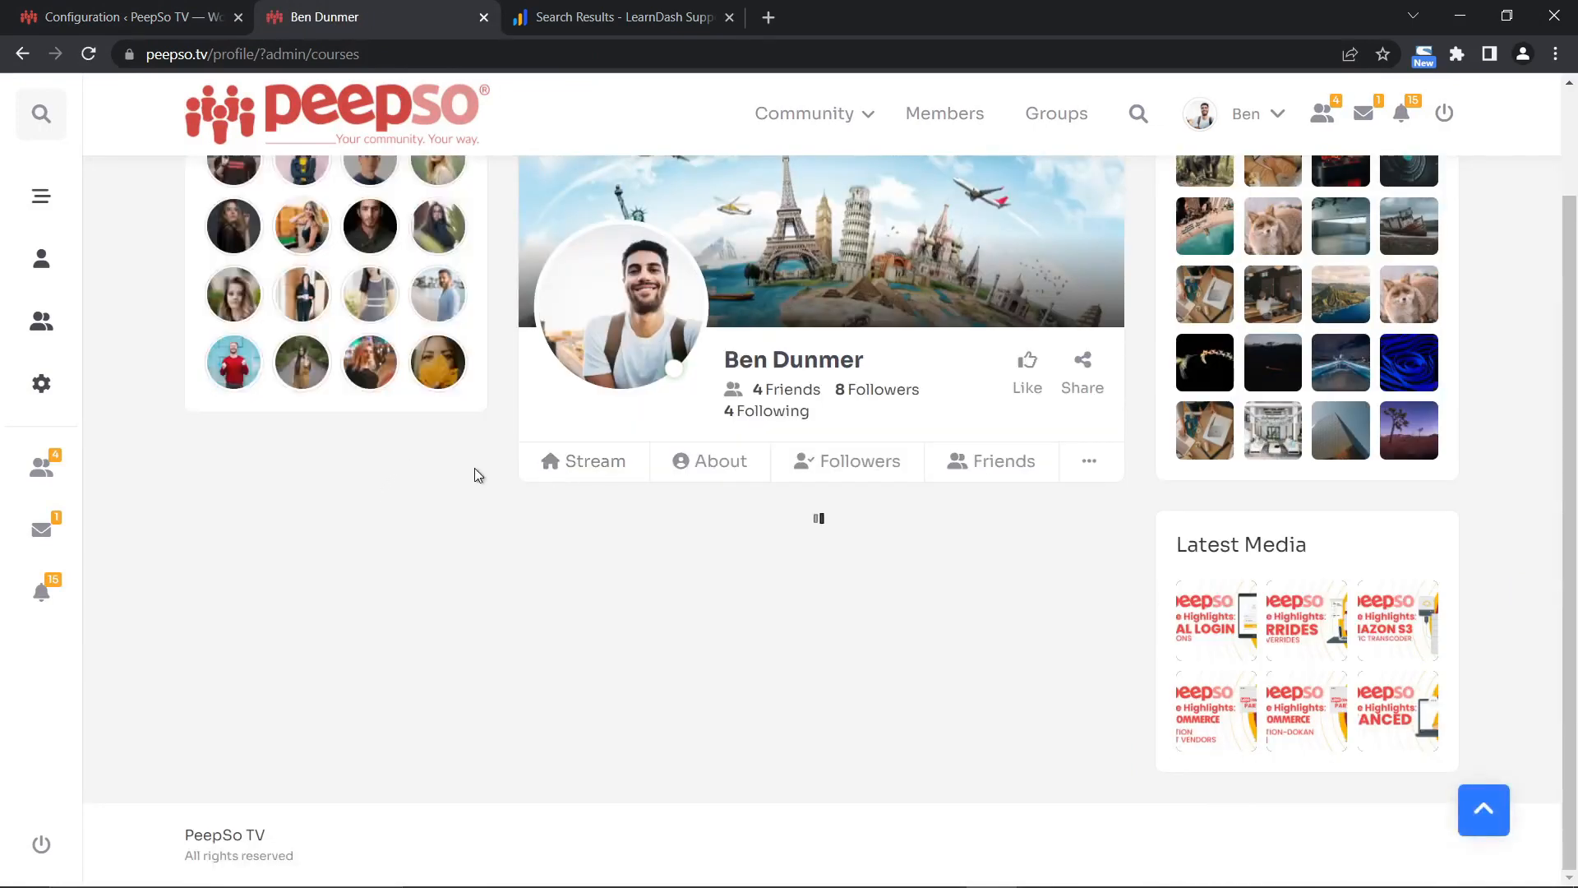
pyautogui.scroll(-2, 907, 556)
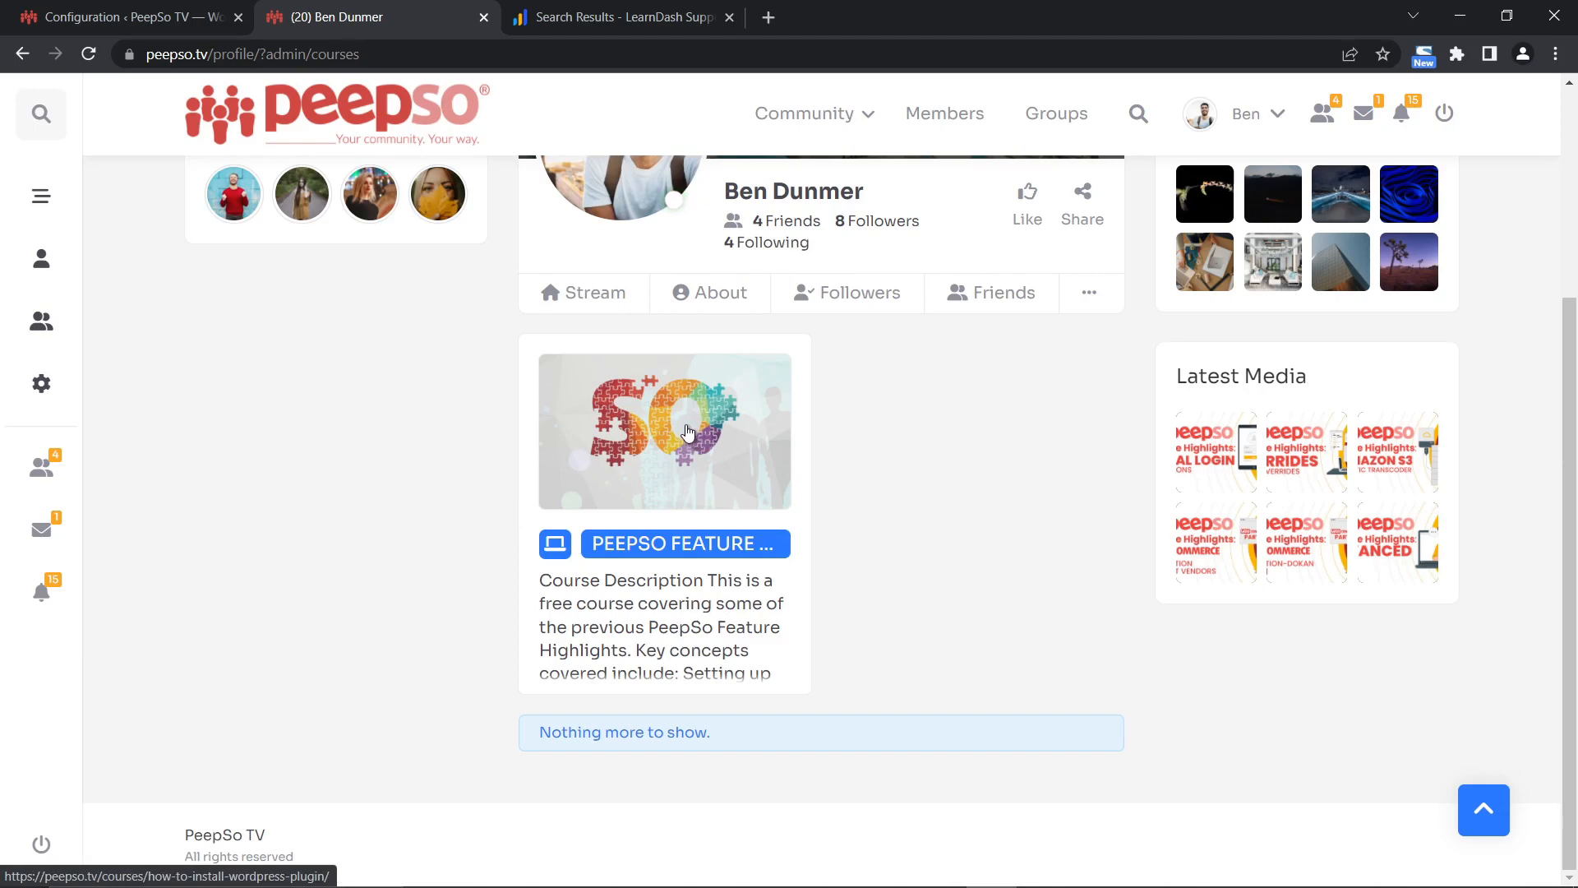
# Remove the featured image from the PeepSo Feature Highlights Course, update the course and check it in the user profile's Courses section.
pyautogui.click(151, 18)
pyautogui.moveTo(86, 171)
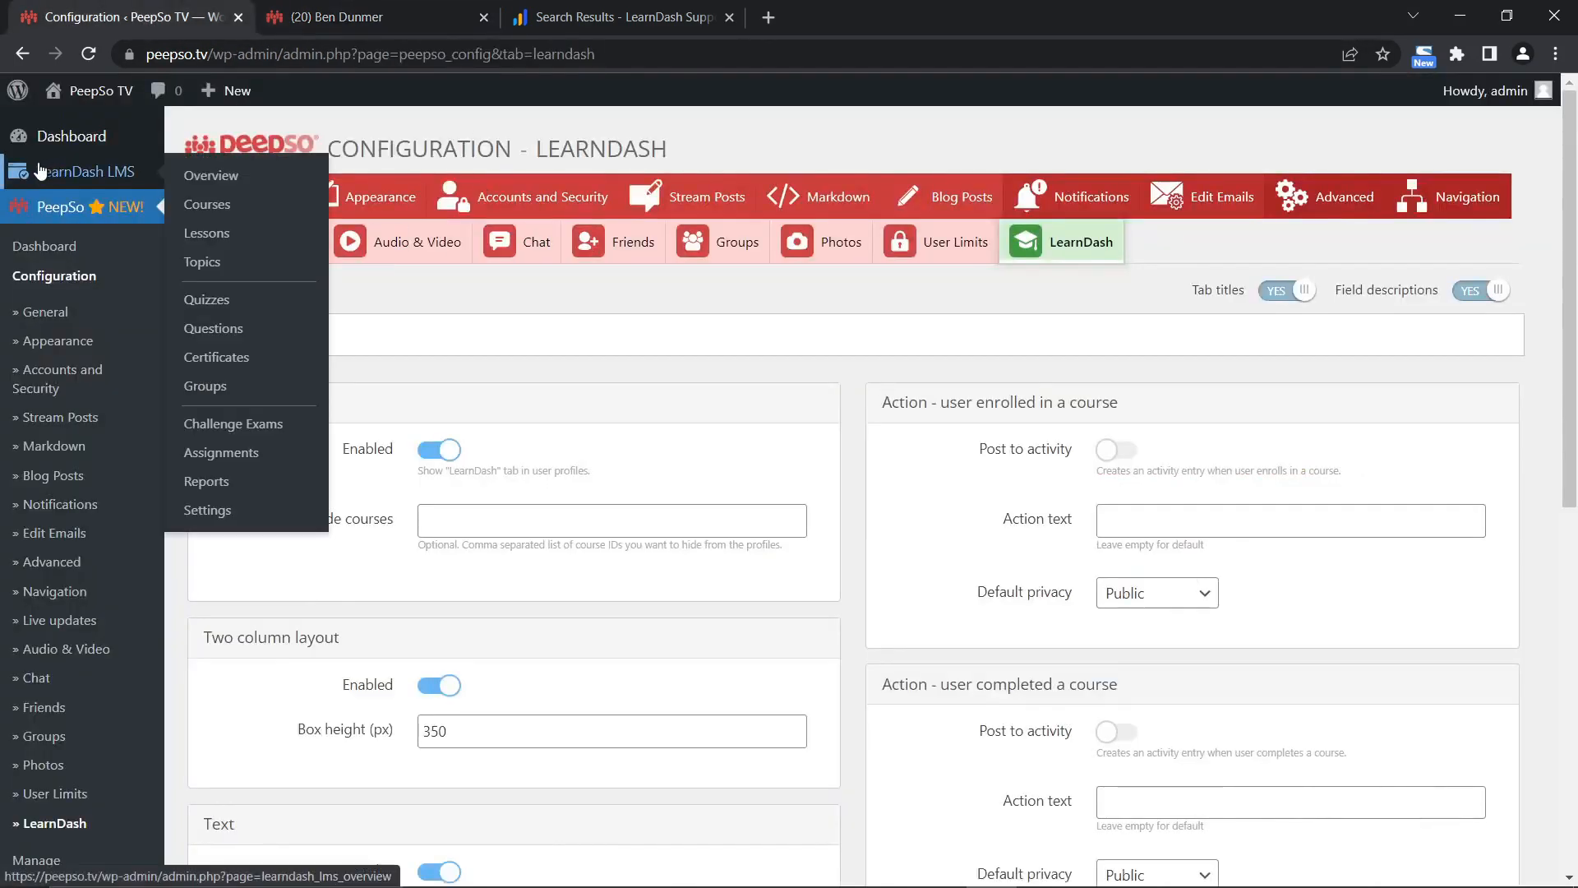
pyautogui.click(204, 207)
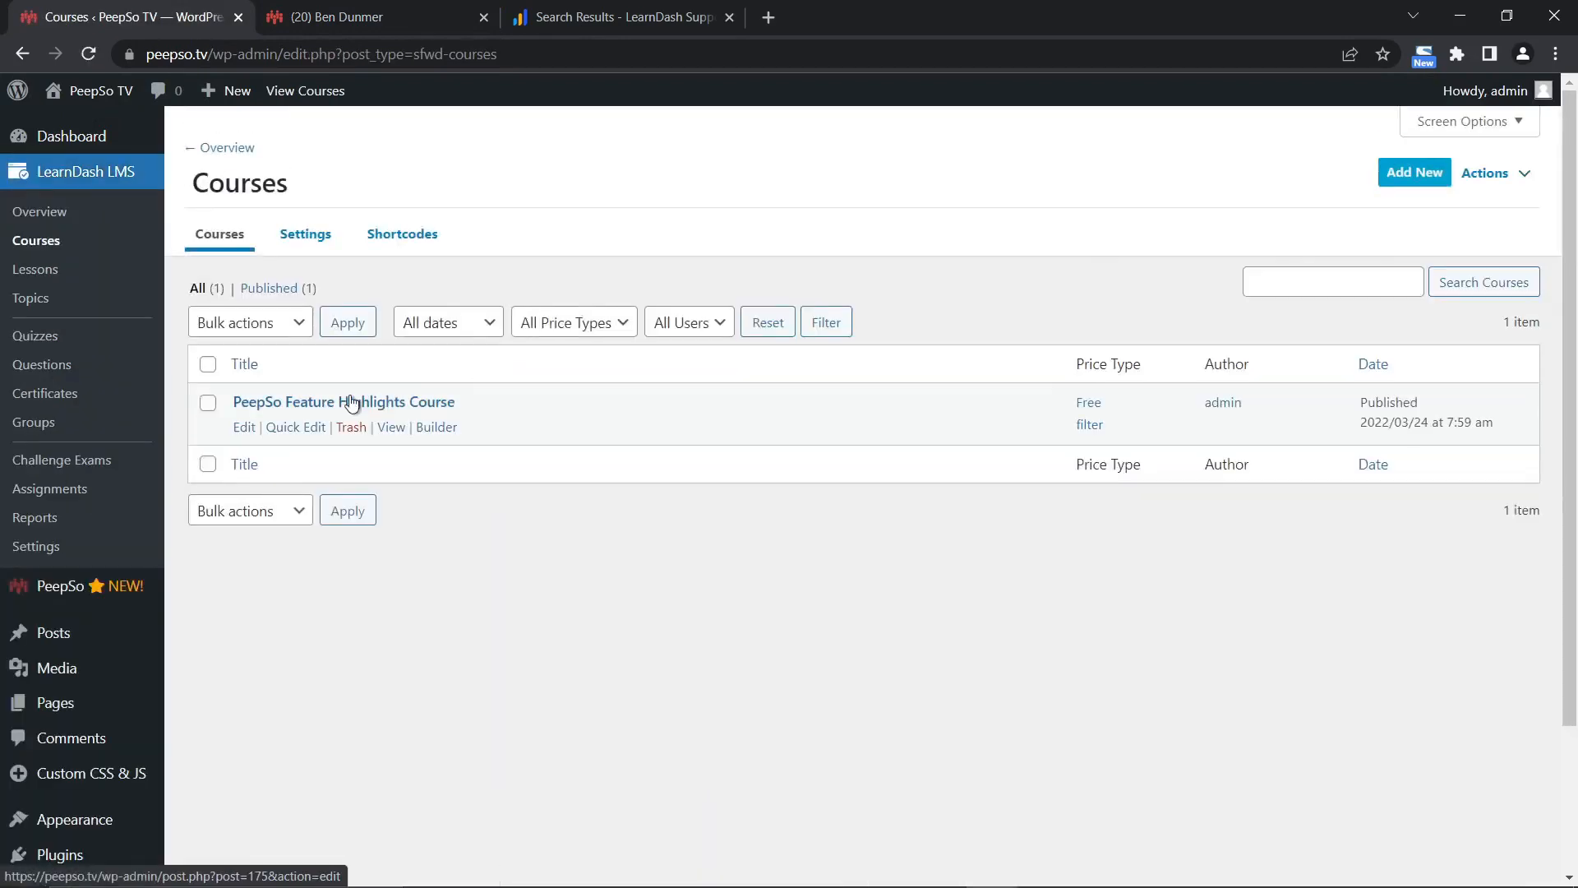
pyautogui.click(244, 427)
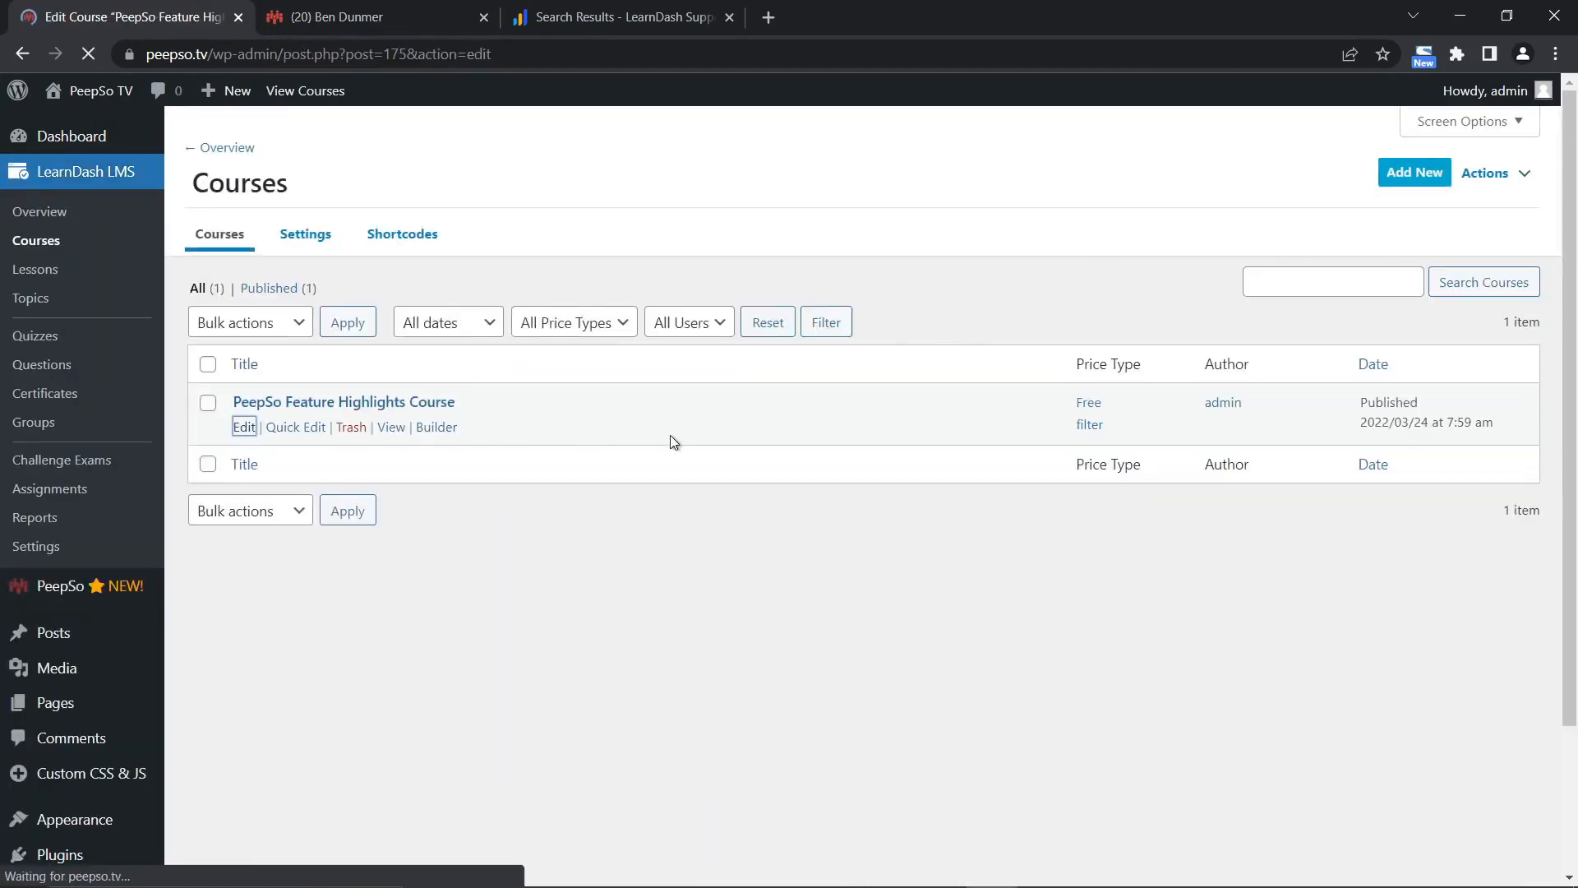
pyautogui.scroll(-2, 1418, 534)
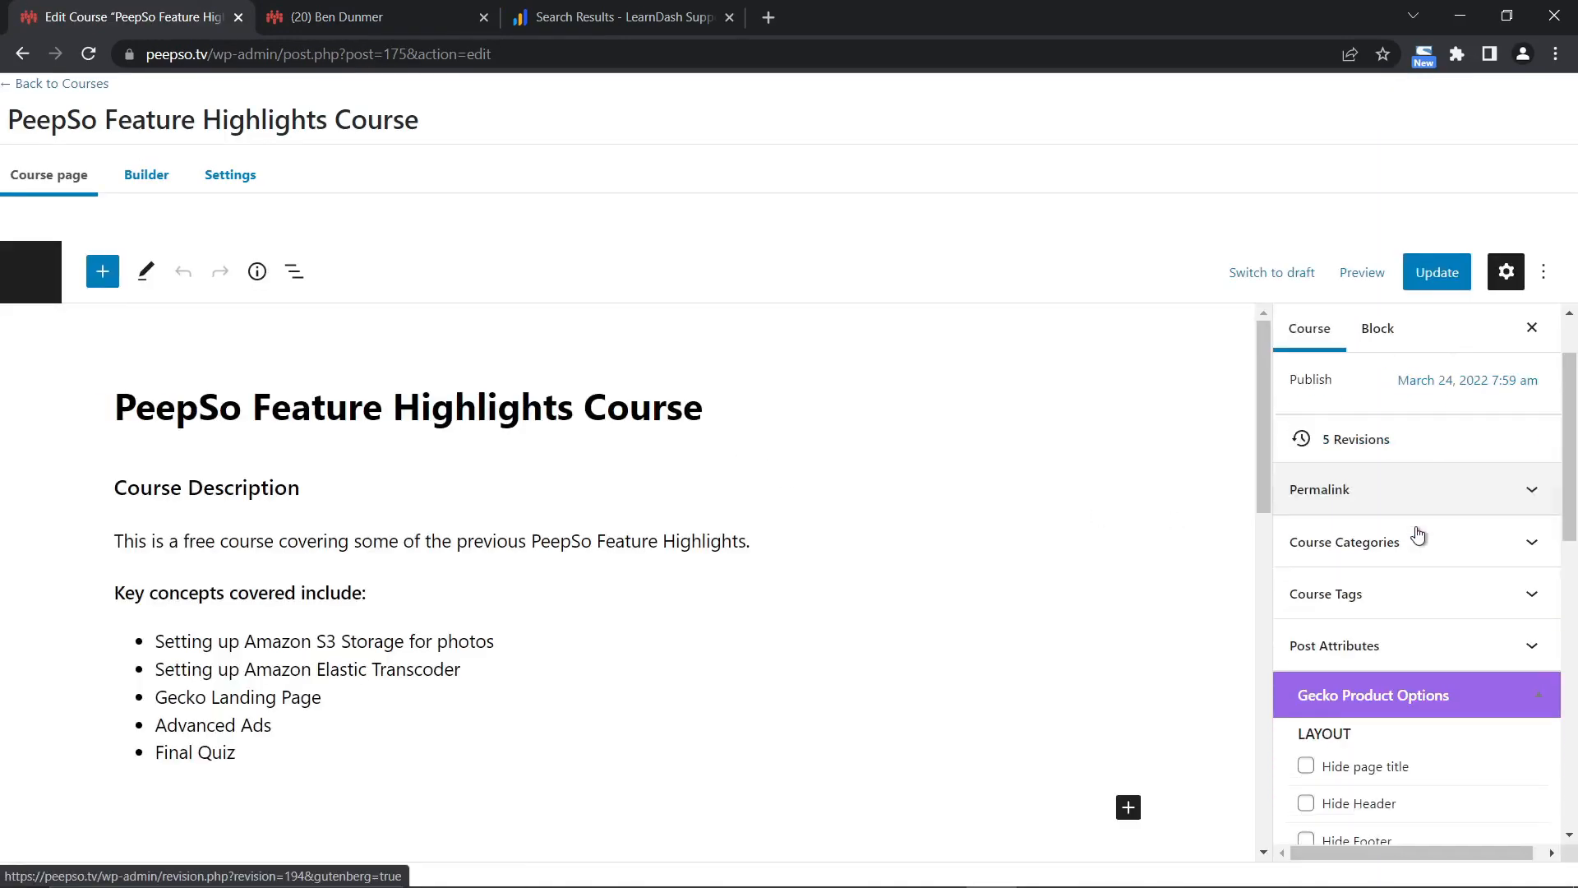
pyautogui.scroll(3, 1418, 535)
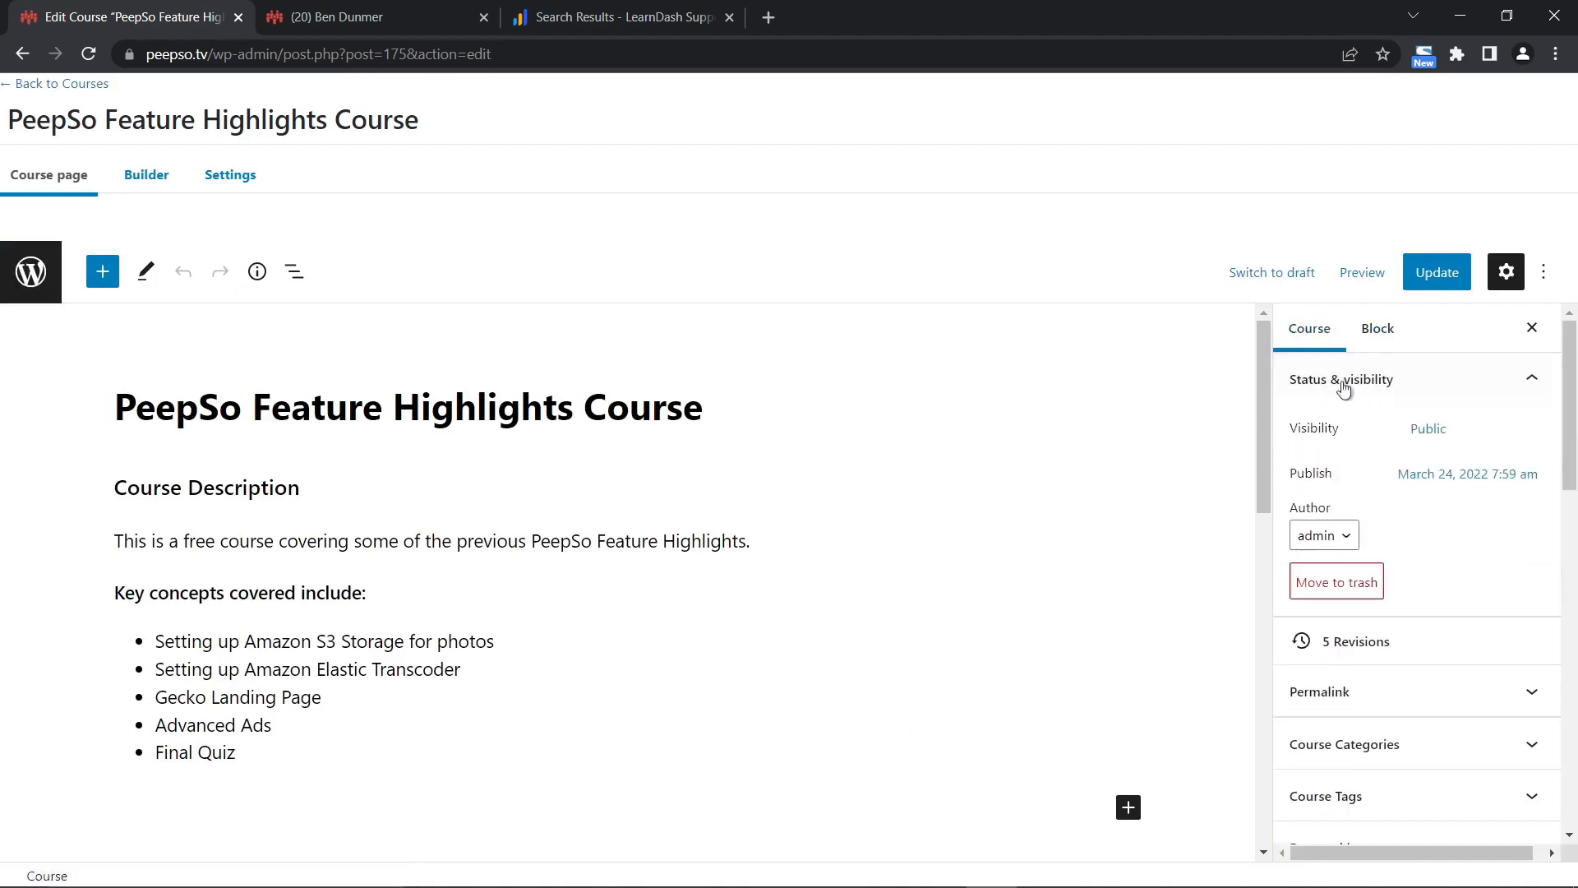
pyautogui.scroll(-1, 1413, 575)
pyautogui.click(1367, 744)
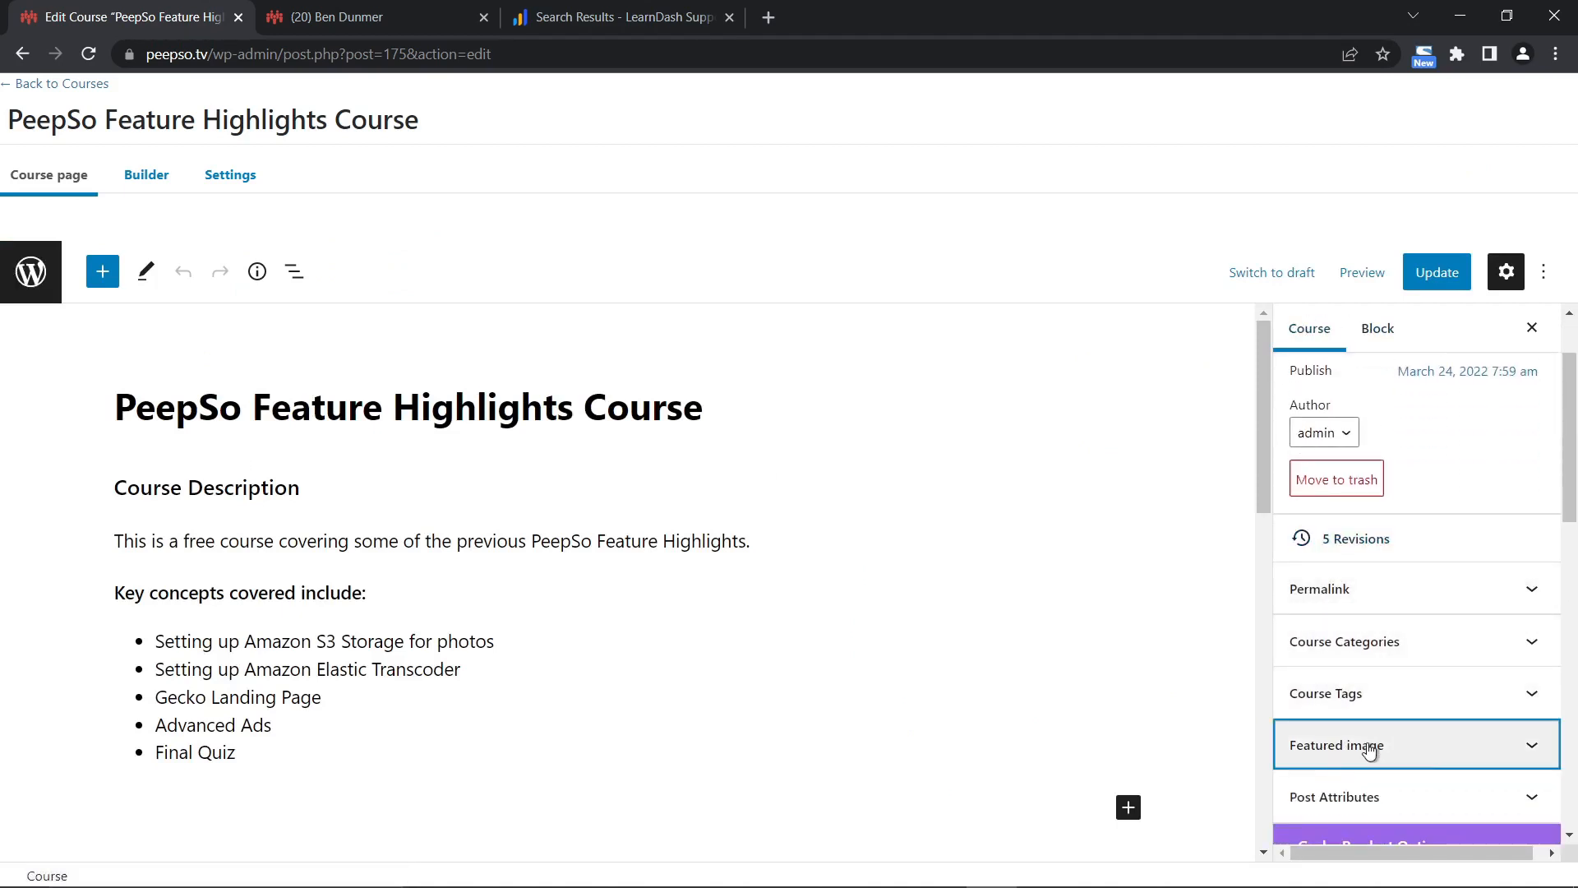
pyautogui.scroll(-3, 1410, 660)
pyautogui.click(1332, 694)
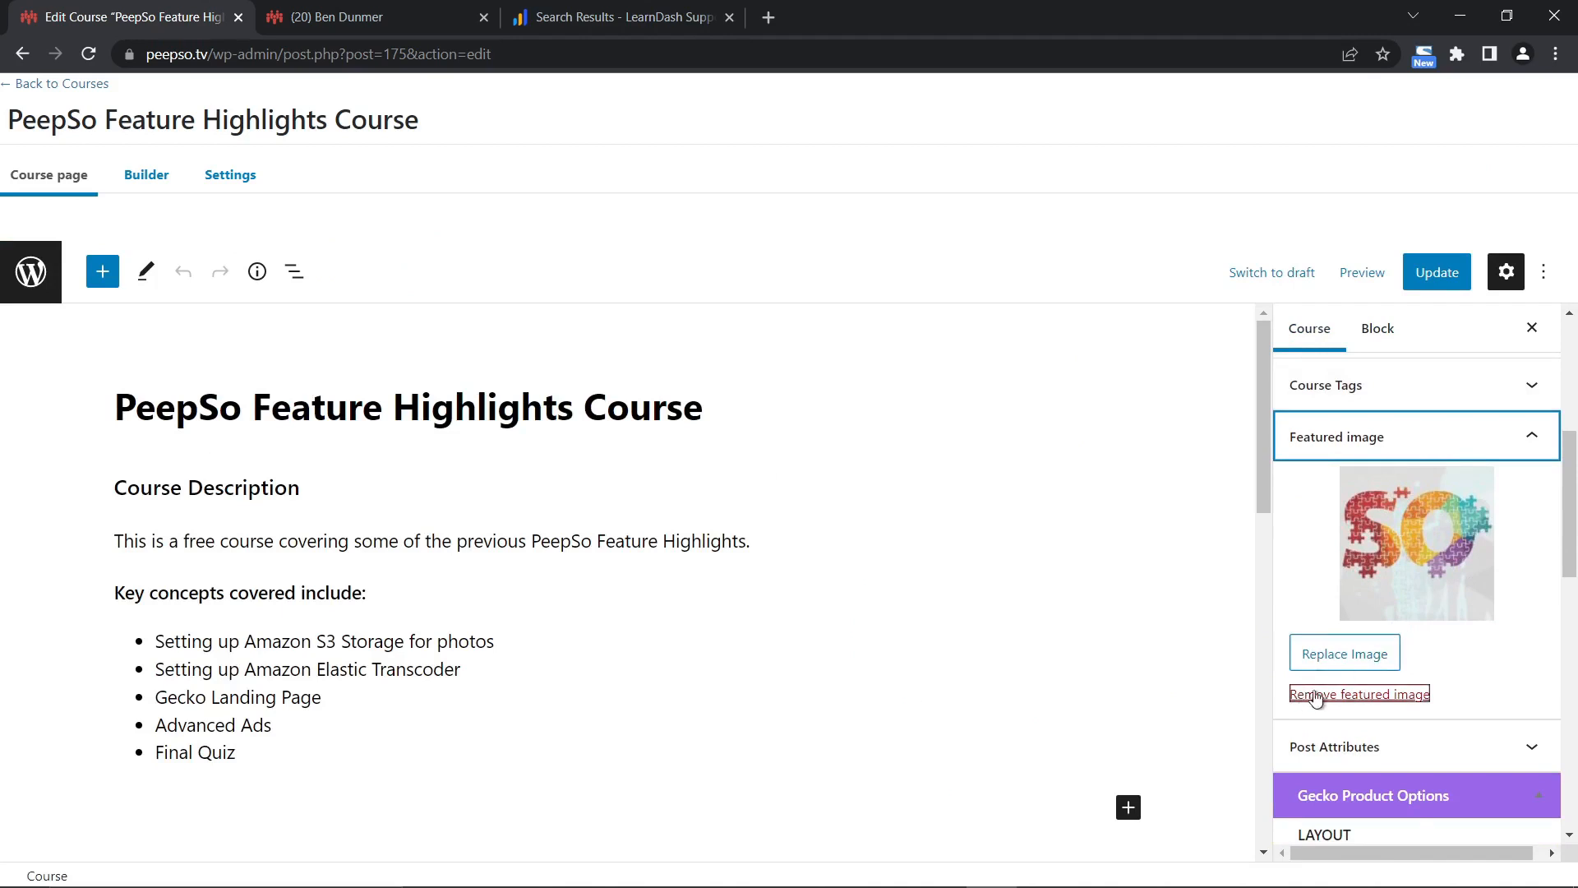
pyautogui.click(1435, 273)
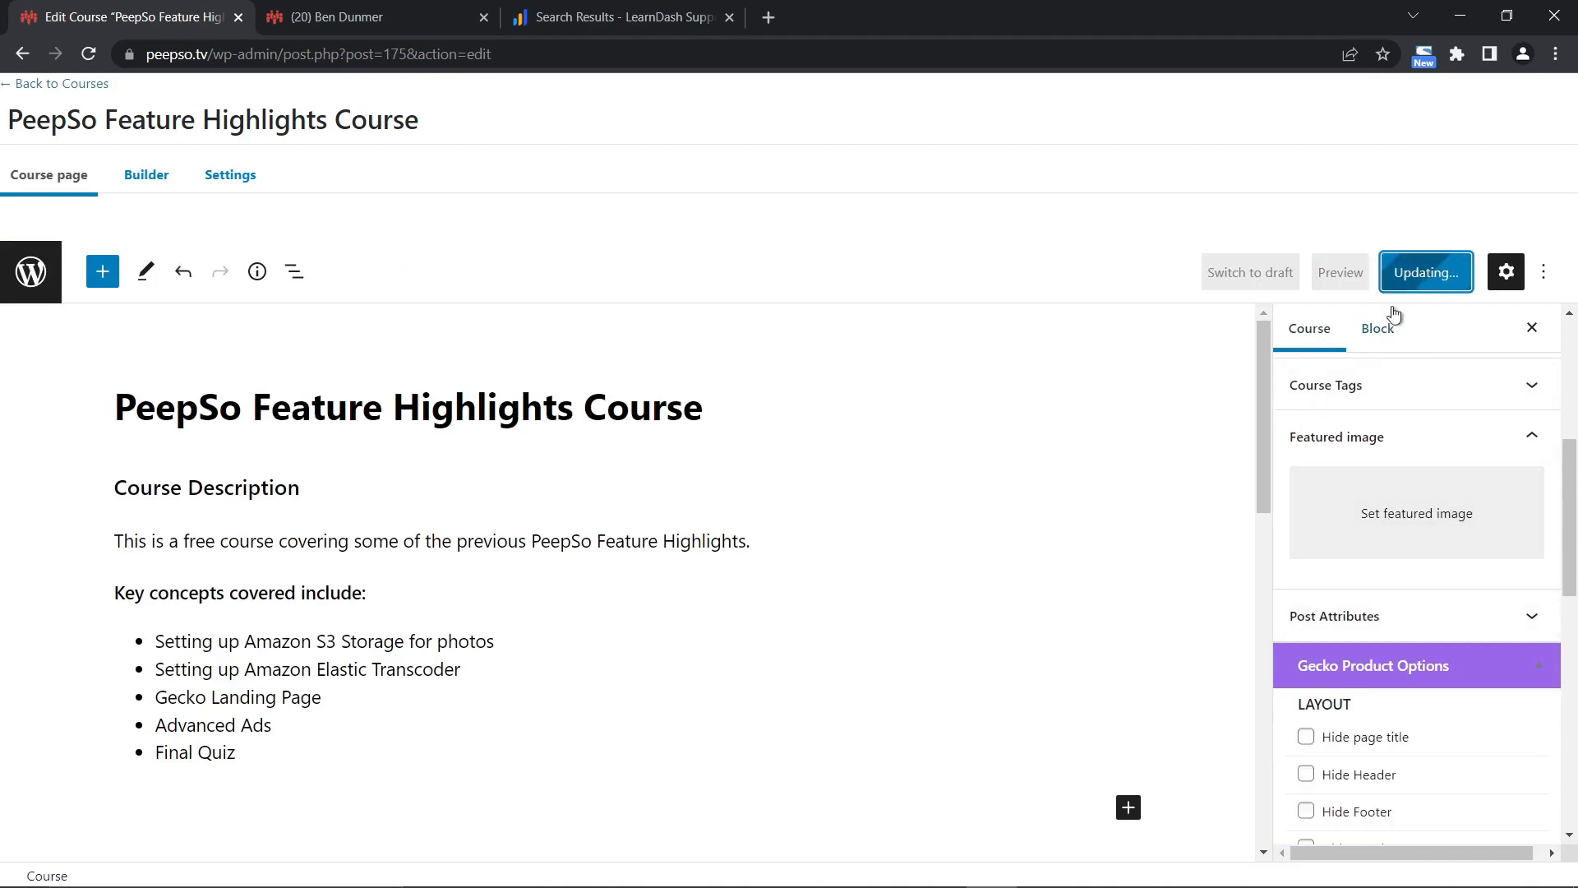
pyautogui.click(338, 17)
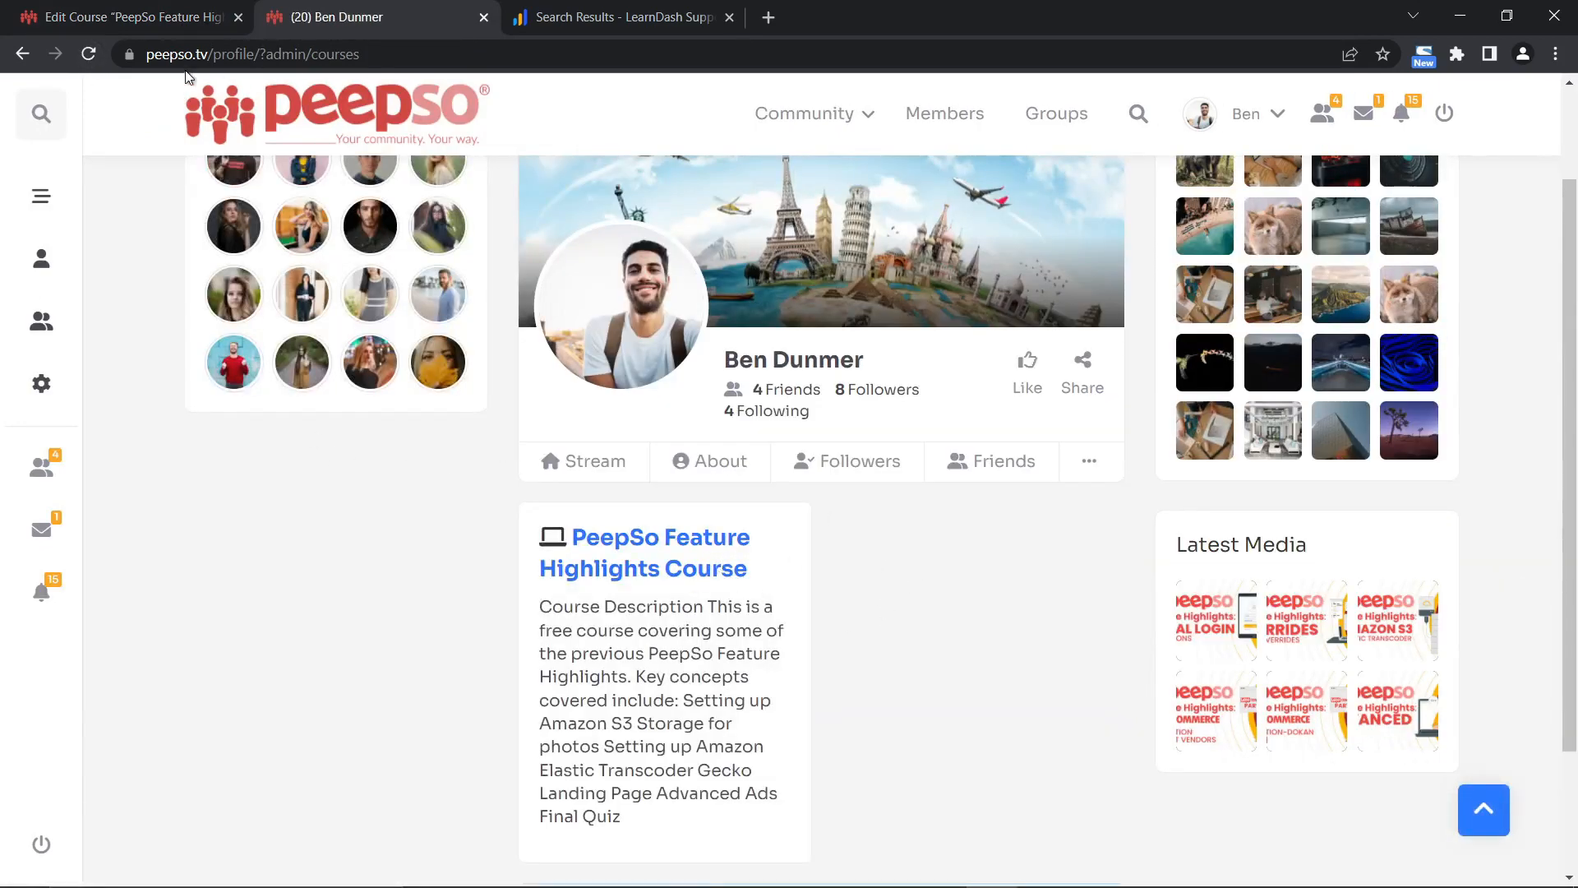
# Enable the featured image Placeholder in PeepSo's LearnDash configuration, save the settings and check the course in the user profile.
pyautogui.click(103, 21)
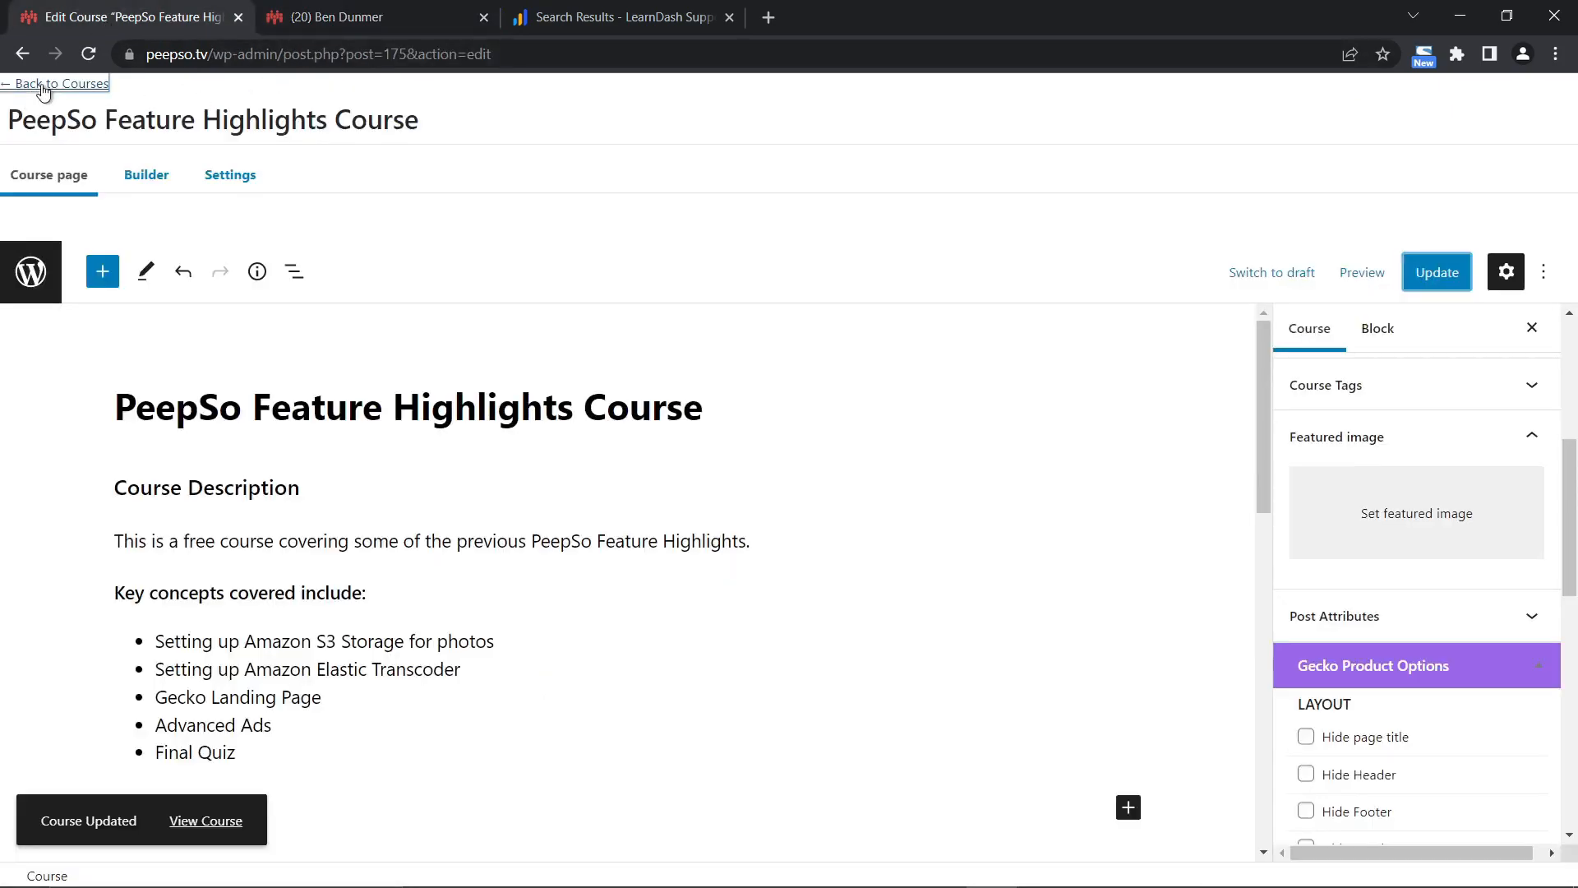
pyautogui.click(91, 83)
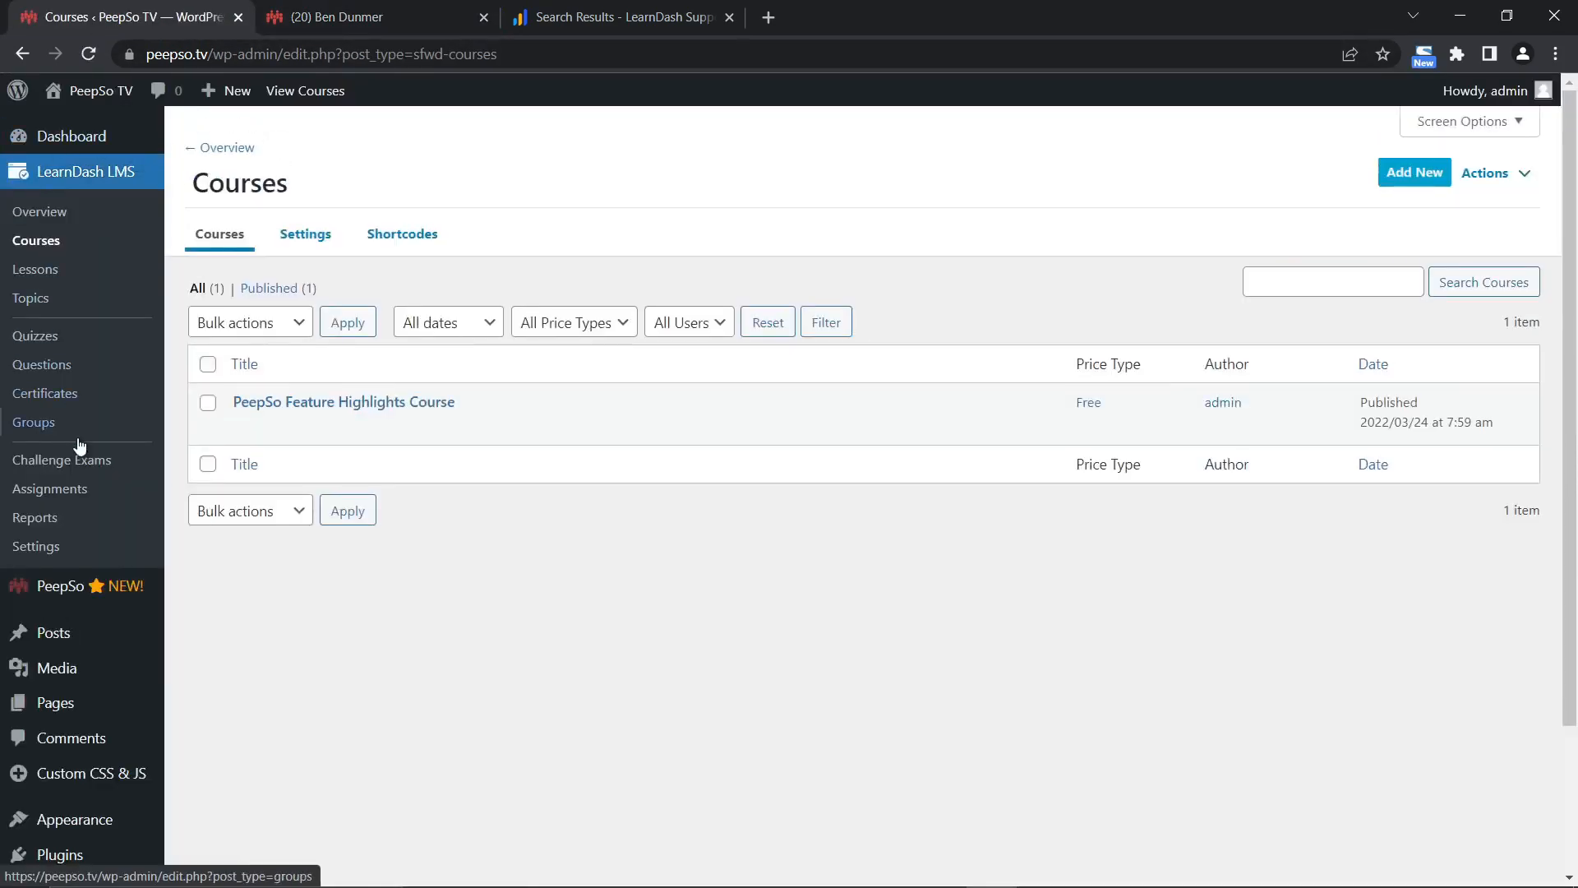
pyautogui.moveTo(74, 587)
pyautogui.click(229, 625)
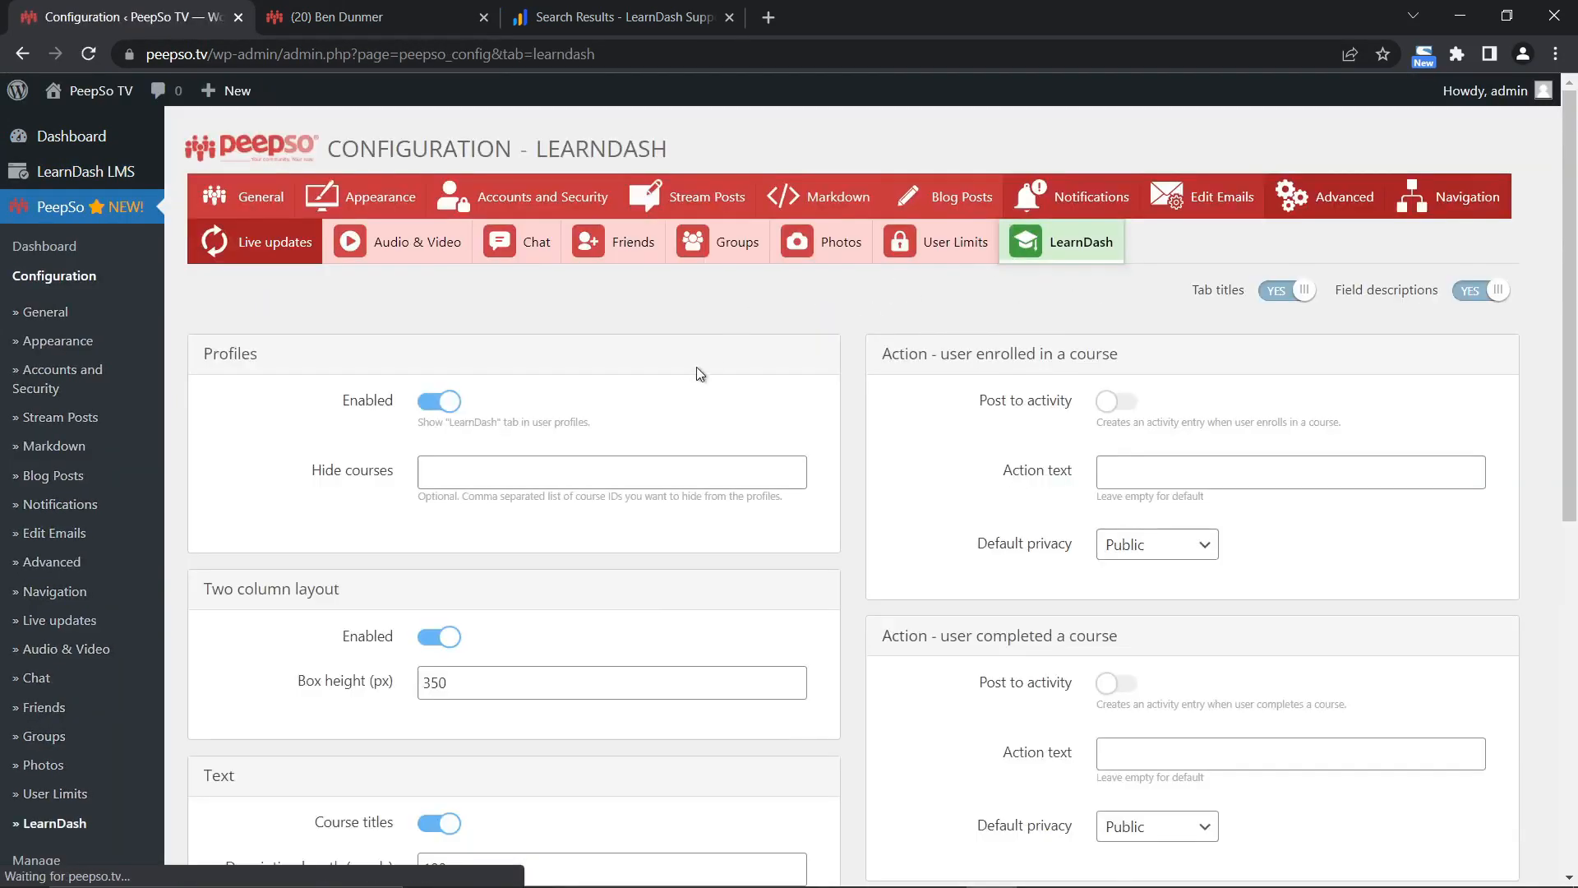
pyautogui.scroll(-8, 667, 391)
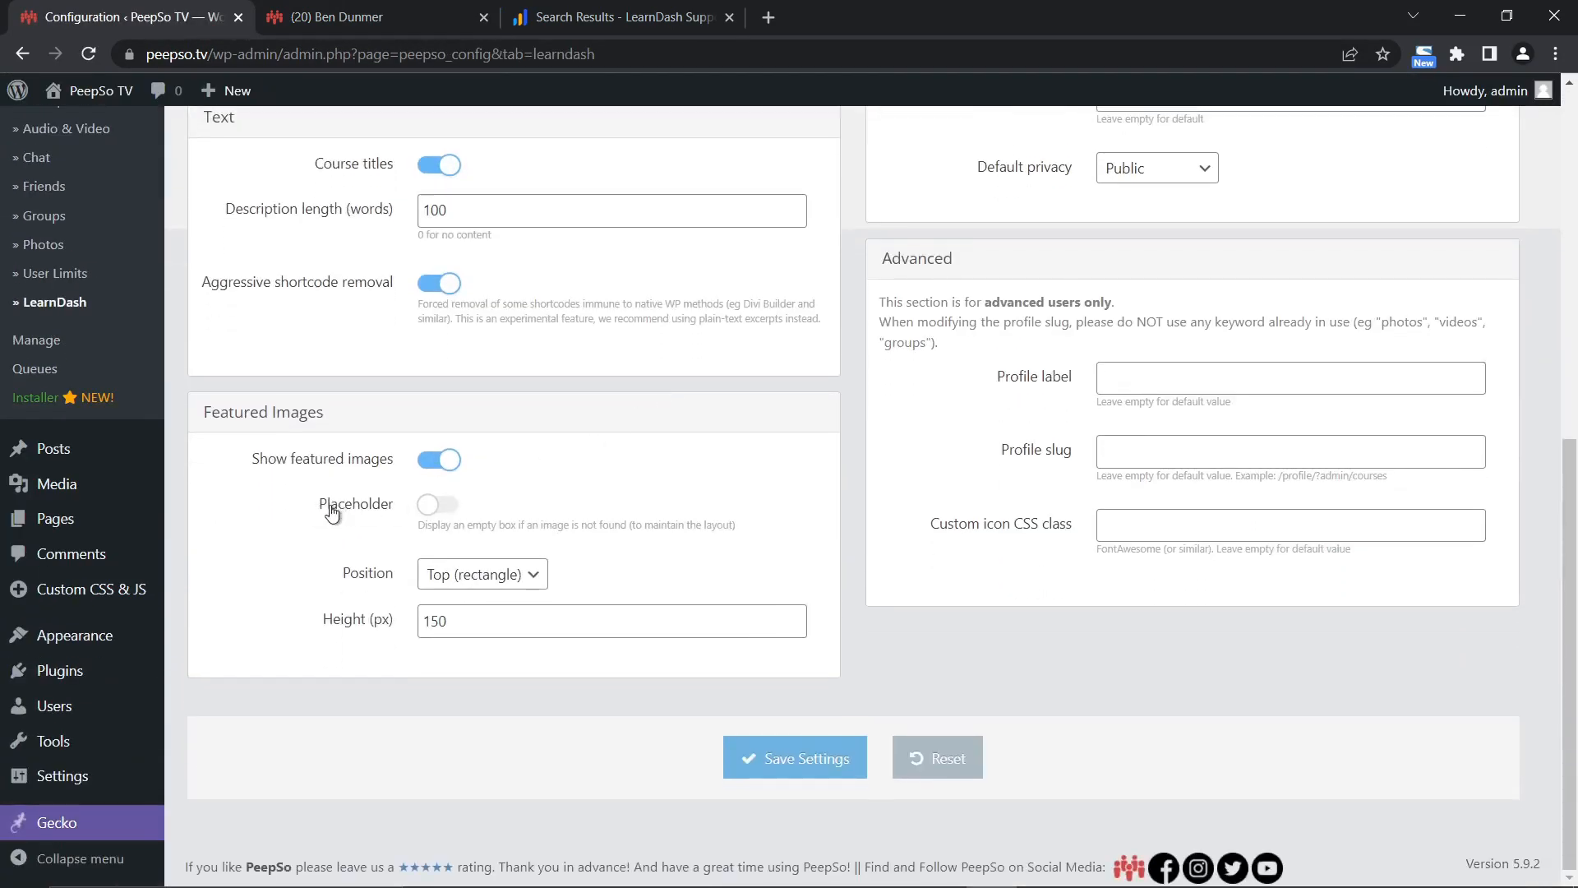
pyautogui.click(433, 506)
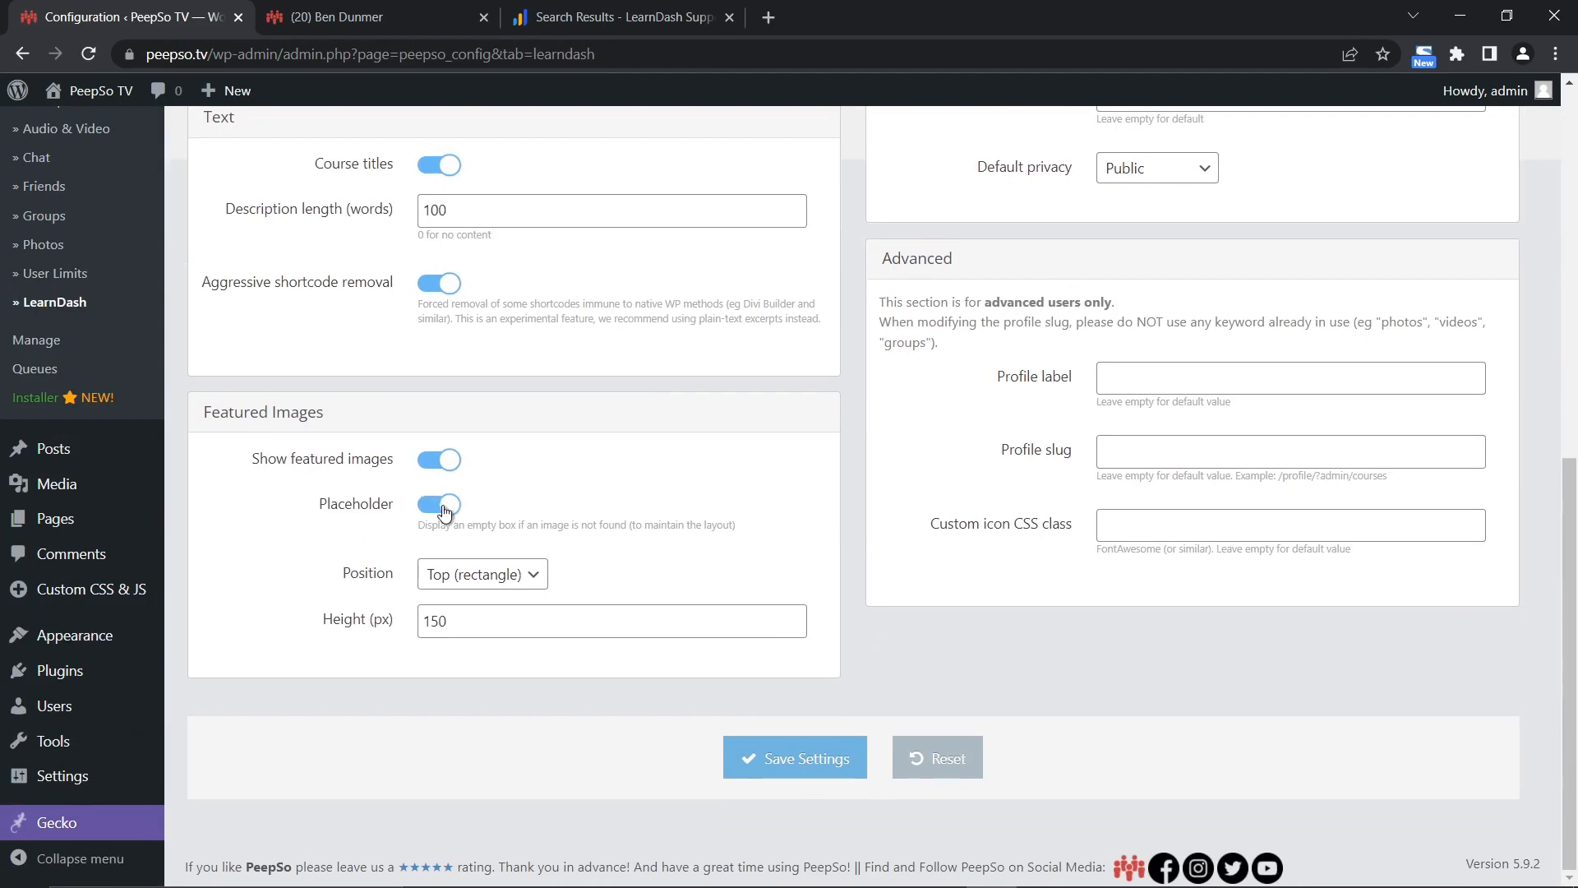
pyautogui.click(790, 757)
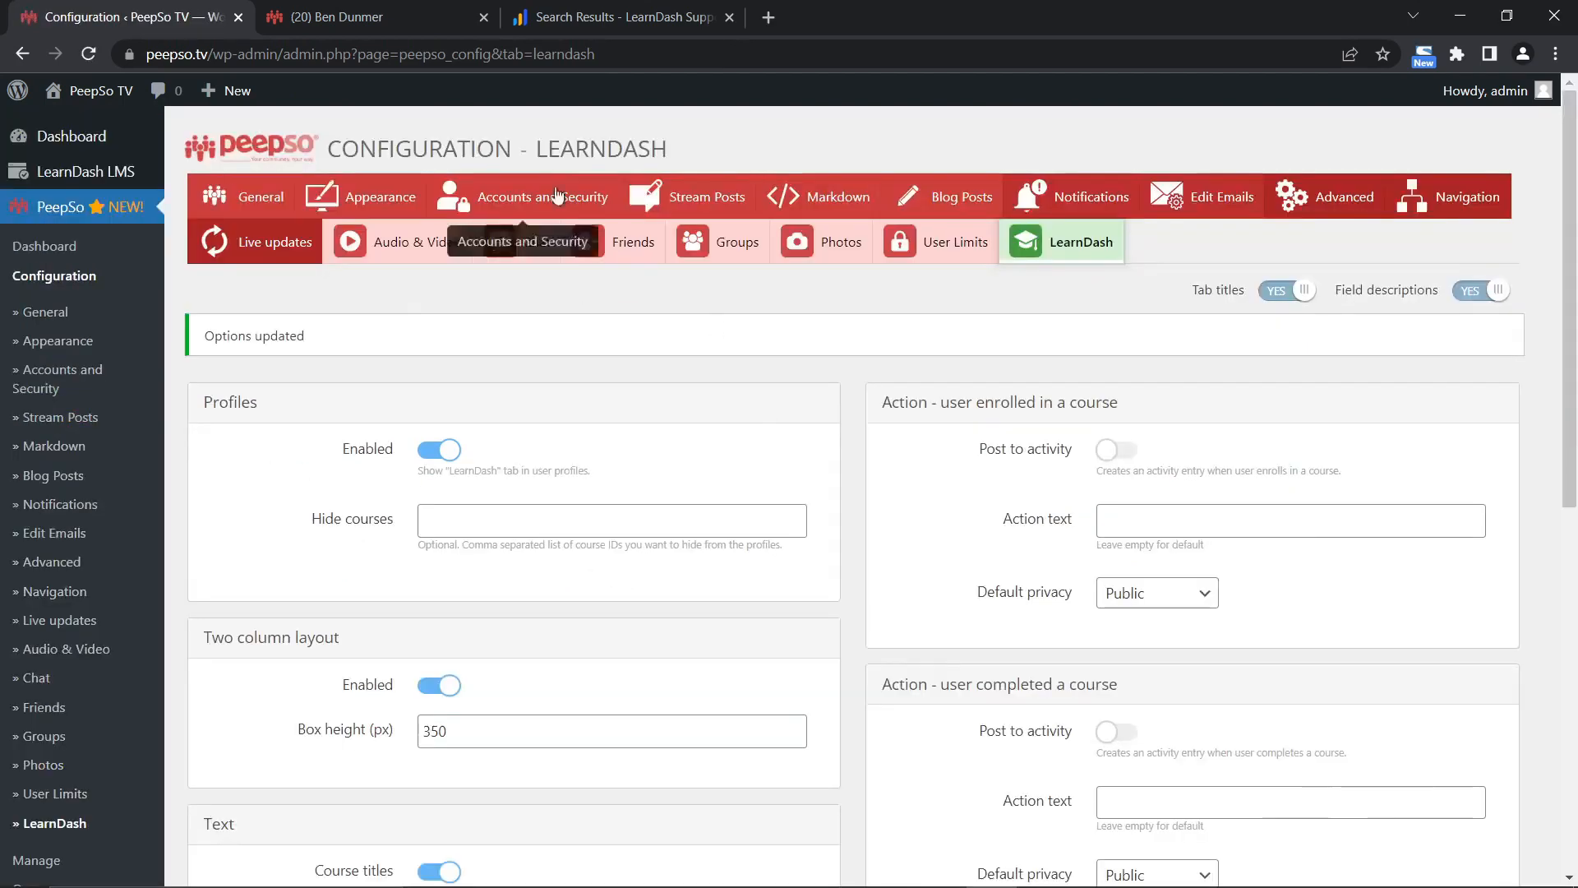
pyautogui.click(301, 17)
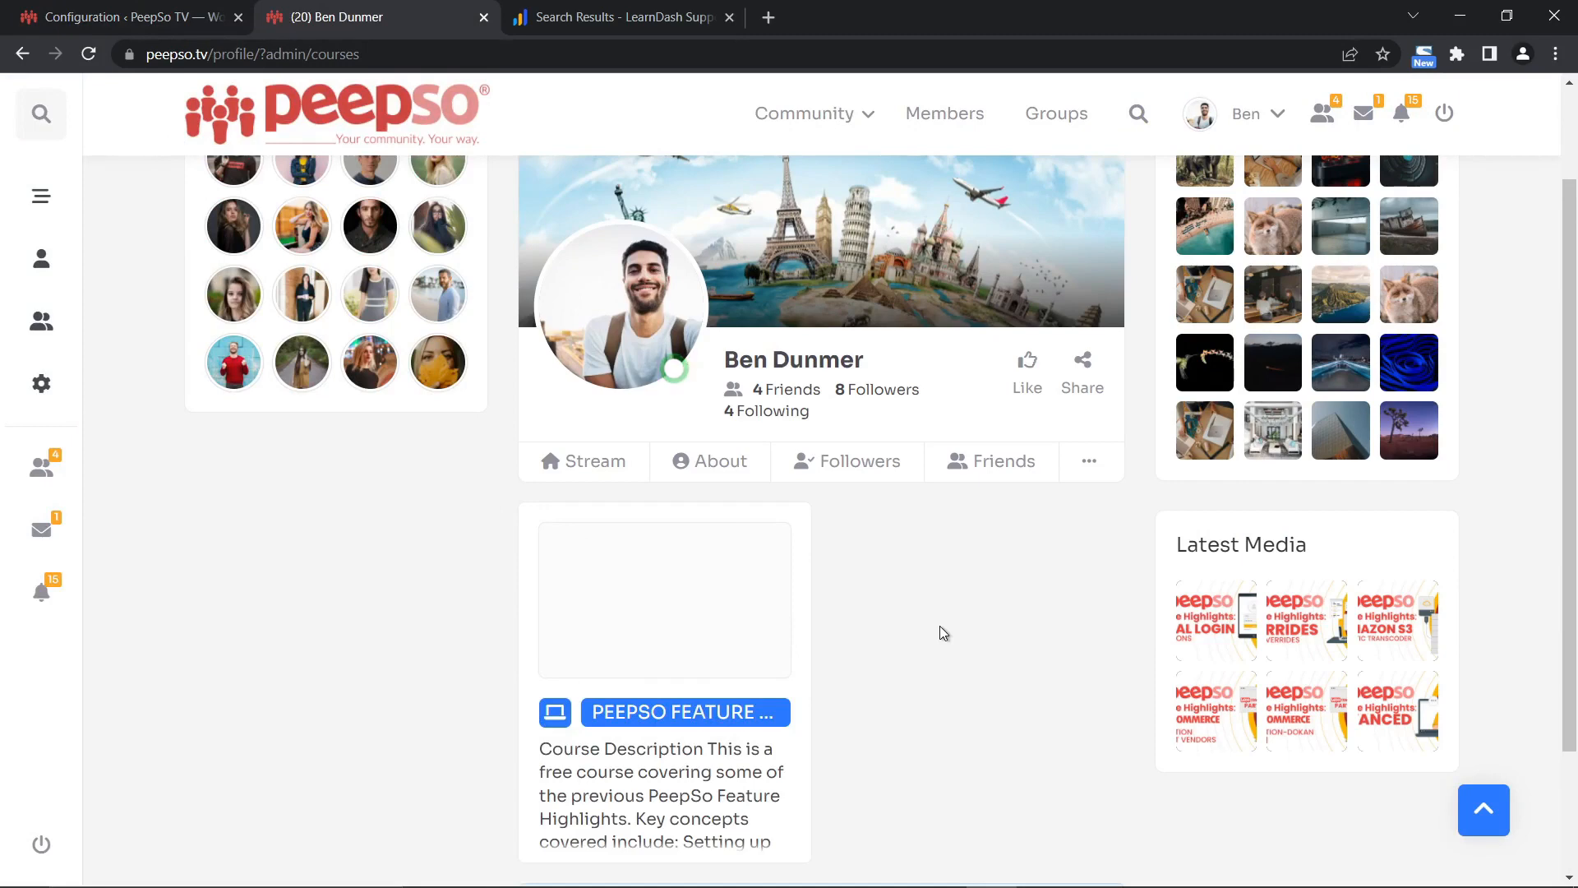
# Set 3f884b4a8a-cover.jpg as the PeepSo Feature Highlights Course's featured image, update the course and reload the user profile's Courses section.
pyautogui.click(86, 18)
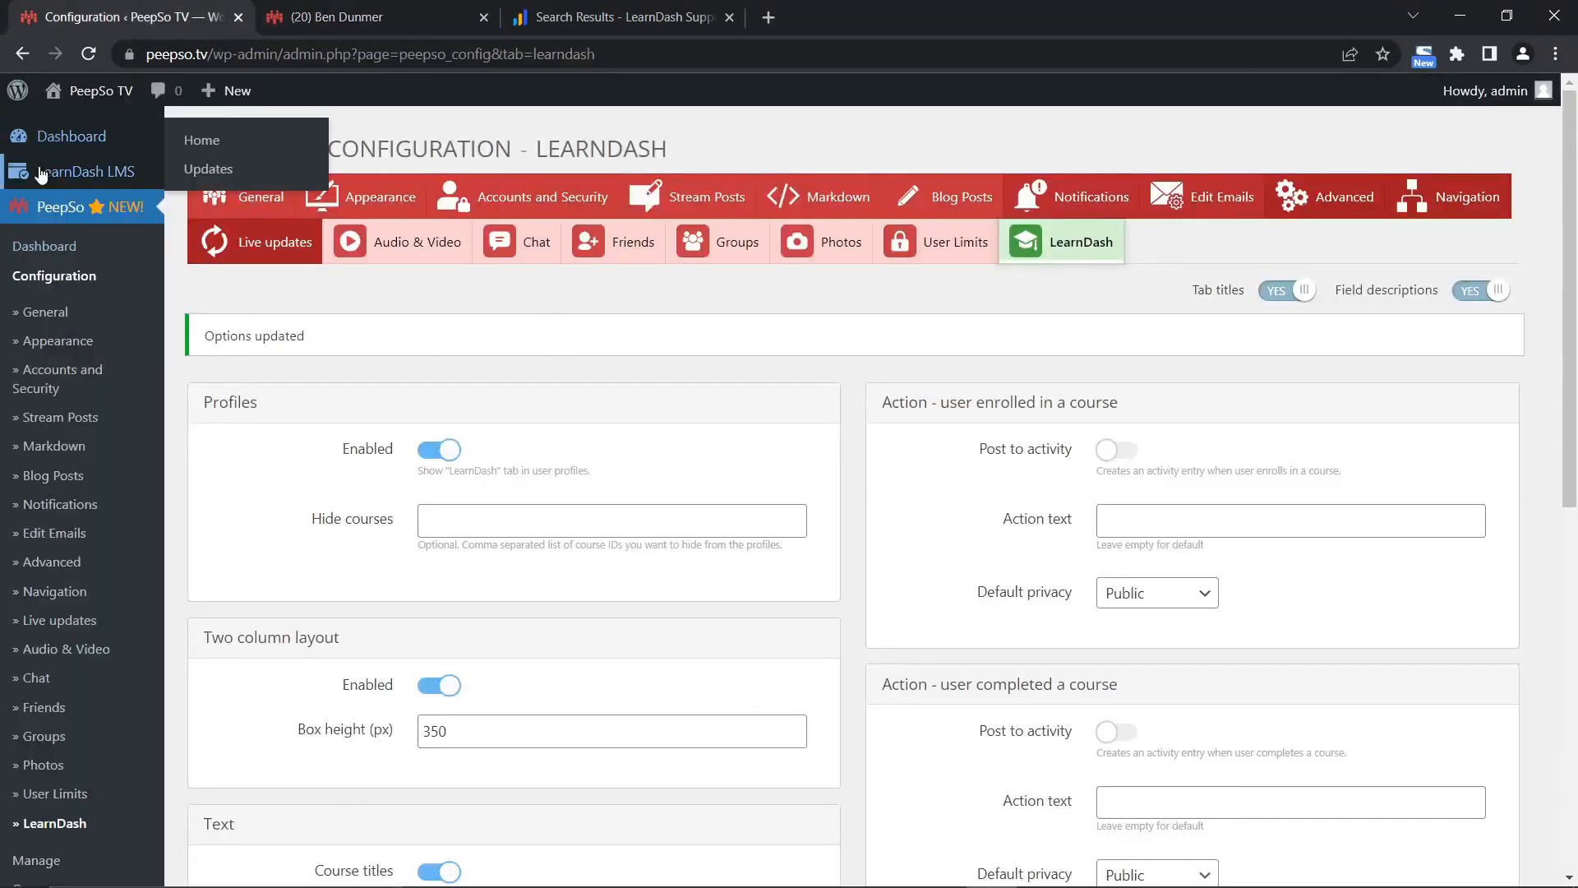
pyautogui.moveTo(86, 171)
pyautogui.click(266, 219)
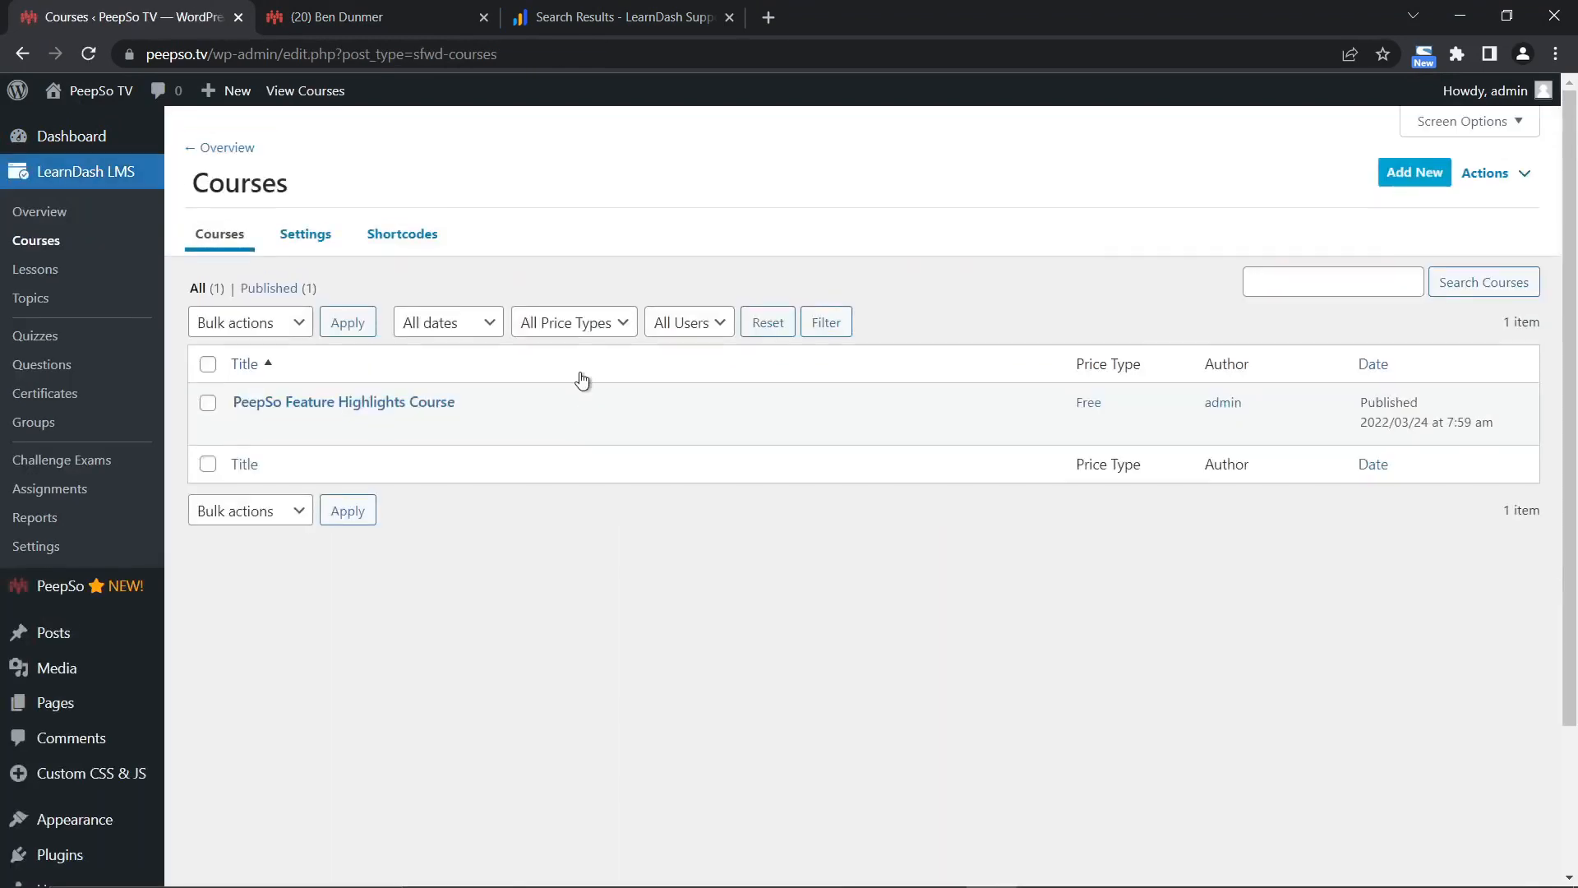
pyautogui.click(250, 403)
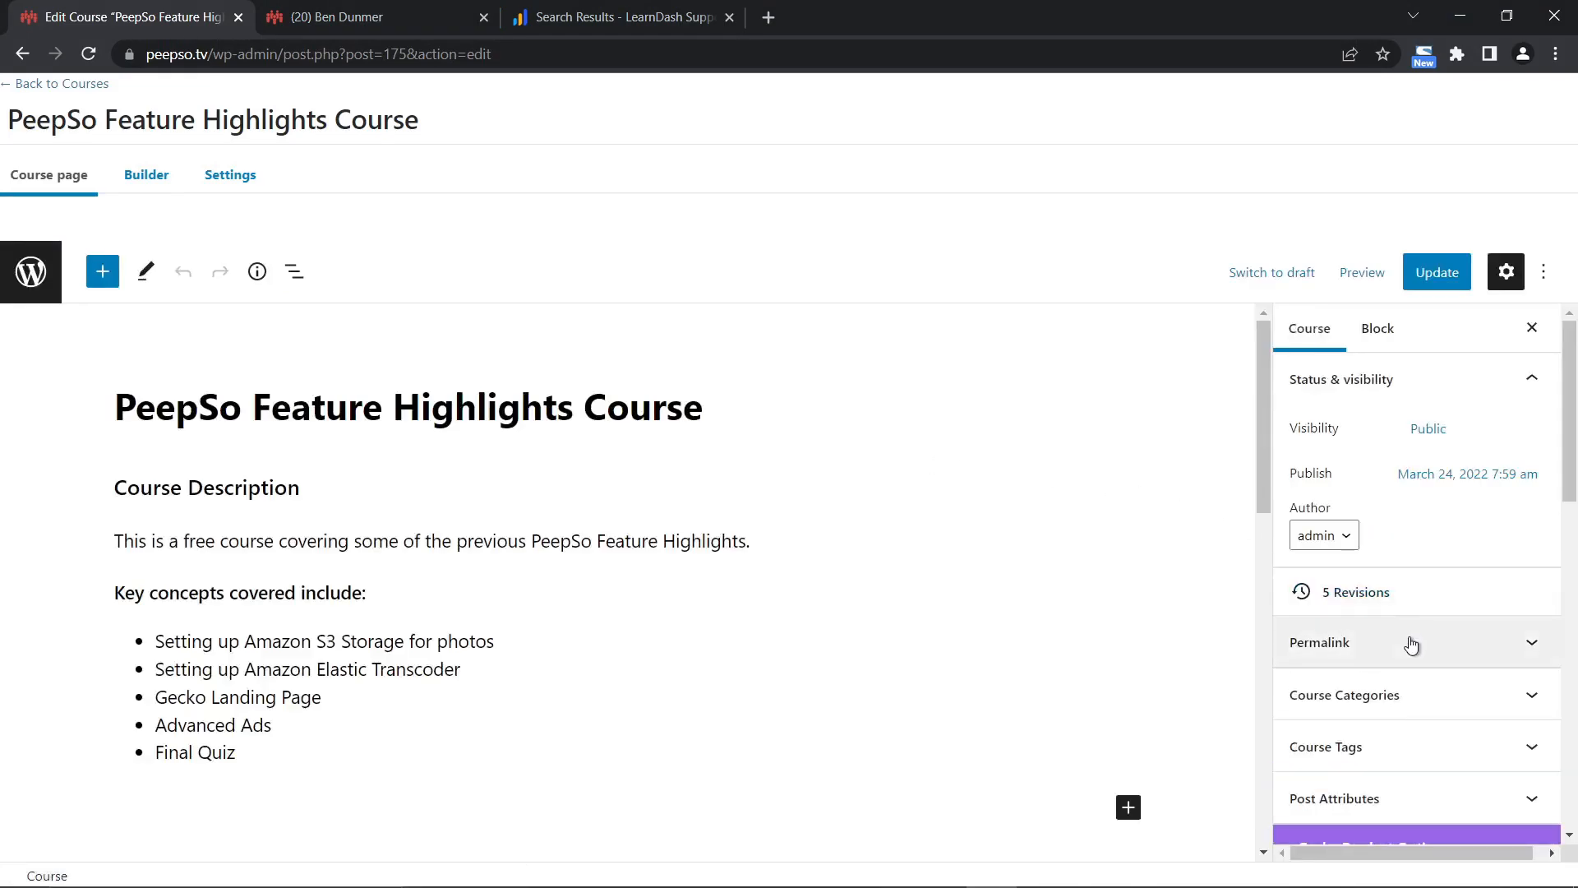
pyautogui.scroll(-3, 1413, 649)
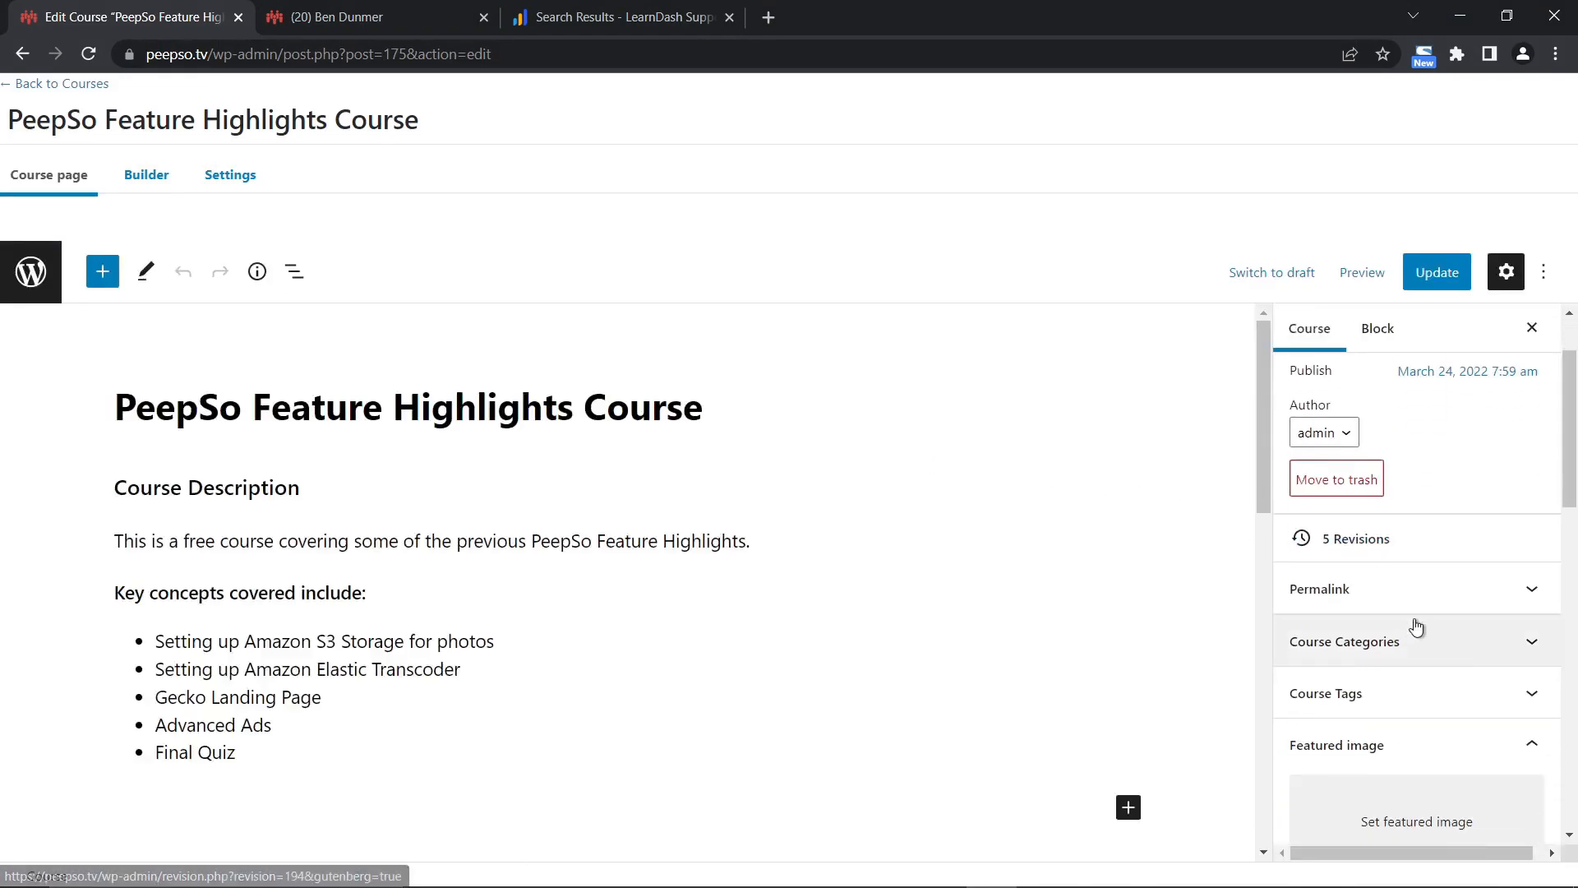
pyautogui.click(1400, 728)
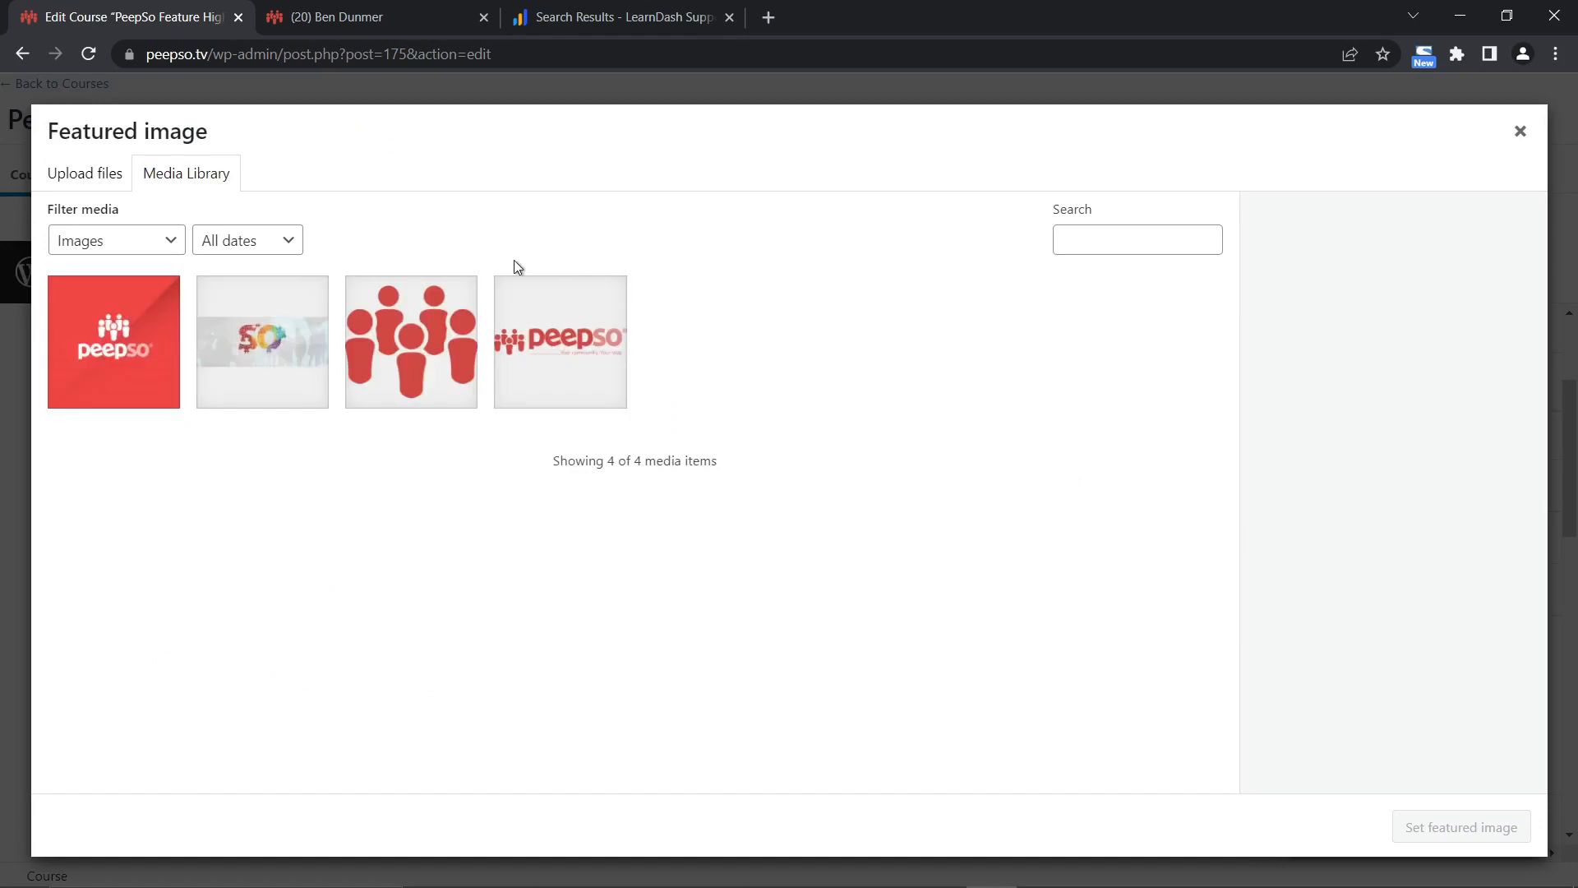
pyautogui.click(289, 345)
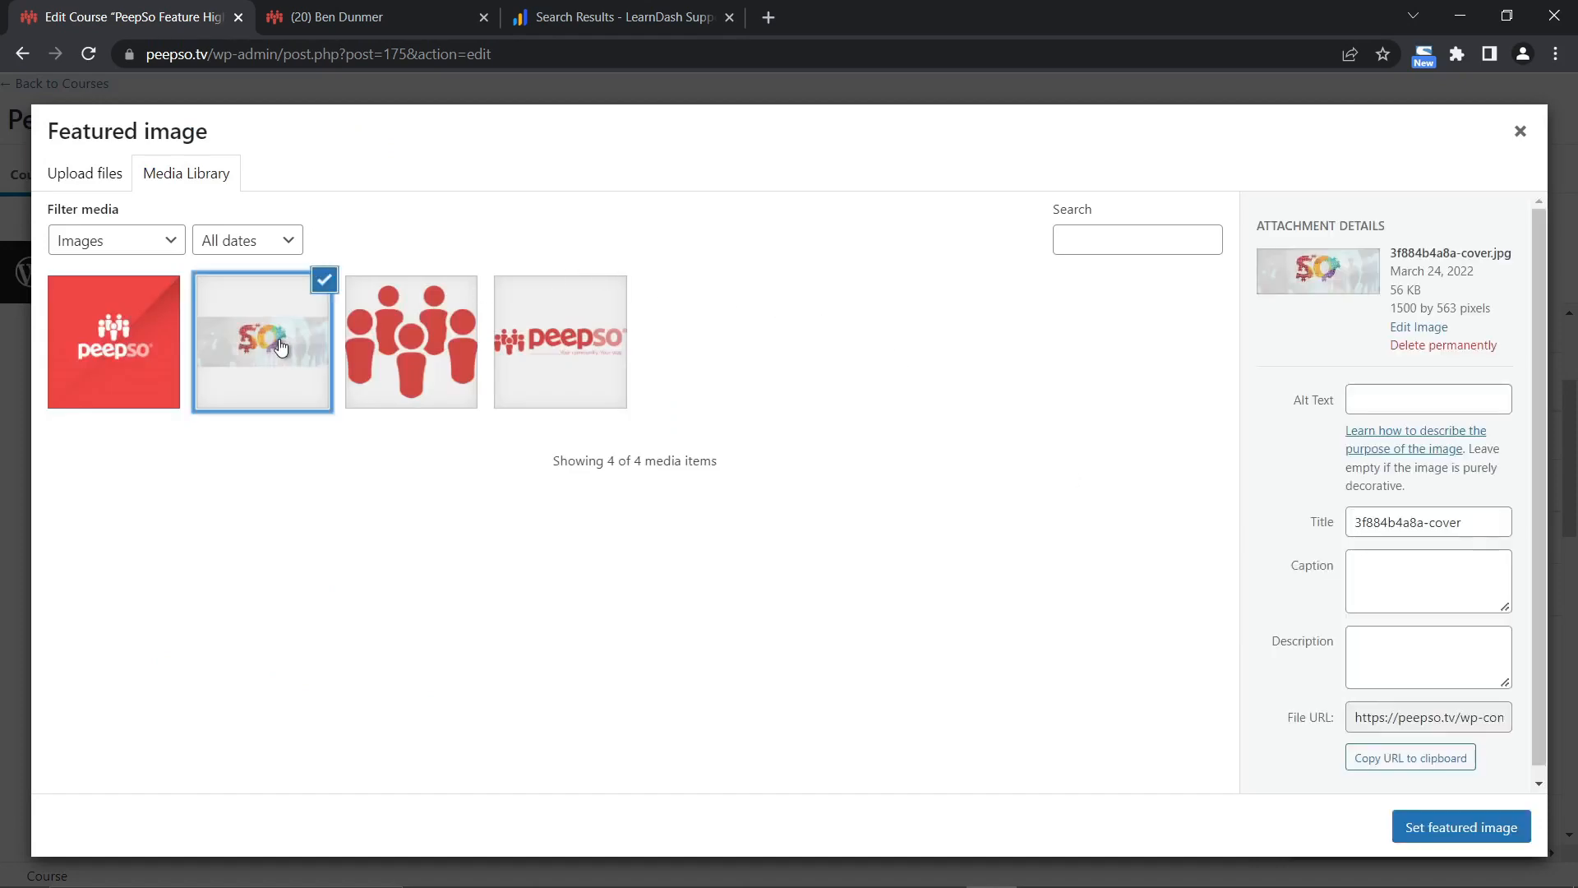
pyautogui.click(1447, 826)
pyautogui.click(1436, 275)
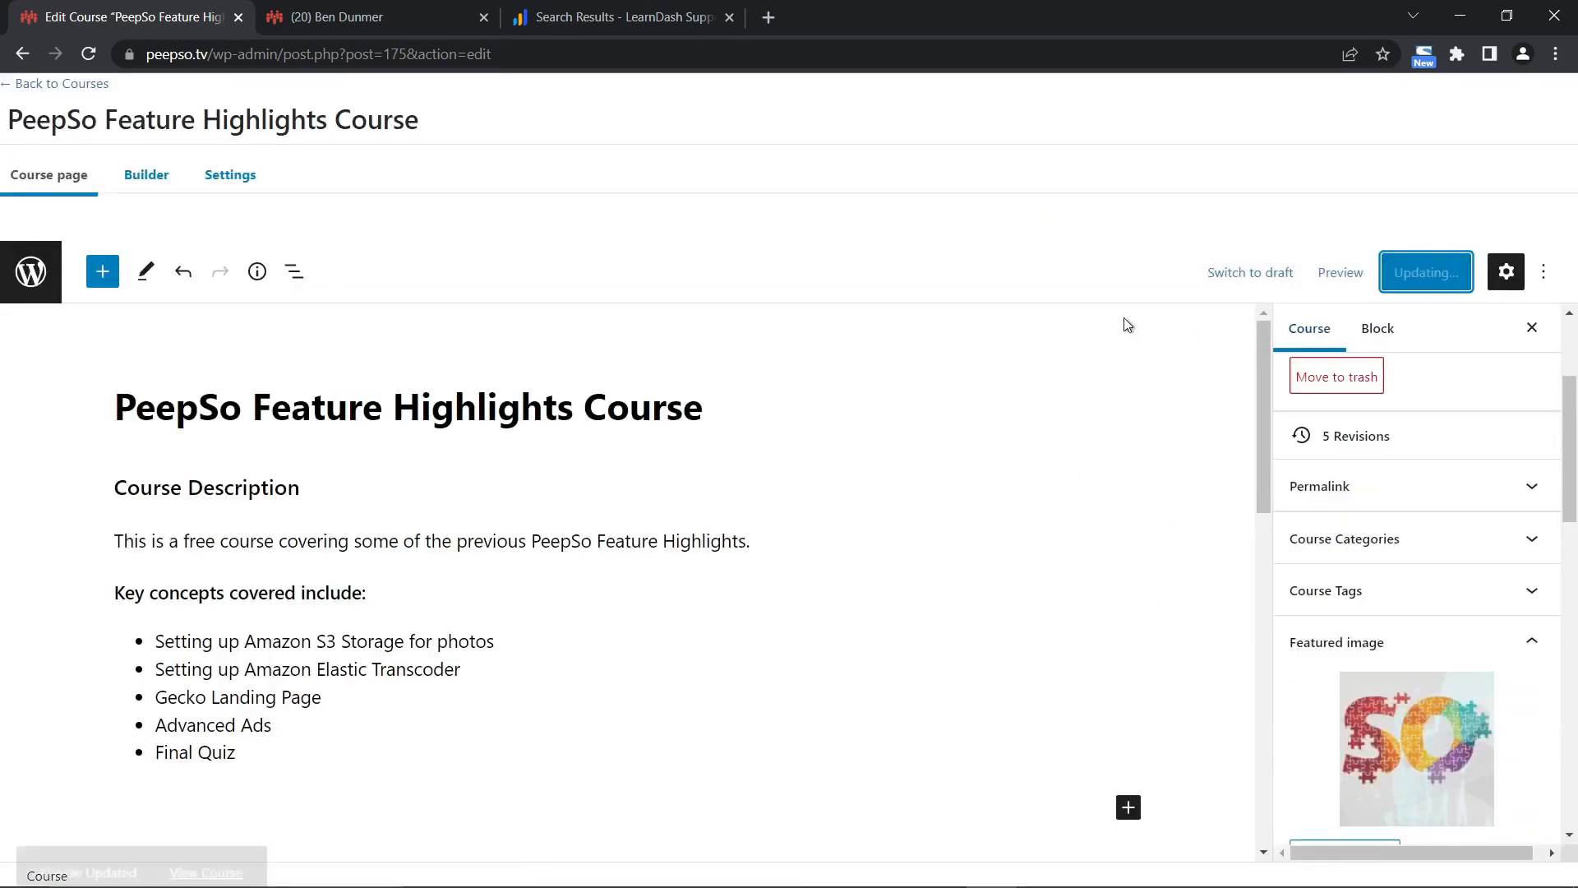
pyautogui.click(32, 85)
pyautogui.click(337, 16)
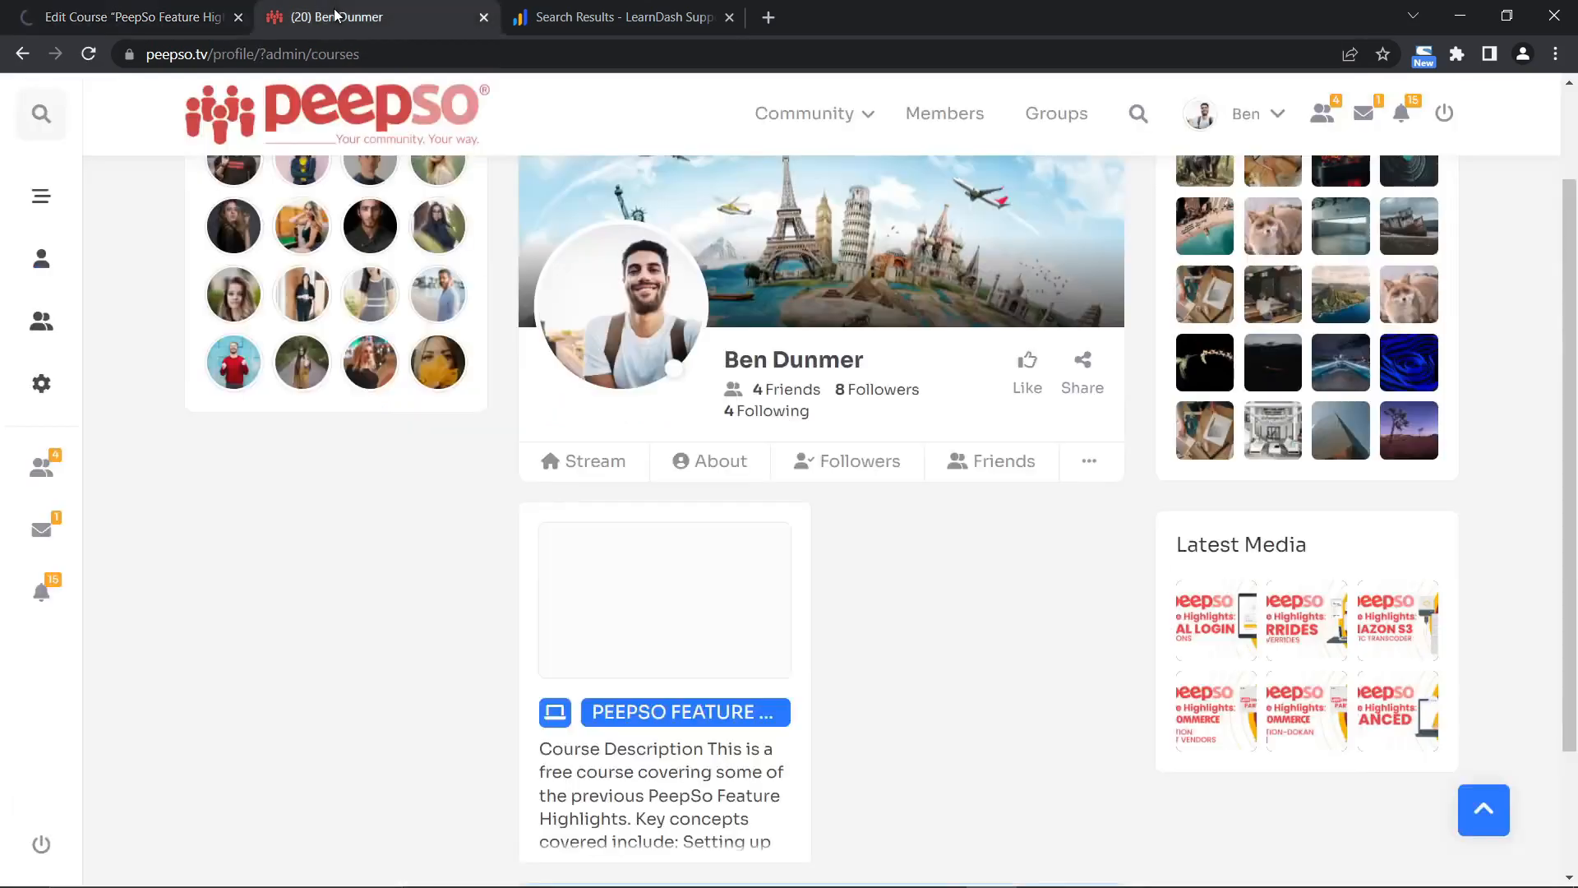
pyautogui.click(89, 53)
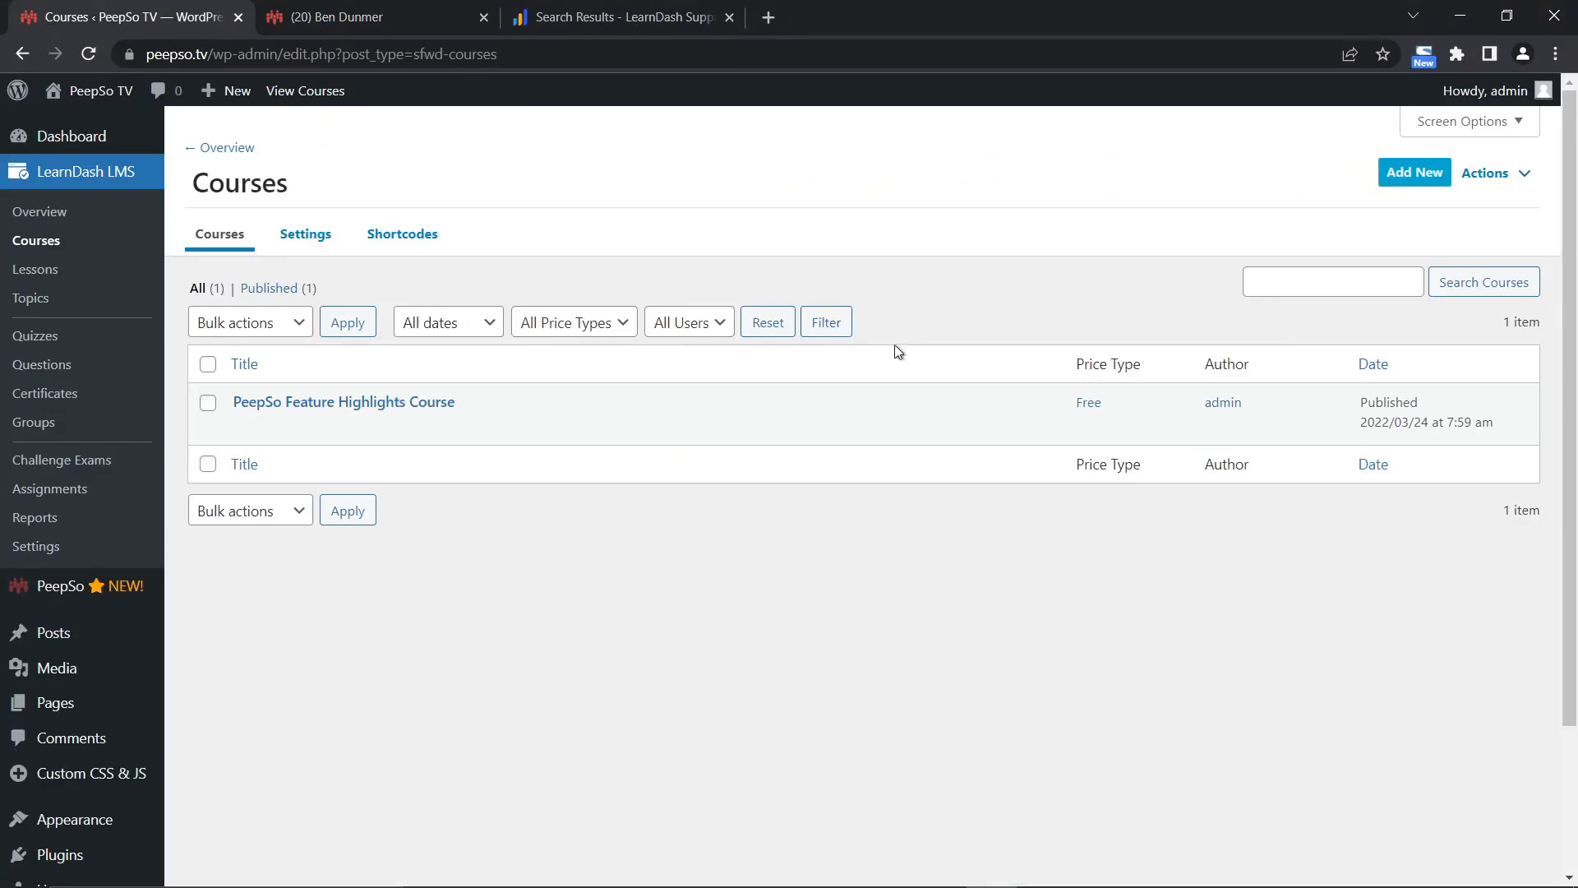
# Return to PeepSo's LearnDash configuration and review the course action settings and the Advanced section's Profile label, slug and icon options.
pyautogui.moveTo(54, 591)
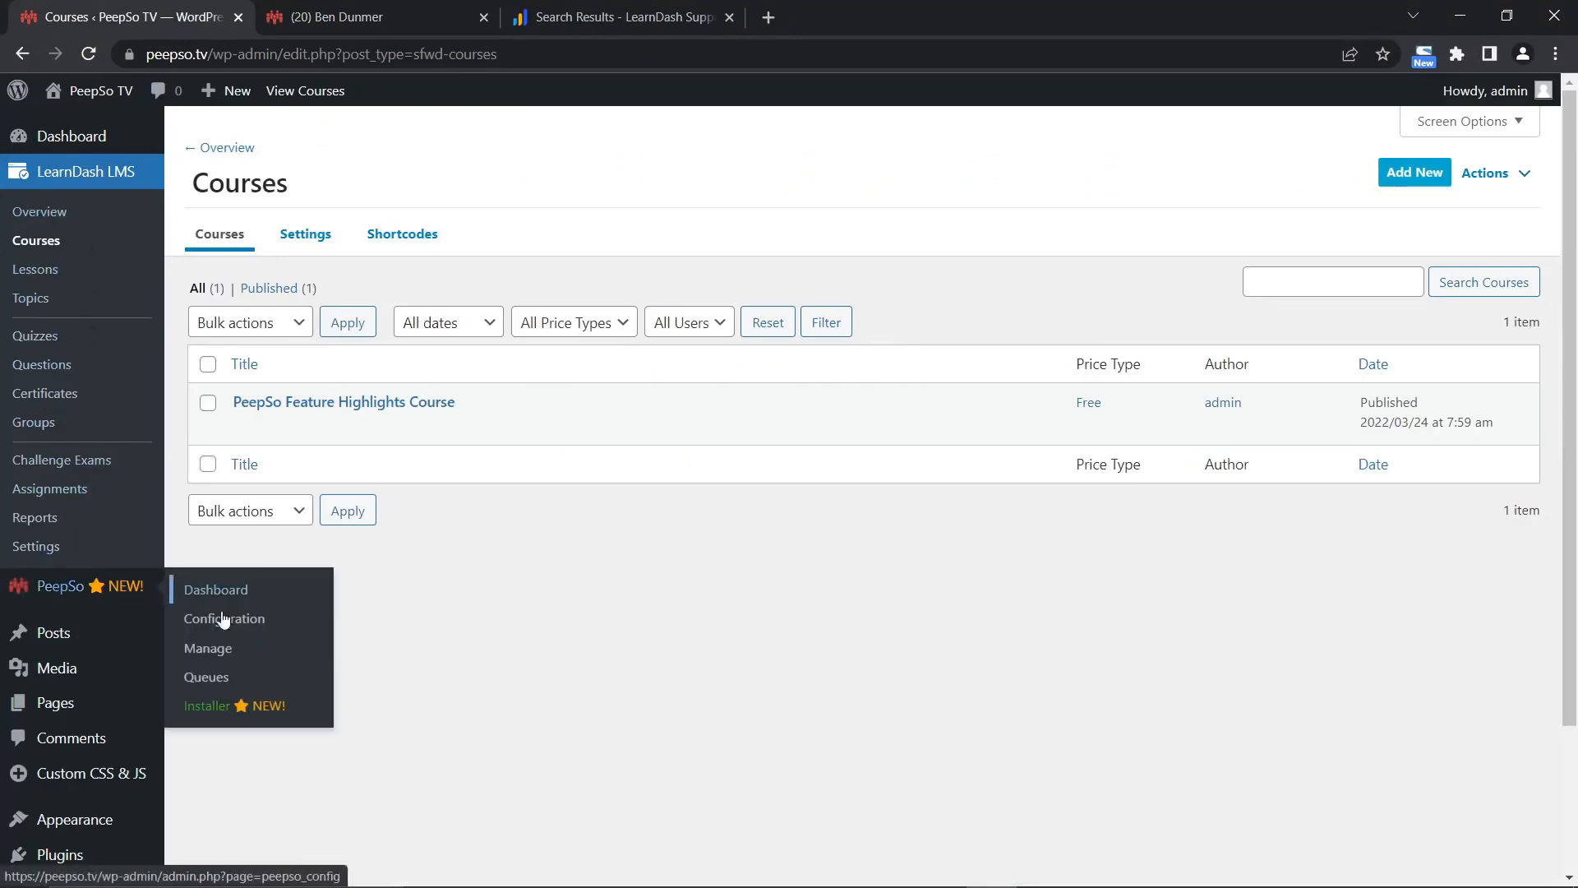
pyautogui.click(206, 618)
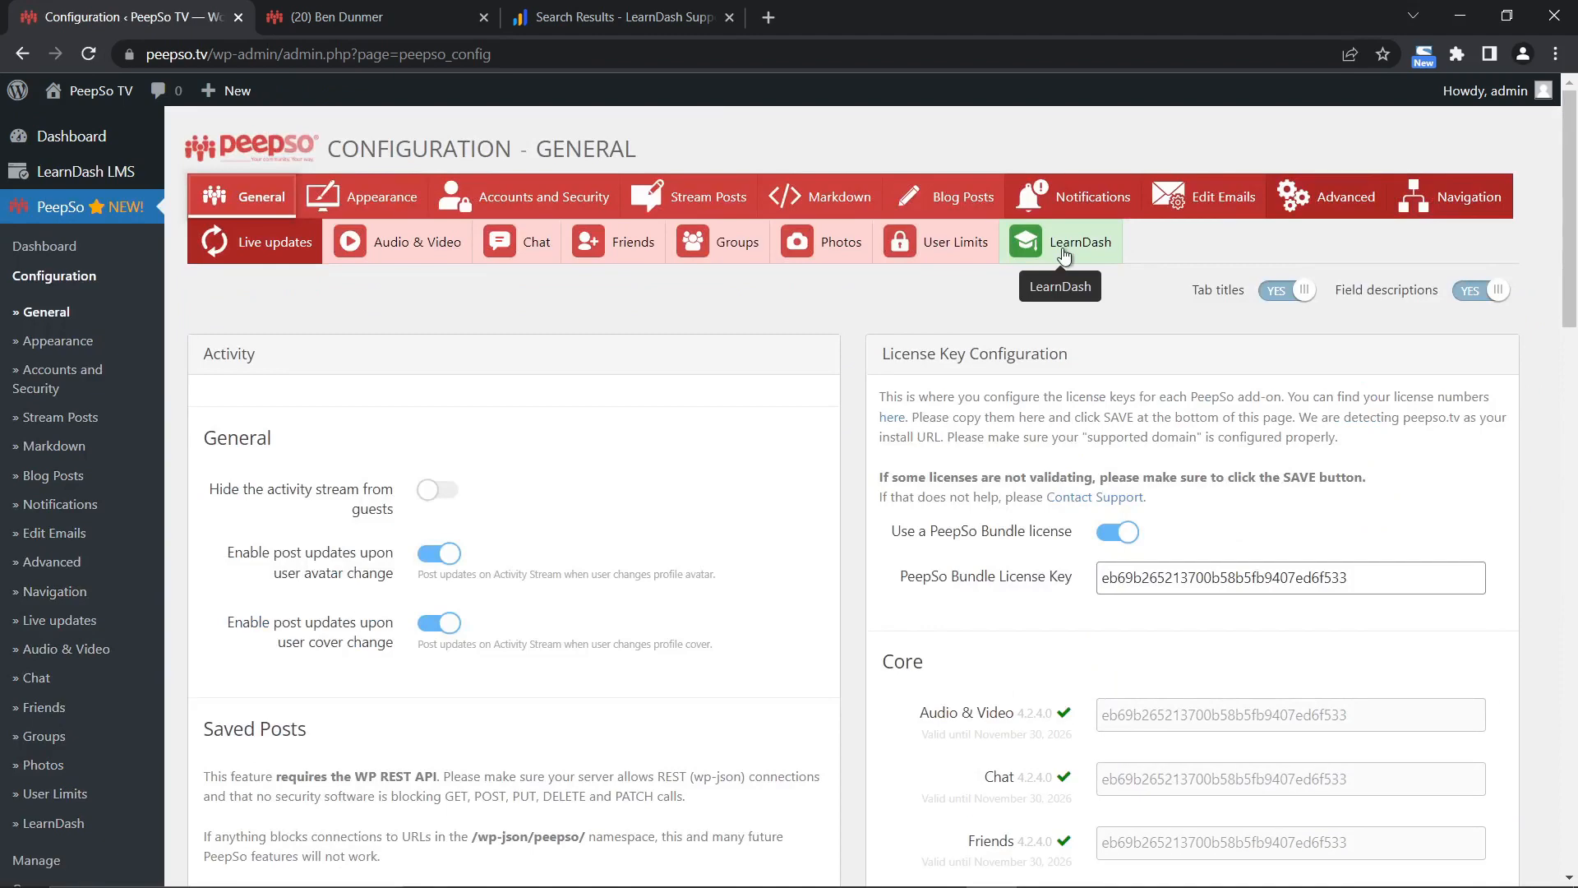
pyautogui.click(1065, 243)
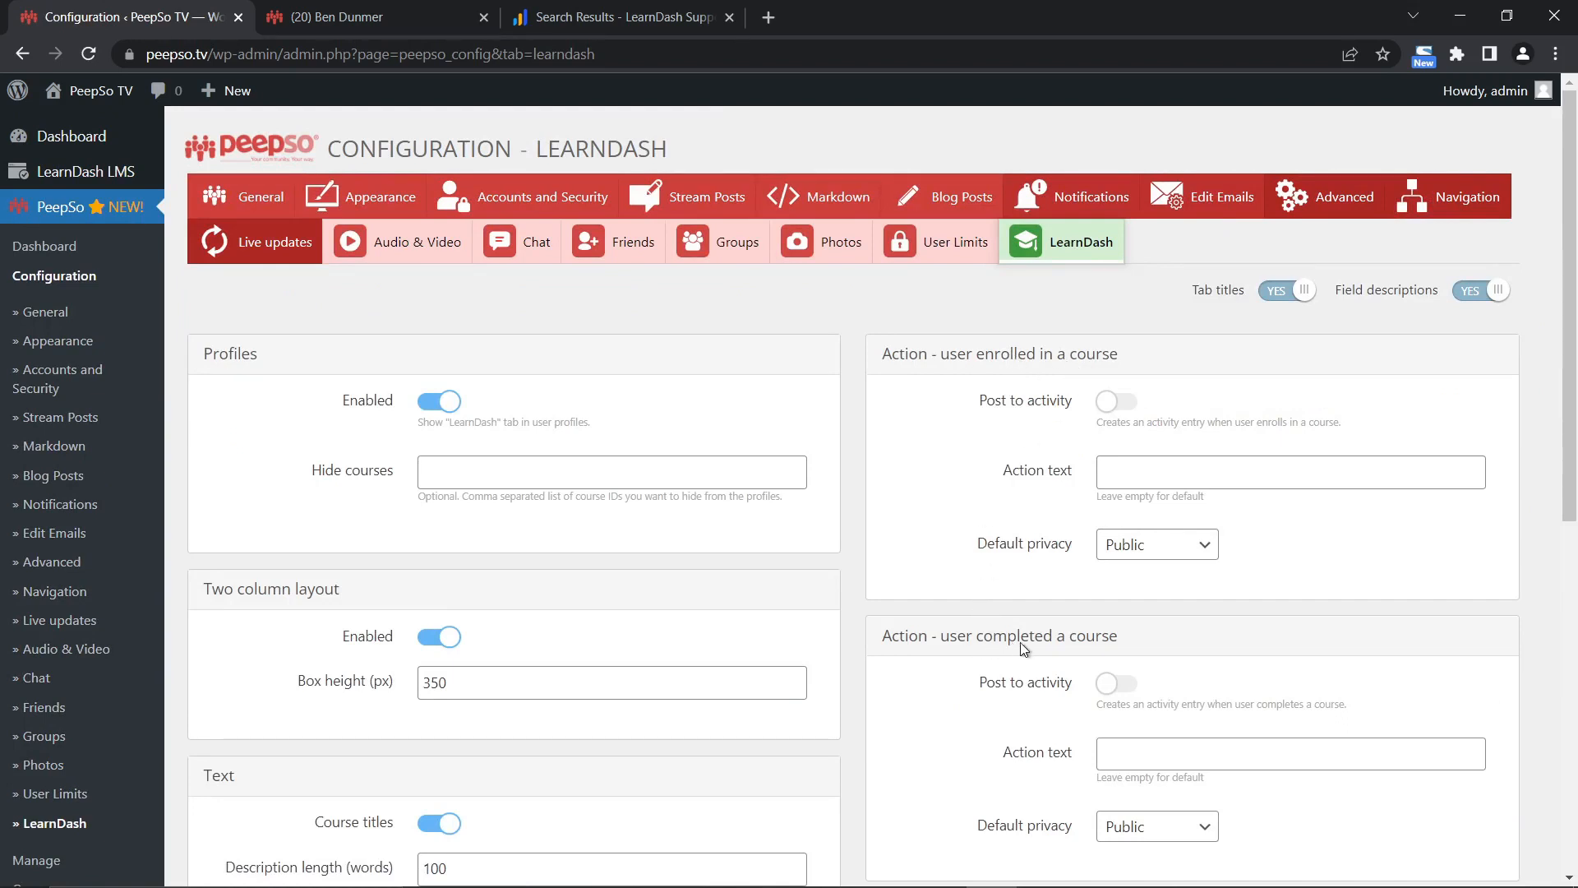
pyautogui.scroll(-5, 946, 589)
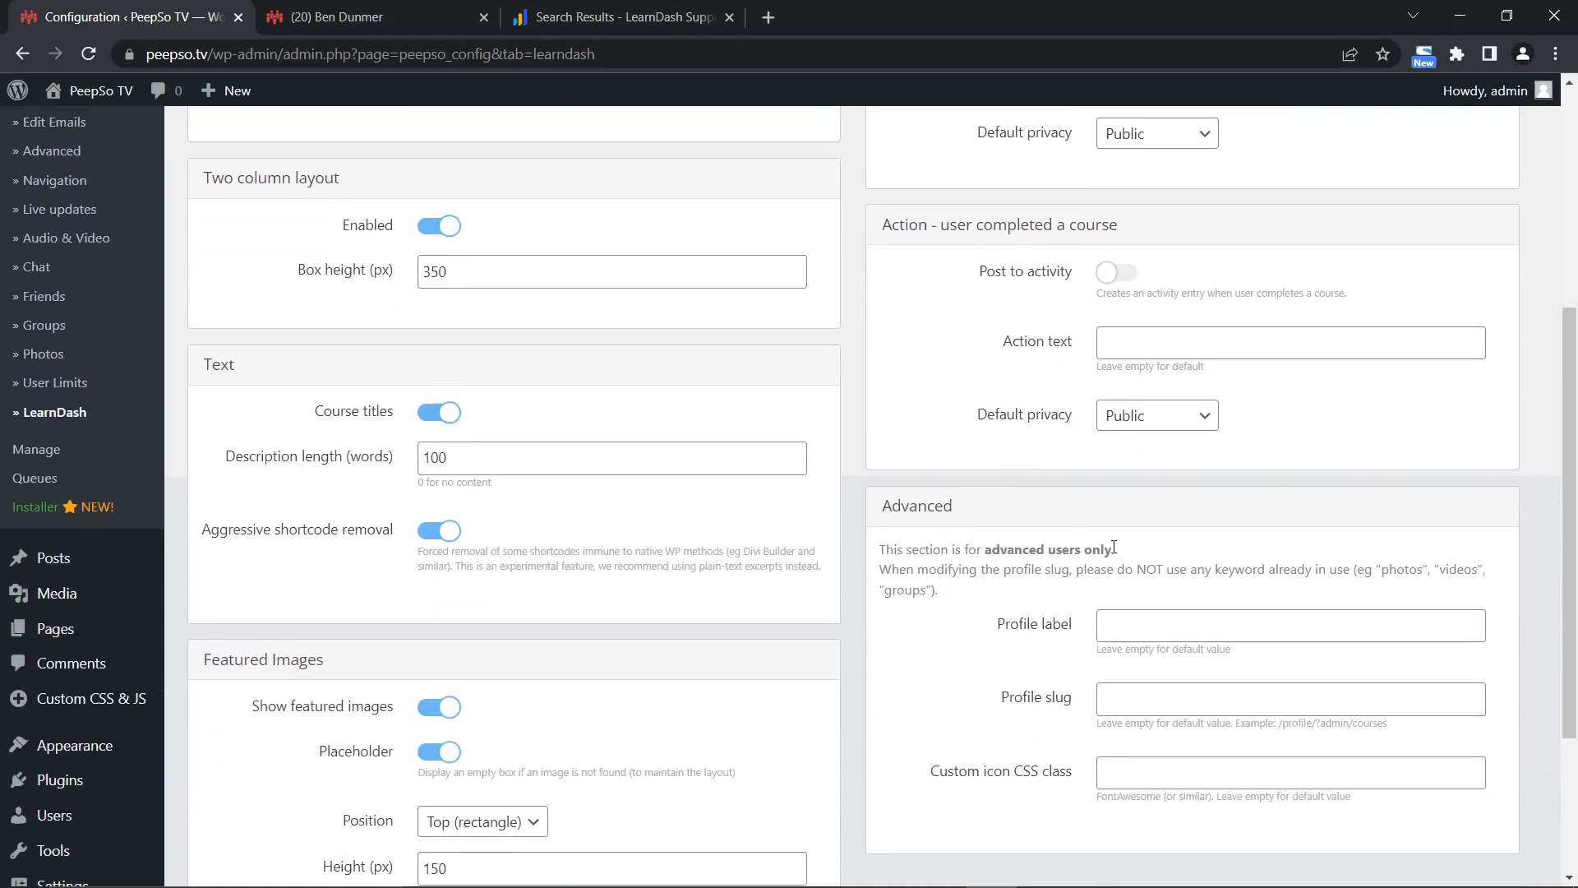
pyautogui.scroll(-3, 1011, 596)
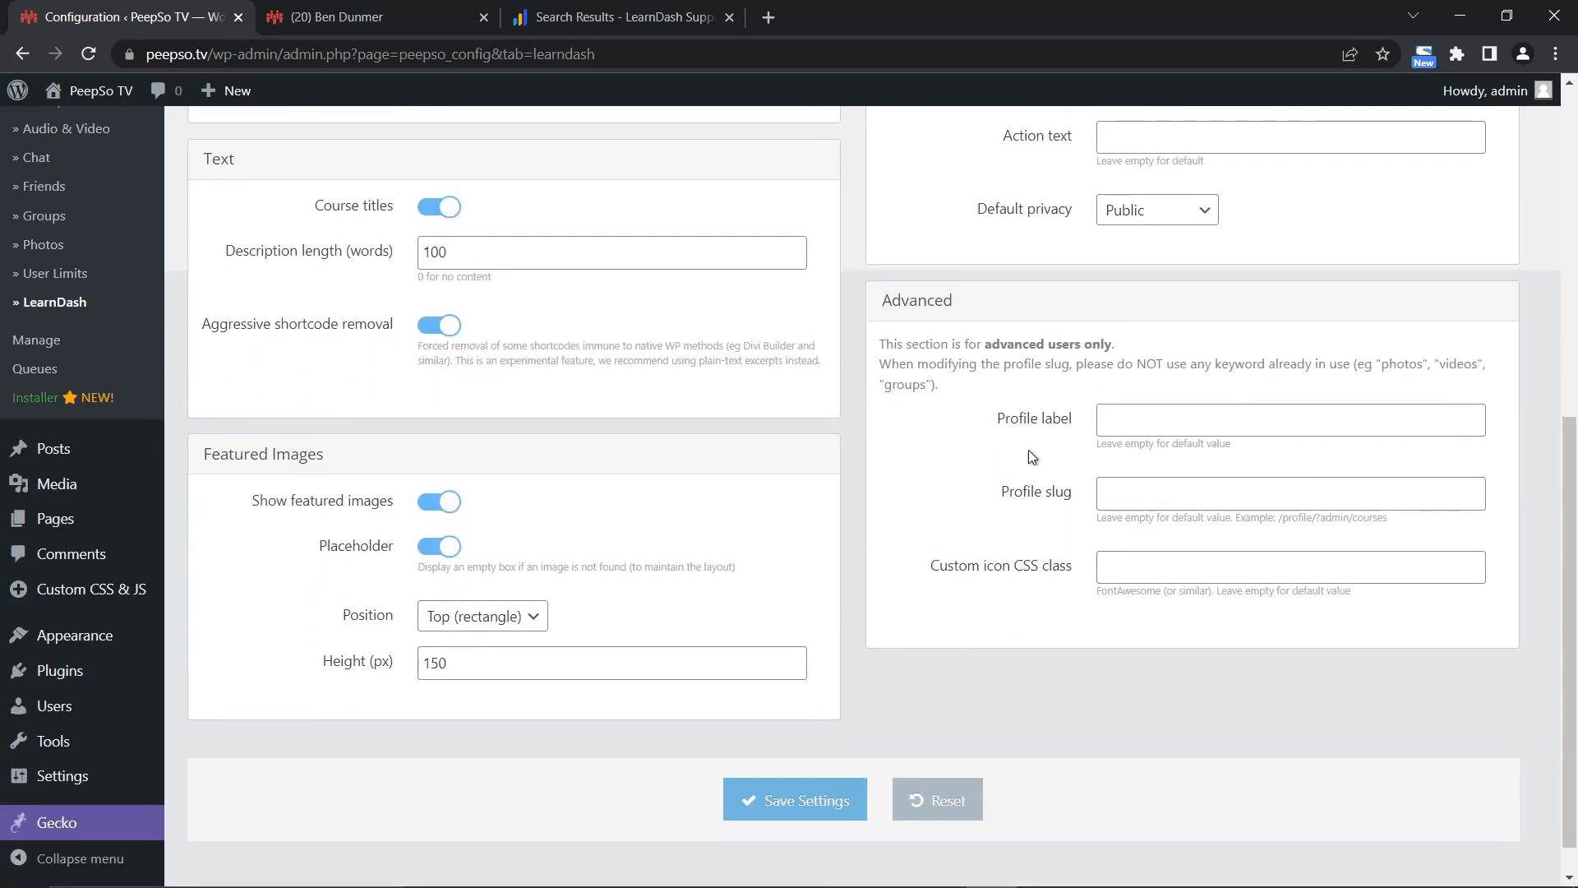
pyautogui.click(1116, 421)
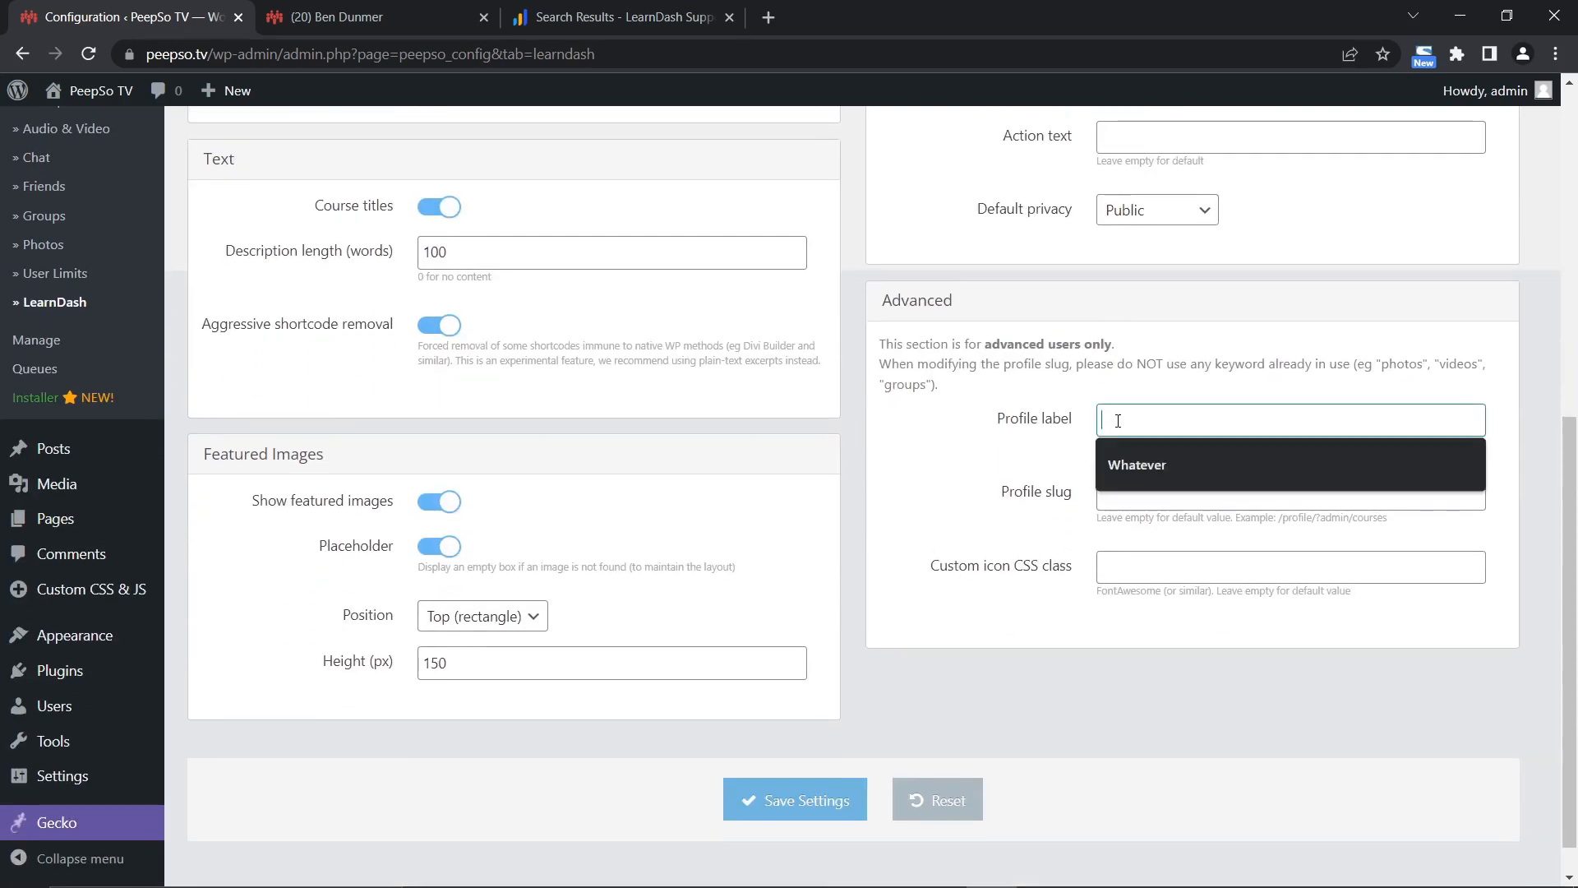
pyautogui.click(1029, 440)
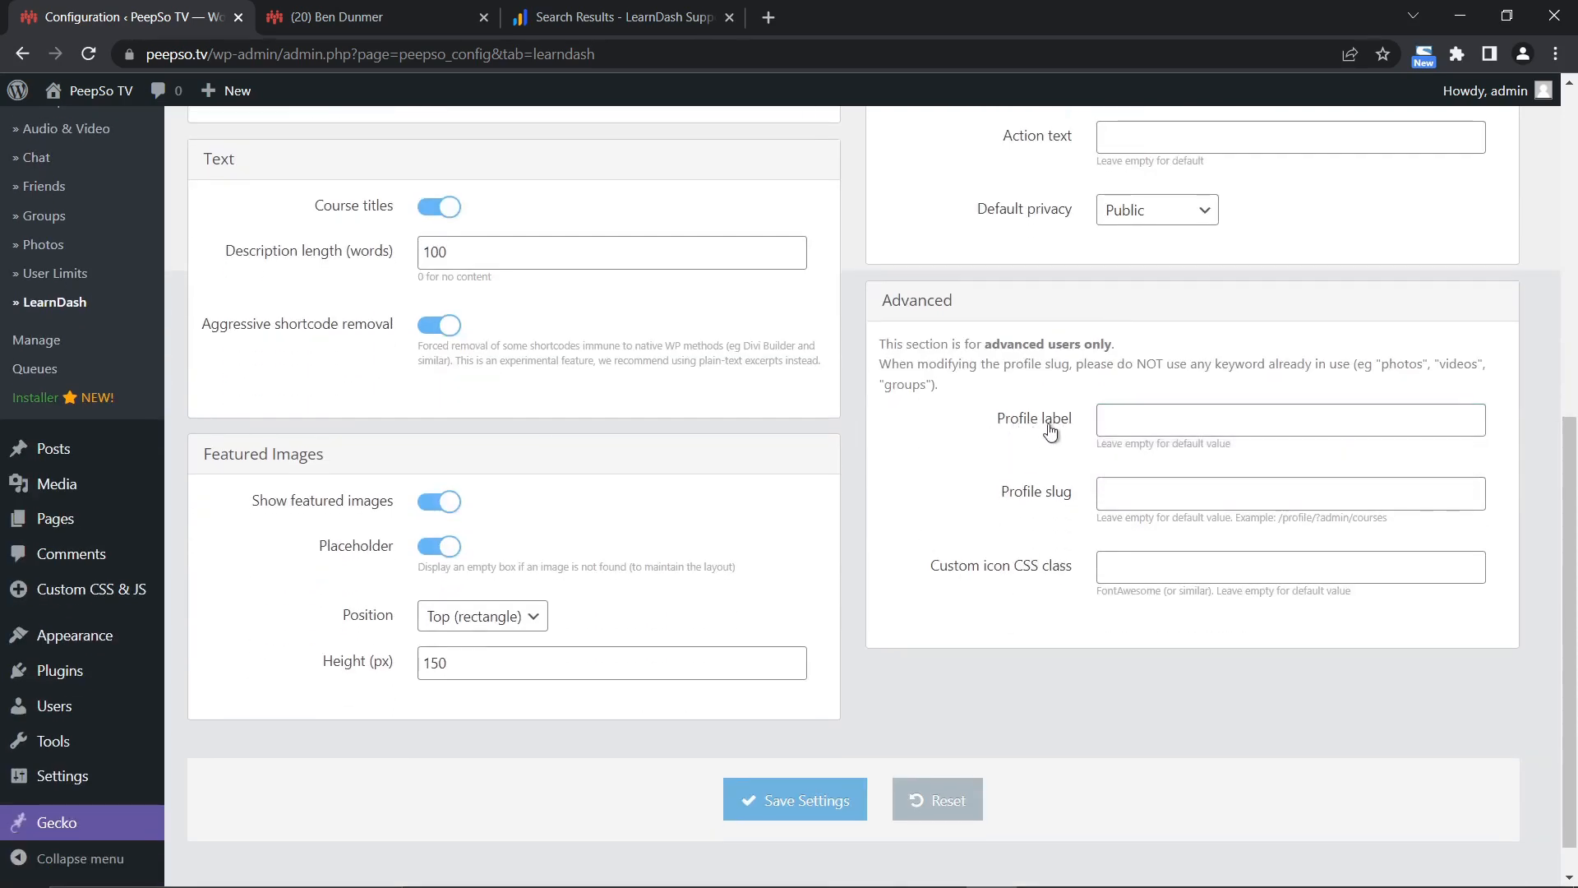
# View the Courses entry in the user profile's navigation, set LearnDash's Profile label to Whatever and save the settings.
pyautogui.click(348, 24)
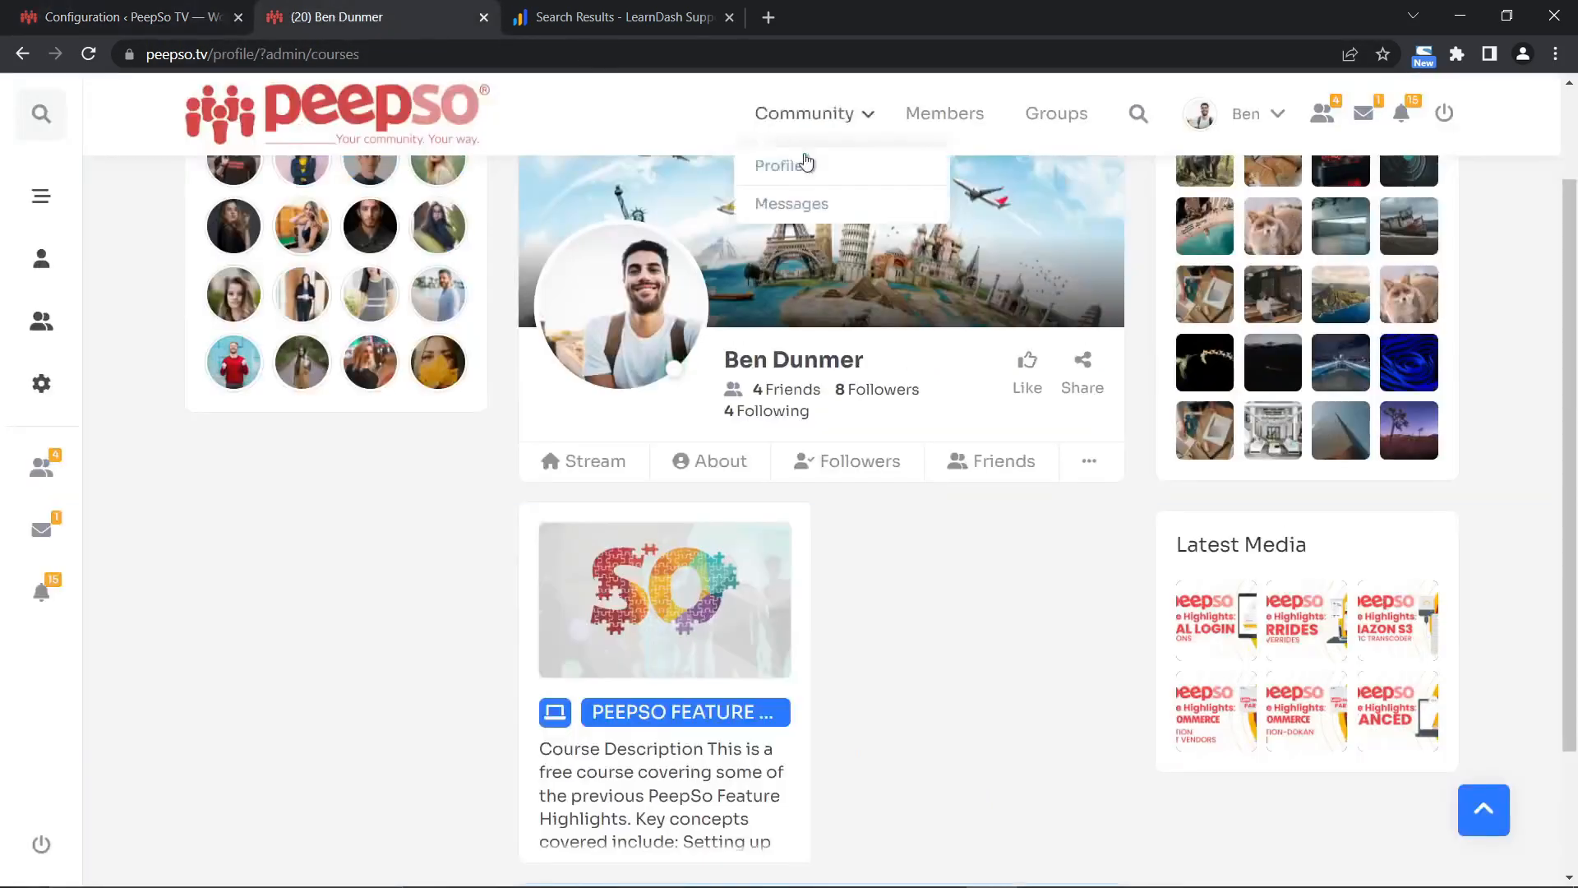
pyautogui.click(1086, 464)
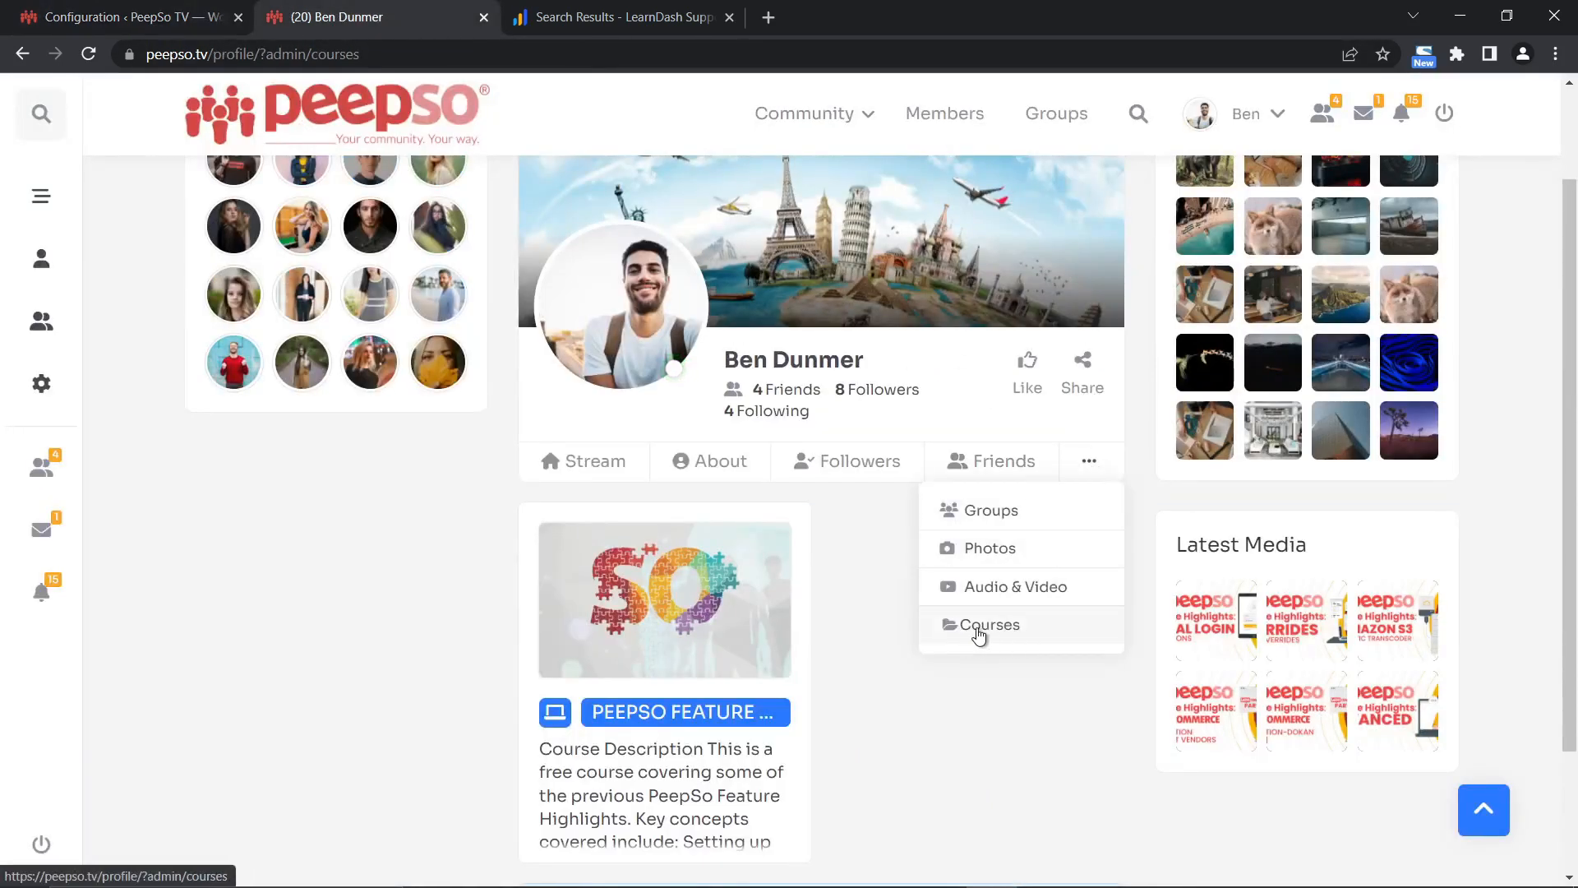
pyautogui.click(131, 17)
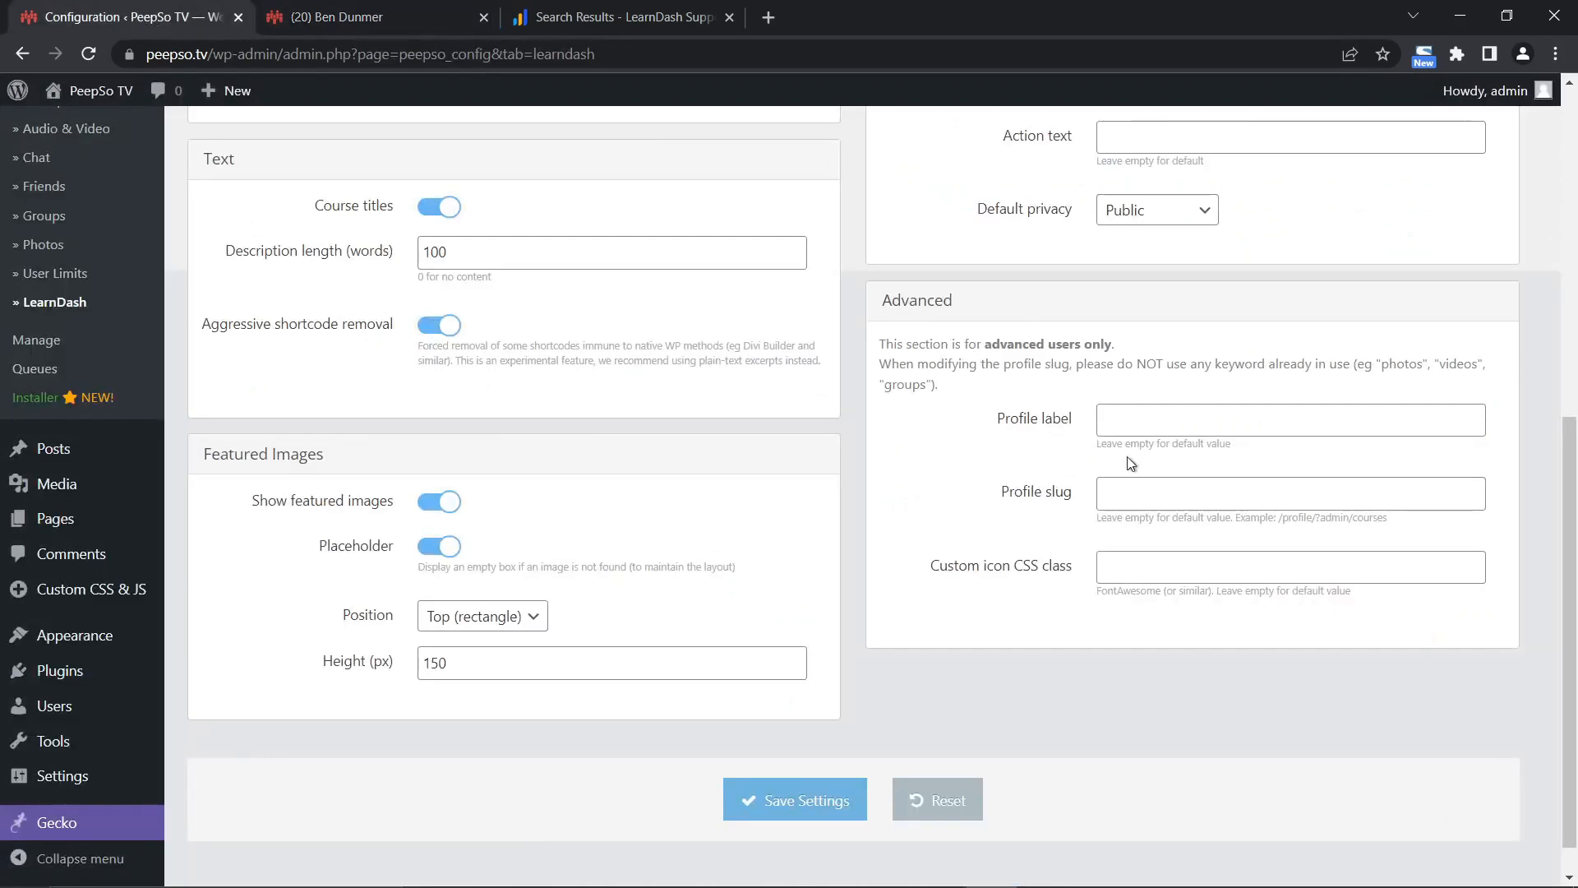
pyautogui.click(1122, 419)
pyautogui.click(1099, 450)
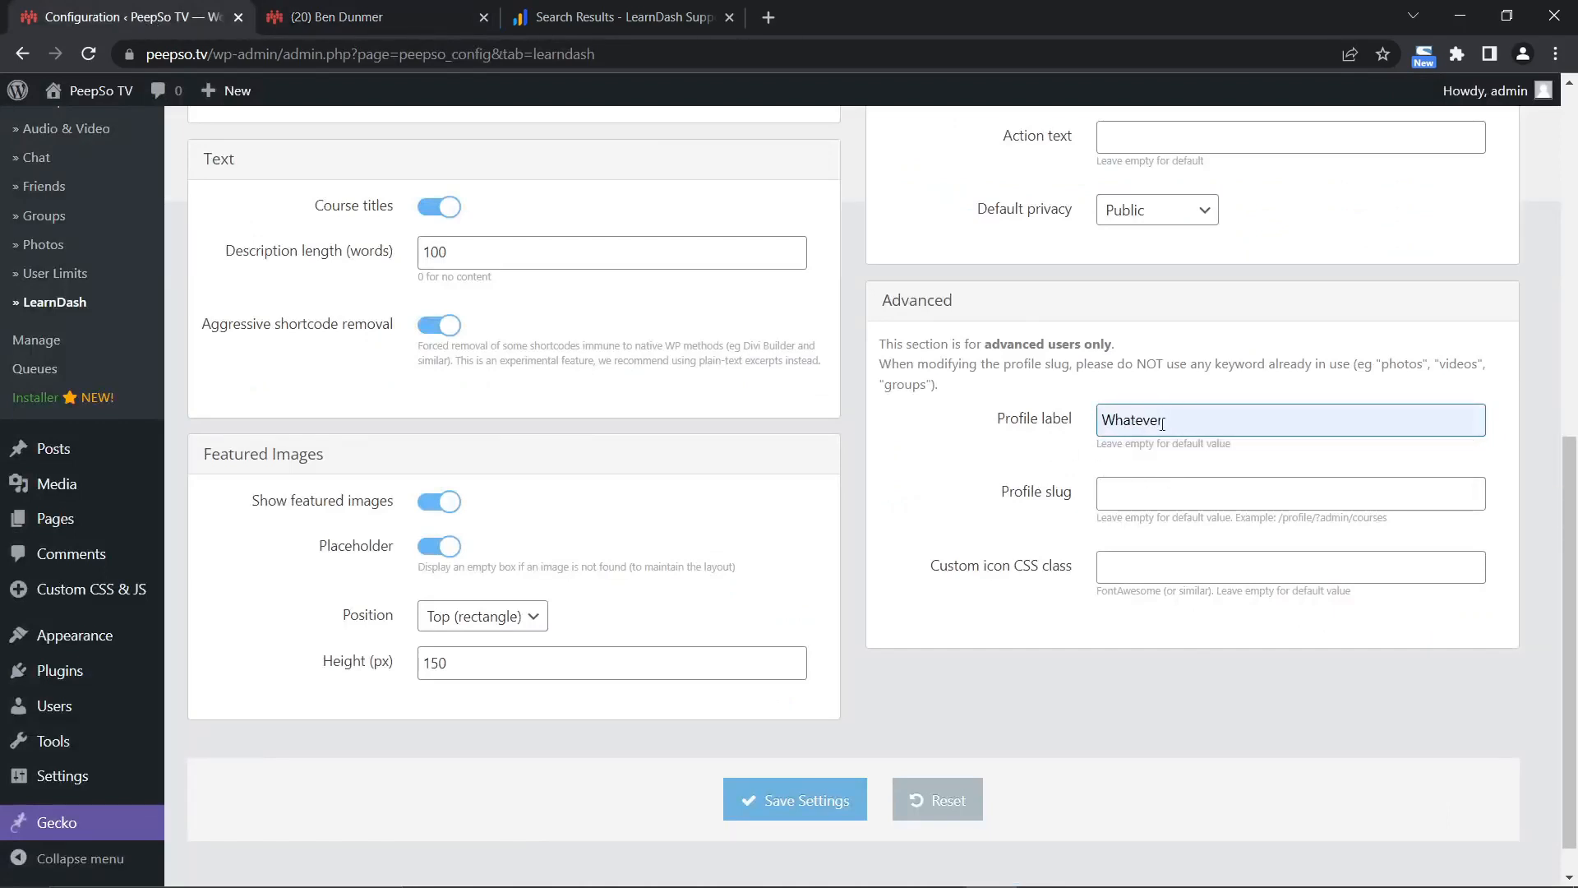
pyautogui.click(801, 780)
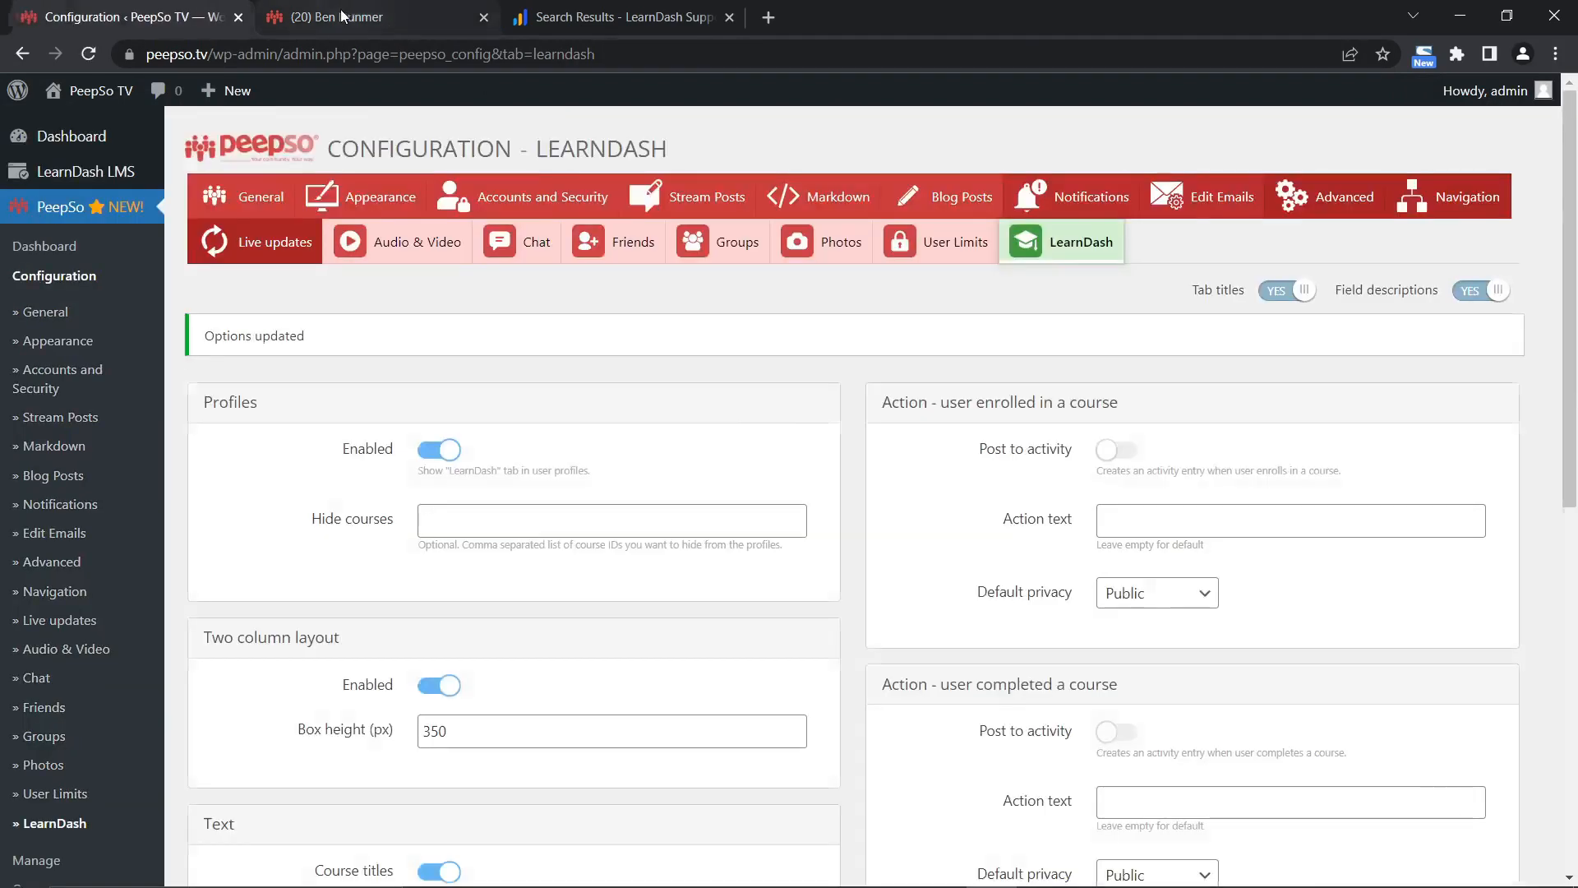
# Reload the user profile and check the renamed LearnDash section's label and the slug in its address.
pyautogui.click(342, 16)
pyautogui.click(89, 55)
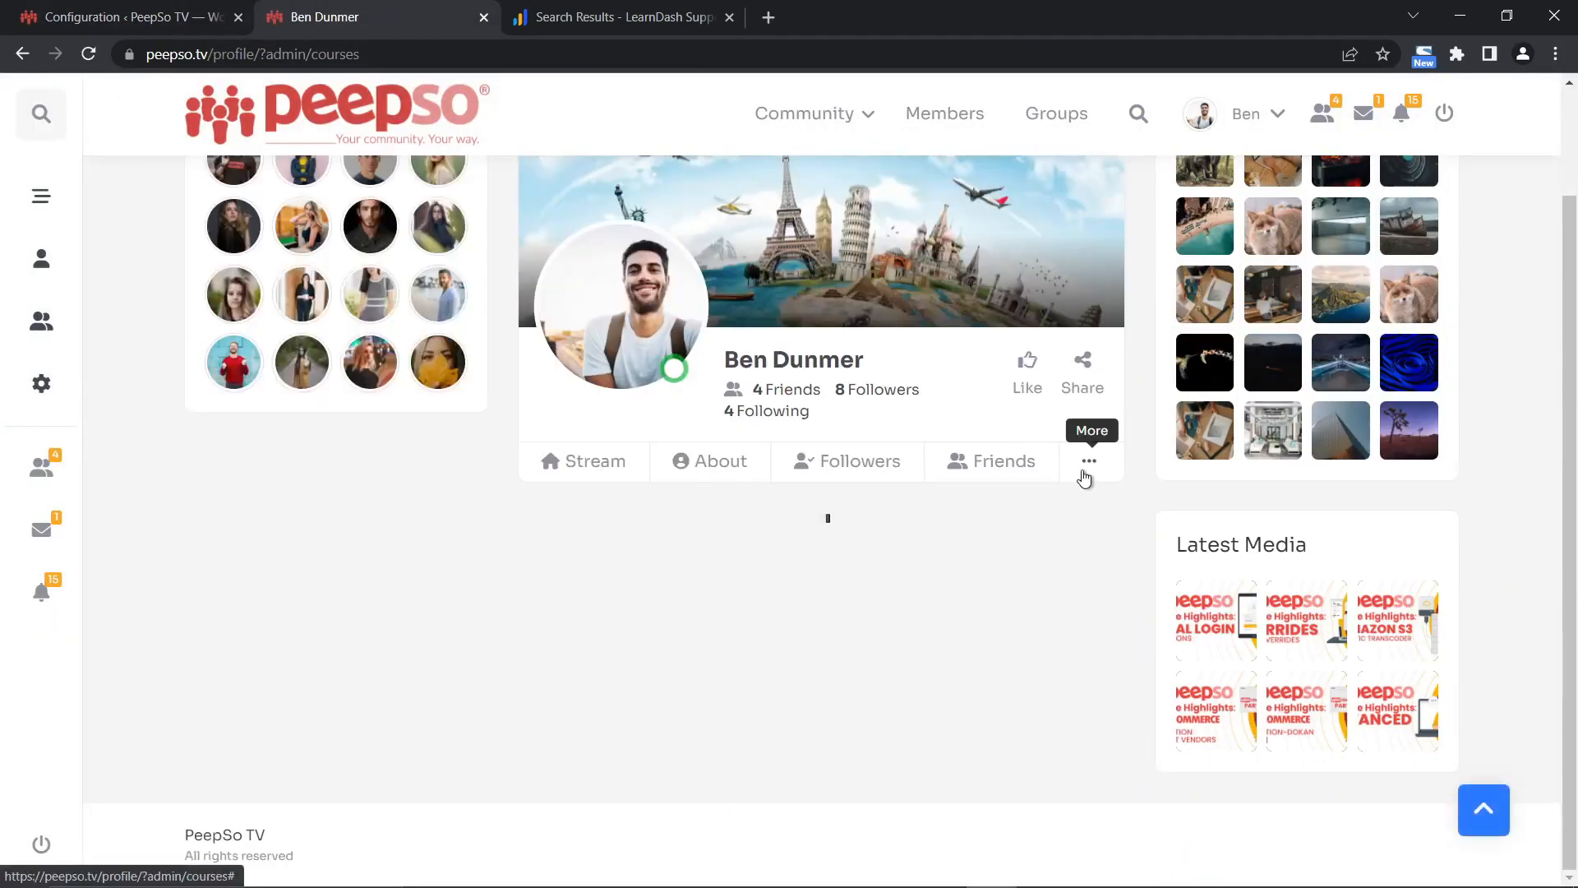
pyautogui.click(1085, 477)
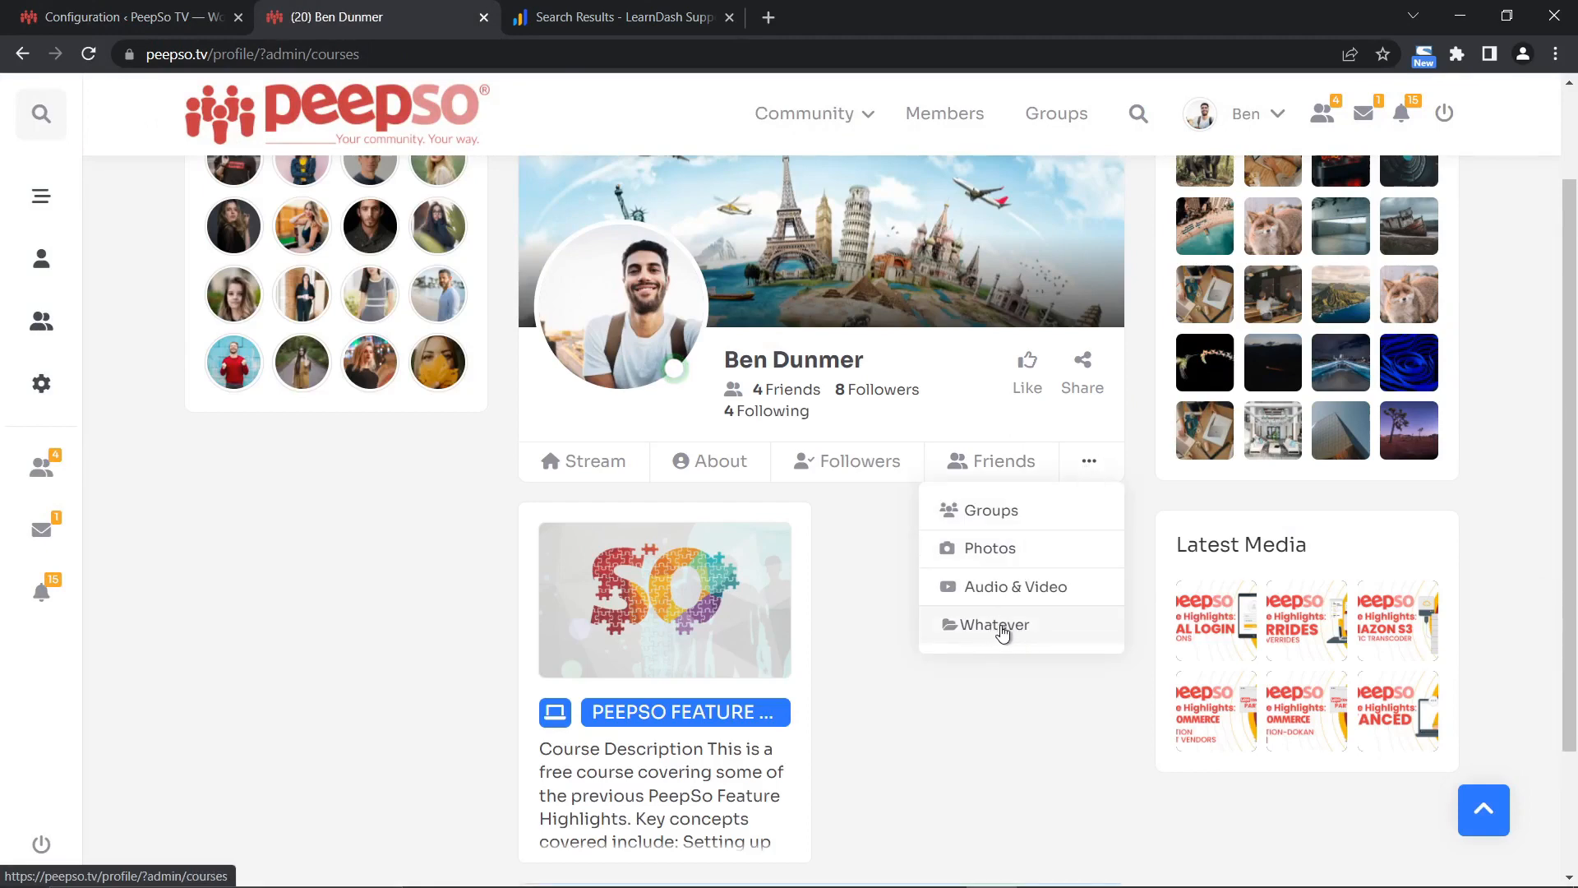
pyautogui.click(108, 18)
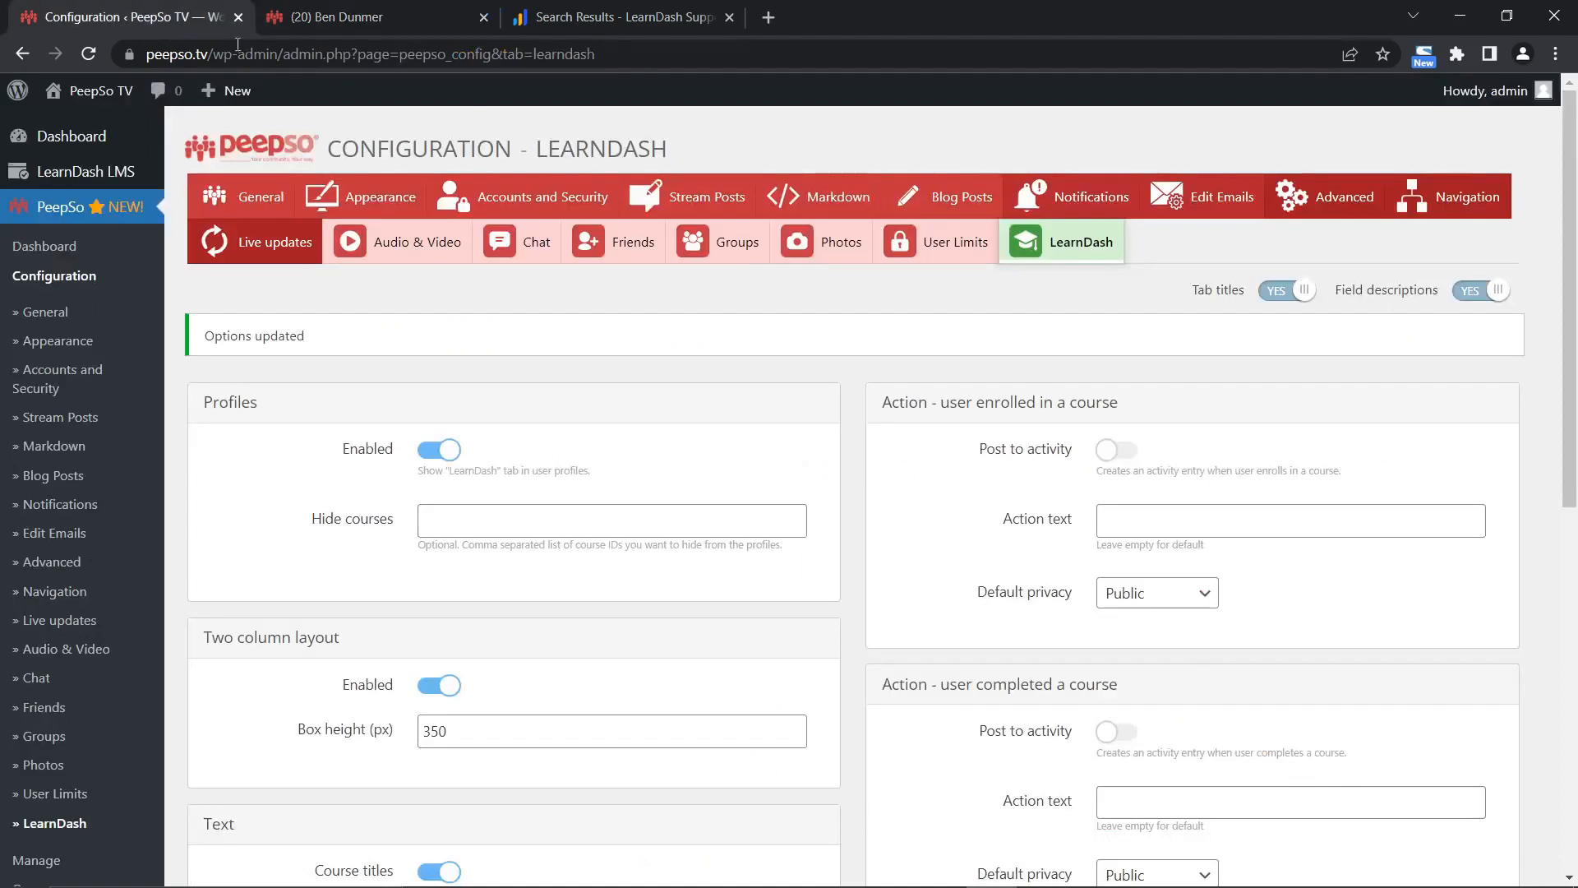
pyautogui.scroll(-10, 1253, 603)
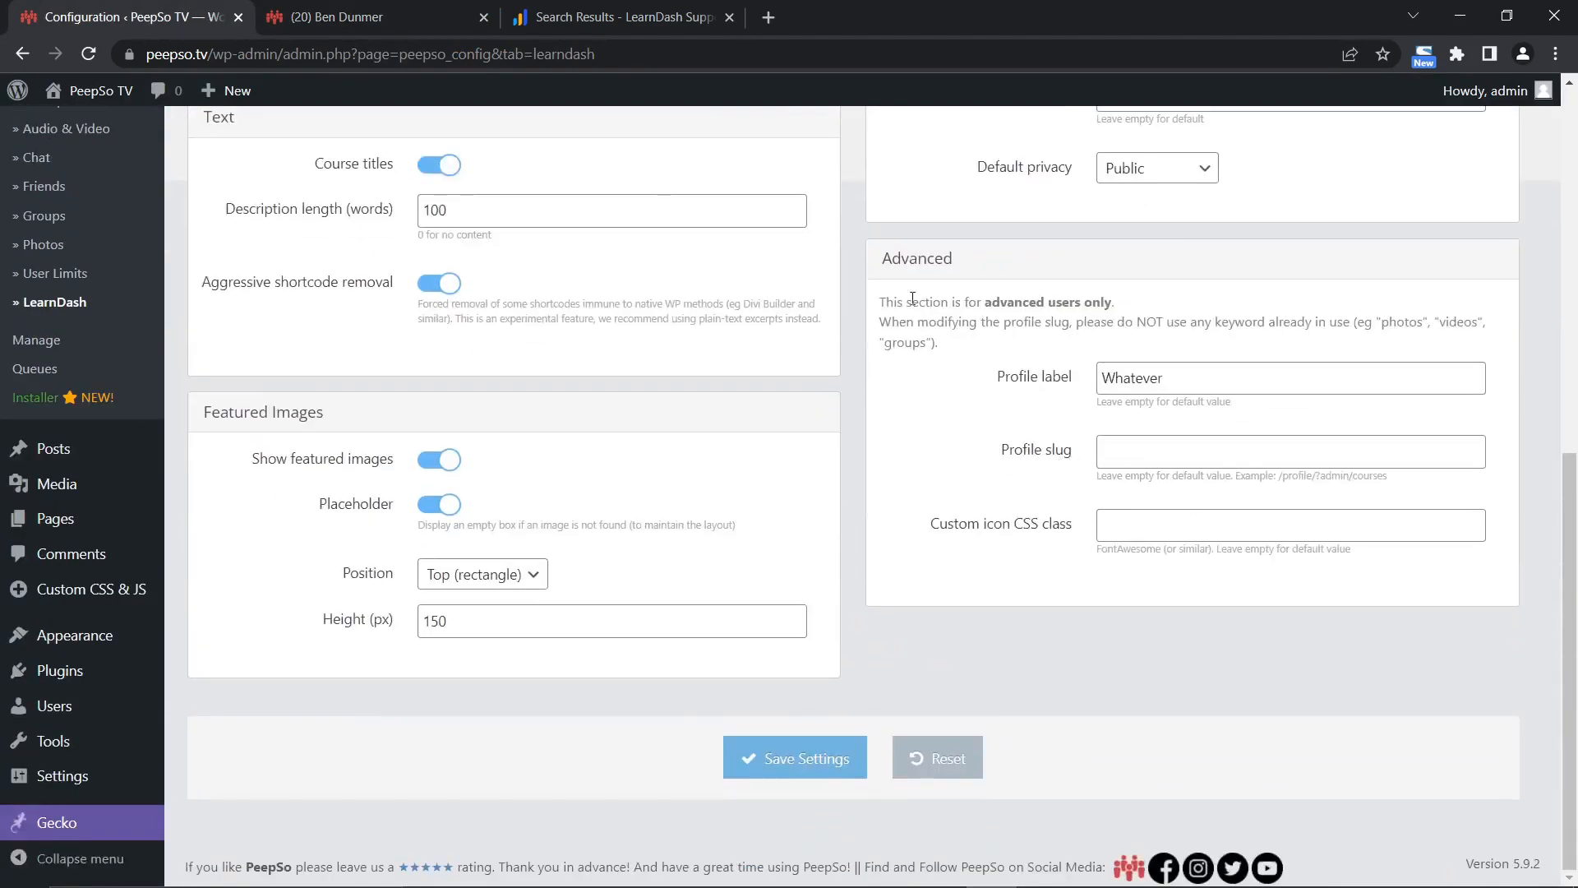
pyautogui.click(360, 18)
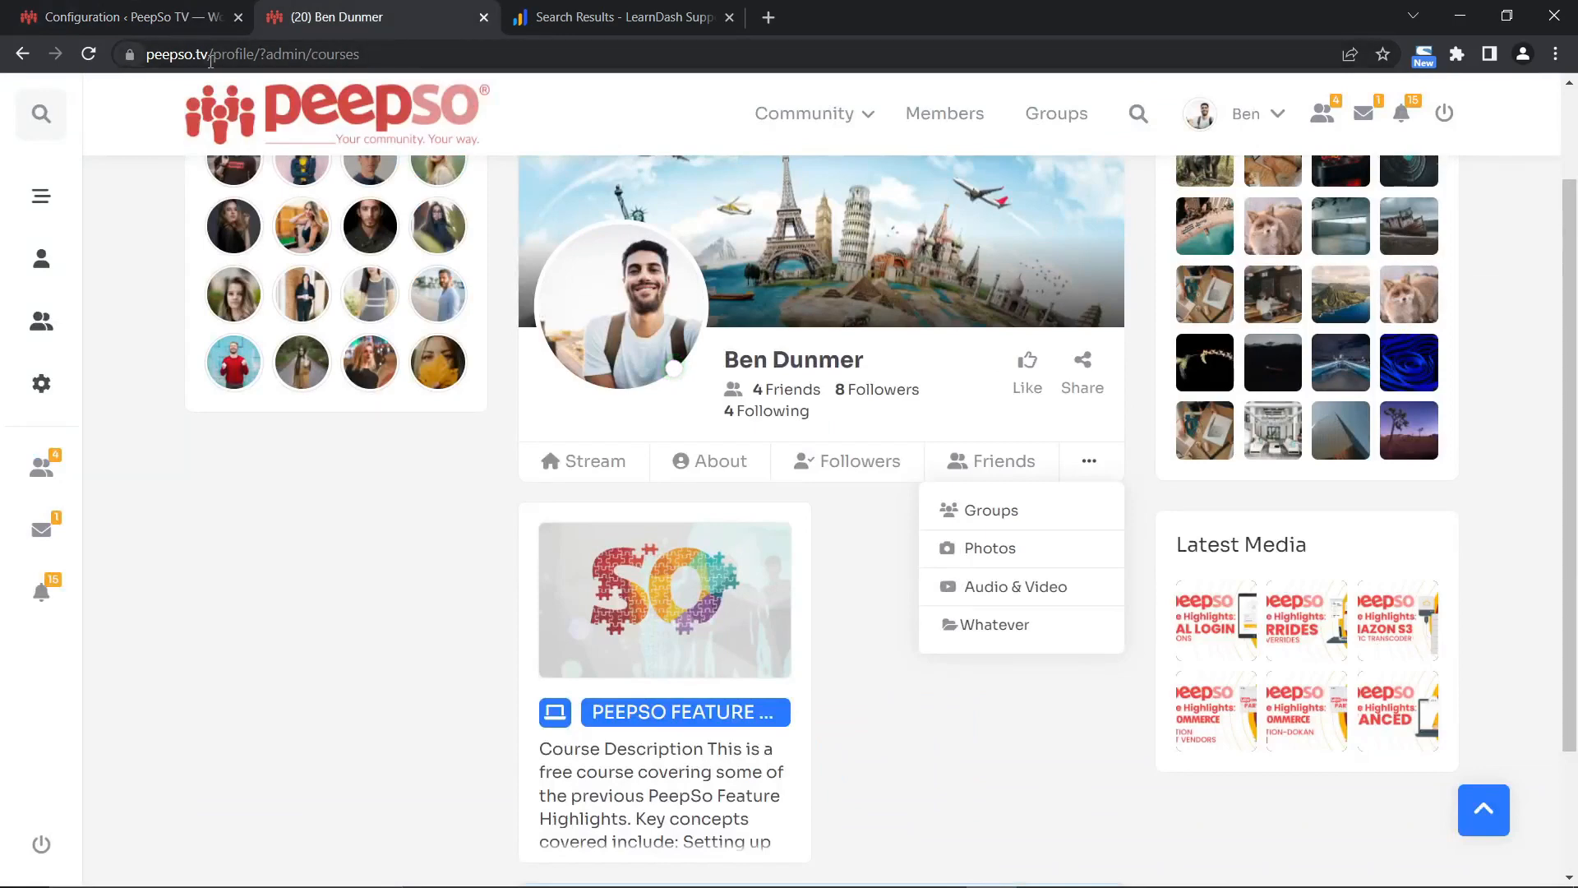
pyautogui.doubleClick(315, 56)
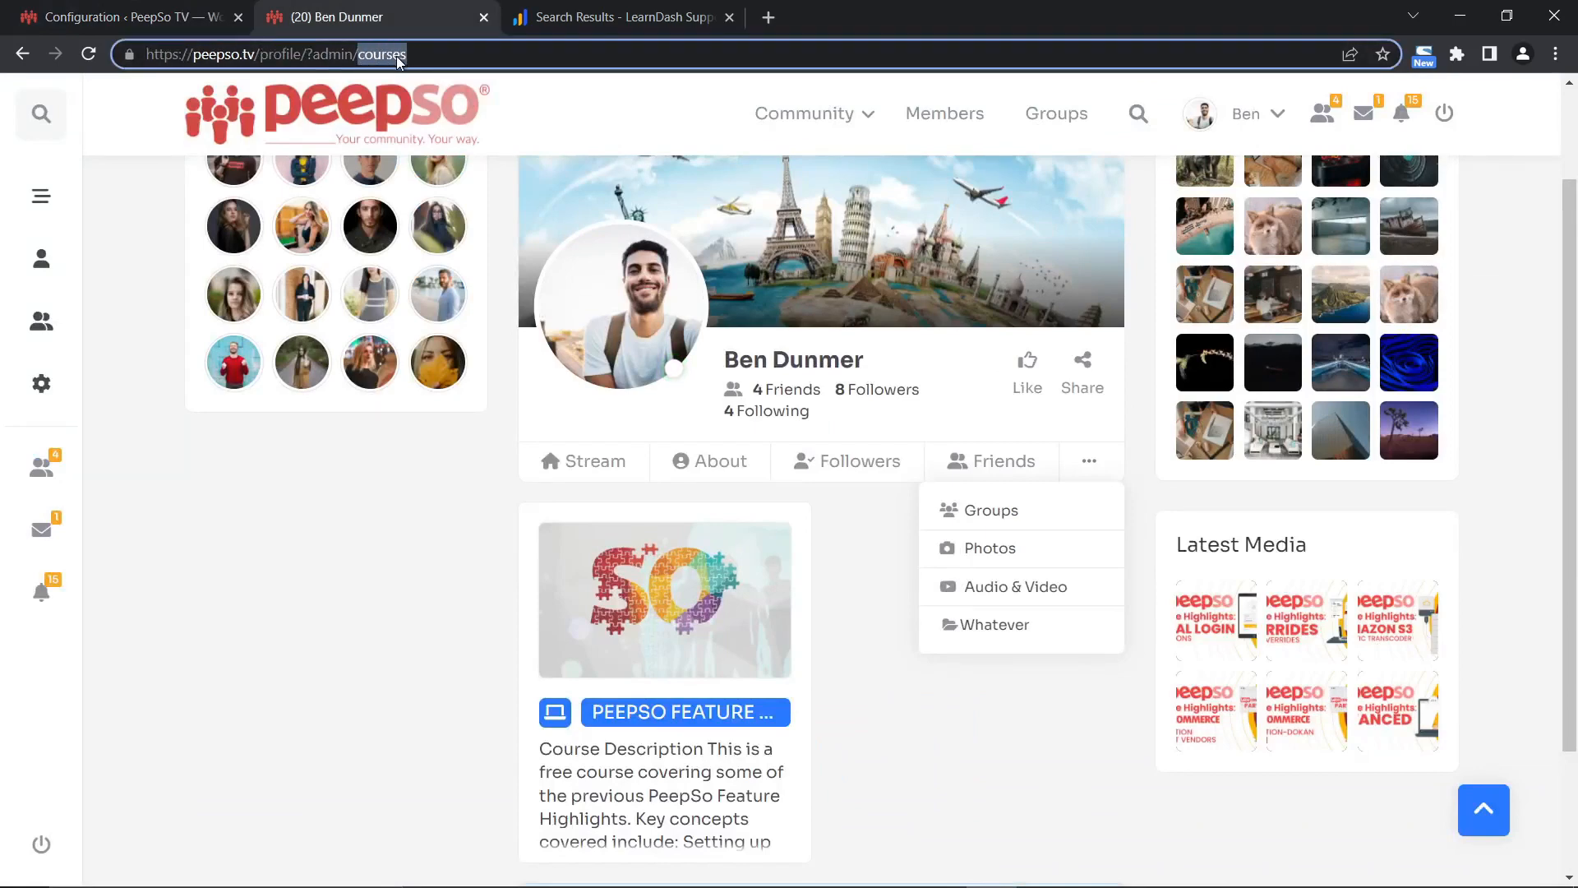
# Set the Profile slug to whatever in LearnDash's Advanced configuration and save the settings.
pyautogui.click(123, 18)
pyautogui.click(1114, 447)
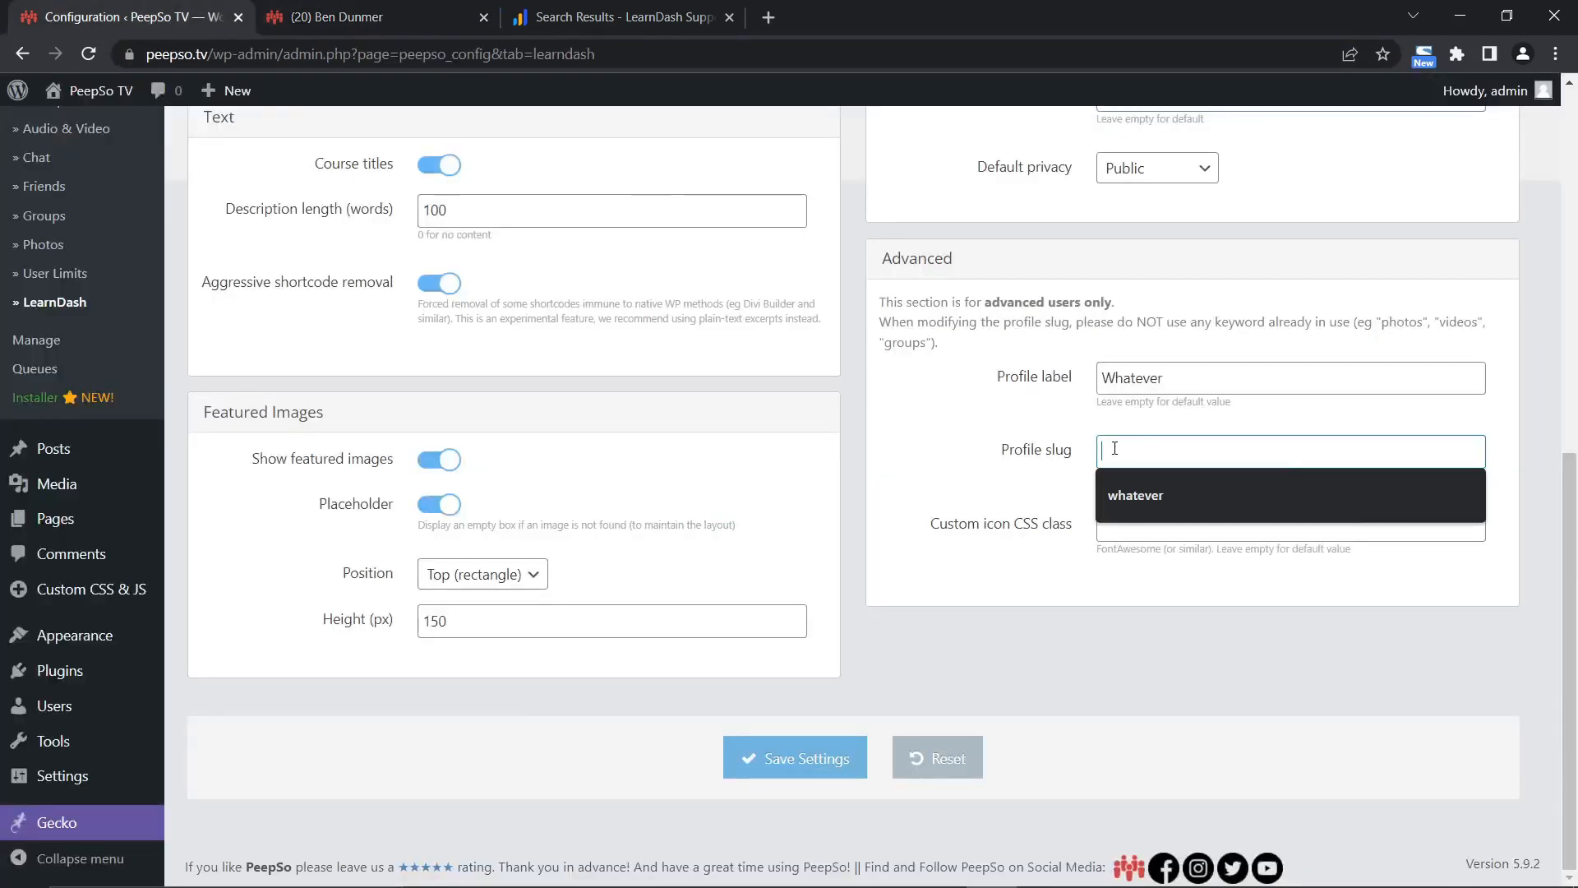
pyautogui.rightClick(1115, 447)
pyautogui.click(1057, 427)
pyautogui.click(1114, 448)
pyautogui.click(1120, 495)
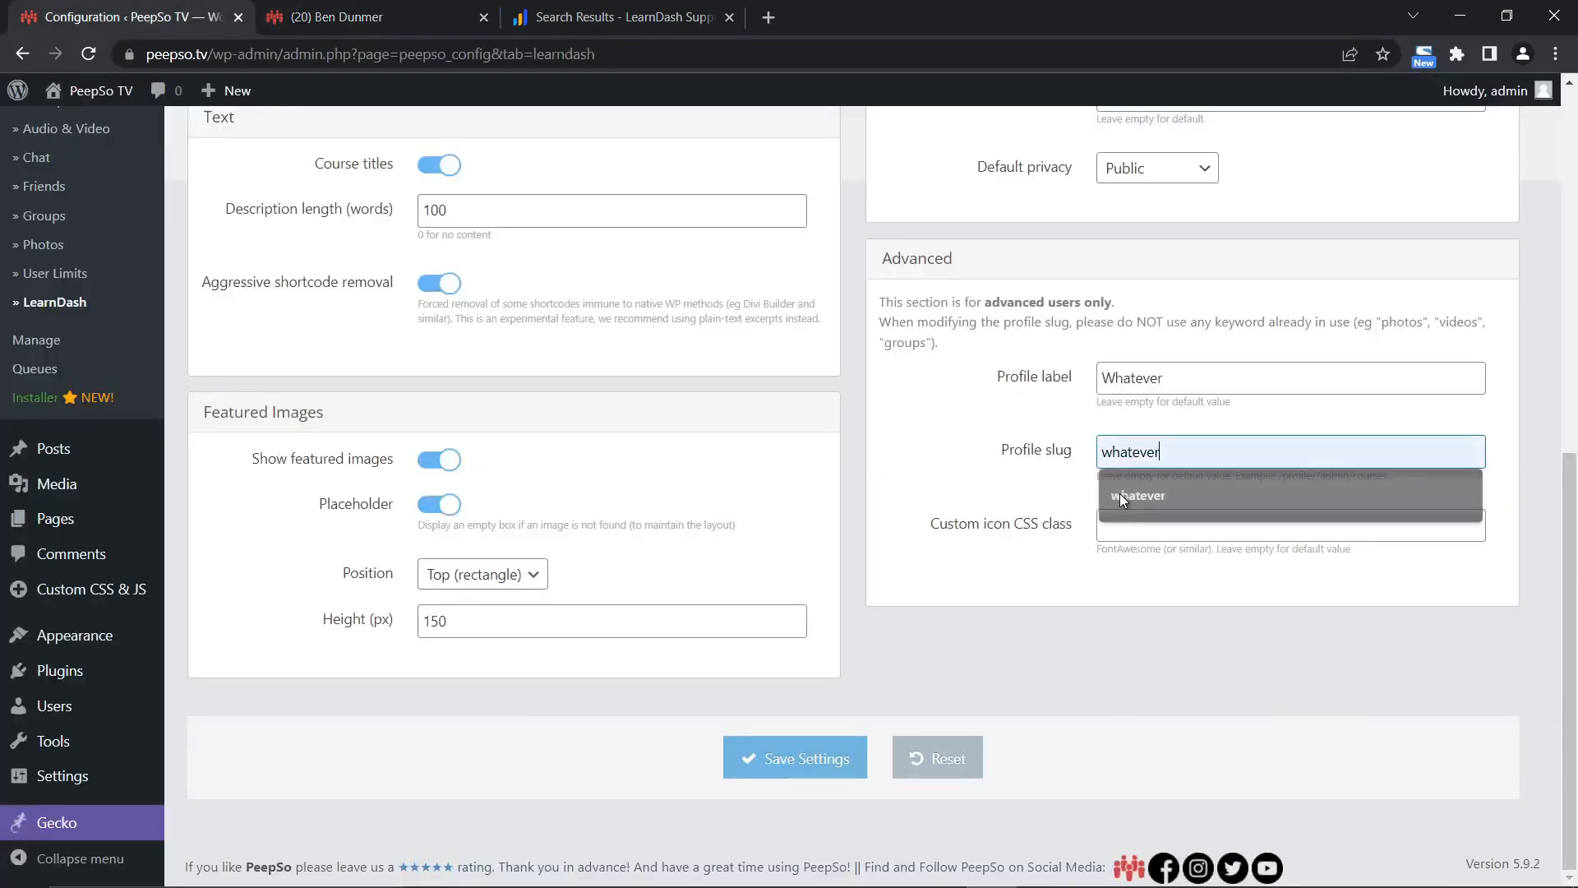
pyautogui.click(786, 756)
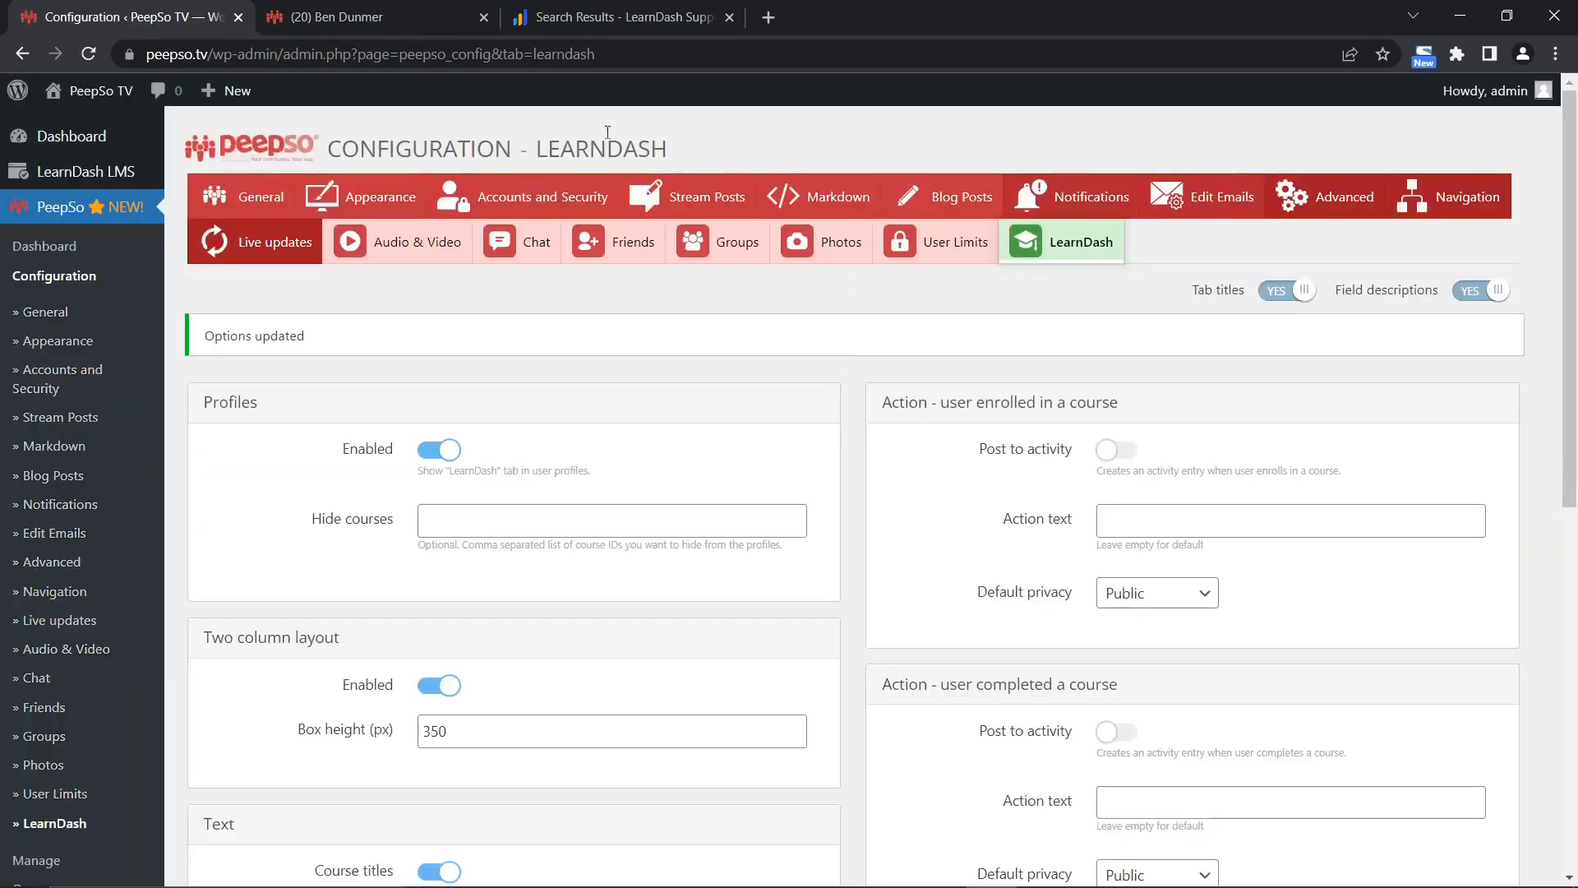
# Load the user profile's base address ending in ?admin/, open its Whatever section and check the slug in the address.
pyautogui.hotkey('ctrl', 'Tab')
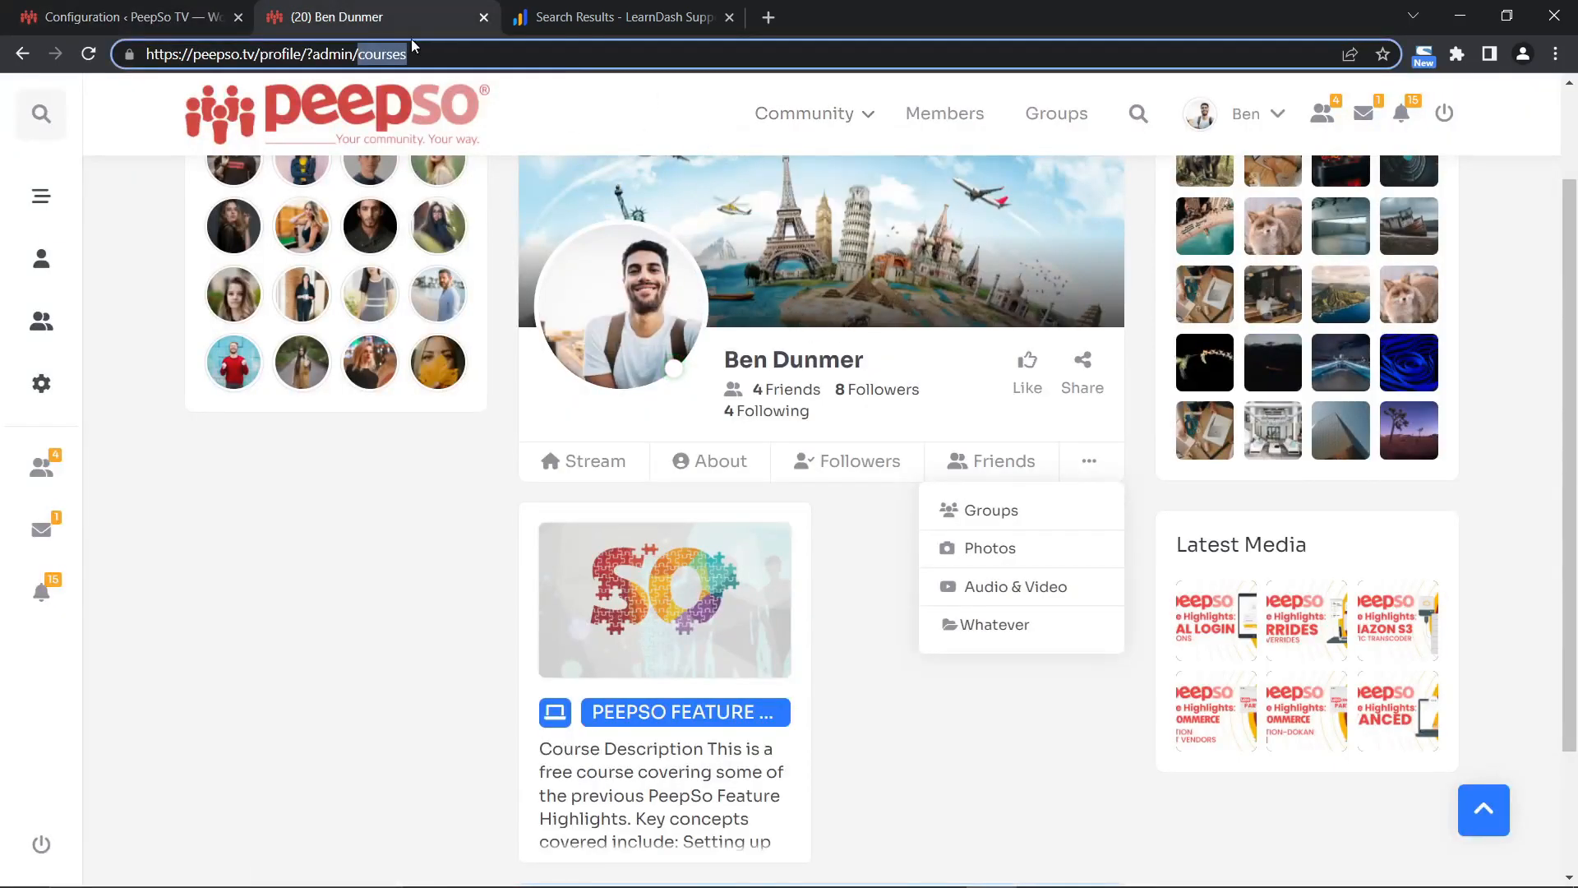
pyautogui.click(431, 60)
pyautogui.moveTo(405, 55); pyautogui.dragTo(312, 55)
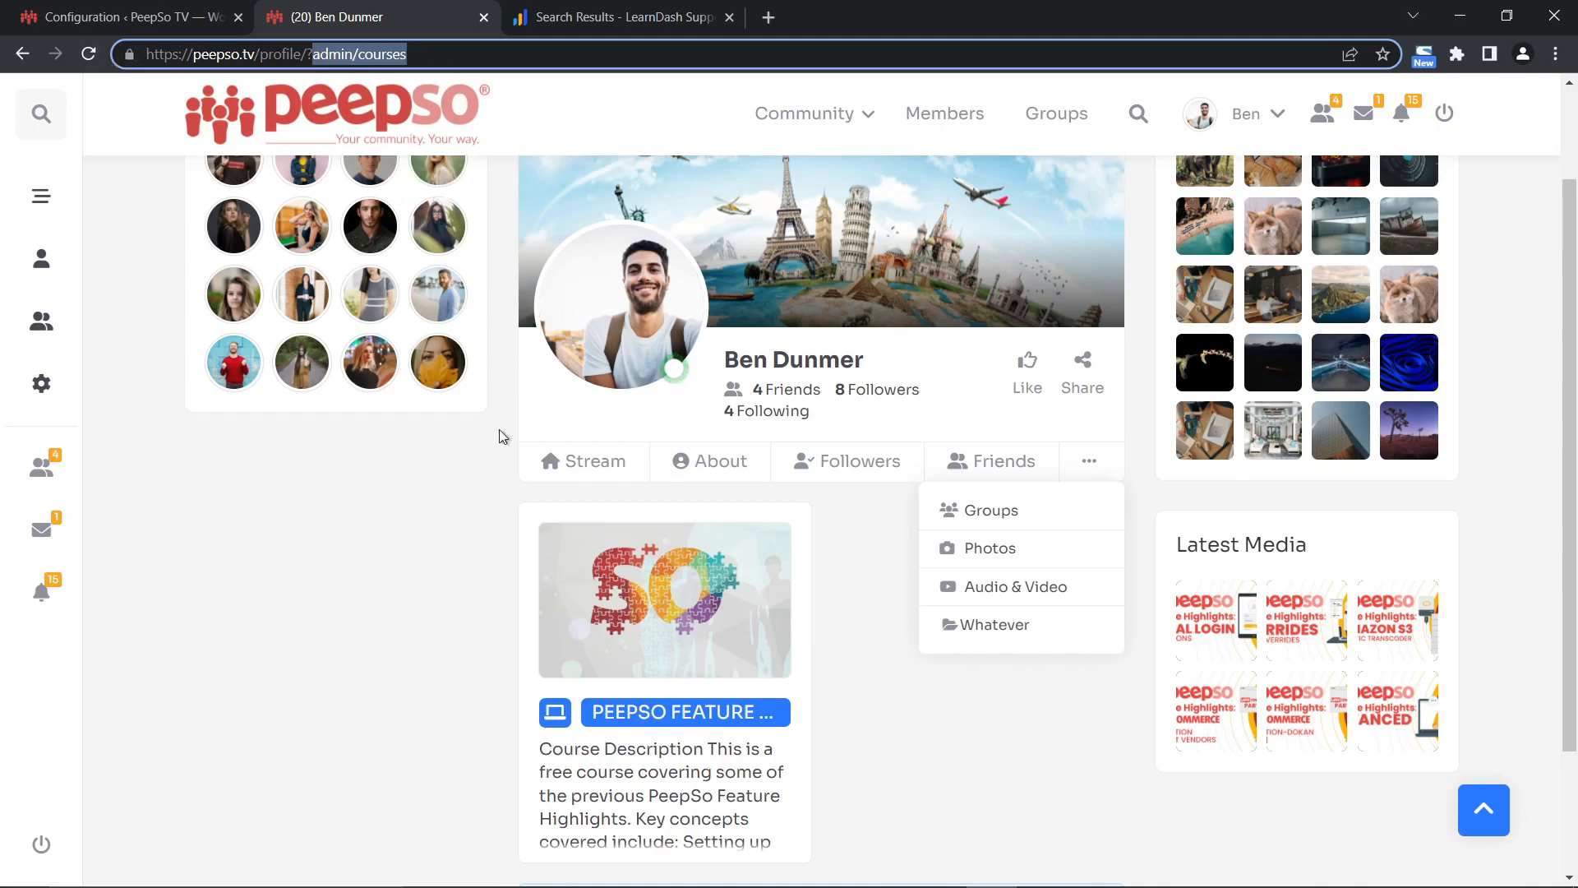
pyautogui.moveTo(633, 307)
pyautogui.write('admin/')
pyautogui.press('Return')
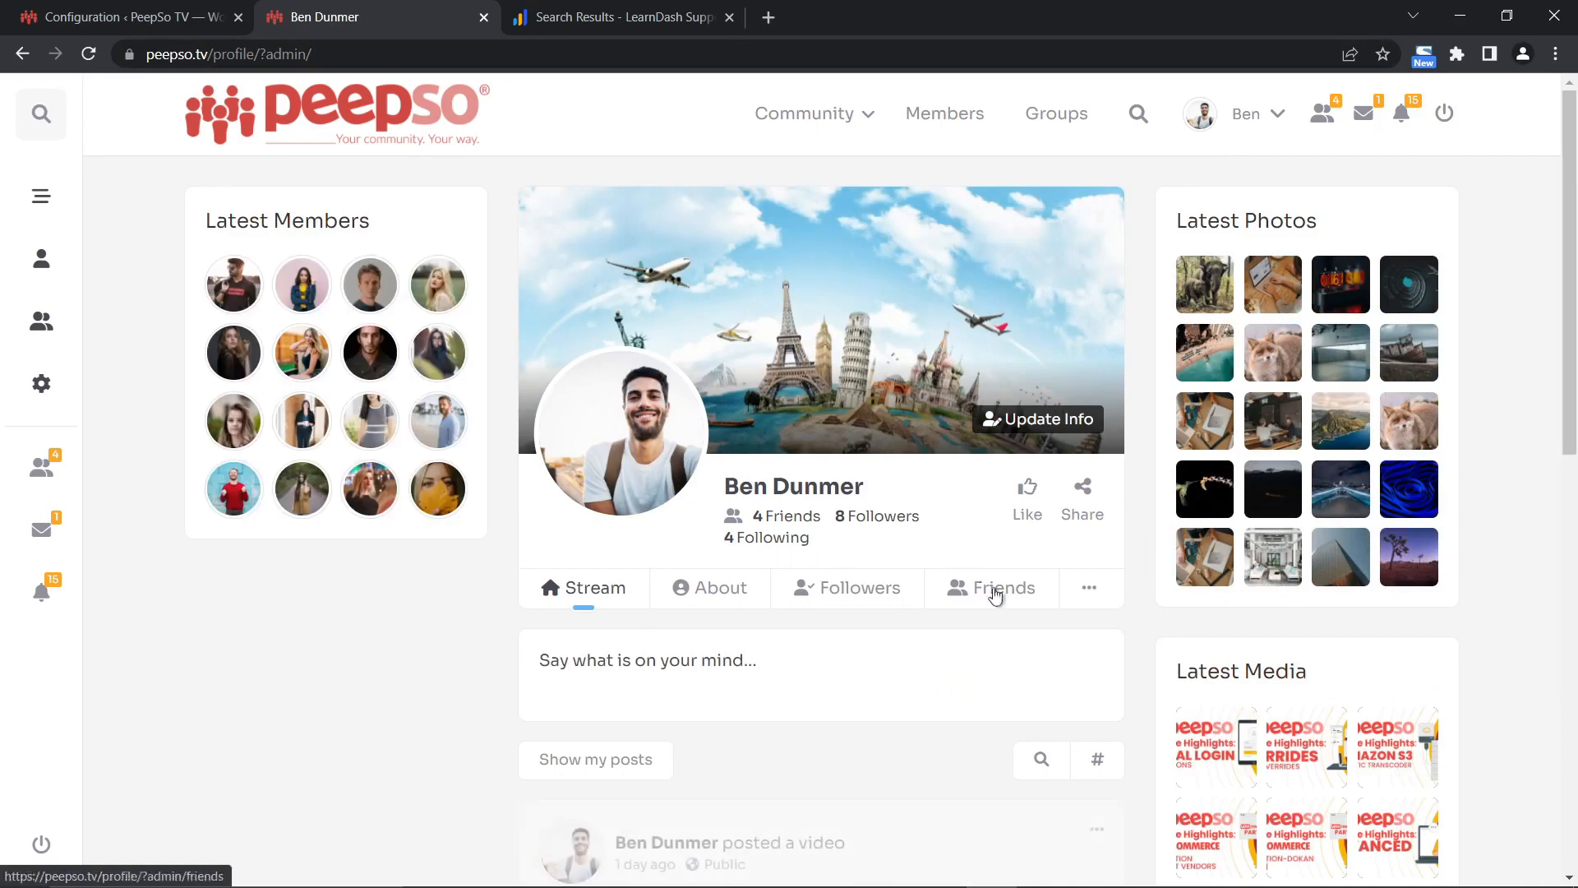
pyautogui.click(1089, 589)
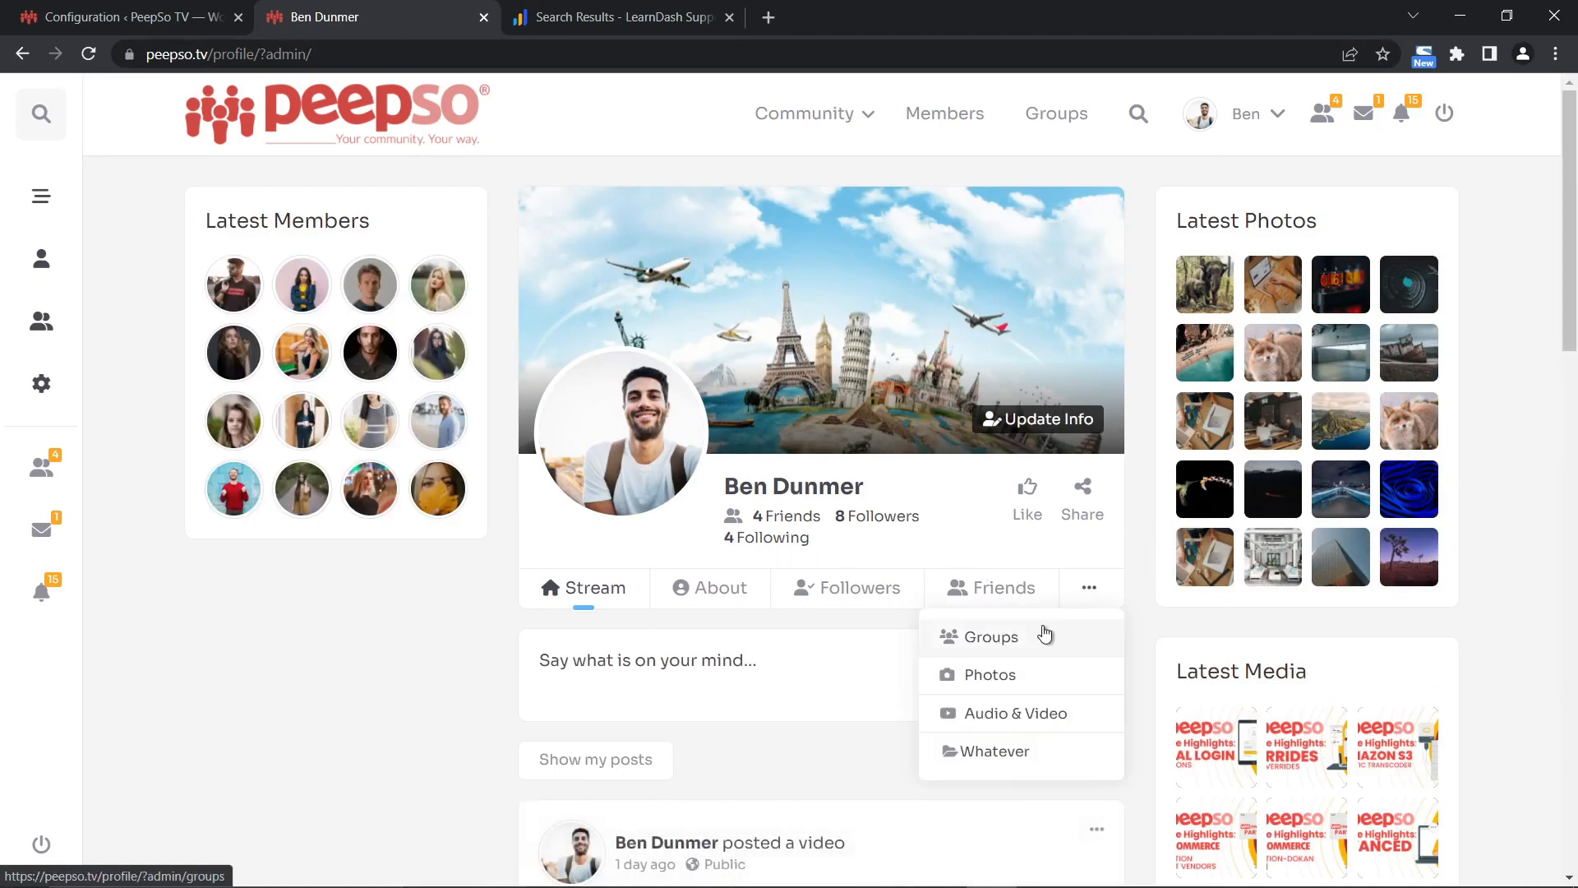
pyautogui.click(1011, 751)
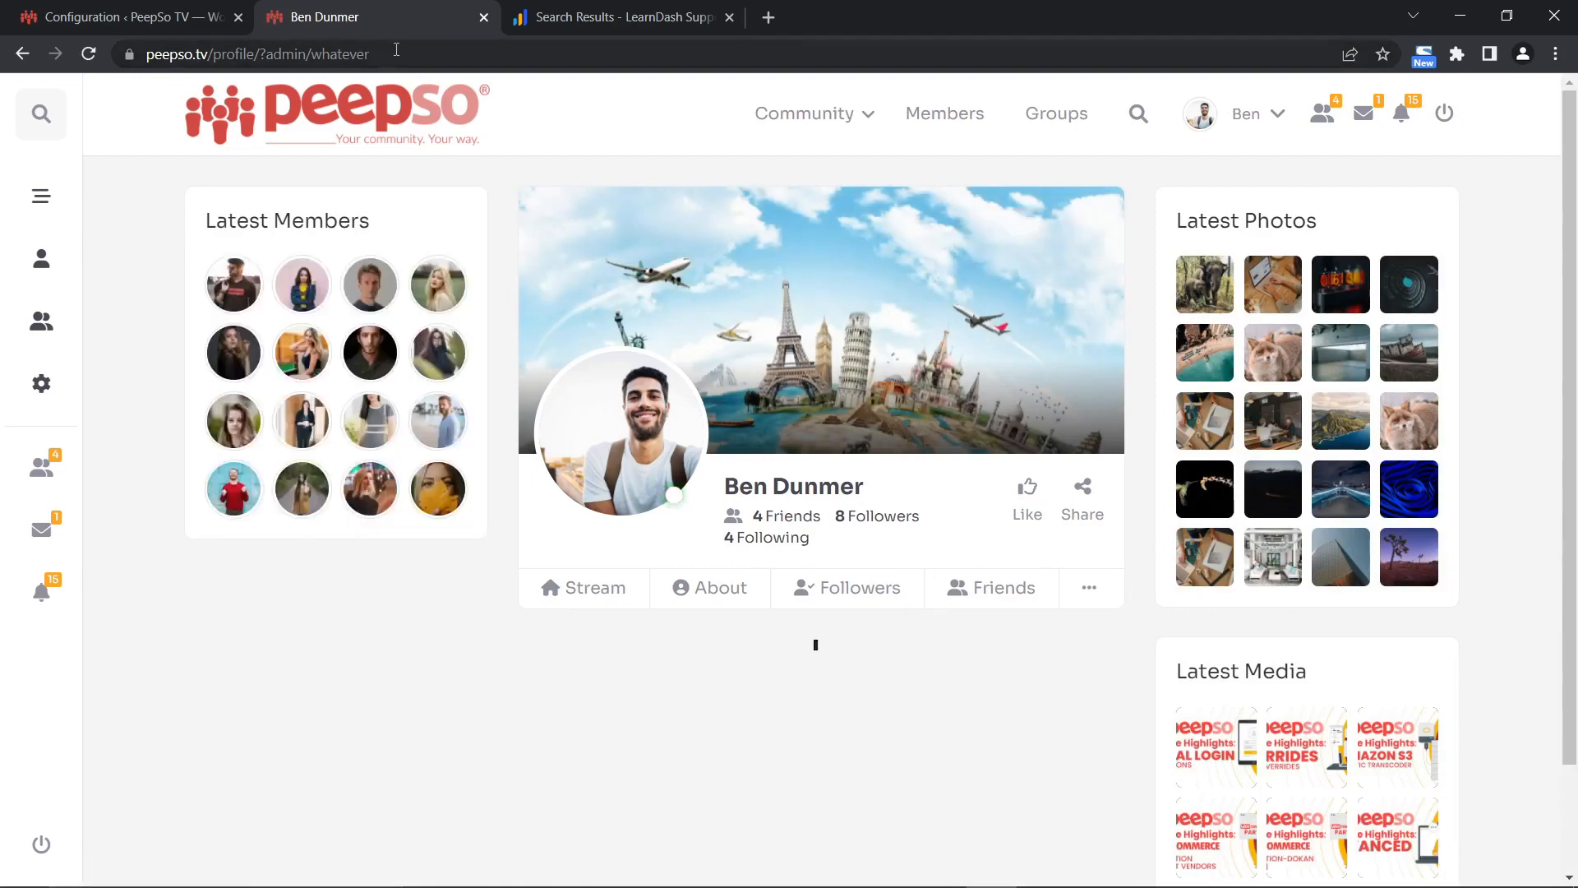
pyautogui.moveTo(371, 54); pyautogui.dragTo(287, 55)
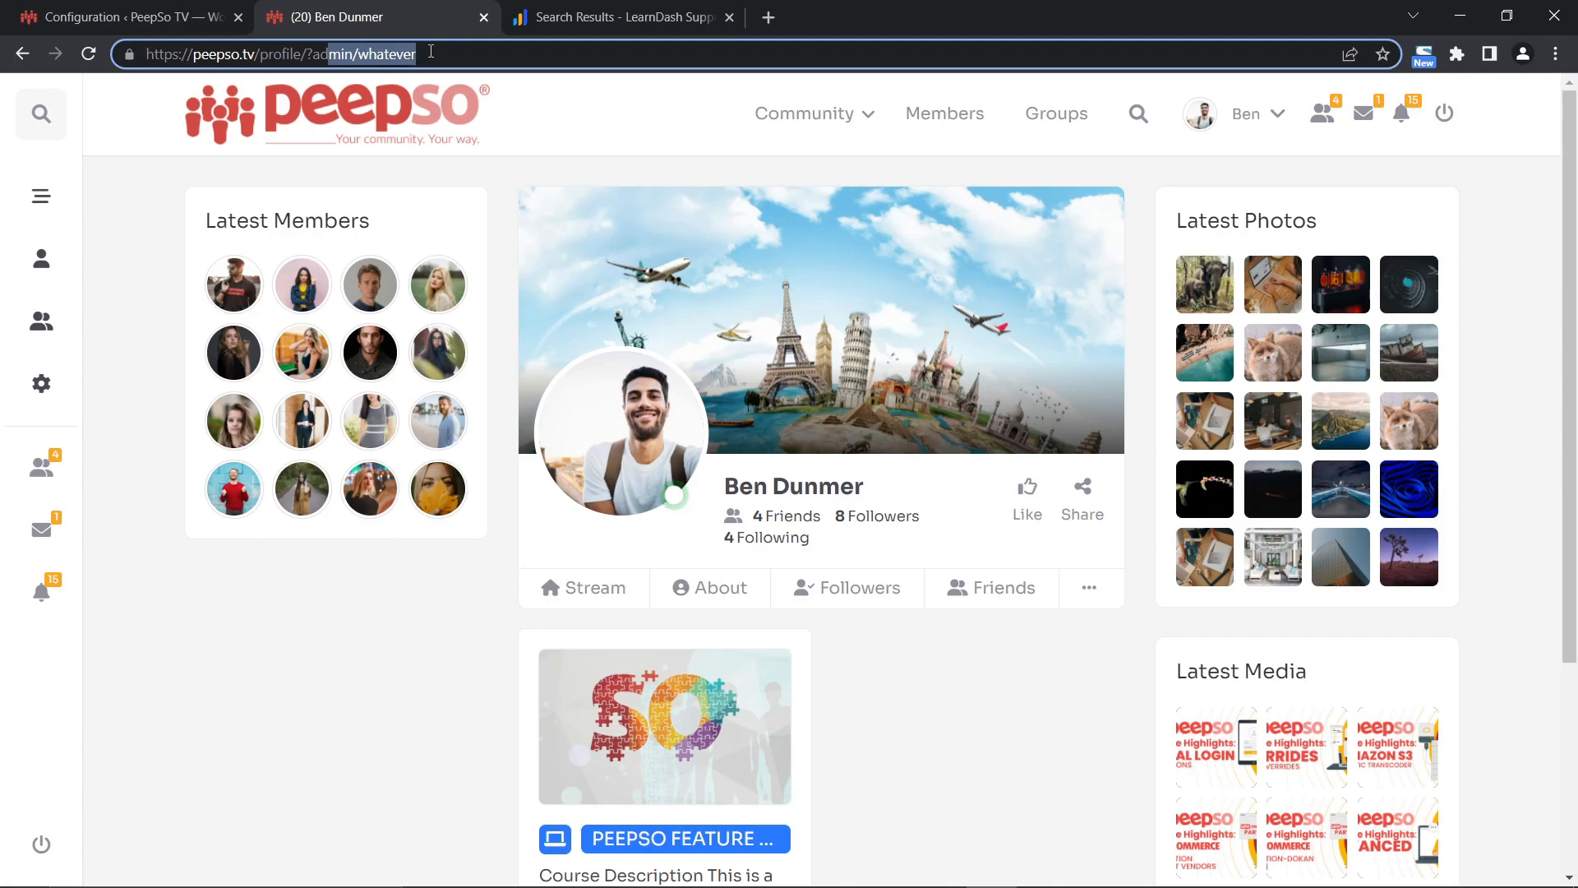
# Clear the Profile slug and Profile label in LearnDash's Advanced configuration.
pyautogui.click(121, 20)
pyautogui.scroll(-9, 951, 500)
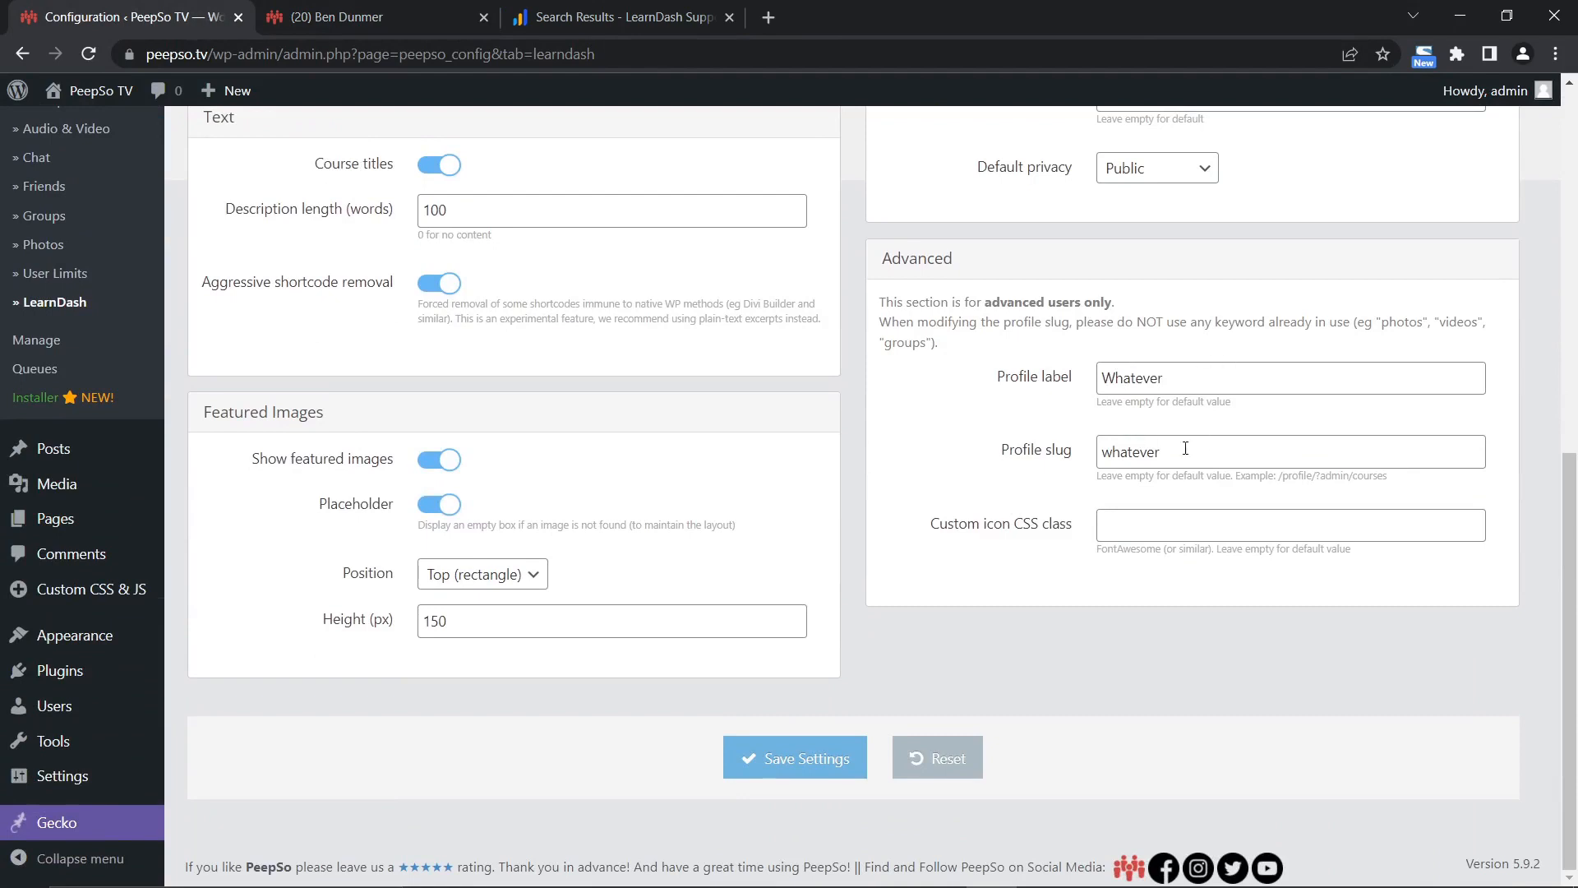
pyautogui.click(1167, 457)
pyautogui.doubleClick(1119, 453)
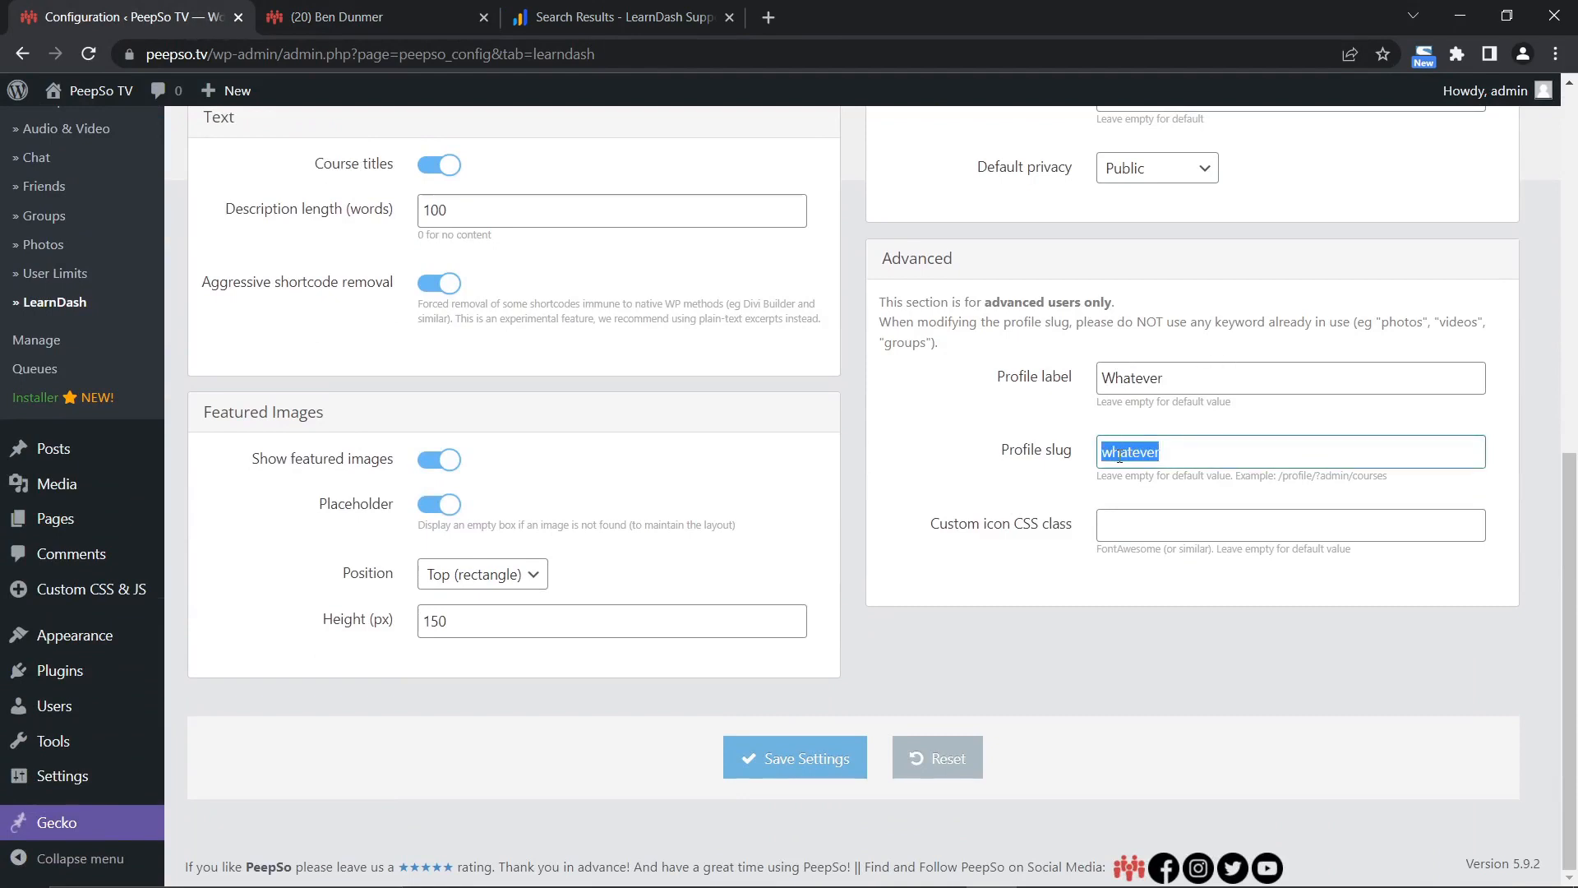
pyautogui.press('BackSpace')
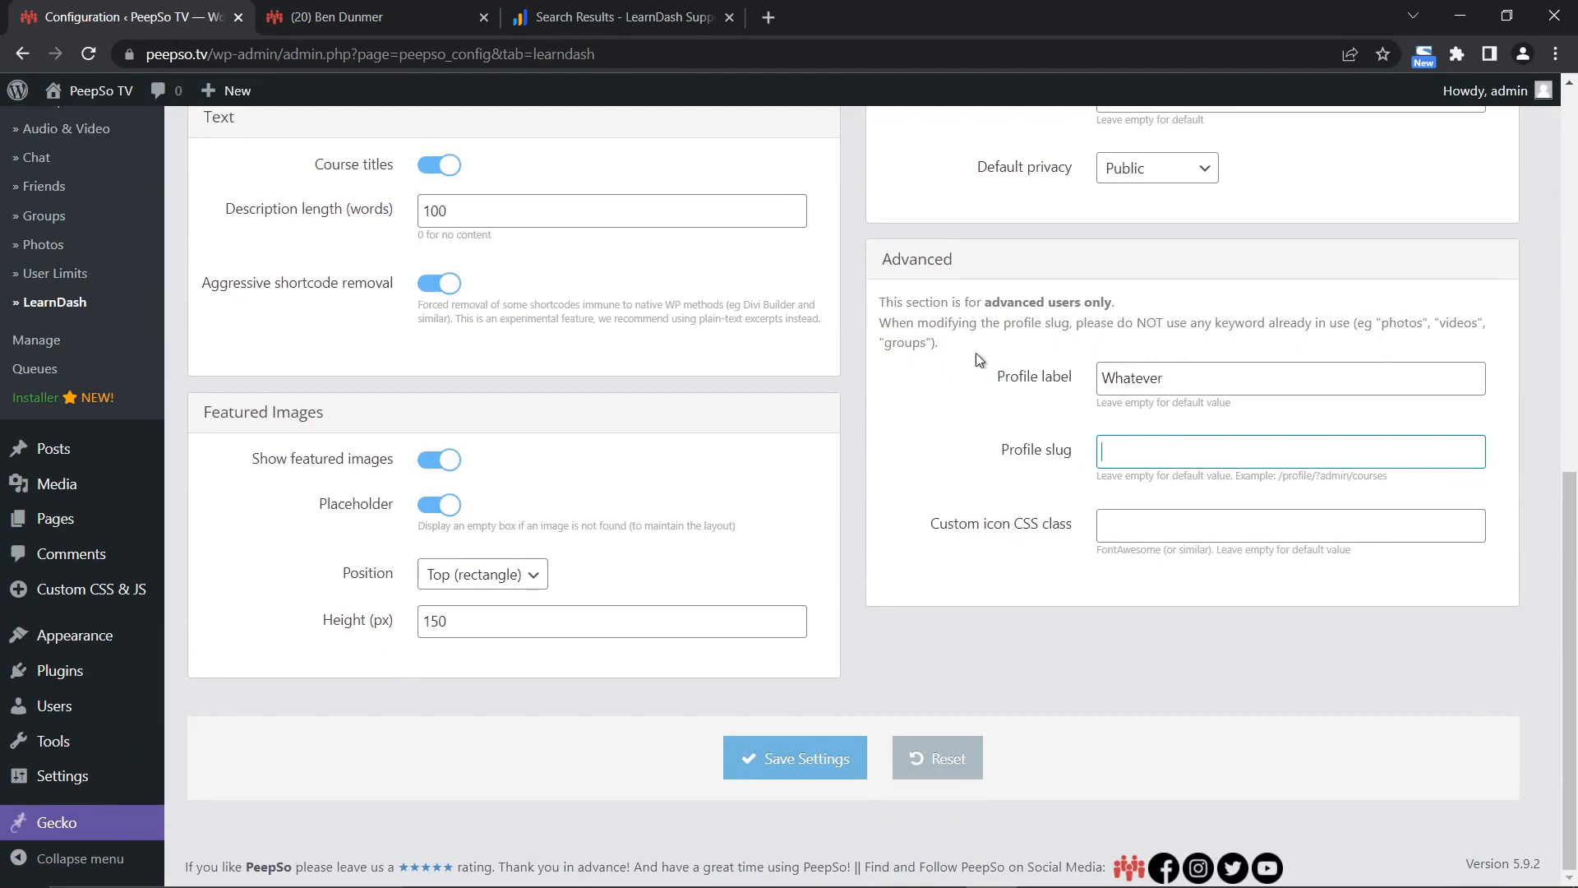
pyautogui.click(1183, 386)
pyautogui.doubleClick(1167, 380)
pyautogui.press('BackSpace')
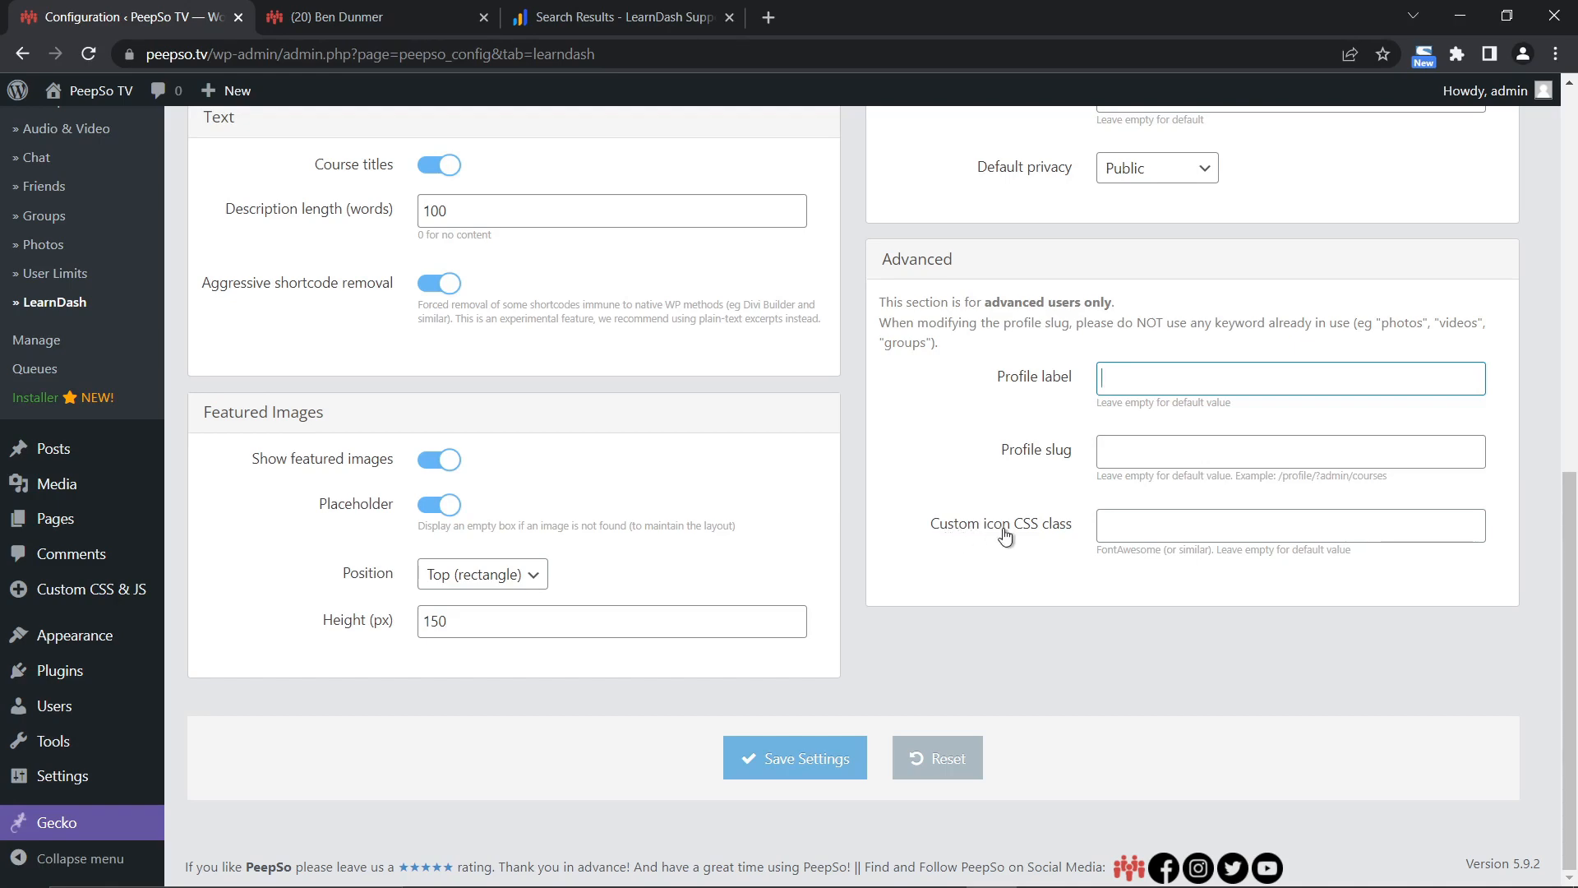
# Check the Whatever section's icon in the user profile's navigation and save the LearnDash configuration with the default label and slug.
pyautogui.click(411, 18)
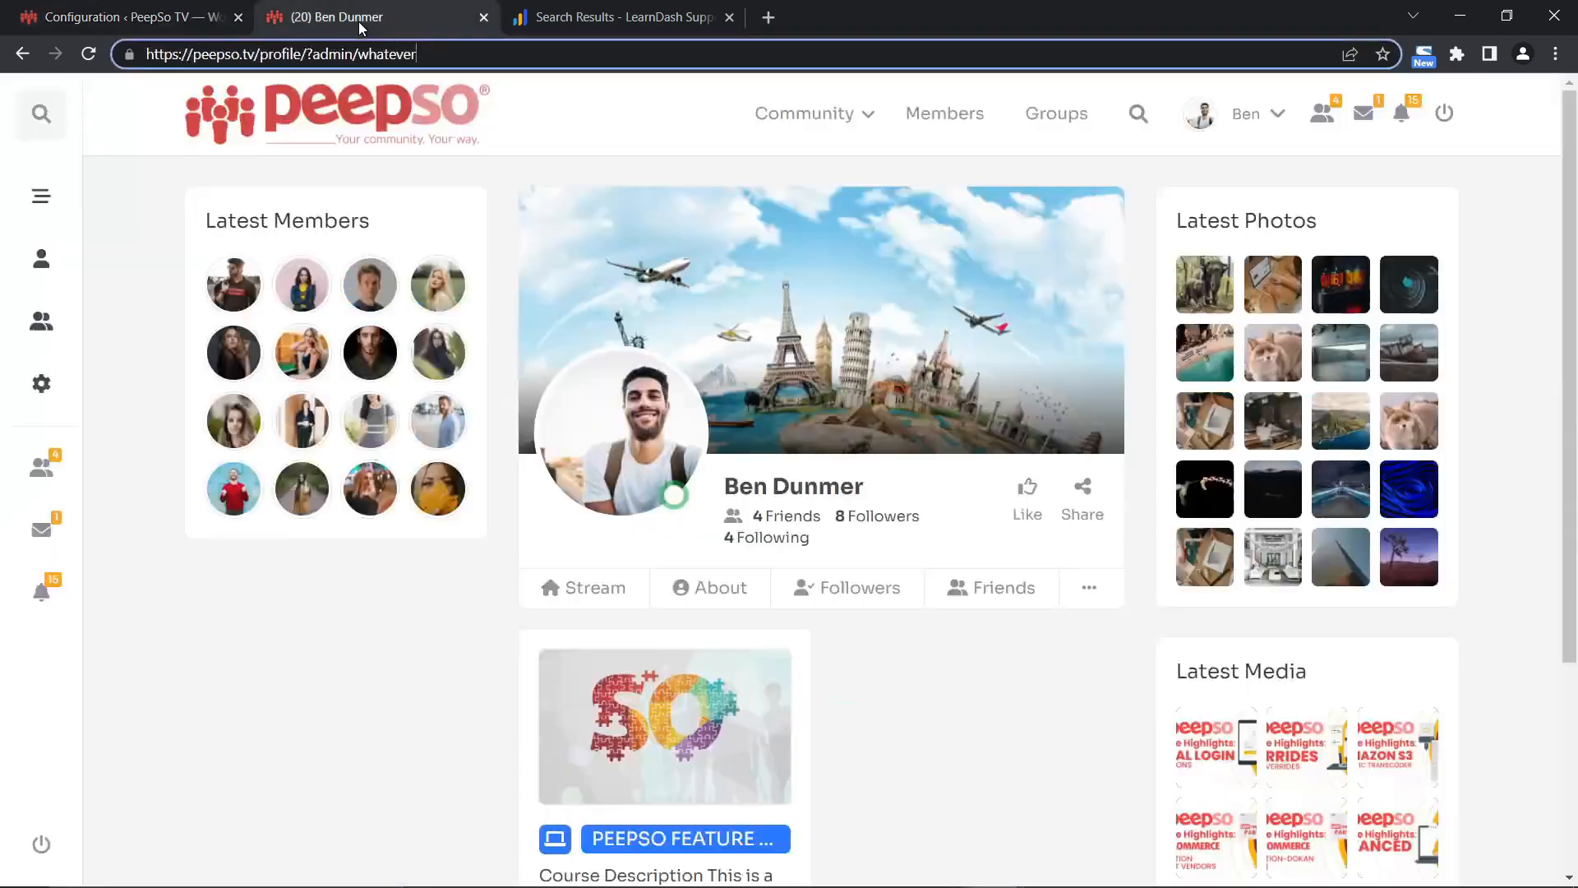
pyautogui.click(1090, 588)
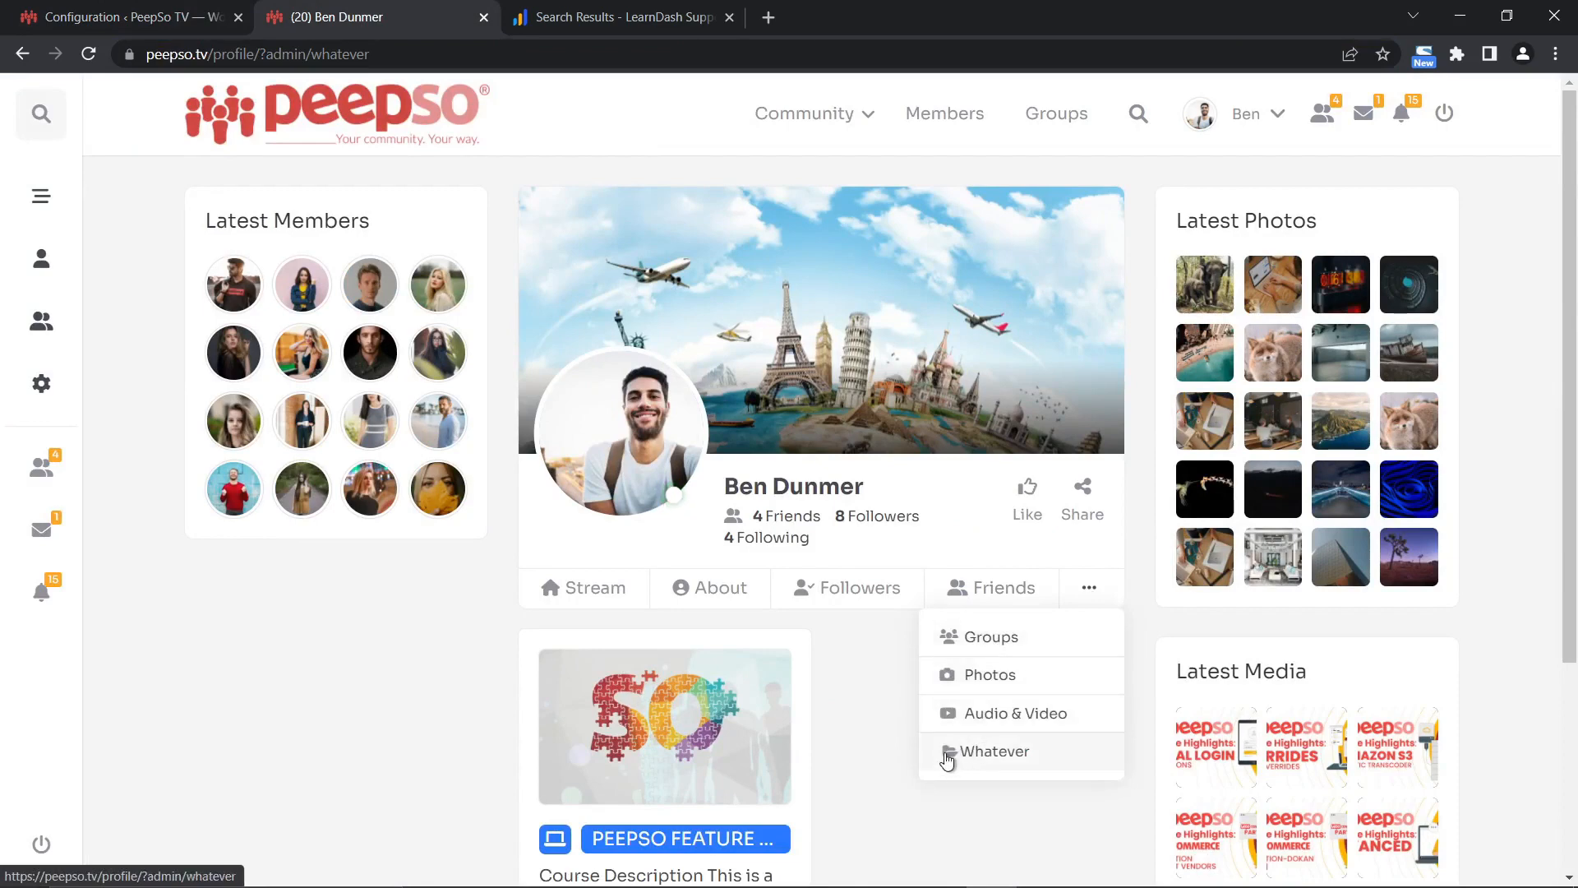
pyautogui.click(123, 17)
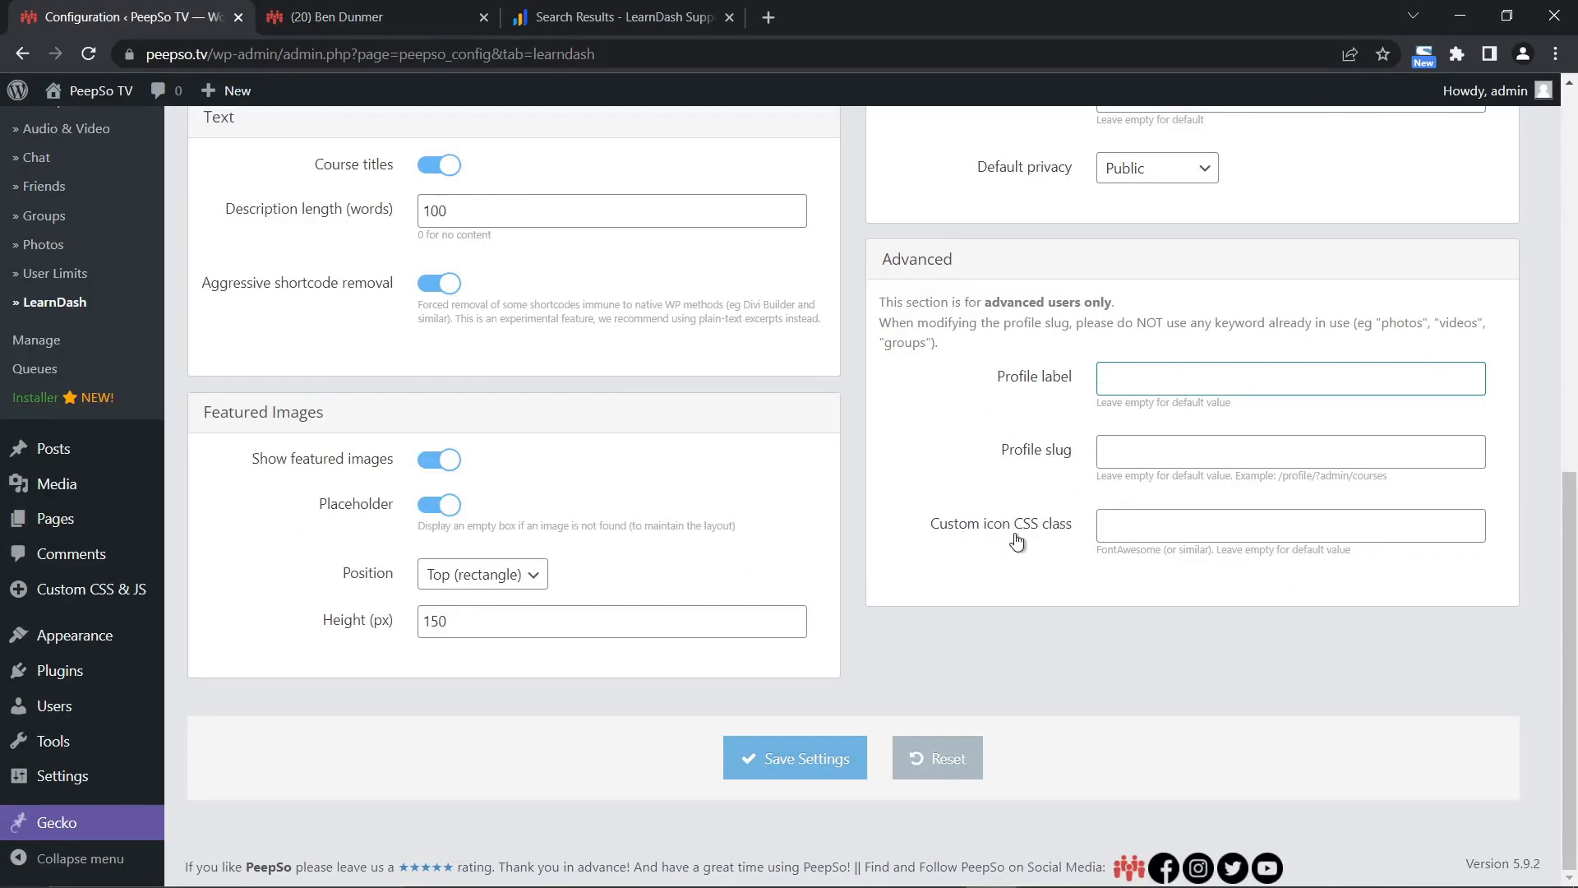
pyautogui.click(801, 758)
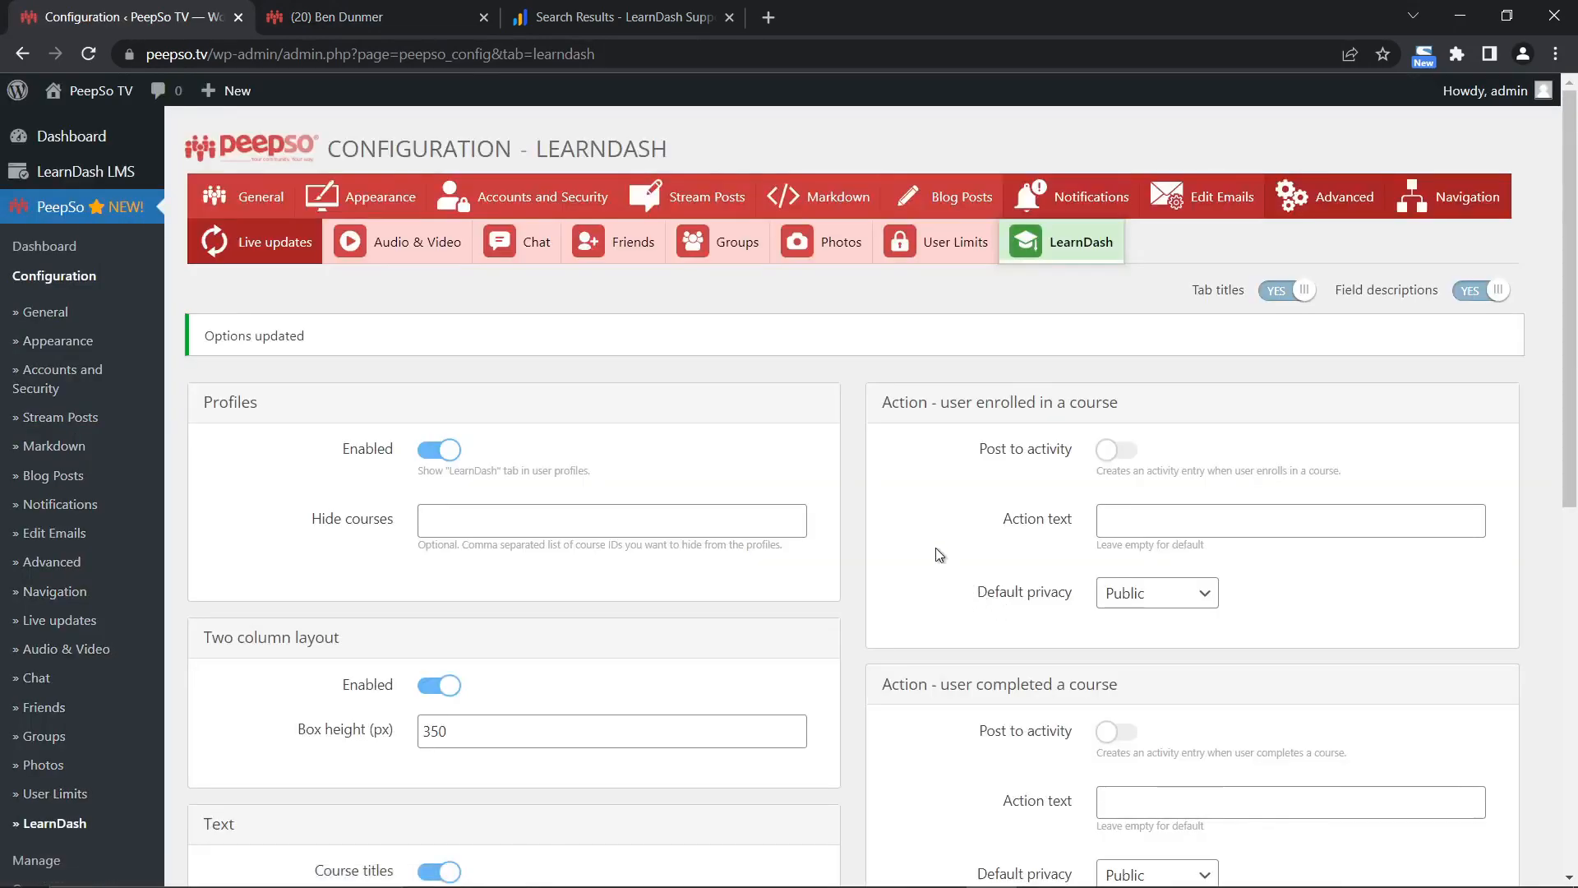
pyautogui.scroll(-9, 921, 538)
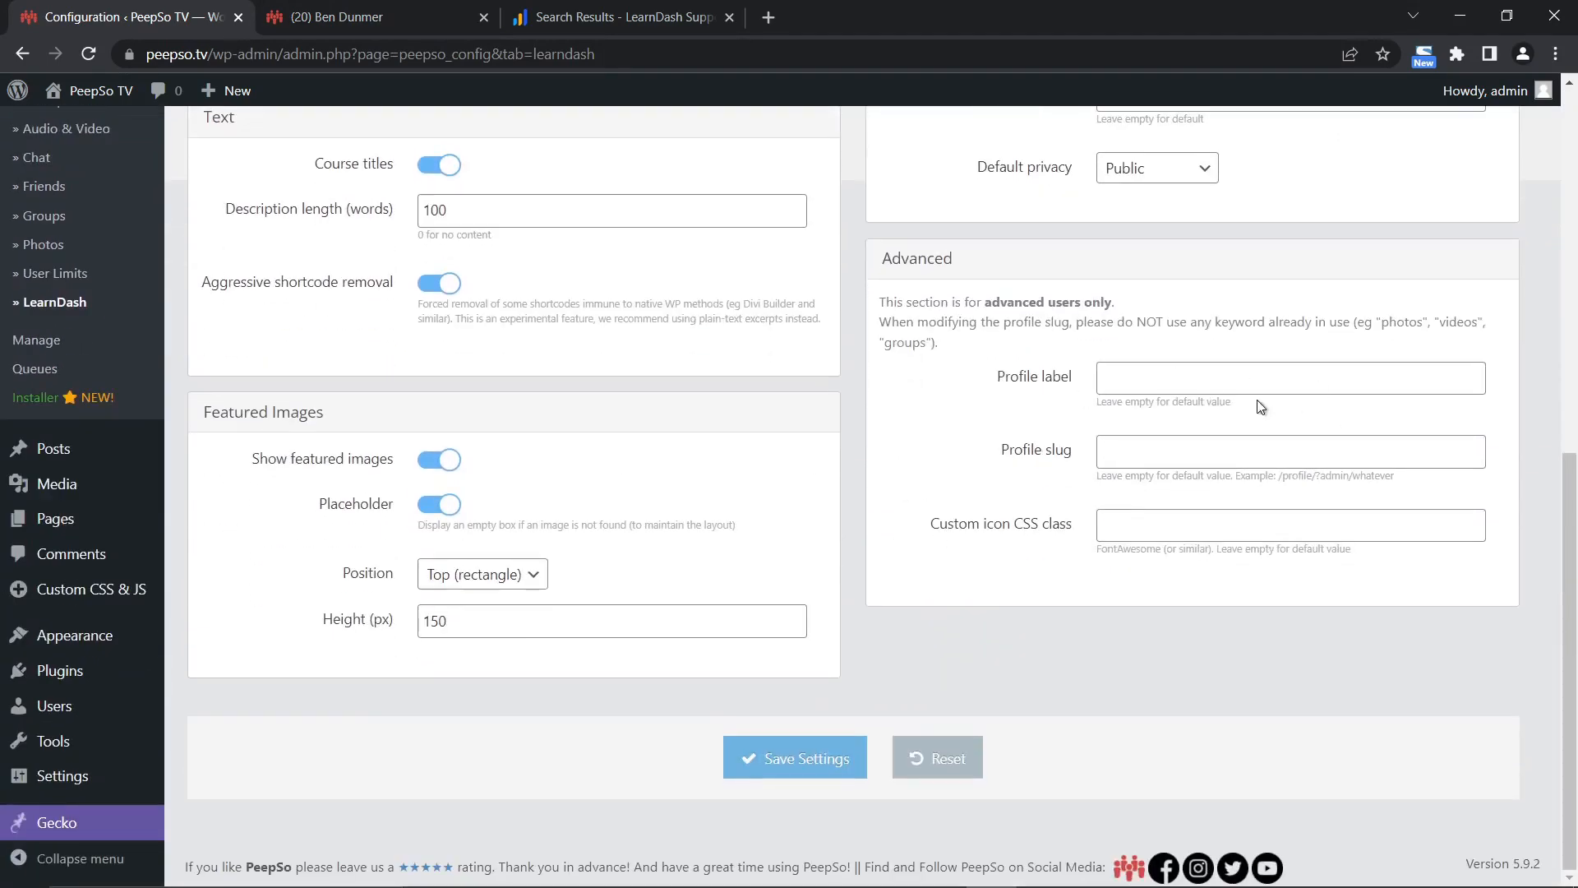
# Reload the user profile, open its Courses section to check the label and slug, and return to the LearnDash configuration.
pyautogui.click(374, 25)
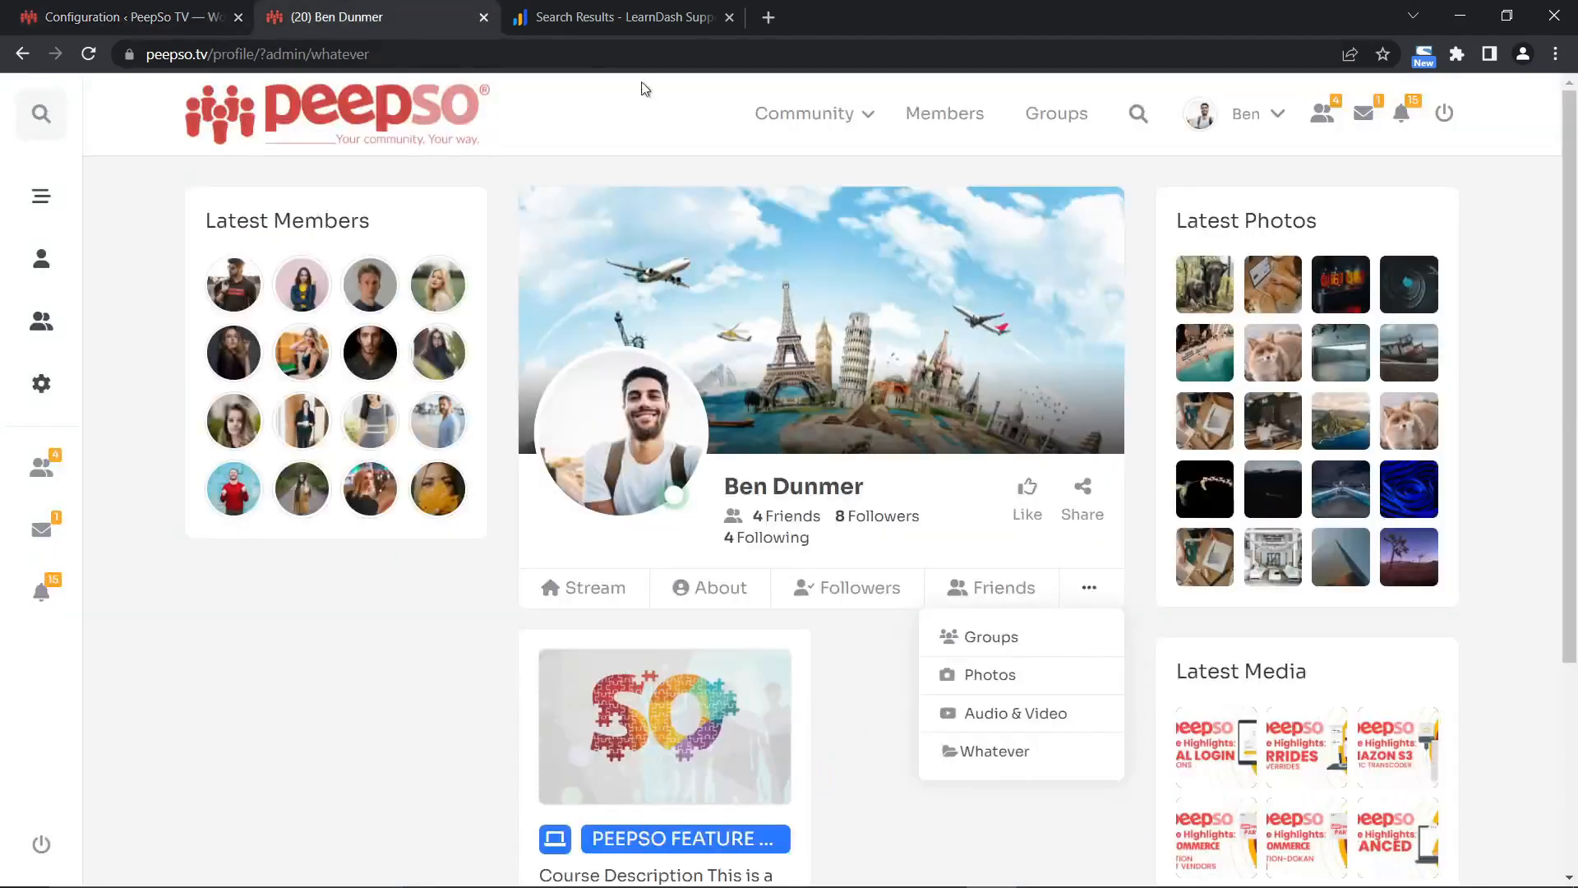
pyautogui.press('F5')
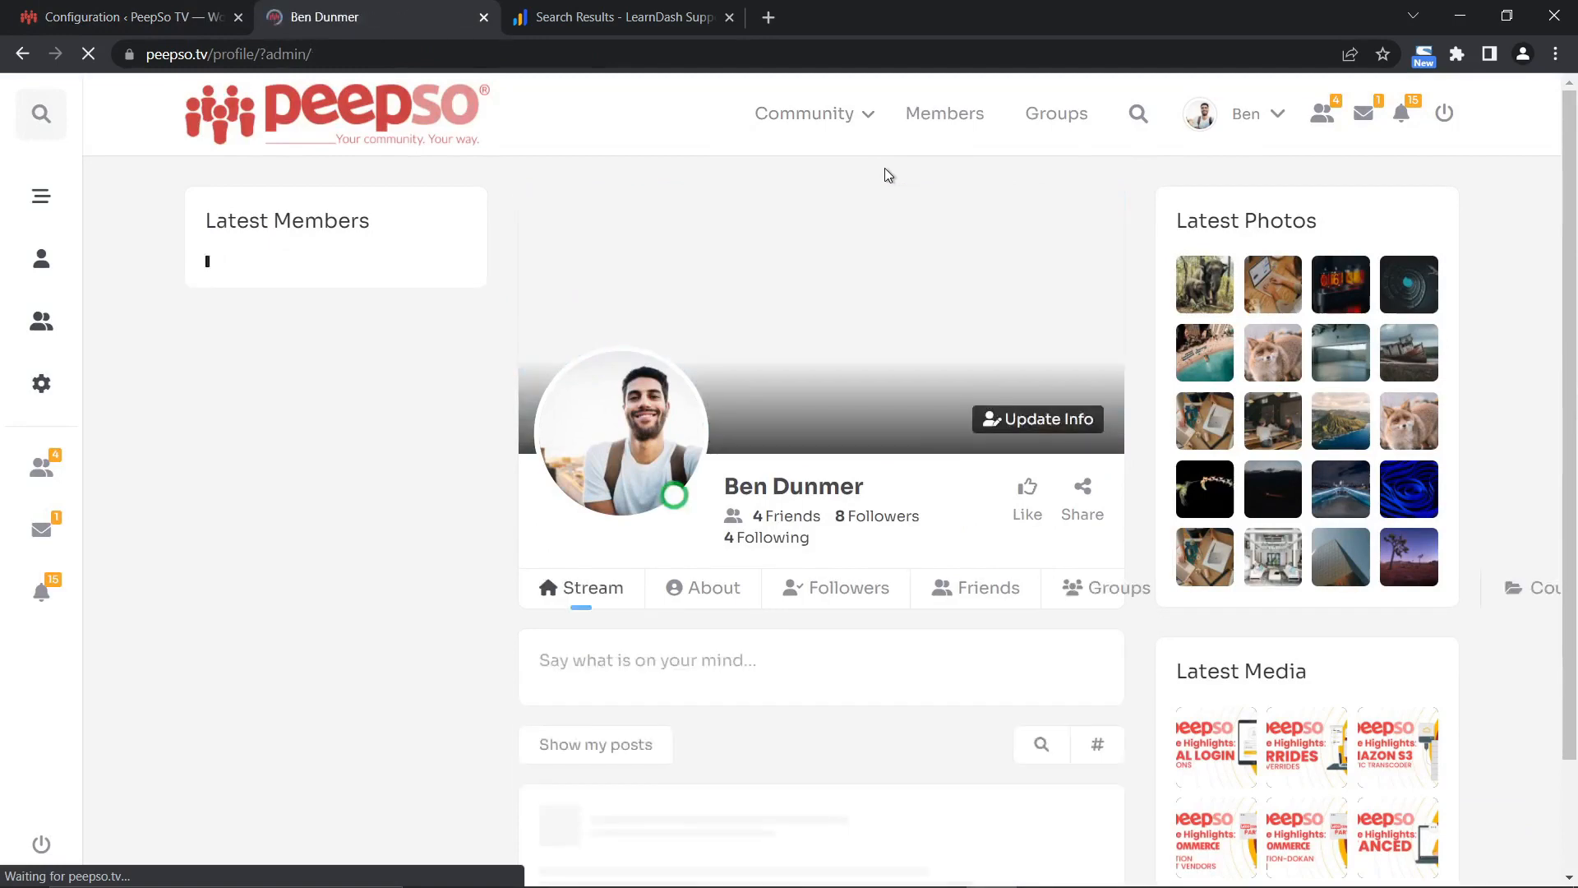
pyautogui.click(1091, 588)
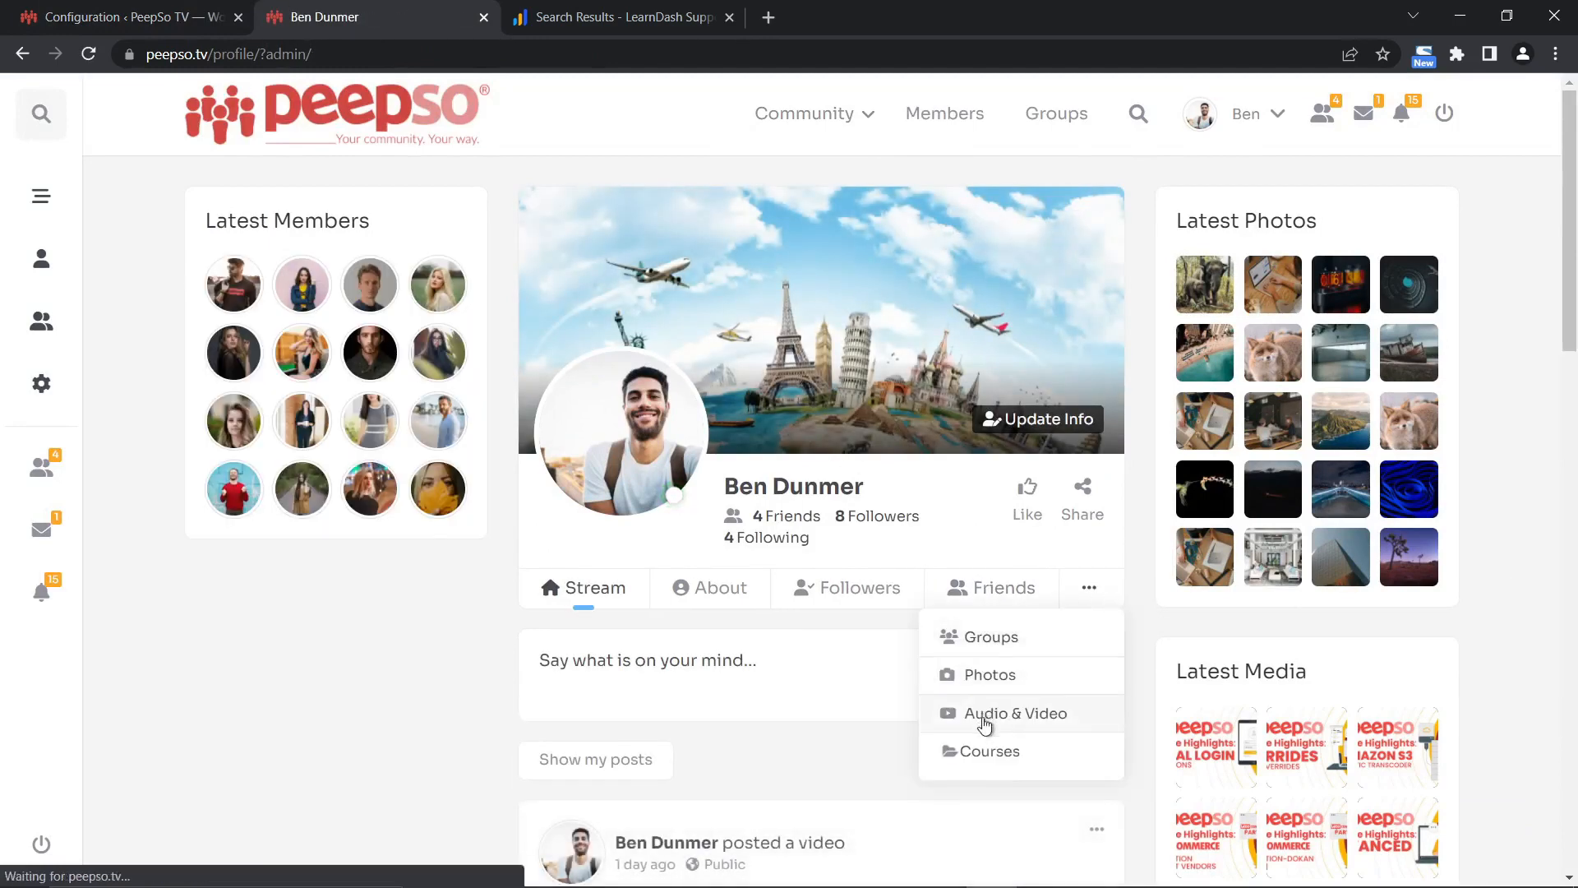
pyautogui.click(1004, 751)
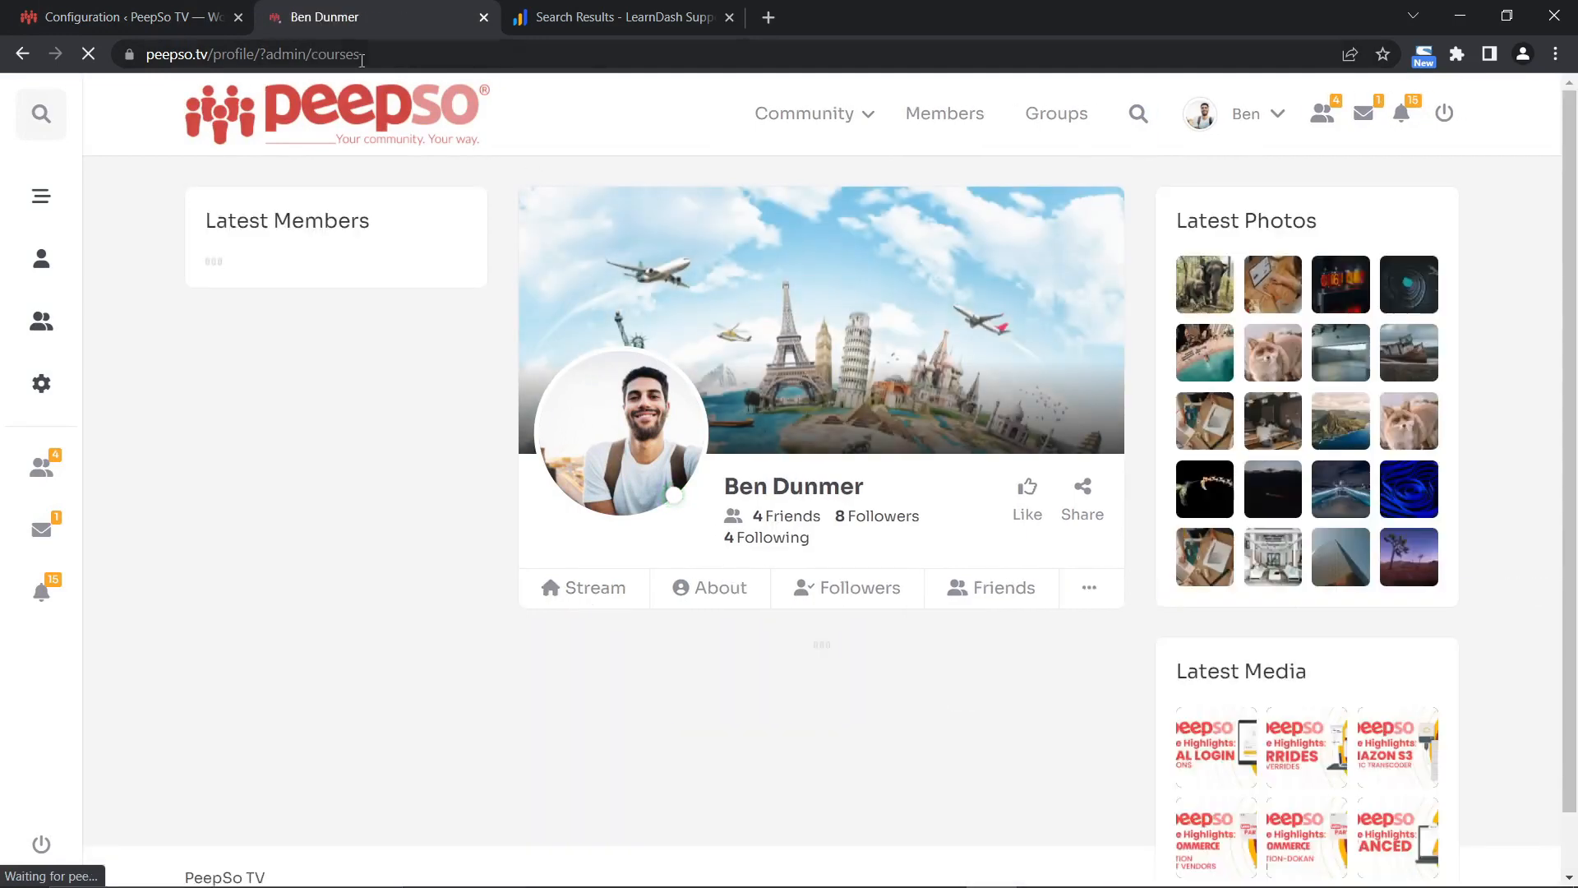
pyautogui.moveTo(359, 54); pyautogui.dragTo(311, 53)
pyautogui.scroll(-3, 953, 677)
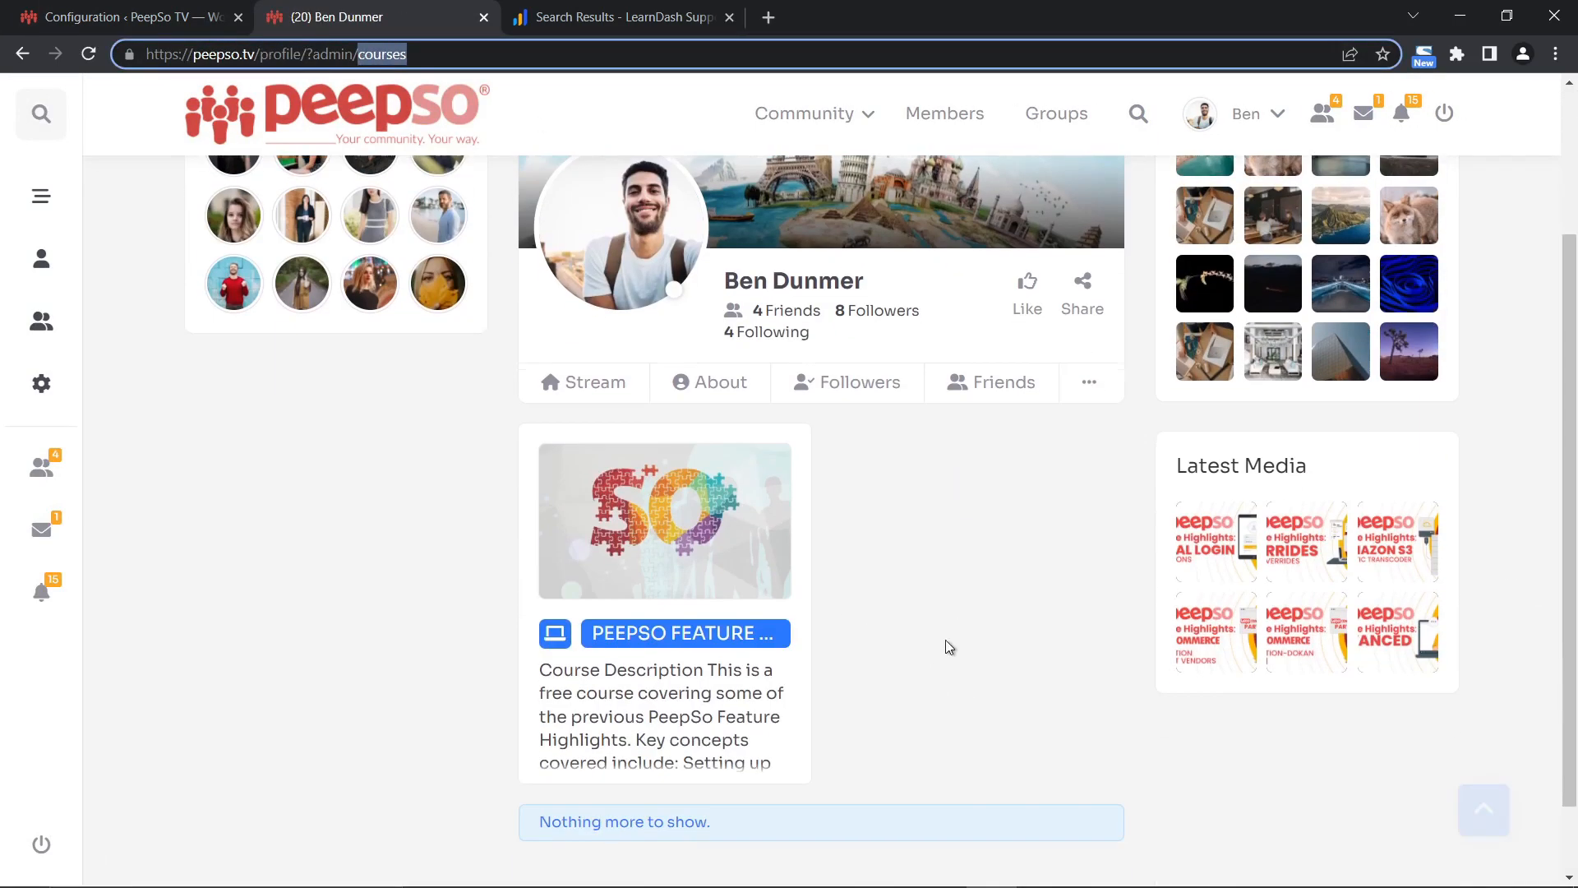
pyautogui.click(123, 17)
pyautogui.scroll(9, 1064, 502)
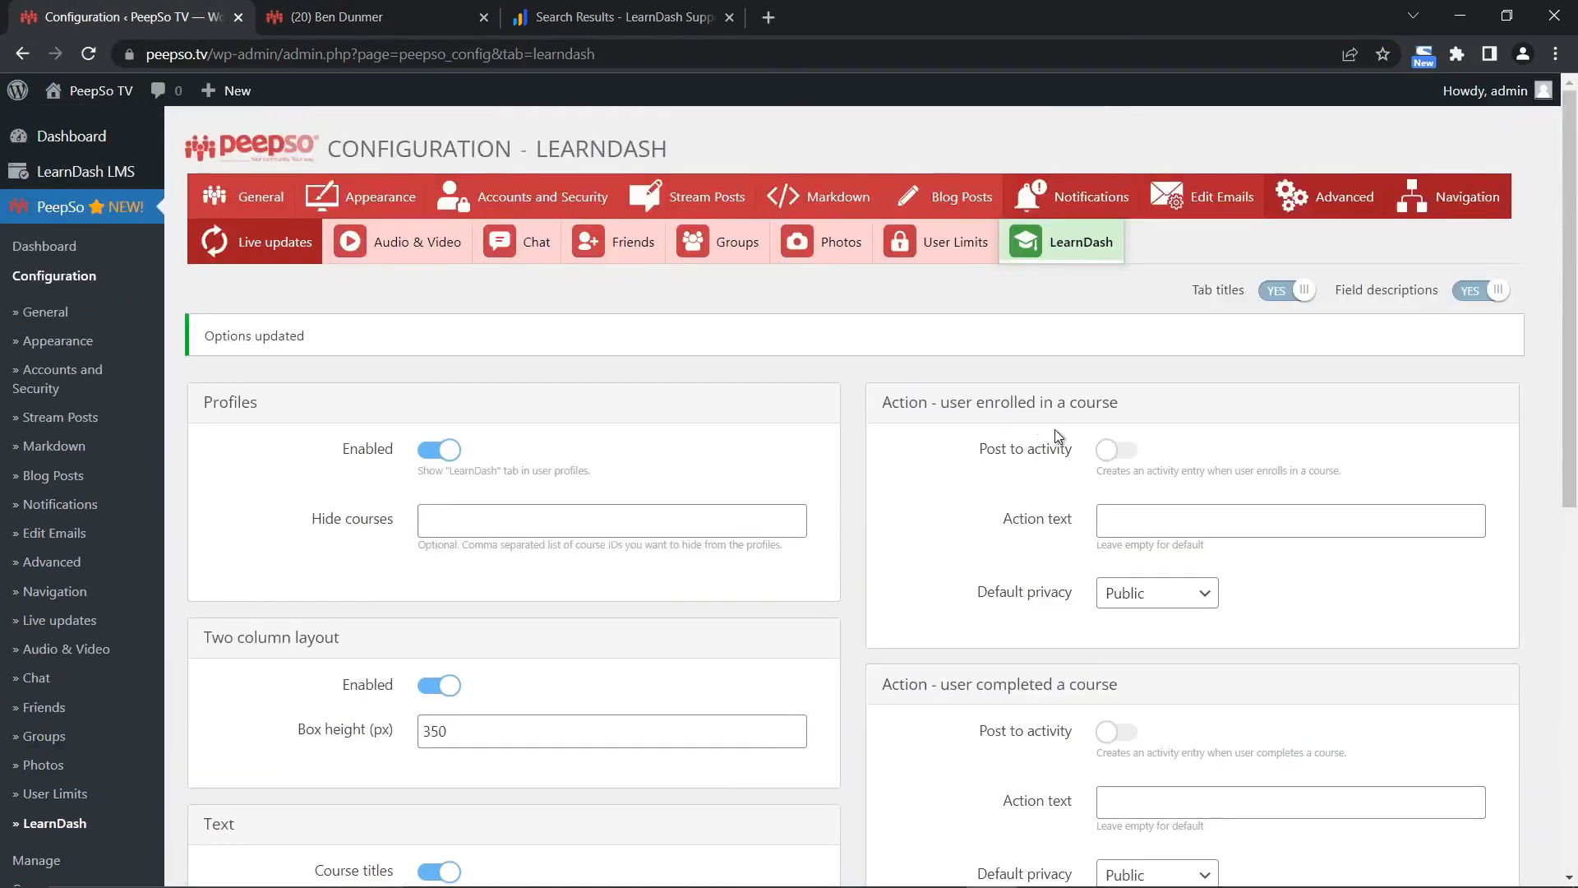
# Turn on Post to activity for both the user enrolled in a course and user completed a course actions.
pyautogui.click(1117, 450)
pyautogui.scroll(-2, 1003, 459)
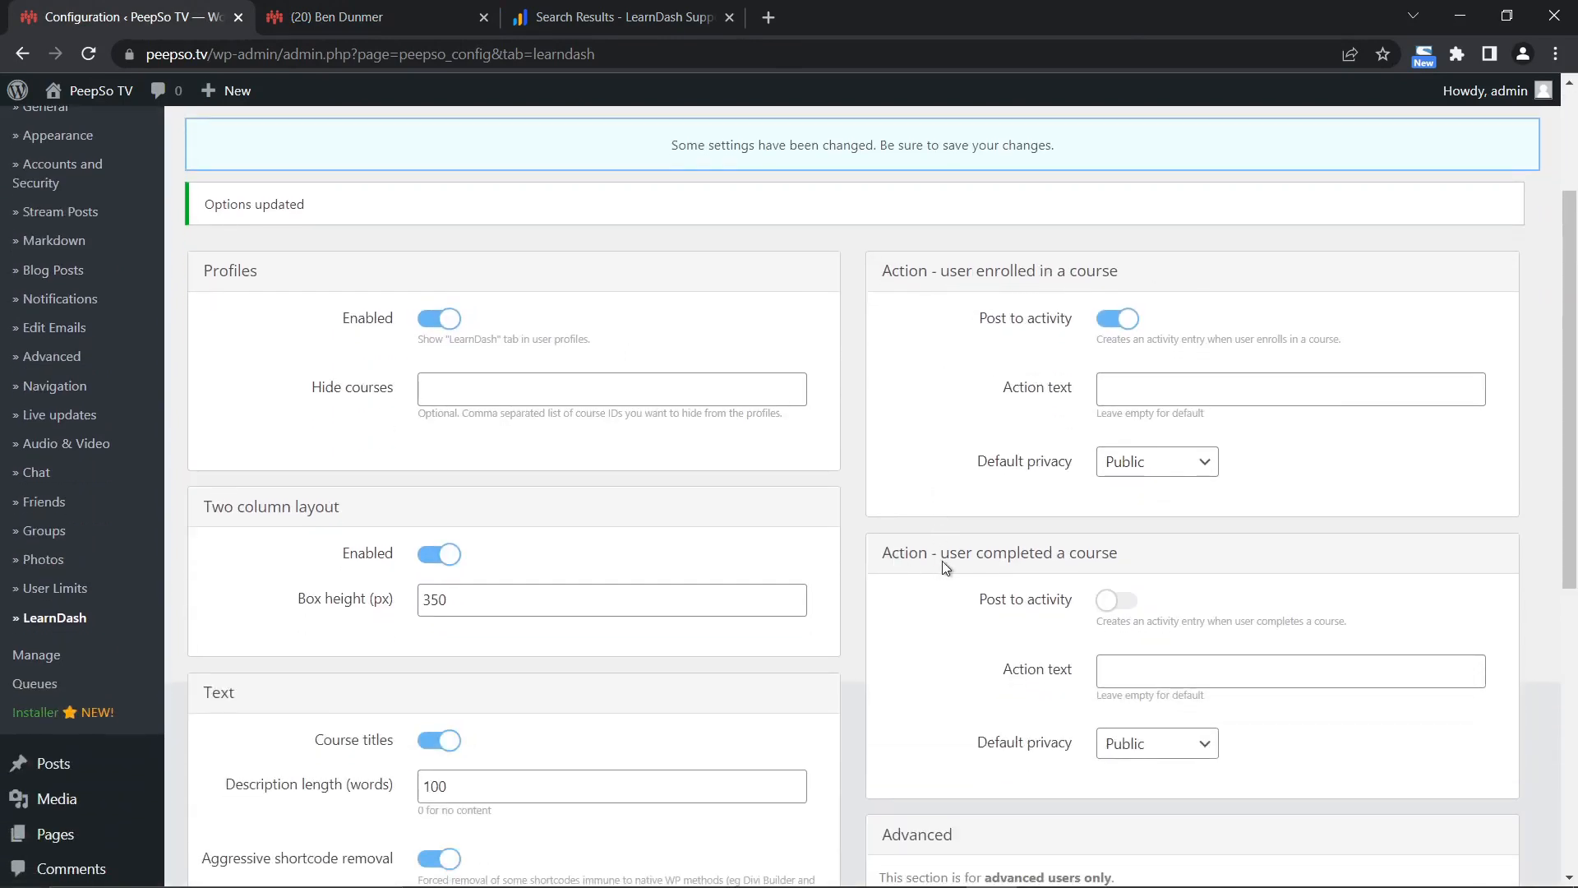
pyautogui.click(1114, 601)
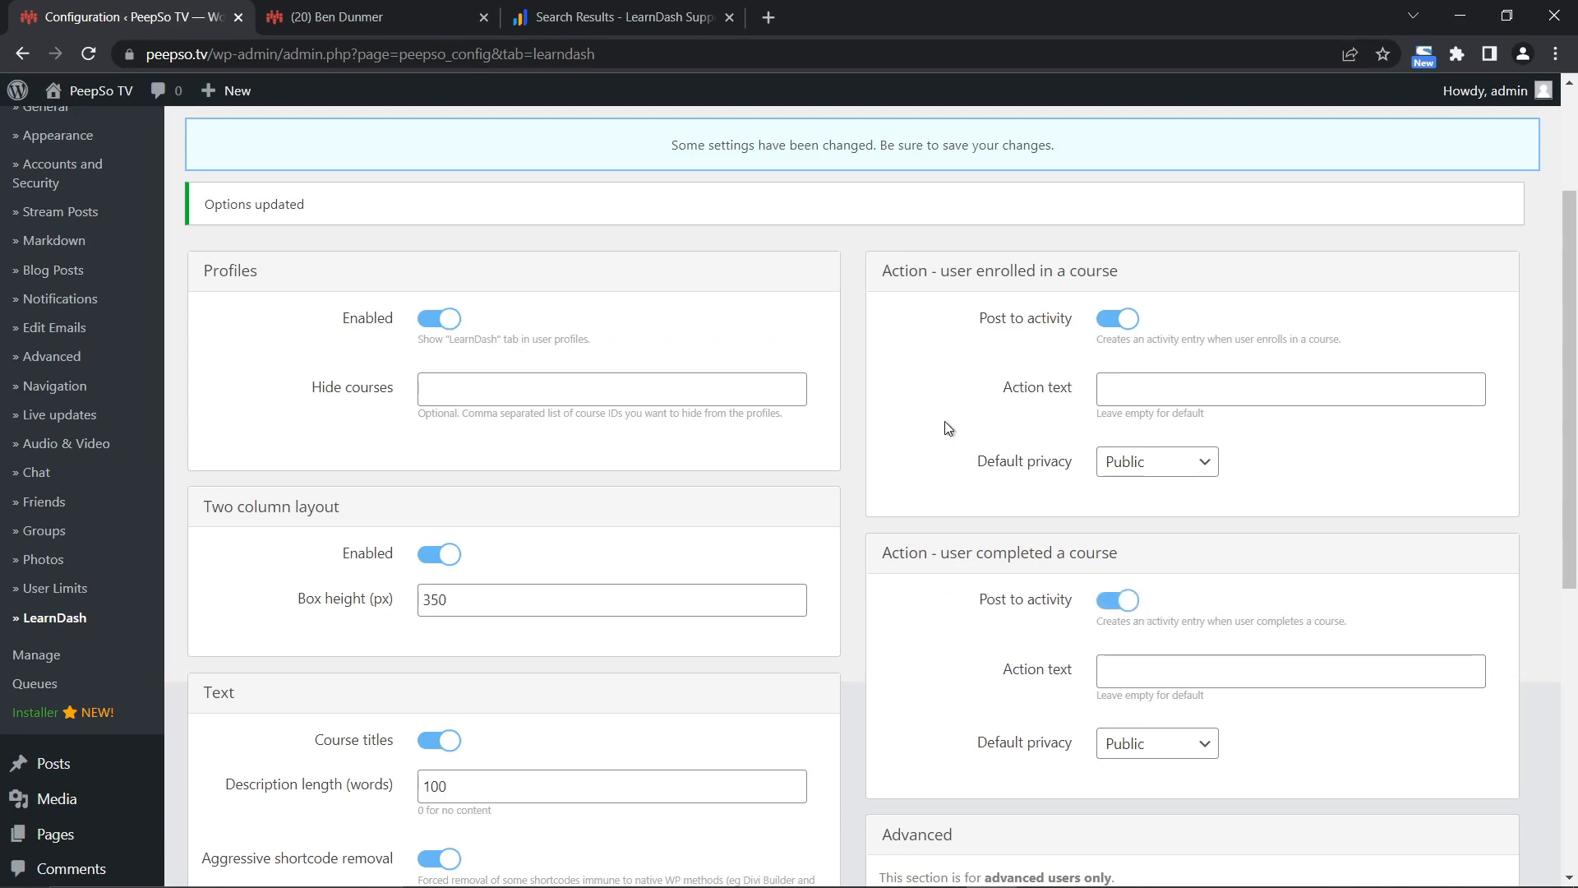
# Check the Default privacy choices of both course actions, keeping them on Public.
pyautogui.click(1207, 474)
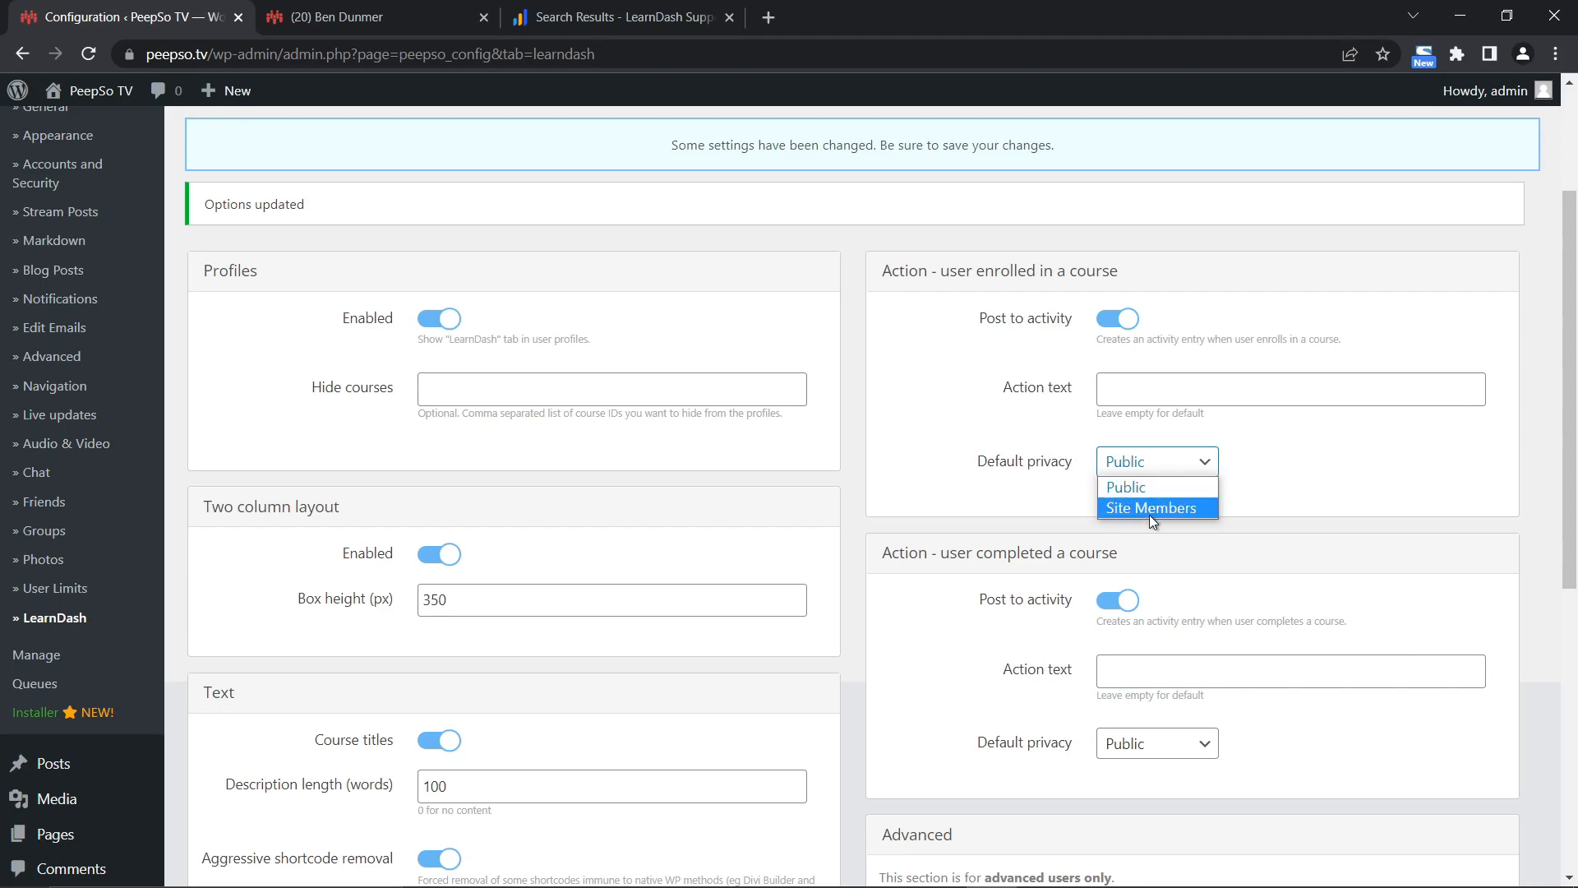
pyautogui.click(1209, 749)
pyautogui.click(1334, 747)
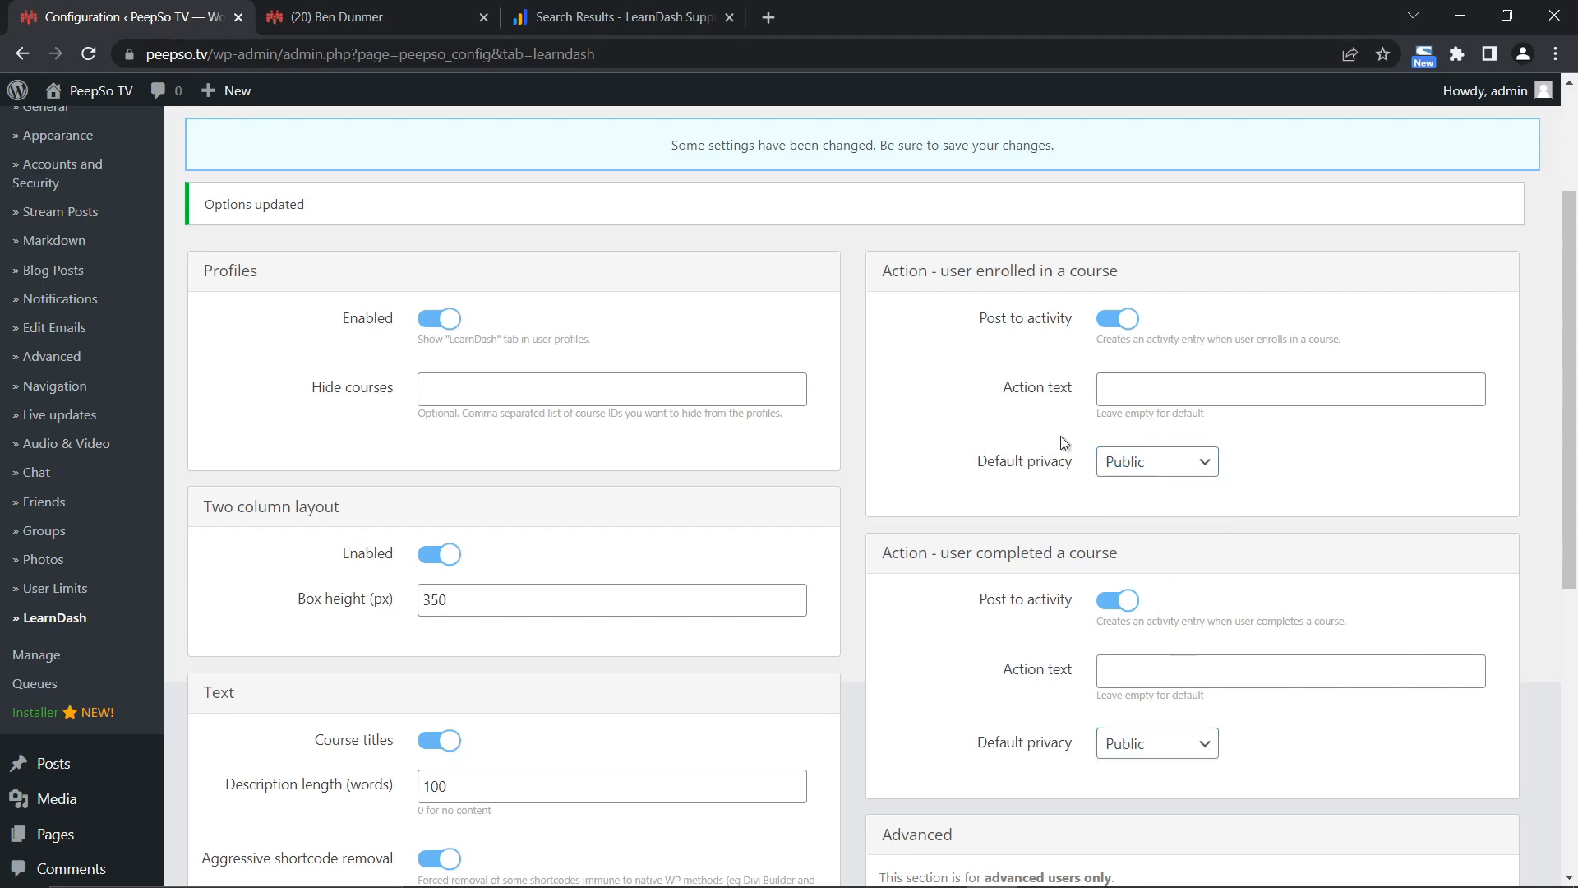
# Save the LearnDash configuration with both Action text fields left empty, and look over the saved settings.
pyautogui.click(1120, 390)
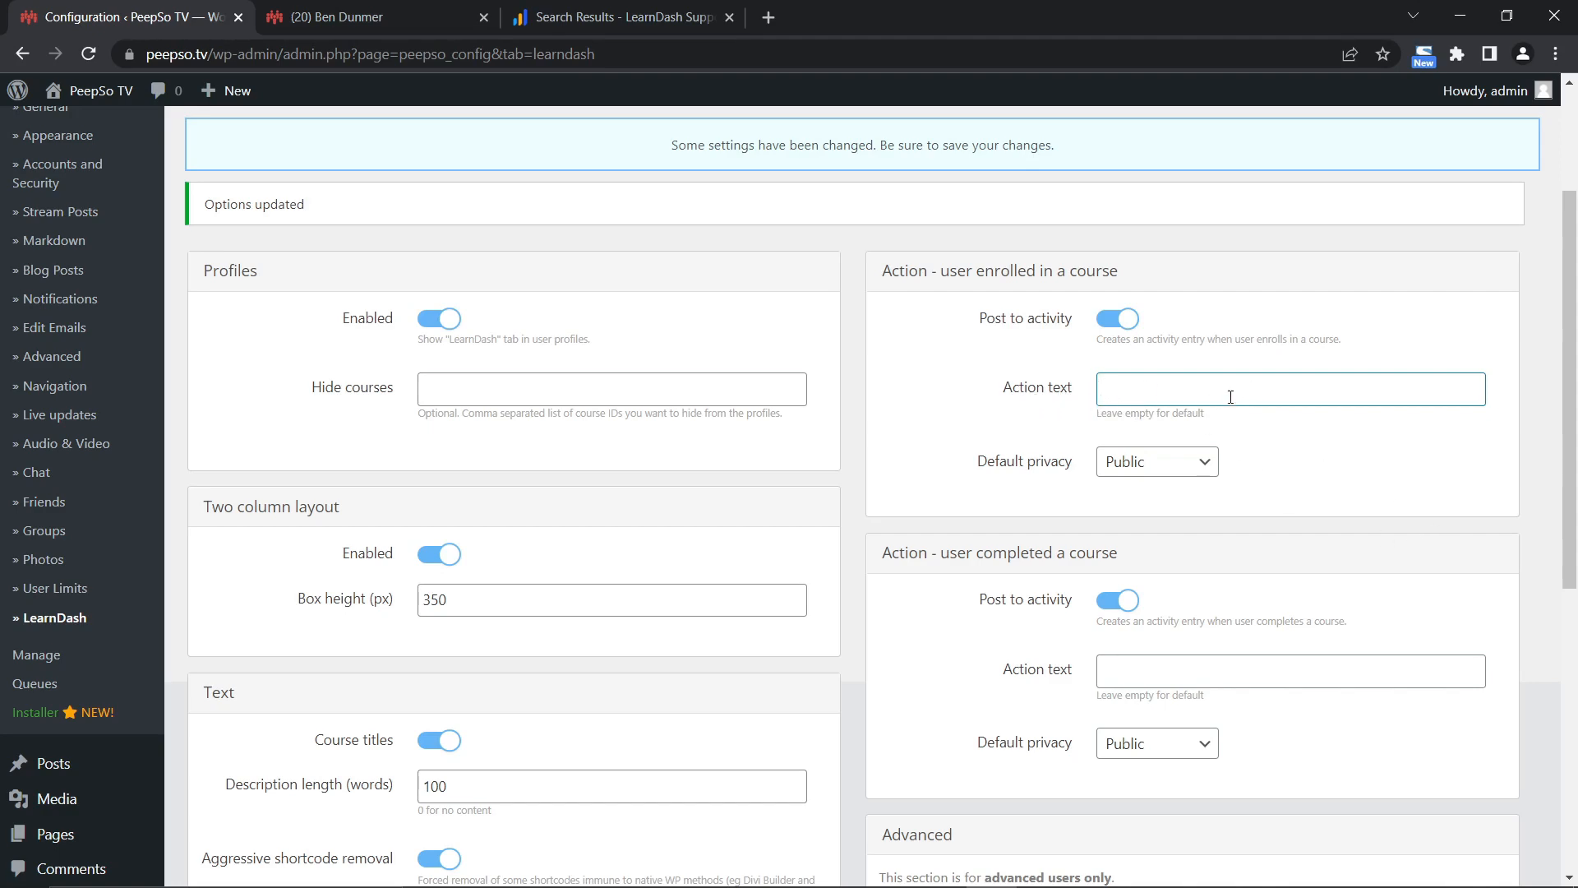
pyautogui.scroll(-7, 951, 459)
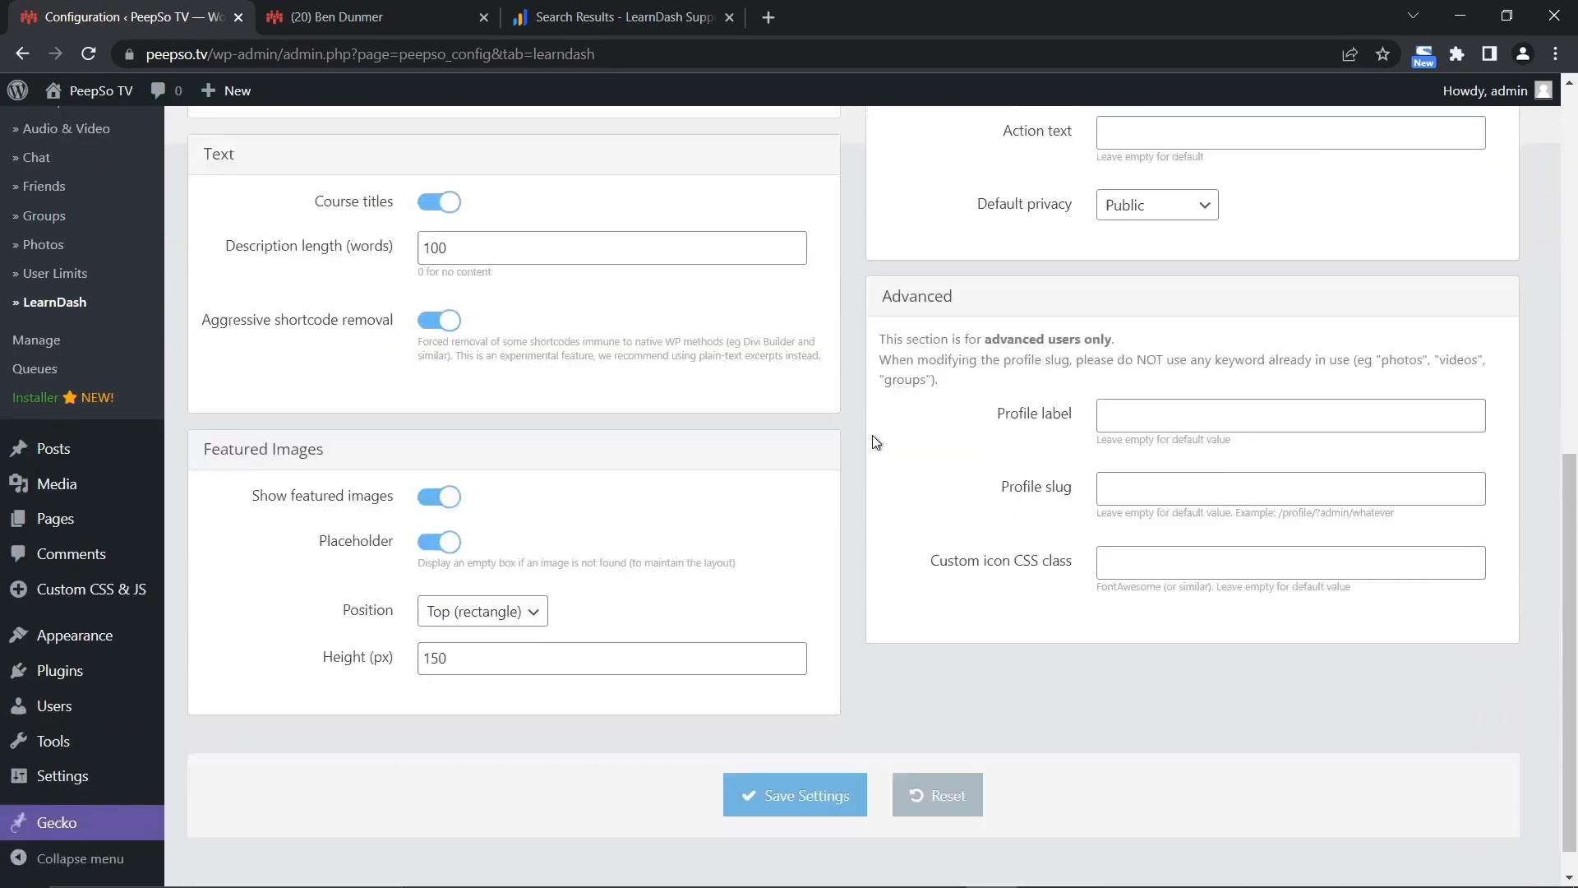
pyautogui.scroll(5, 986, 386)
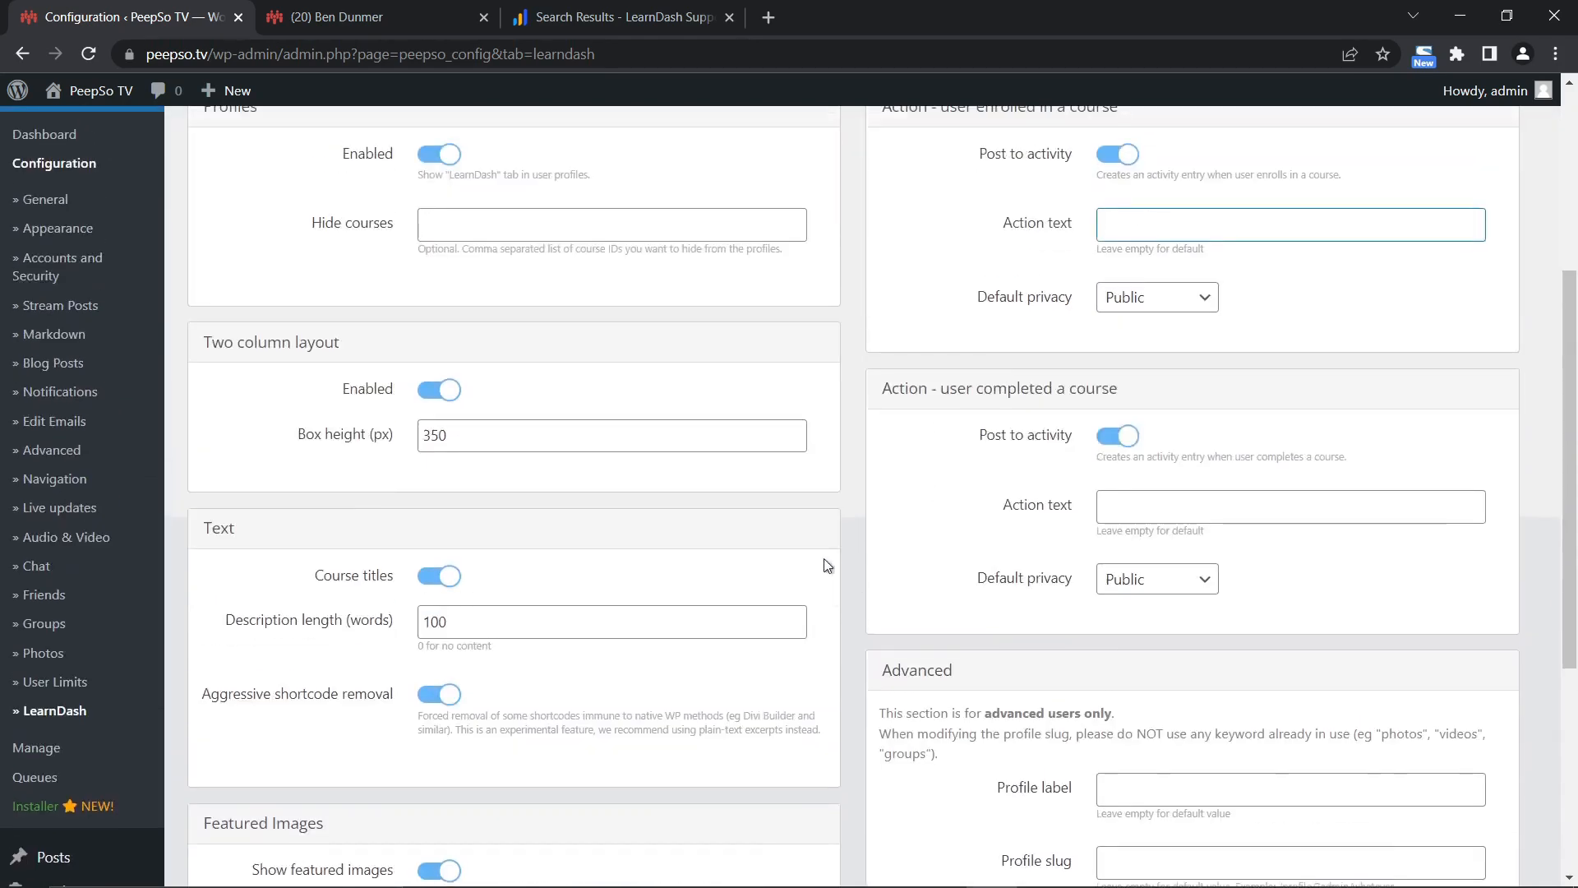
pyautogui.scroll(-5, 827, 564)
pyautogui.click(819, 762)
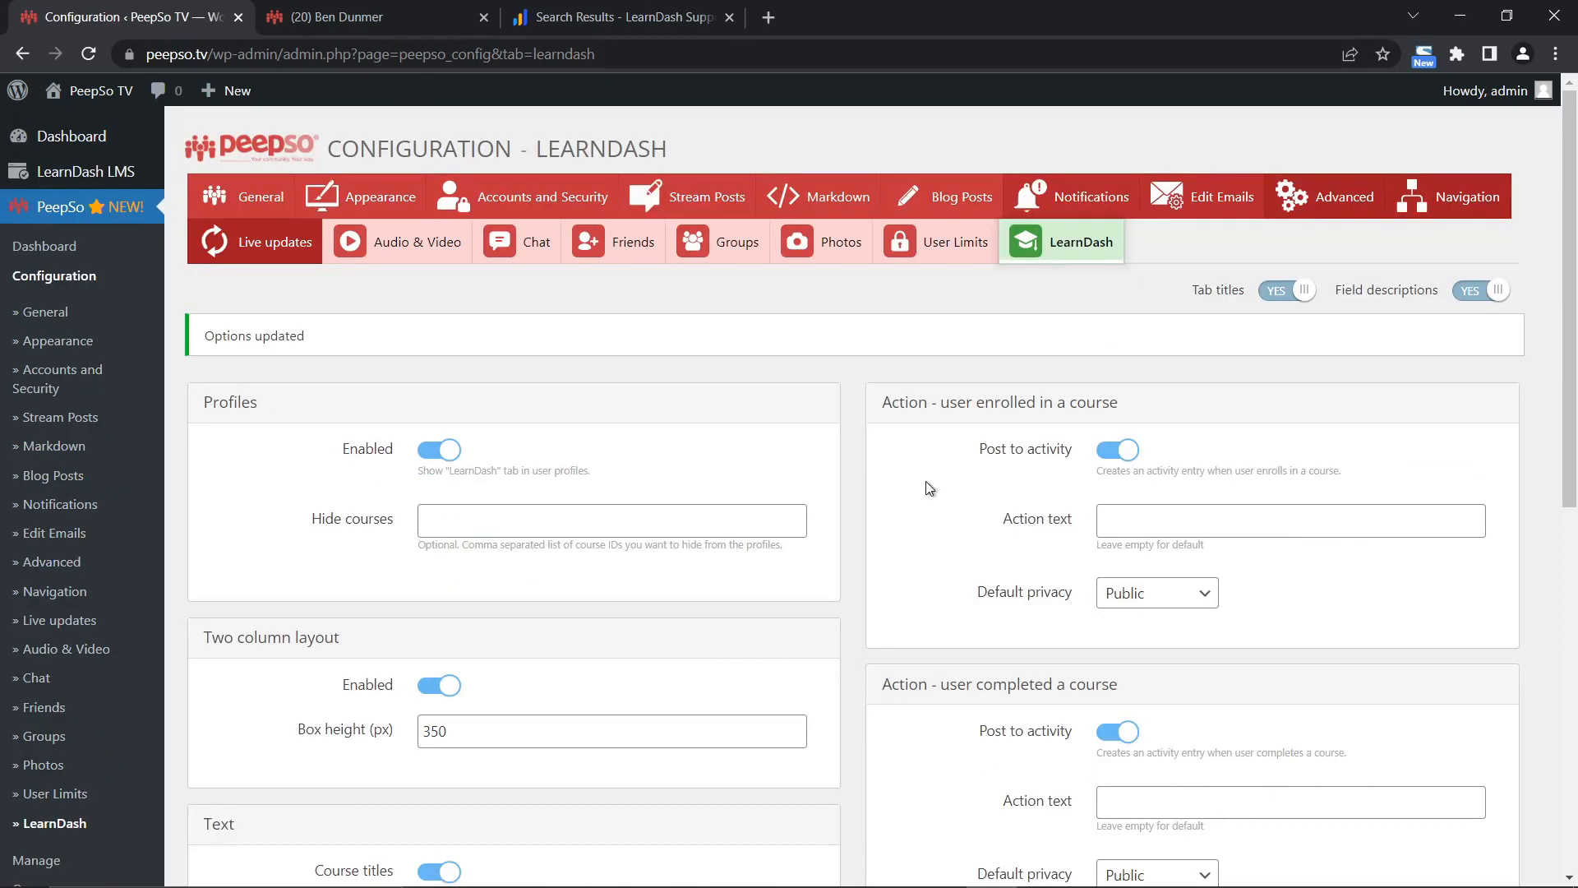
pyautogui.scroll(-5, 849, 461)
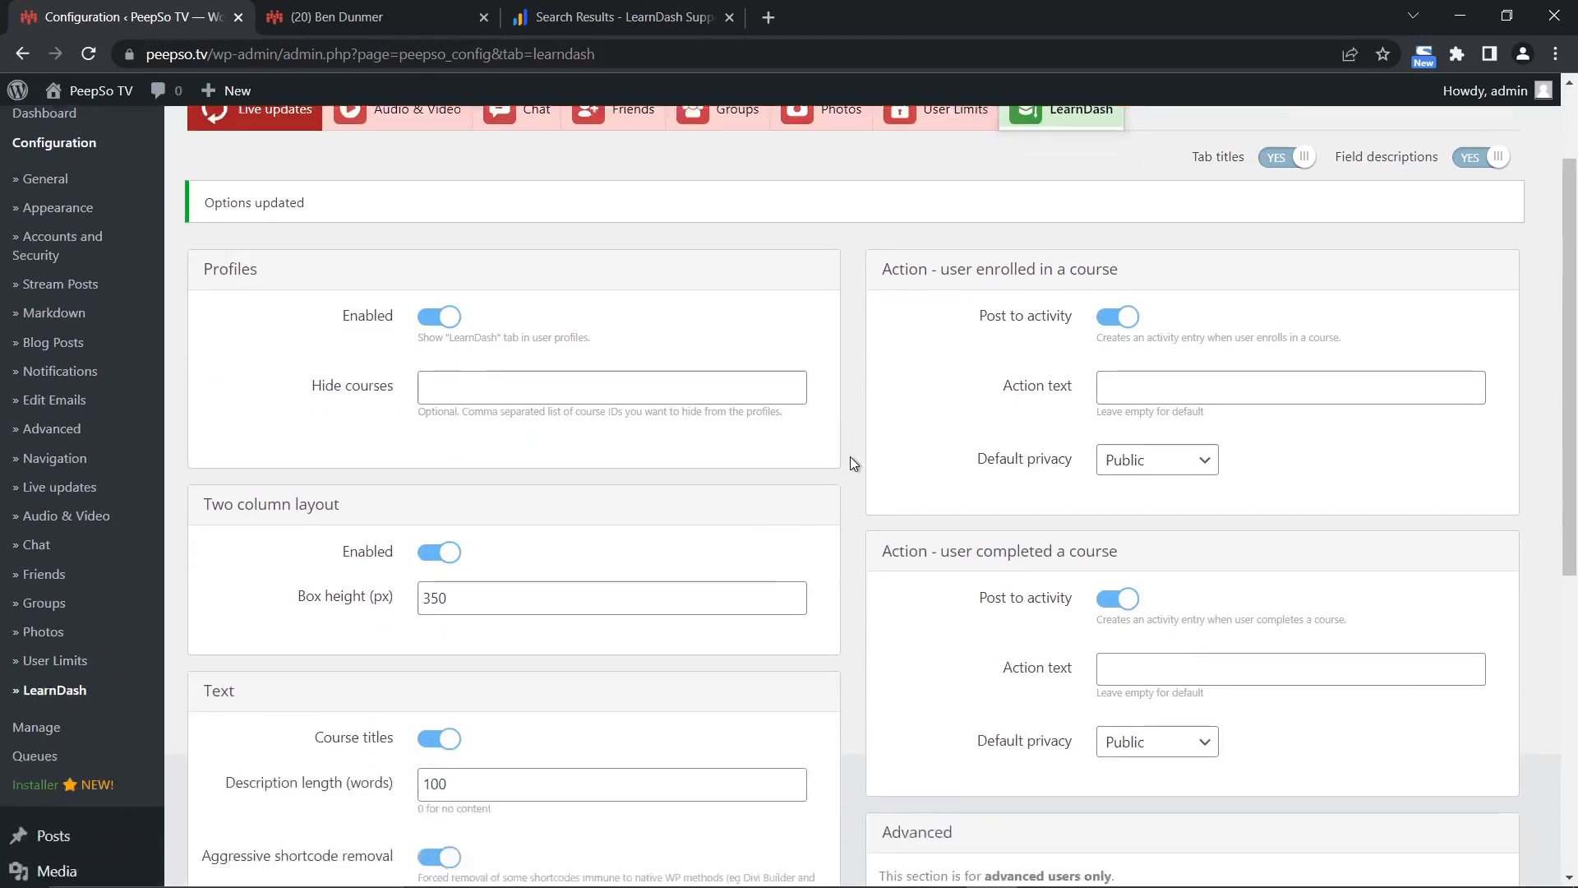
pyautogui.scroll(-4, 856, 461)
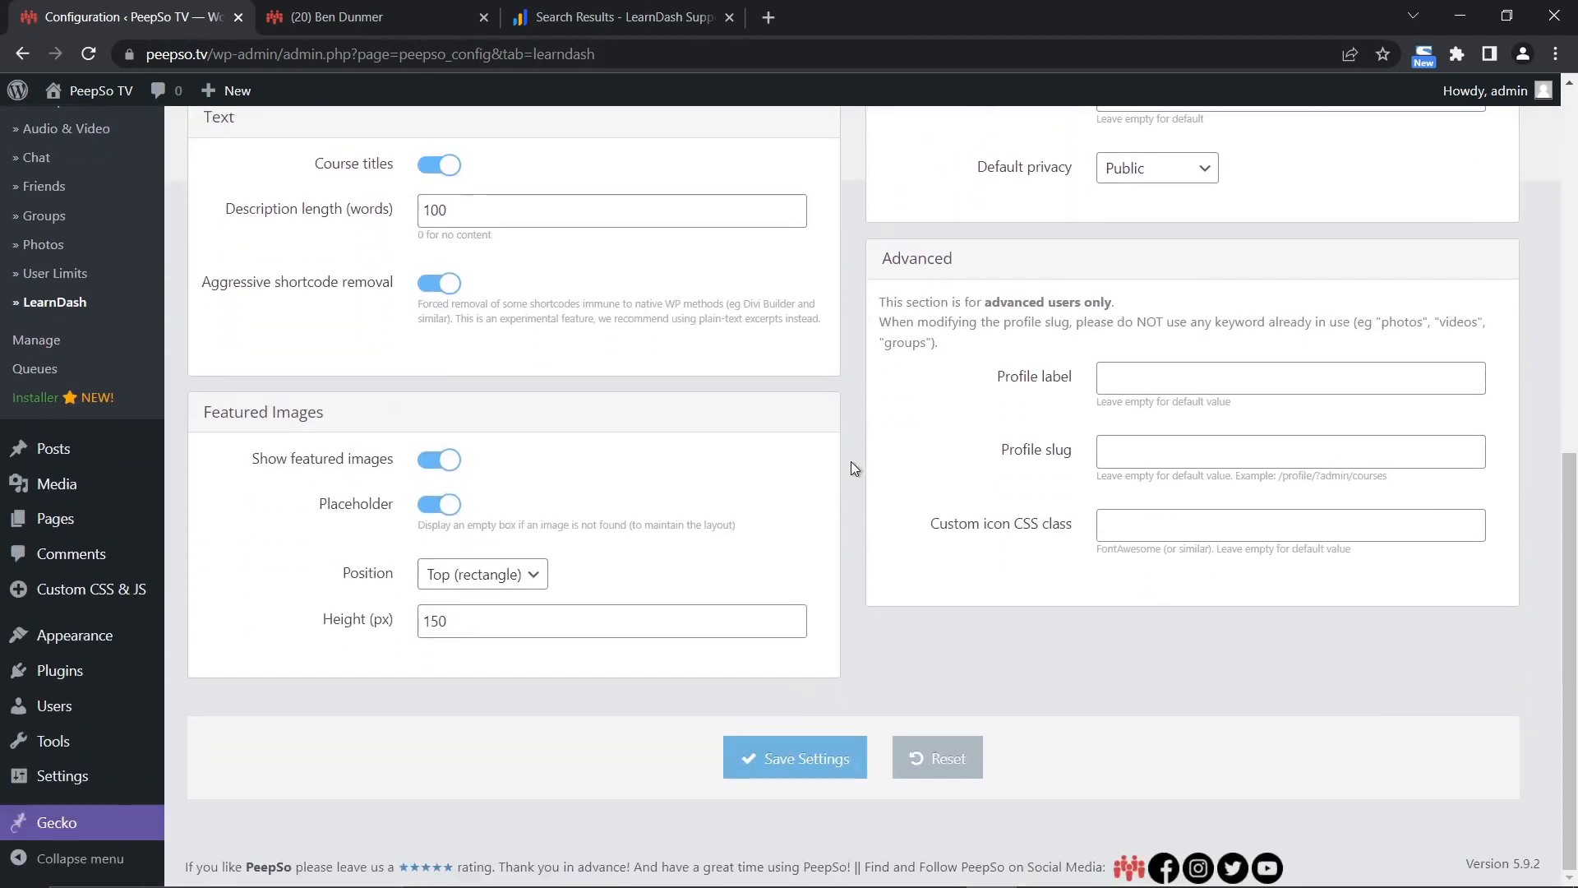
pyautogui.scroll(10, 851, 461)
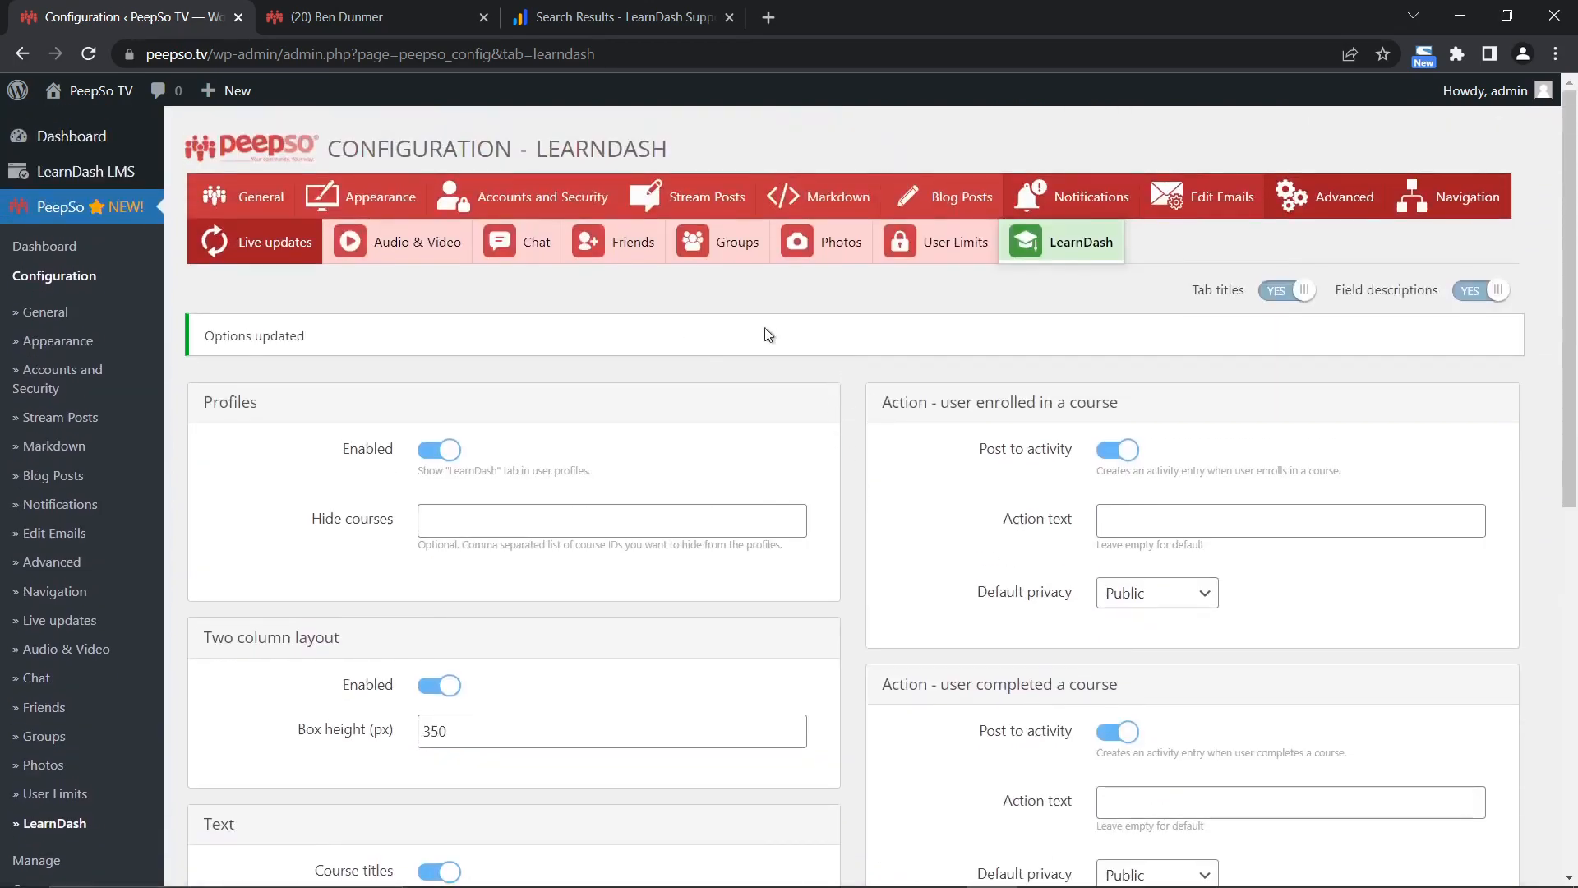
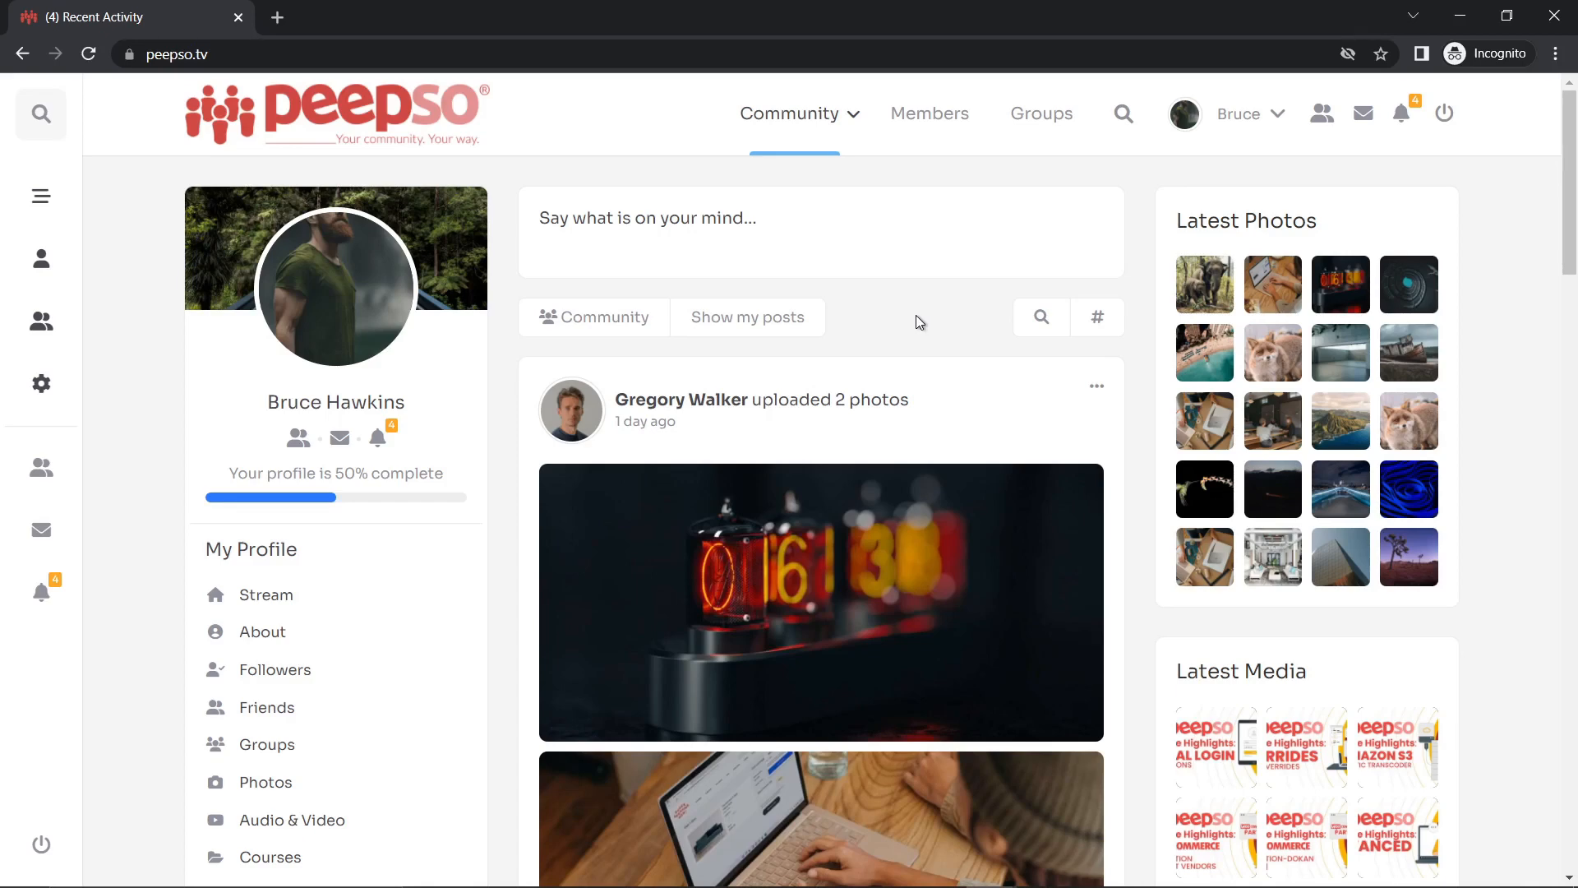
# Switch to the browser window with the WordPress admin dashboard and open the site's menu editor.
pyautogui.moveTo(978, 876)
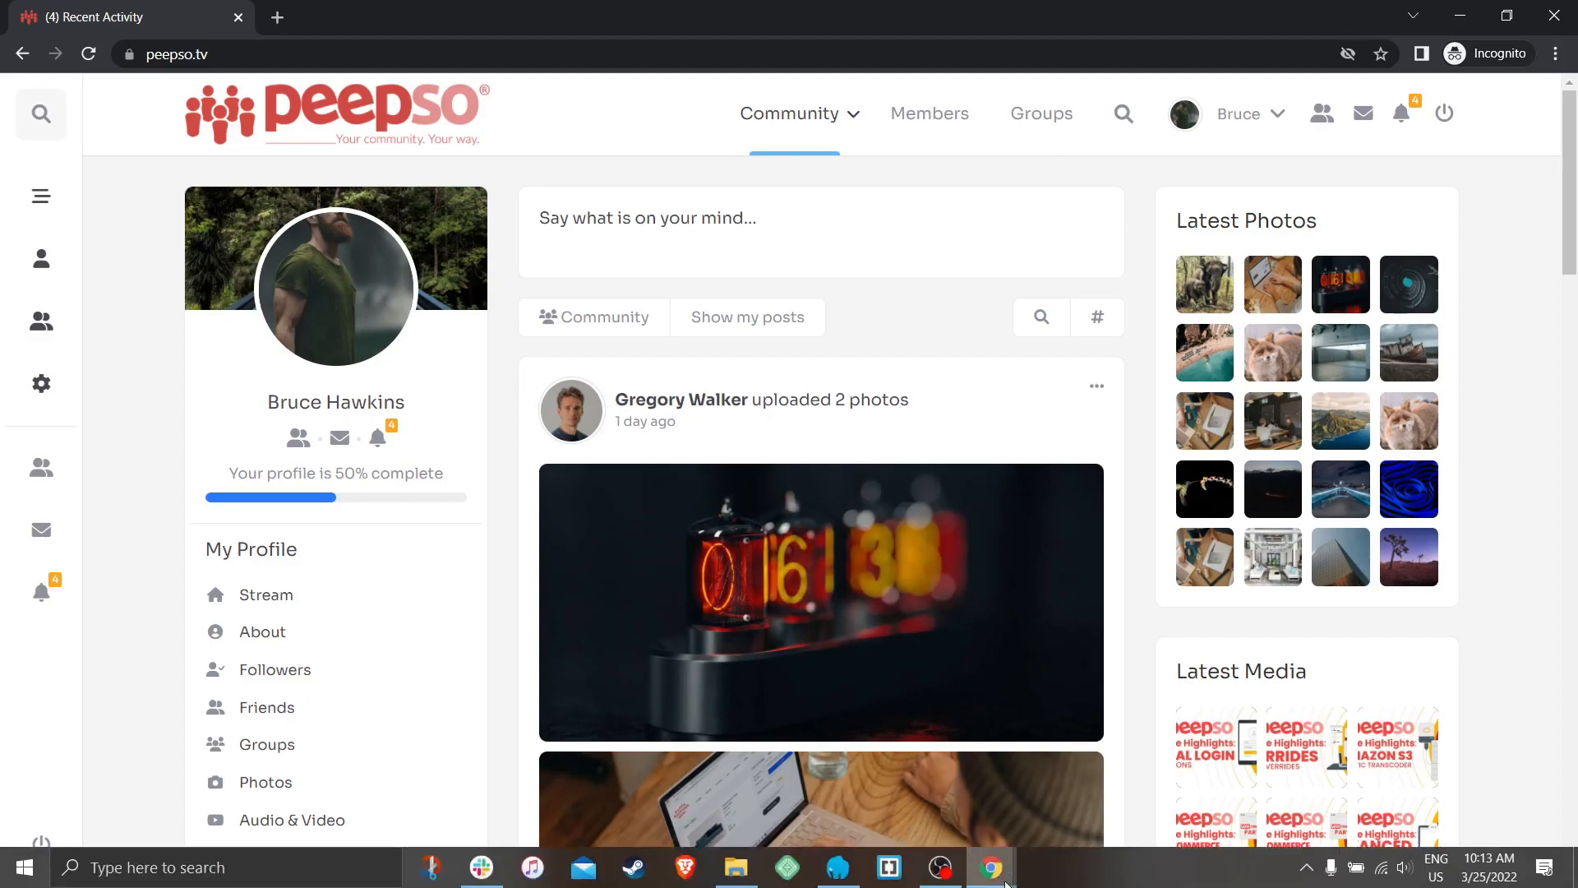
pyautogui.click(944, 799)
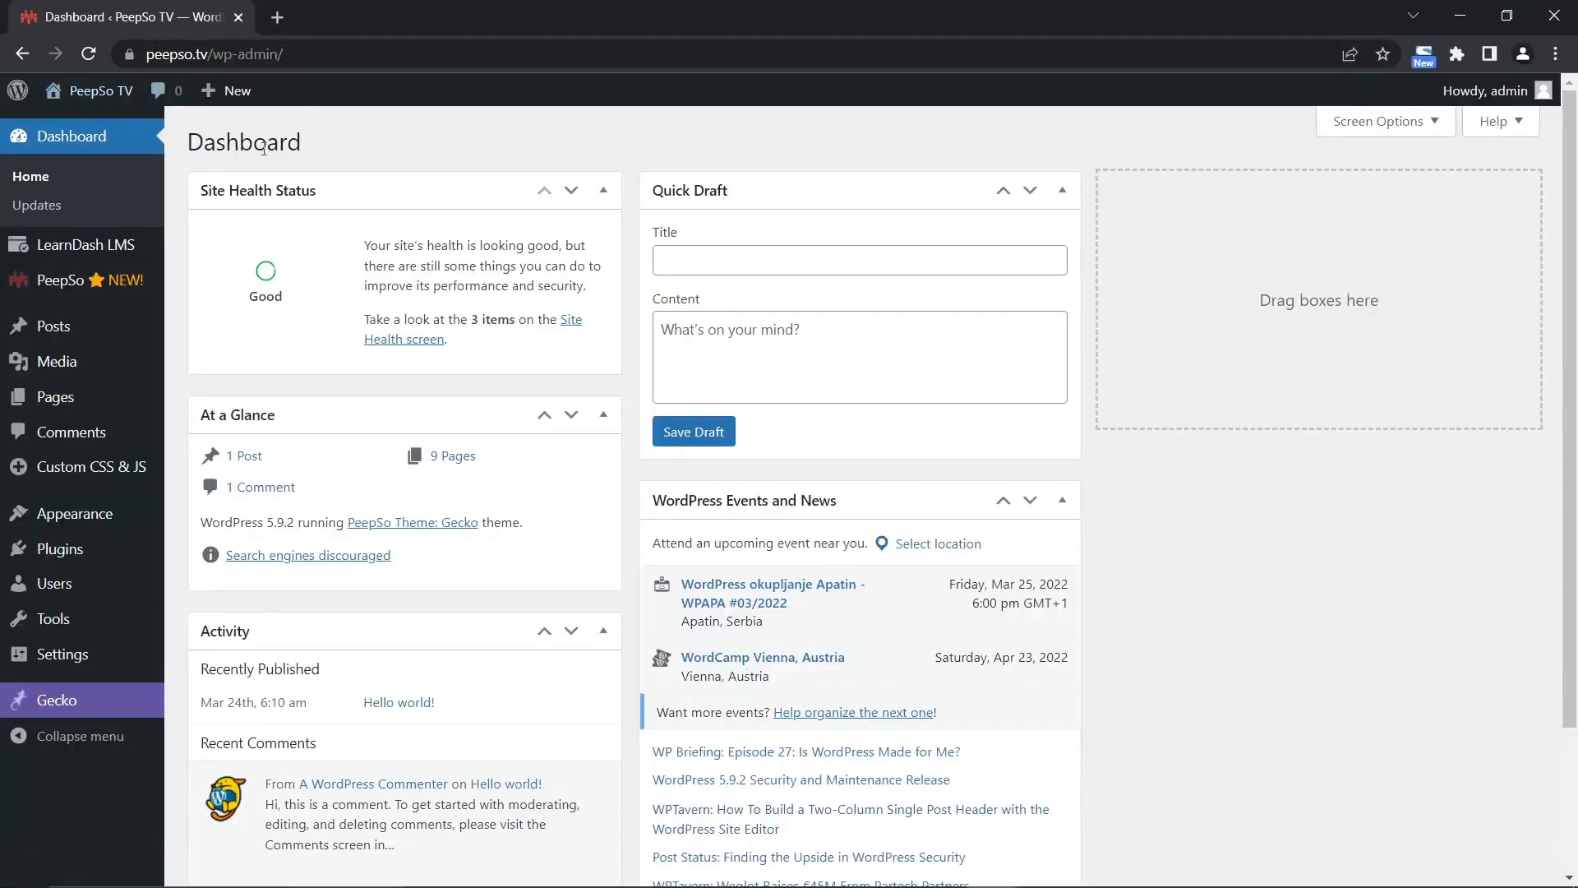
pyautogui.moveTo(72, 520)
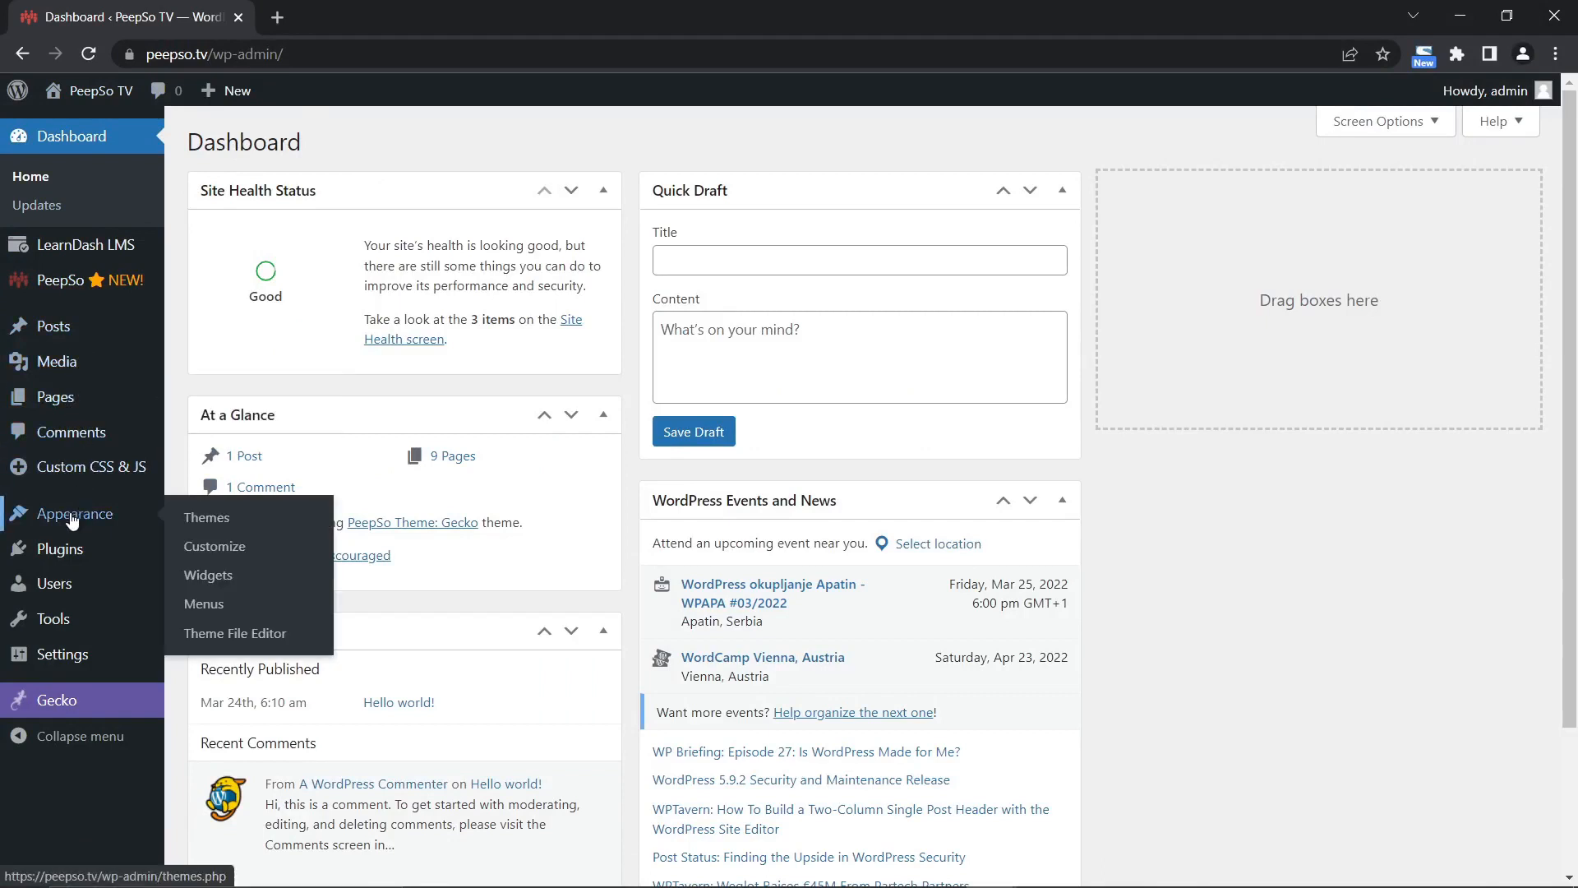
pyautogui.click(212, 604)
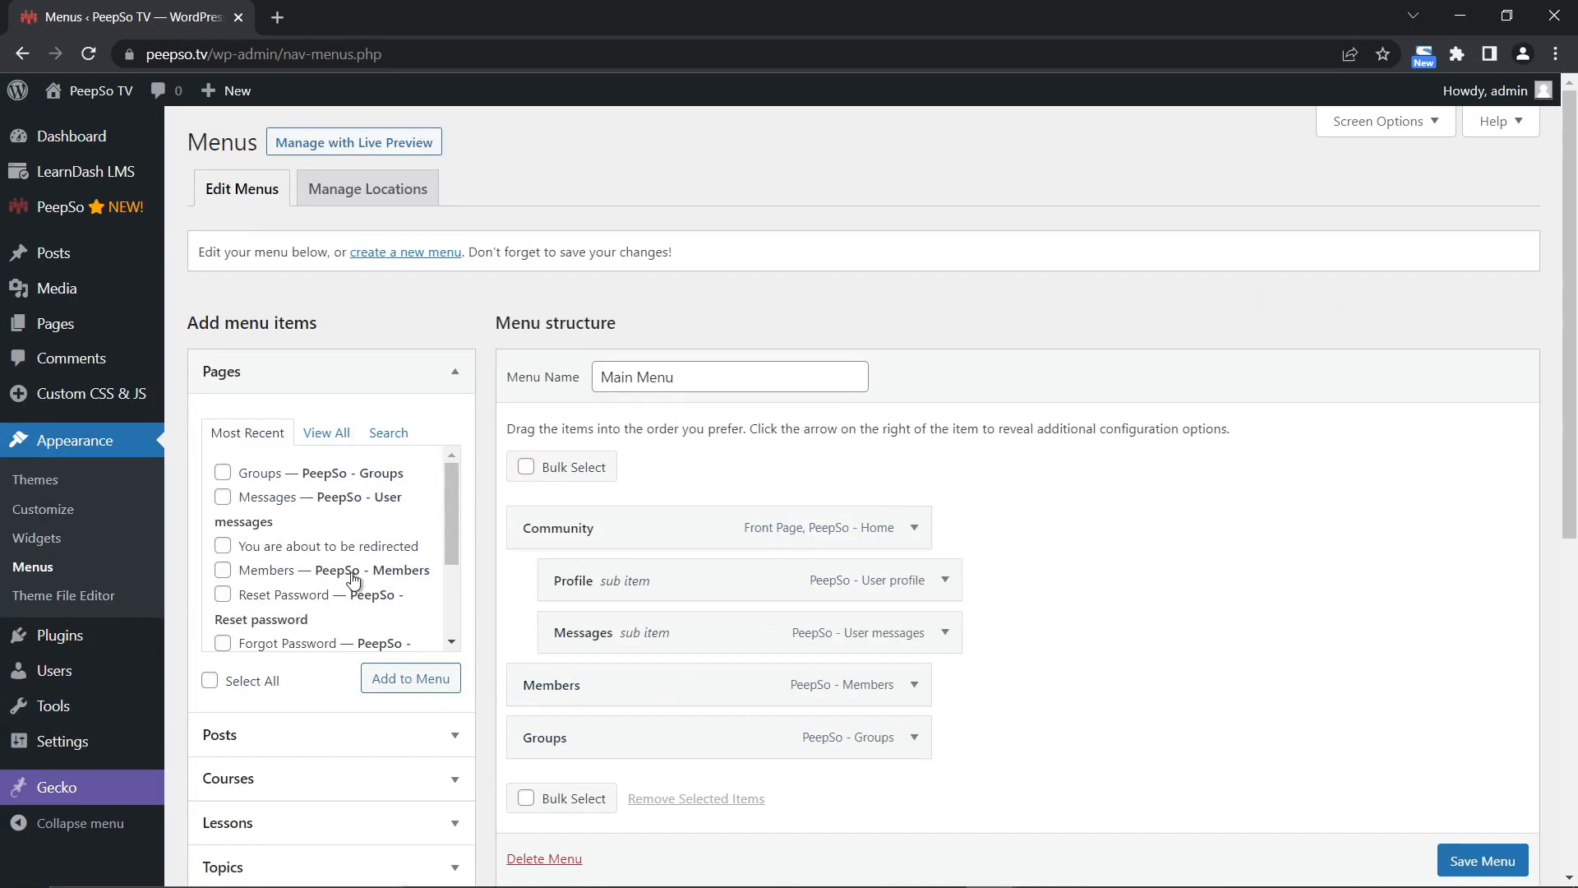
# Add a custom link with URL # and link text LearnDash to the Main Menu and save the menu.
pyautogui.scroll(-3, 327, 596)
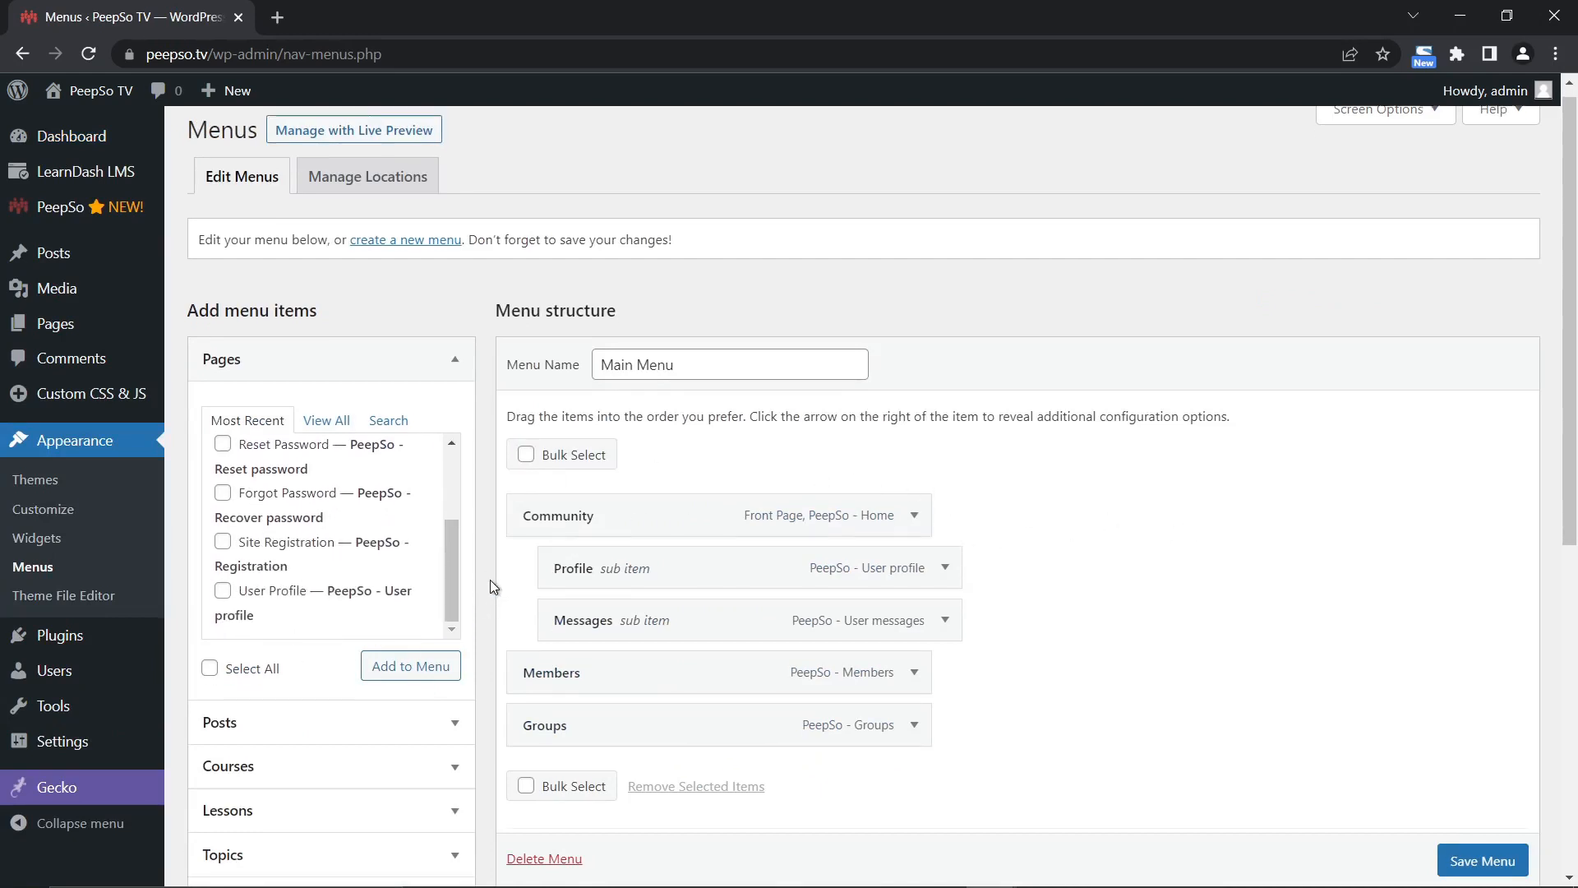
pyautogui.scroll(-2, 490, 580)
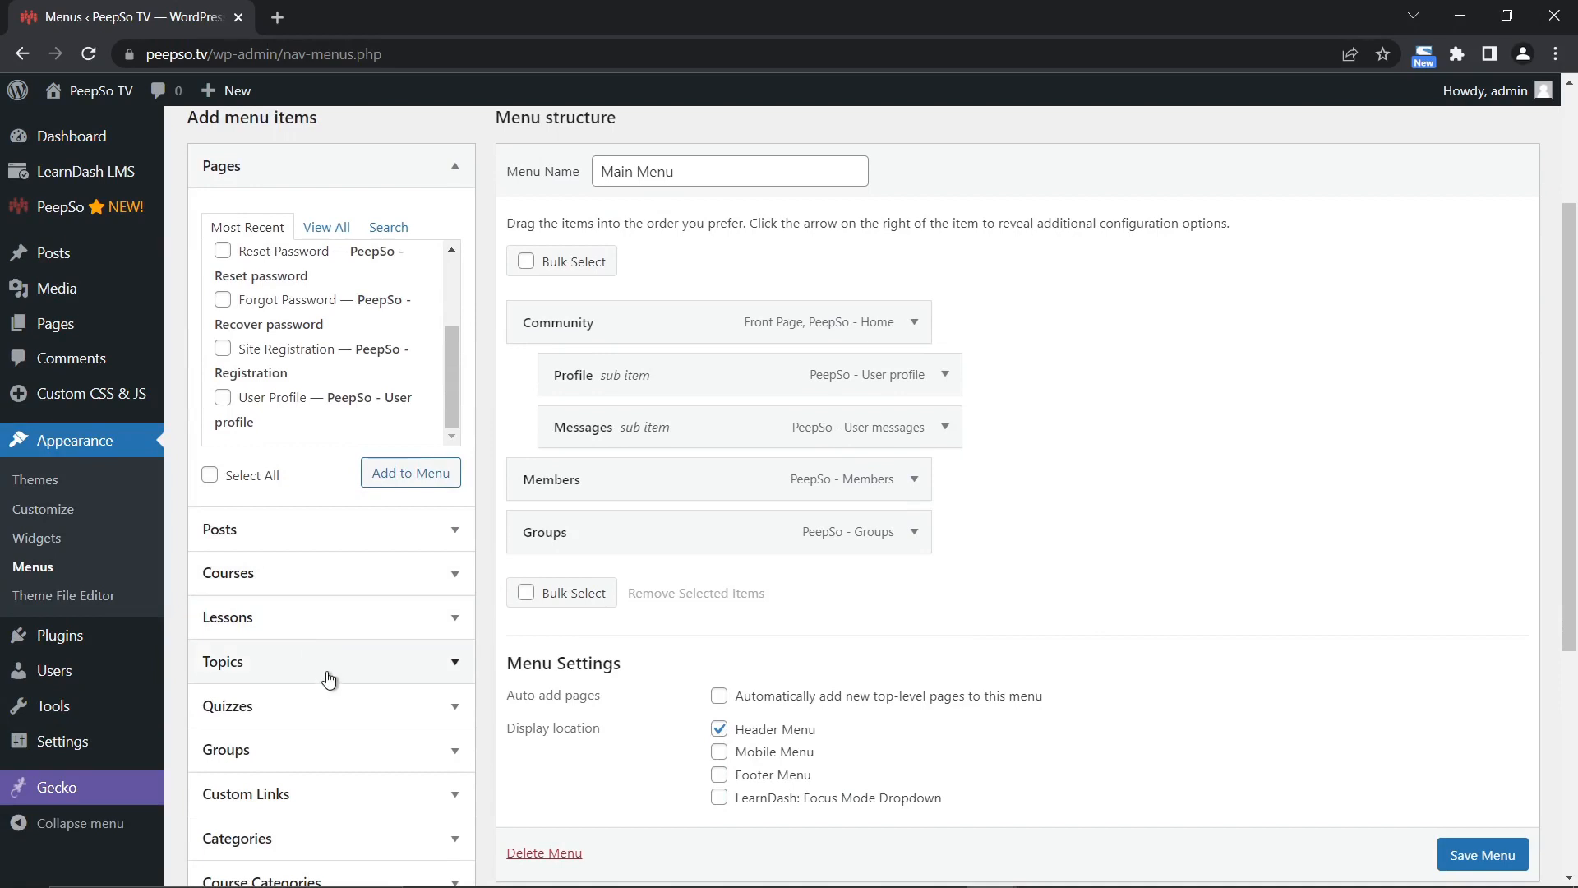
pyautogui.scroll(-2, 328, 679)
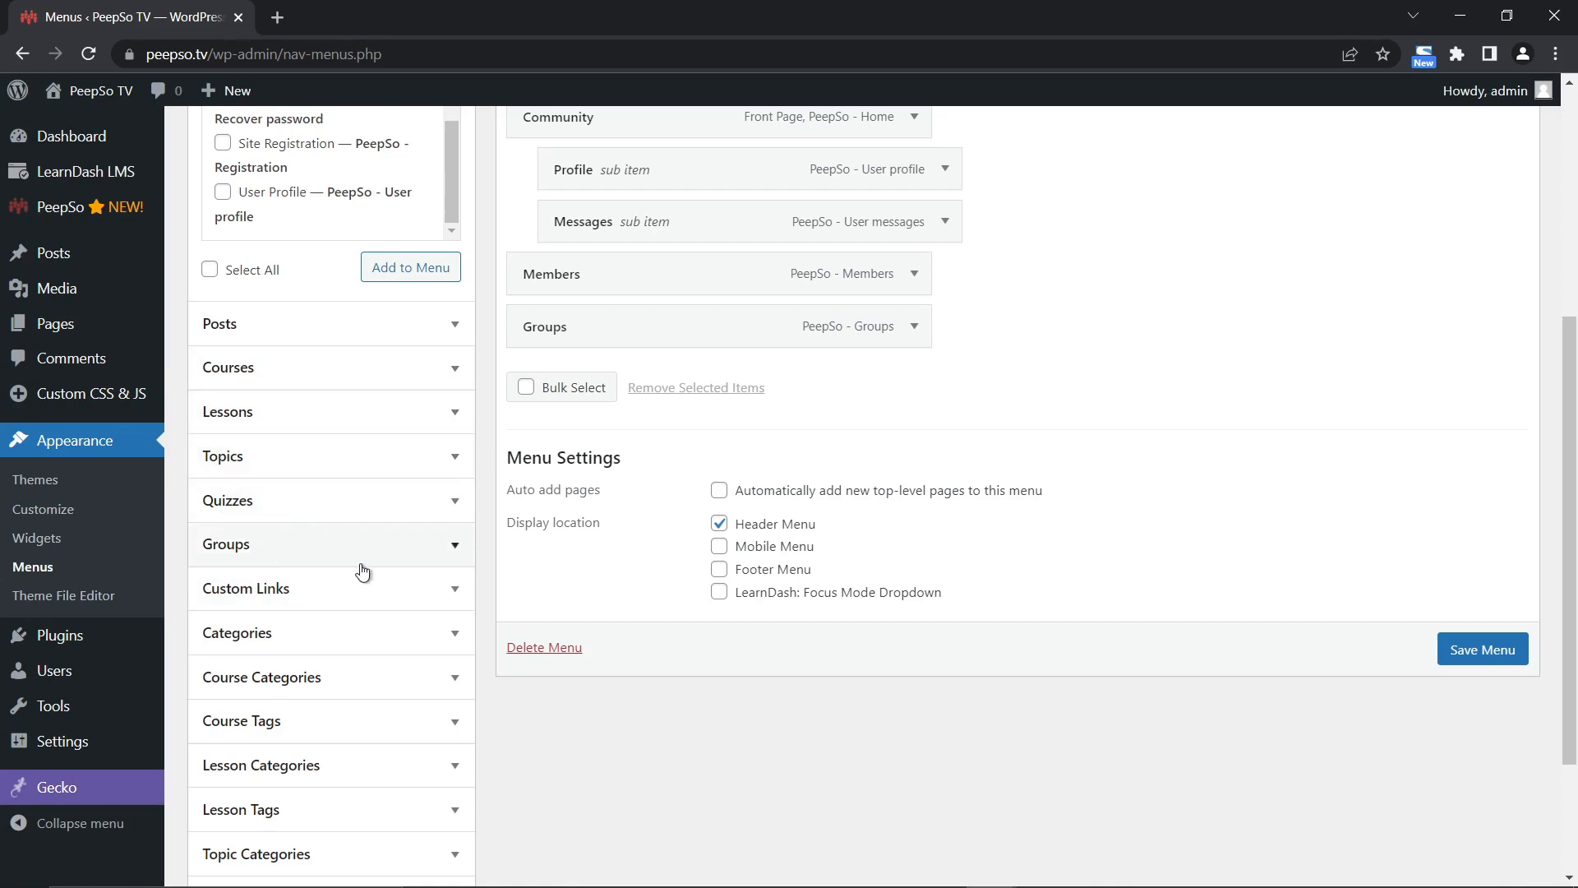
pyautogui.click(253, 590)
pyautogui.click(368, 340)
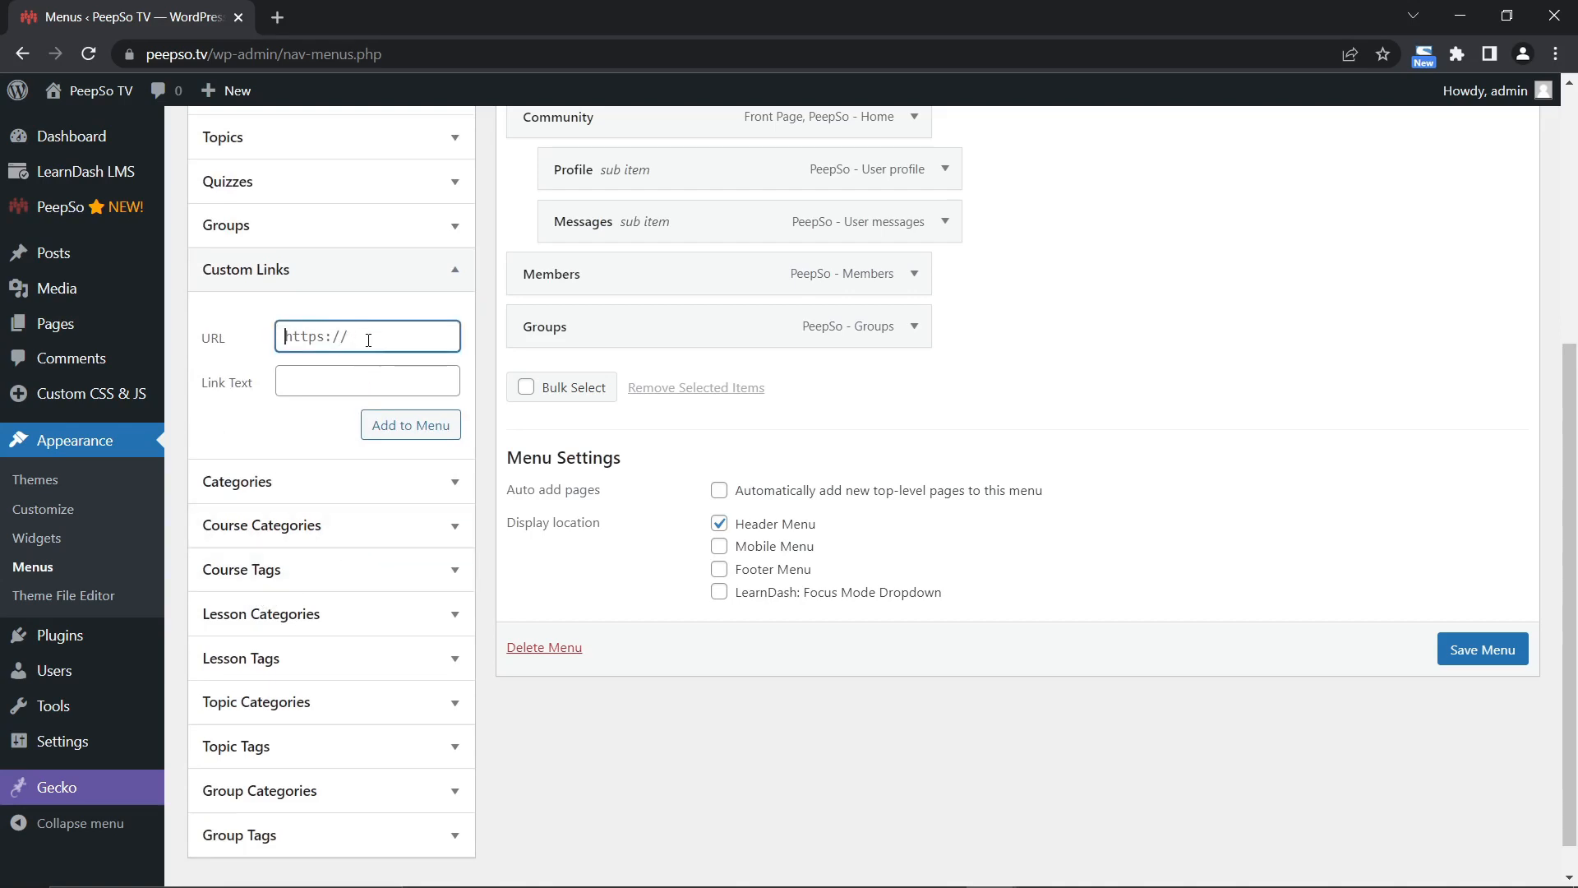
pyautogui.write('3')
pyautogui.press('BackSpace')
pyautogui.write('#')
pyautogui.click(312, 377)
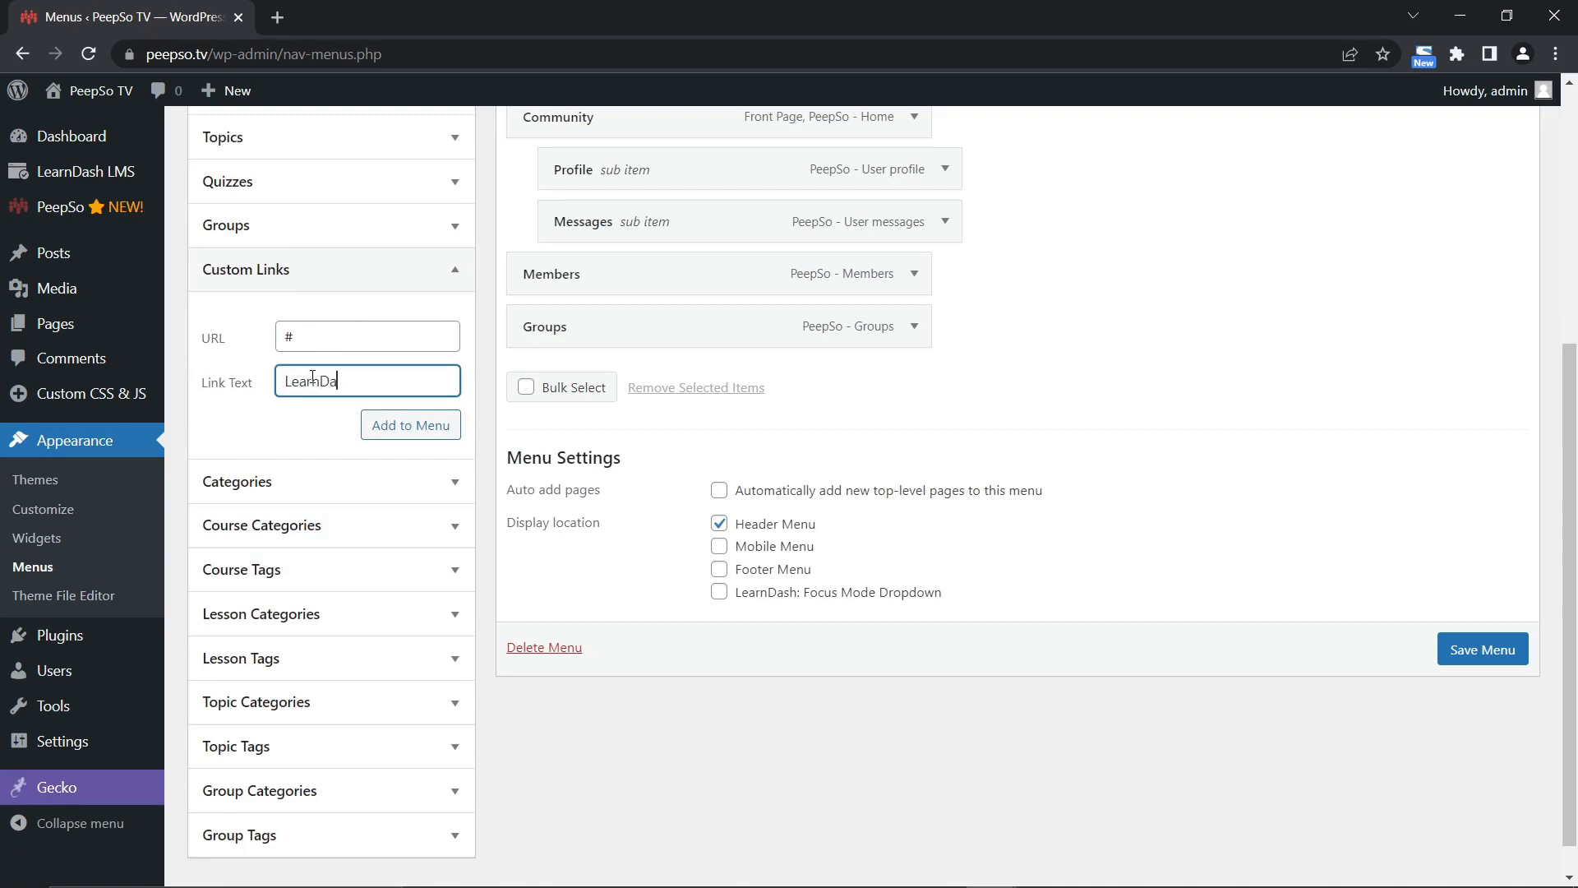
pyautogui.click(410, 425)
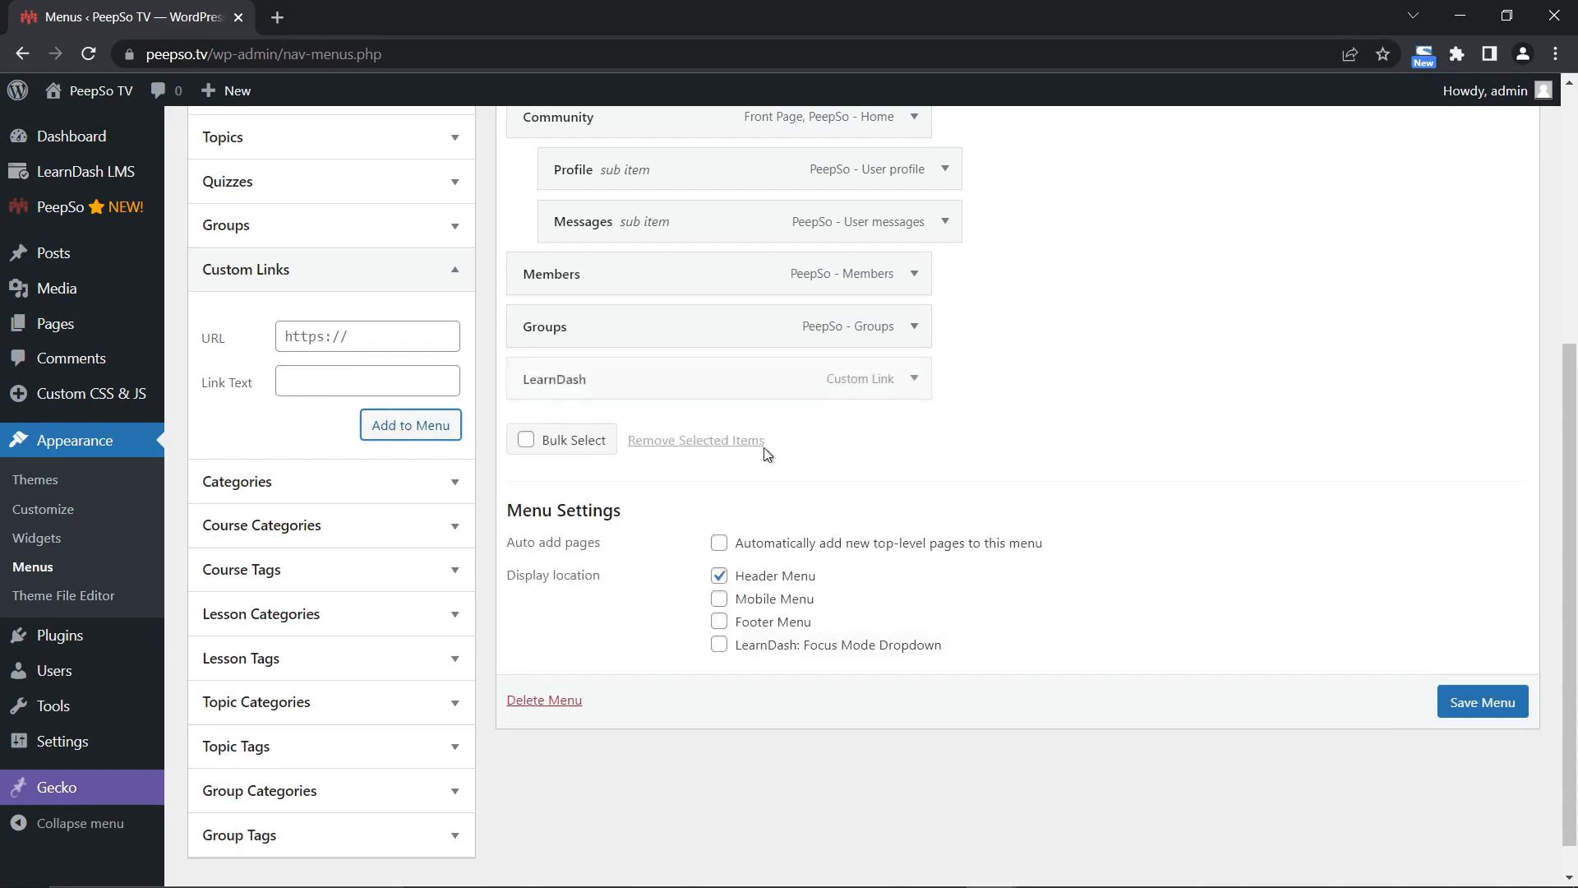
pyautogui.click(1479, 703)
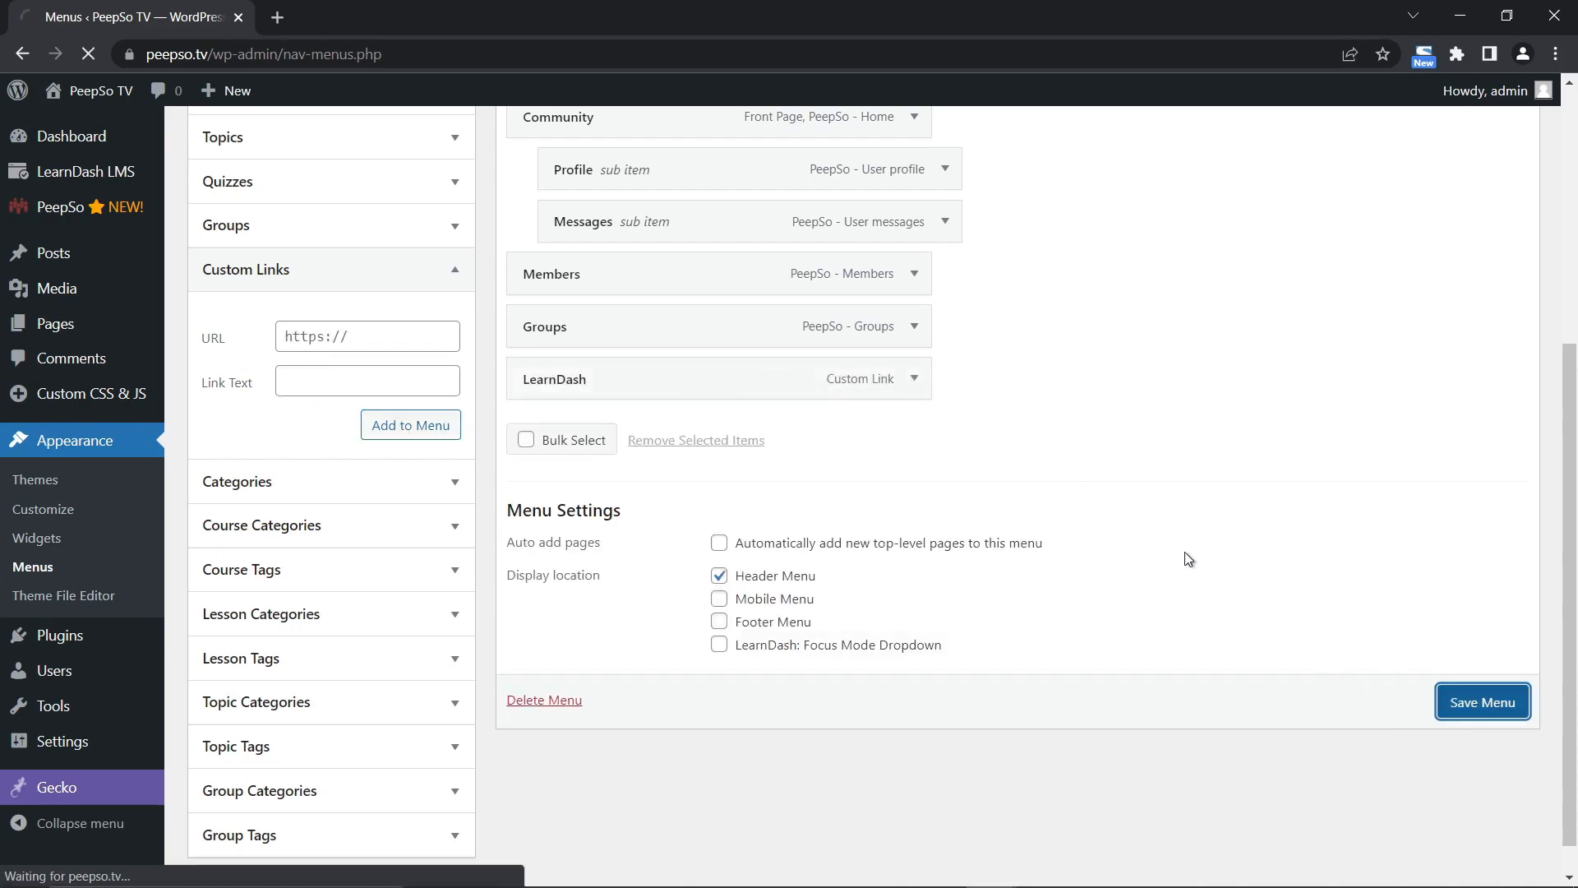
# Open the community in a new tab and check the LearnDash item in the header menu.
pyautogui.moveTo(94, 90)
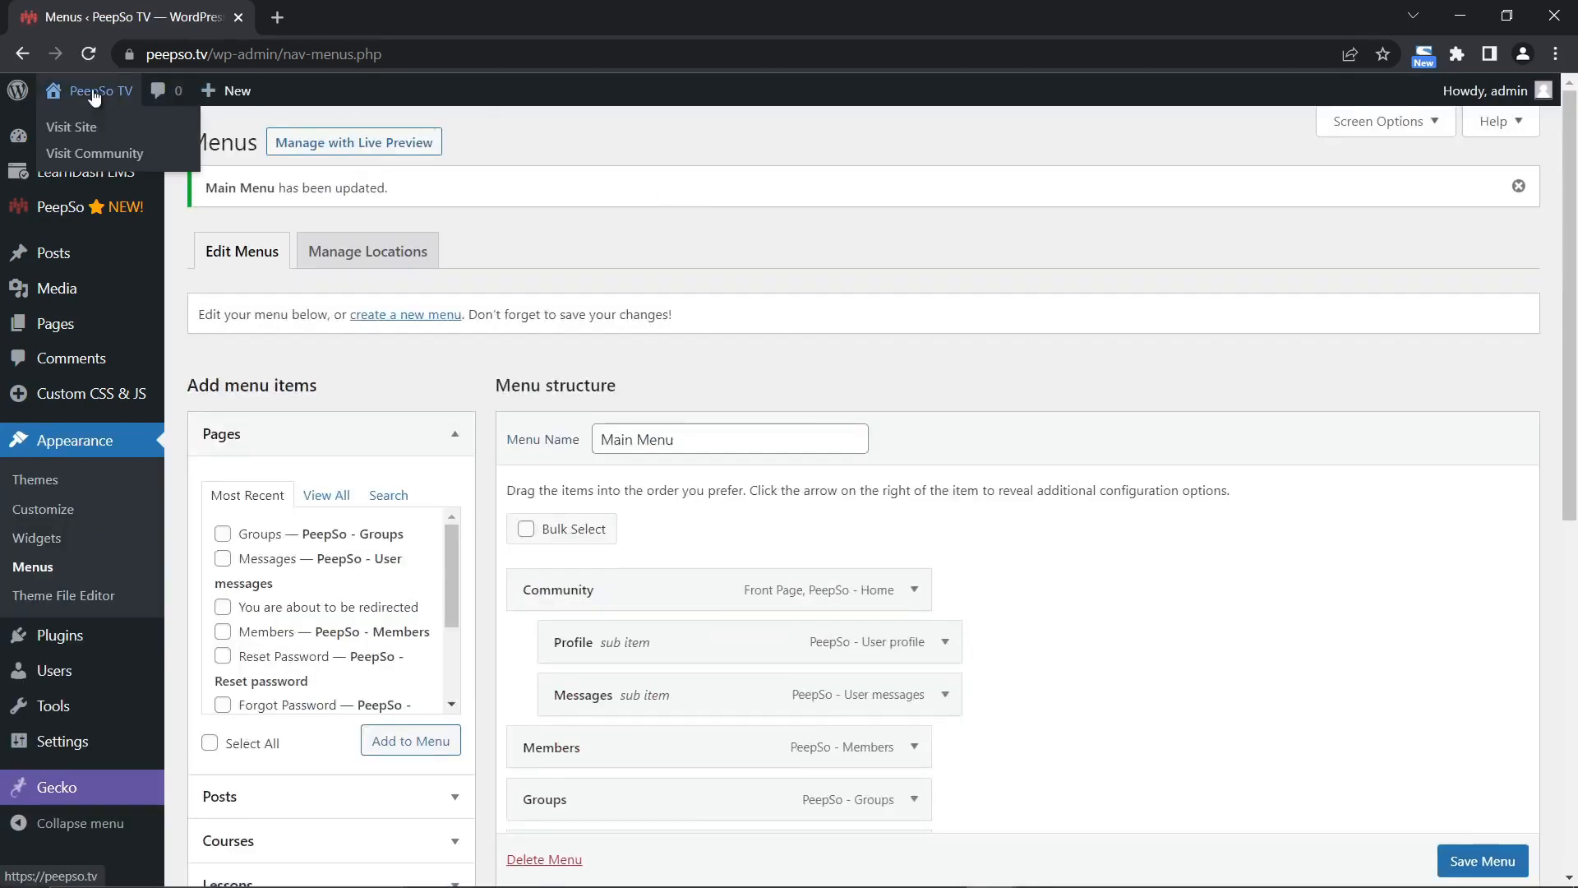
pyautogui.rightClick(113, 154)
pyautogui.click(185, 167)
pyautogui.click(370, 17)
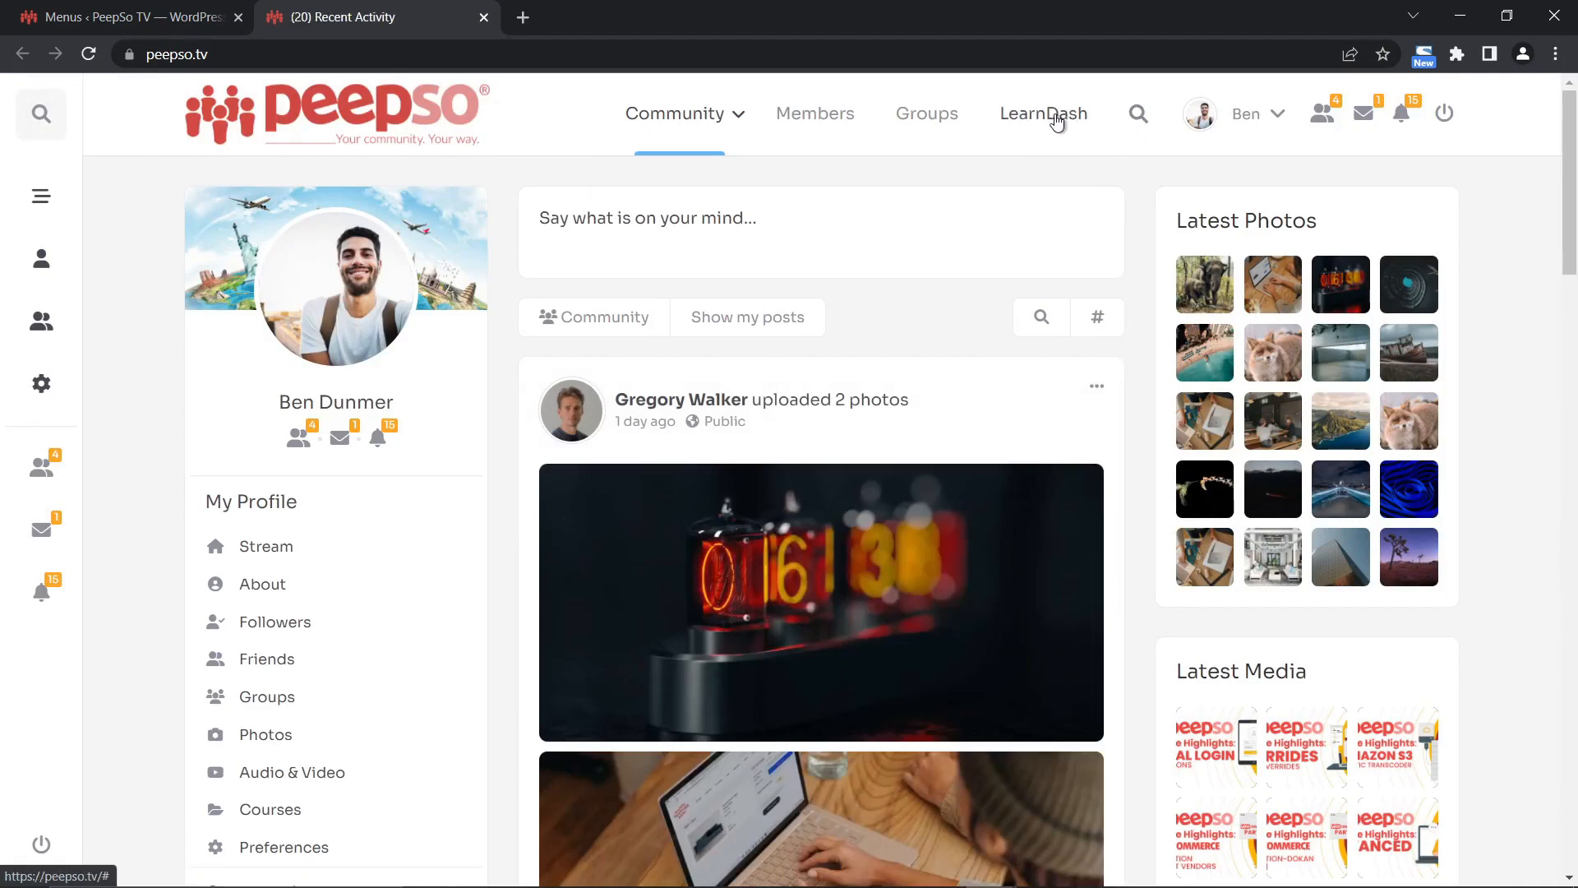
# Return to the WordPress admin and create a new page titled Courses List.
pyautogui.click(197, 18)
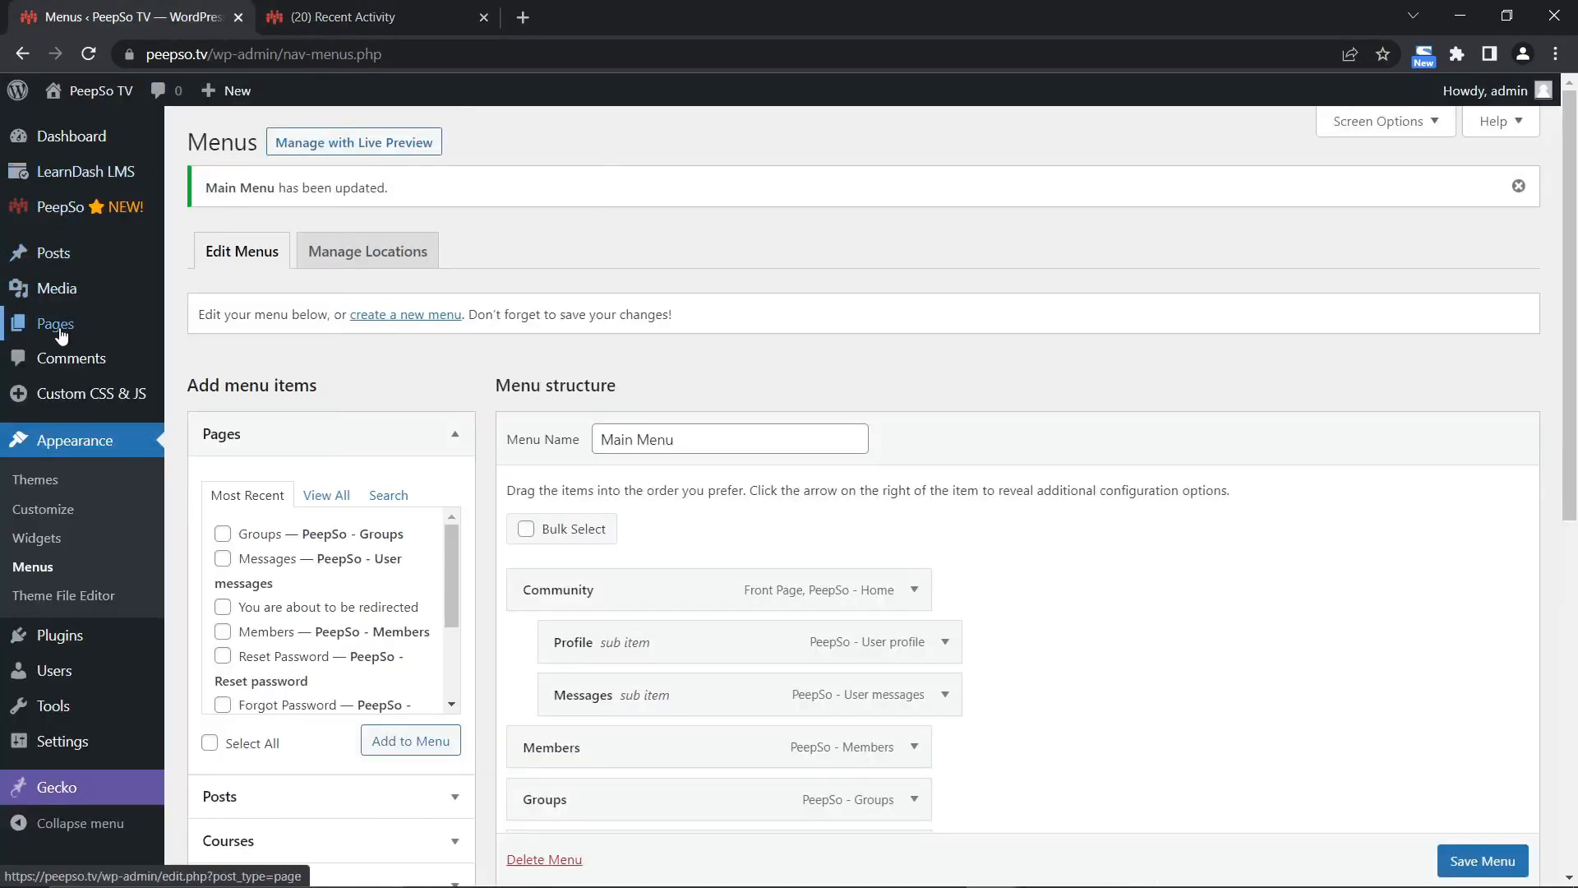
pyautogui.moveTo(58, 337)
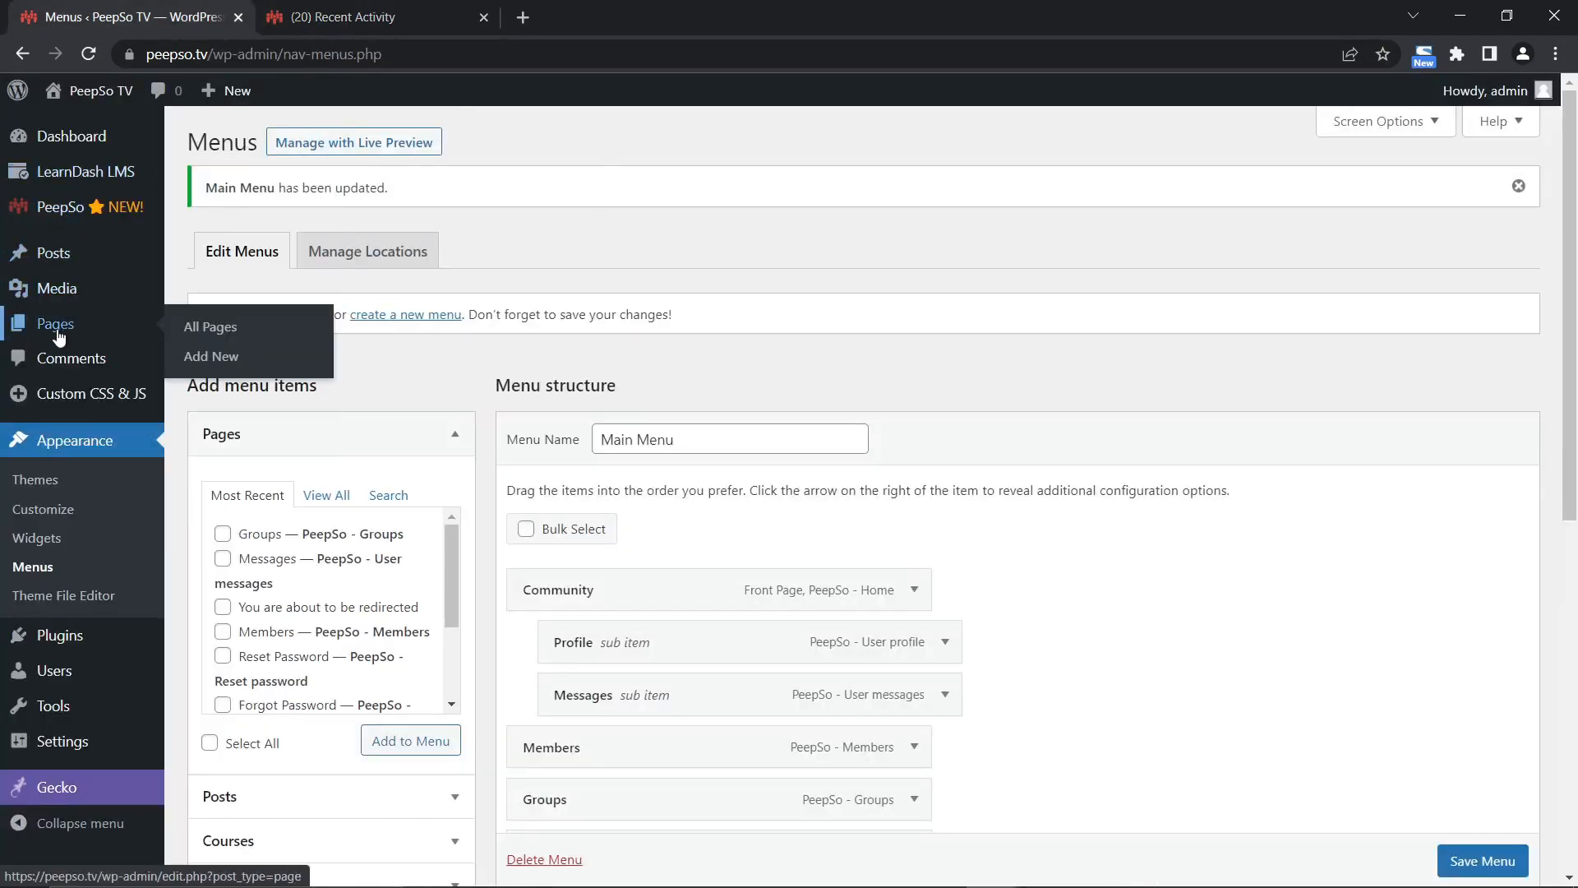
pyautogui.click(211, 355)
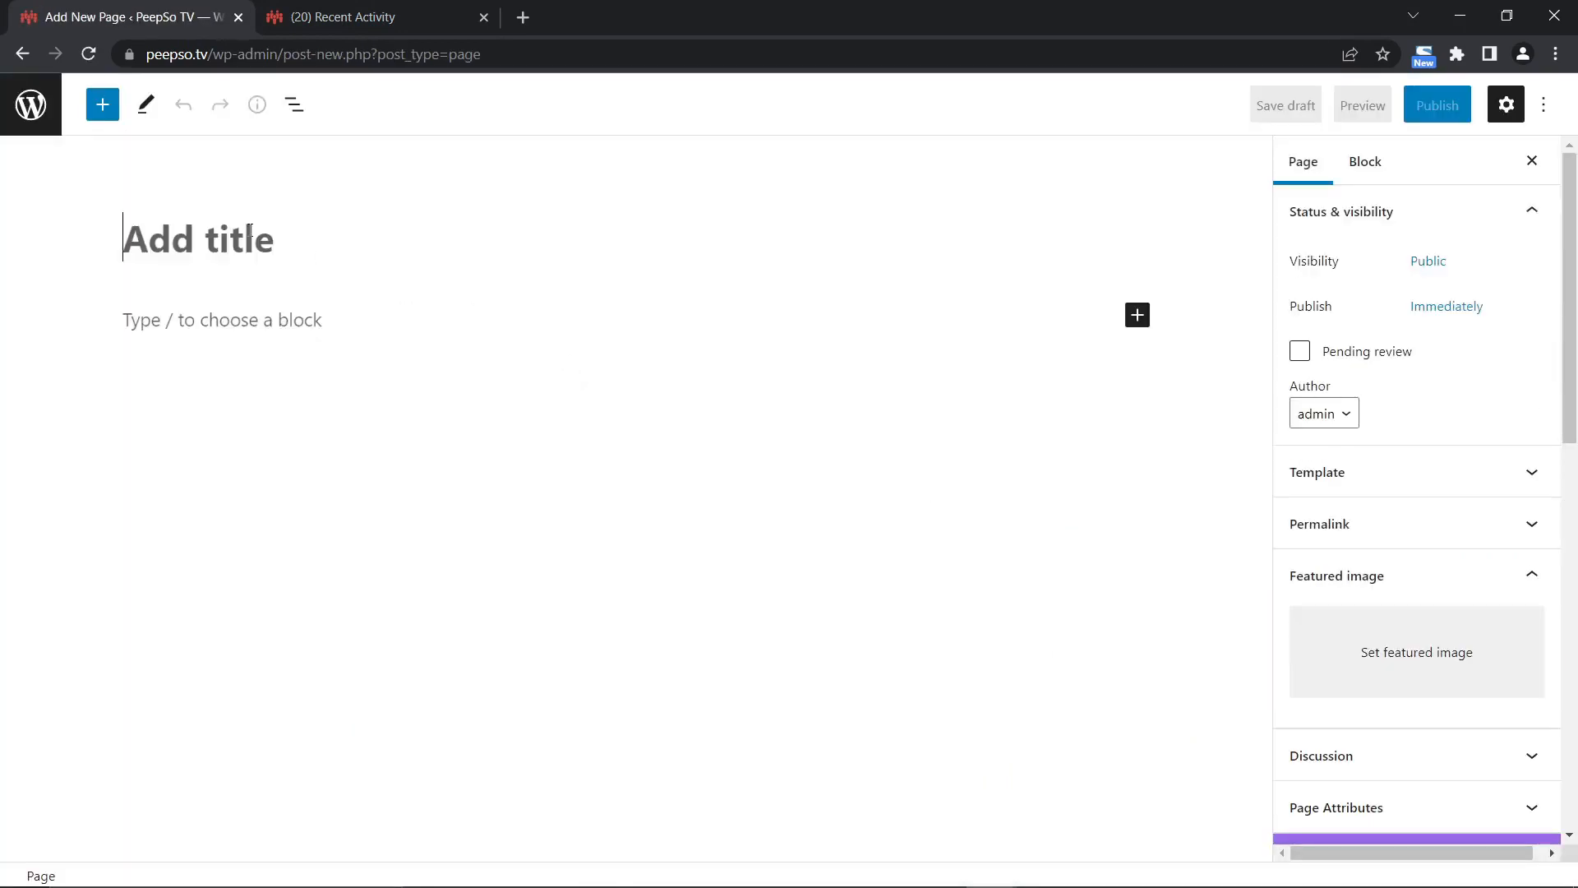
pyautogui.write('Co')
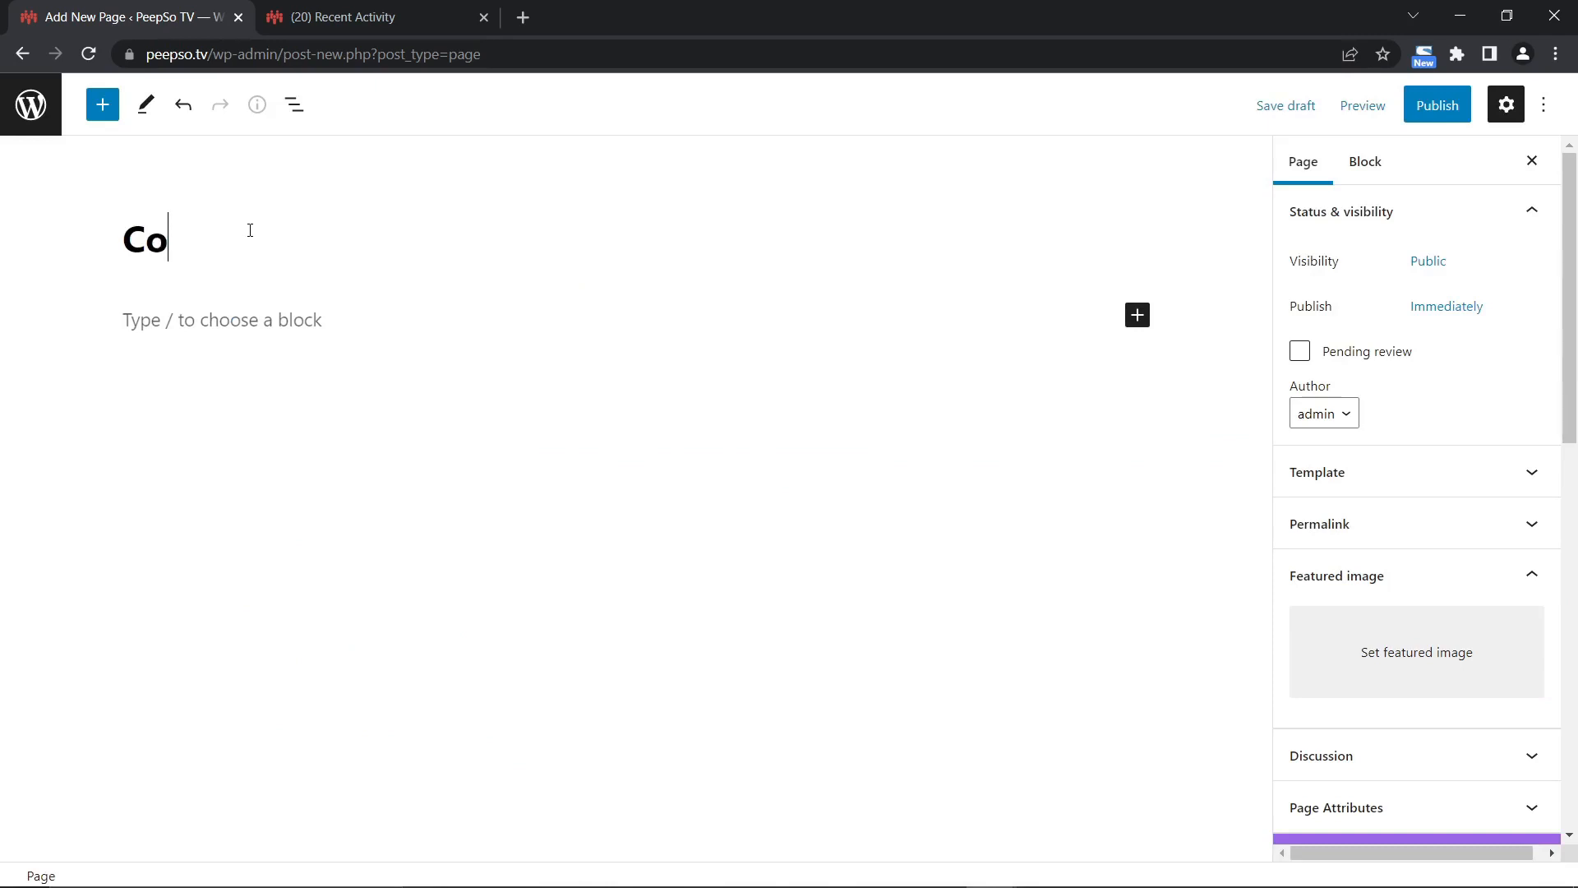
pyautogui.write('urses List')
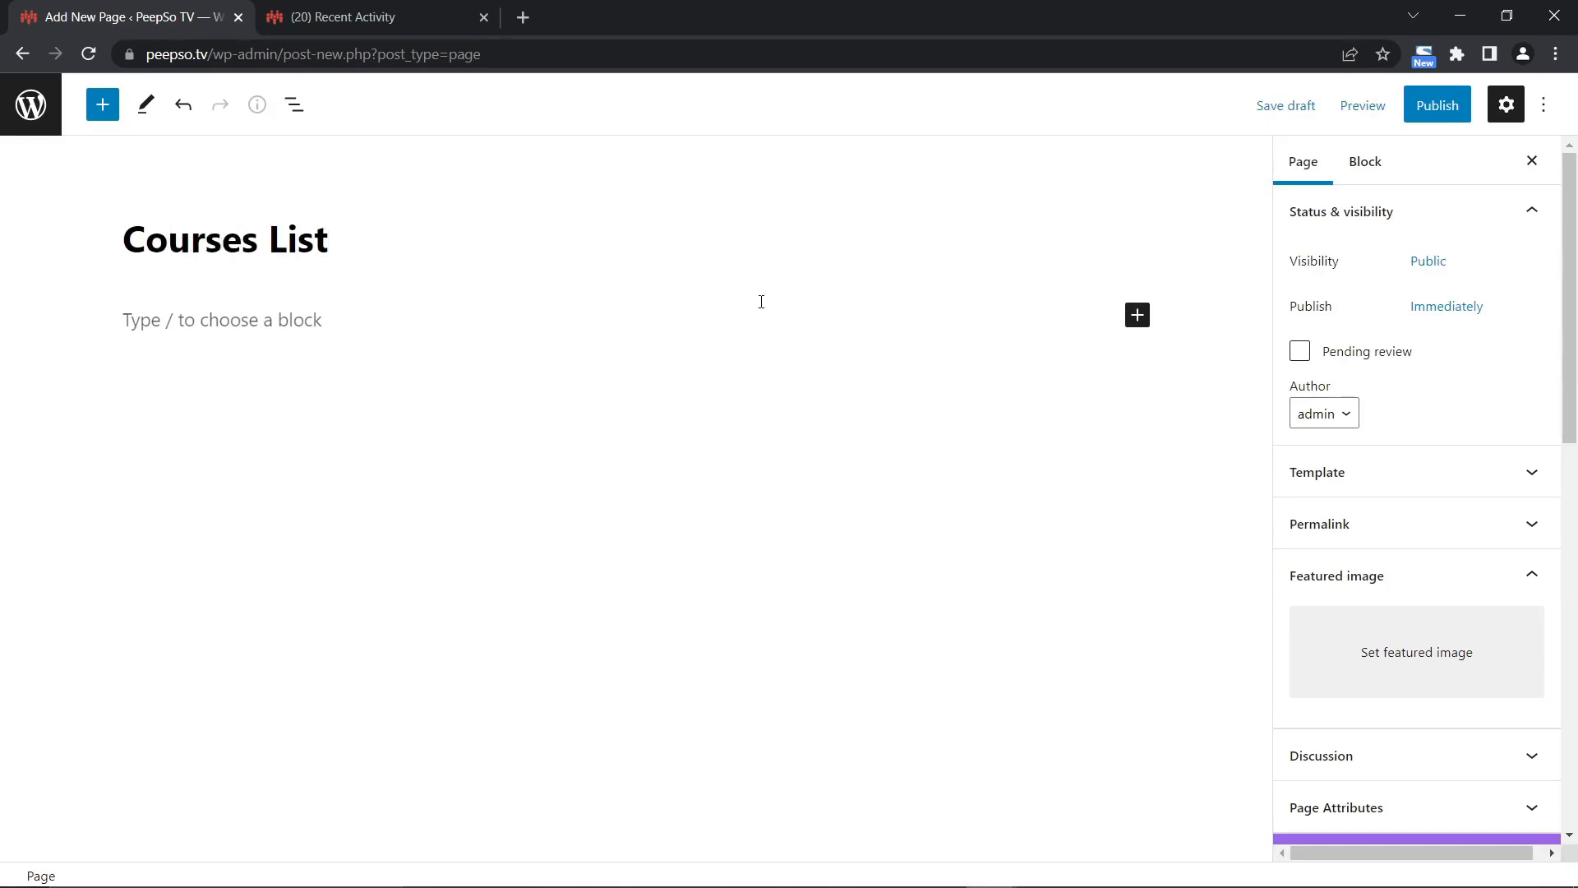
# Insert a LearnDash Course List block into the Courses List page and publish the page.
pyautogui.click(1137, 316)
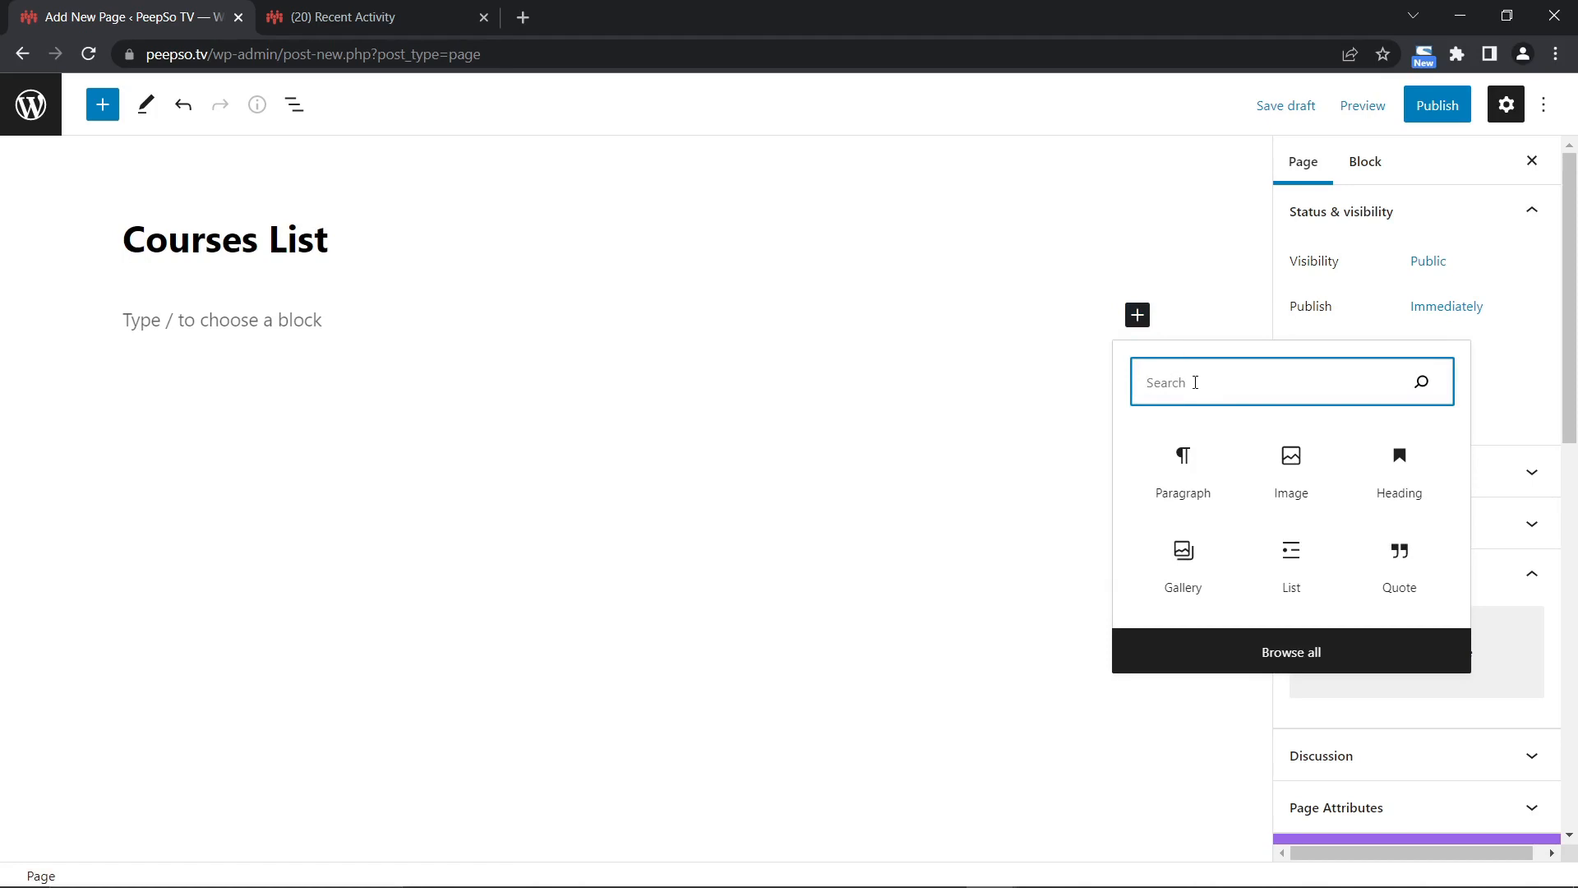
pyautogui.write('LearnDash')
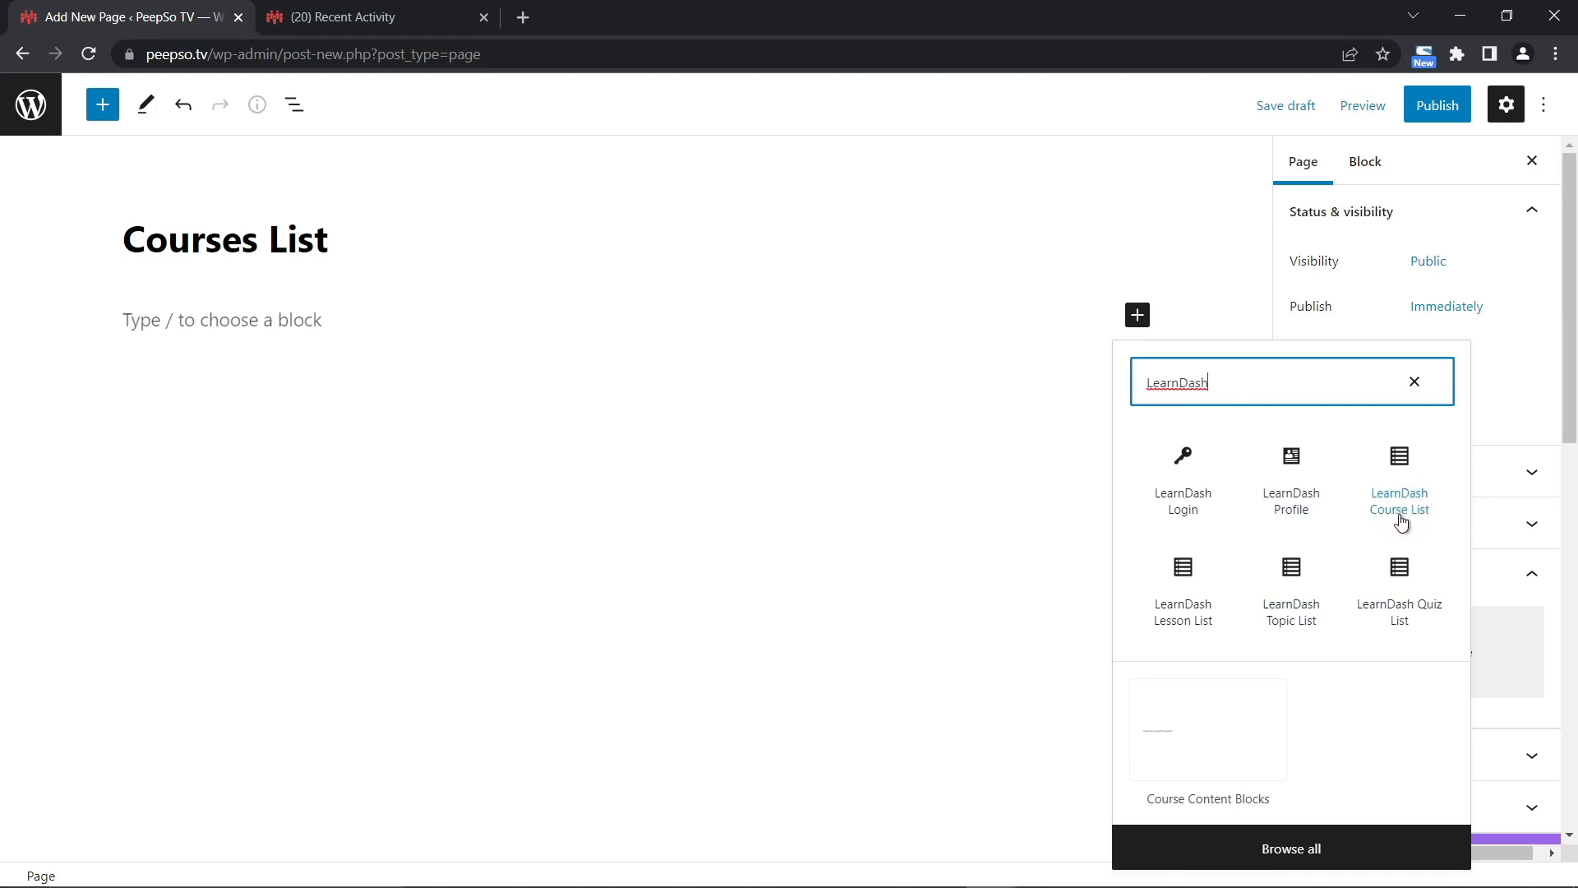
pyautogui.click(1401, 466)
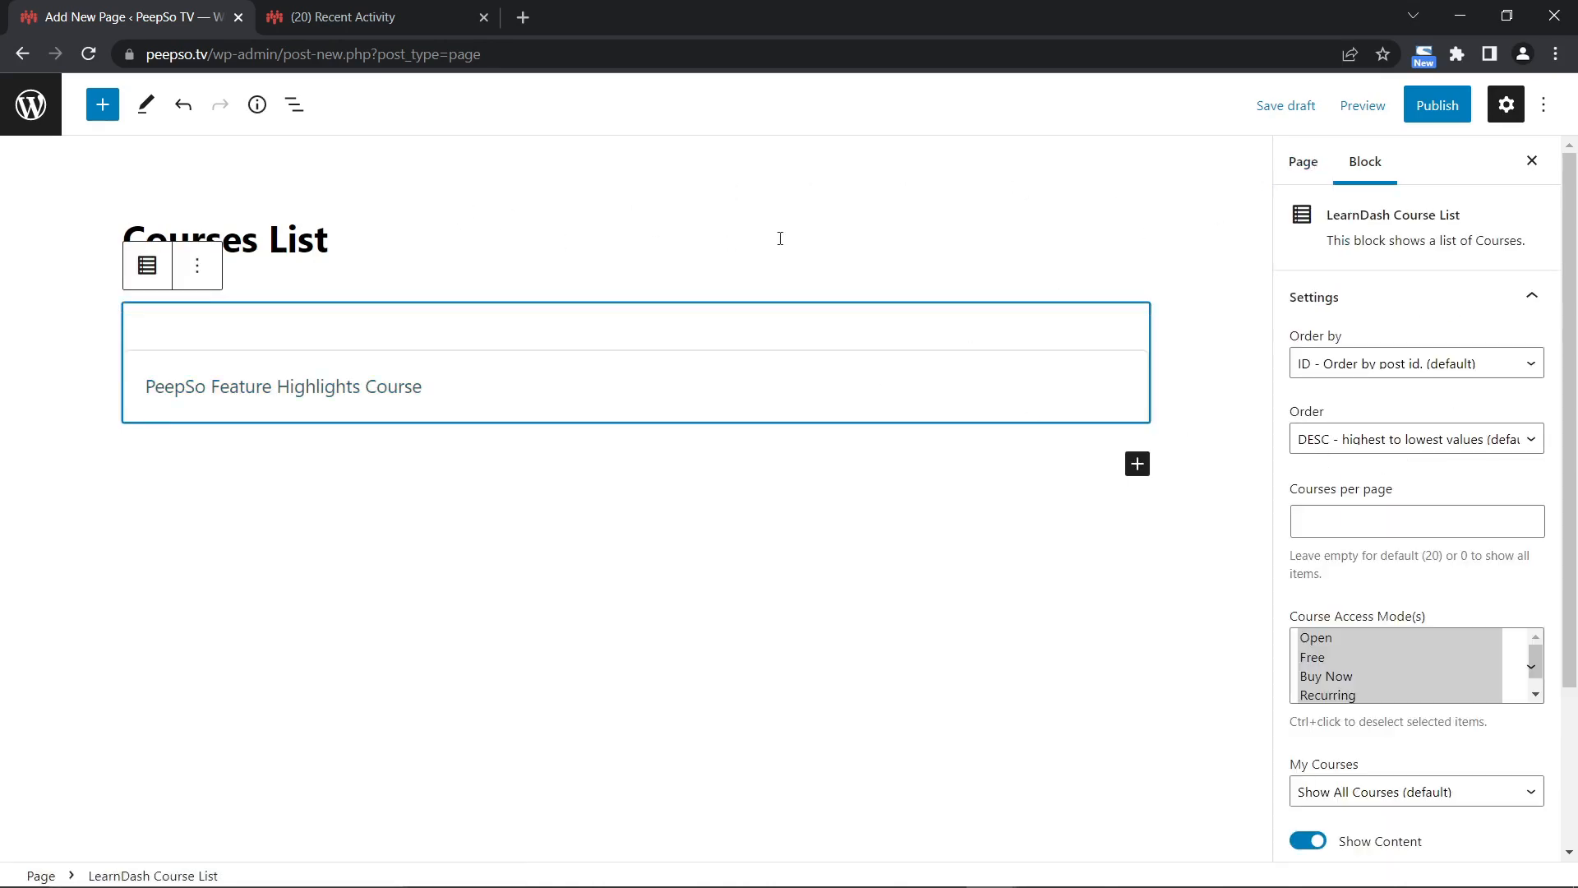
pyautogui.click(1439, 107)
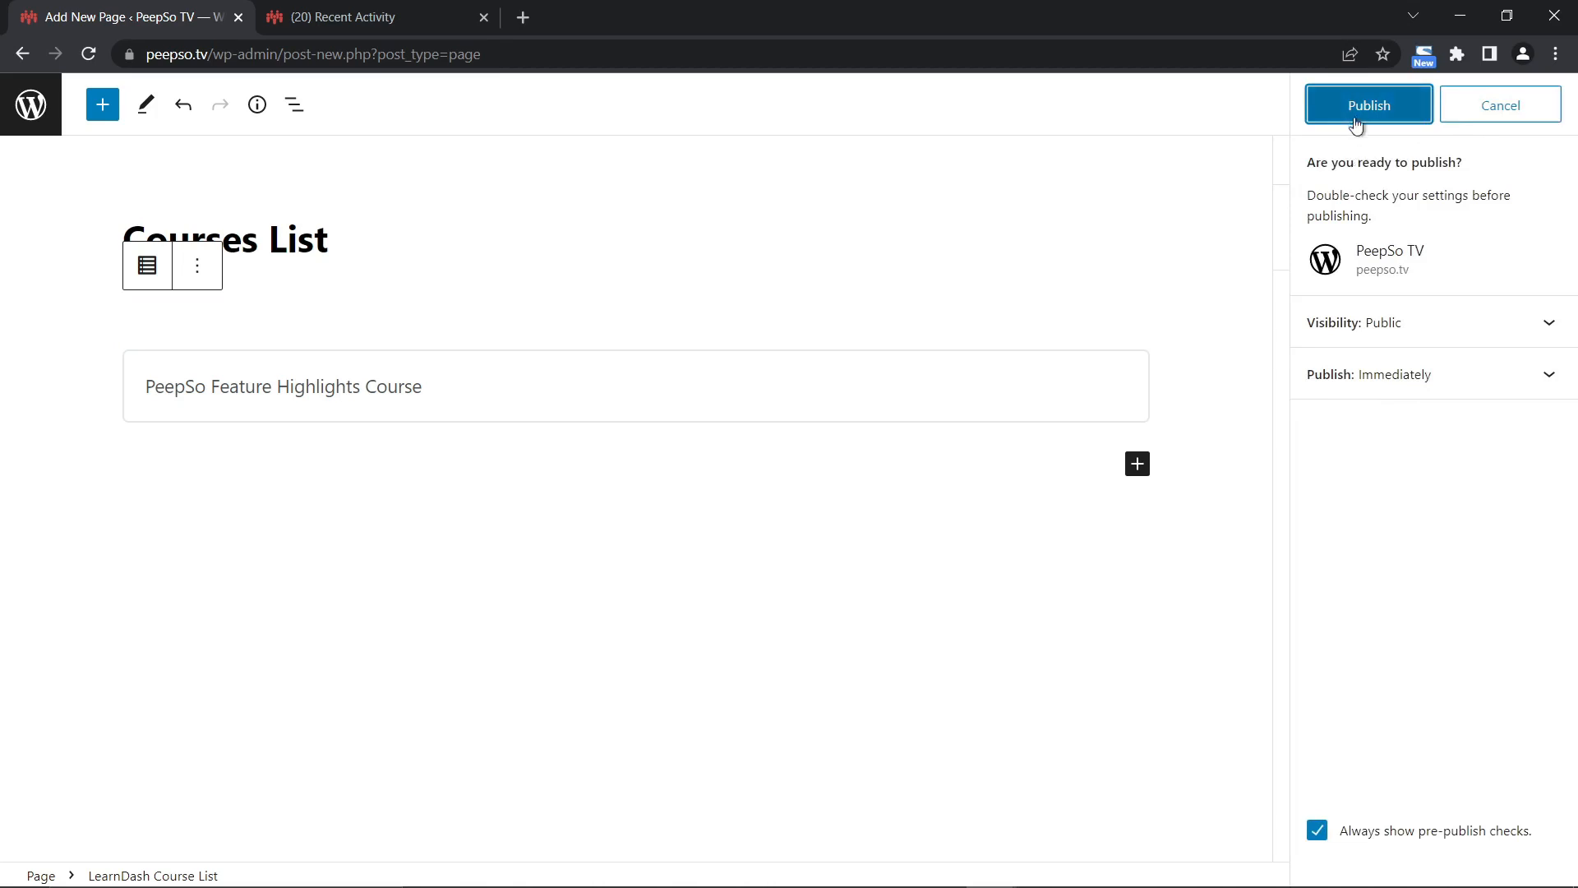
pyautogui.click(1379, 116)
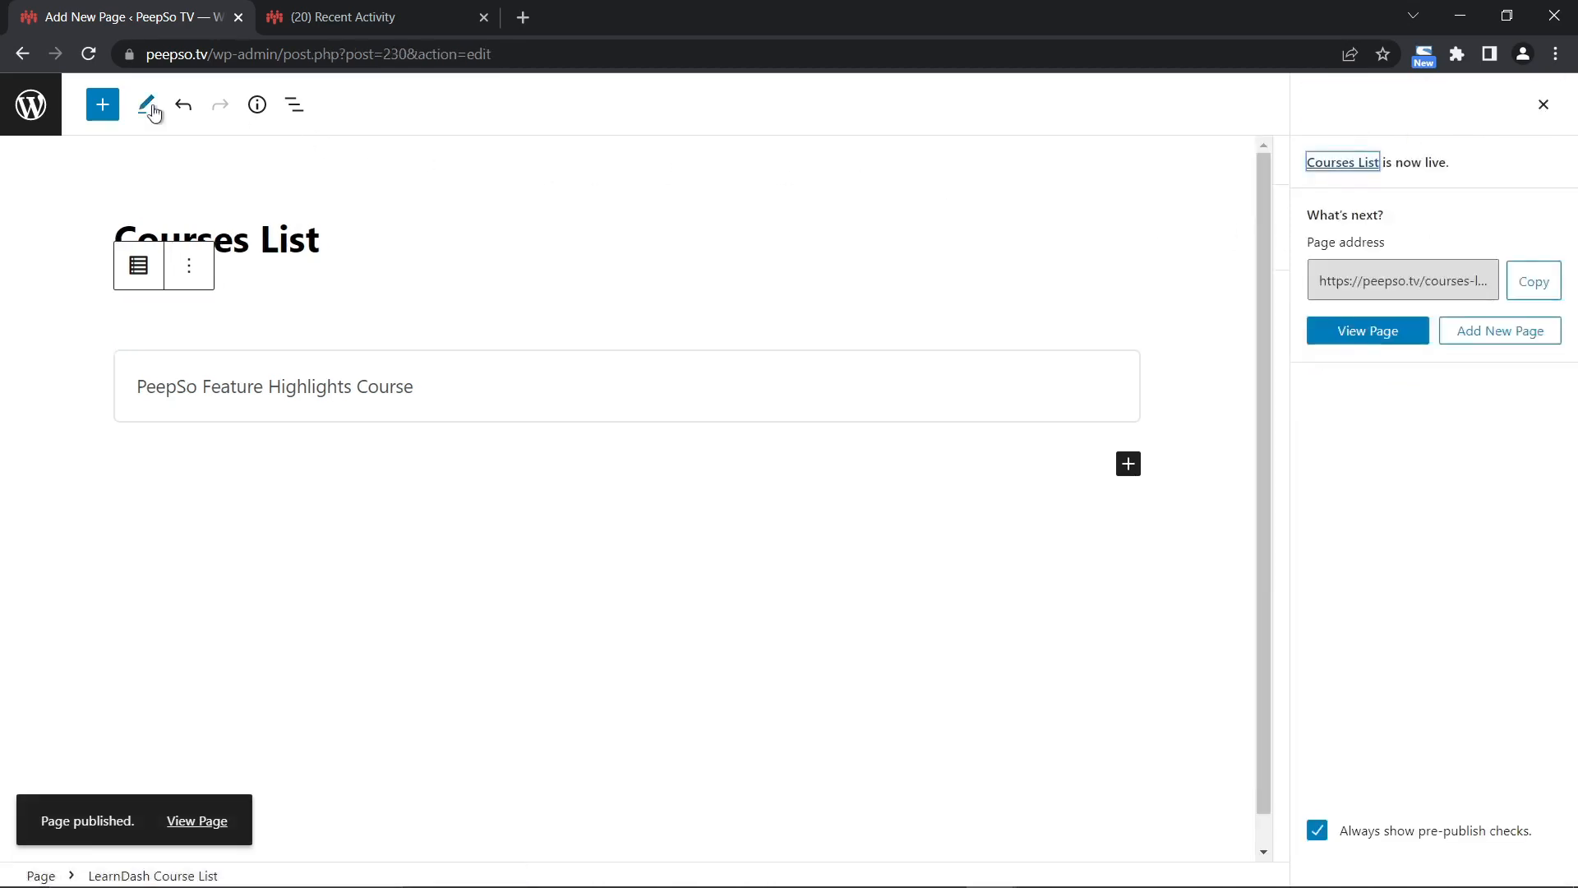
# Return to the menu editor, search the pages for Learndash and add the Courses List page to the Main Menu.
pyautogui.click(37, 63)
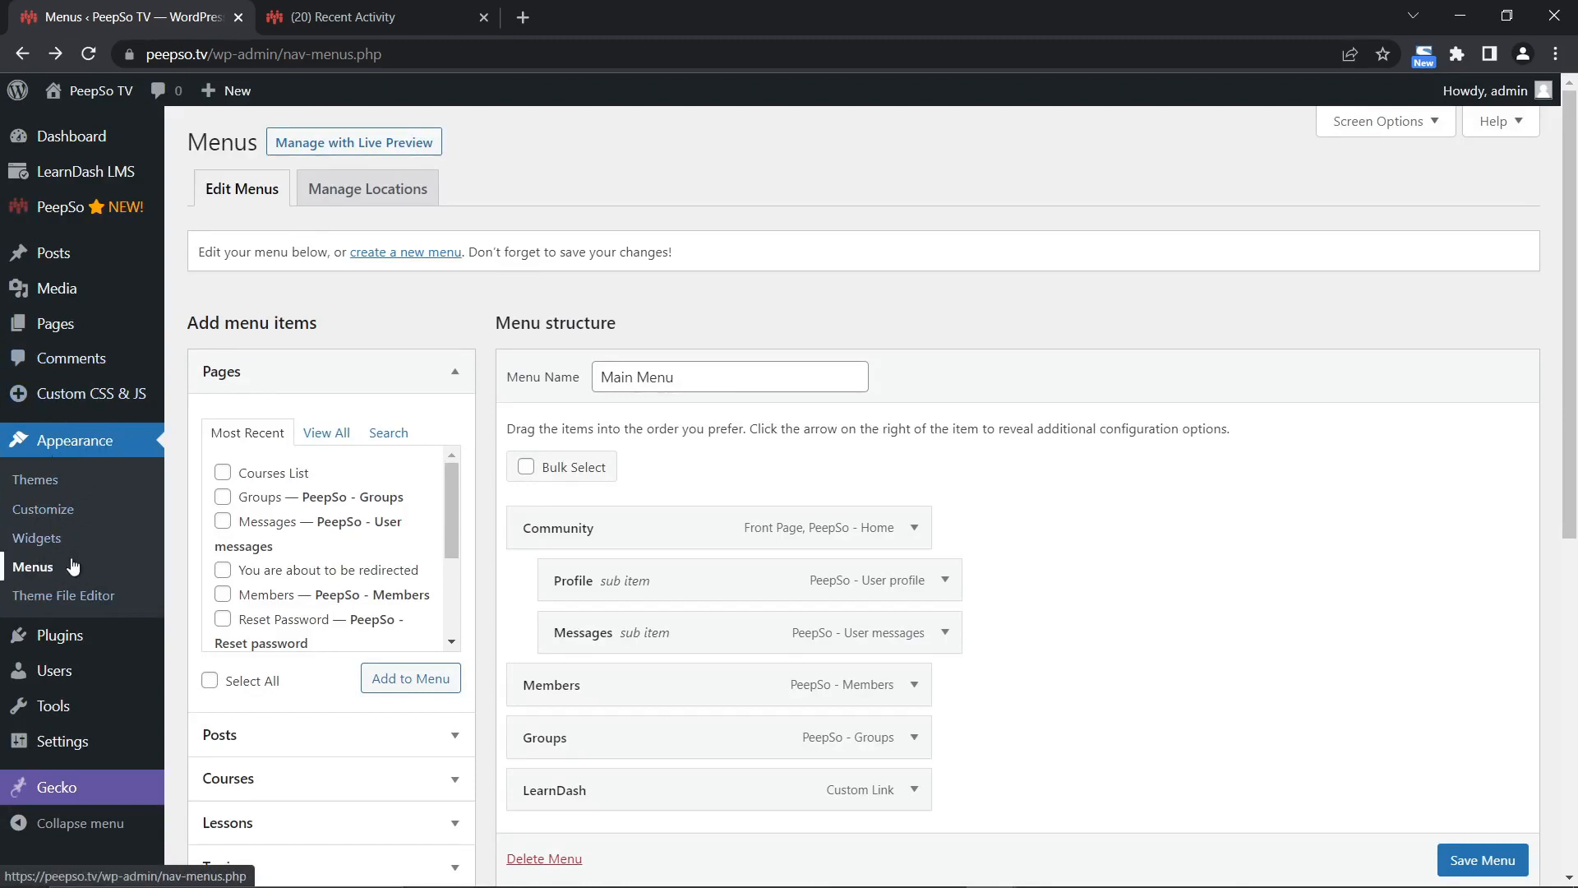
pyautogui.click(350, 434)
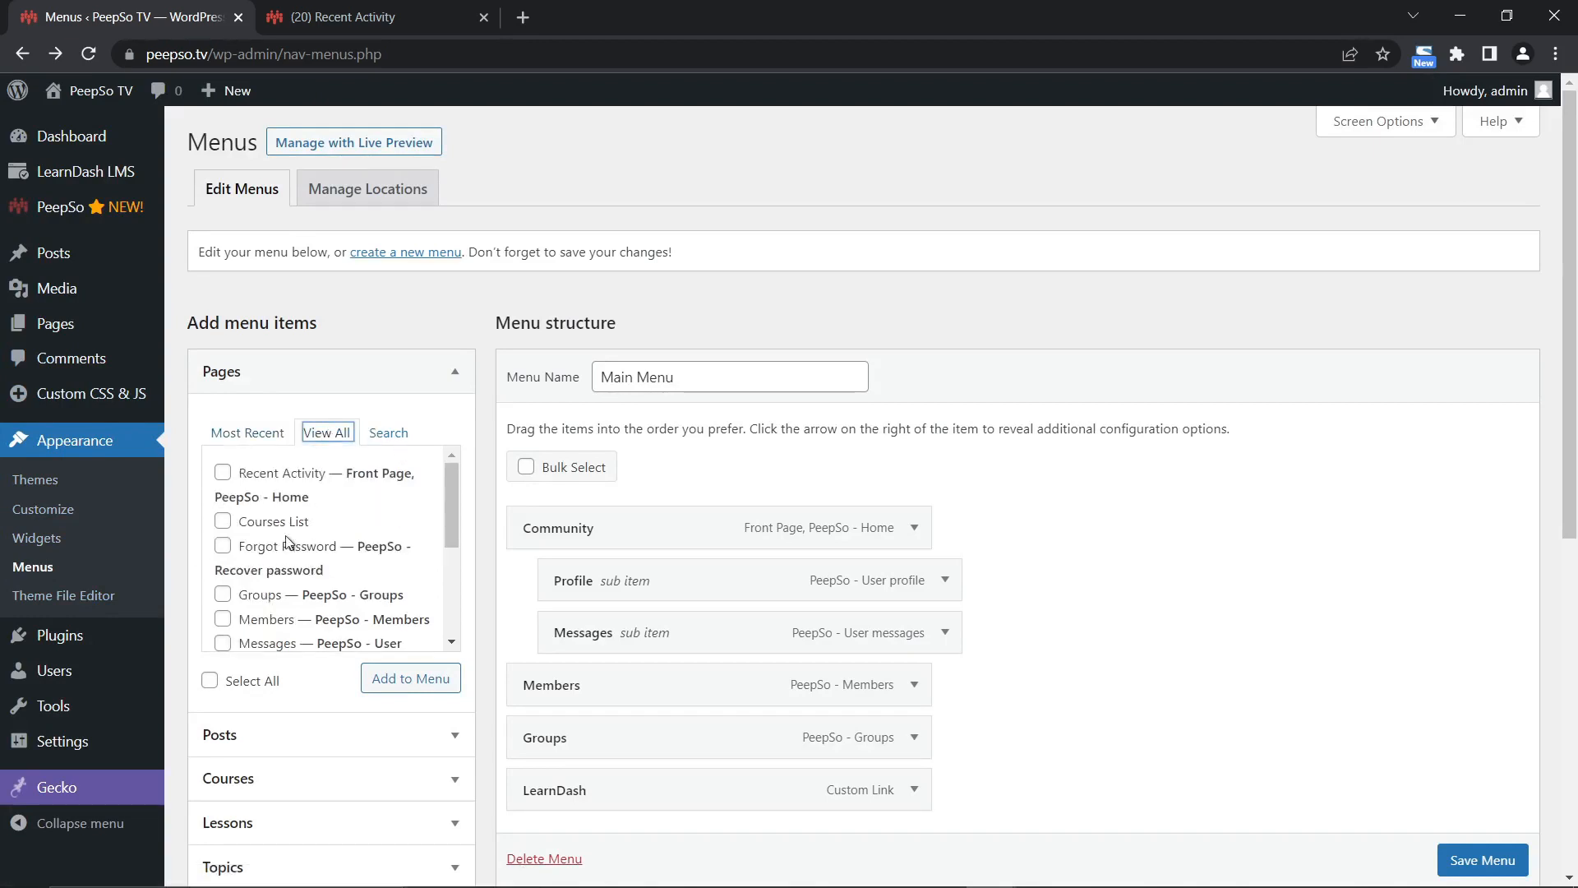
pyautogui.scroll(-1, 296, 563)
pyautogui.scroll(-2, 296, 563)
pyautogui.scroll(3, 298, 561)
pyautogui.click(388, 433)
pyautogui.click(300, 474)
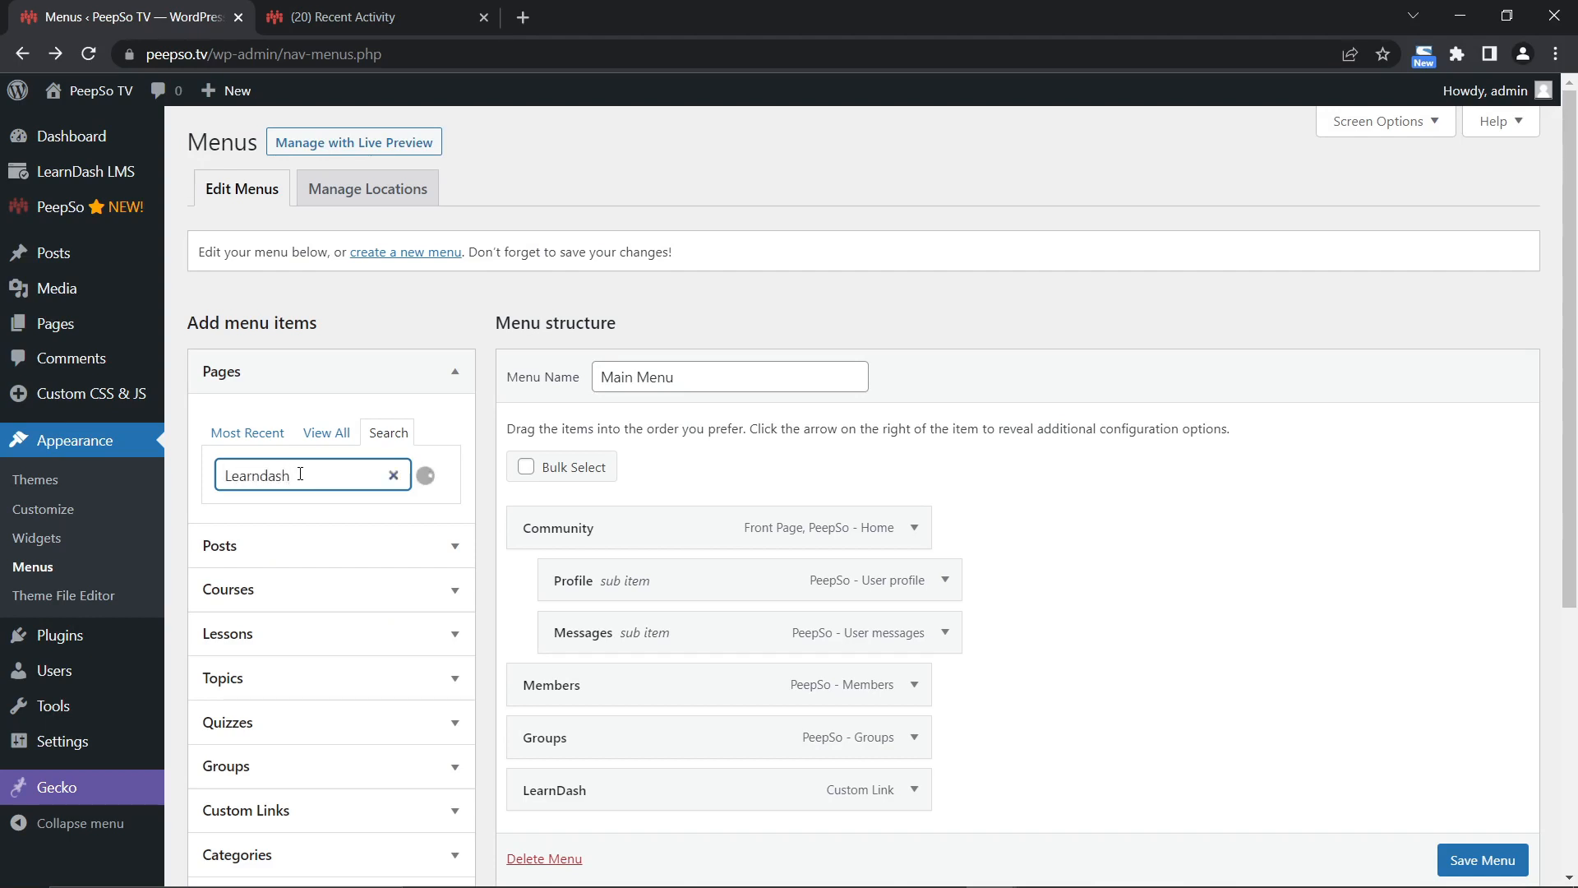
pyautogui.write('Learndash')
pyautogui.click(222, 517)
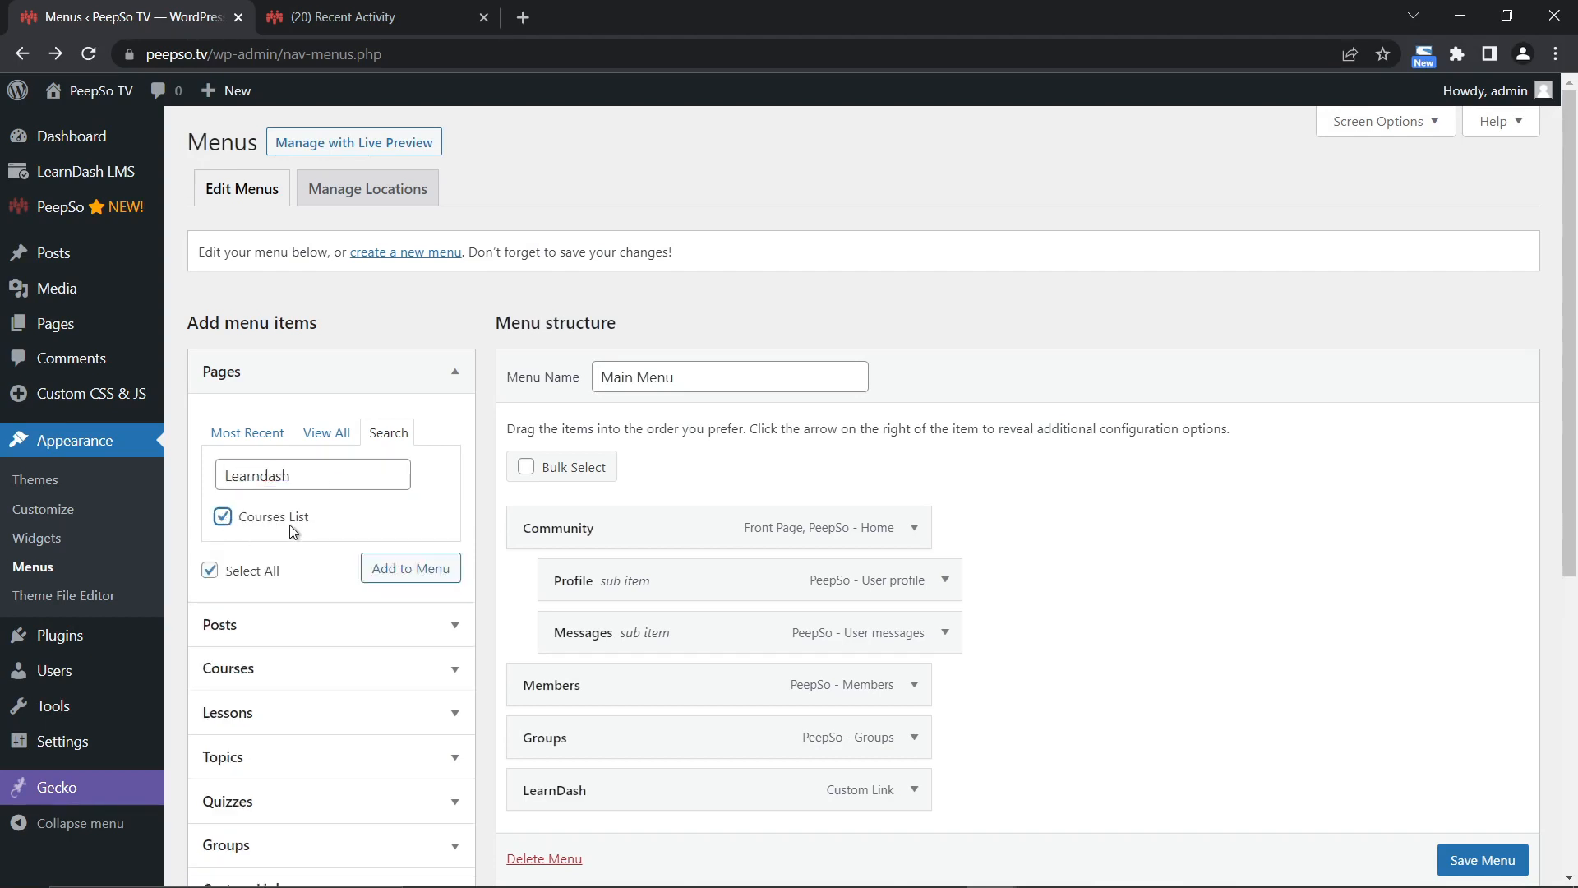
pyautogui.click(406, 569)
# Nest the Courses List item under LearnDash as a sub item and save the Main Menu.
pyautogui.scroll(-4, 1057, 586)
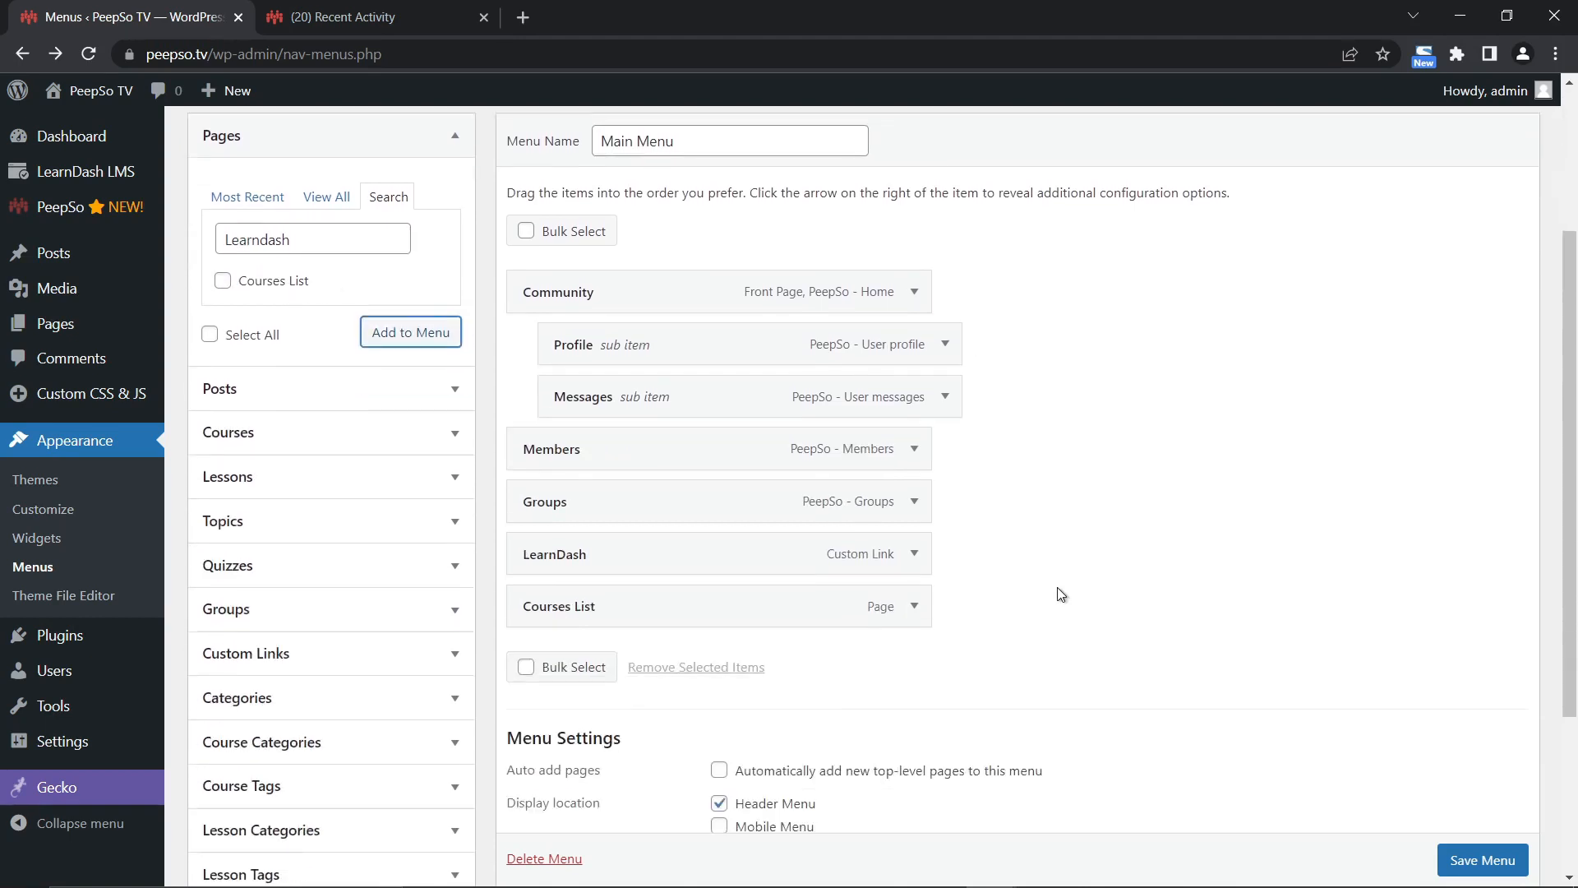
pyautogui.moveTo(603, 539); pyautogui.dragTo(641, 534)
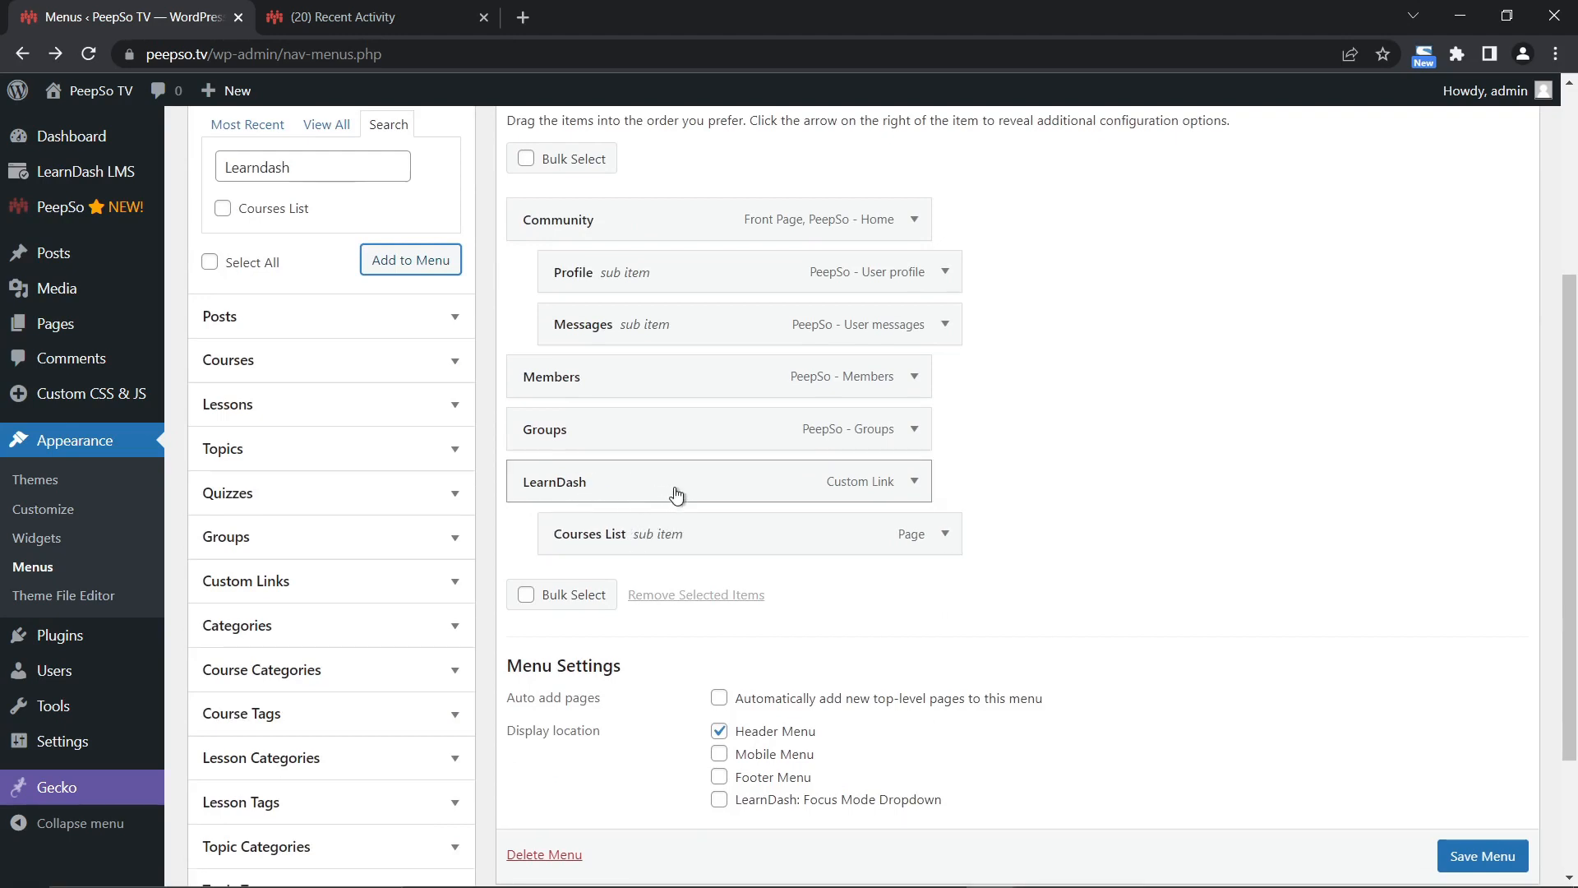
pyautogui.click(1476, 857)
pyautogui.scroll(-1, 1476, 857)
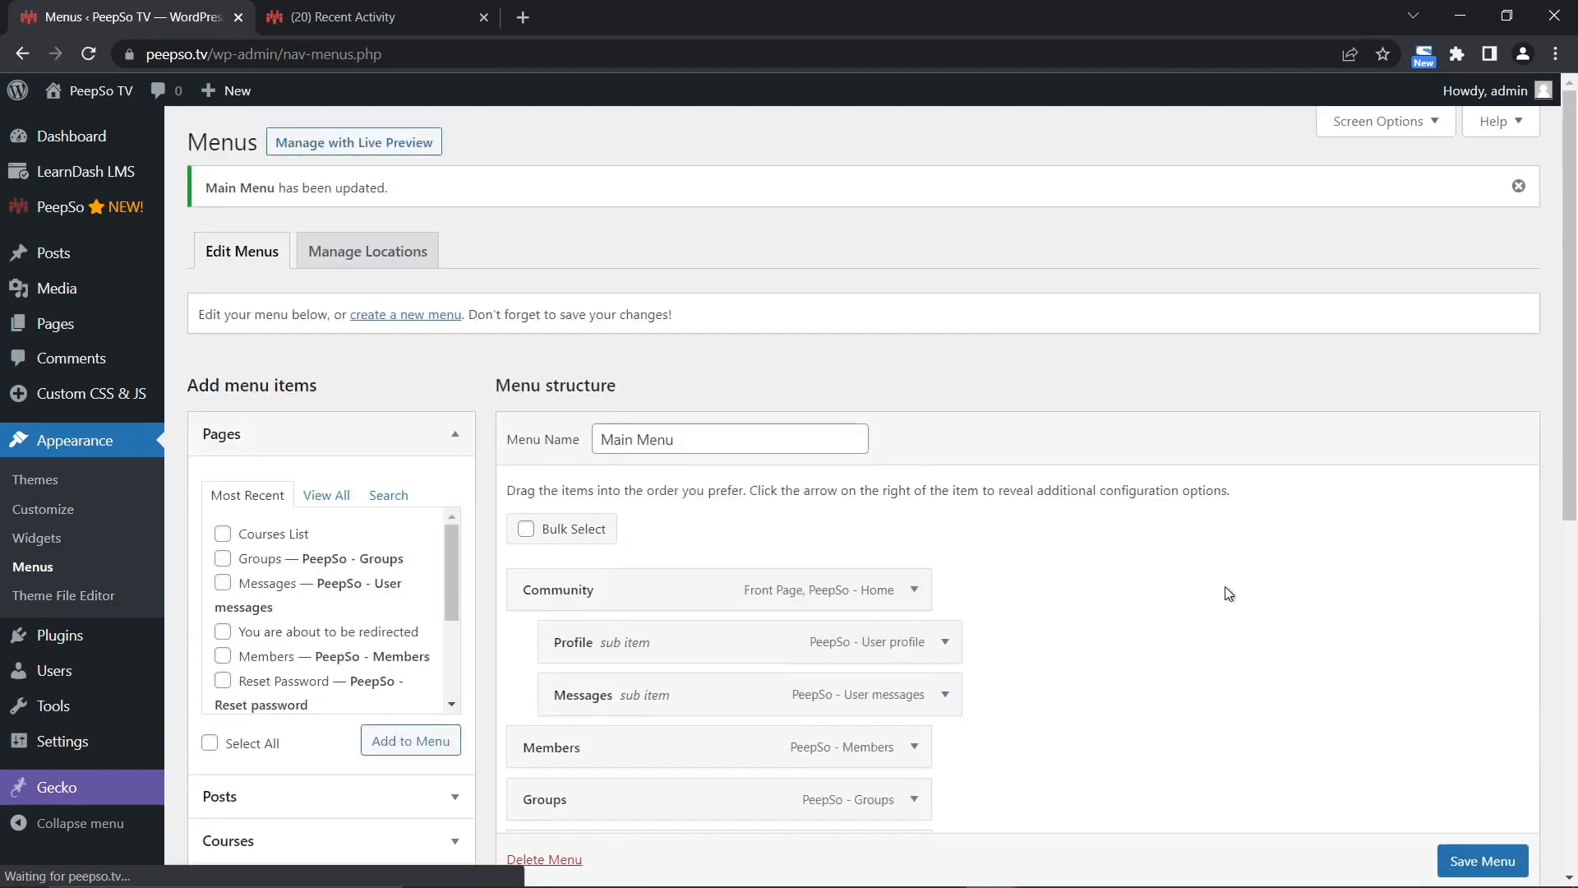
# Reload the community's Recent Activity page and check the LearnDash submenu in the header.
pyautogui.click(337, 17)
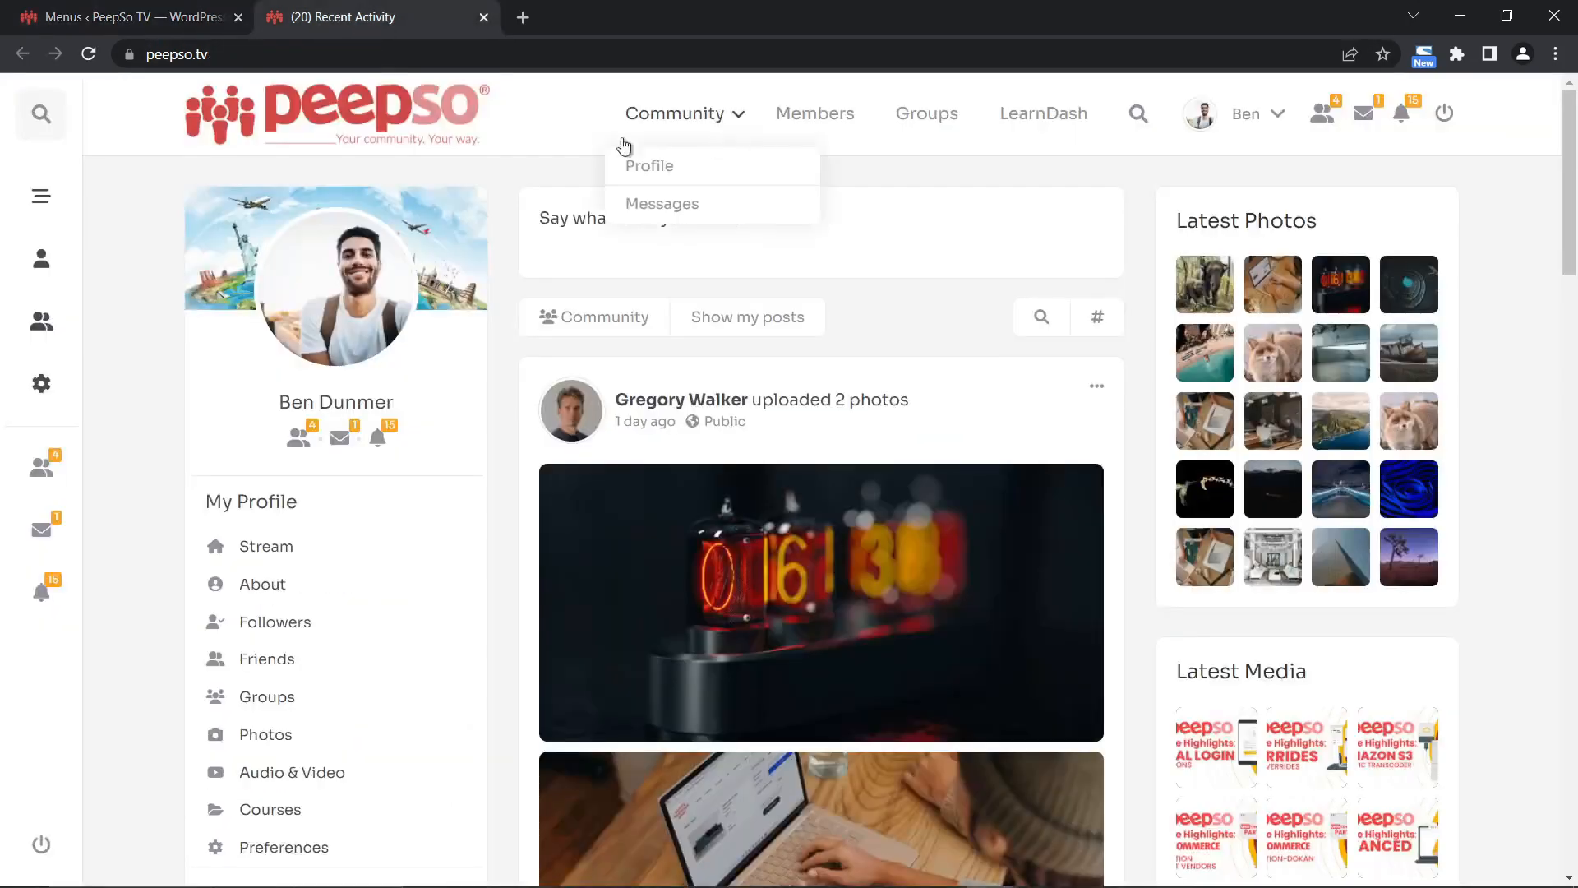
pyautogui.click(88, 55)
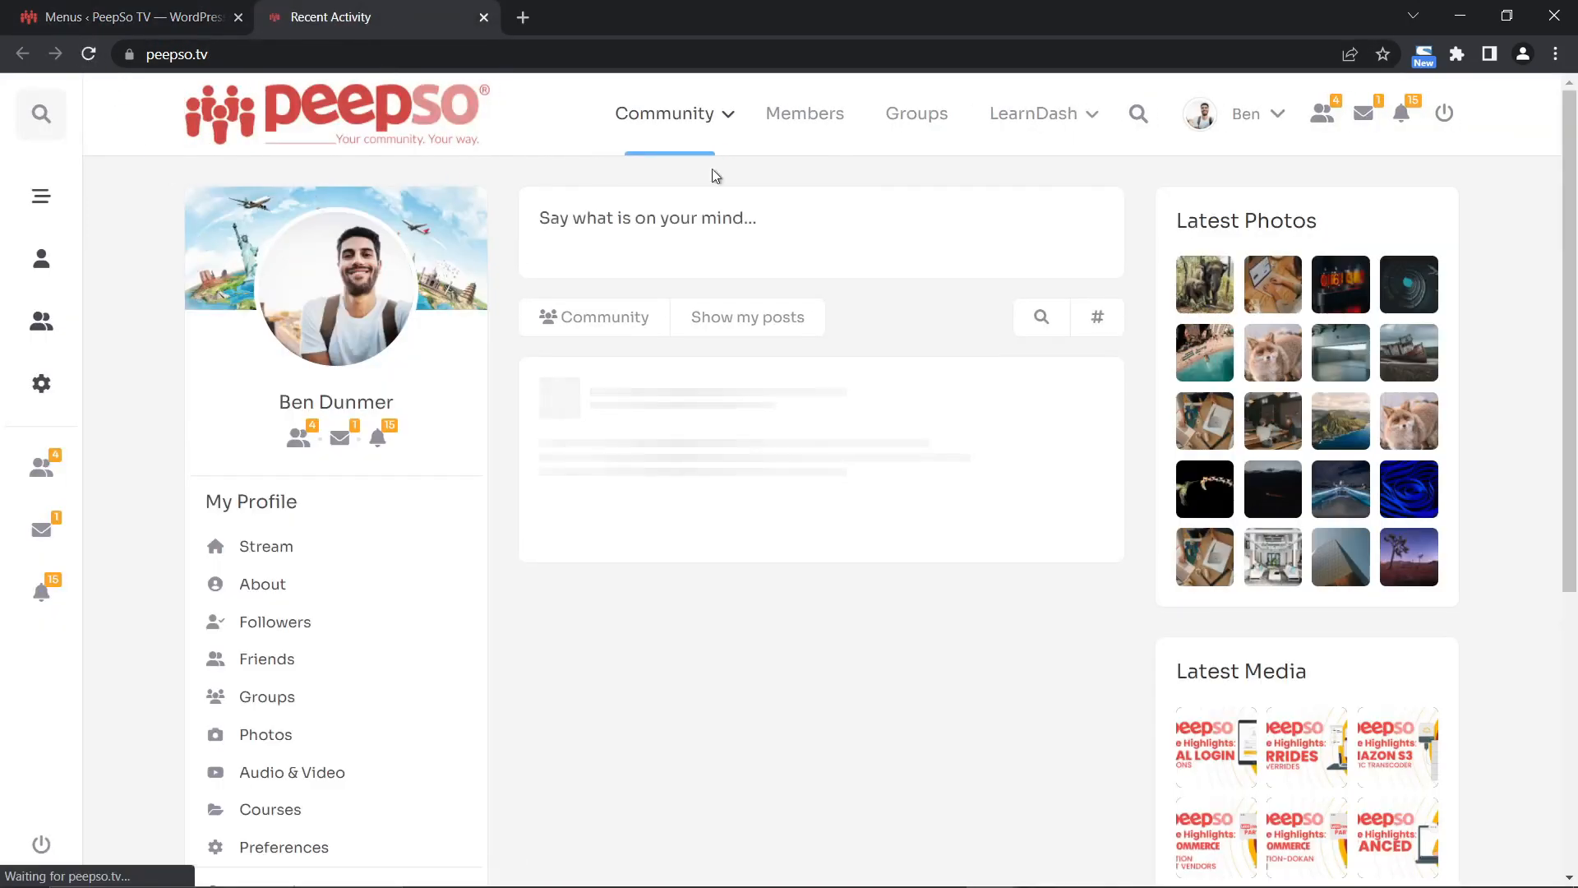
pyautogui.moveTo(1057, 128)
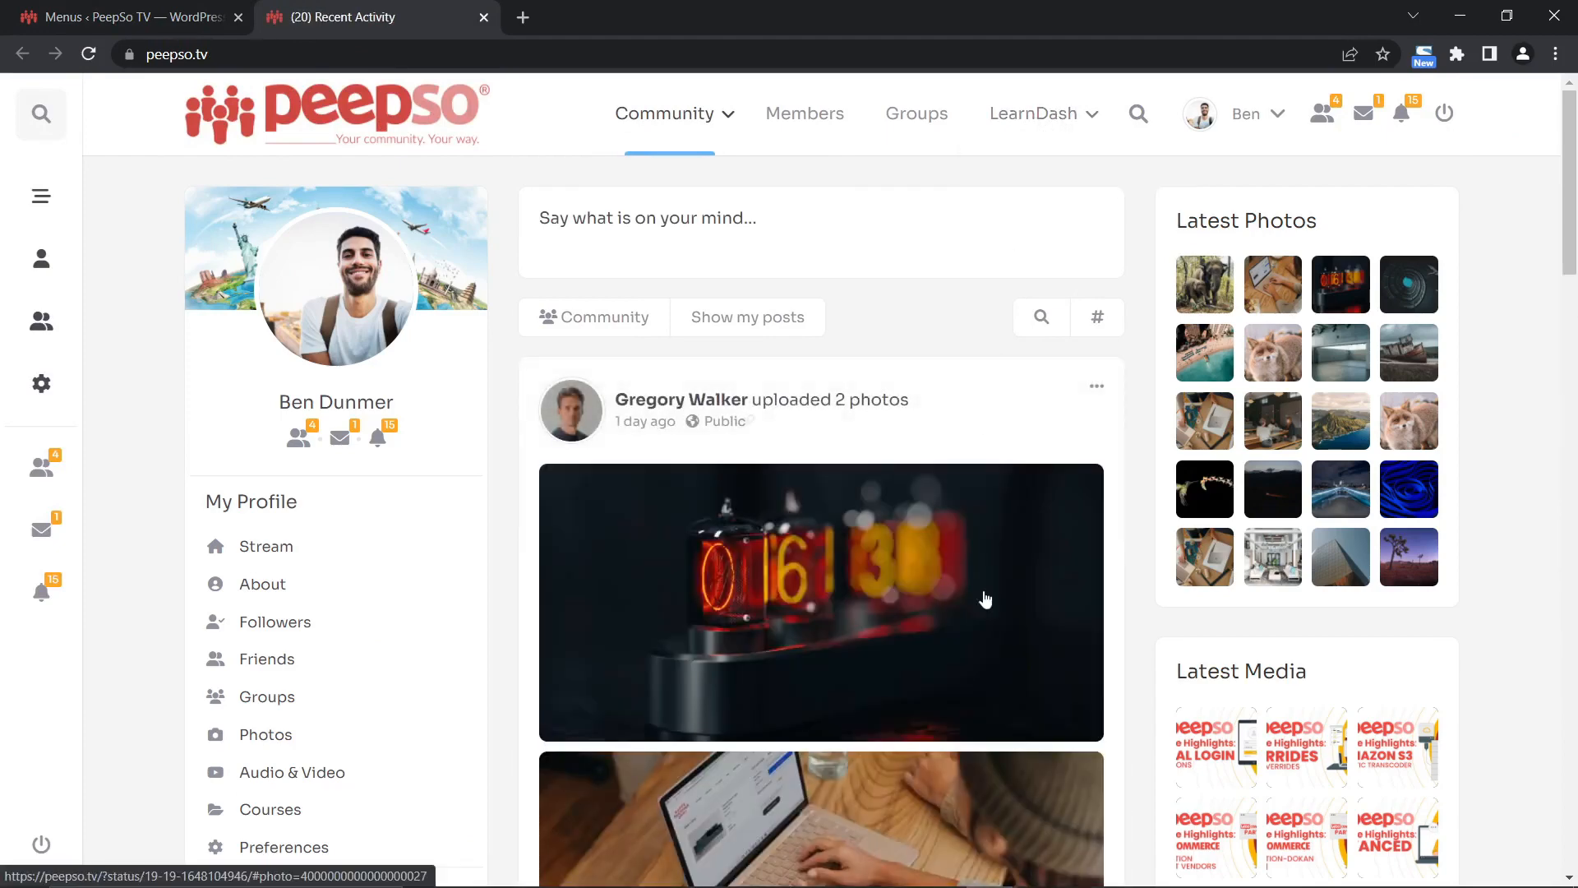
# Switch to the incognito window with the other member, reload the community and view Courses List from the LearnDash submenu.
pyautogui.click(991, 868)
pyautogui.click(1053, 812)
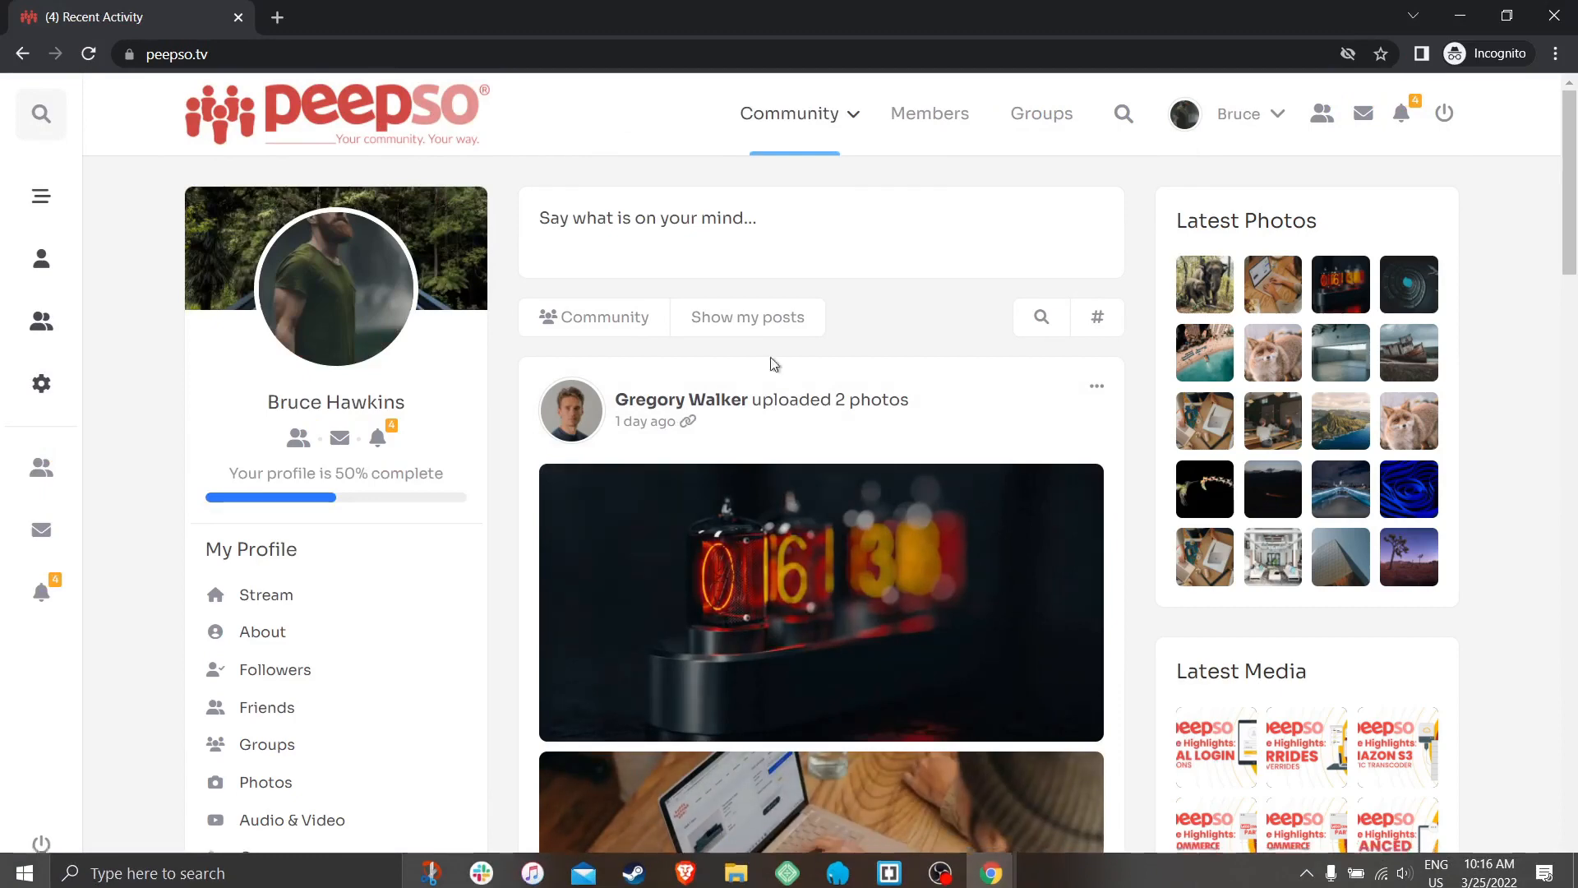
pyautogui.click(88, 53)
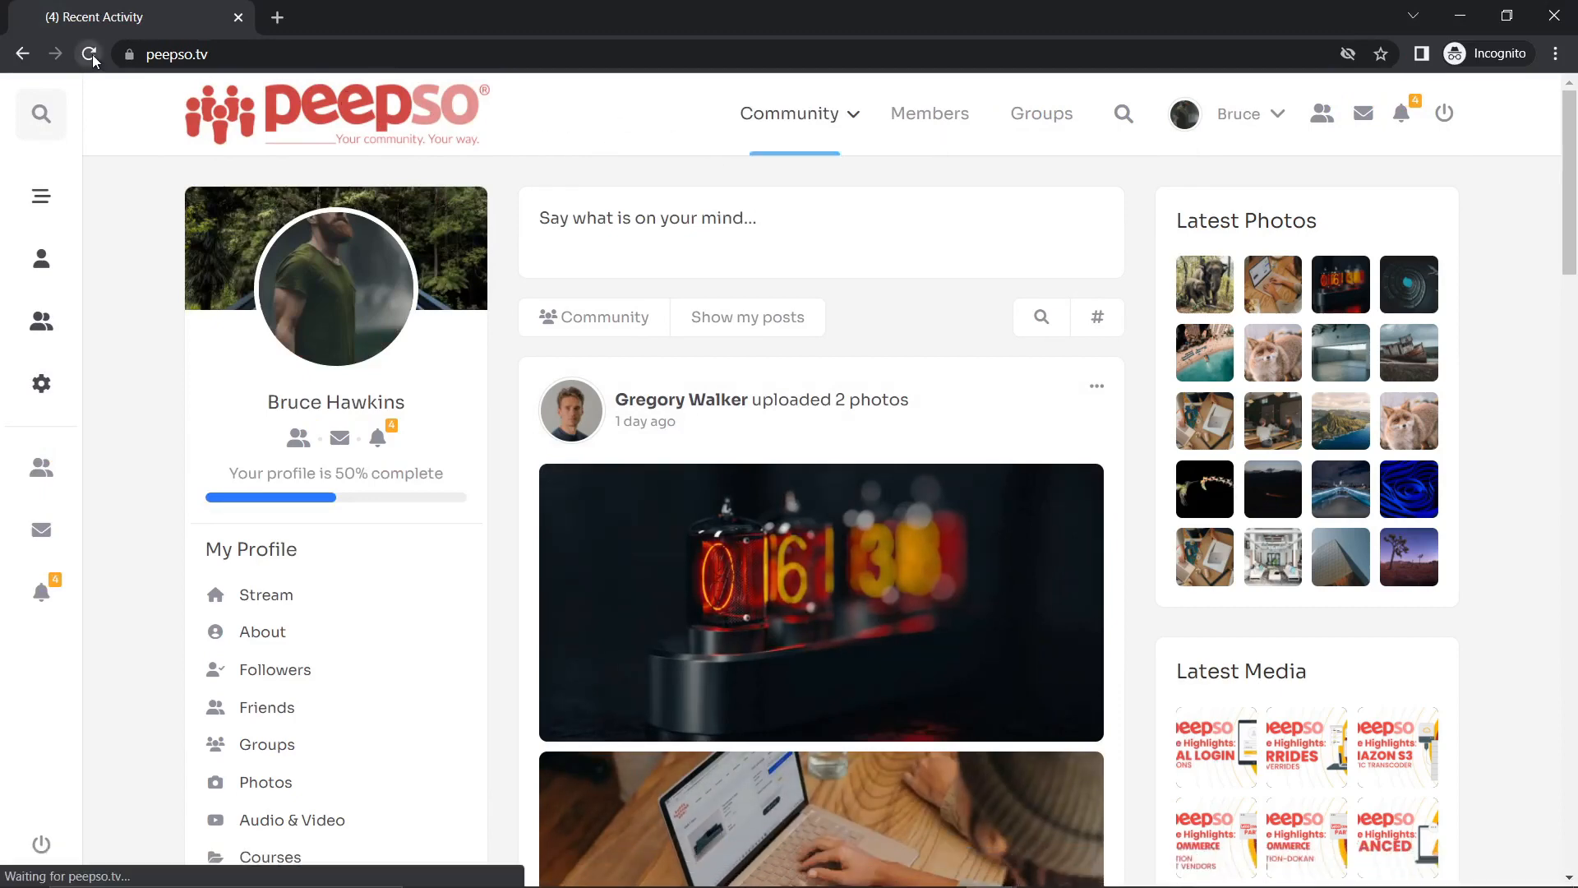
pyautogui.moveTo(1047, 120)
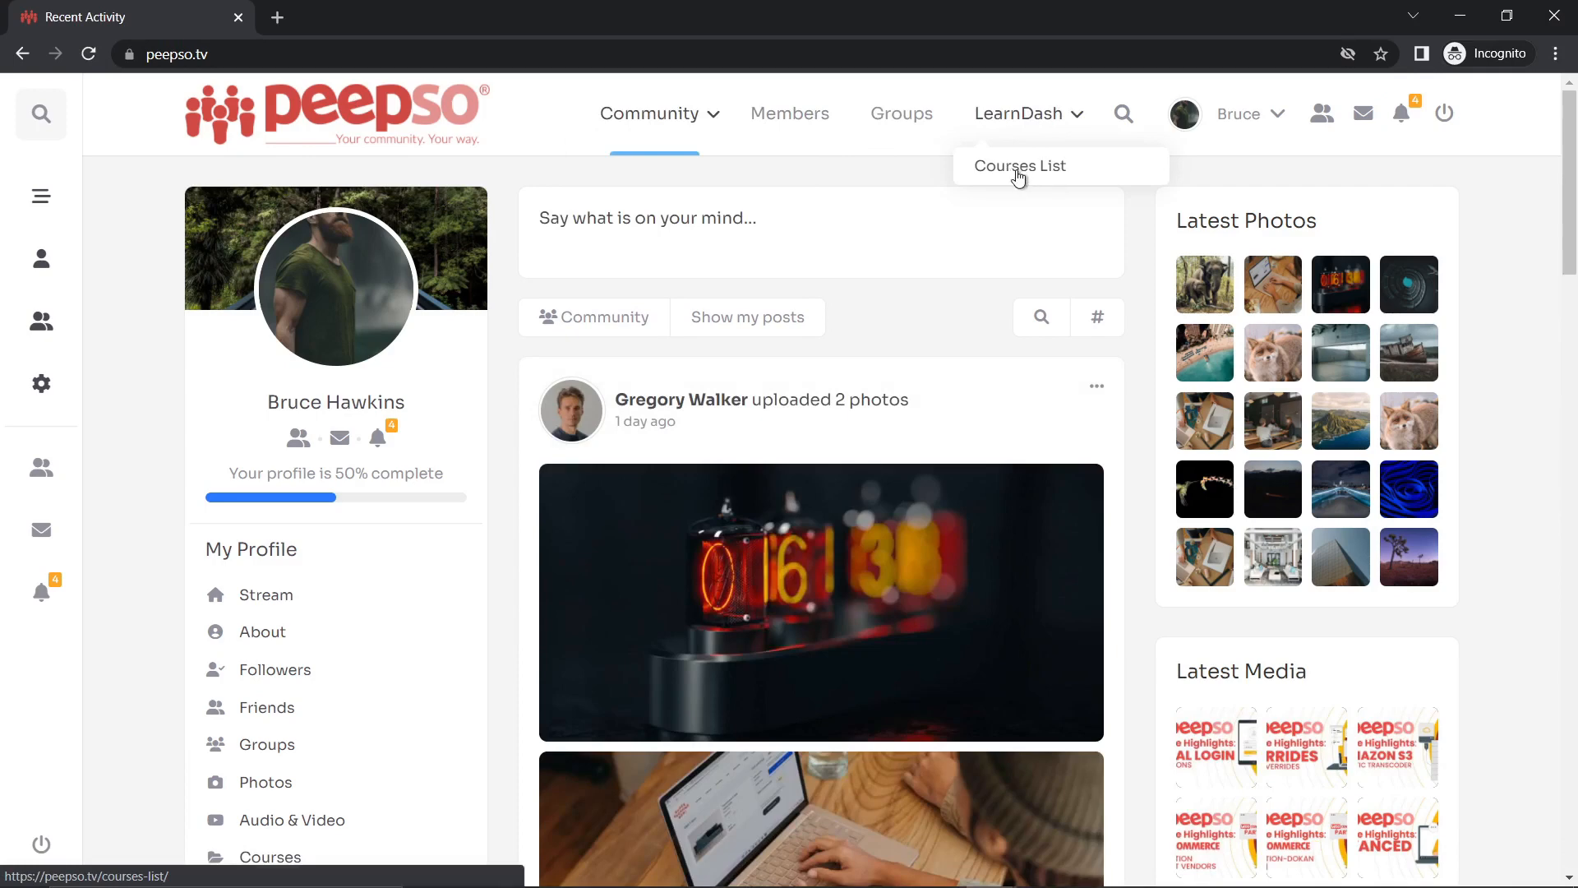
pyautogui.click(1023, 173)
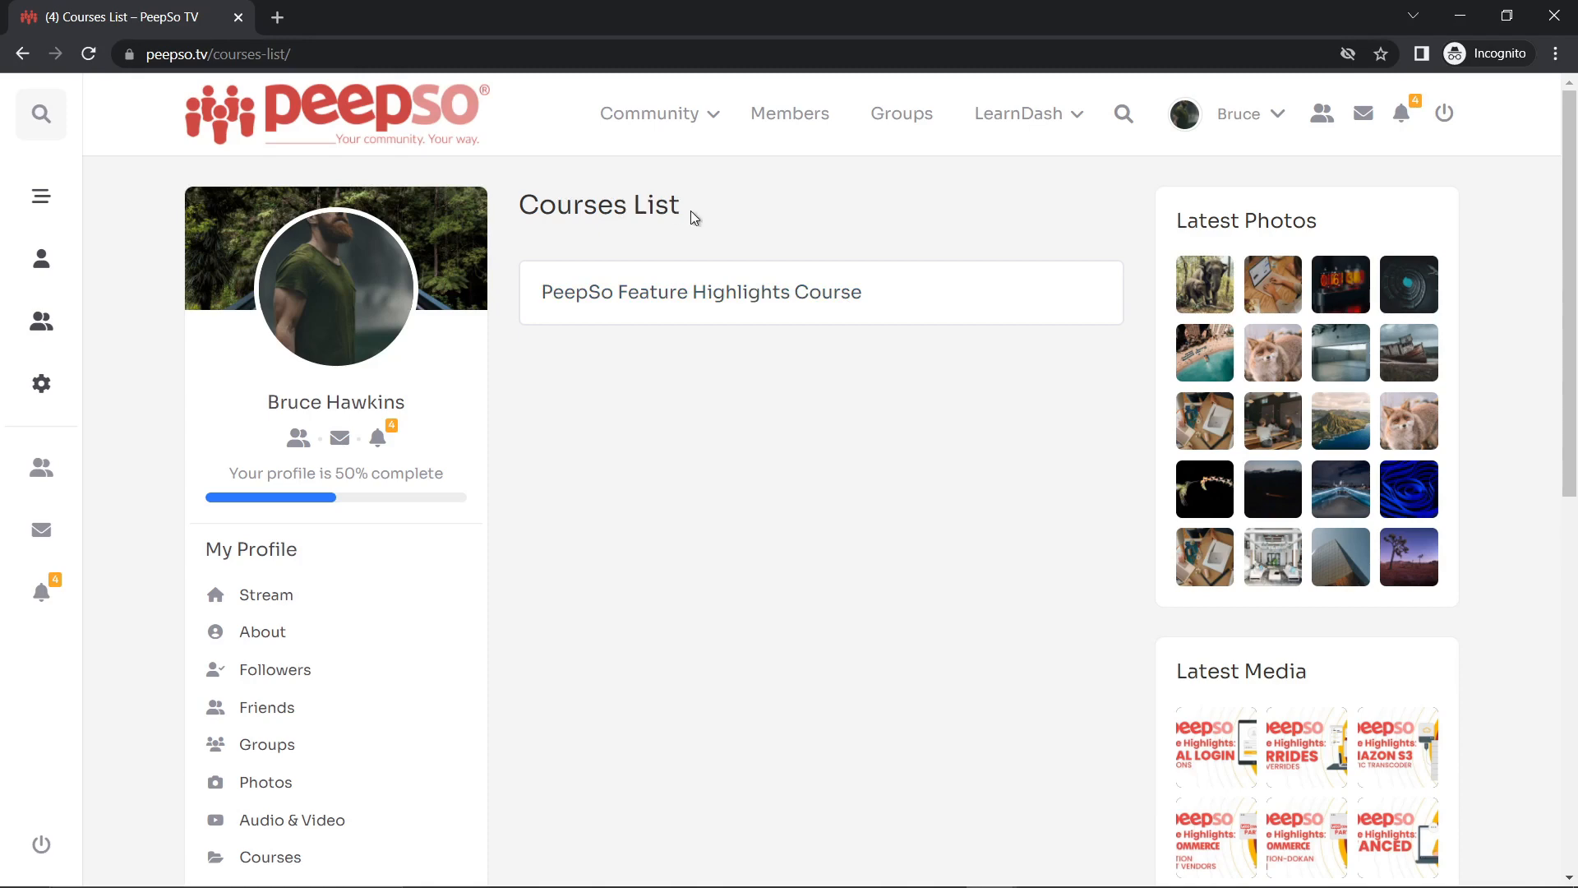
pyautogui.moveTo(691, 210); pyautogui.dragTo(517, 221)
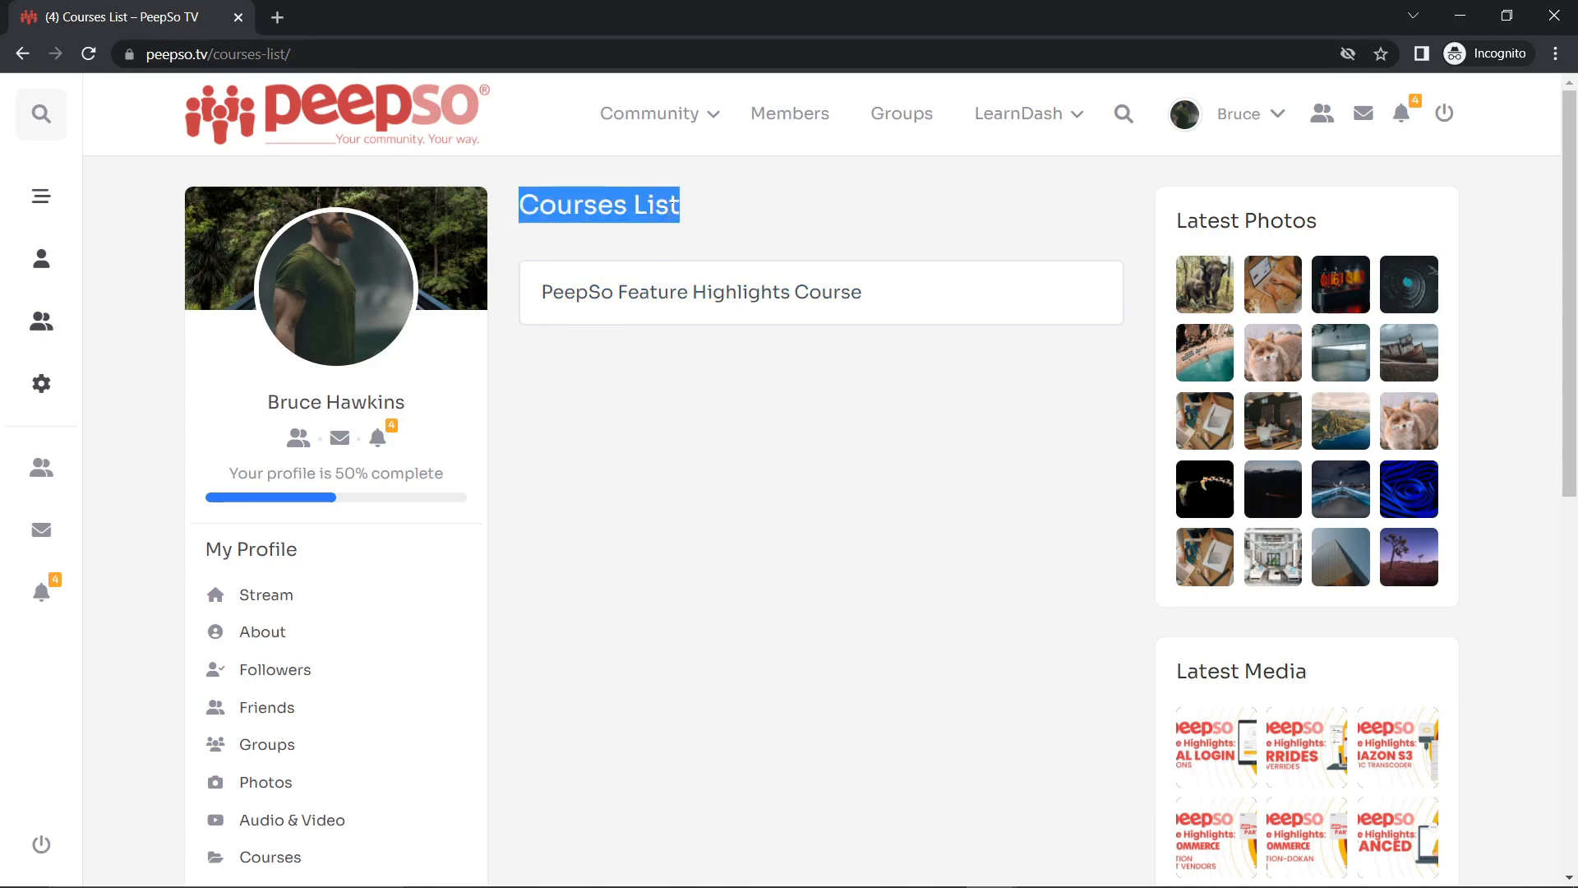
# Return to the WordPress admin window and open the Courses List page for editing.
pyautogui.moveTo(1000, 849)
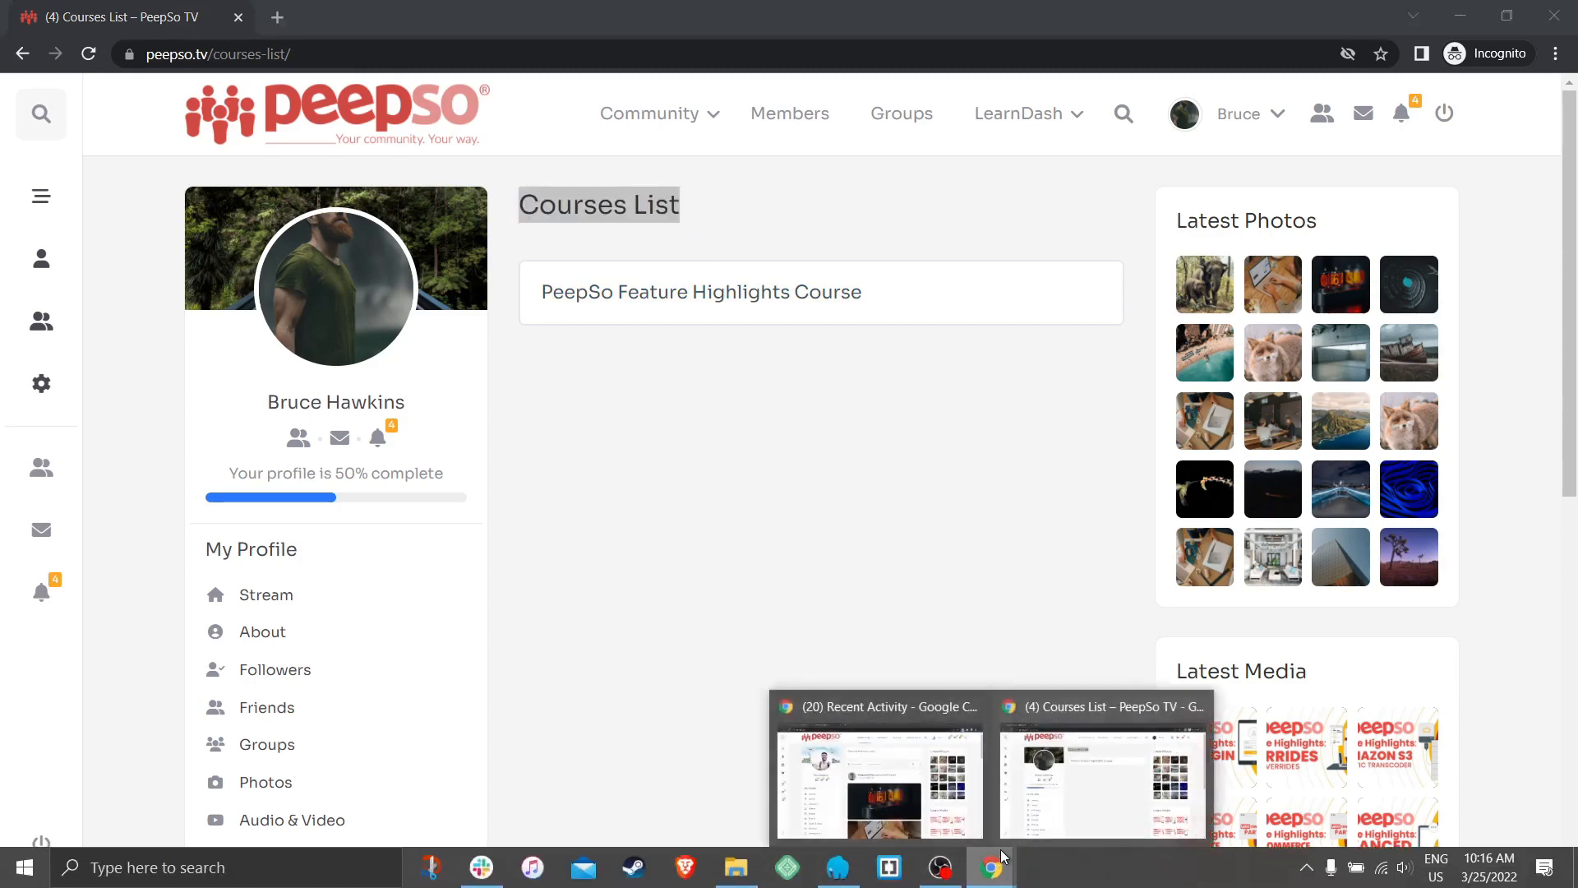
pyautogui.click(926, 770)
pyautogui.click(124, 16)
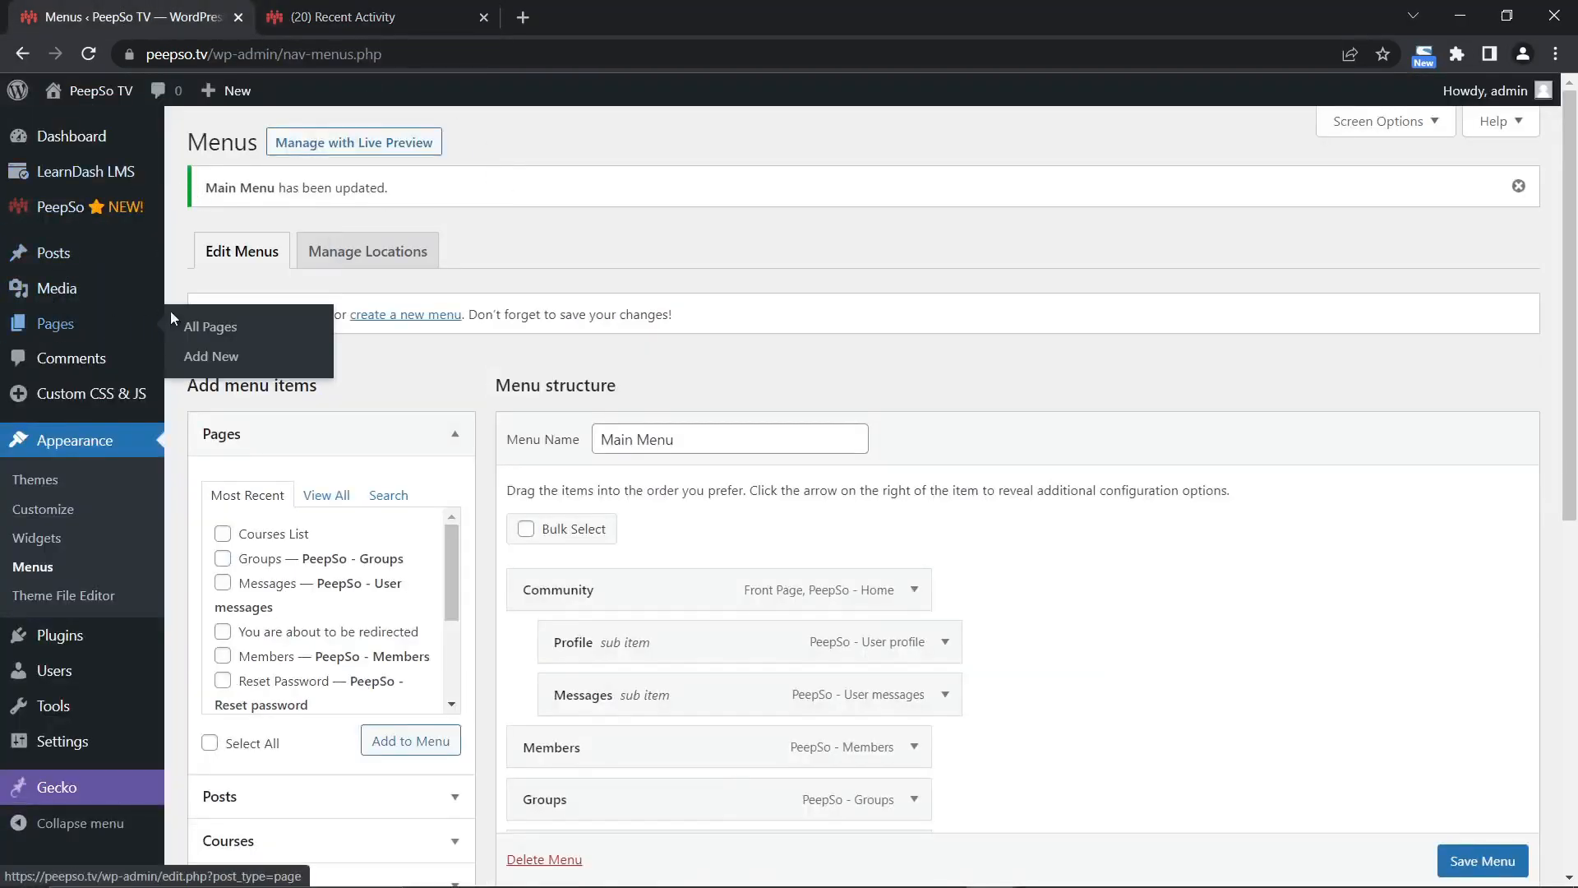
pyautogui.click(236, 327)
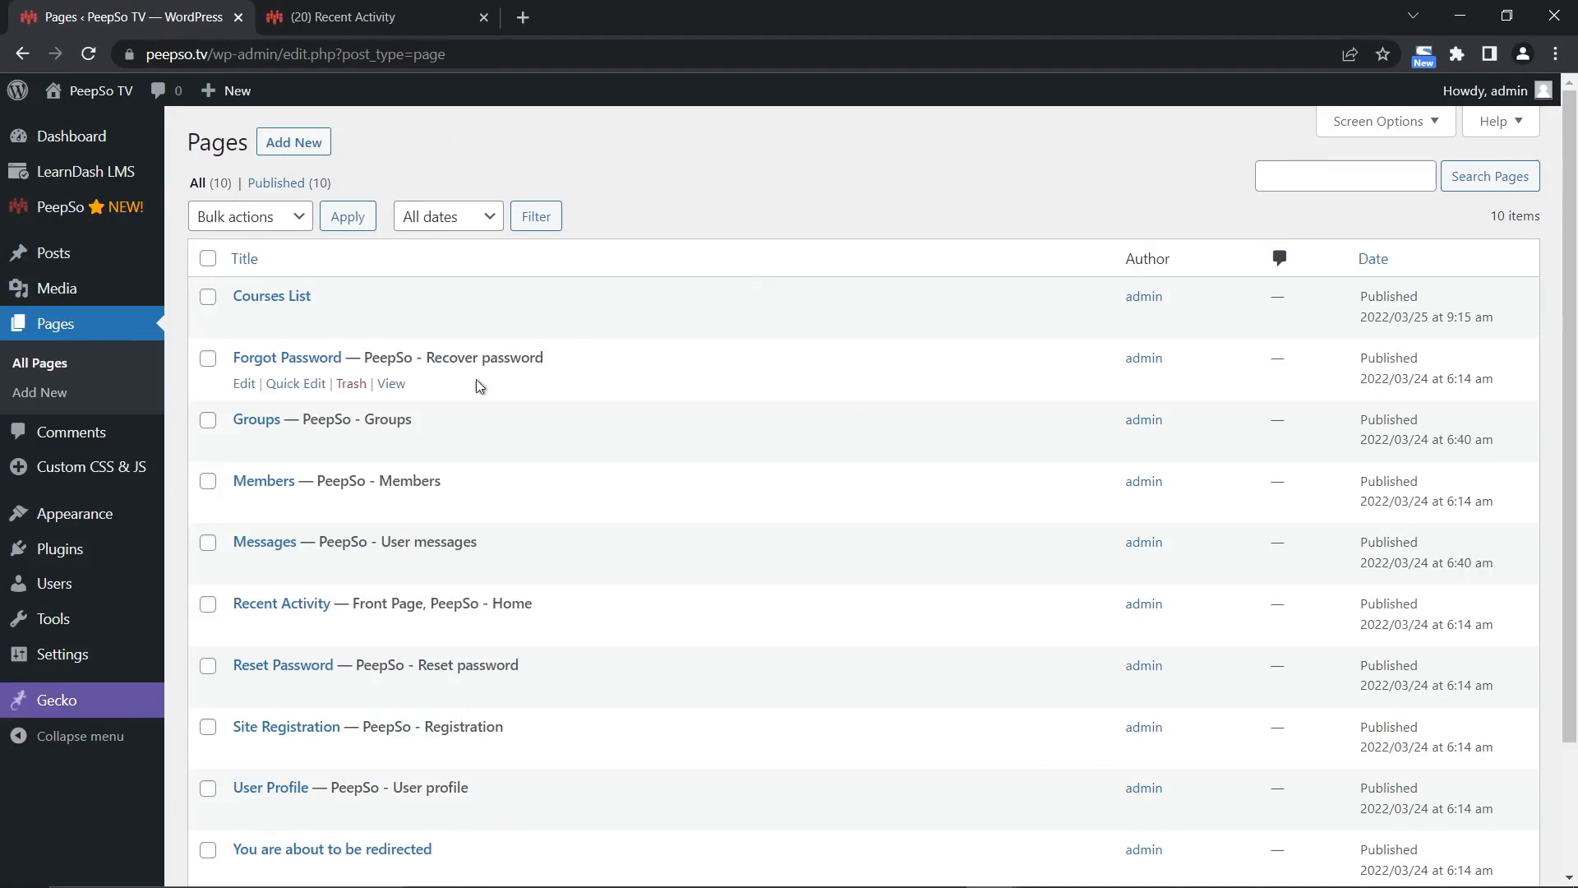
pyautogui.click(244, 322)
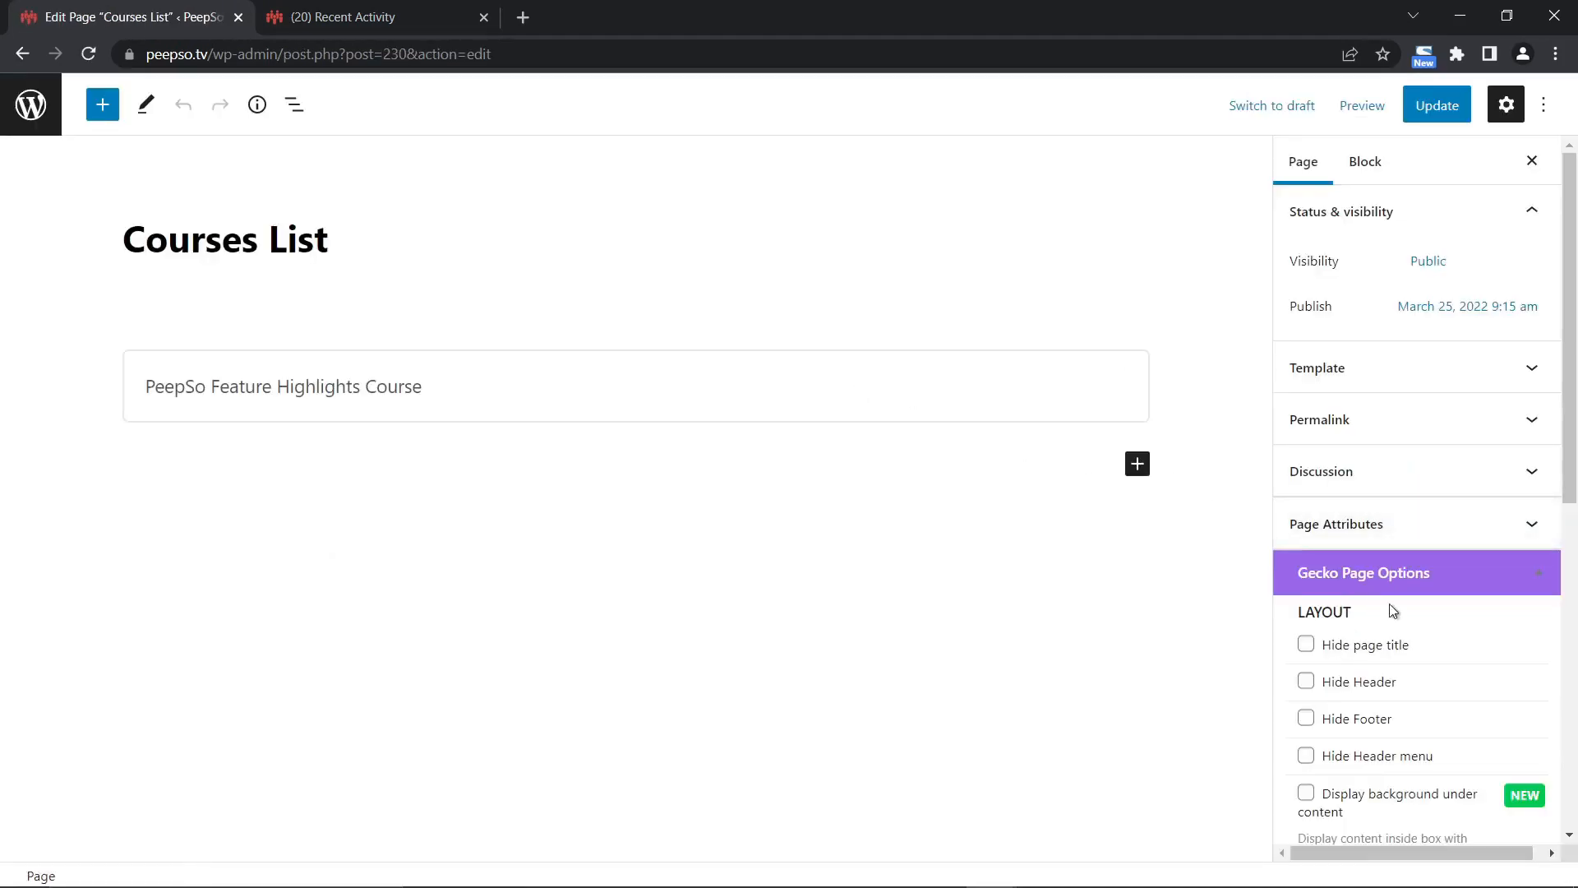
# Enable Hide page title in the Gecko page options of the Courses List page and update the page.
pyautogui.scroll(-4, 1409, 544)
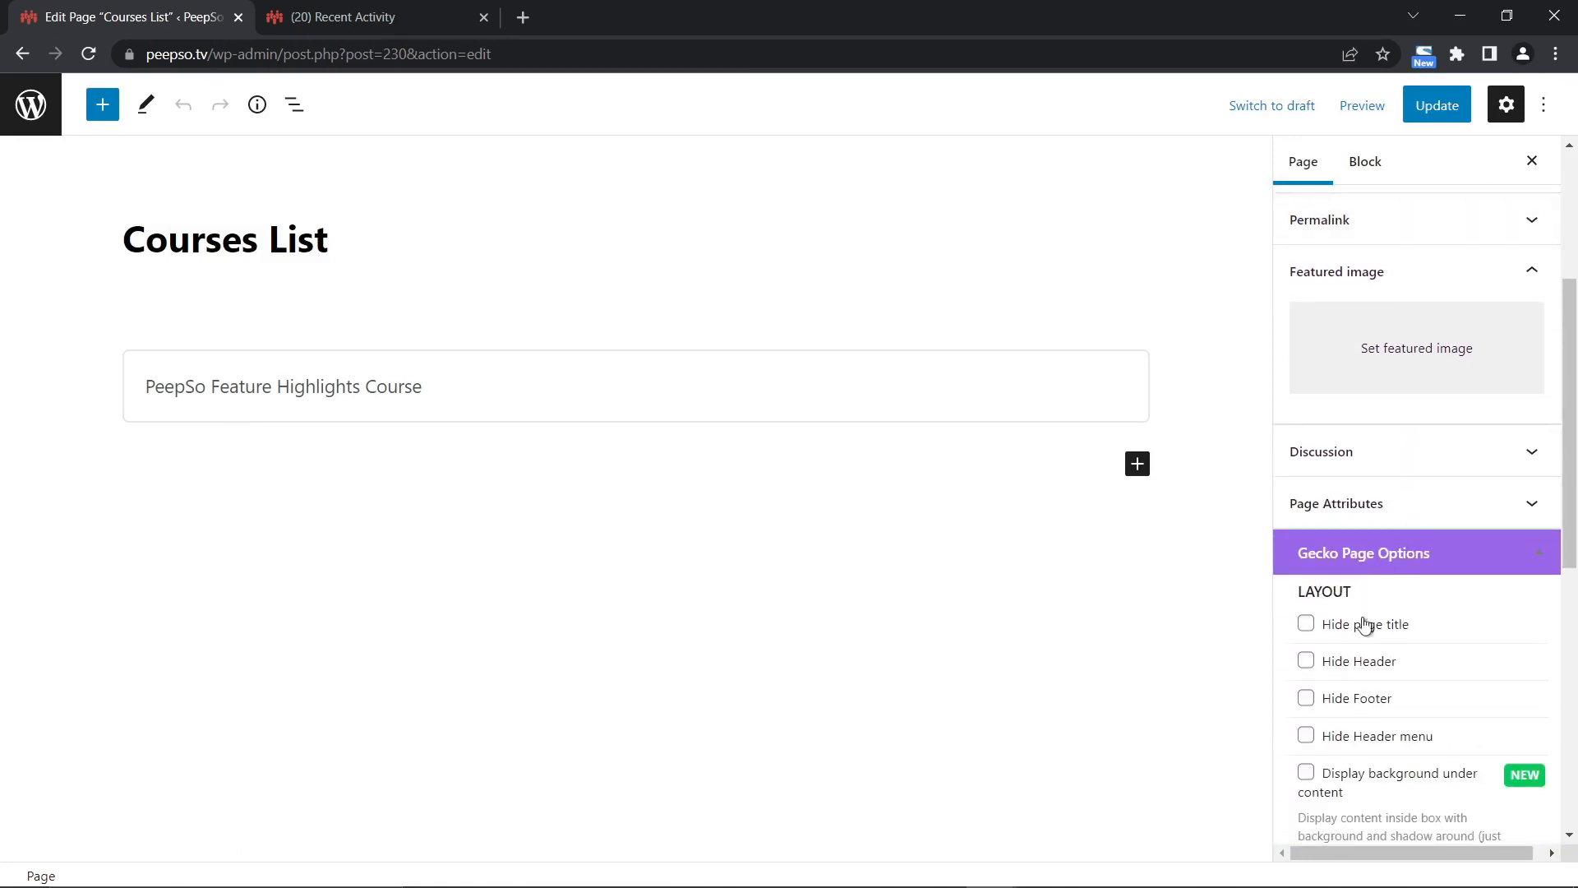
pyautogui.click(1306, 626)
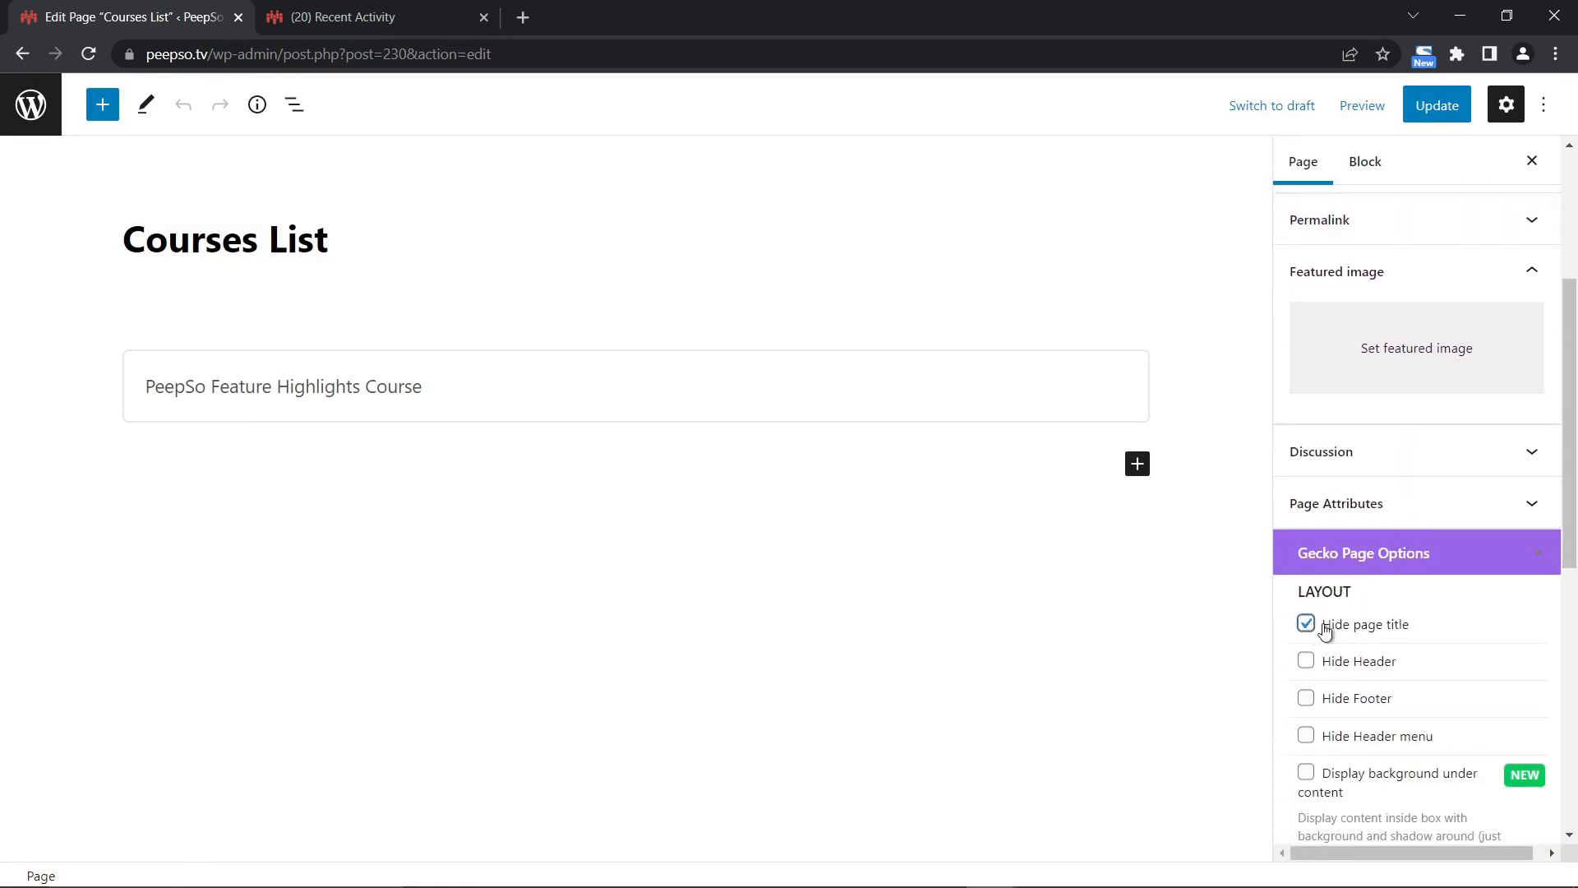
pyautogui.click(1421, 103)
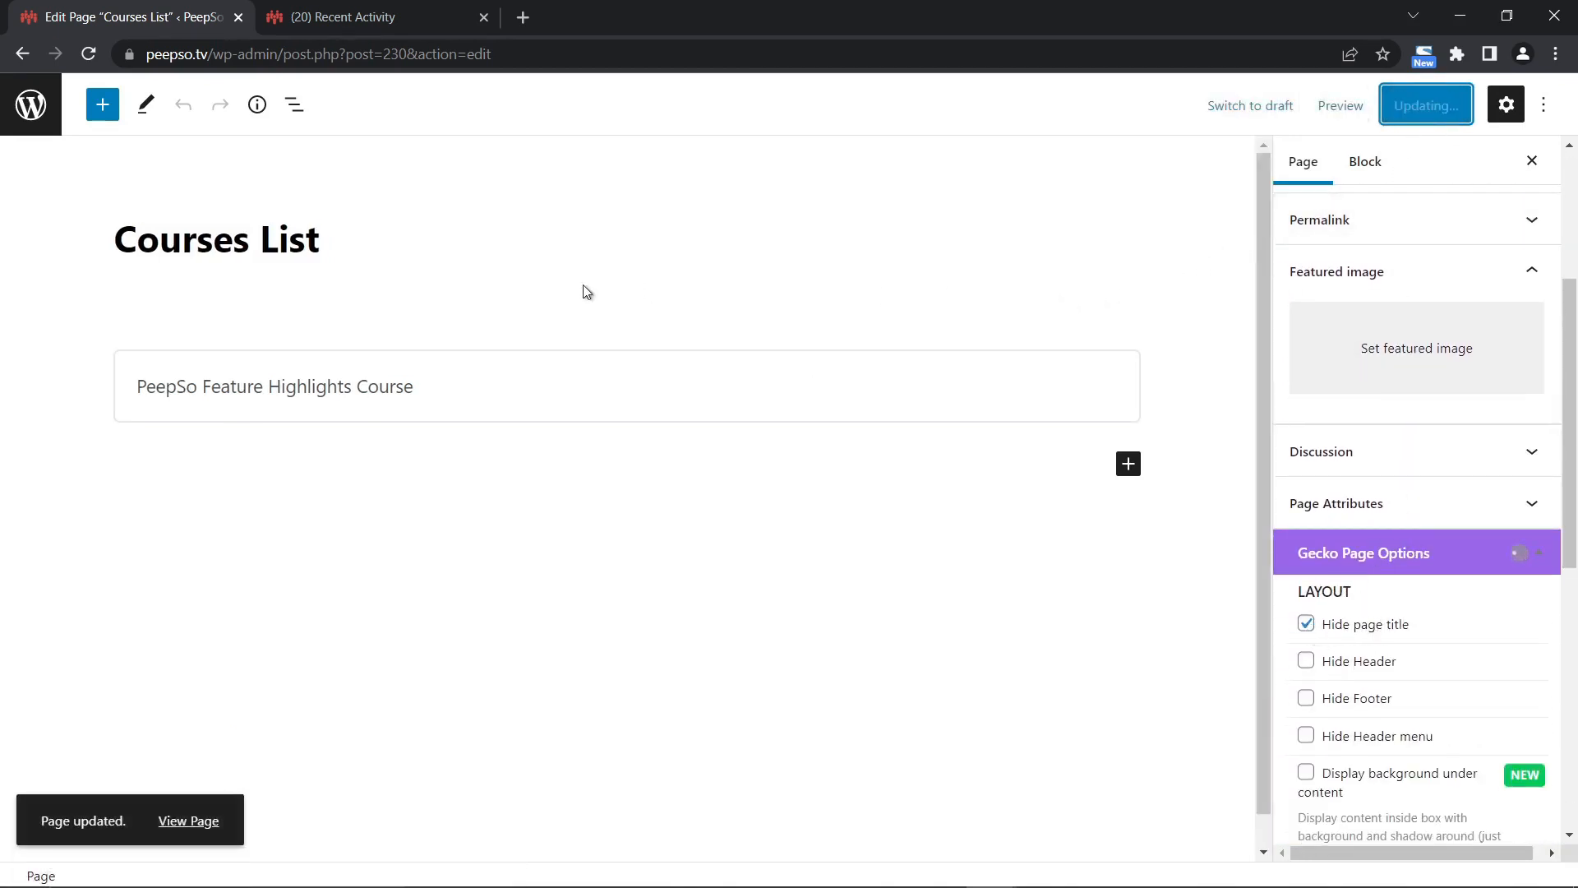
pyautogui.click(163, 313)
pyautogui.click(245, 549)
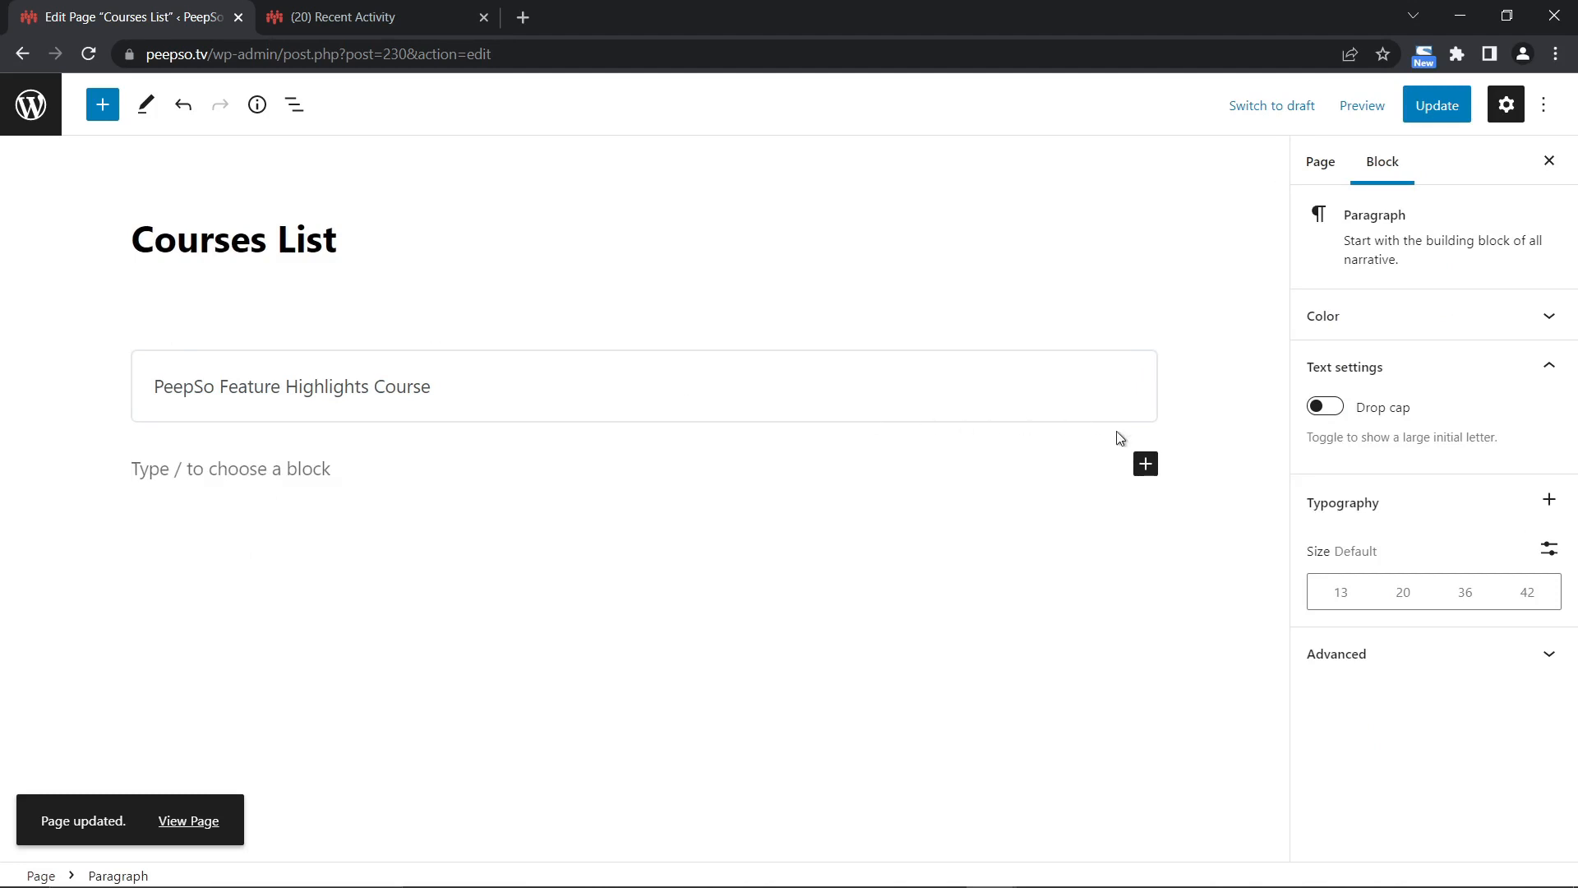
pyautogui.click(1319, 163)
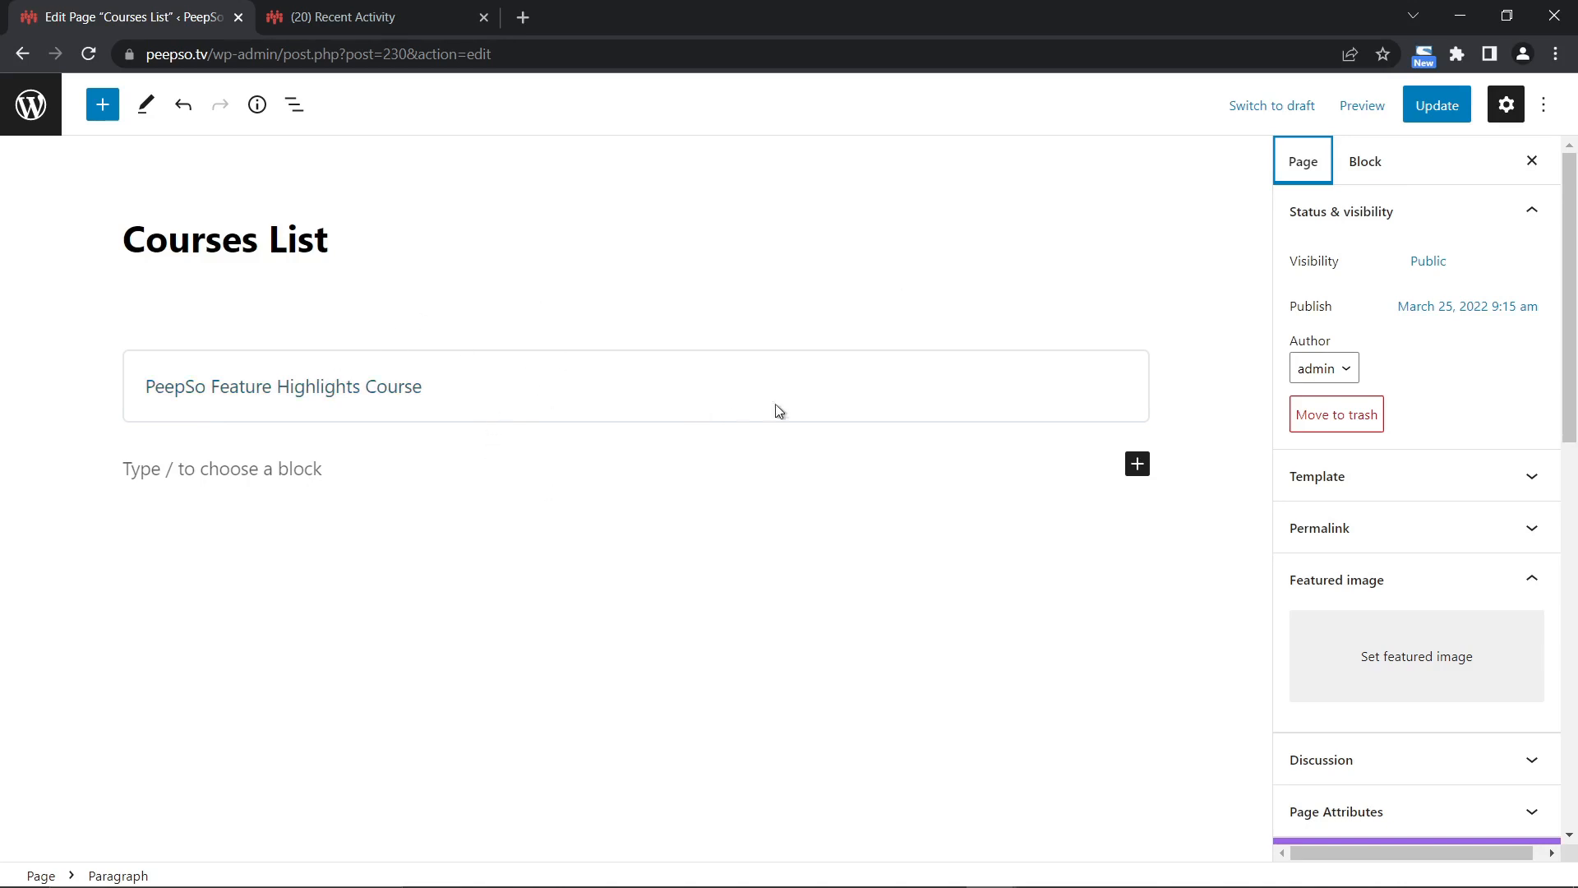
pyautogui.click(1437, 105)
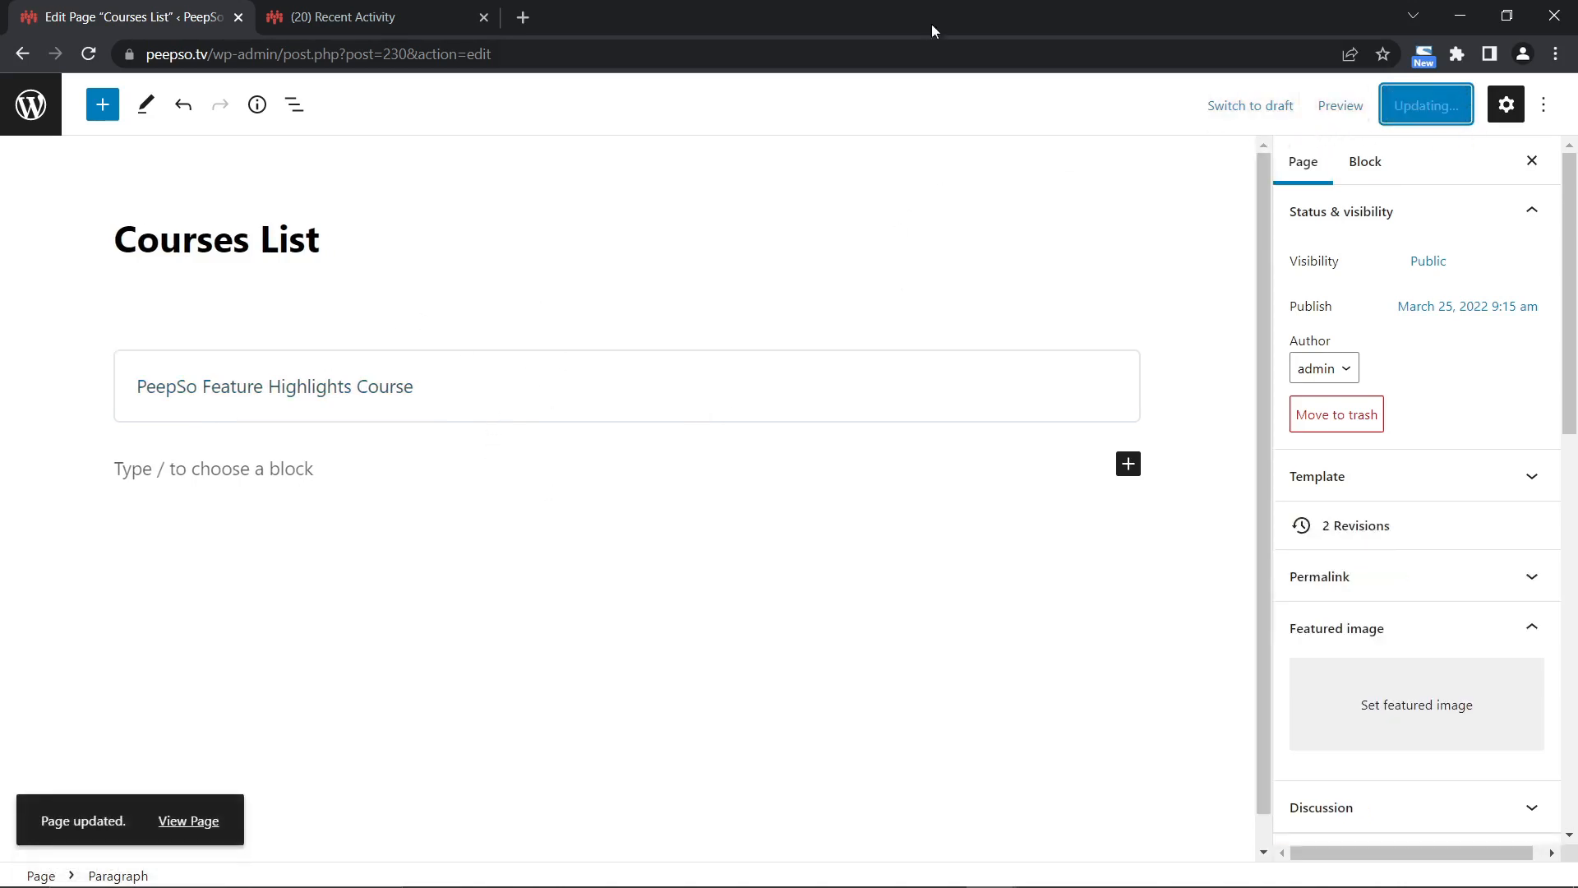
# Switch back to the incognito window and reload the Courses List page to check its layout without the title.
pyautogui.click(320, 16)
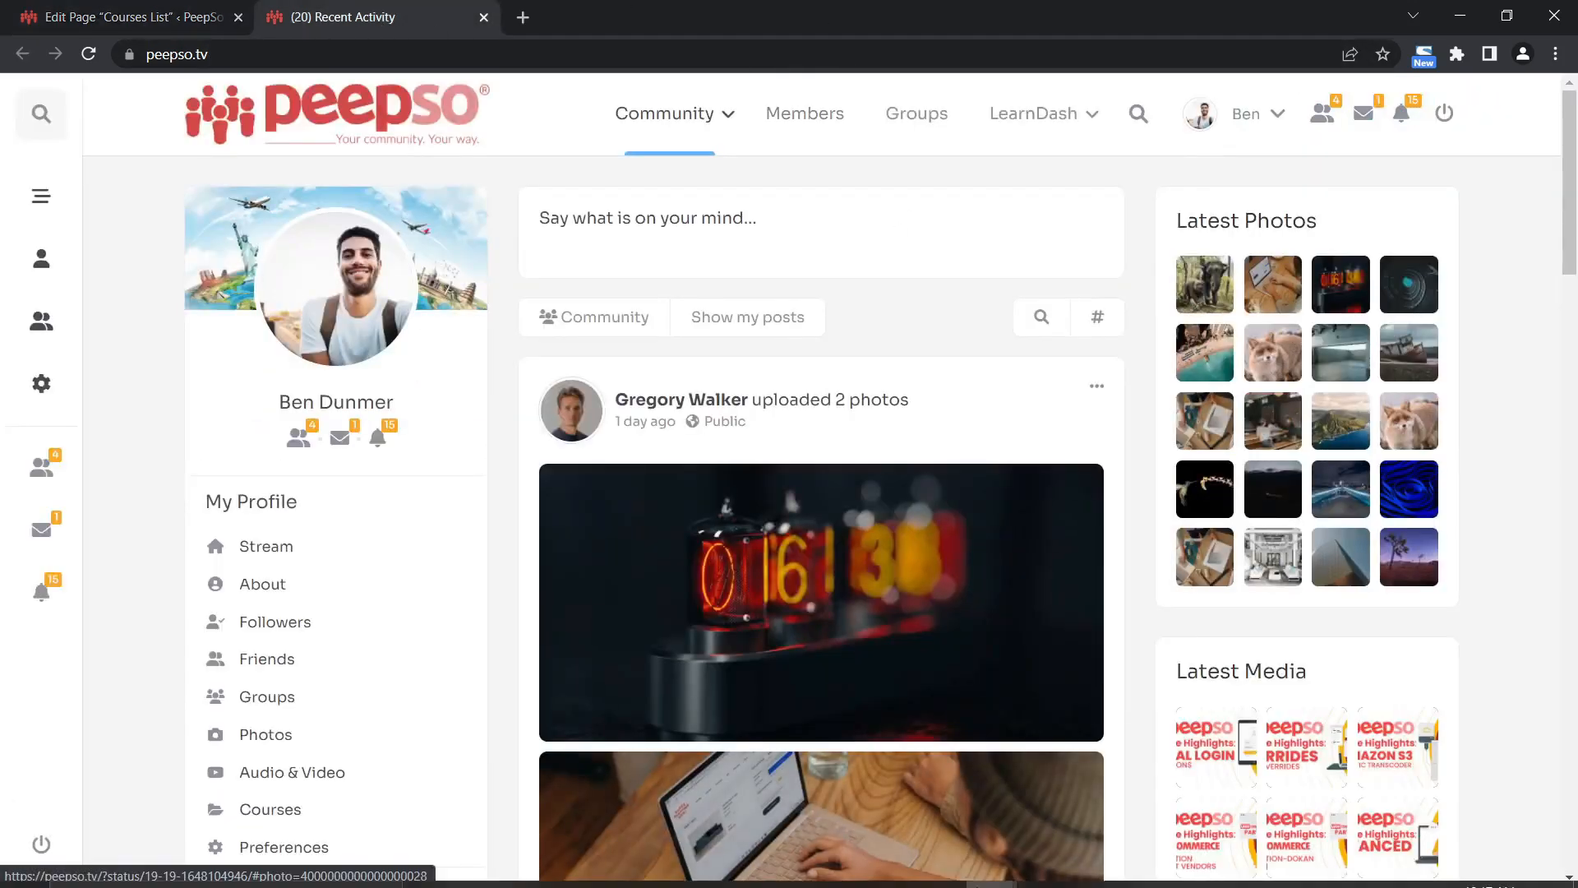
pyautogui.moveTo(1004, 875)
pyautogui.click(1101, 764)
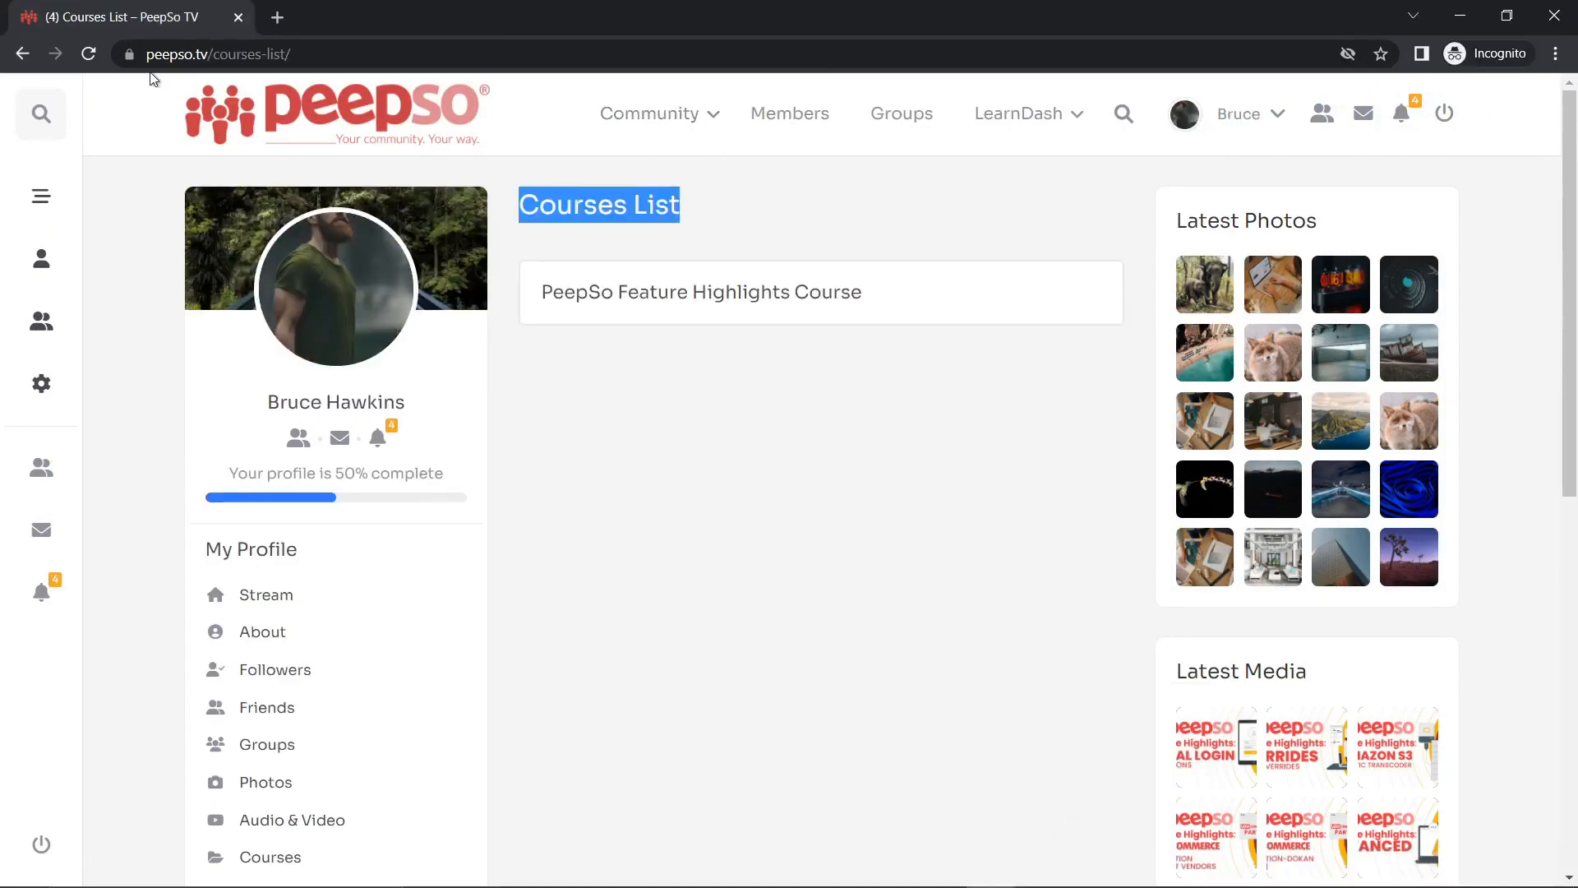
pyautogui.click(88, 55)
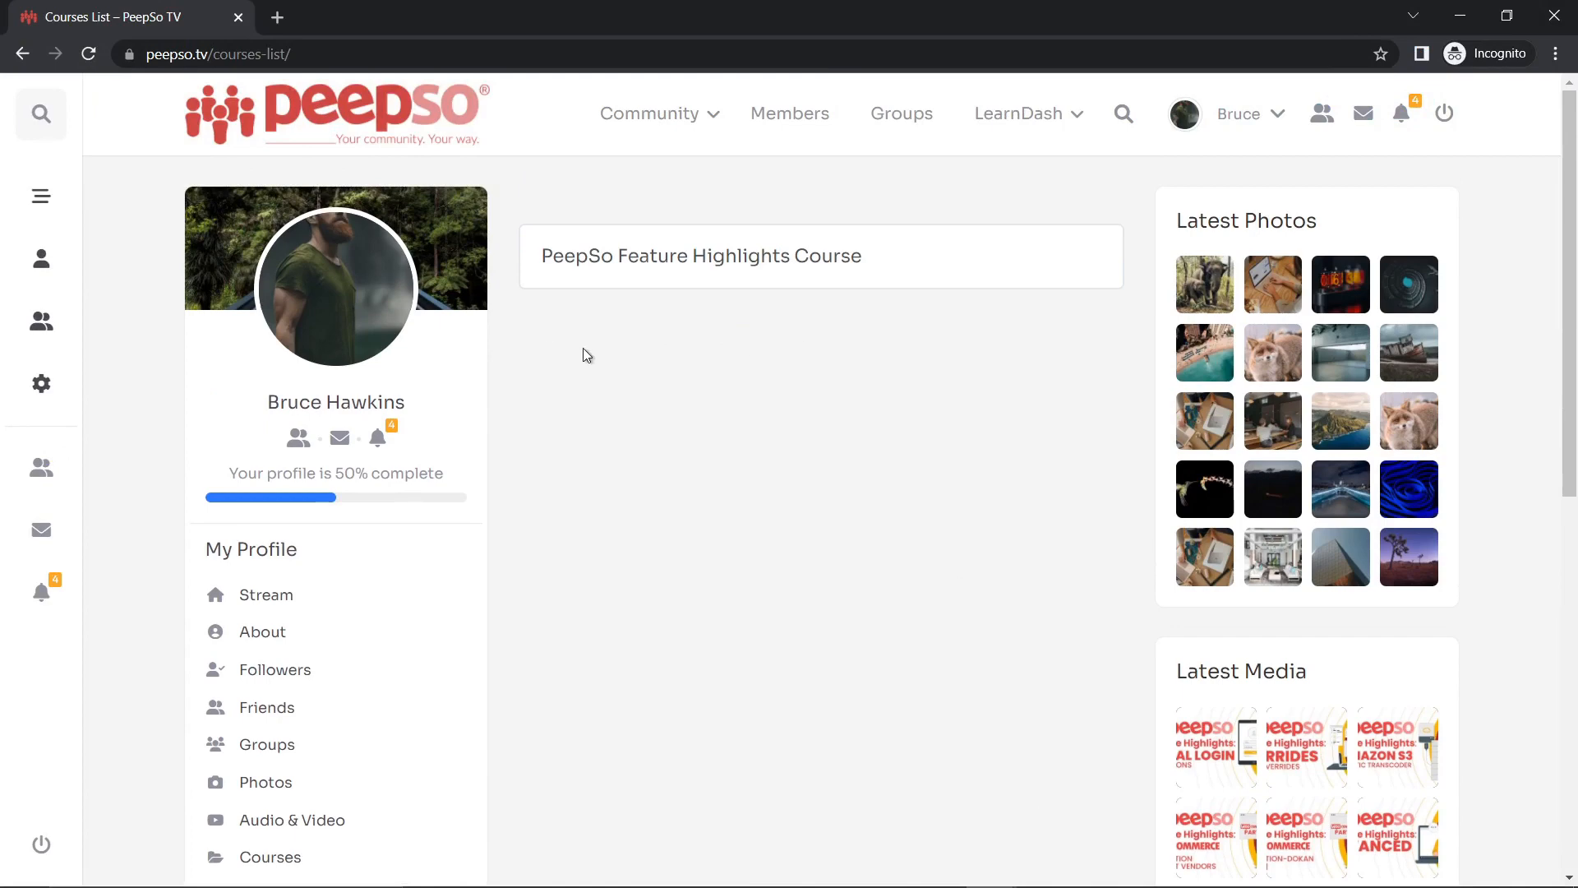
pyautogui.moveTo(370, 402)
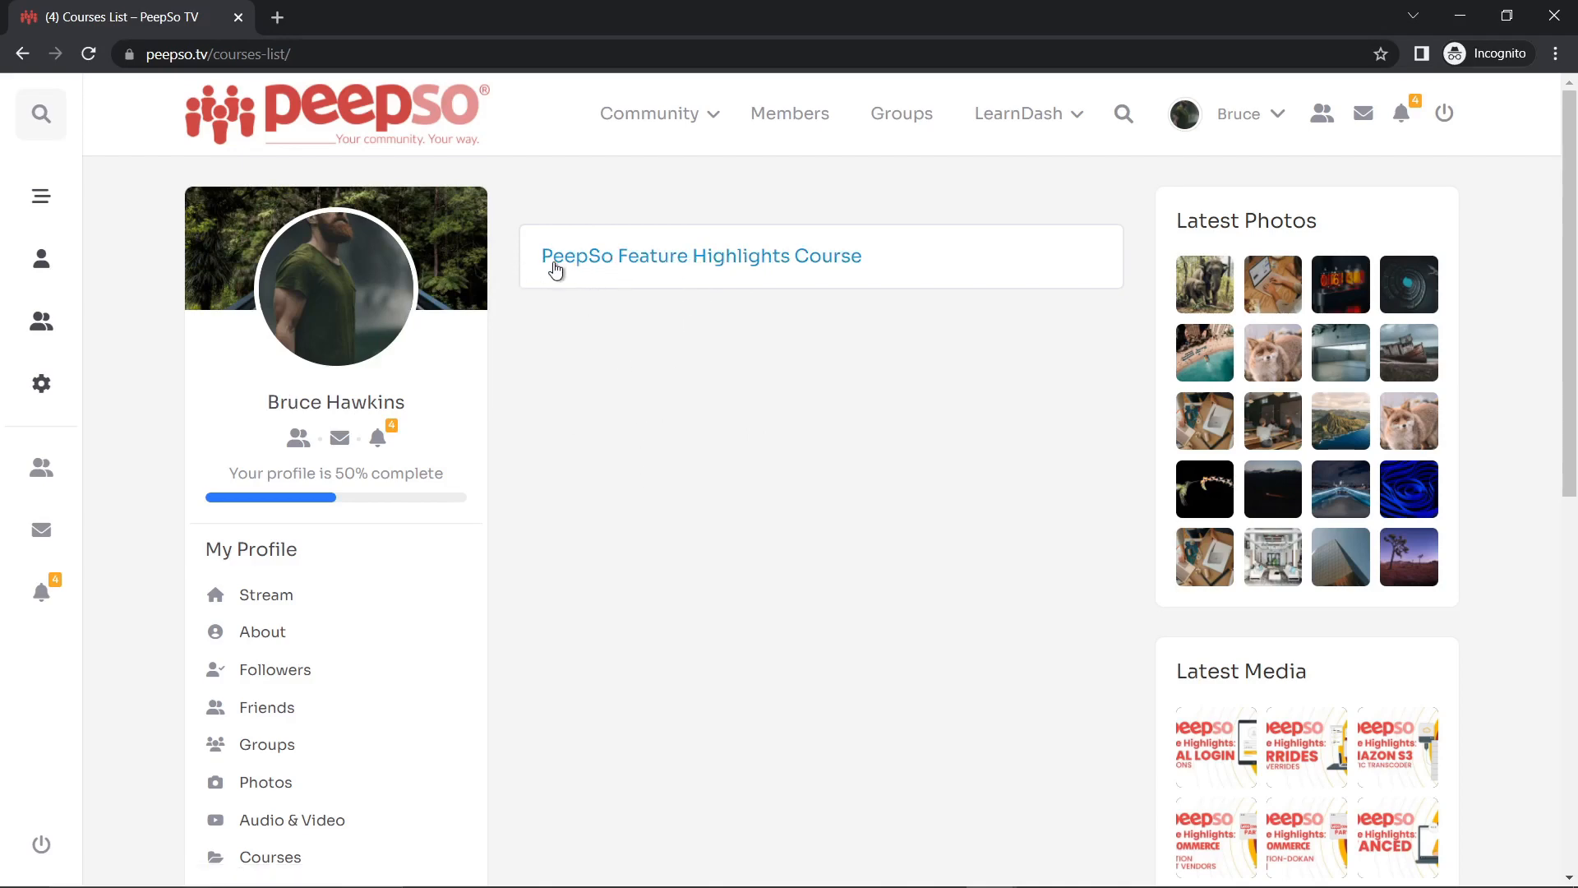
# Open the PeepSo Feature Highlights Course, review its description and lessons, and enroll the member in it.
pyautogui.click(660, 260)
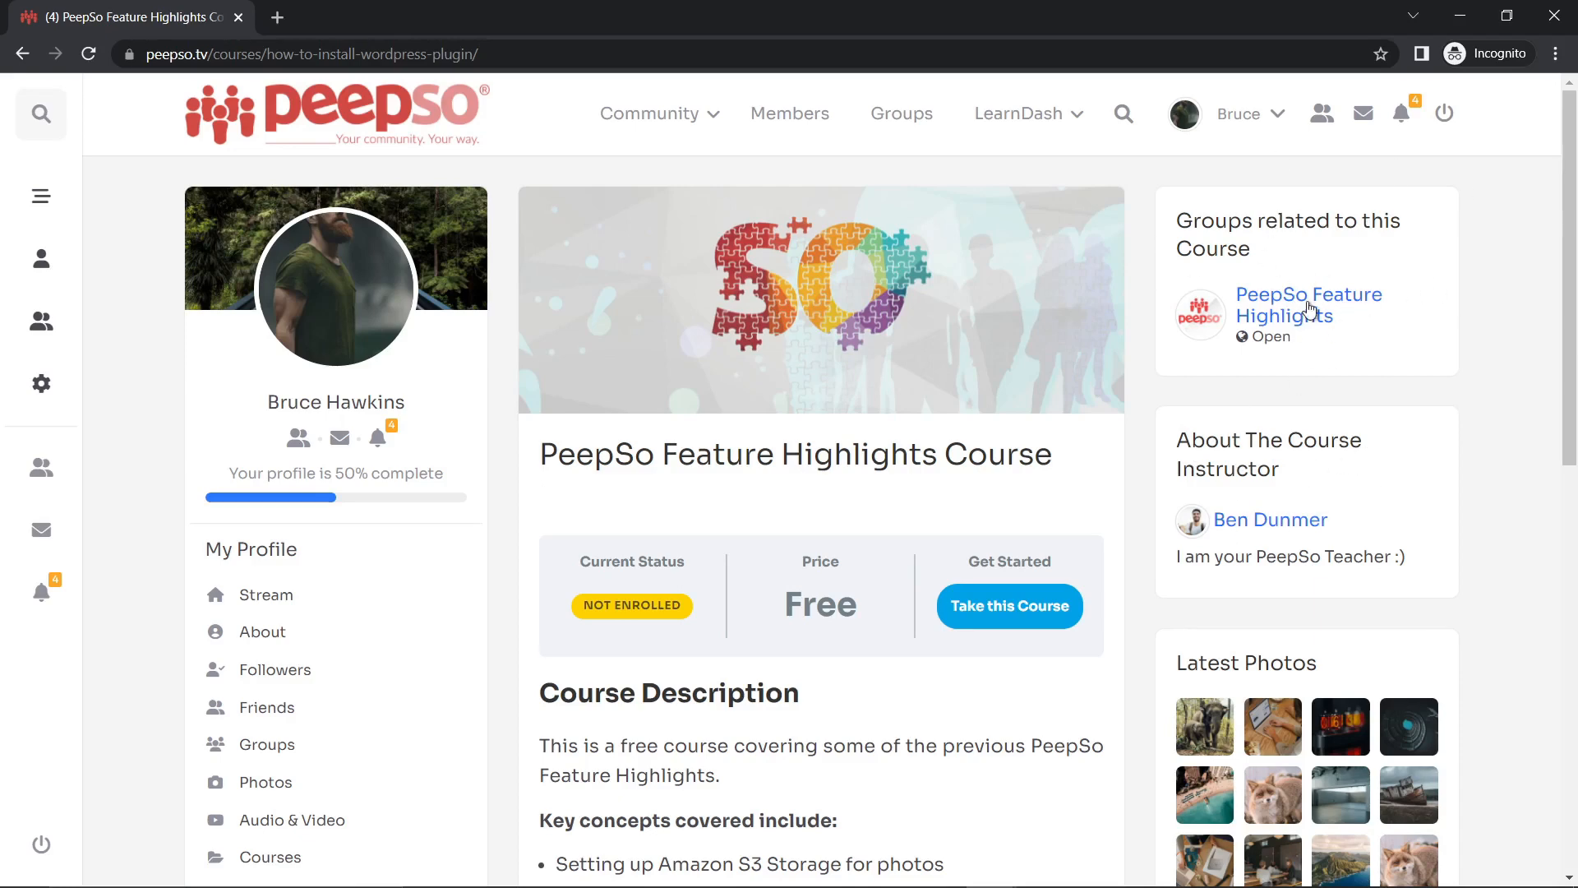
pyautogui.scroll(-1, 974, 294)
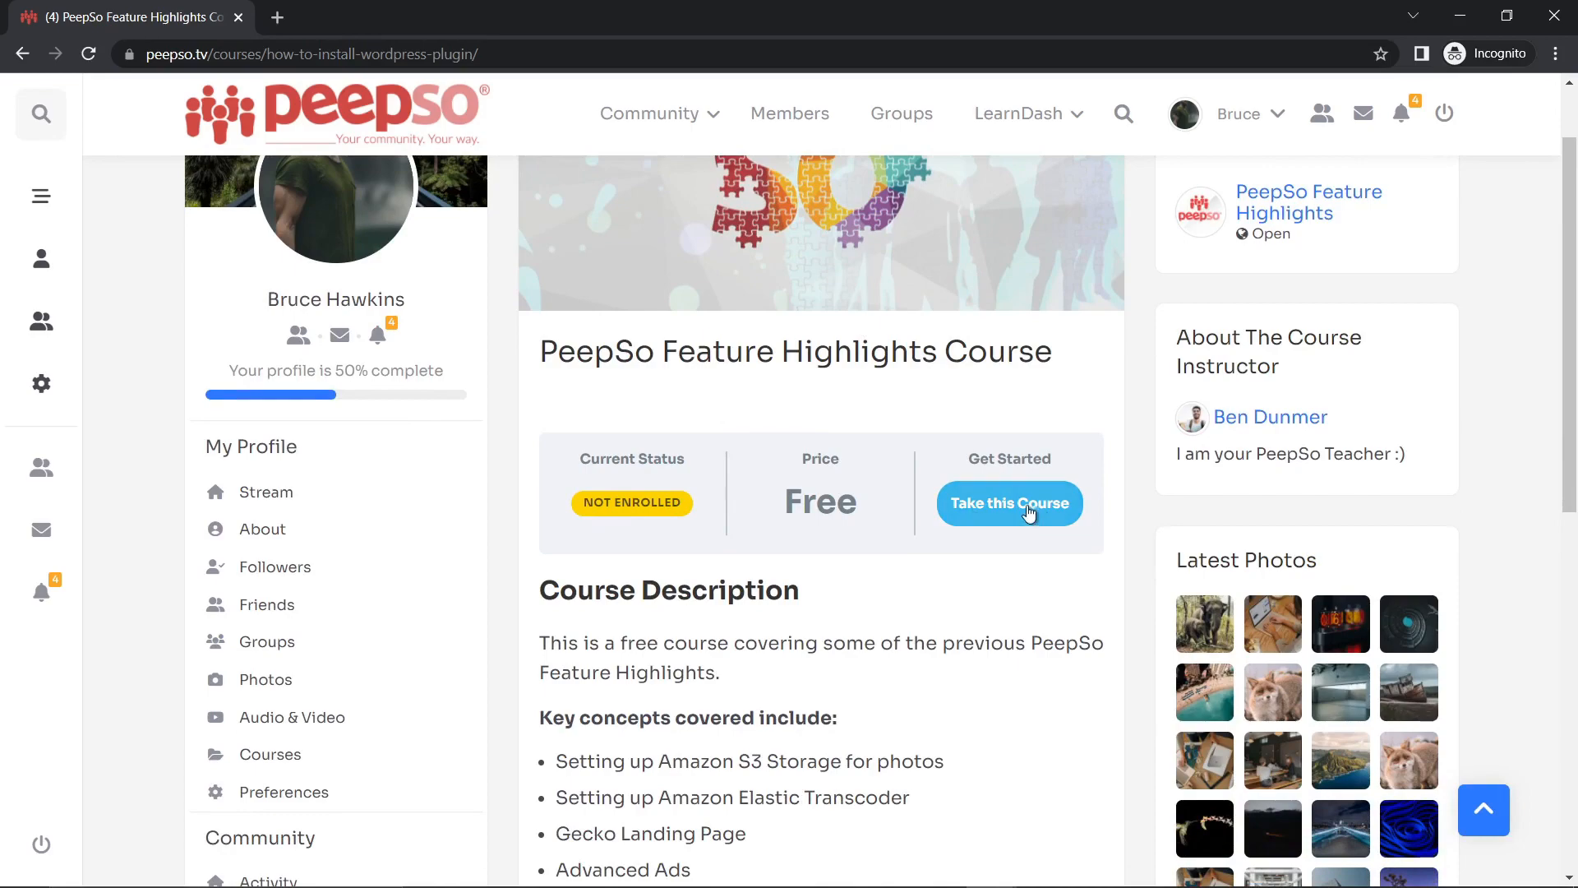
pyautogui.scroll(-4, 922, 513)
pyautogui.scroll(-2, 955, 473)
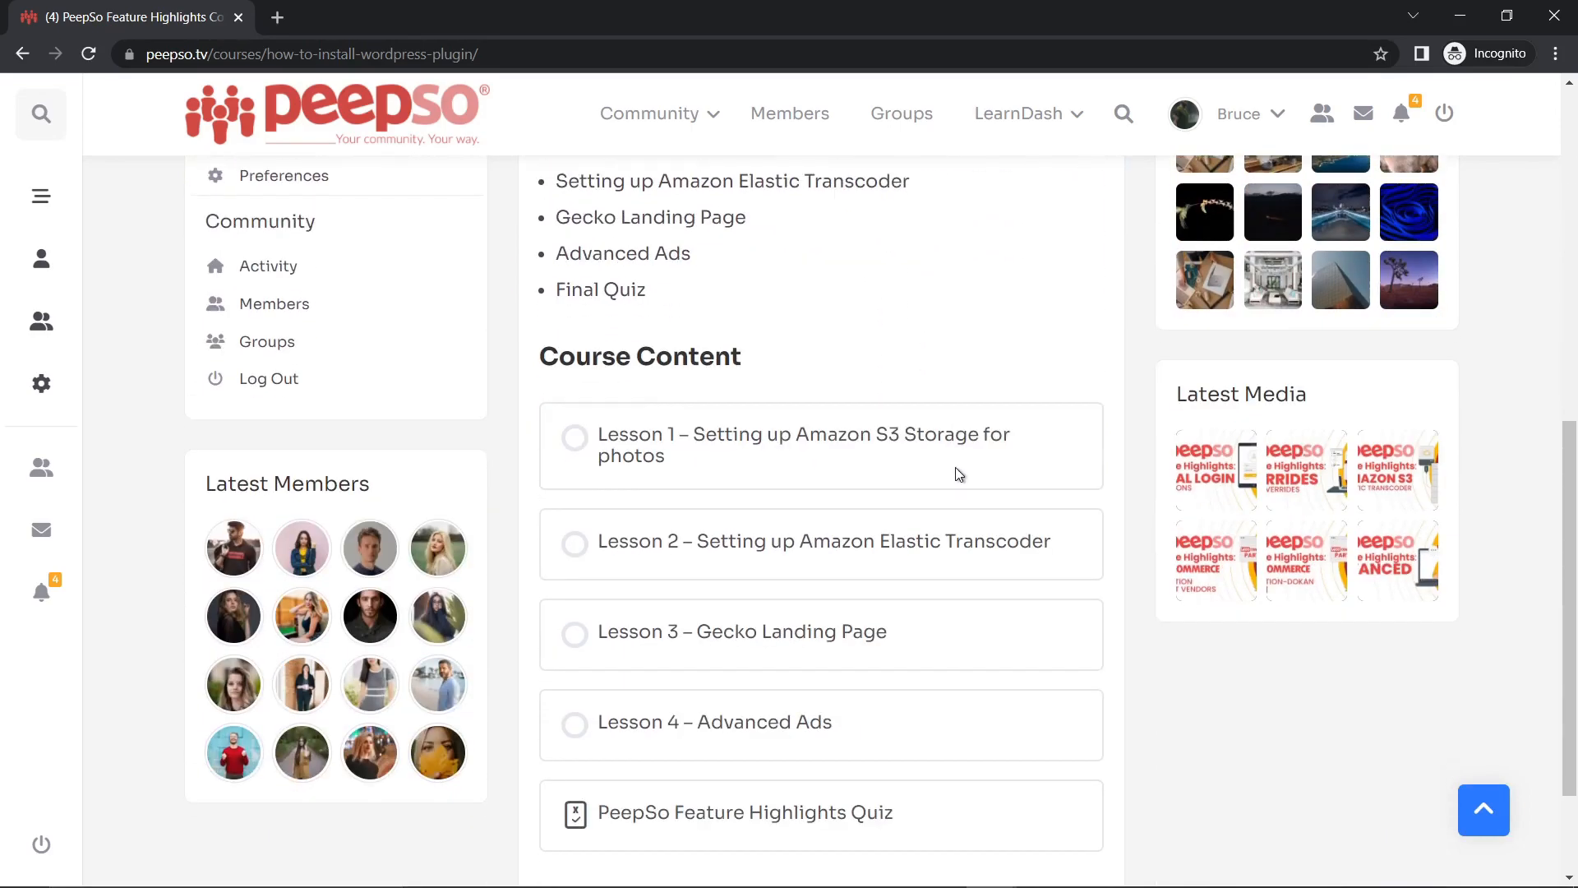
pyautogui.scroll(2, 955, 468)
pyautogui.scroll(-2, 836, 403)
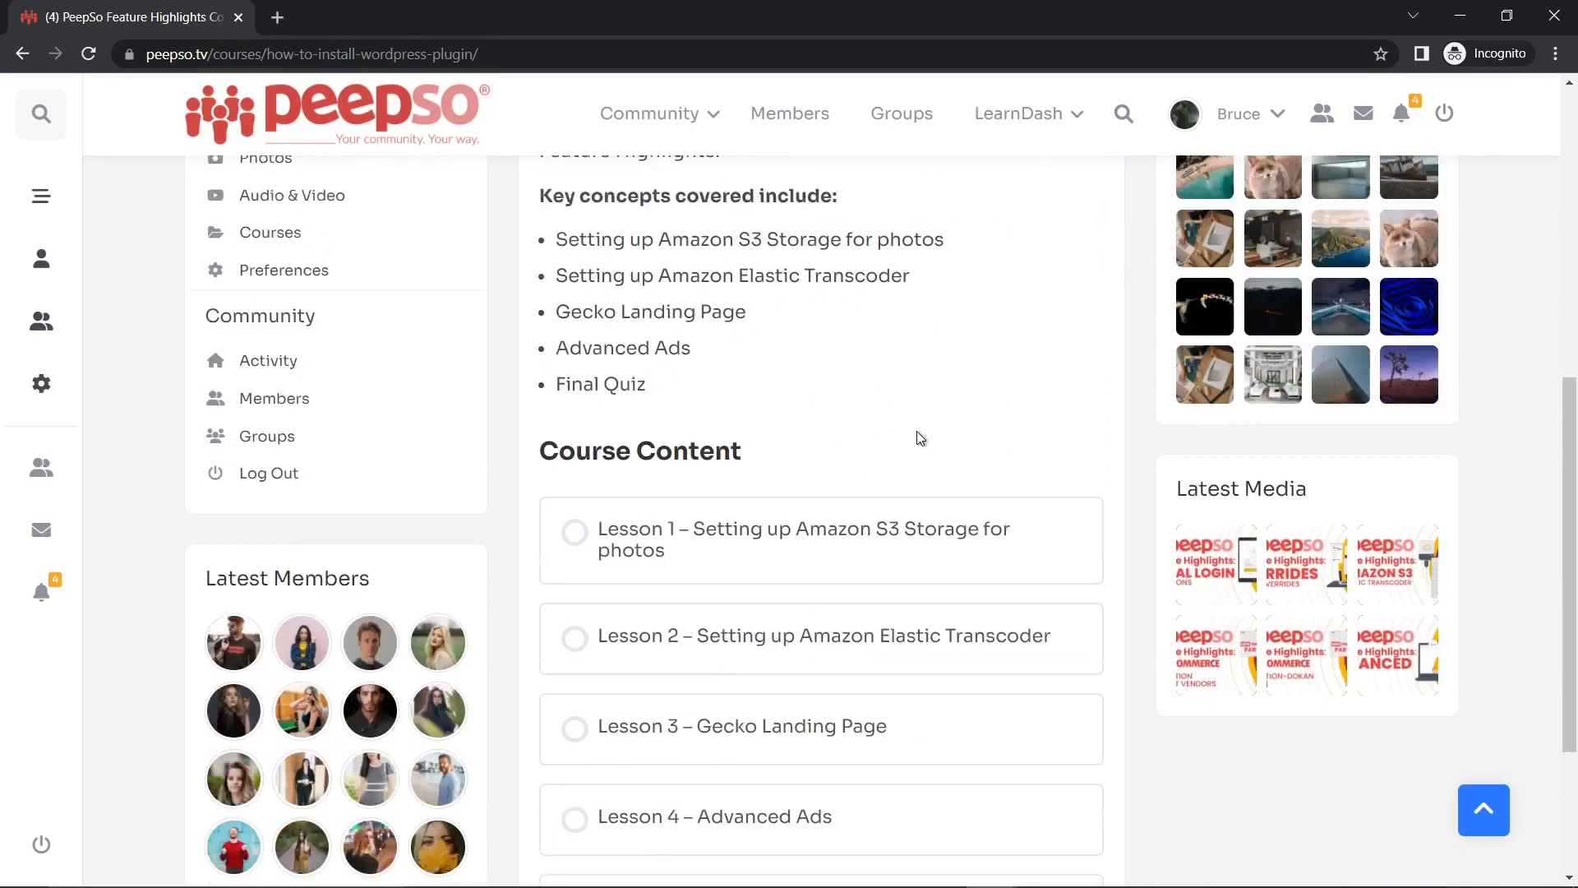
pyautogui.scroll(5, 986, 480)
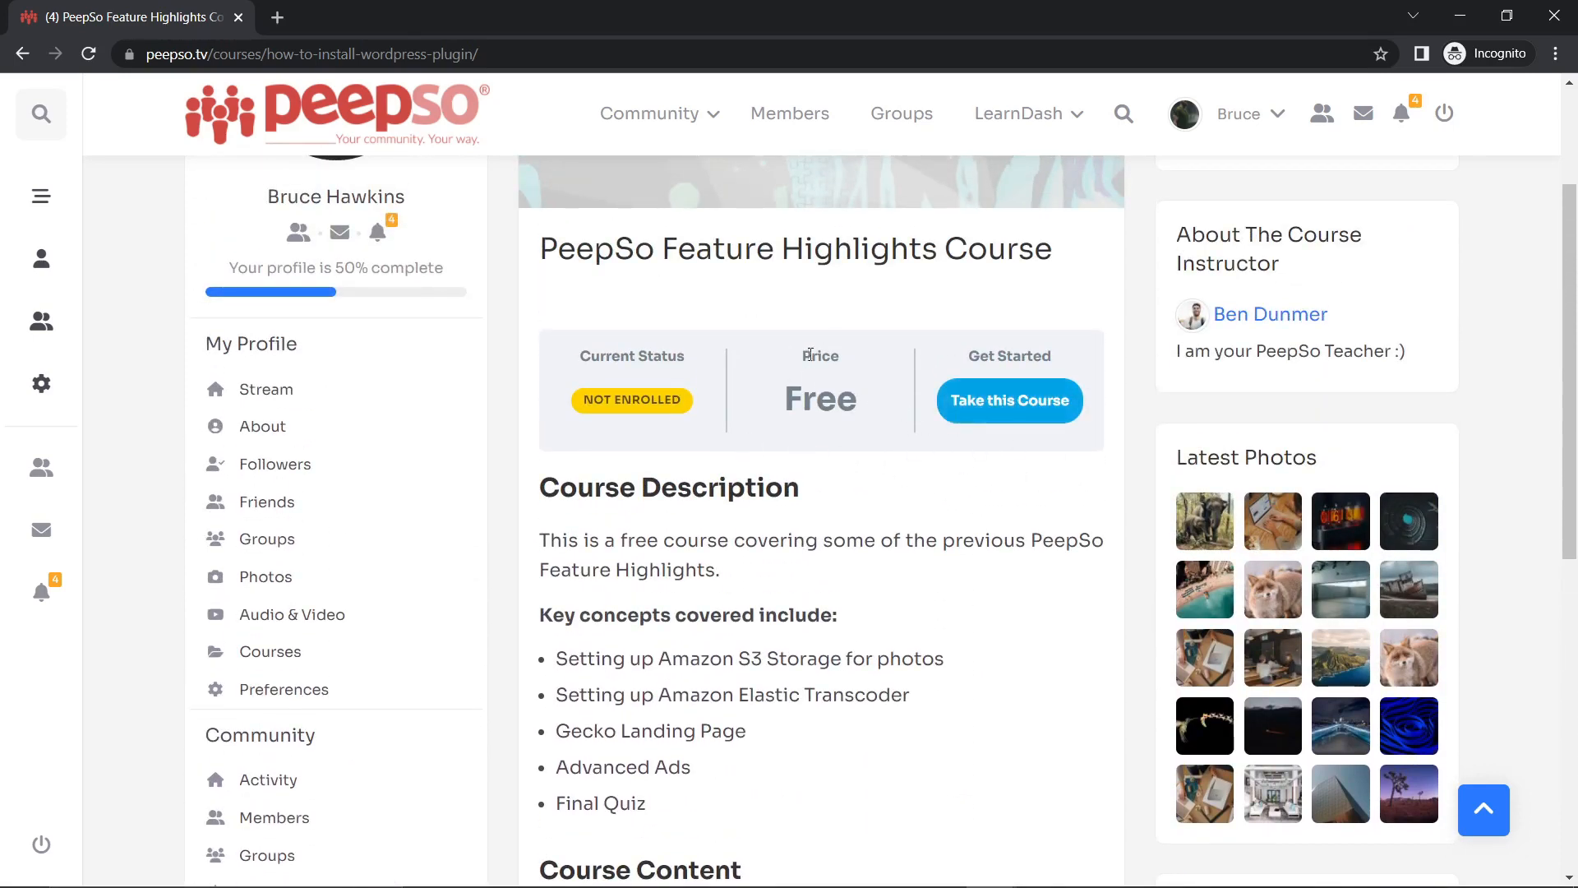
pyautogui.click(991, 410)
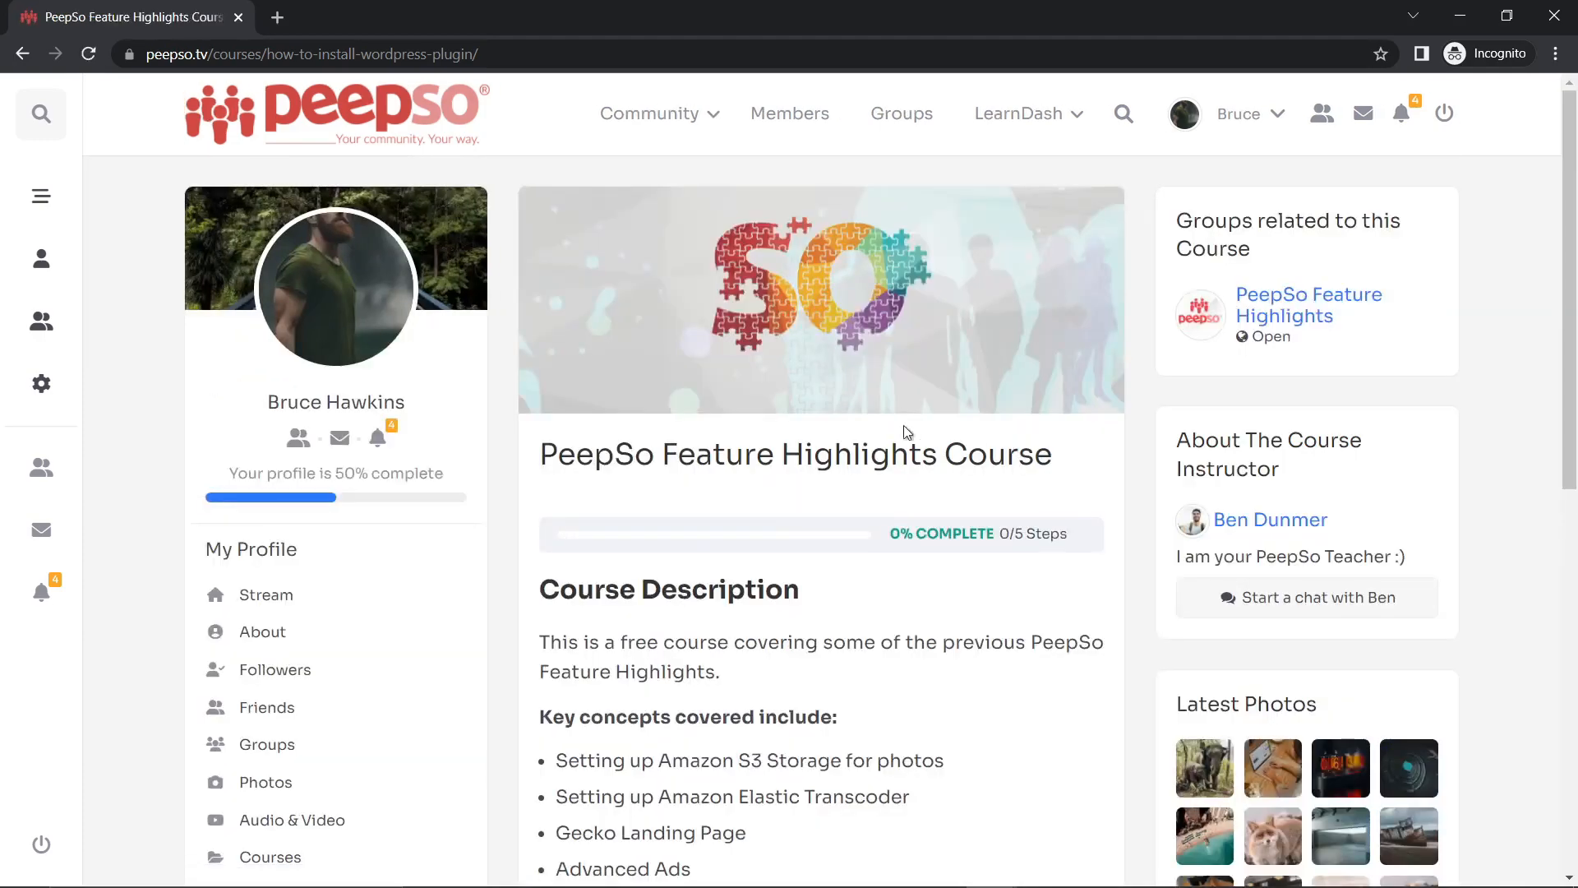
# Open the Community activity stream and copy the phrase "enrolled in a course" from the member's newest course post.
pyautogui.scroll(-10, 937, 384)
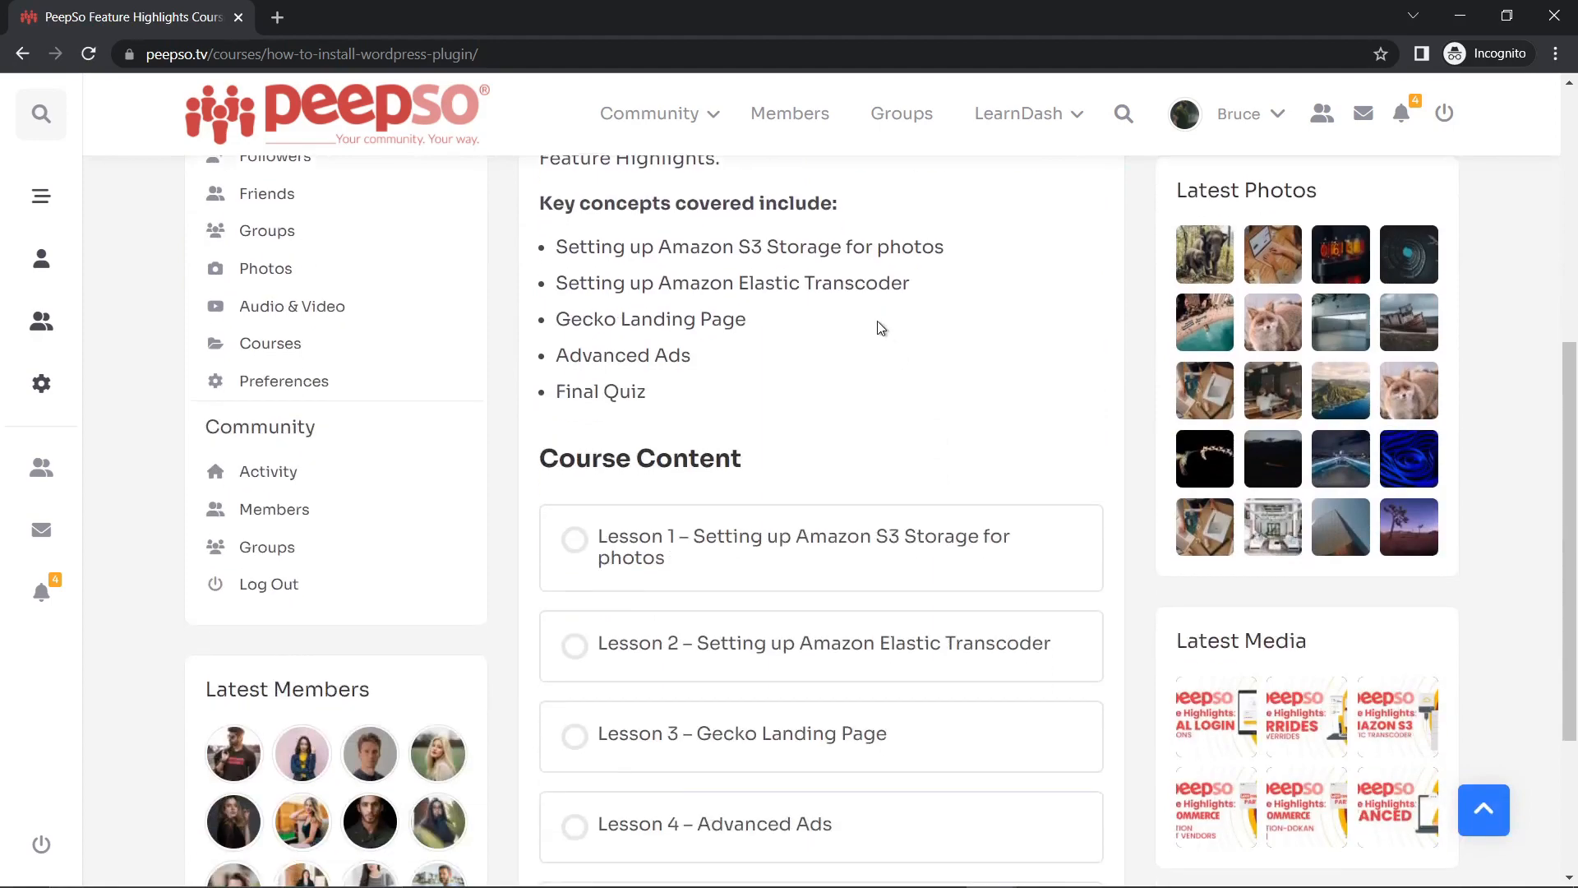
pyautogui.scroll(10, 880, 329)
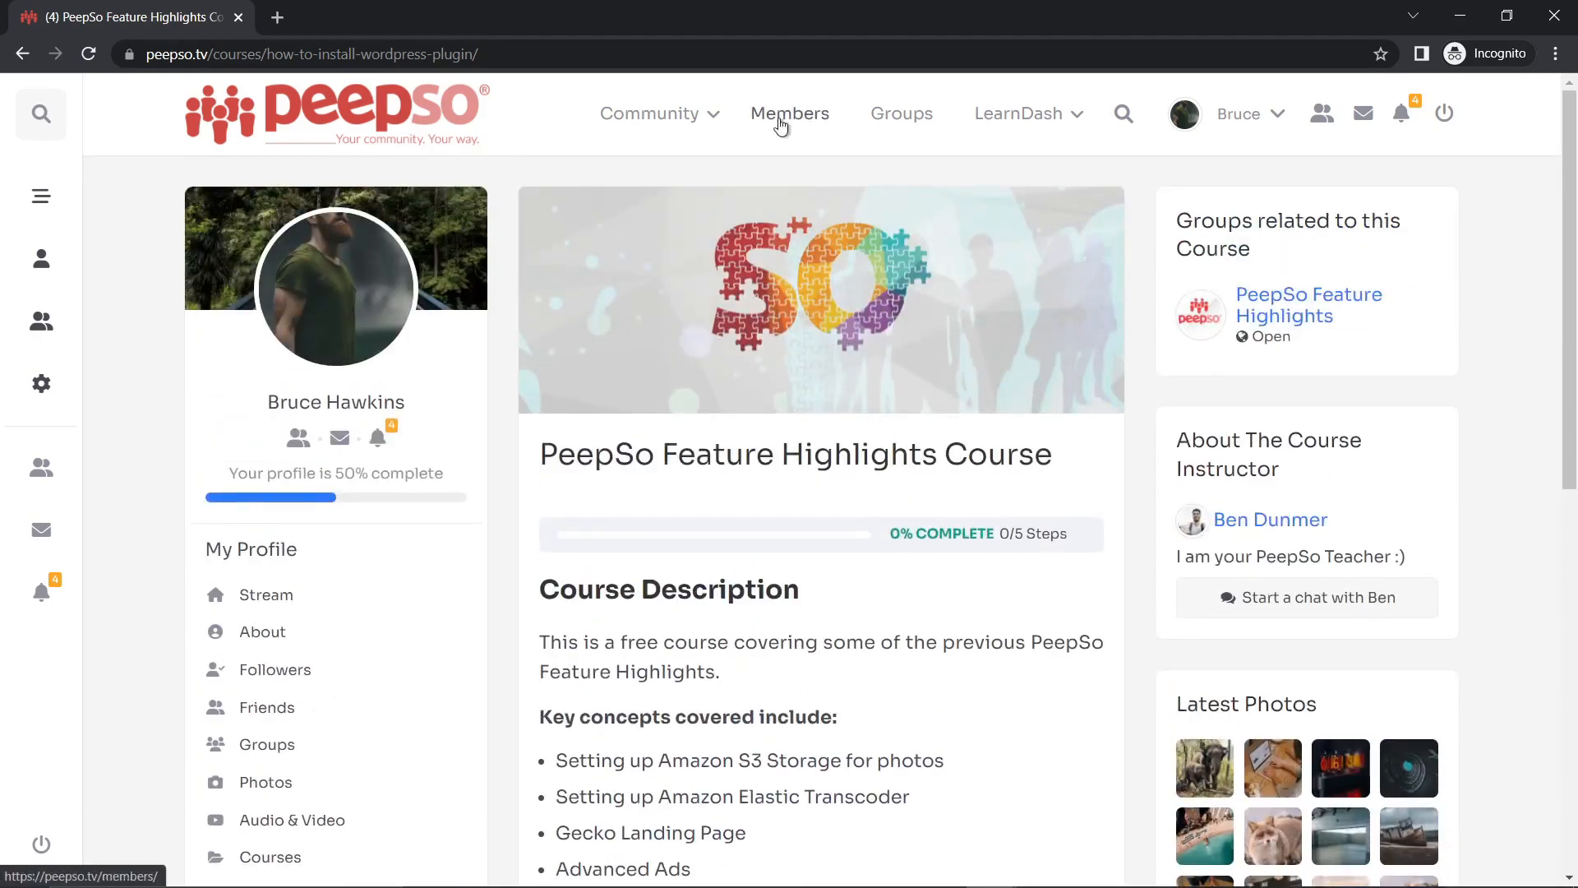
pyautogui.click(615, 119)
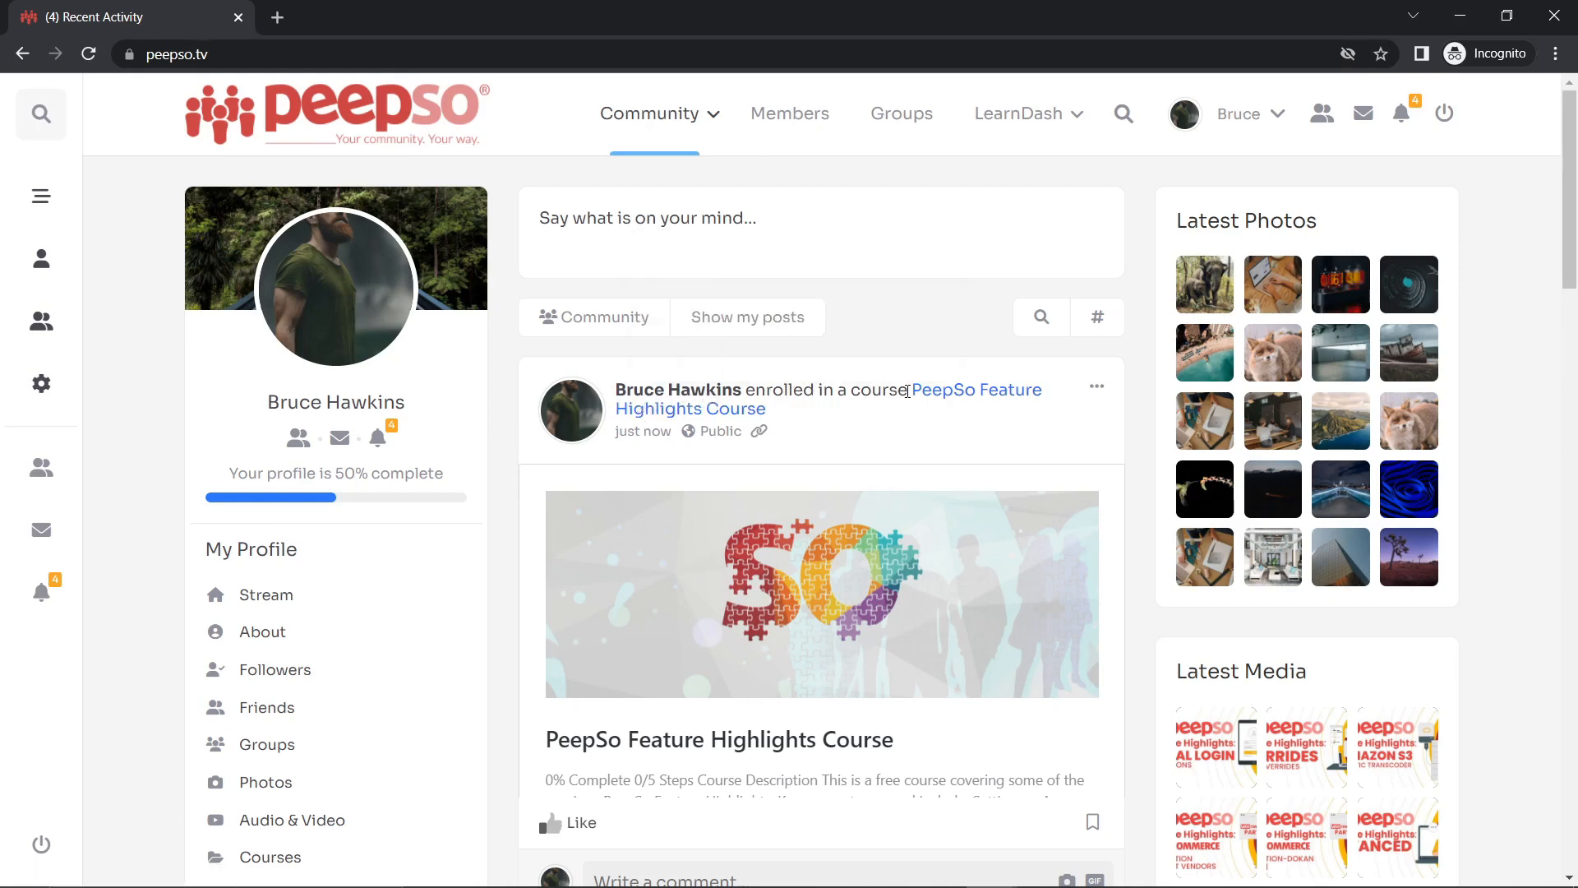
pyautogui.moveTo(906, 389); pyautogui.dragTo(756, 393)
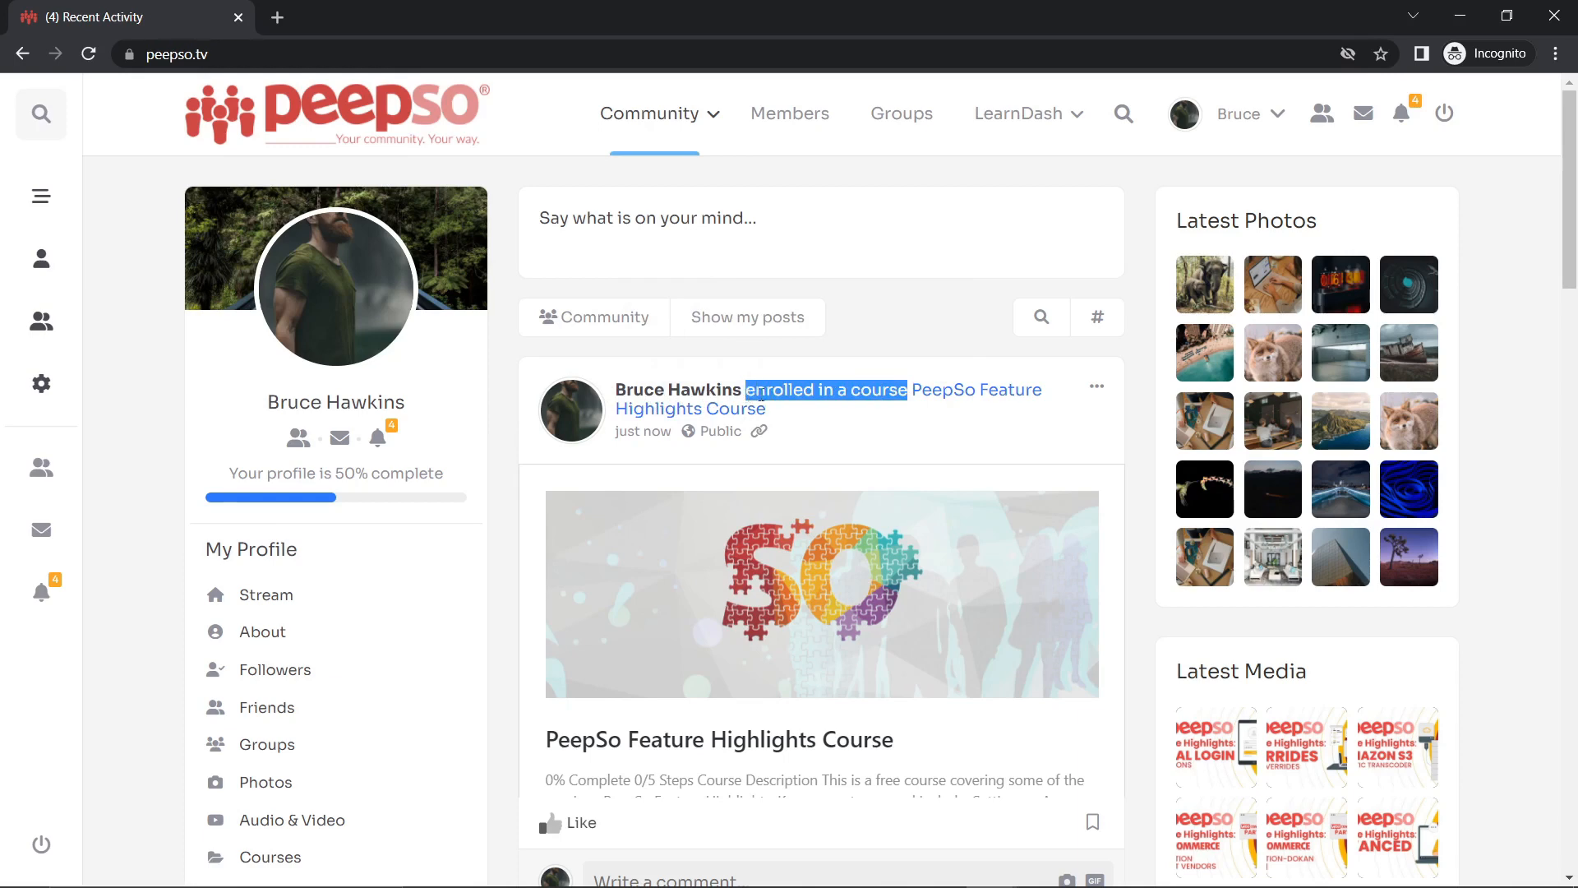
pyautogui.rightClick(796, 389)
pyautogui.click(851, 411)
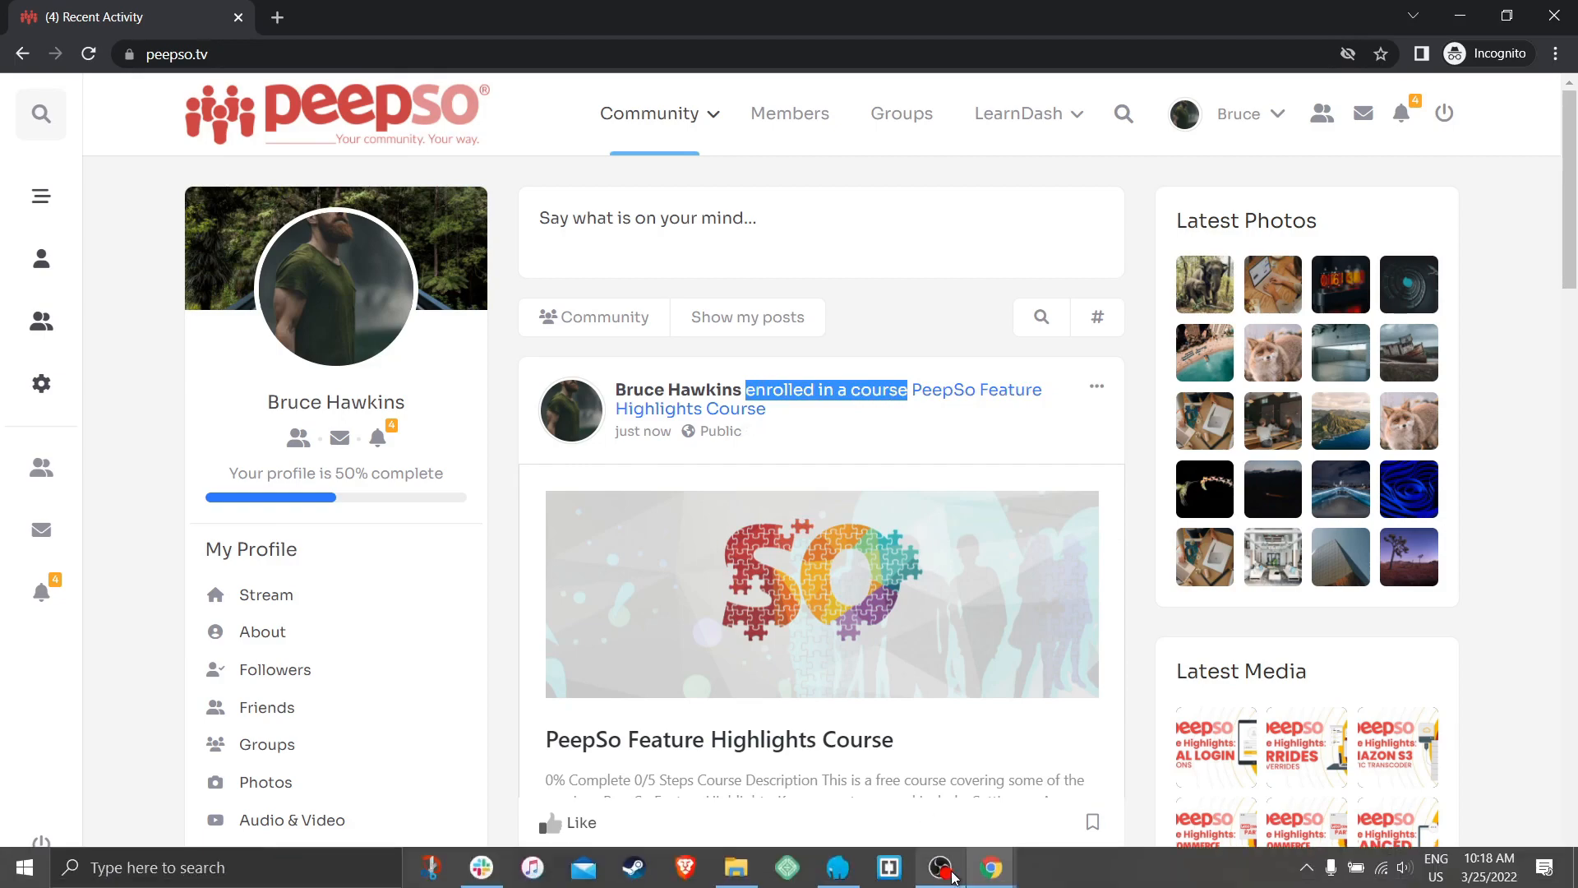
# Switch to the WordPress admin window and open the LearnDash section of the PeepSo configuration.
pyautogui.click(994, 872)
pyautogui.click(880, 781)
pyautogui.click(131, 17)
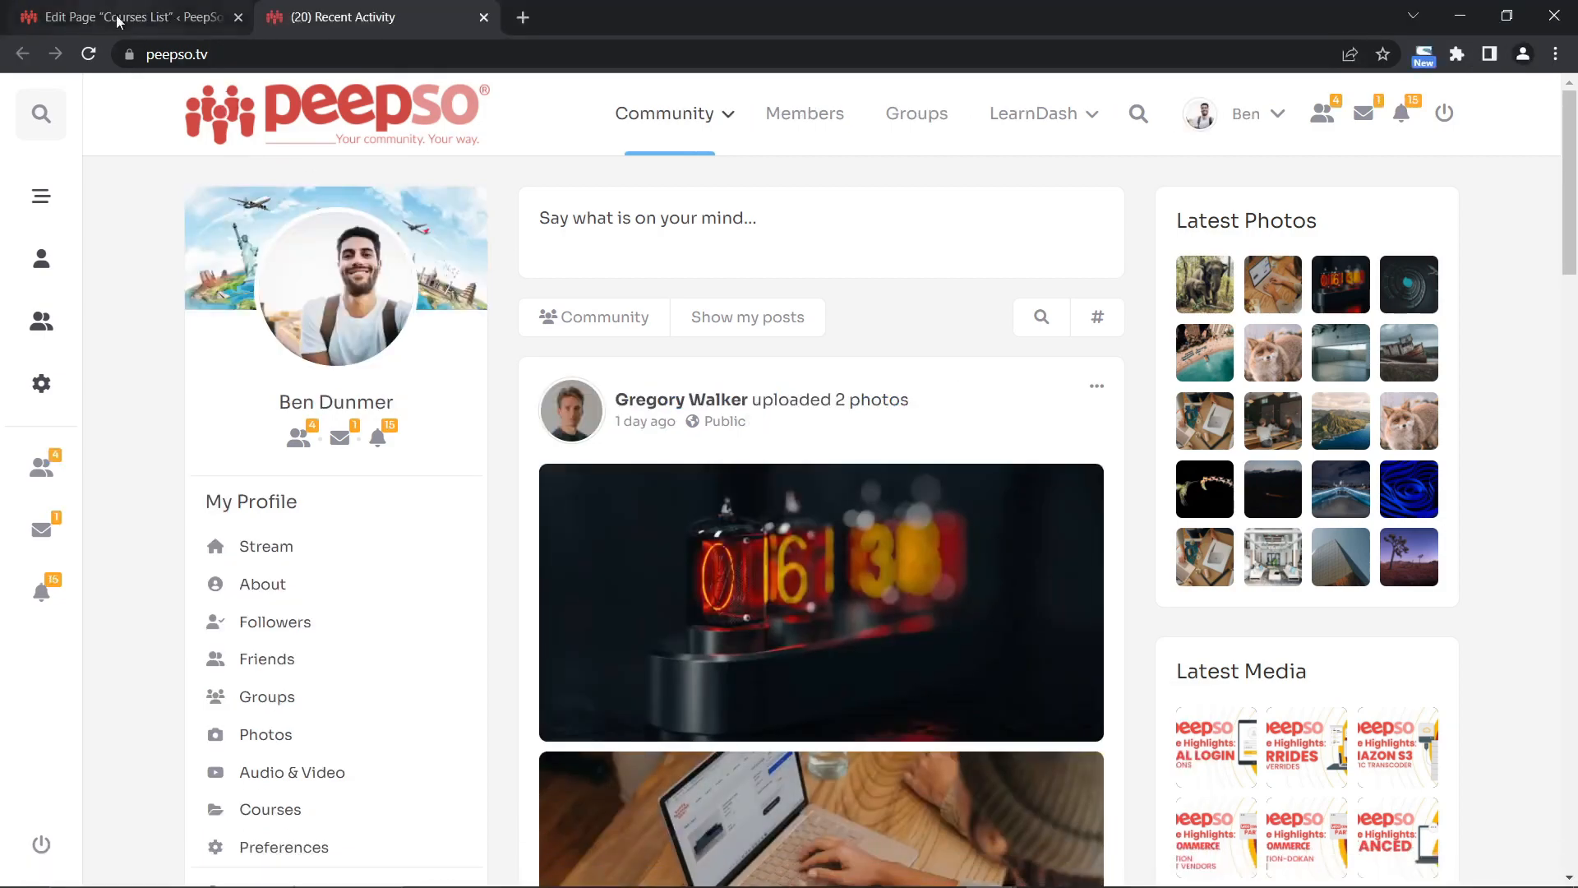
pyautogui.click(22, 53)
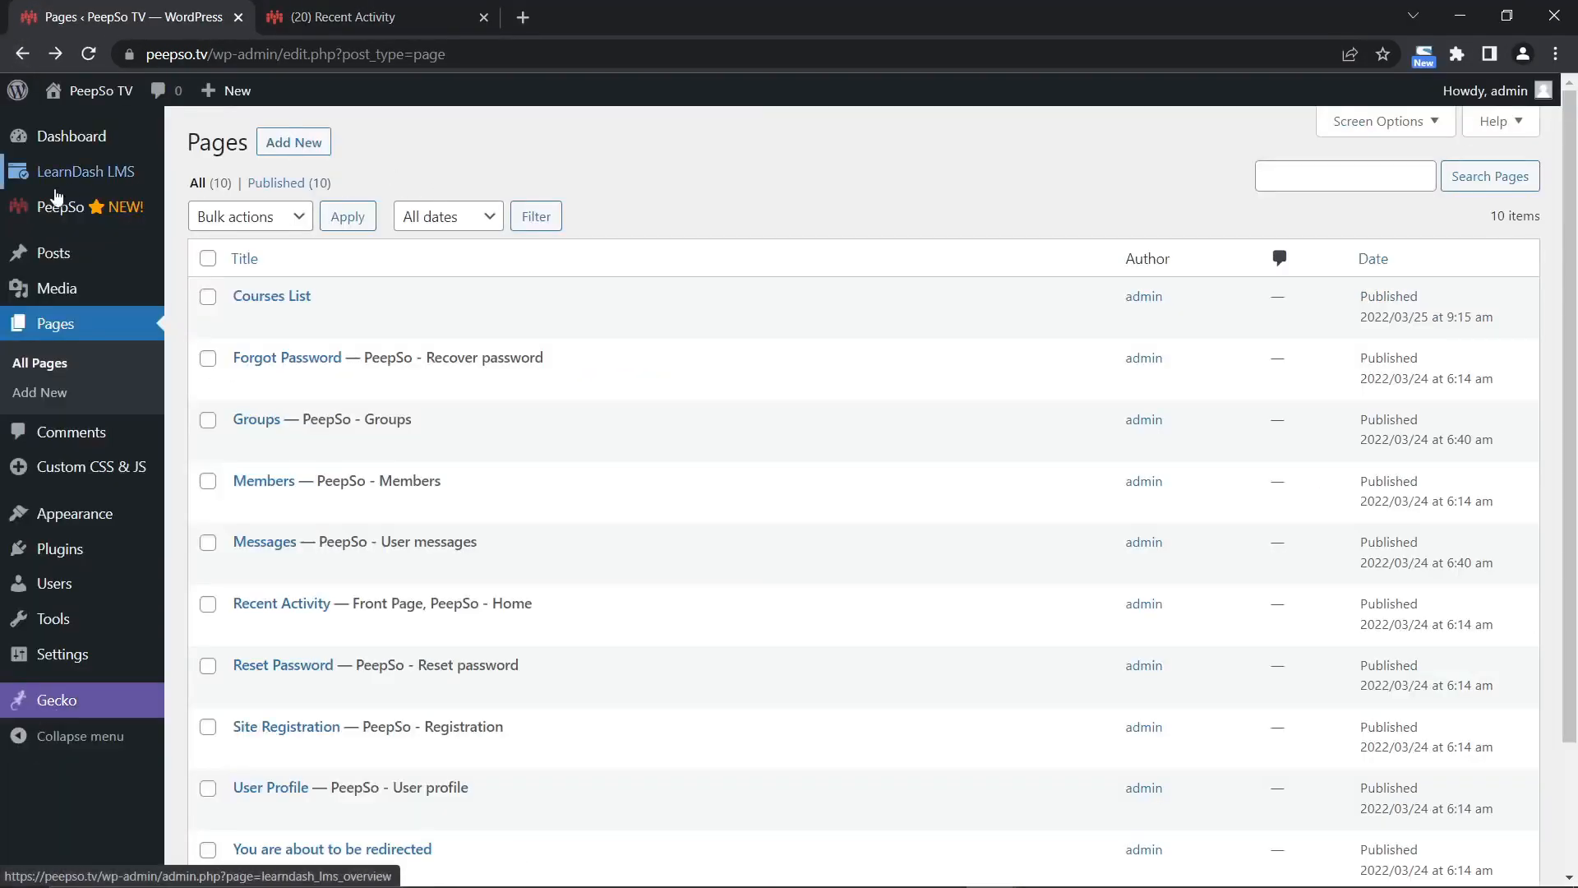
pyautogui.moveTo(57, 216)
pyautogui.click(220, 241)
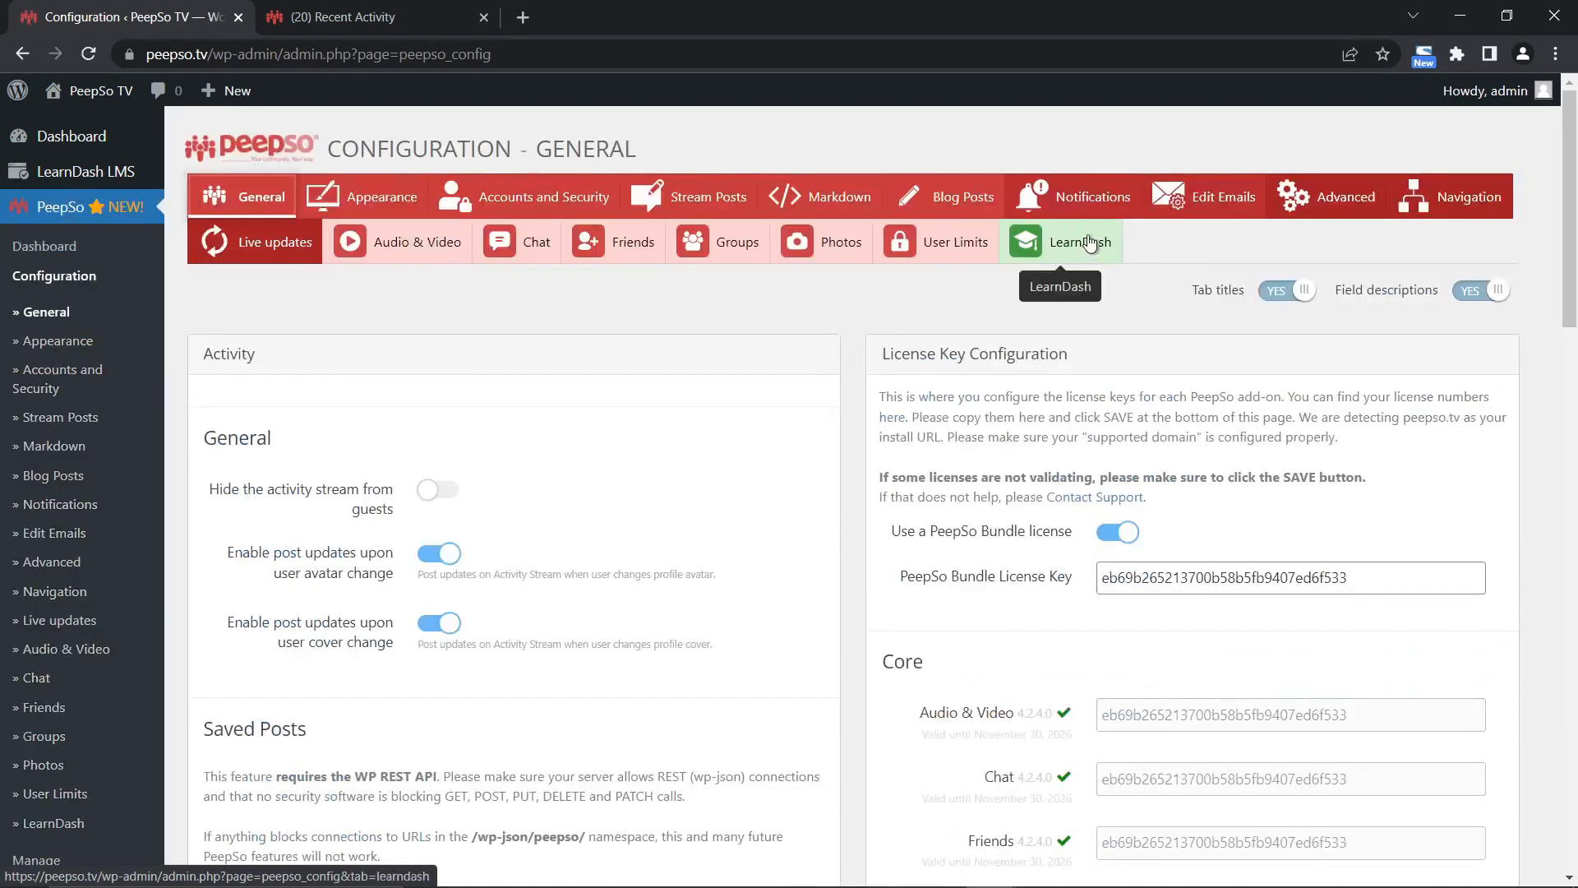
pyautogui.click(1056, 241)
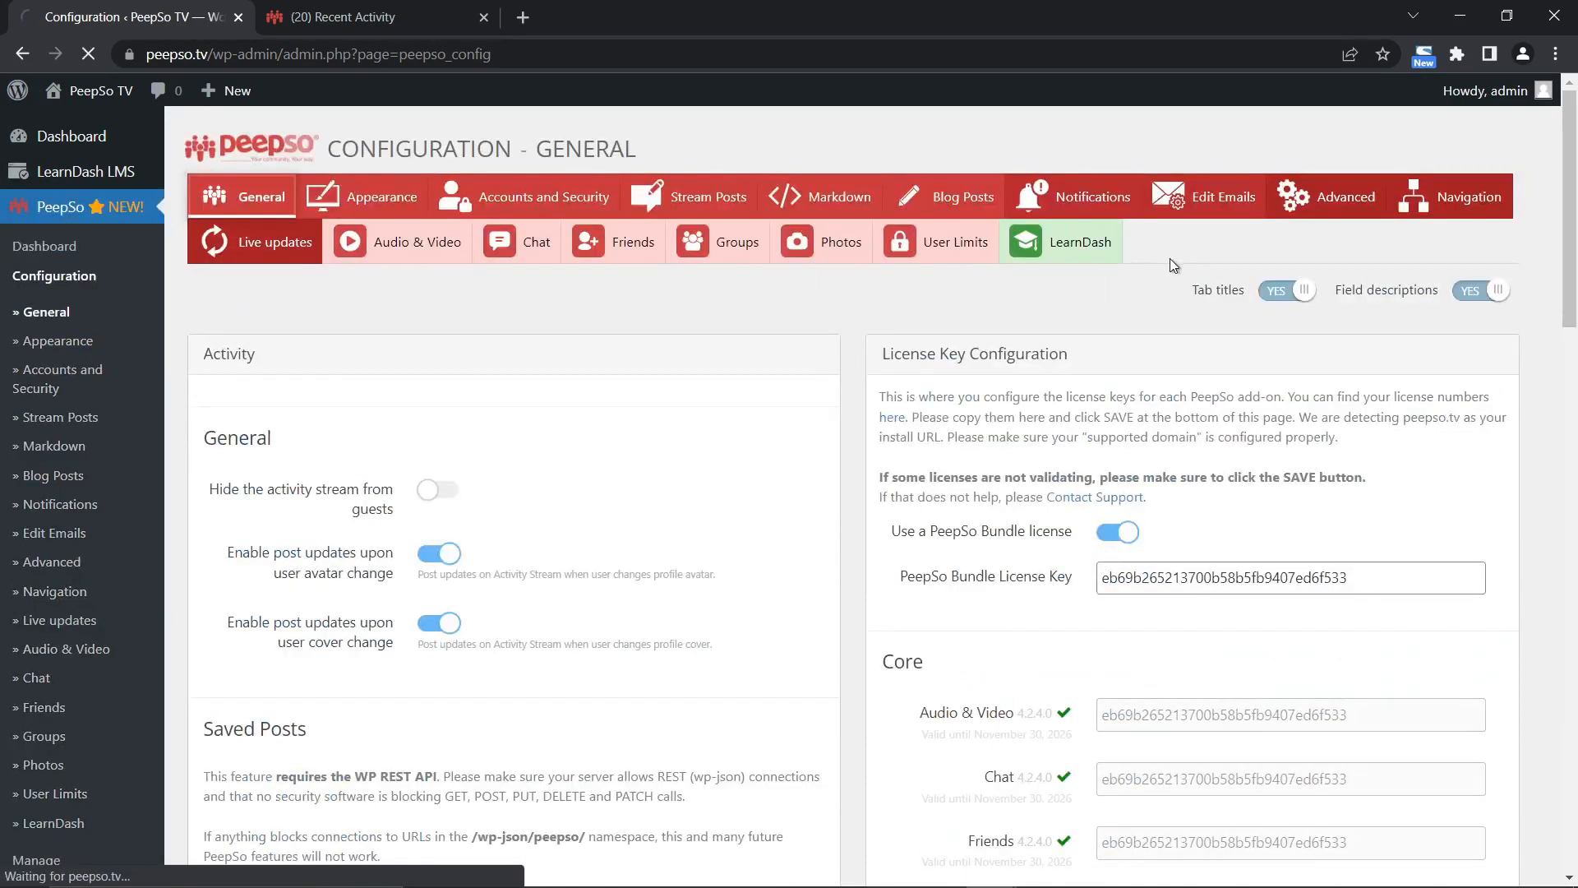
# Set the action text for a user enrolling in a course to "taken a course" and save the settings.
pyautogui.rightClick(1112, 475)
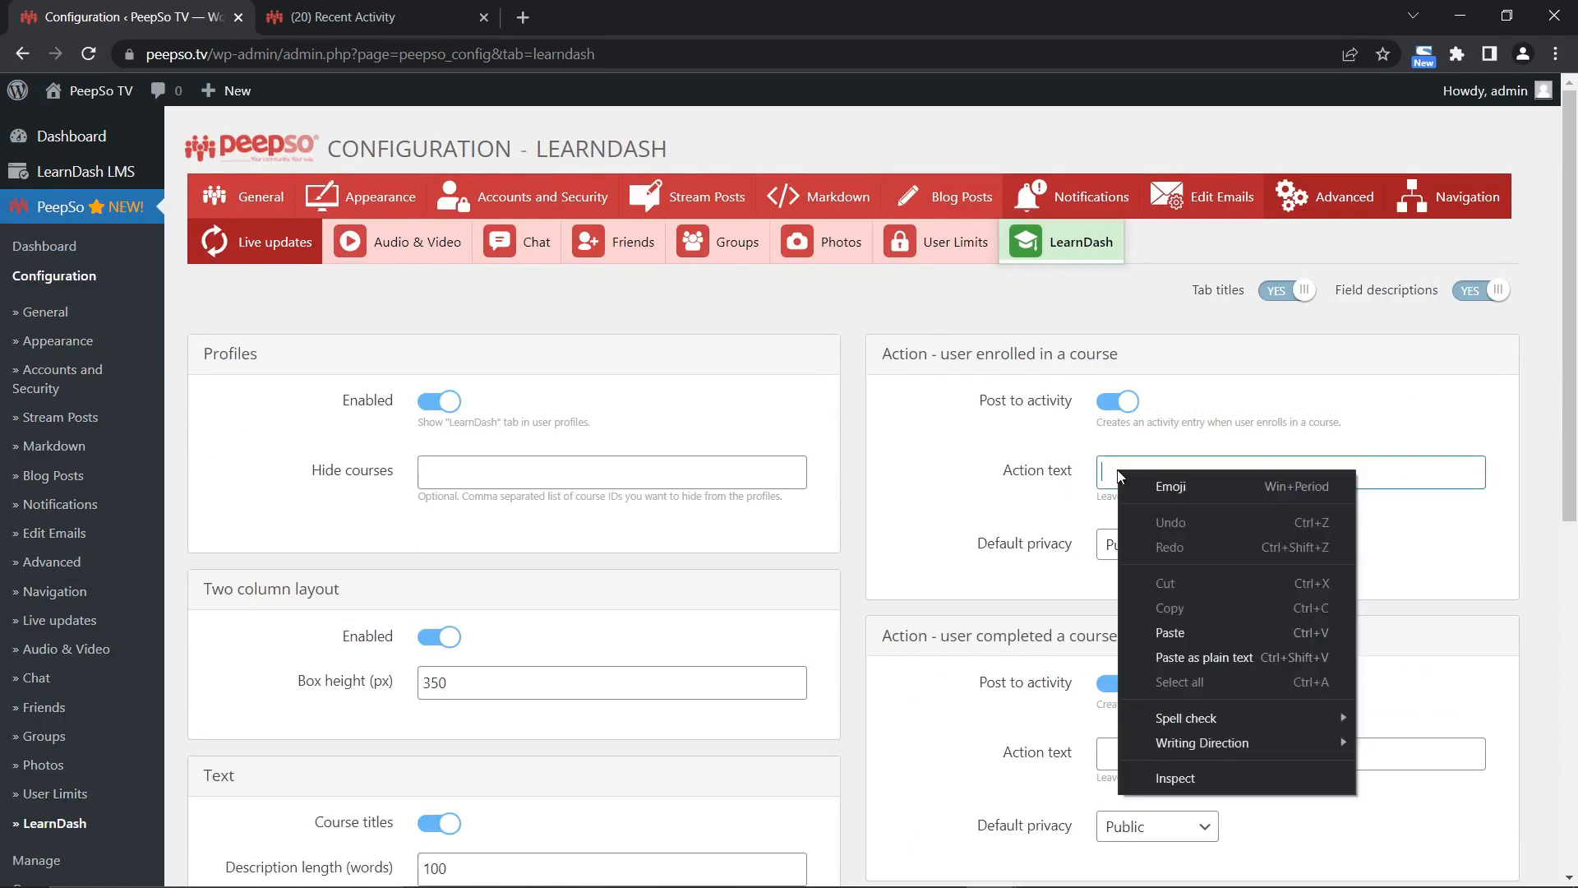
pyautogui.click(1171, 633)
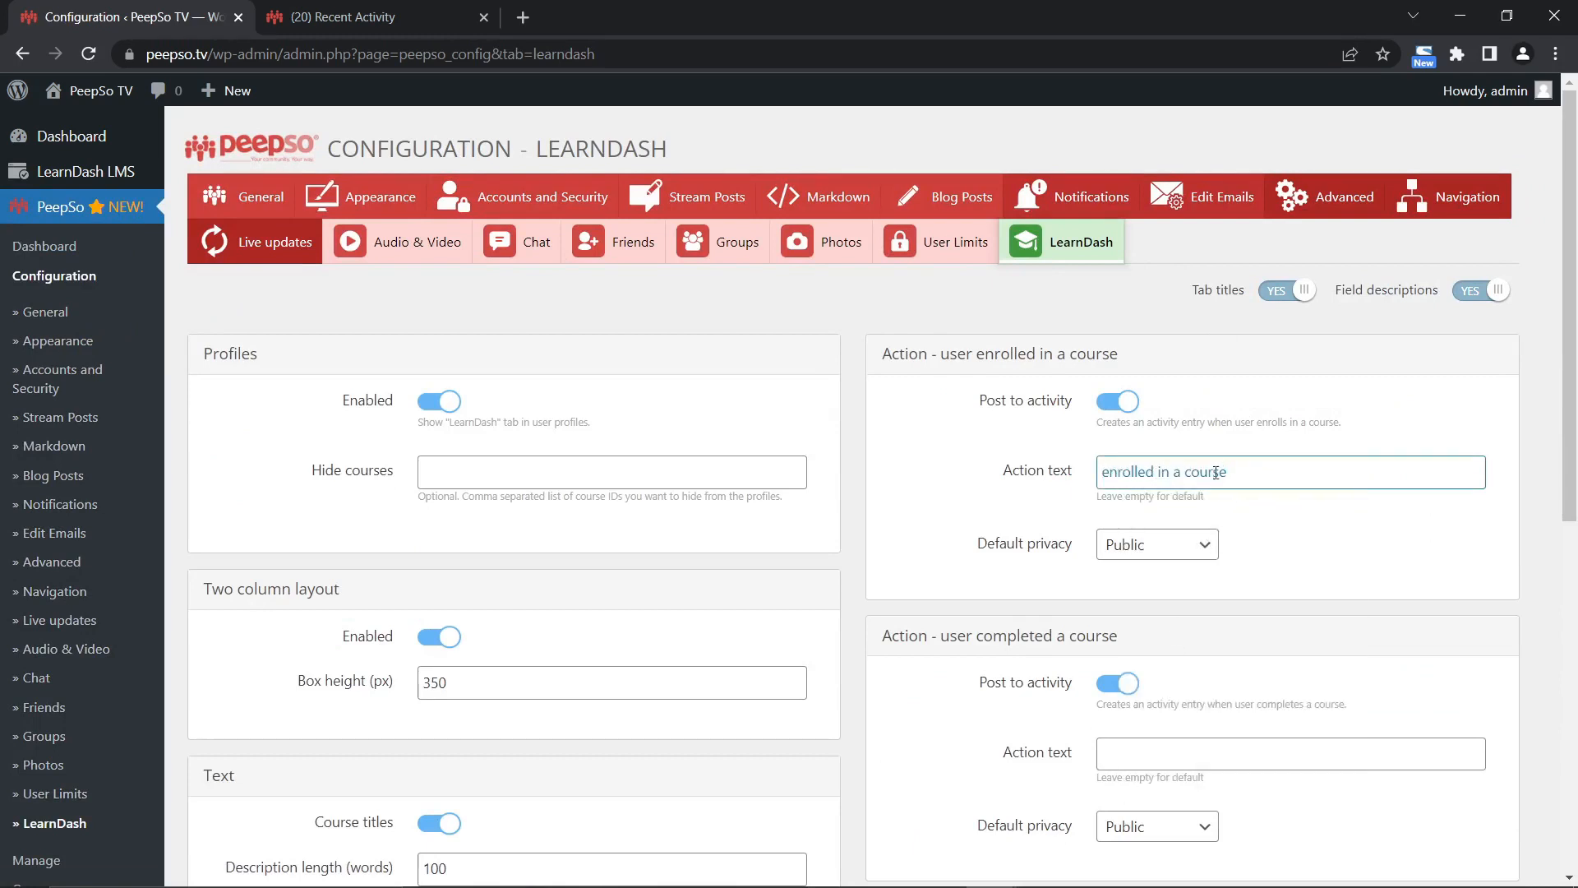
pyautogui.moveTo(1181, 471); pyautogui.dragTo(1086, 482)
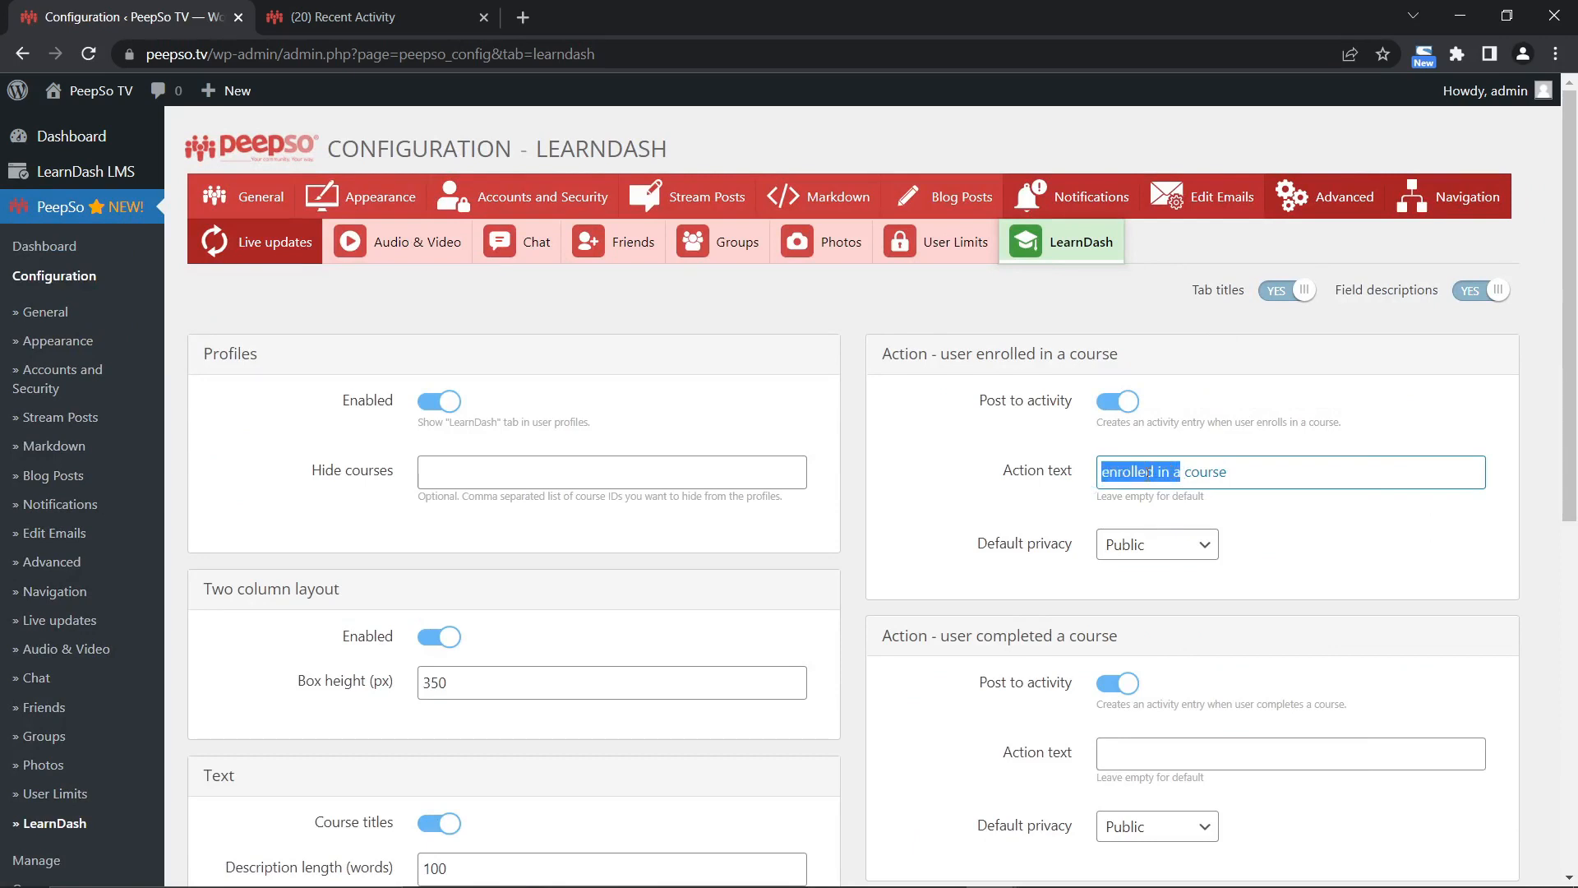
pyautogui.write('taken')
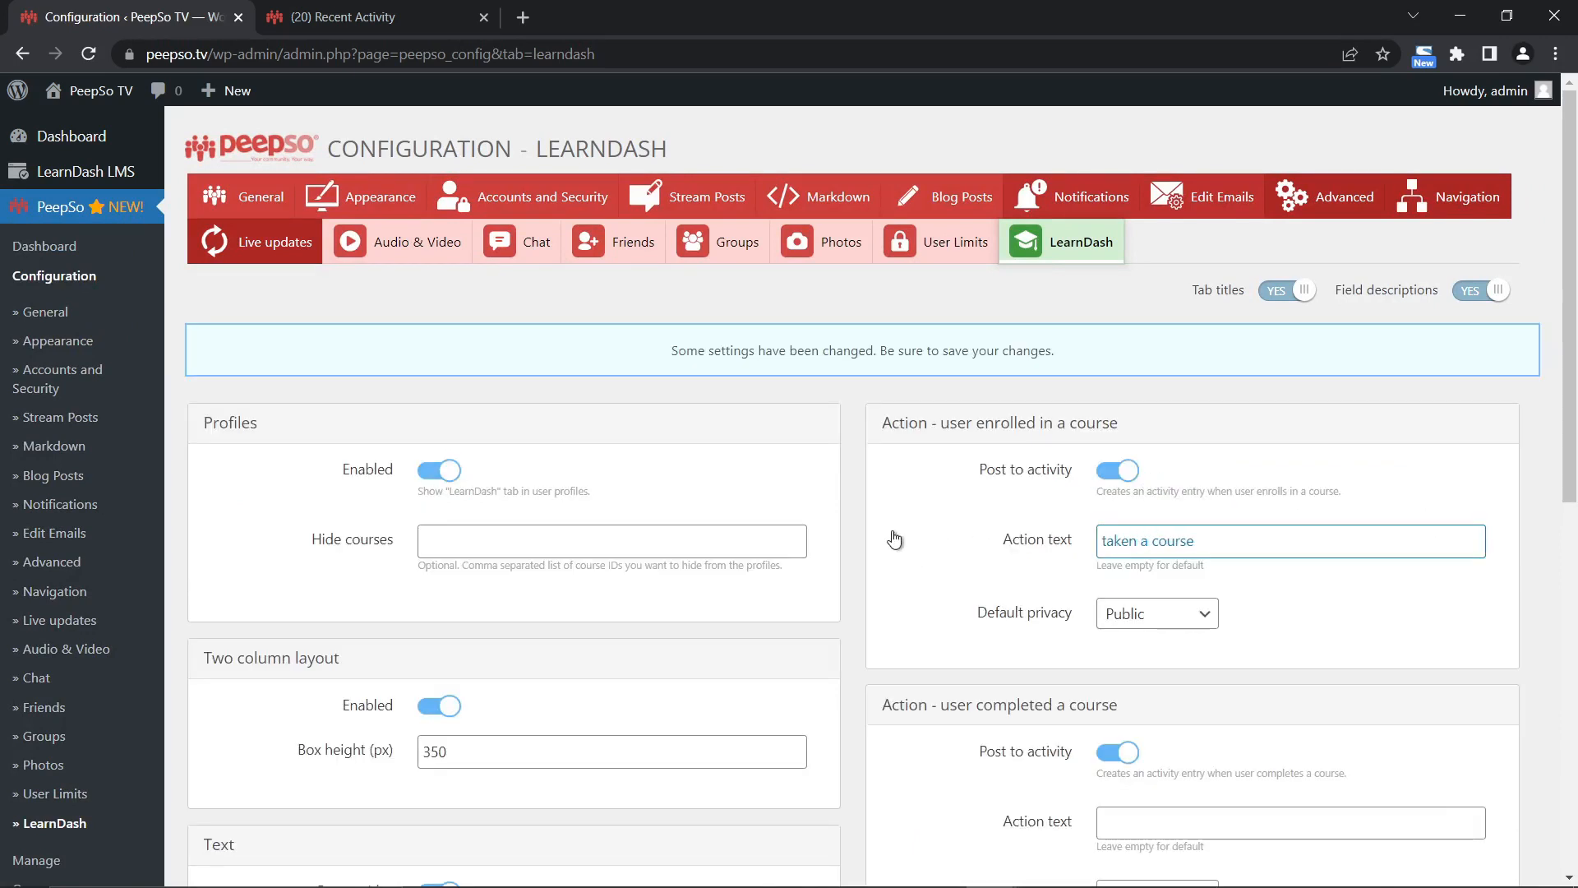
pyautogui.scroll(-9, 894, 538)
pyautogui.click(822, 756)
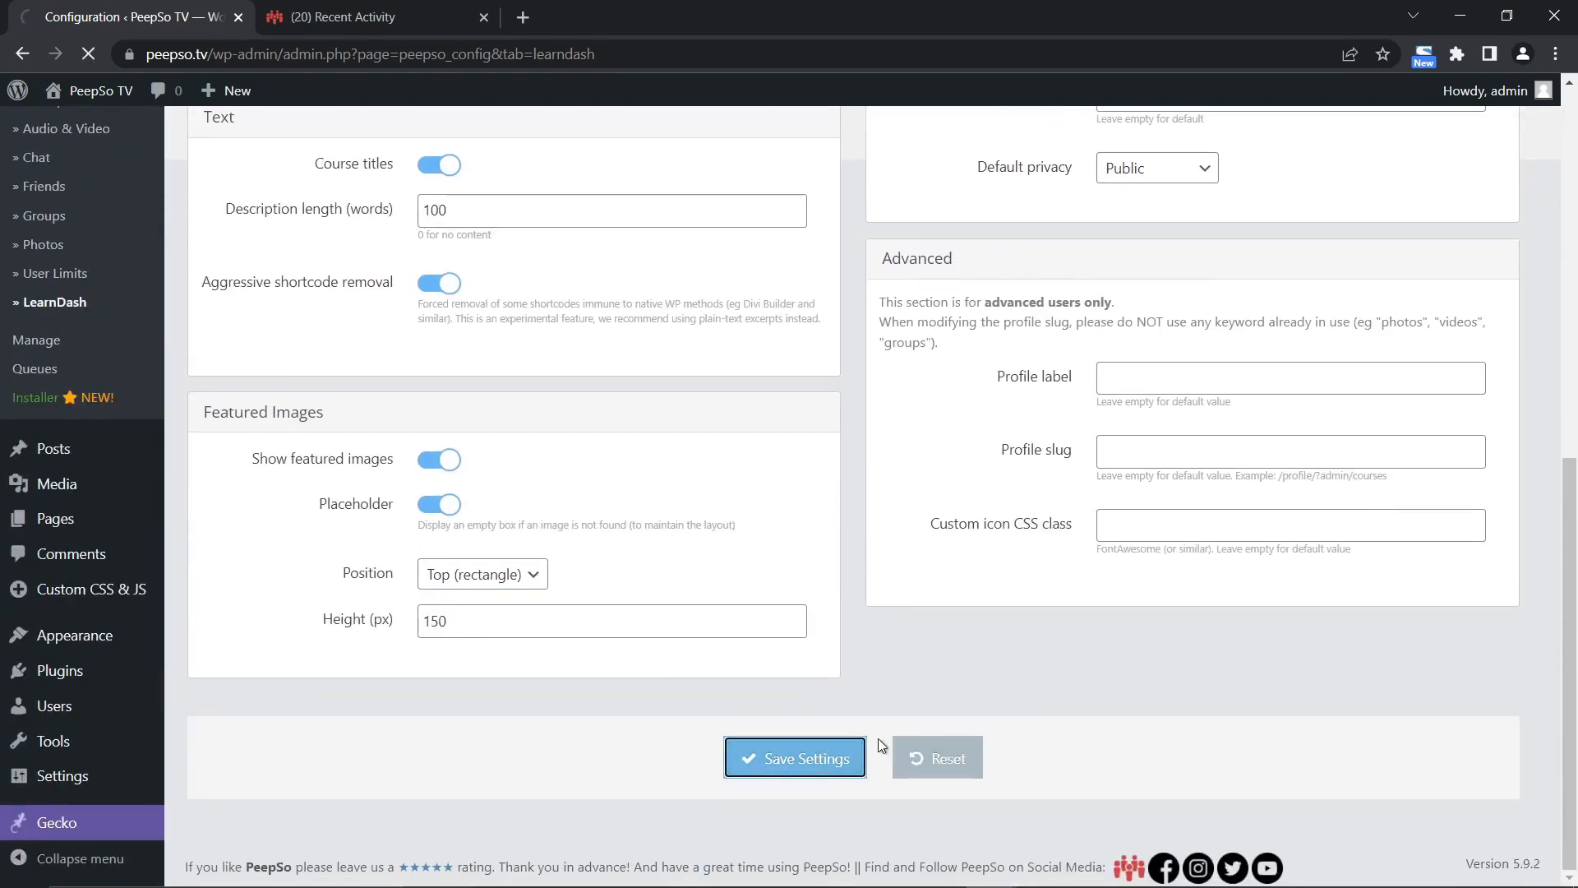
# Switch back to the incognito window and reload the activity stream to check the enrollment post's action text.
pyautogui.moveTo(992, 878)
pyautogui.click(1068, 764)
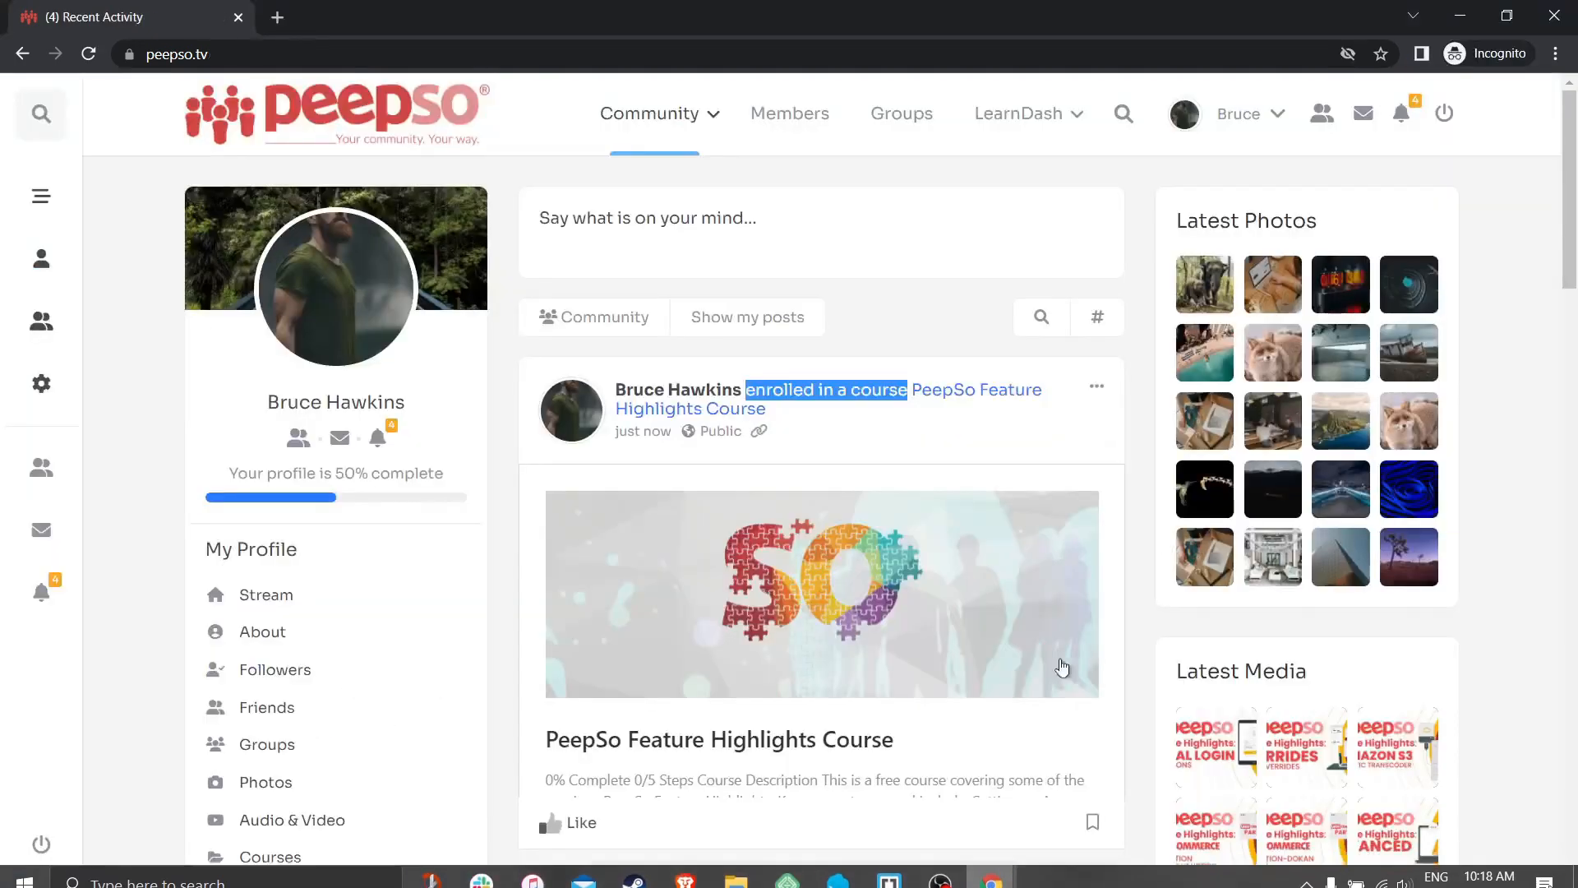
pyautogui.click(90, 54)
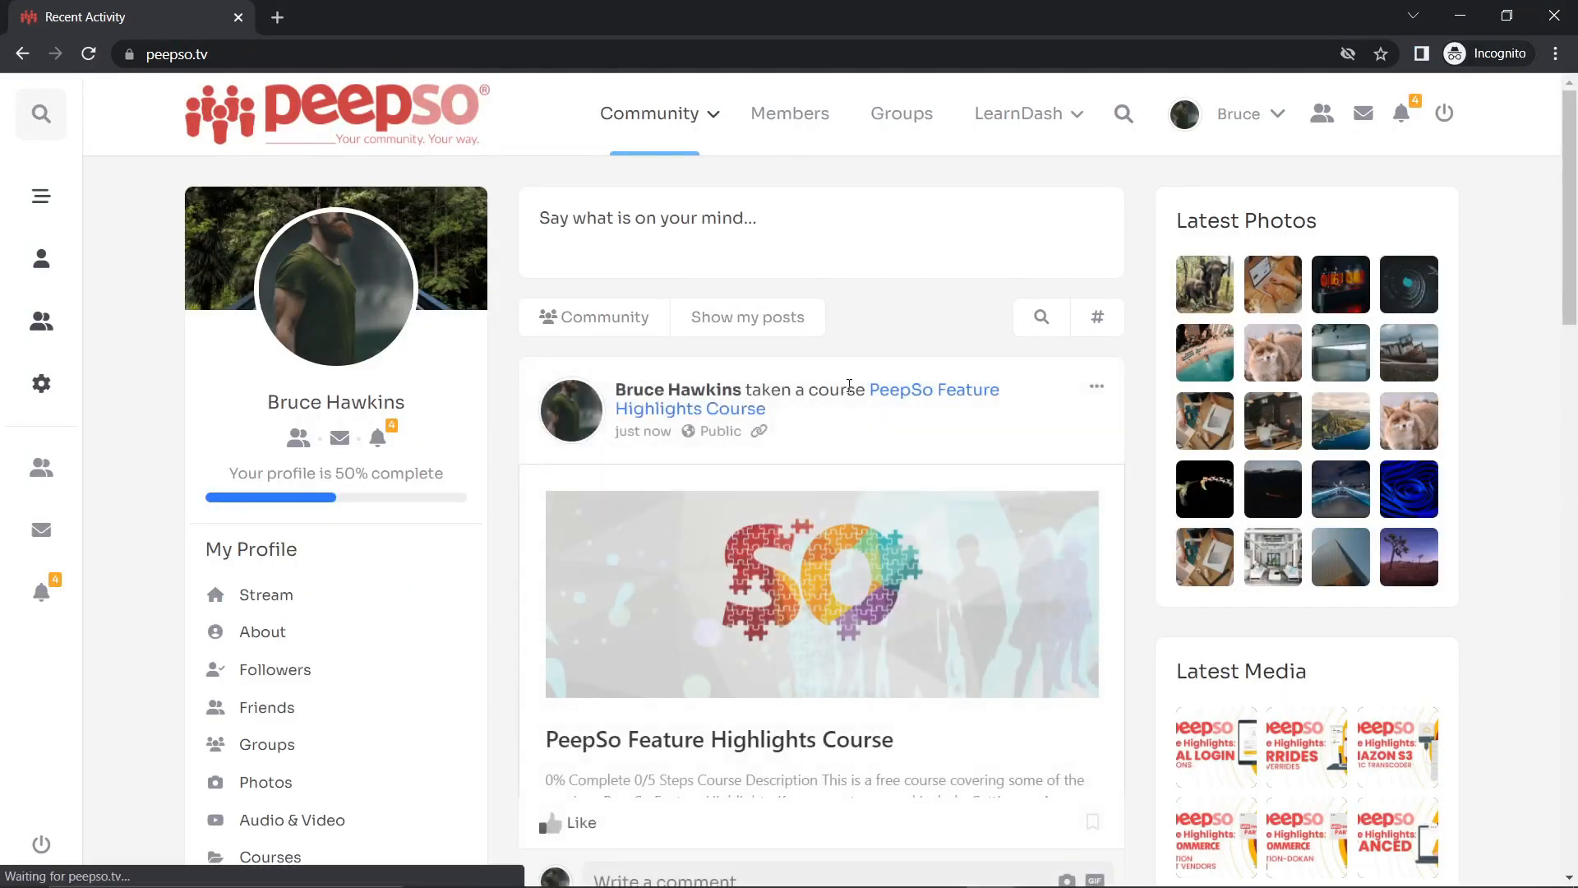
pyautogui.moveTo(866, 391); pyautogui.dragTo(745, 389)
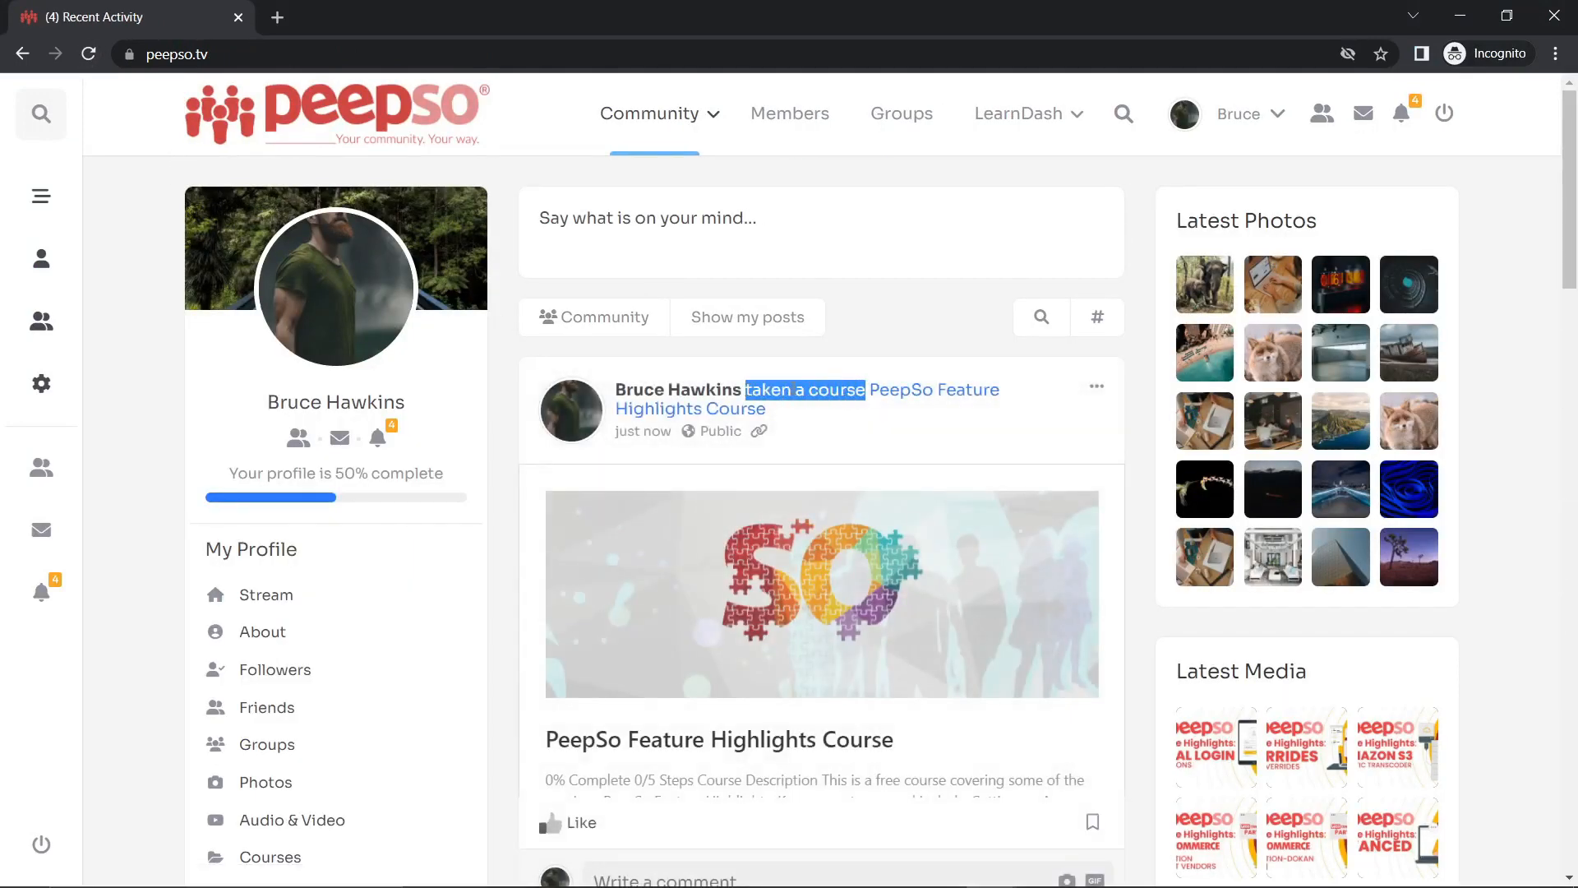
# In the PeepSo admin's LearnDash configuration, clear the action text for users enrolled in a course and save the settings.
pyautogui.click(992, 877)
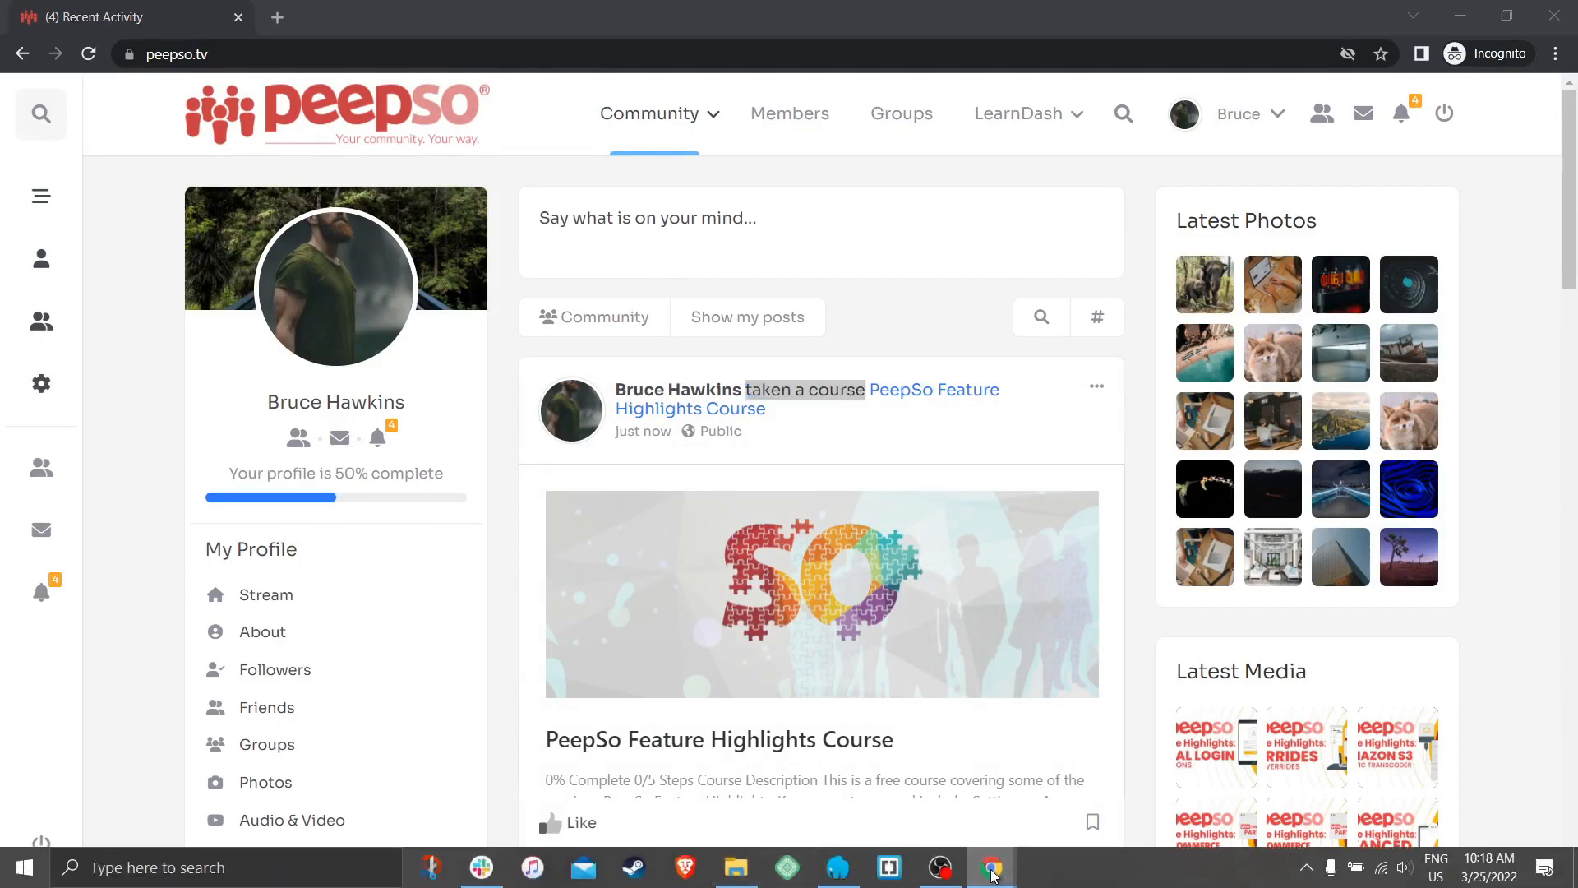
pyautogui.click(943, 784)
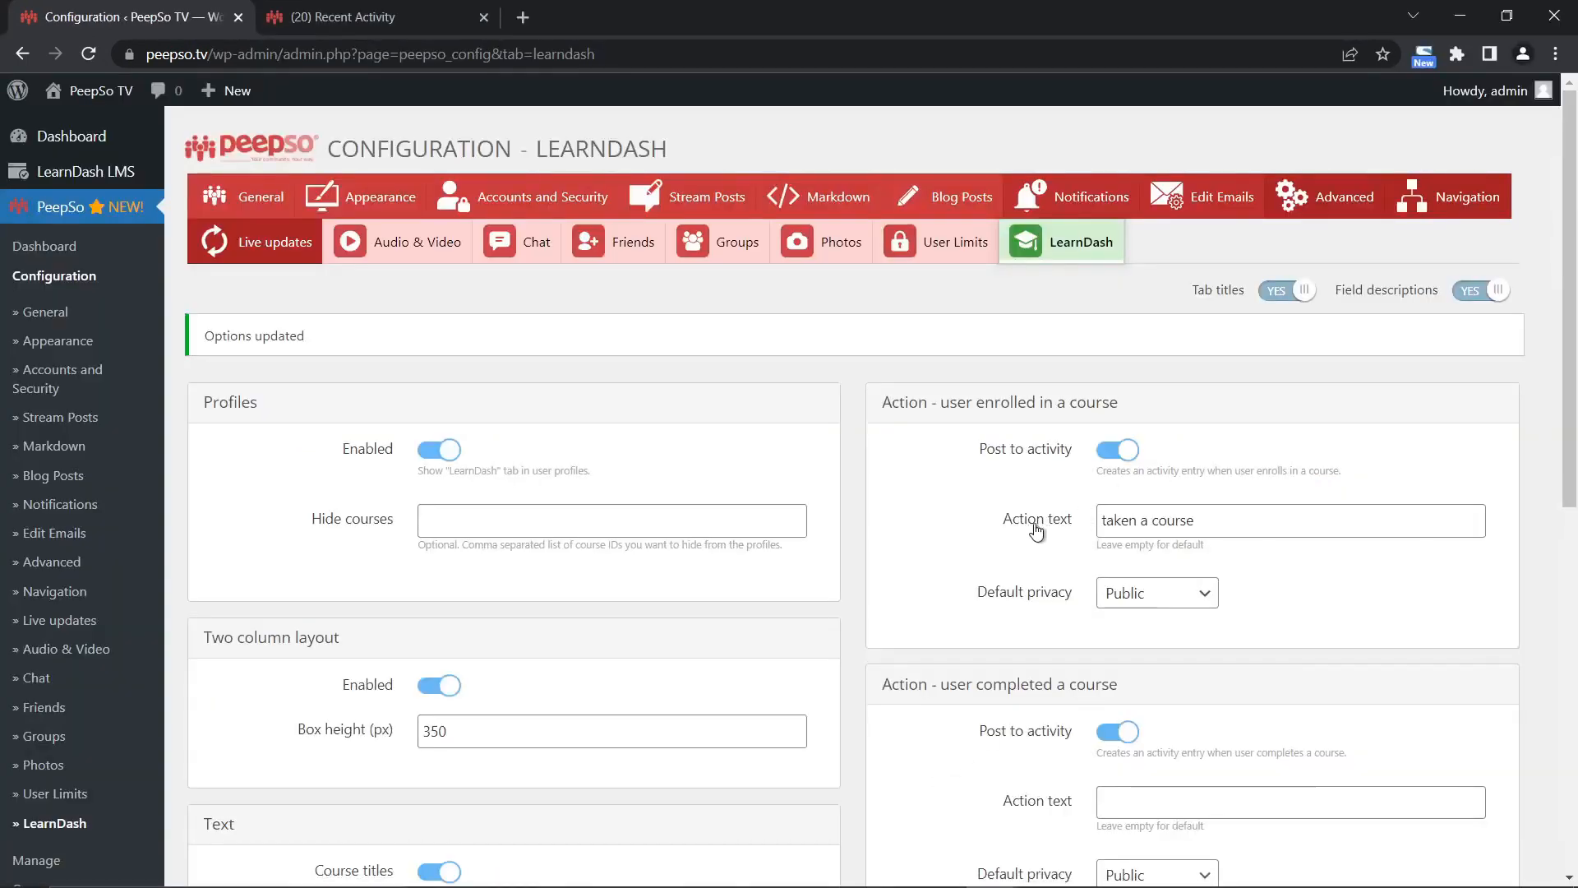
pyautogui.tripleClick(1220, 520)
pyautogui.press('BackSpace')
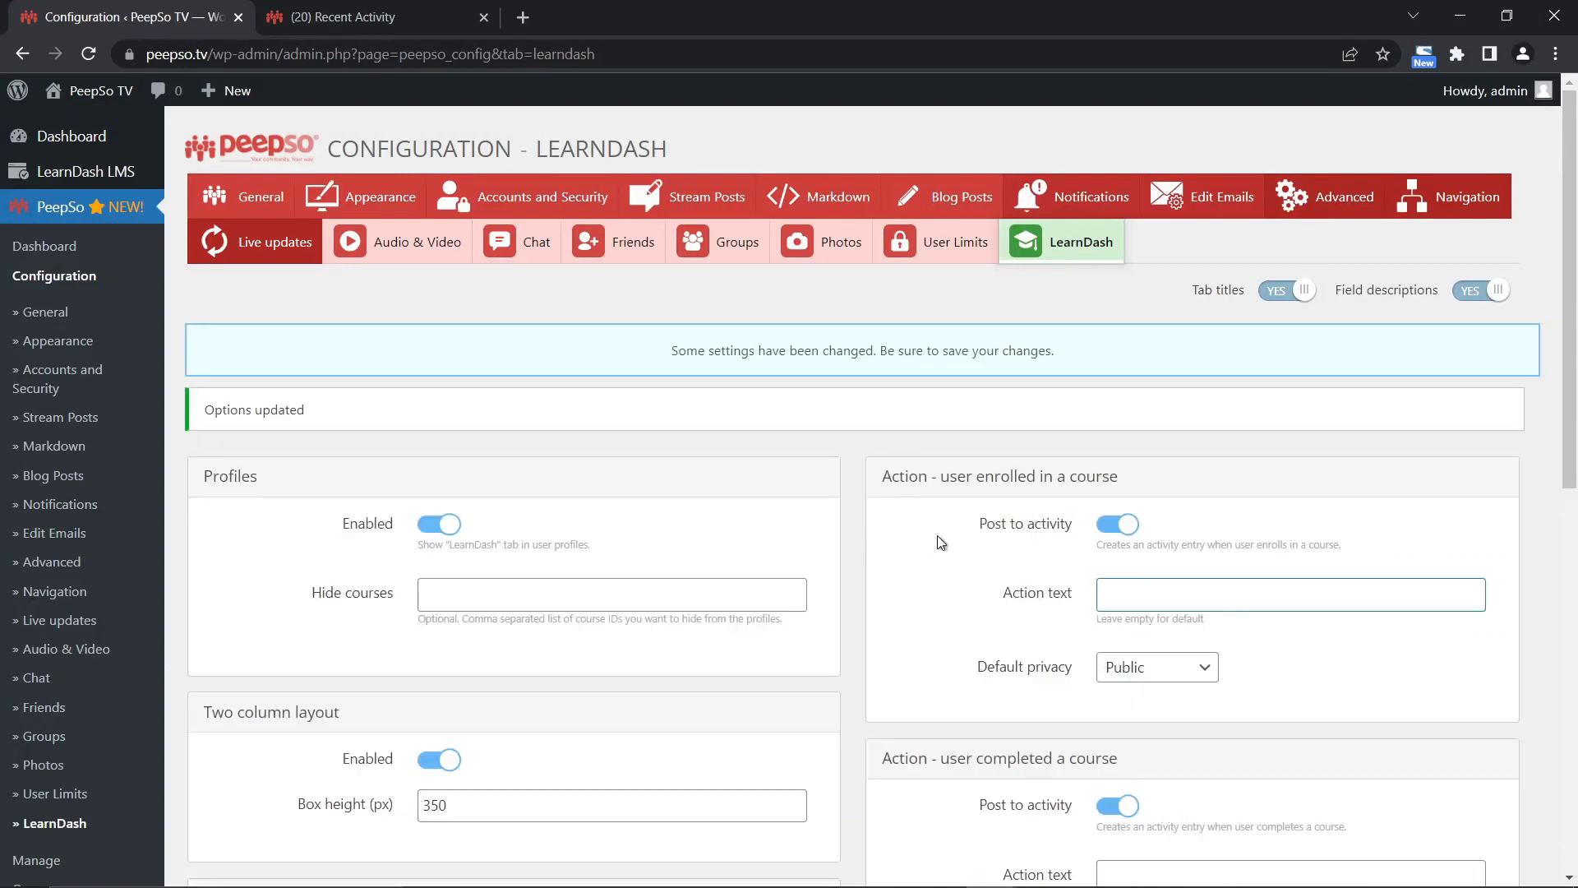
pyautogui.scroll(-10, 920, 544)
pyautogui.click(795, 757)
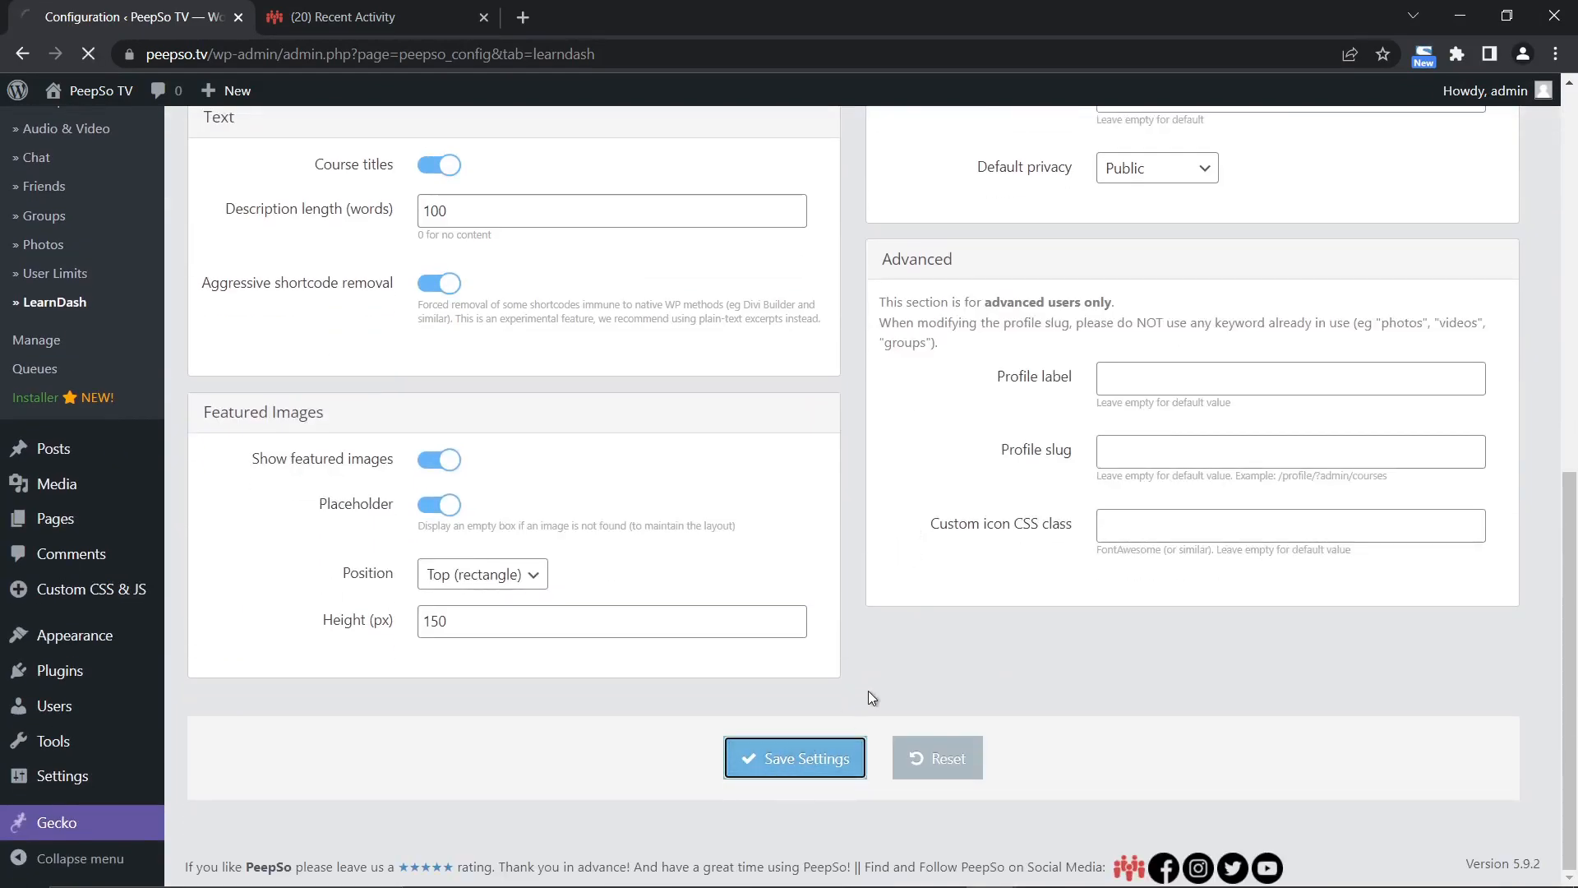
pyautogui.scroll(-1, 946, 538)
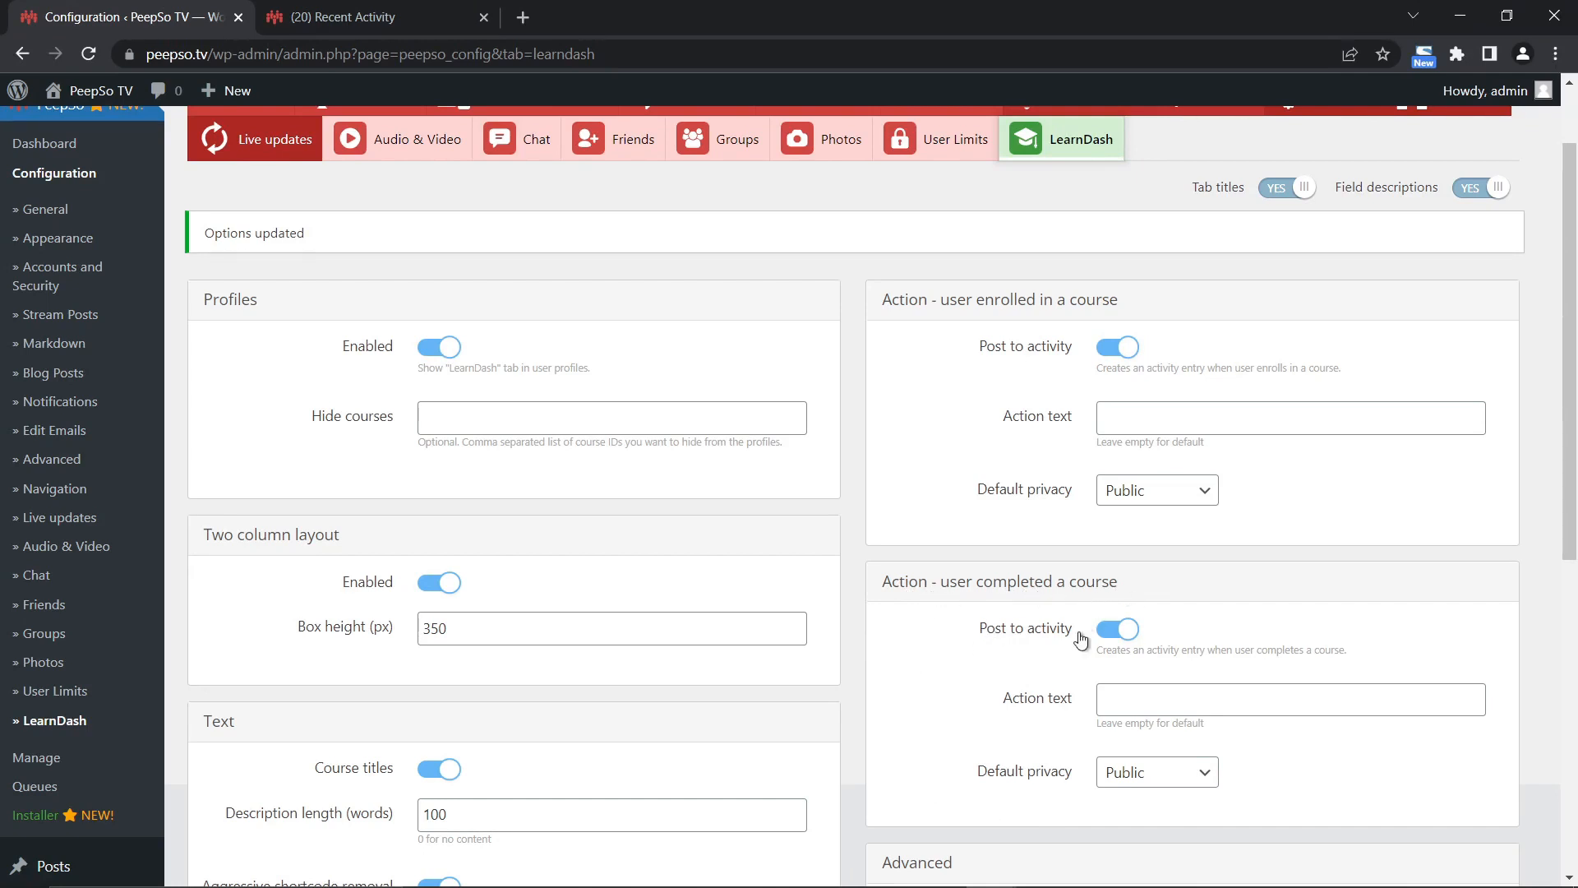
# Switch to the member's Incognito browser window and open PeepSo Feature Highlights Course from the LearnDash courses list.
pyautogui.click(981, 872)
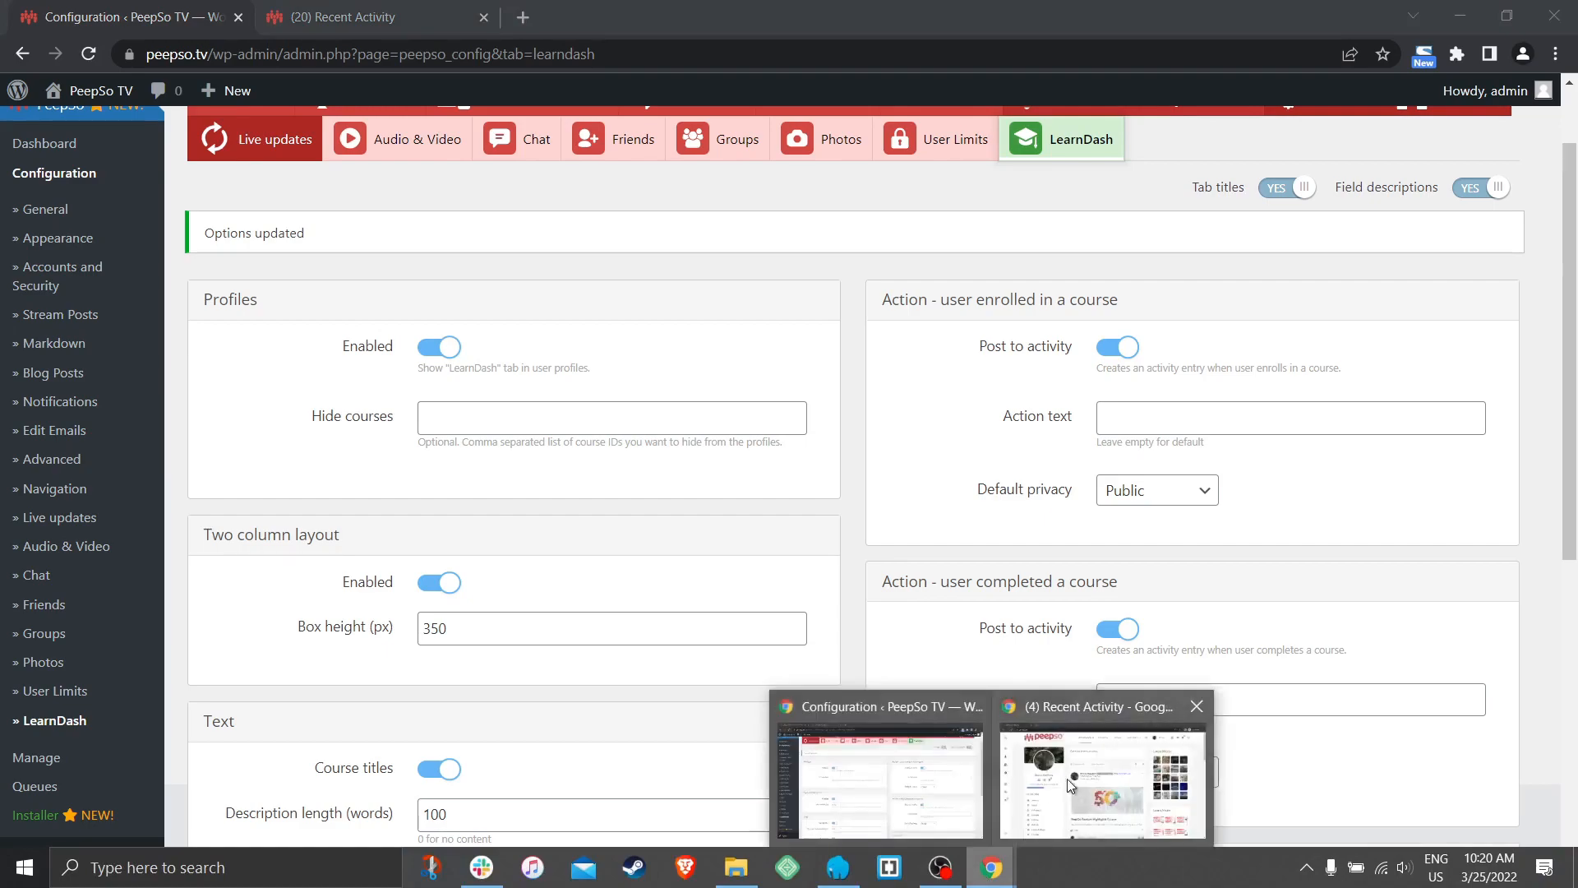
pyautogui.click(1068, 777)
pyautogui.scroll(-1, 970, 533)
pyautogui.scroll(-4, 971, 532)
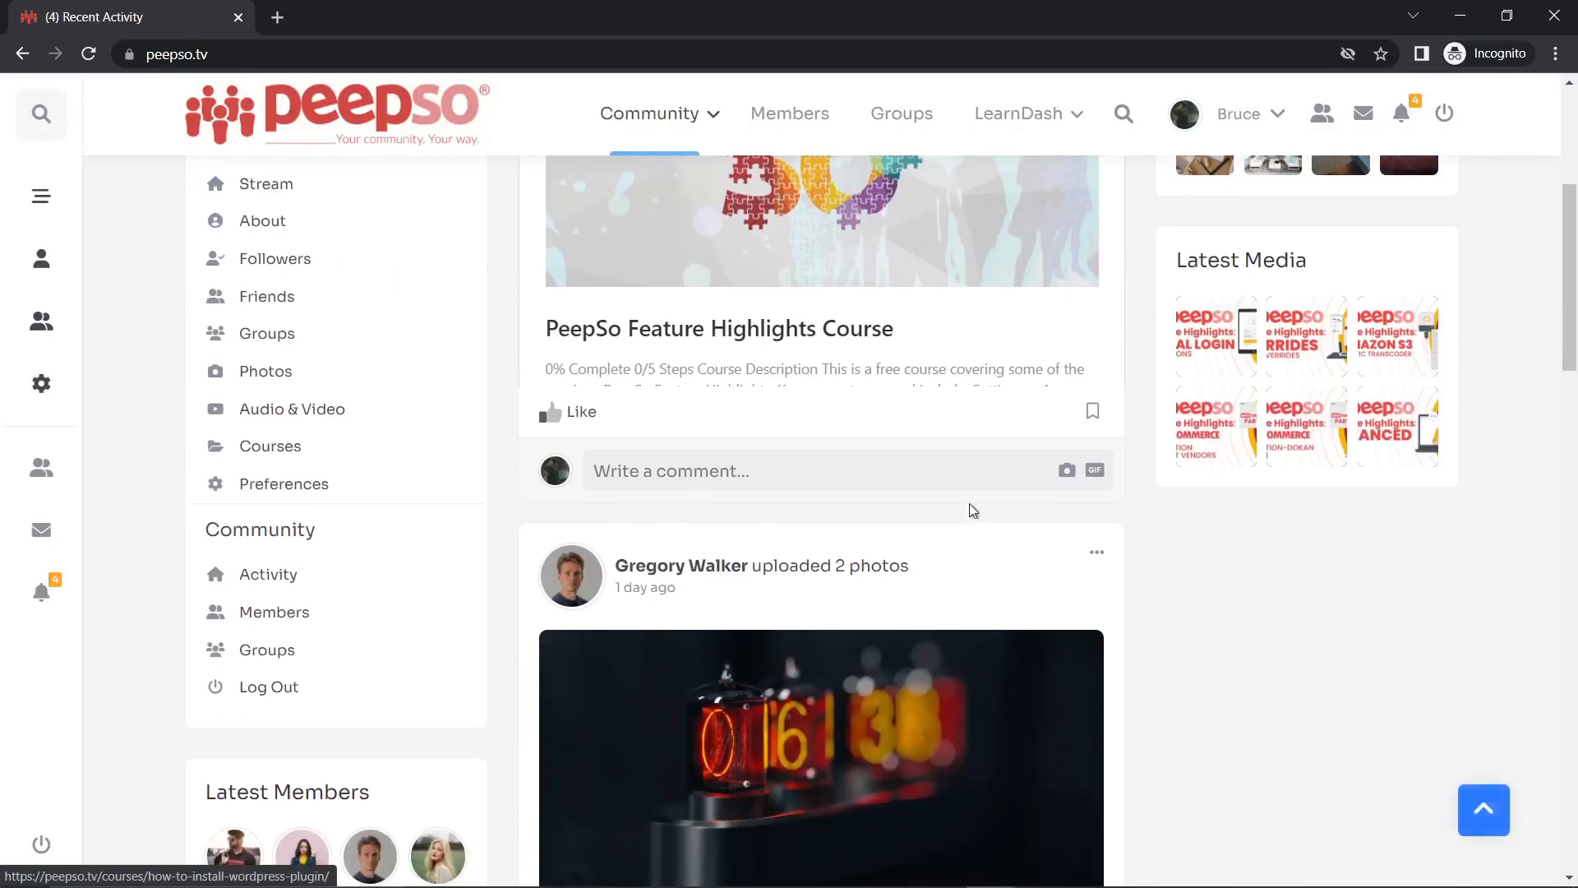
pyautogui.scroll(5, 926, 493)
pyautogui.moveTo(1074, 116)
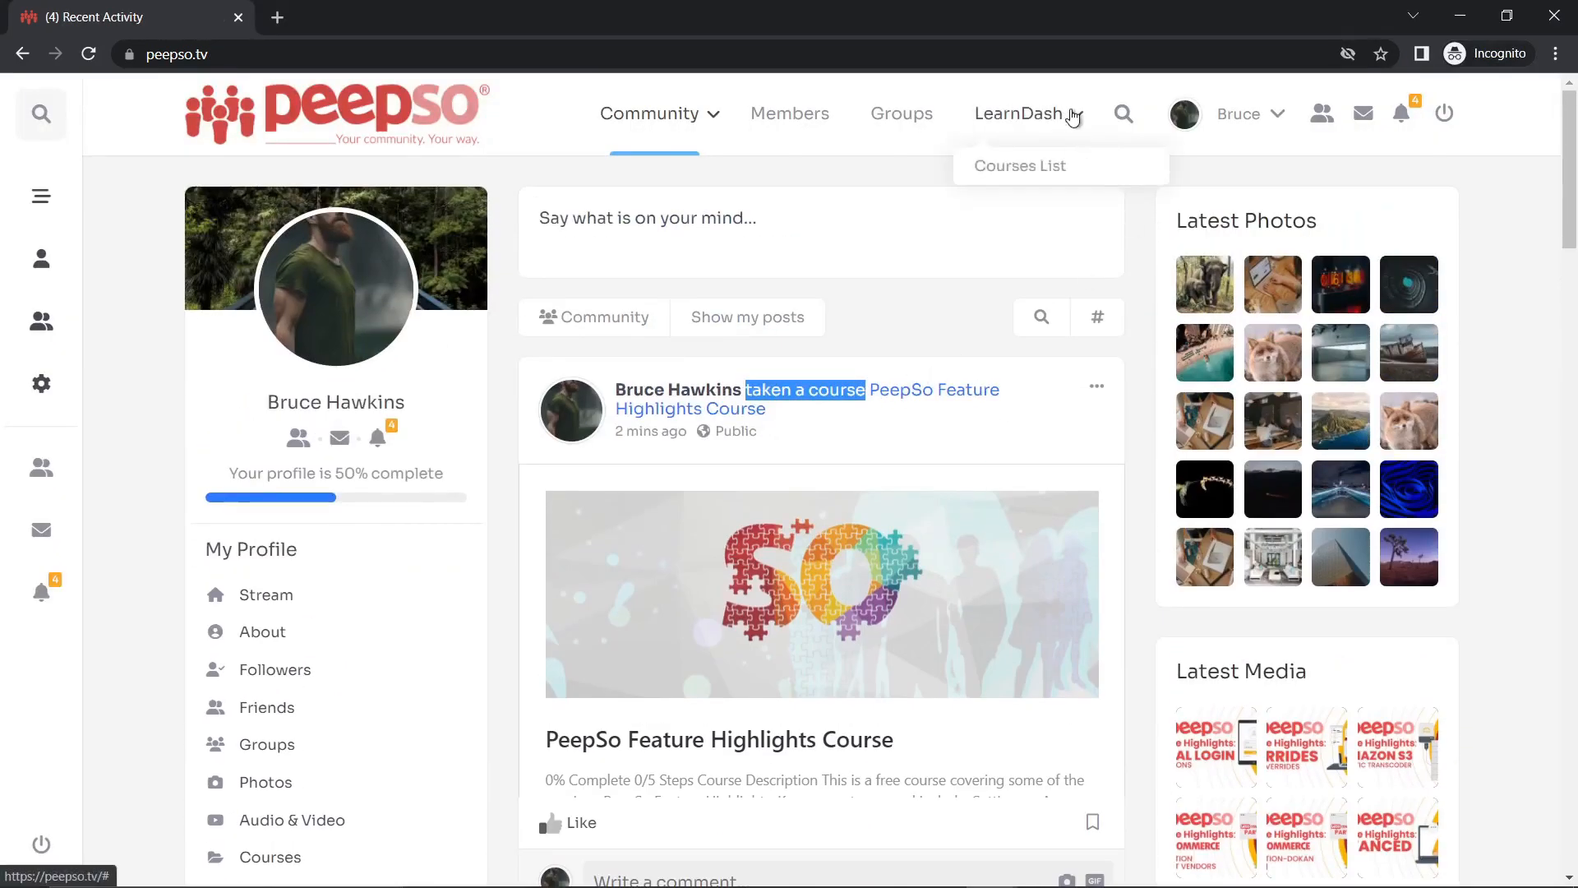
pyautogui.click(1016, 165)
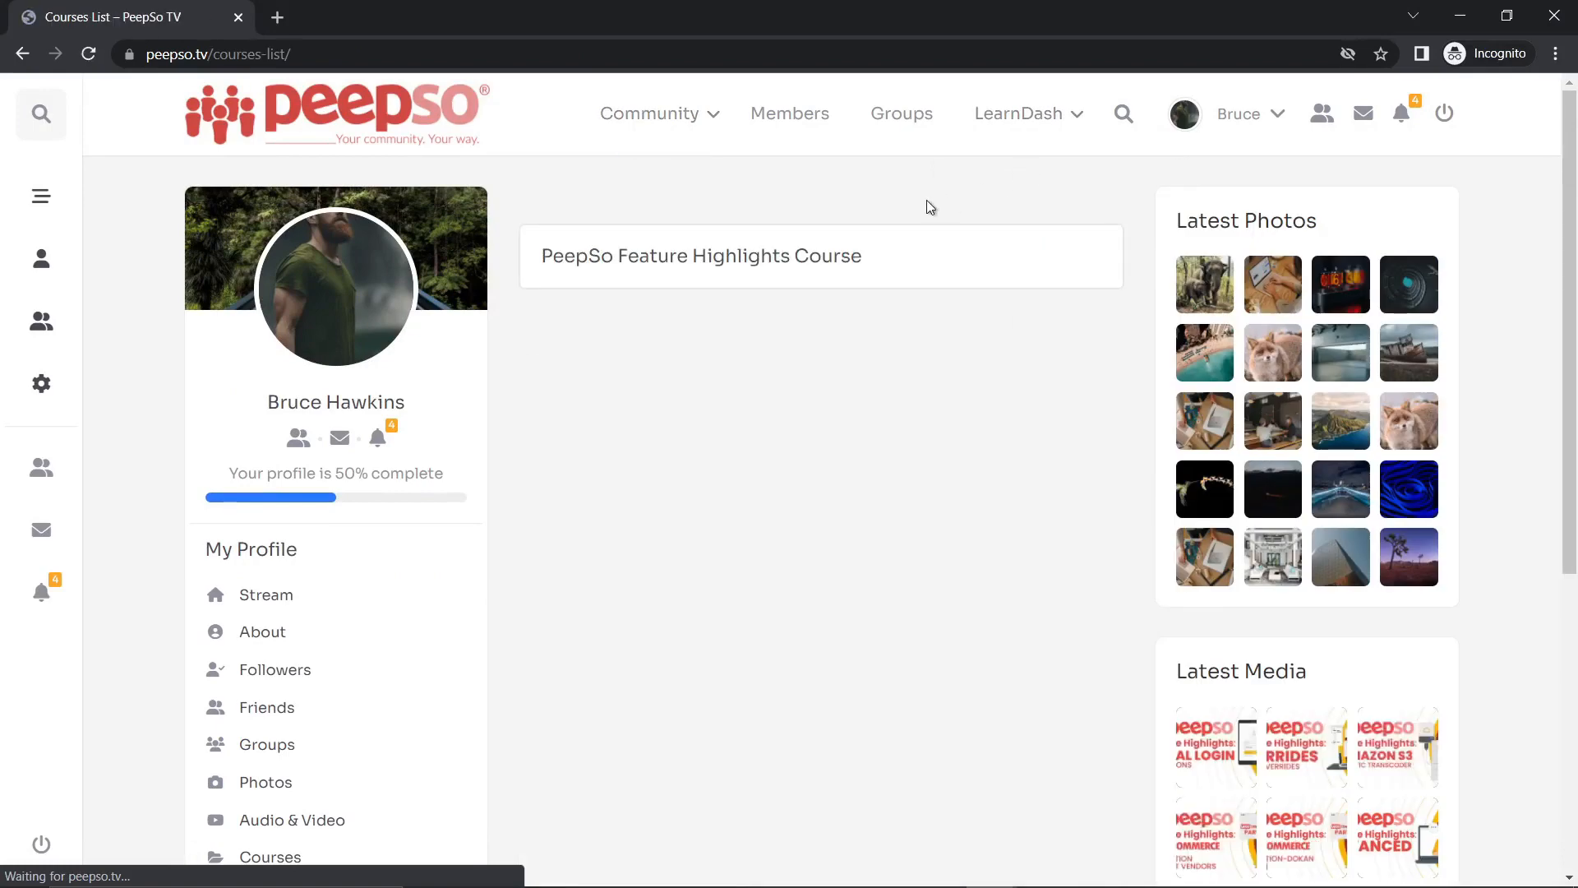
pyautogui.click(695, 264)
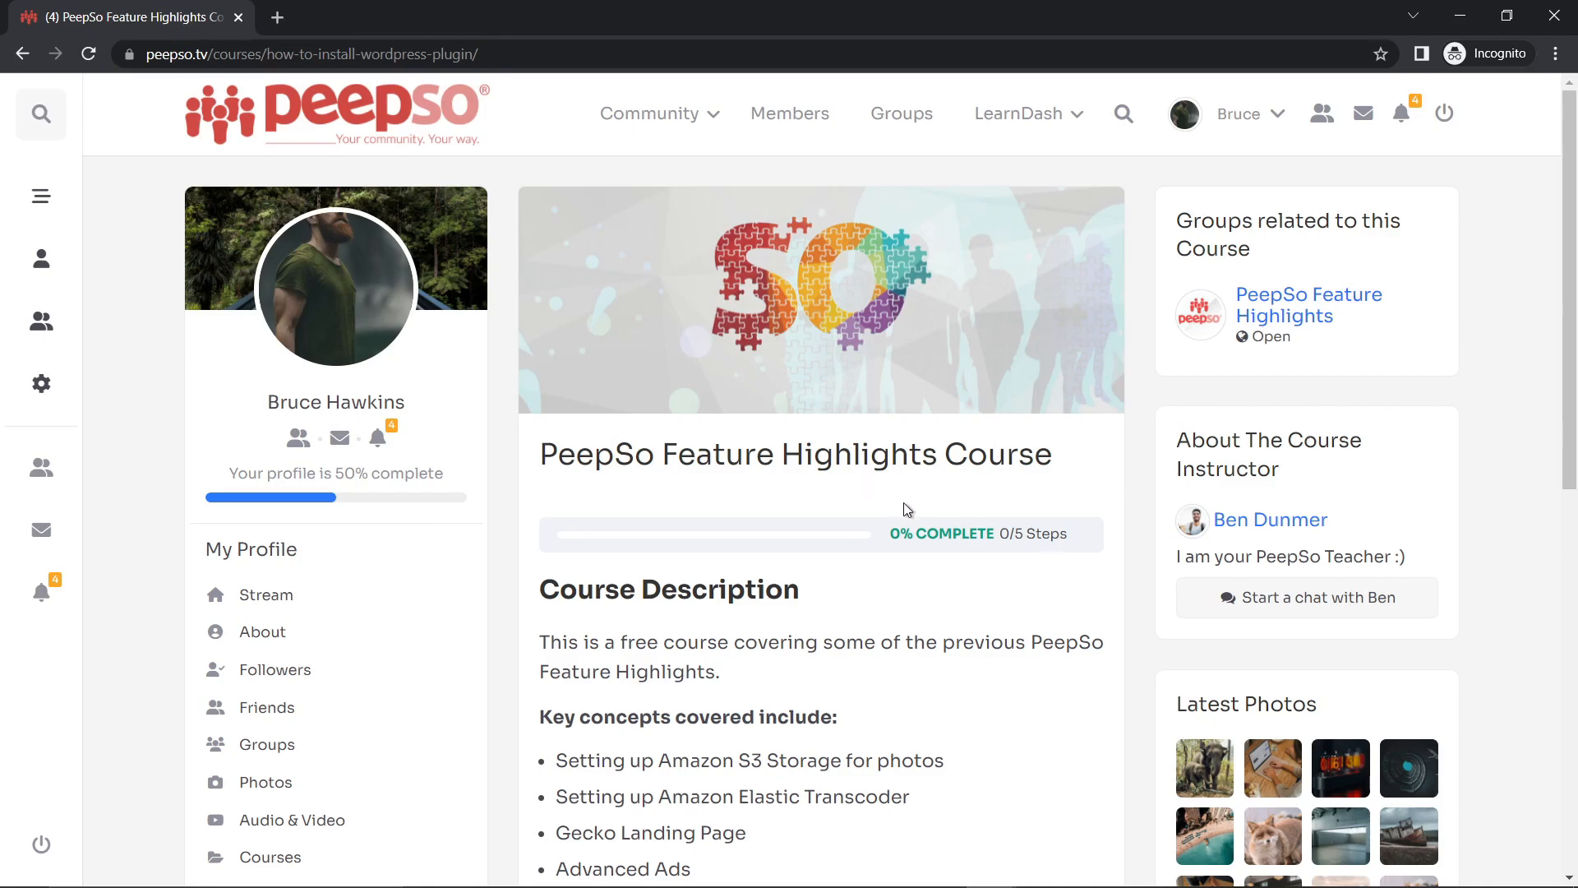
# Open Lesson 1 – Setting up Amazon S3 Storage for photos from the course content and mark it complete.
pyautogui.scroll(-6, 906, 508)
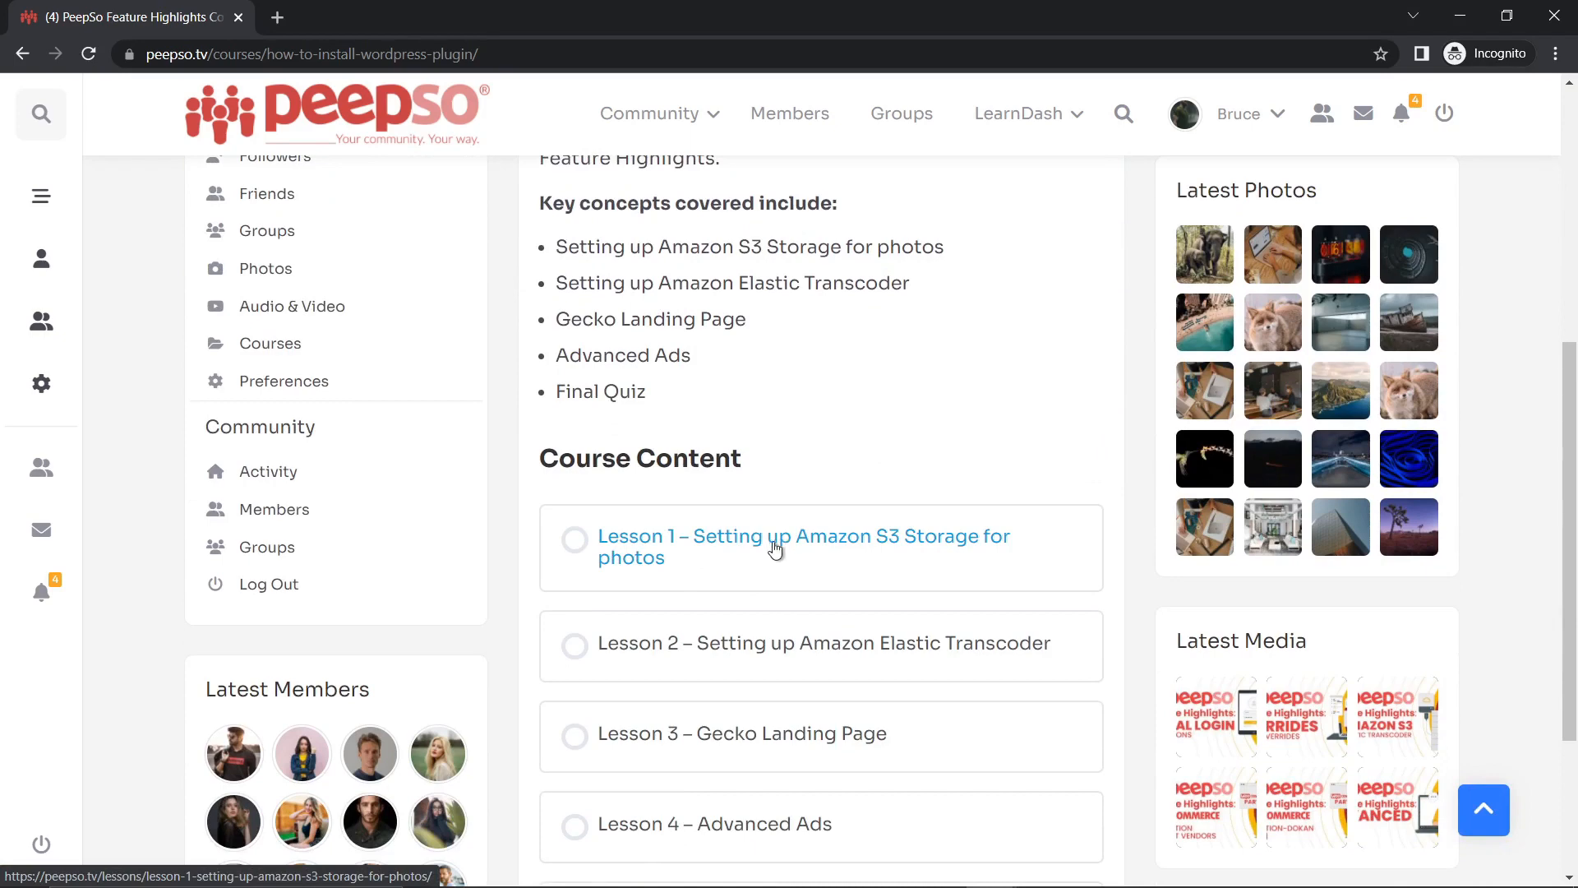
pyautogui.click(891, 539)
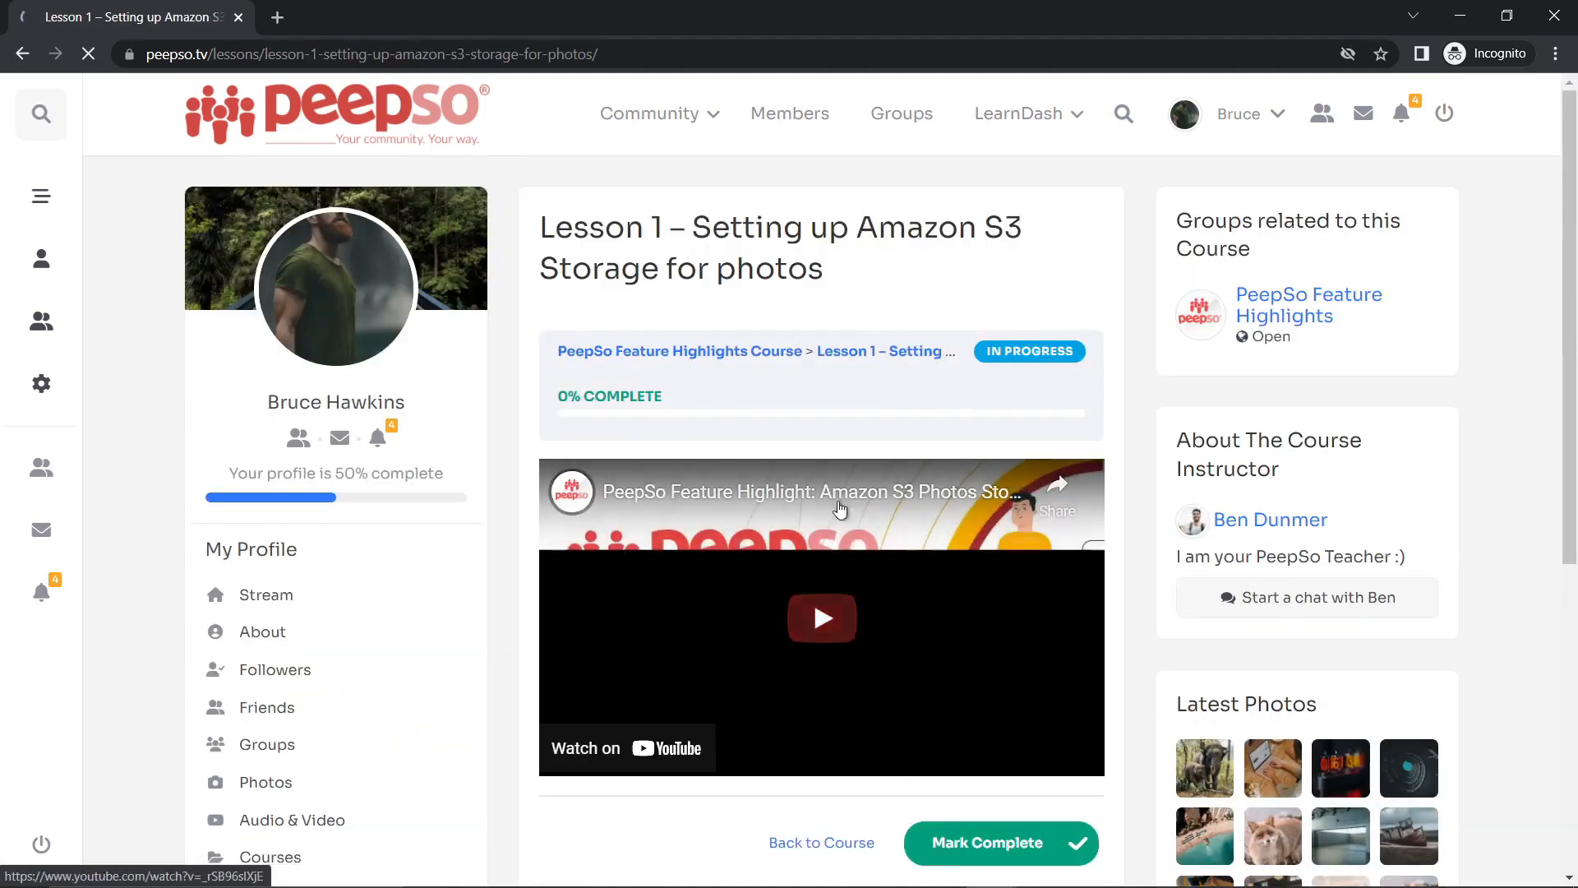
pyautogui.scroll(-2, 904, 389)
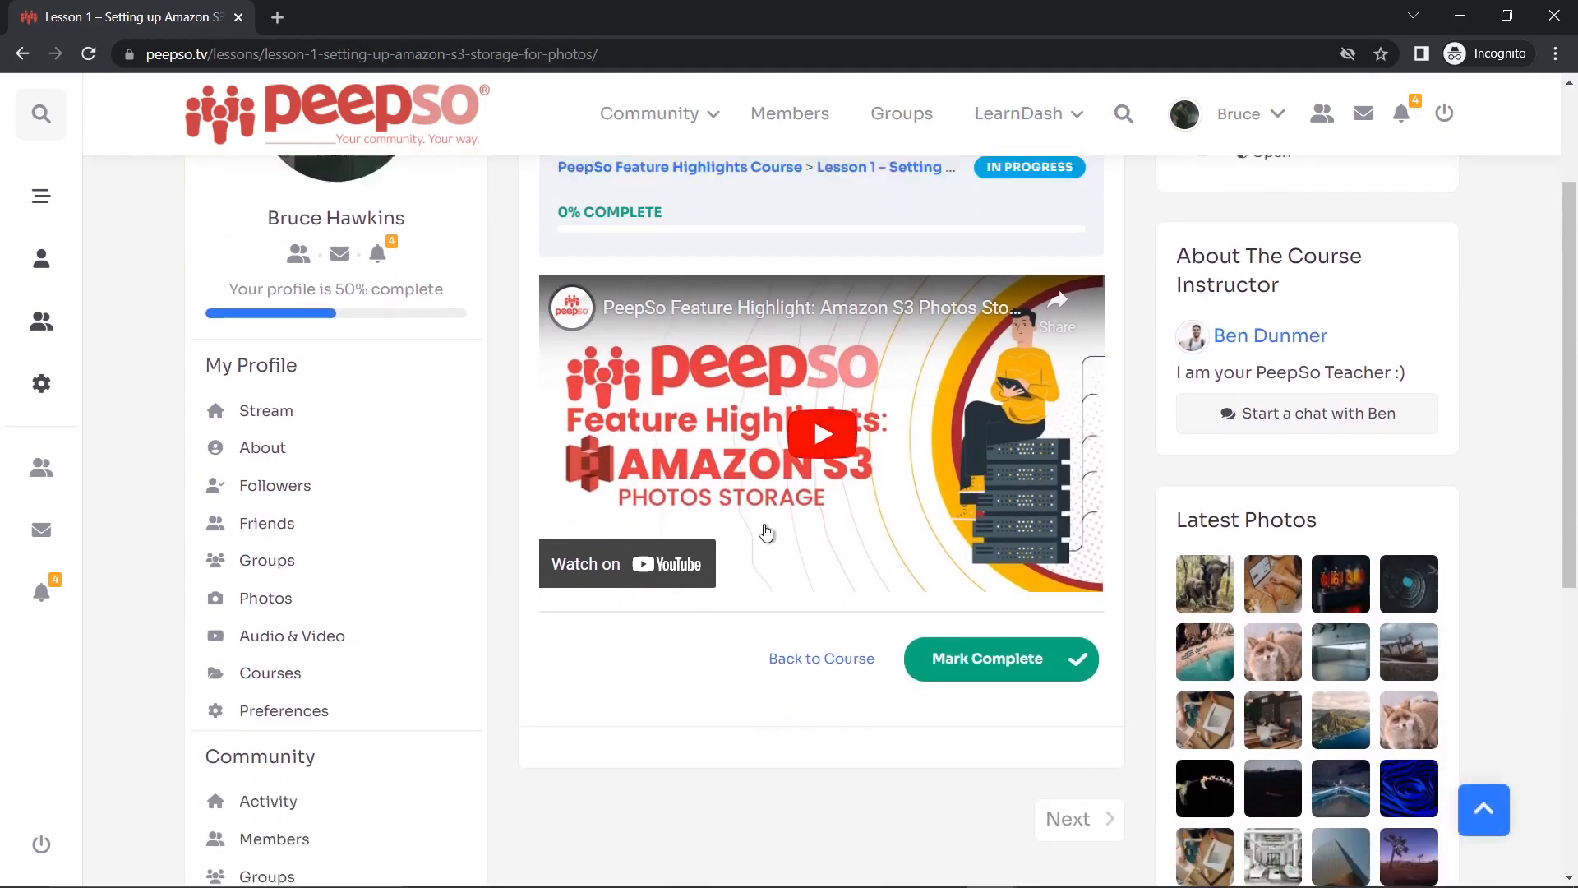
pyautogui.scroll(1, 766, 533)
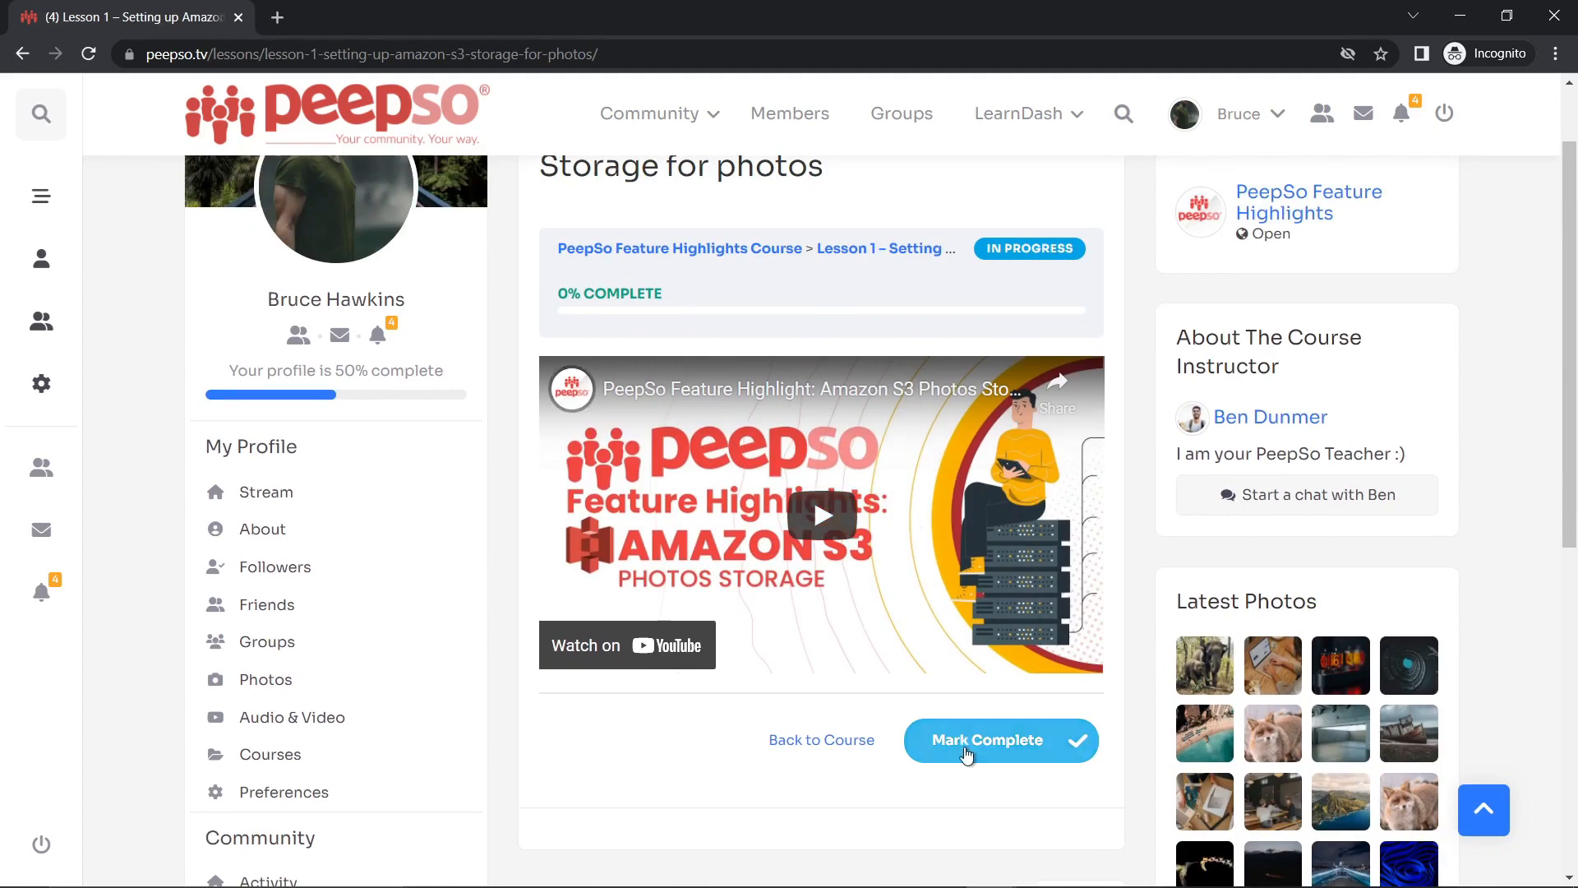
pyautogui.click(1000, 752)
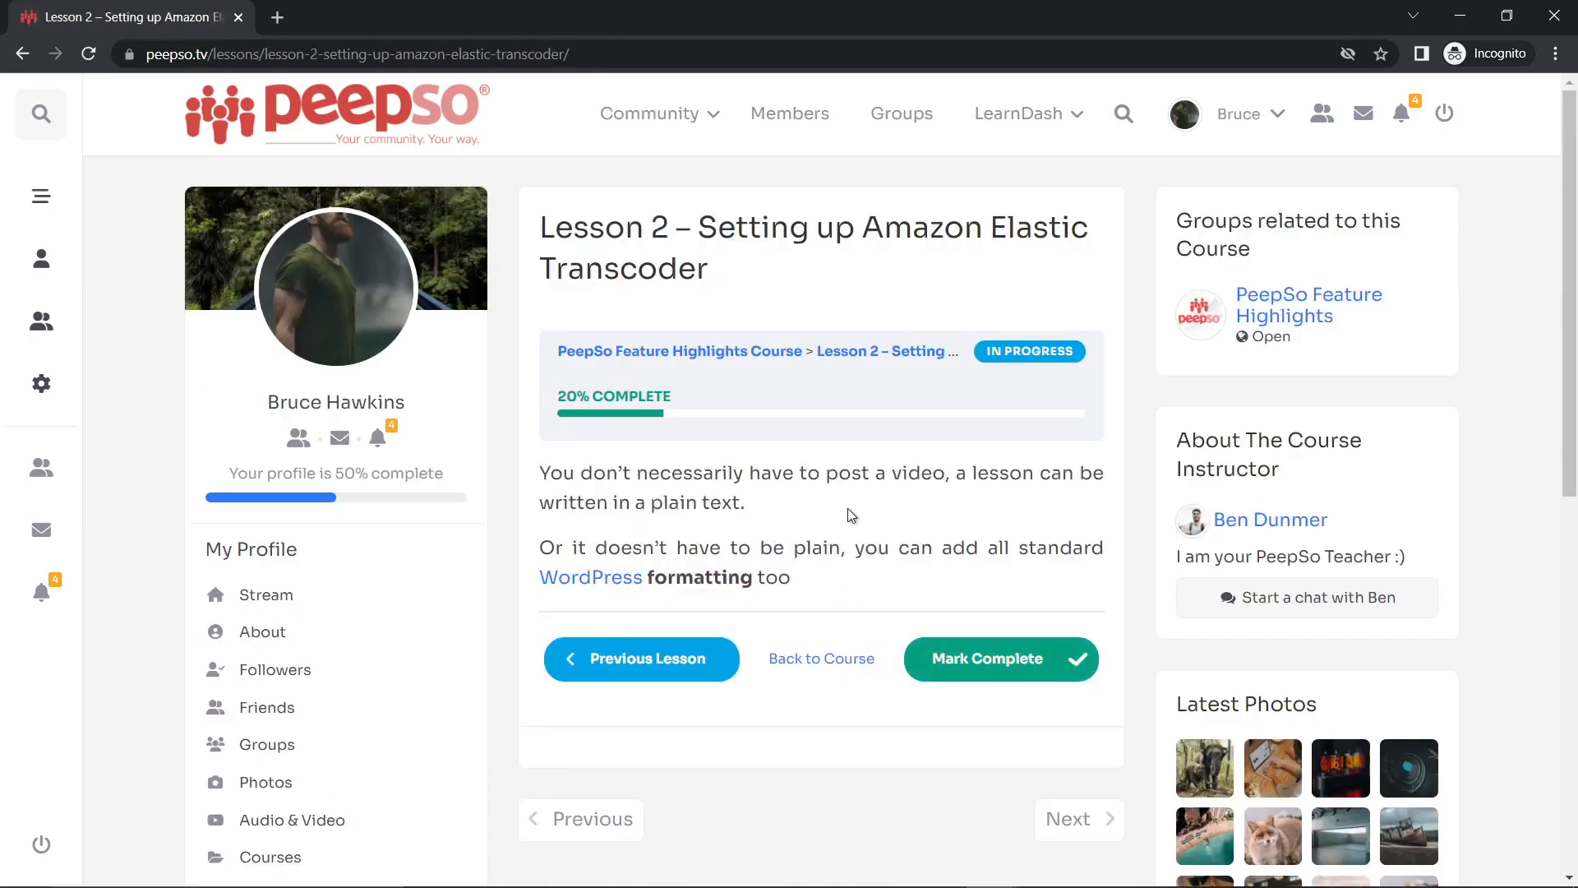
# Review the title and plain-text content of Lesson 2 – Setting up Amazon Elastic Transcoder and mark the lesson complete.
pyautogui.scroll(-1, 847, 508)
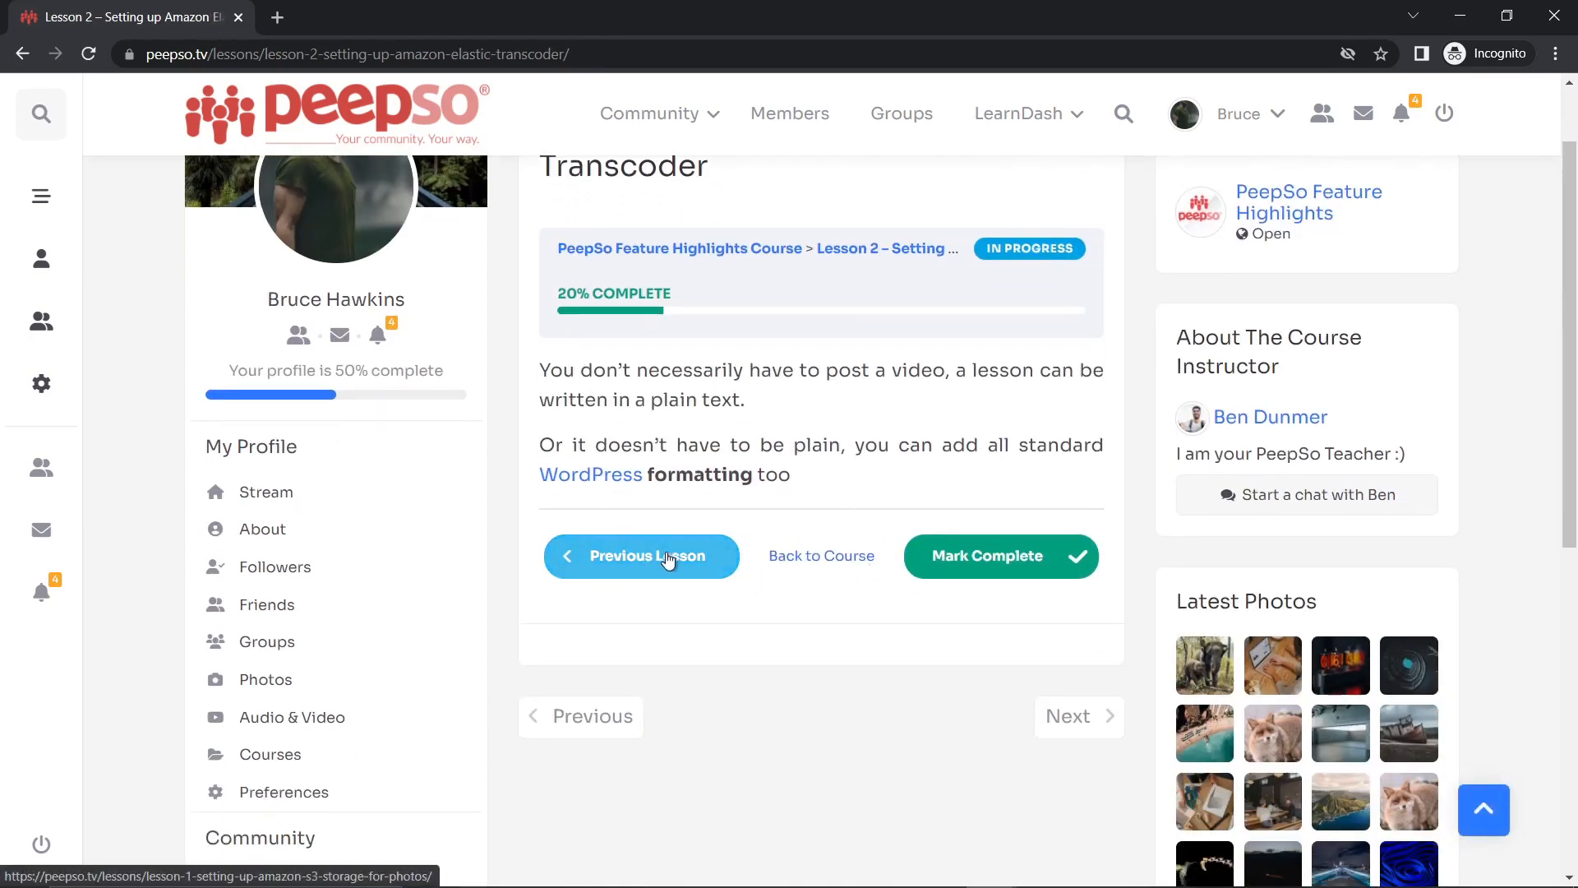
pyautogui.click(967, 567)
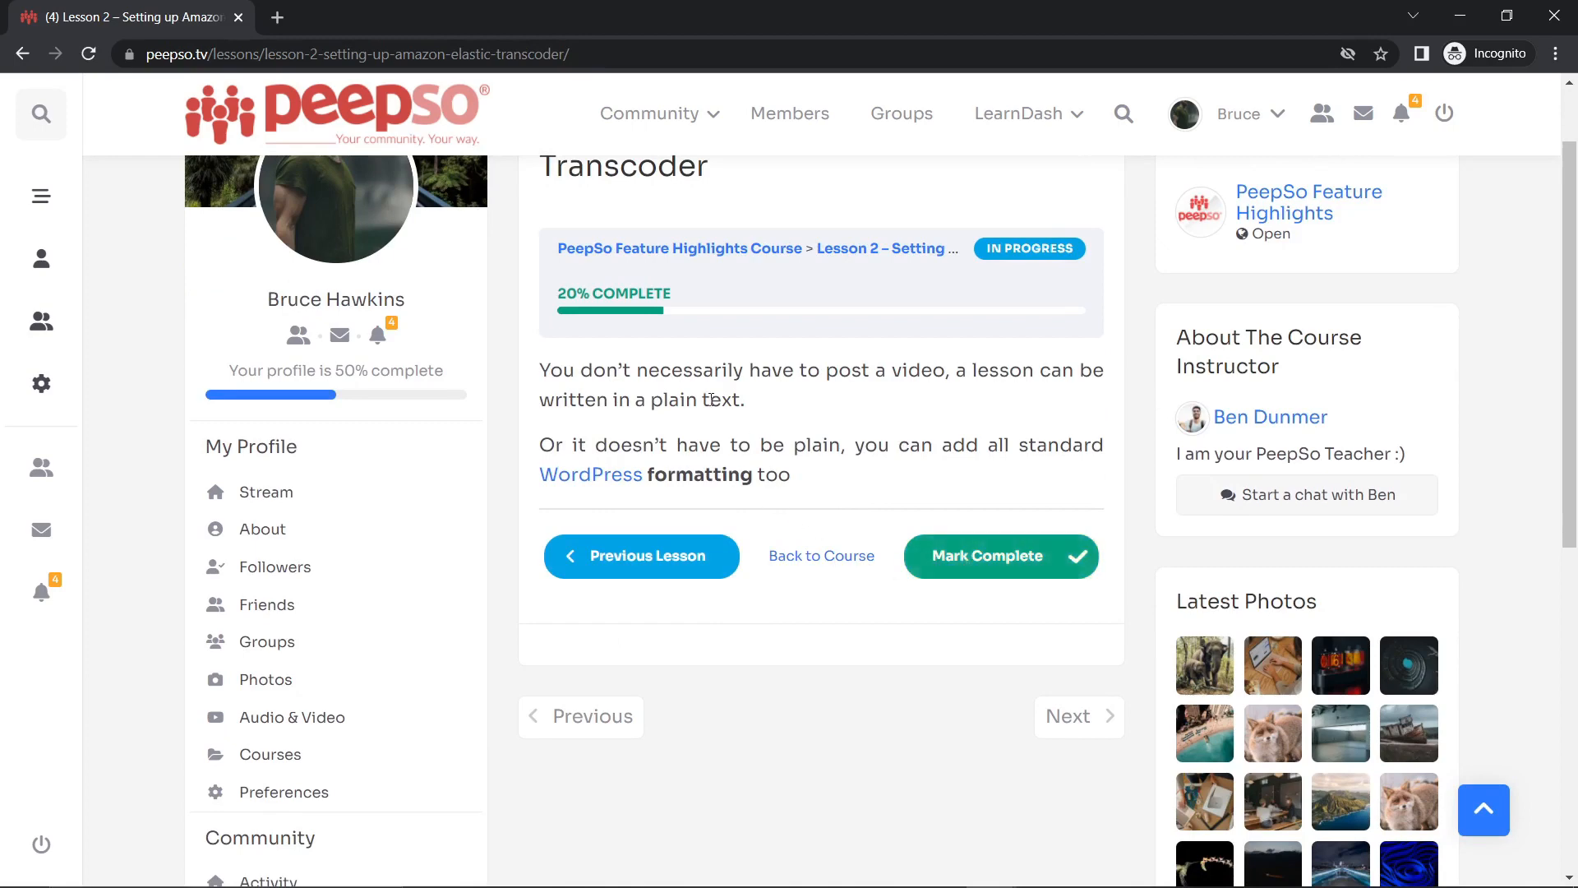
pyautogui.scroll(1, 812, 423)
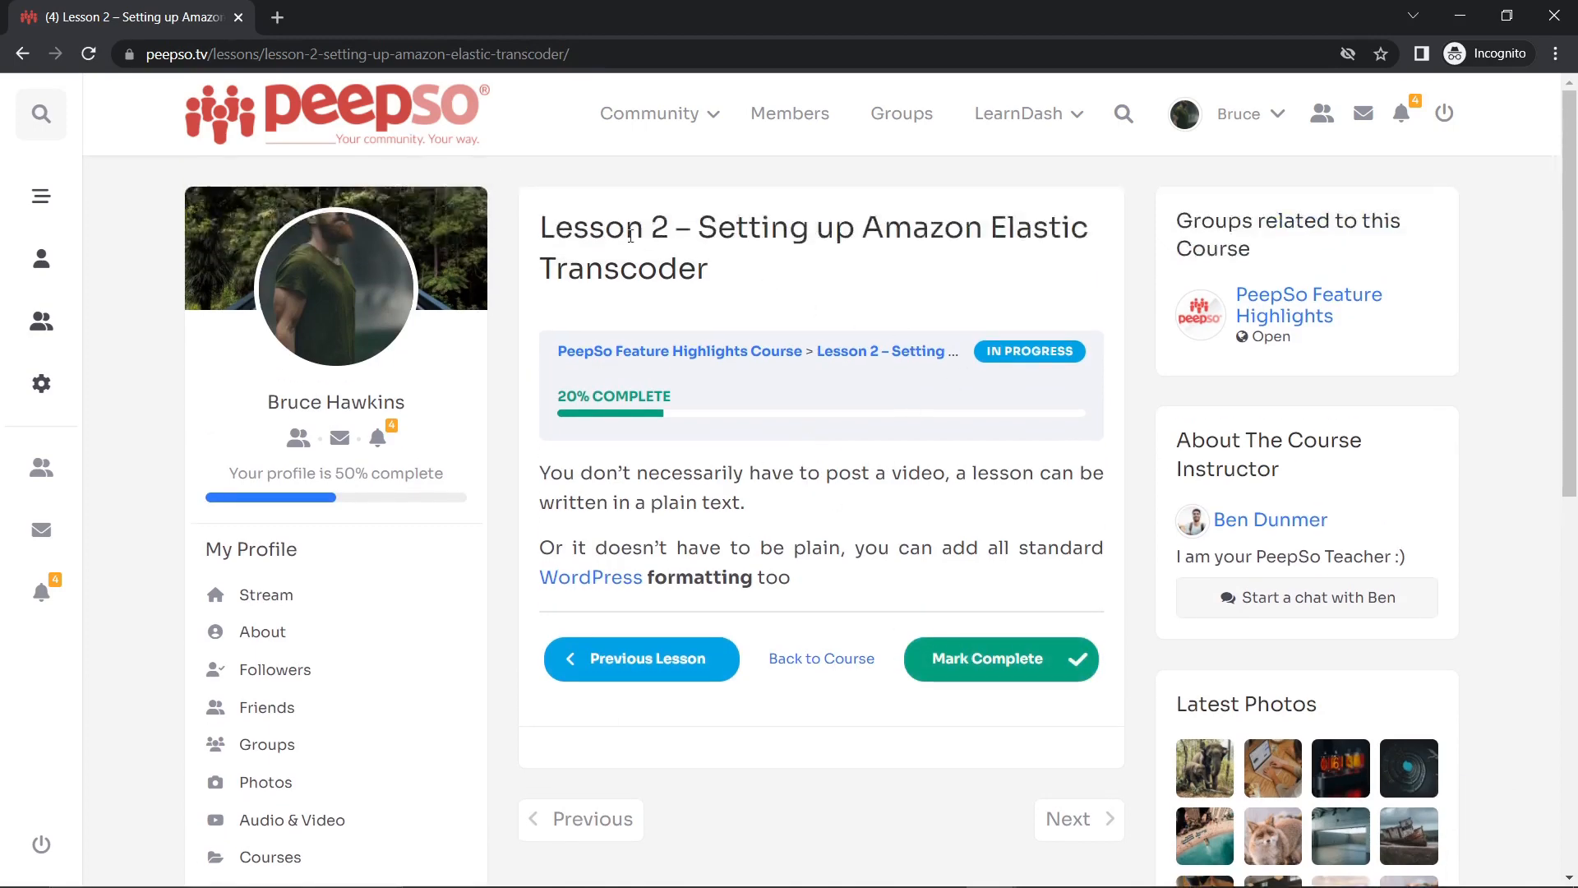
pyautogui.moveTo(542, 227); pyautogui.dragTo(910, 257)
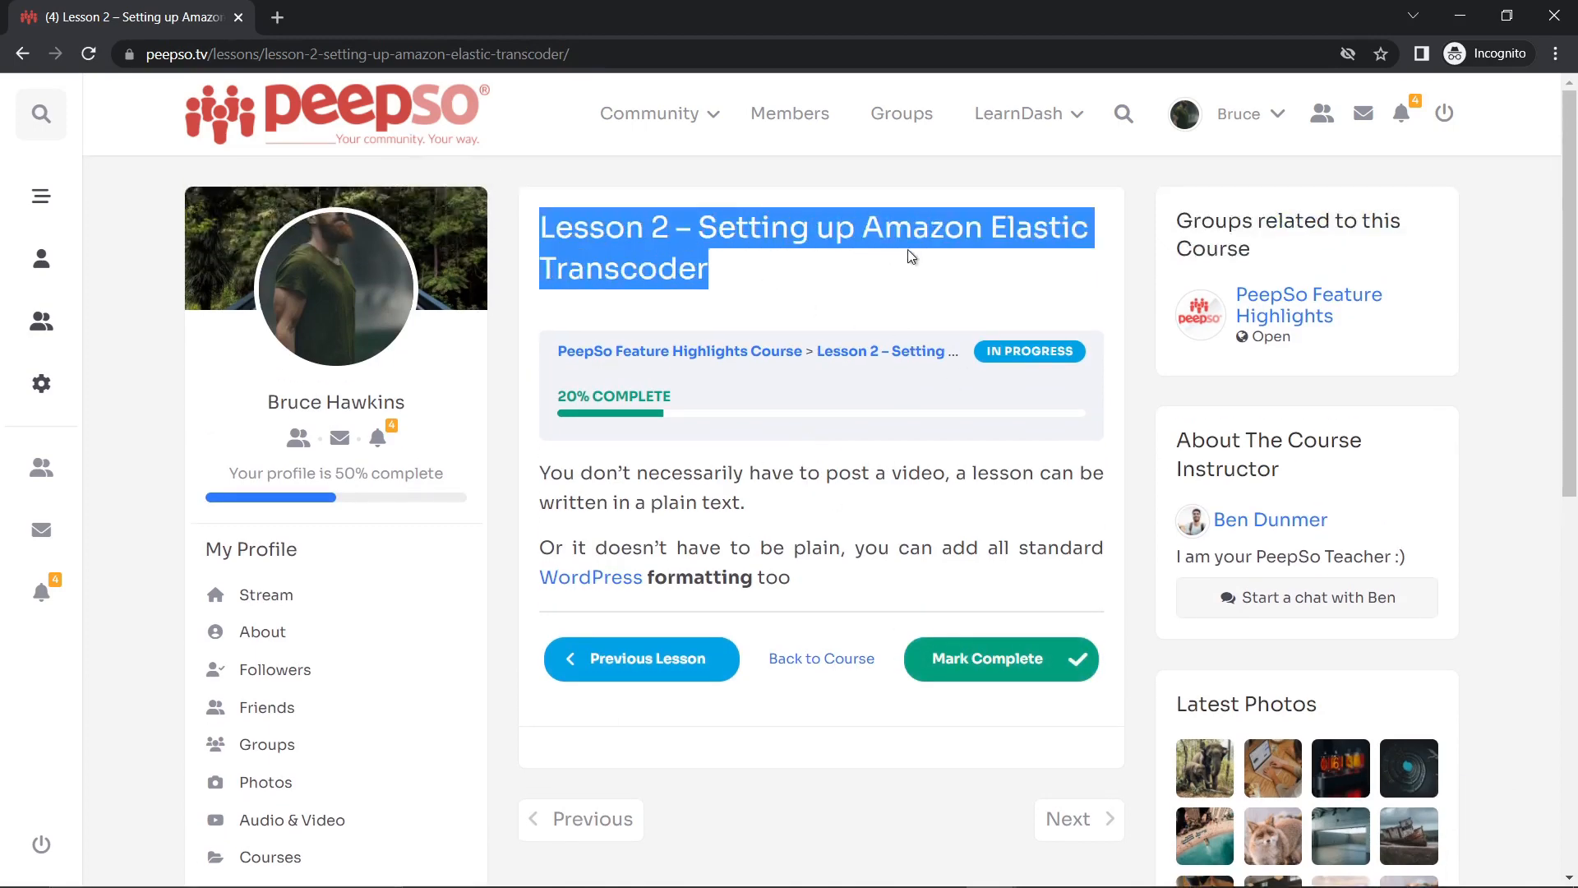
pyautogui.click(756, 273)
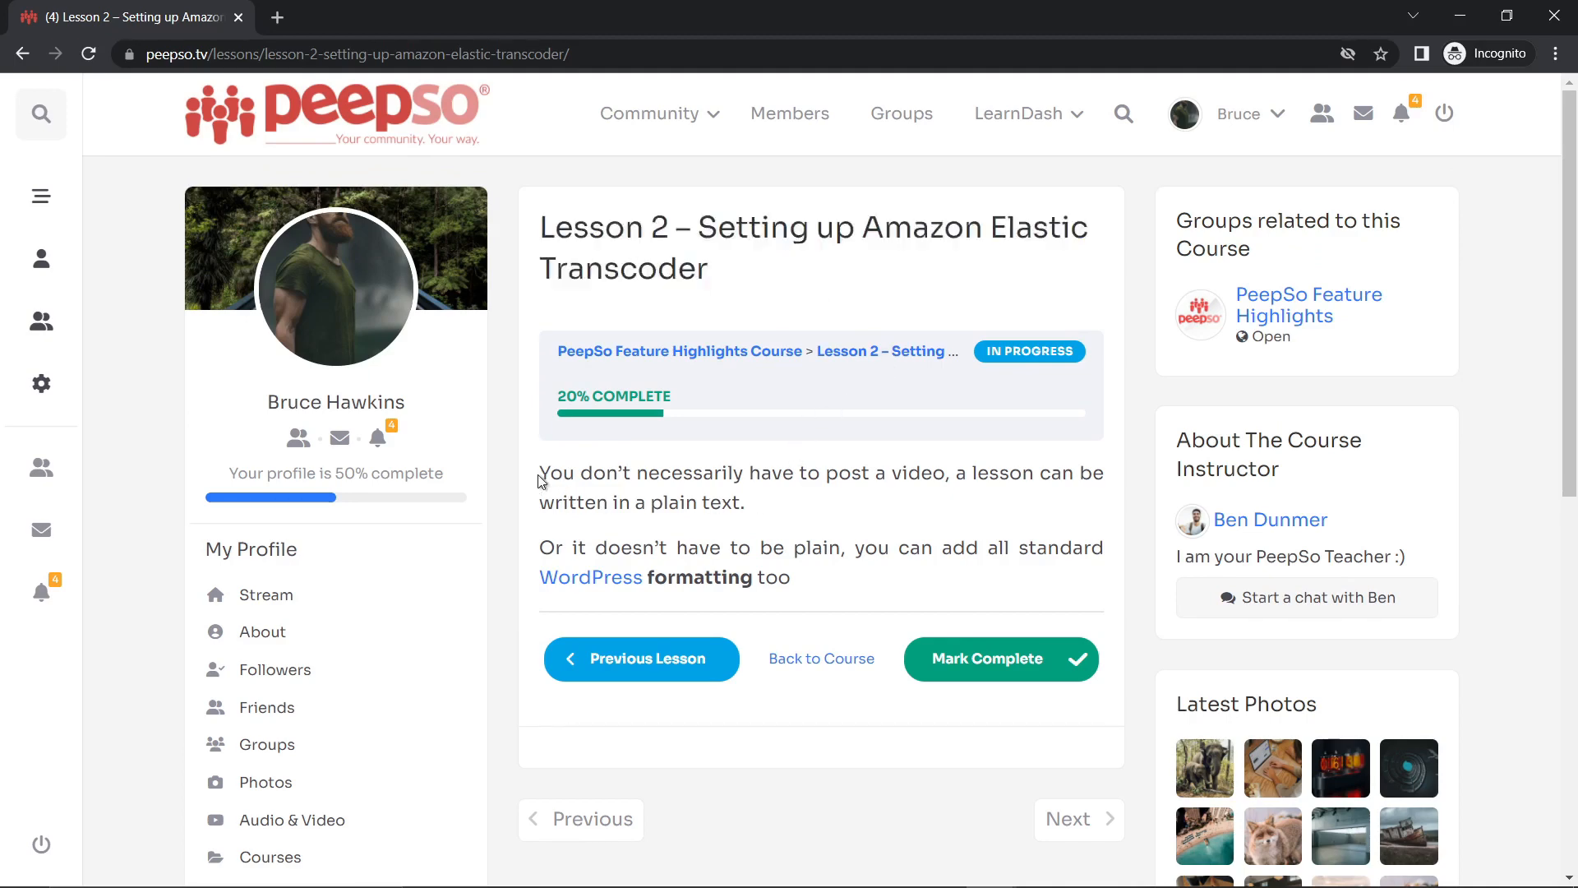
pyautogui.moveTo(542, 481); pyautogui.dragTo(875, 477)
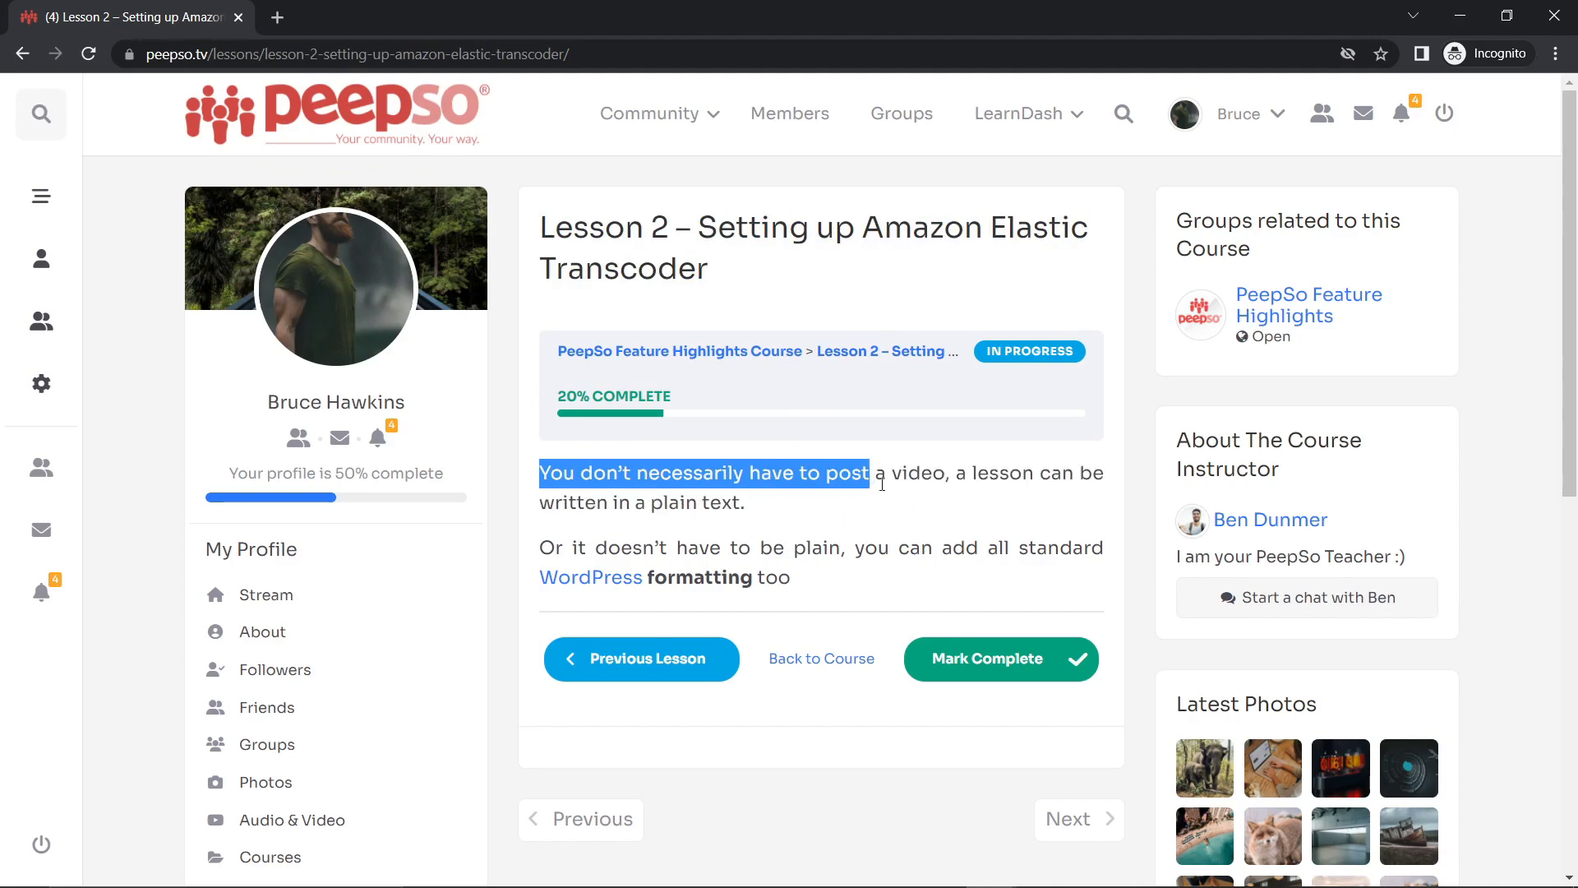
pyautogui.click(859, 515)
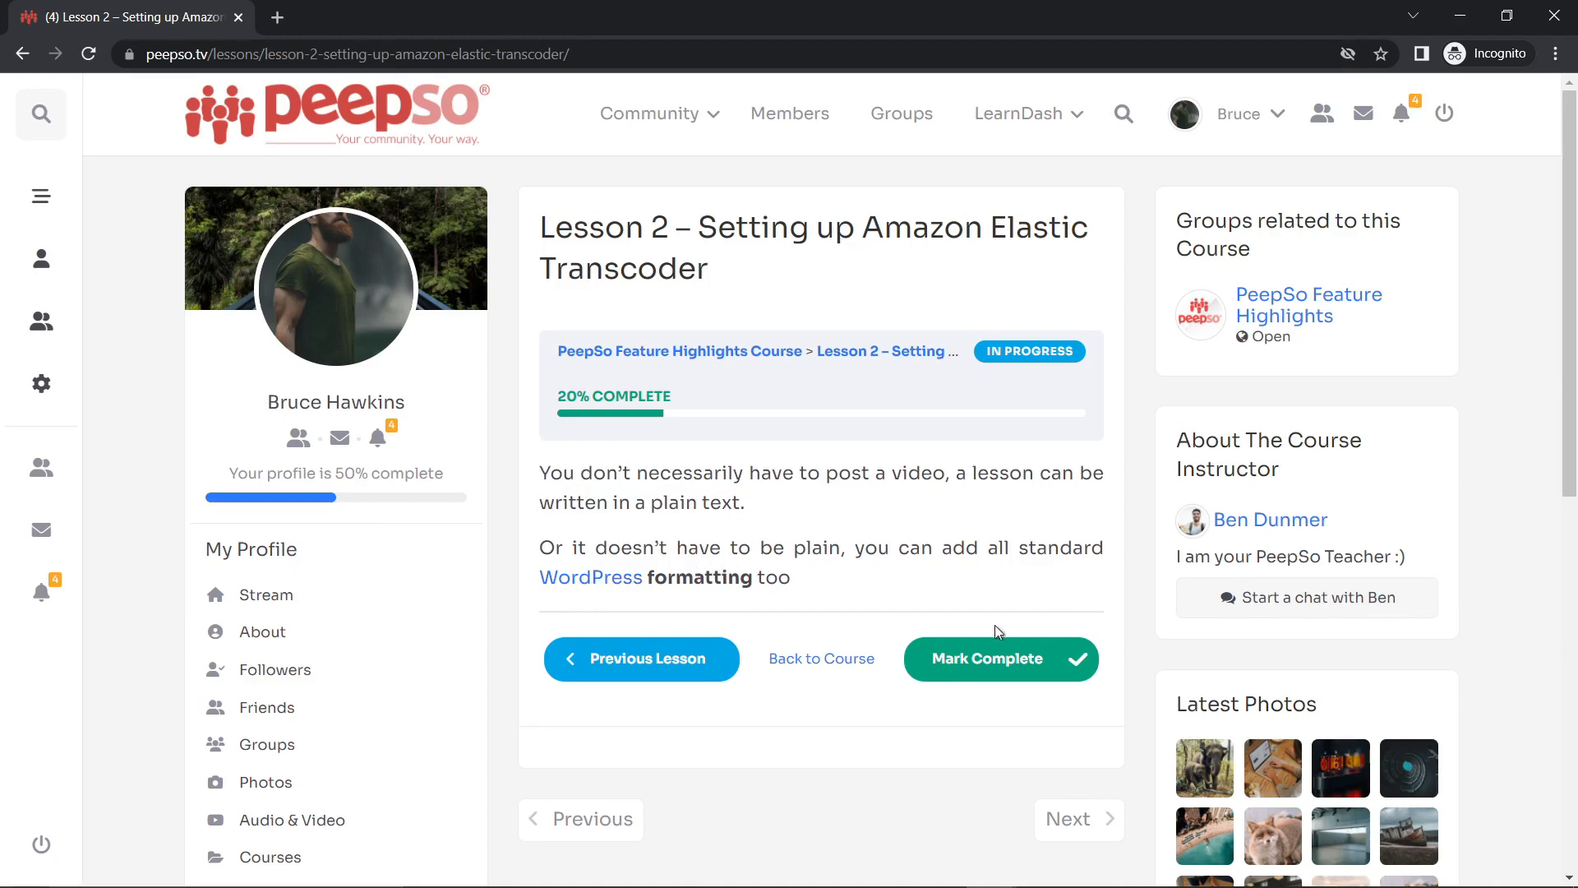
pyautogui.click(978, 667)
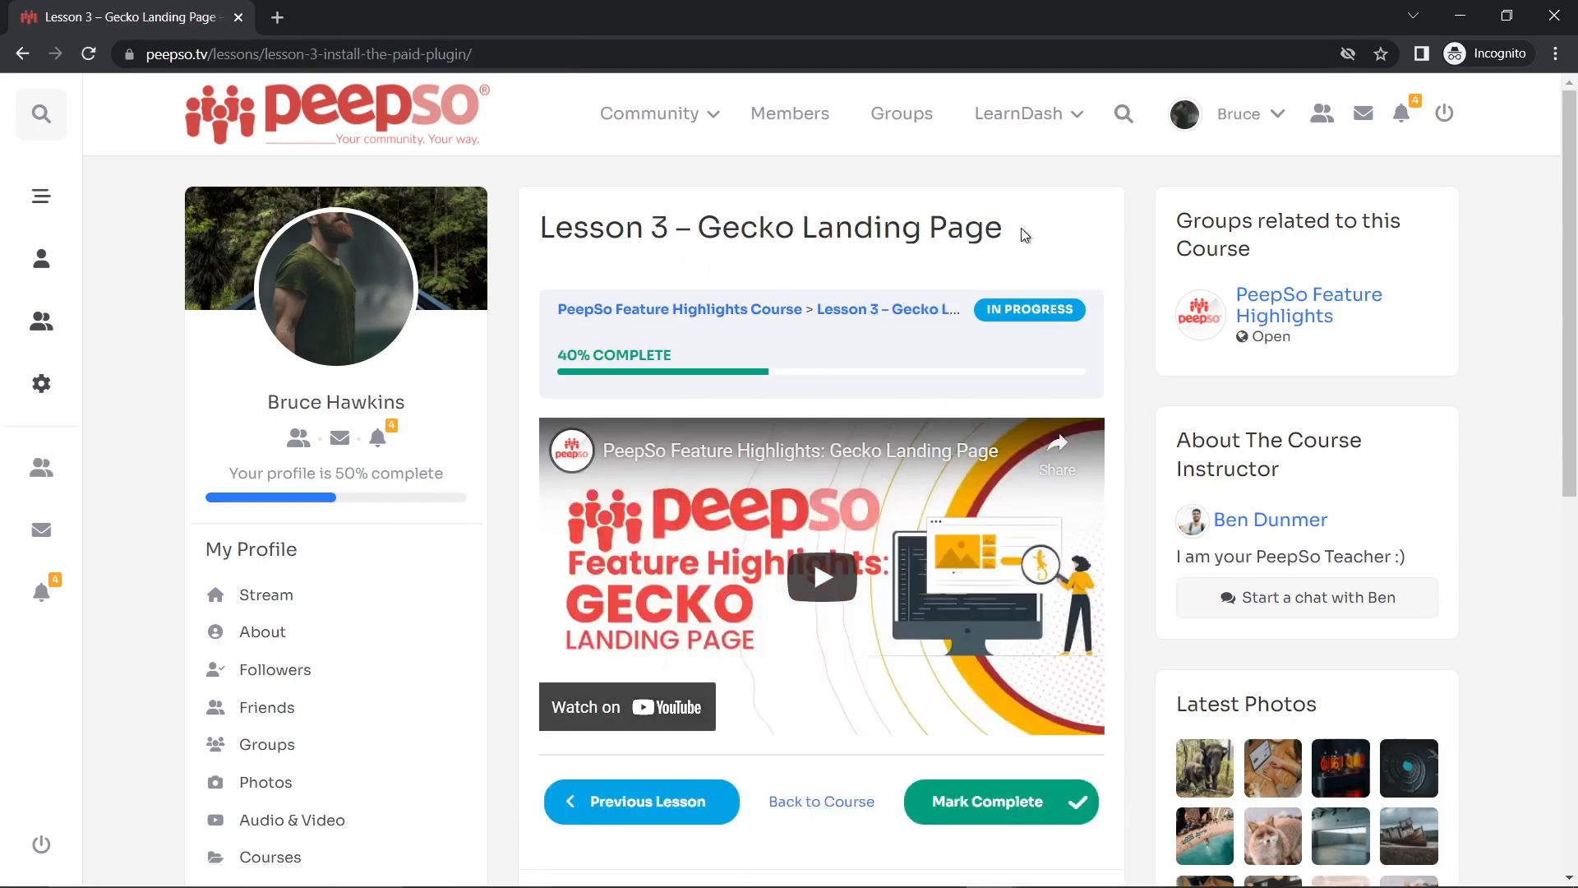
# Mark Lesson 3 – Gecko Landing Page and Lesson 4 – Advanced Ads as complete.
pyautogui.moveTo(1021, 229); pyautogui.dragTo(536, 234)
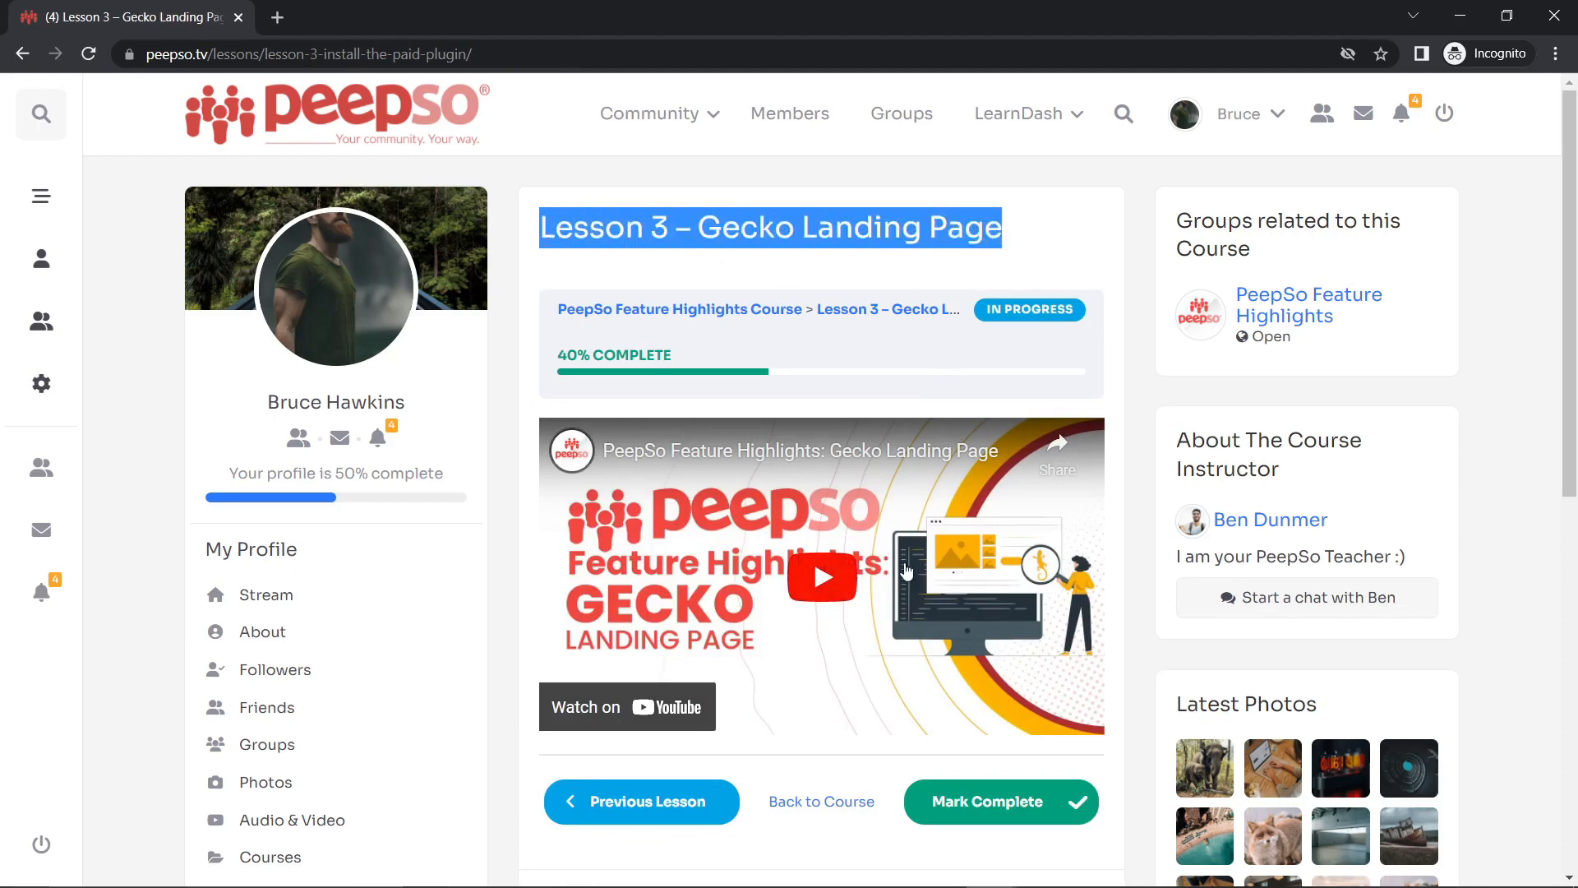
pyautogui.scroll(-1, 932, 565)
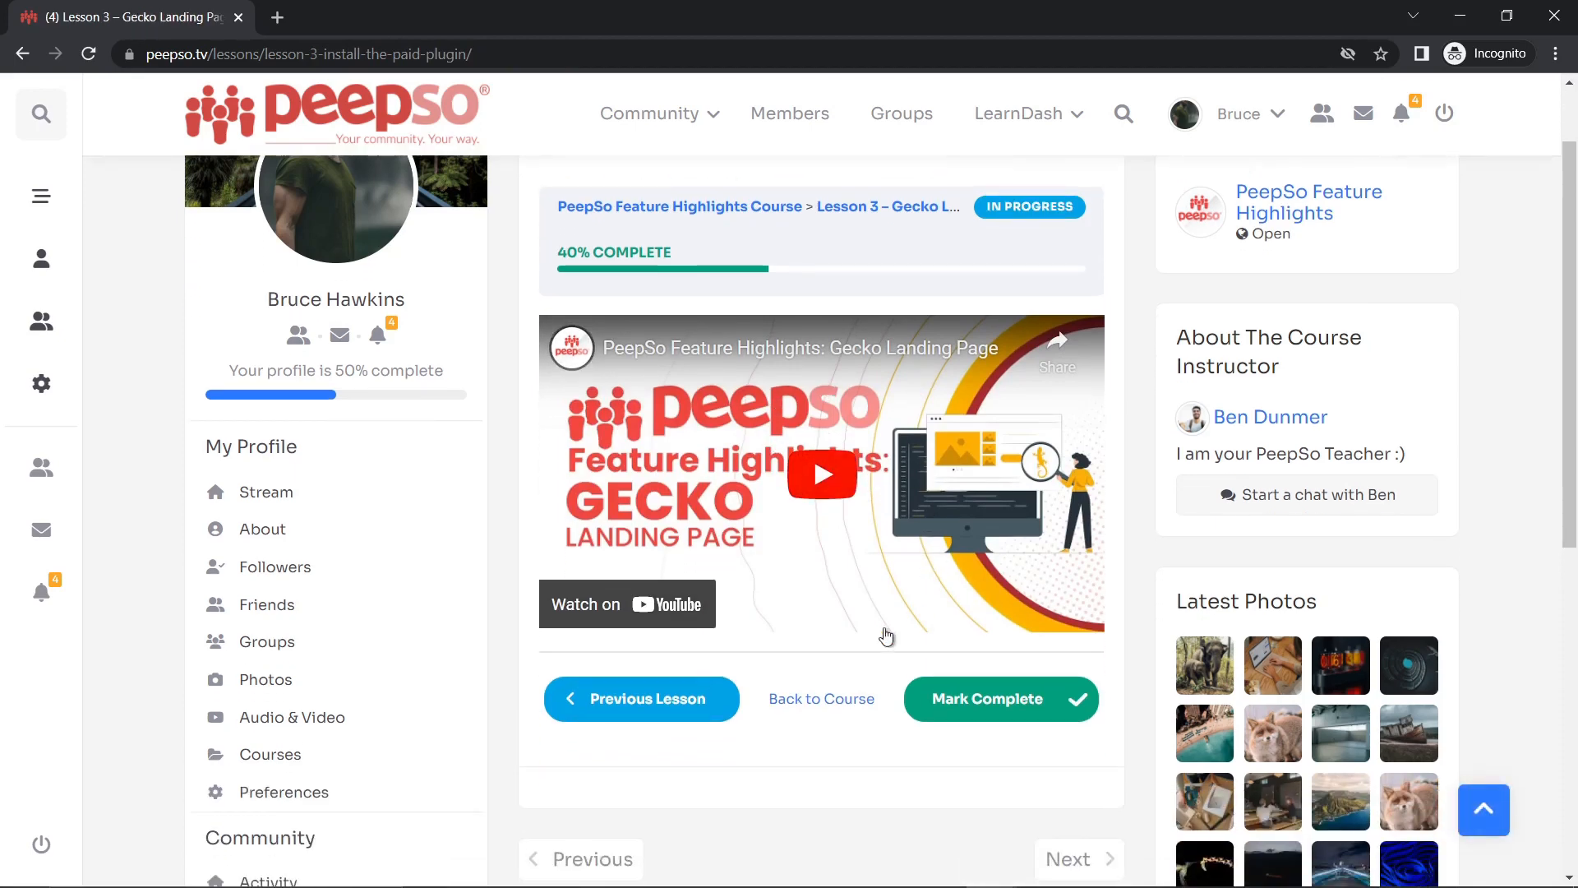
pyautogui.click(994, 706)
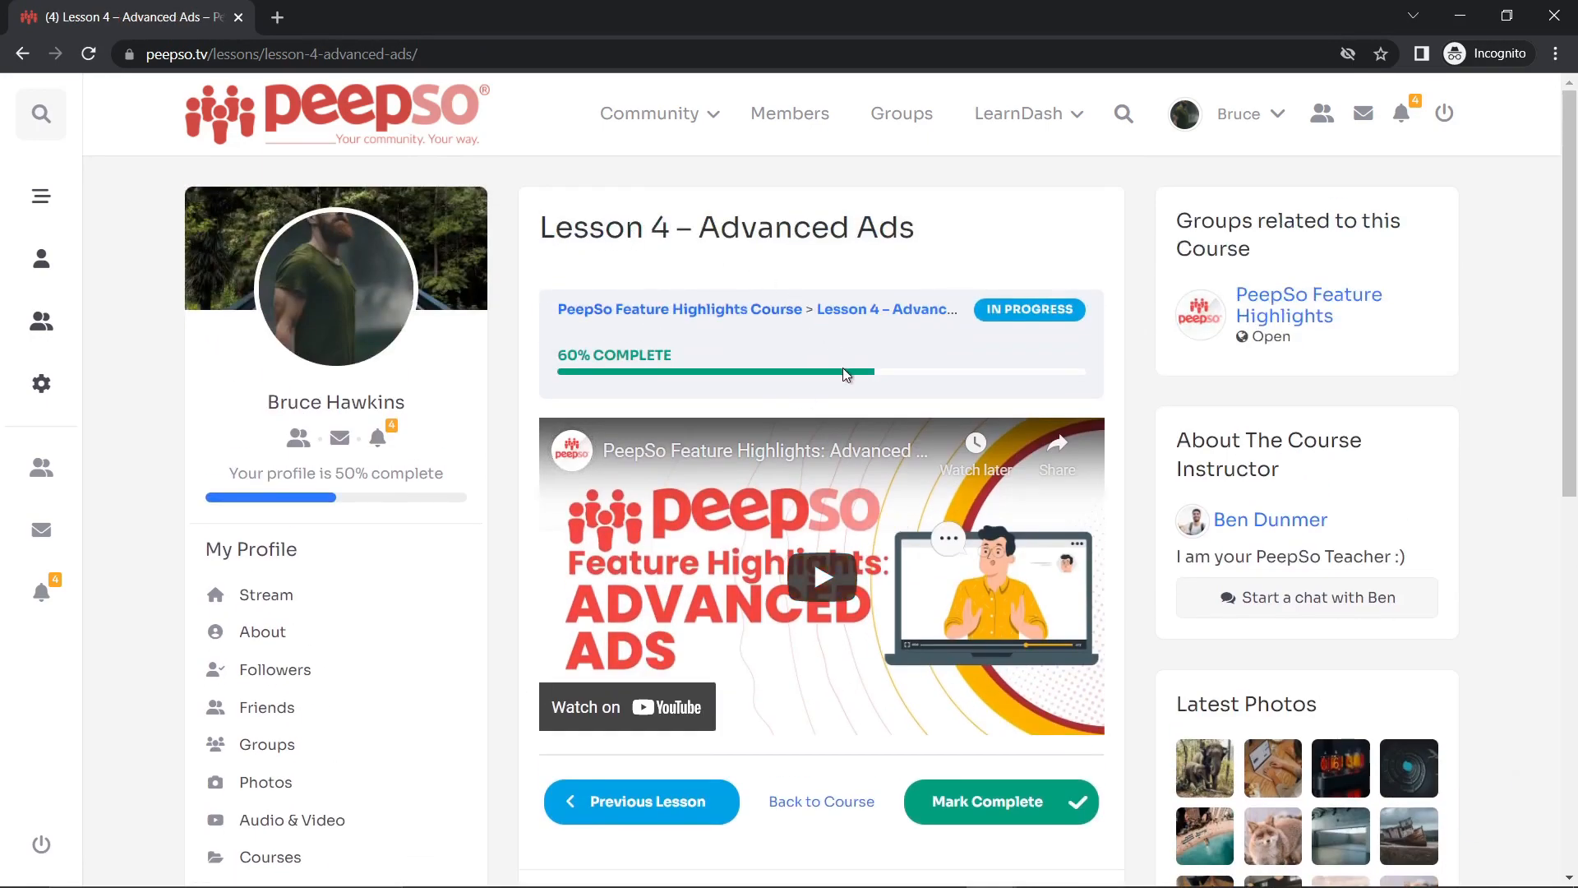
pyautogui.scroll(-2, 847, 375)
pyautogui.click(981, 604)
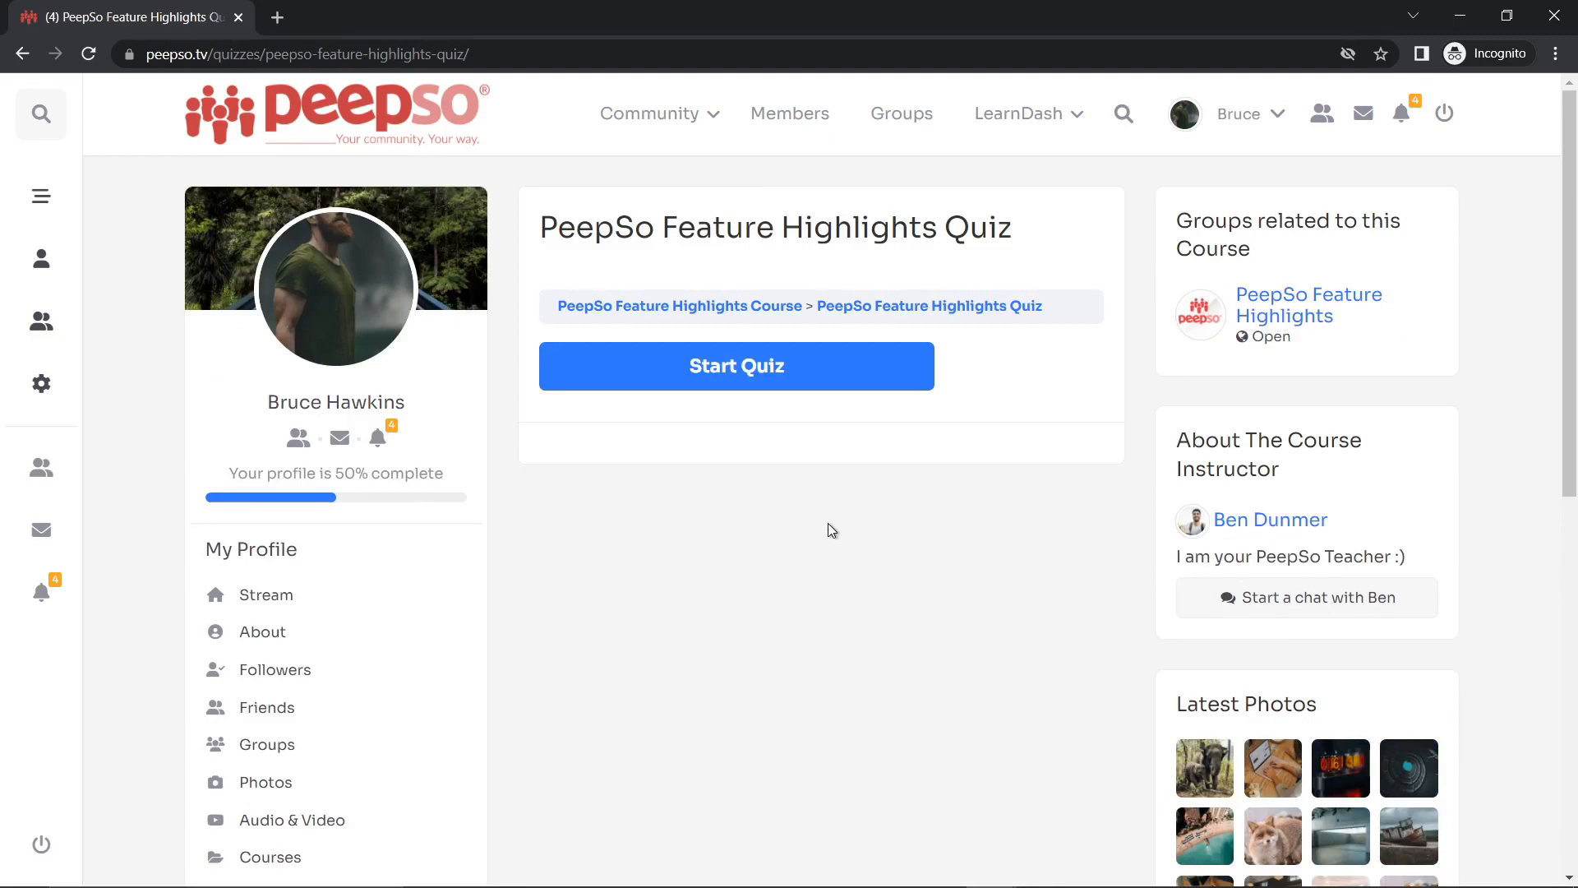
# Start the PeepSo Feature Highlights Quiz and submit Yes for the question about needing an Amazon account for AWS integration.
pyautogui.click(757, 373)
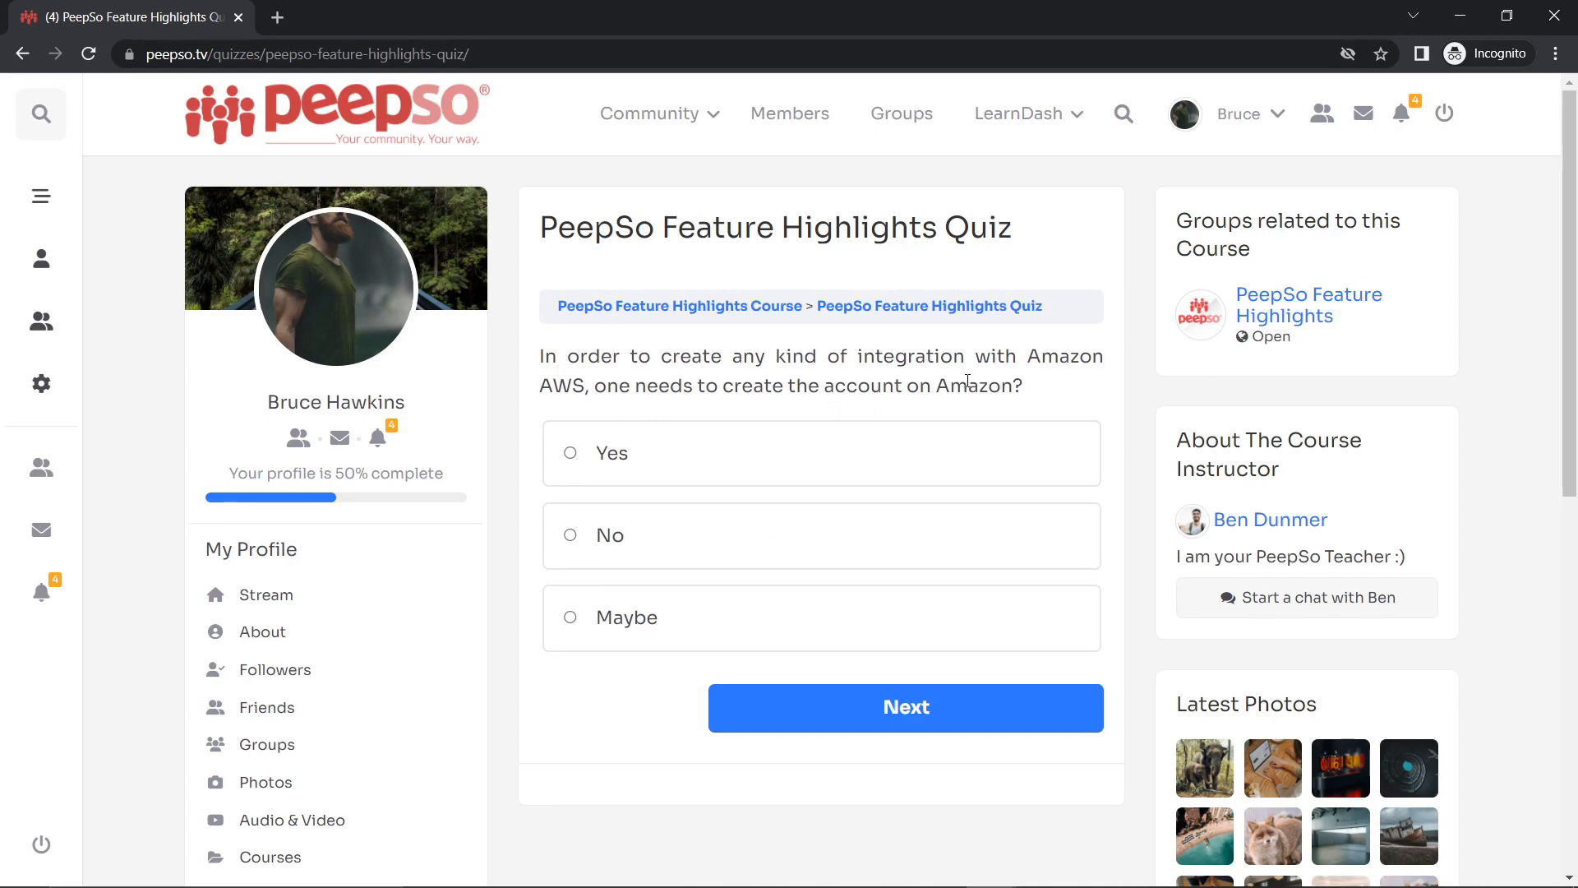
pyautogui.click(571, 454)
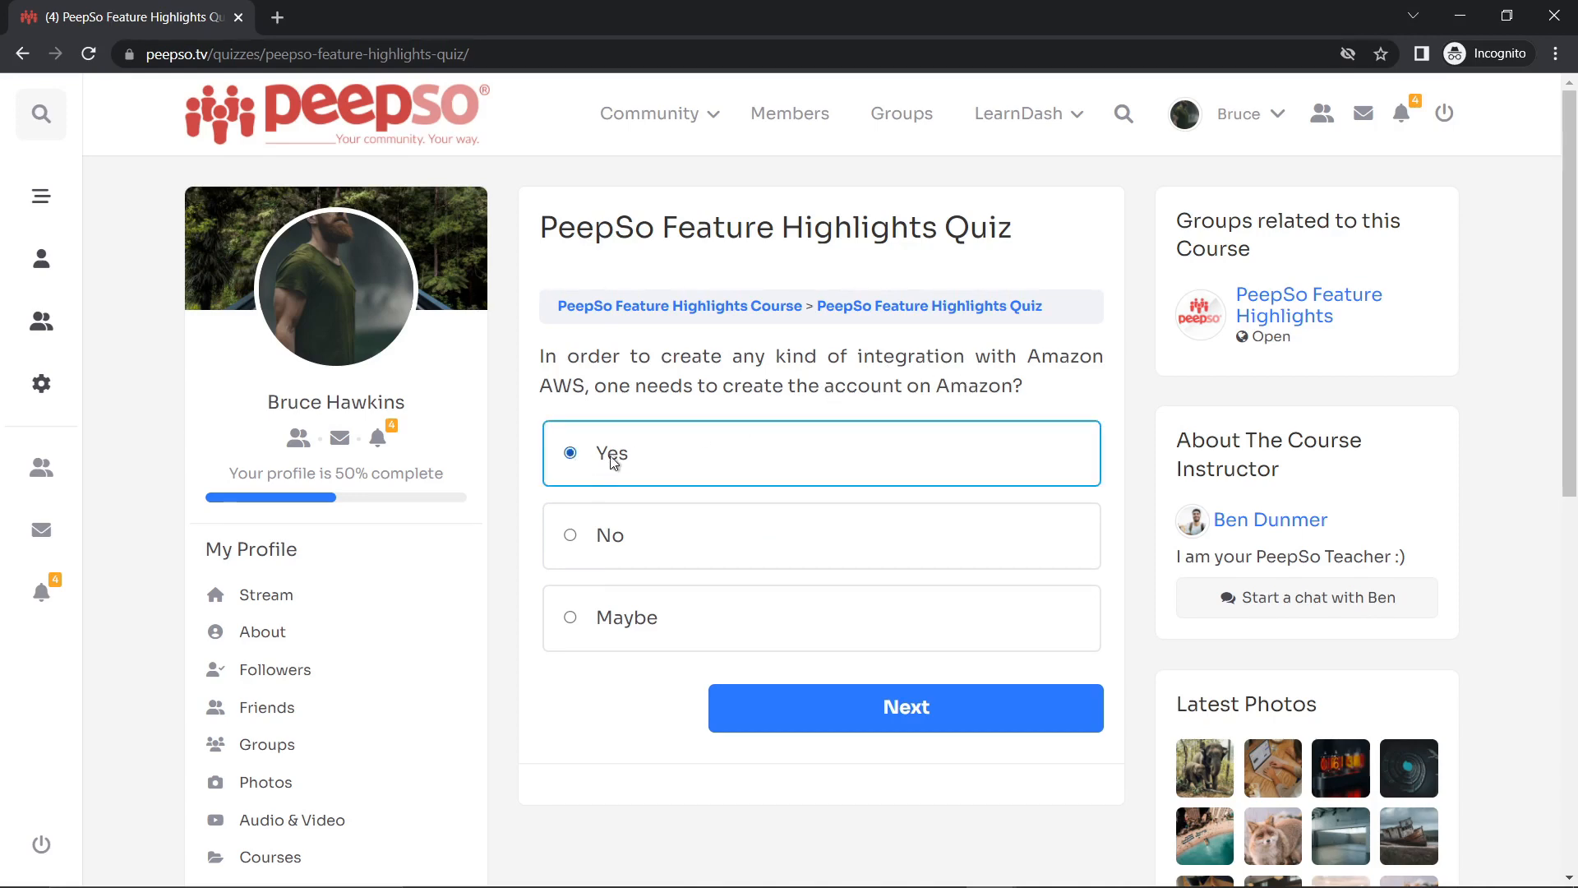
pyautogui.click(904, 710)
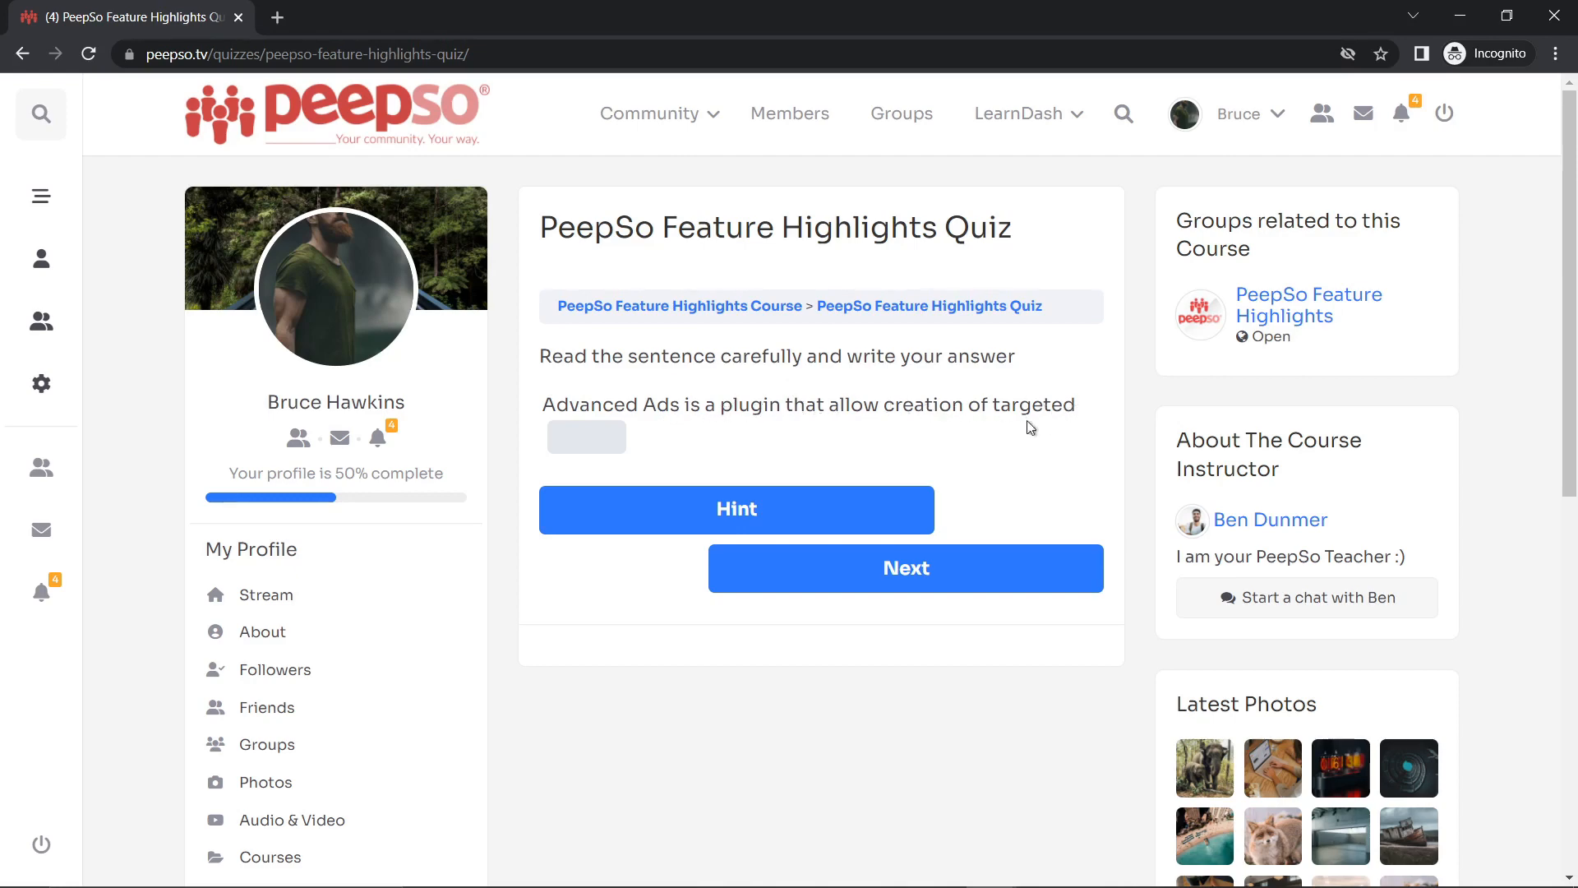
# Answer the Advanced Ads fill-in-the-blank question using its hint, and submit Yes for offloading photos and videos to S3 storage.
pyautogui.click(689, 513)
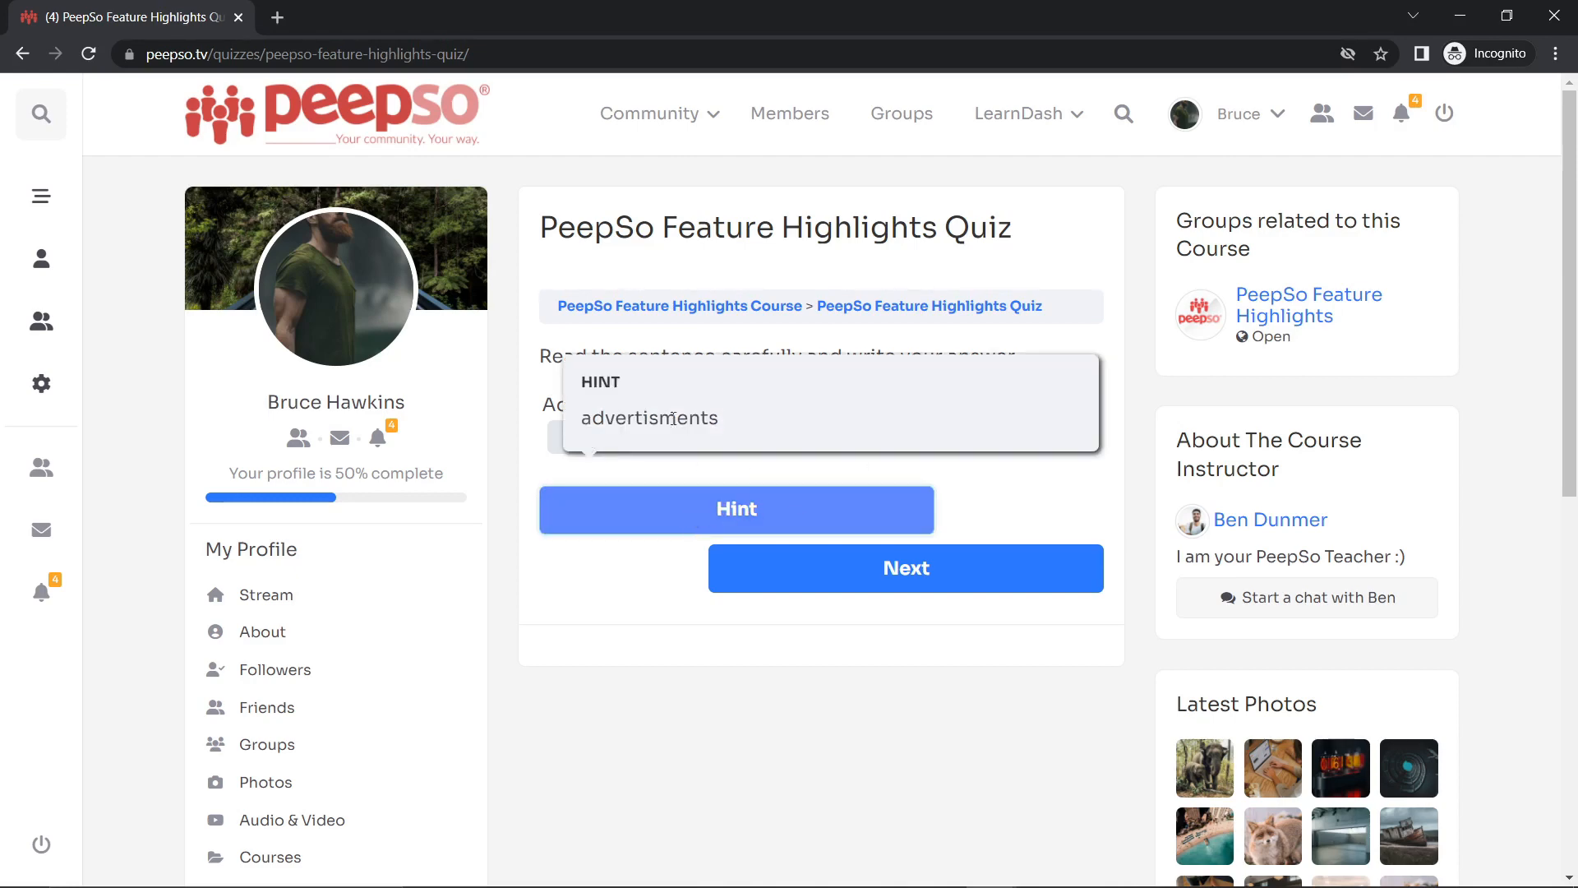
pyautogui.click(559, 443)
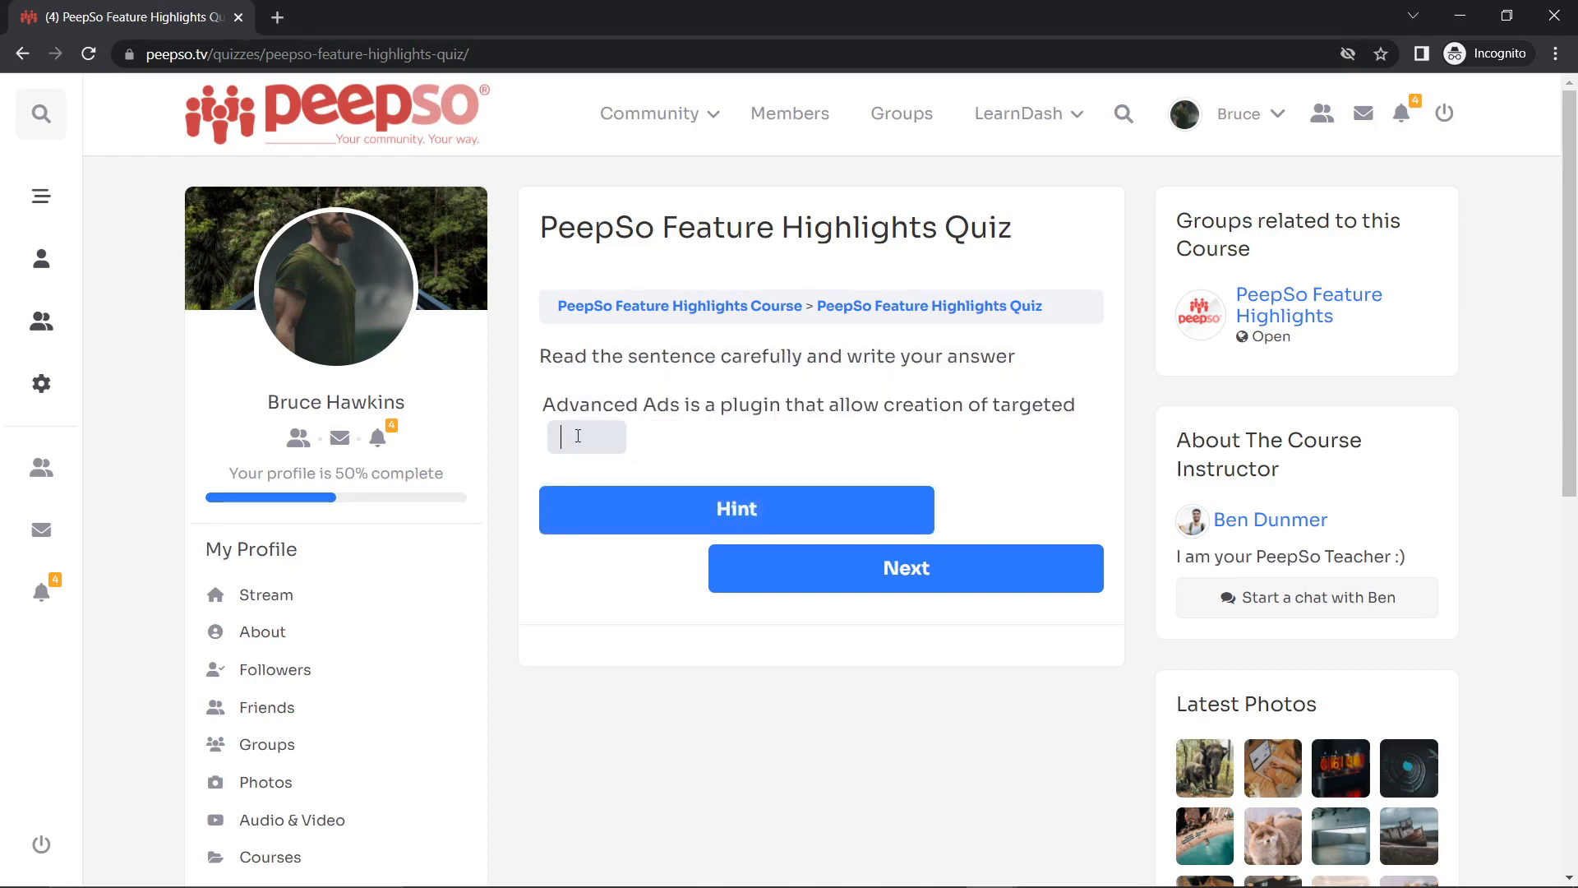
pyautogui.click(842, 548)
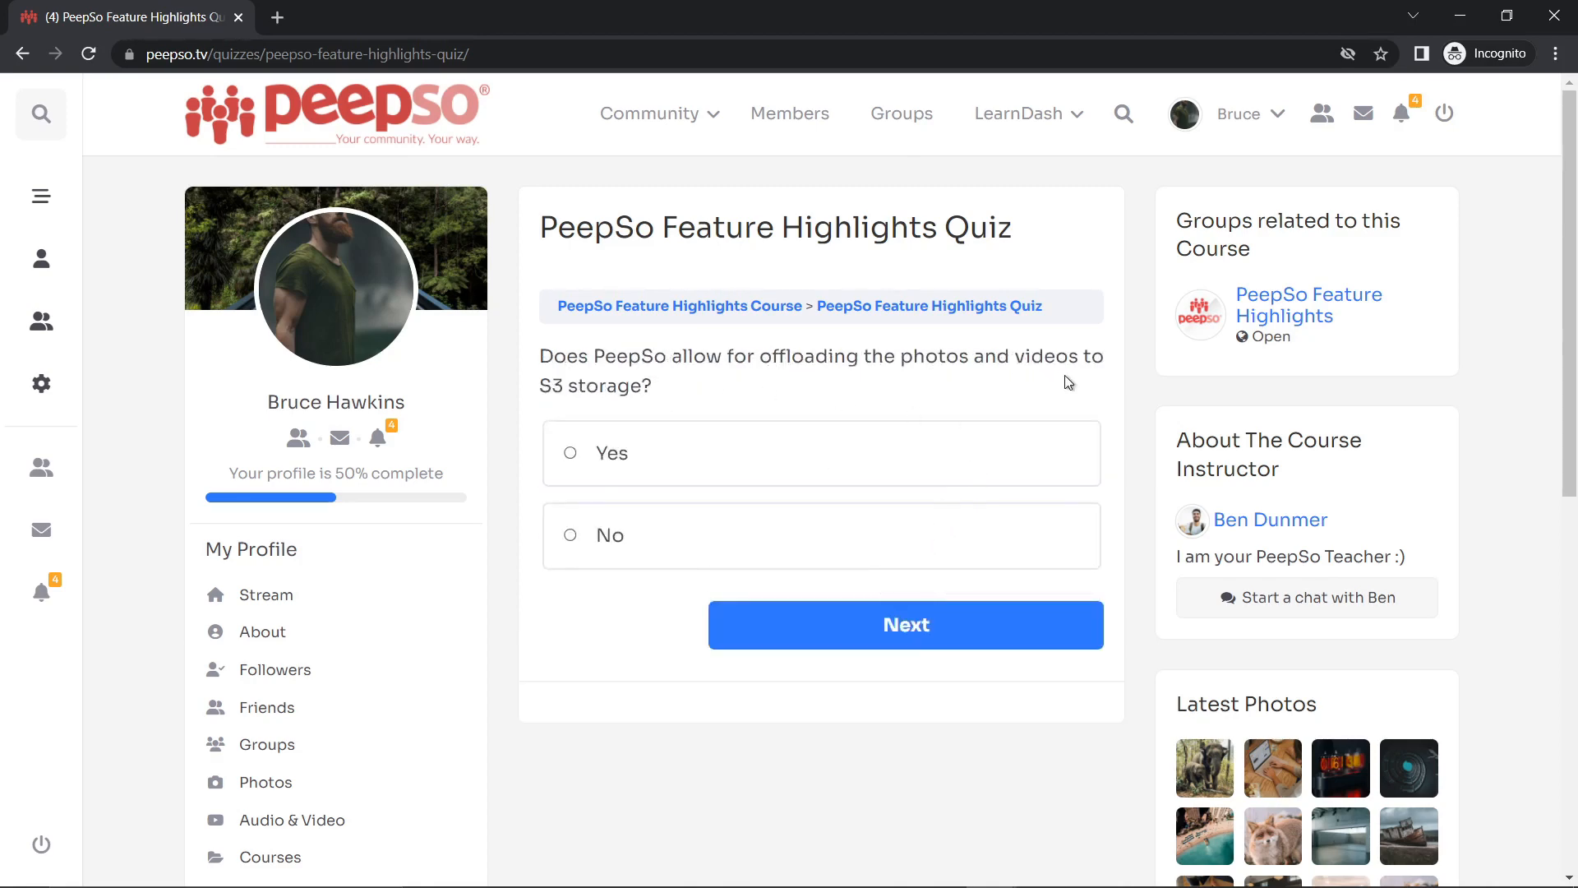
pyautogui.click(577, 452)
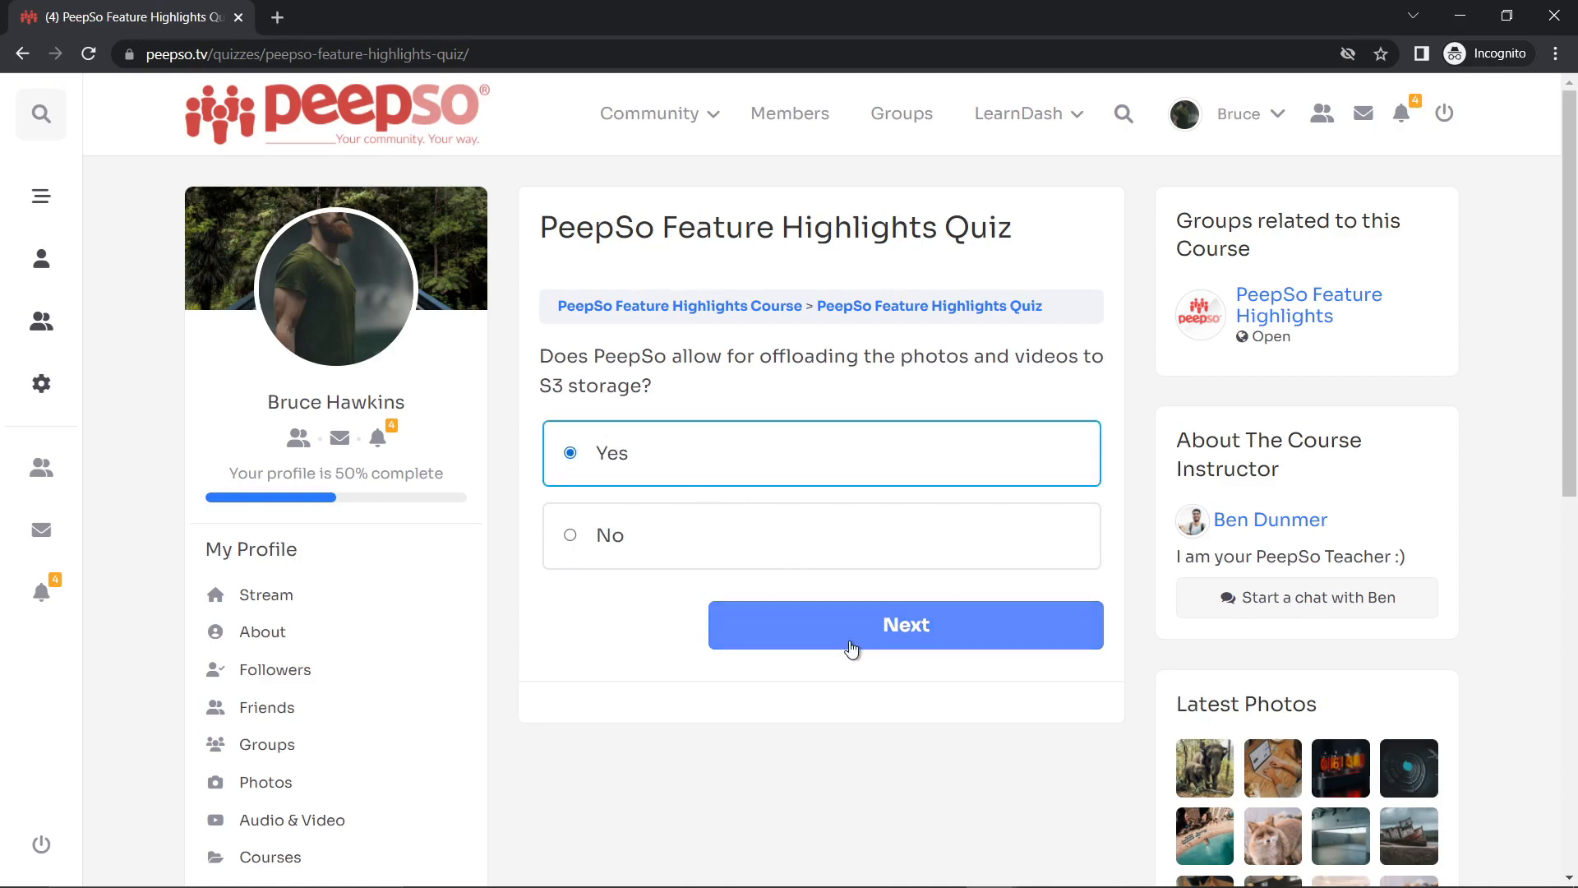
pyautogui.click(858, 643)
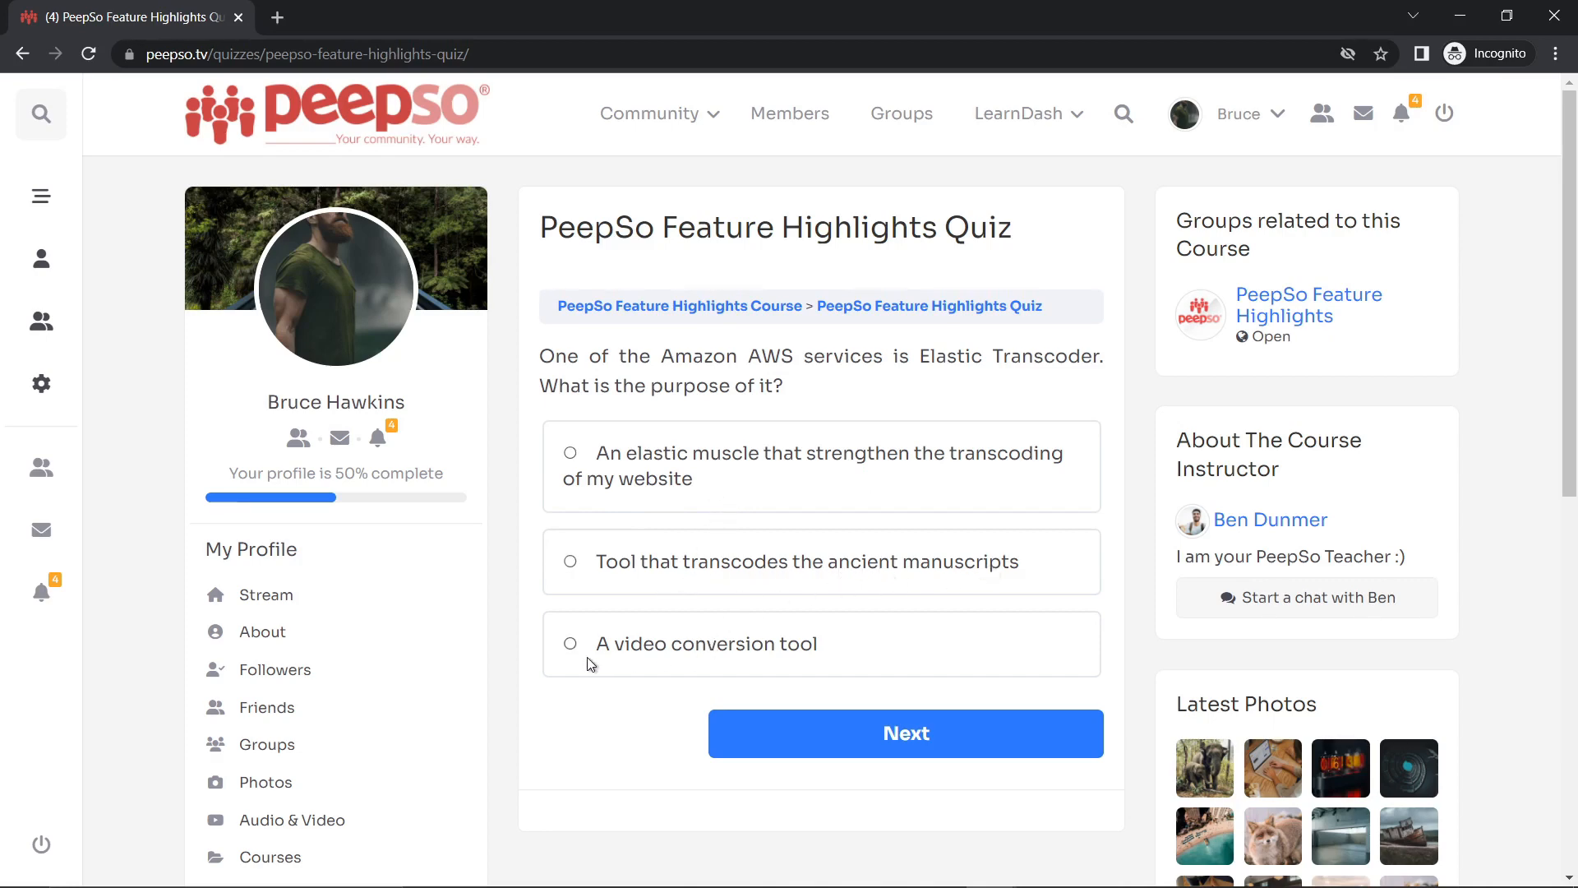
# Answer "A video conversion tool" for Elastic Transcoder, choose the redirect-page and special-layout answers for Gecko Landing Page, and finish the quiz through to the course page.
pyautogui.click(570, 642)
pyautogui.click(870, 748)
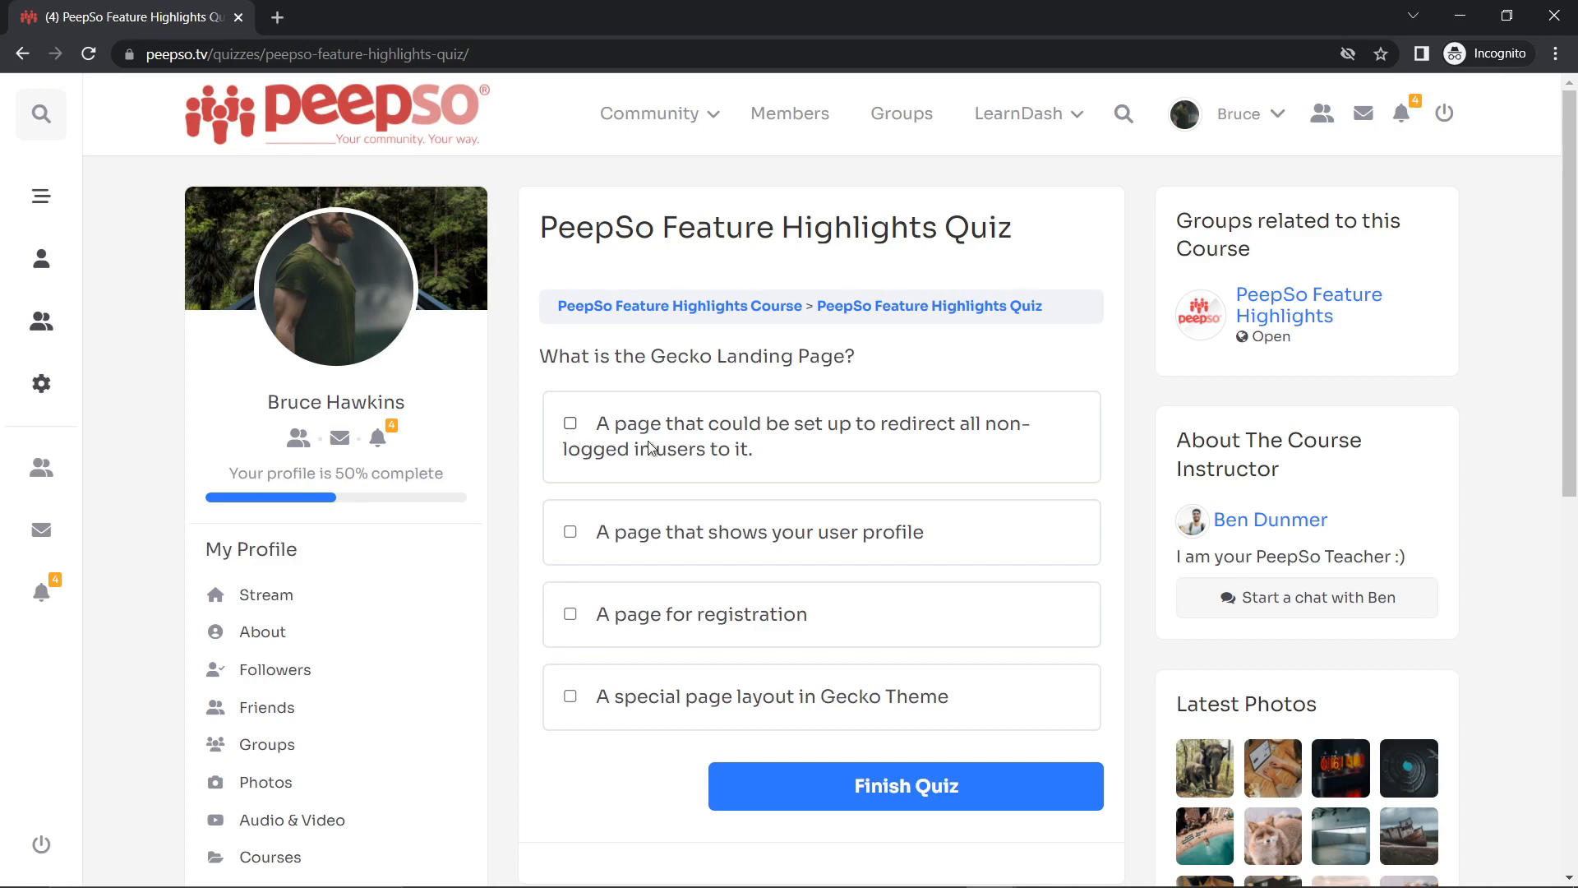
pyautogui.click(575, 429)
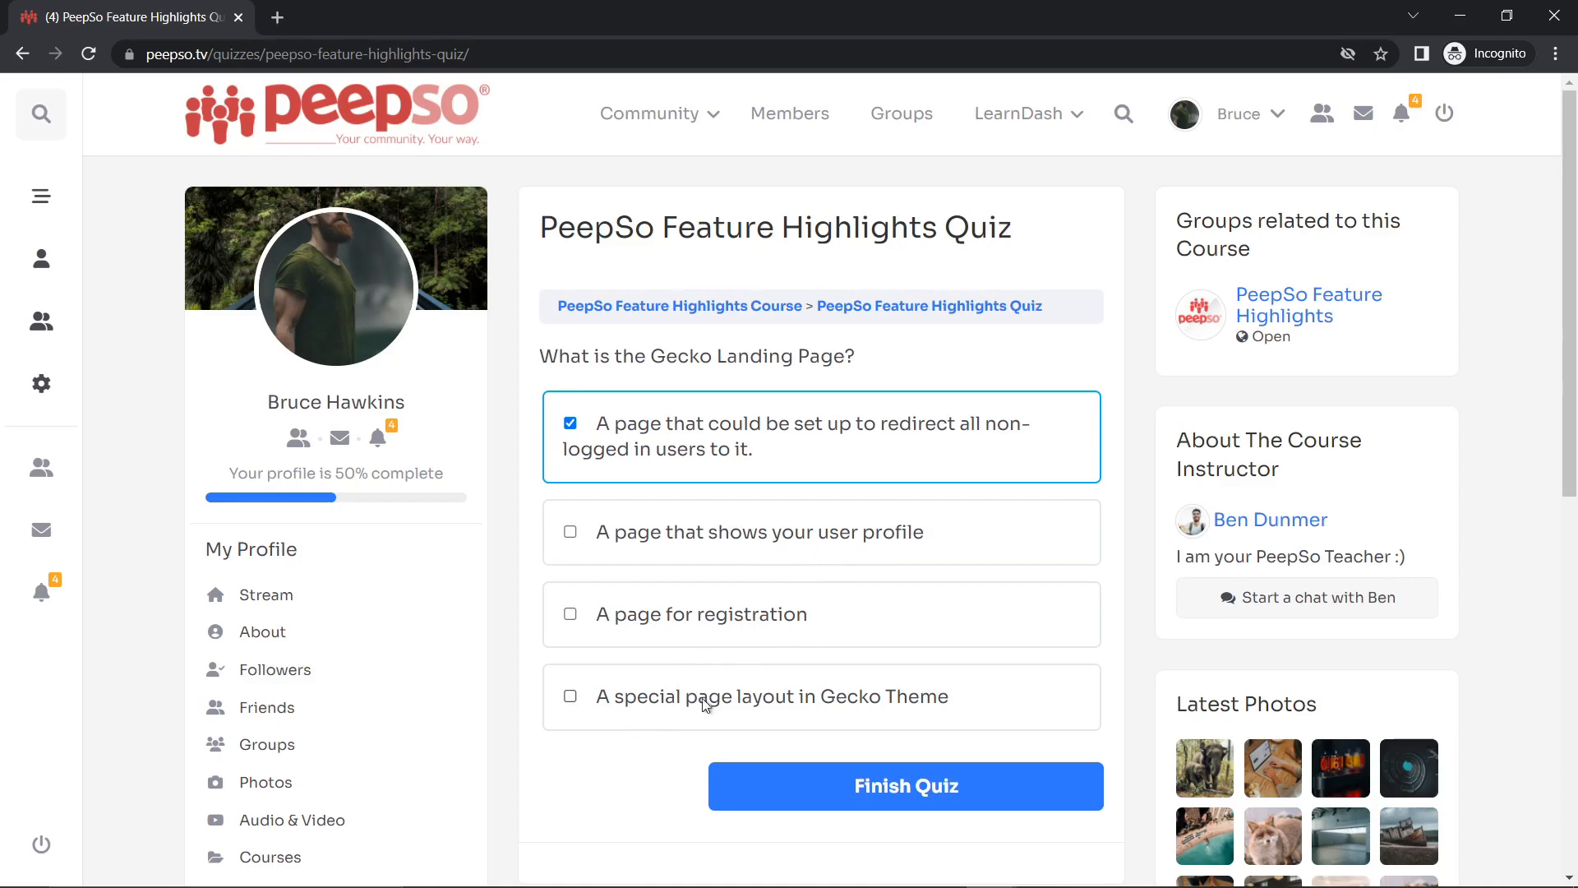
pyautogui.click(571, 698)
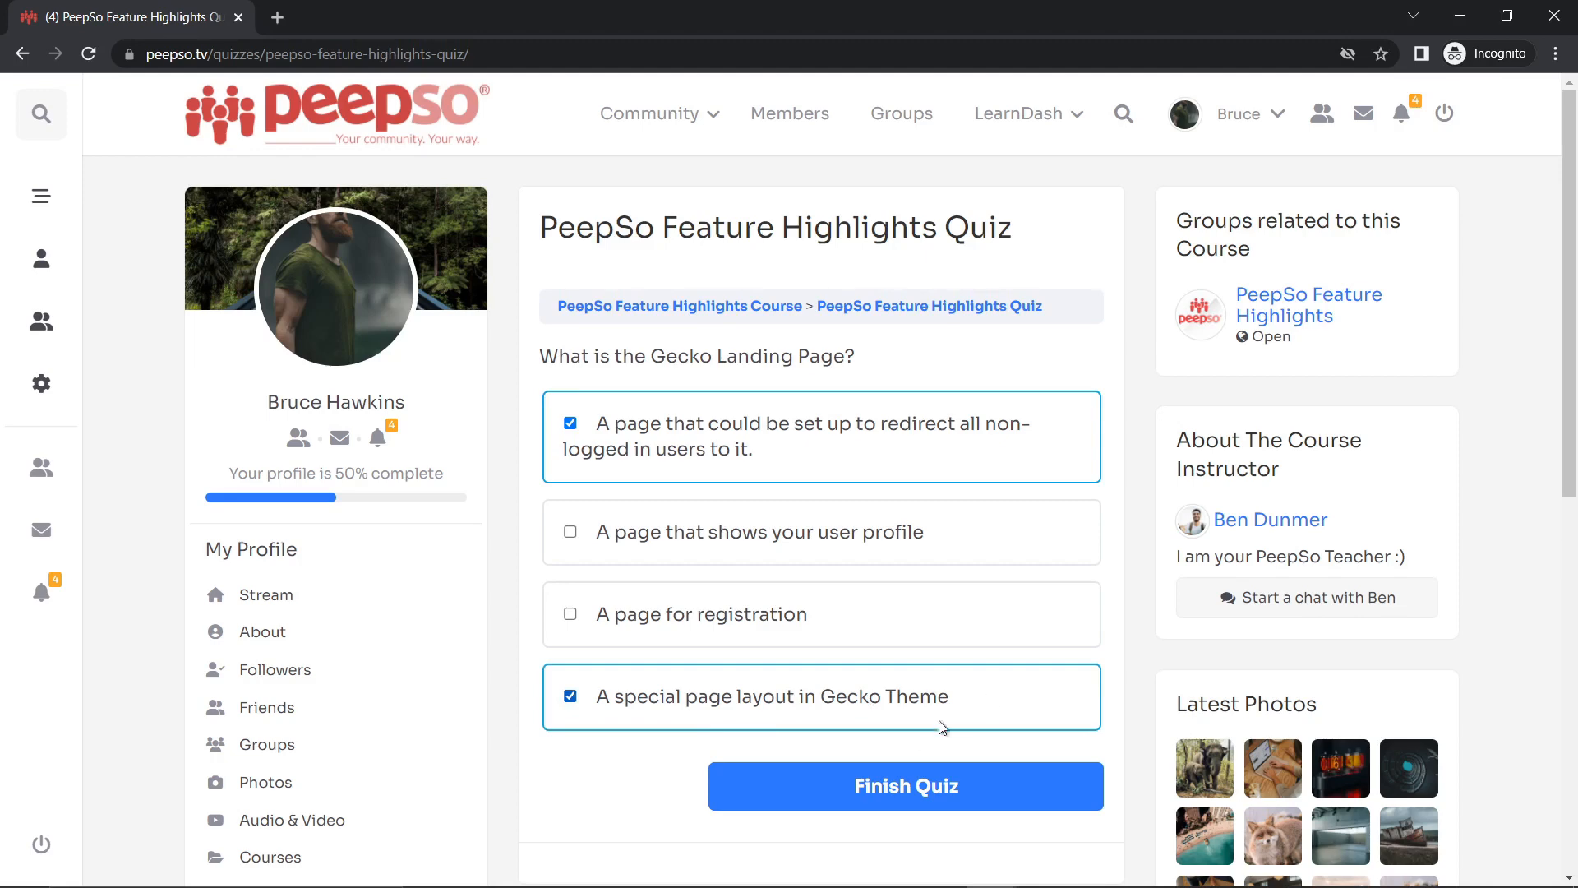
pyautogui.click(841, 789)
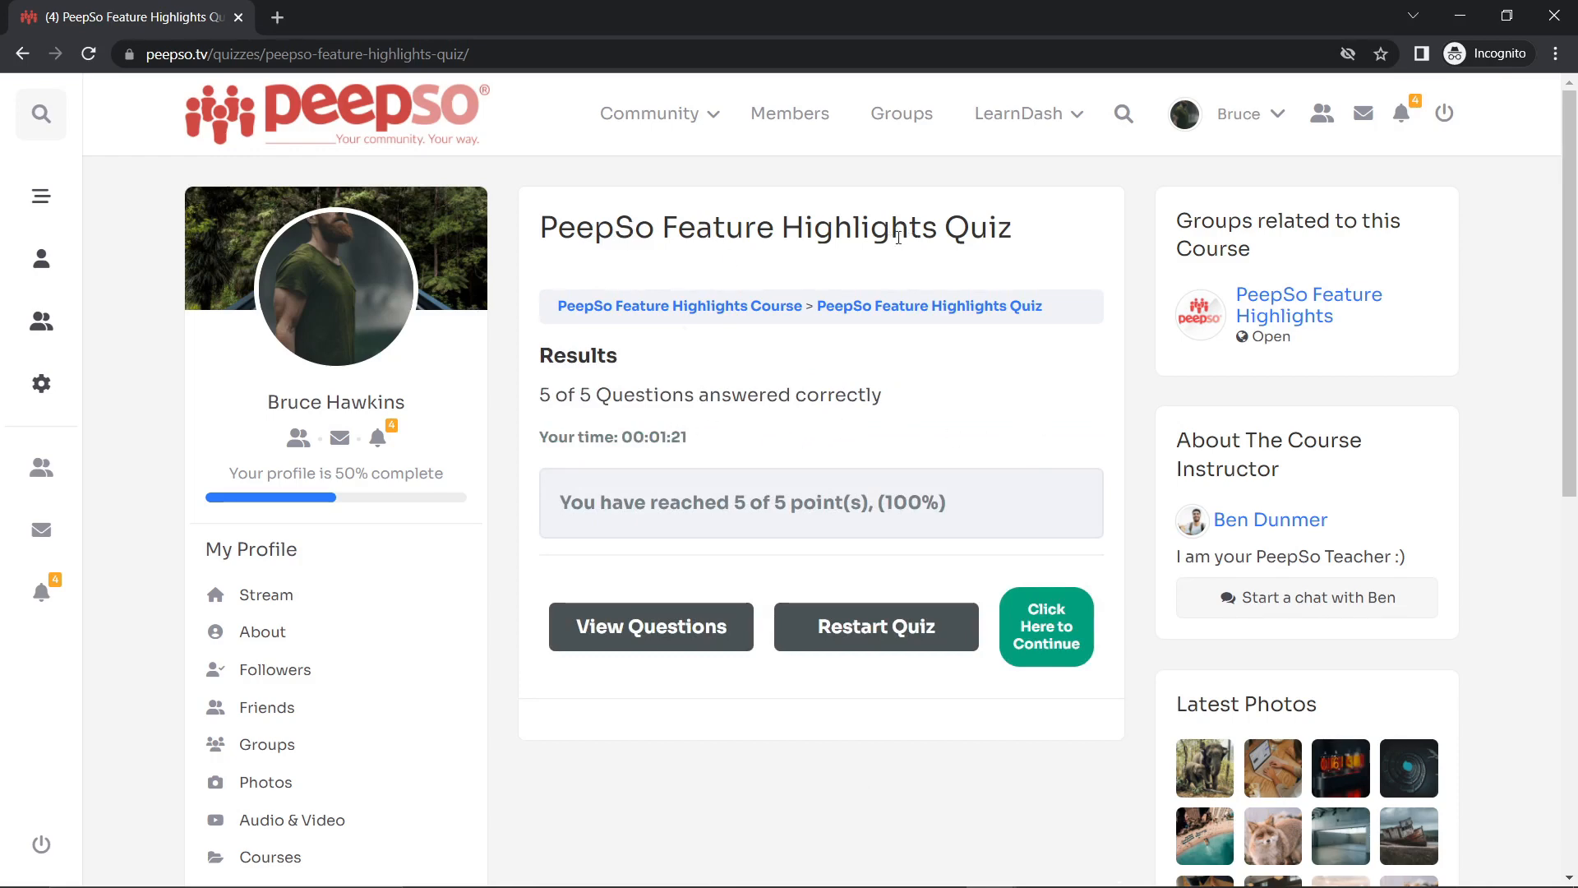
pyautogui.click(1037, 637)
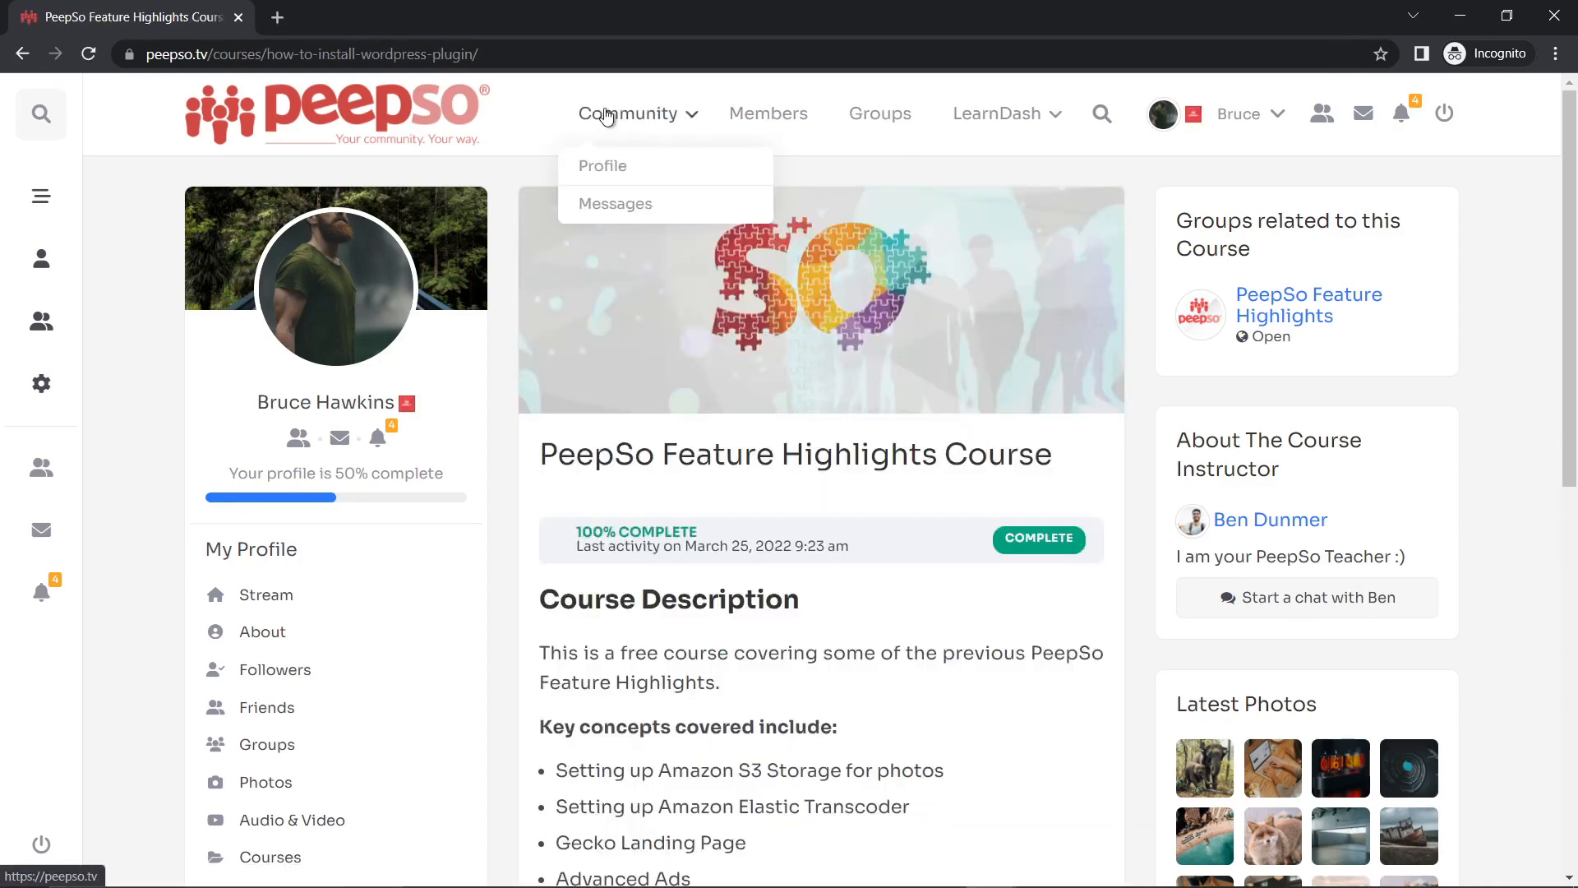
# Check the community activity stream for the course completion post and member badge, and view the LearnDash courses list.
pyautogui.click(607, 115)
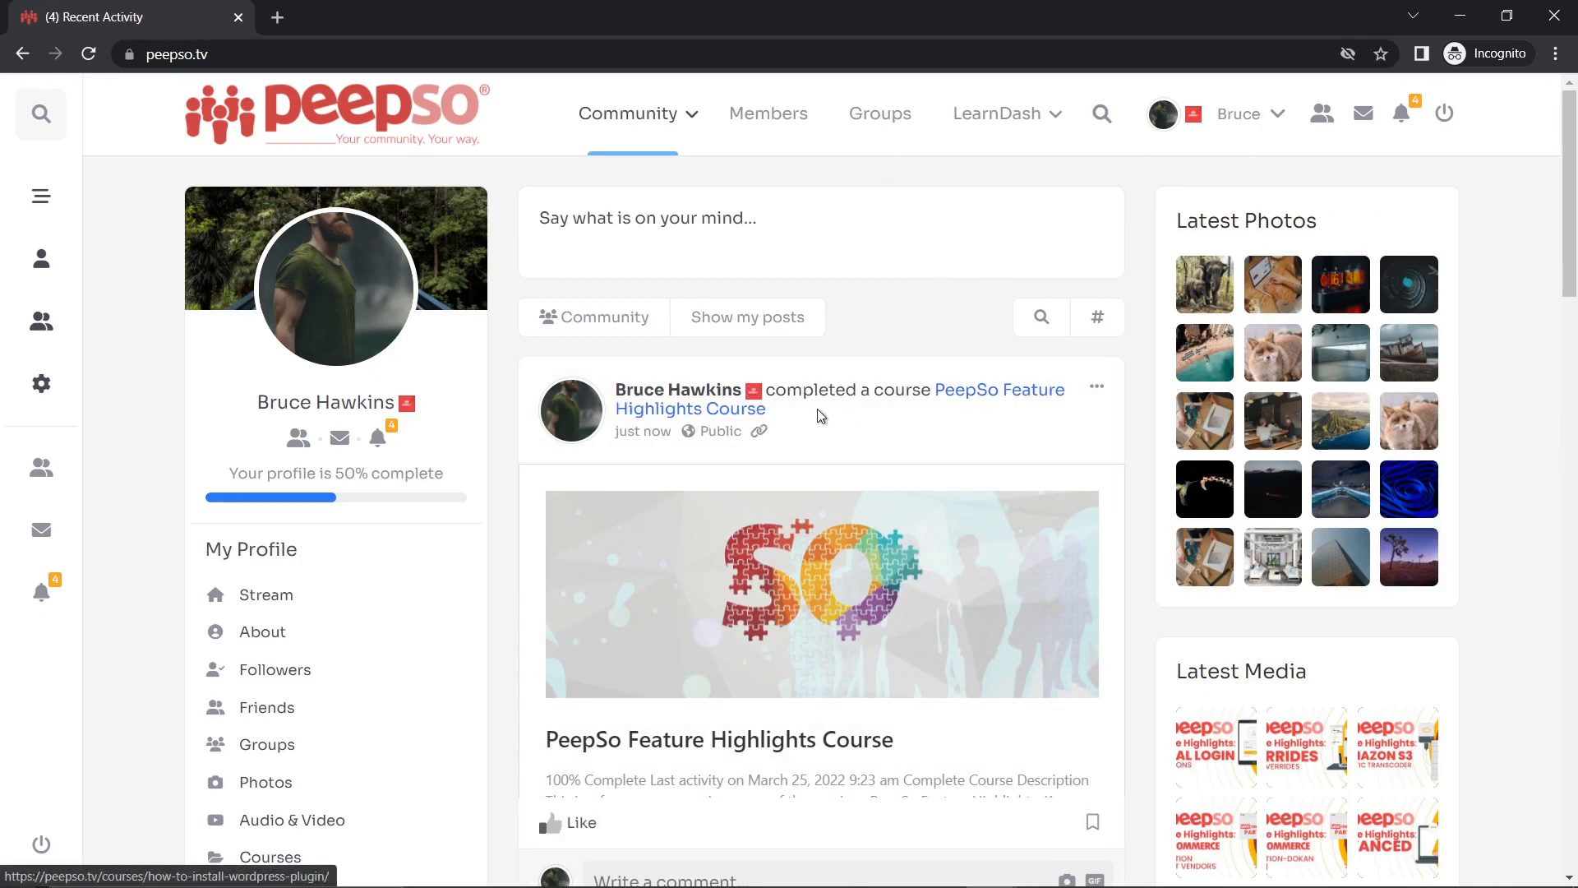
pyautogui.moveTo(409, 408)
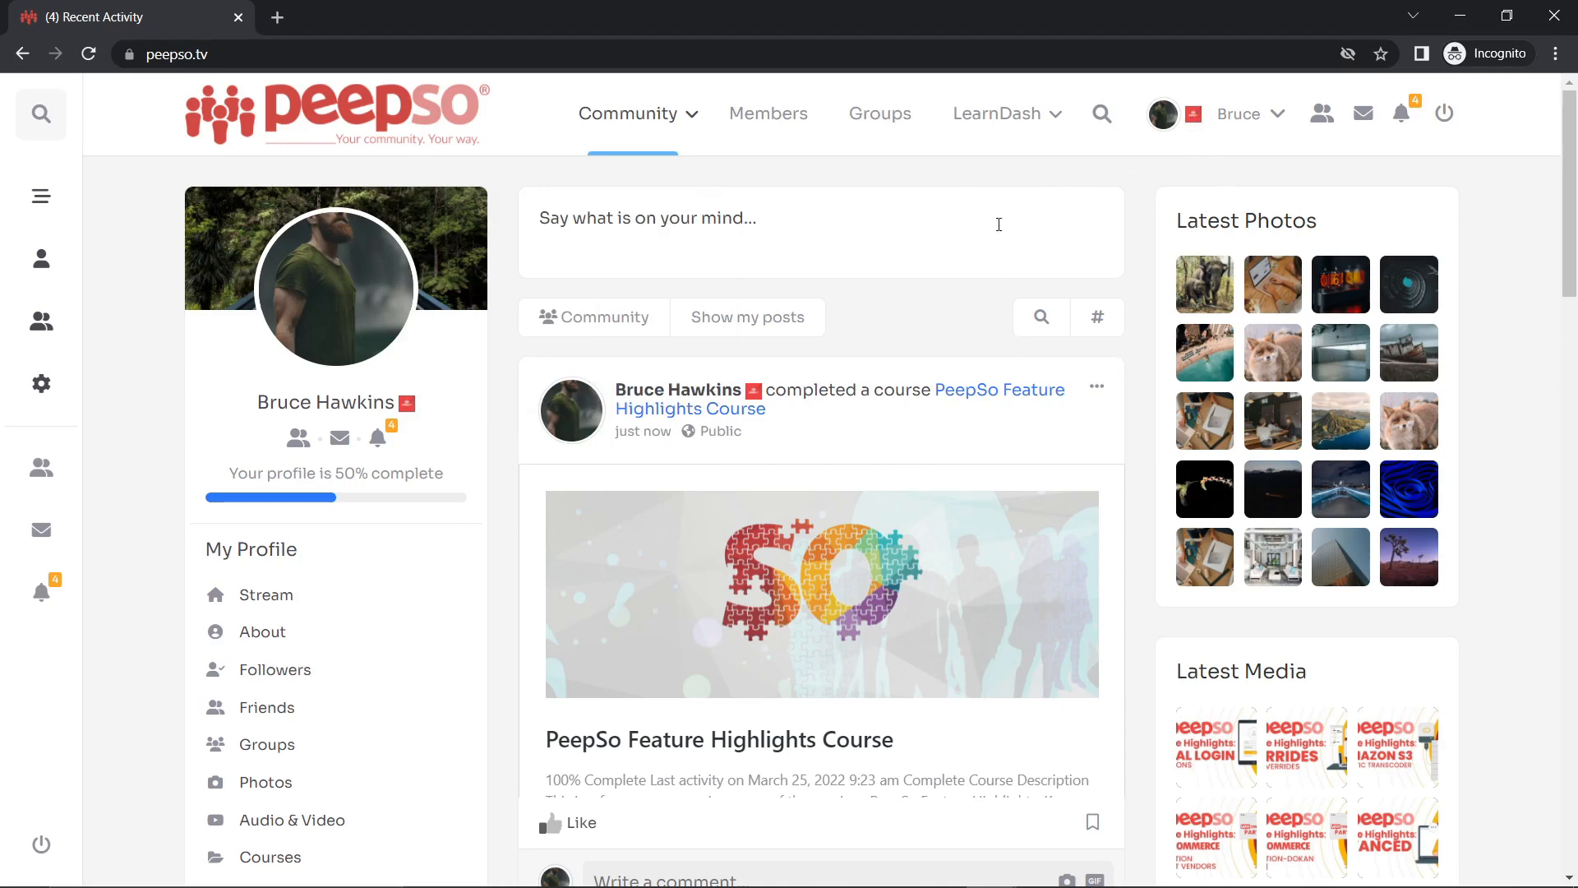
pyautogui.moveTo(1027, 132)
pyautogui.click(1009, 167)
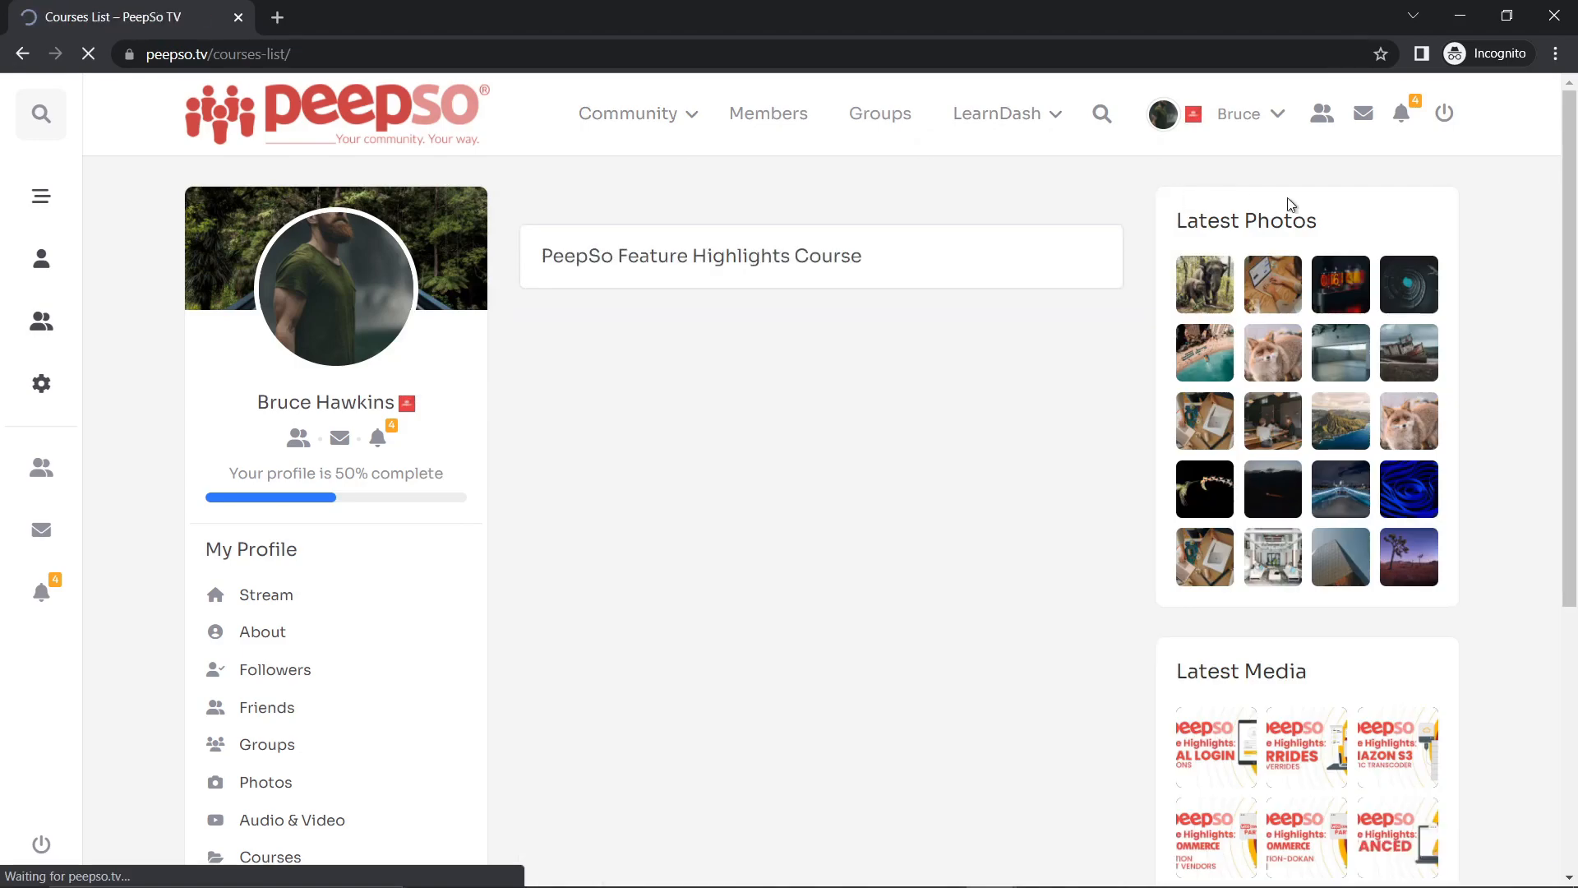
pyautogui.scroll(-5, 1083, 434)
pyautogui.scroll(5, 1083, 439)
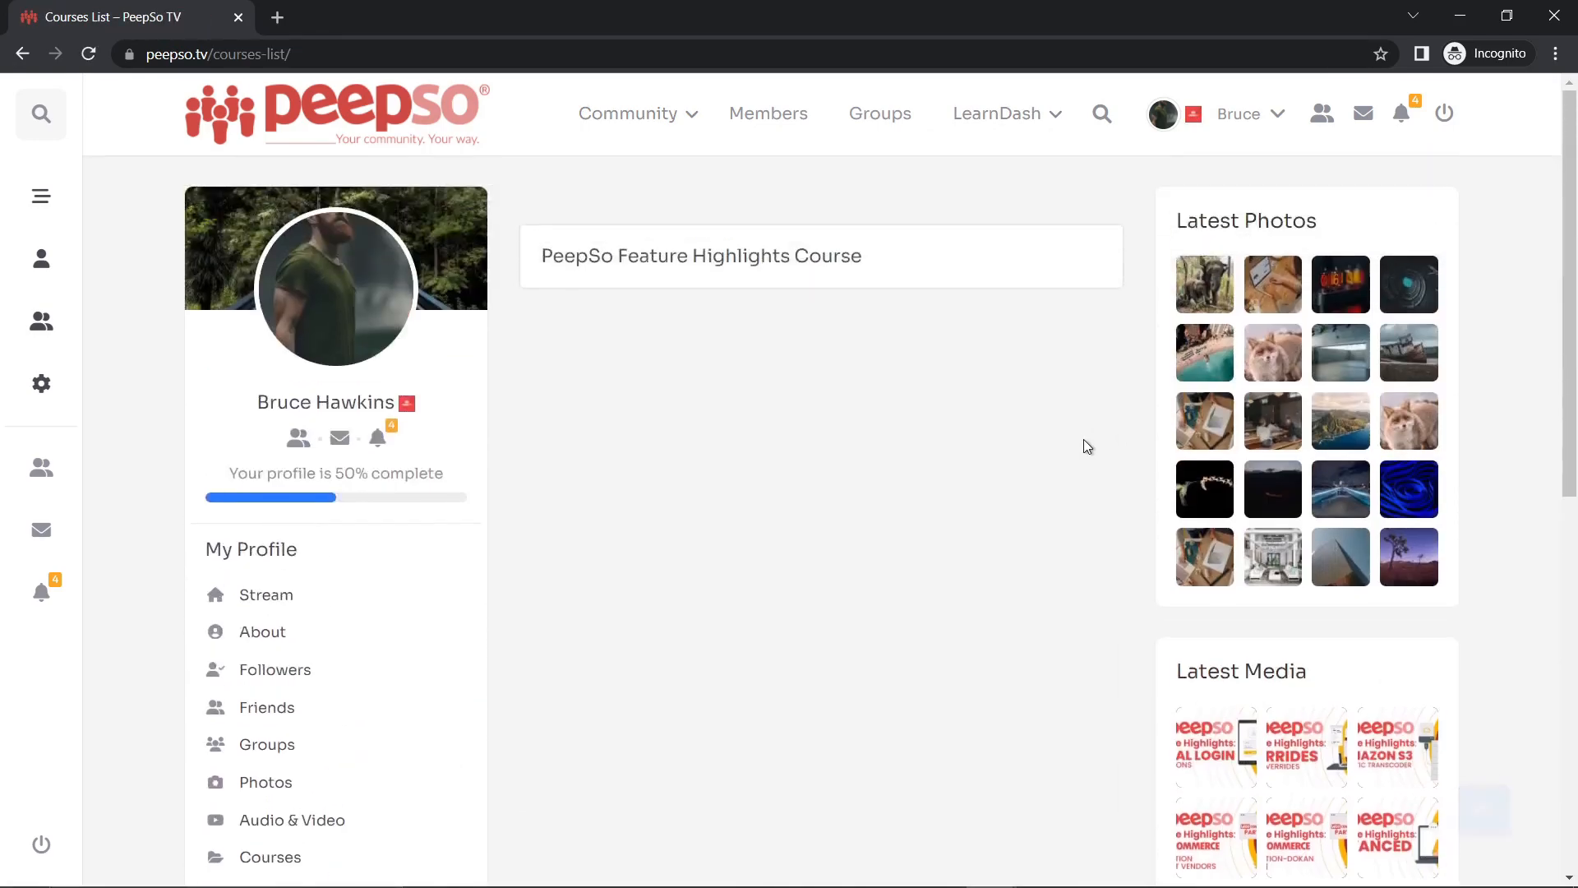
# Open the PeepSo Feature Highlights group and review its member list for the newly enrolled member.
pyautogui.click(886, 127)
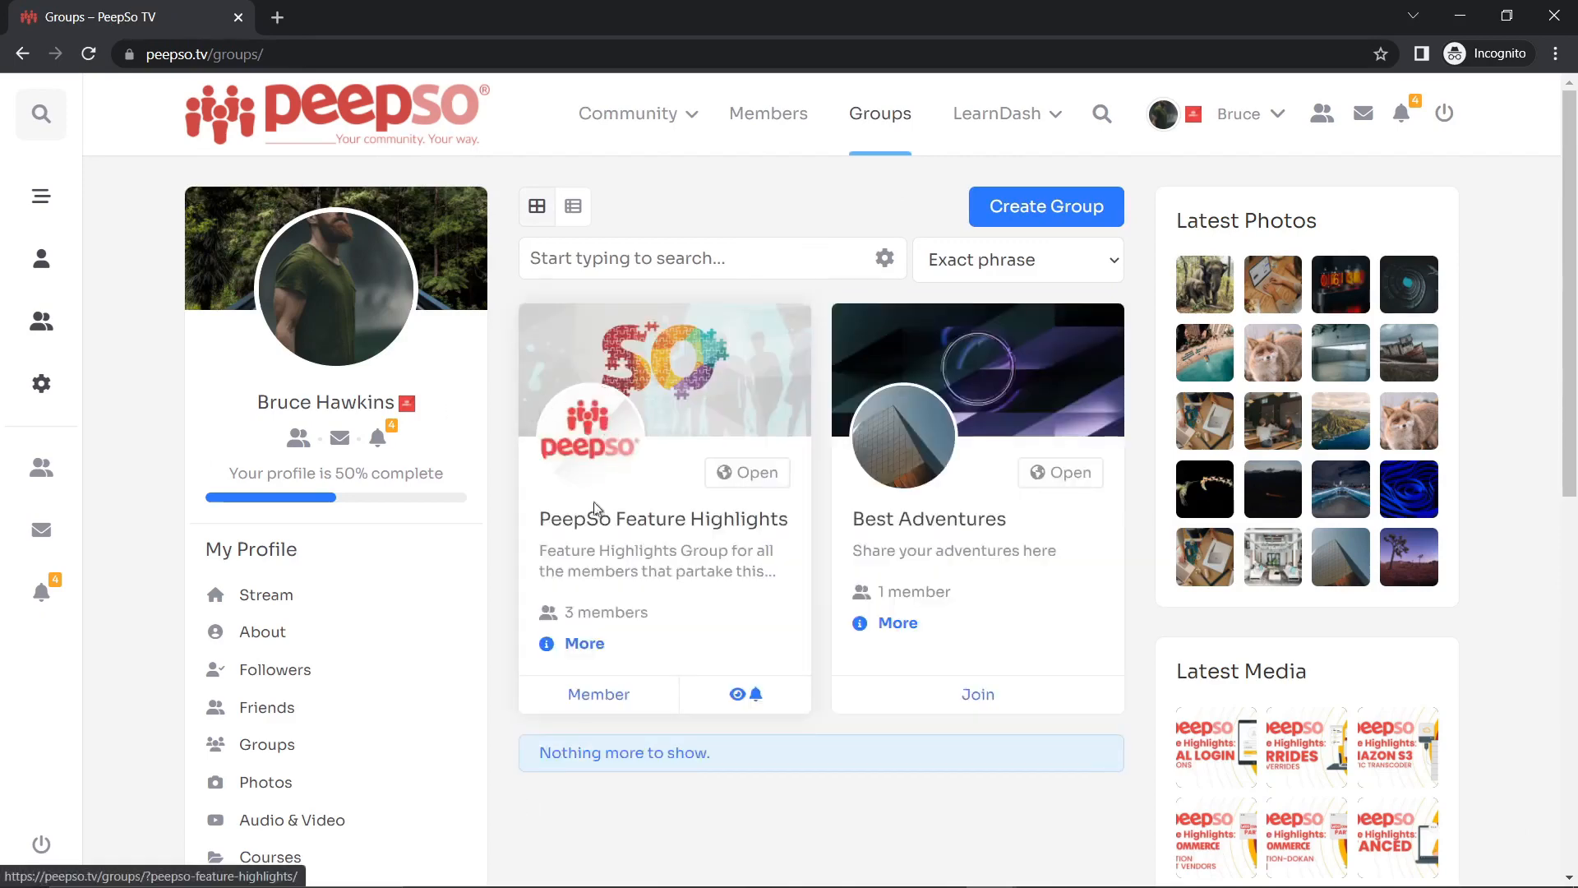
pyautogui.click(761, 391)
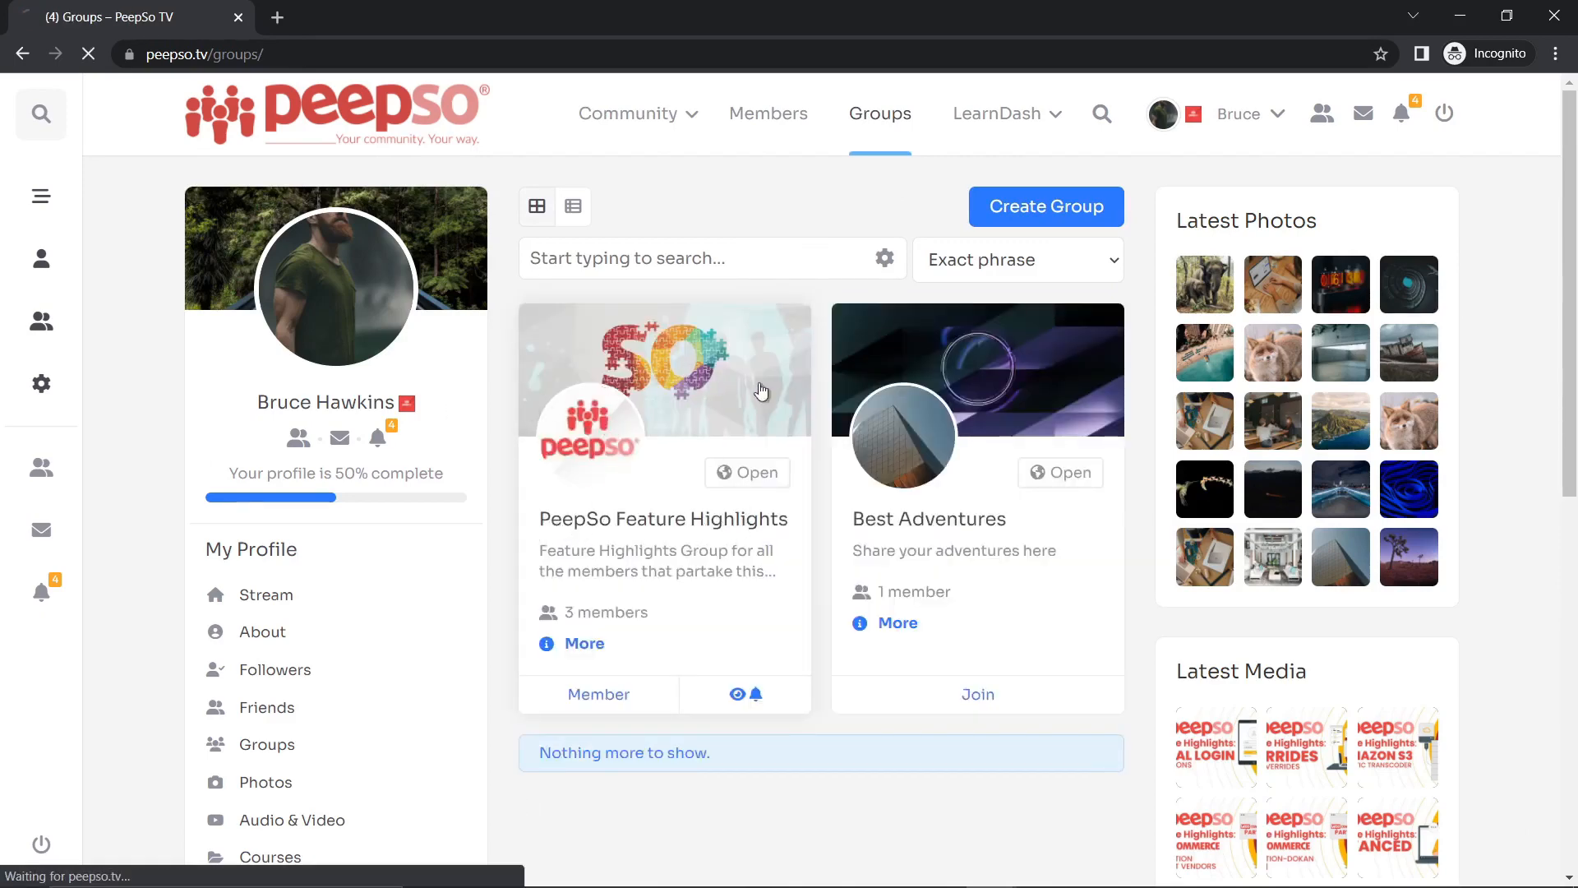
pyautogui.scroll(-5, 852, 472)
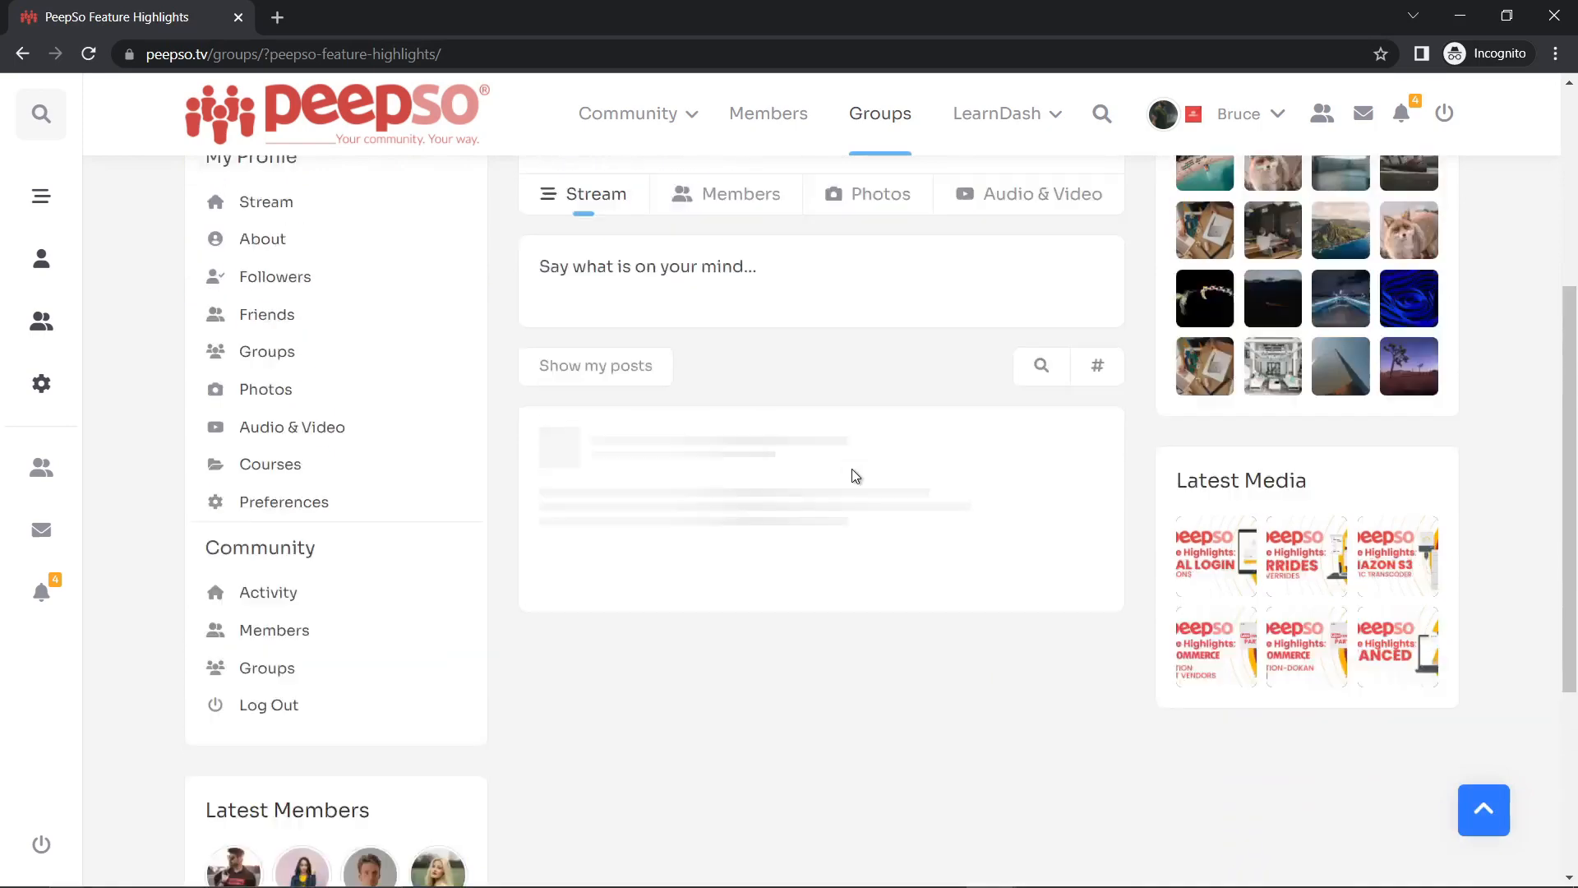
pyautogui.scroll(5, 852, 475)
pyautogui.click(781, 509)
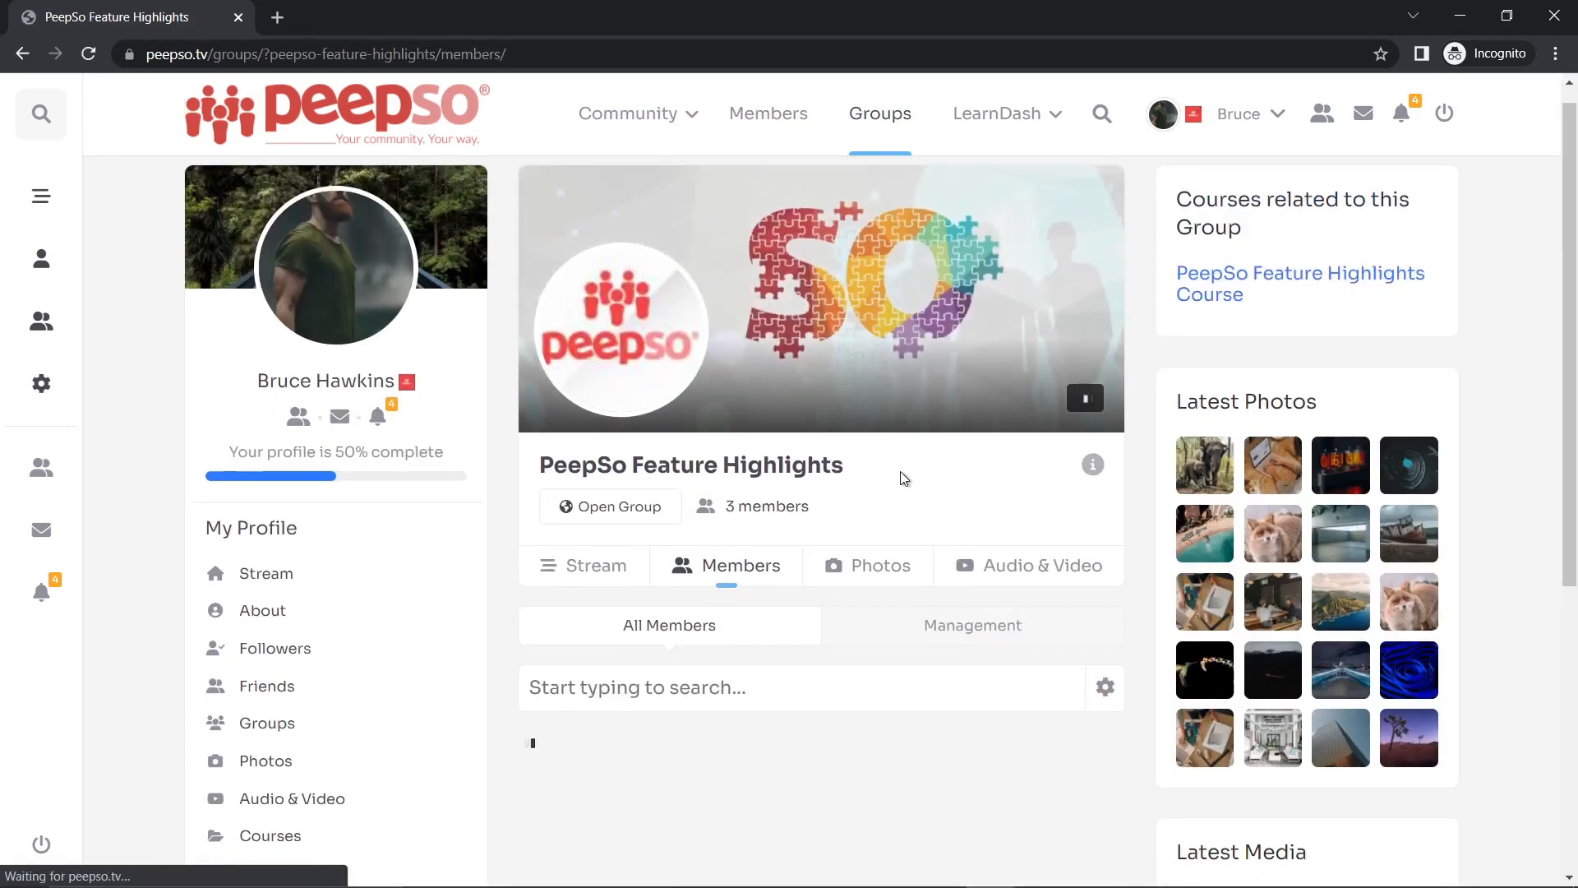
pyautogui.scroll(-5, 902, 482)
pyautogui.scroll(-3, 1010, 630)
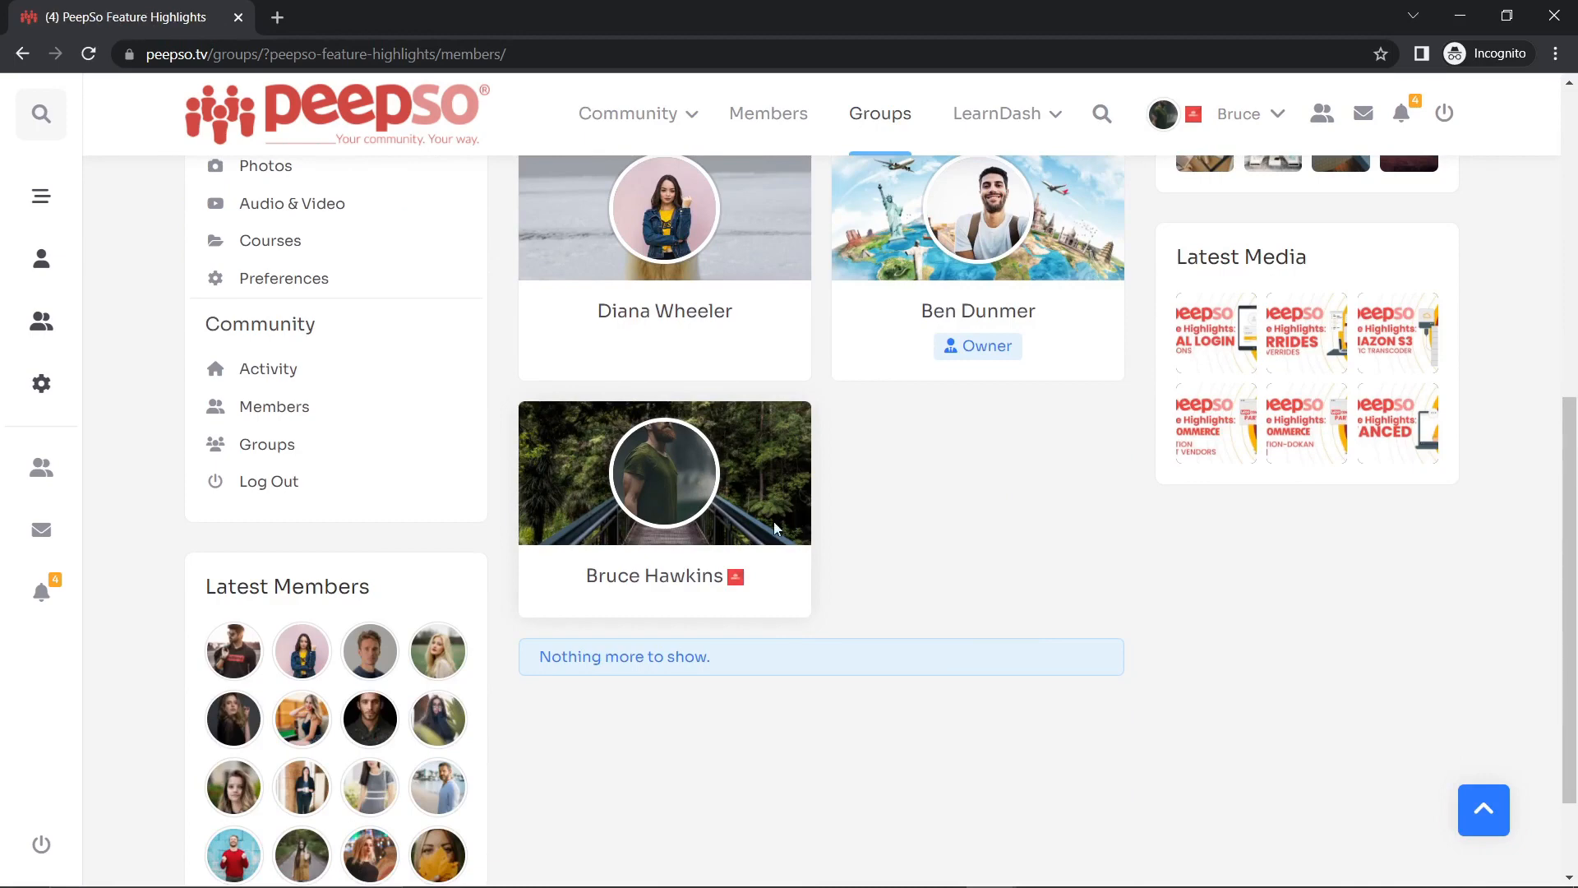
pyautogui.scroll(7, 922, 521)
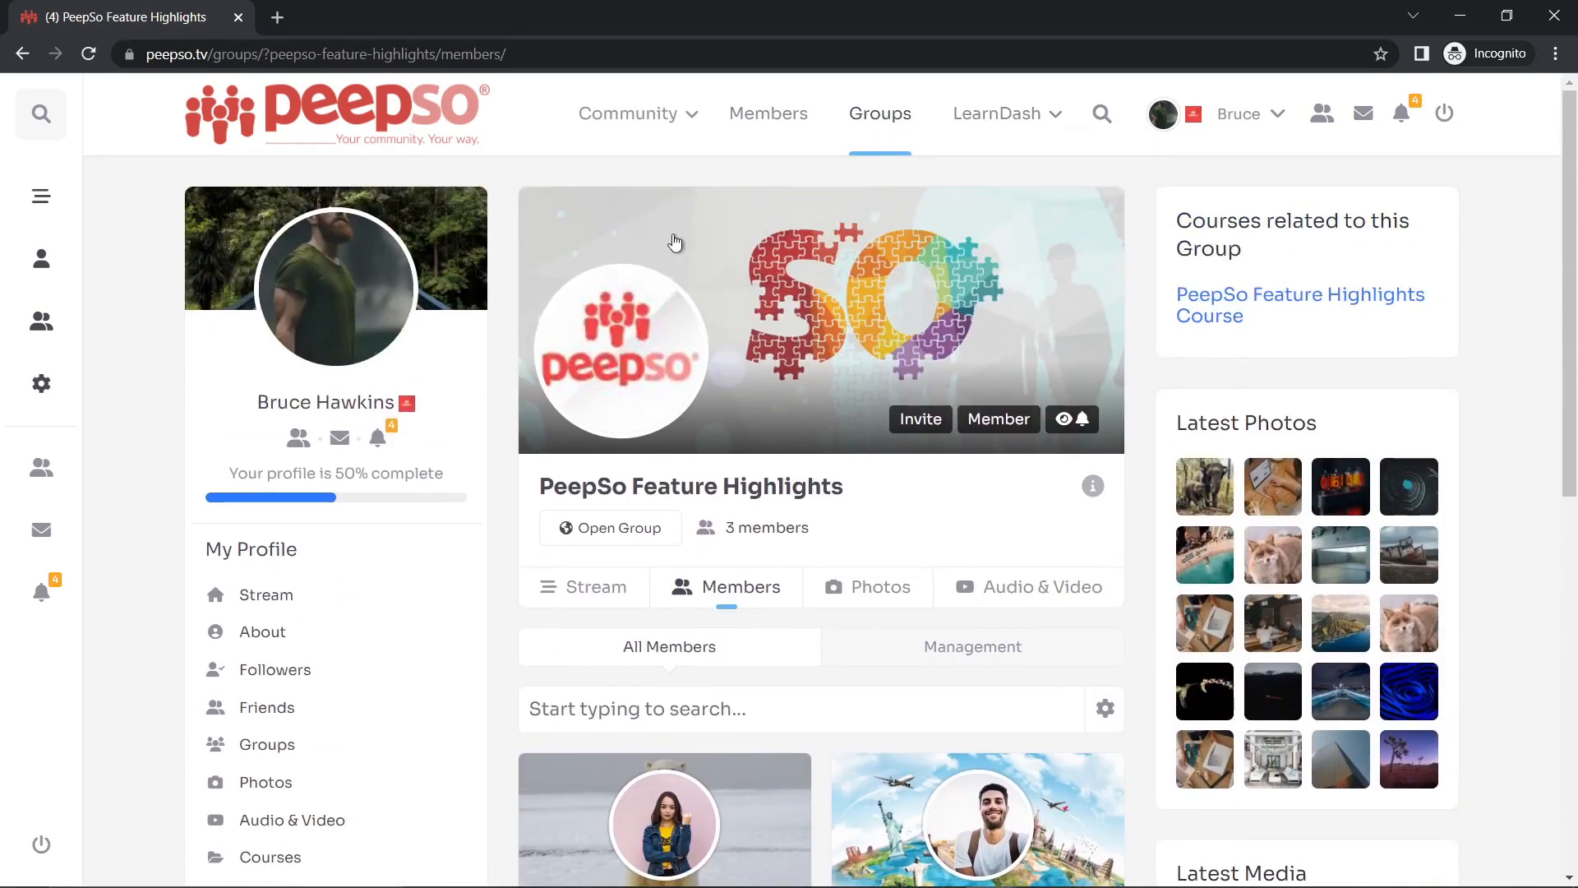
pyautogui.scroll(-2, 873, 539)
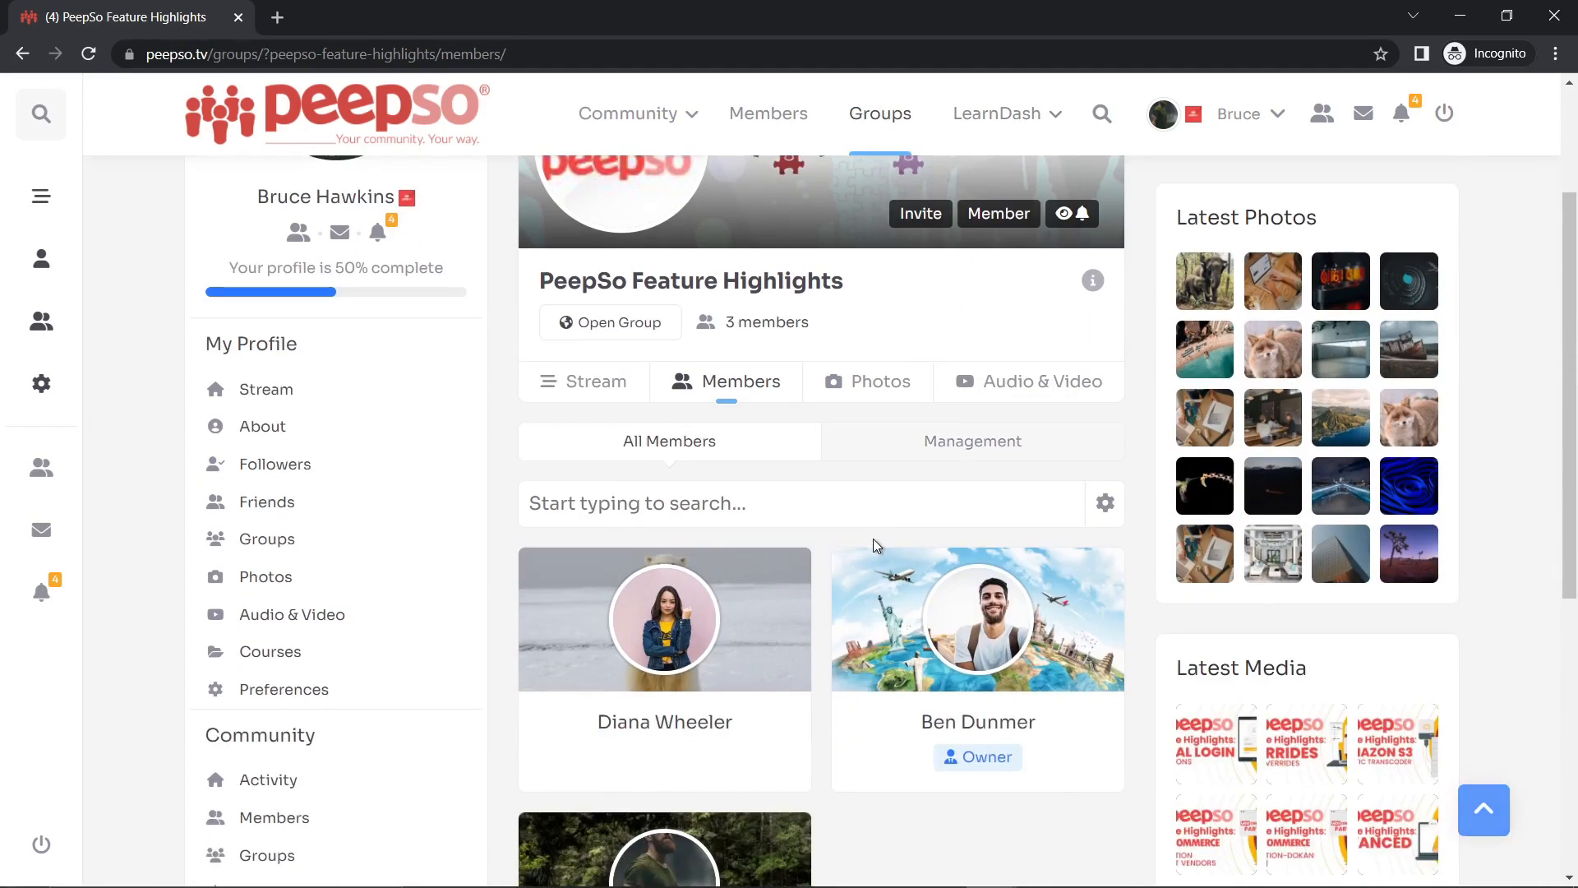
pyautogui.scroll(-2, 873, 539)
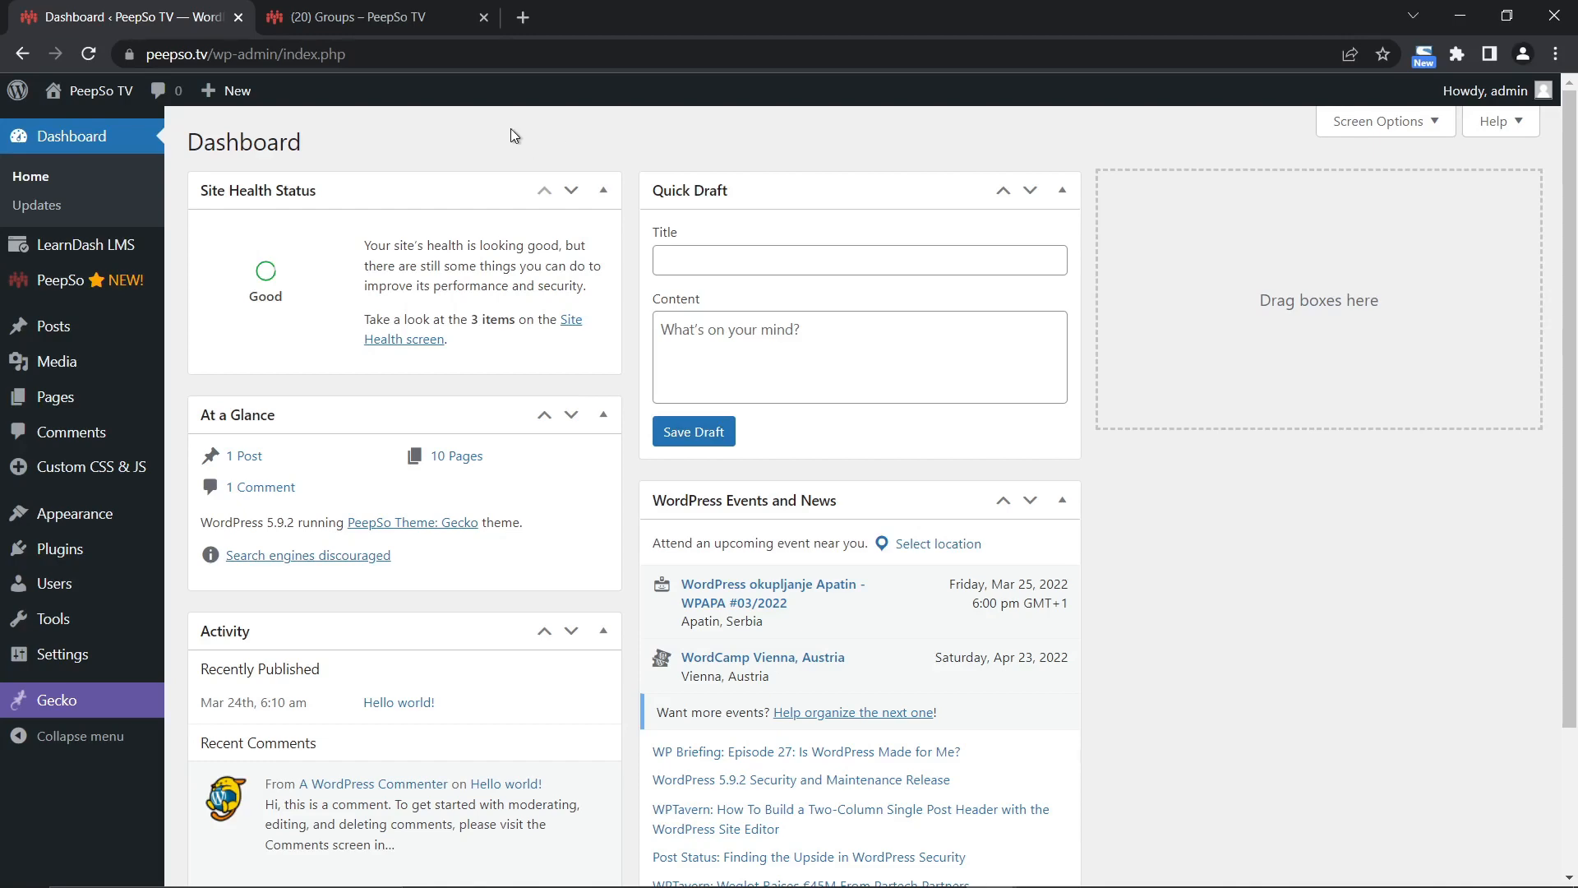
# From the group owner's community page, create an open group named Piano Players with "------" as its description.
pyautogui.click(350, 16)
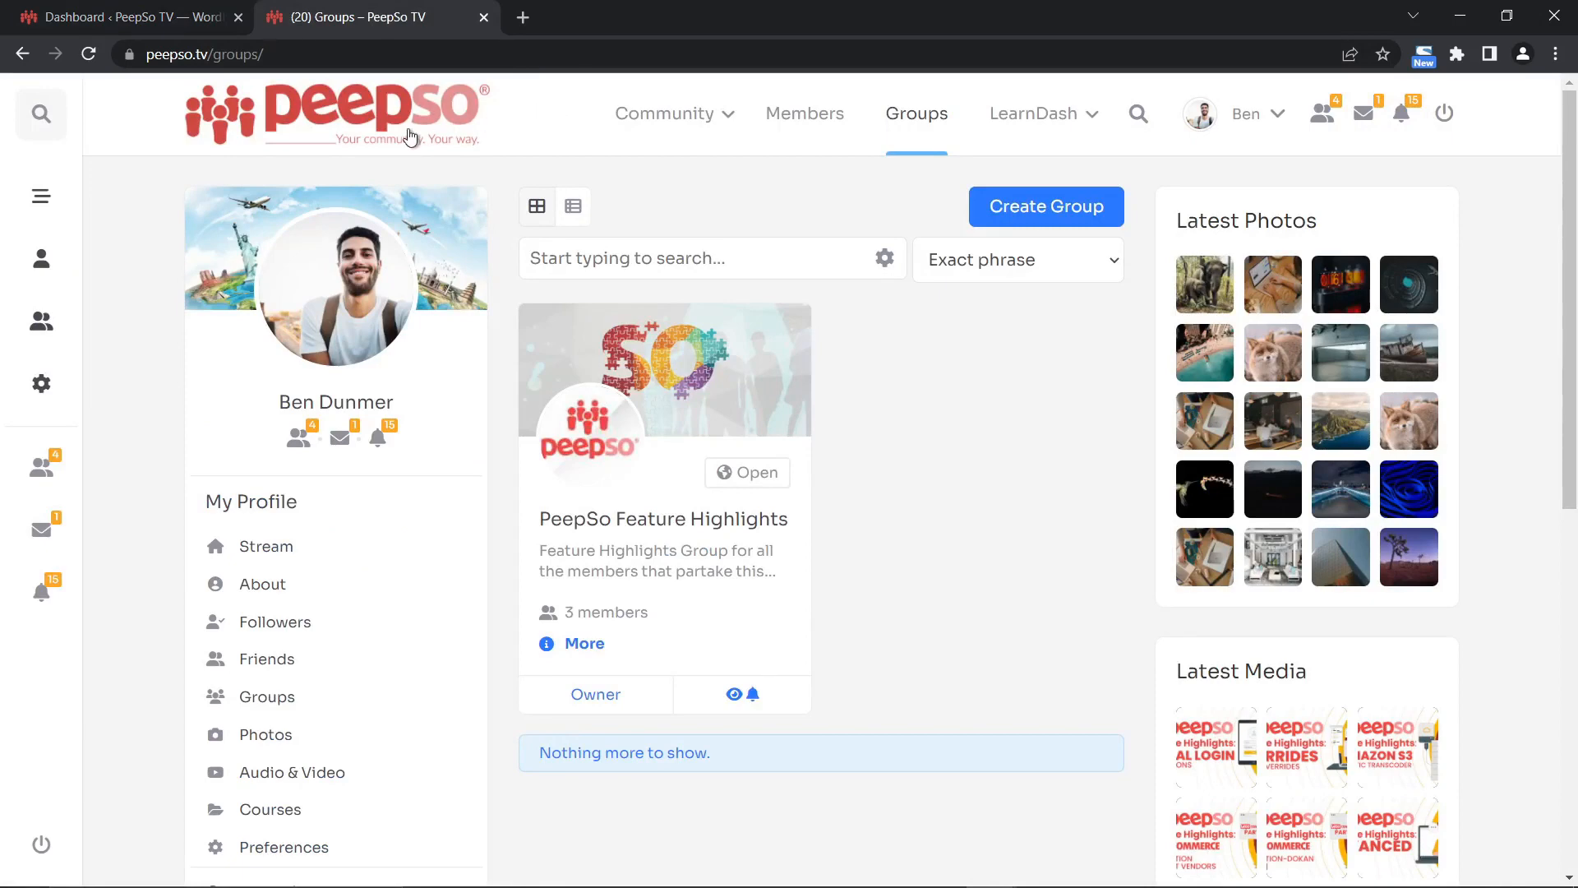
pyautogui.moveTo(606, 128)
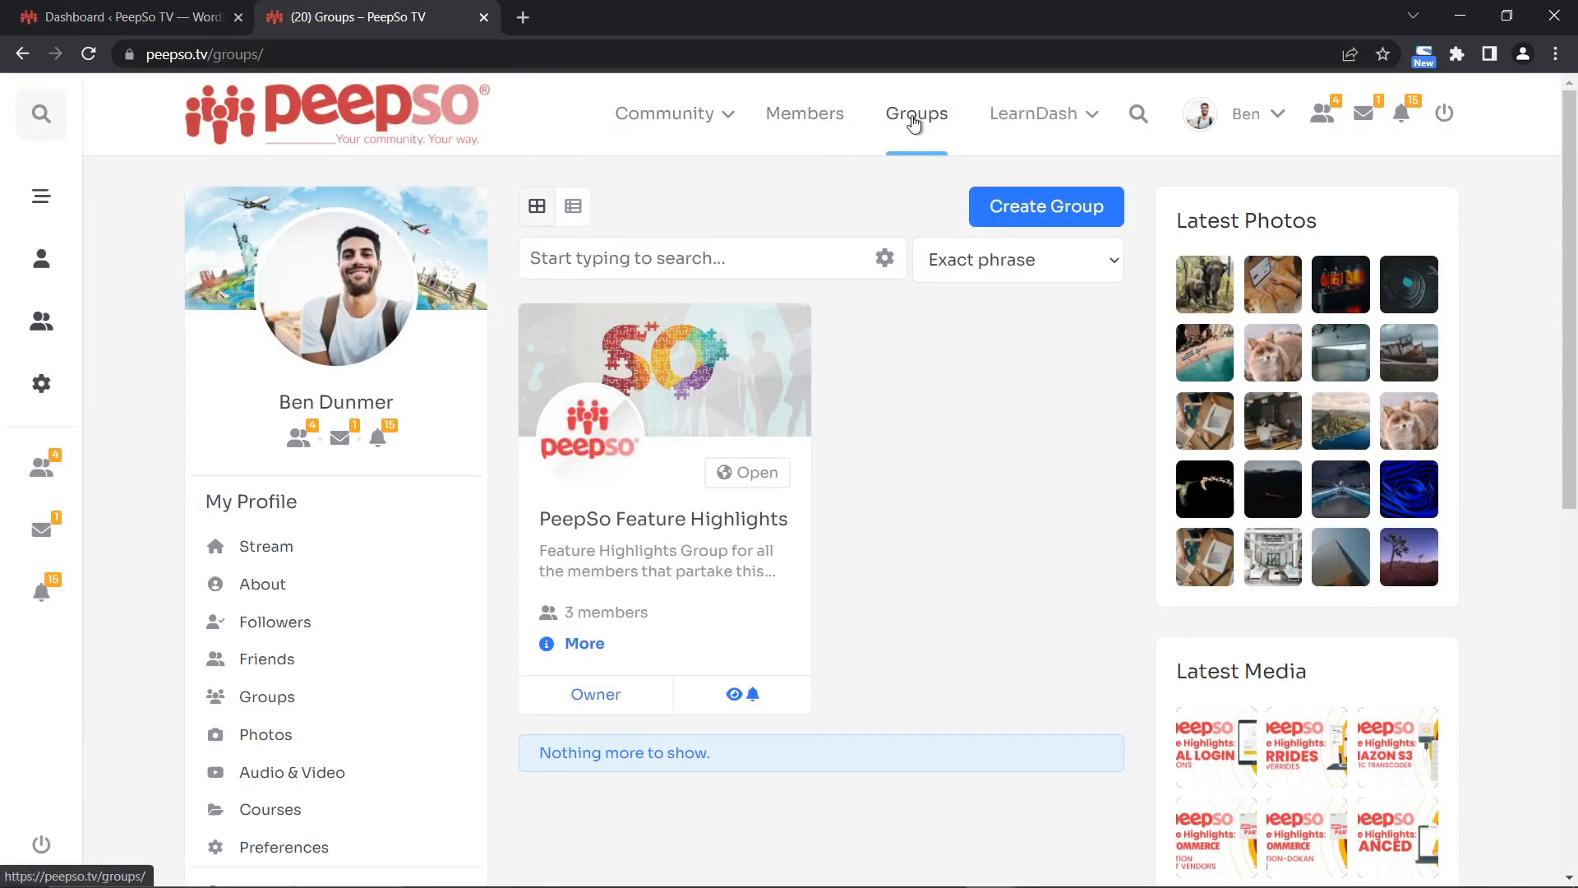
pyautogui.moveTo(1001, 145)
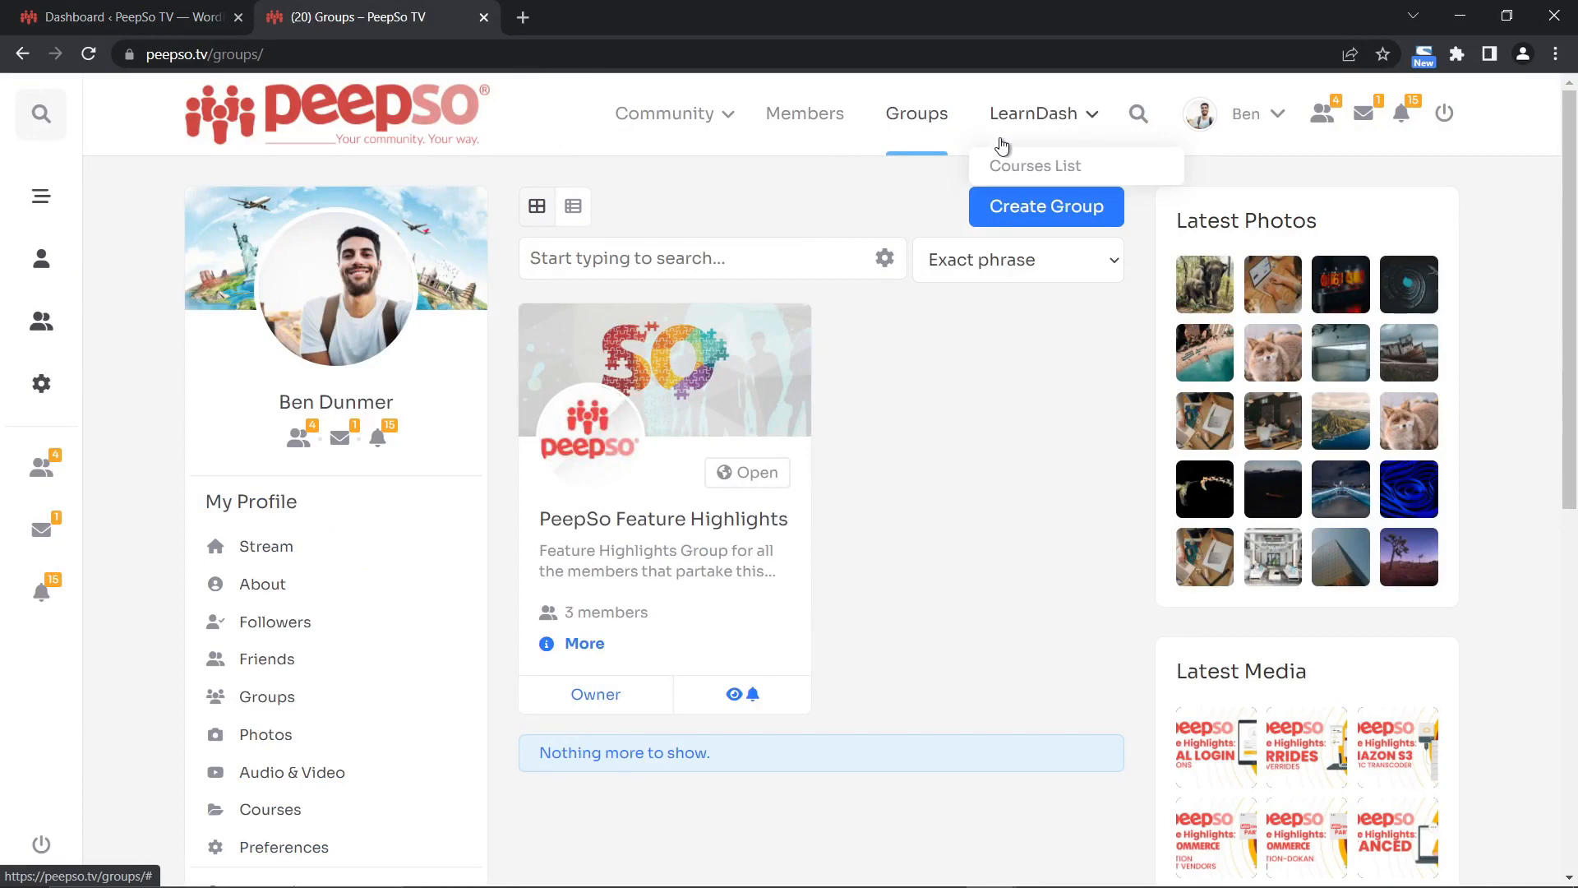
pyautogui.click(1046, 208)
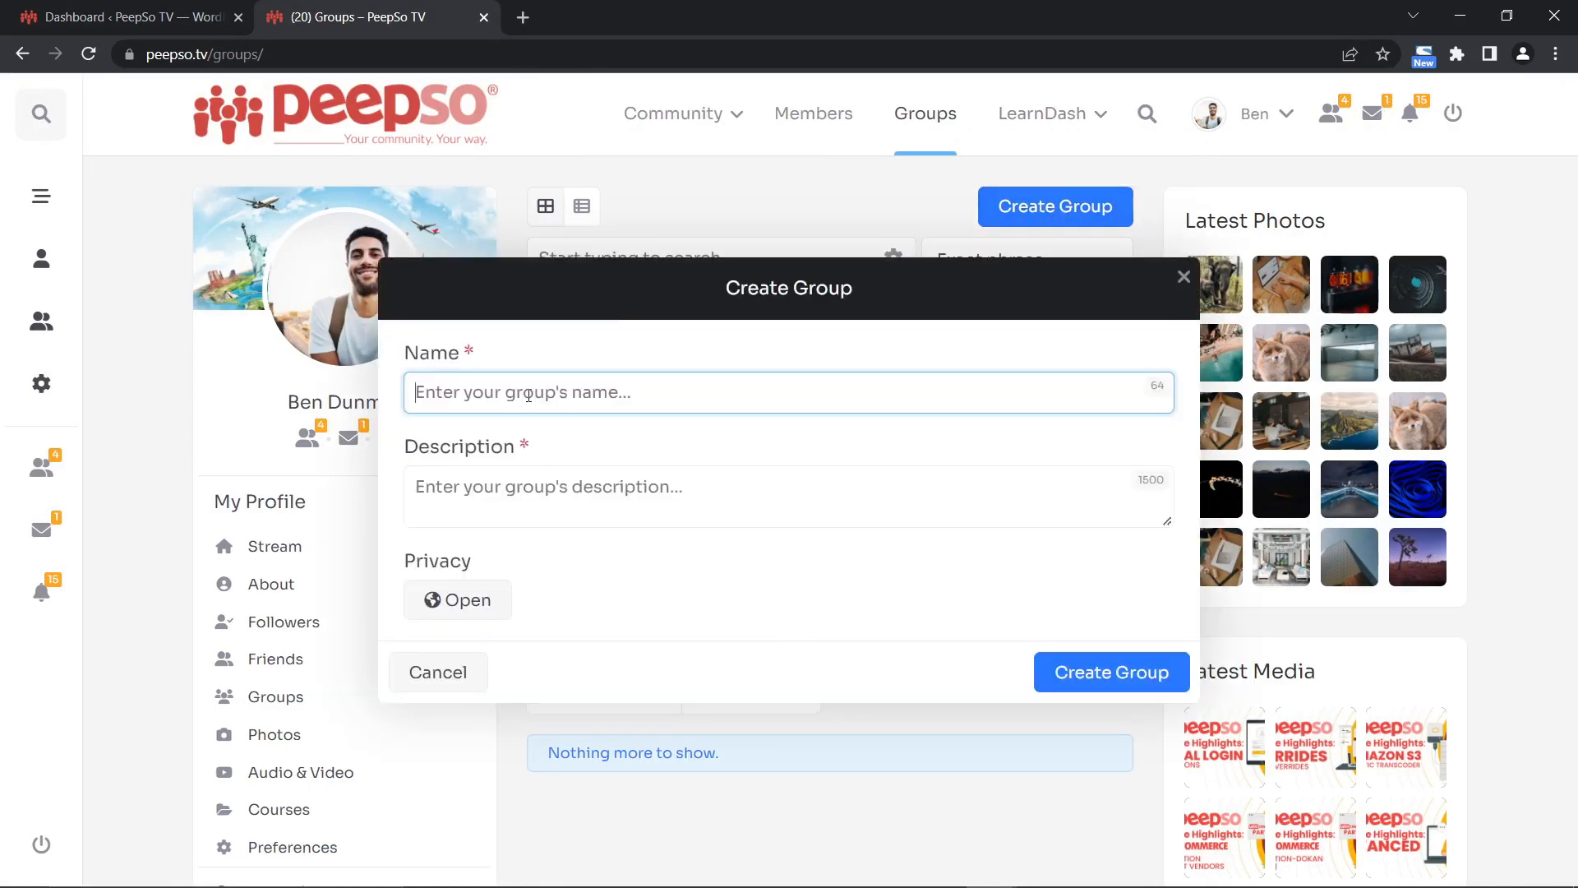
pyautogui.write('Pian')
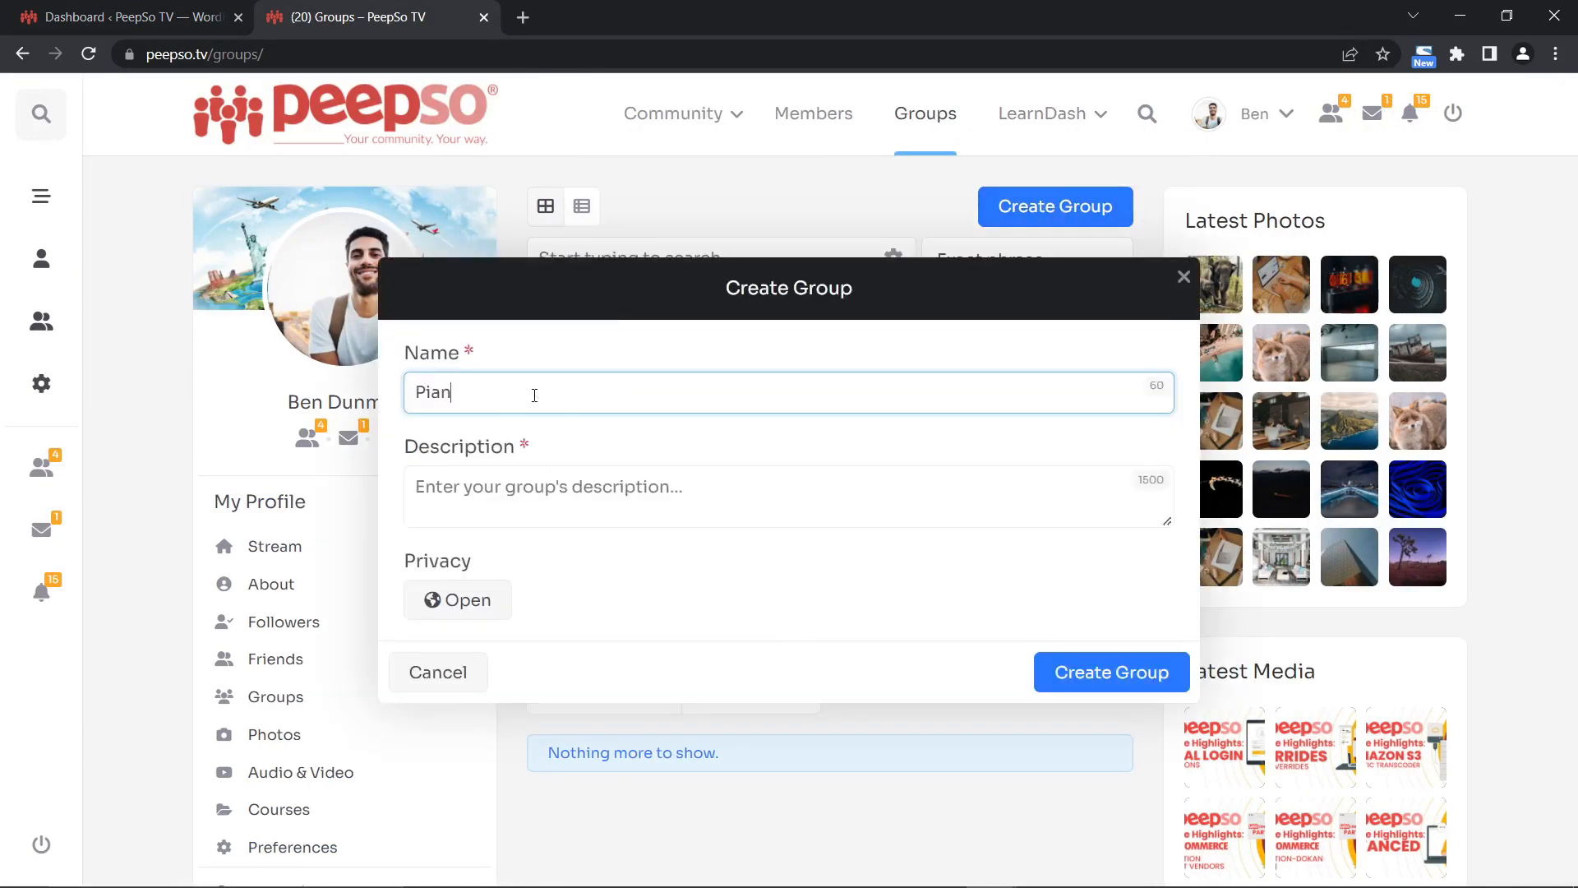
pyautogui.write('o Players')
pyautogui.click(473, 487)
pyautogui.write('------')
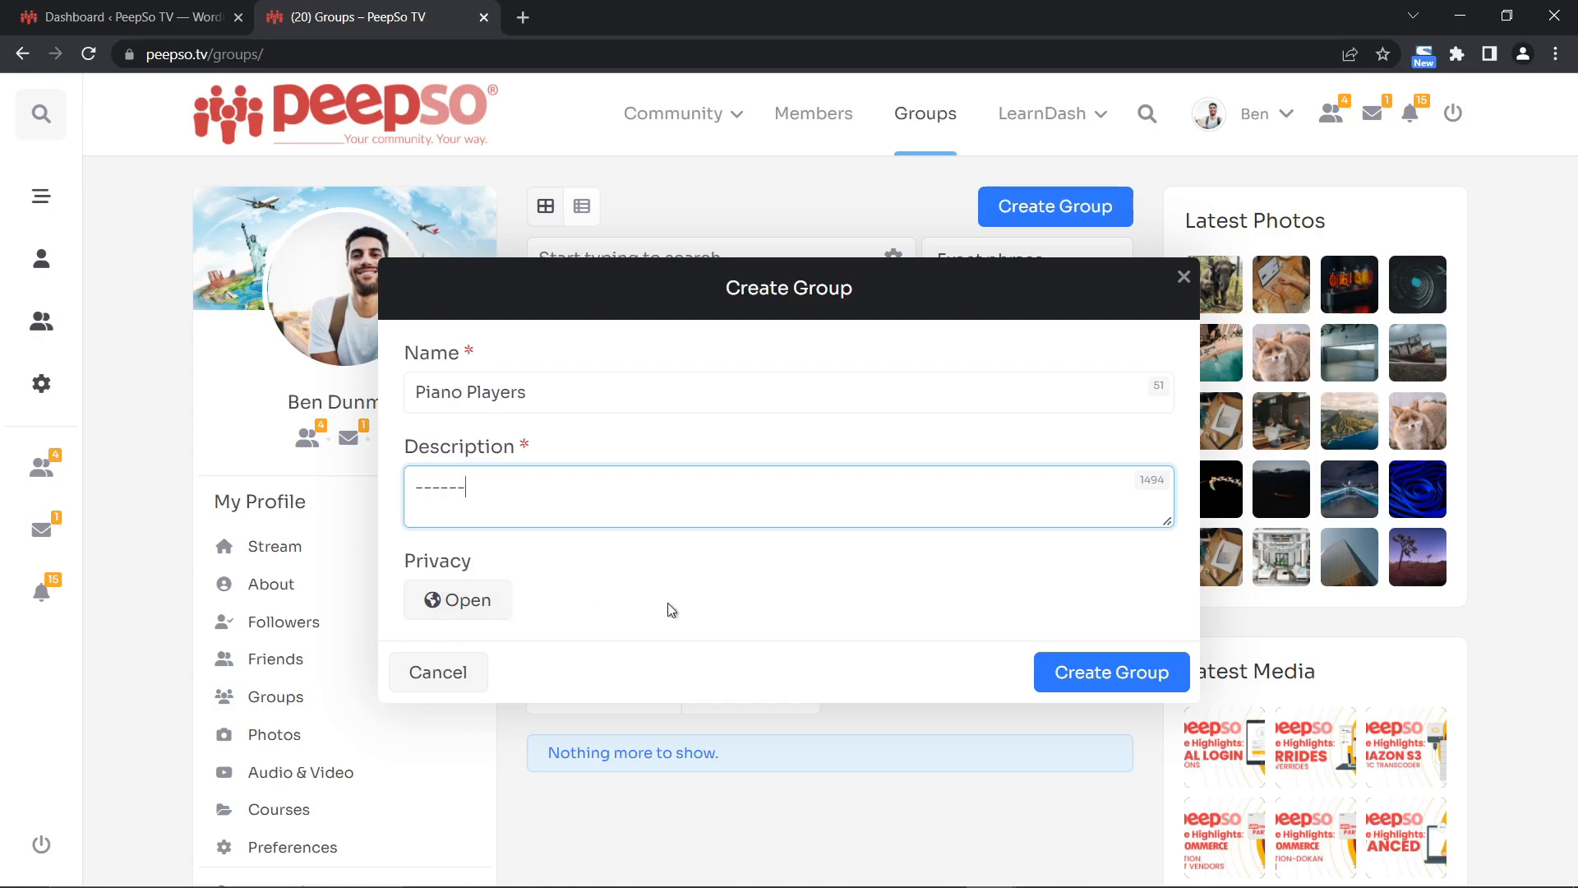
pyautogui.click(1102, 671)
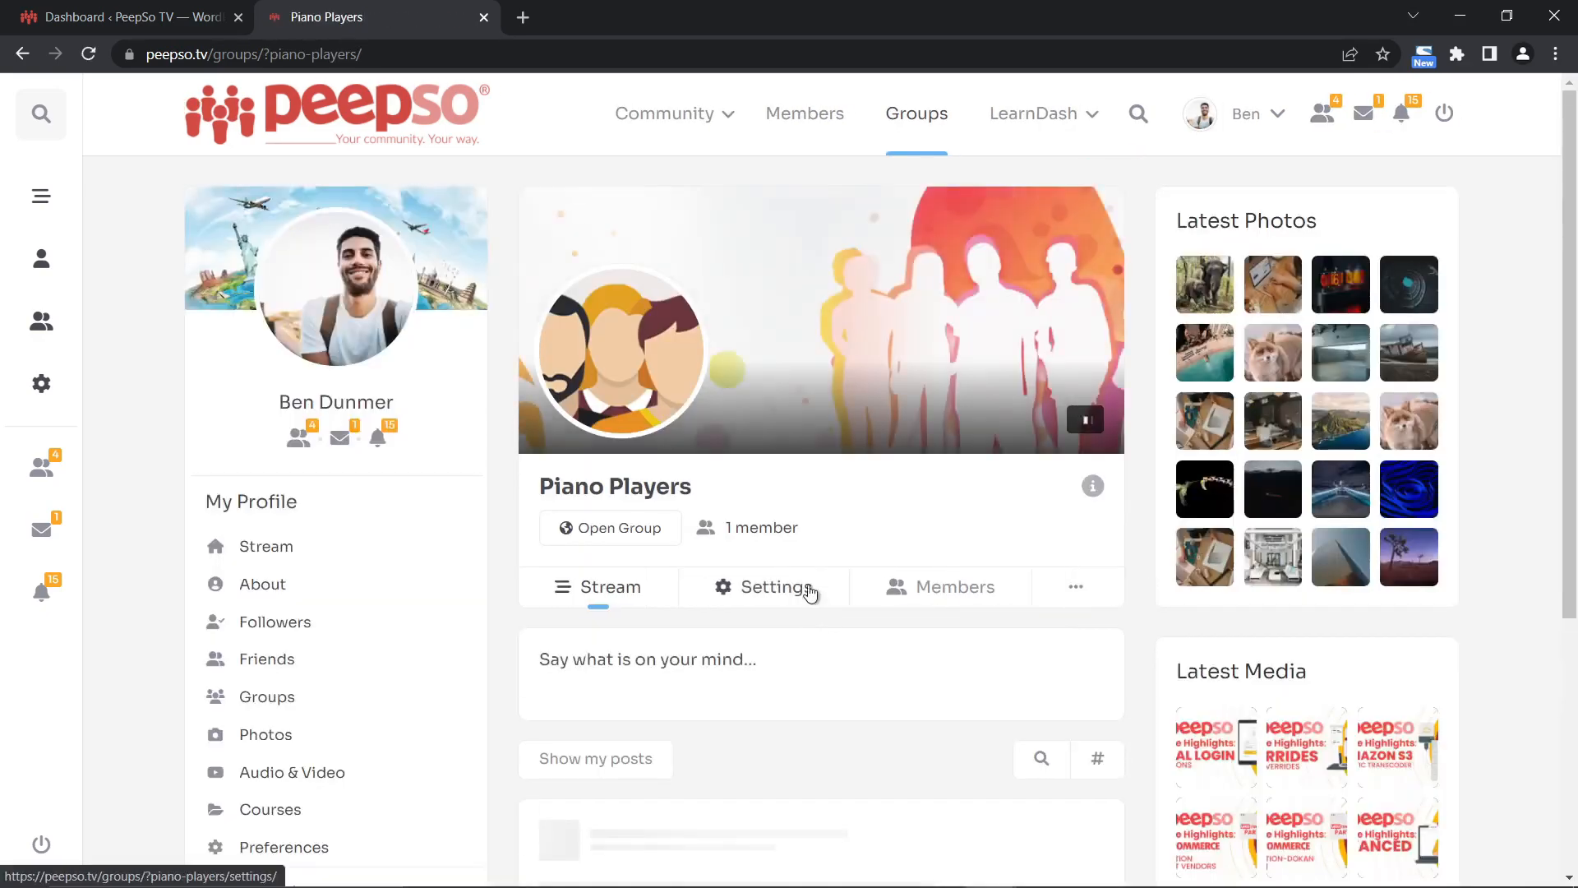
# Upload 900x520_piano-min.jpg as the cover image of the Piano Players group.
pyautogui.click(979, 231)
pyautogui.click(1025, 265)
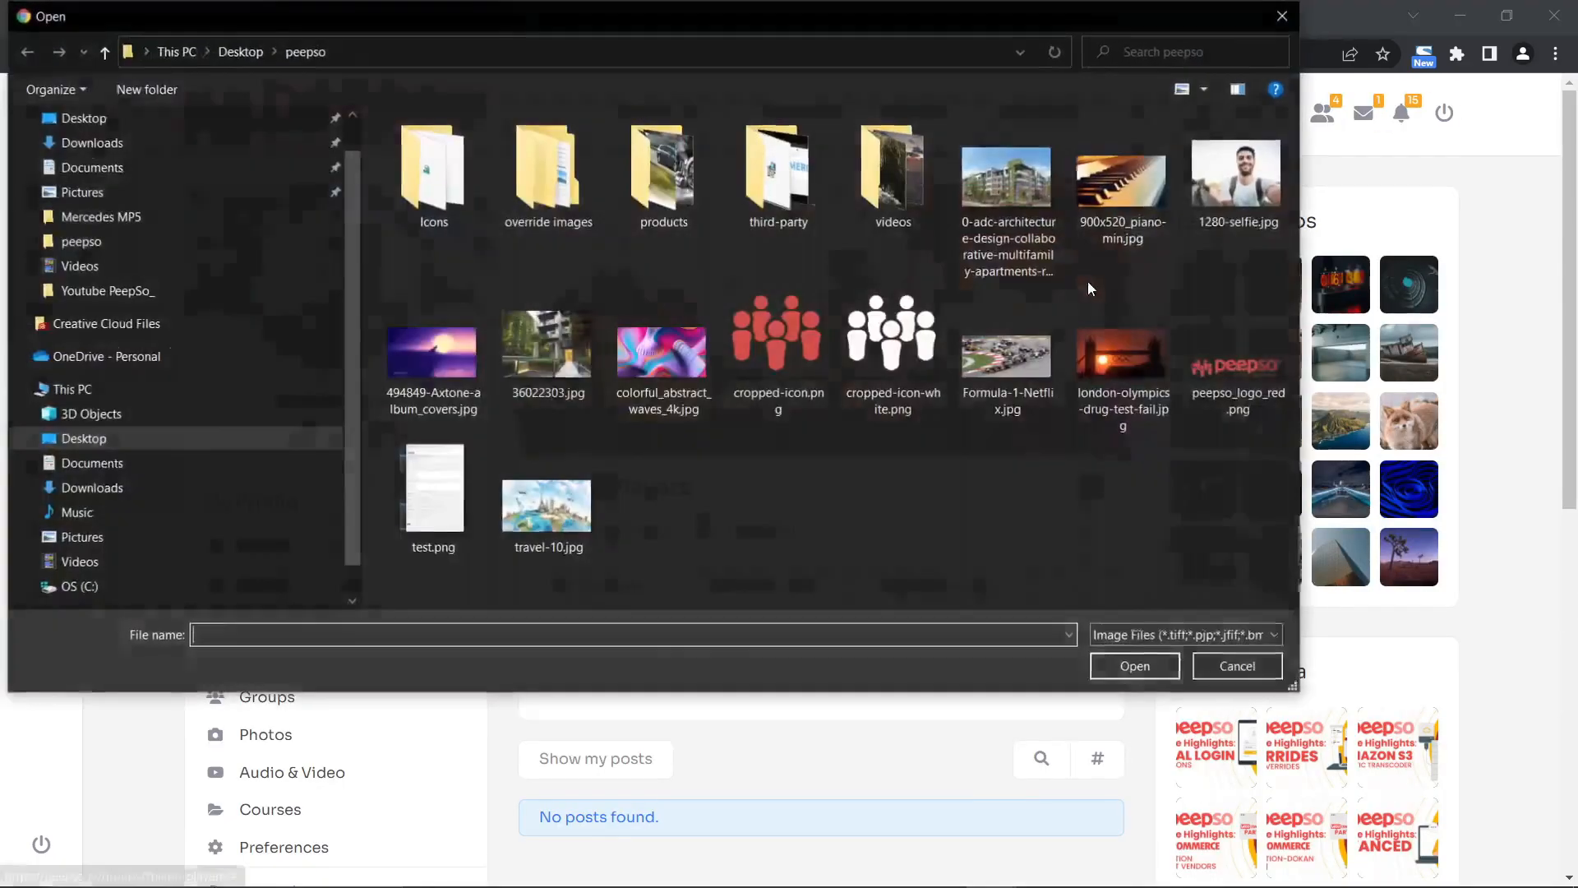
pyautogui.click(1123, 183)
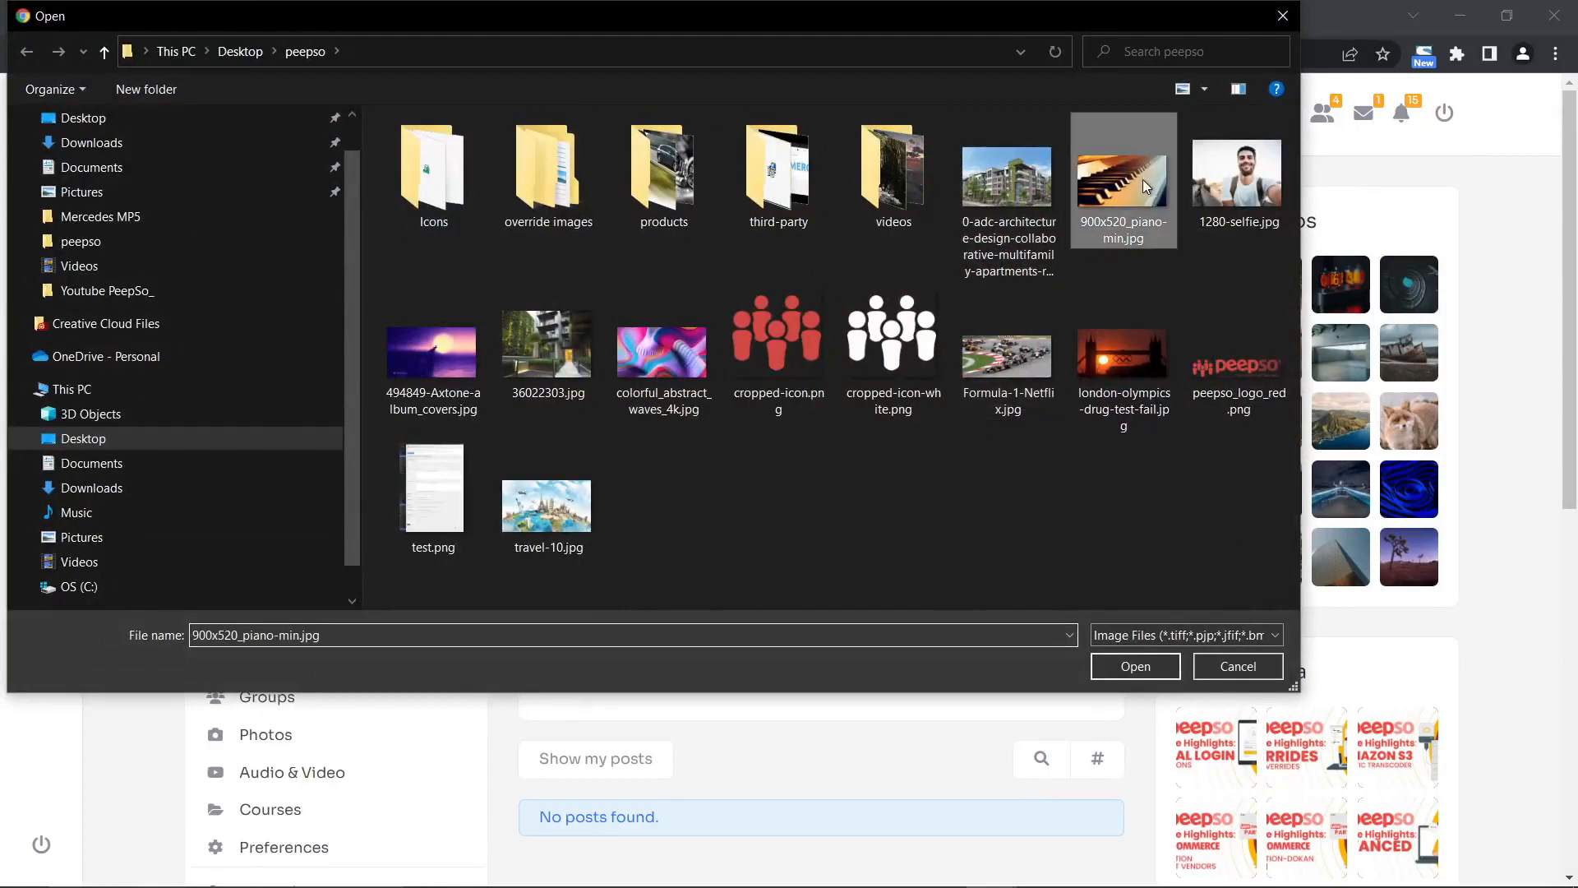
pyautogui.click(1135, 666)
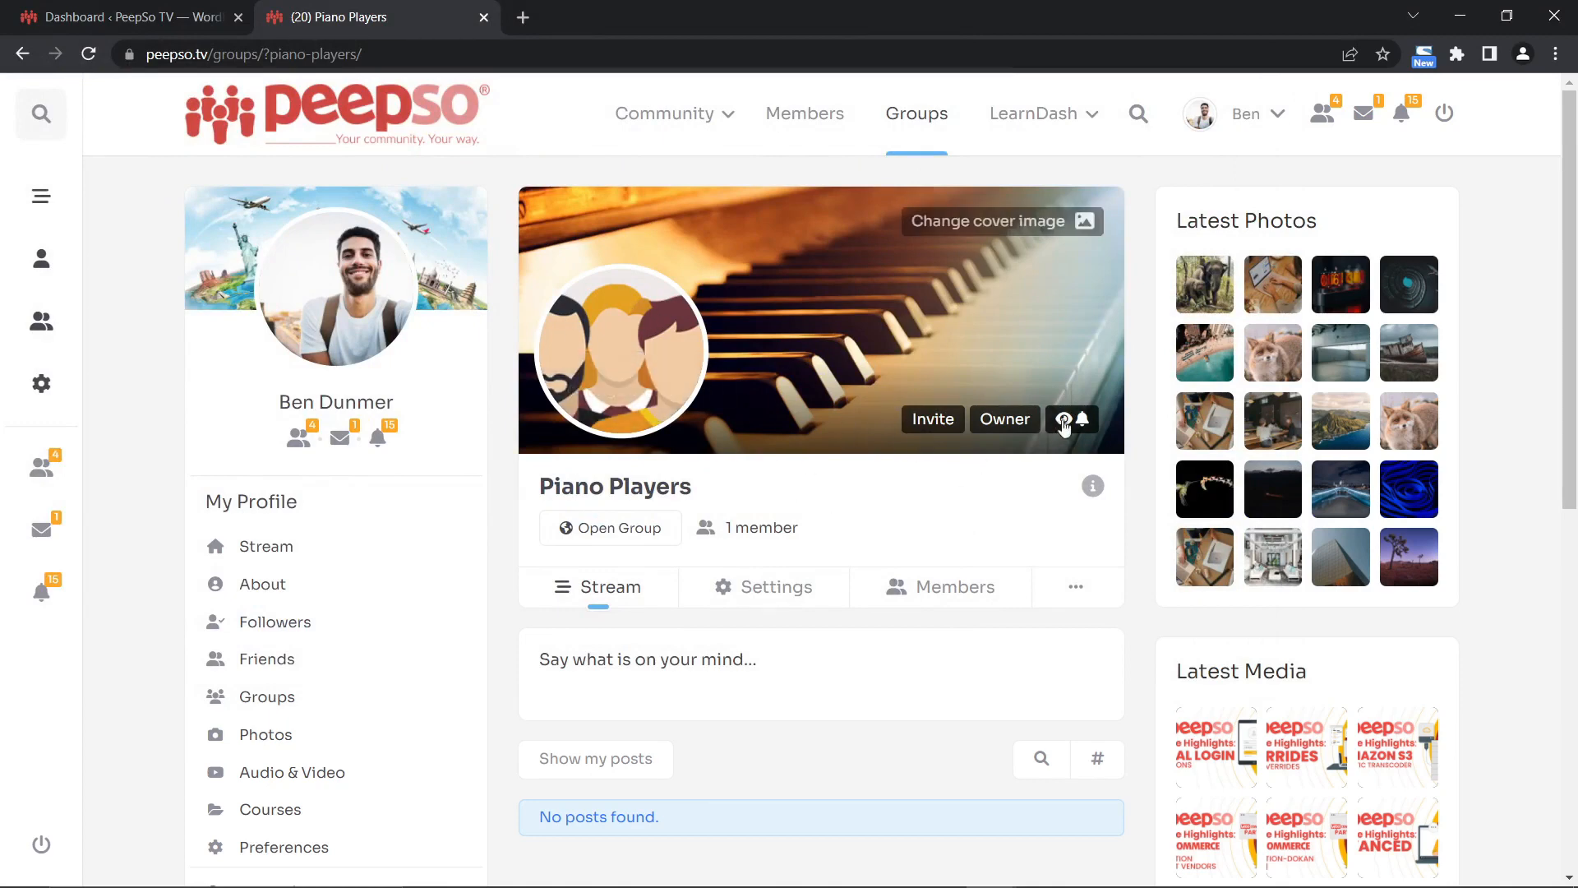
# In the WordPress admin, add a new LearnDash course titled "Learn How To Play Piano".
pyautogui.click(111, 20)
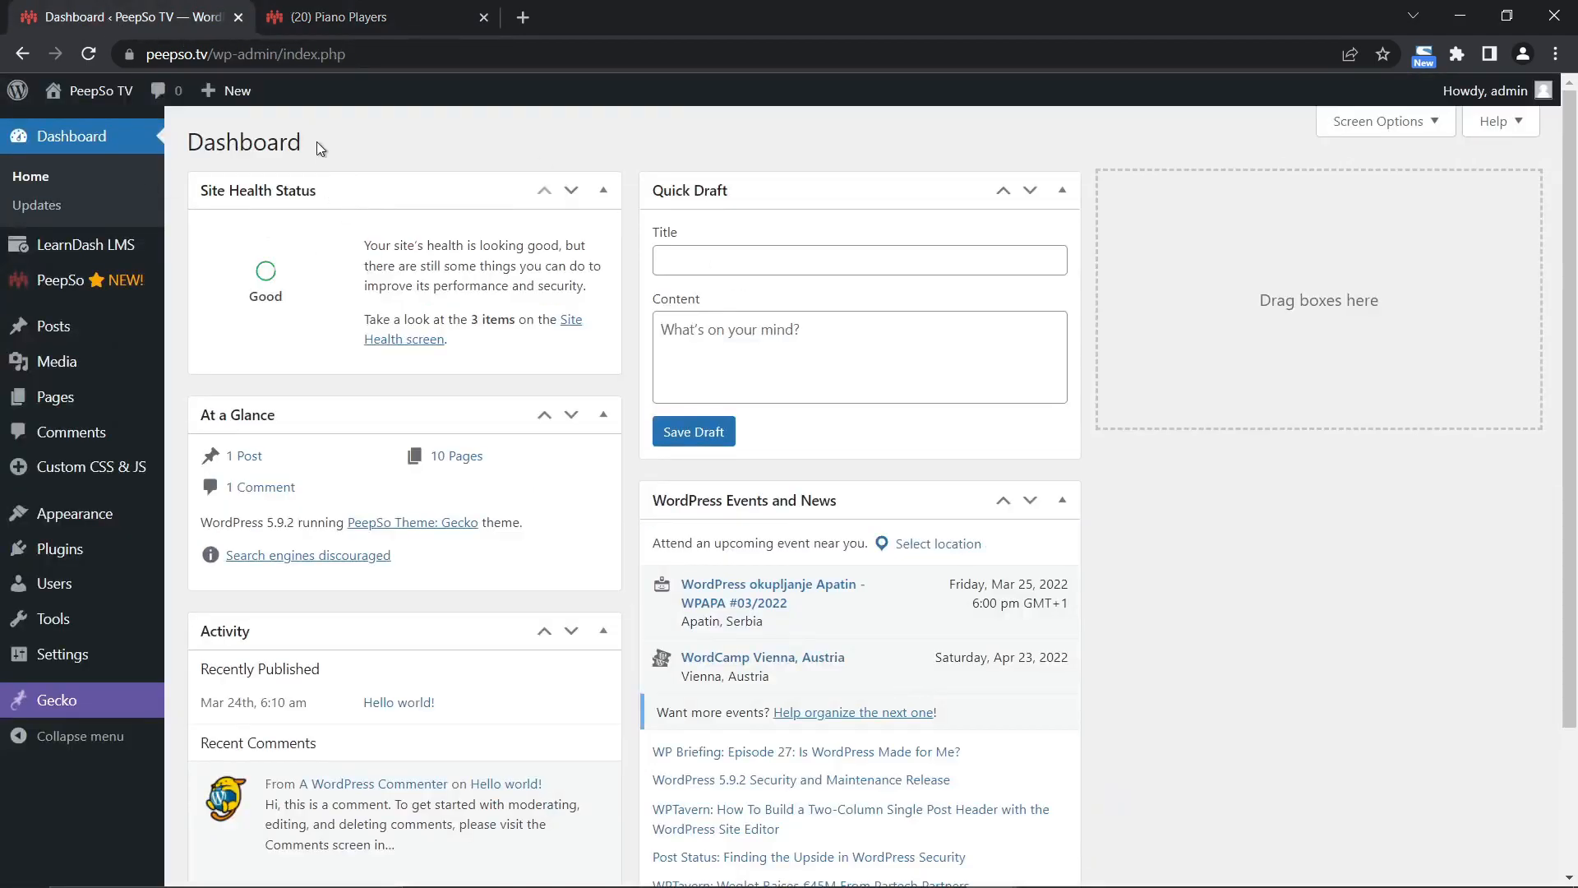
pyautogui.moveTo(50, 249)
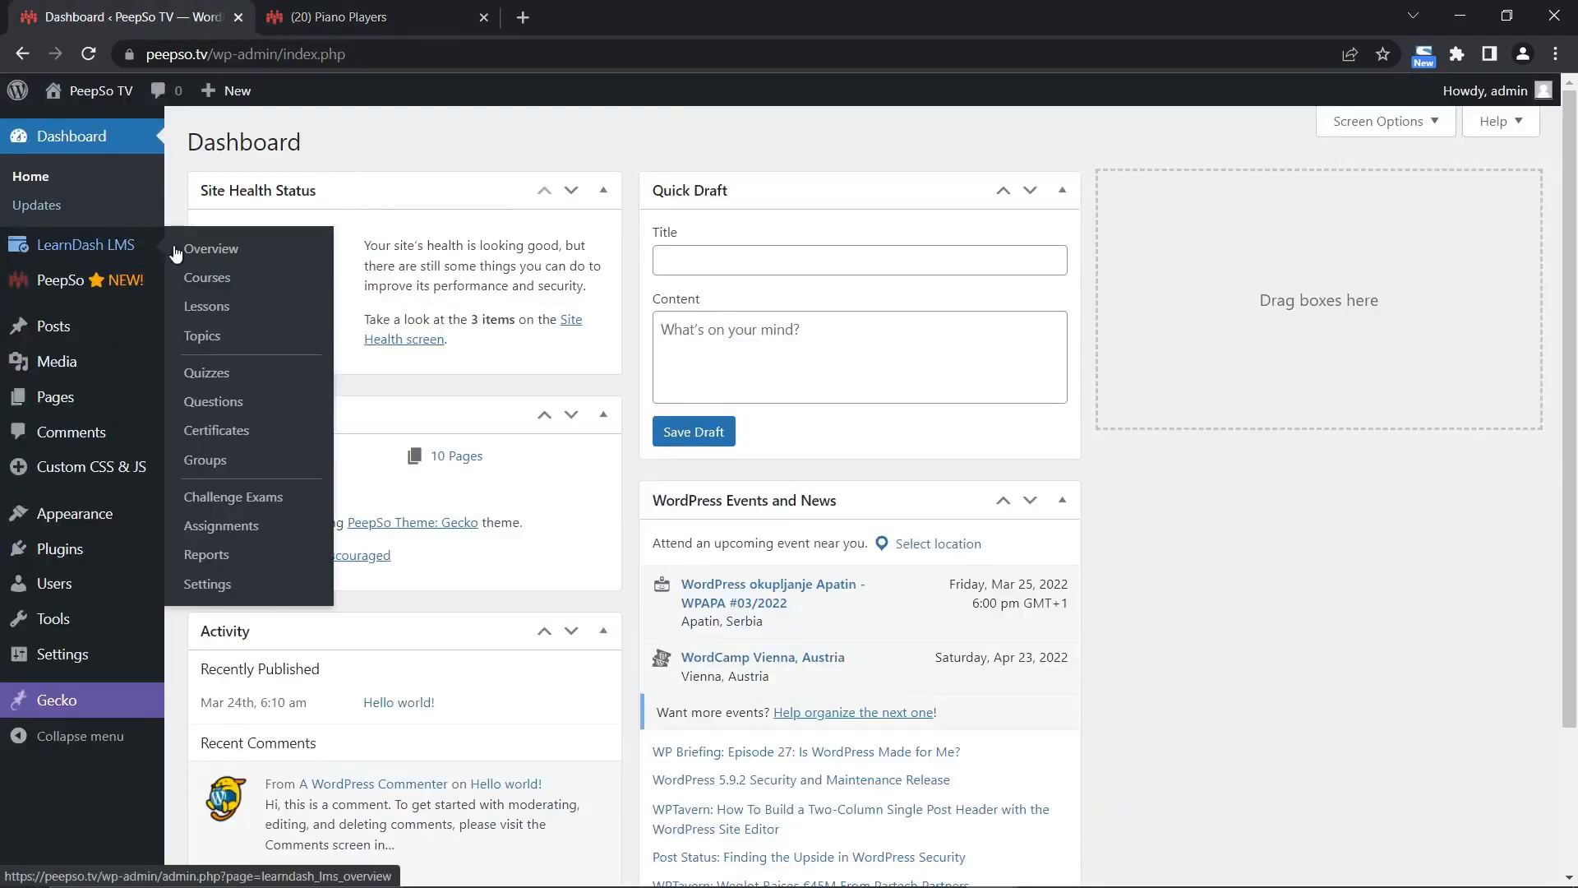
pyautogui.click(197, 280)
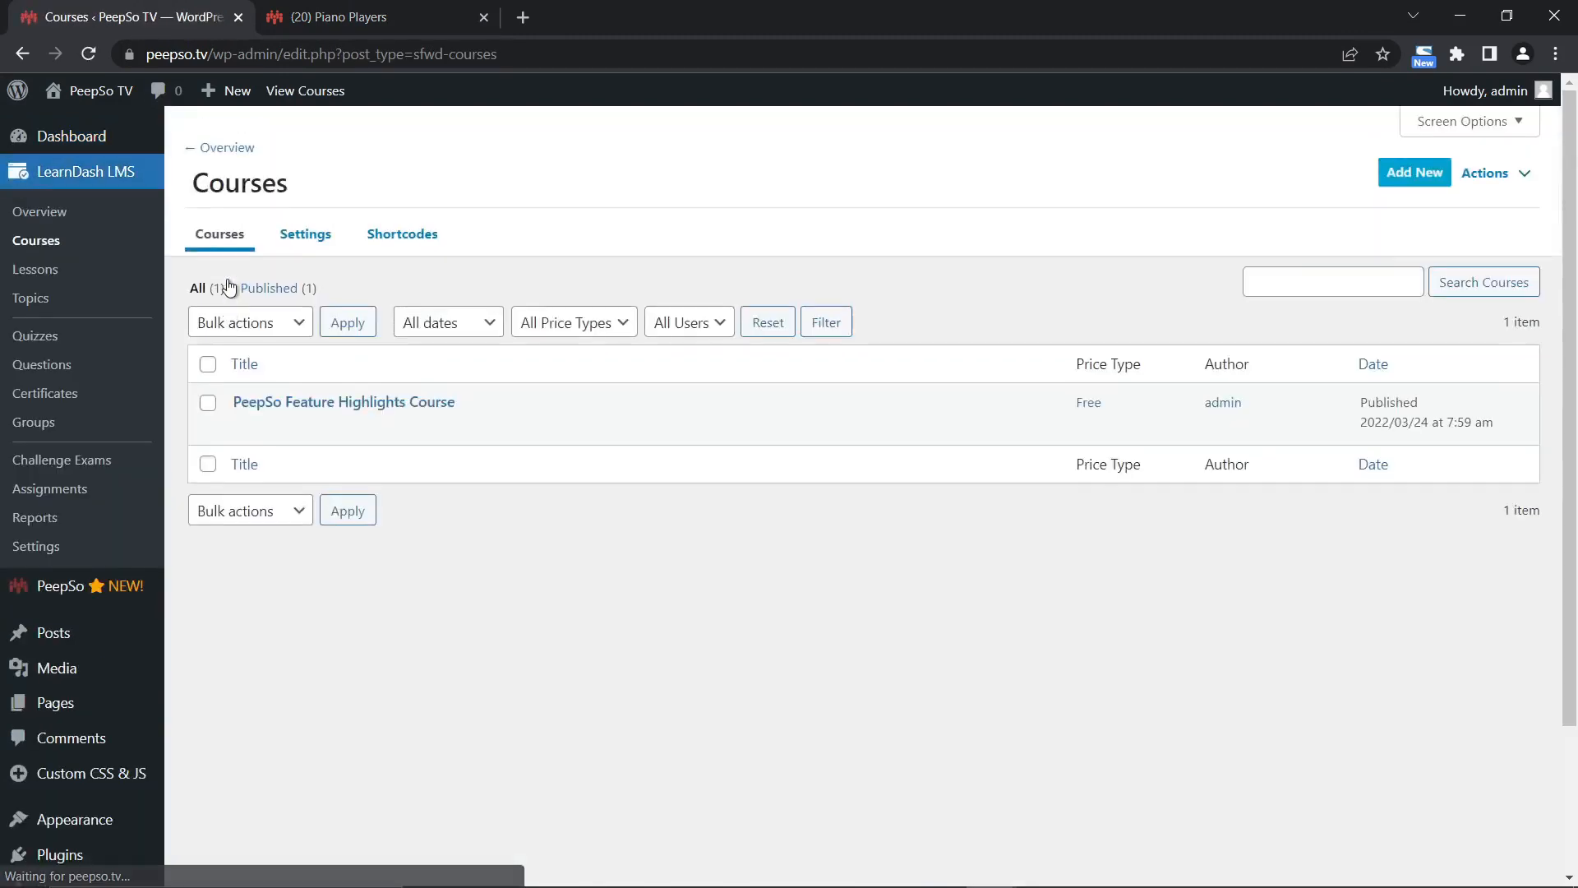
pyautogui.click(1407, 179)
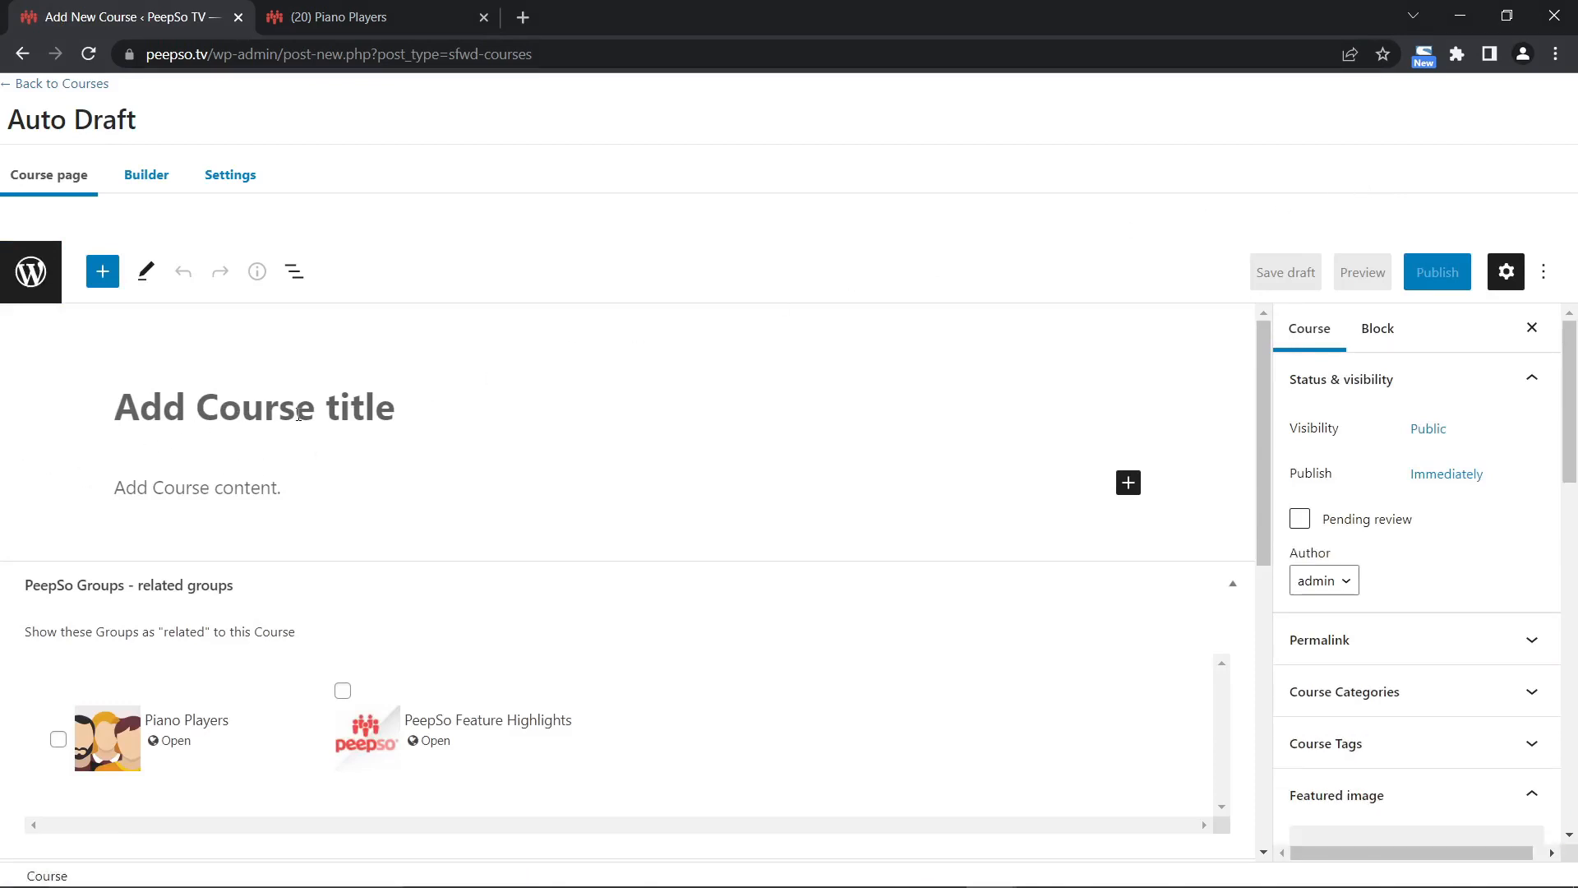
pyautogui.write('Lea')
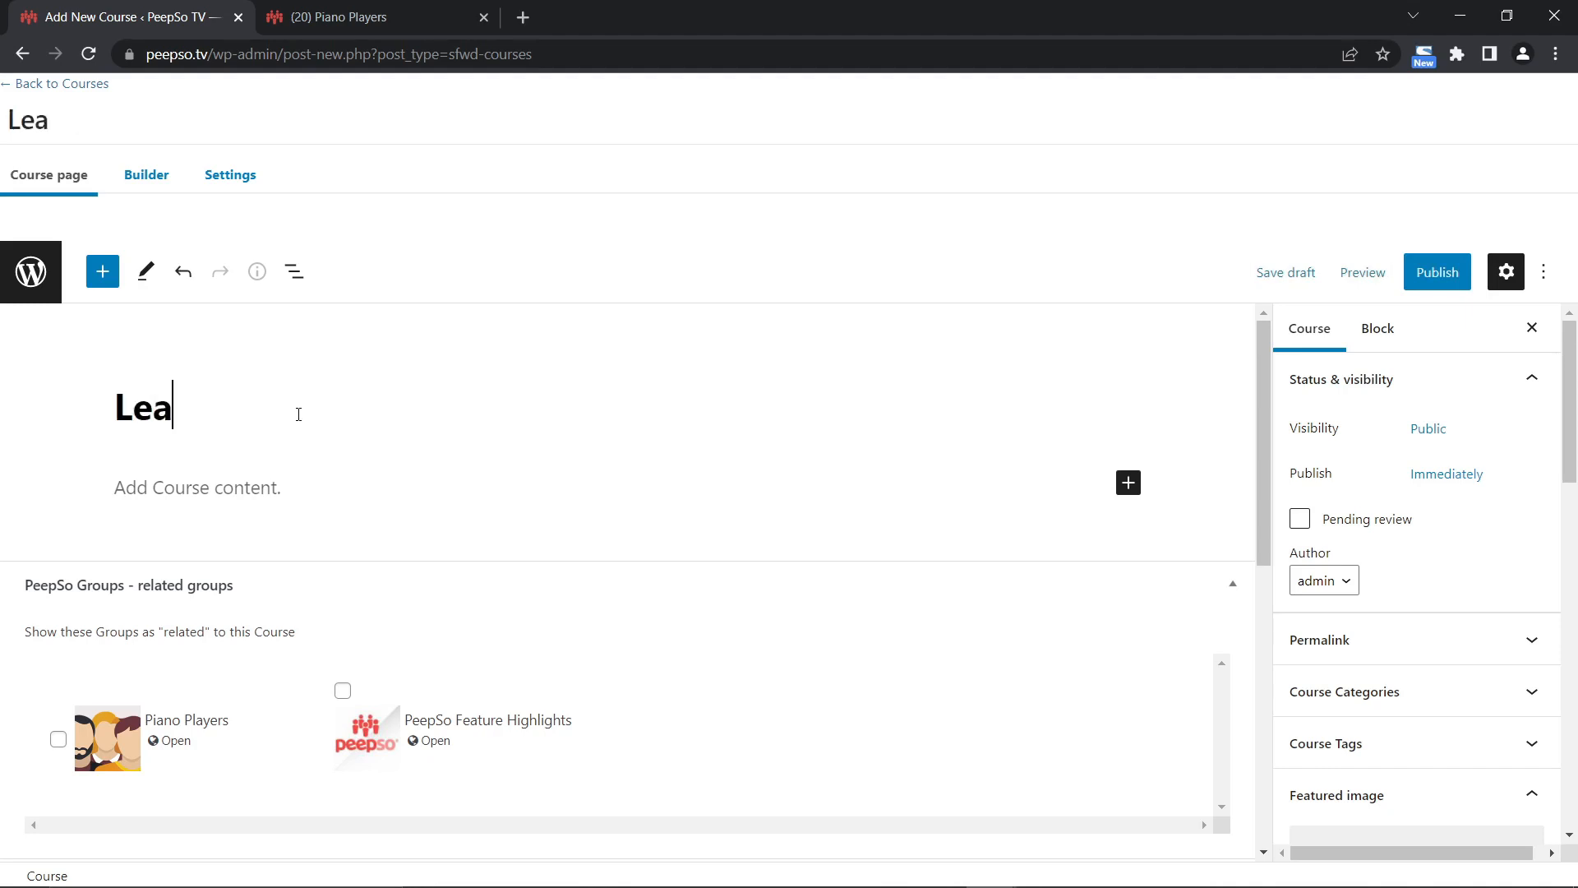
pyautogui.write('rn How To ')
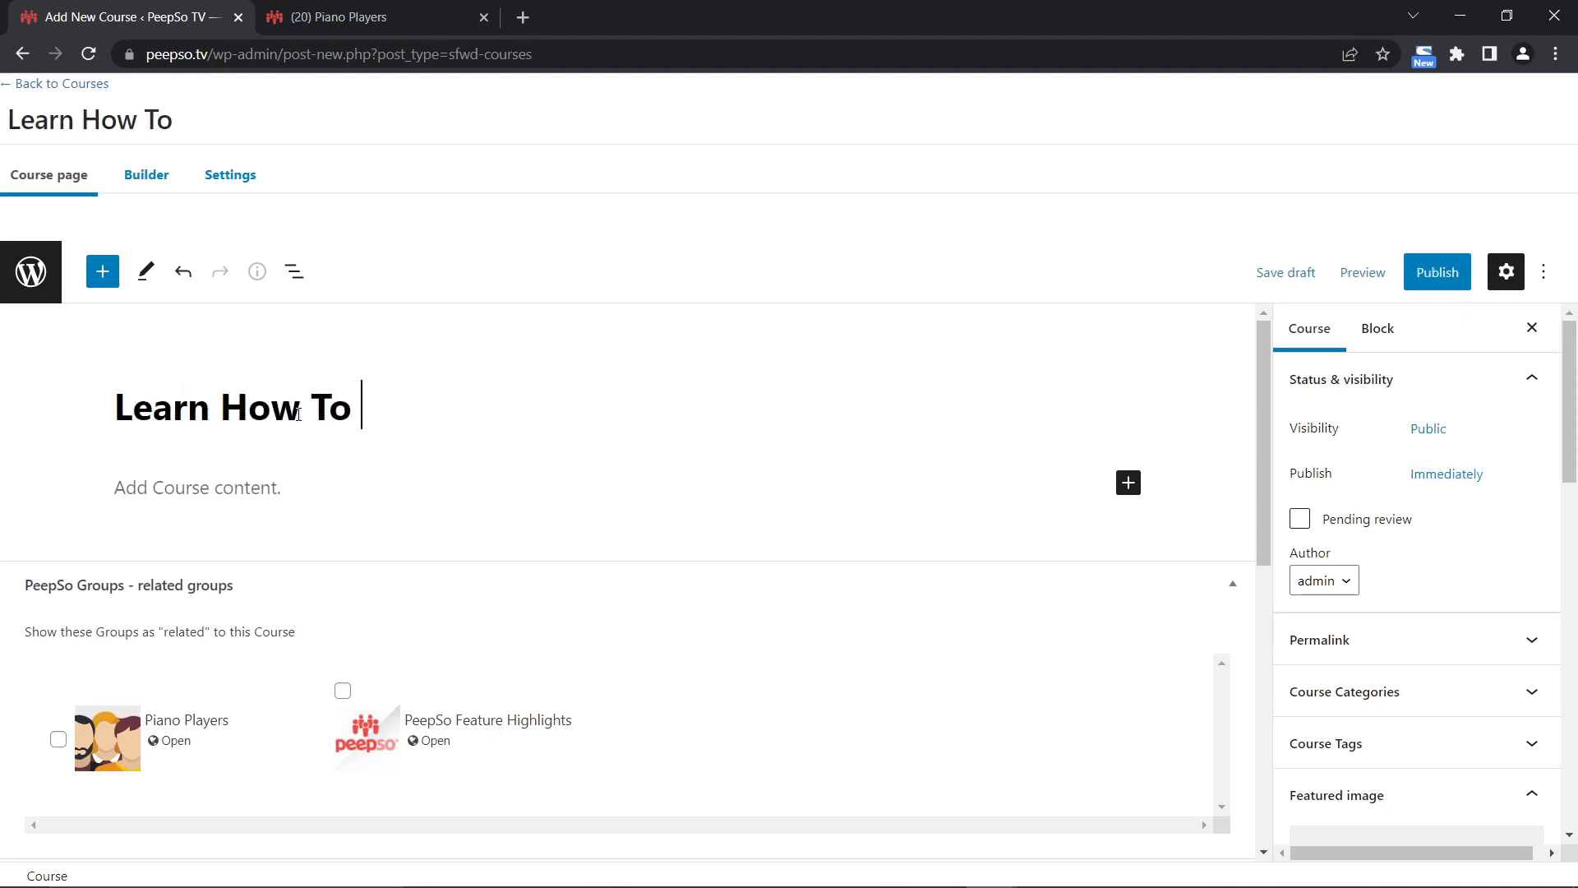
pyautogui.write('Play Piano')
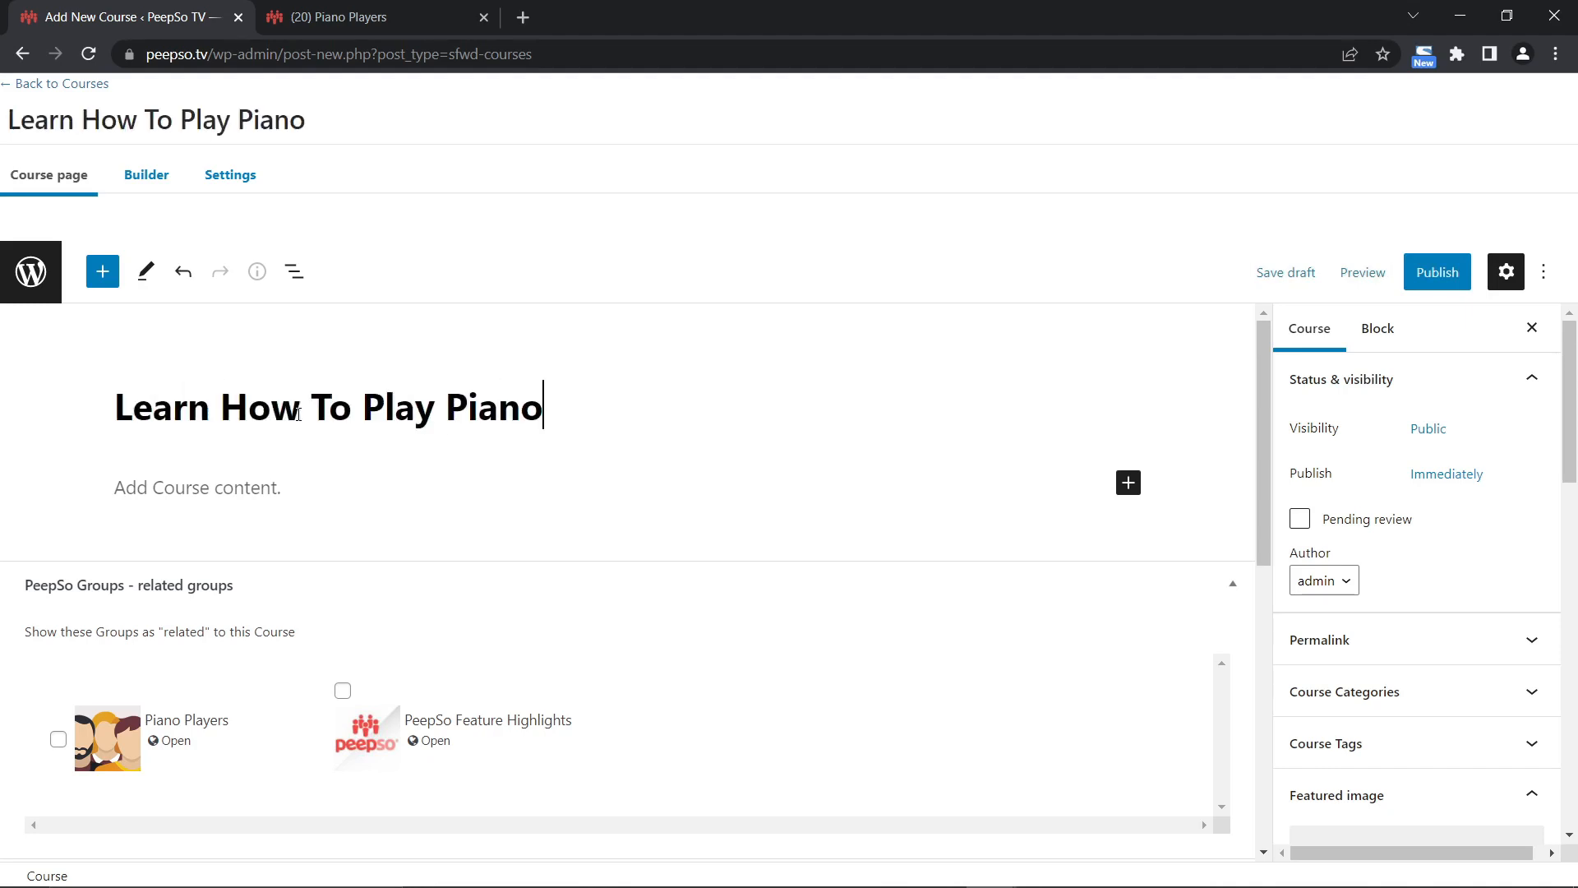
pyautogui.click(186, 493)
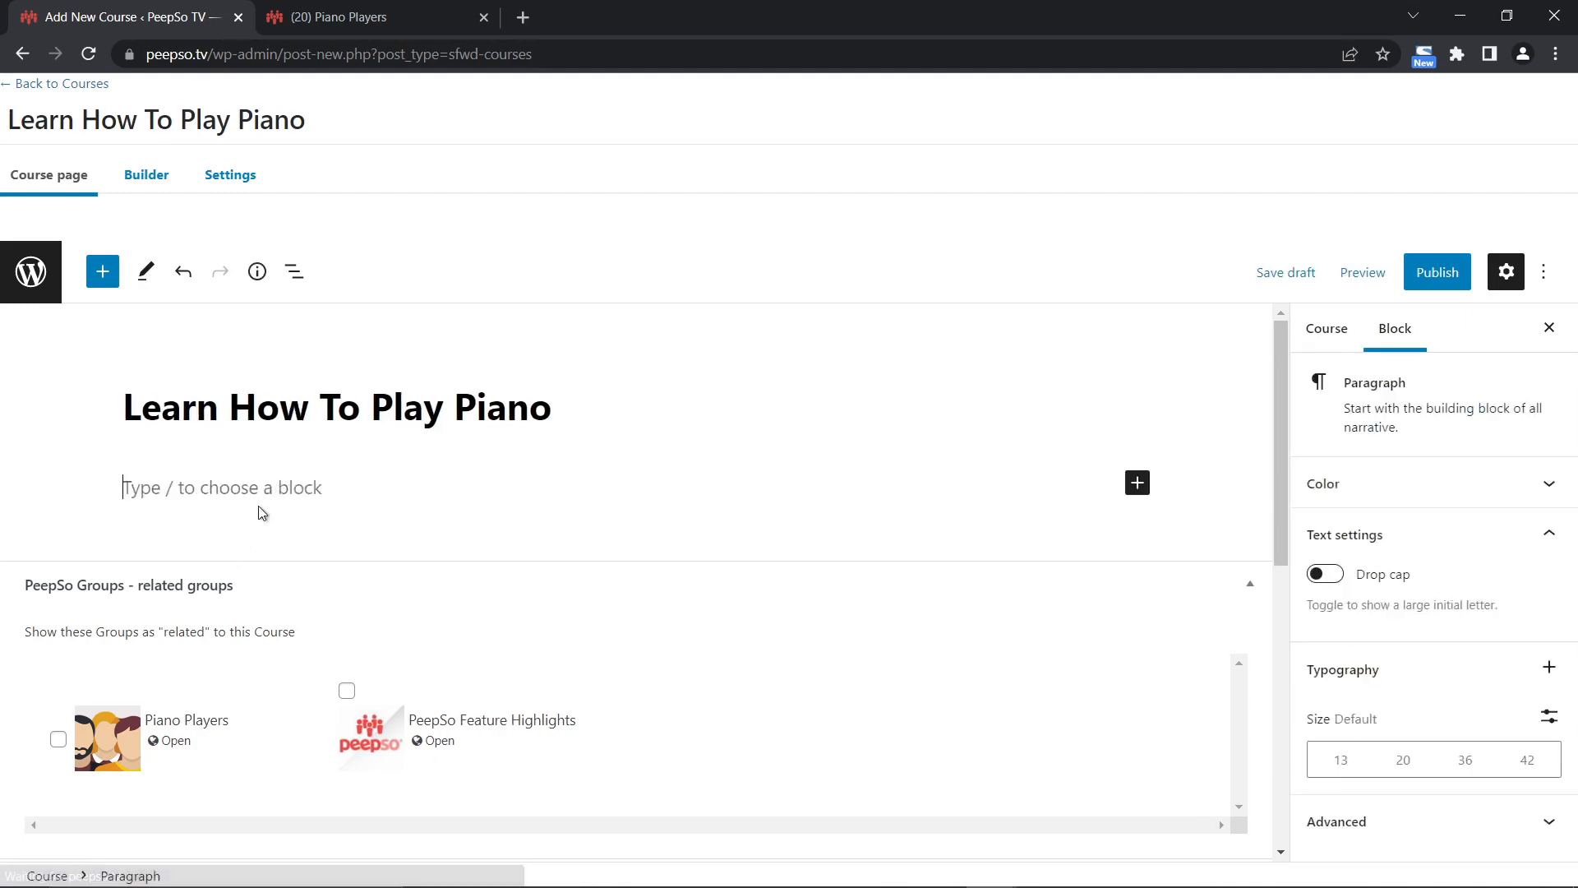
pyautogui.click(69, 499)
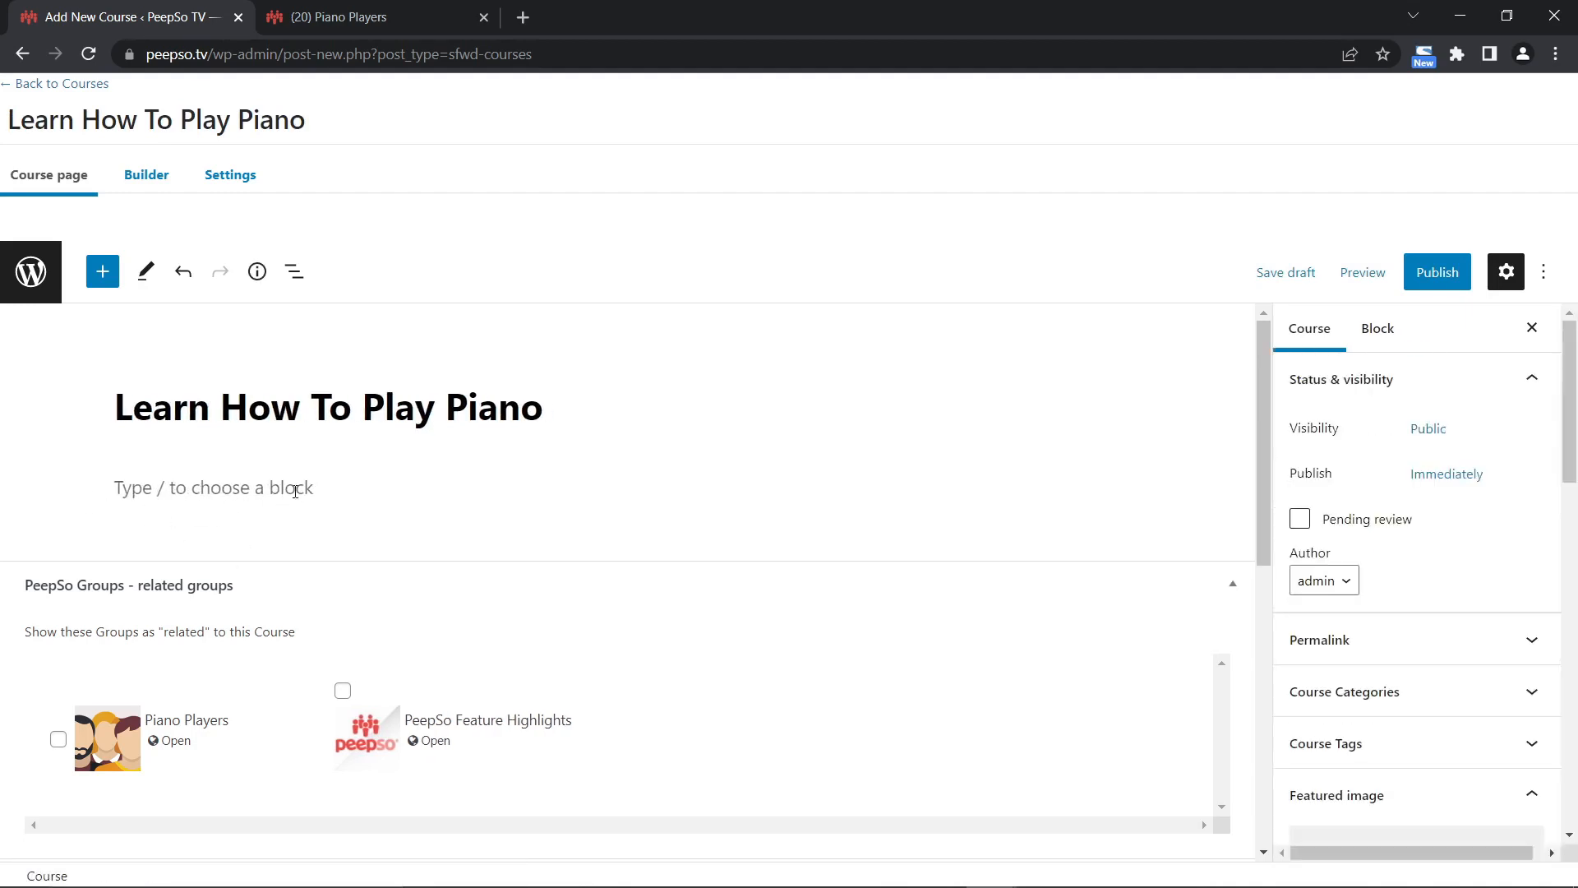
pyautogui.click(364, 489)
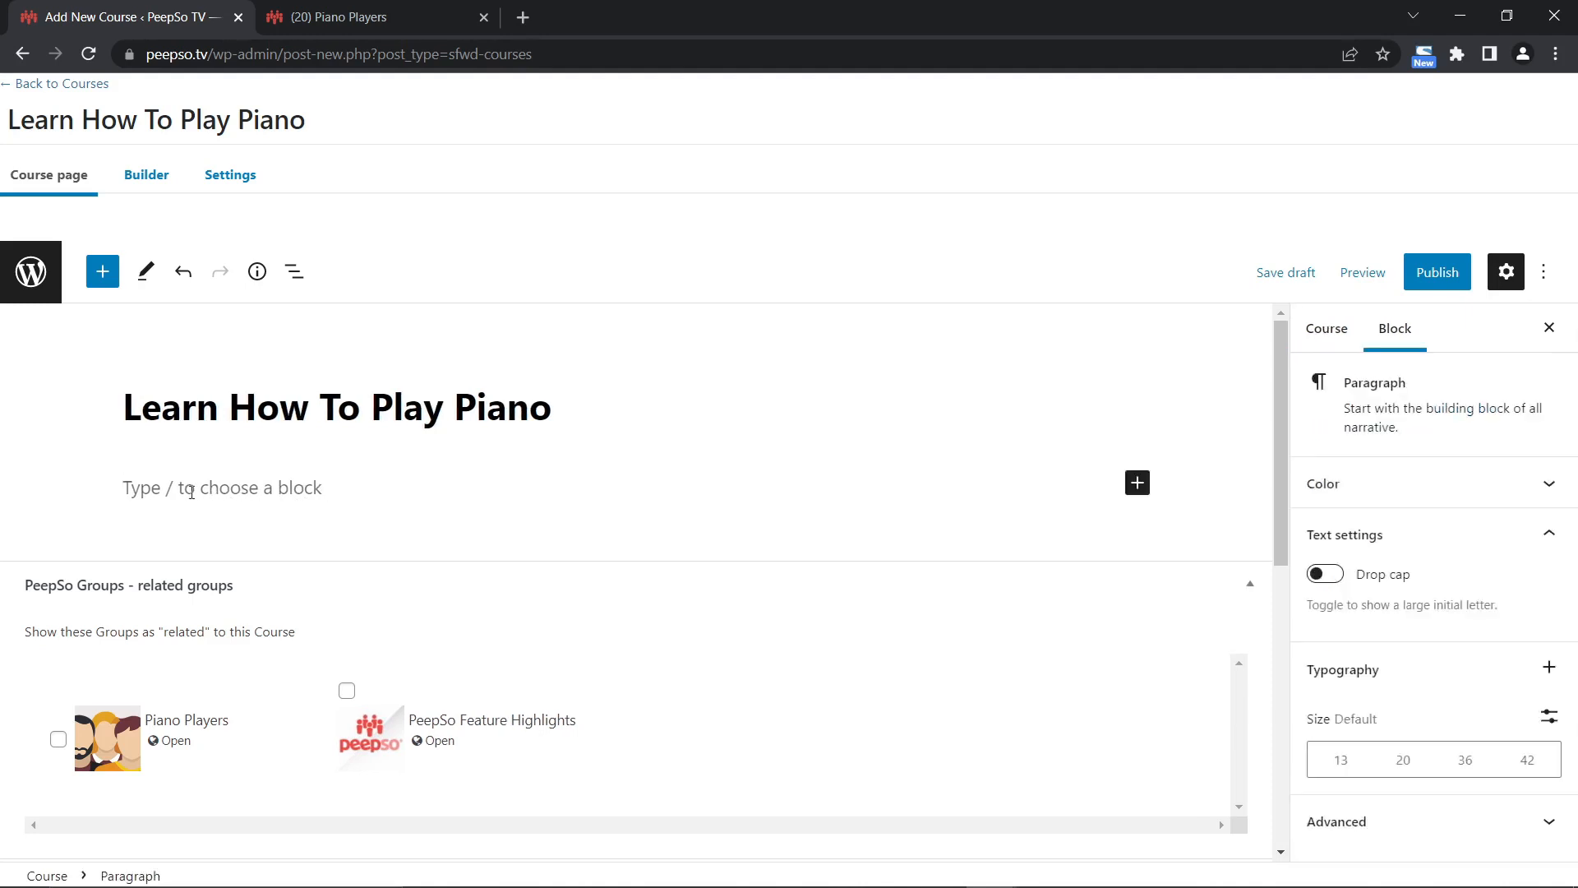
pyautogui.write('sdfsdfdfsdfds')
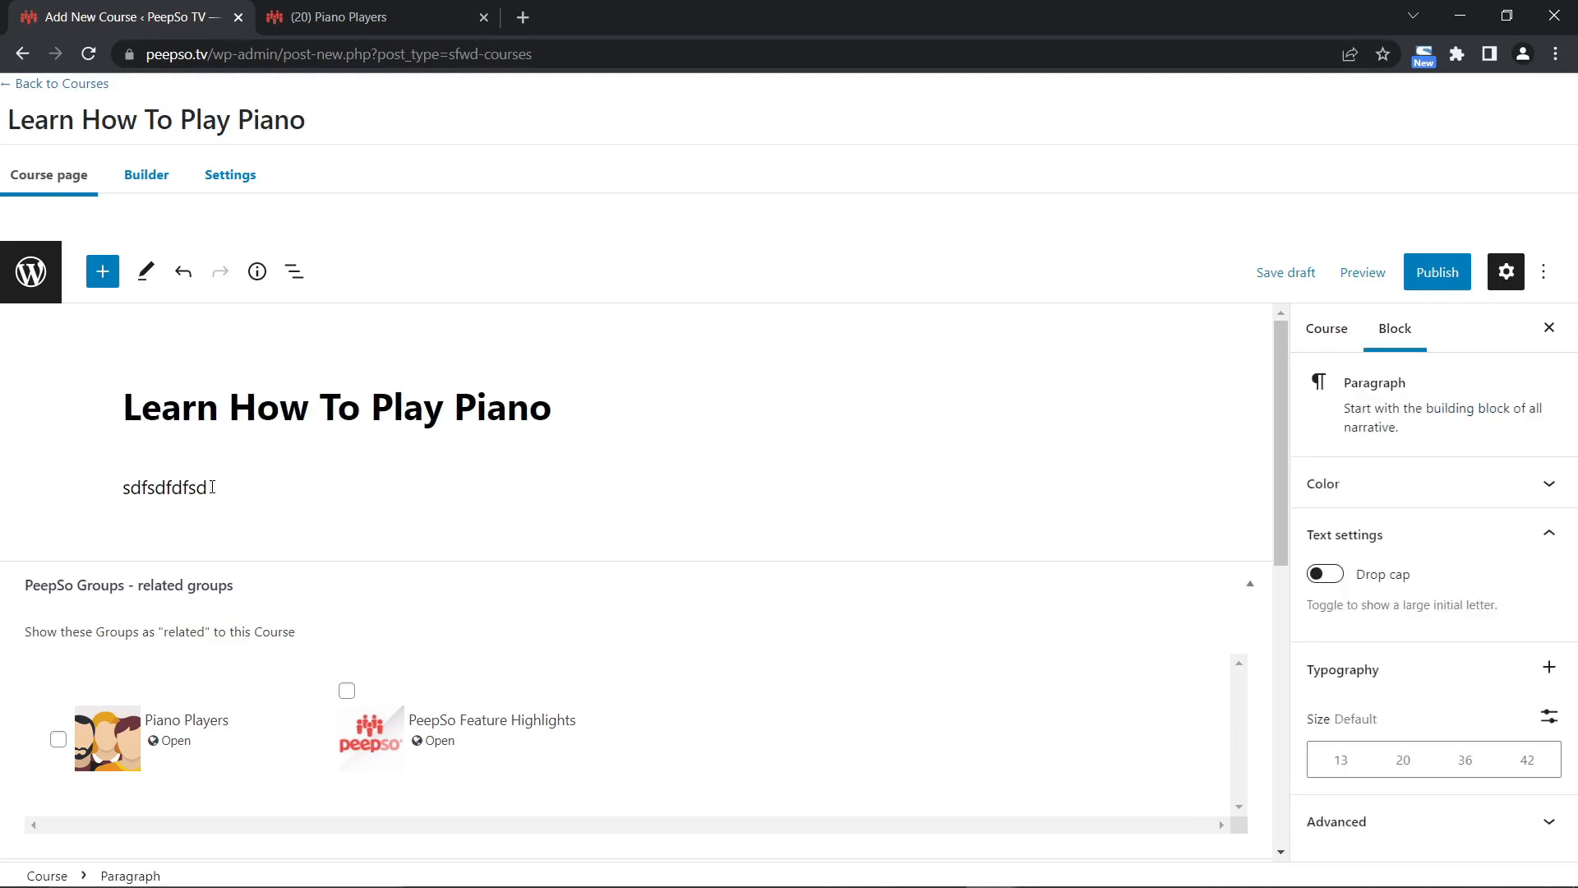
pyautogui.press('BackSpace')
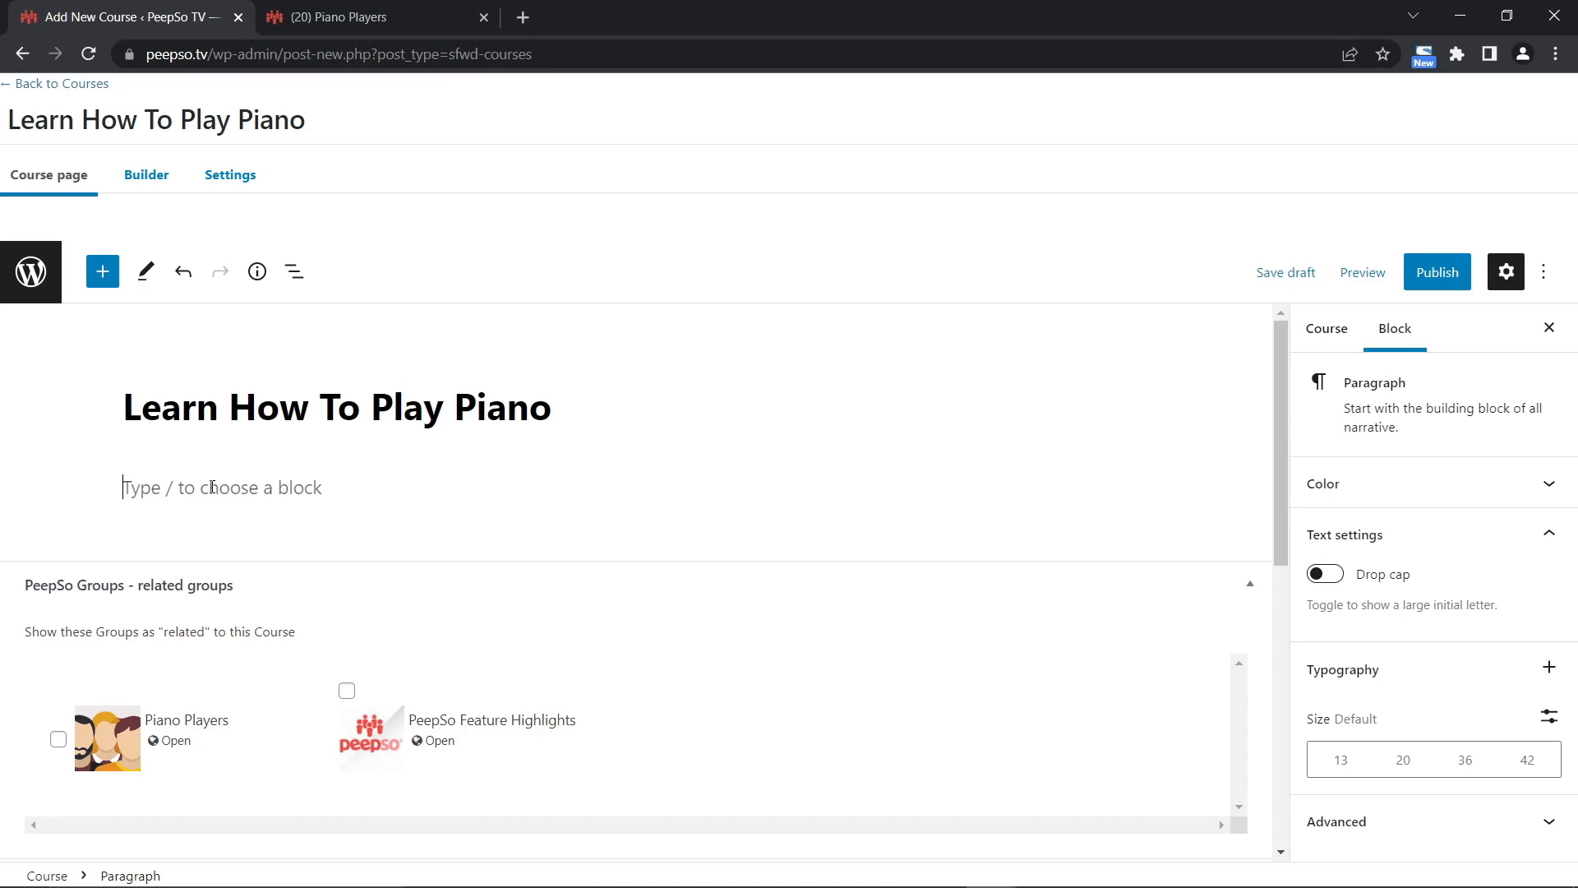
# On the community site, open the PeepSo Feature Highlights Course from the LearnDash courses list.
pyautogui.click(340, 25)
pyautogui.moveTo(1053, 99)
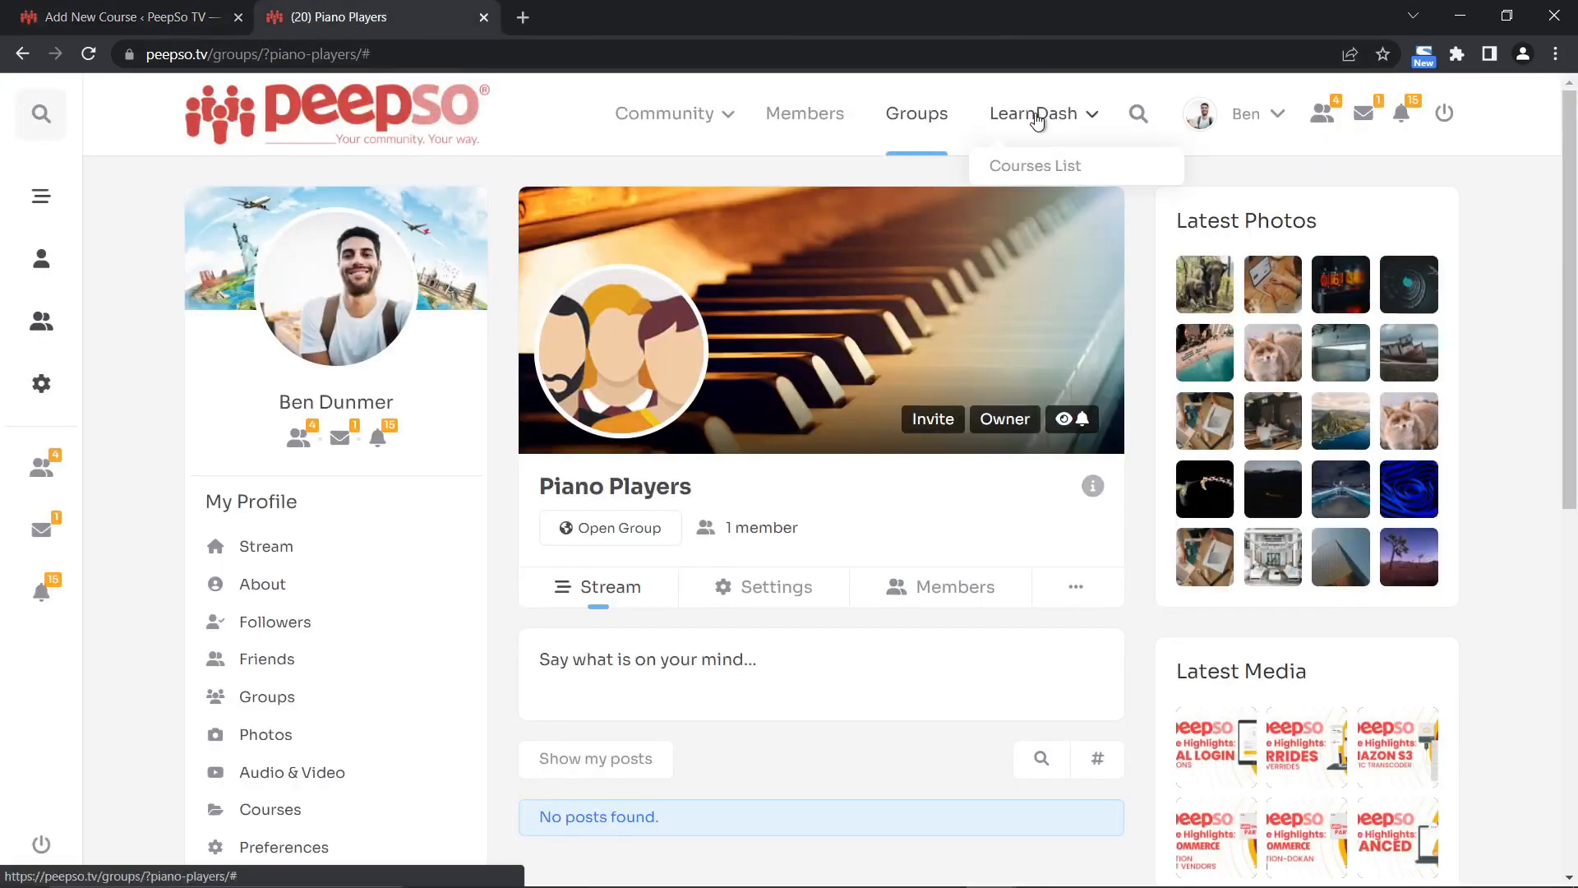
pyautogui.click(1108, 177)
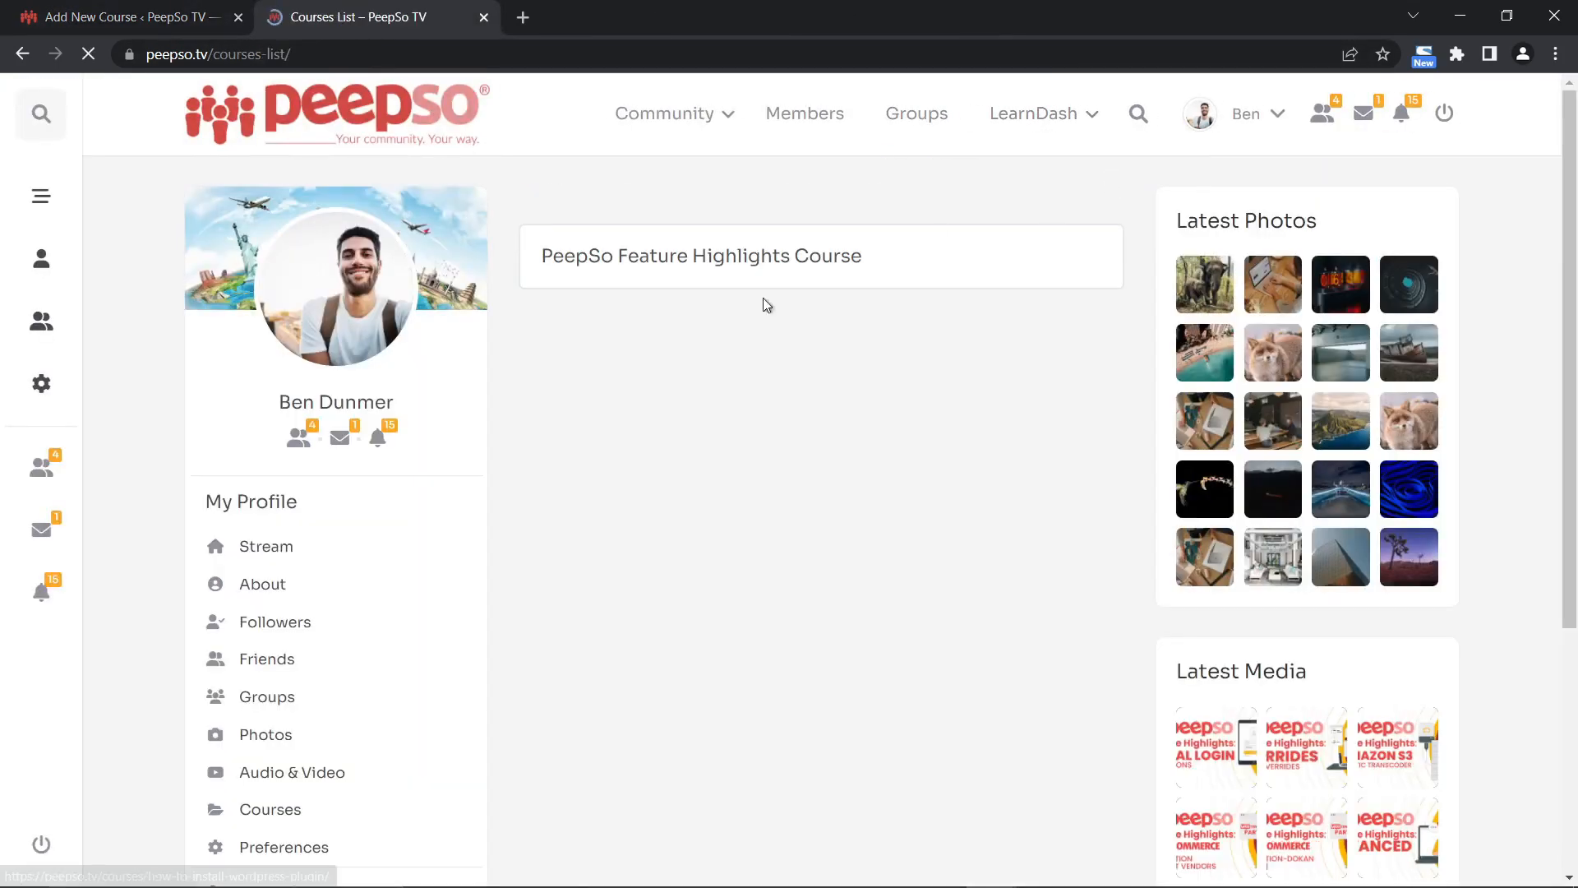
pyautogui.click(673, 257)
pyautogui.scroll(-2, 728, 444)
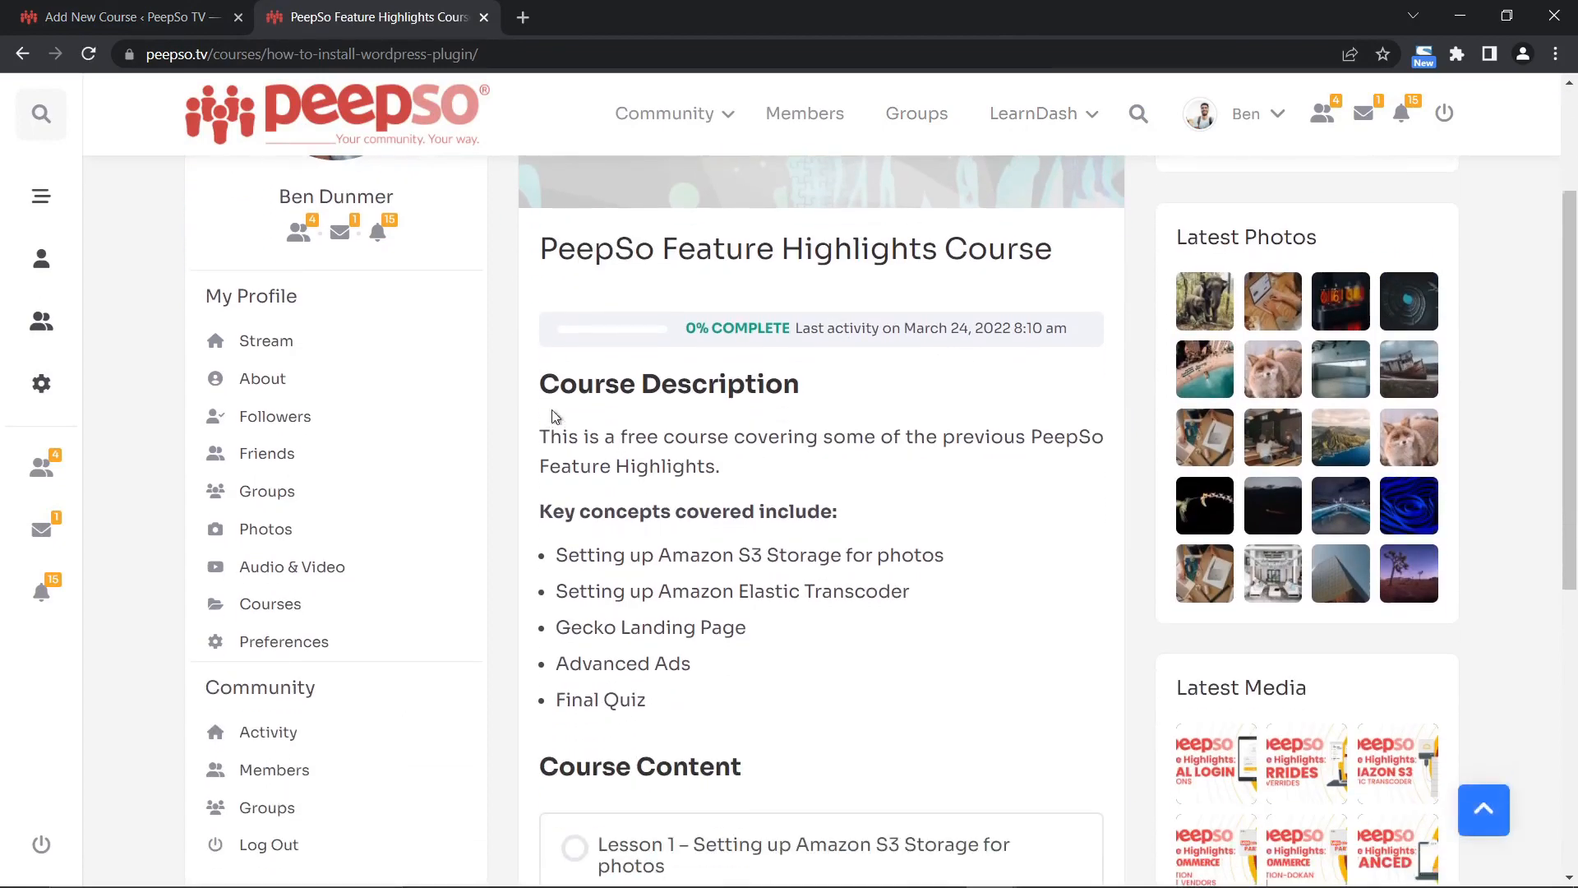
# Copy the course text from the Course Description heading through the Final Quiz list item.
pyautogui.moveTo(532, 390); pyautogui.dragTo(772, 704)
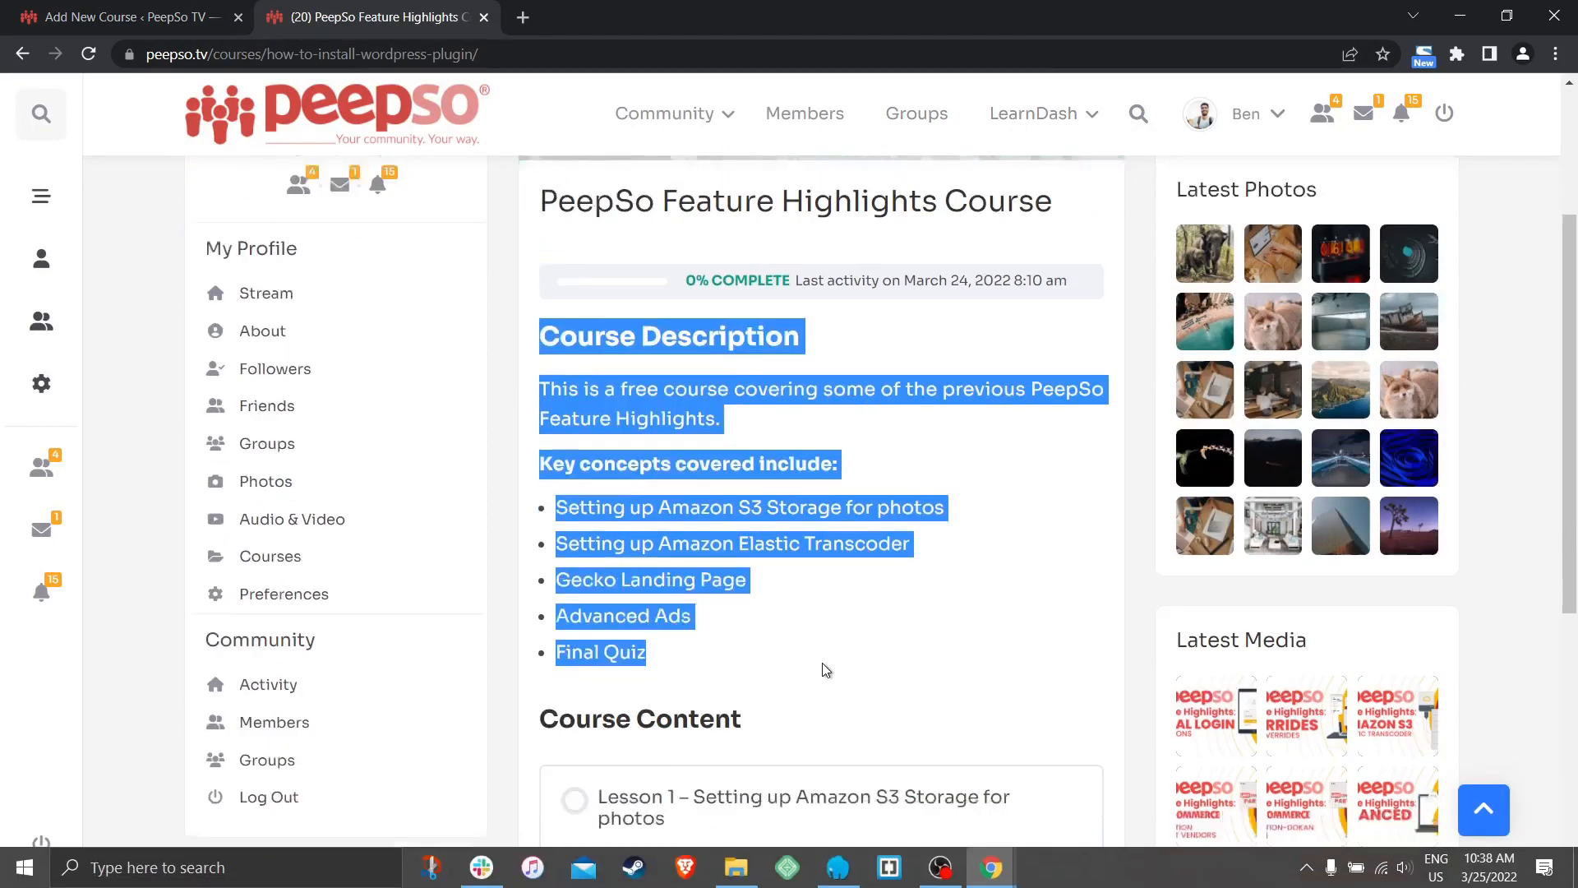
pyautogui.scroll(-3, 507, 427)
pyautogui.scroll(3, 727, 485)
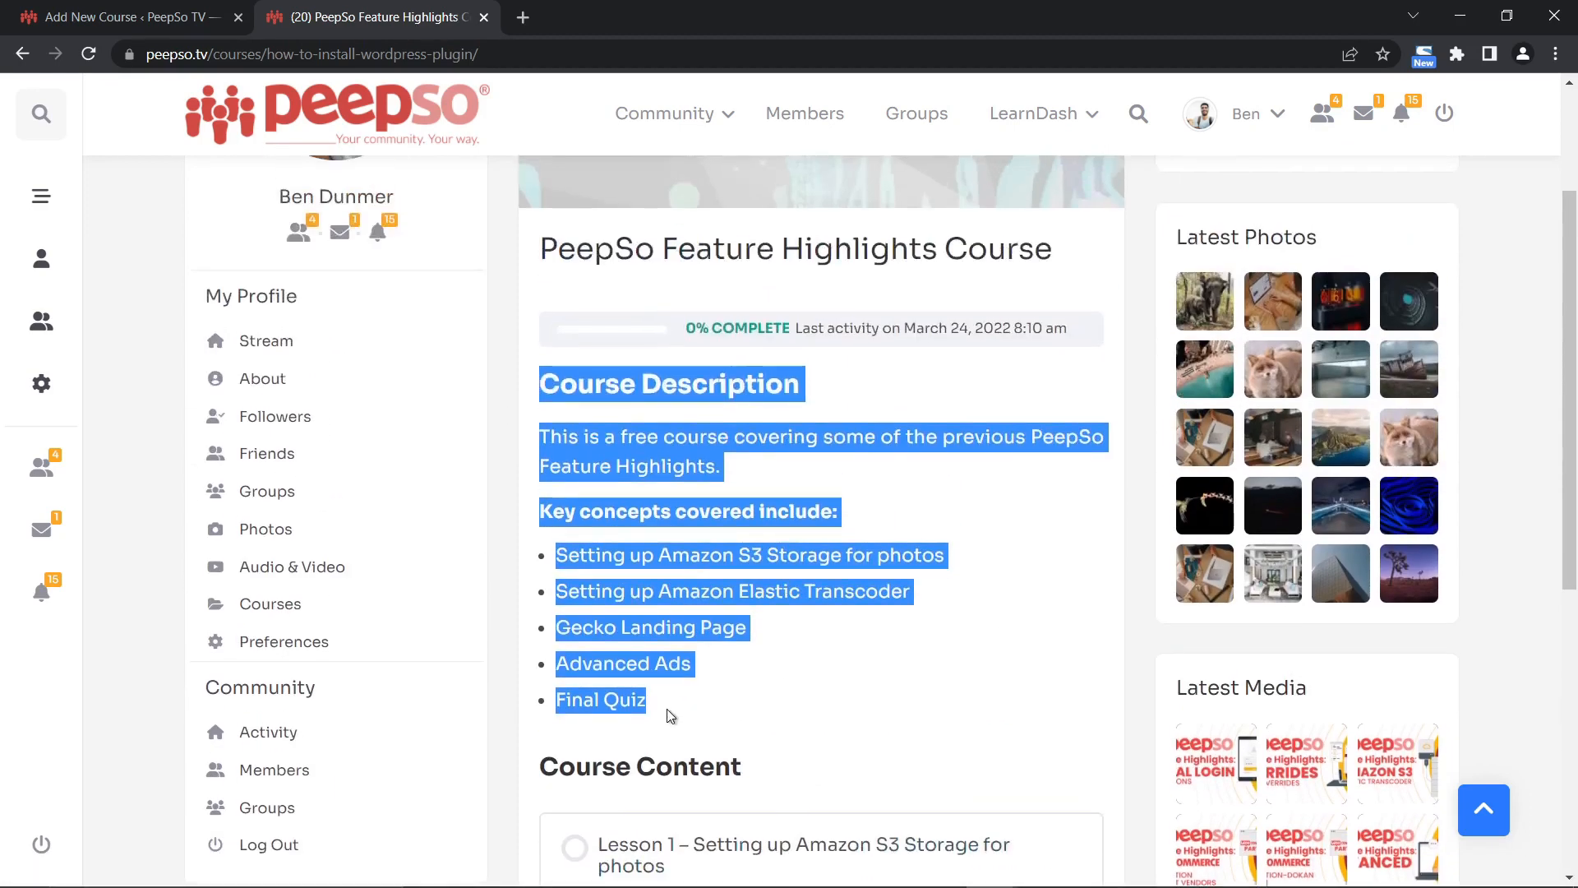
pyautogui.click(640, 677)
pyautogui.moveTo(643, 682); pyautogui.dragTo(526, 401)
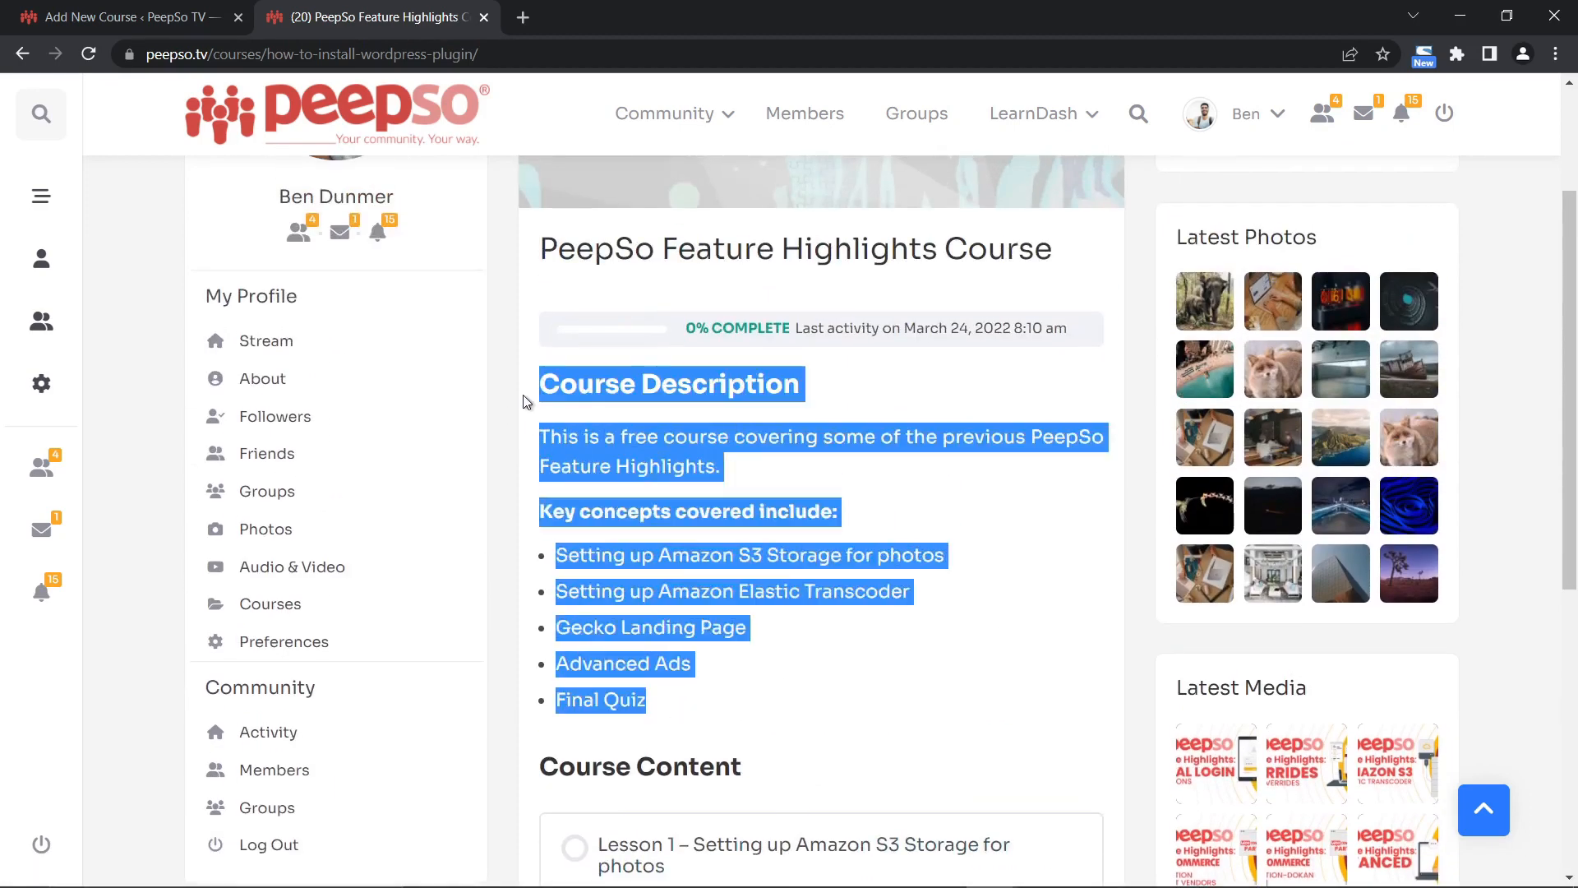
pyautogui.rightClick(719, 384)
pyautogui.click(750, 402)
# Paste the copied course description into the empty content block of the Learn How To Play Piano course.
pyautogui.click(231, 23)
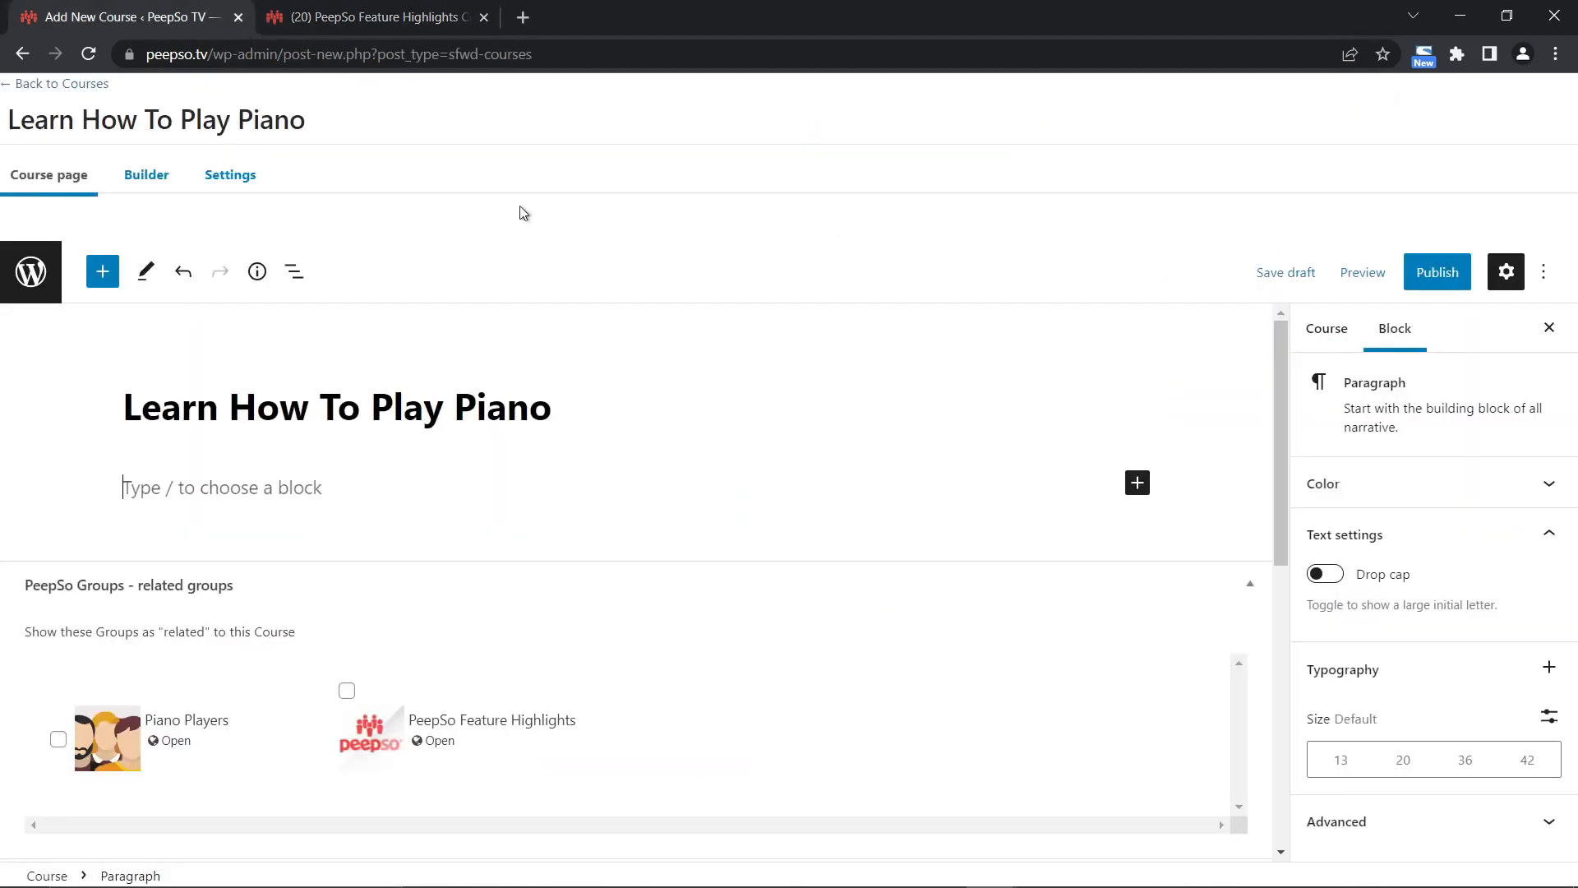
pyautogui.rightClick(265, 486)
pyautogui.click(328, 650)
pyautogui.click(821, 662)
pyautogui.click(719, 542)
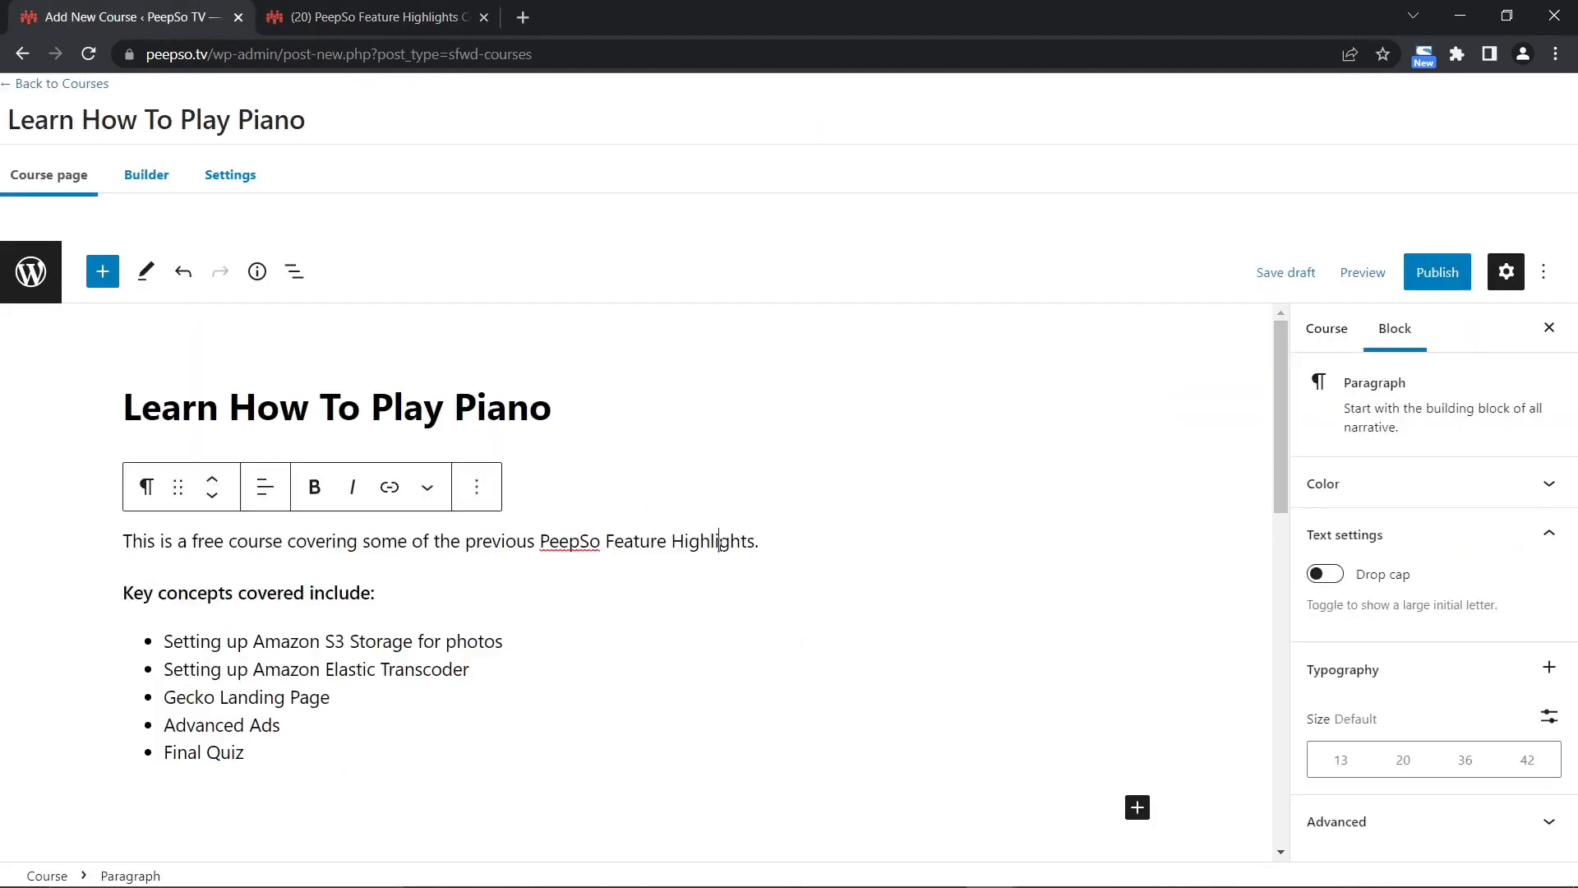
# Replace the pasted paragraphs and list beneath the Course Description heading with "-------".
pyautogui.moveTo(764, 540); pyautogui.dragTo(133, 540)
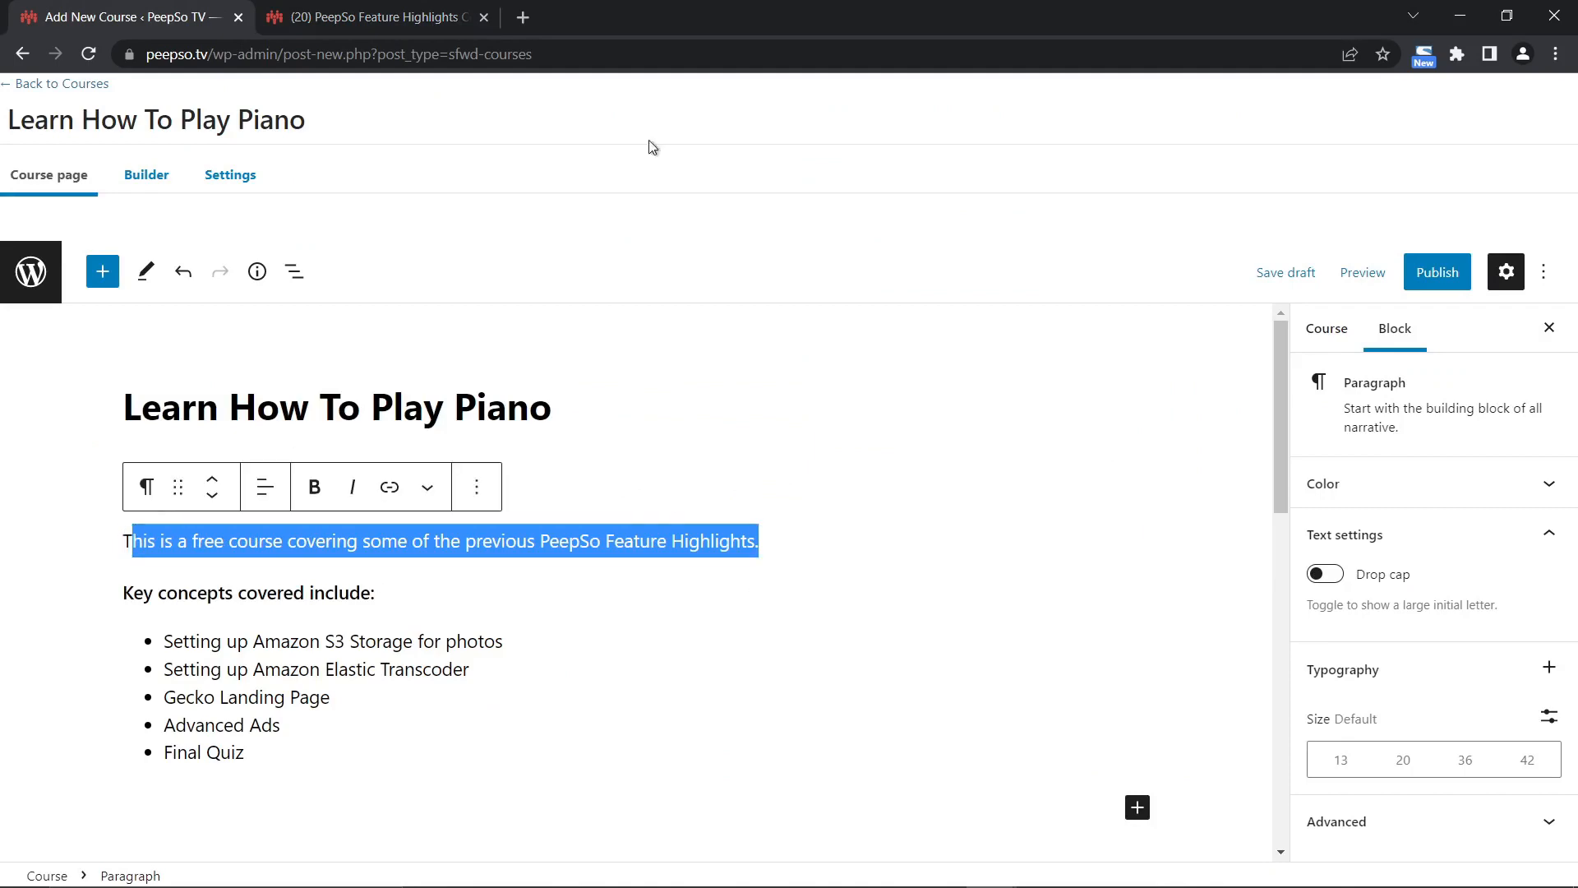
pyautogui.click(332, 21)
pyautogui.scroll(3, 898, 228)
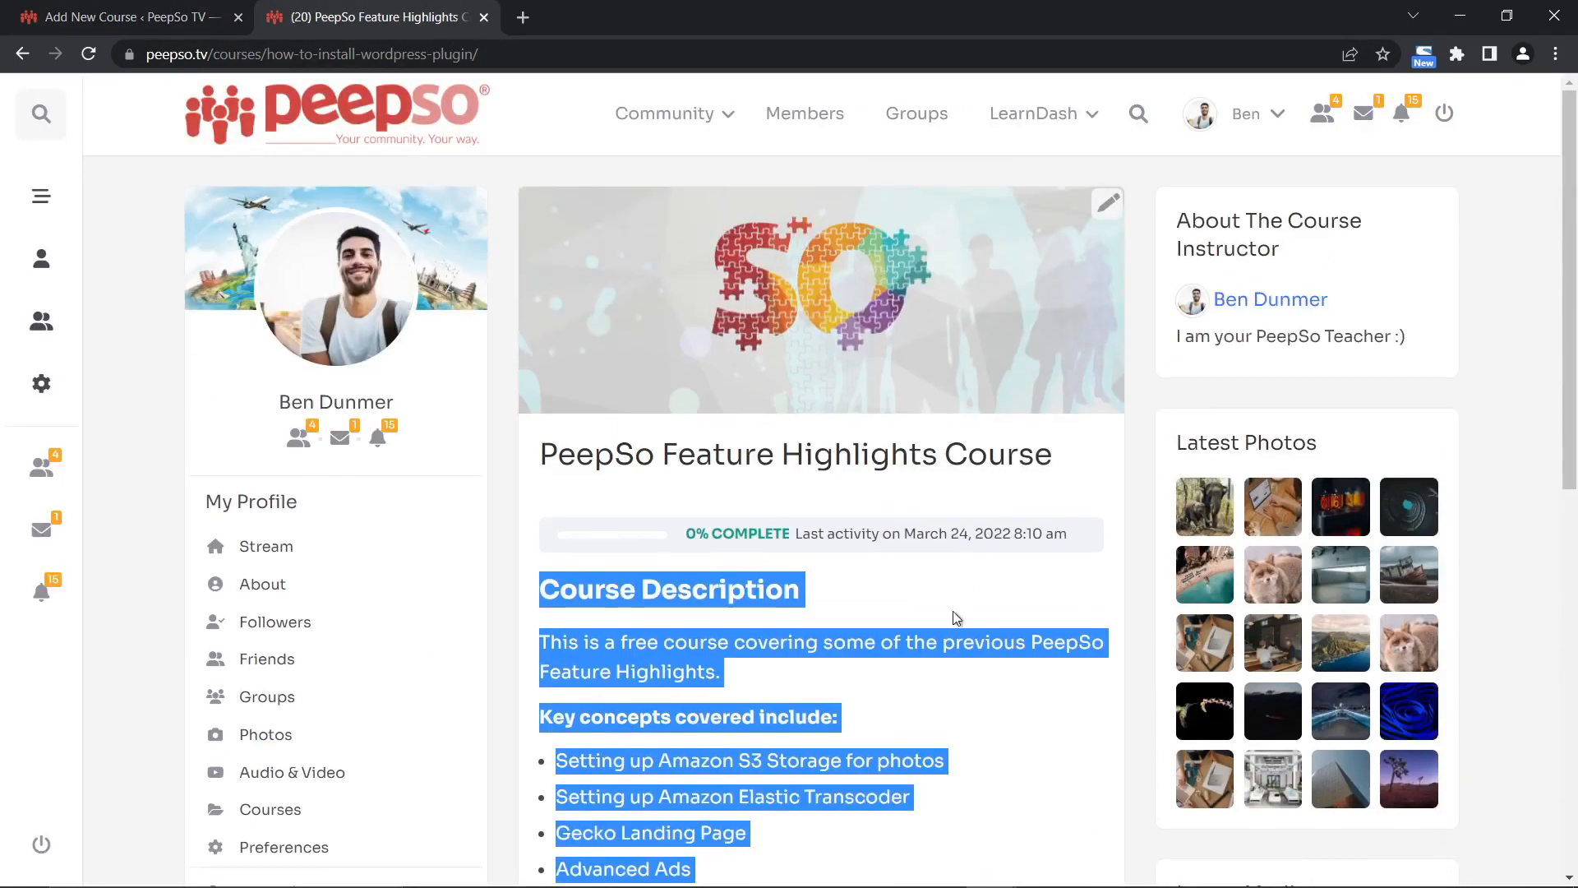
pyautogui.click(171, 30)
pyautogui.scroll(-1, 457, 591)
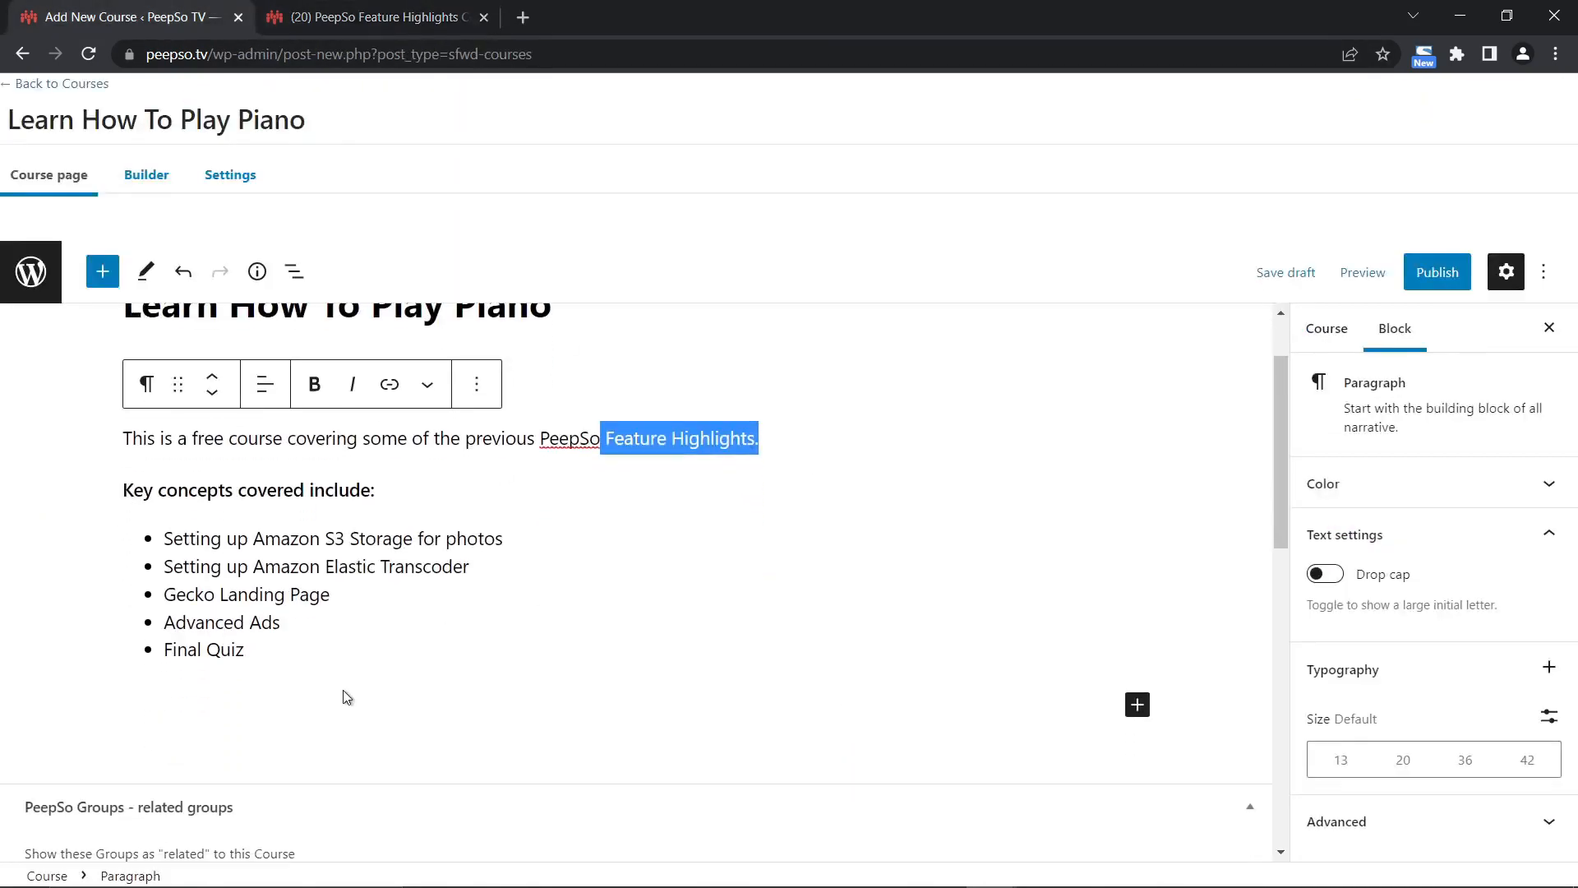
pyautogui.moveTo(345, 695); pyautogui.dragTo(206, 468)
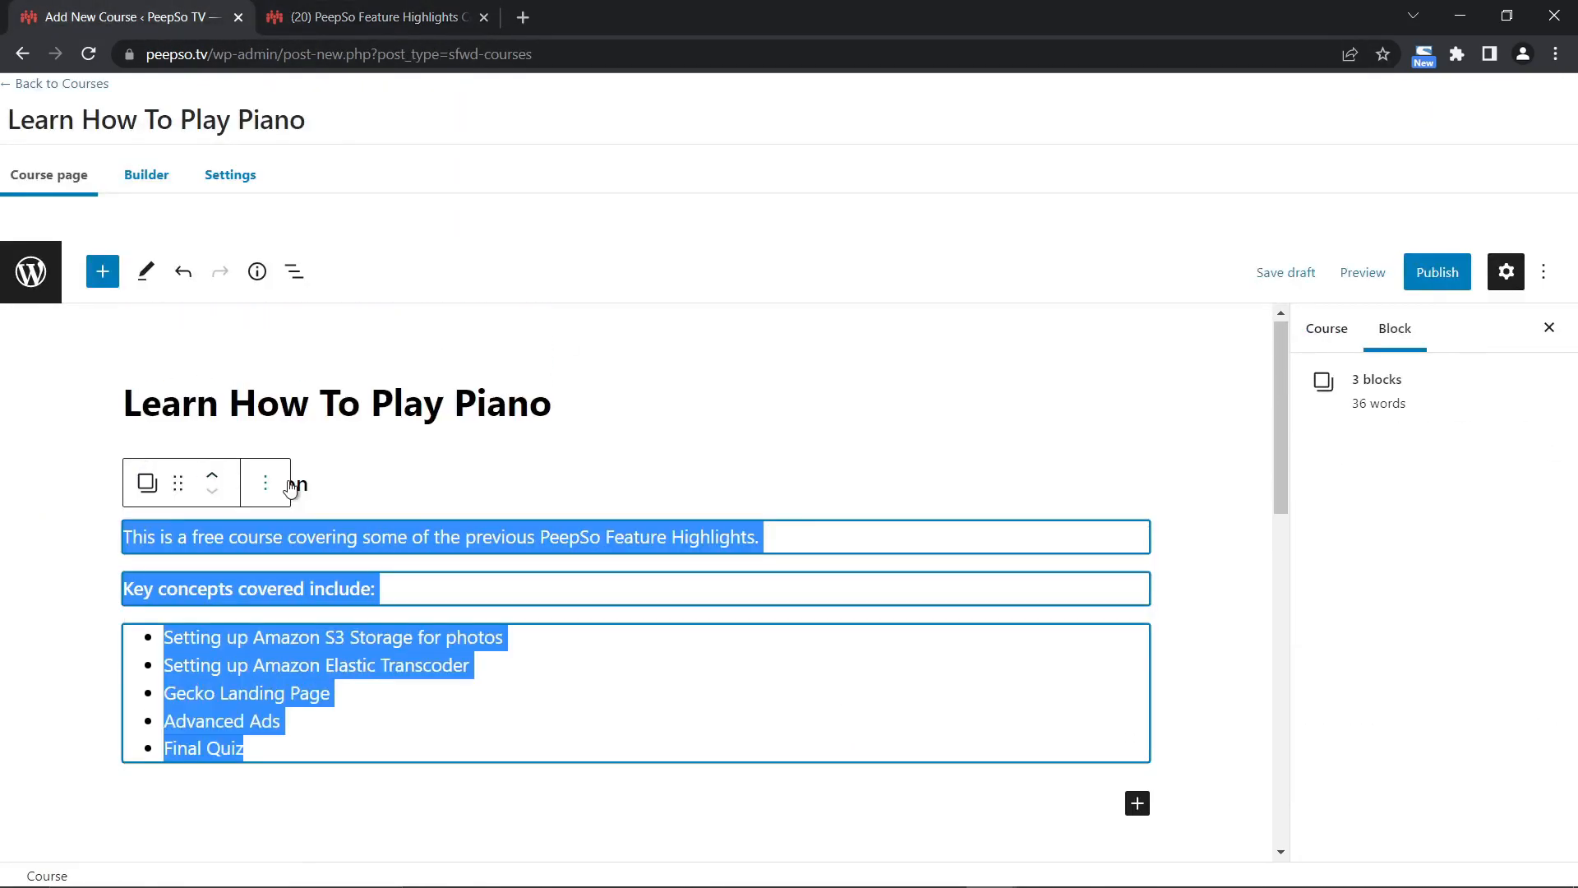
pyautogui.click(41, 524)
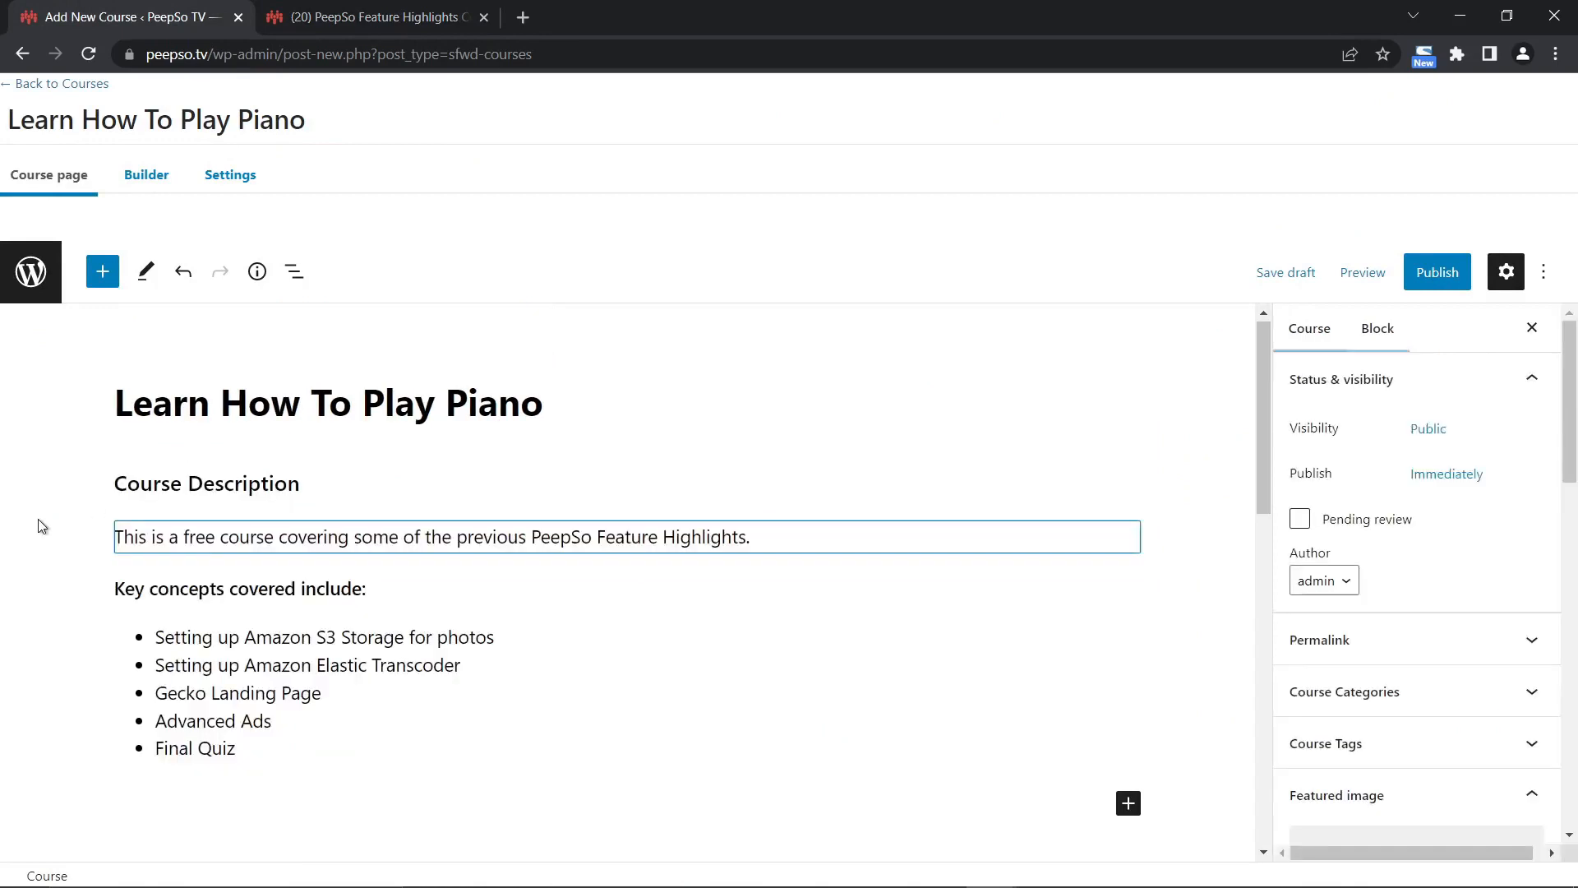
pyautogui.moveTo(293, 744); pyautogui.dragTo(120, 534)
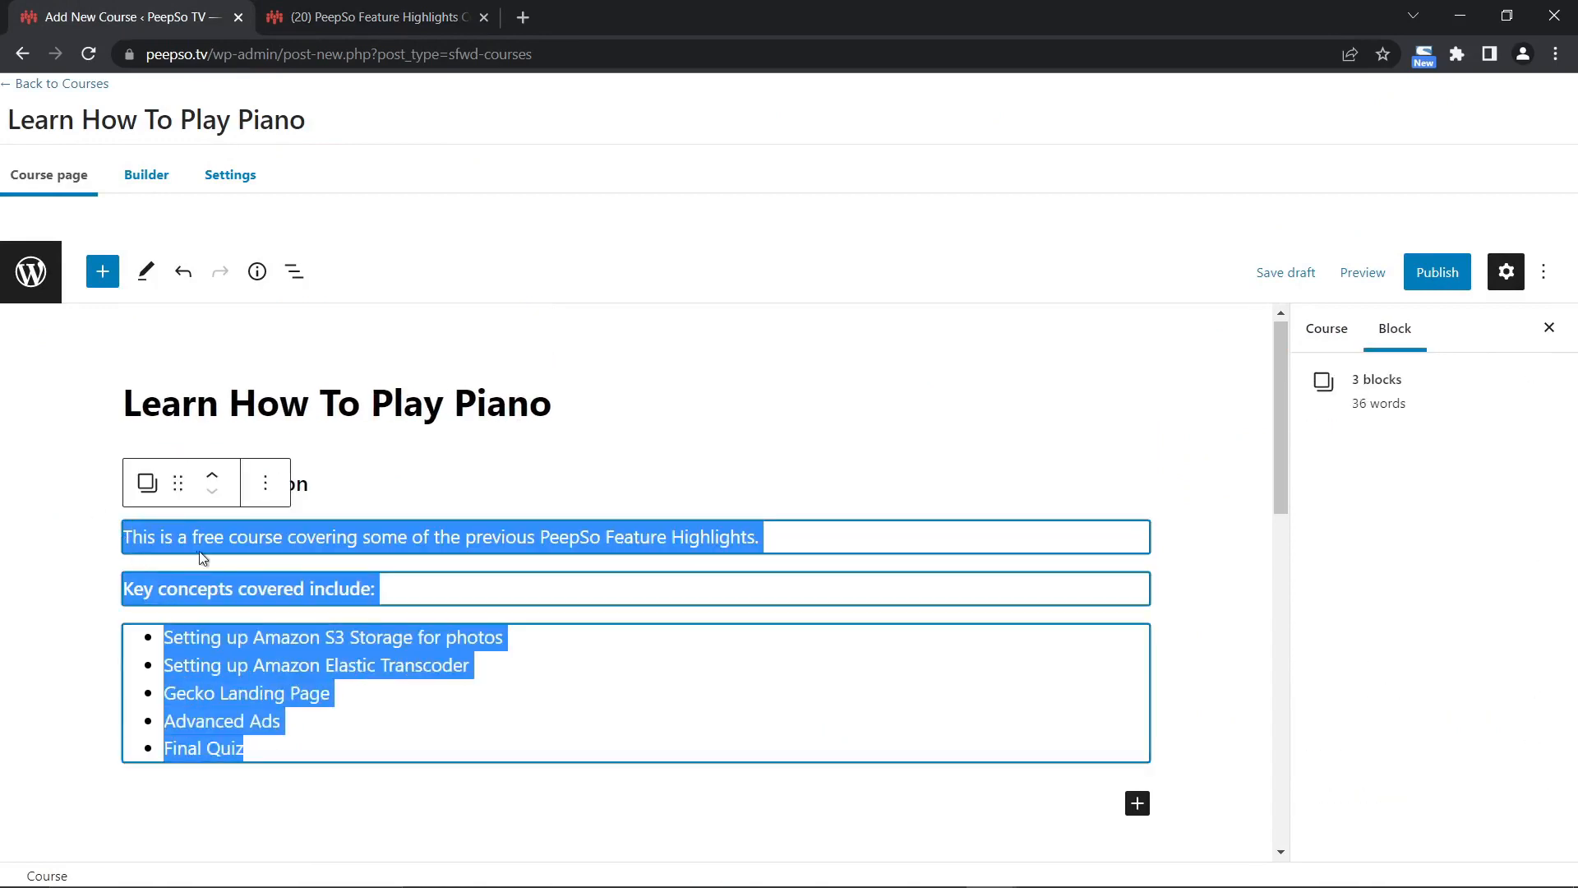
pyautogui.press('BackSpace')
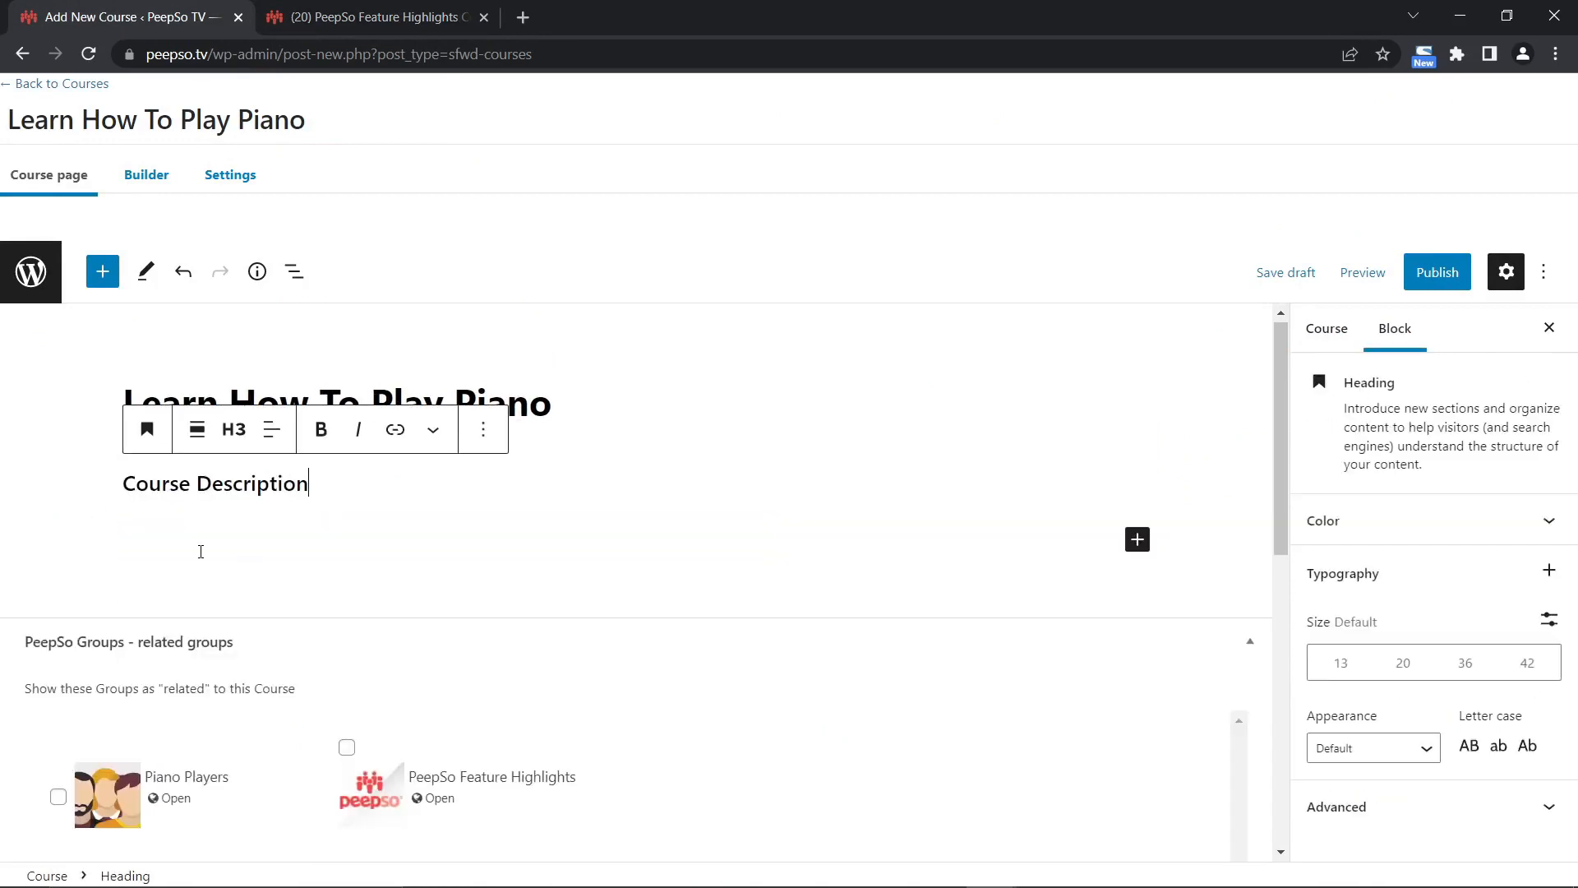
pyautogui.click(200, 551)
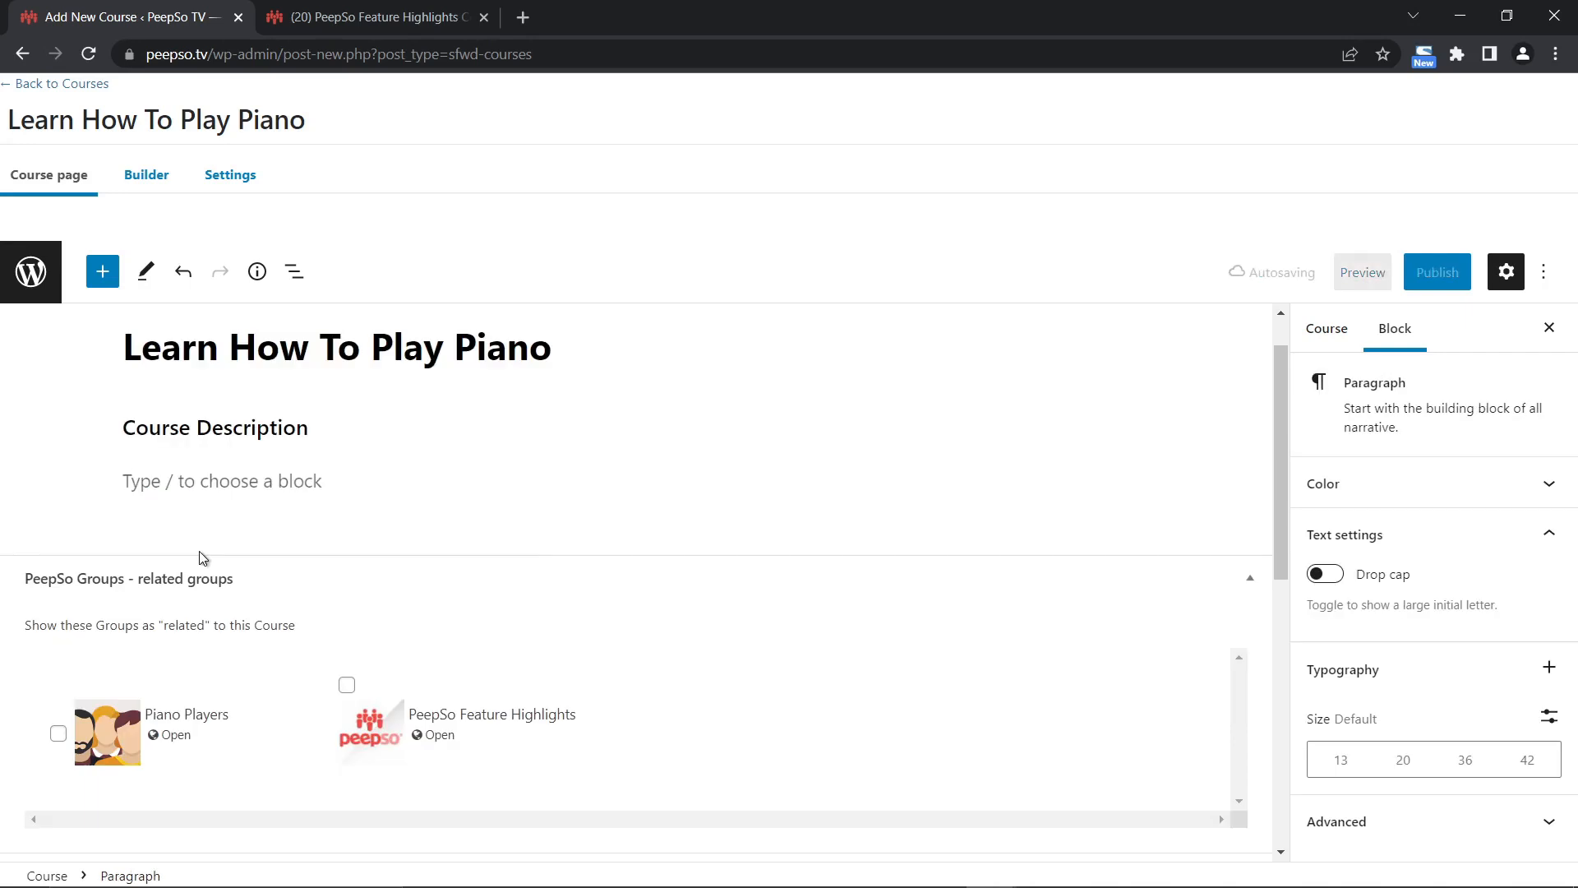
pyautogui.write('-------')
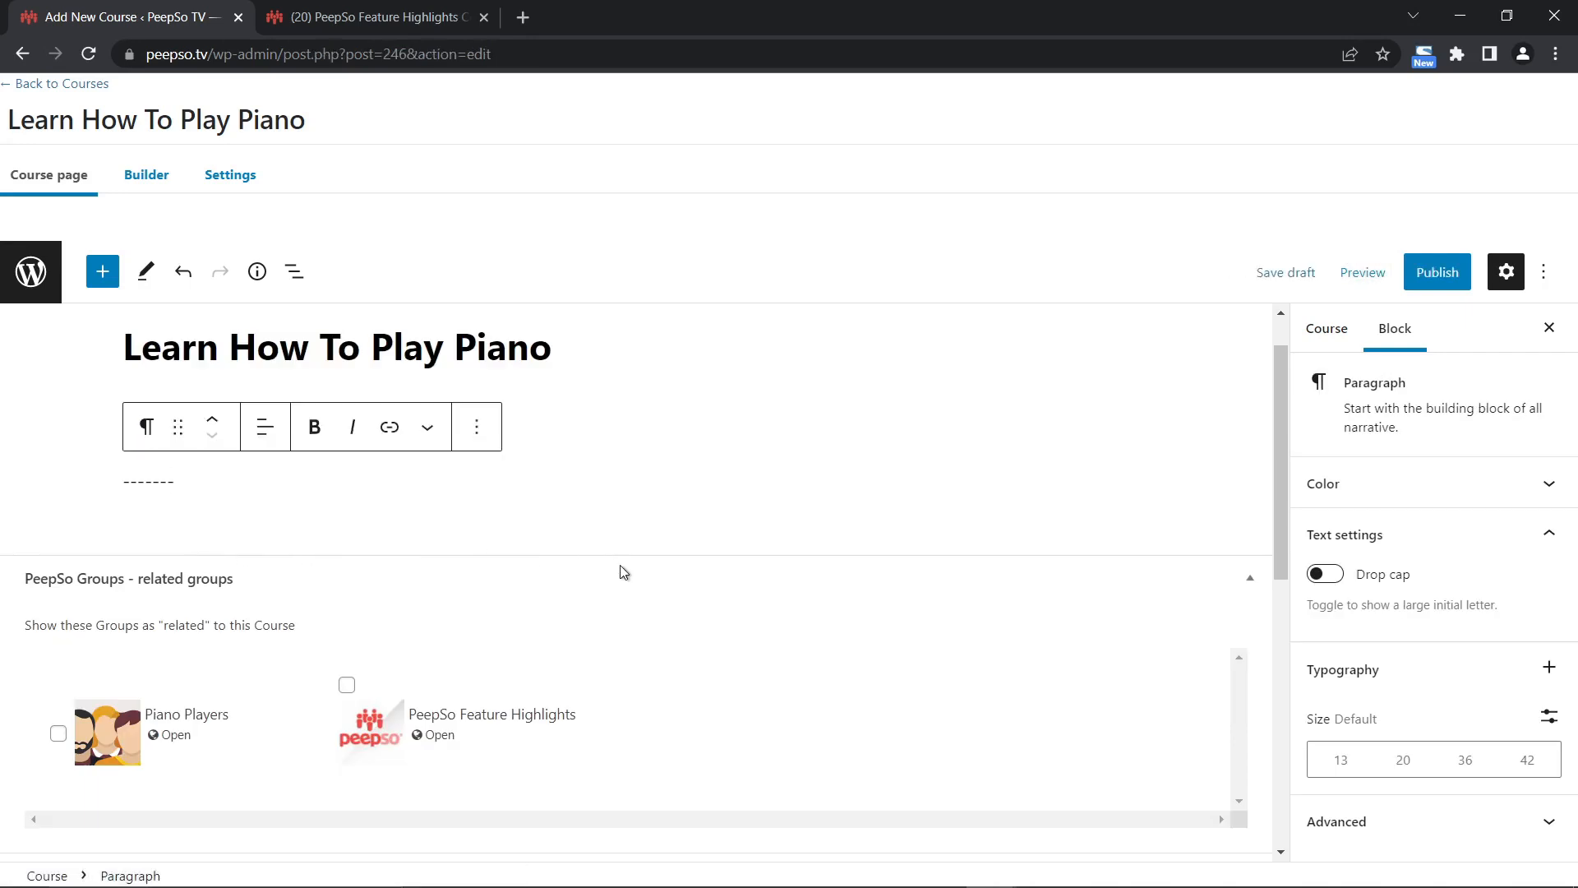
# Set the Piano Players group as a related group of the Learn How To Play Piano course.
pyautogui.scroll(-2, 397, 608)
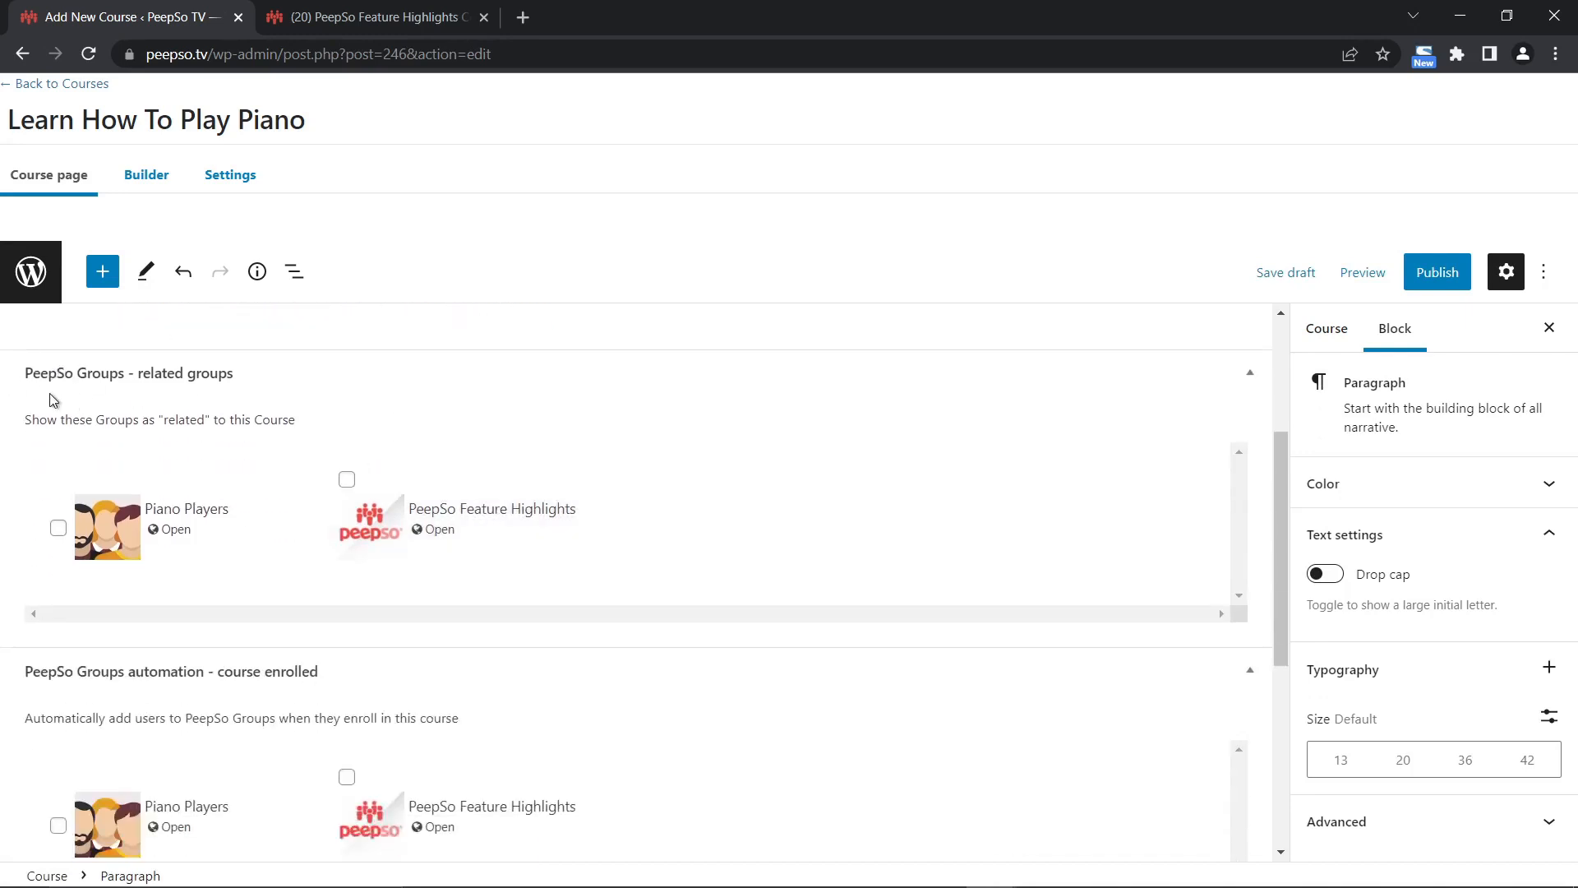
pyautogui.scroll(3, 328, 477)
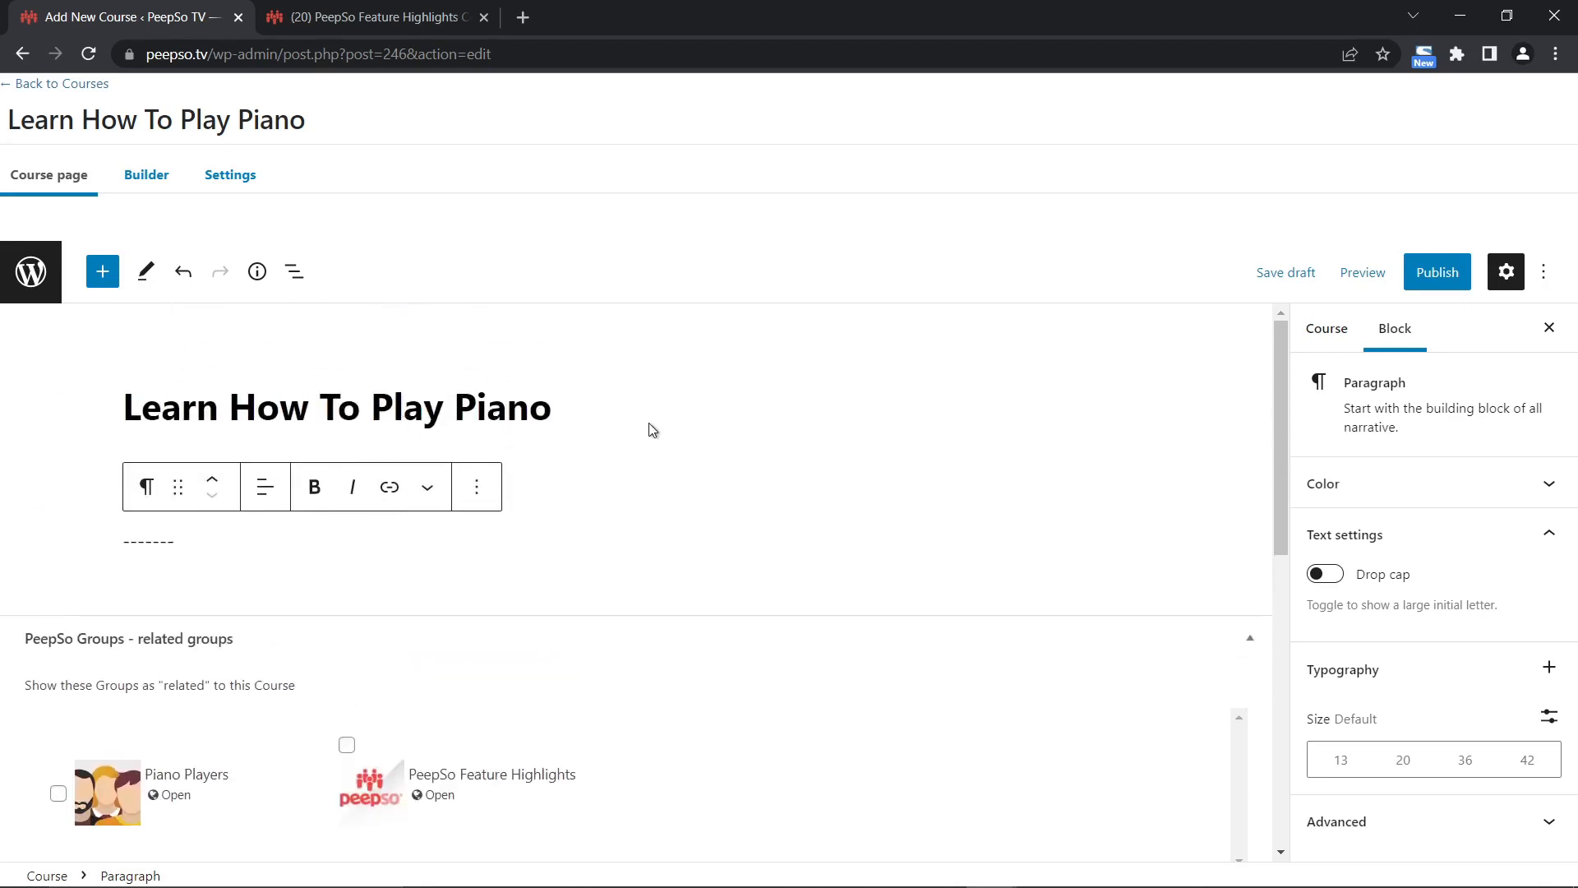
pyautogui.scroll(-2, 641, 432)
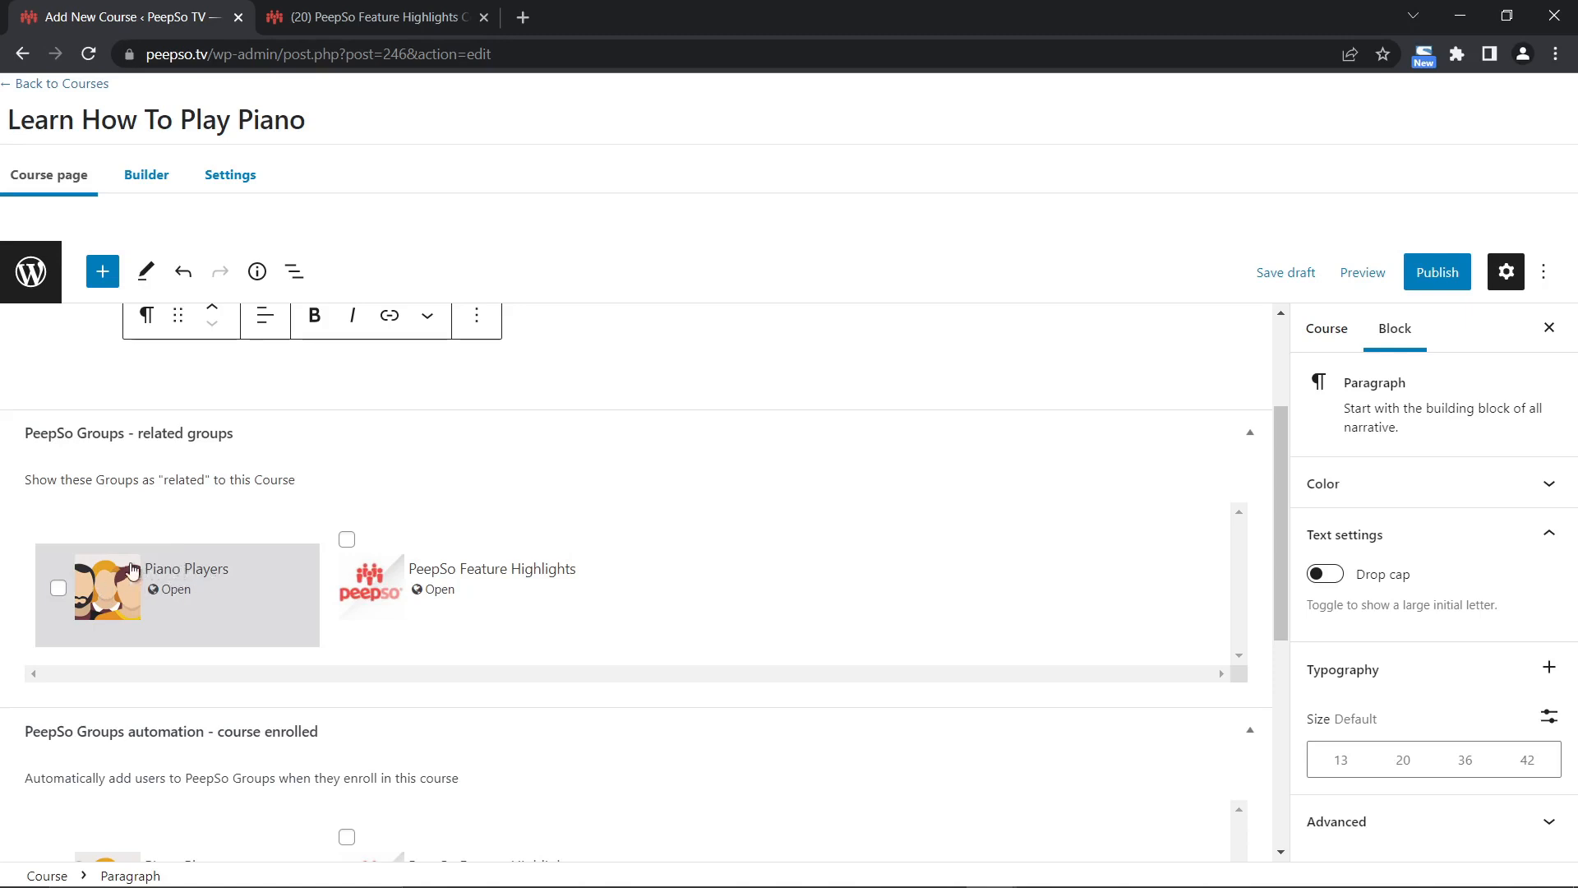
pyautogui.click(59, 589)
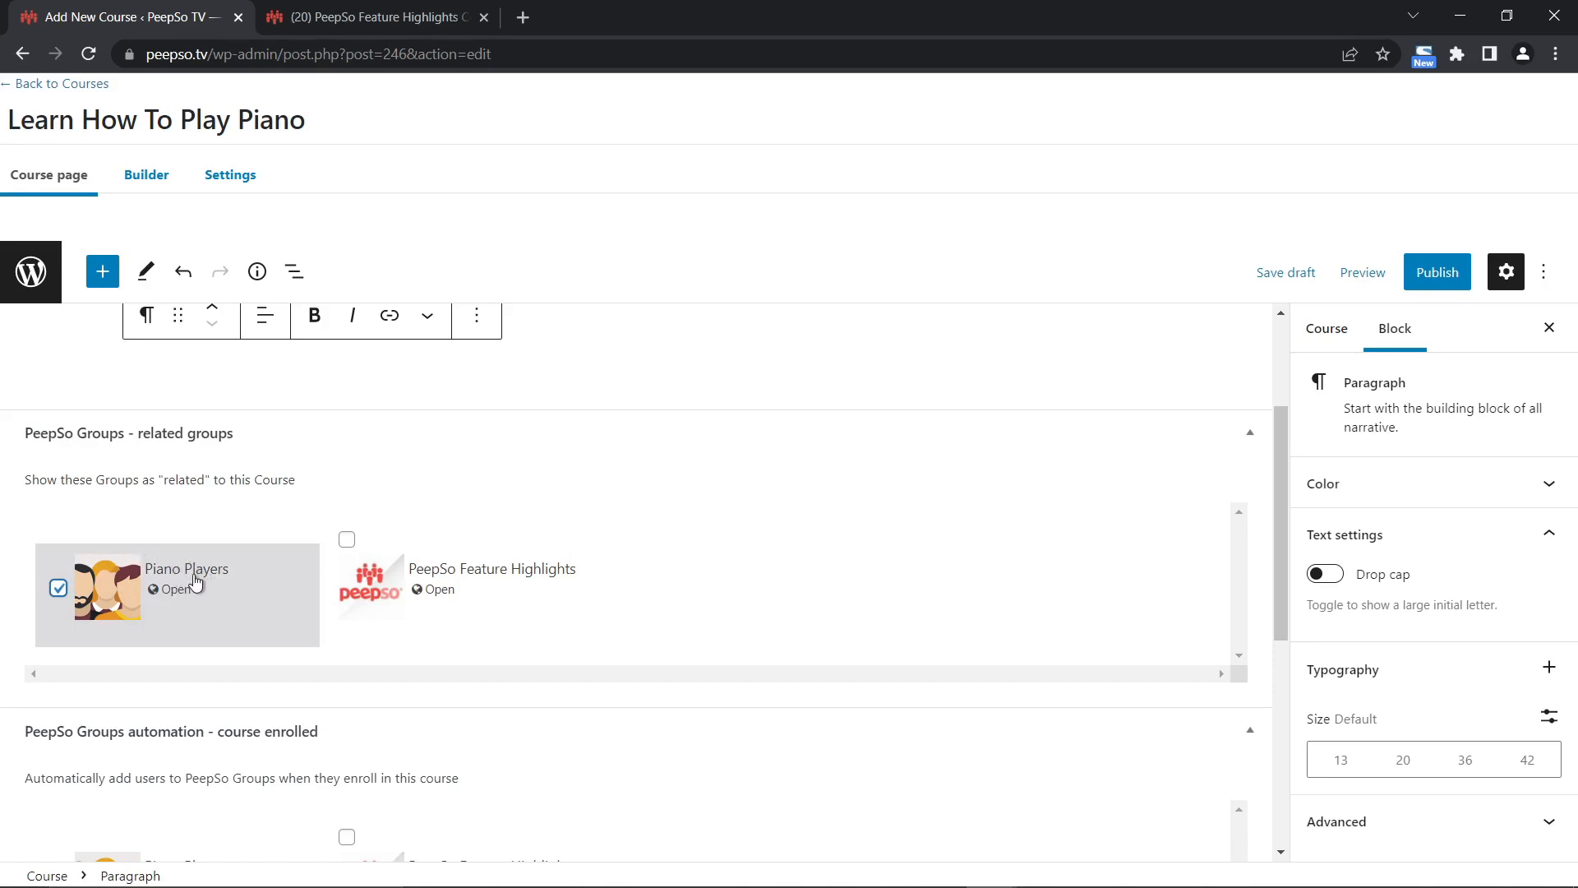
# Examine the layout of the PeepSo Feature Highlights Course page on the site, including its About The Course Instructor widget.
pyautogui.click(374, 18)
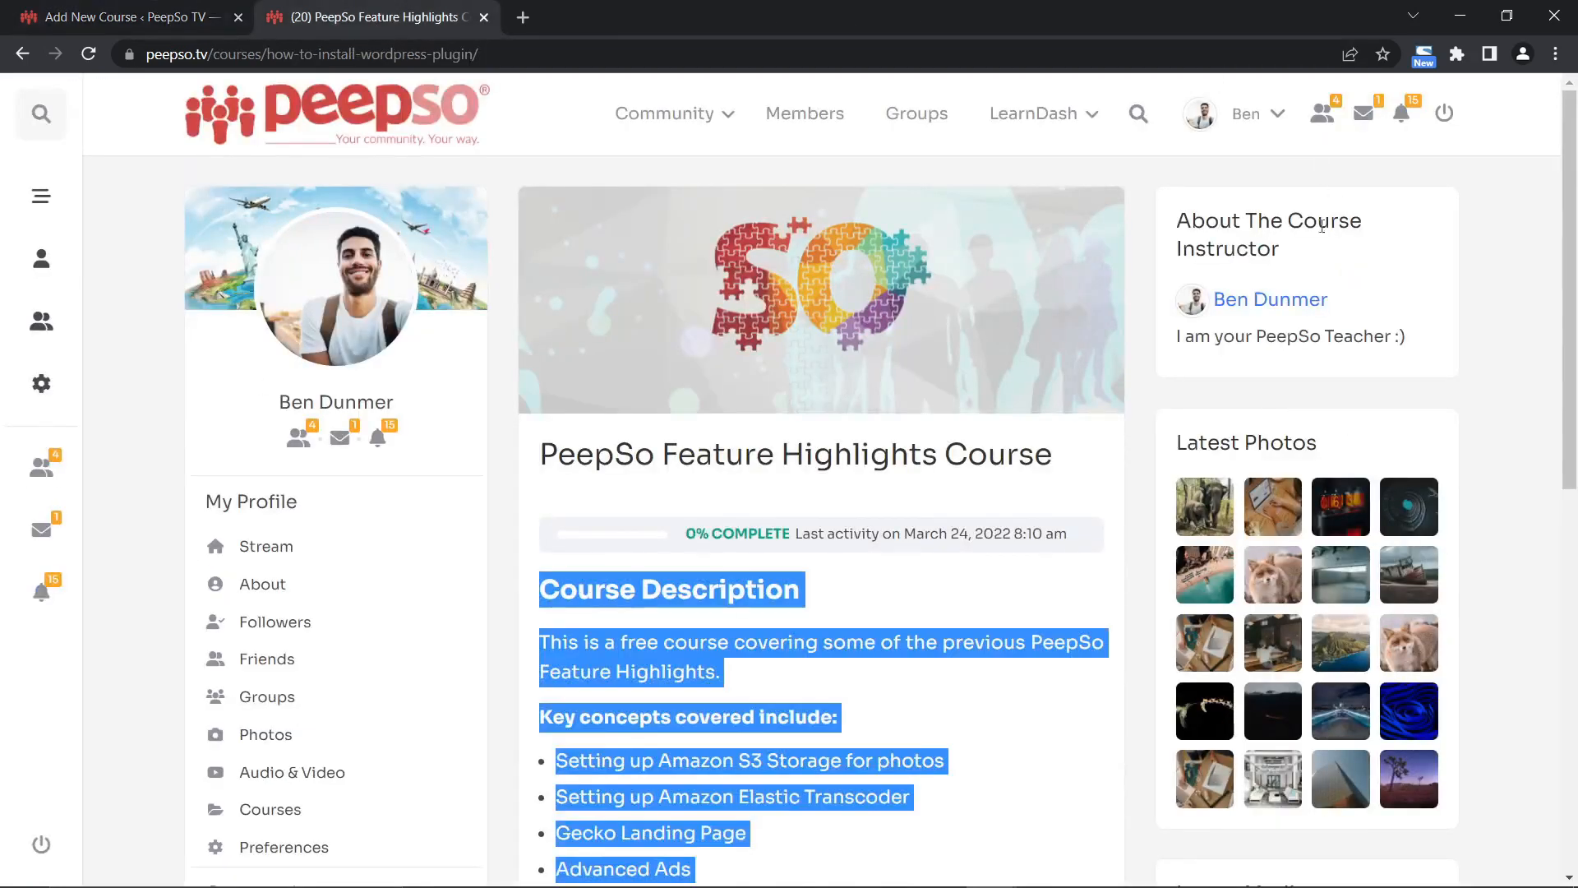
pyautogui.click(635, 462)
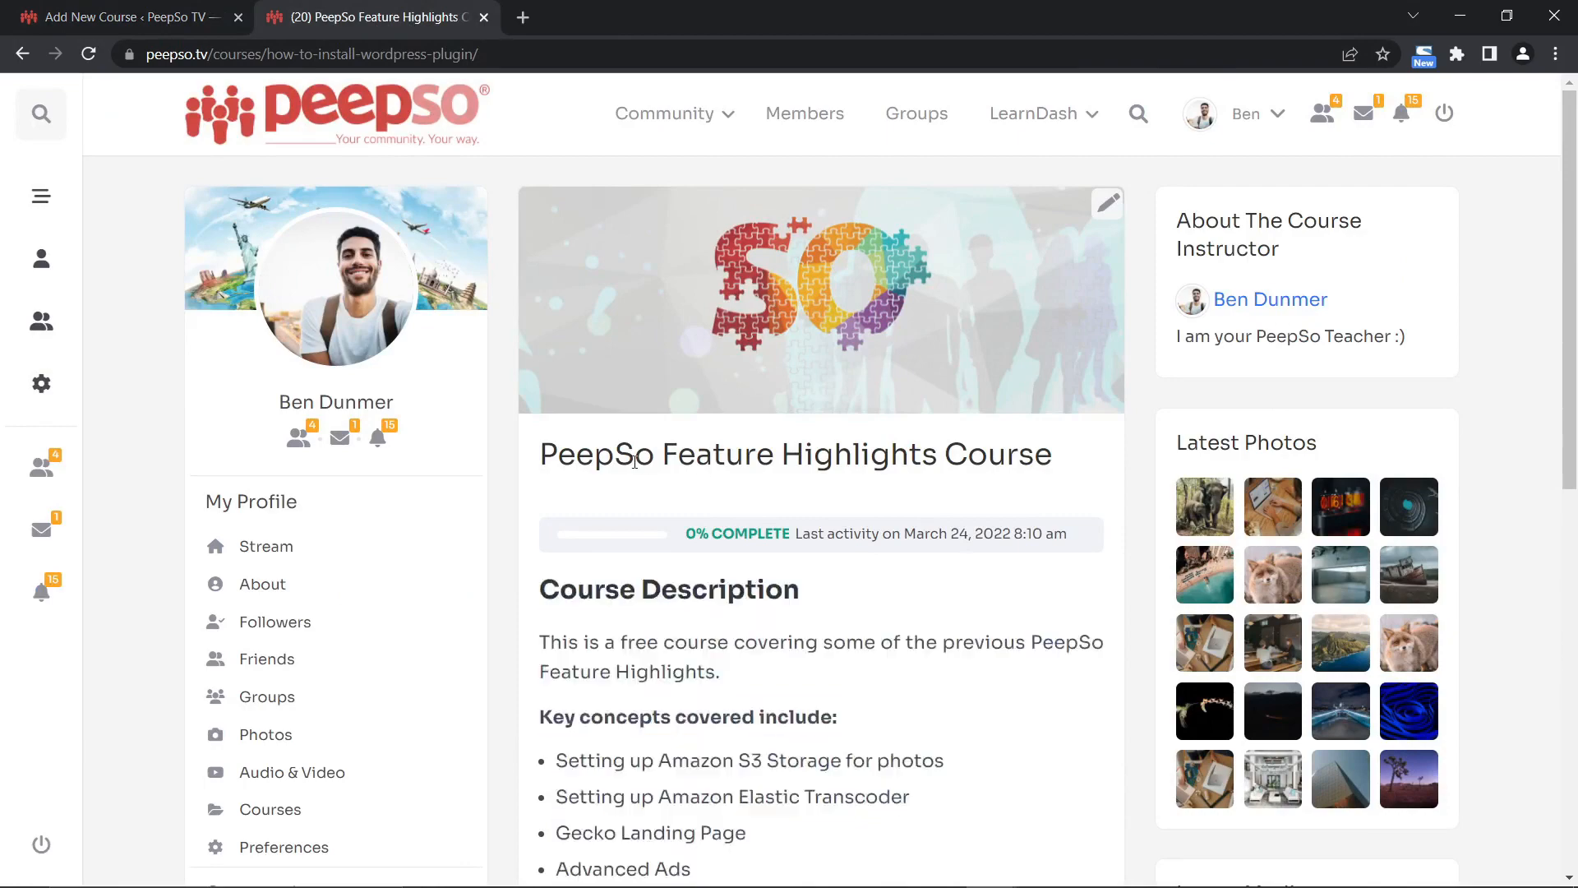
pyautogui.scroll(-2, 894, 460)
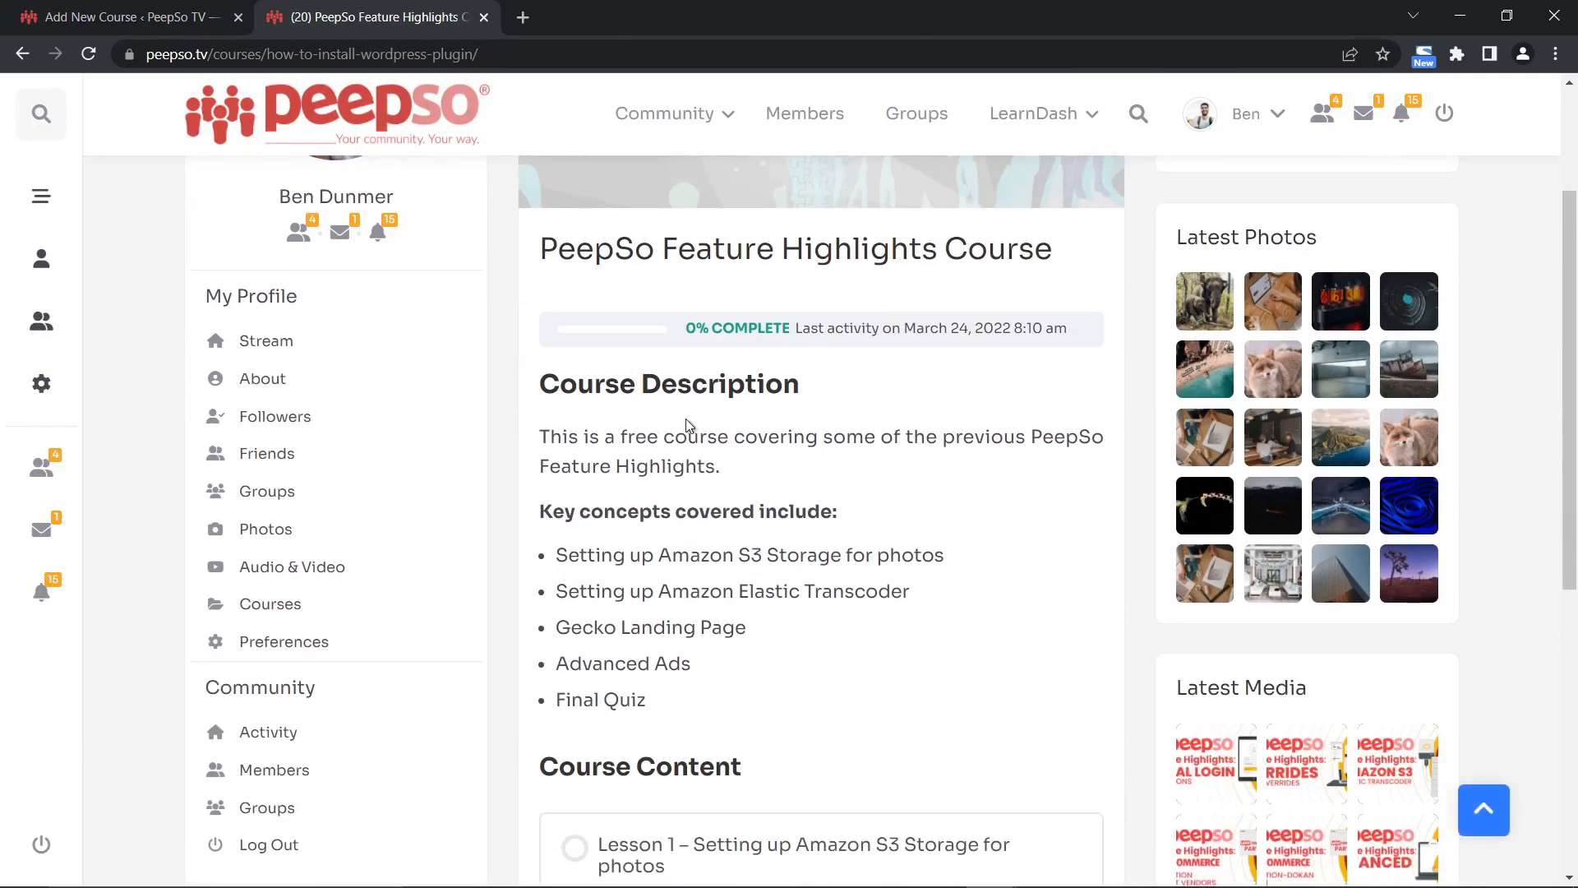
pyautogui.scroll(2, 904, 427)
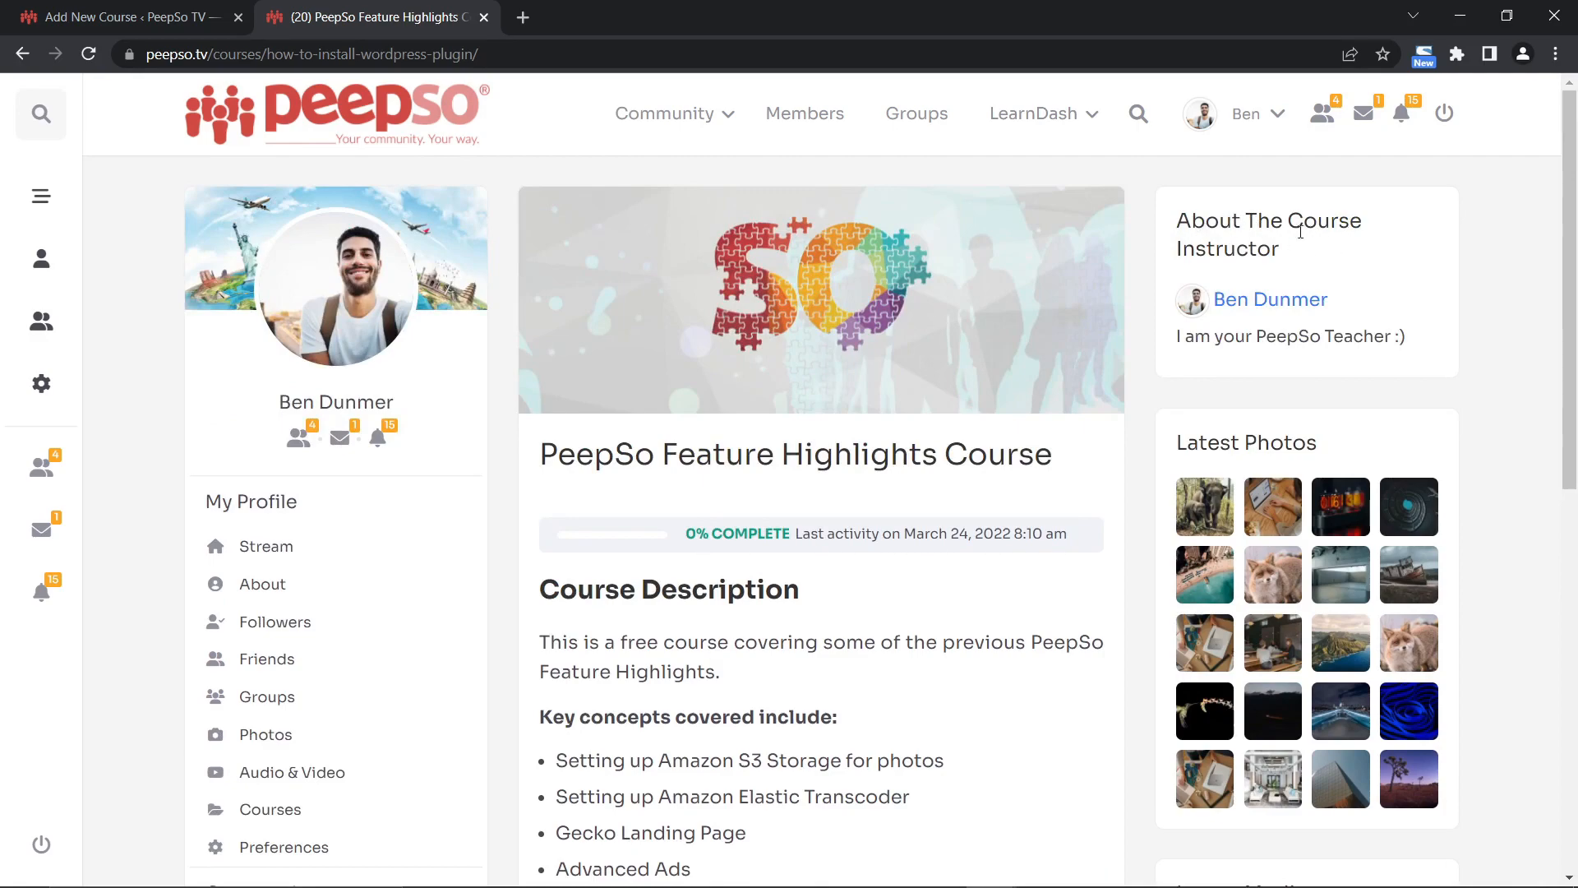
pyautogui.scroll(-5, 951, 392)
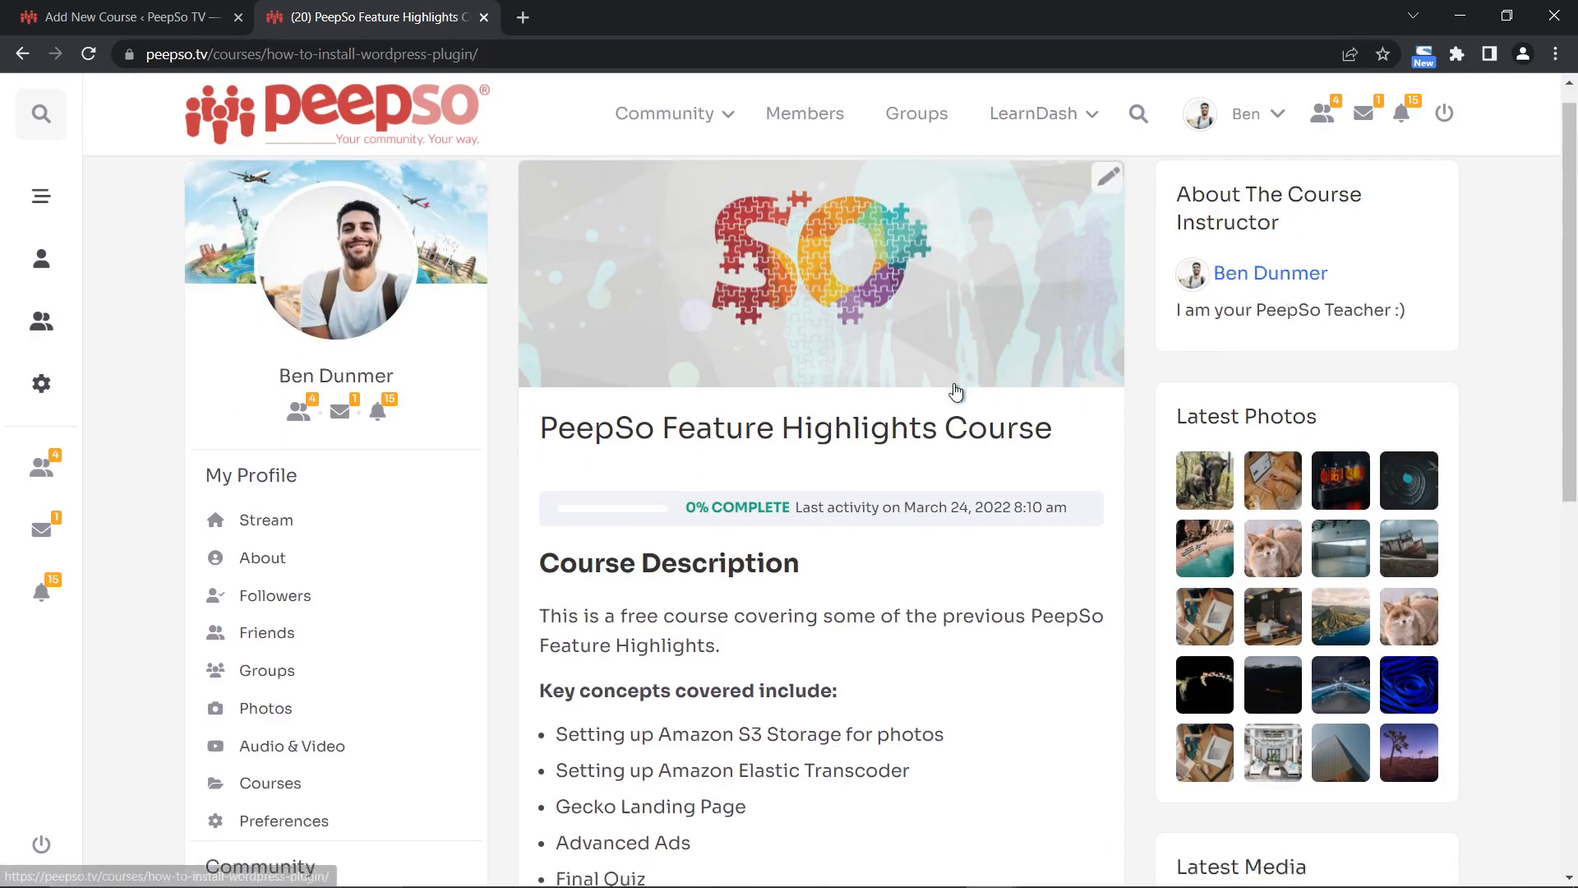
pyautogui.scroll(4, 937, 398)
pyautogui.scroll(1, 960, 453)
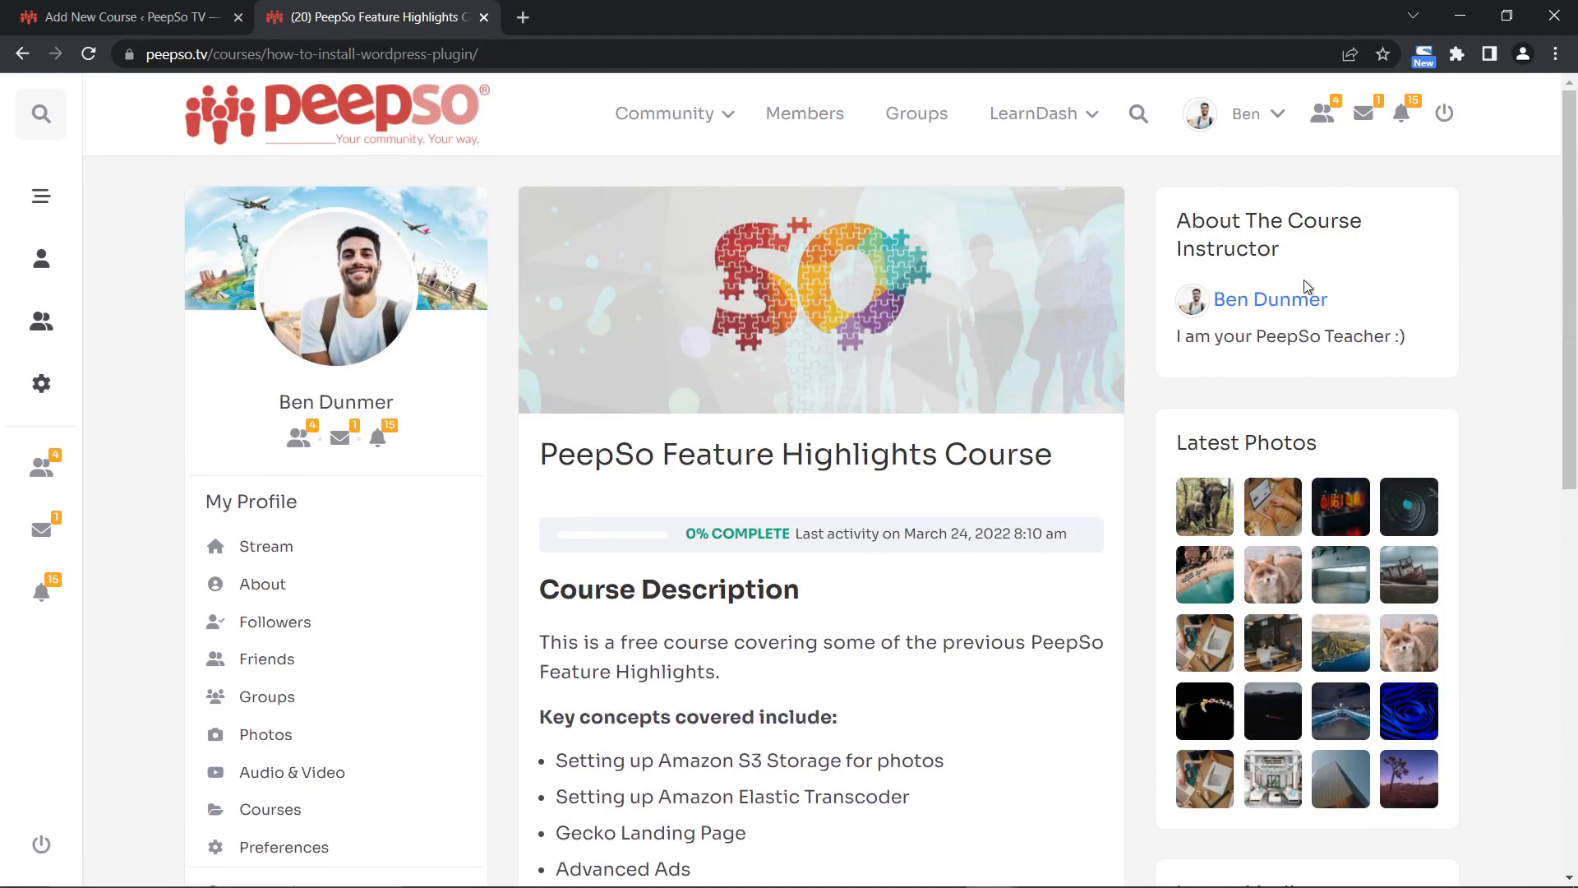
# Set the Learn How To Play Piano course to automatically add enrolling users to the Piano Players group.
pyautogui.click(123, 16)
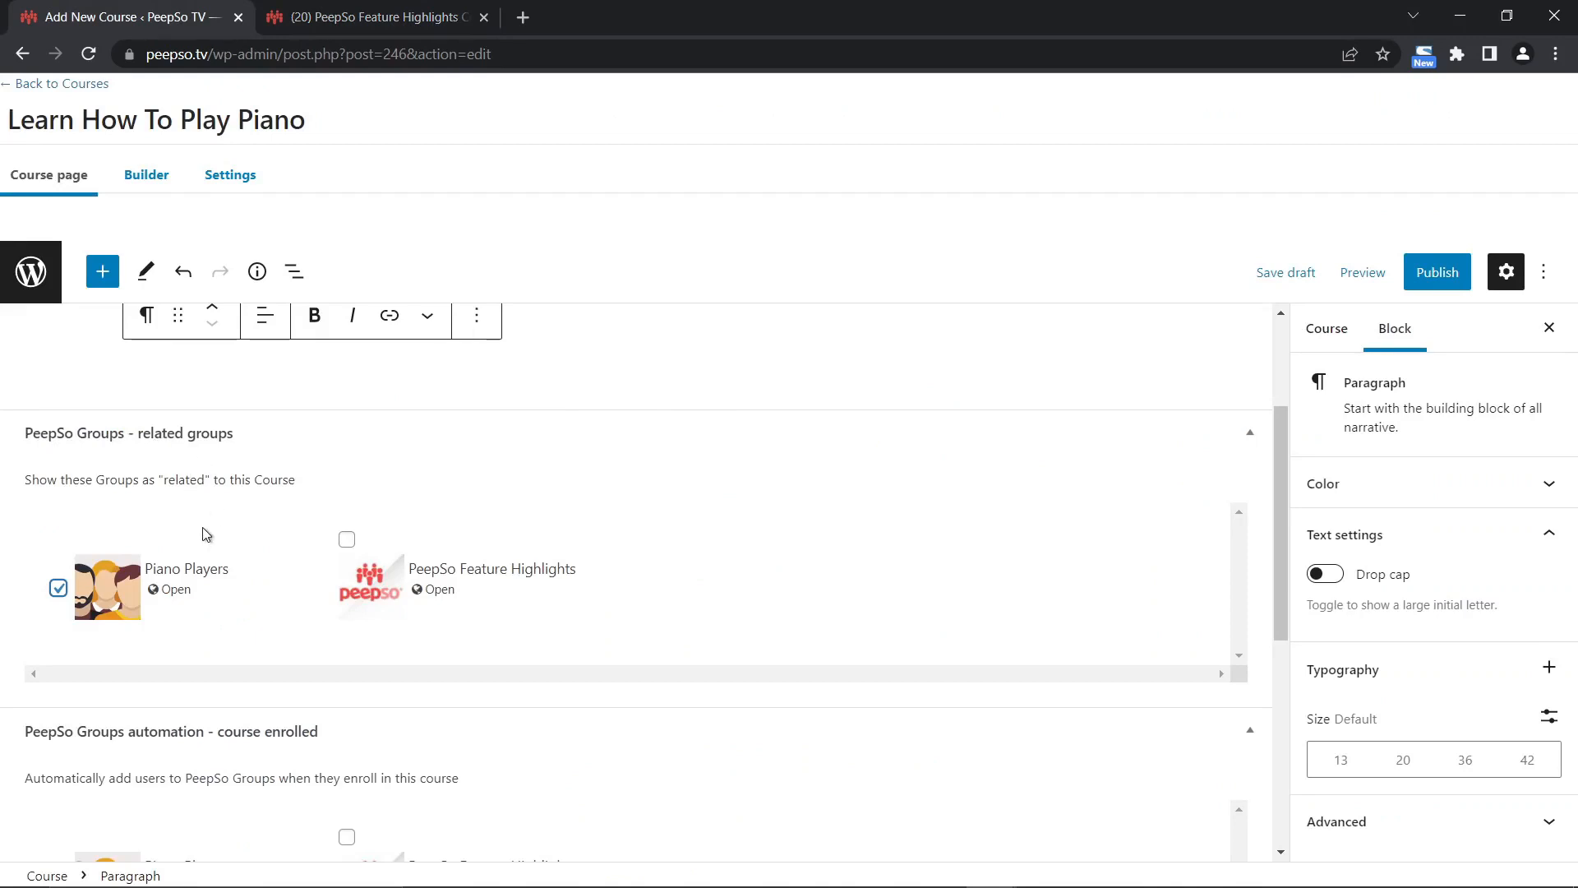
pyautogui.scroll(3, 354, 493)
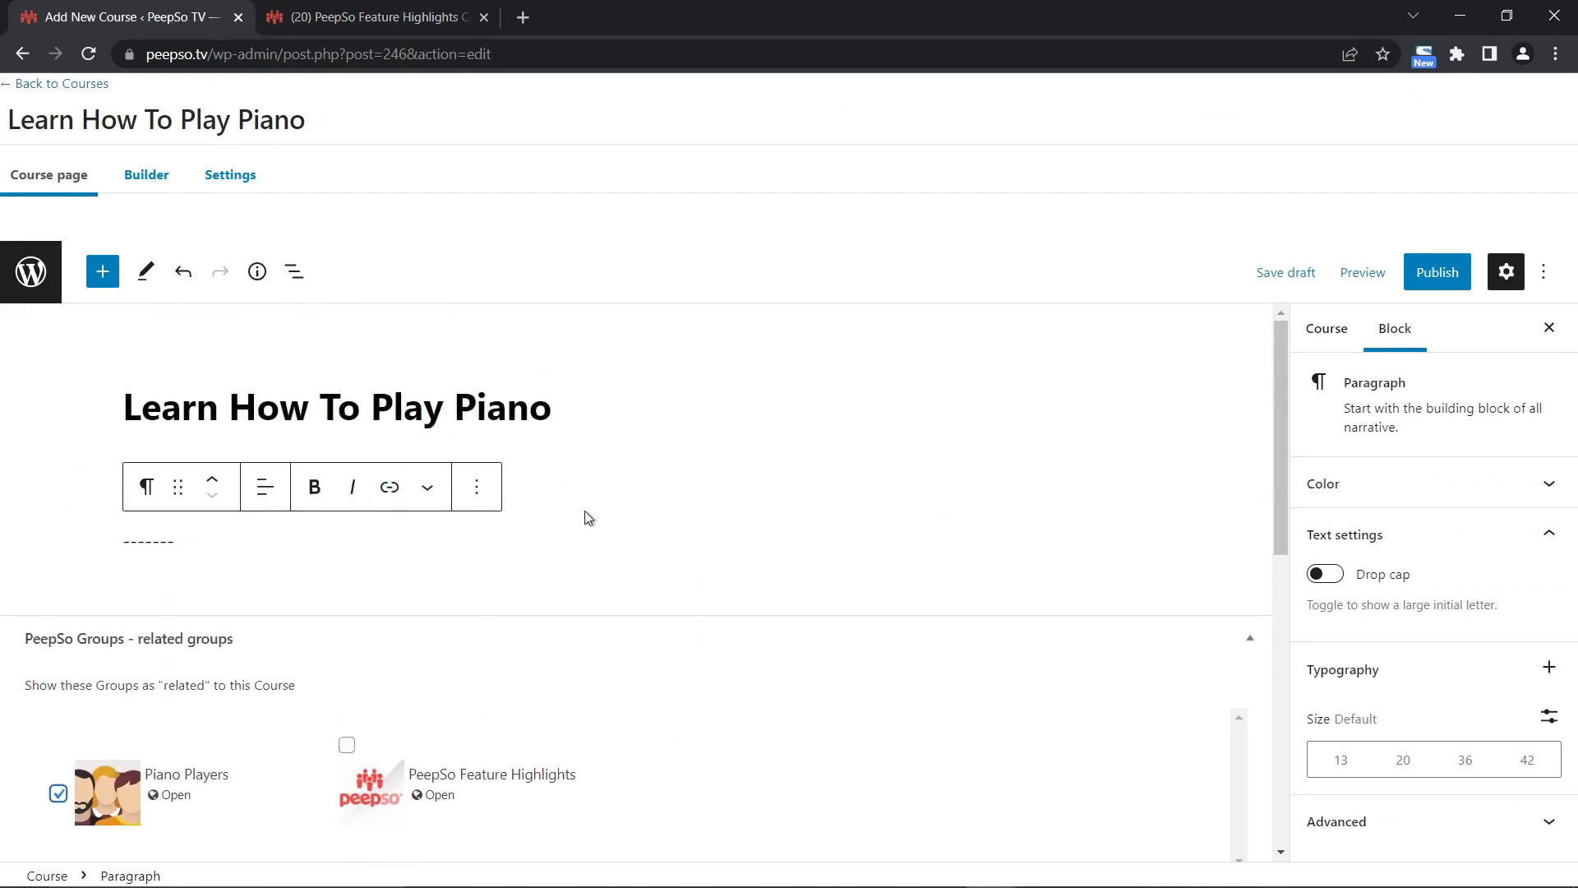
pyautogui.scroll(-6, 601, 520)
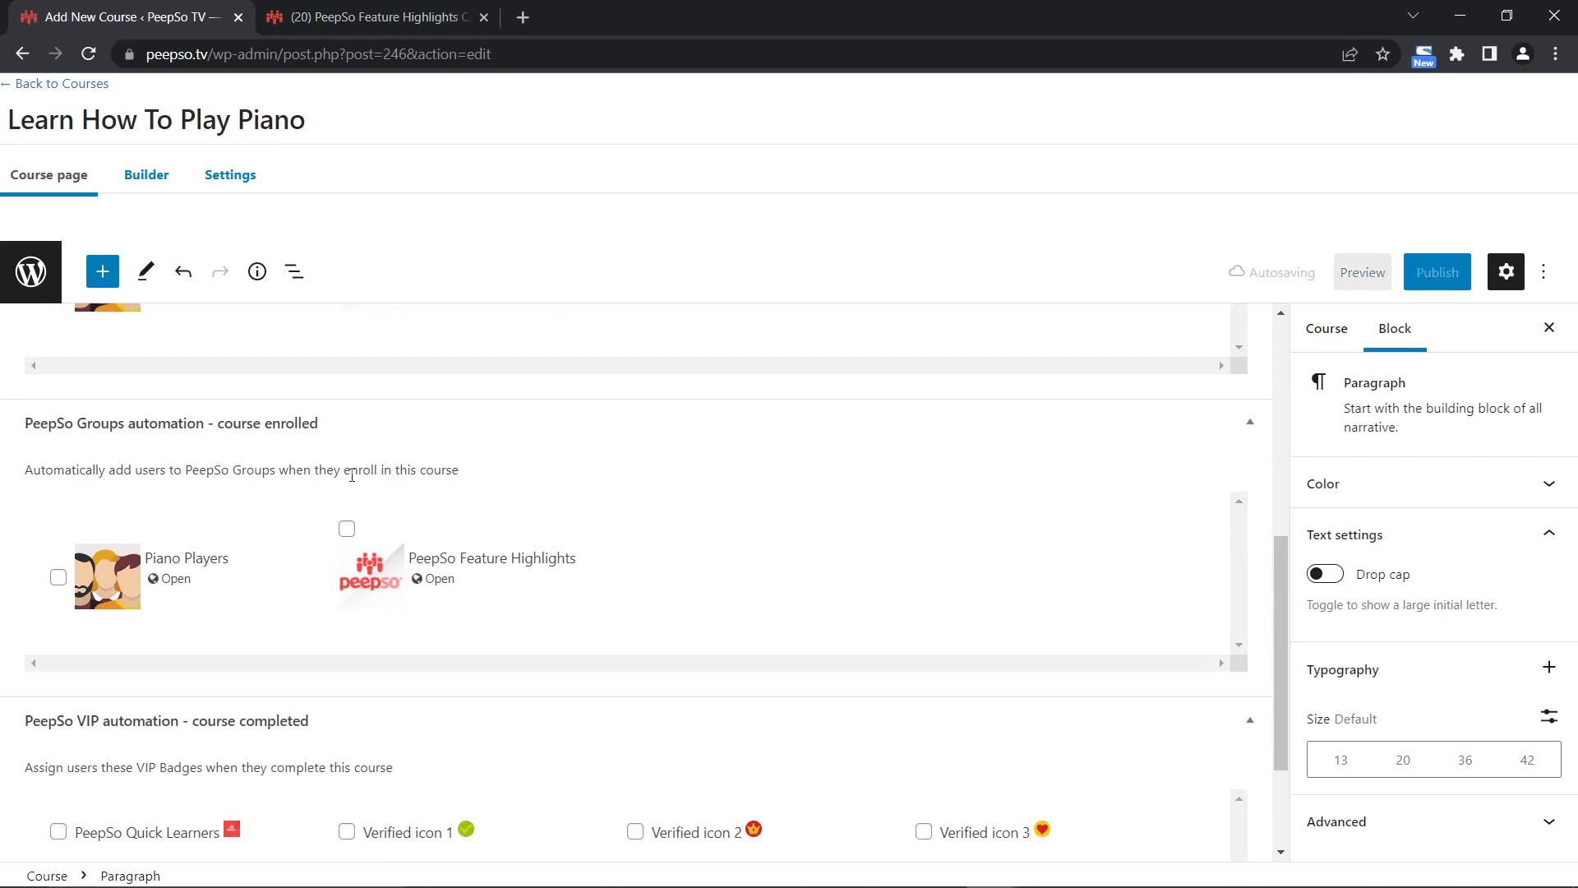
pyautogui.click(58, 584)
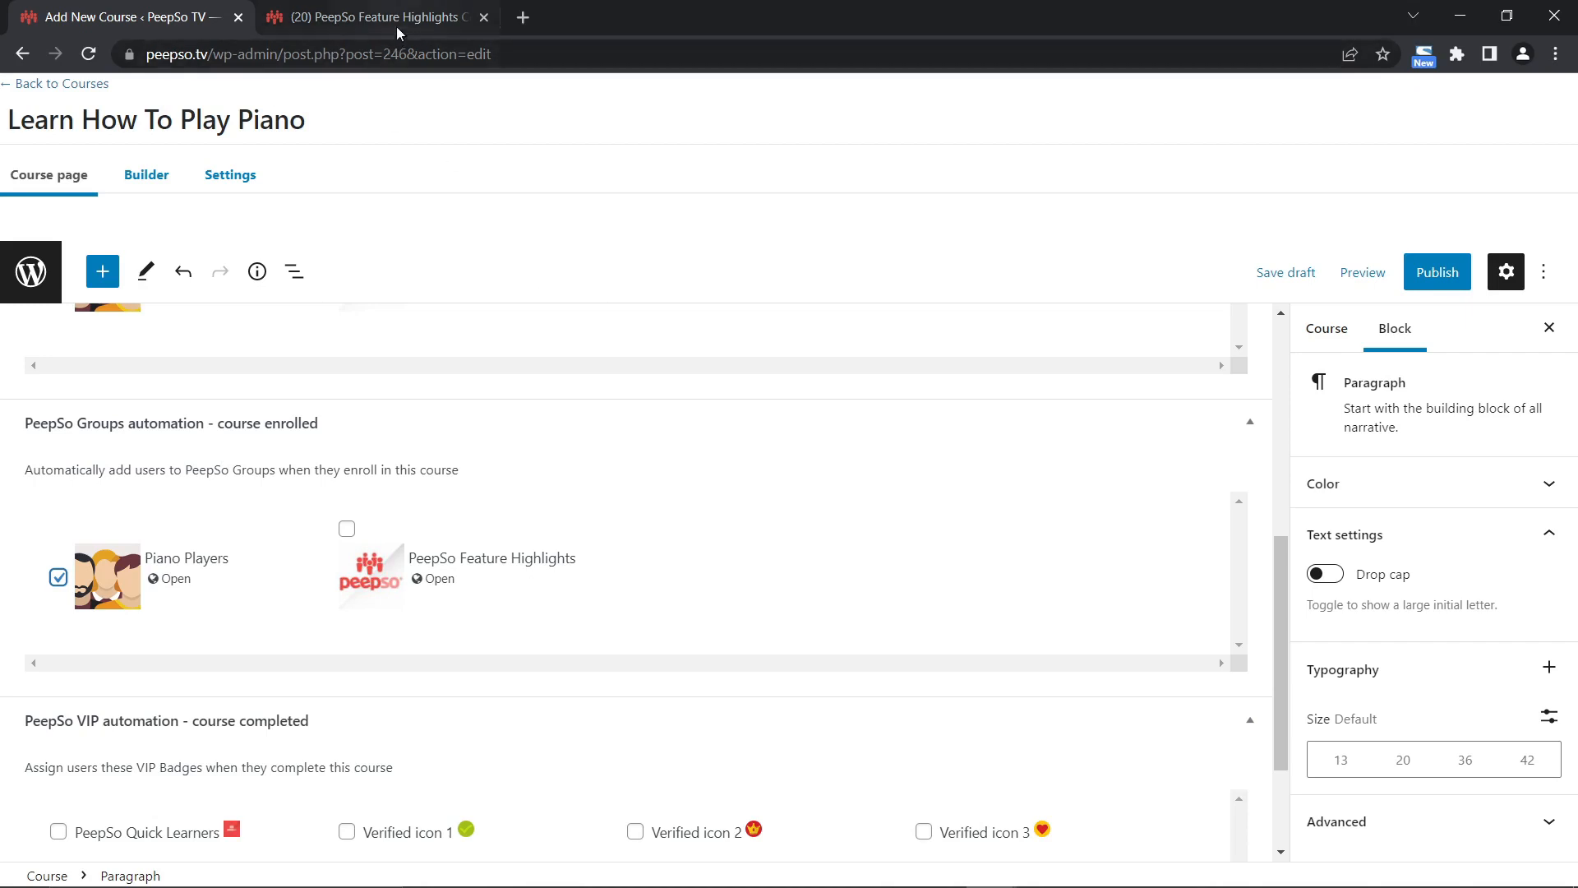
# Assign the PeepSo Quick Learners VIP badge for completing the course and publish the course.
pyautogui.scroll(-2, 631, 454)
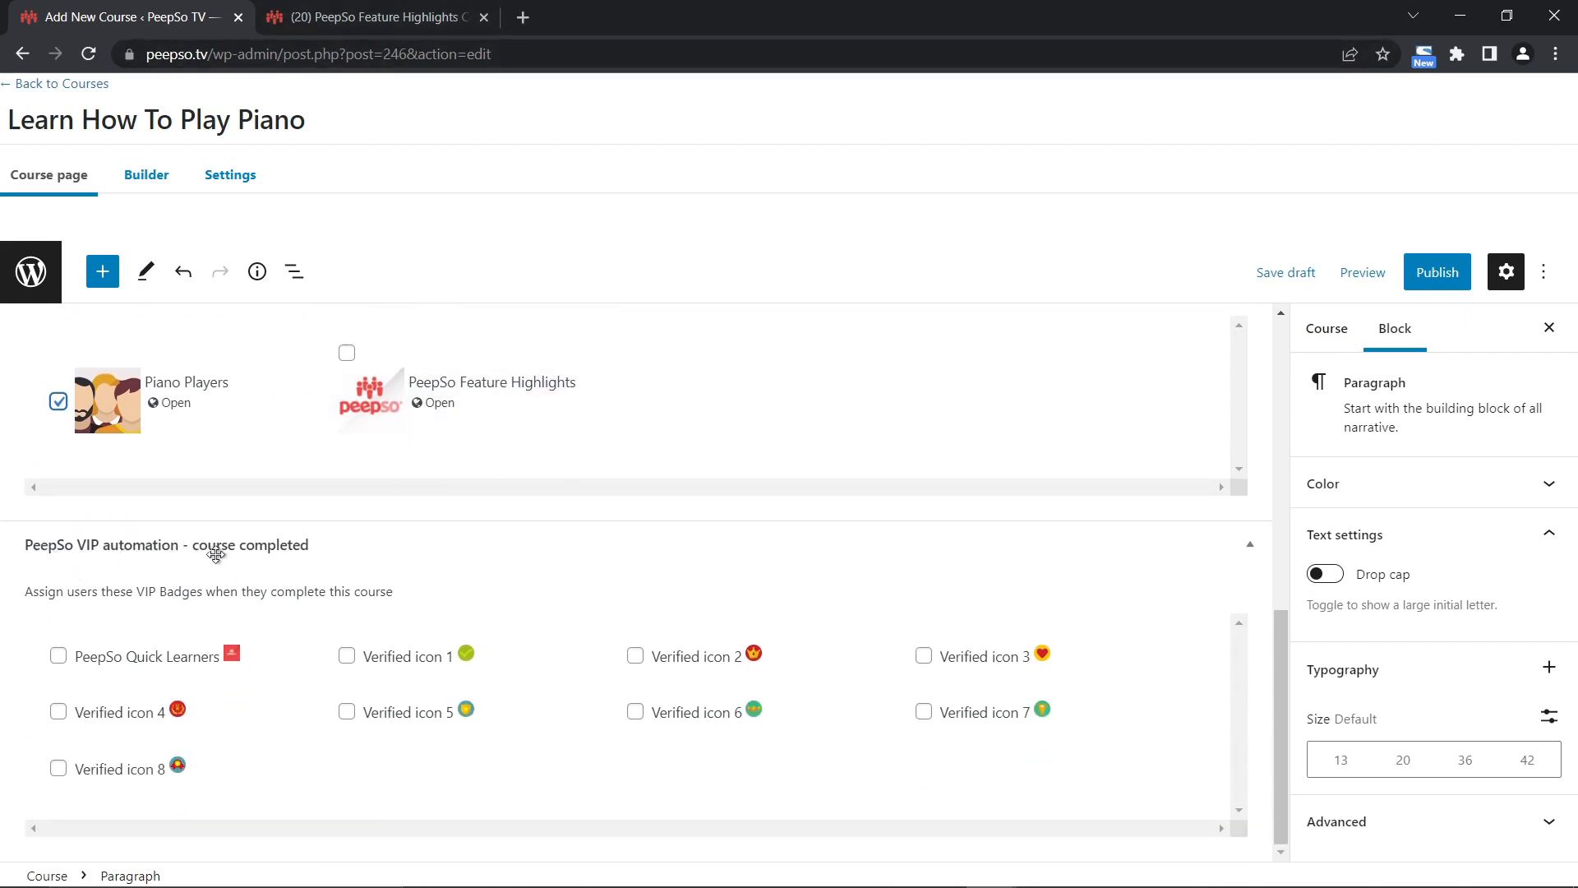
pyautogui.click(59, 659)
pyautogui.click(1441, 277)
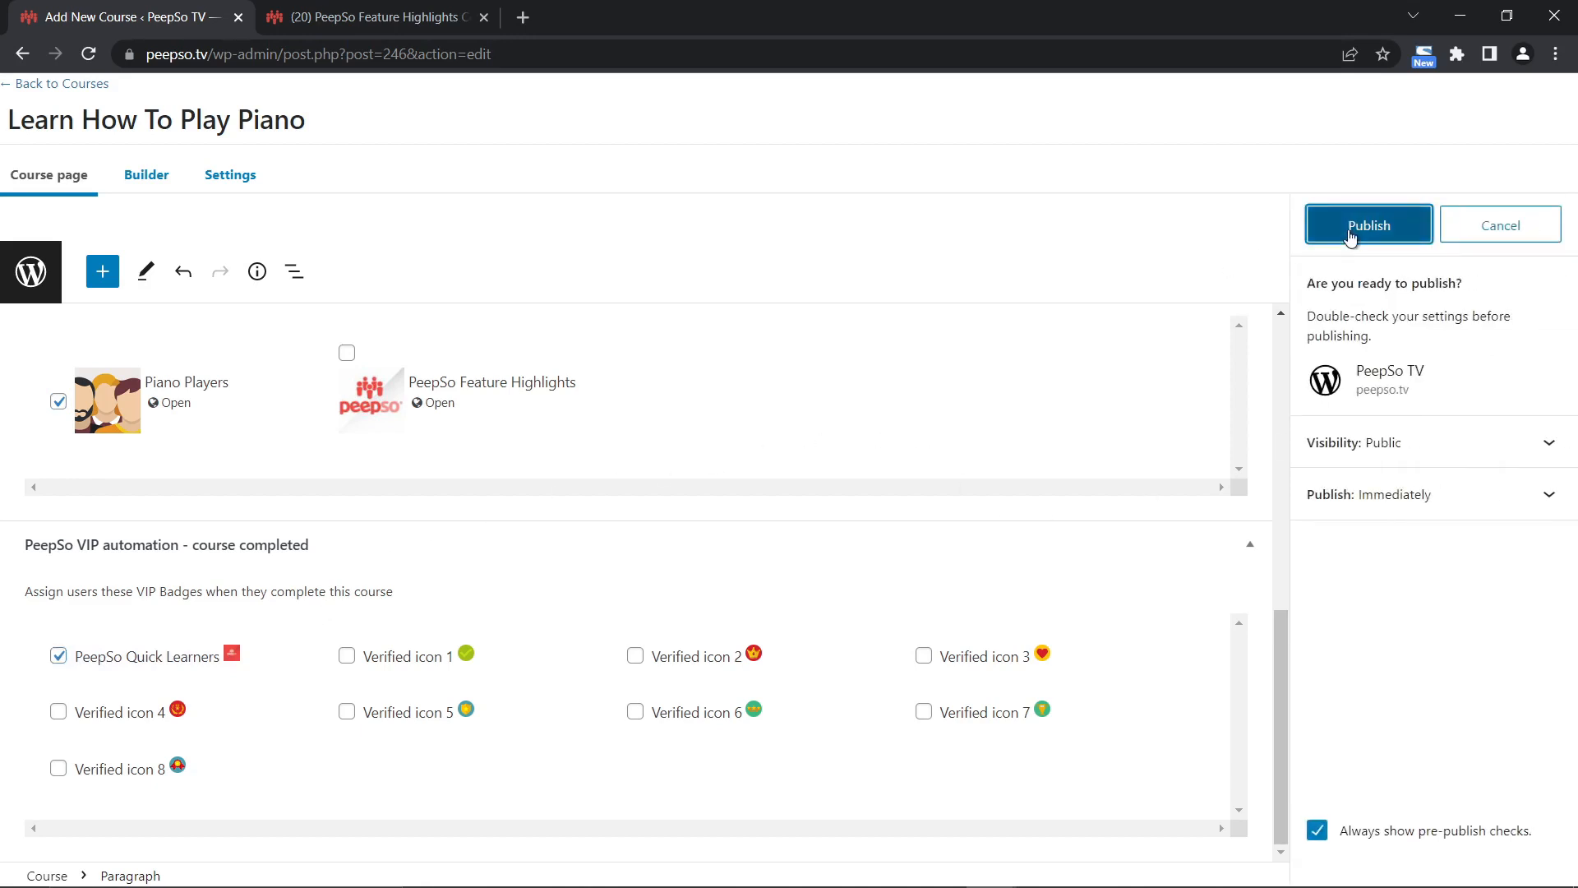
pyautogui.click(1315, 244)
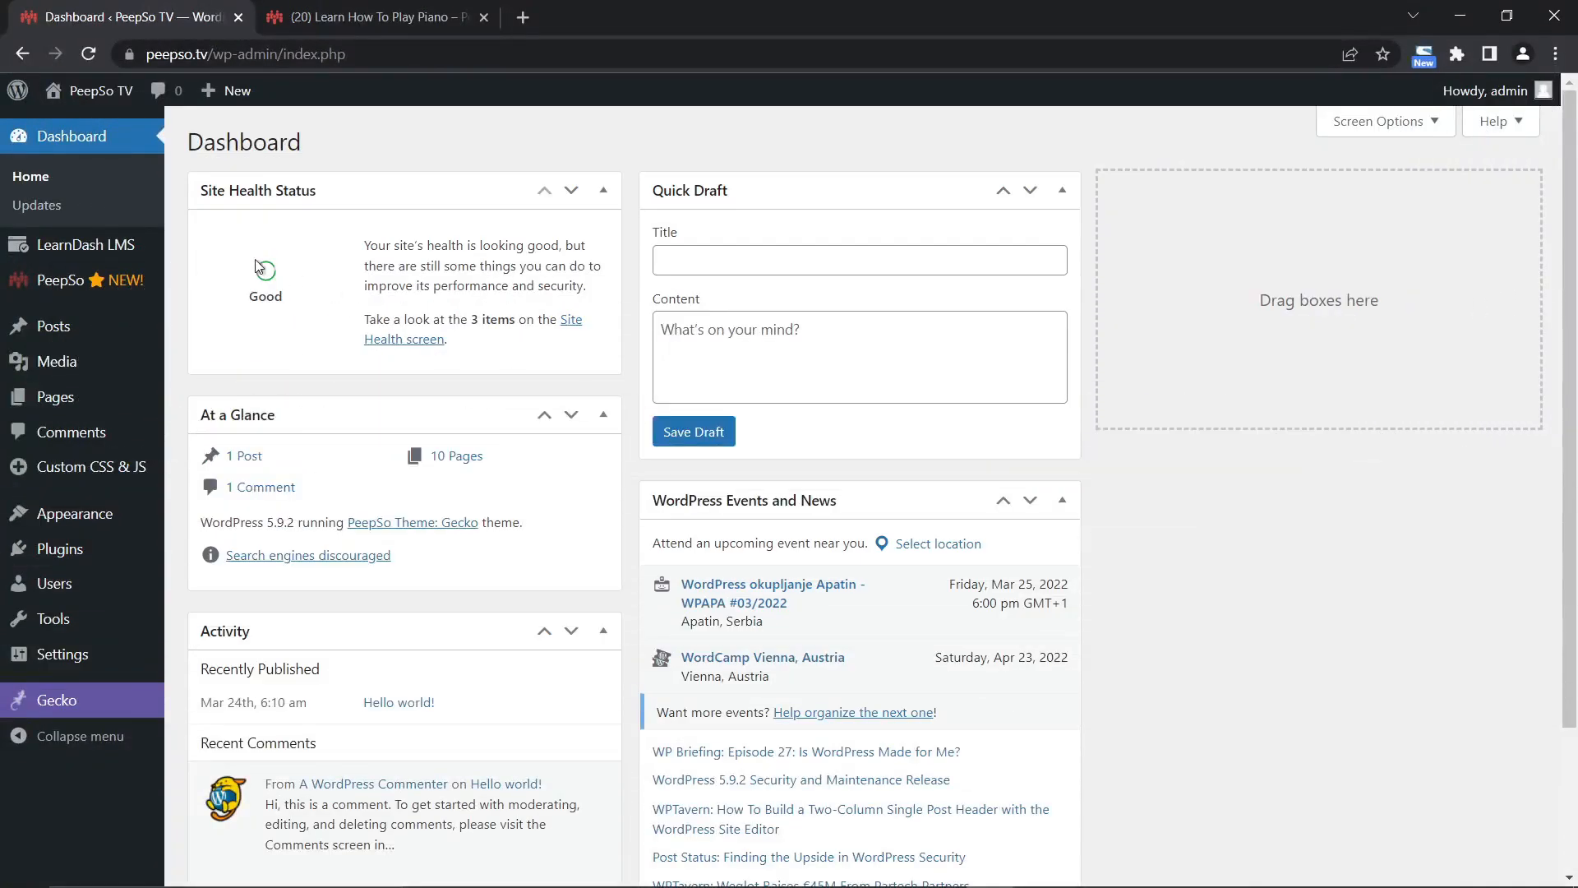
# Go to the site's widget settings and expand the Sidebar Right widget area down to its last widget.
pyautogui.moveTo(118, 252)
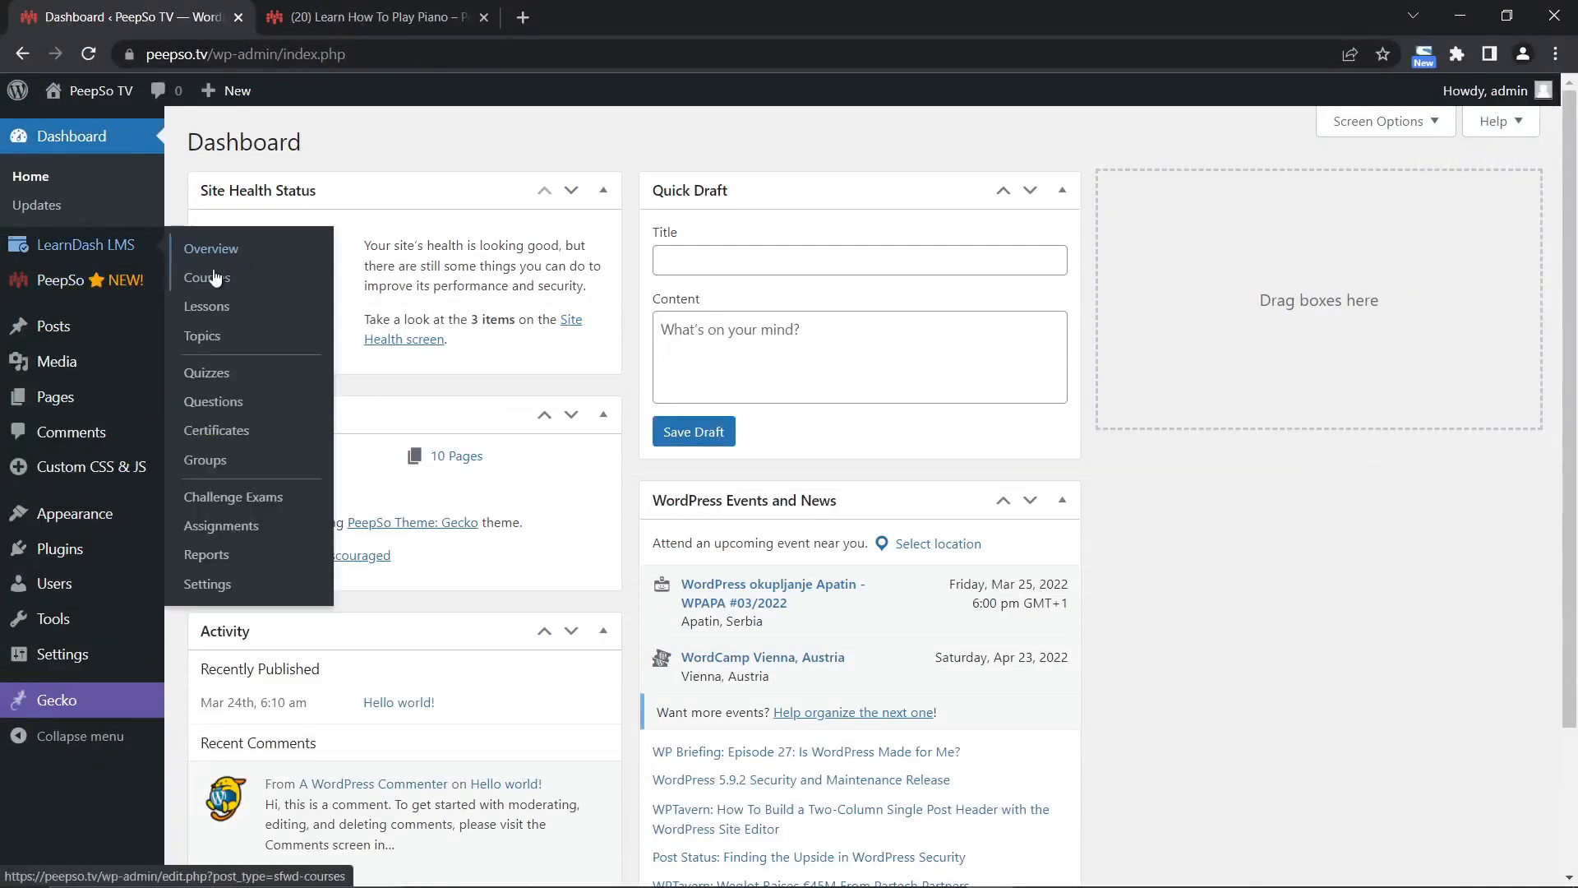
pyautogui.moveTo(74, 520)
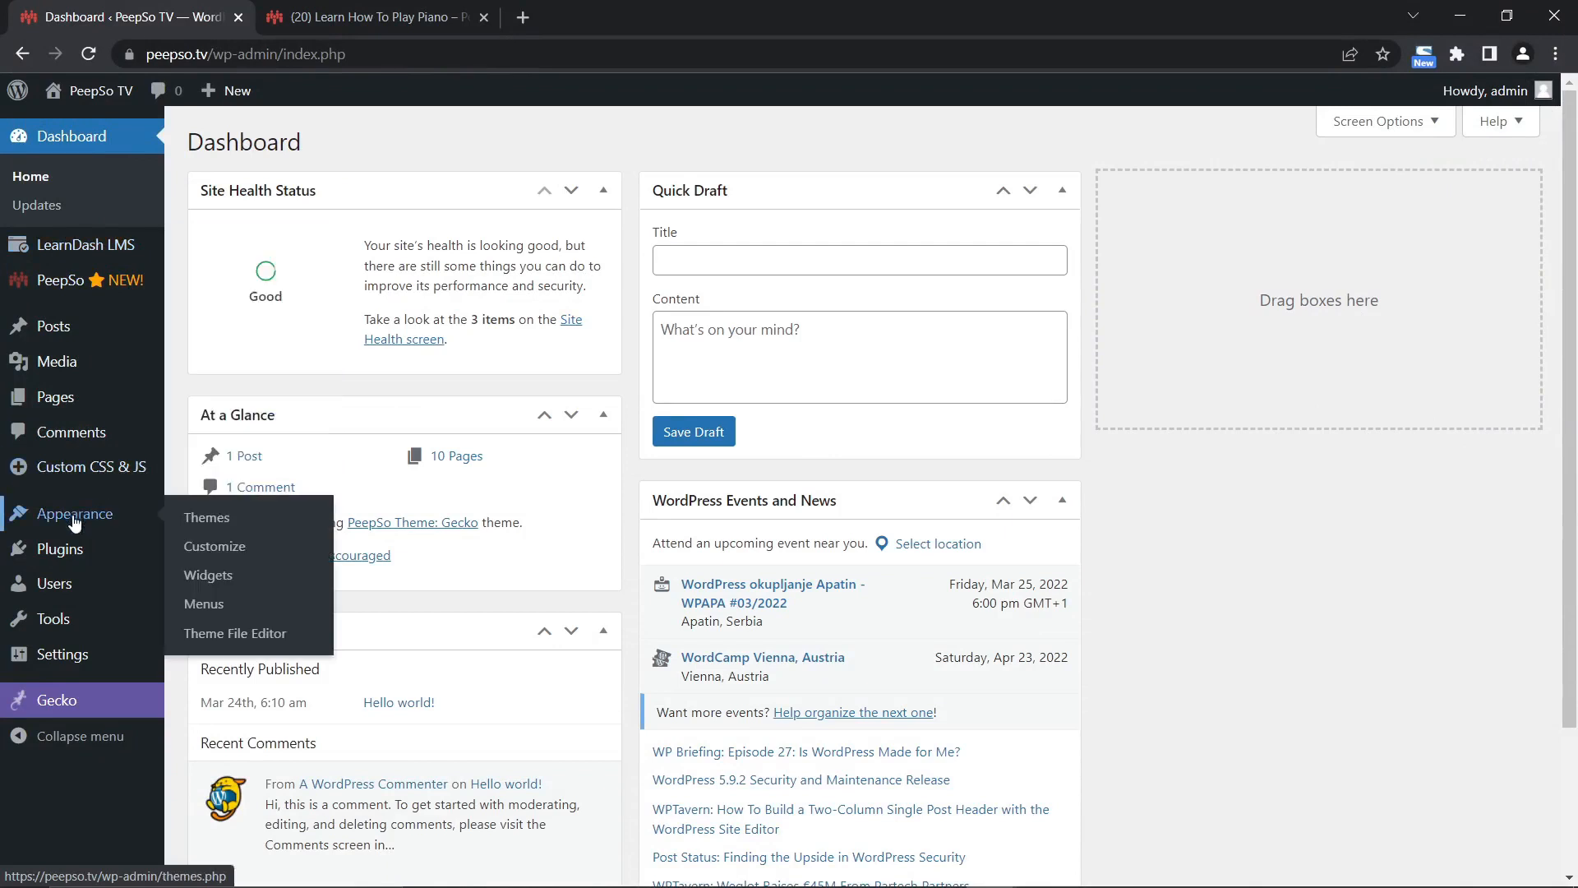
pyautogui.click(207, 577)
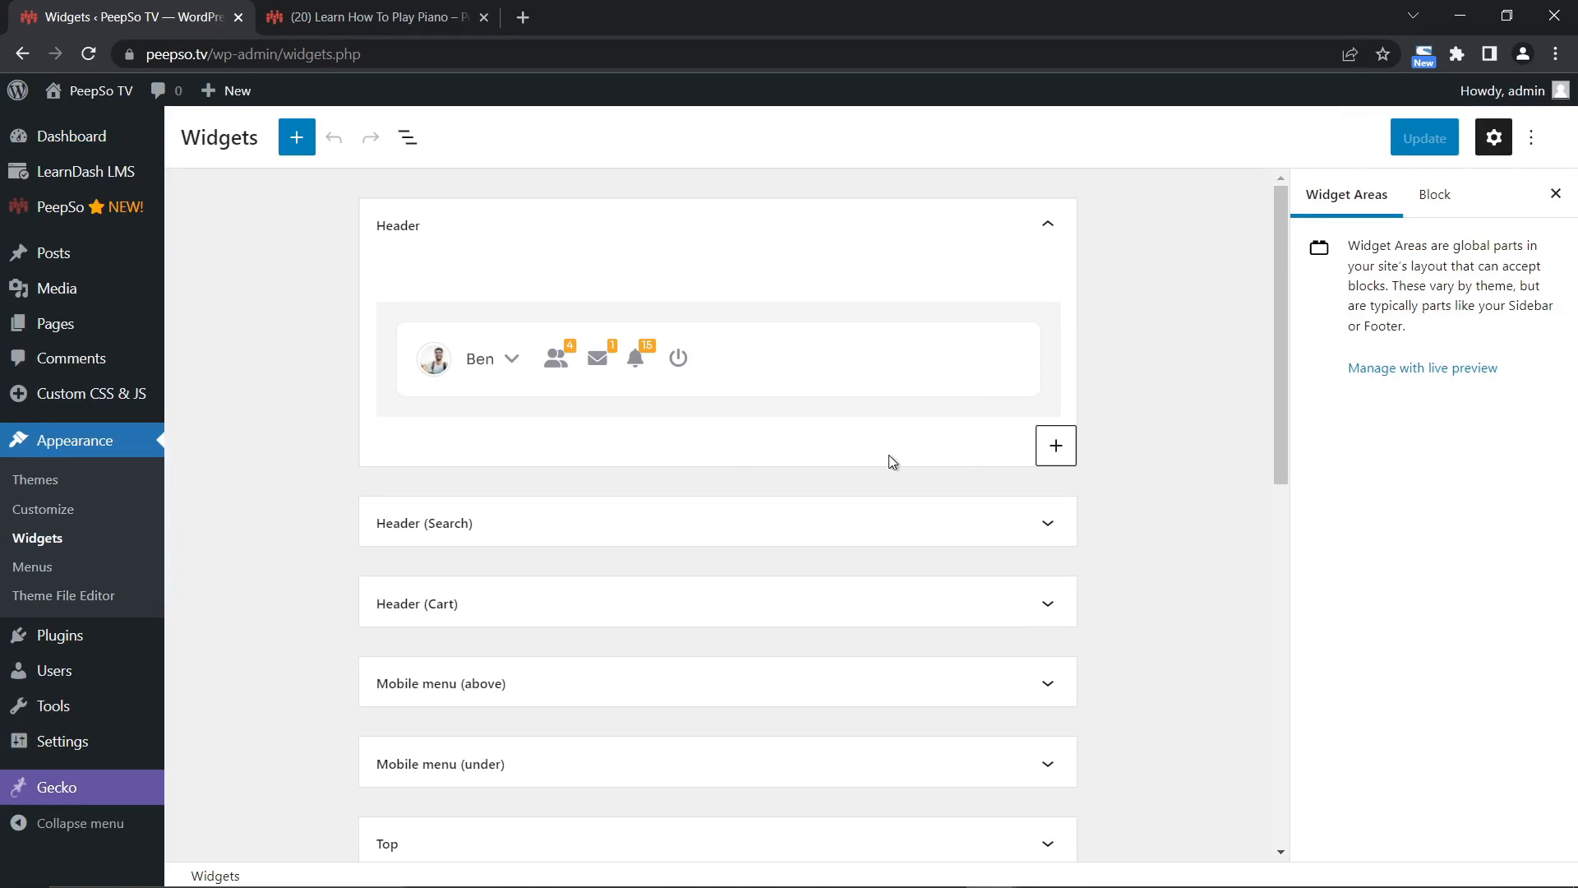
pyautogui.scroll(-4, 889, 455)
pyautogui.scroll(-1, 839, 480)
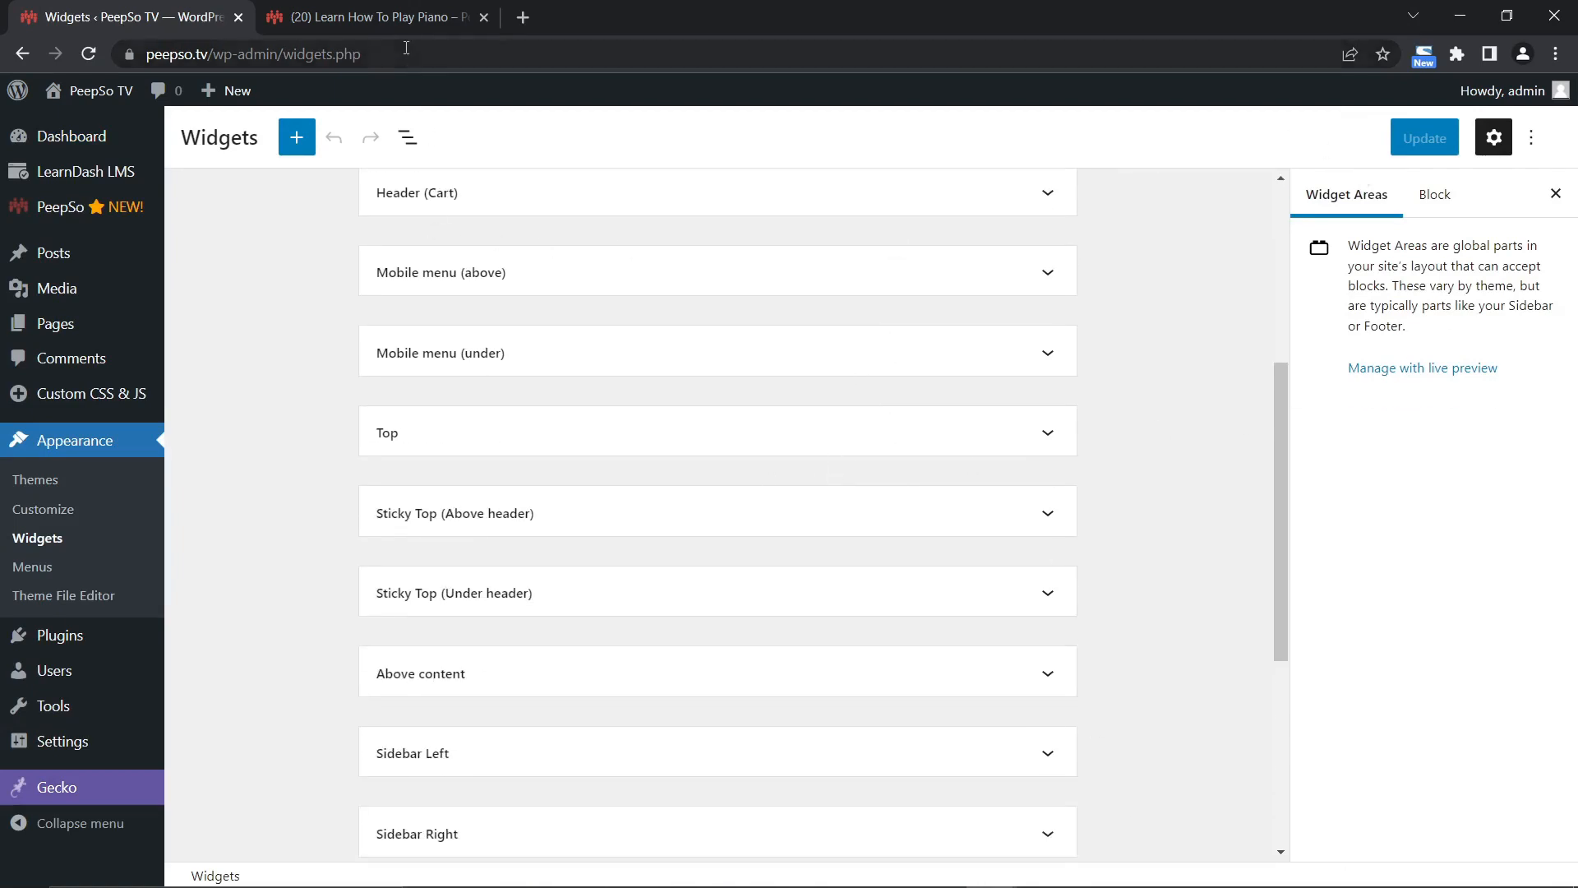
pyautogui.scroll(-3, 904, 564)
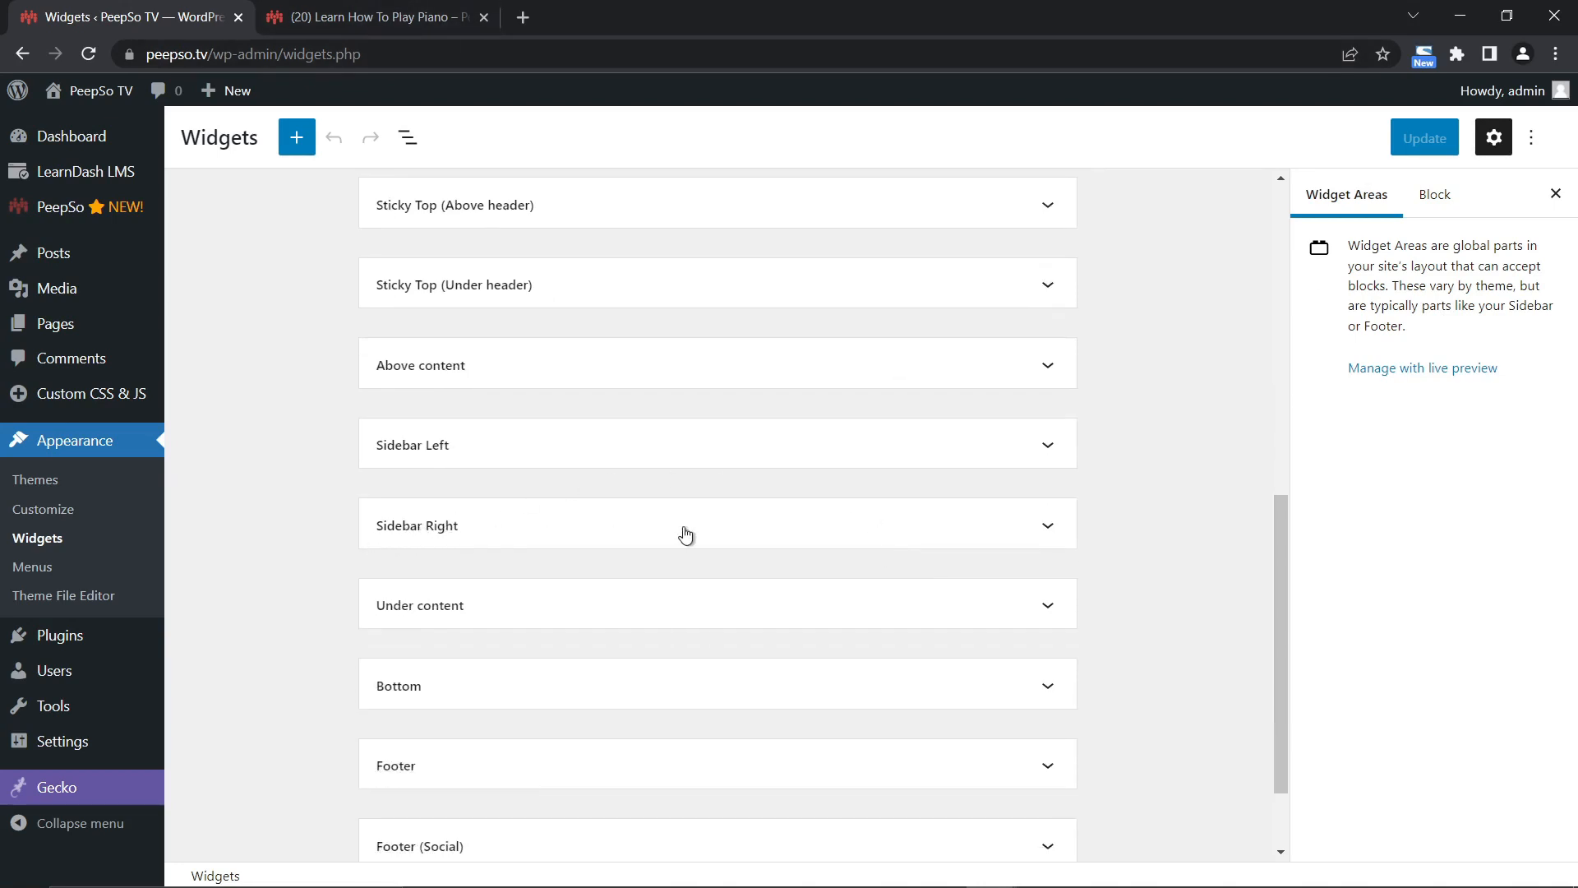
pyautogui.click(1053, 534)
pyautogui.scroll(-10, 989, 535)
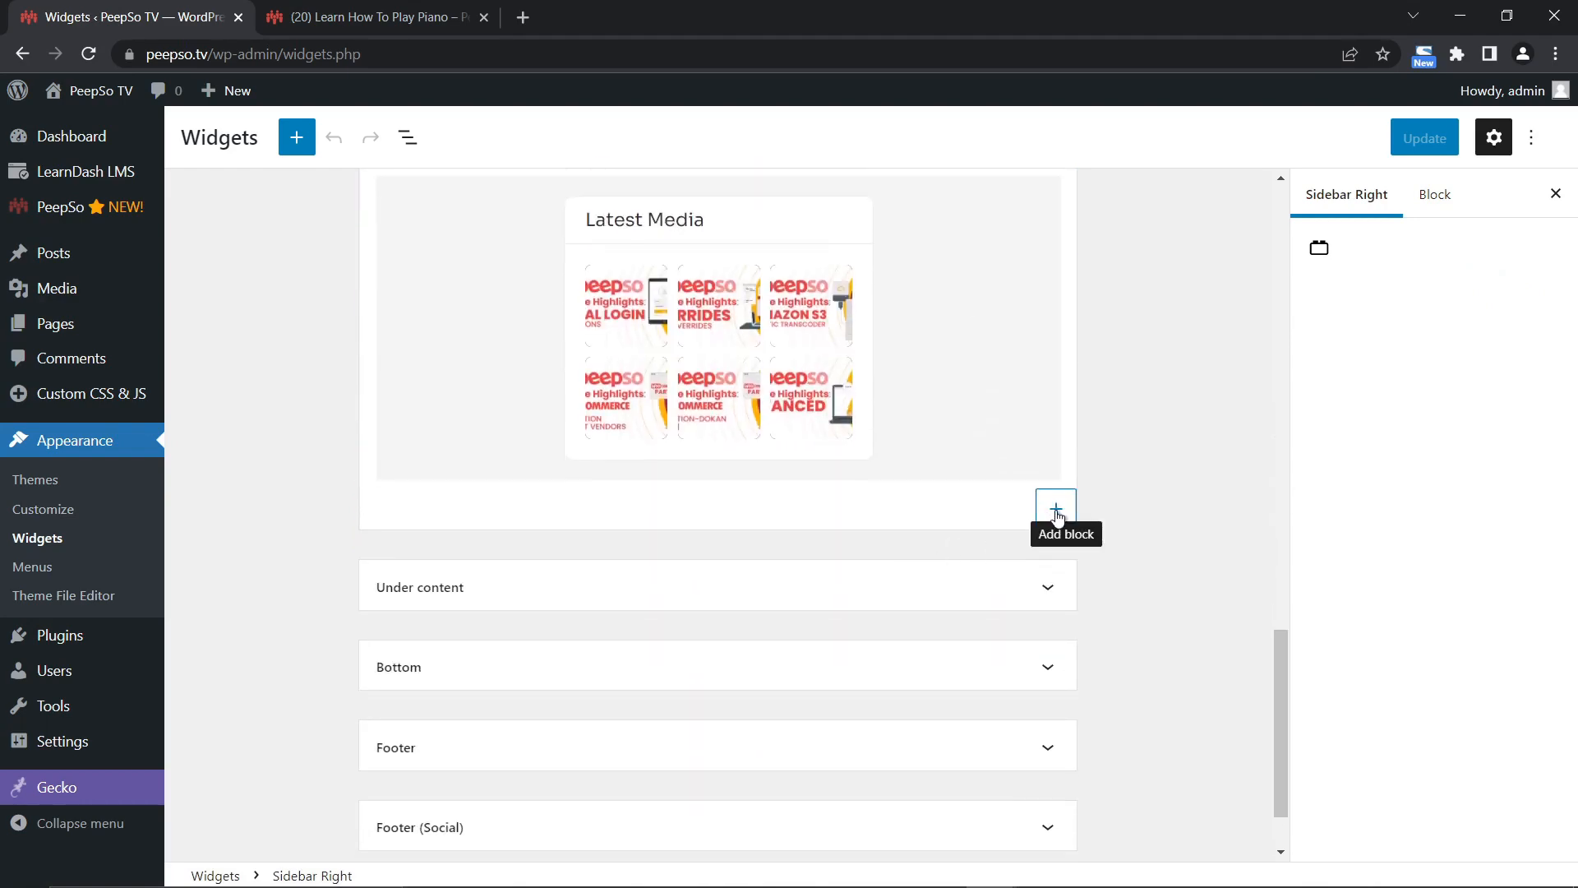
# Search the block library for "PeepSo" and add the PeepSo LearnDash: Courses & Groups integration widget to Sidebar Right.
pyautogui.click(1057, 513)
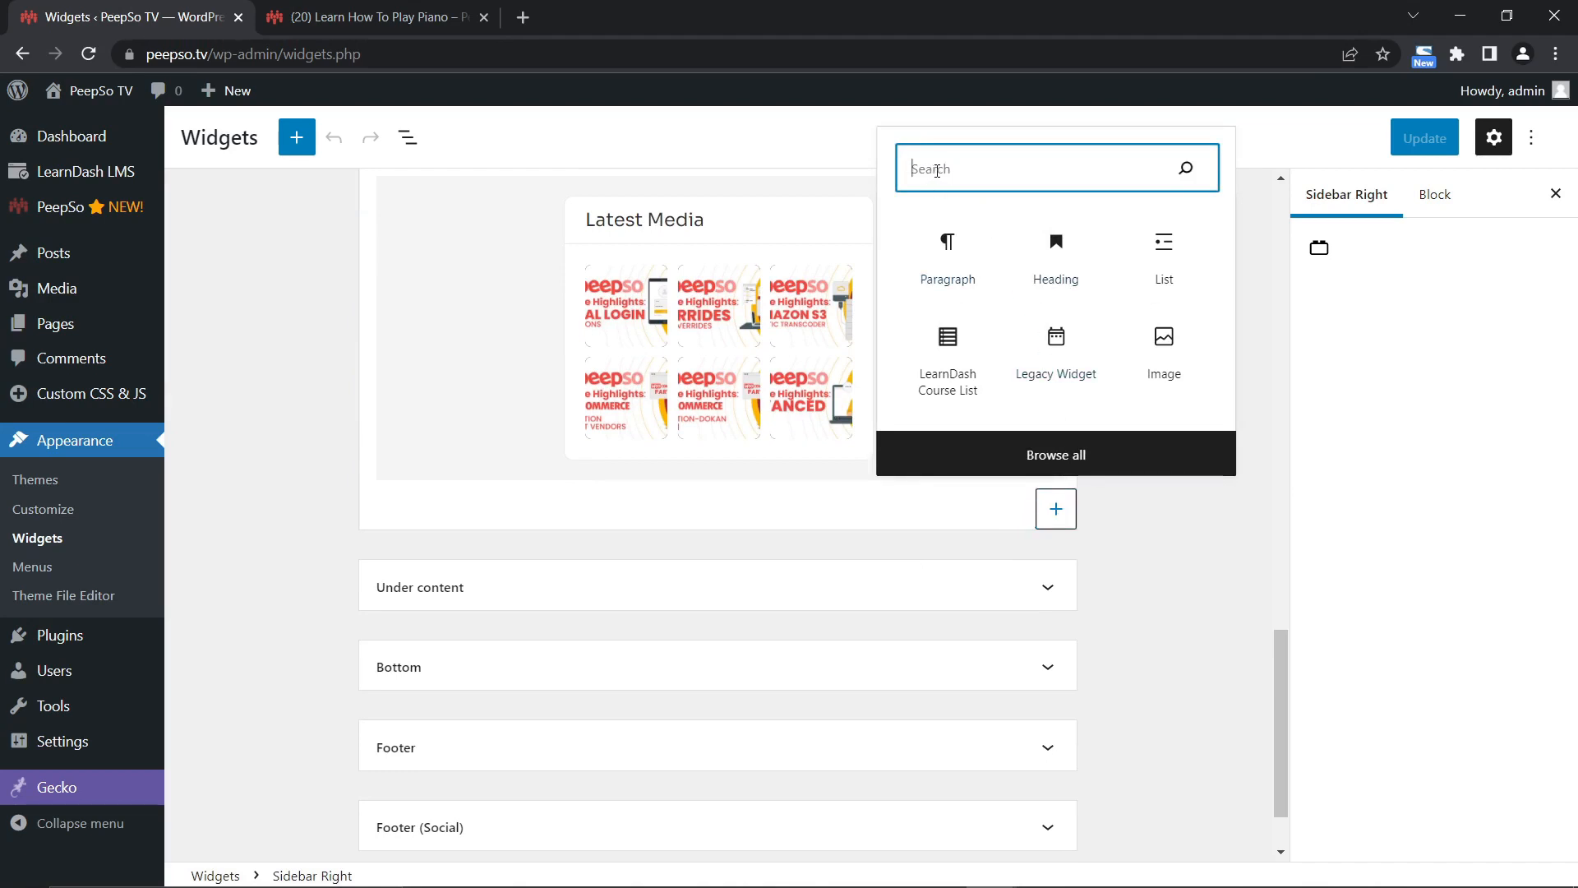
pyautogui.write('PeepSo')
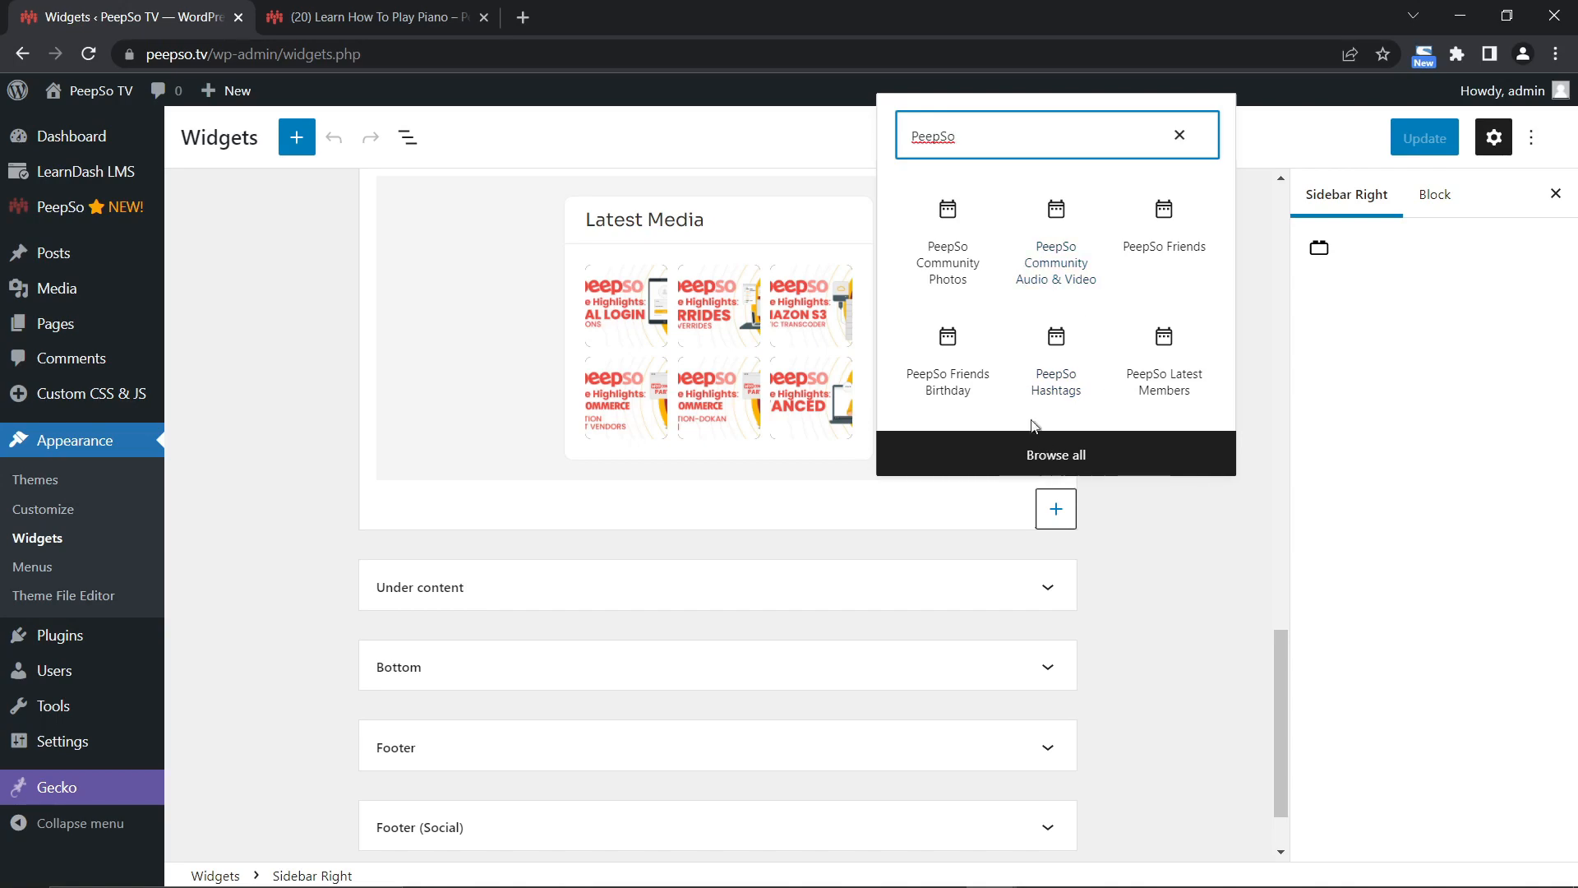
pyautogui.click(1066, 462)
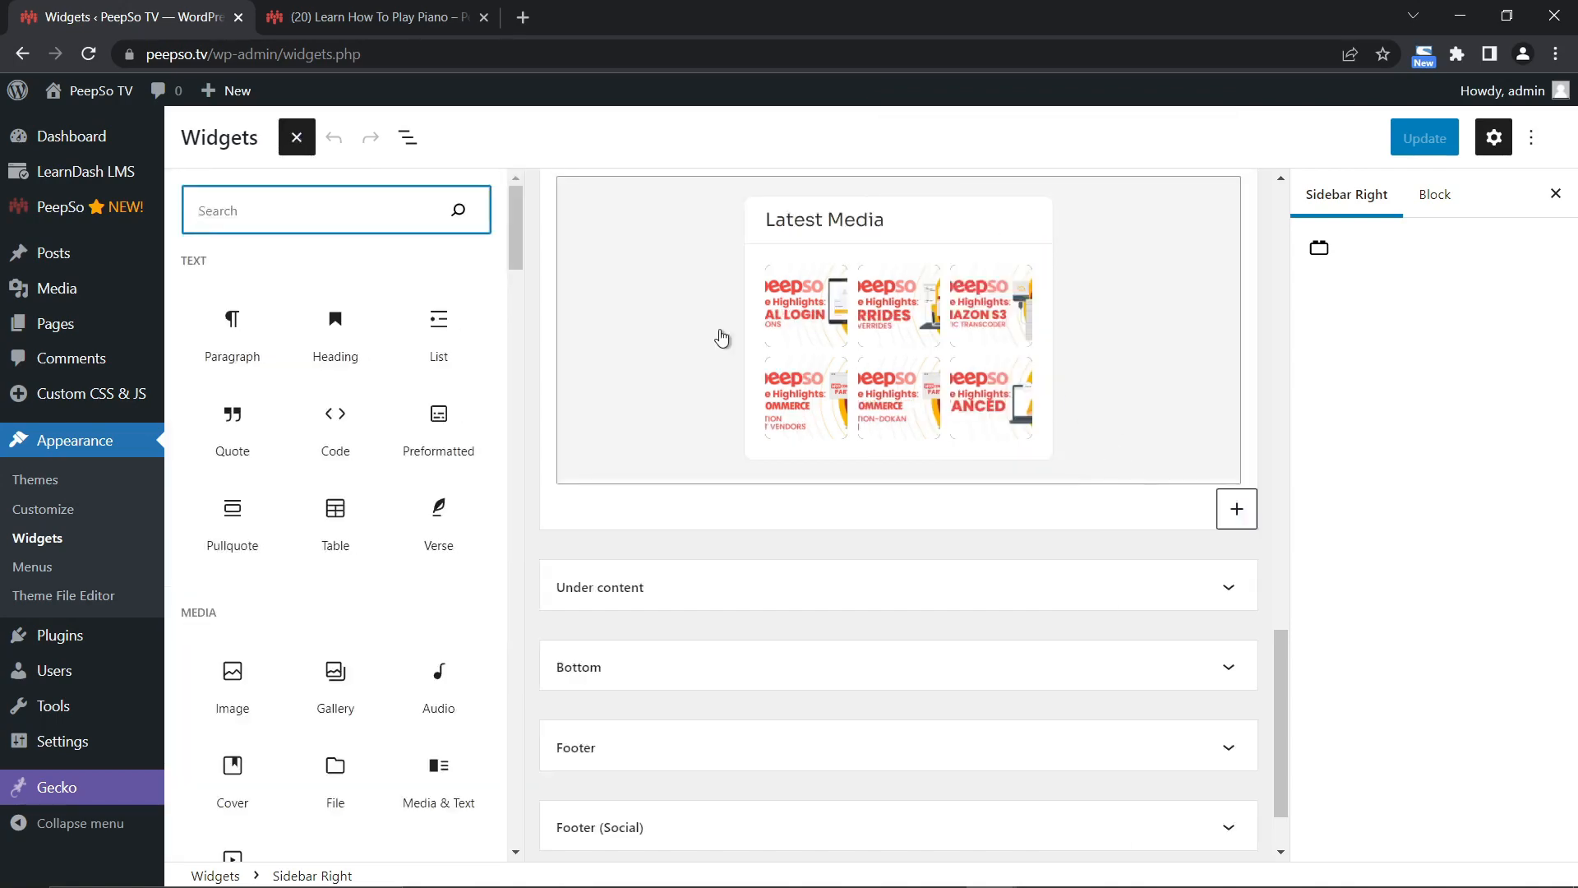
pyautogui.write('peepso')
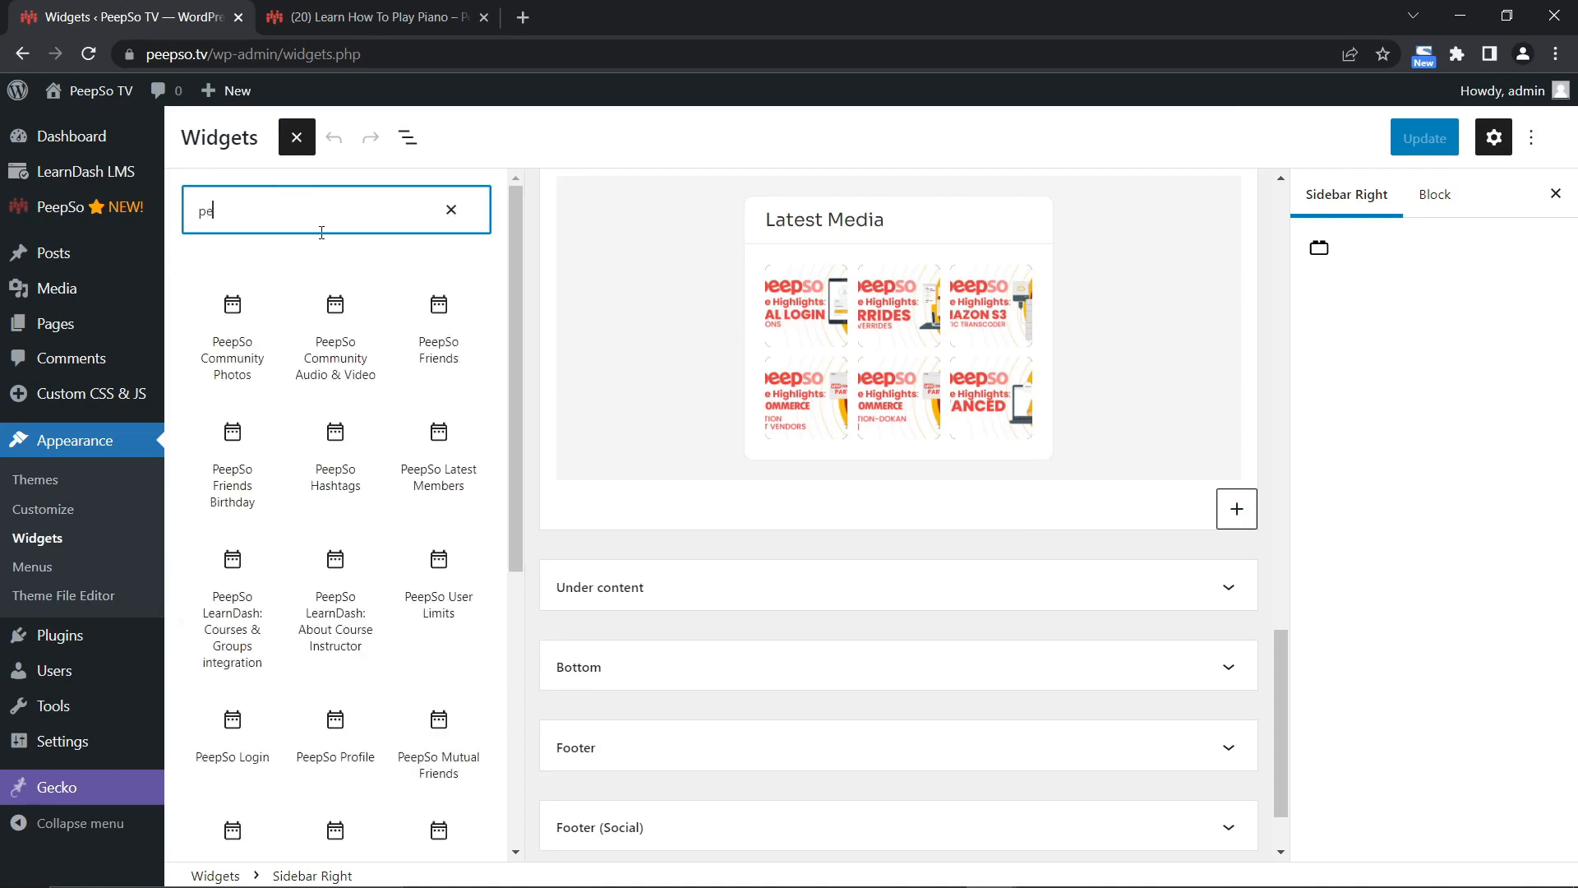
pyautogui.press('BackSpace')
pyautogui.press('BackSpace')
pyautogui.press('BackSpace')
pyautogui.press('BackSpace')
pyautogui.write('PeepSo')
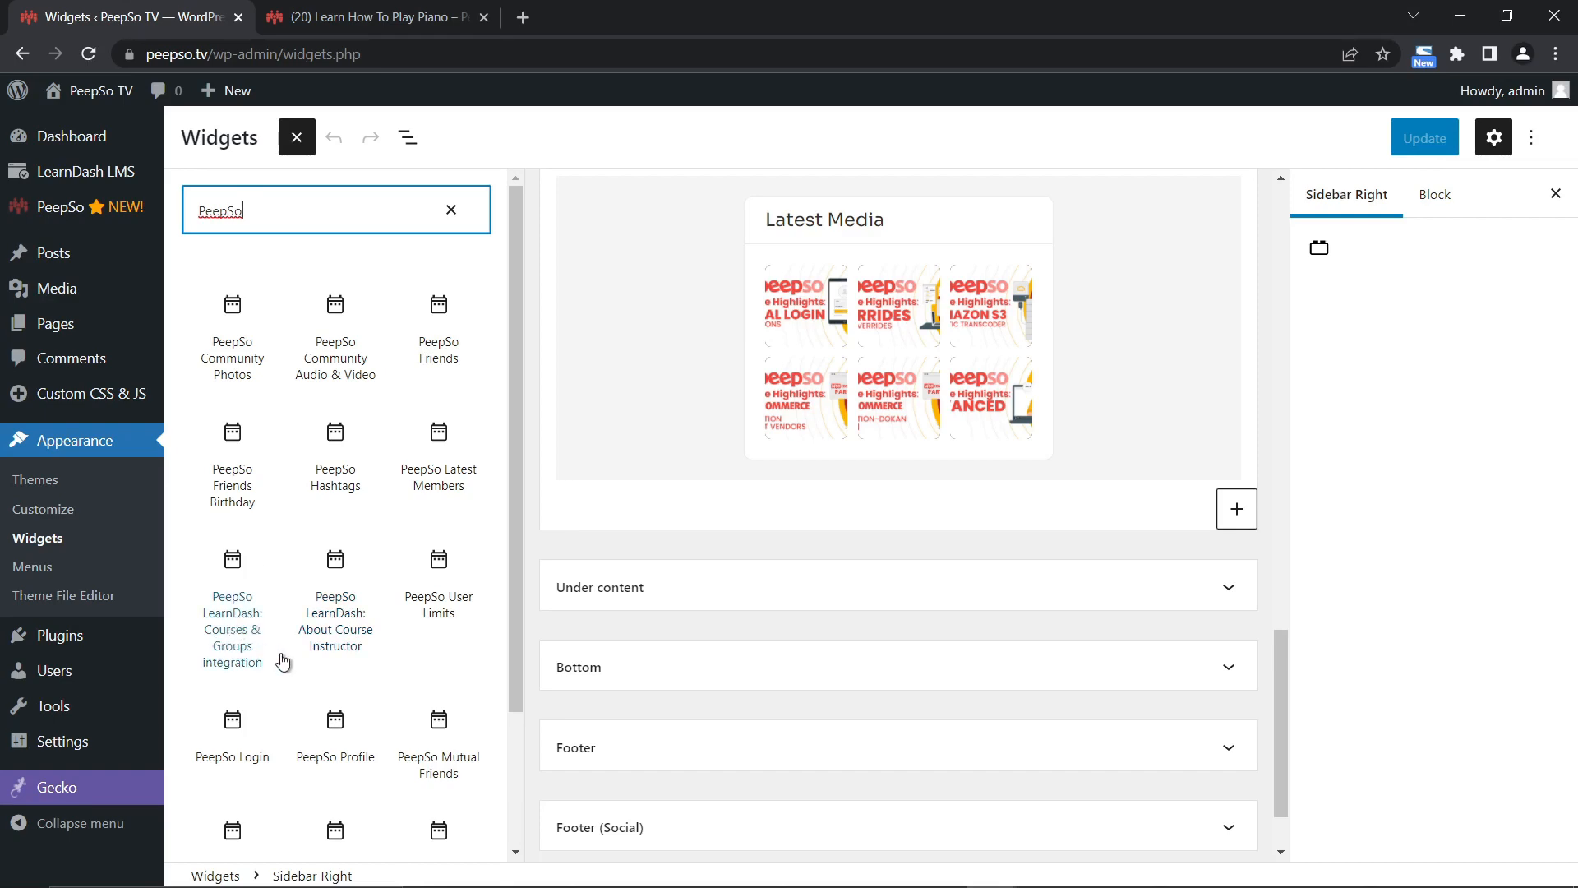
pyautogui.click(228, 564)
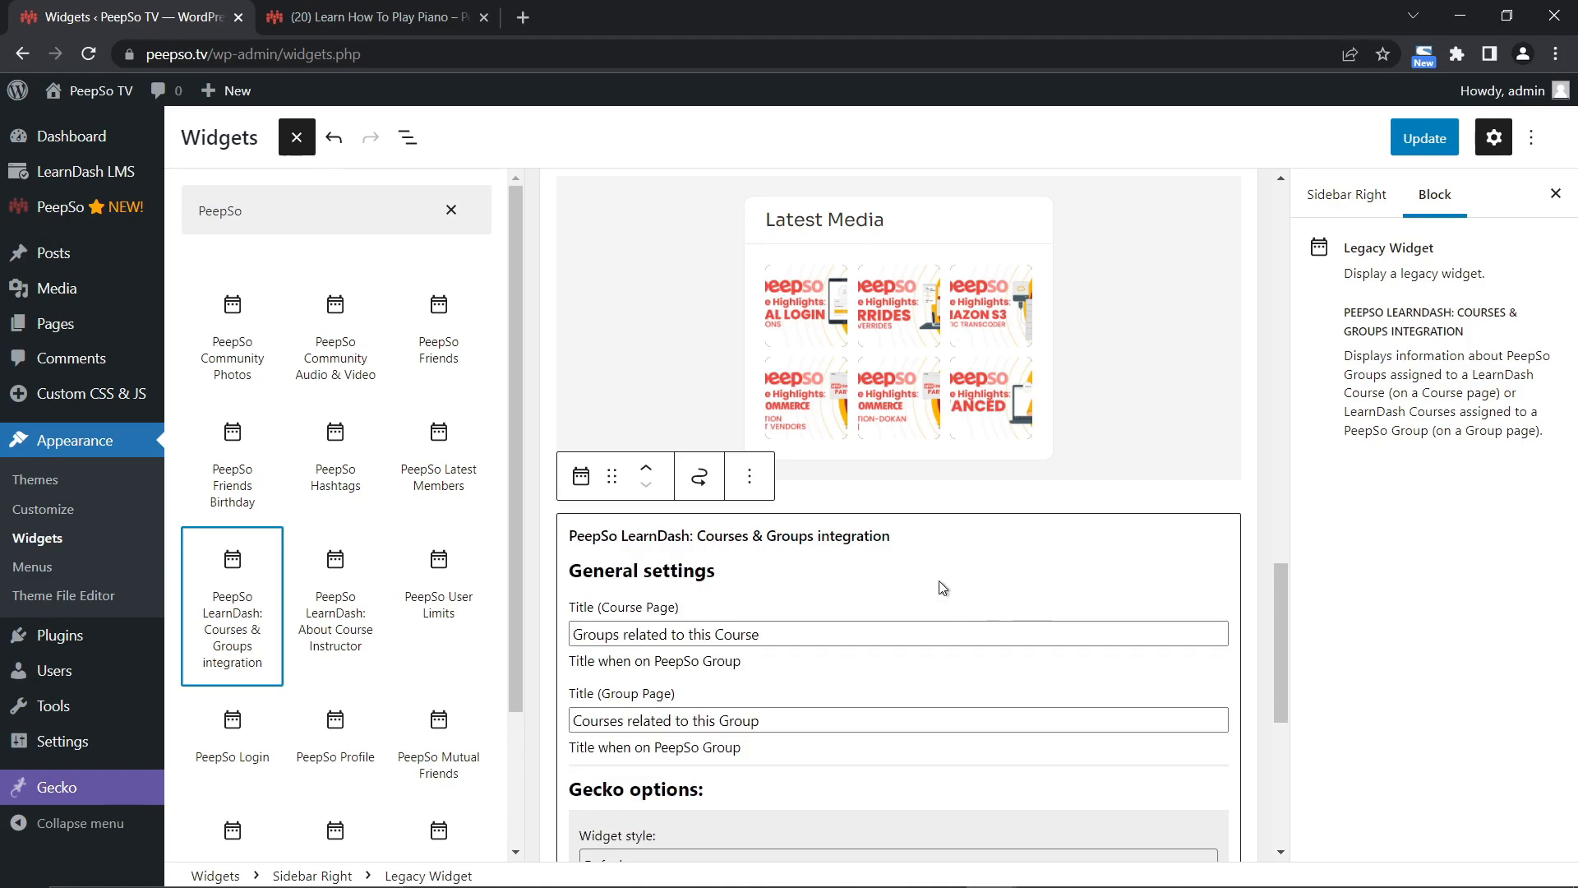
# Review the new widget's course page and group page titles and save the widget changes.
pyautogui.scroll(-1, 970, 620)
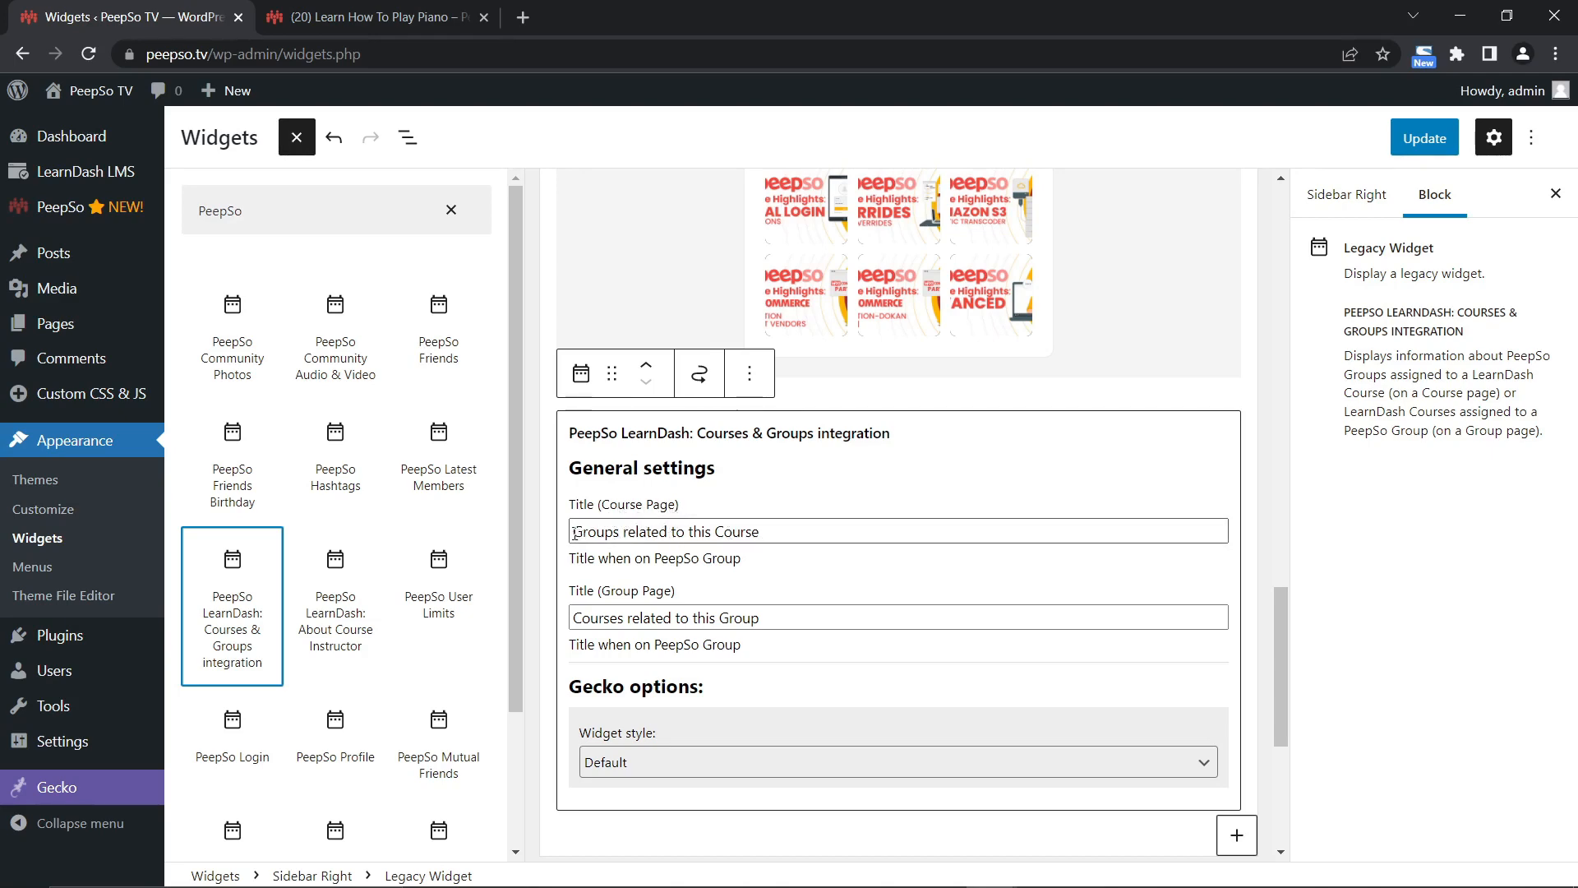
pyautogui.moveTo(573, 532); pyautogui.dragTo(762, 533)
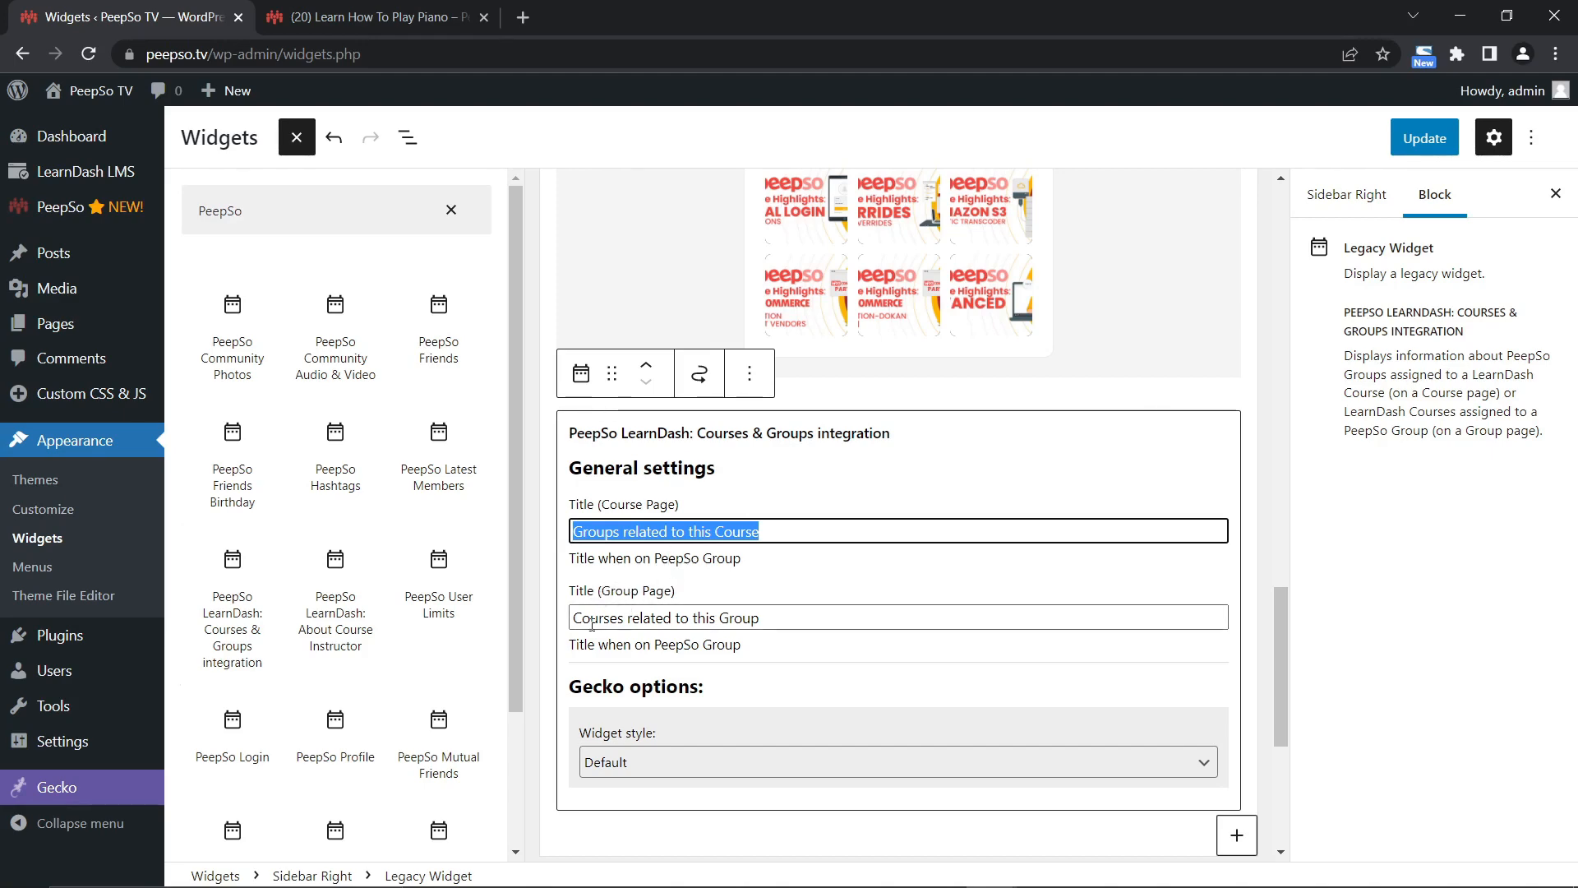
pyautogui.moveTo(576, 617); pyautogui.dragTo(746, 618)
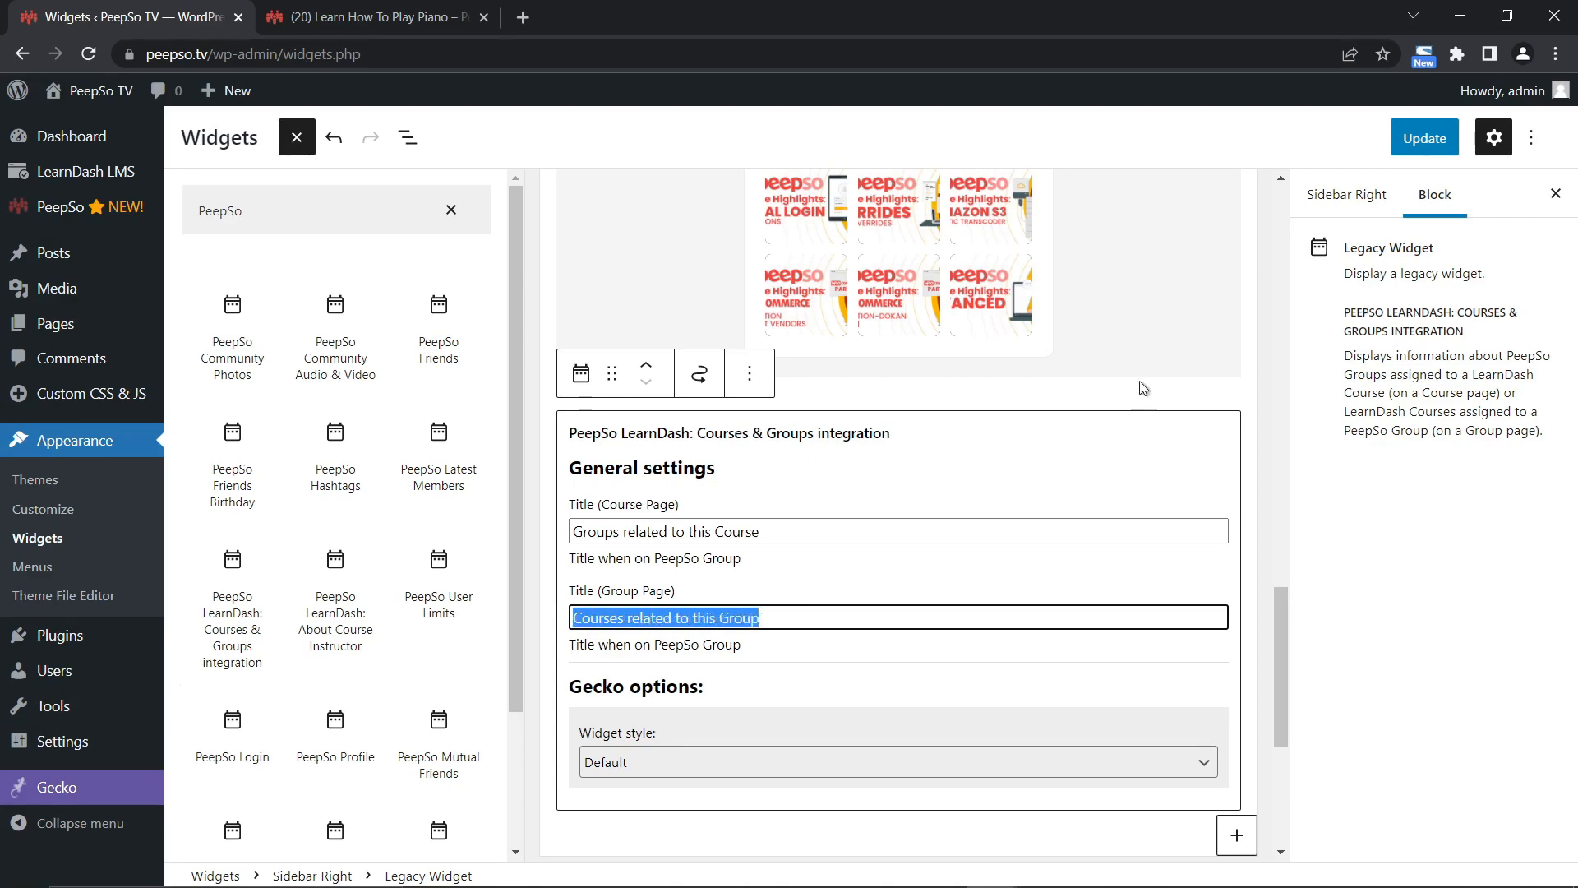
pyautogui.click(1424, 138)
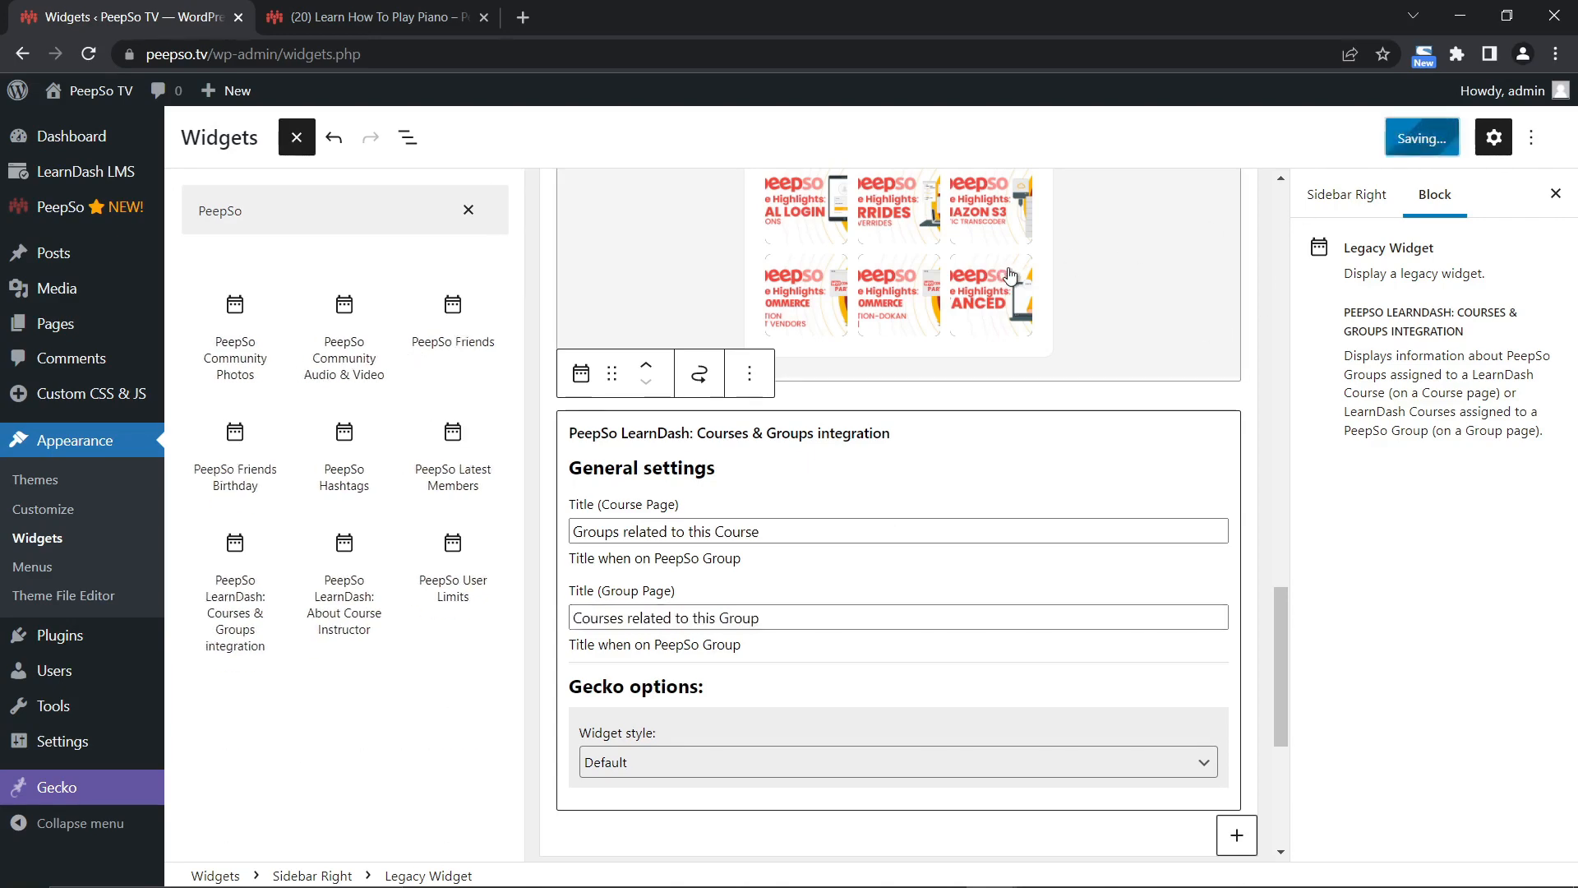
# Check the sidebar widgets on the Learn How To Play Piano course page and the community activity page.
pyautogui.click(333, 18)
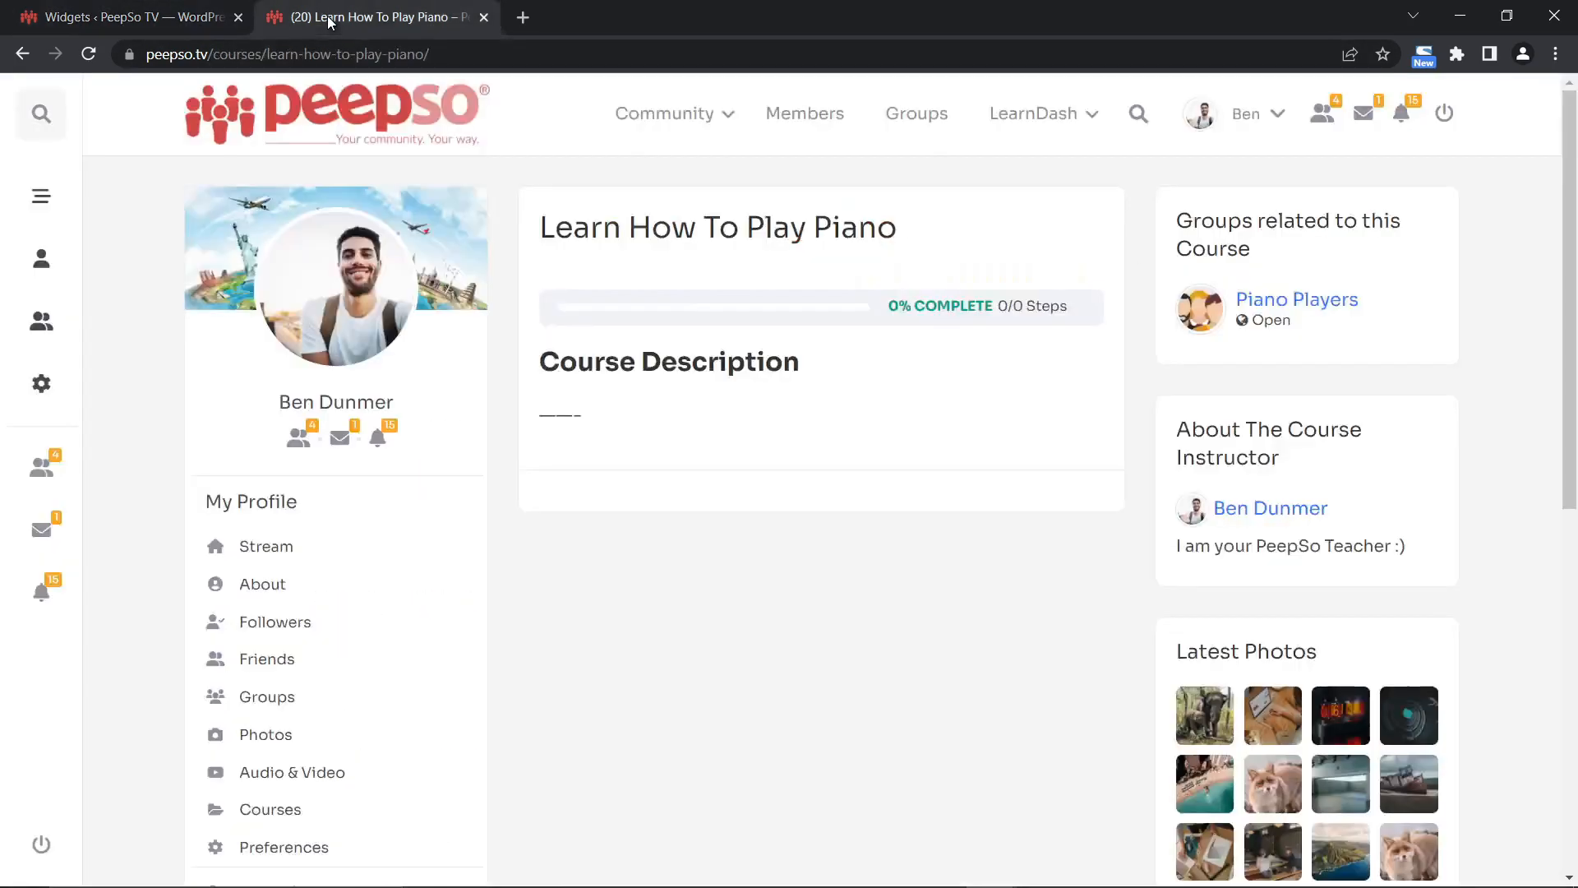
pyautogui.click(641, 121)
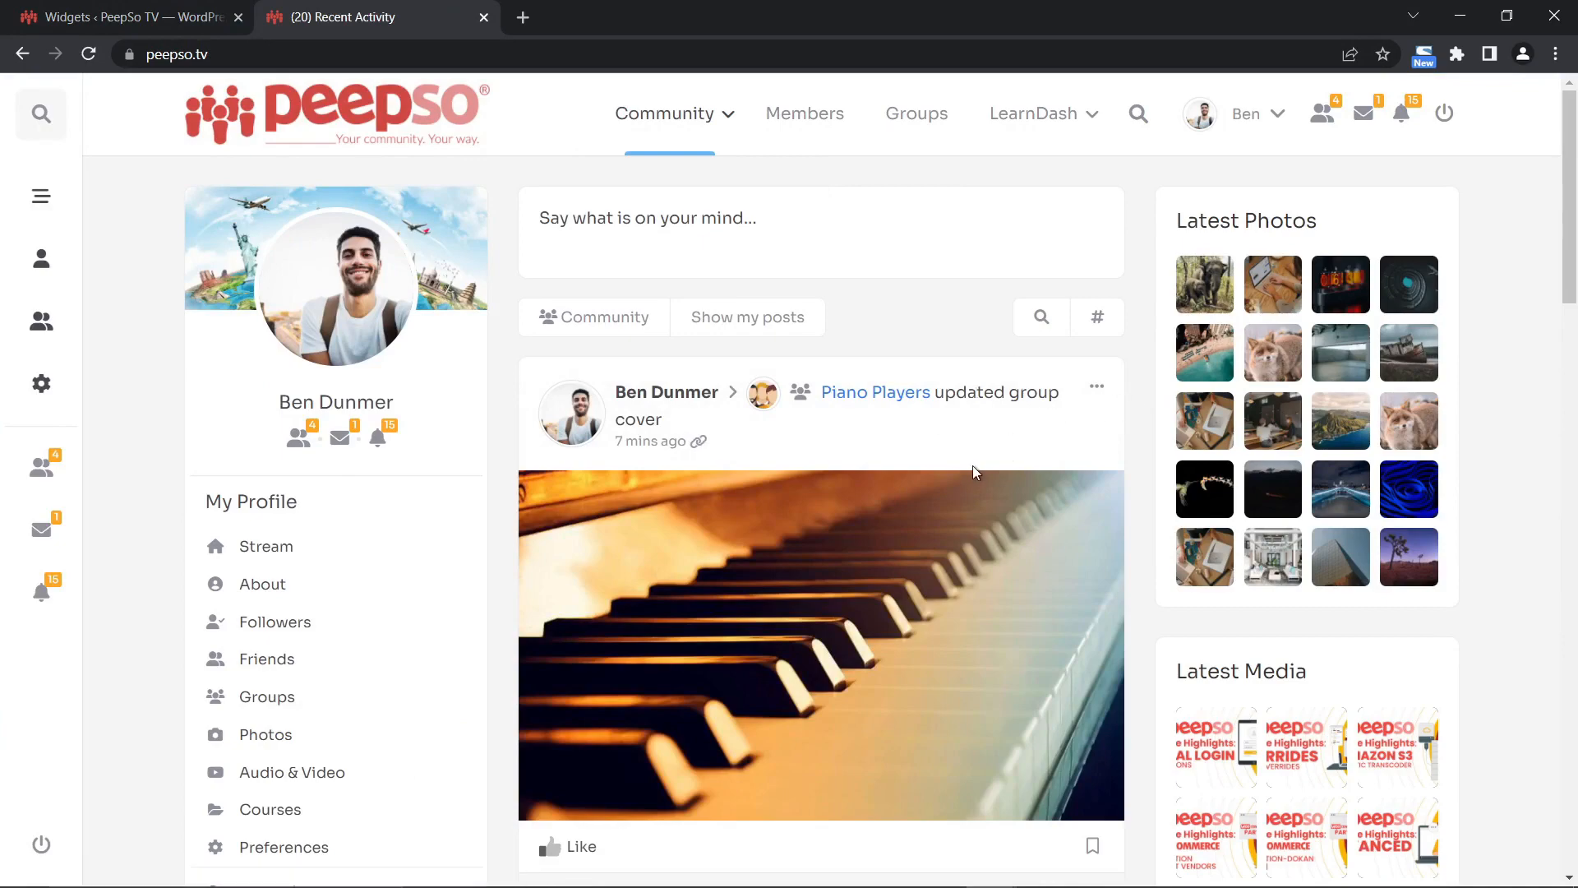
pyautogui.scroll(-5, 975, 472)
pyautogui.scroll(-2, 976, 488)
pyautogui.scroll(5, 960, 517)
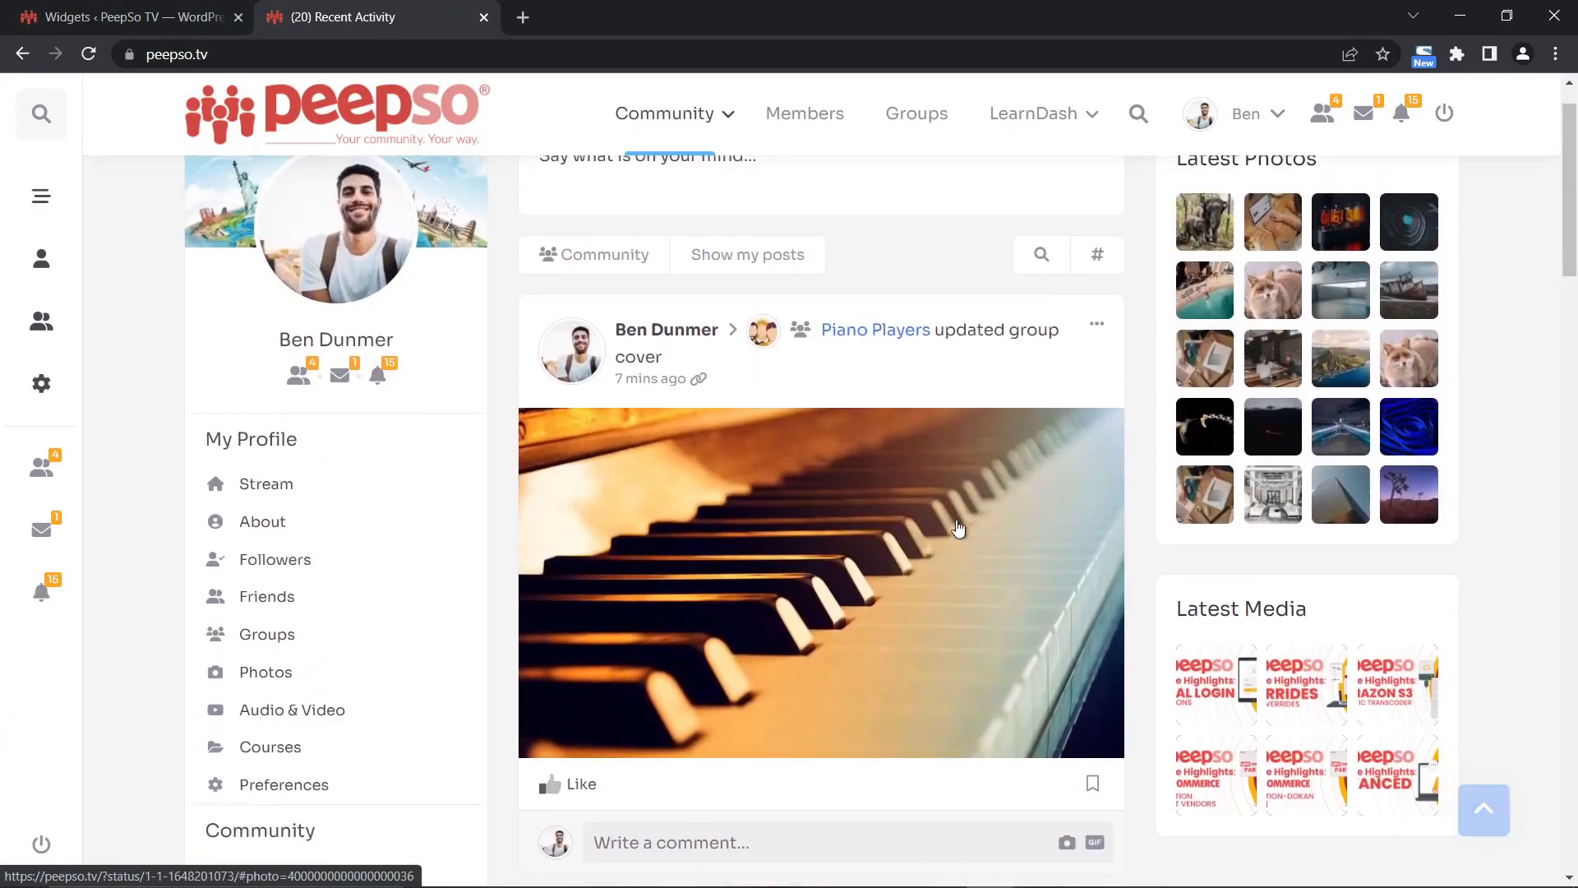
pyautogui.scroll(3, 1022, 556)
pyautogui.scroll(-6, 1540, 321)
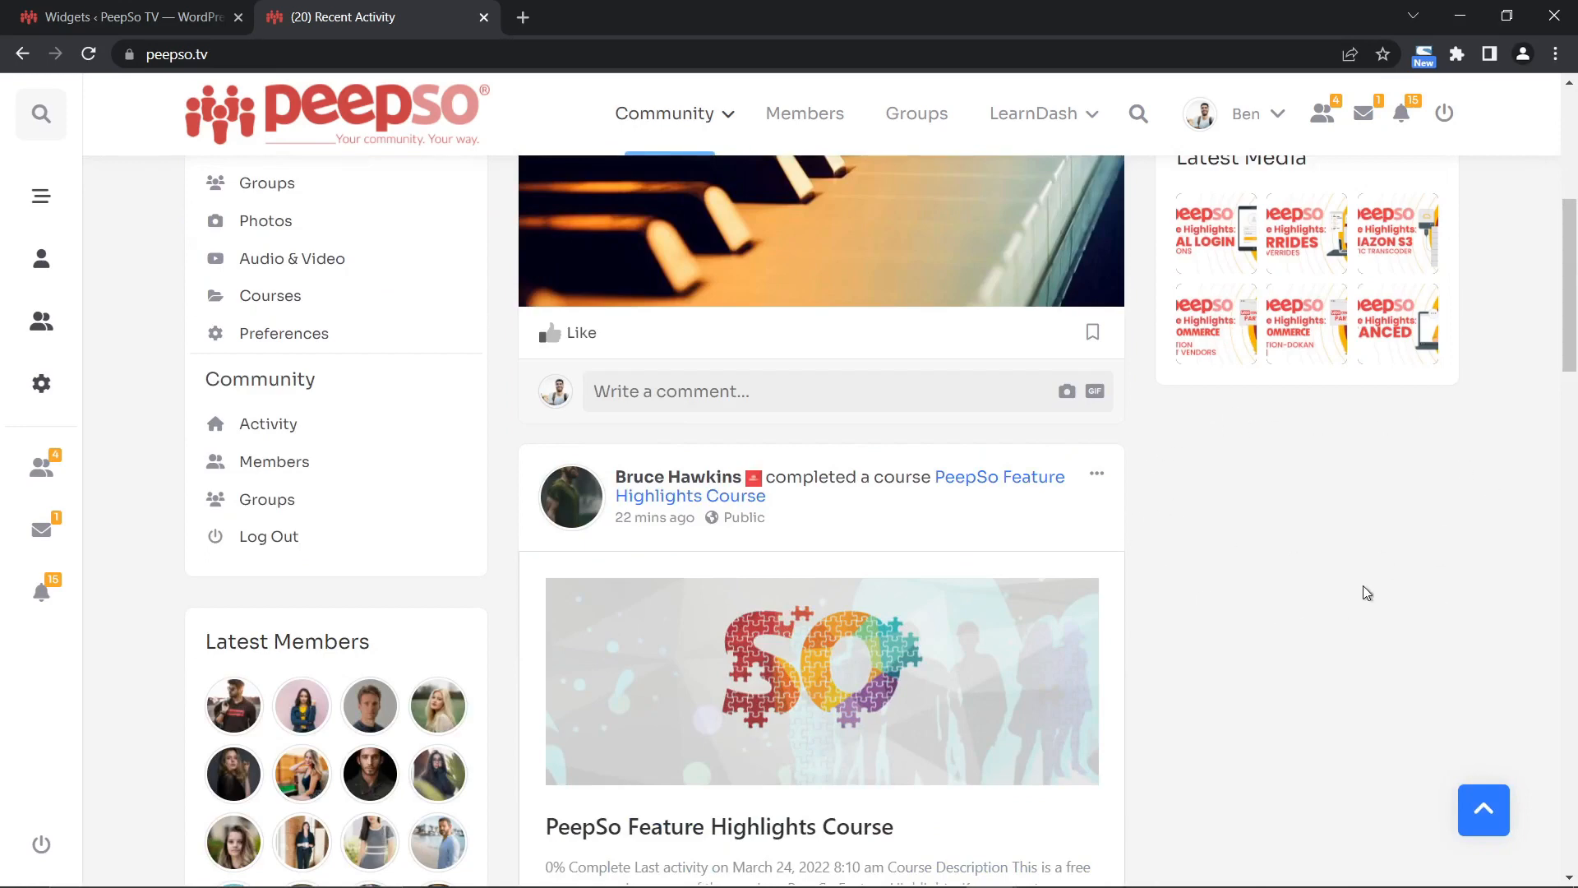
# Move the PeepSo LearnDash: Courses & Groups integration widget to the start of Sidebar Right and save the widget changes.
pyautogui.click(131, 17)
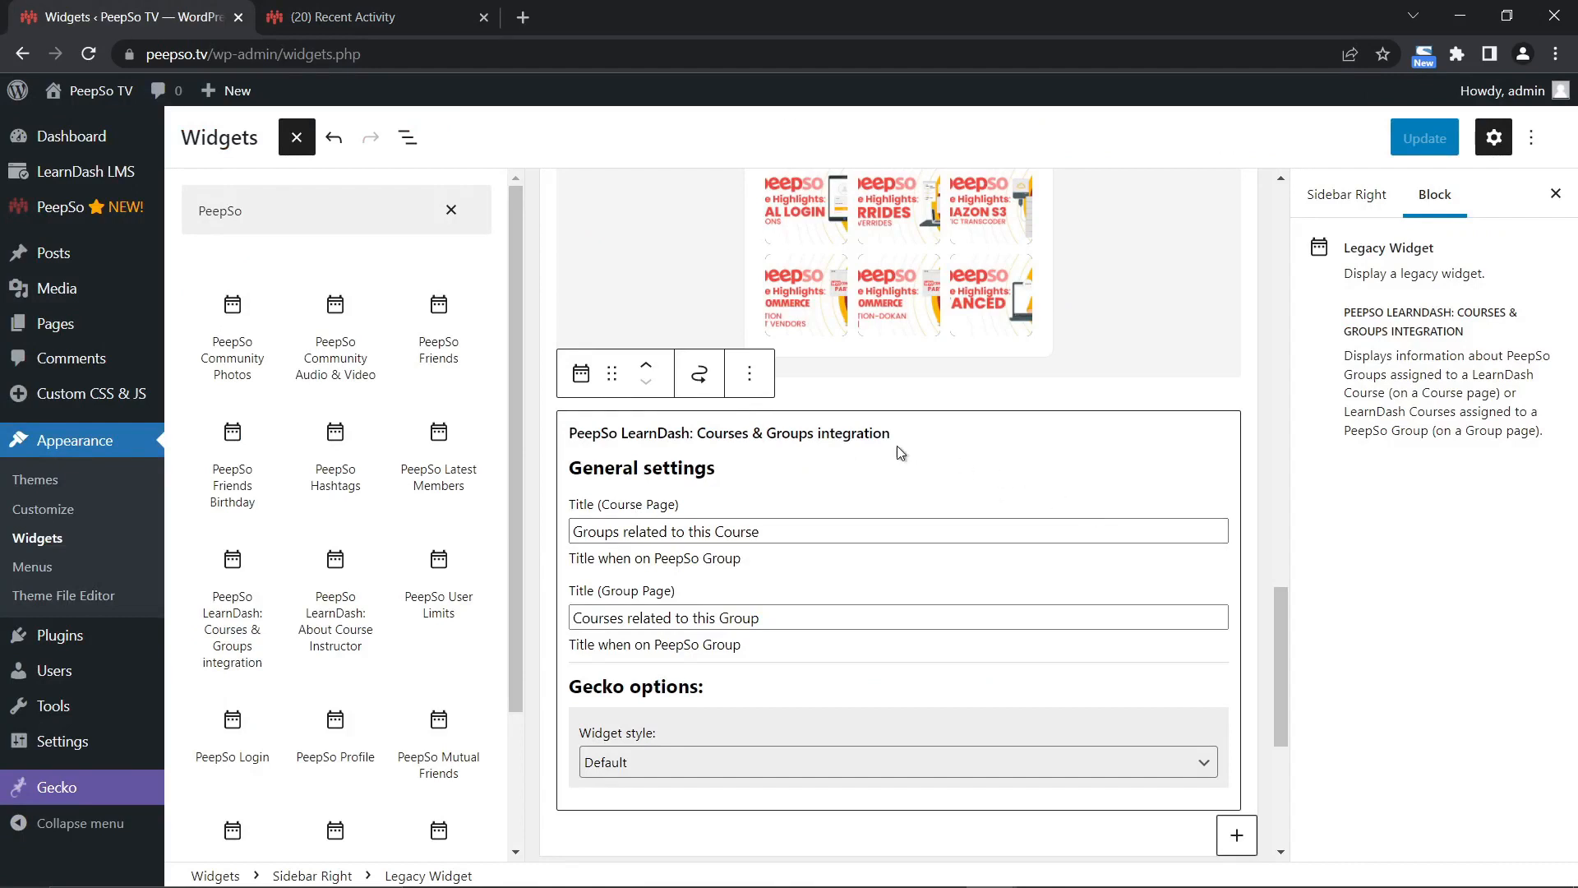
pyautogui.click(648, 366)
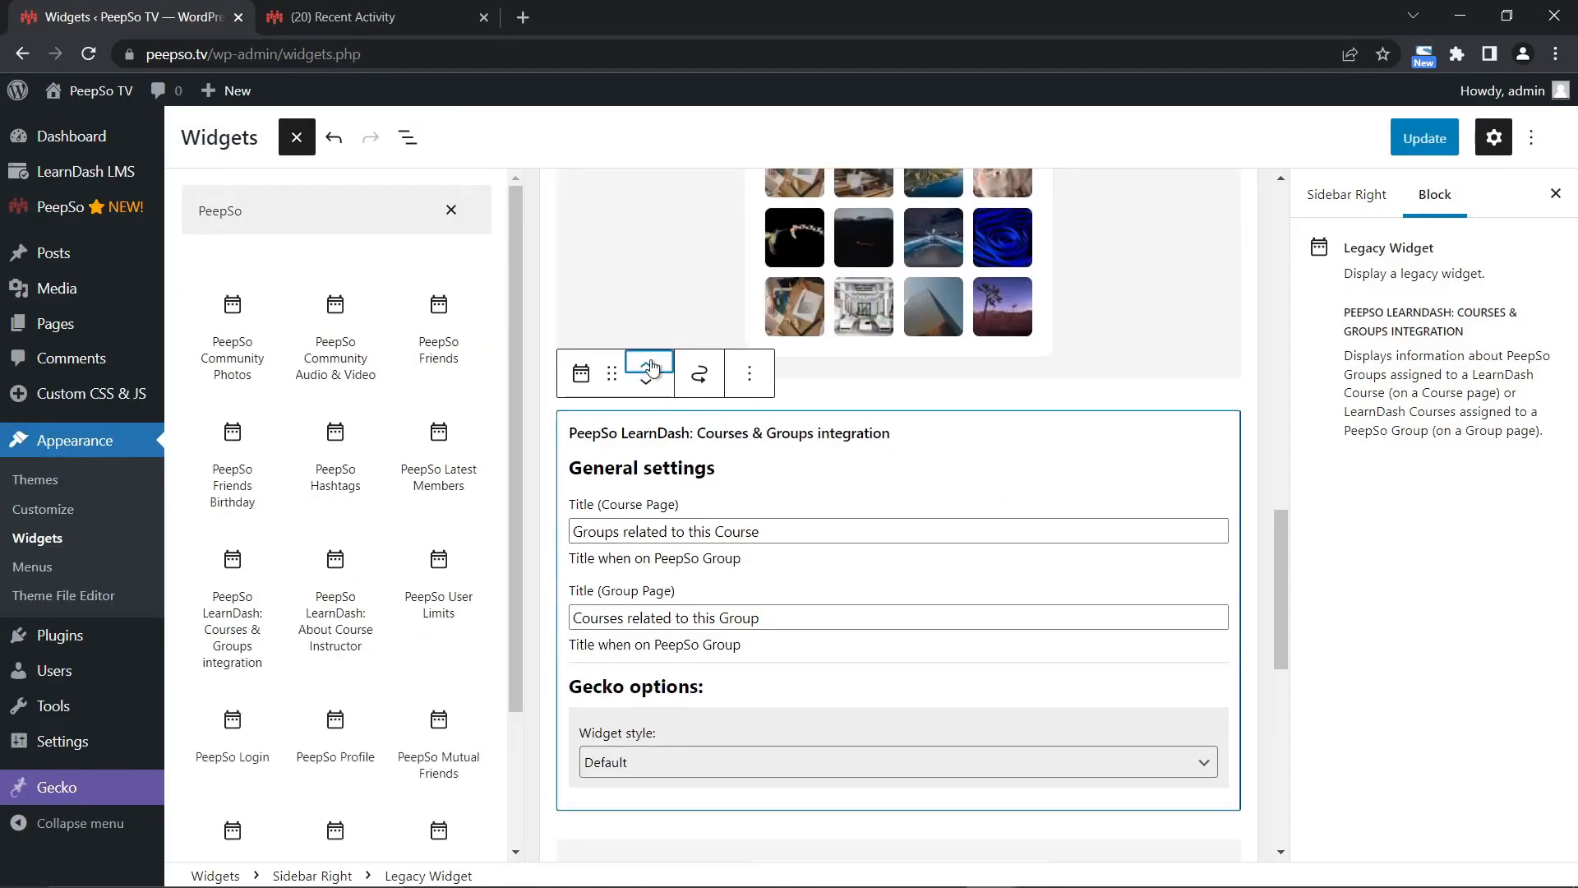
pyautogui.click(650, 366)
pyautogui.scroll(1, 934, 463)
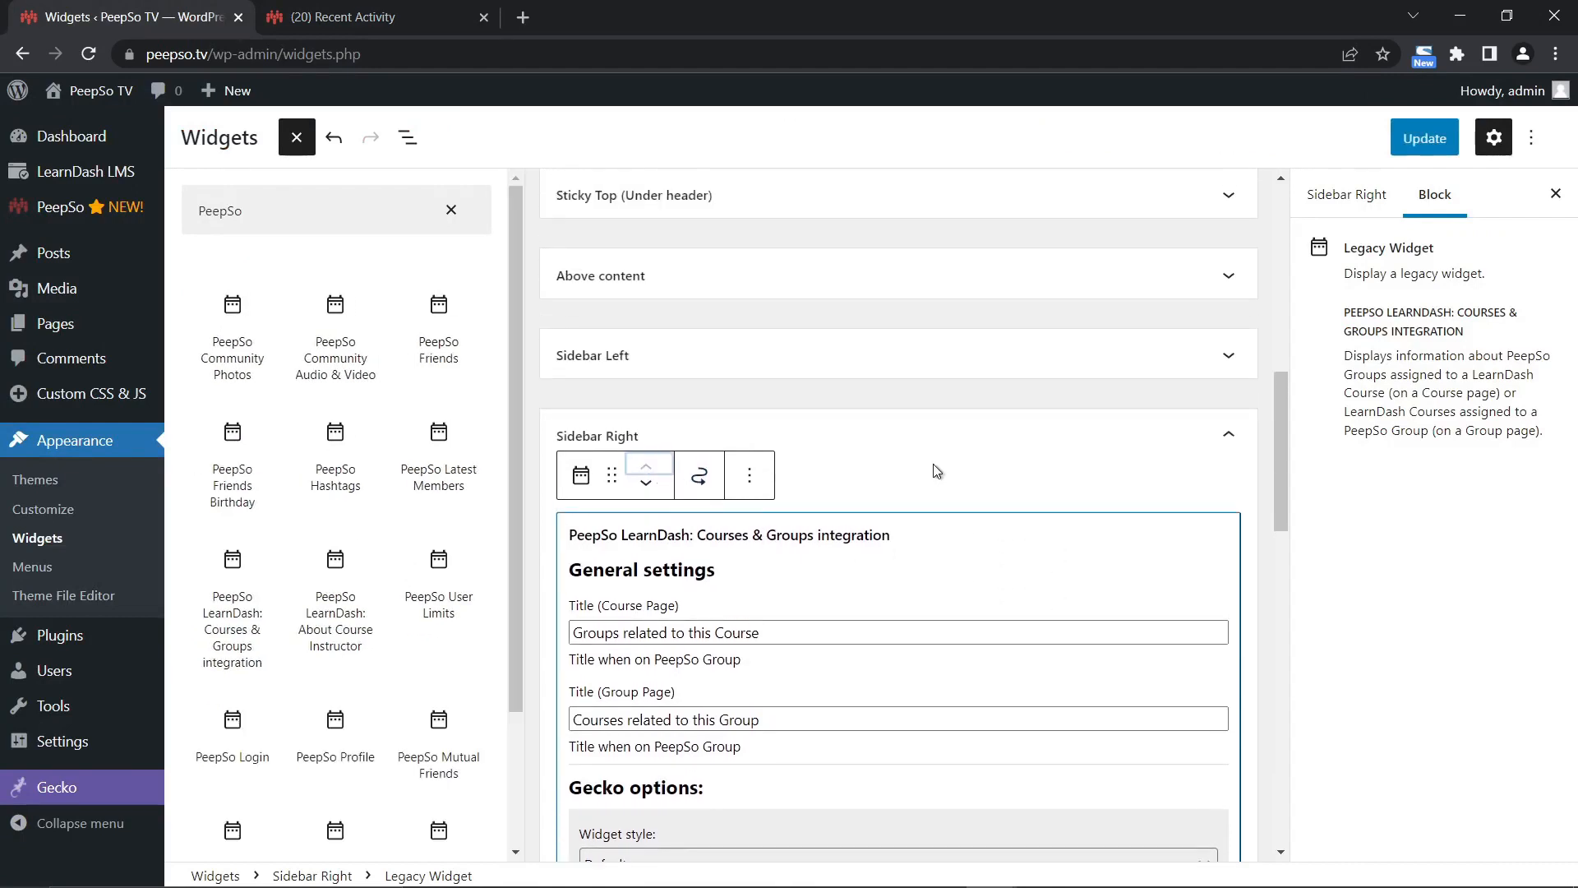
pyautogui.click(1439, 152)
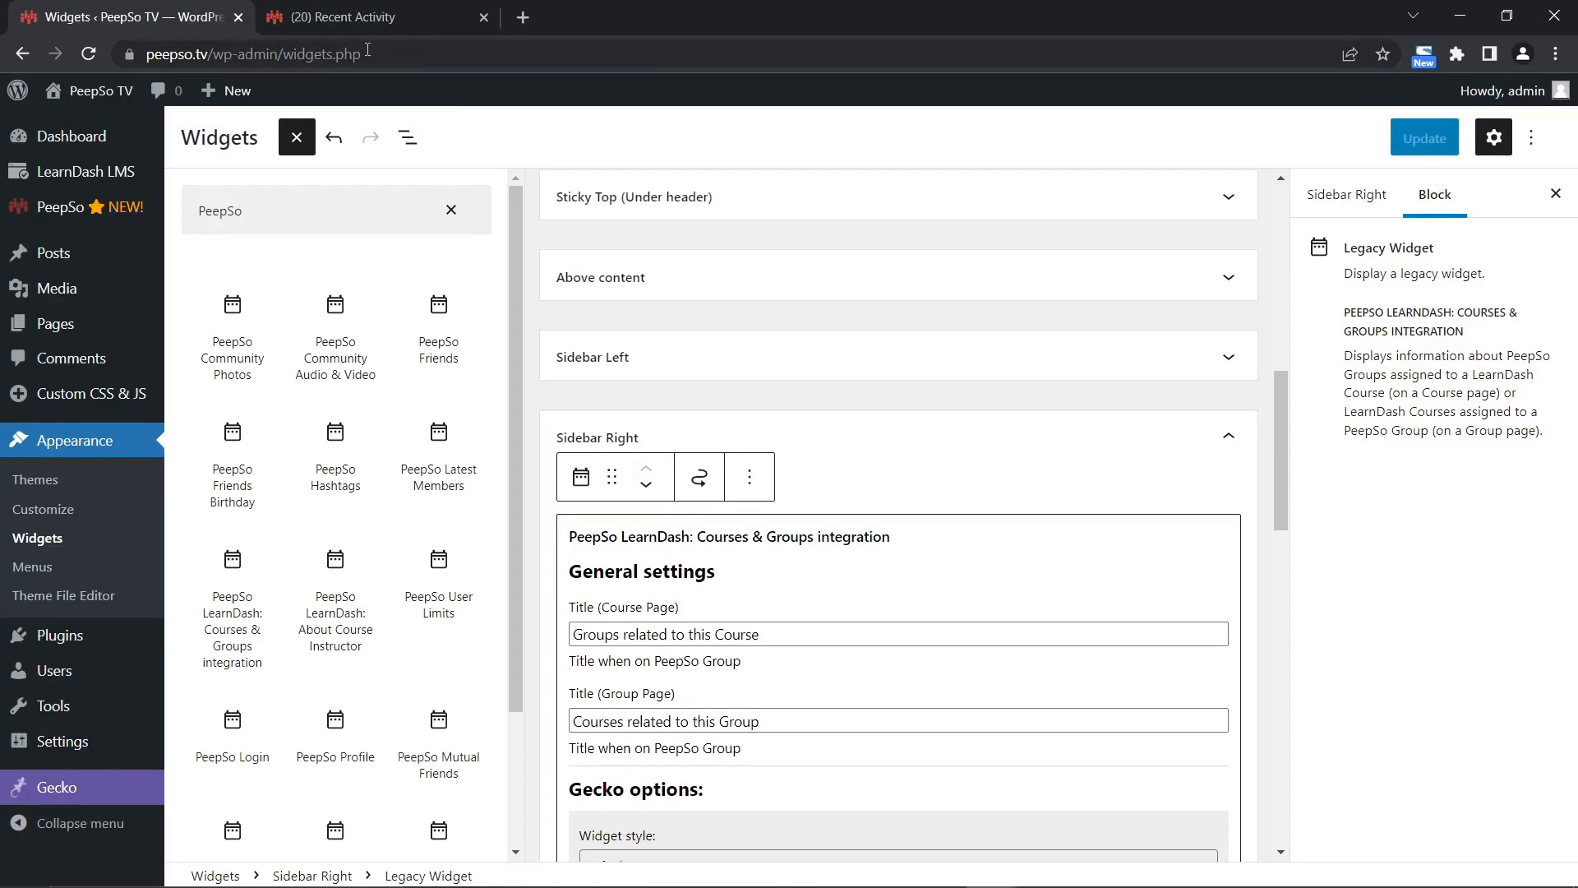
# Reload the community activity page on the site and check which widgets its right sidebar shows.
pyautogui.click(322, 18)
pyautogui.scroll(7, 645, 329)
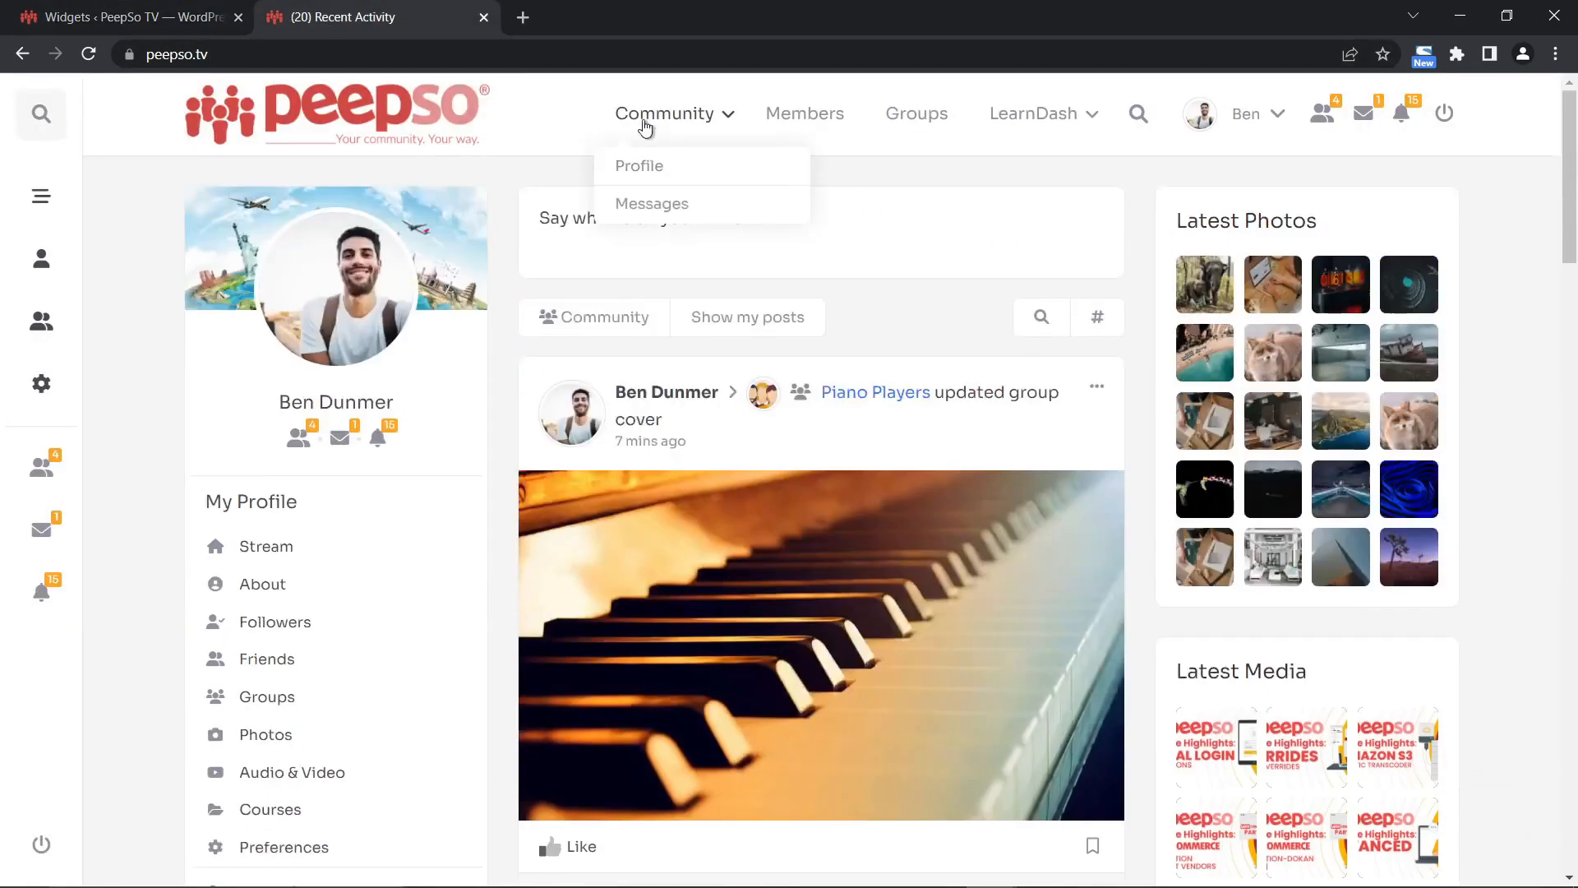
pyautogui.click(645, 122)
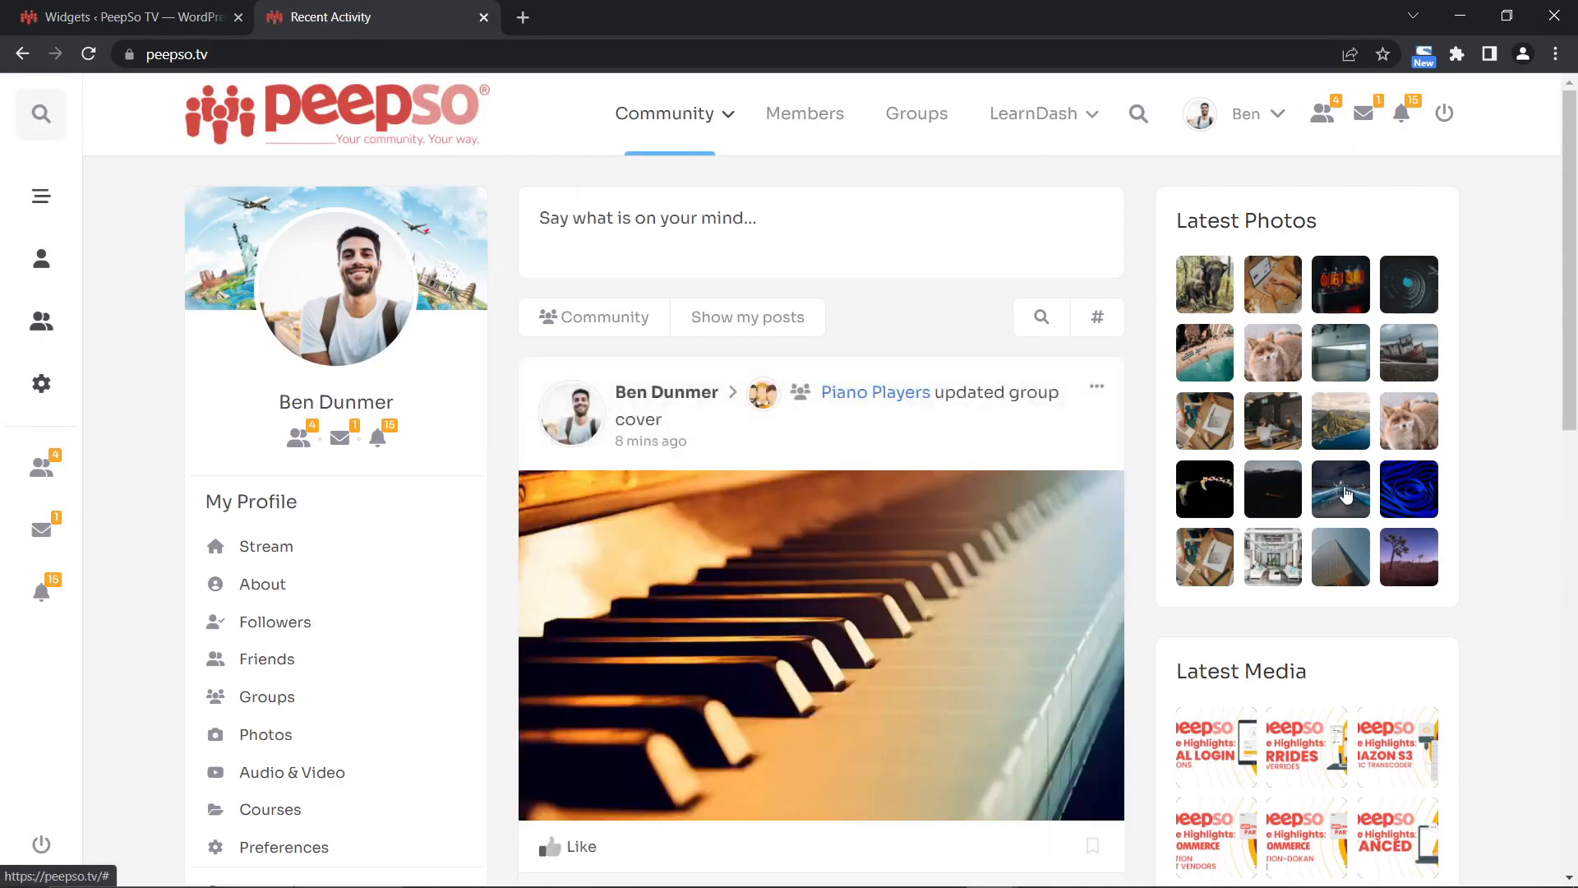
pyautogui.scroll(-5, 1444, 517)
pyautogui.scroll(5, 1350, 499)
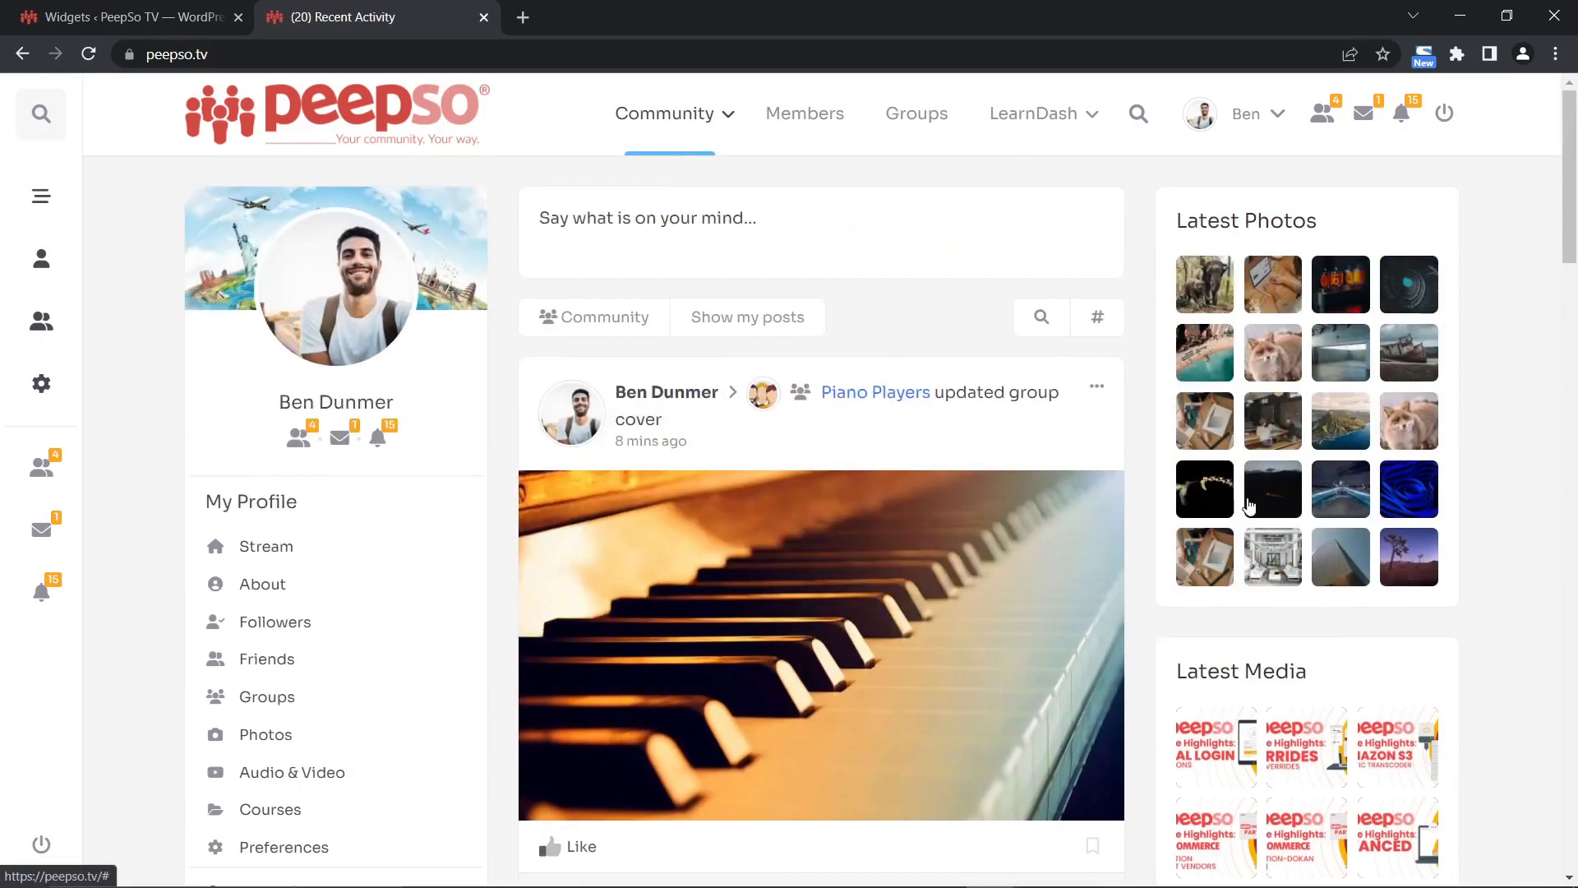
# Review the order of the widgets inside the Sidebar Right area in the widget settings.
pyautogui.click(123, 16)
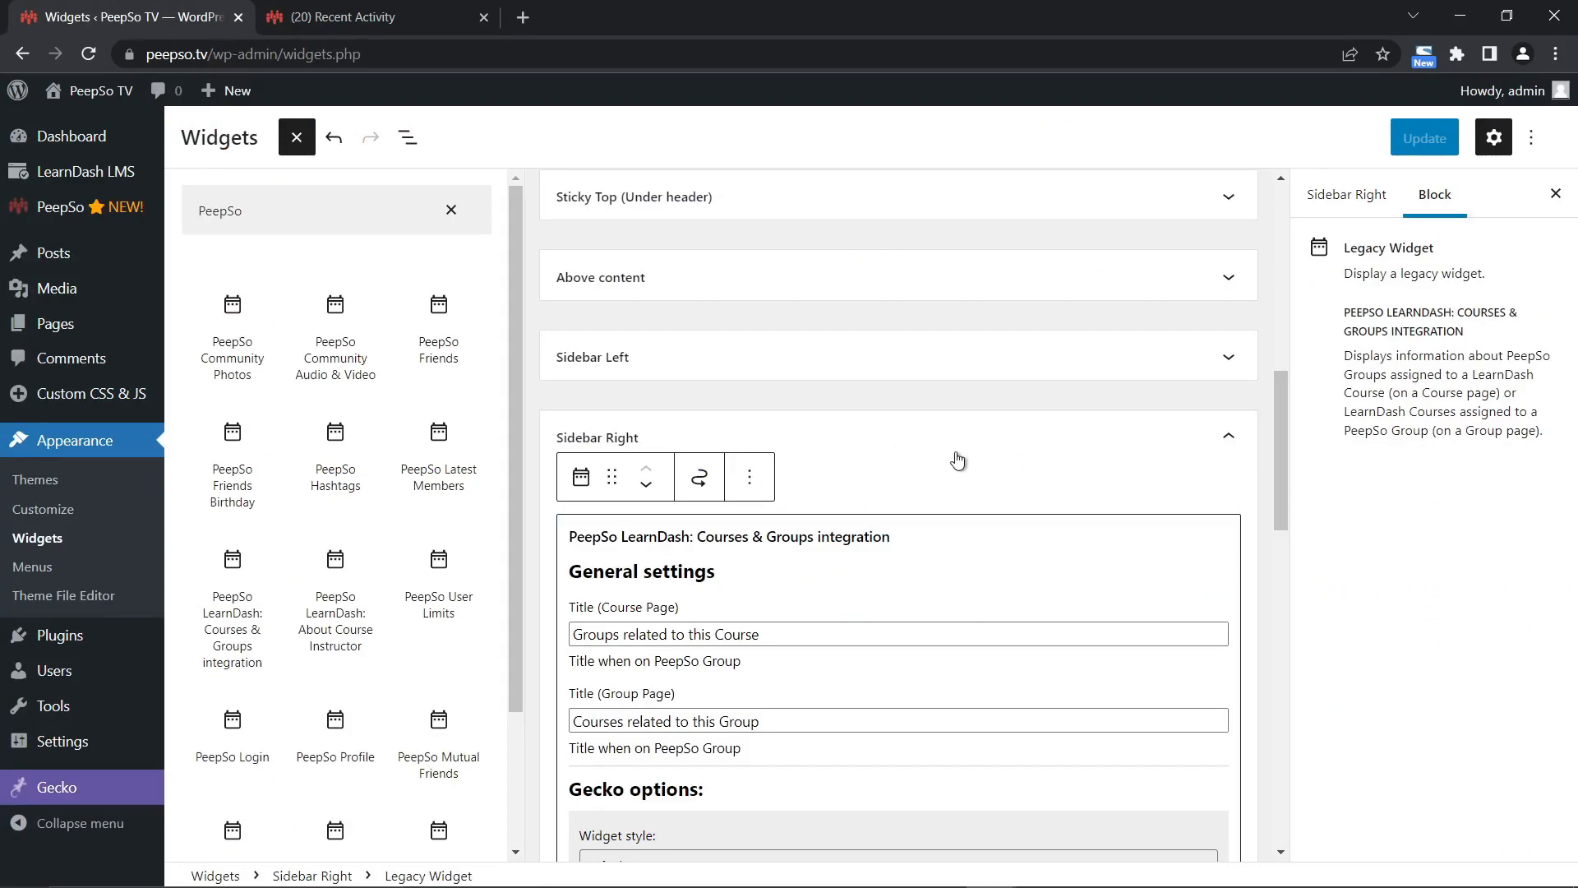
pyautogui.scroll(-10, 958, 460)
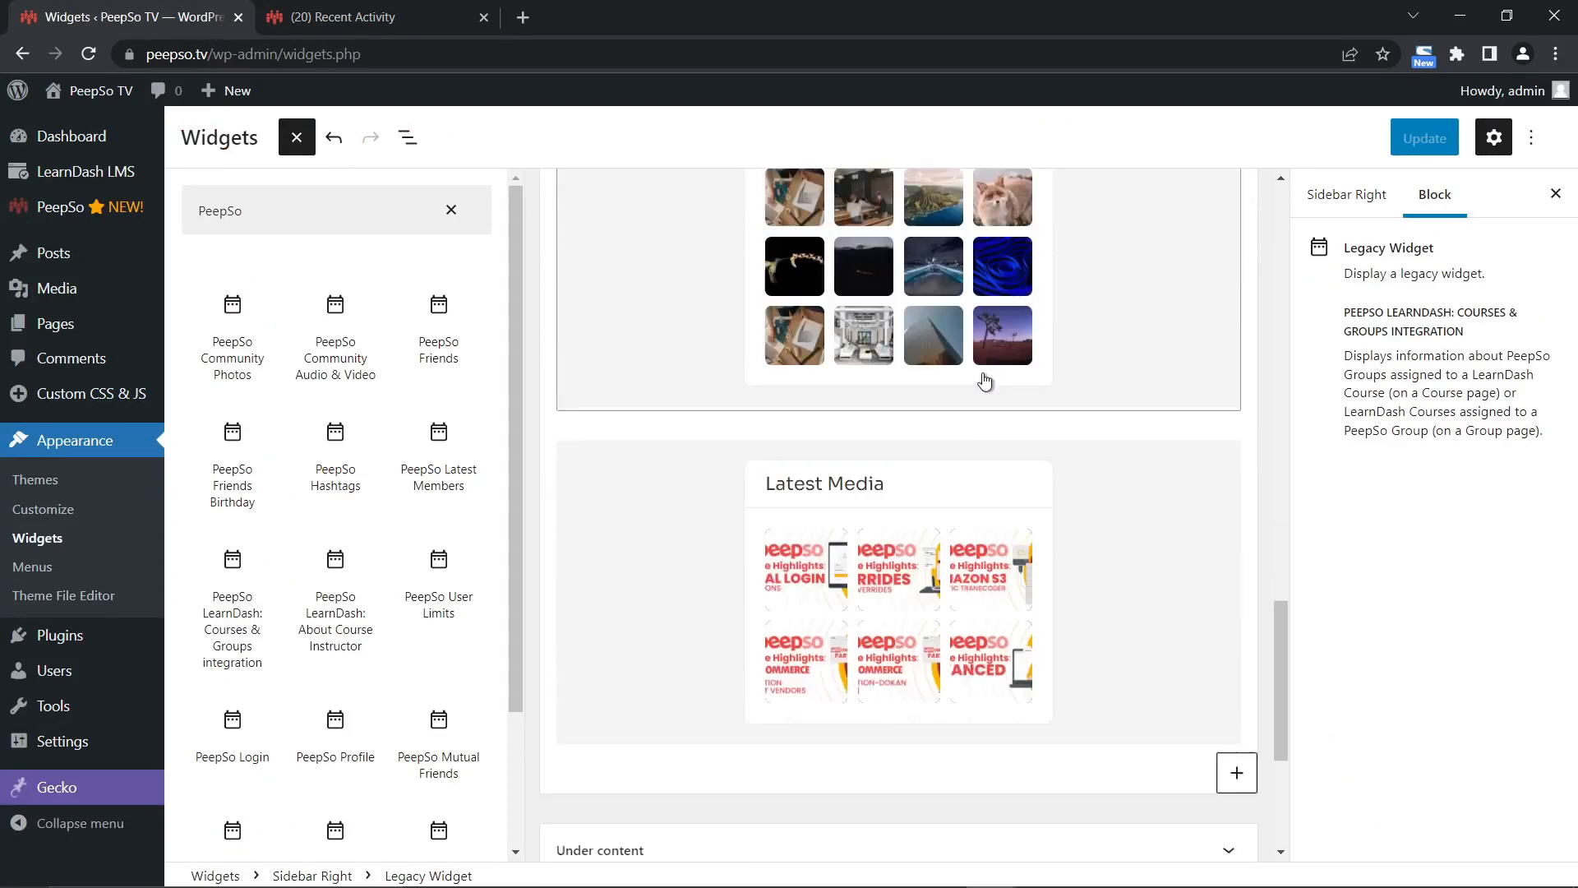
pyautogui.scroll(-2, 985, 381)
pyautogui.scroll(15, 1058, 417)
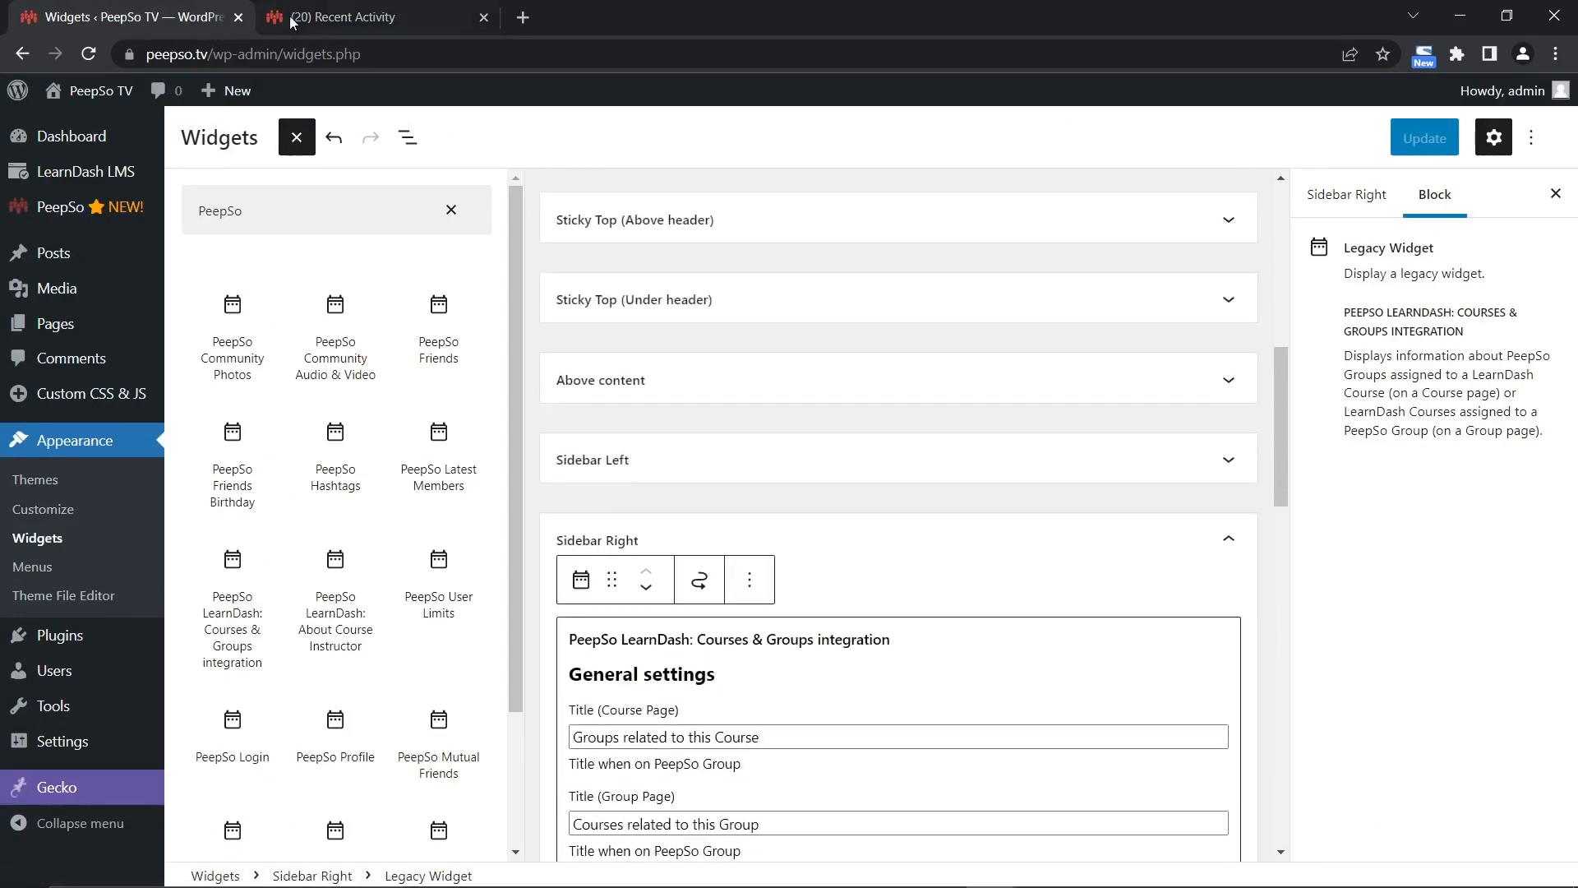
# Open the Piano Players group on the site and check the related courses widget in its sidebar.
pyautogui.click(292, 20)
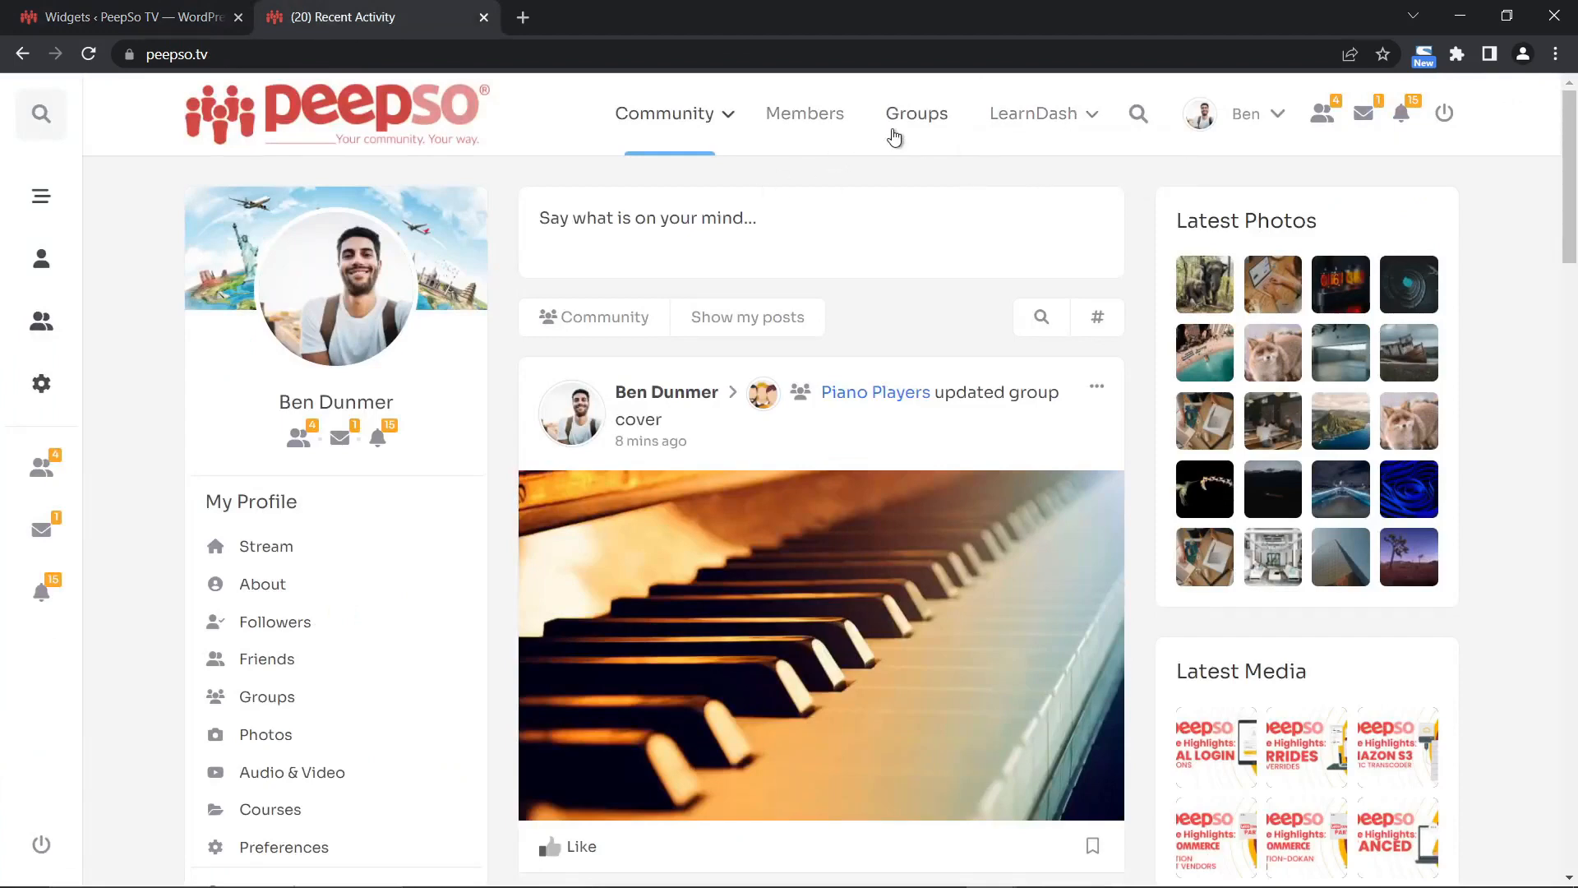
pyautogui.click(922, 119)
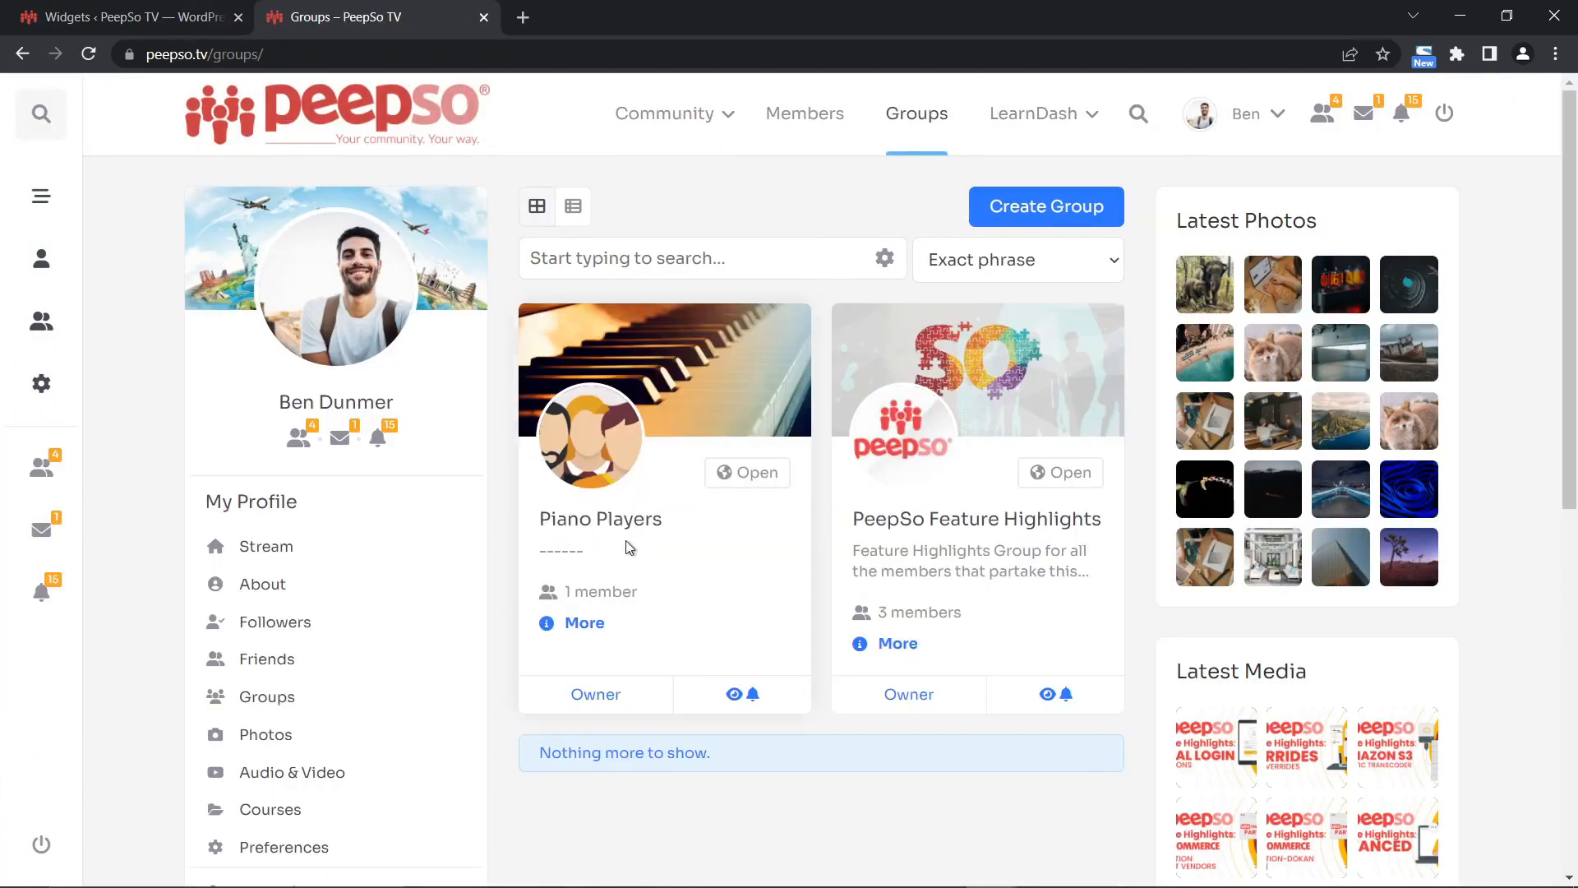
pyautogui.click(690, 393)
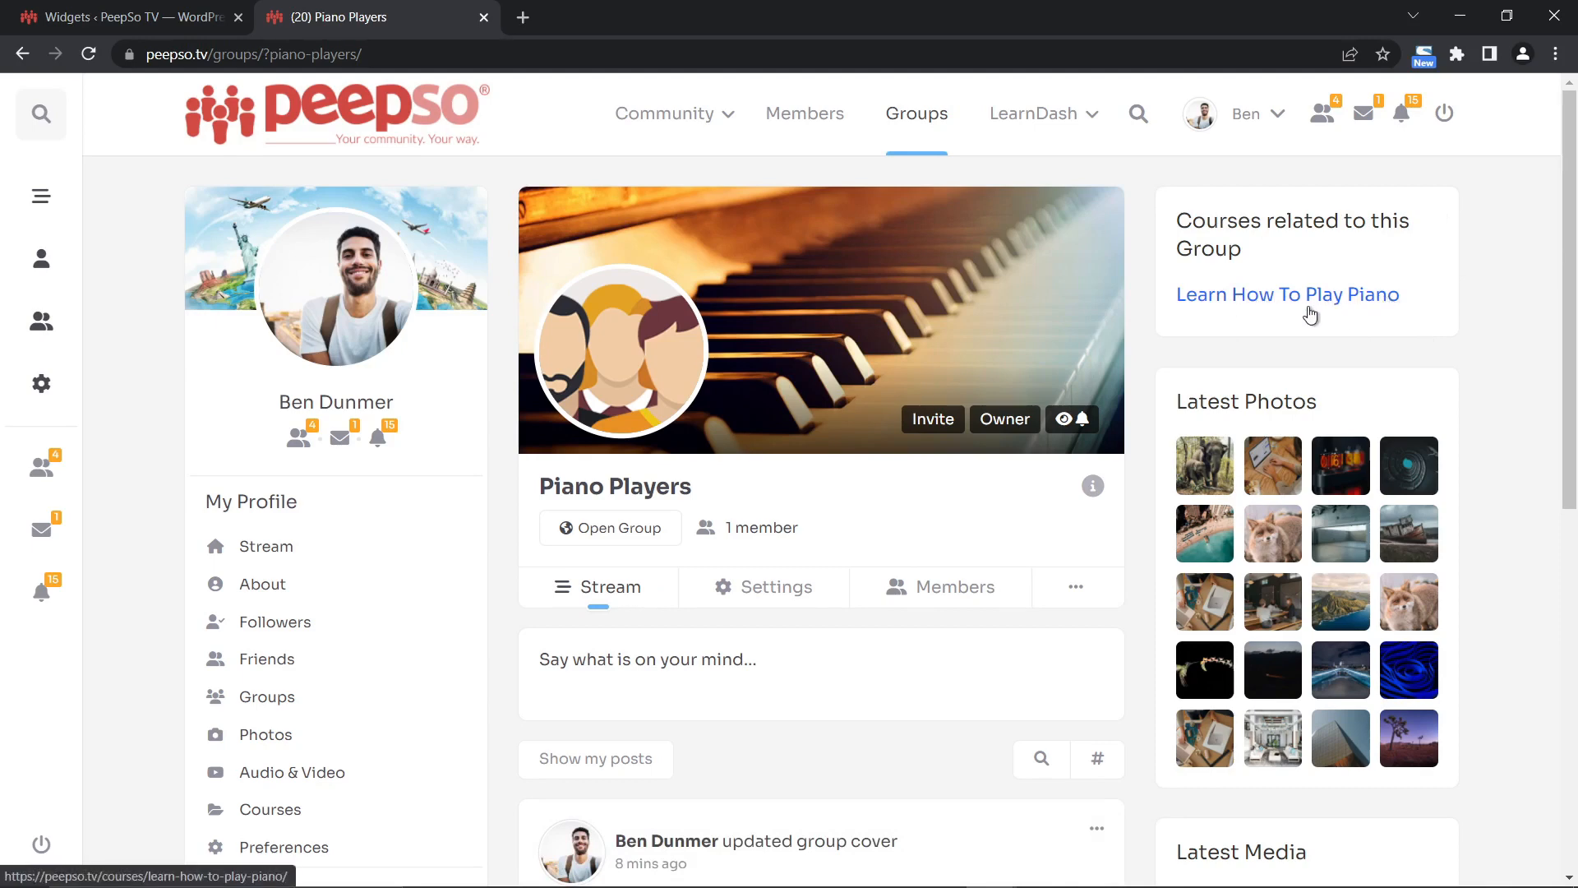
pyautogui.scroll(-1, 812, 432)
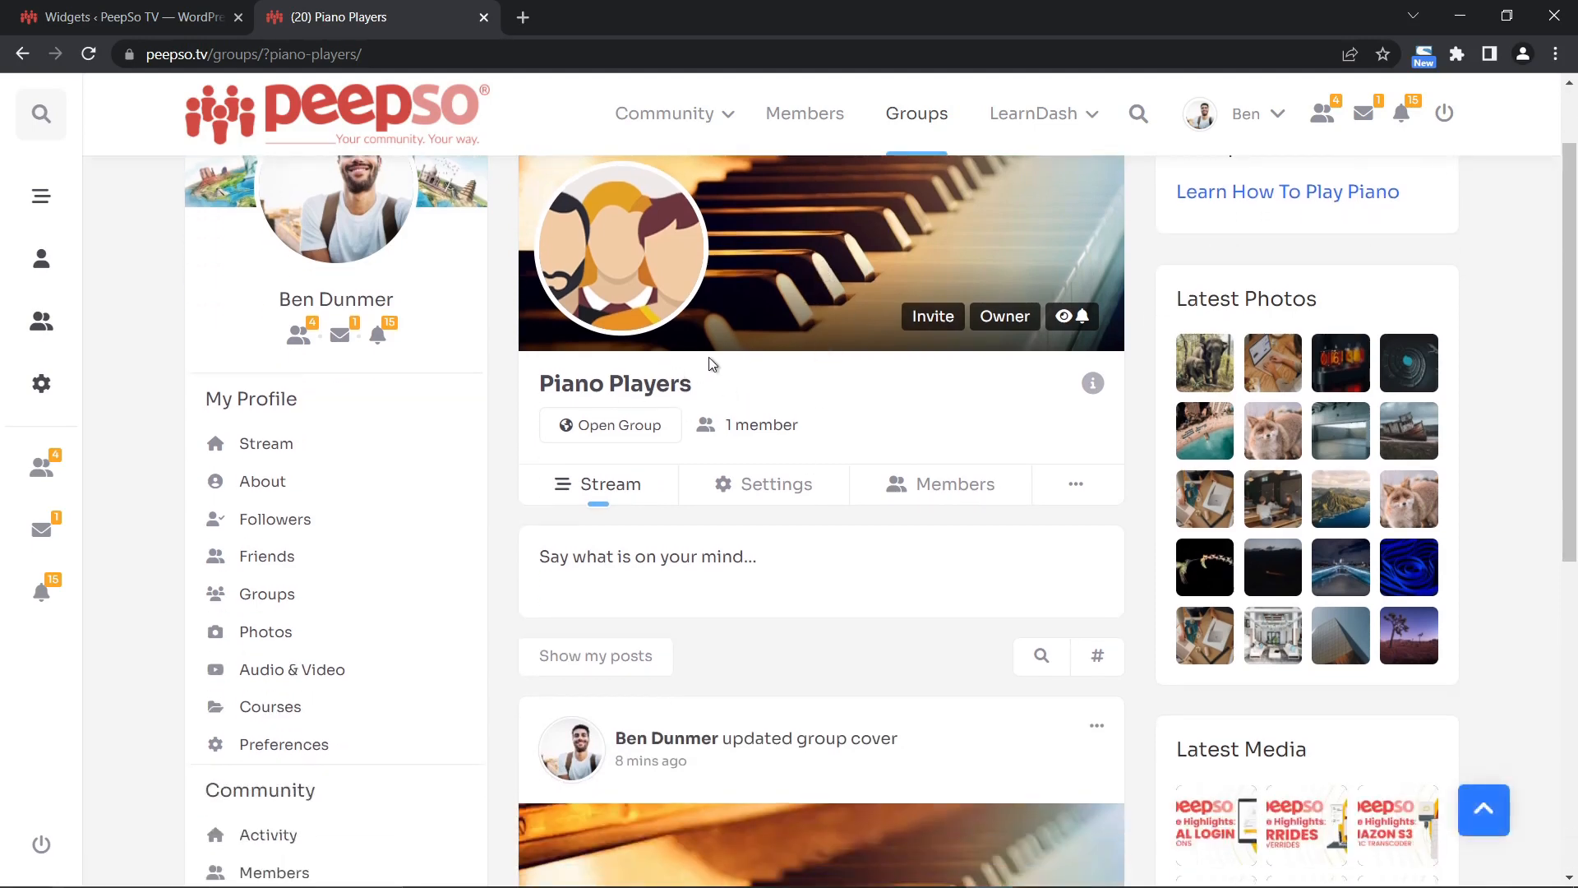
pyautogui.scroll(1, 939, 401)
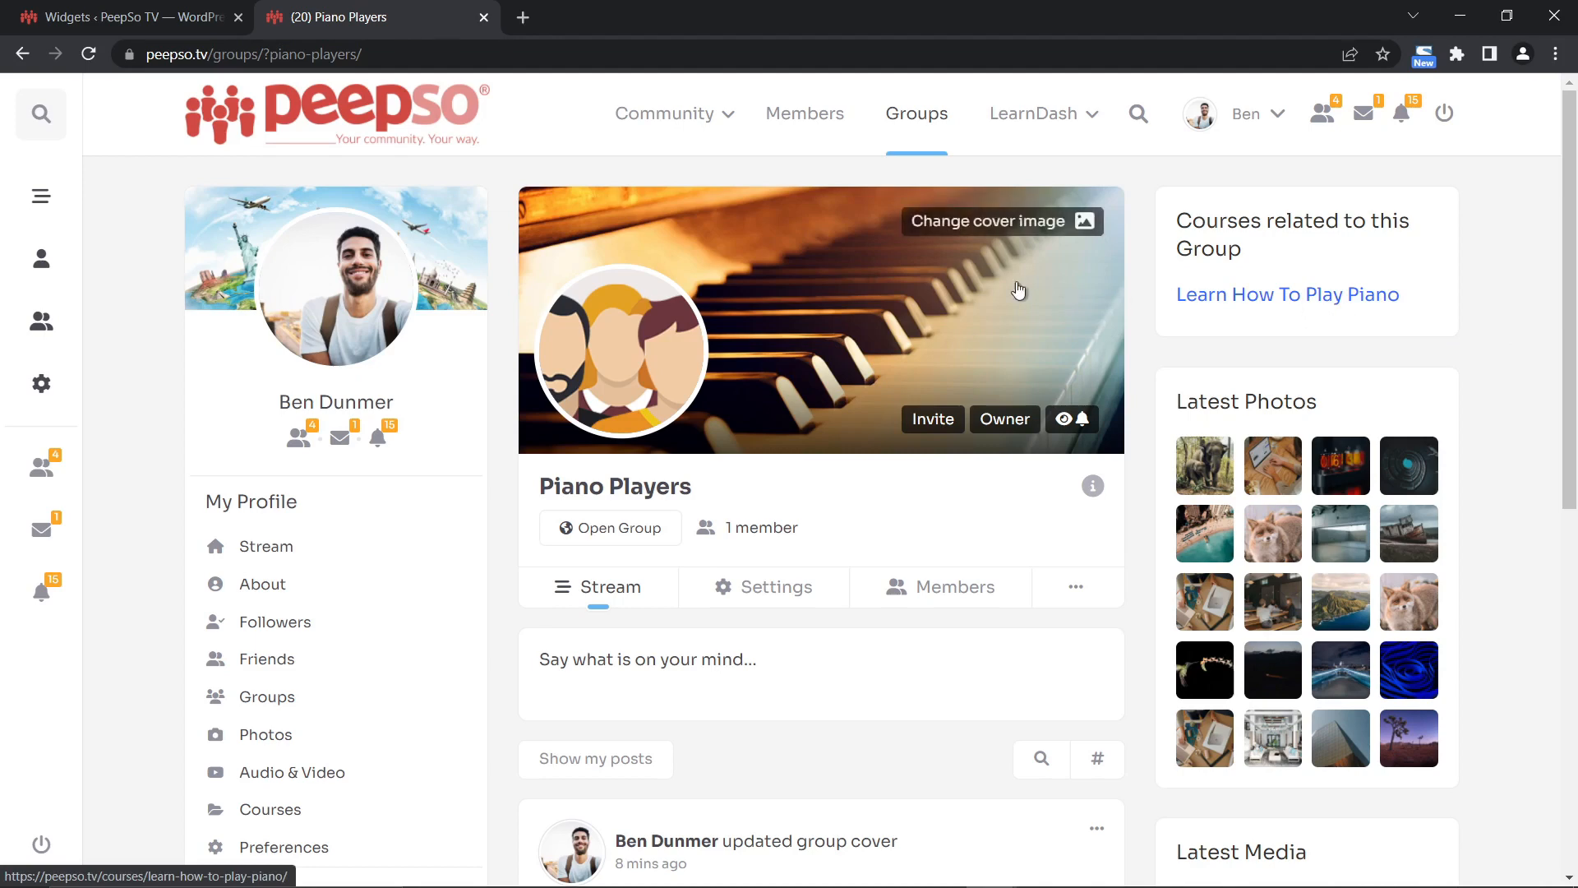
# Open the Learn How To Play Piano course from the site's courses list and check its related groups widget.
pyautogui.moveTo(1045, 118)
pyautogui.click(1034, 165)
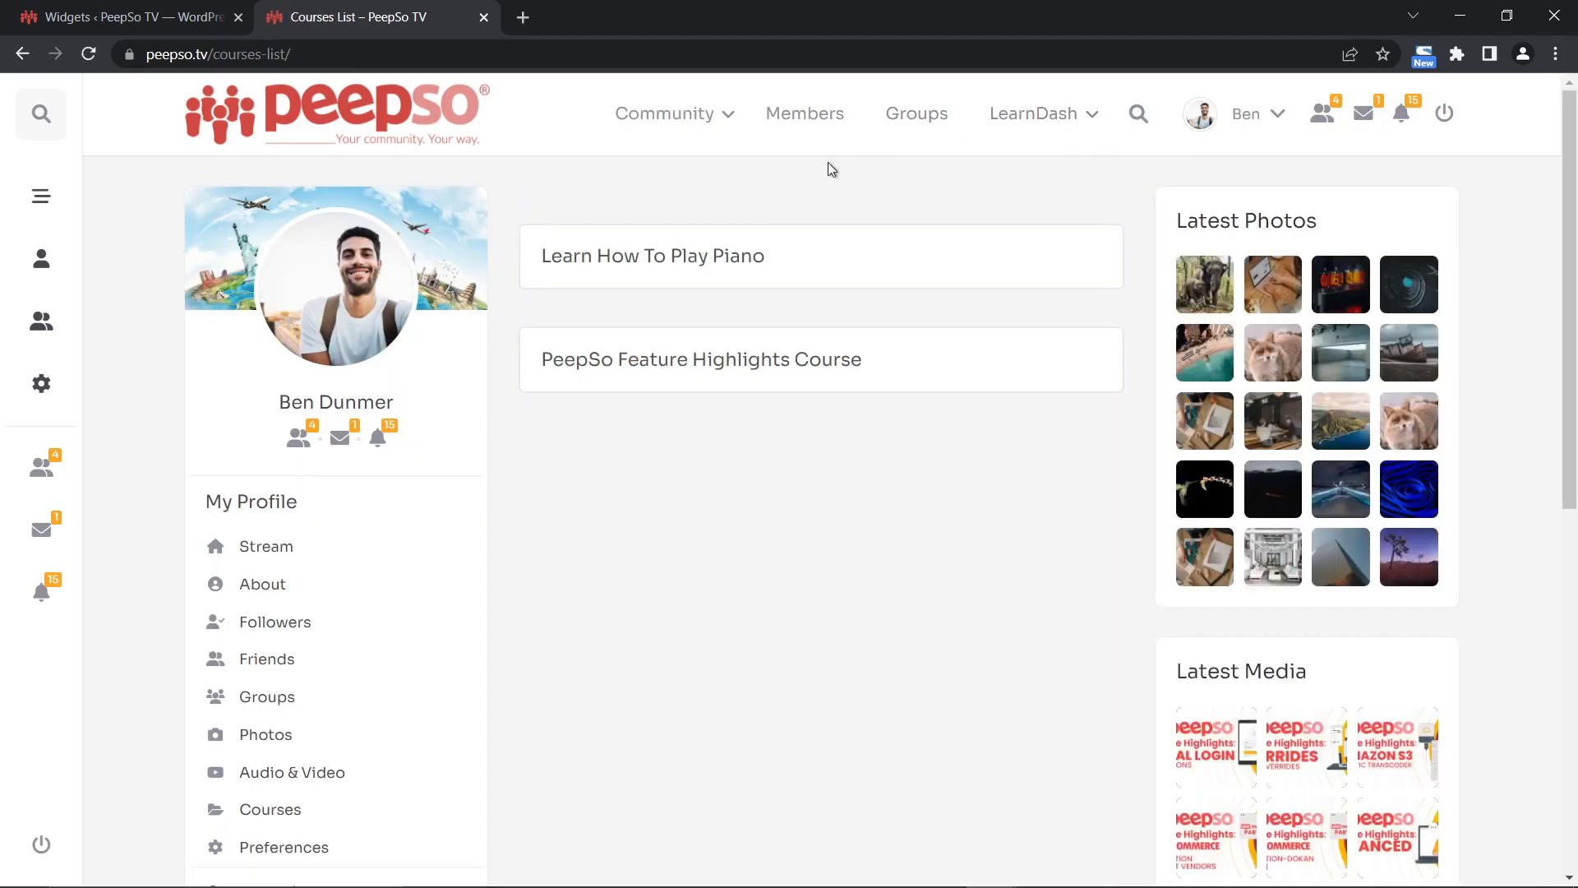
pyautogui.click(639, 265)
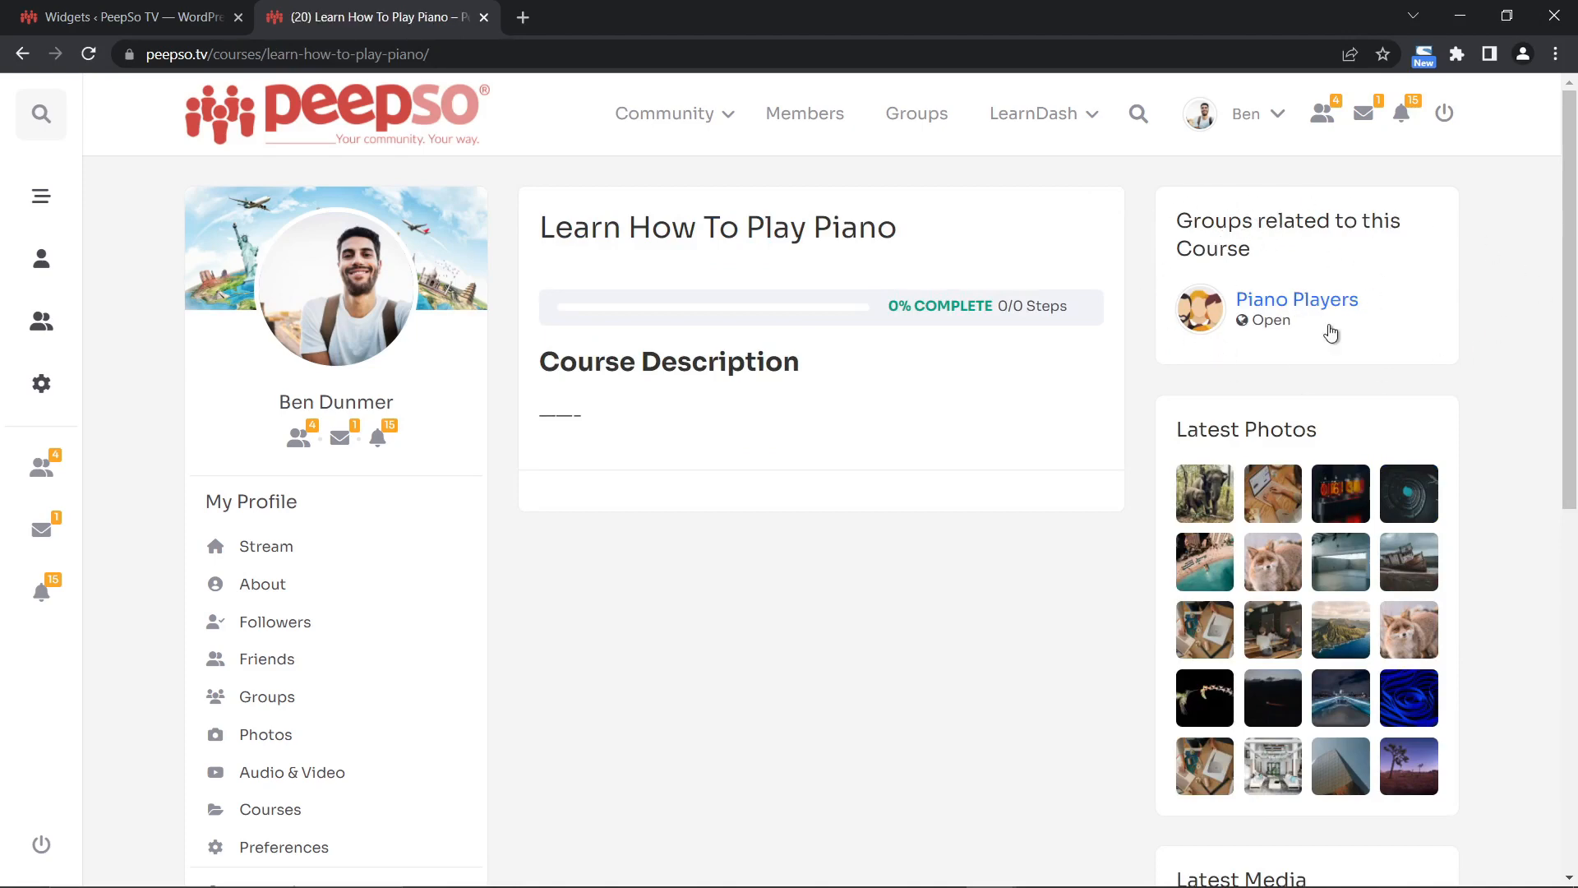
pyautogui.scroll(-2, 912, 562)
pyautogui.scroll(2, 904, 566)
# Go to the LearnDash courses list in the admin area and open Learn How To Play Piano for editing.
pyautogui.click(107, 17)
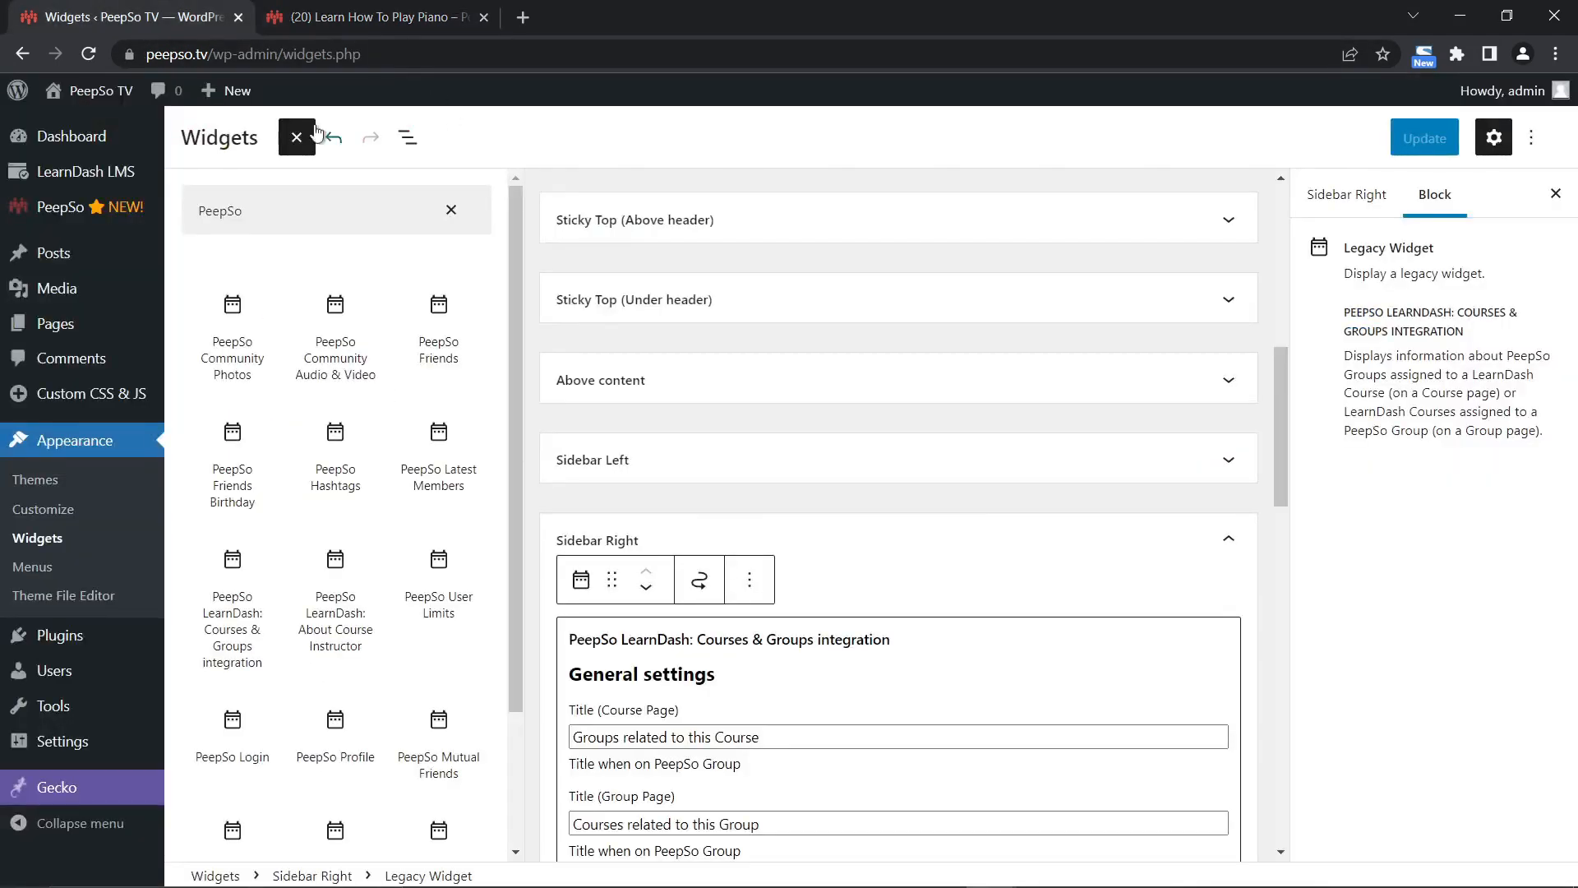
pyautogui.moveTo(123, 179)
pyautogui.click(206, 203)
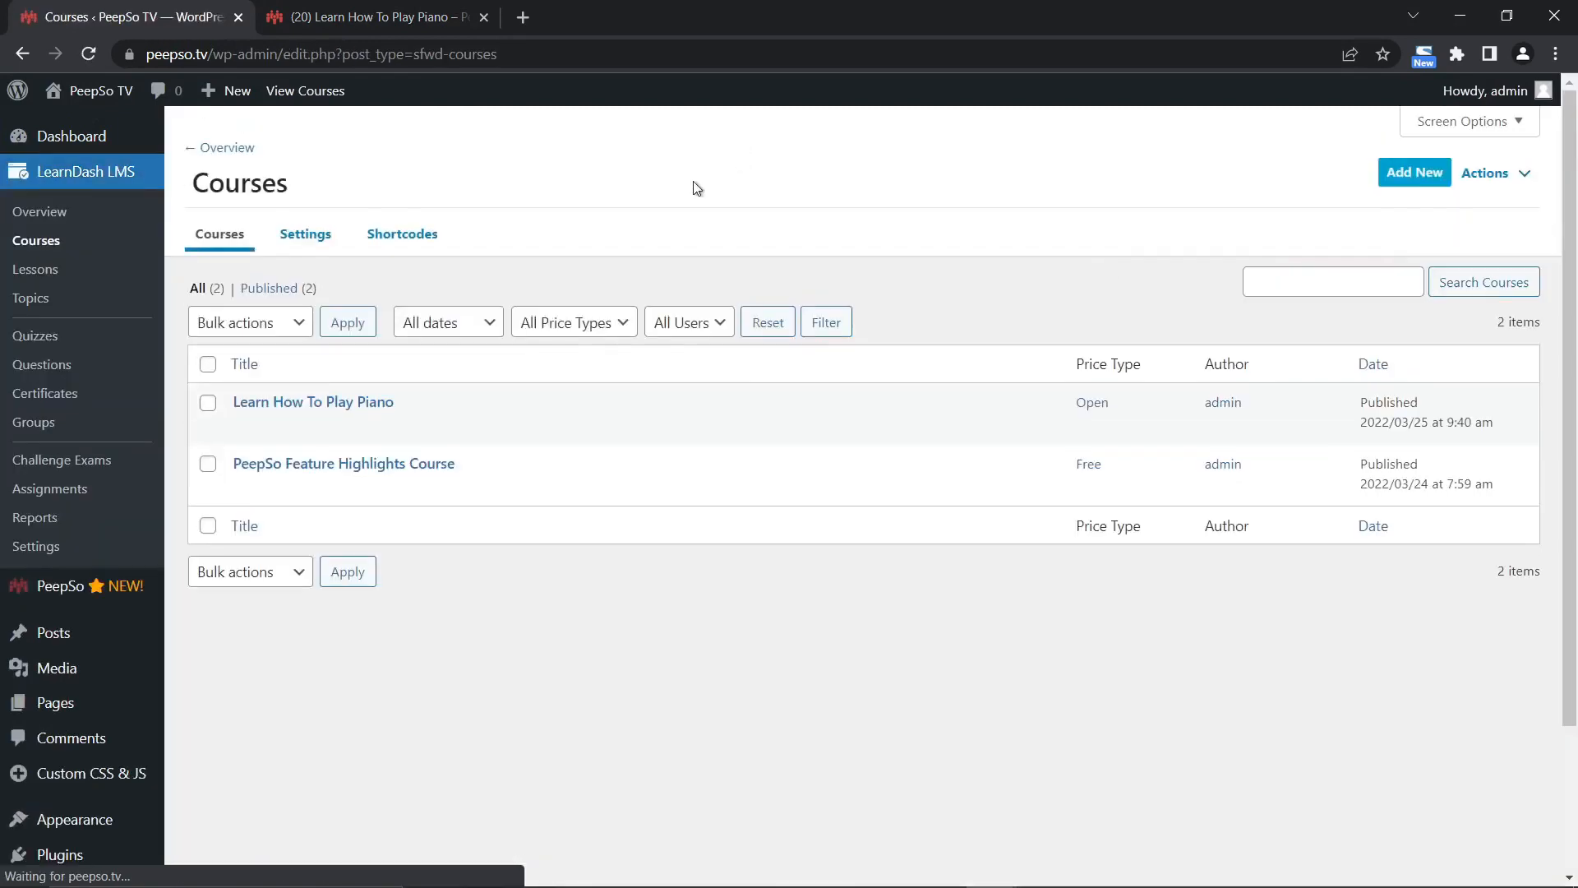
pyautogui.moveTo(320, 426)
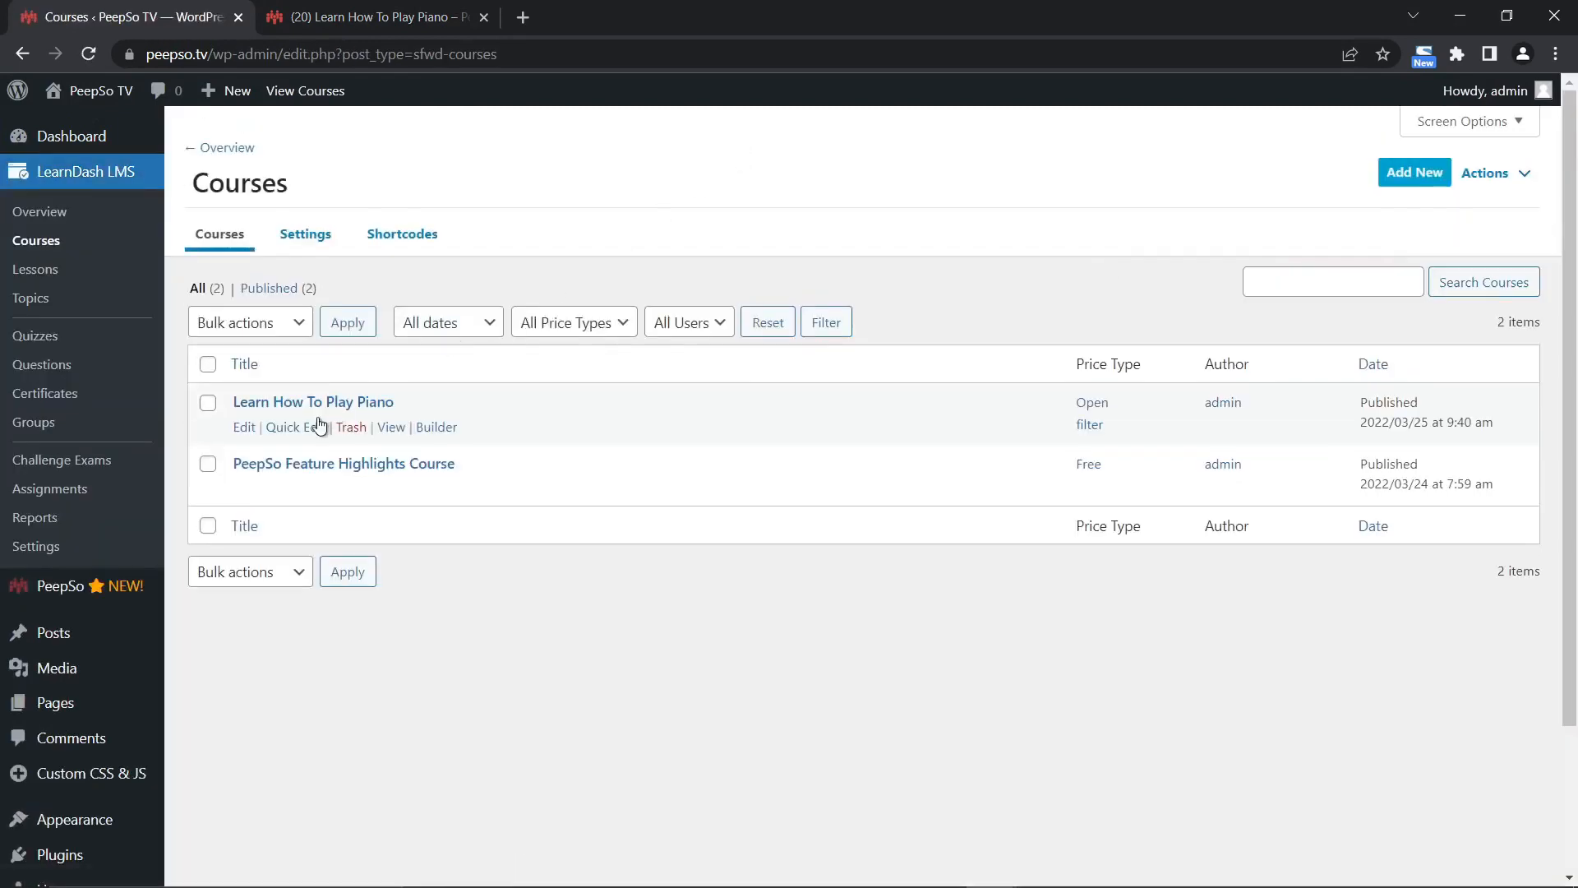
pyautogui.click(244, 428)
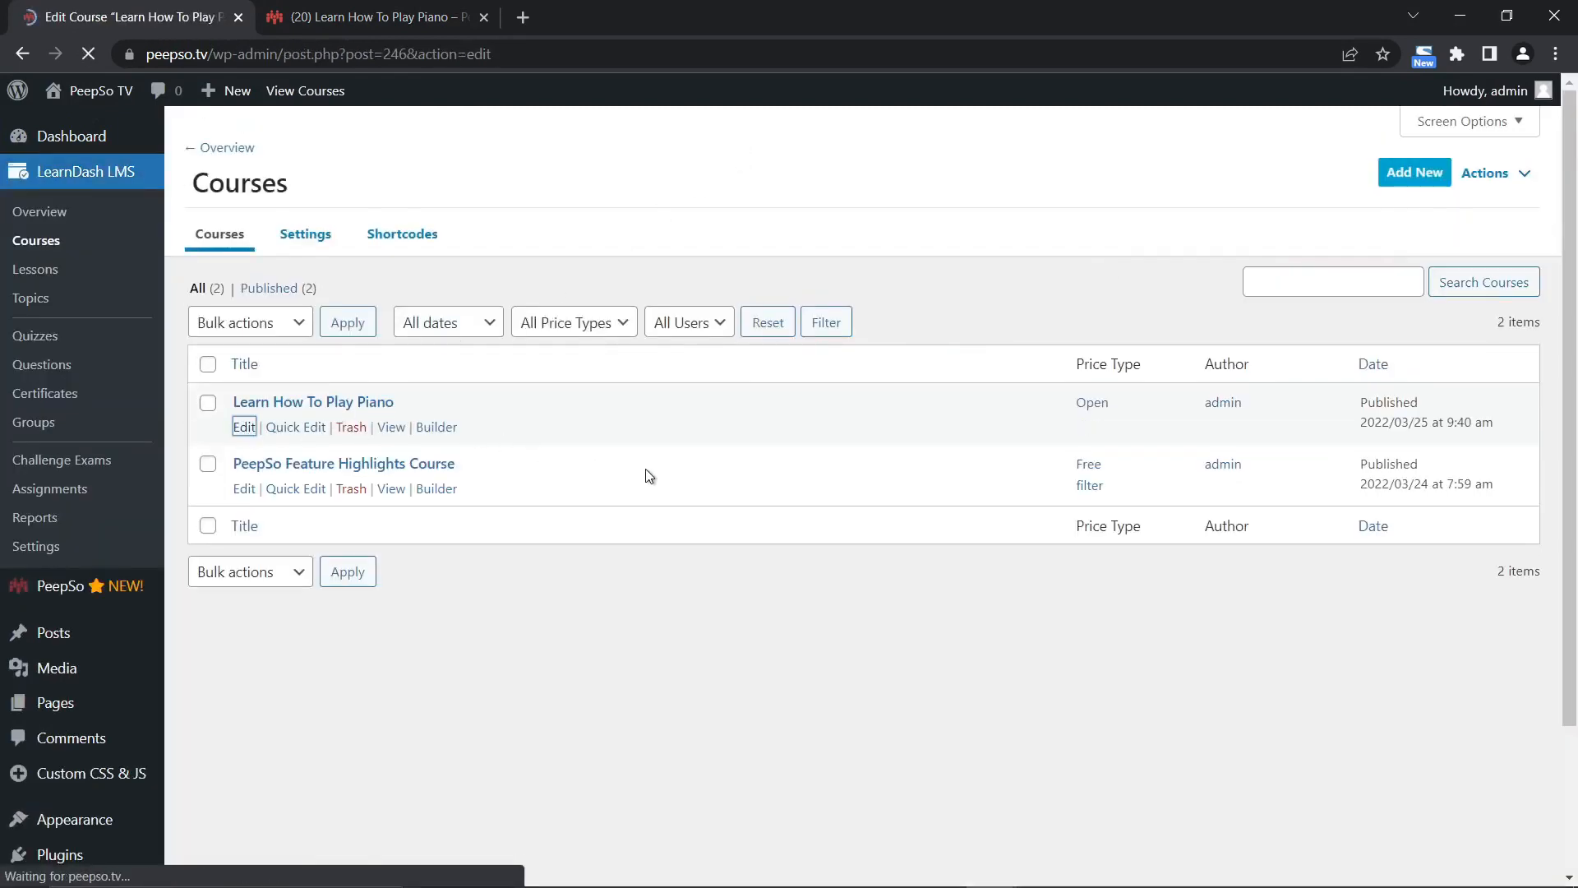
# Review the course's related groups, enrollment group automation and completion VIP badge settings, and update the course.
pyautogui.scroll(-3, 329, 512)
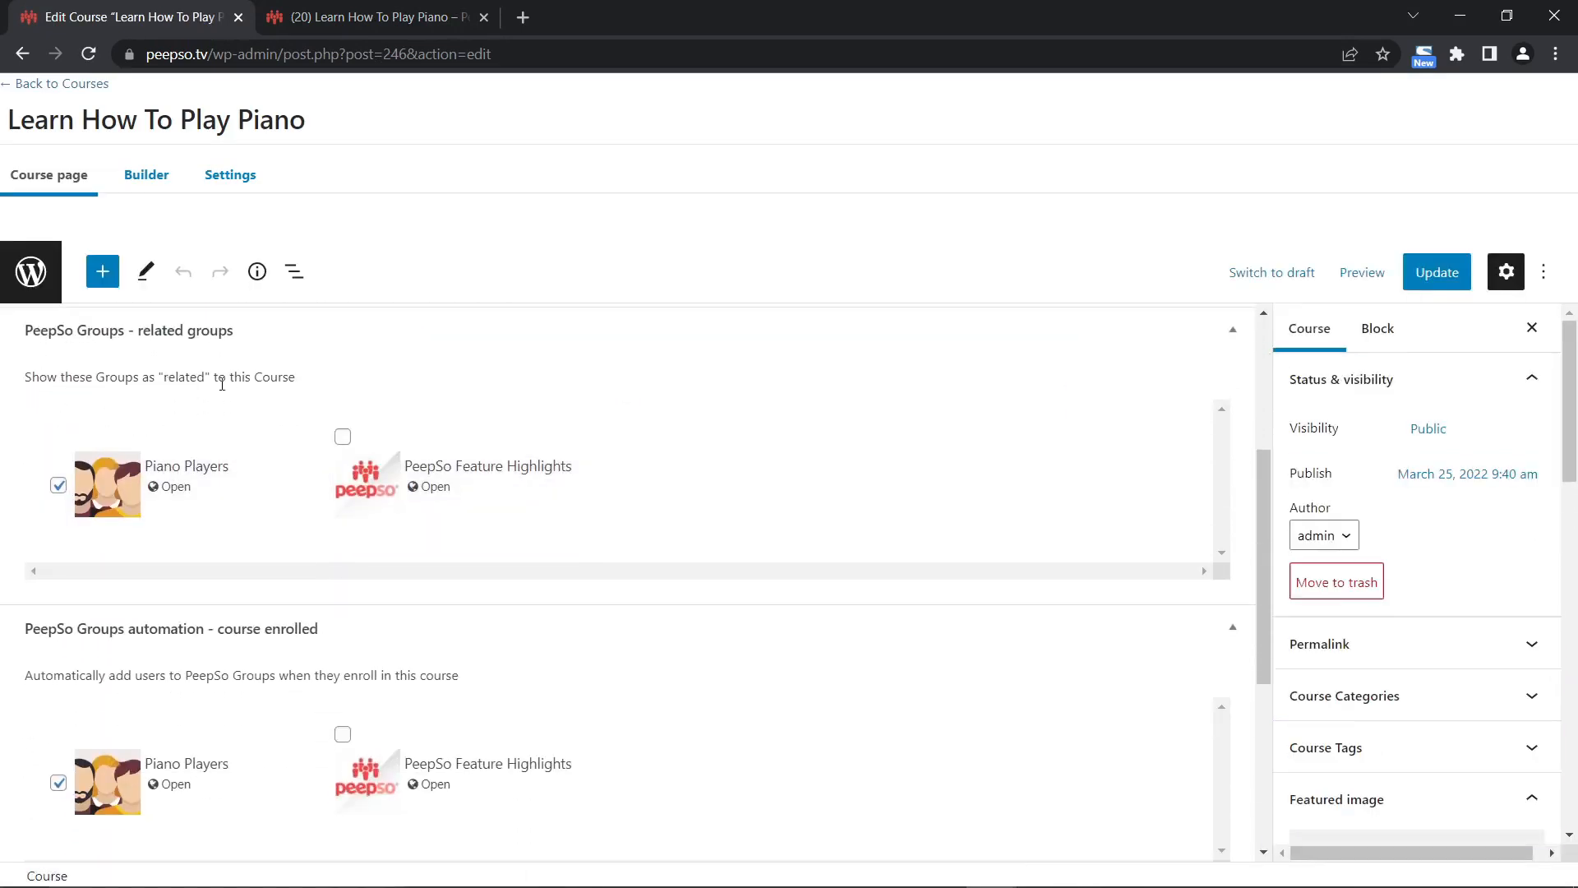
pyautogui.scroll(-1, 413, 600)
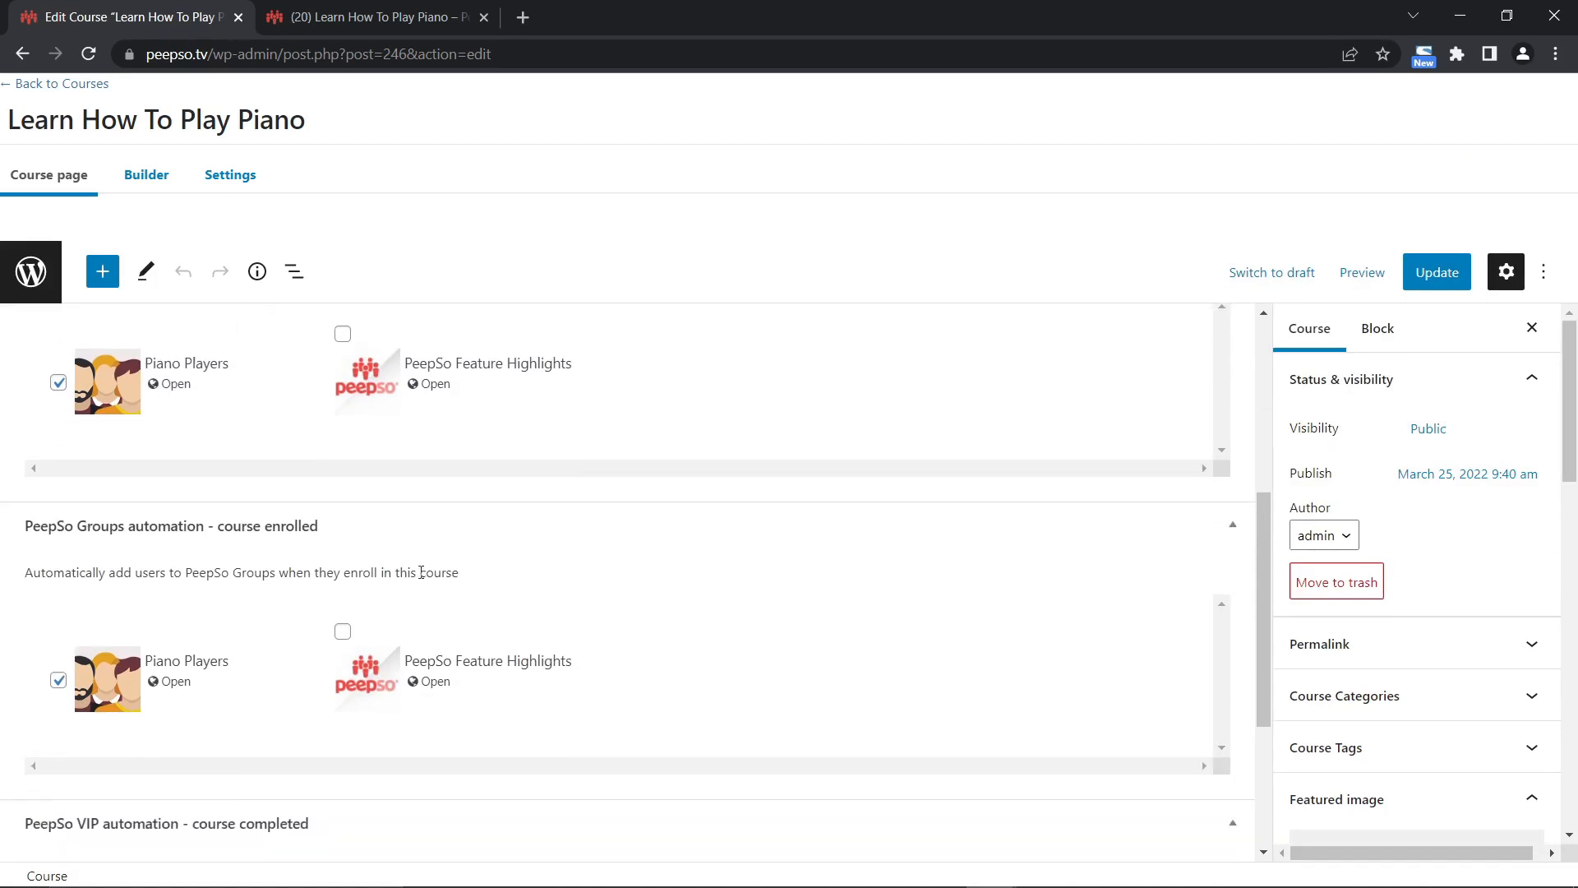
pyautogui.scroll(-1, 247, 551)
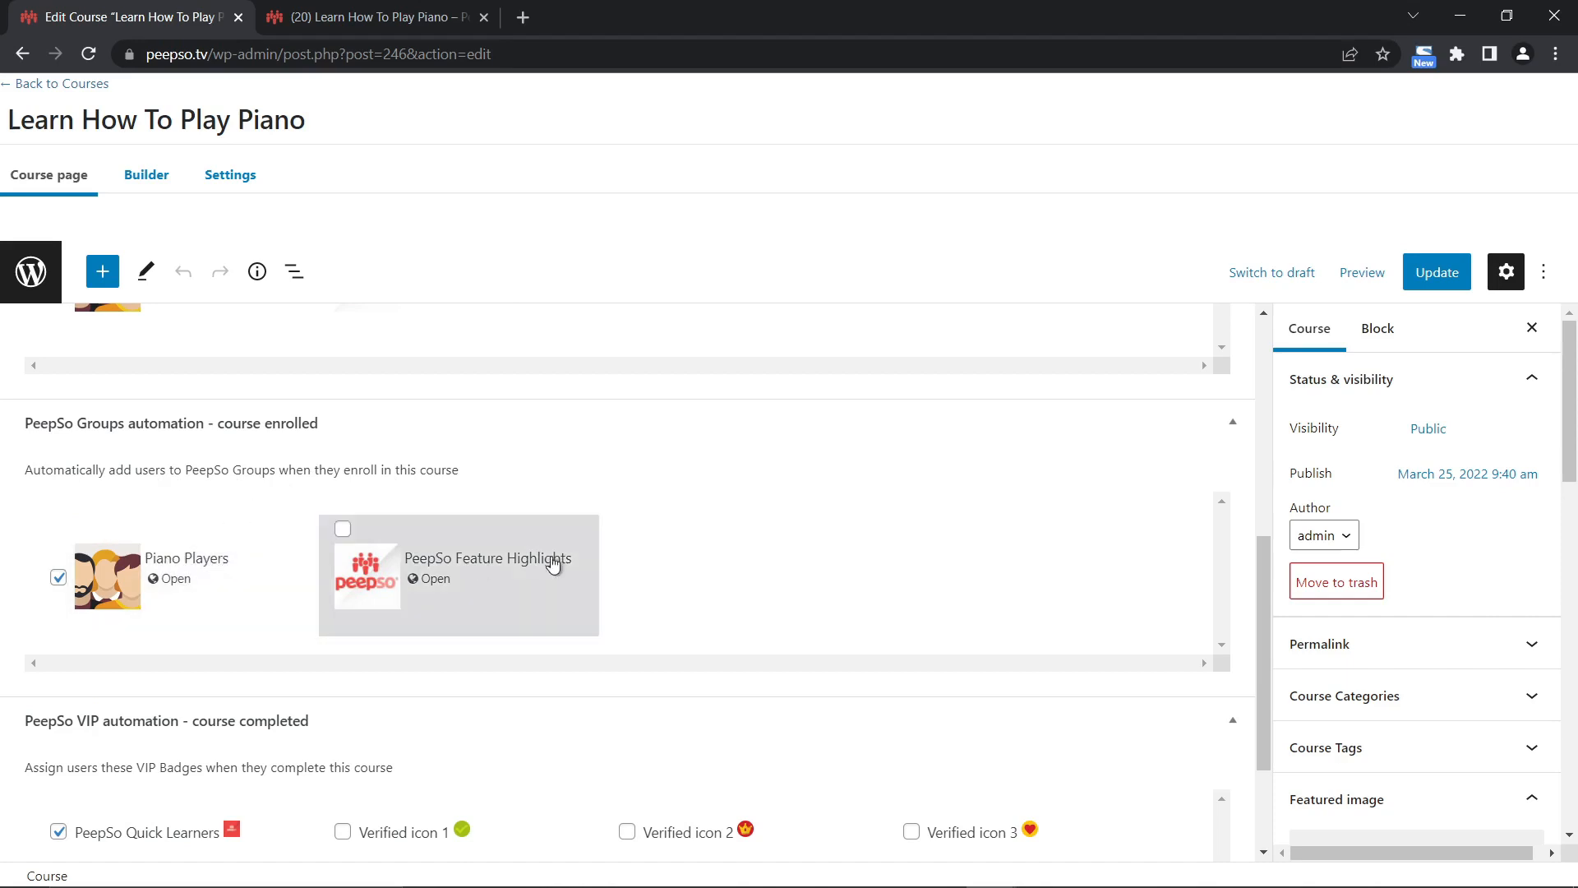
pyautogui.scroll(-2, 747, 539)
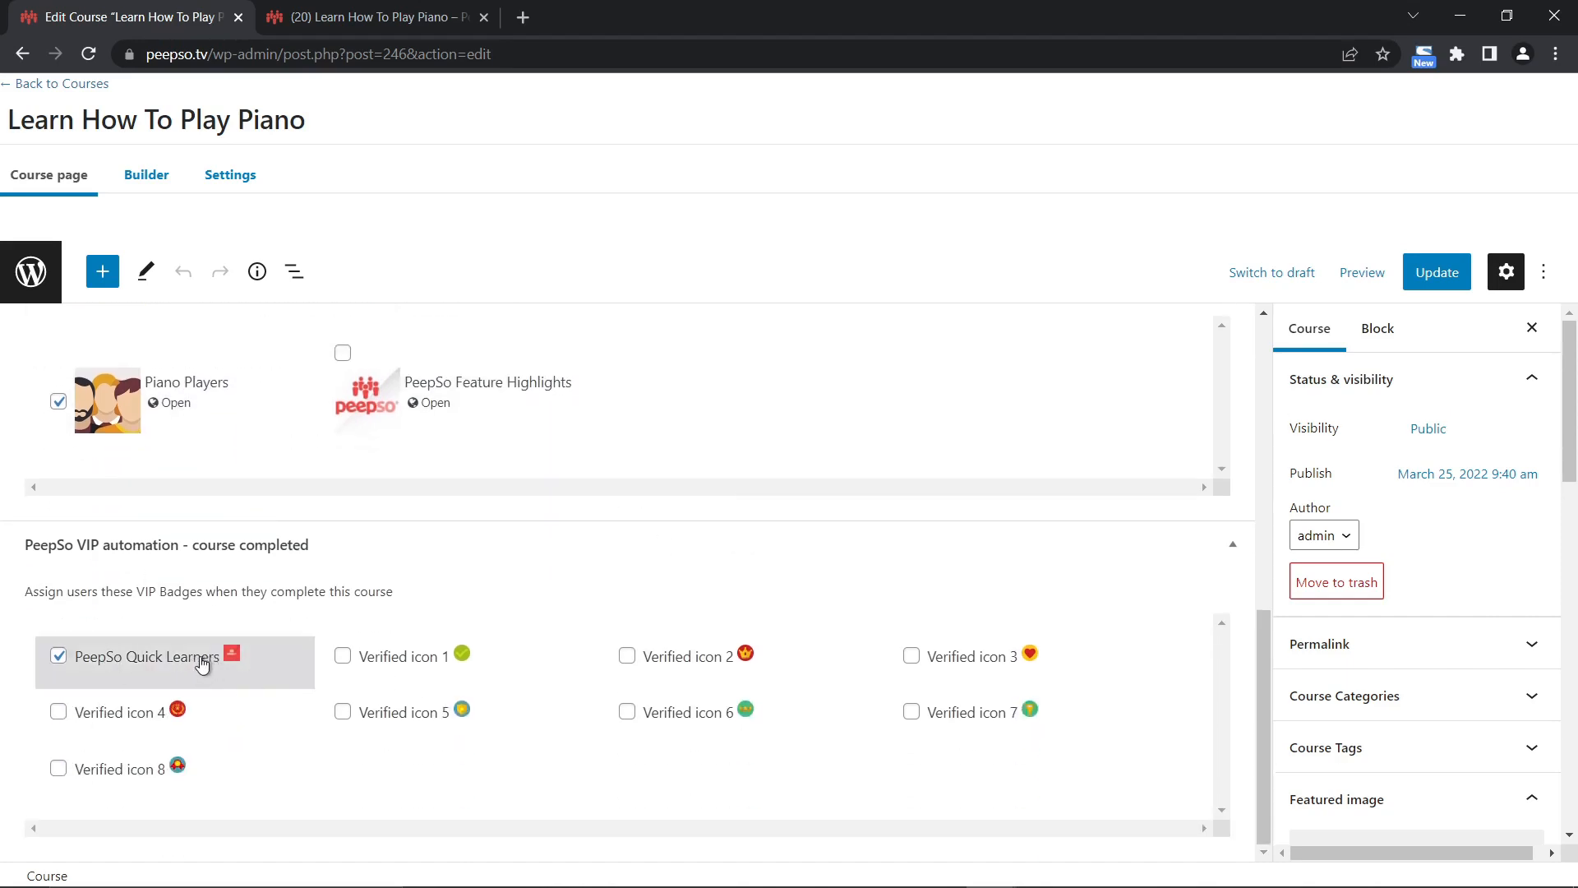
pyautogui.click(1436, 272)
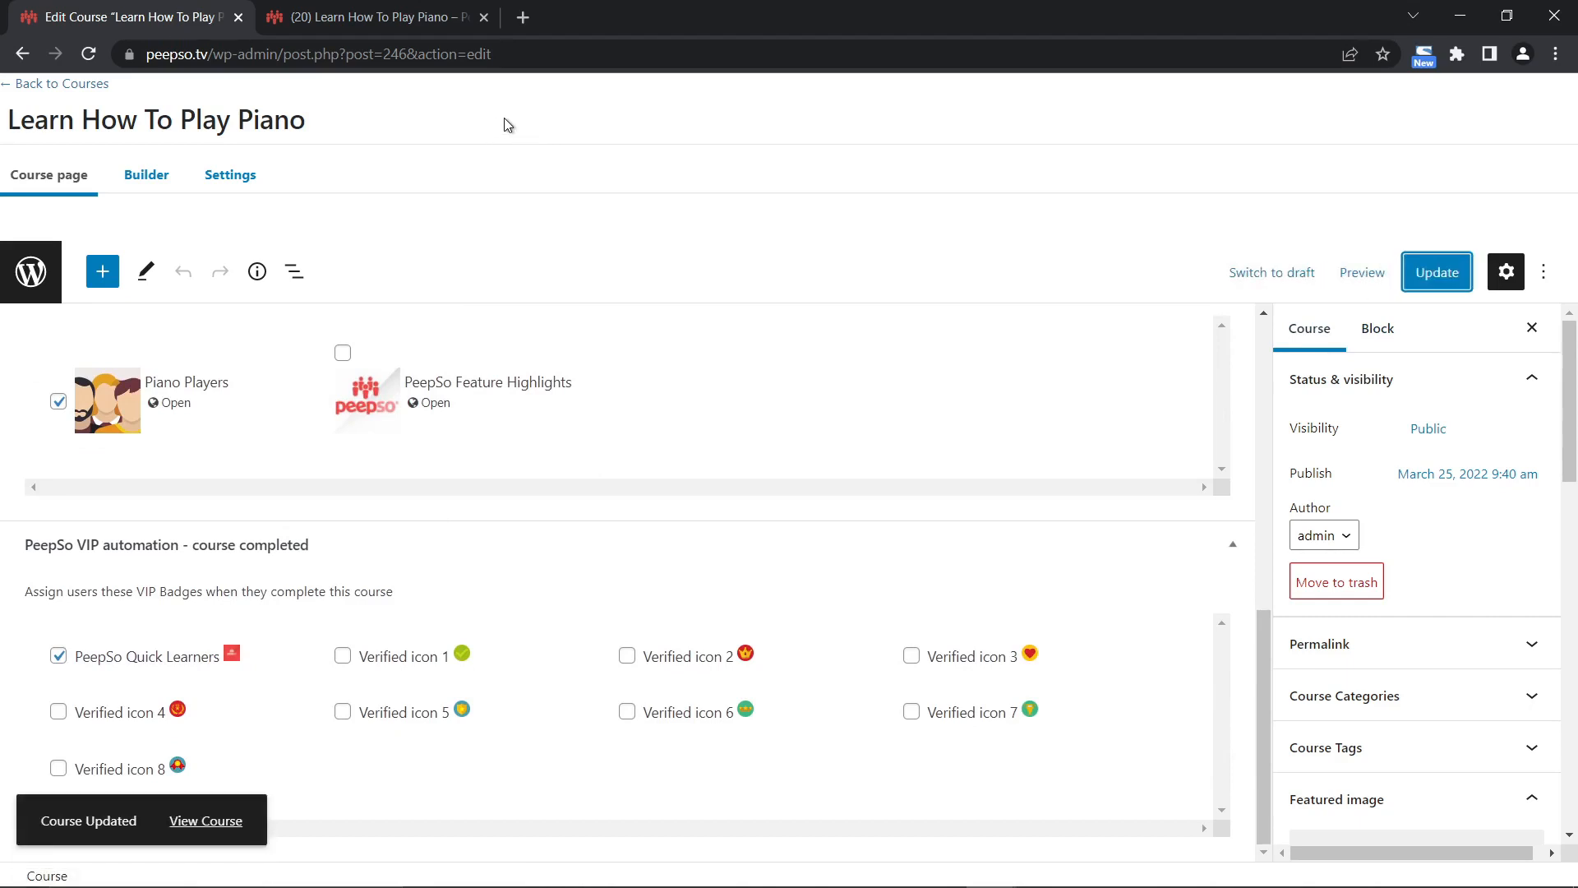
# View the Learn How To Play Piano course page on the site and return to the community activity page.
pyautogui.click(342, 16)
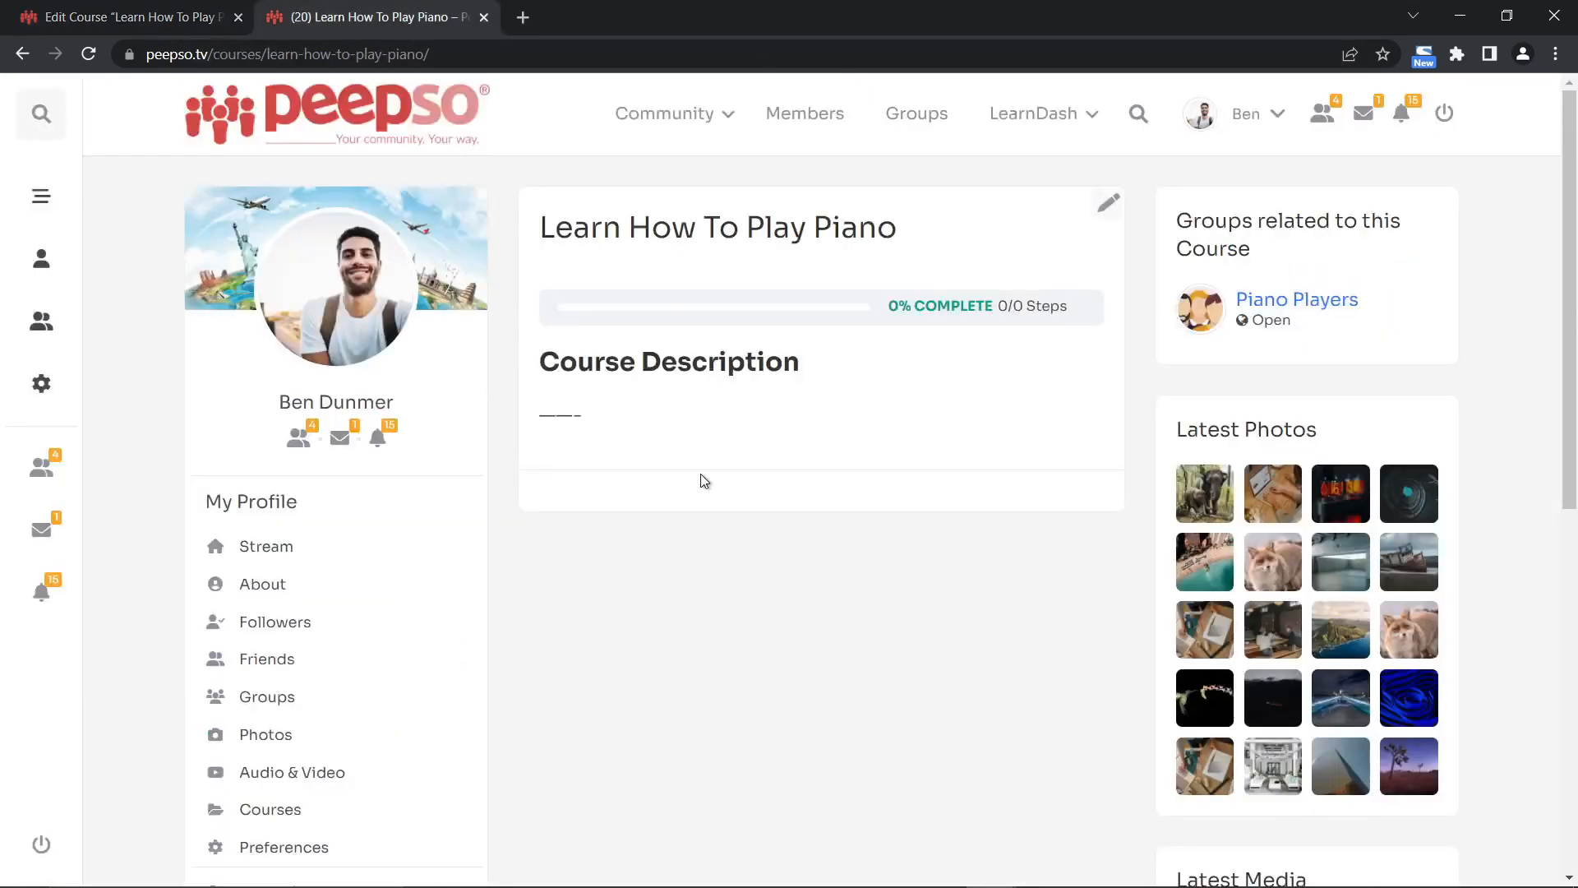
pyautogui.click(649, 113)
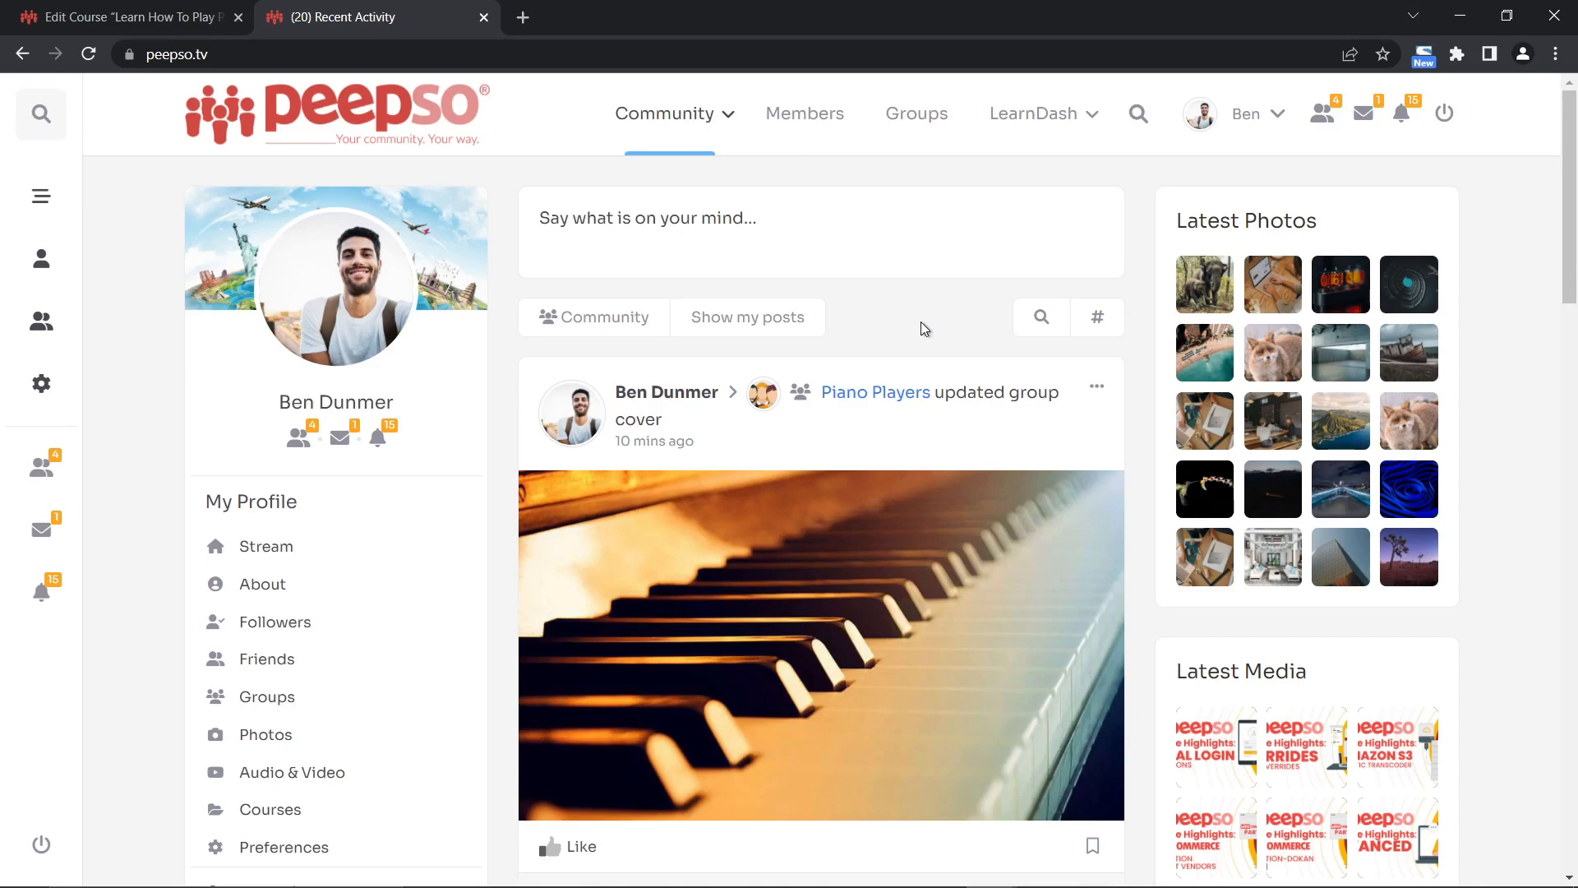
# Leave the course editor, go to the site's widget settings and expand the Sidebar Right widget area.
pyautogui.click(57, 18)
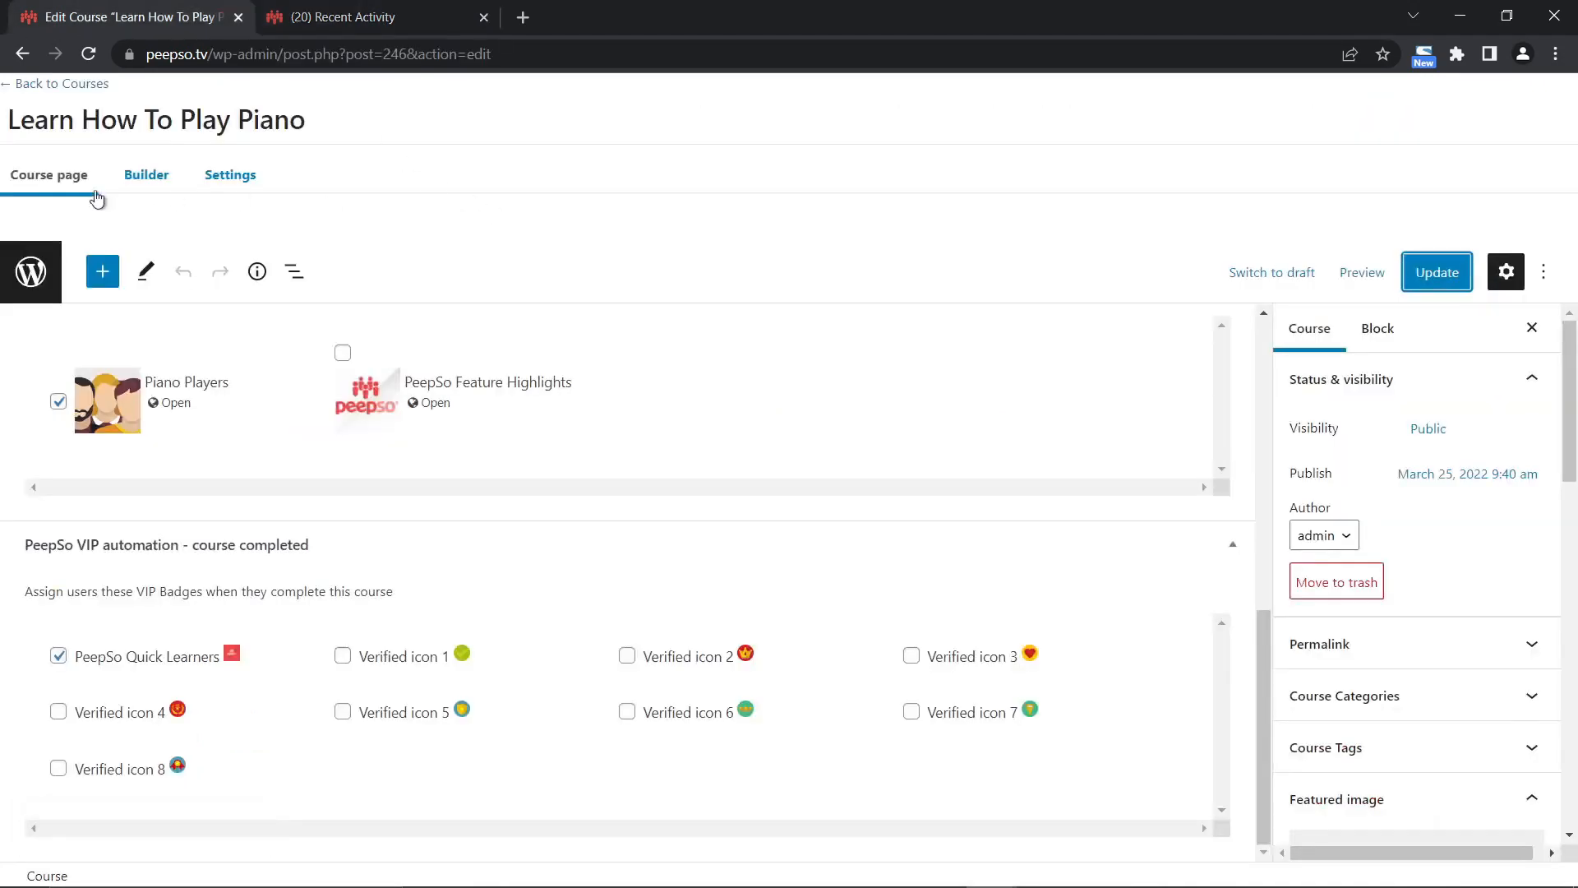
pyautogui.click(33, 86)
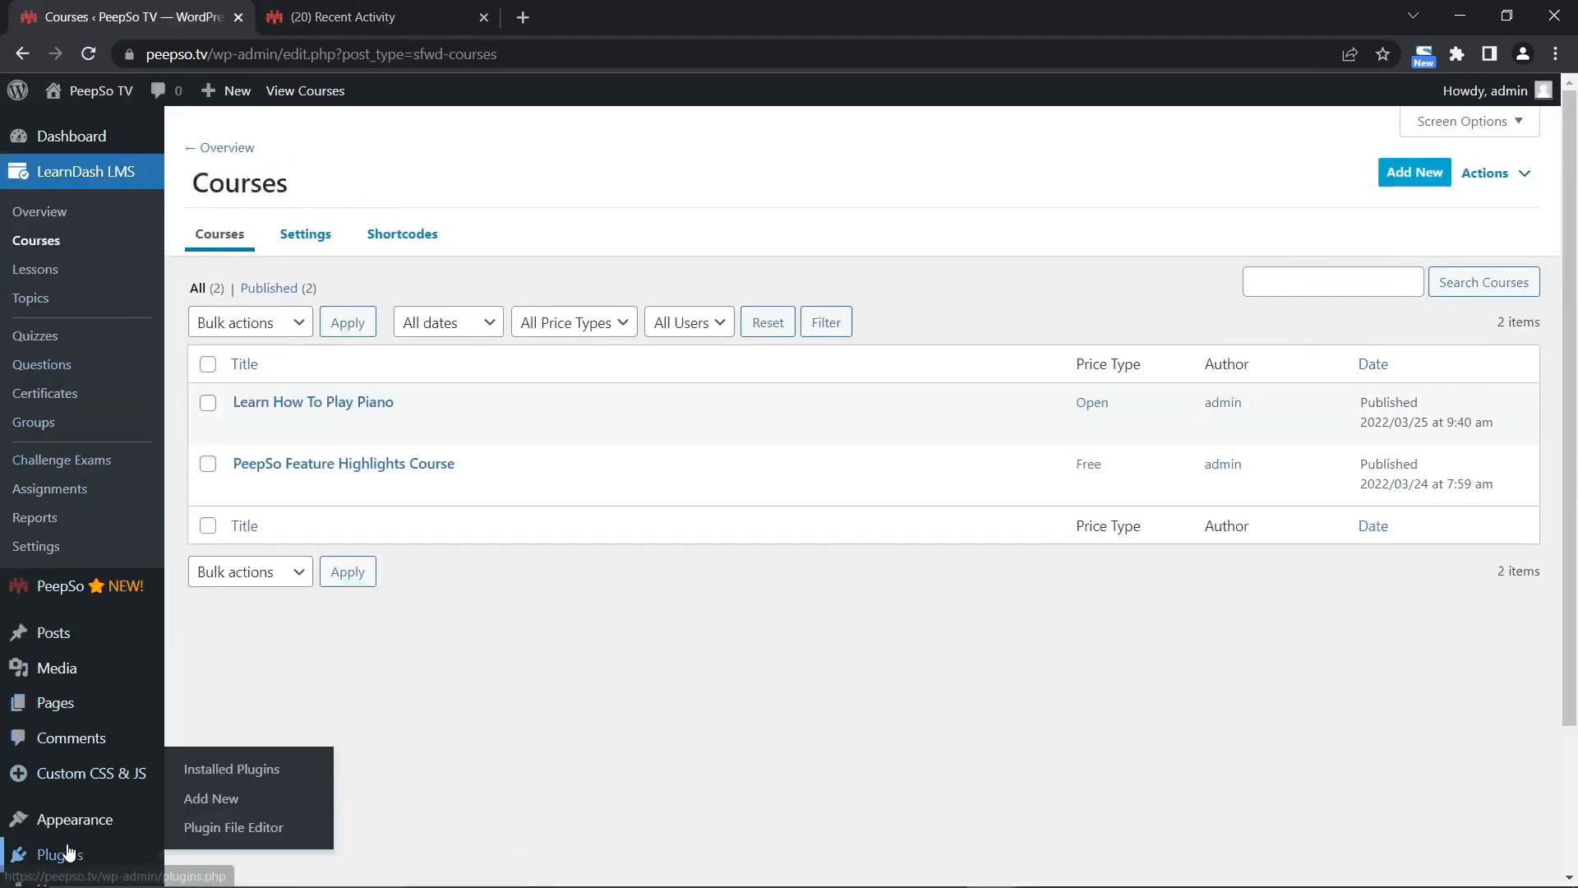
pyautogui.moveTo(74, 822)
pyautogui.click(210, 770)
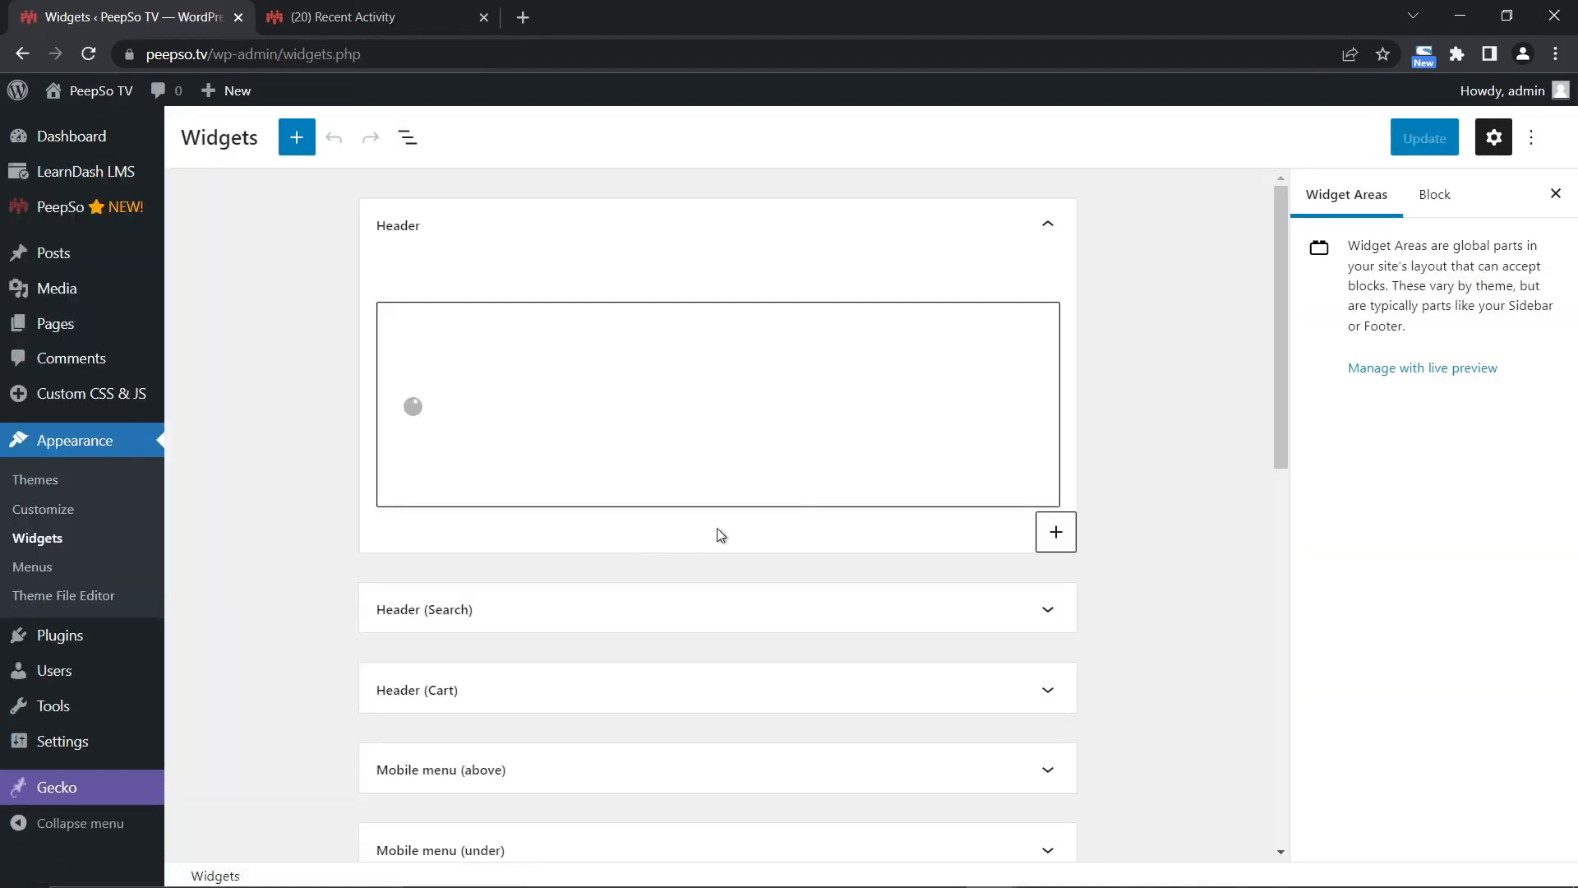
pyautogui.scroll(-10, 910, 506)
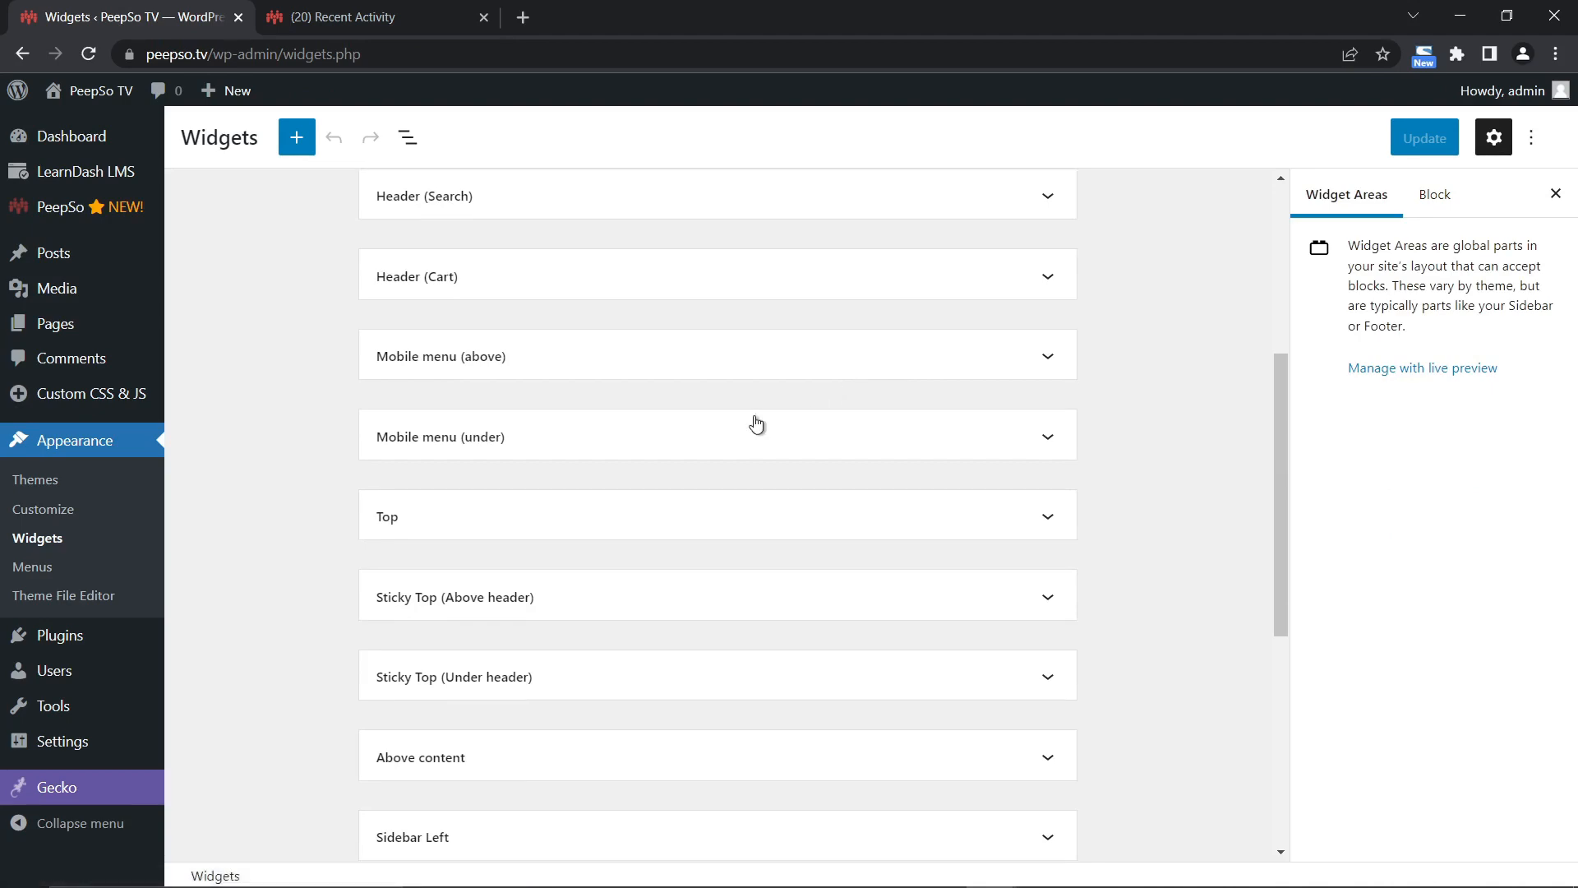
pyautogui.click(797, 518)
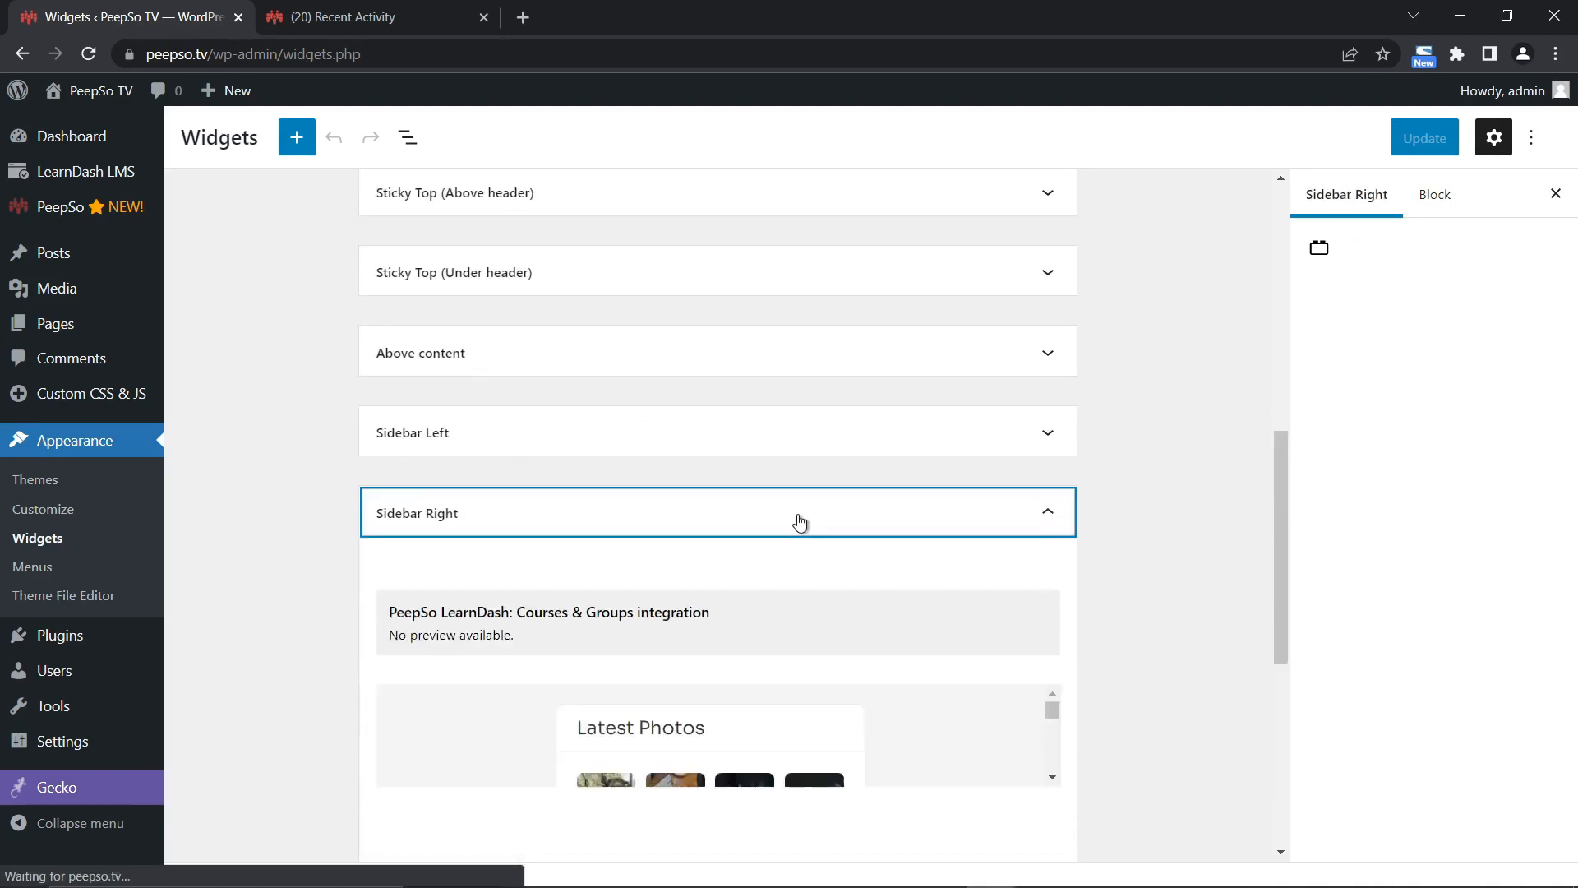
# Add the PeepSo LearnDash: About Course Instructor widget at the end of Sidebar Right and update the widgets.
pyautogui.scroll(-10, 1107, 486)
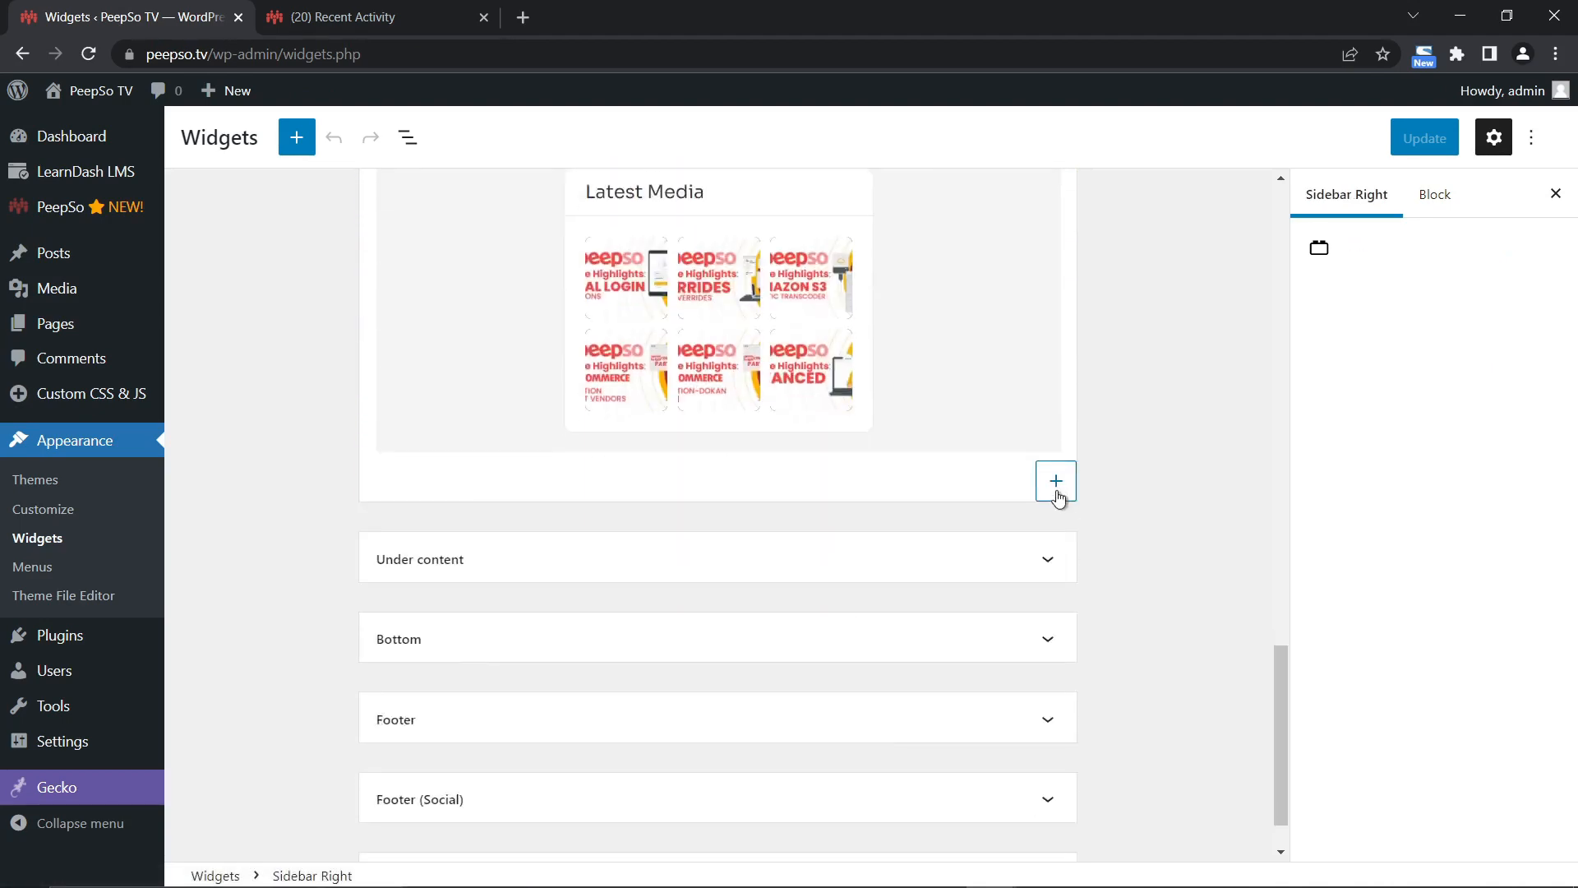
pyautogui.click(1056, 481)
pyautogui.click(1070, 843)
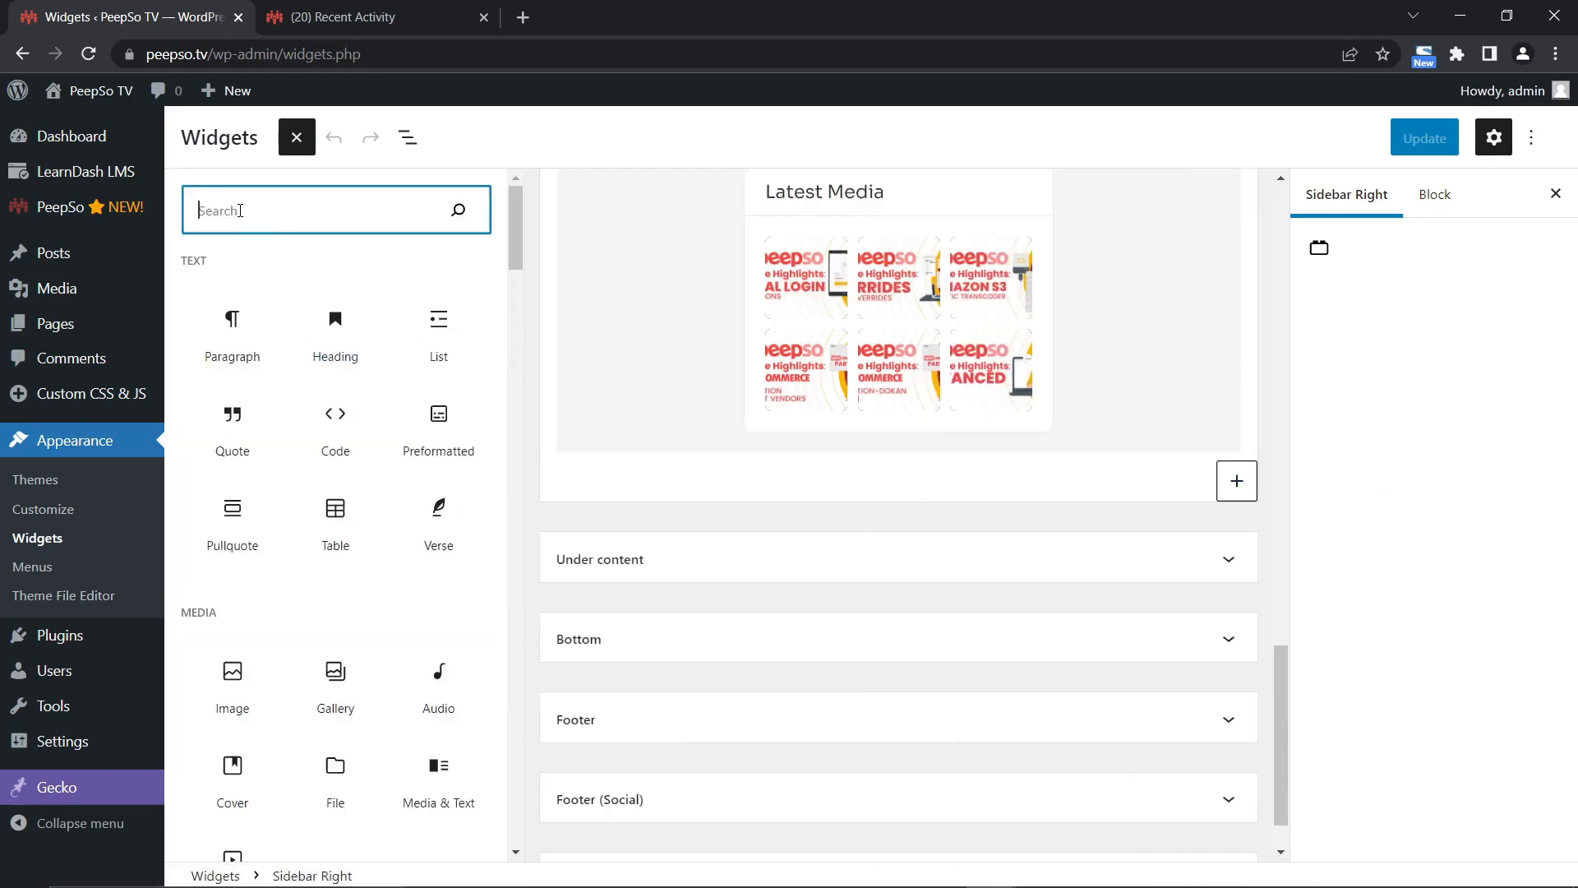
pyautogui.write('PeepSio')
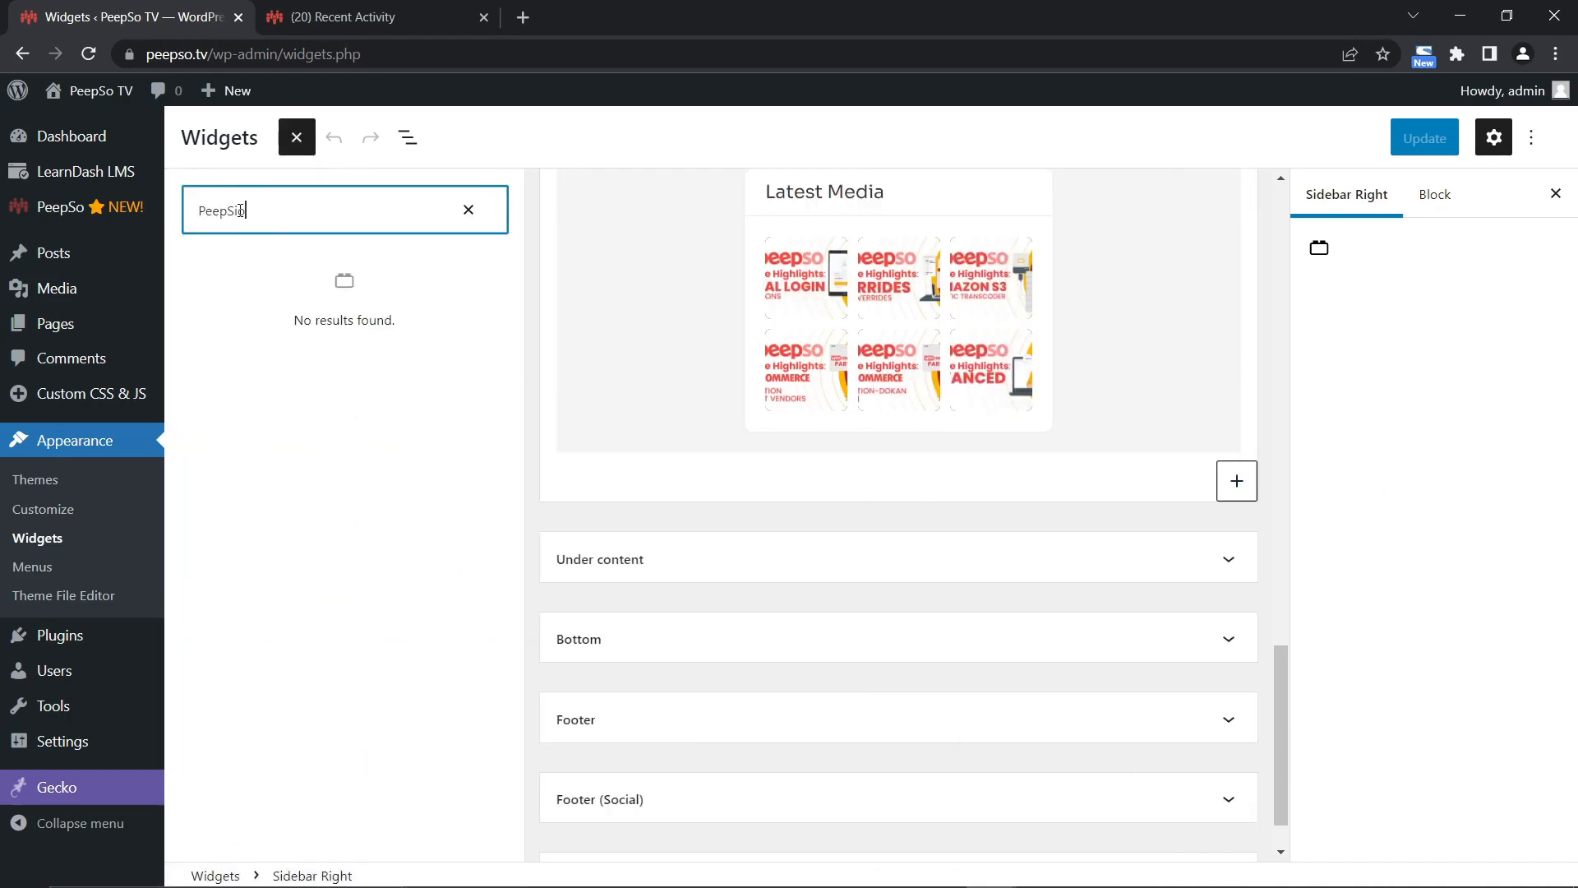
pyautogui.press('BackSpace')
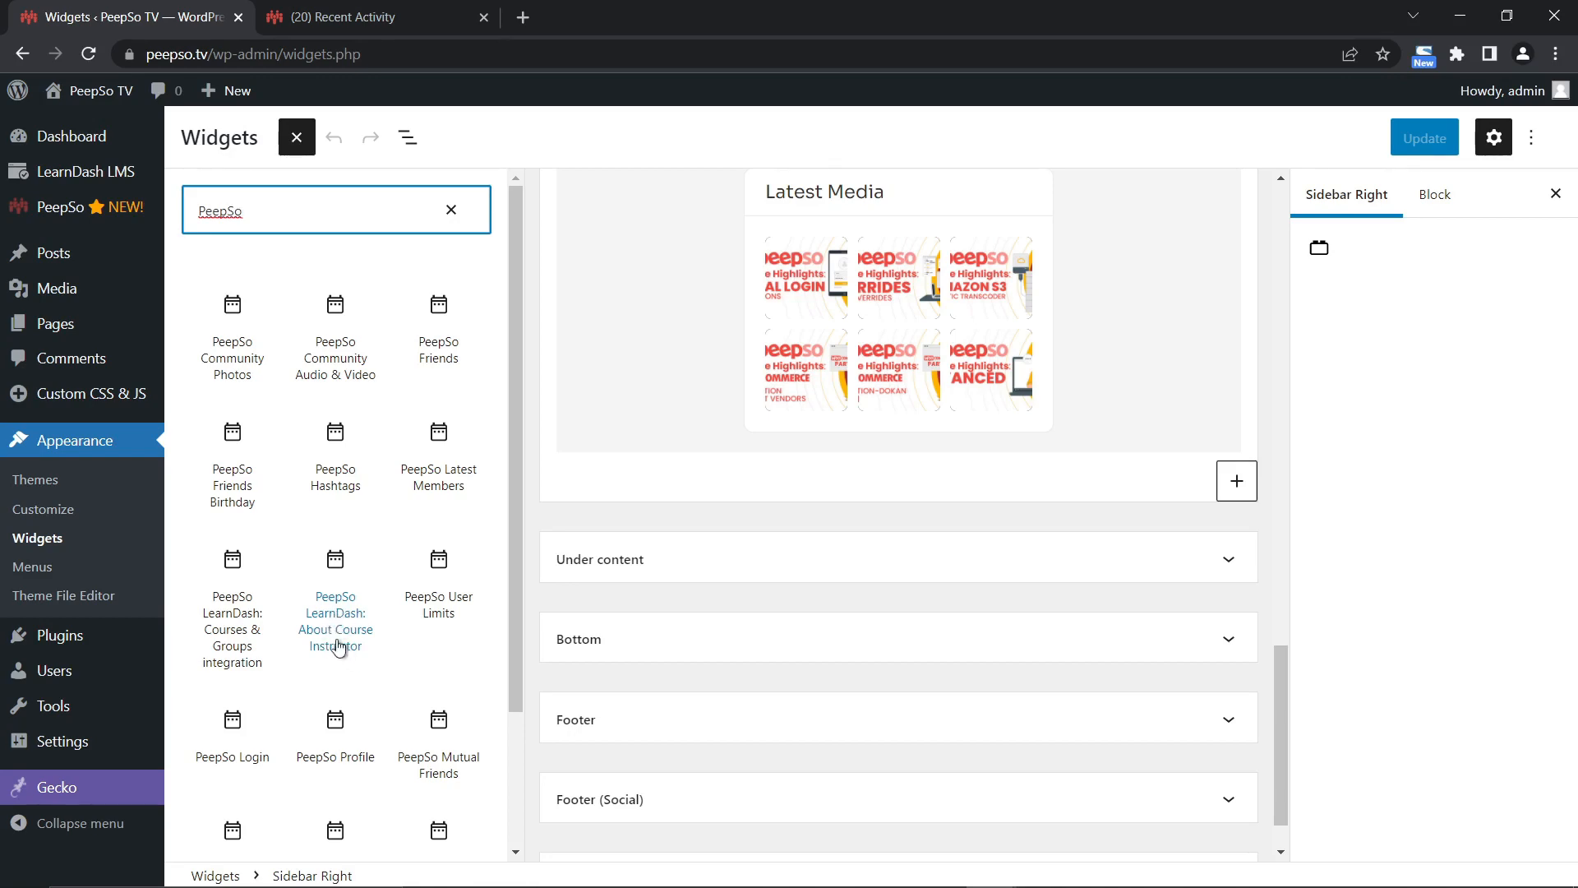
pyautogui.click(336, 562)
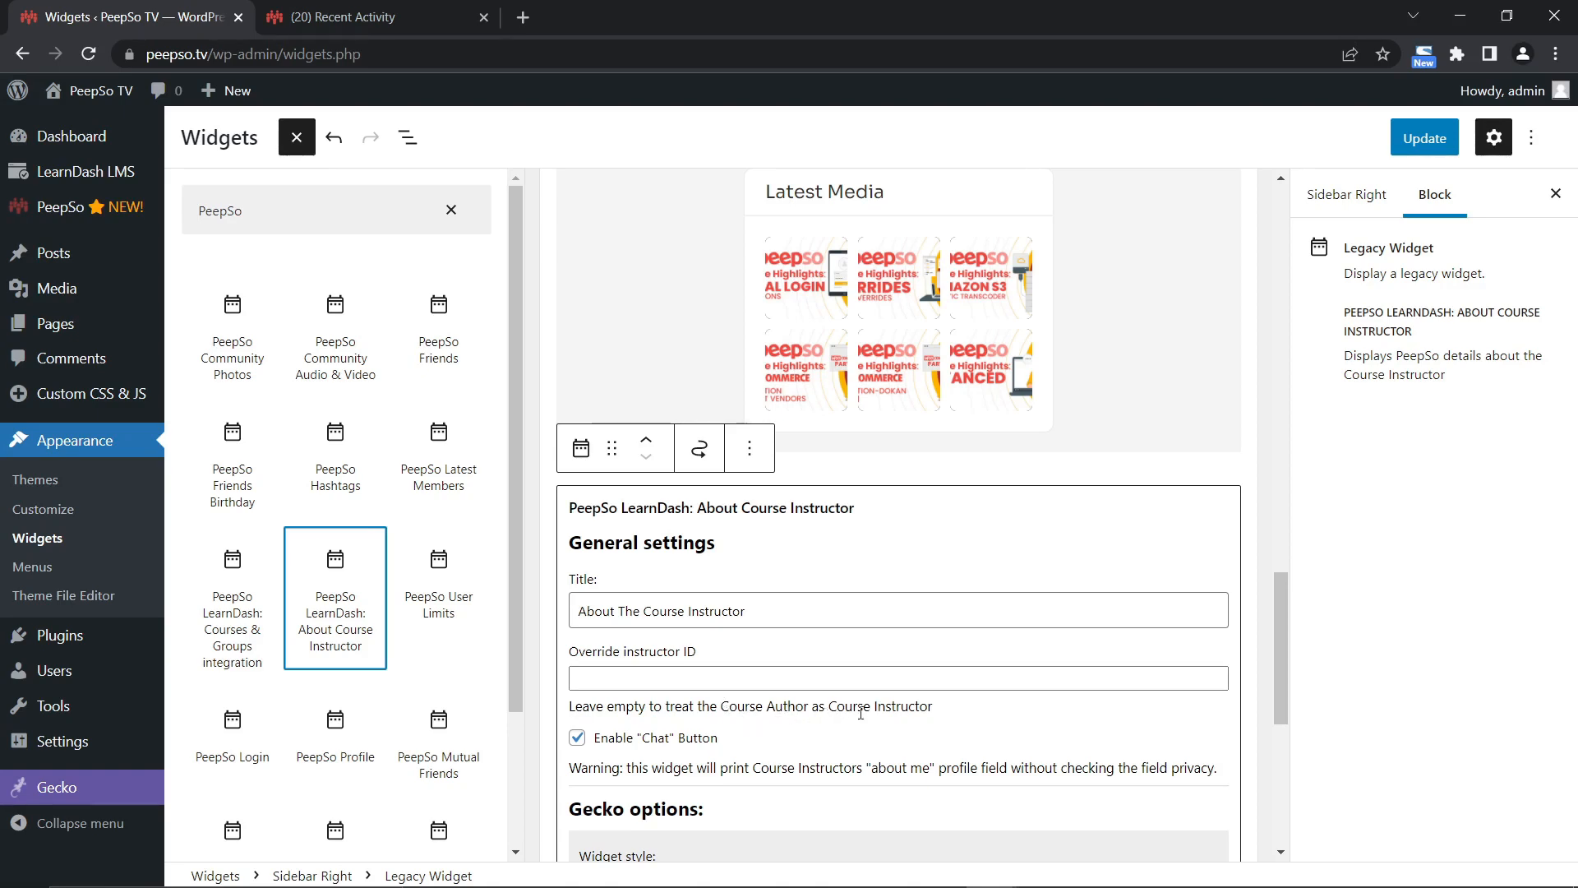
pyautogui.scroll(-2, 859, 728)
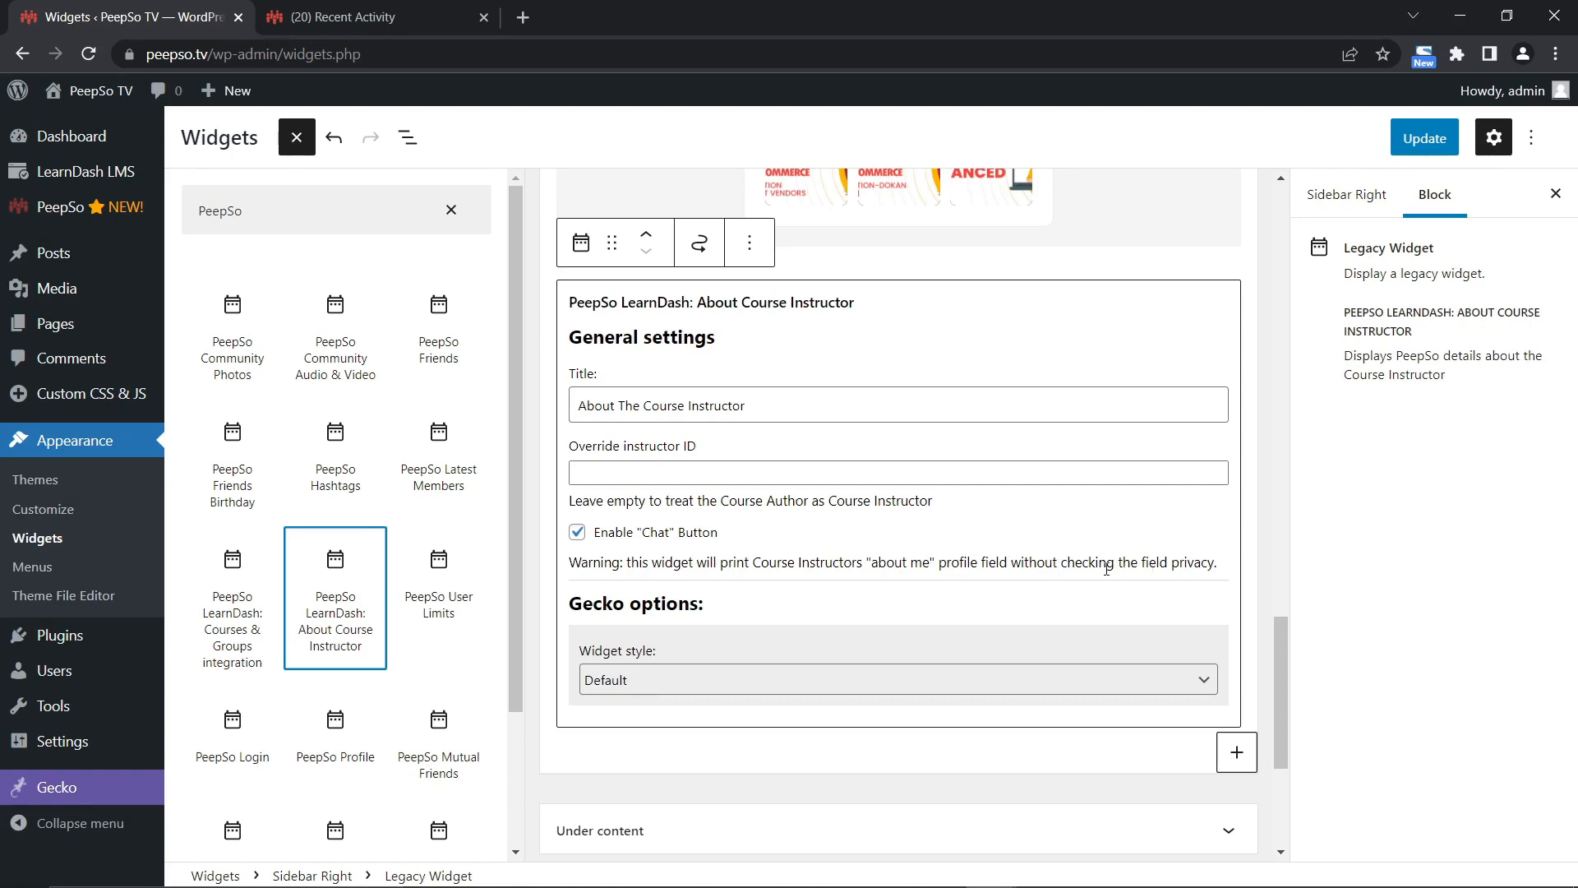
pyautogui.click(1447, 143)
# Open the instructor's own profile on the community site and examine the About Me field on its About page.
pyautogui.click(434, 23)
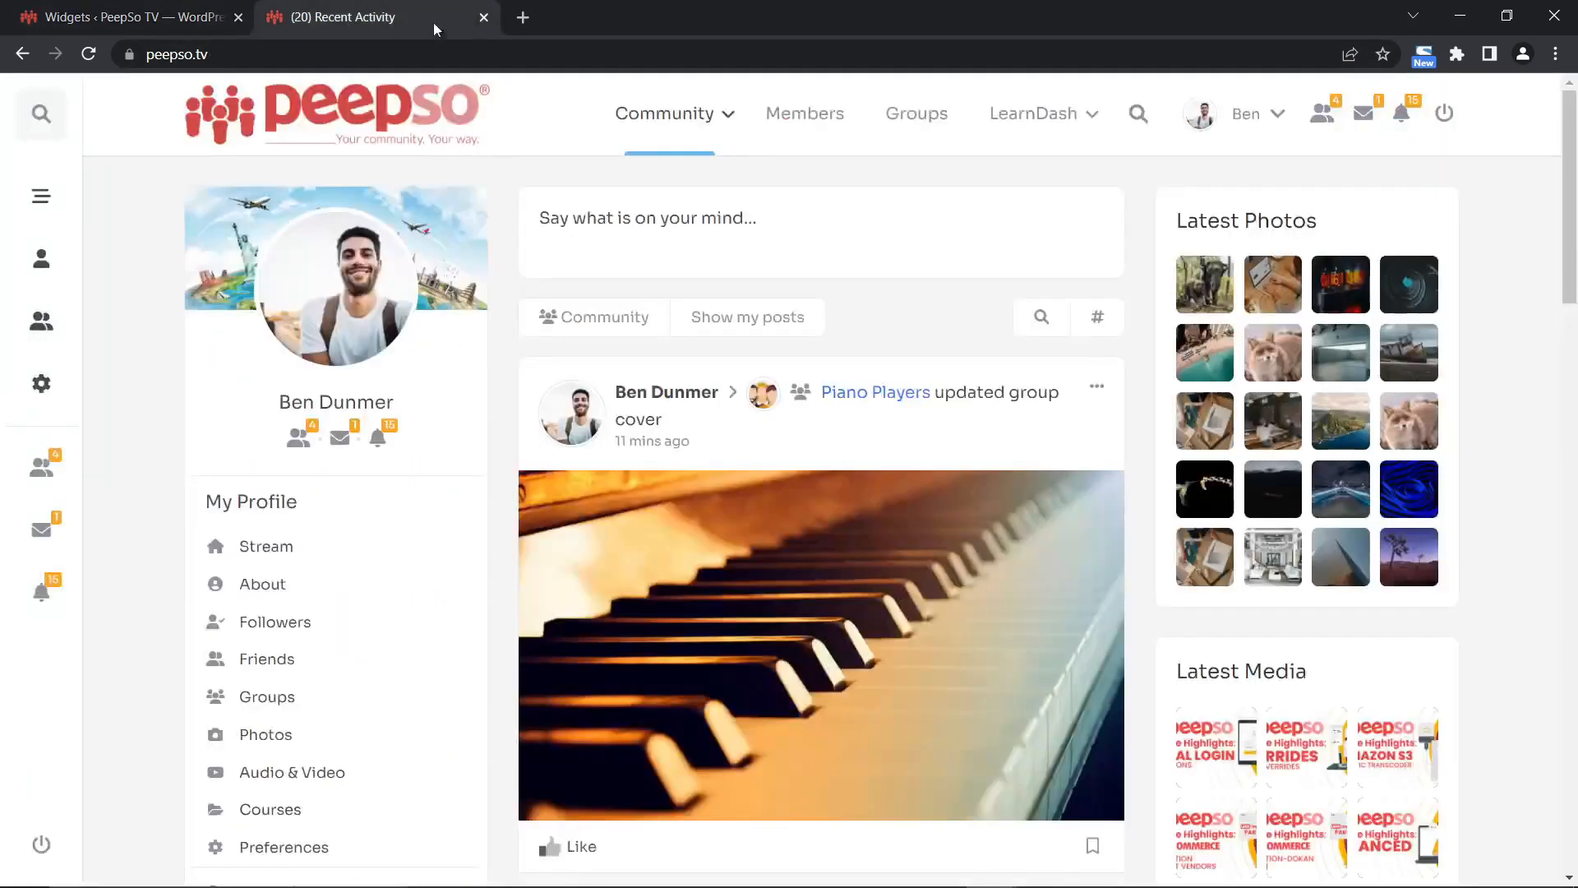
pyautogui.click(323, 316)
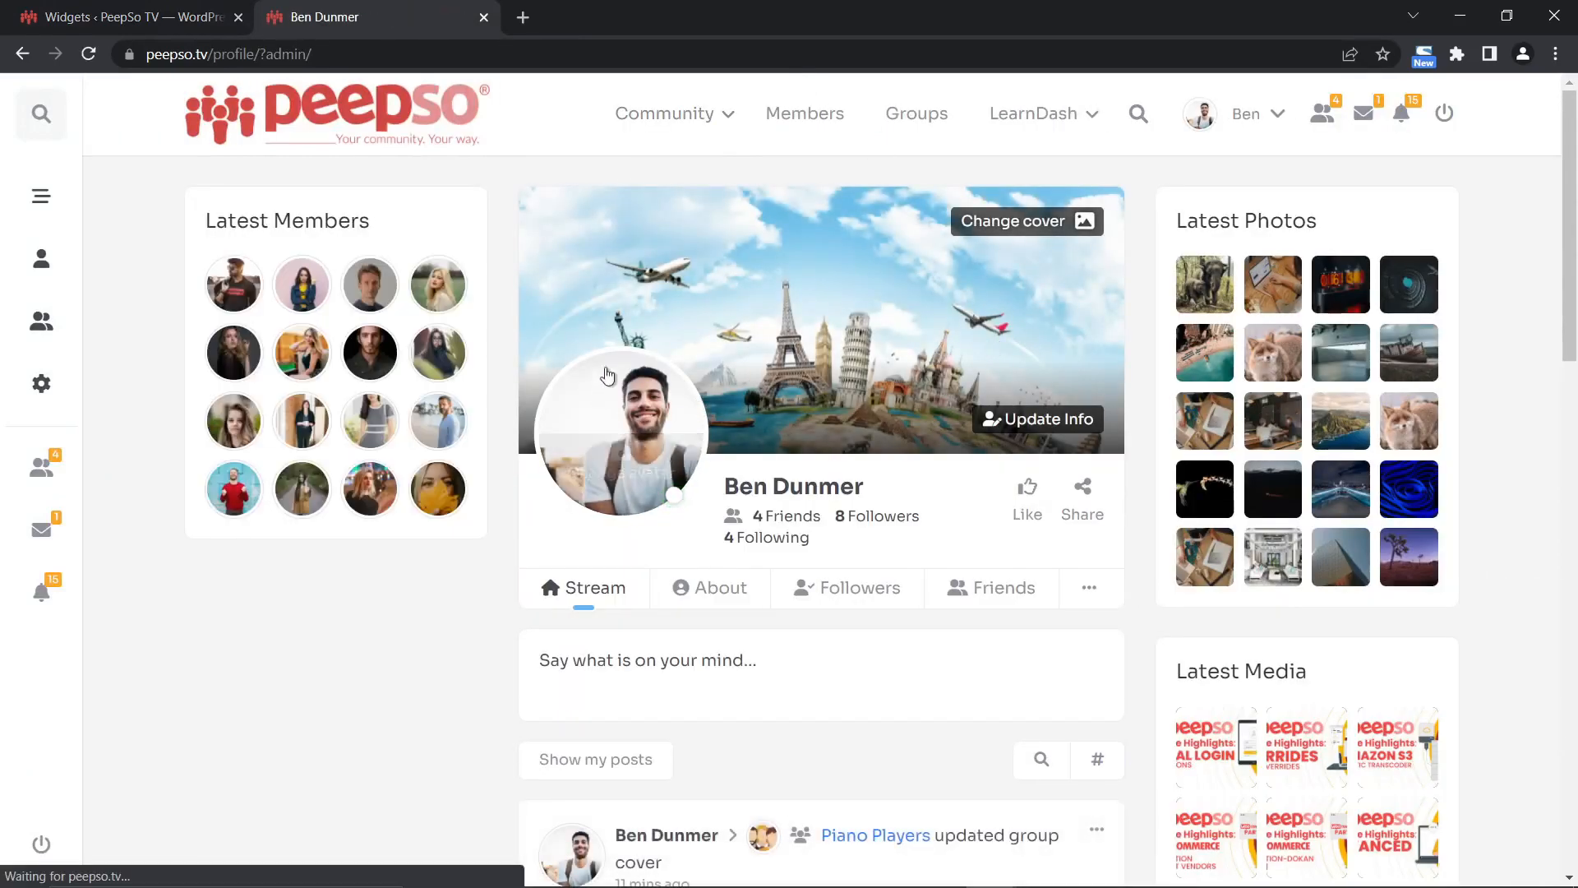
pyautogui.click(717, 606)
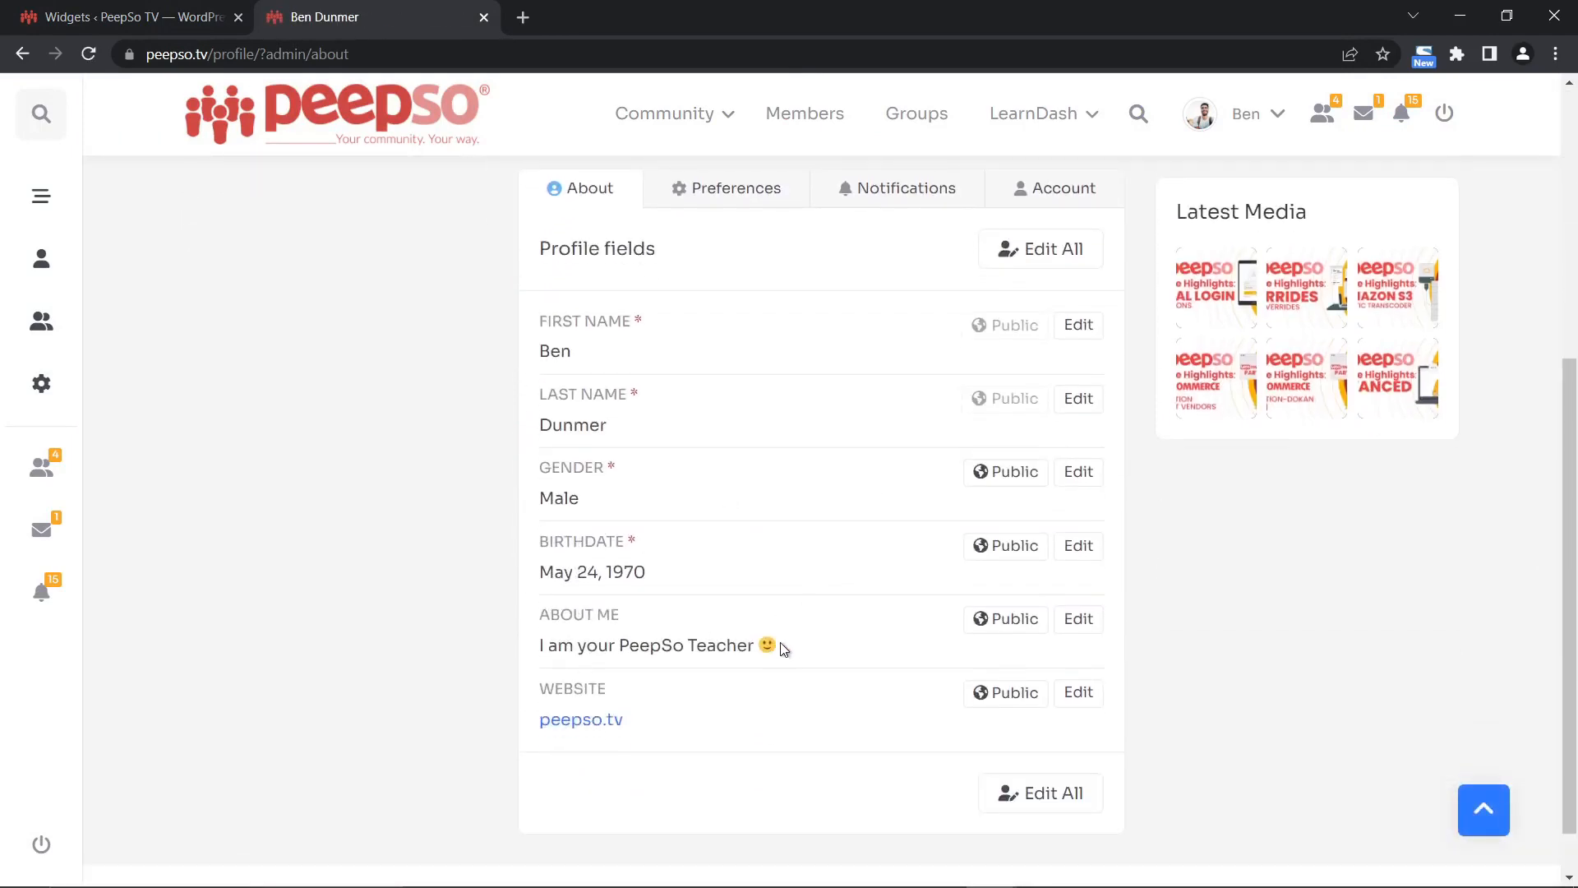
pyautogui.moveTo(783, 648); pyautogui.dragTo(529, 644)
# Switch the About Me field's privacy to Only Me and back to Public.
pyautogui.click(1017, 629)
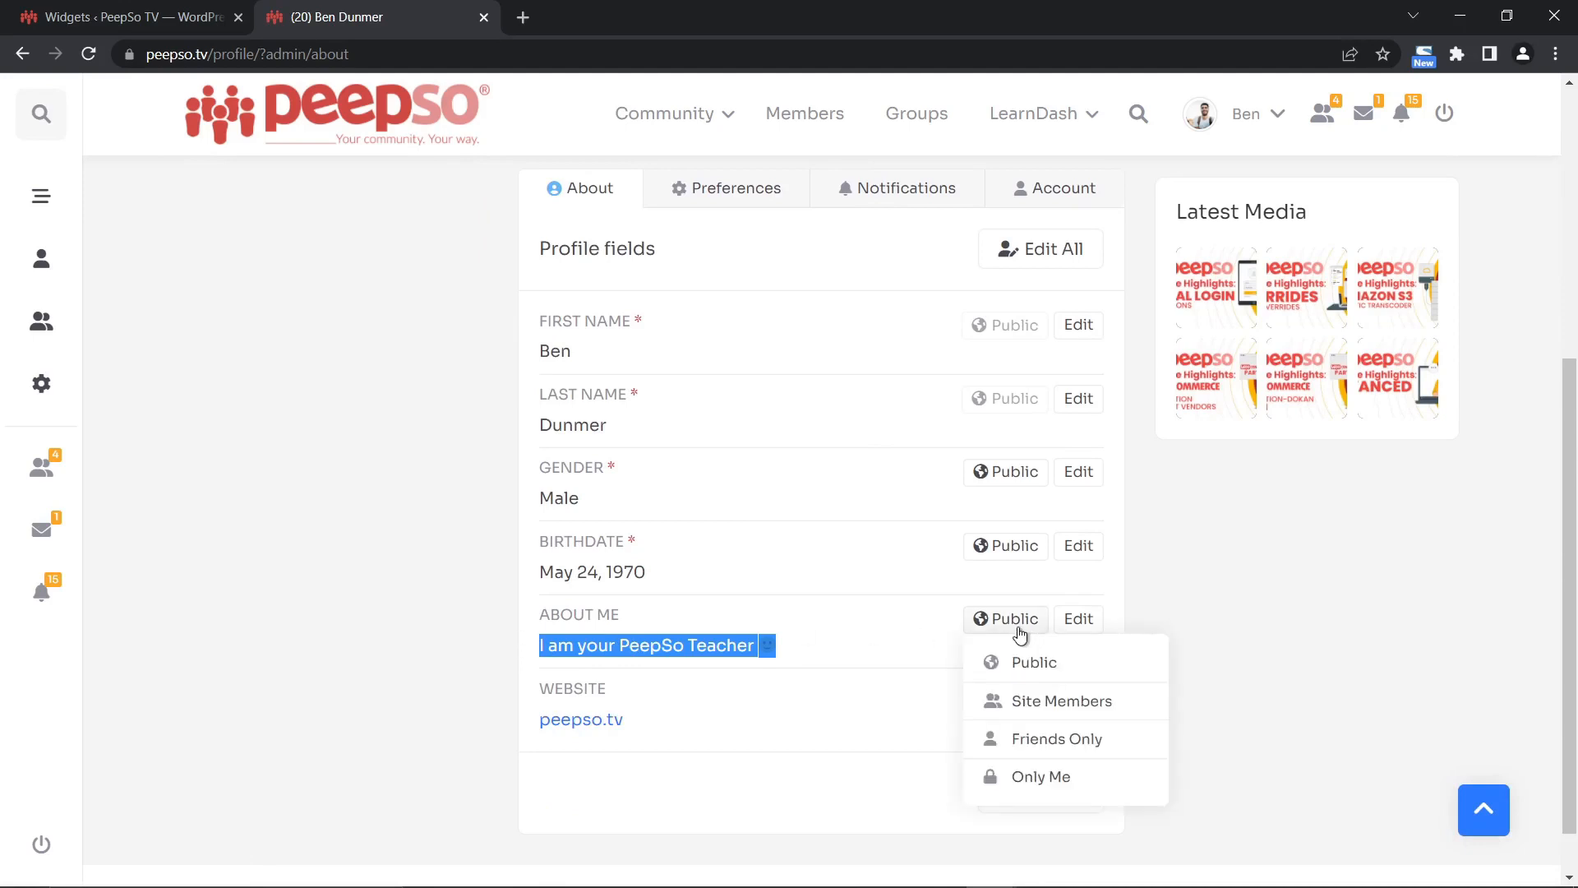
pyautogui.click(1028, 777)
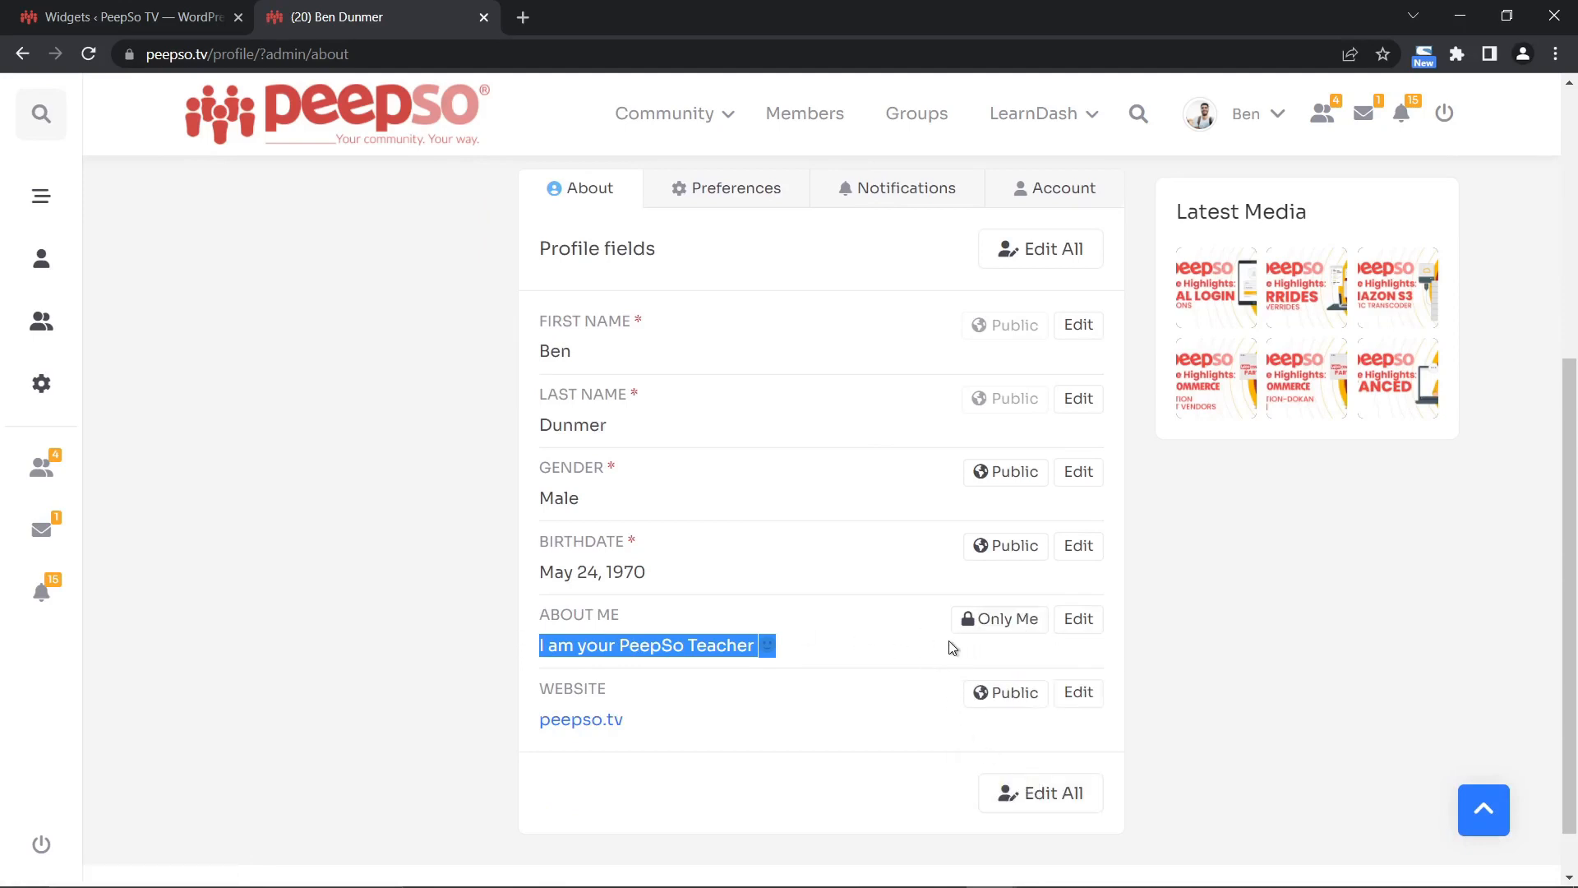
pyautogui.click(993, 630)
pyautogui.click(996, 658)
pyautogui.click(849, 652)
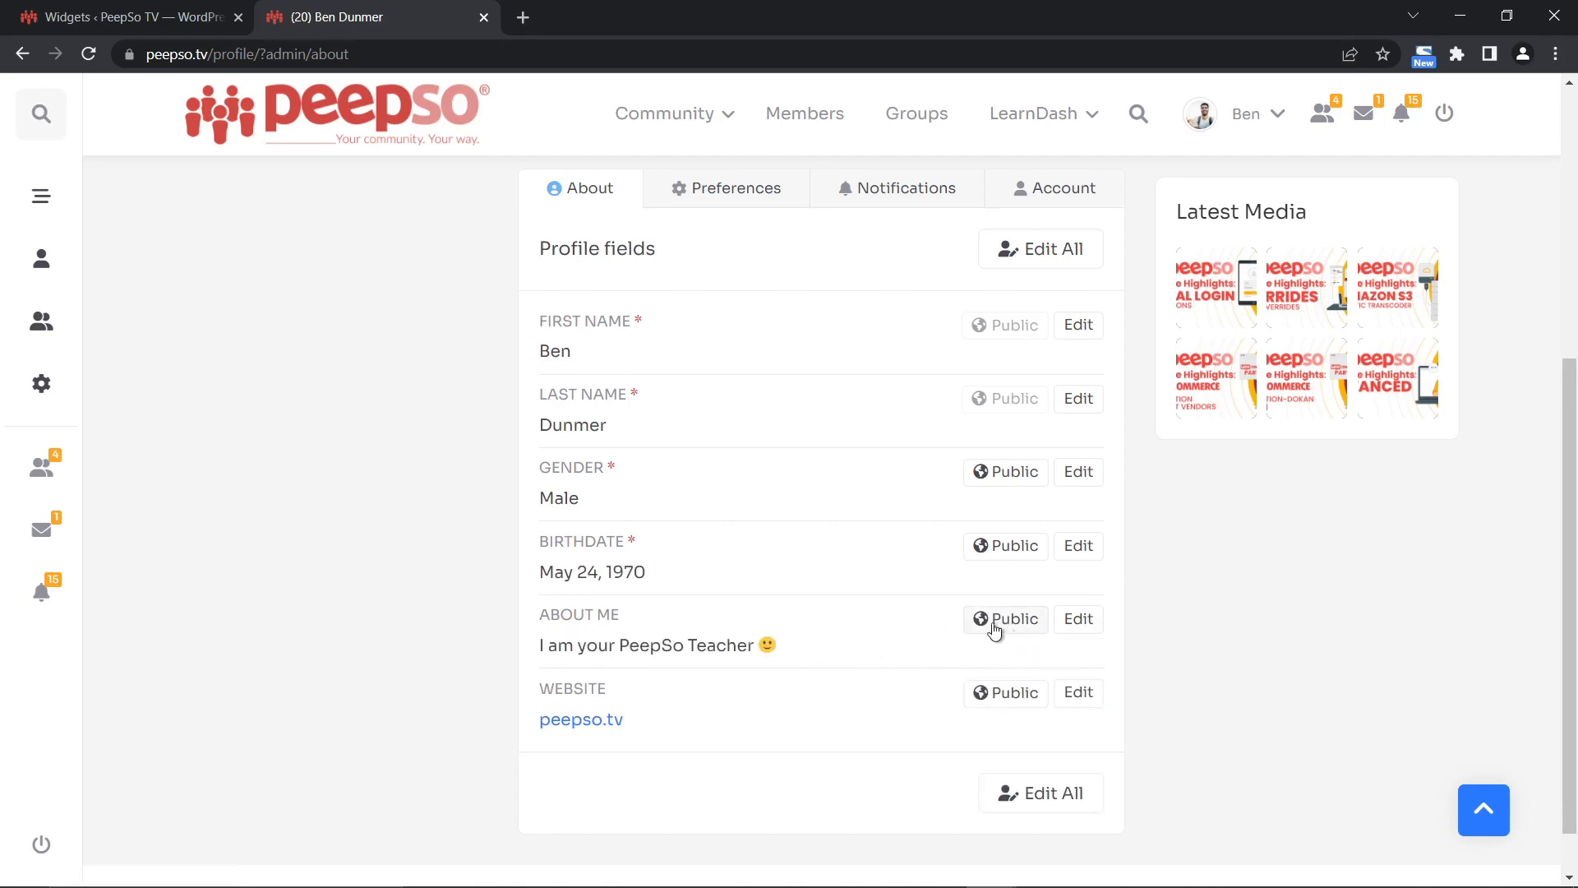
# Return to the widget settings, move the About Course Instructor widget to the top of Sidebar Right and update.
pyautogui.scroll(4, 935, 617)
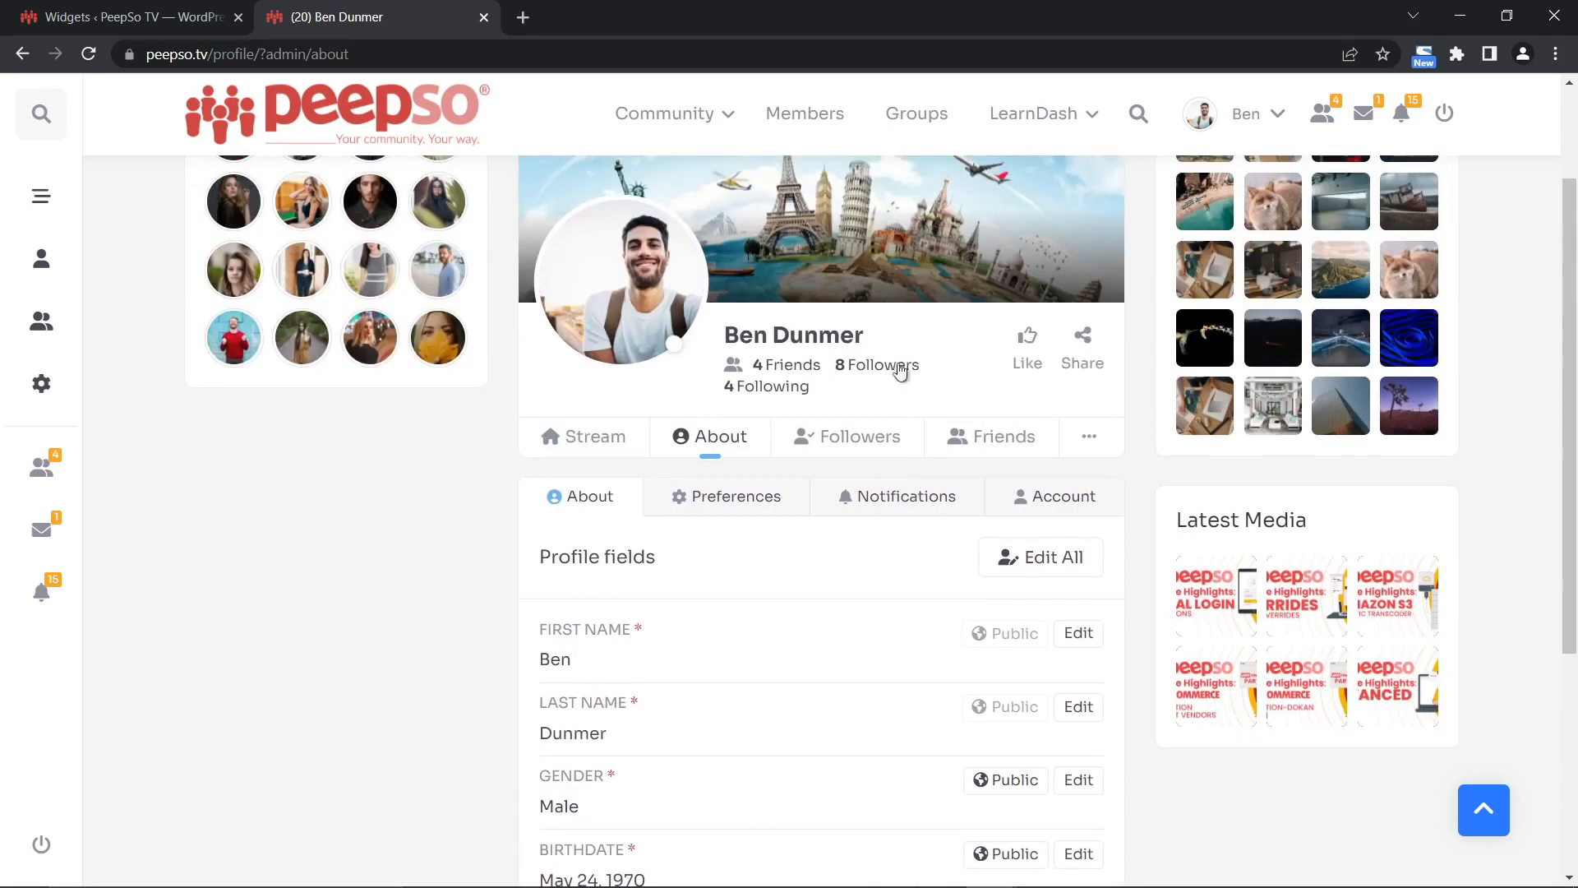
pyautogui.click(124, 16)
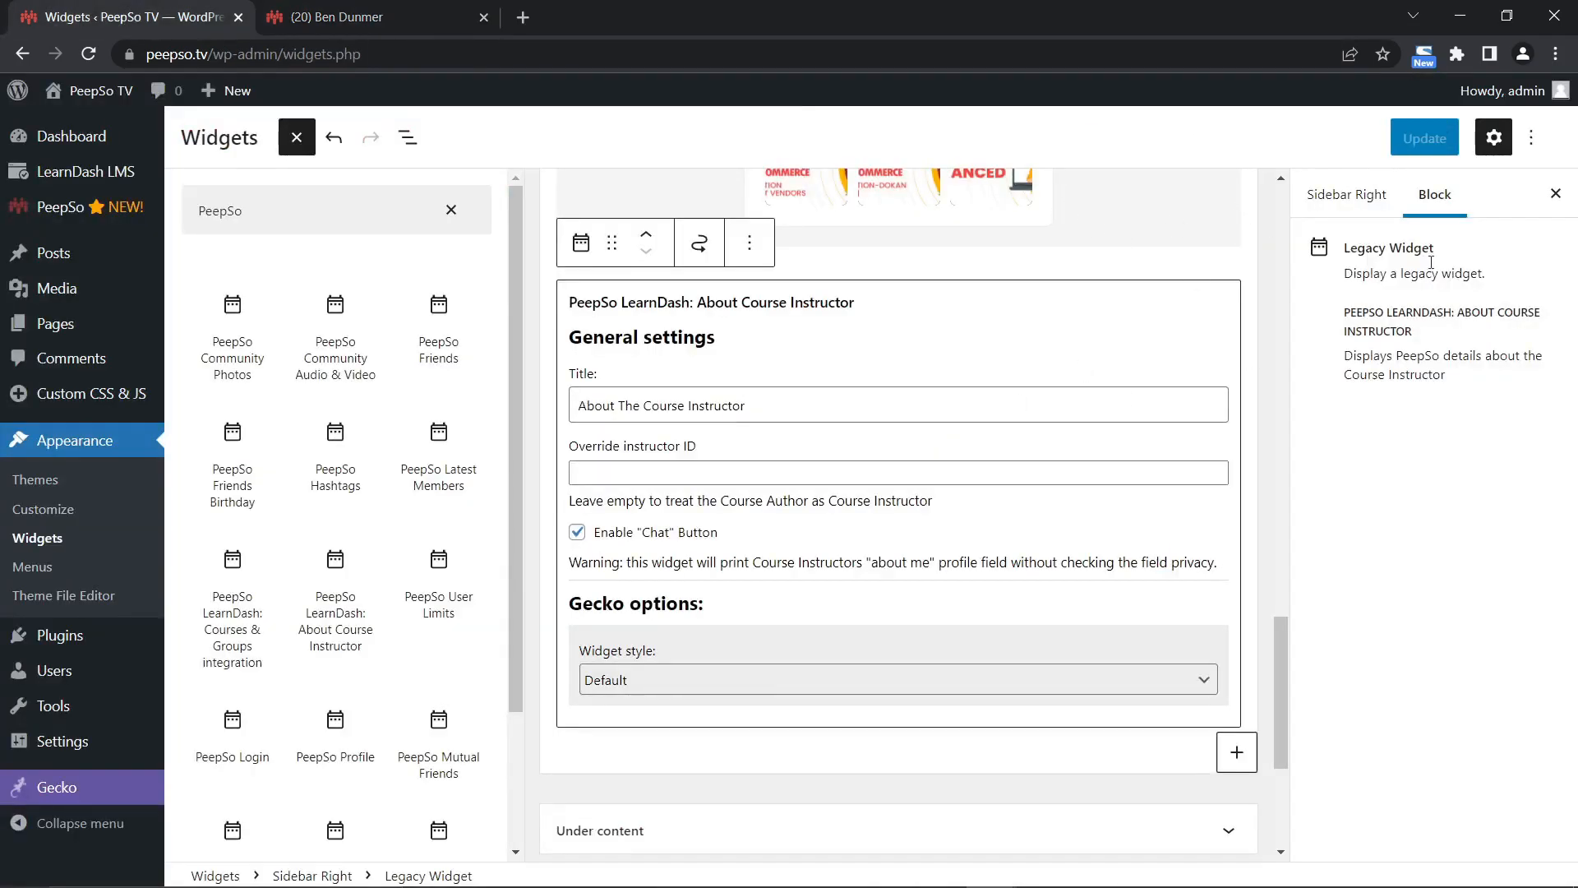
pyautogui.scroll(4, 1104, 362)
pyautogui.scroll(-5, 1102, 362)
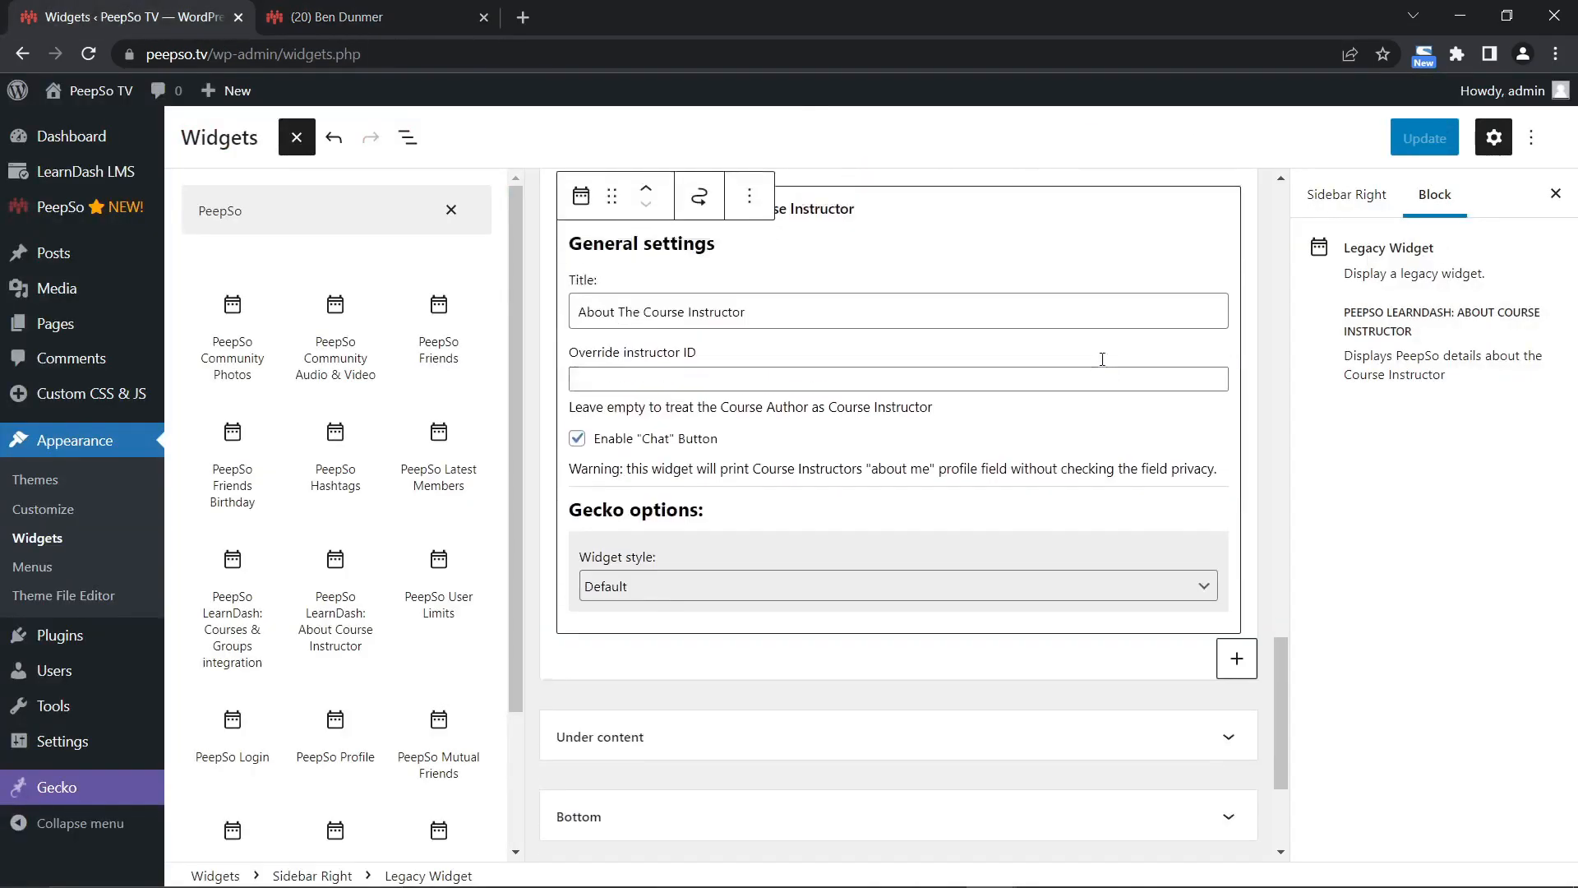
pyautogui.scroll(4, 1097, 370)
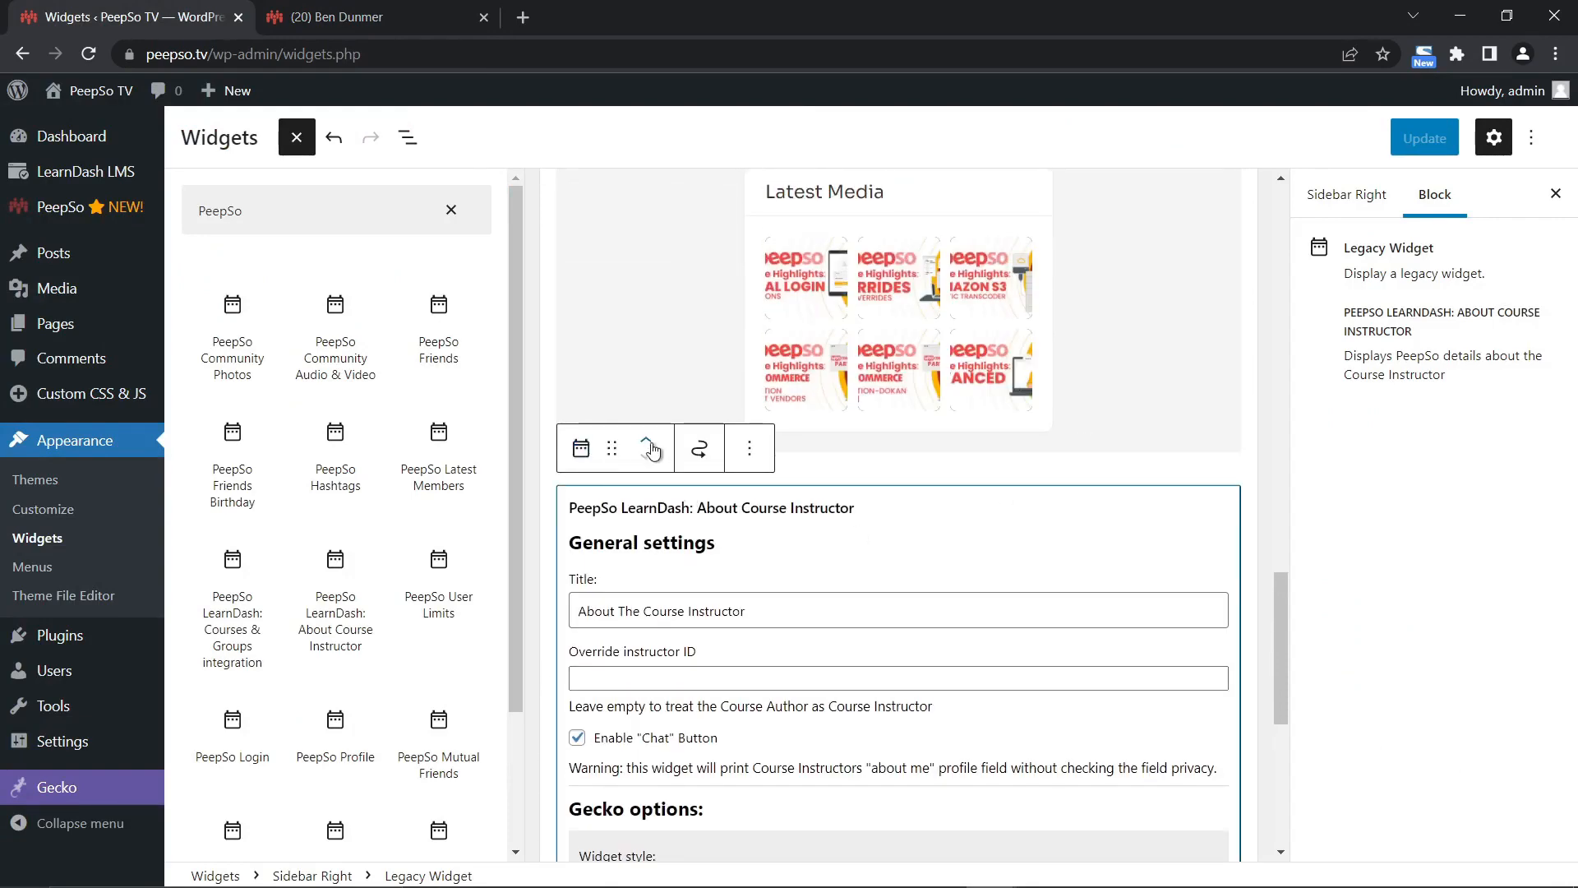
pyautogui.click(652, 448)
pyautogui.click(653, 445)
pyautogui.click(655, 444)
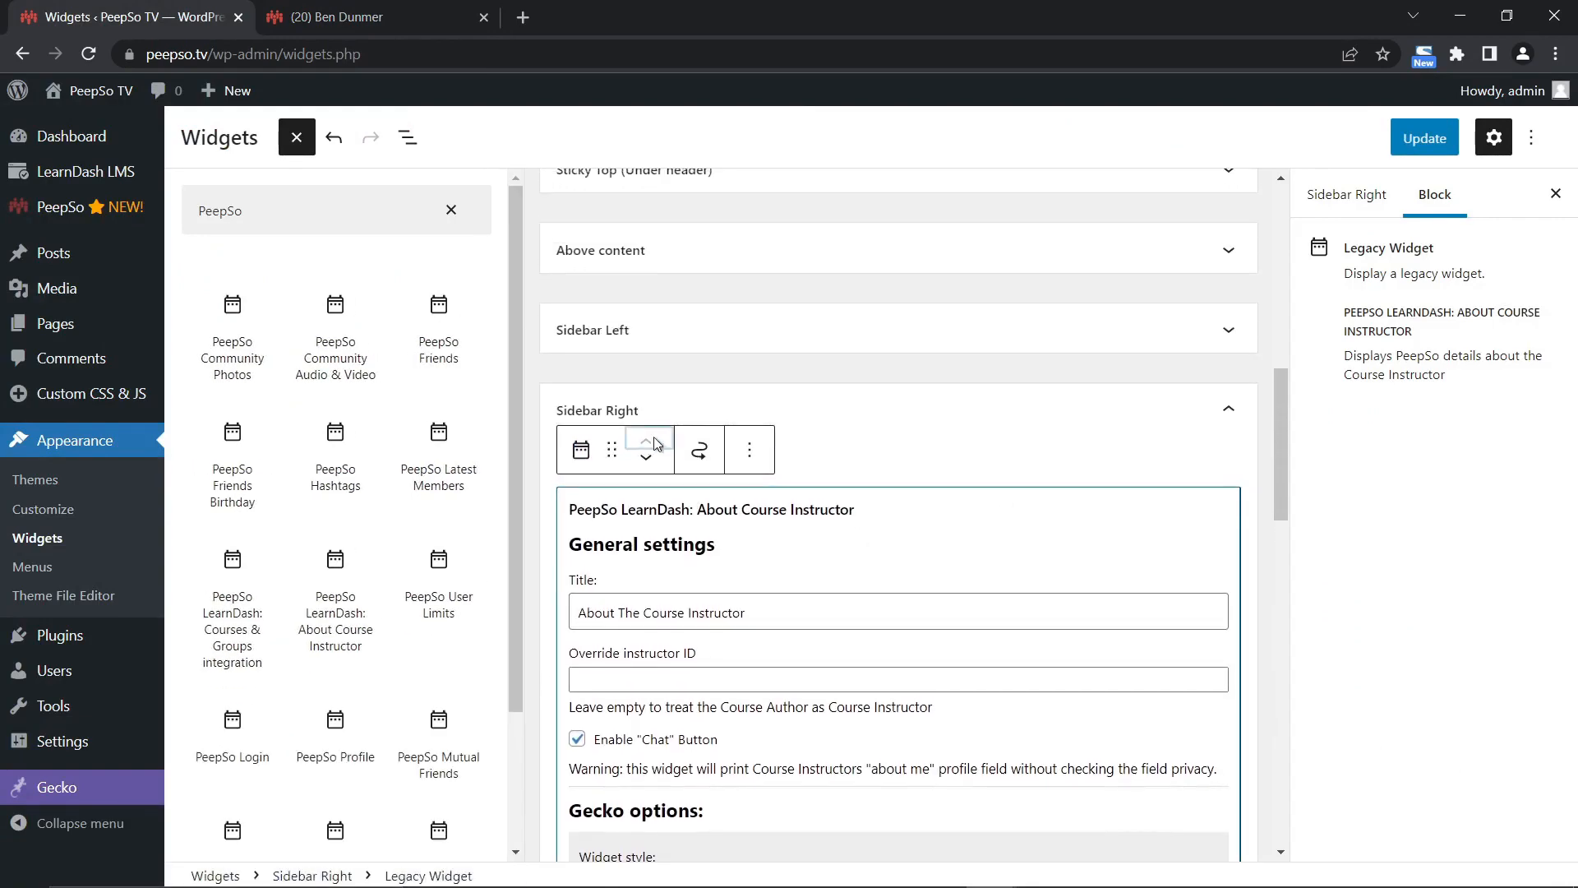
pyautogui.click(1425, 138)
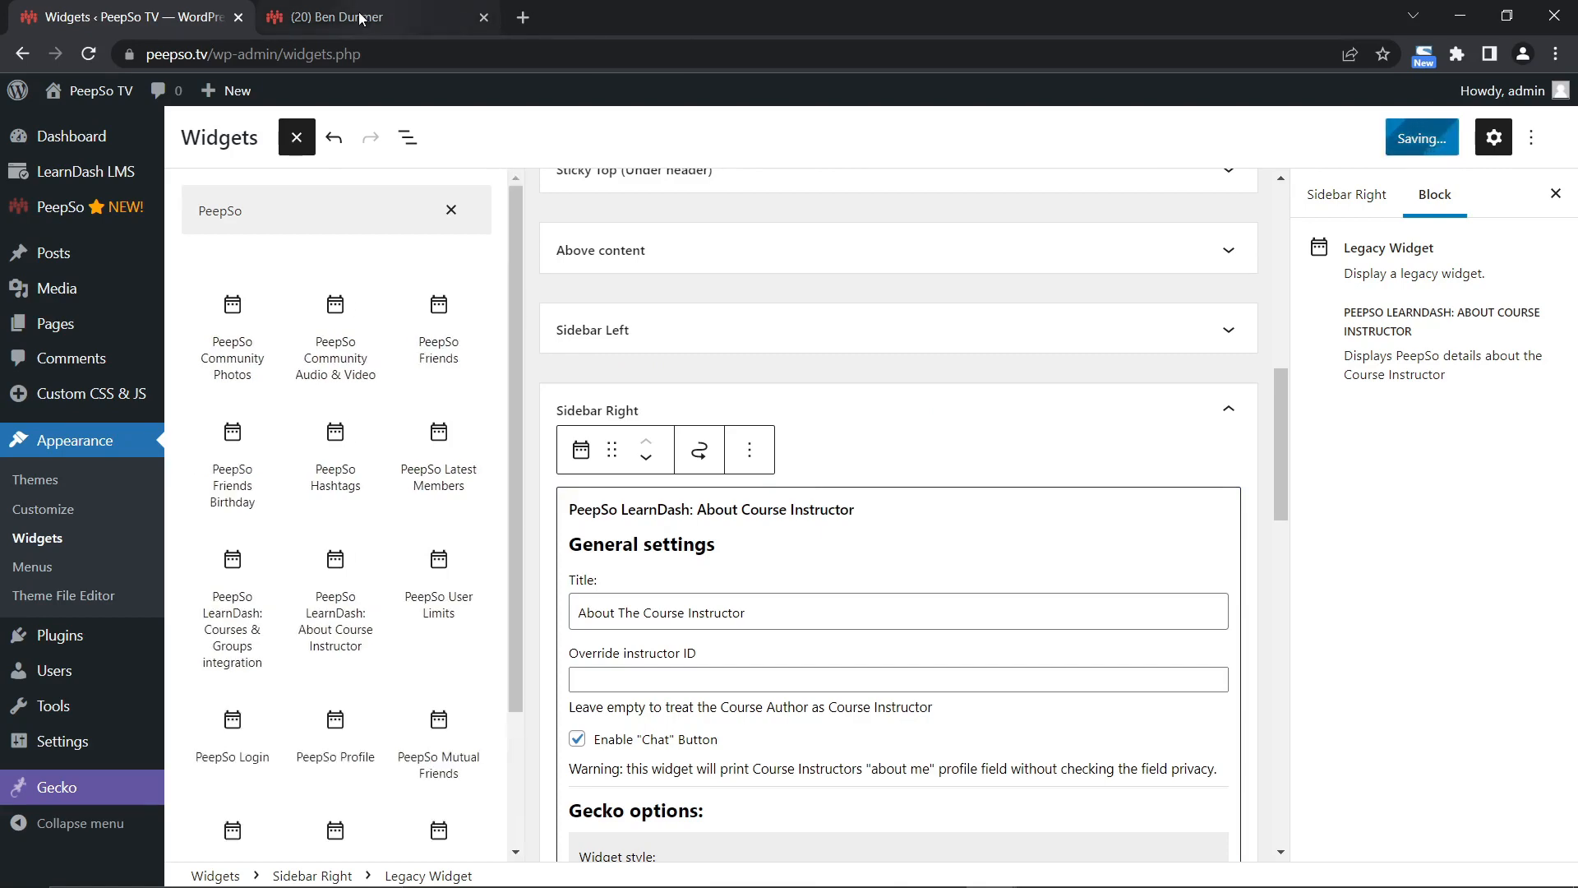
# Open the Learn How To Play Piano course from the site's courses list and examine its About The Course Instructor widget.
pyautogui.click(359, 16)
pyautogui.scroll(2, 948, 396)
pyautogui.moveTo(1038, 114)
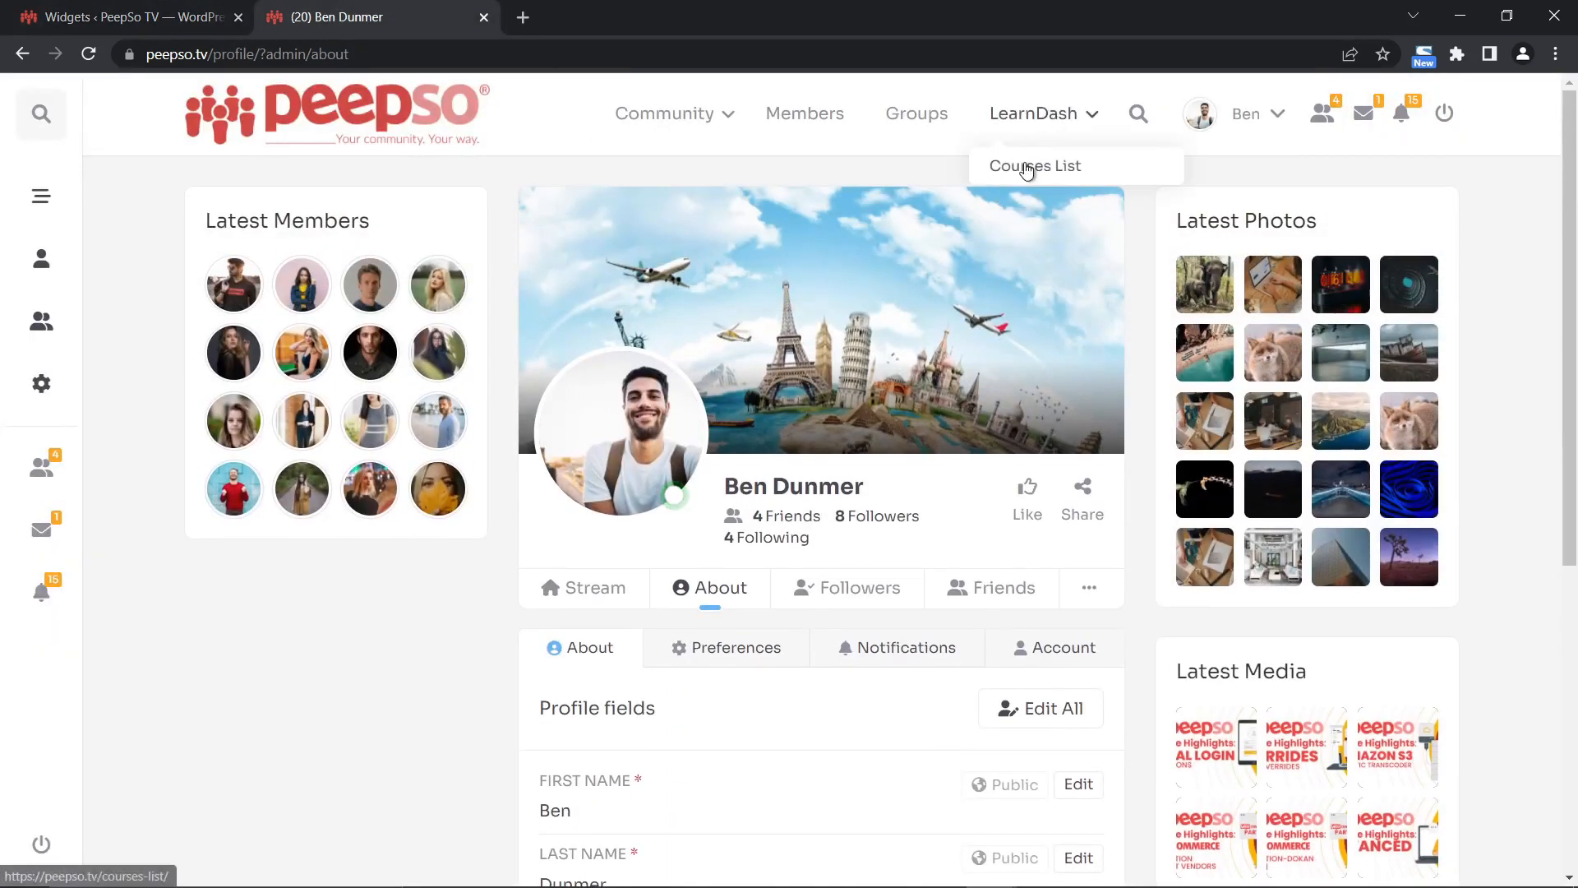
pyautogui.click(1026, 168)
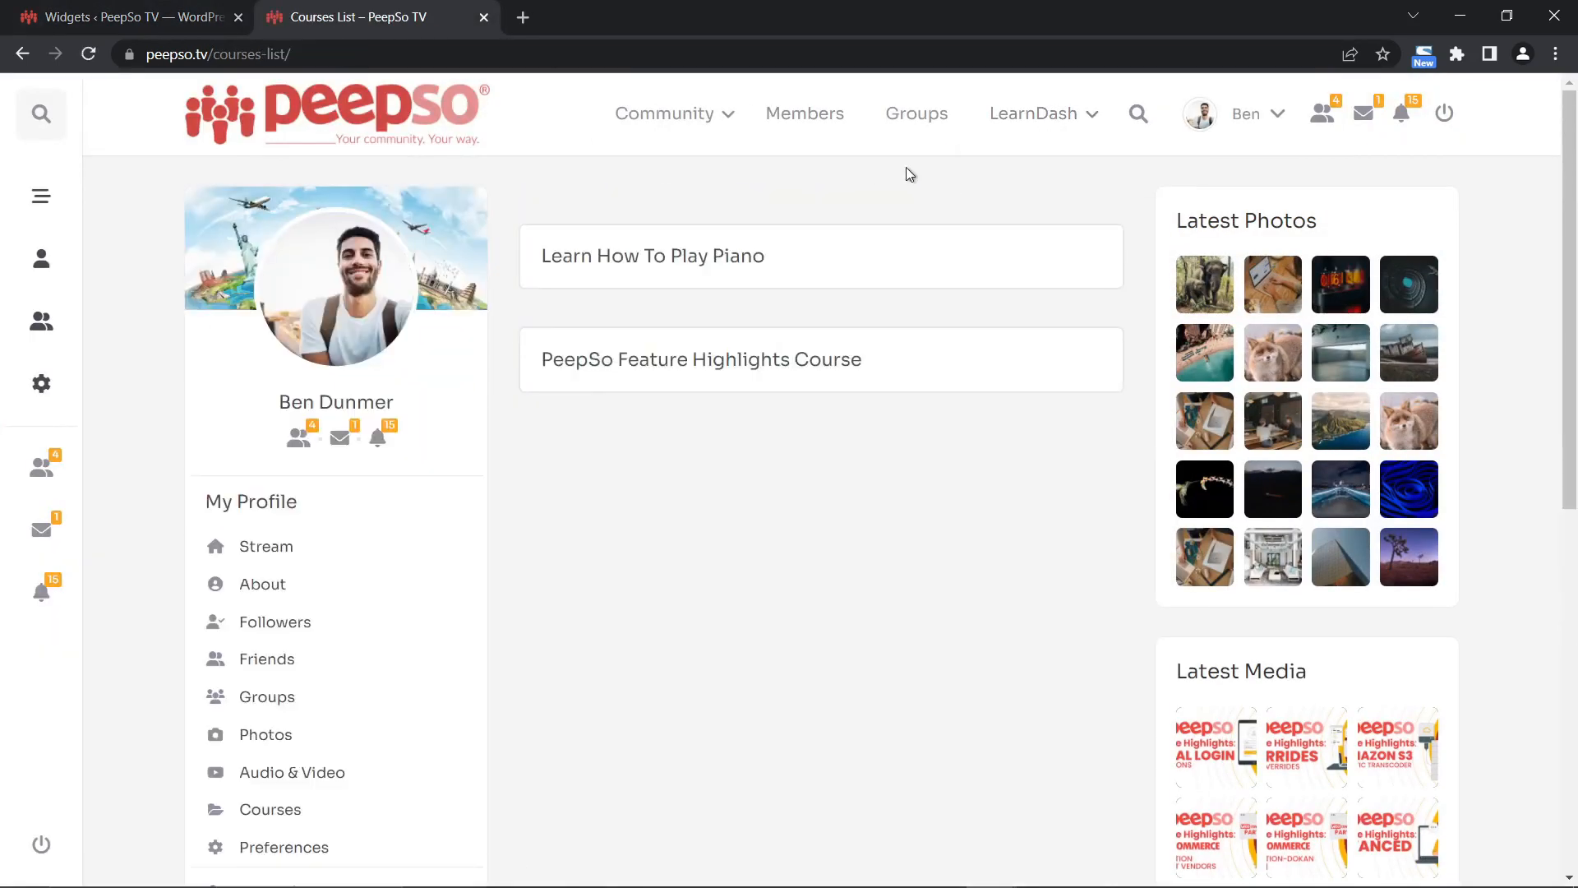
pyautogui.click(621, 260)
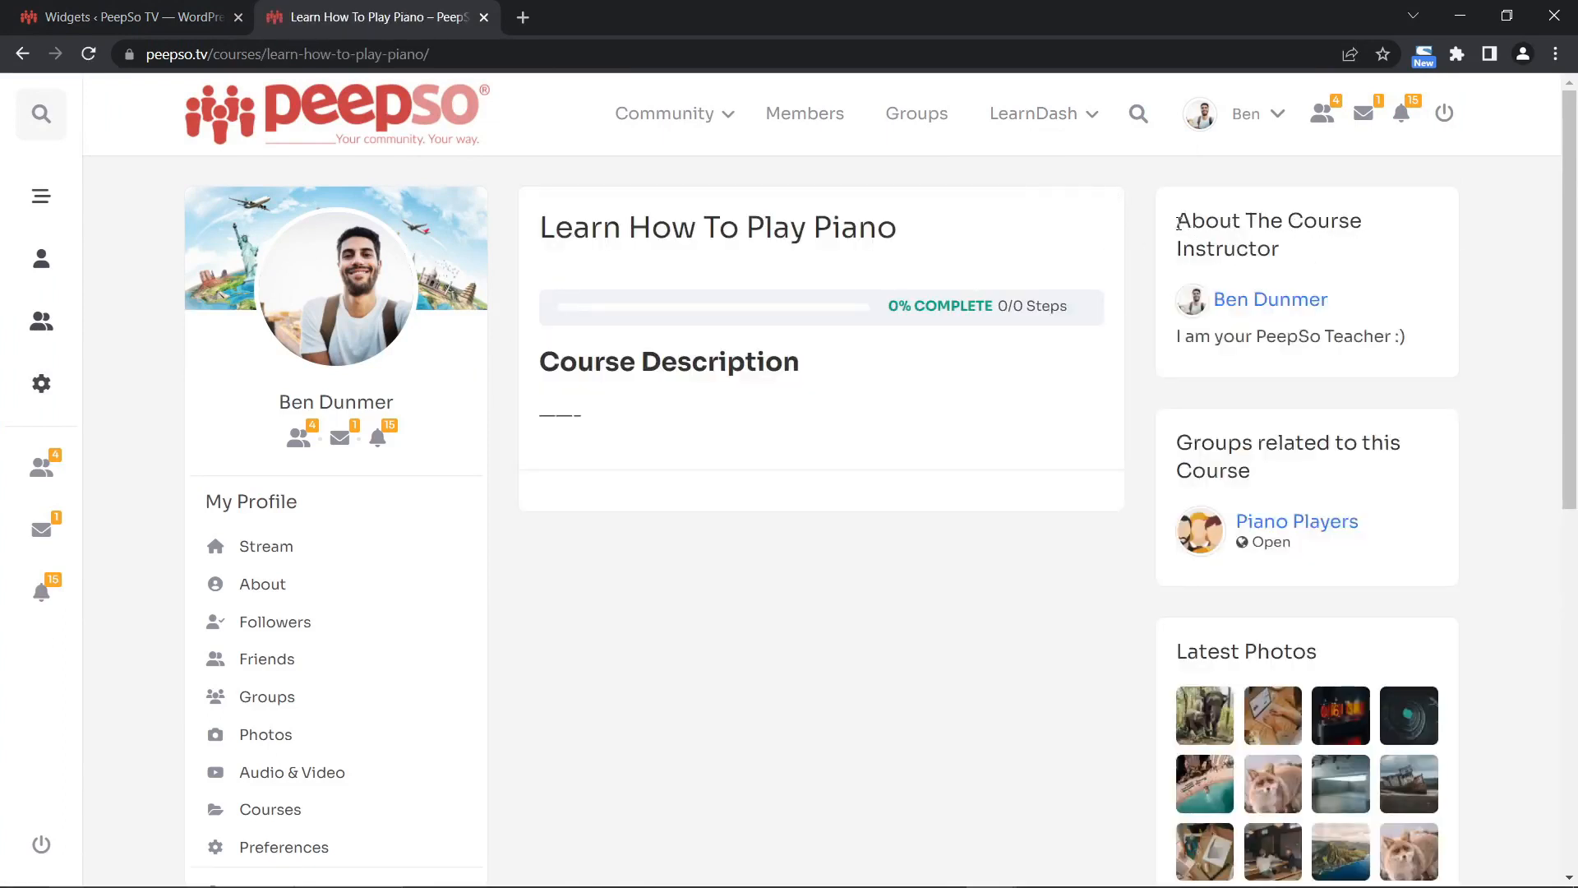
pyautogui.moveTo(1178, 223); pyautogui.dragTo(1334, 375)
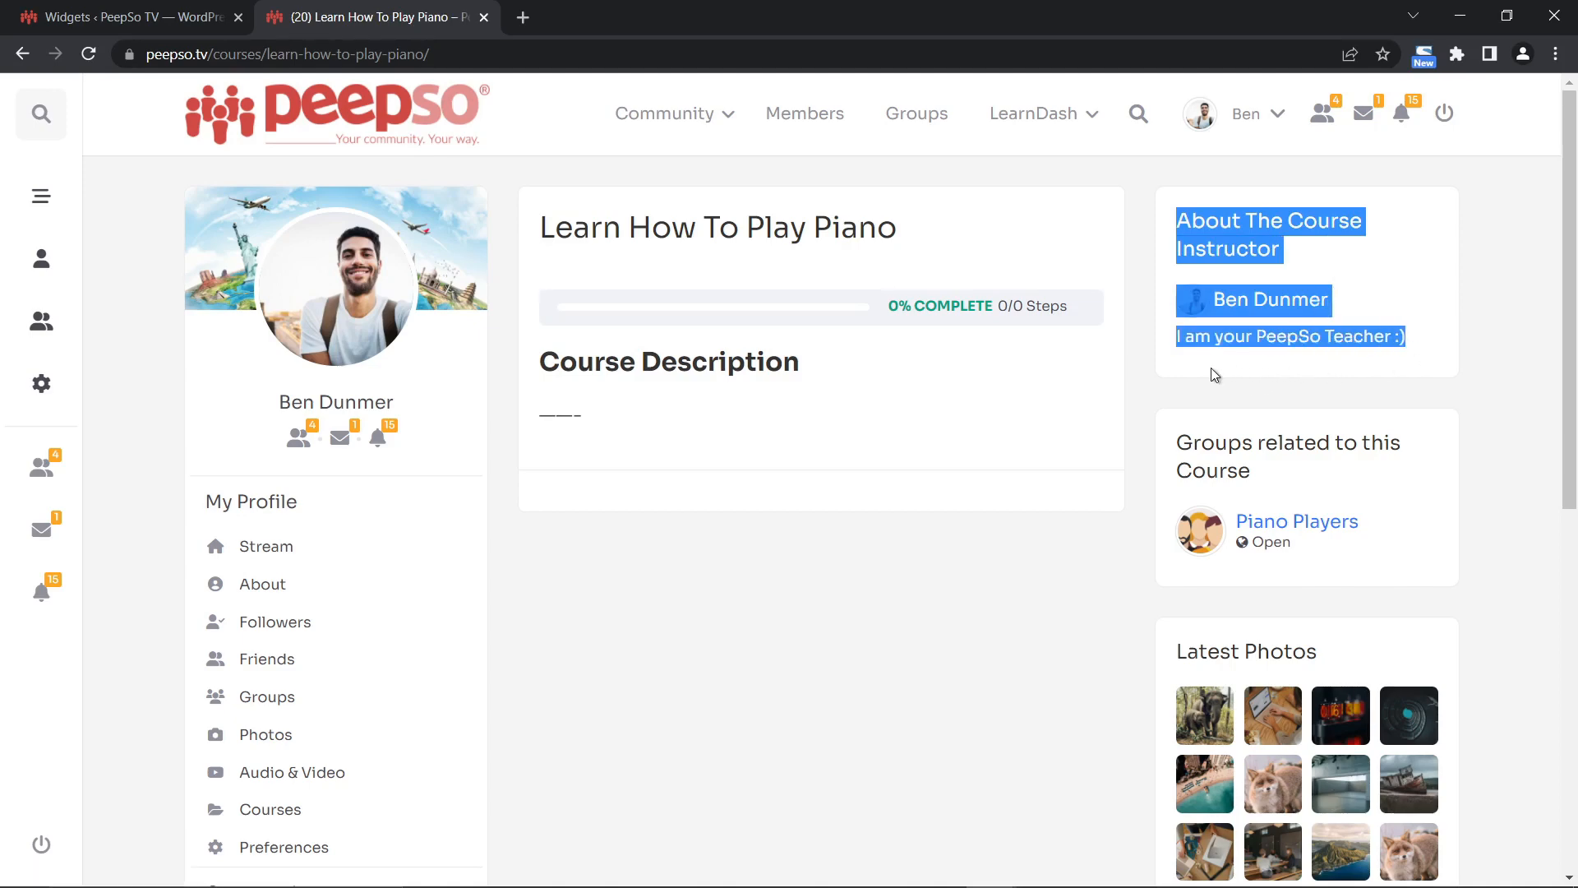
pyautogui.click(1333, 370)
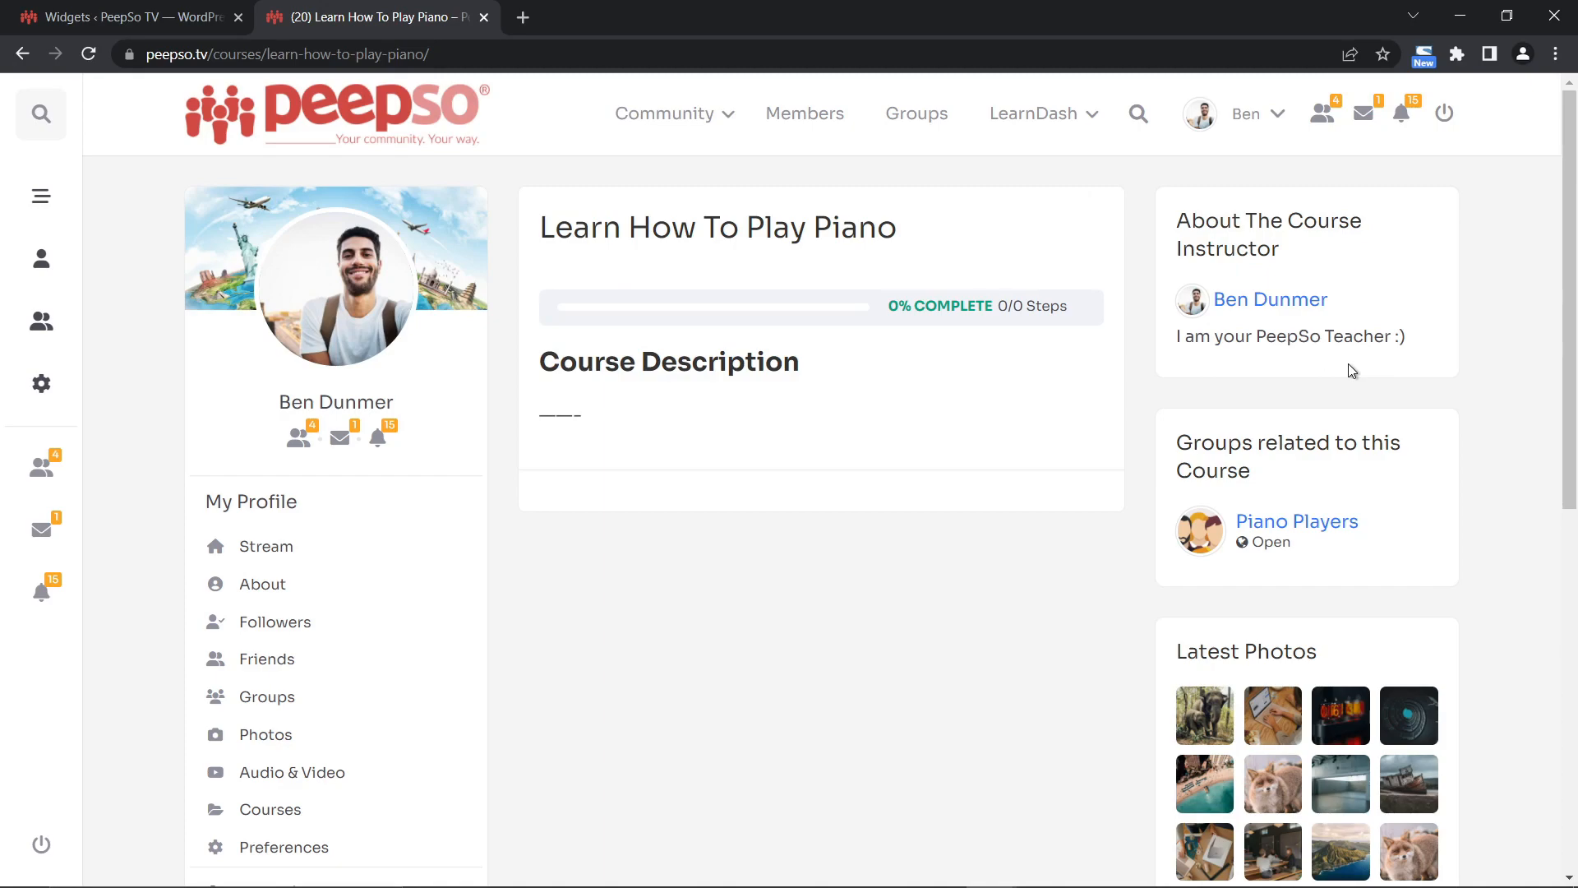
# Switch to the other member's incognito browser window, reload the PeepSo Feature Highlights group members page and look through it.
pyautogui.moveTo(996, 868)
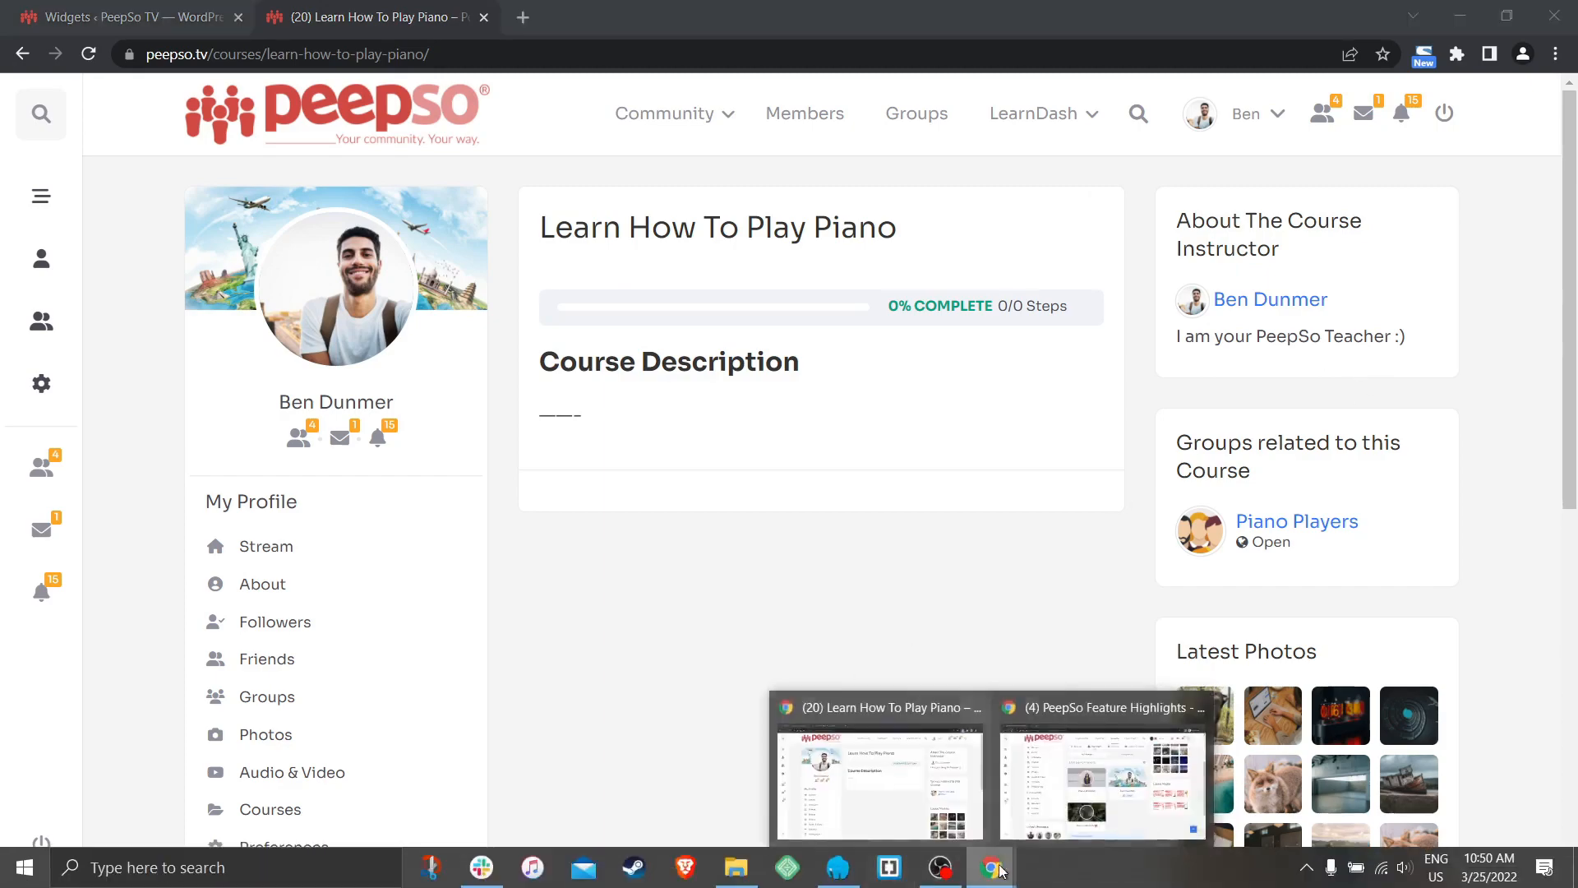
pyautogui.click(1102, 780)
pyautogui.scroll(5, 937, 477)
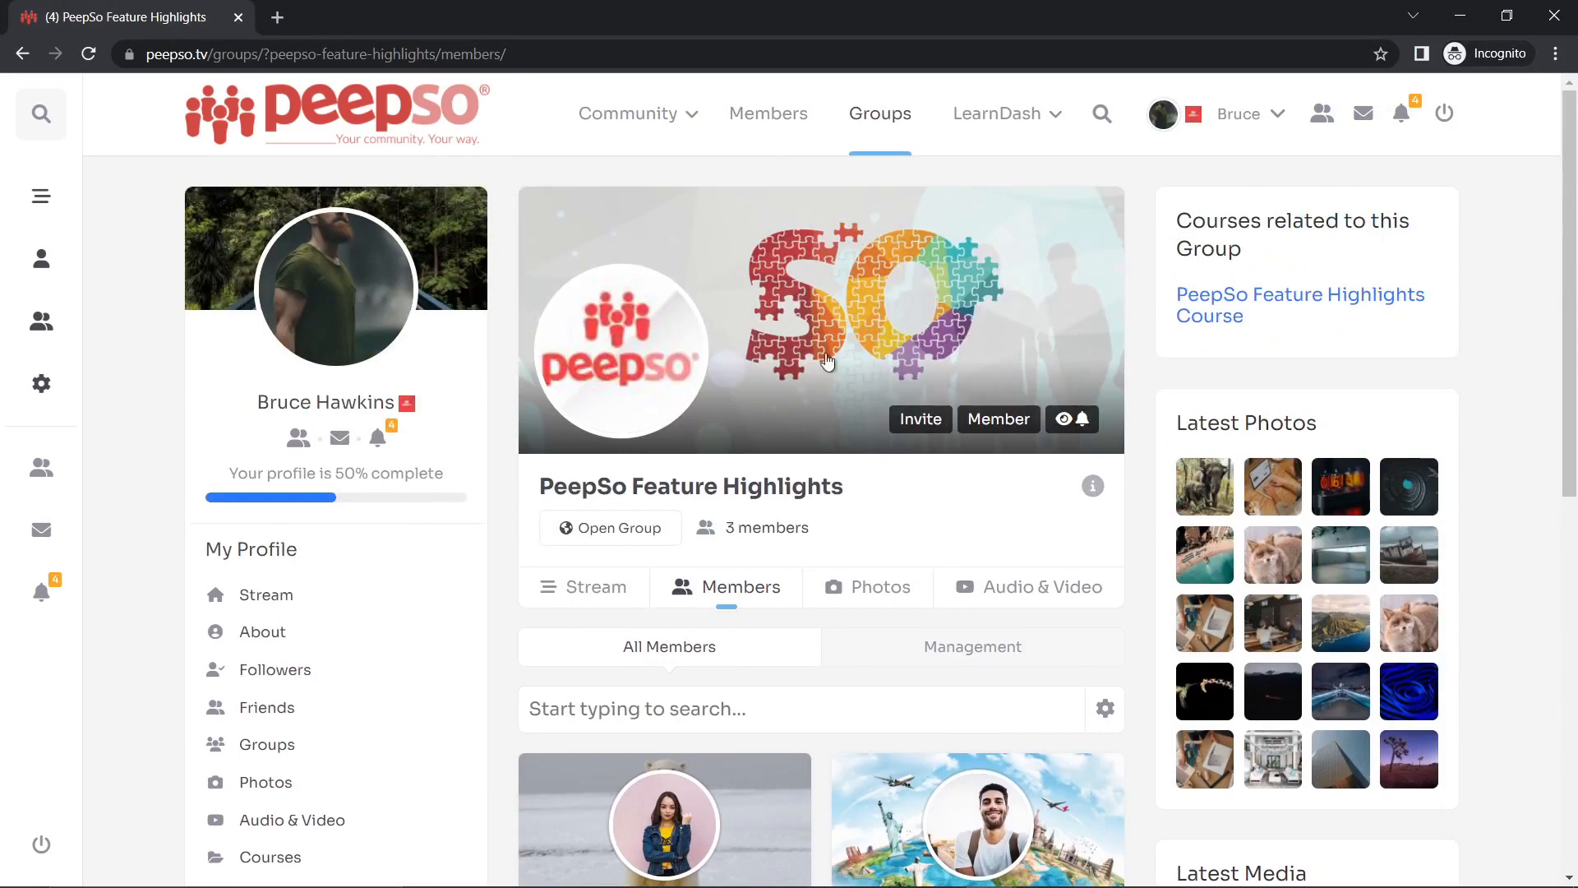
pyautogui.click(88, 56)
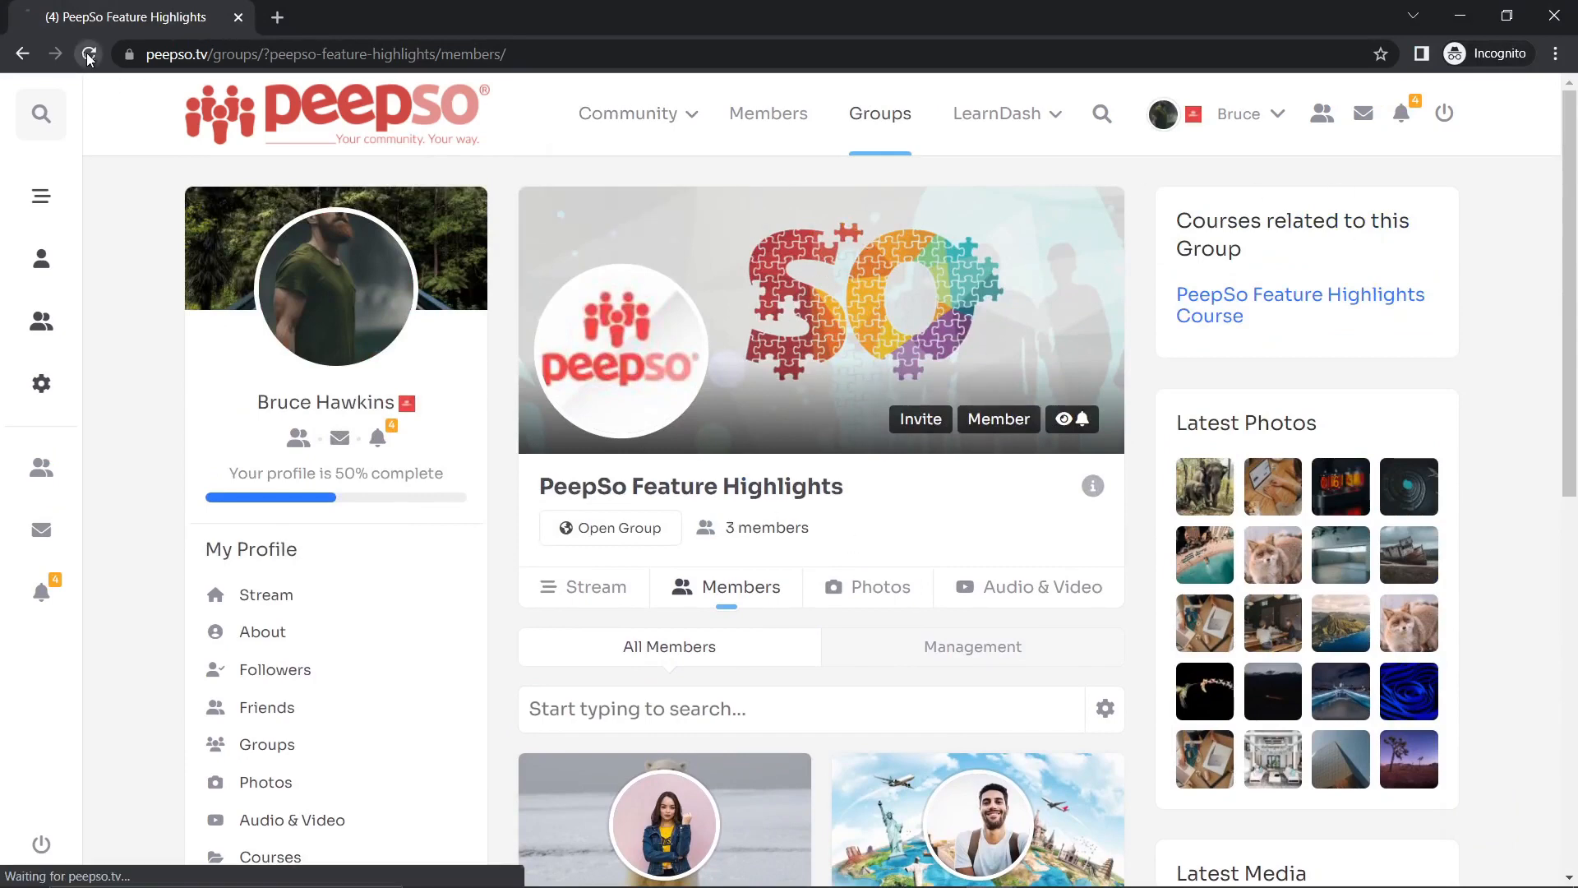
pyautogui.scroll(-3, 1023, 462)
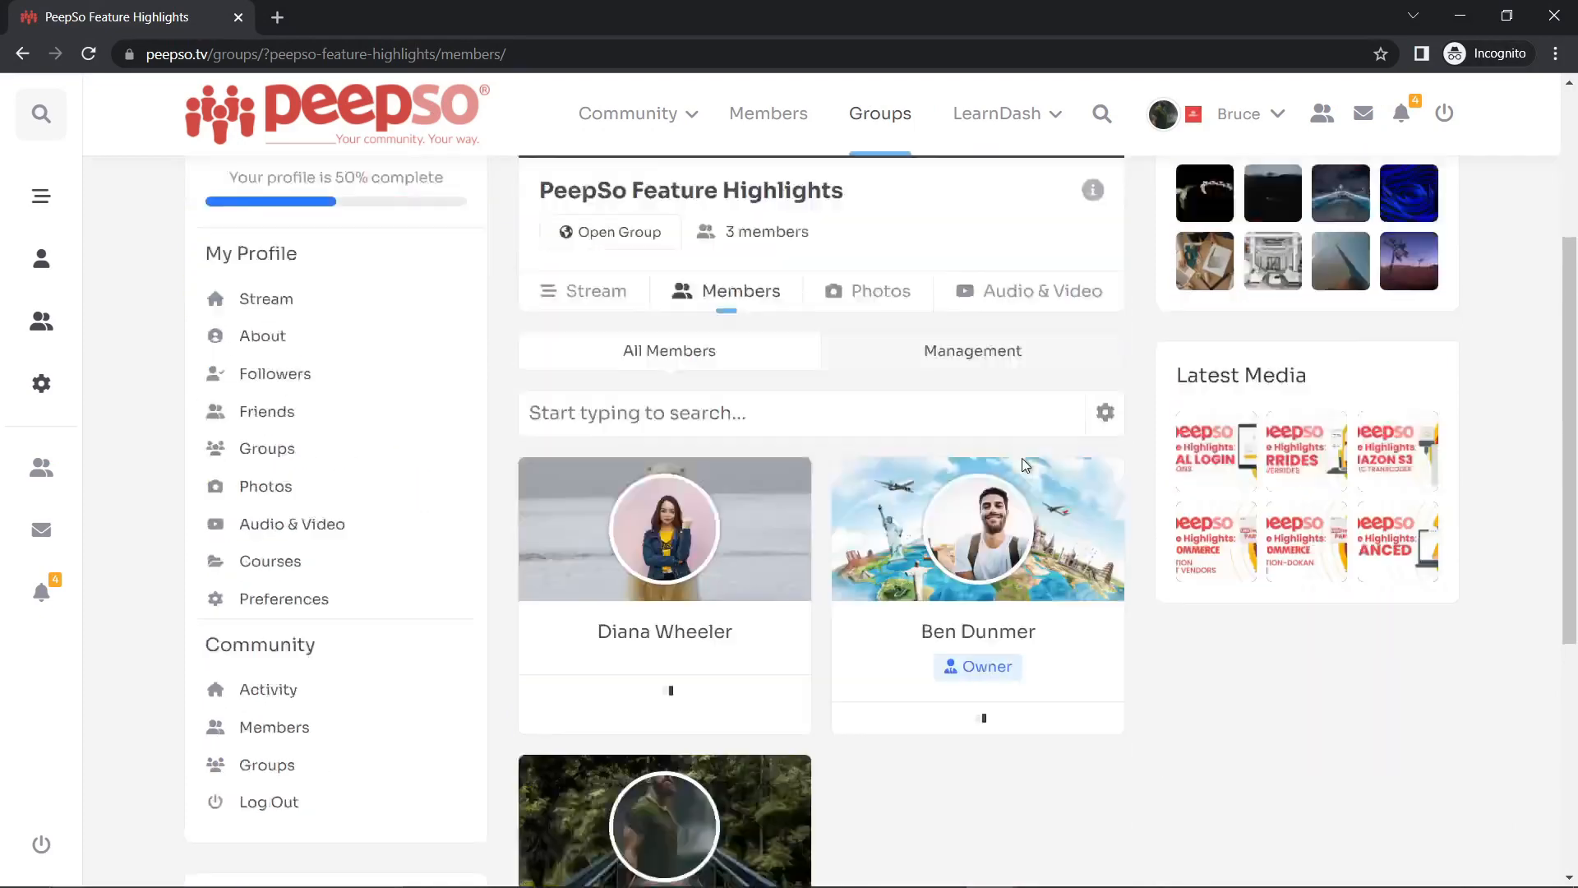
pyautogui.scroll(-5, 1023, 463)
pyautogui.scroll(9, 1007, 461)
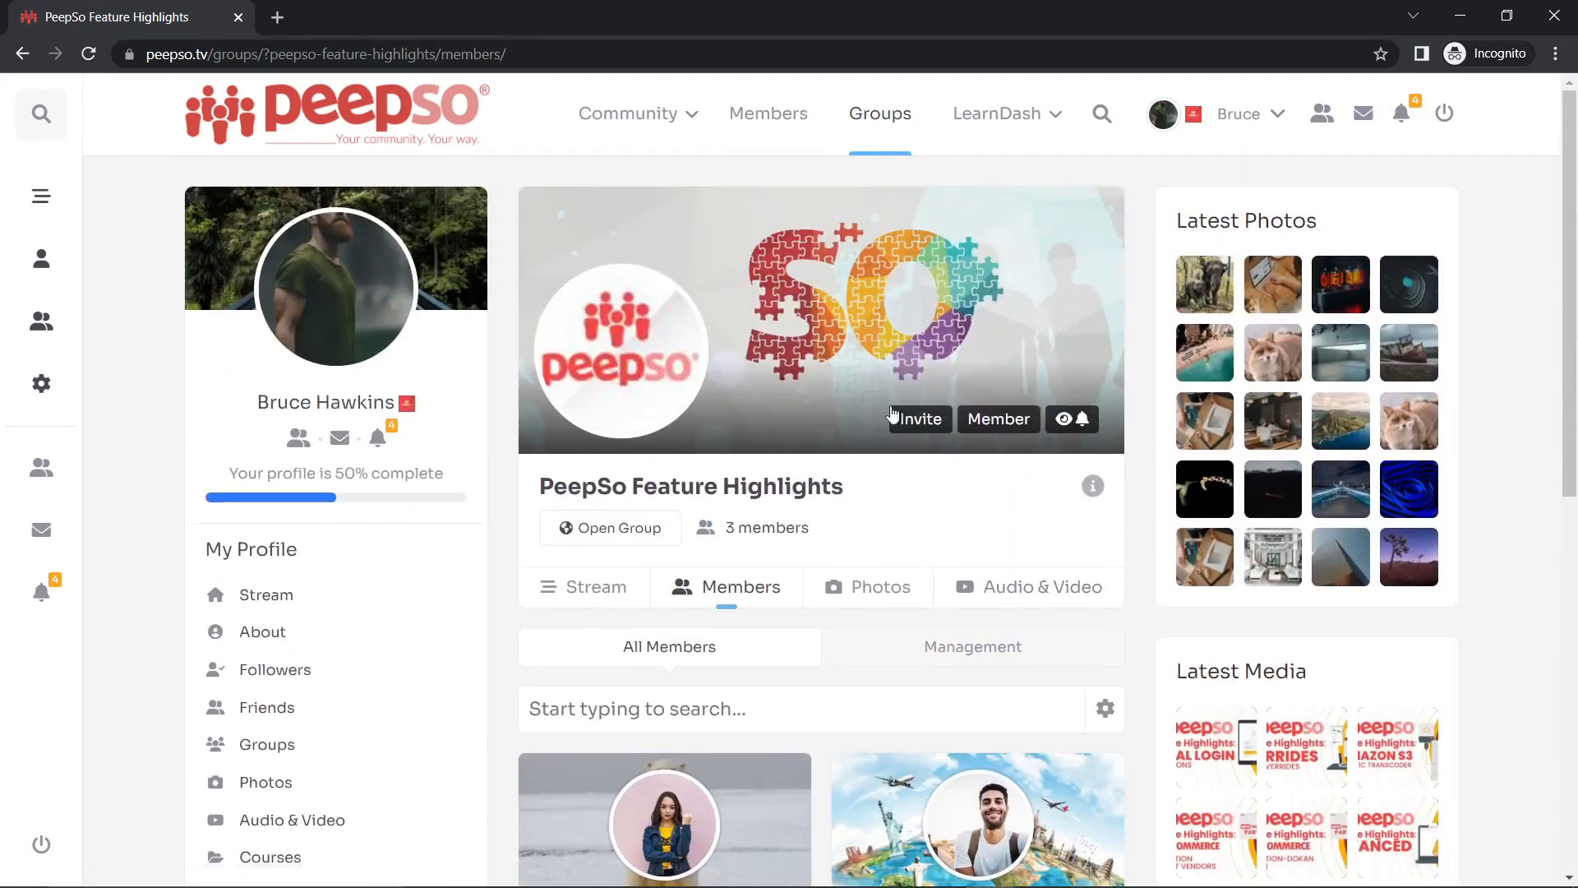
# Open the PeepSo Feature Highlights Course from the courses list and examine its instructor widget with the chat option.
pyautogui.moveTo(1002, 118)
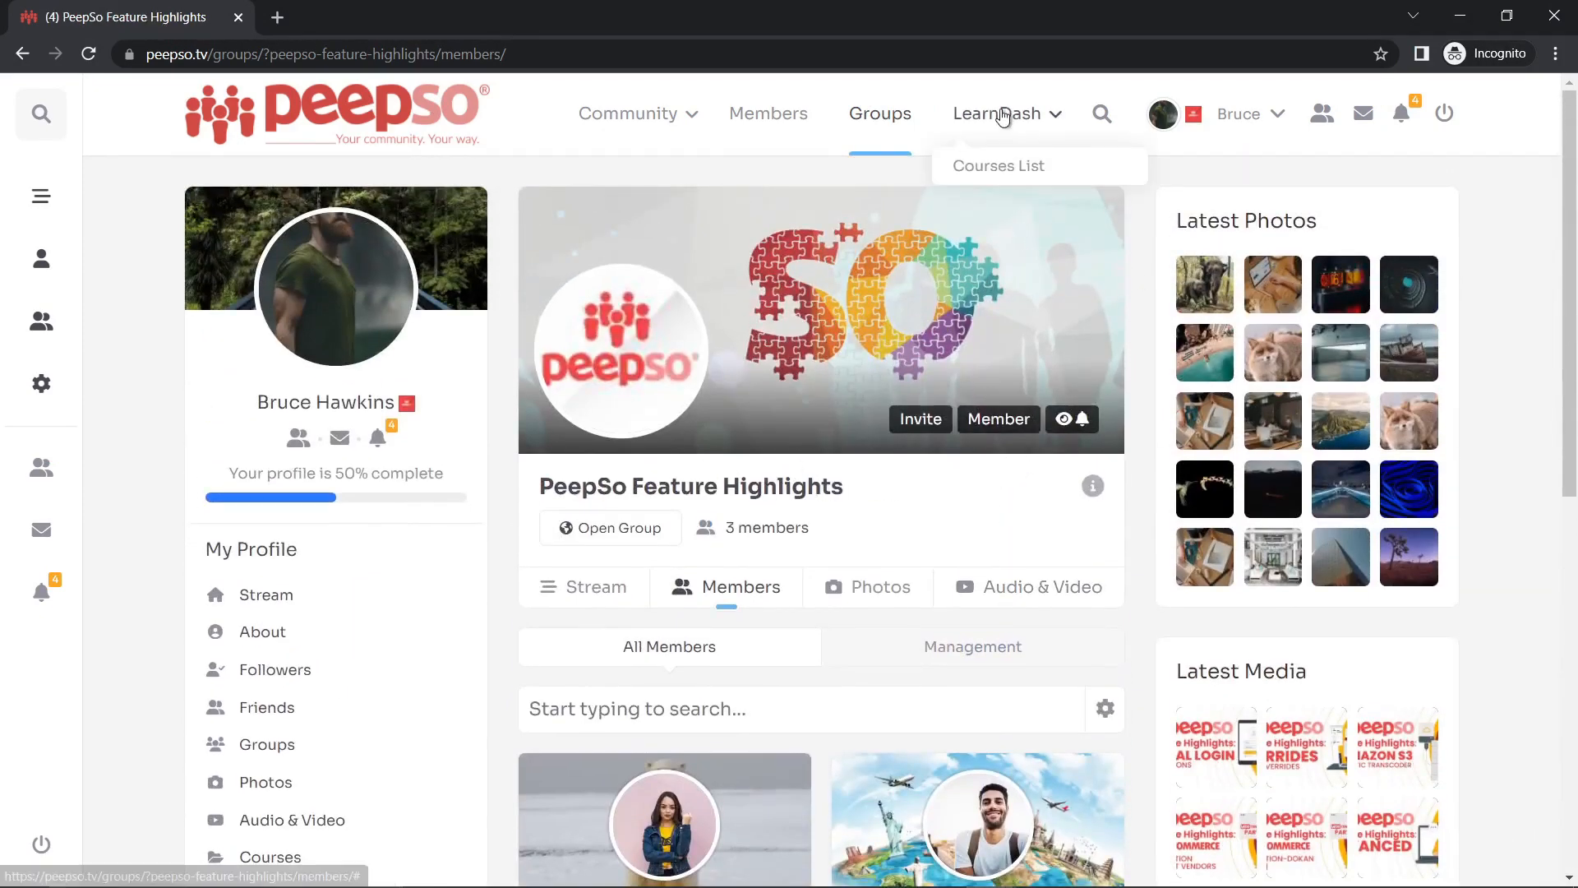
pyautogui.click(990, 169)
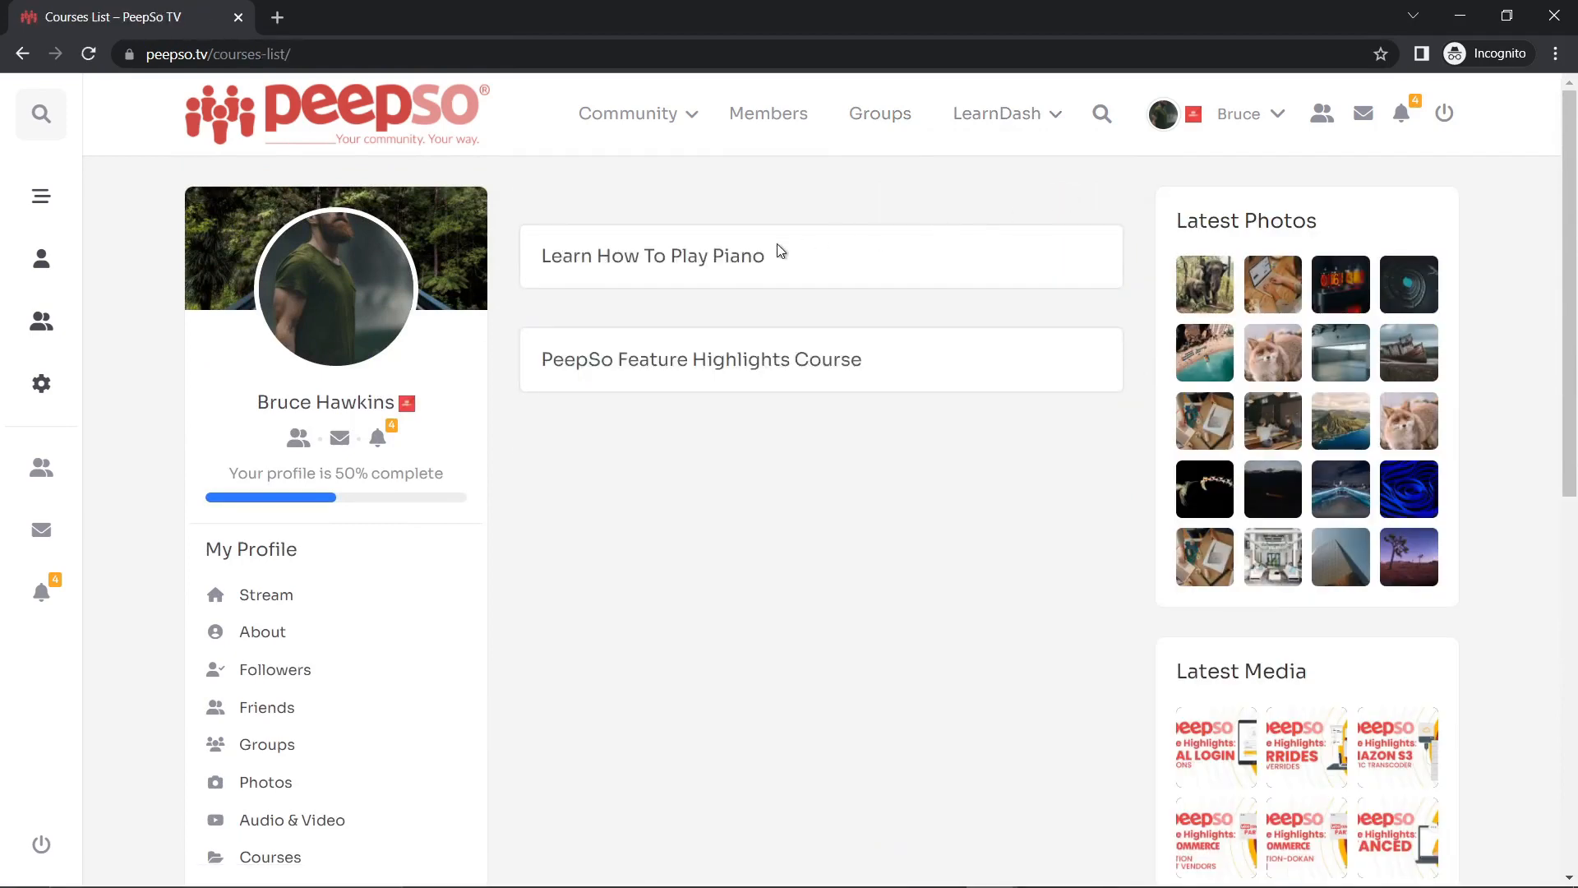
pyautogui.click(718, 383)
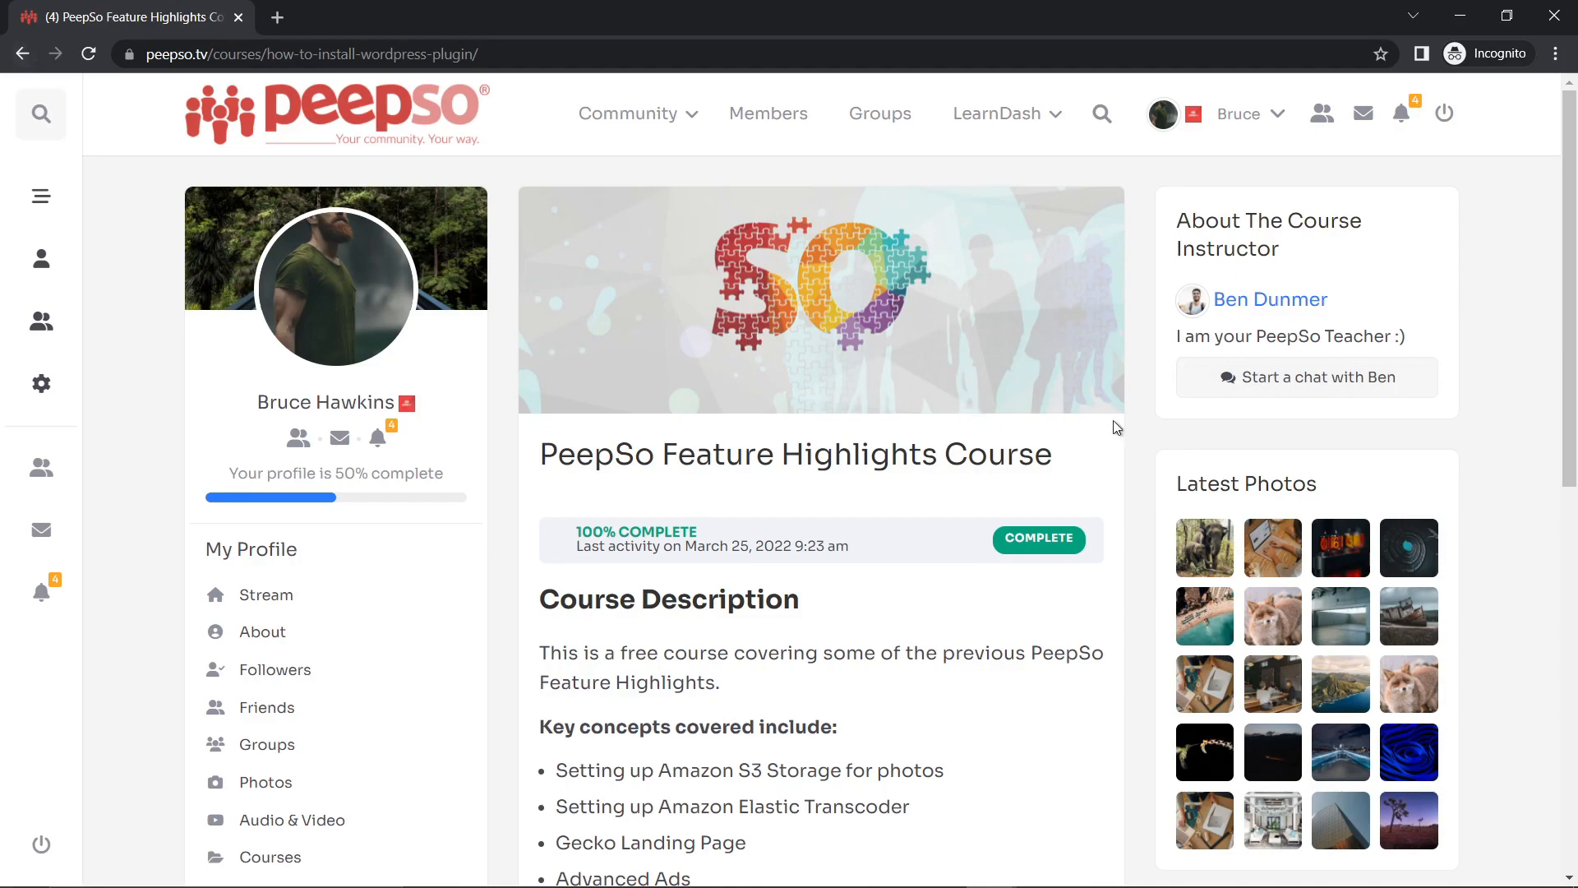
pyautogui.scroll(-7, 793, 634)
pyautogui.scroll(7, 898, 588)
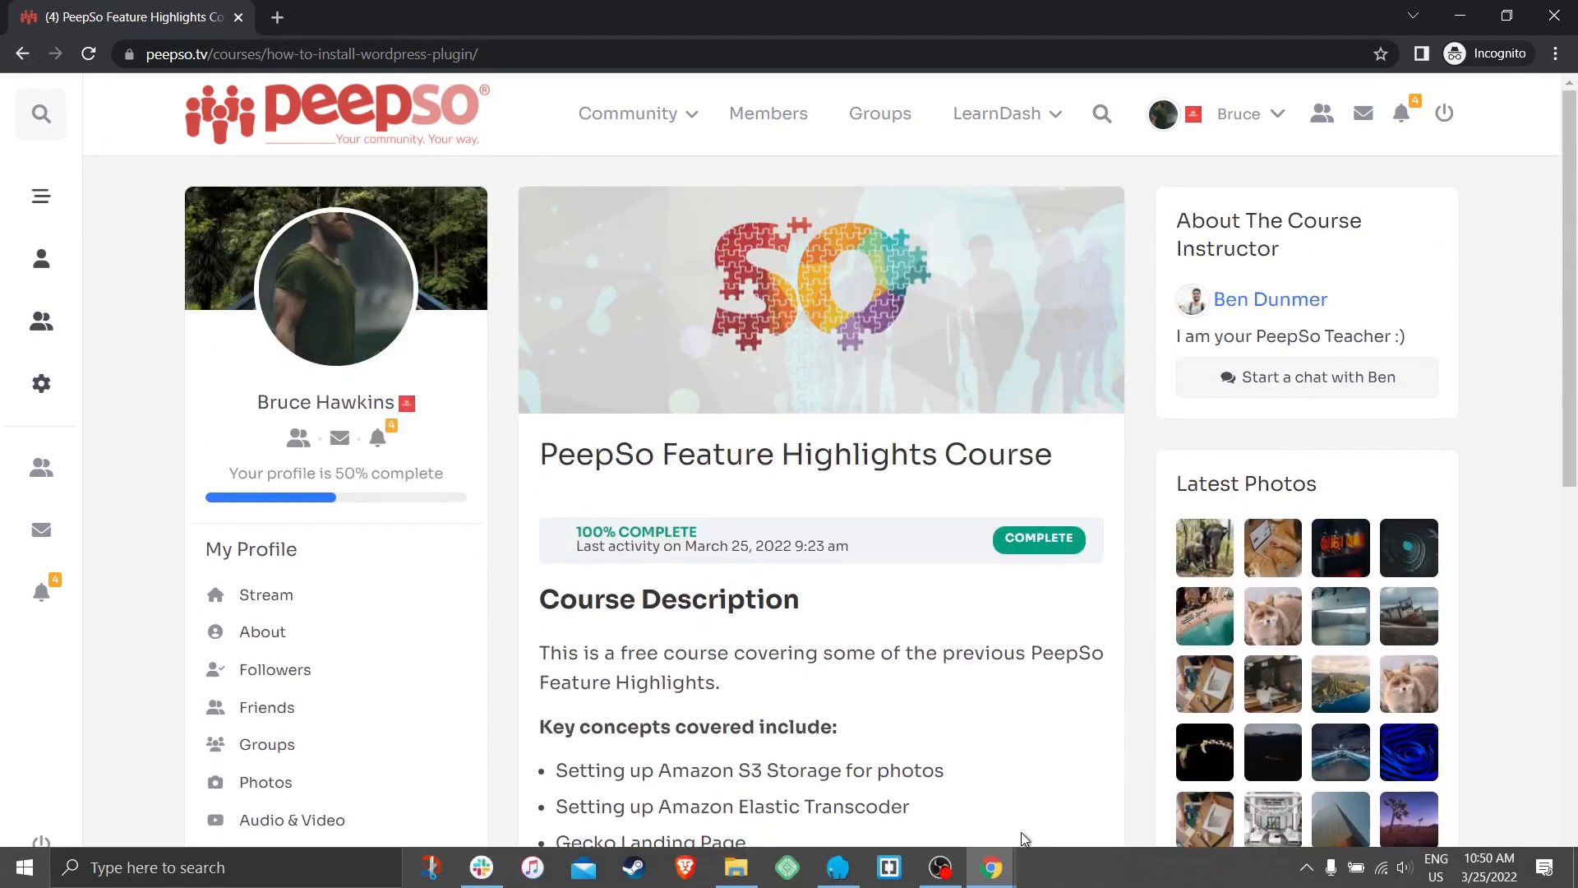
# Return to the admin's browser window and open PeepSo Feature Highlights Course for editing from the LearnDash courses list.
pyautogui.moveTo(992, 876)
pyautogui.click(928, 785)
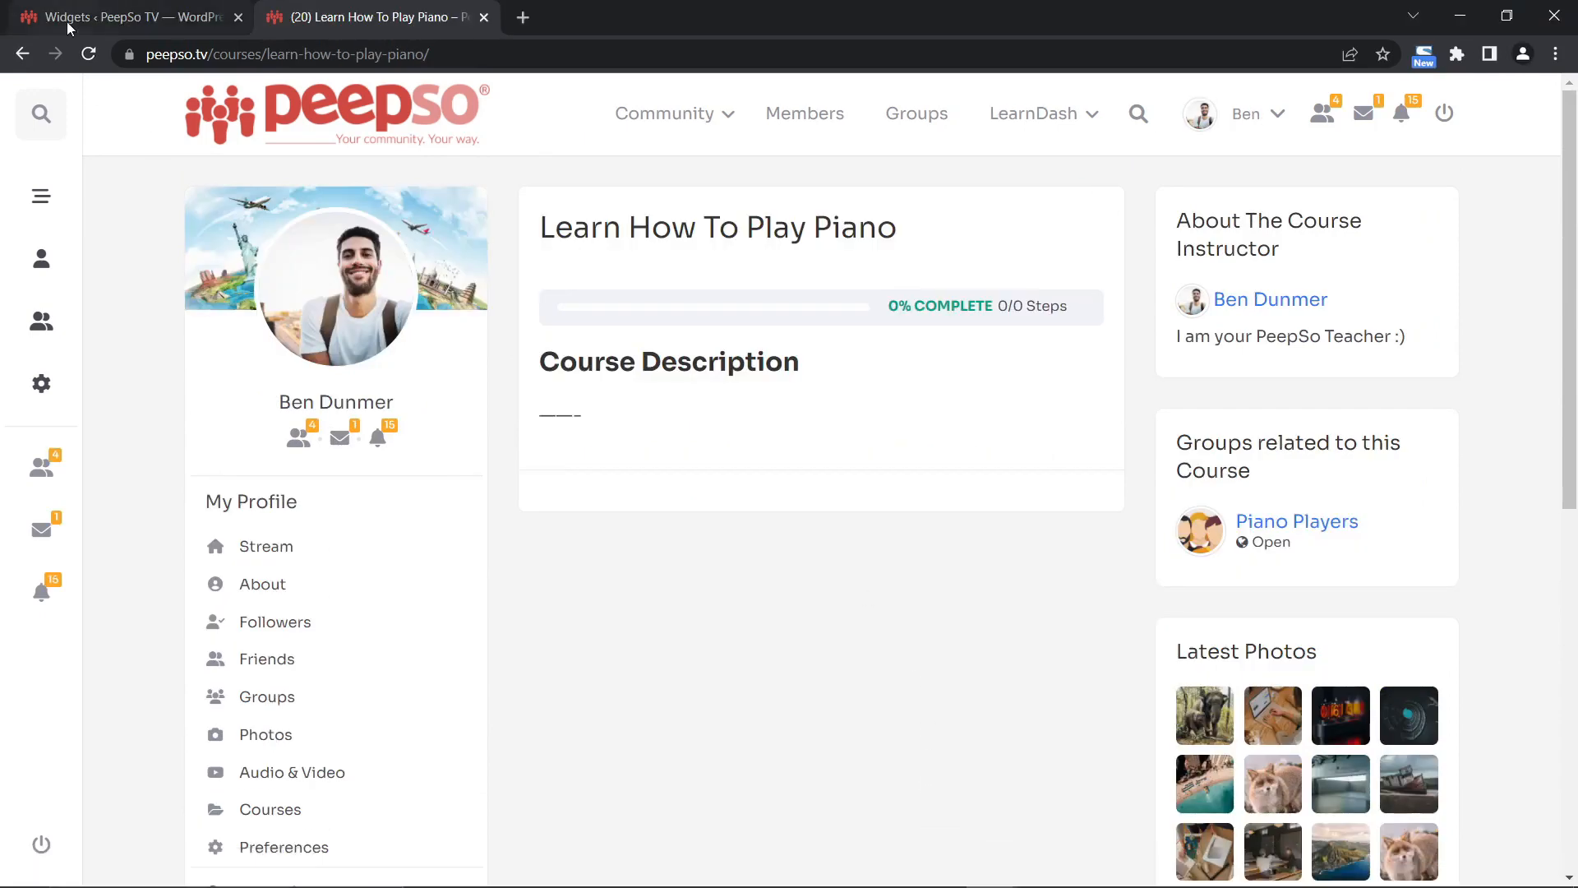
pyautogui.click(82, 18)
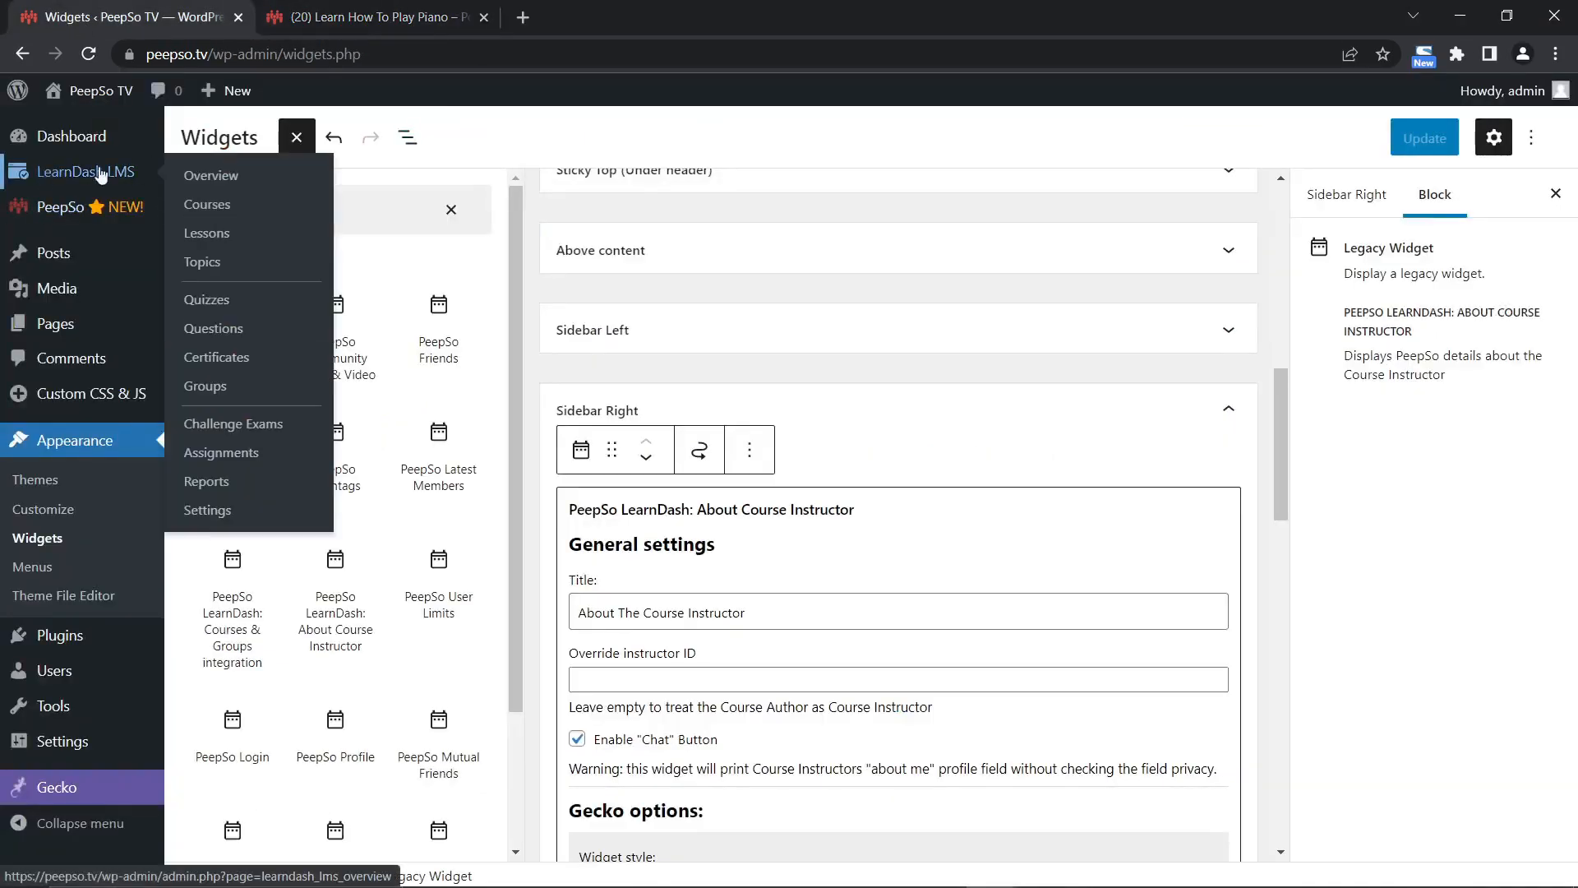
pyautogui.click(202, 205)
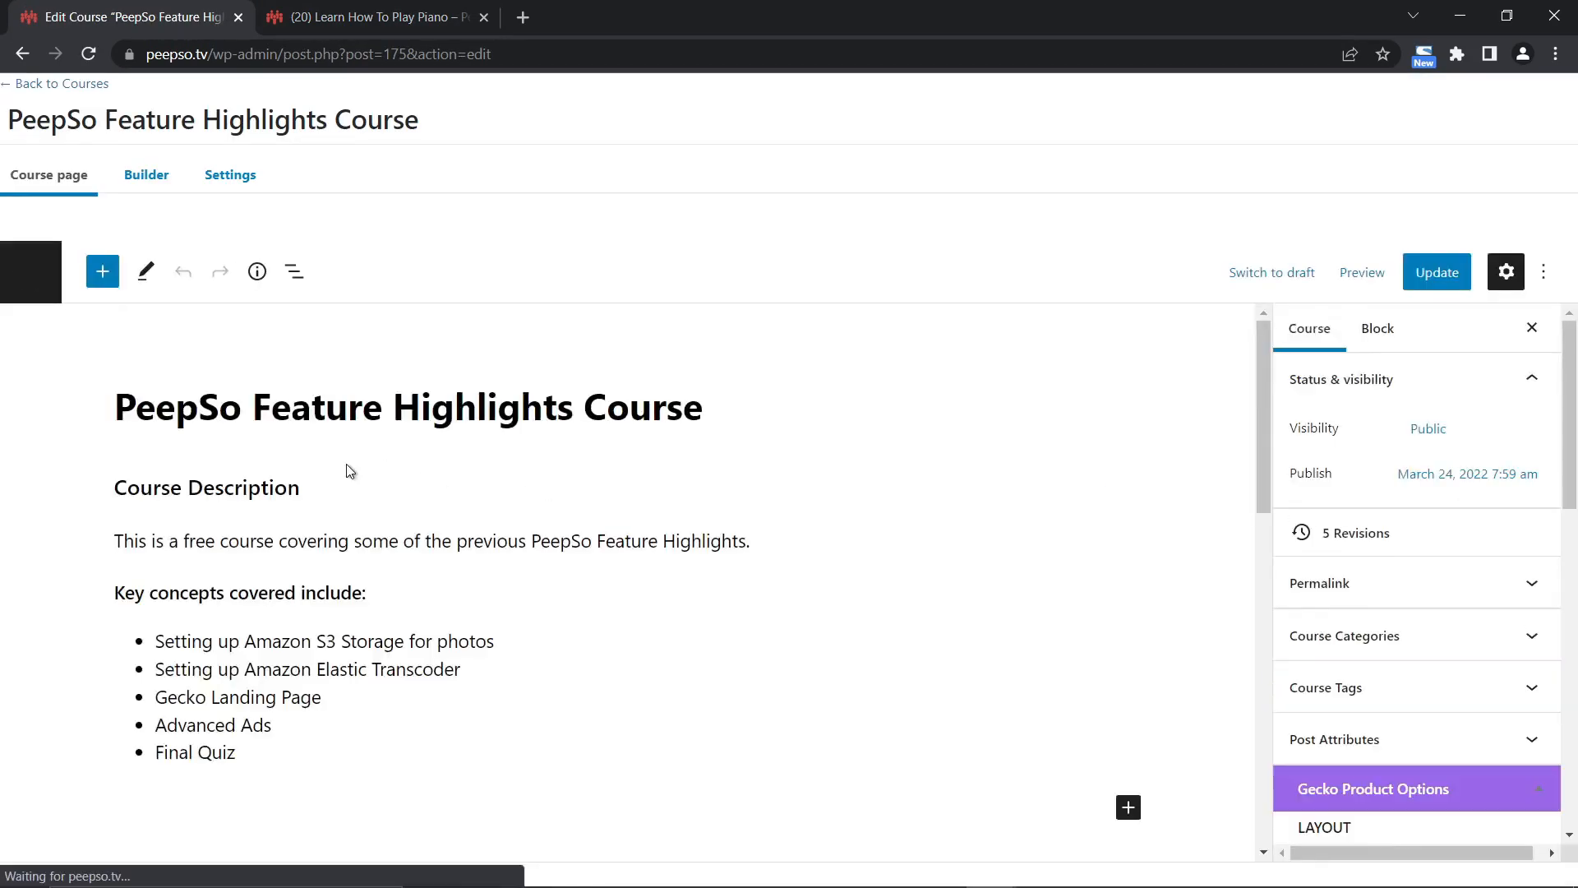
# Set PeepSo Feature Highlights as the course's related group and as the group that enrolling users are automatically added to.
pyautogui.scroll(-5, 346, 465)
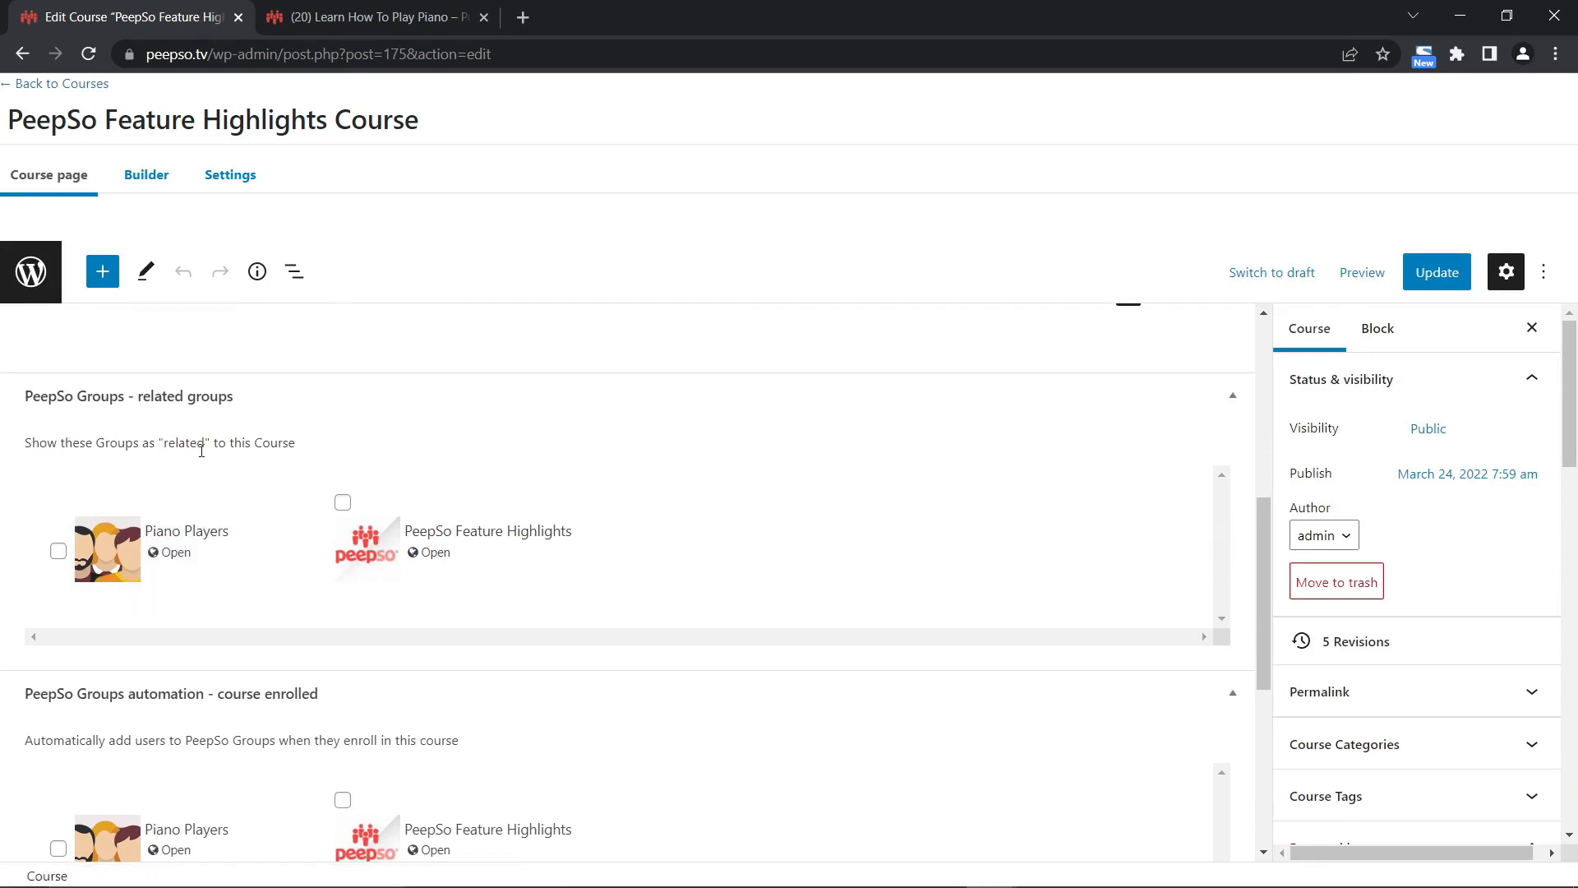
pyautogui.click(343, 502)
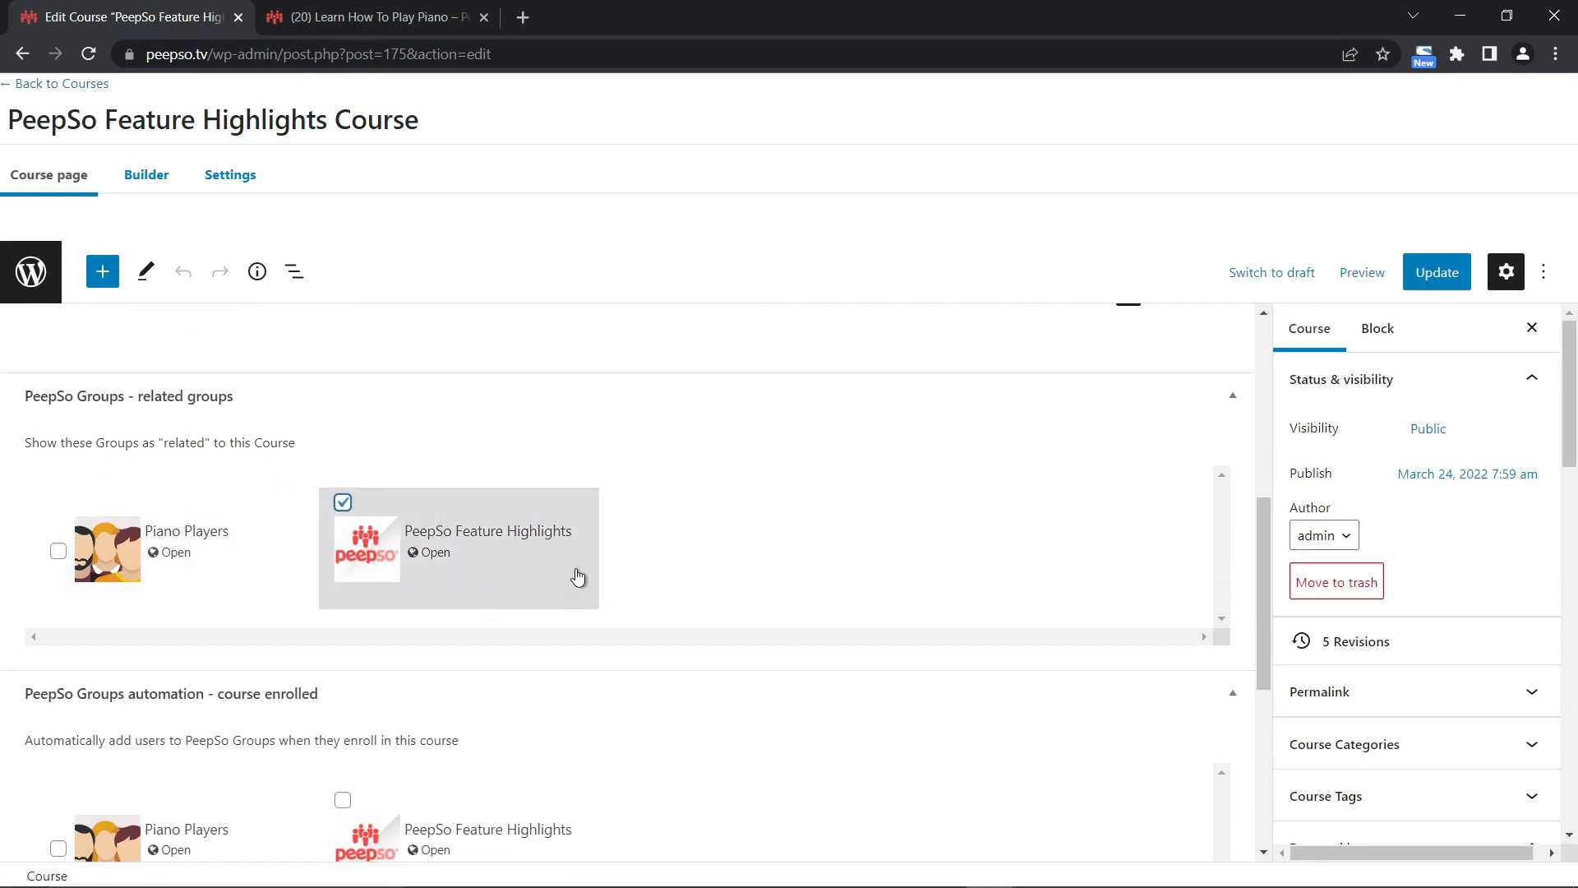
pyautogui.scroll(-3, 577, 576)
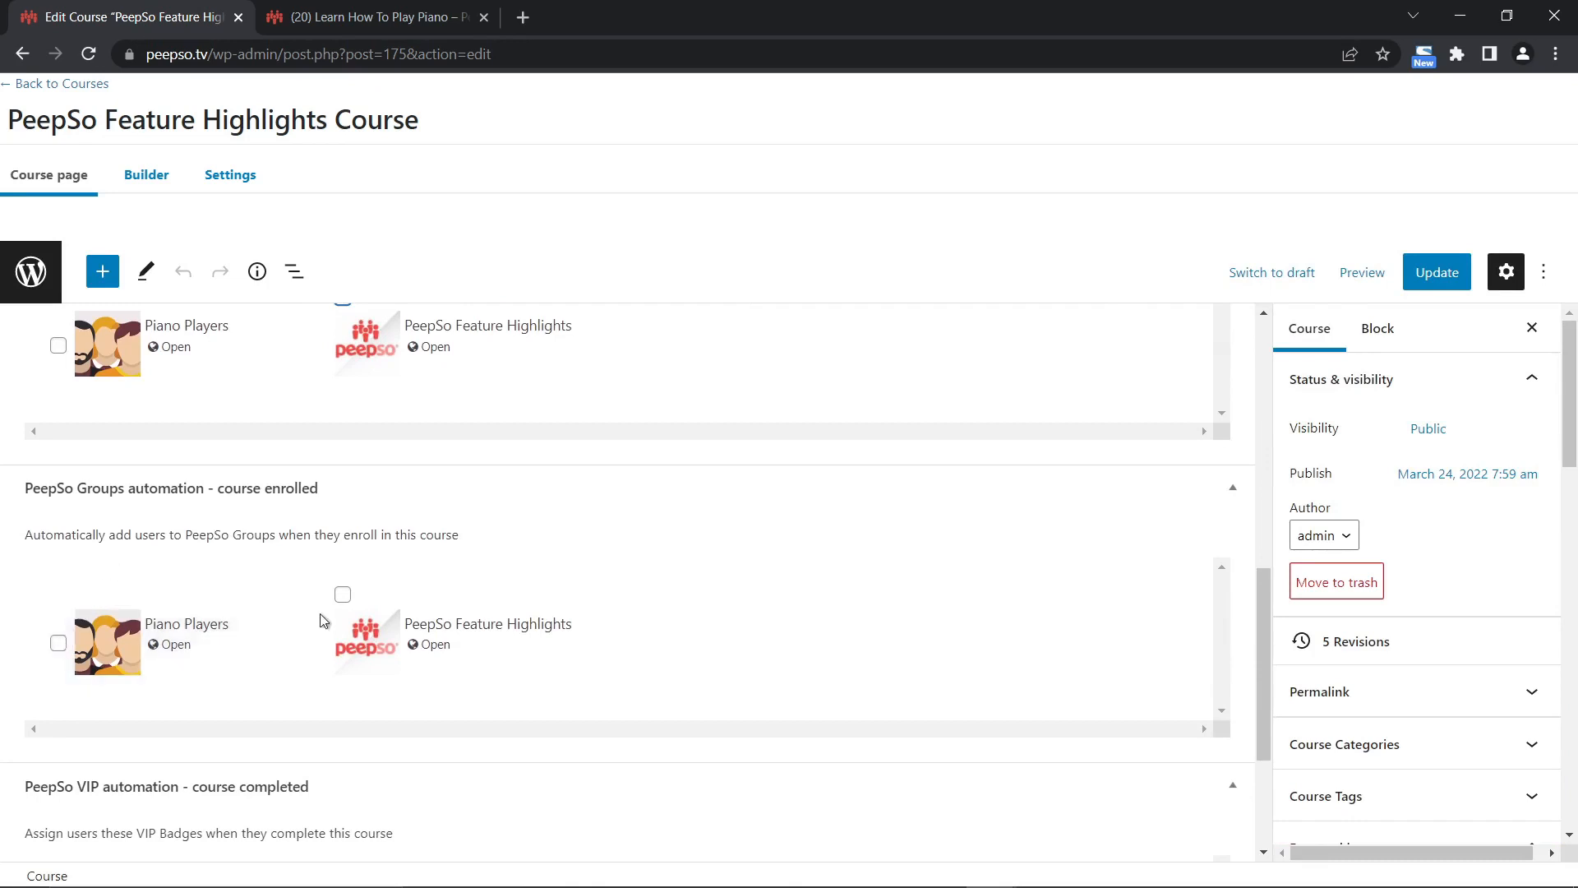
pyautogui.click(343, 593)
# Assign the PeepSo Quick Learners VIP badge on course completion and update the course.
pyautogui.scroll(-3, 668, 575)
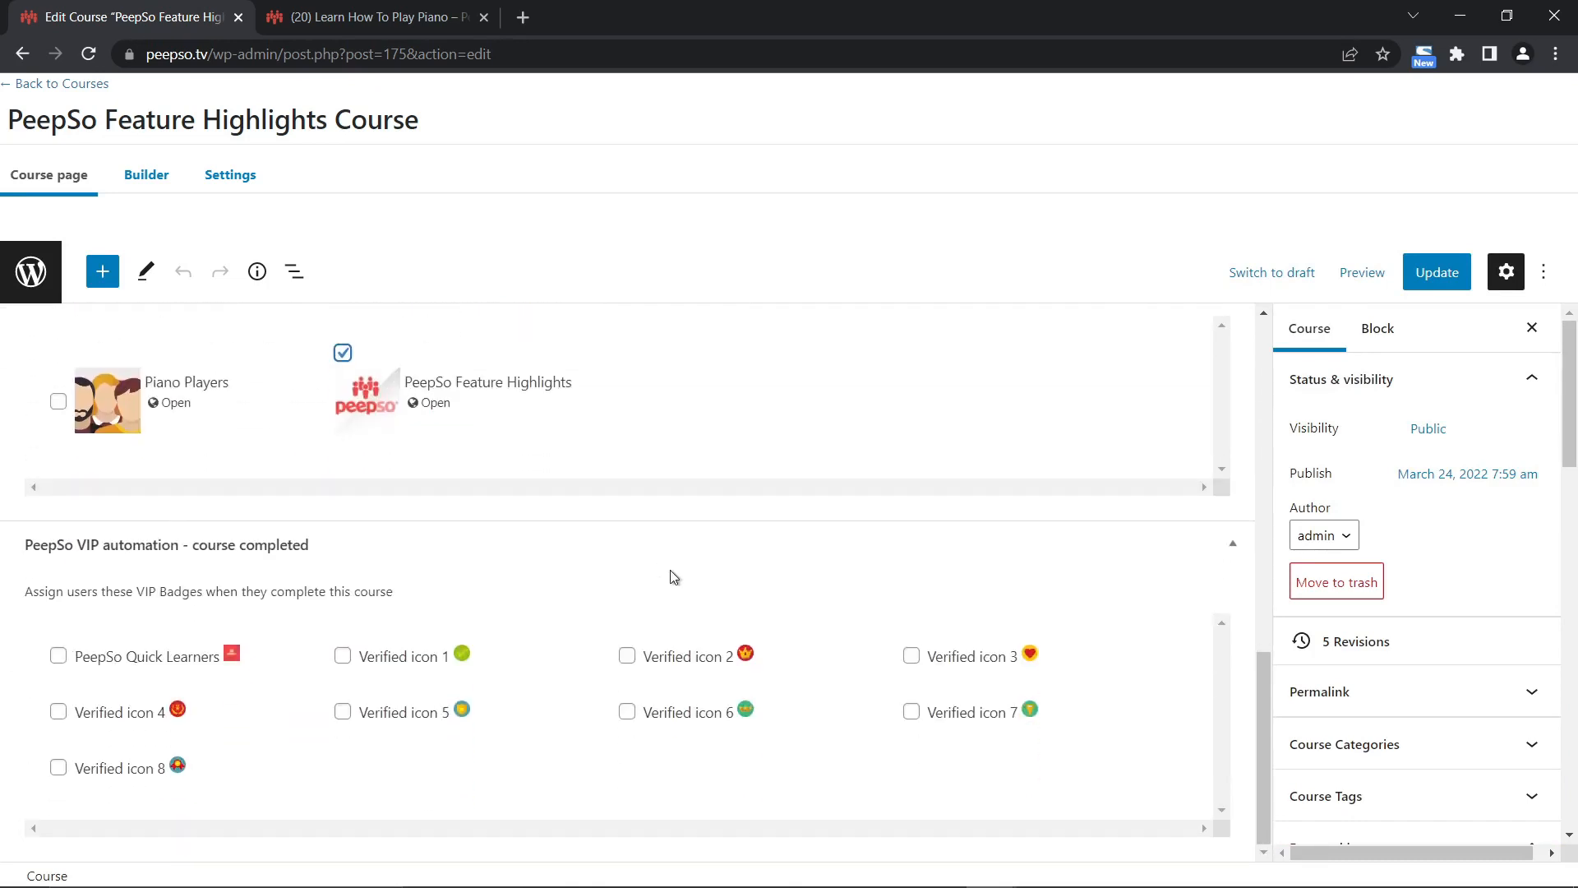
pyautogui.click(83, 654)
pyautogui.click(1422, 275)
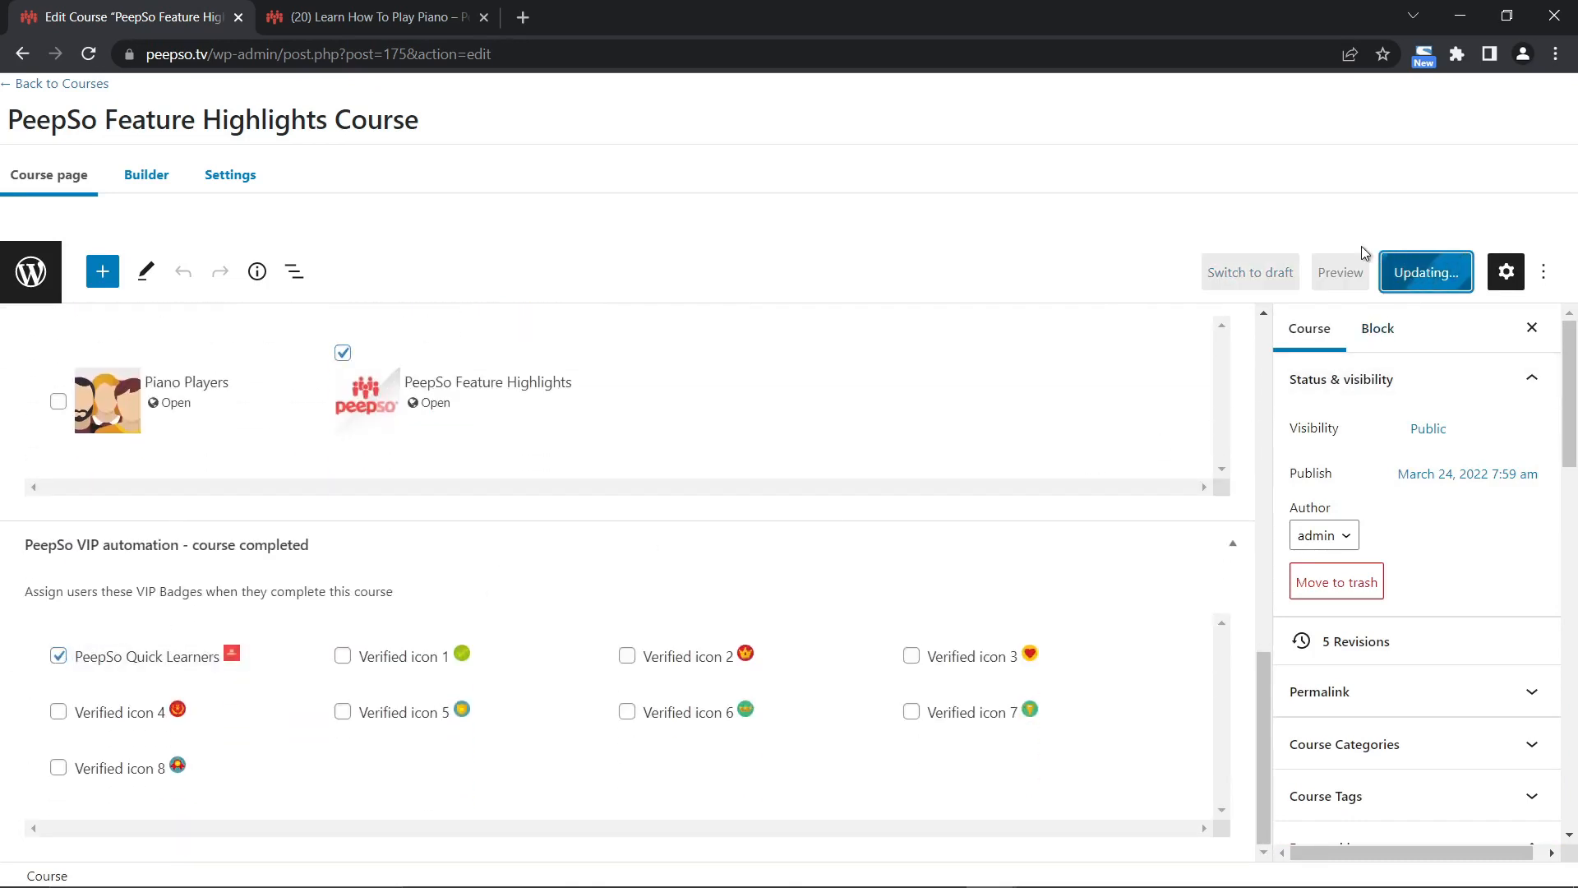
# In the other member's incognito window, reload the PeepSo Feature Highlights Course page, then open and close the chat with the instructor.
pyautogui.click(342, 16)
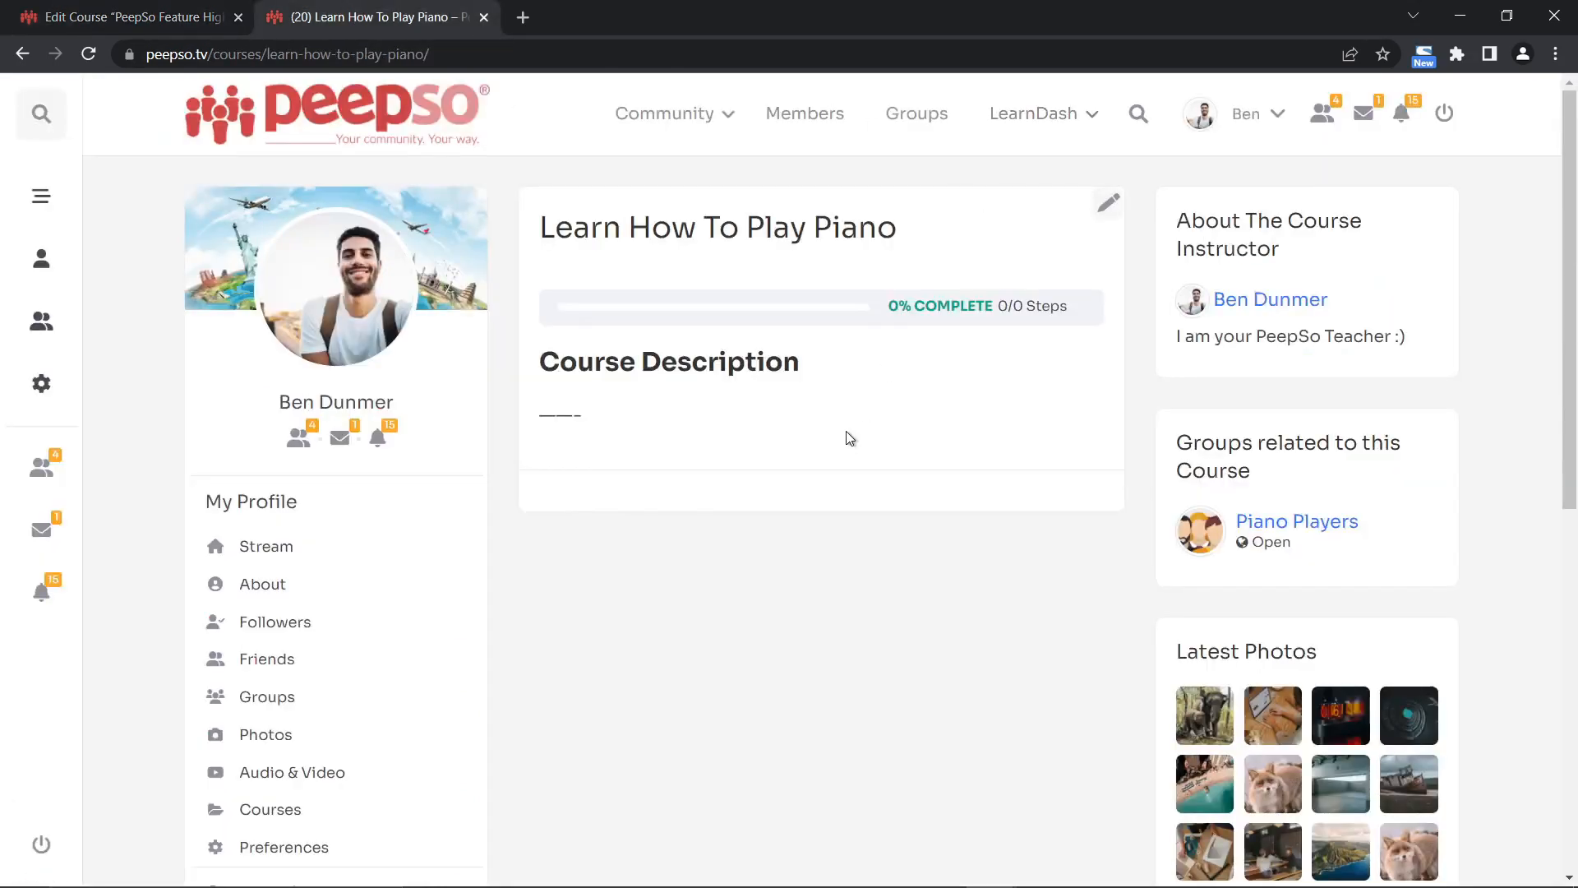
pyautogui.moveTo(990, 866)
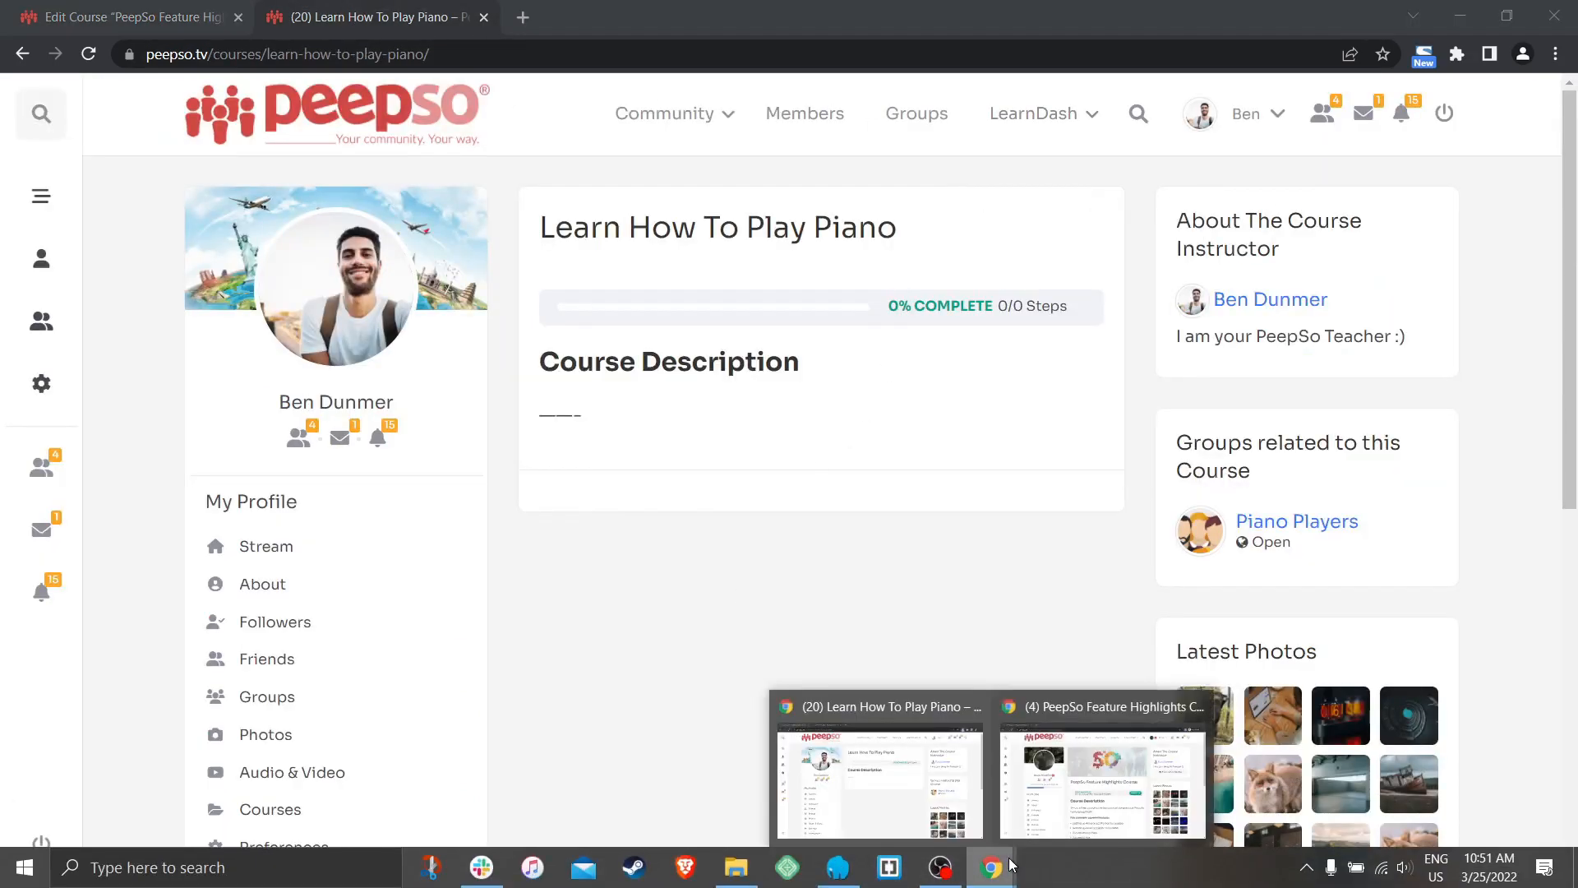
pyautogui.click(1068, 794)
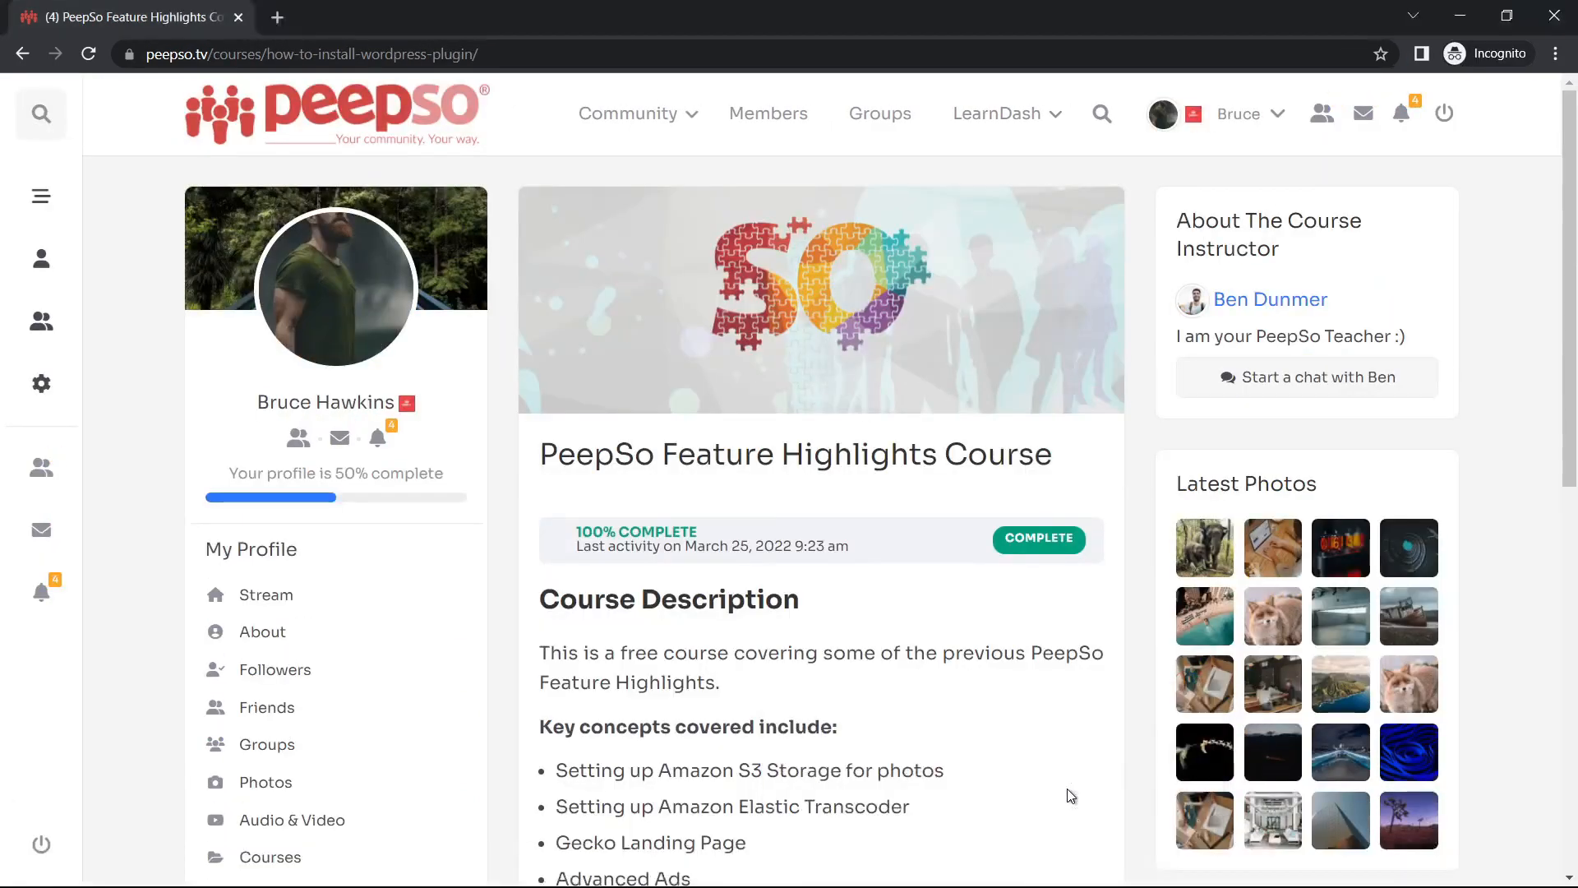
pyautogui.click(89, 54)
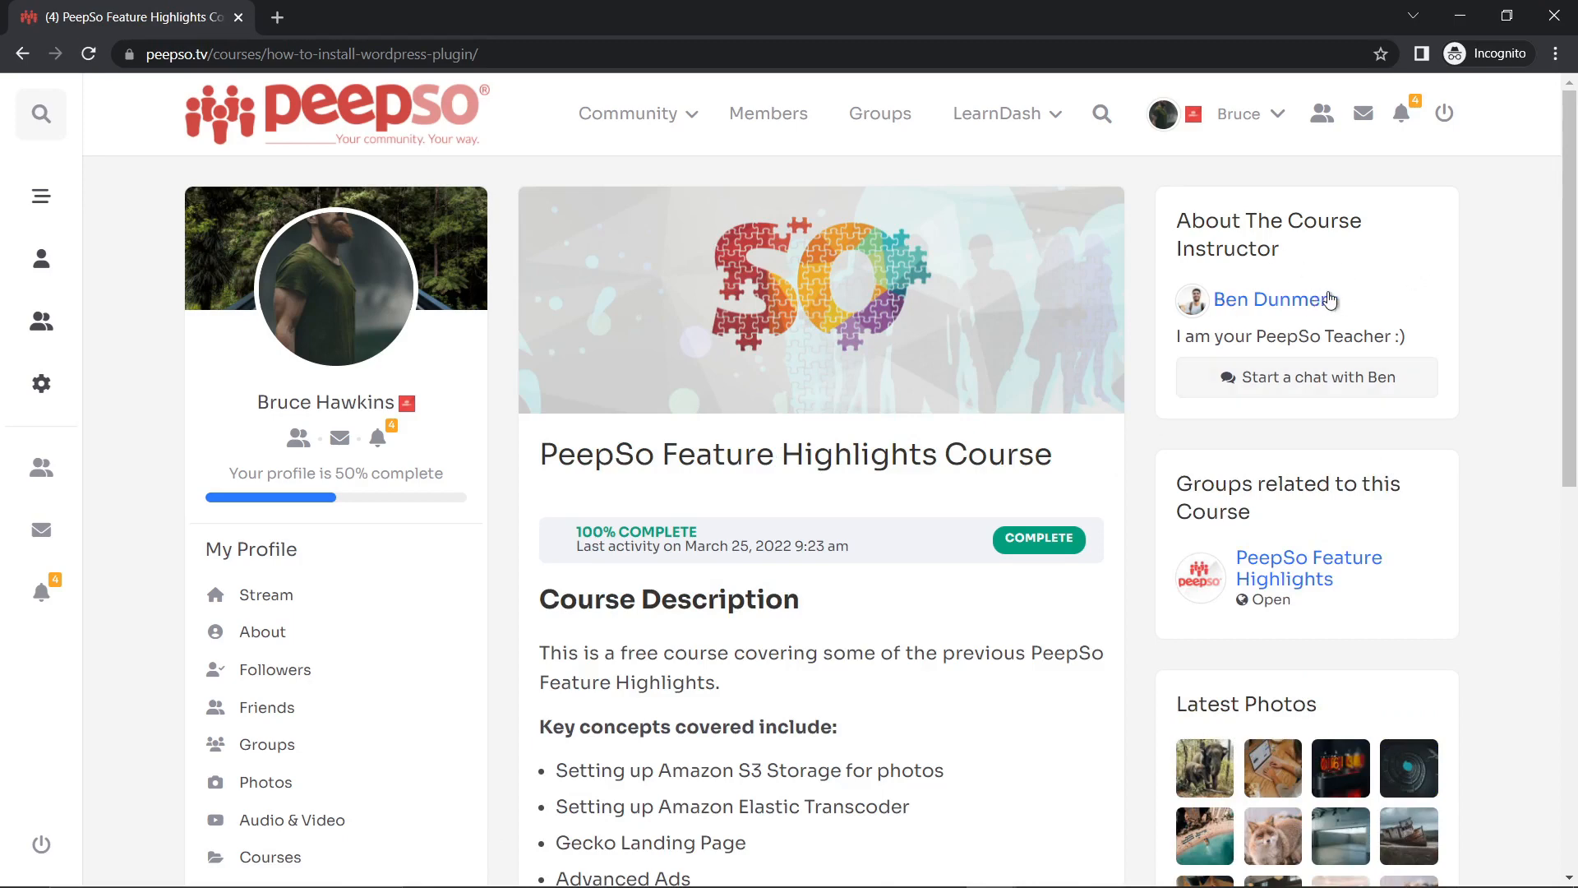
pyautogui.click(1279, 382)
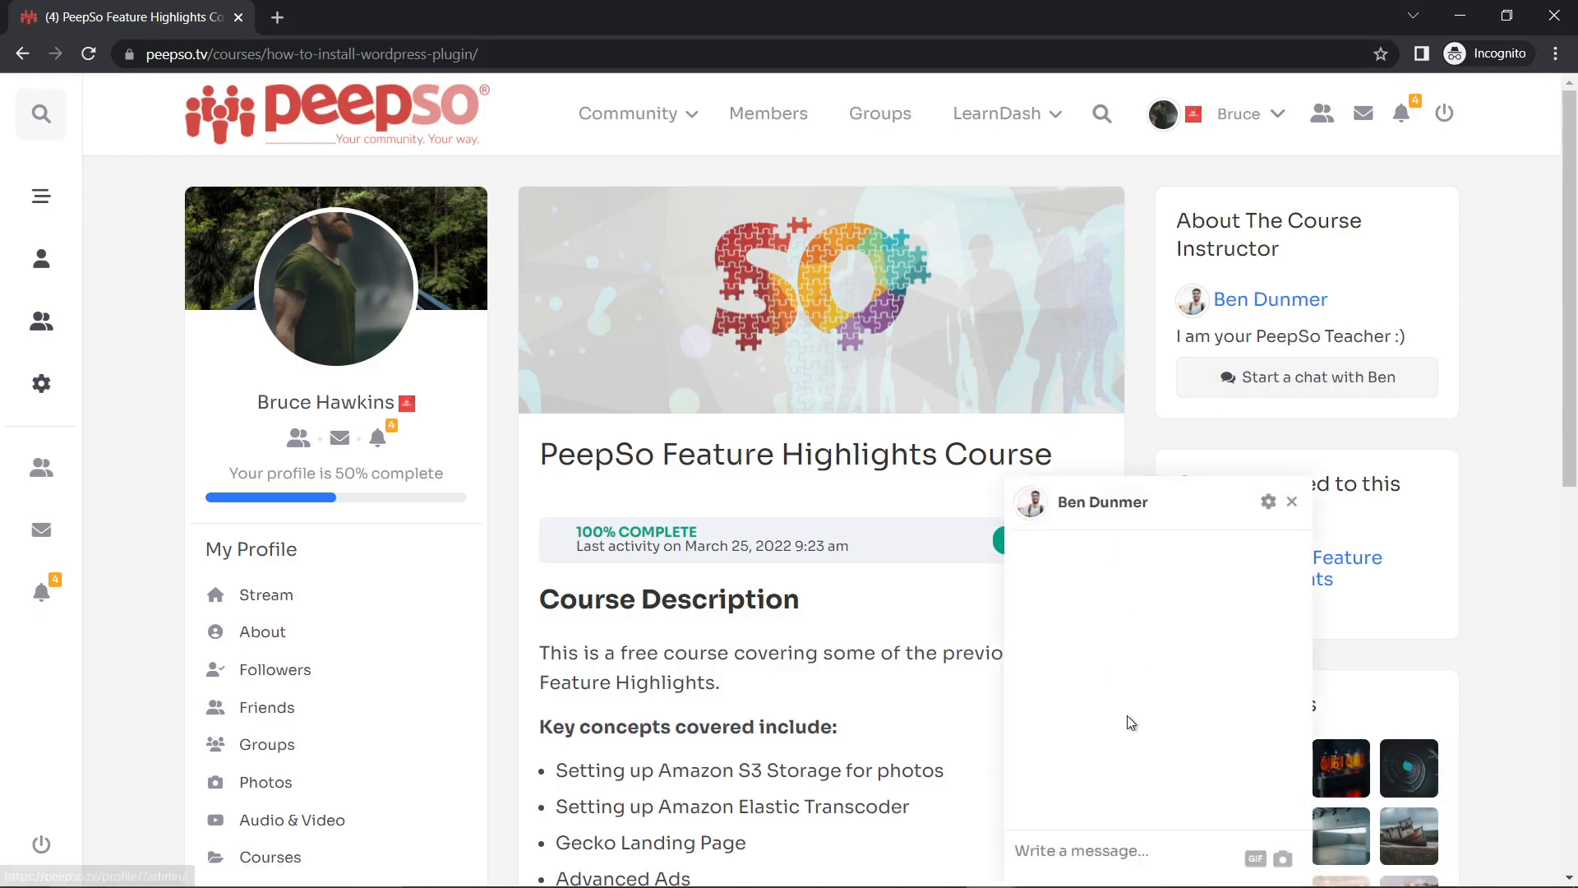
pyautogui.click(1291, 501)
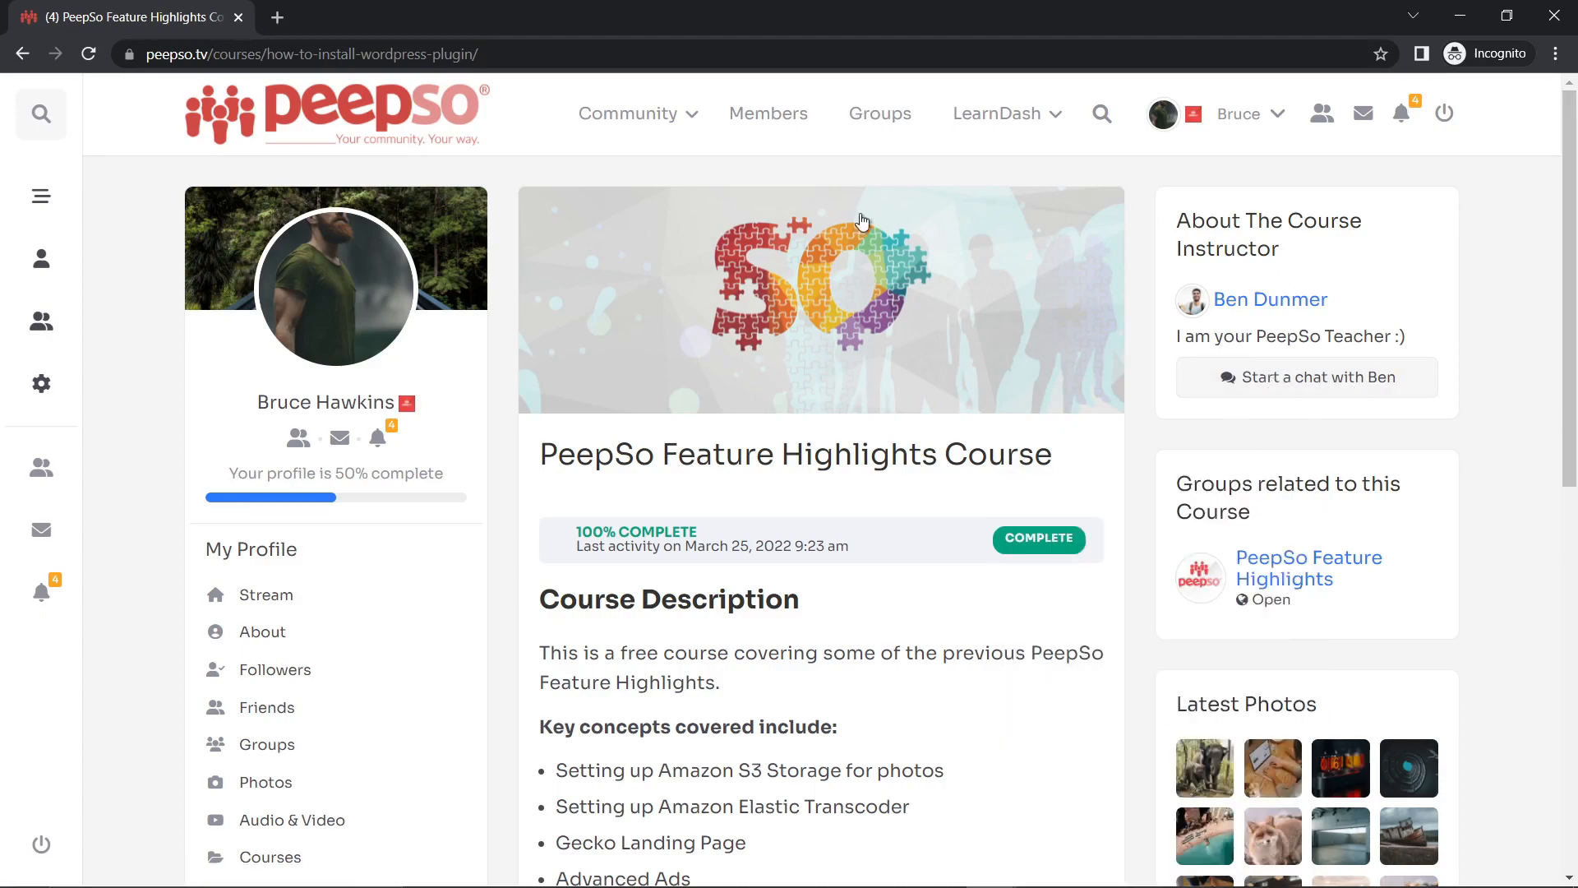
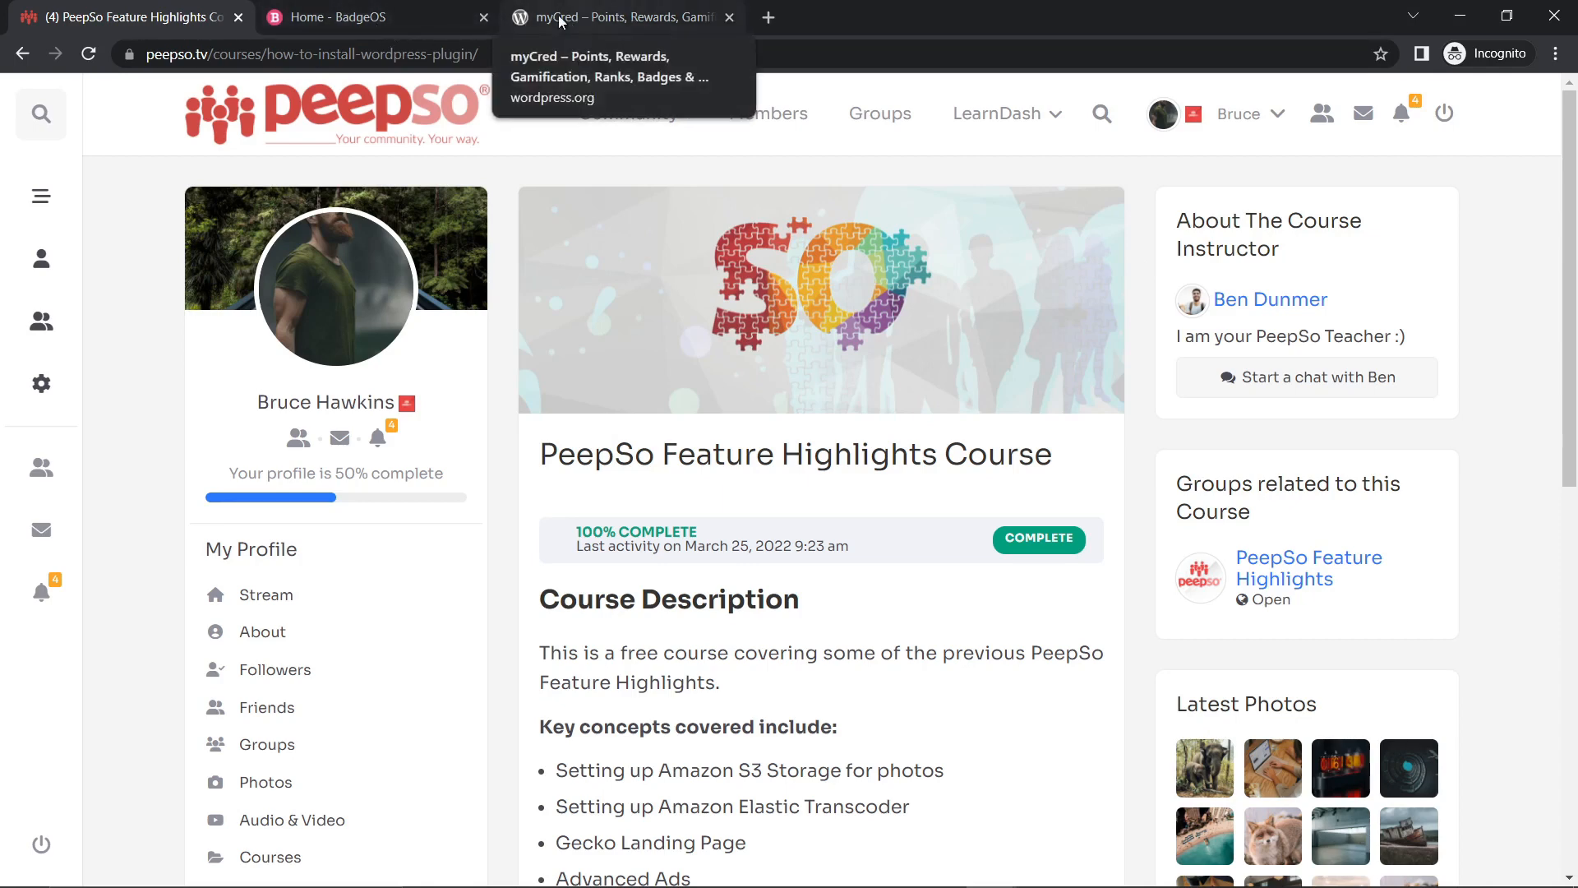
# Look over the BadgeOS home page and the myCred plugin page, then return to the PeepSo Feature Highlights Course page.
pyautogui.click(359, 18)
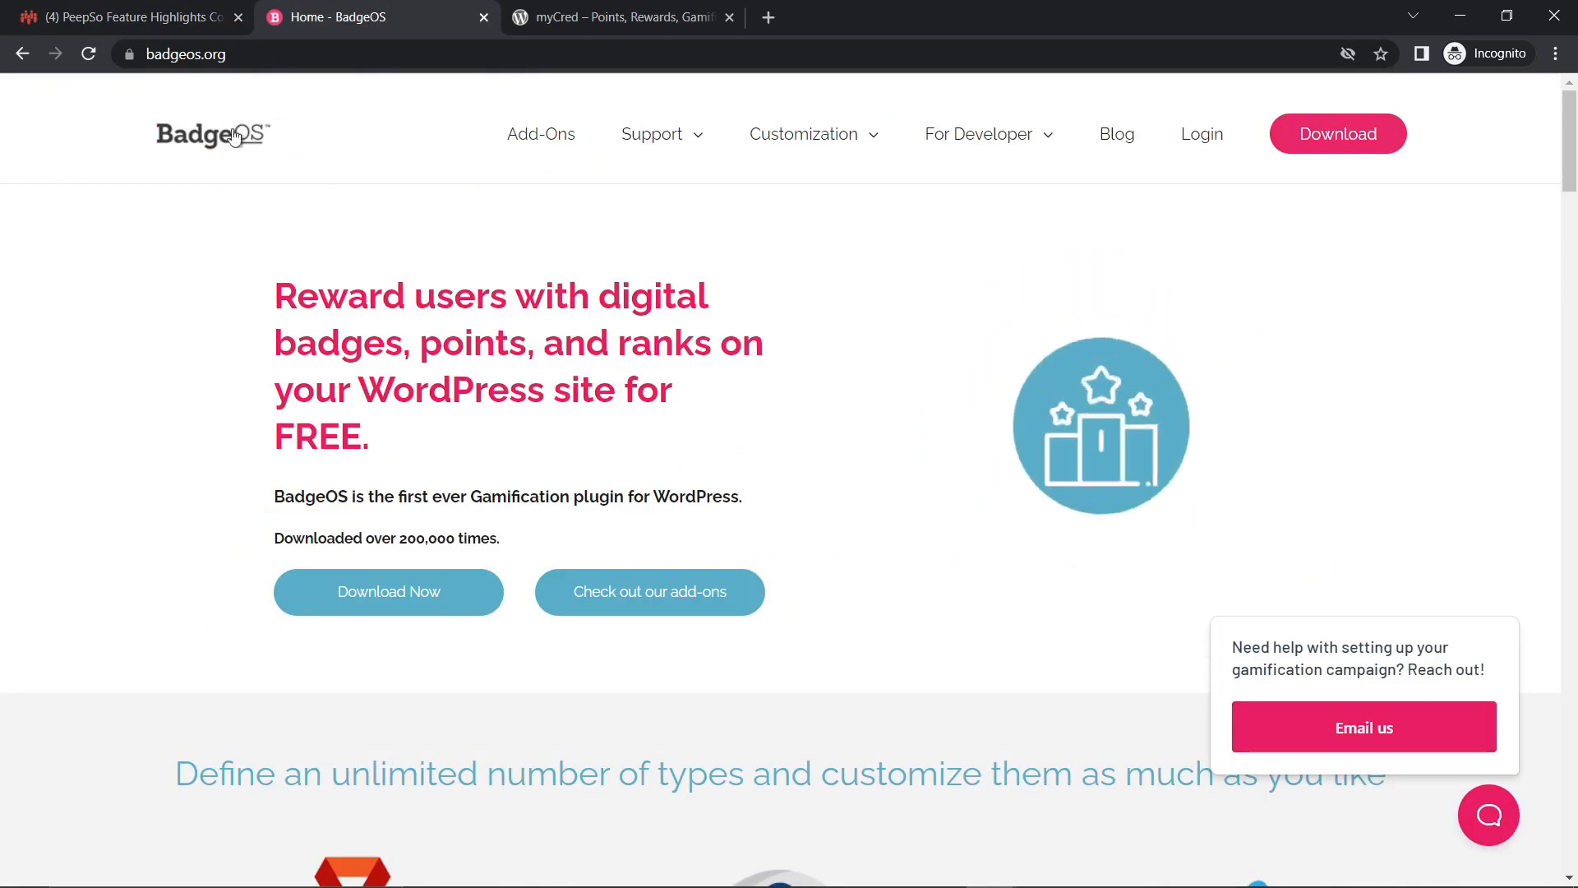
pyautogui.click(616, 17)
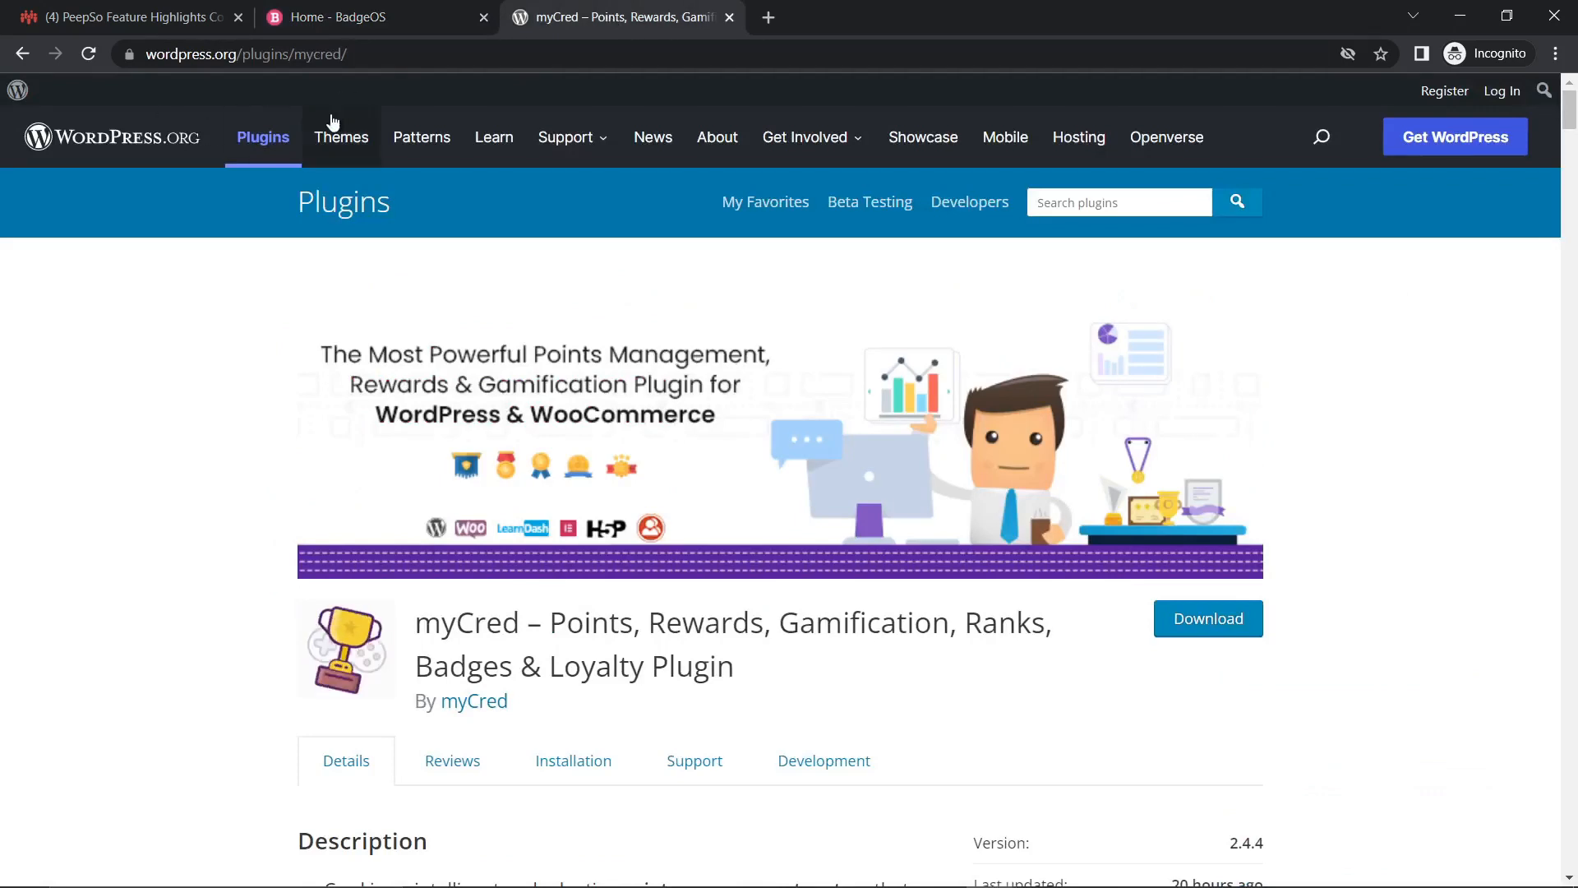
pyautogui.click(378, 13)
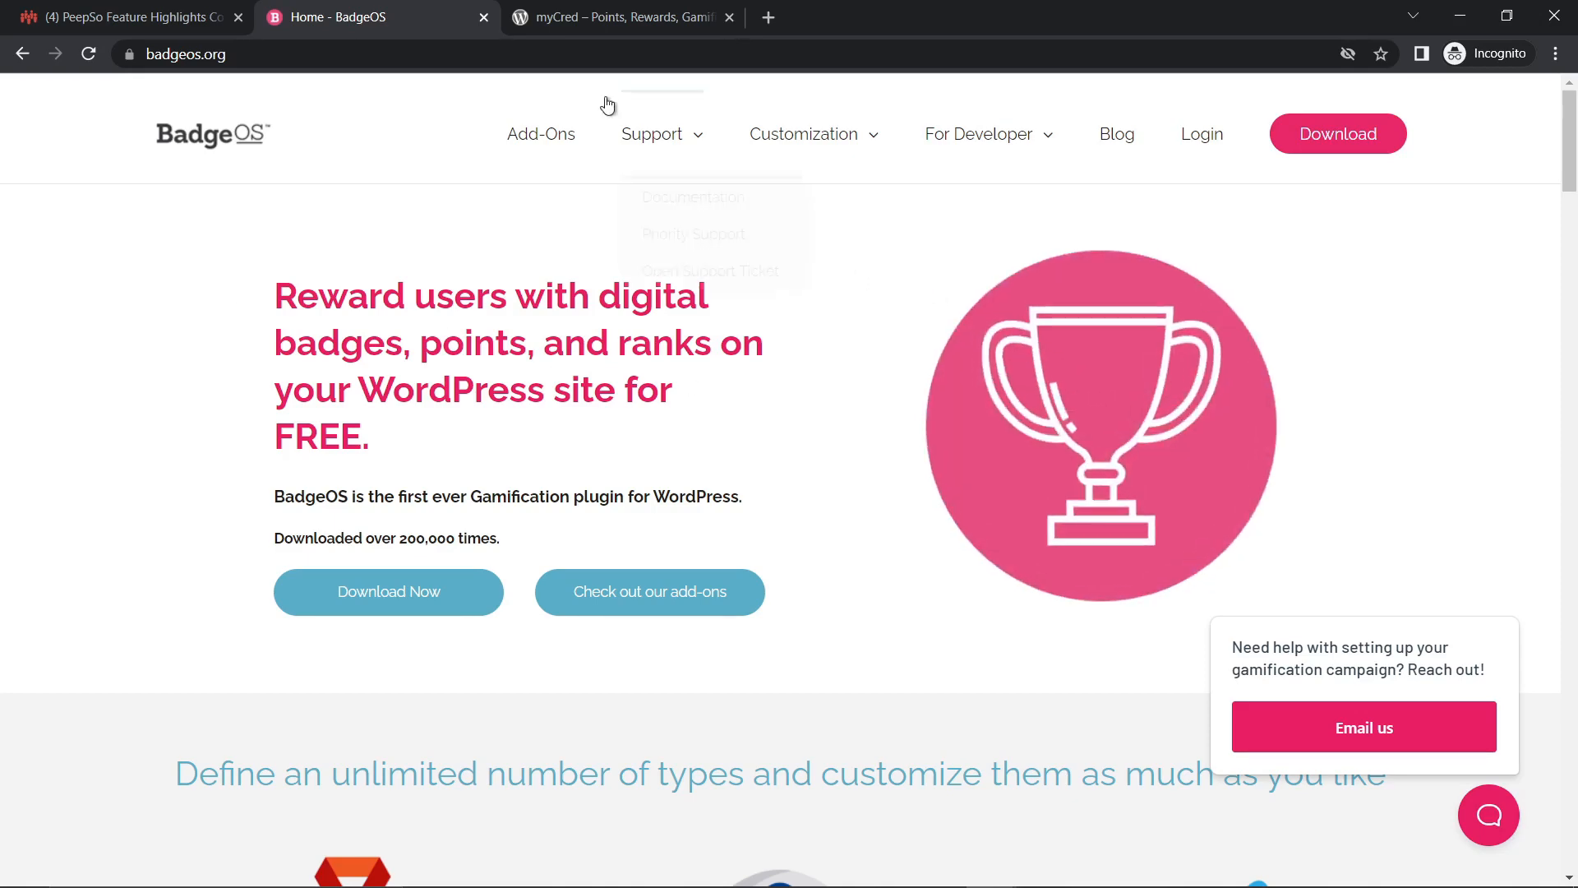
pyautogui.hotkey('ctrl', 'shift', 'Tab')
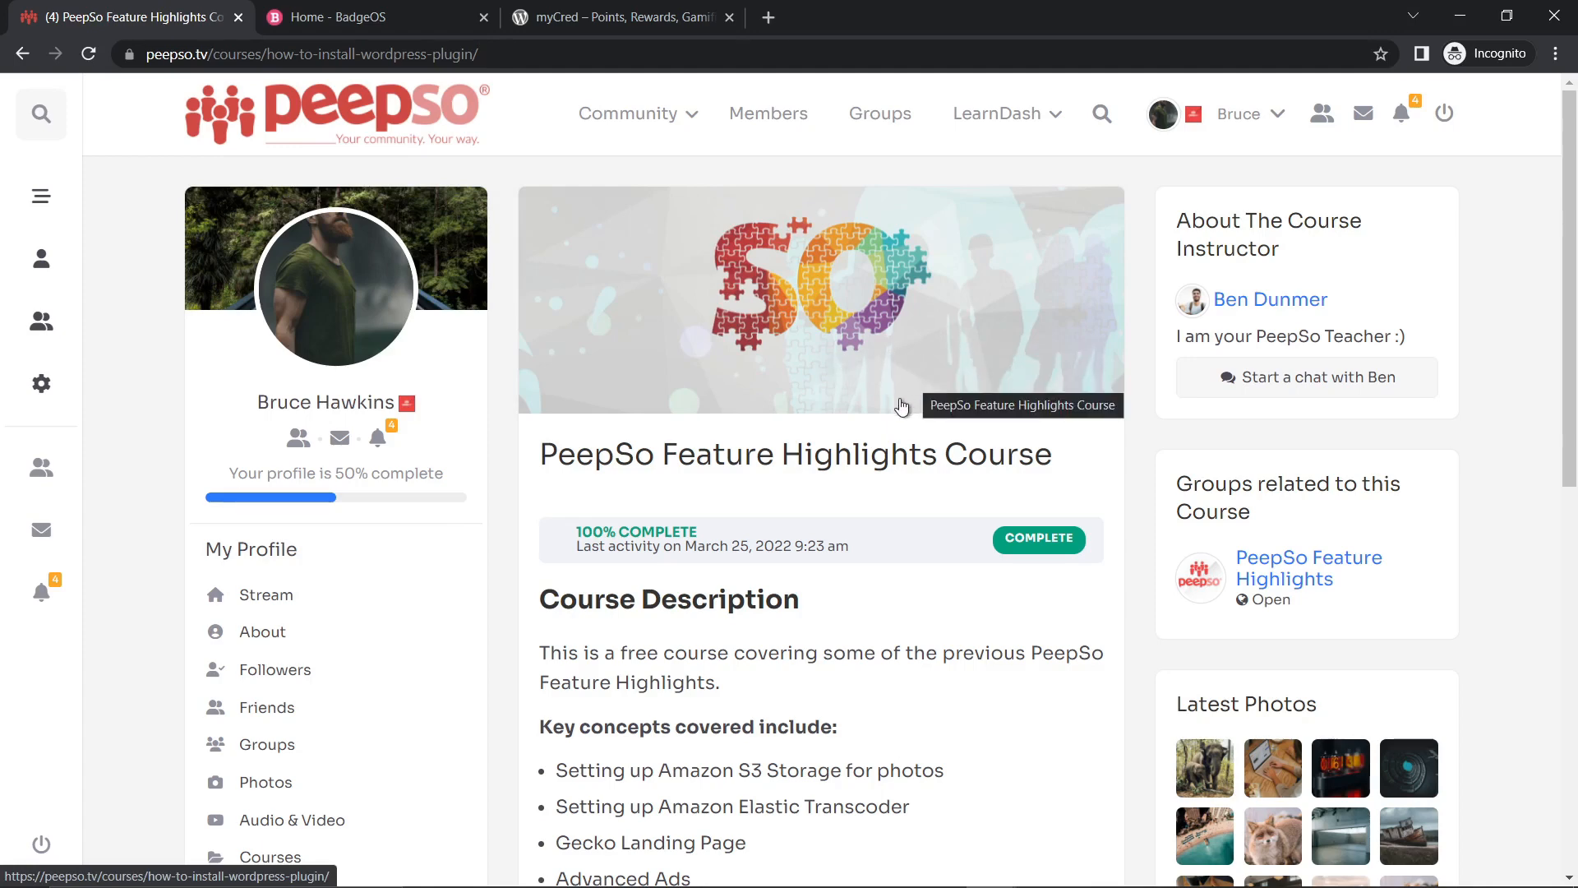
pyautogui.click(333, 17)
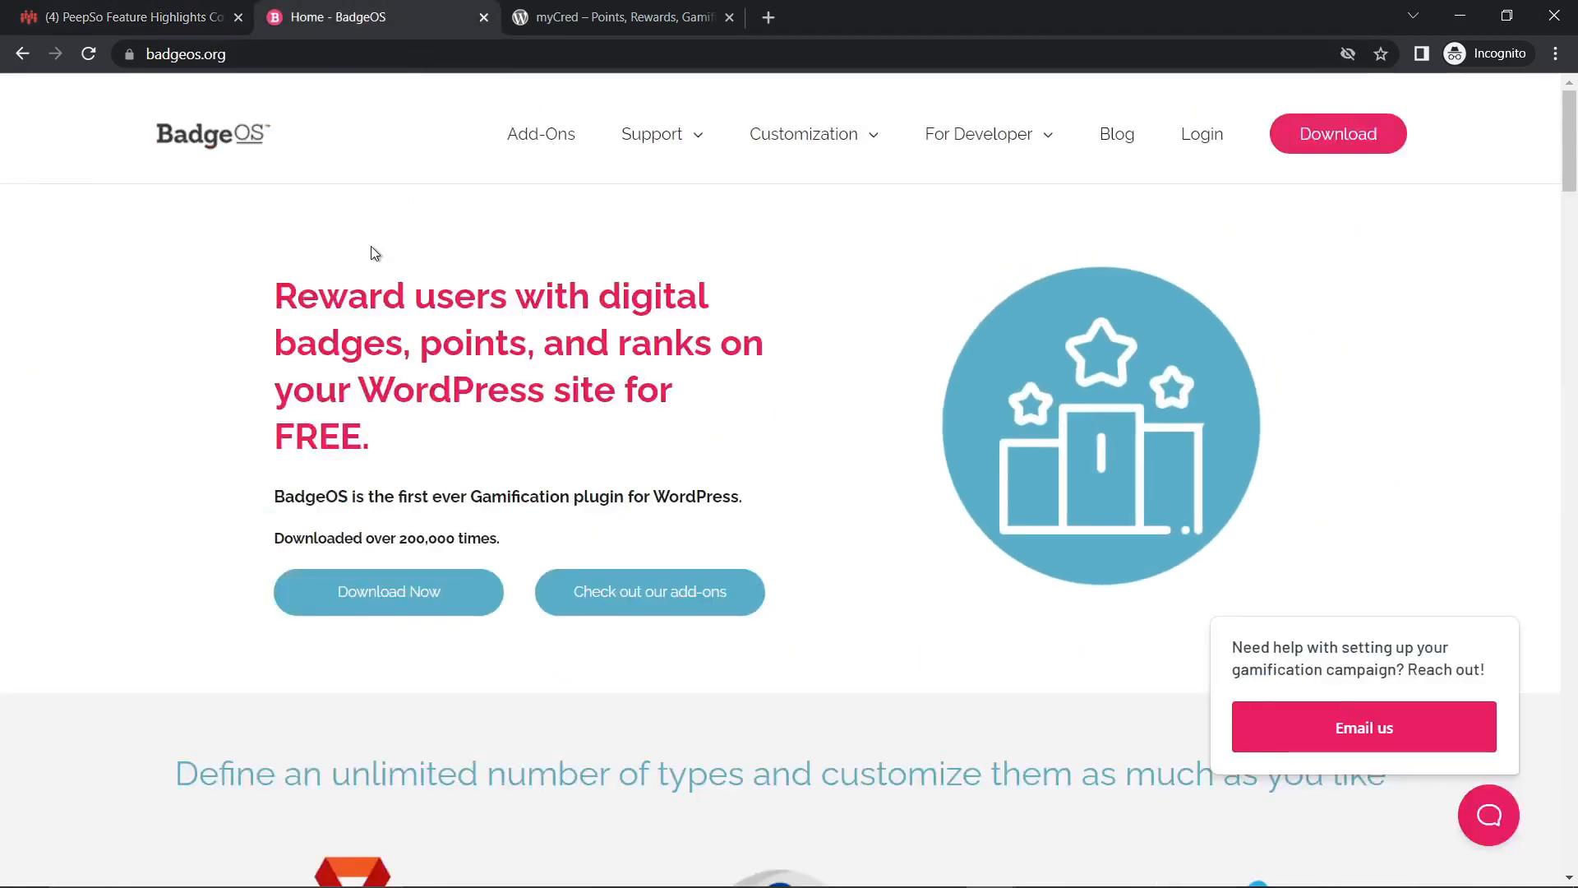
pyautogui.click(154, 9)
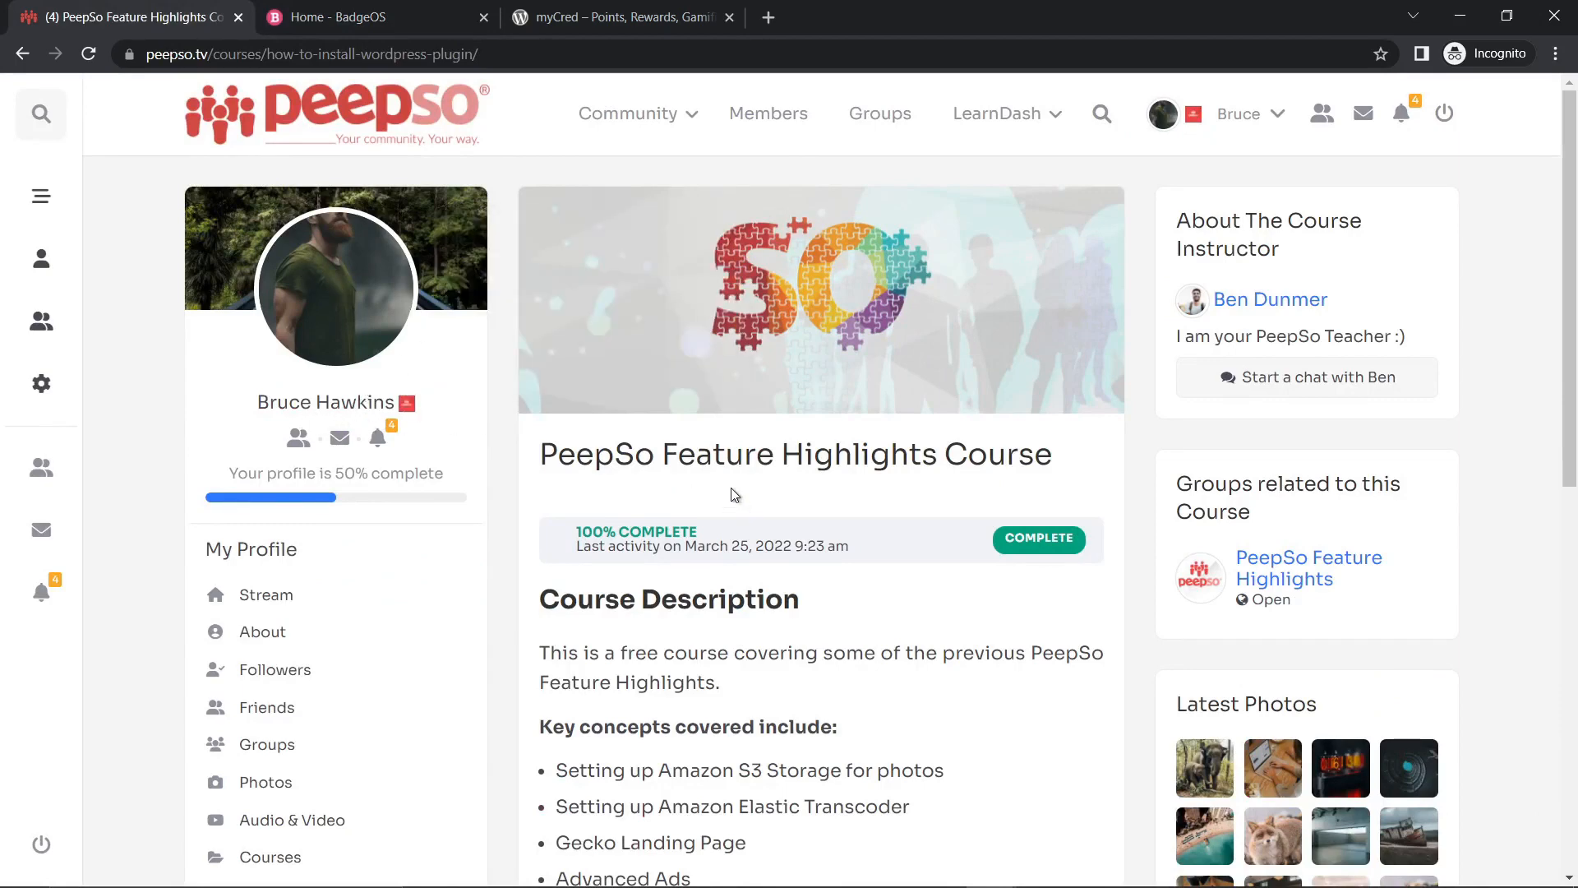
# Close the BadgeOS page and examine the myCred plugin page on WordPress.org before returning to the course page.
pyautogui.click(483, 17)
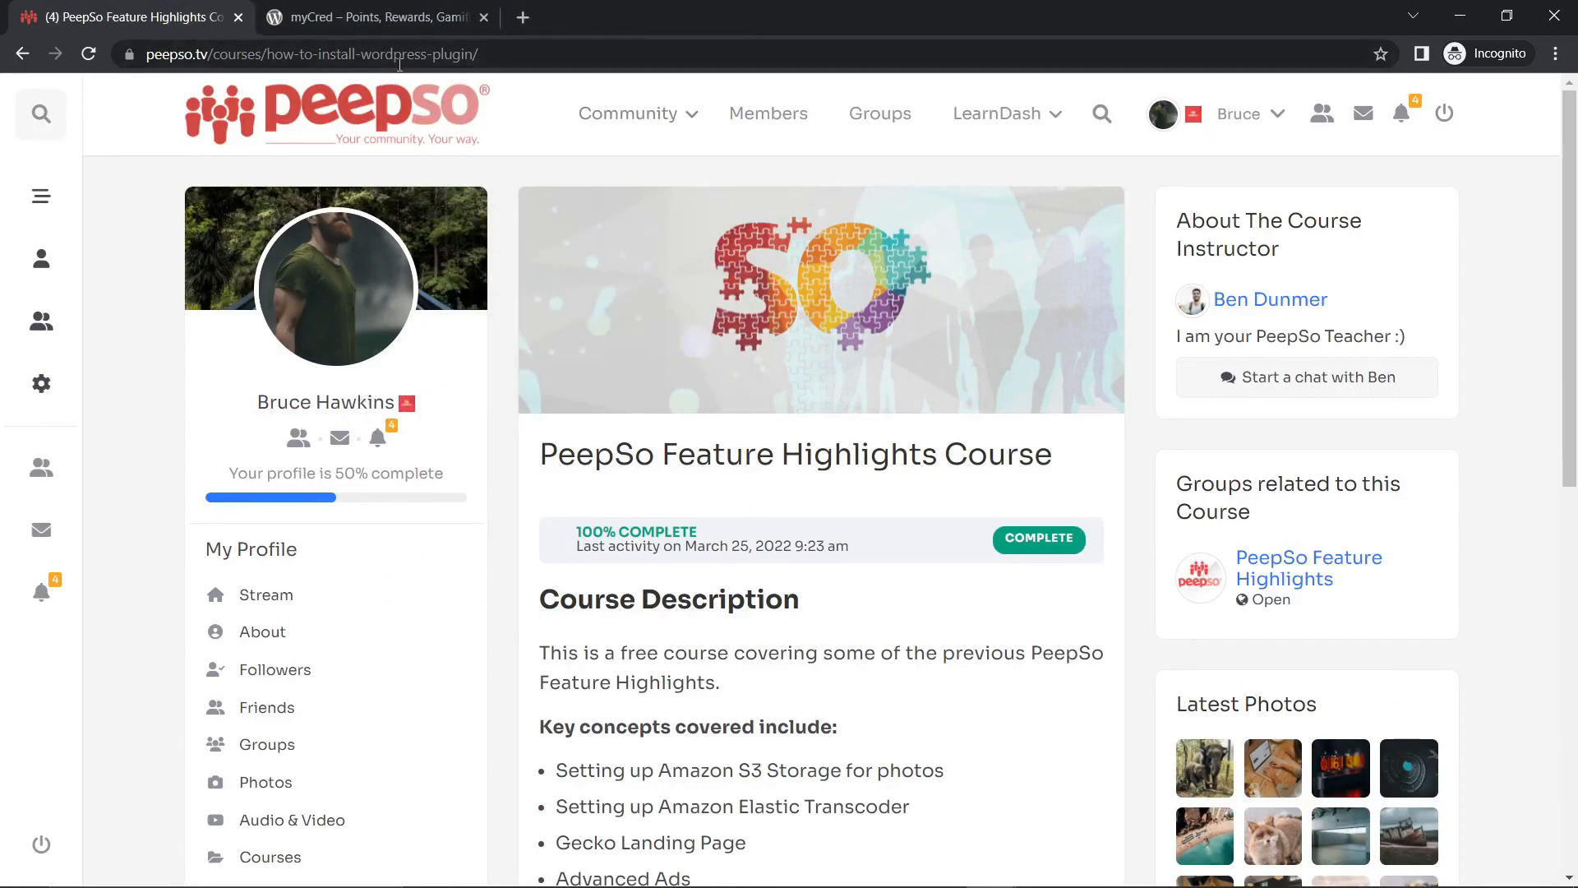
pyautogui.click(338, 19)
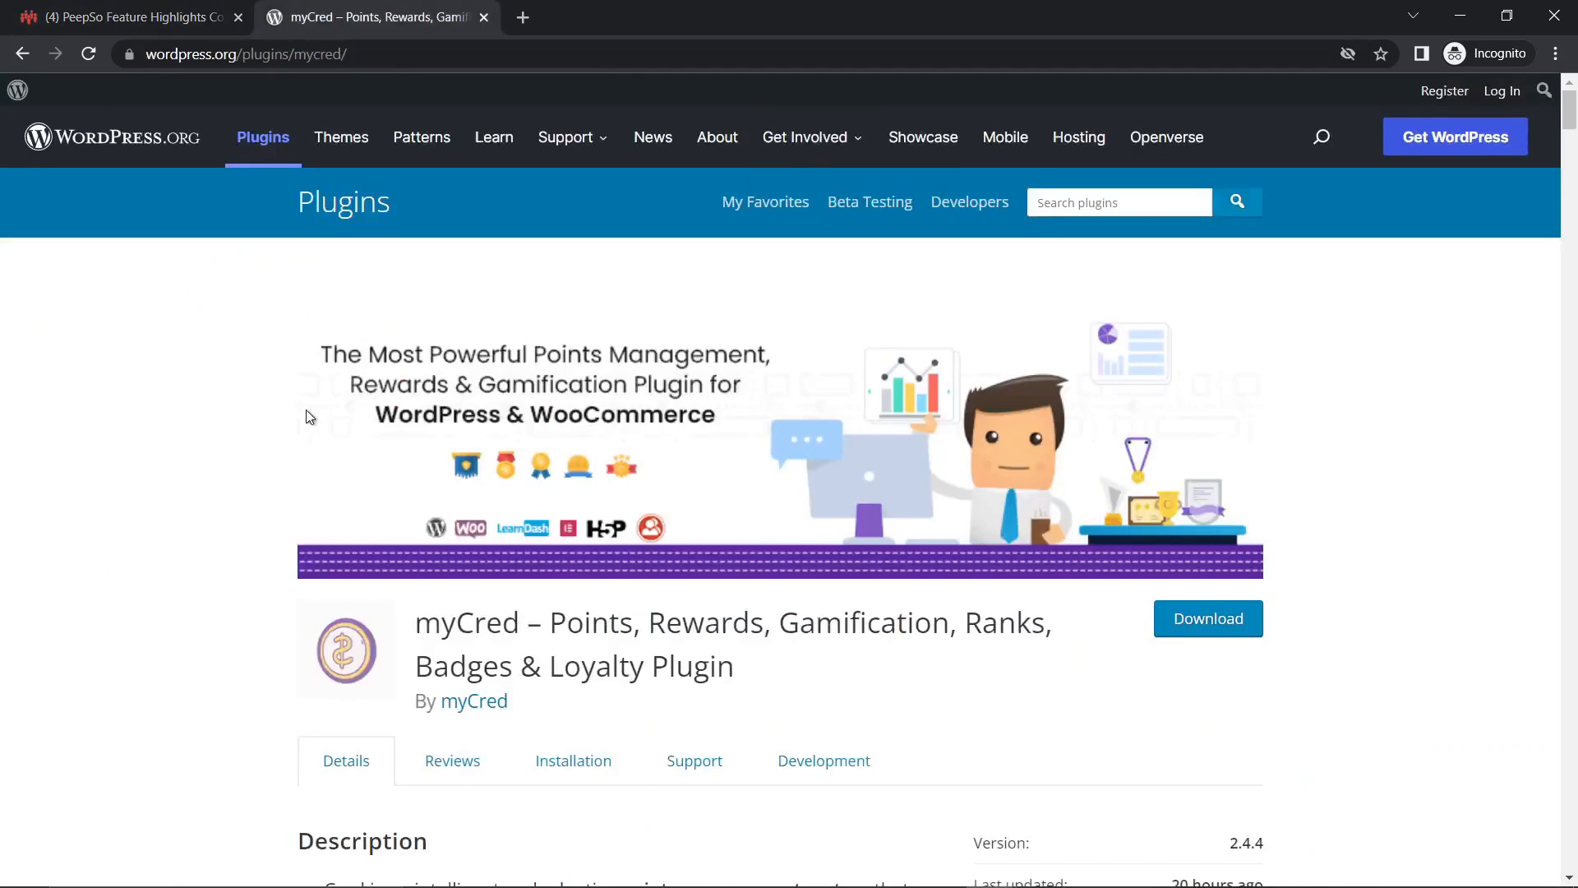
pyautogui.scroll(-5, 308, 417)
pyautogui.scroll(5, 271, 432)
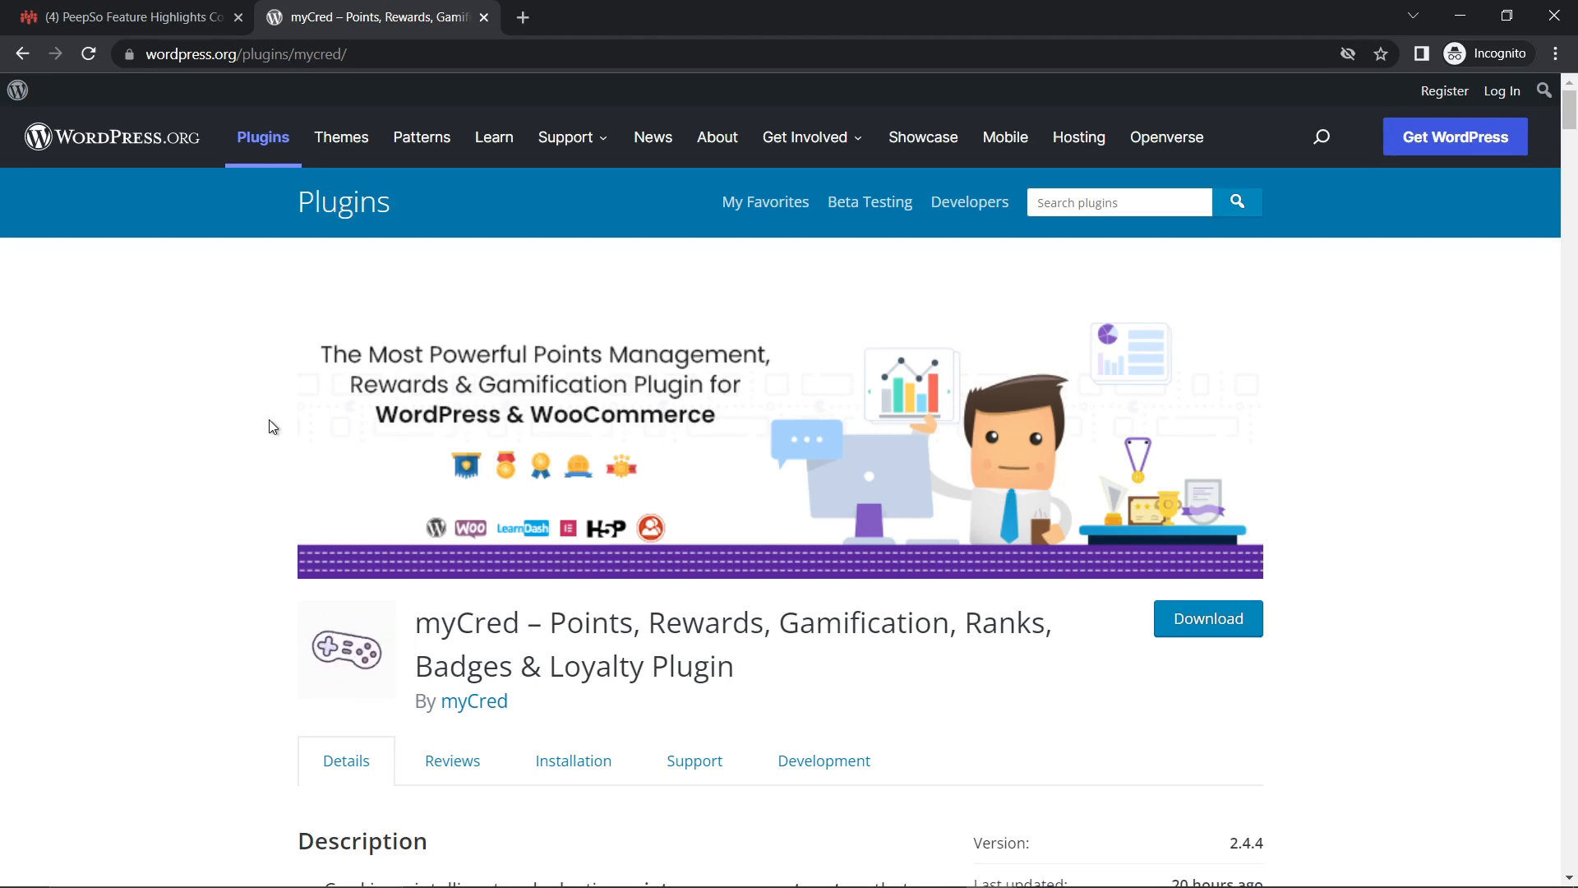
pyautogui.click(72, 19)
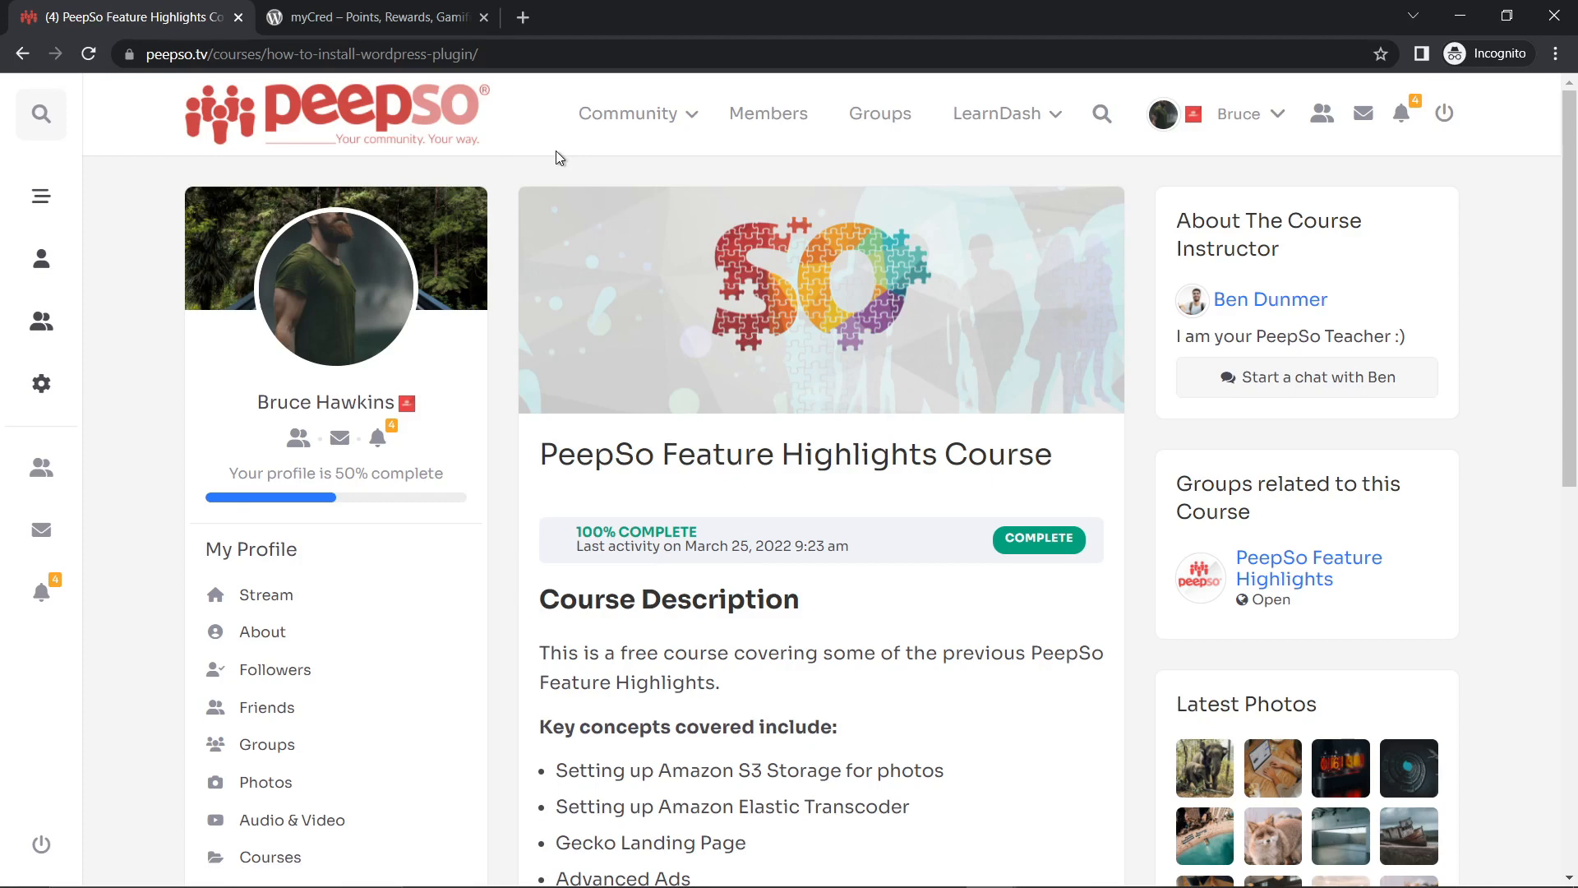
pyautogui.click(361, 18)
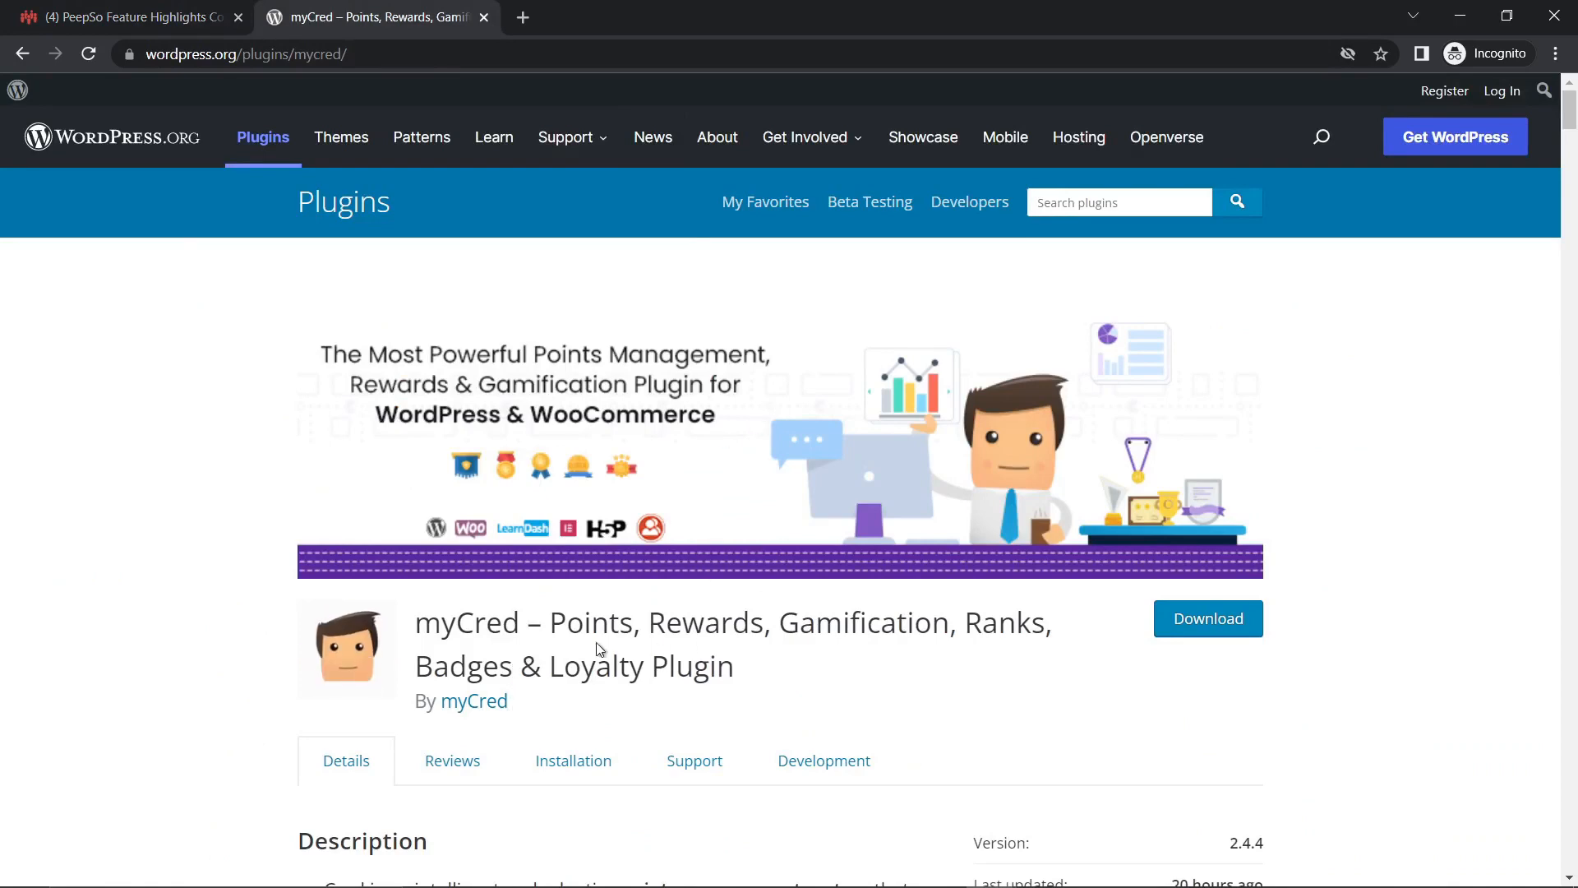
pyautogui.click(132, 21)
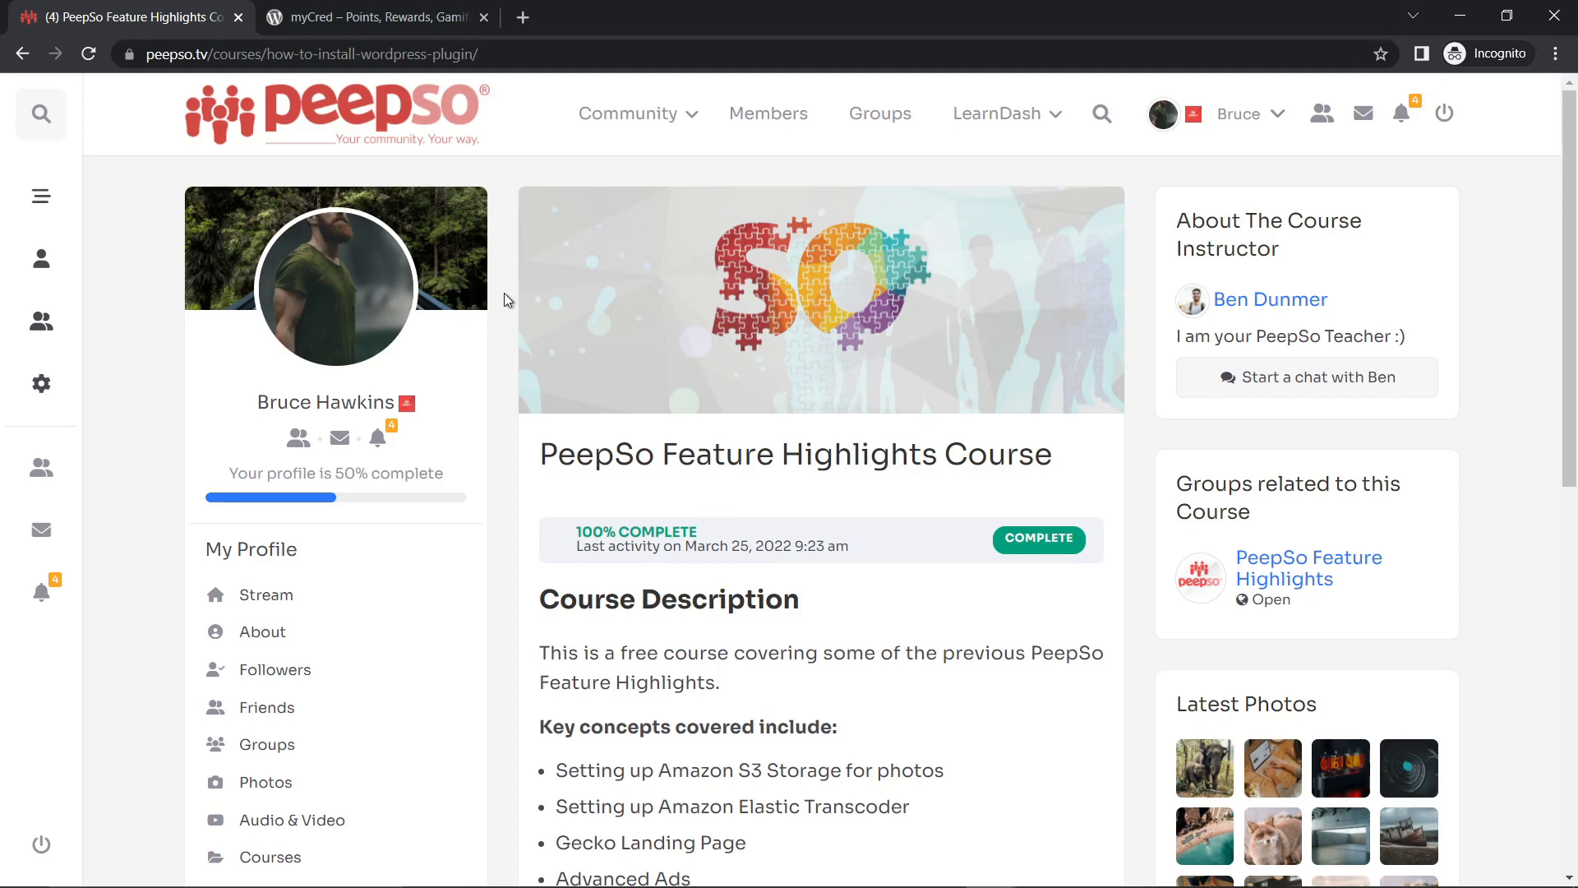
# Switch to the admin's browser window and view the LearnDash LMS general settings and the payment options for PayPal and Stripe Connect.
pyautogui.moveTo(1048, 875)
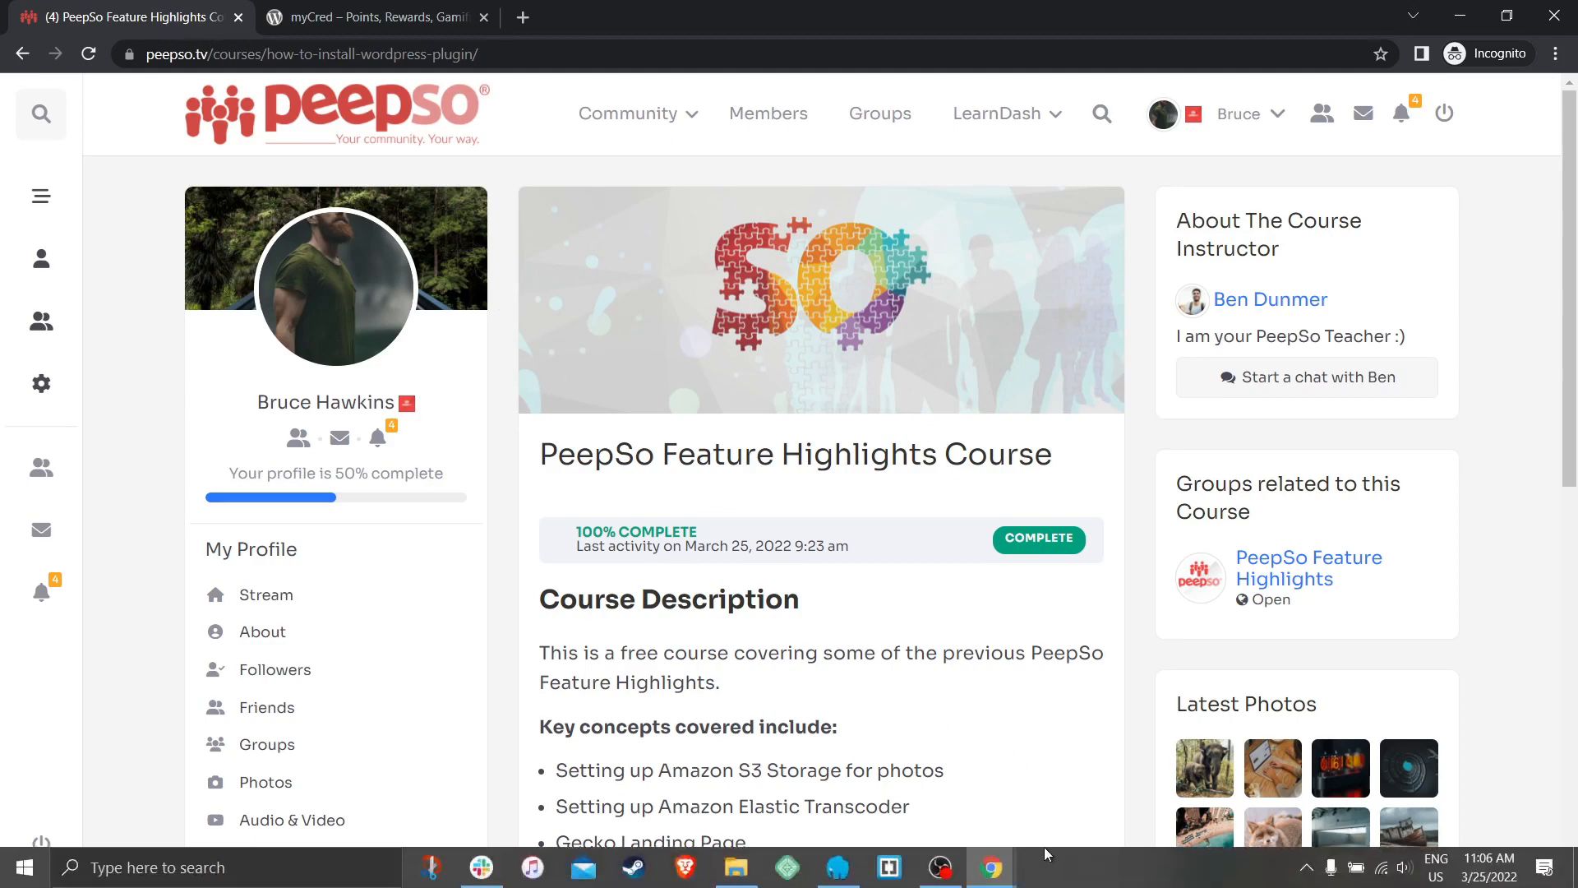
pyautogui.moveTo(978, 878)
pyautogui.click(935, 763)
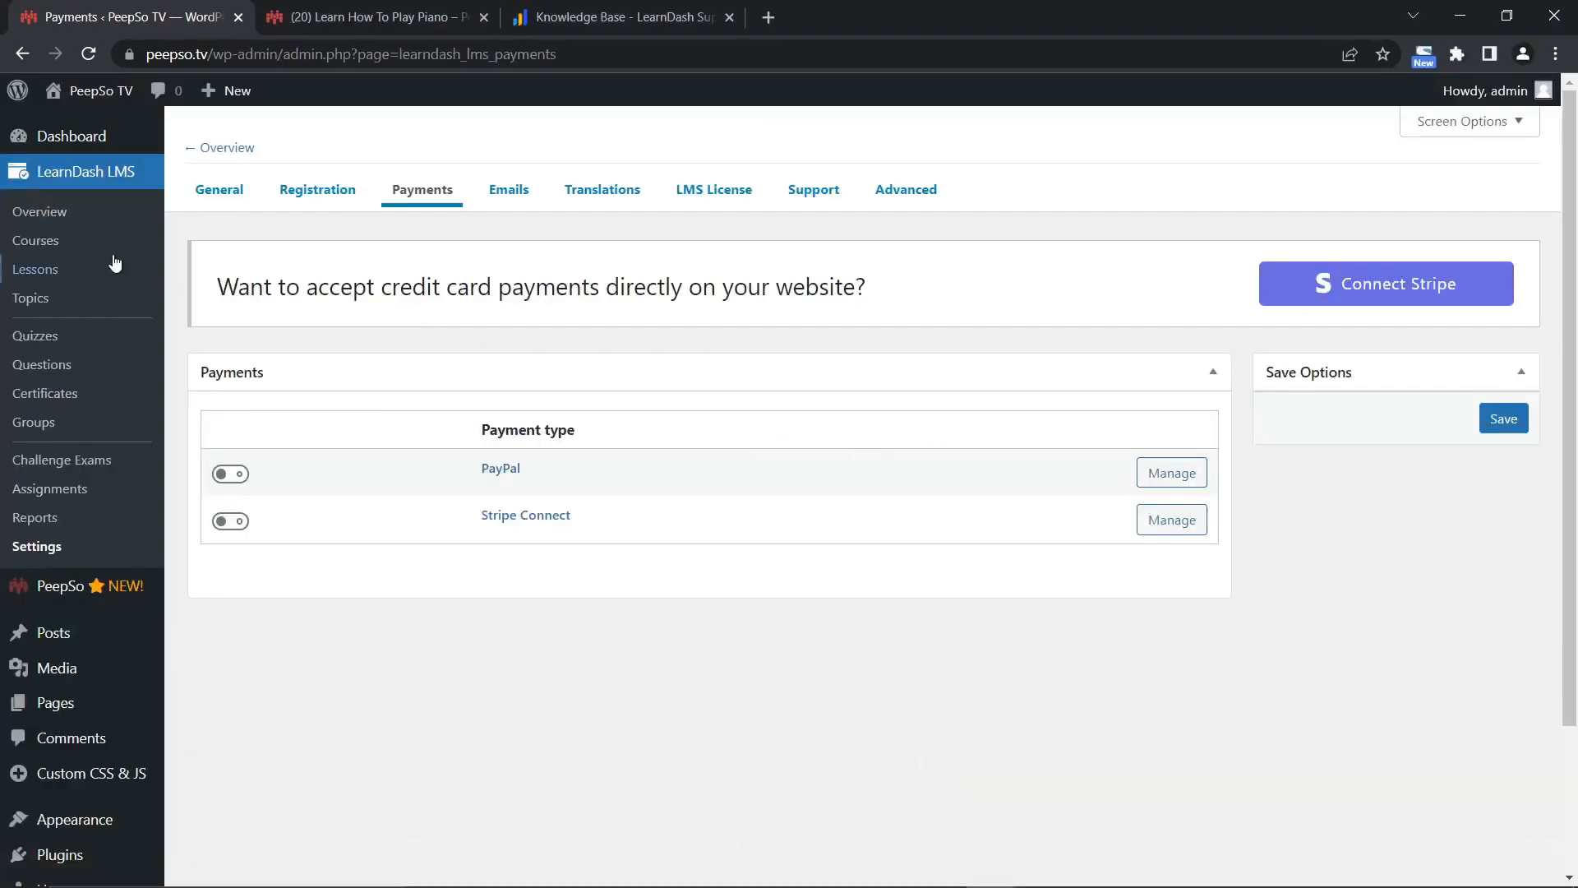
pyautogui.click(30, 553)
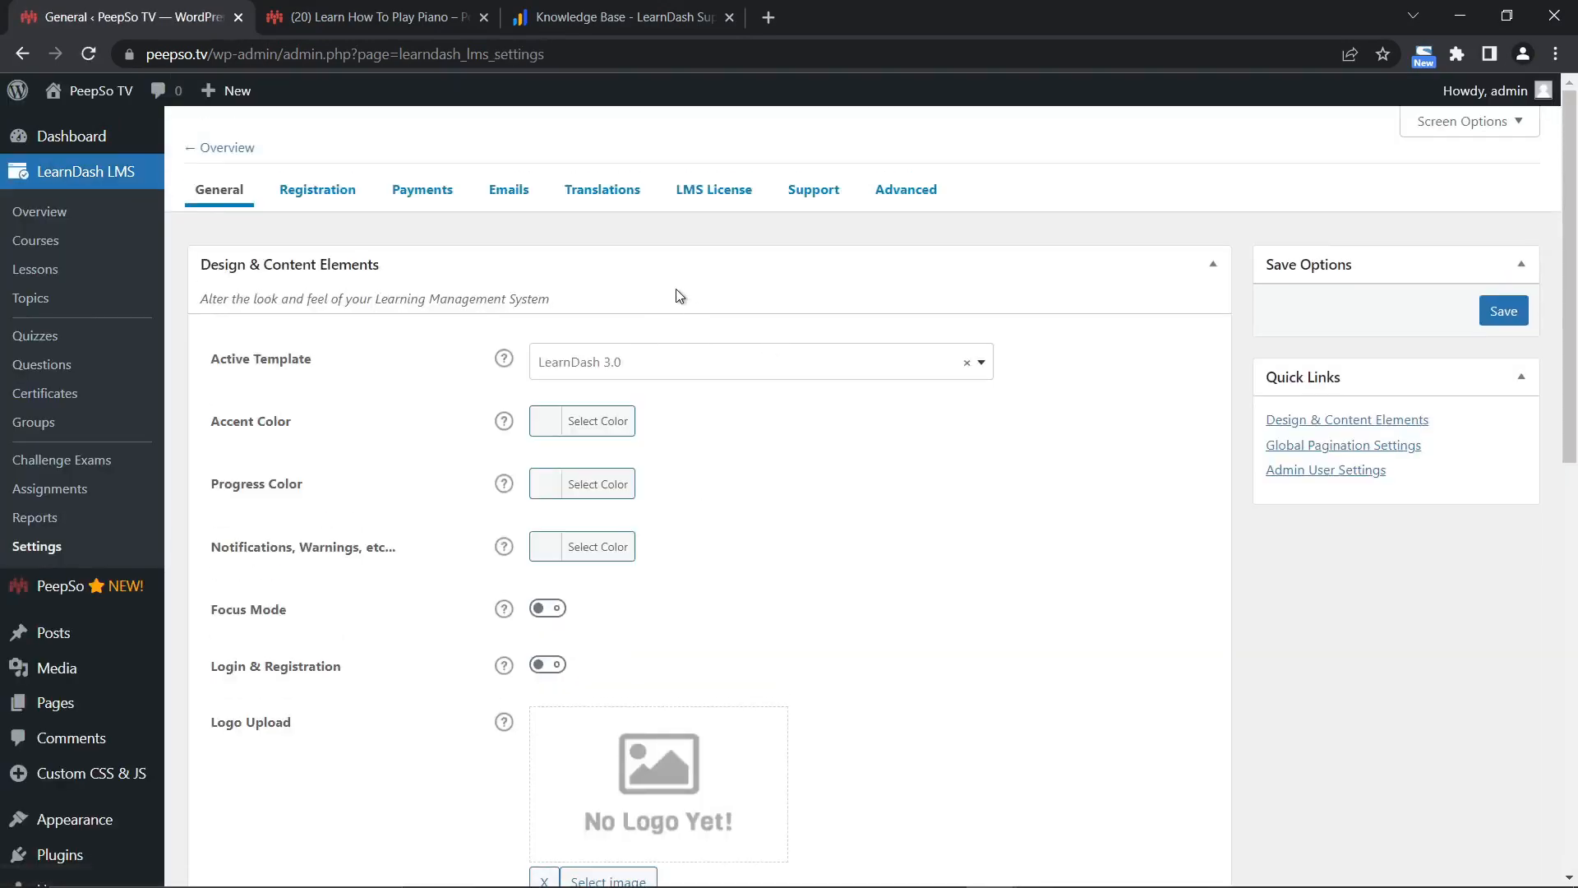
pyautogui.click(422, 192)
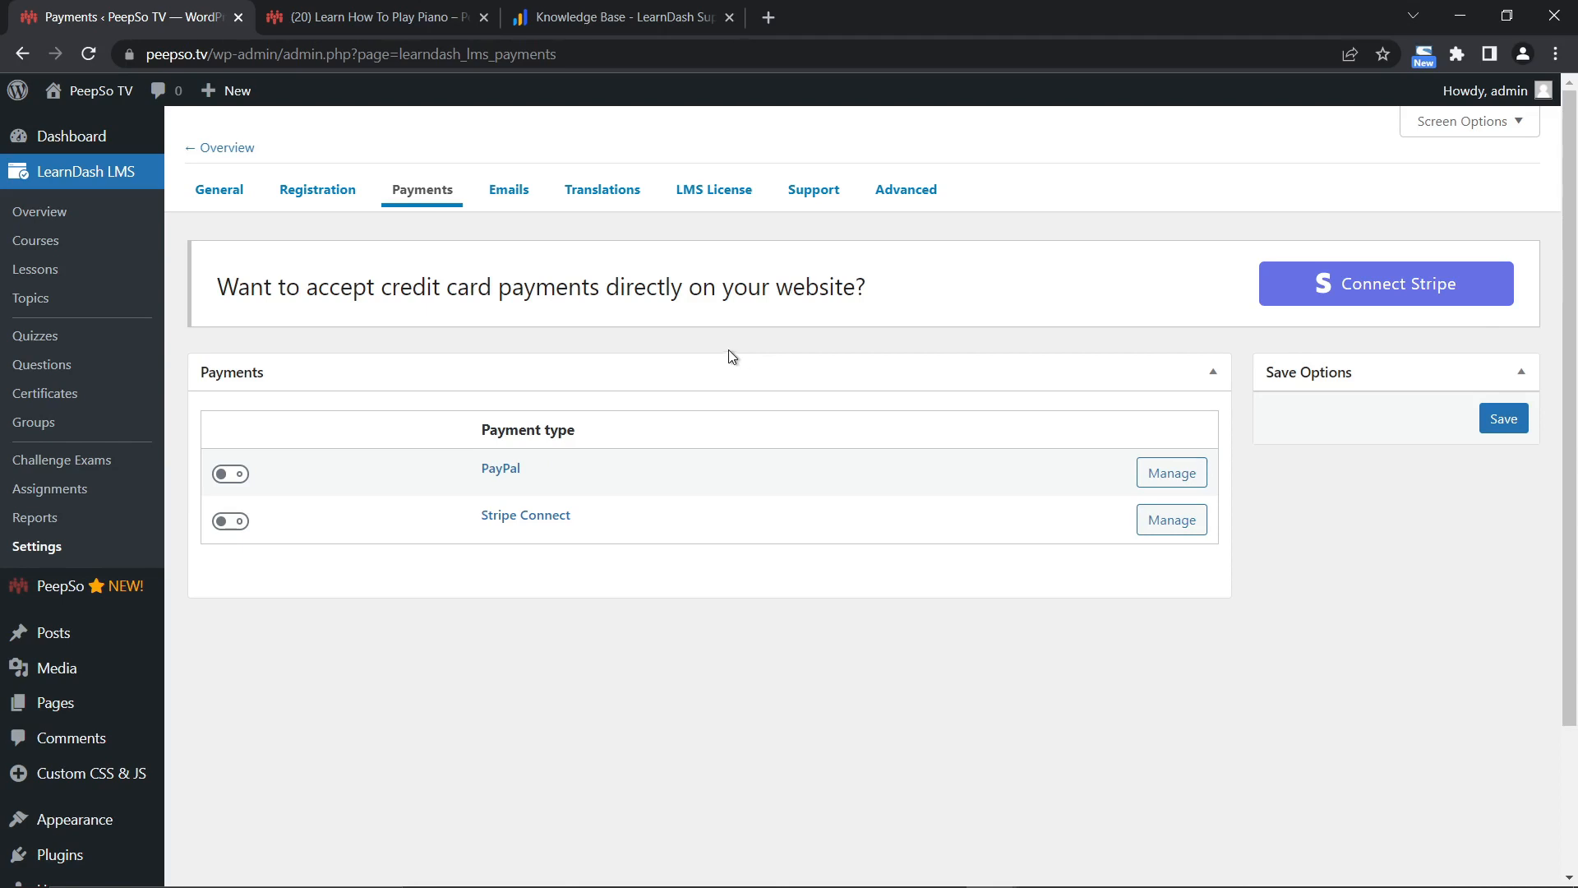
# Look through the LearnDash Support knowledge base and its documentation categories, then return to the LearnDash payment settings.
pyautogui.click(627, 17)
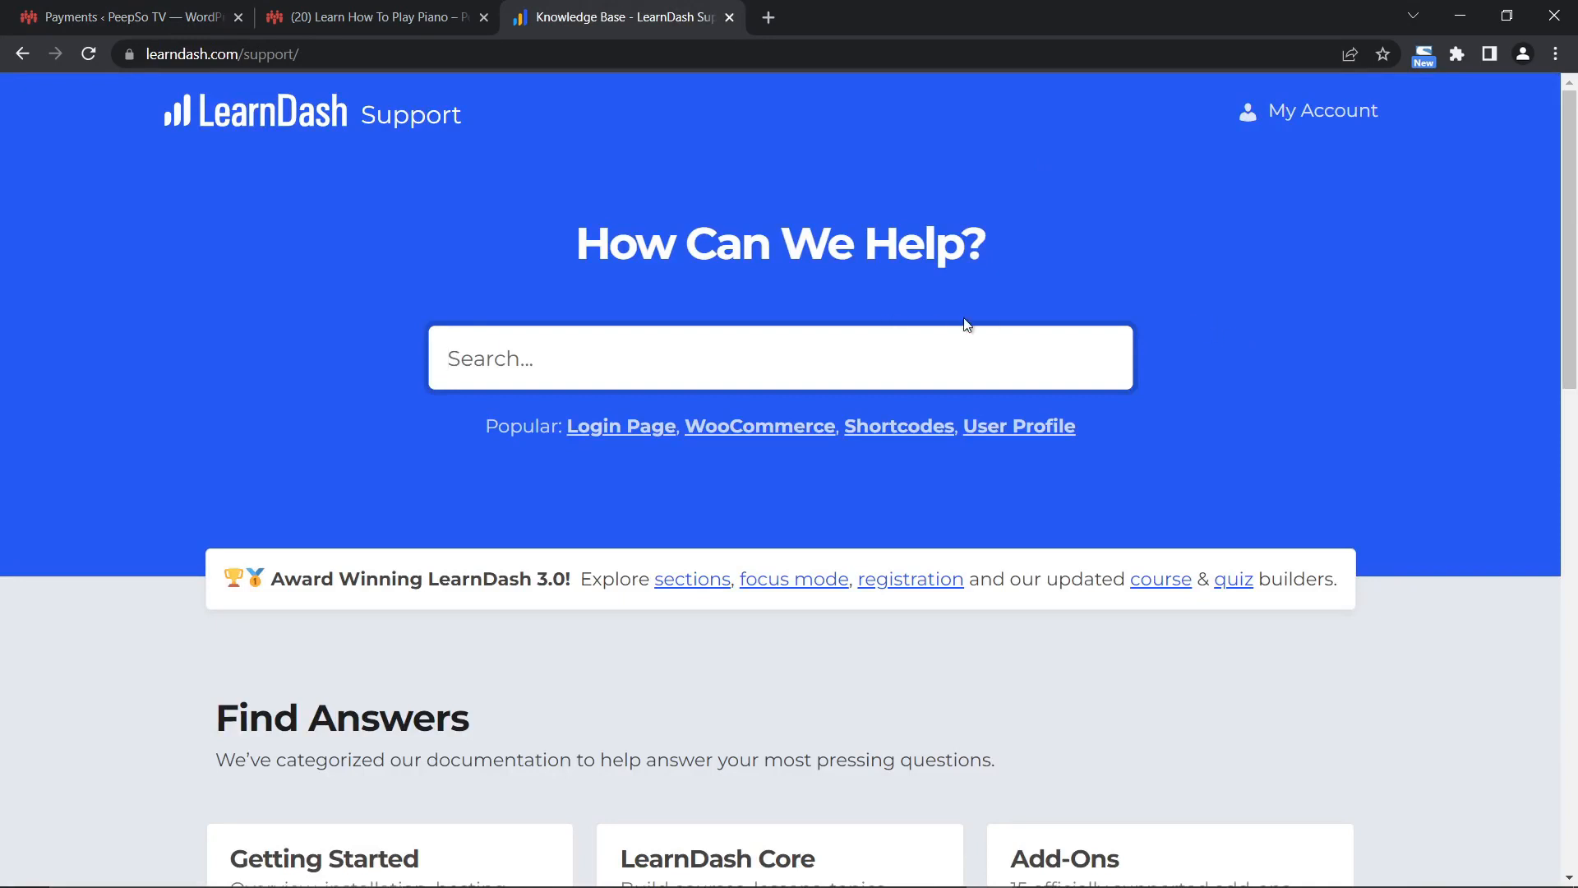
pyautogui.click(681, 333)
pyautogui.click(175, 17)
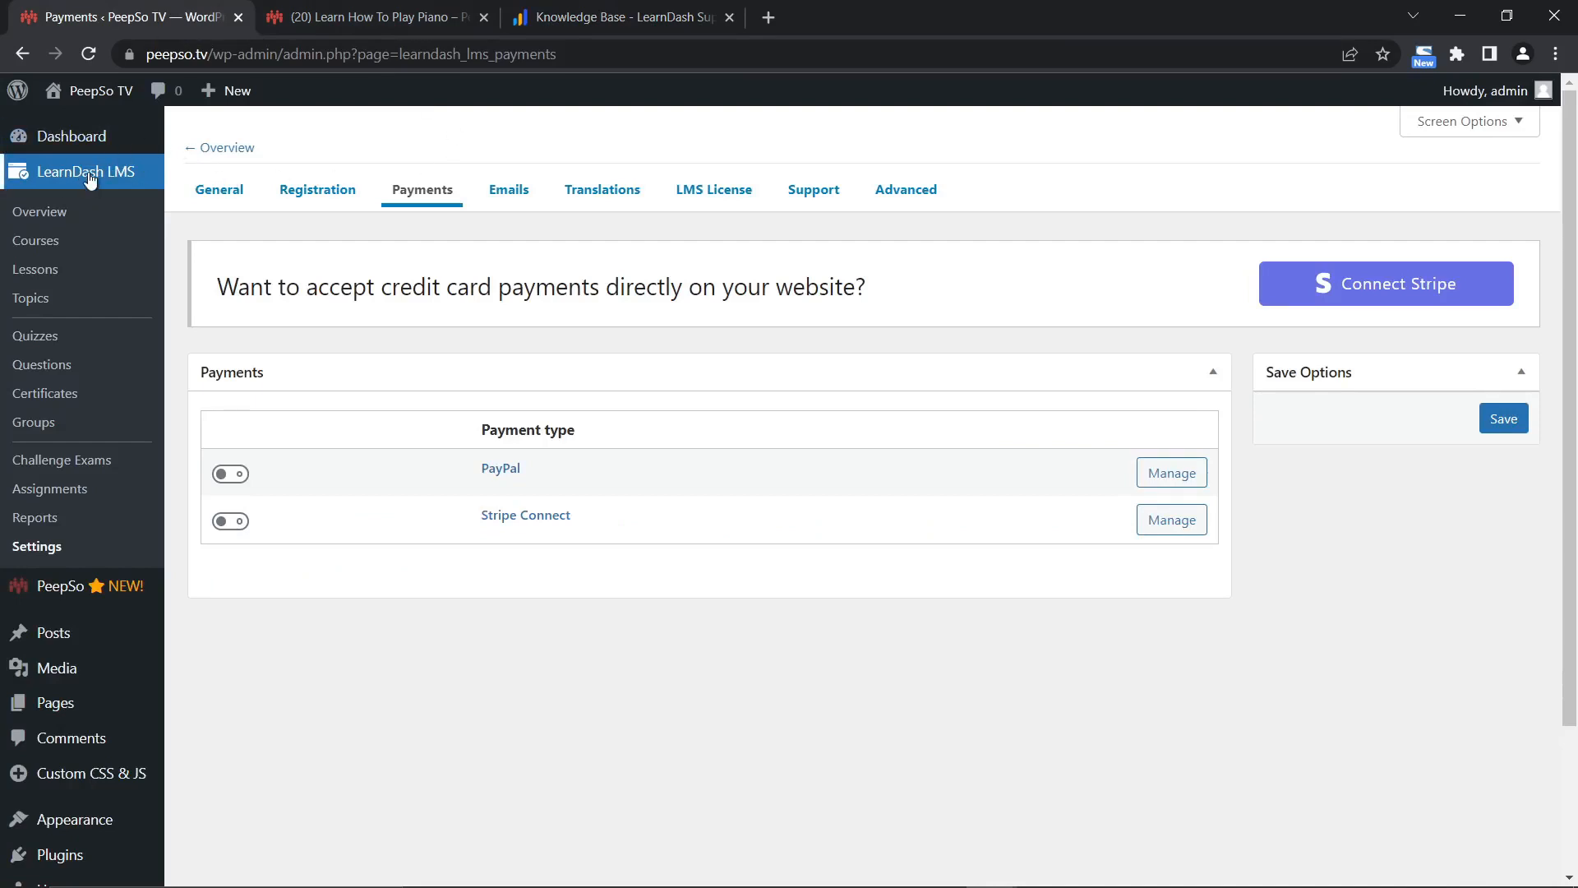
pyautogui.click(592, 21)
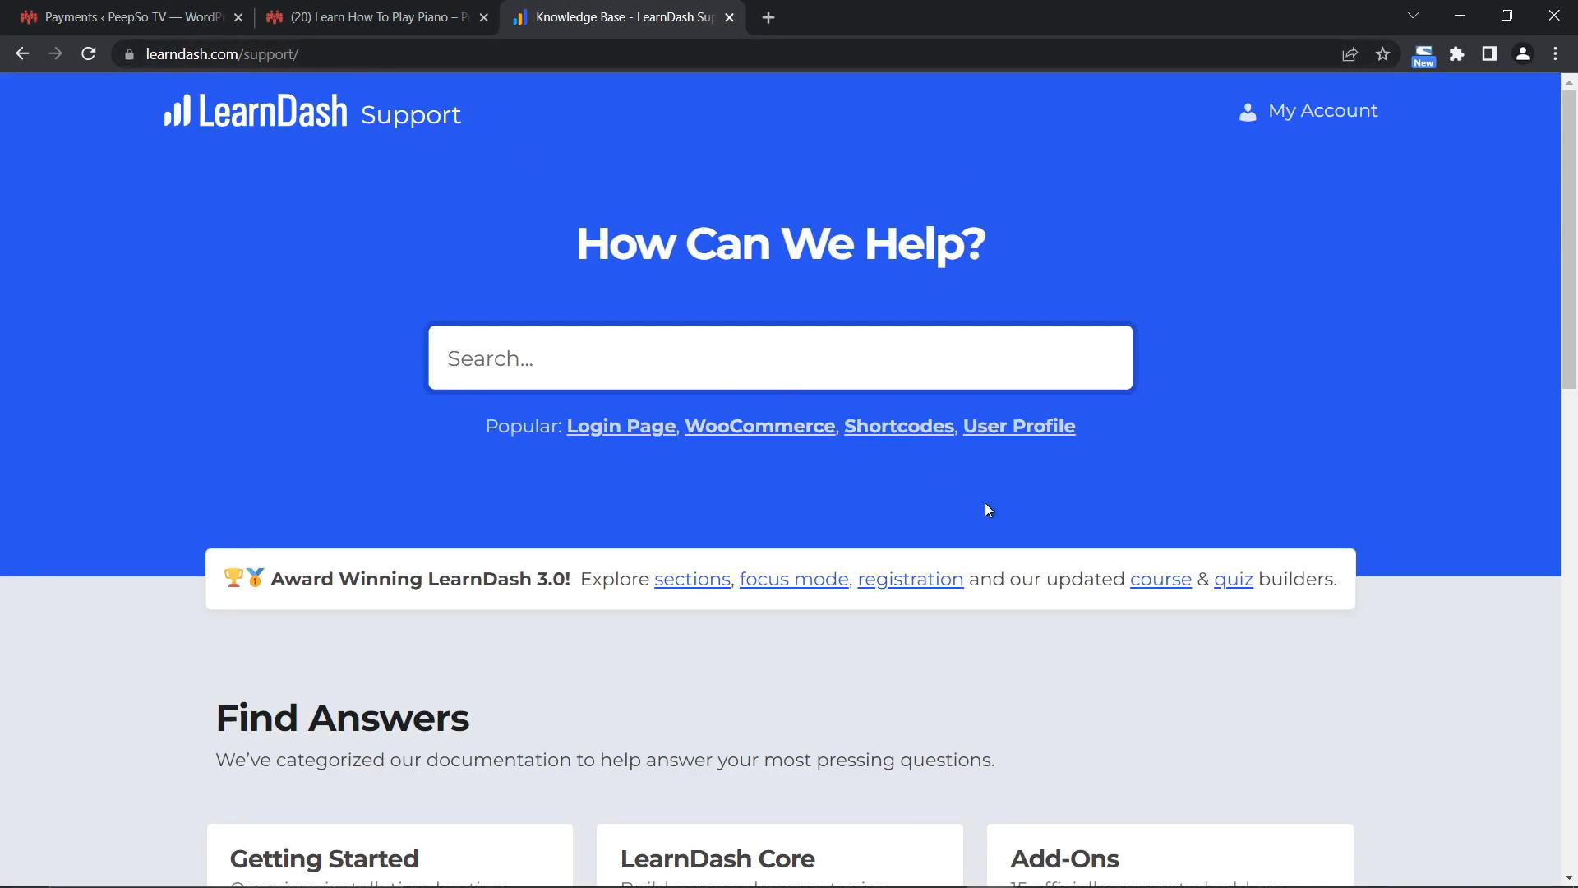
pyautogui.scroll(-7, 986, 509)
pyautogui.scroll(-7, 934, 486)
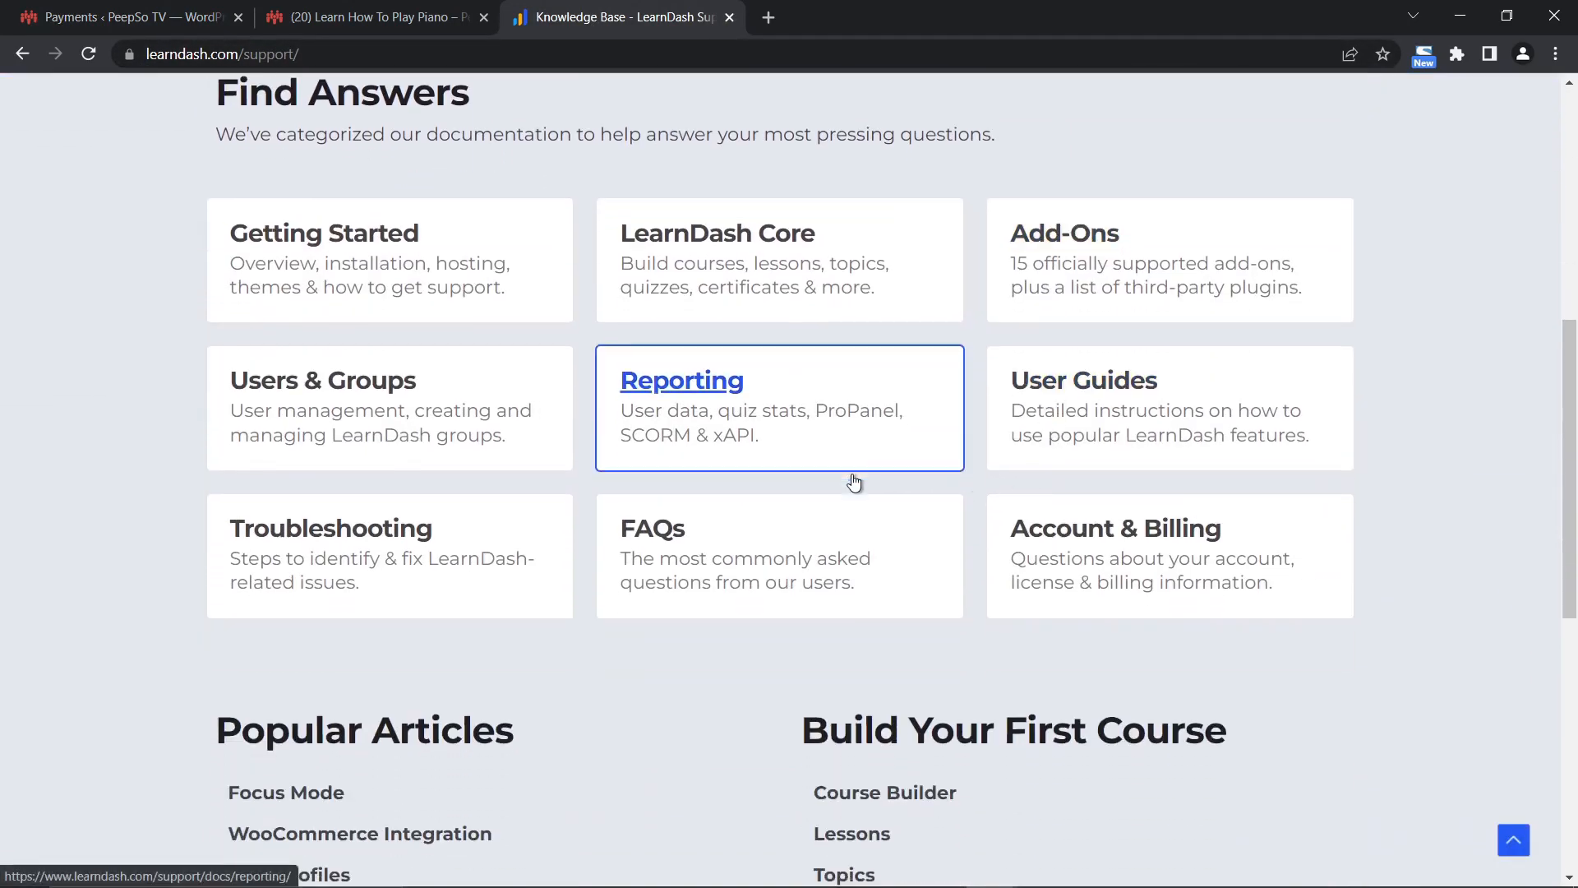
pyautogui.scroll(15, 672, 468)
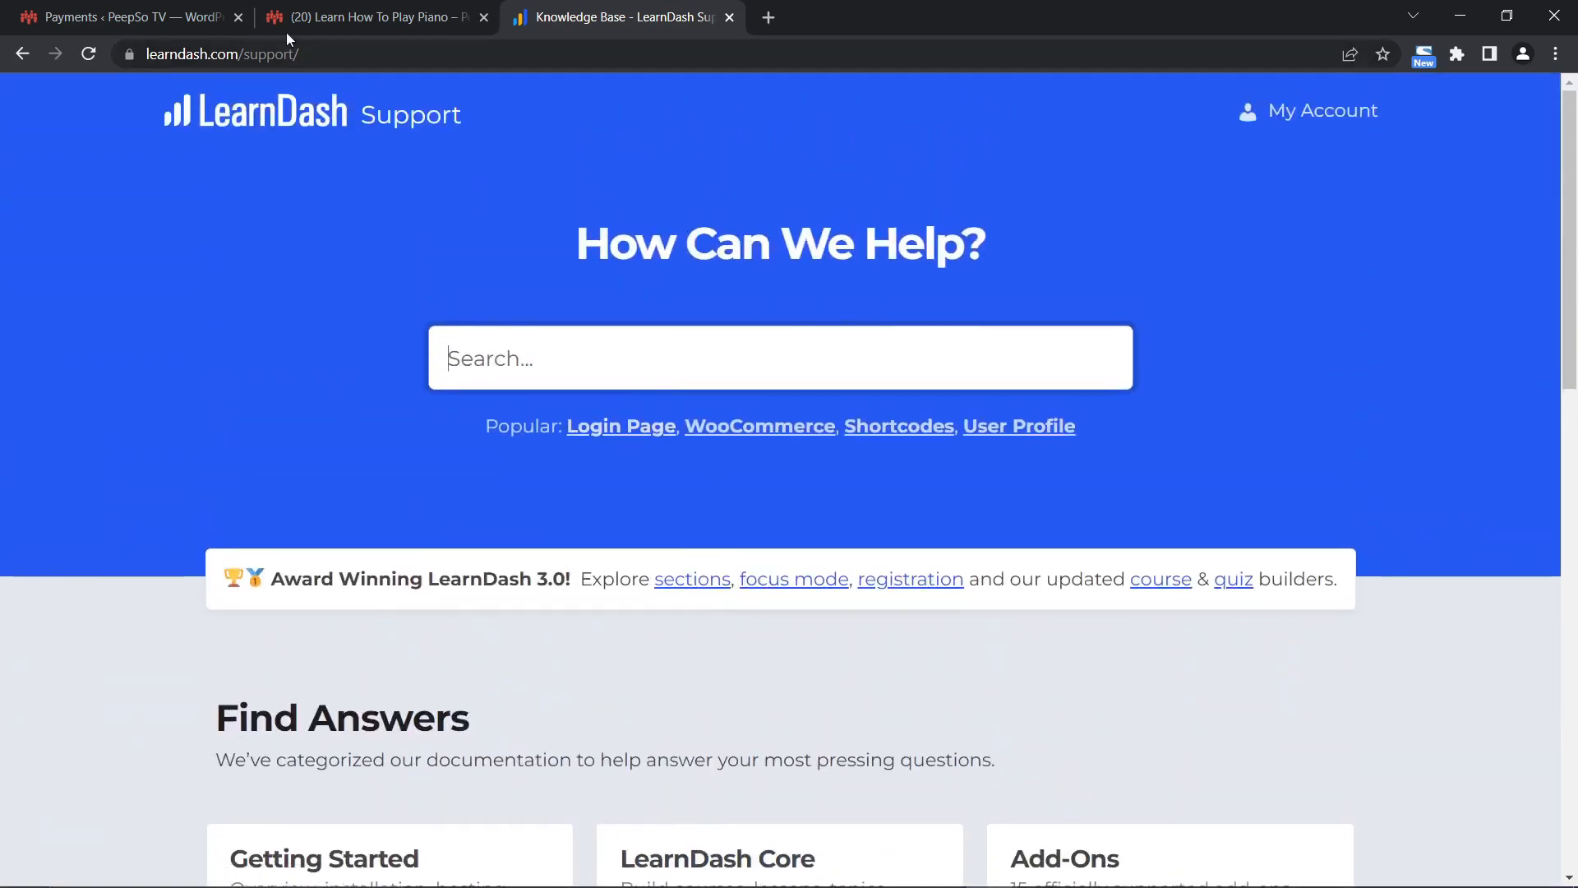
pyautogui.click(118, 19)
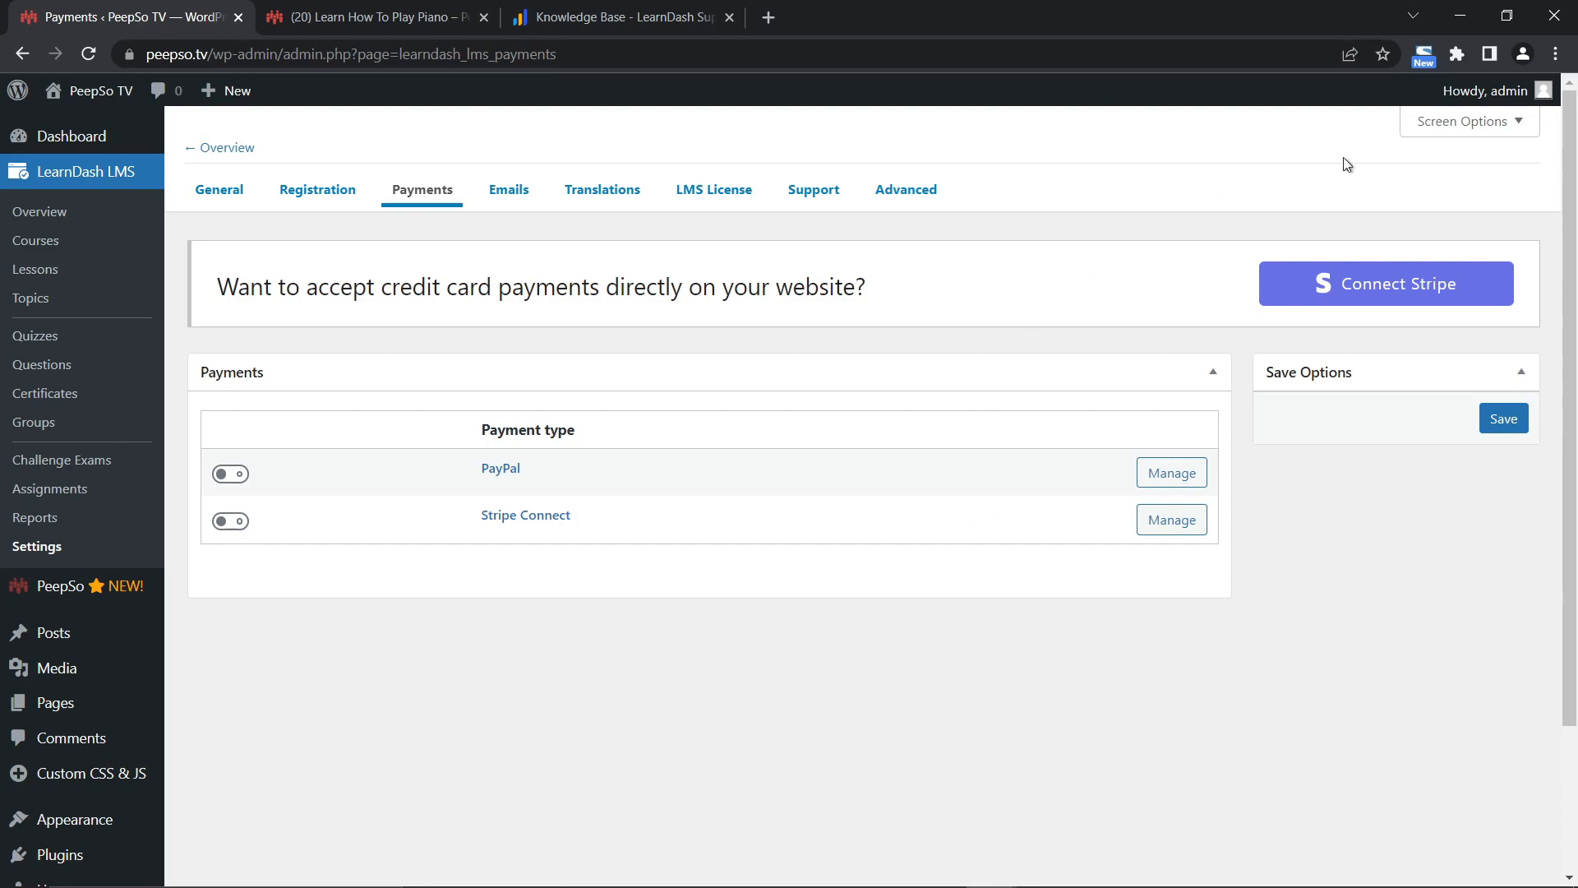
pyautogui.moveTo(1543, 93)
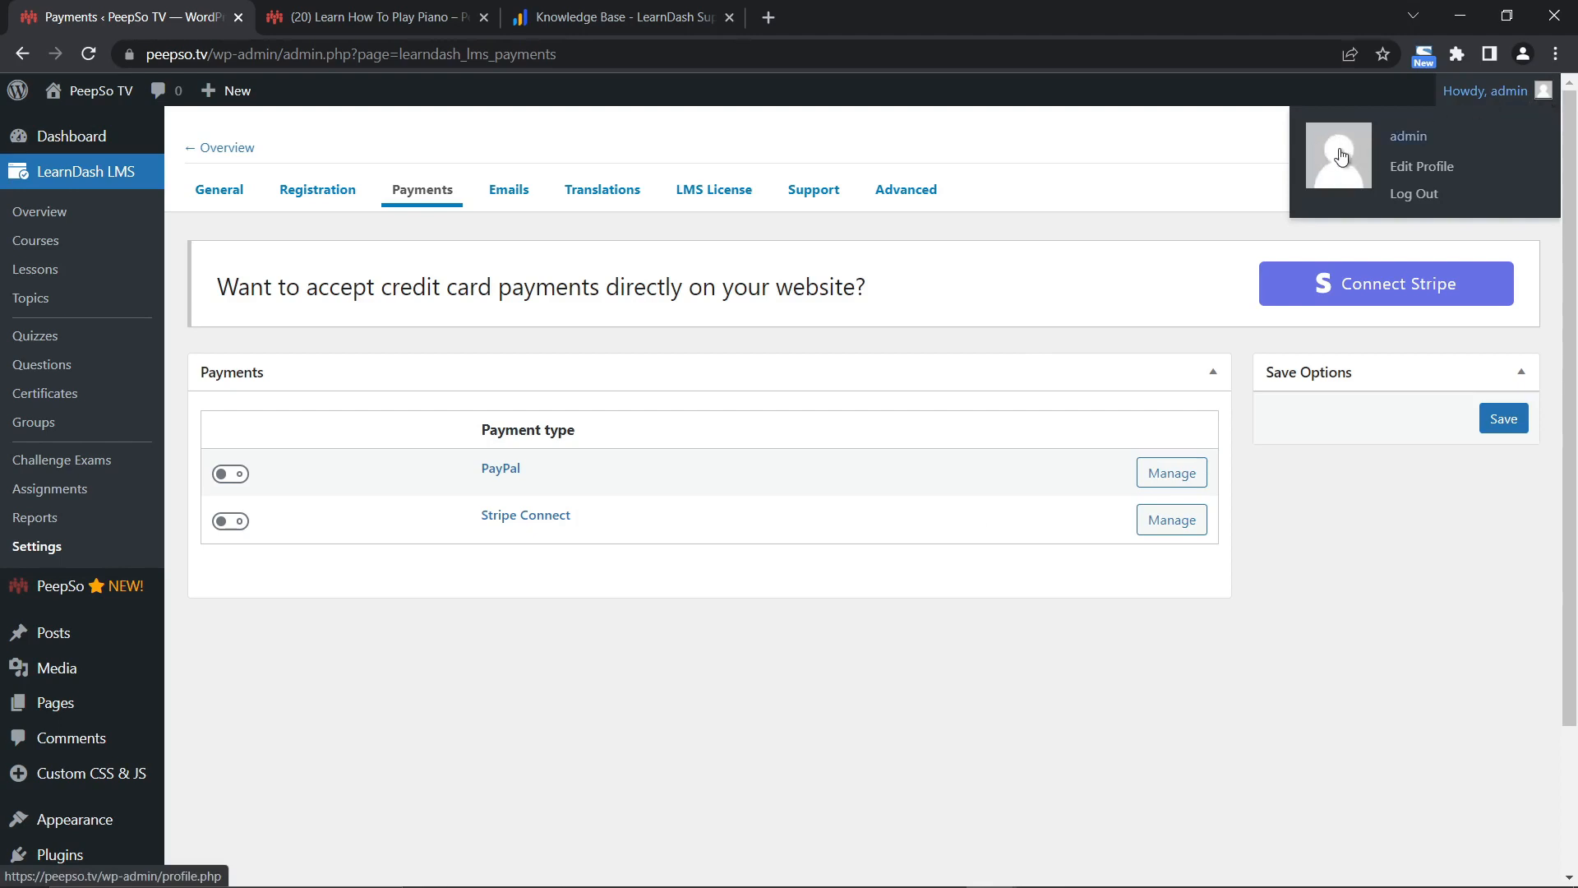
# Create a new WordPress page titled "My LearnDash".
pyautogui.click(325, 20)
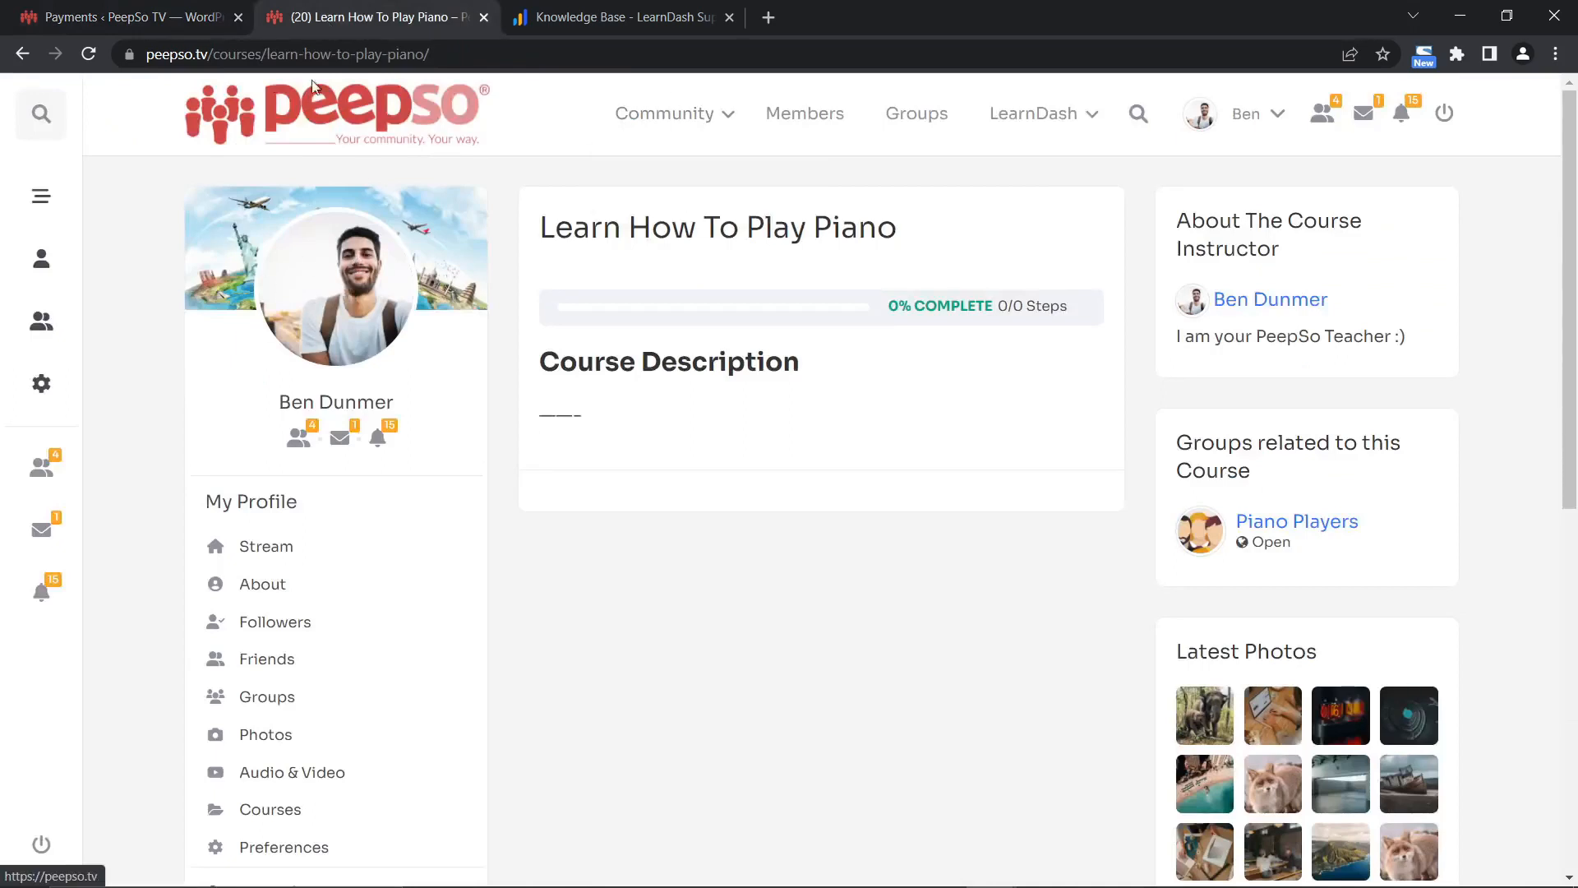
pyautogui.click(131, 22)
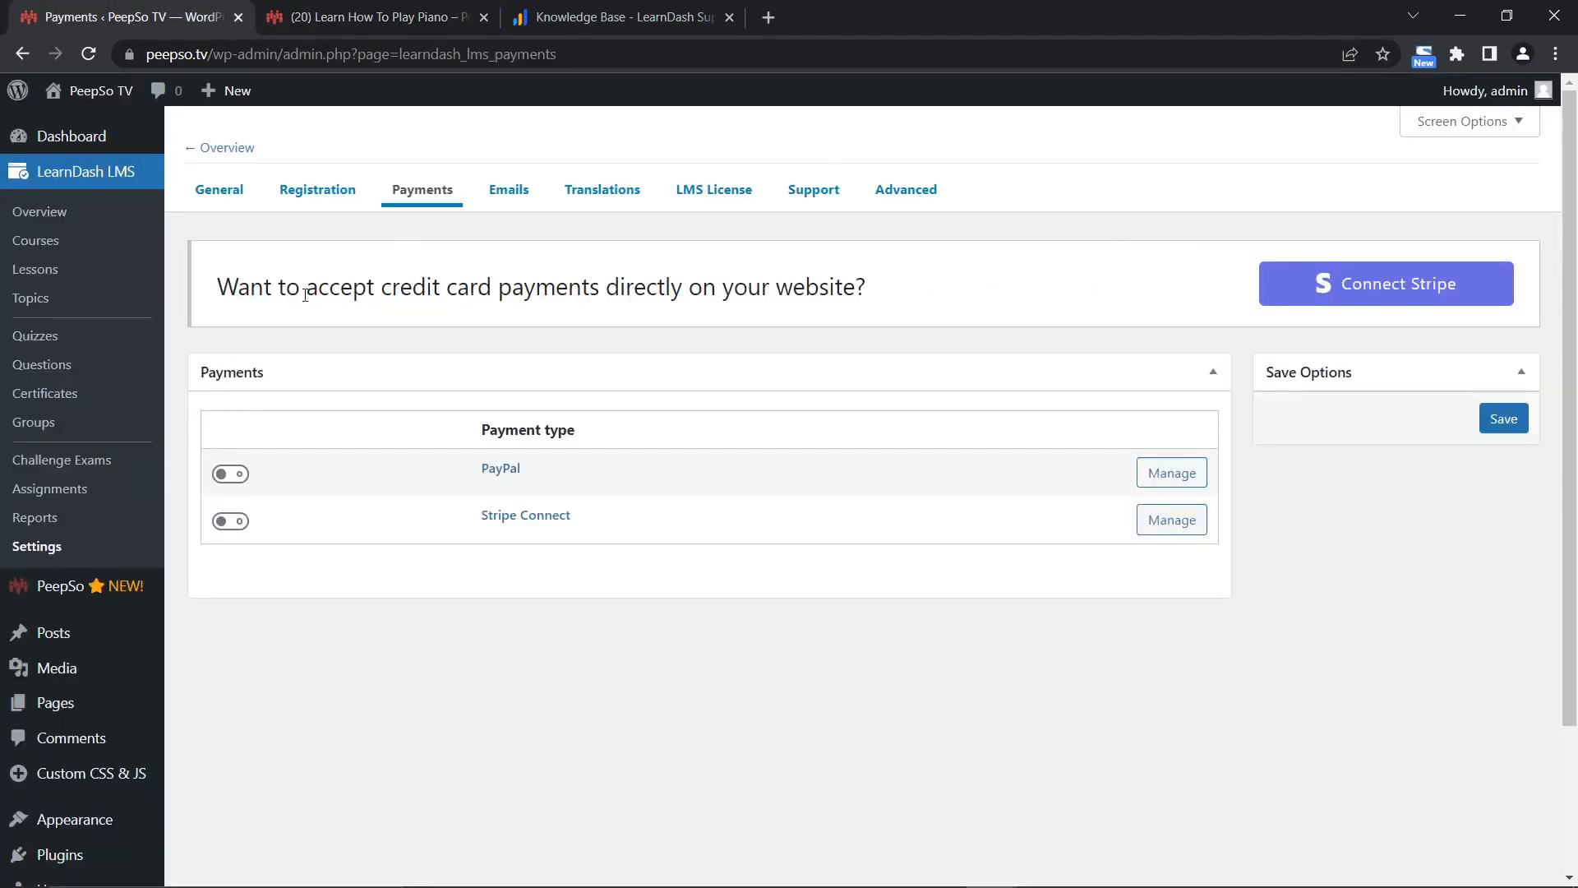
pyautogui.scroll(-2, 151, 485)
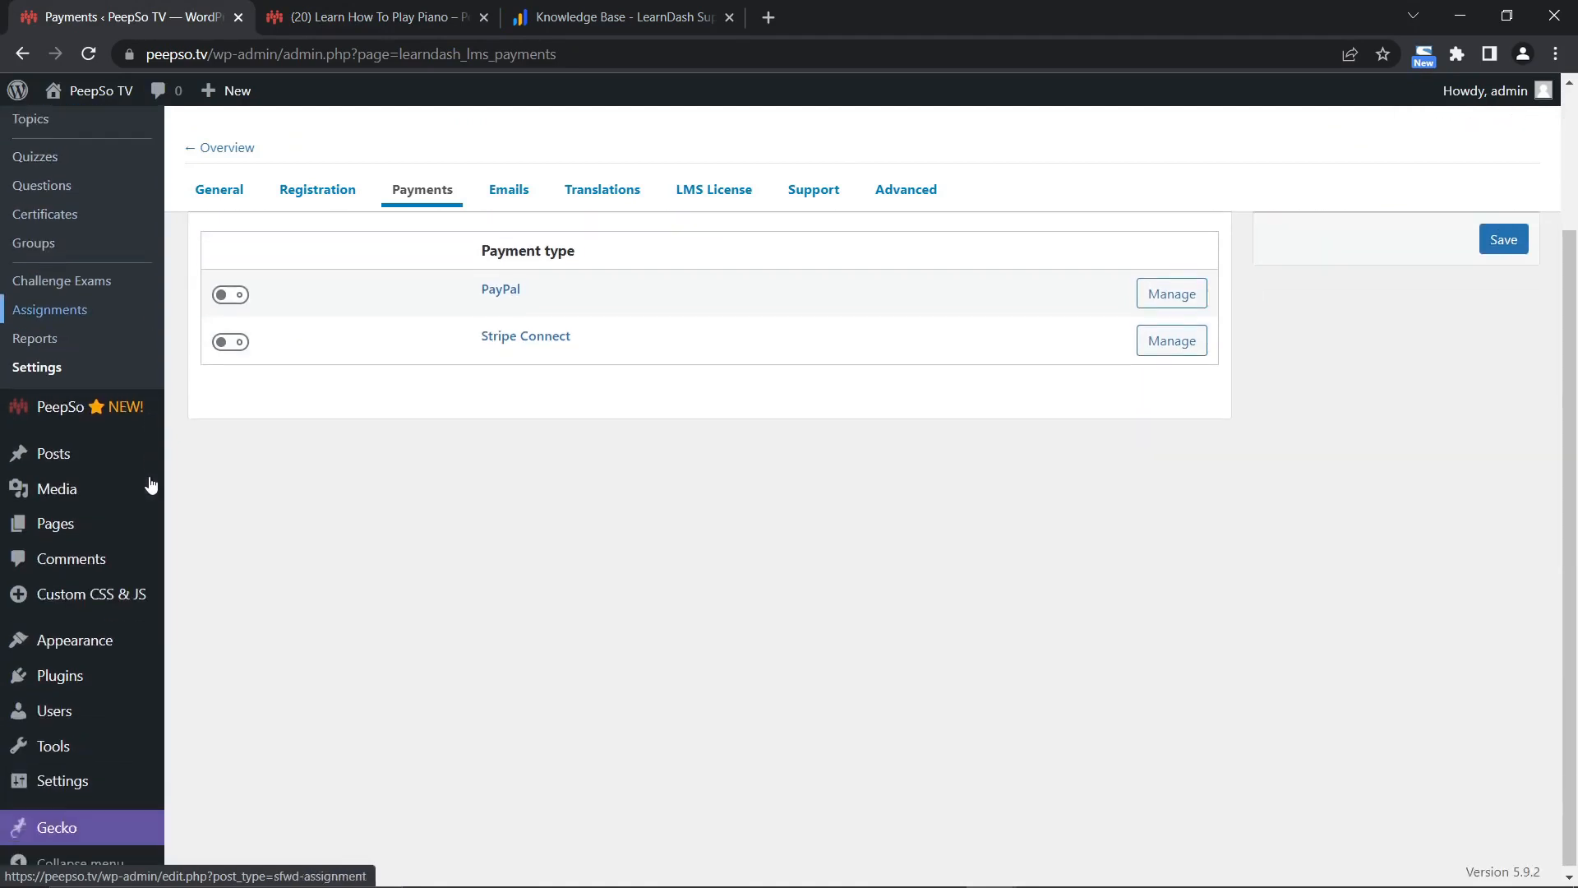
pyautogui.moveTo(52, 533)
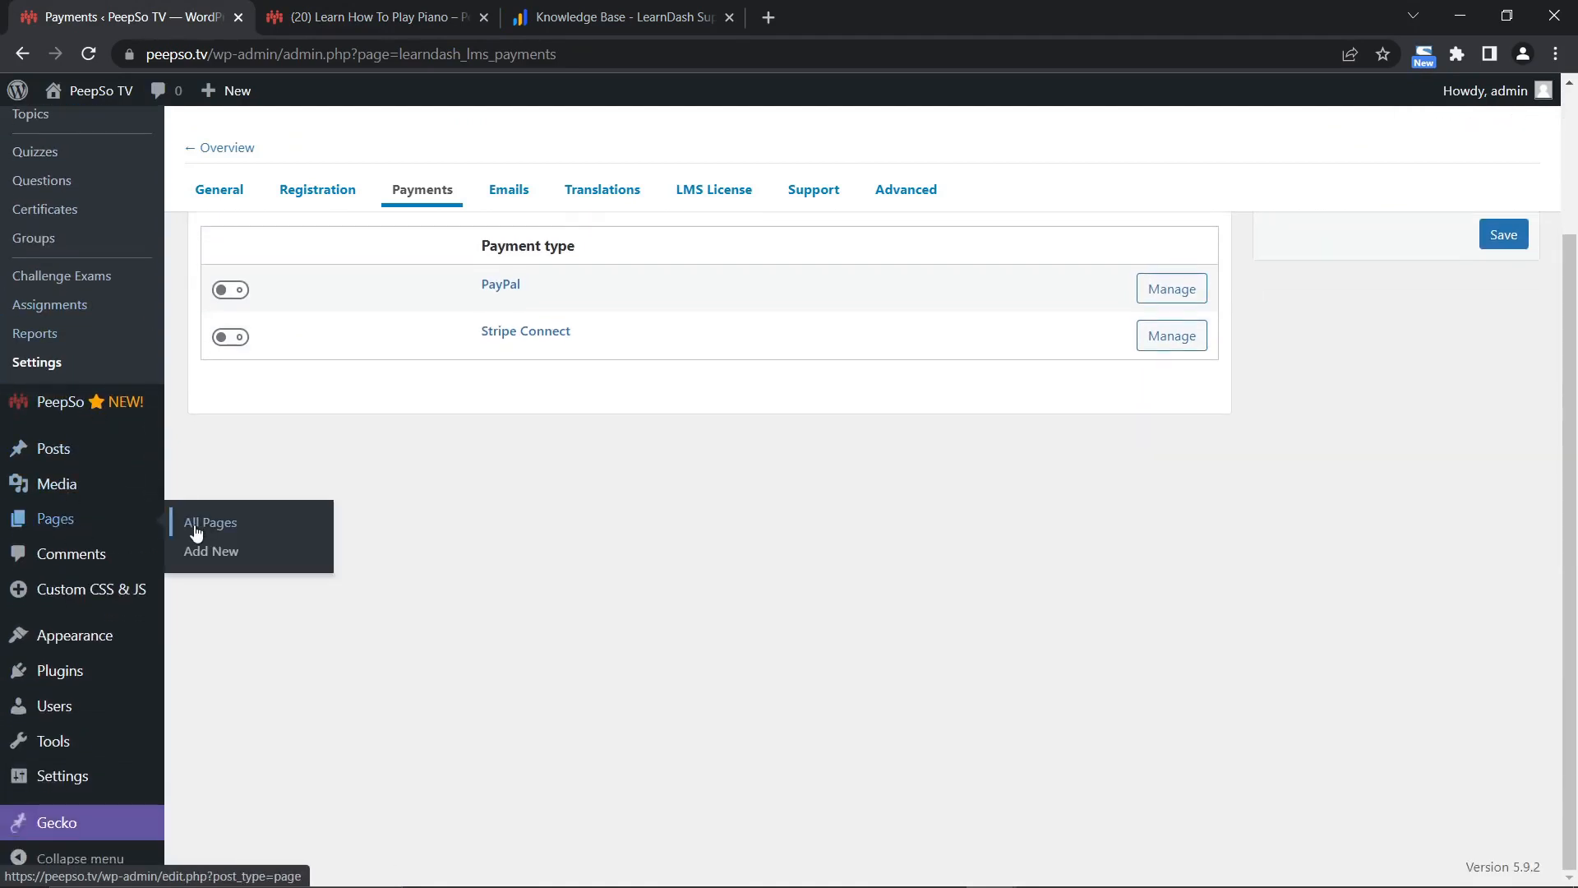
pyautogui.click(210, 551)
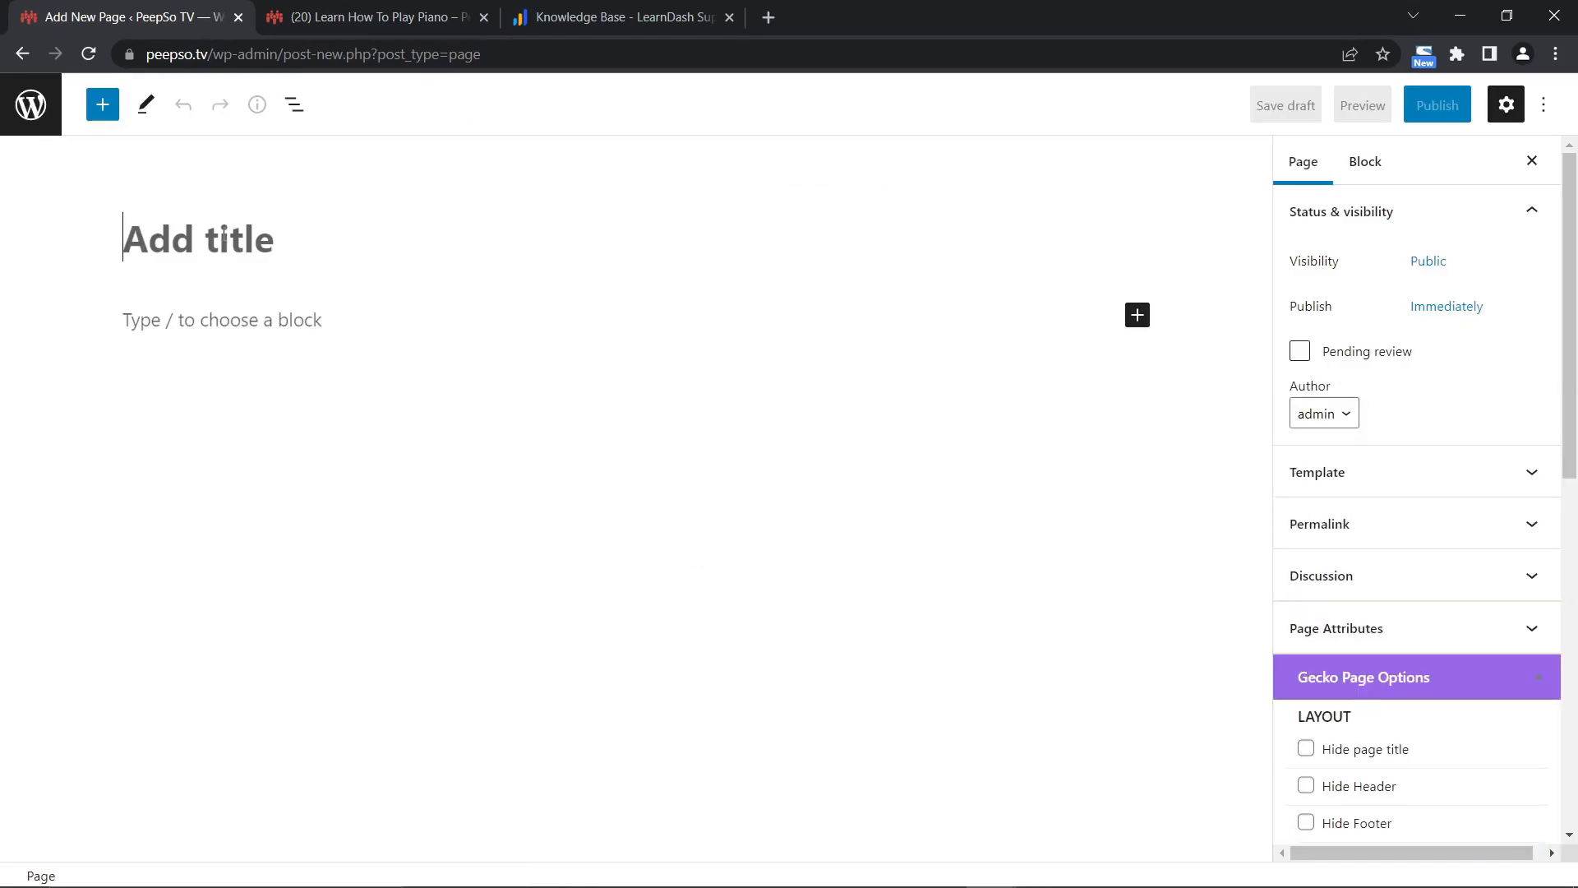
pyautogui.write('M')
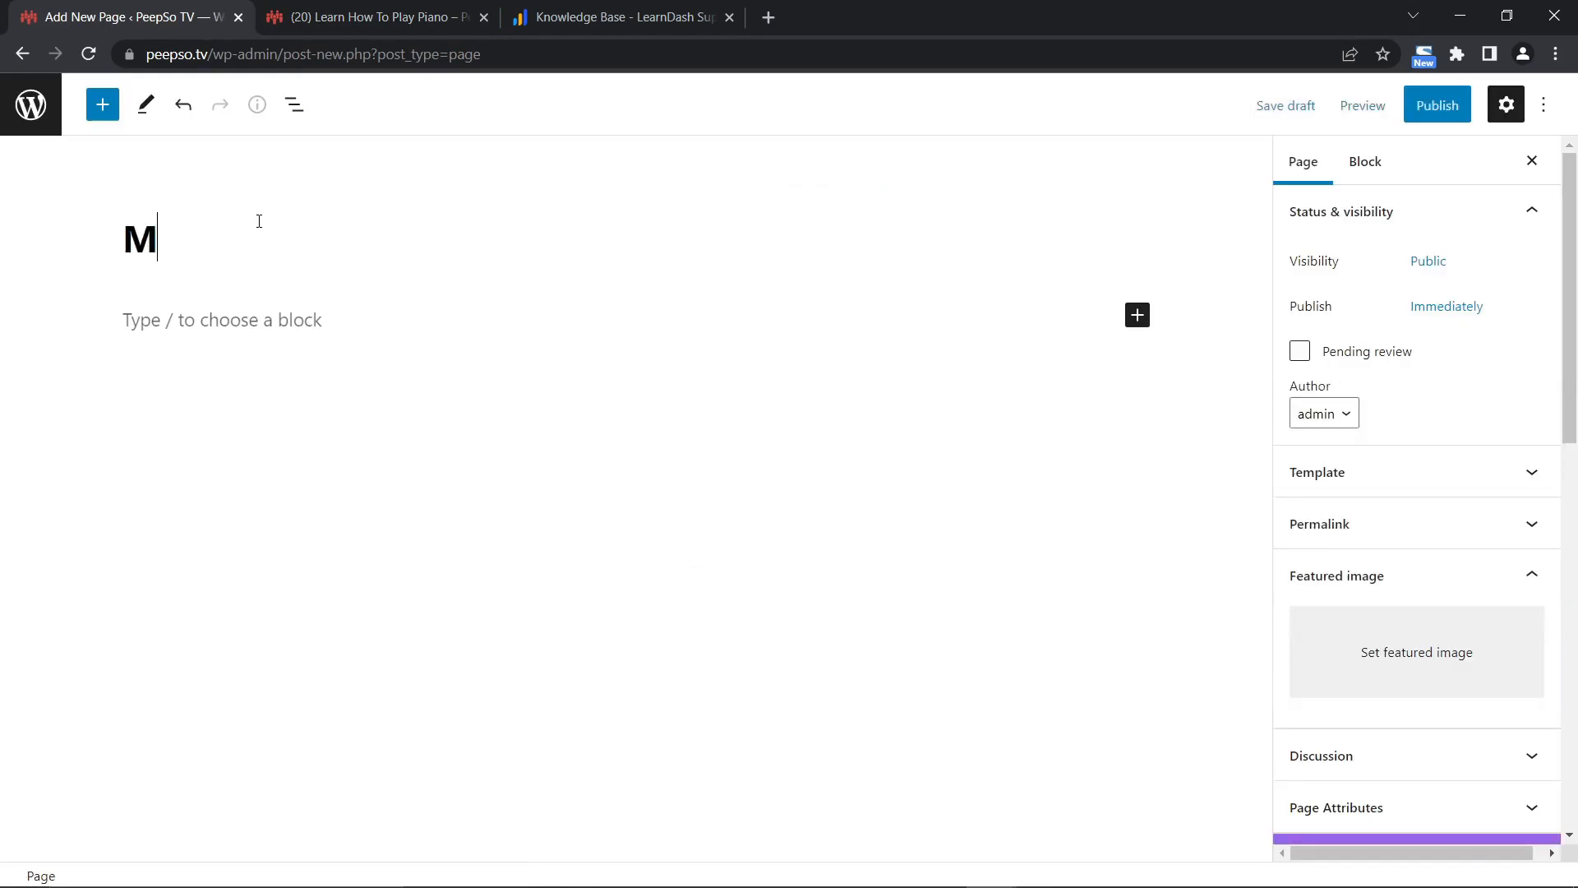
pyautogui.write('y LearndA')
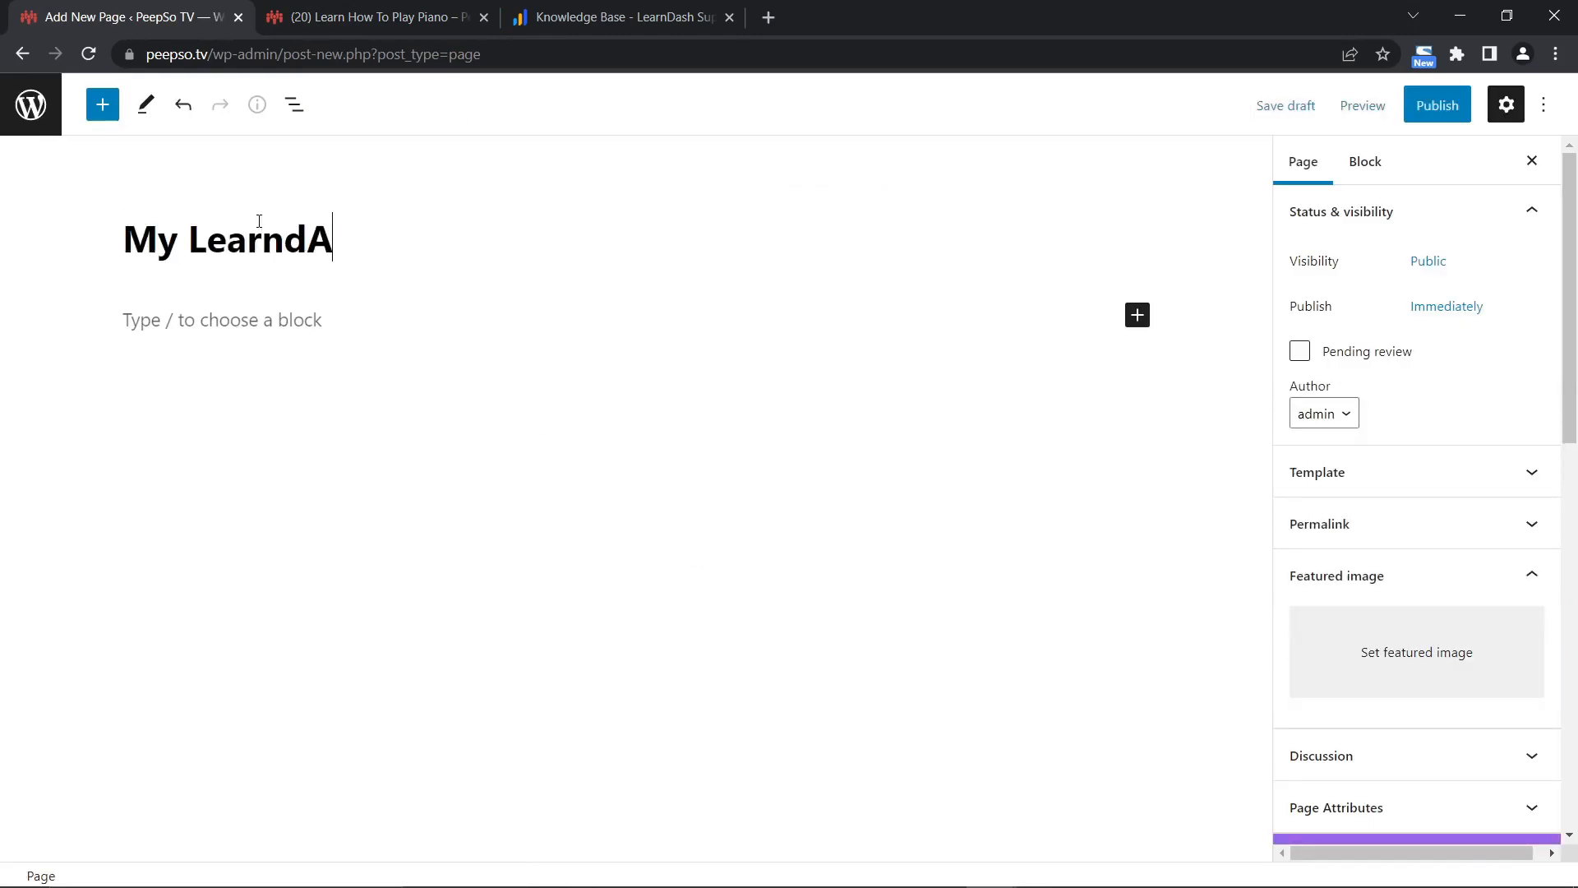
pyautogui.press('BackSpace')
pyautogui.press('BackSpace')
pyautogui.write('Dash')
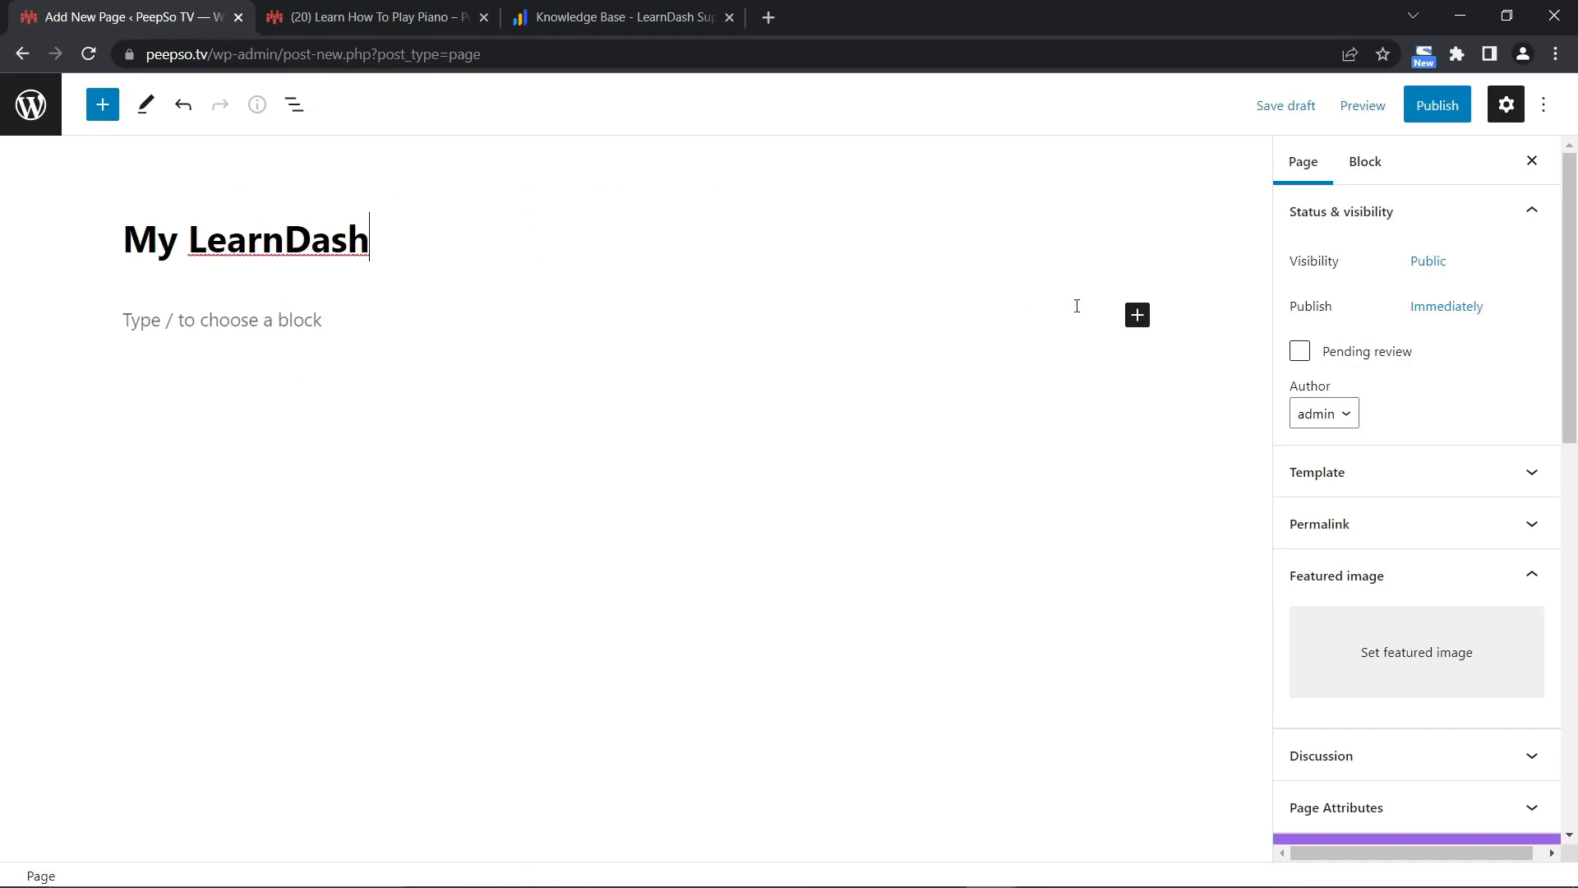
# Insert the LearnDash Profile block into the My LearnDash page, check its preview and publish the page.
pyautogui.click(1136, 315)
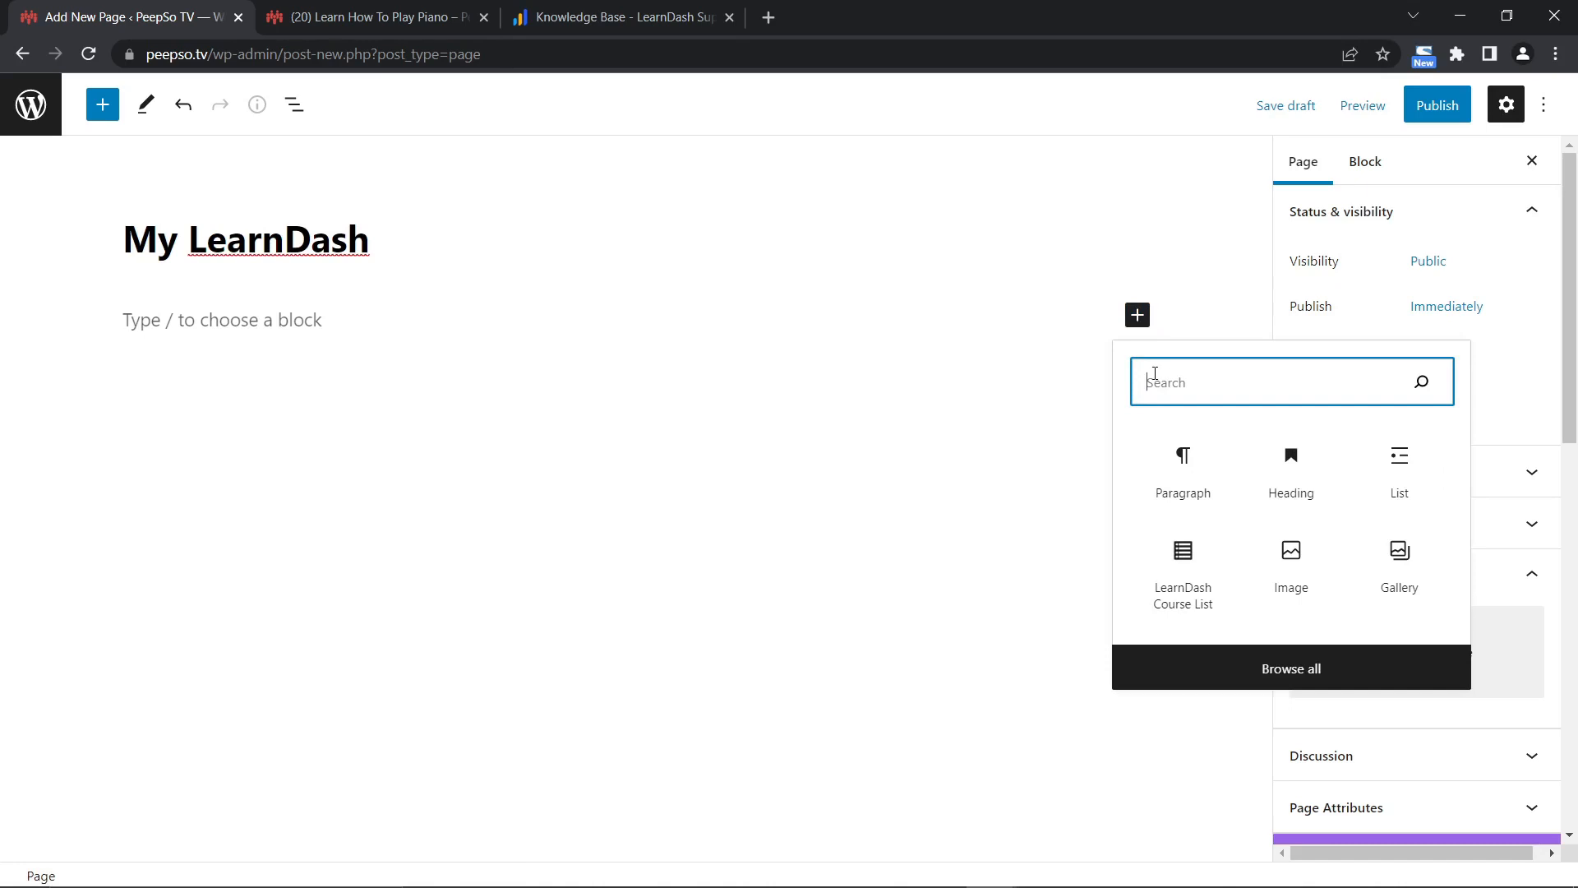
pyautogui.write('learndash')
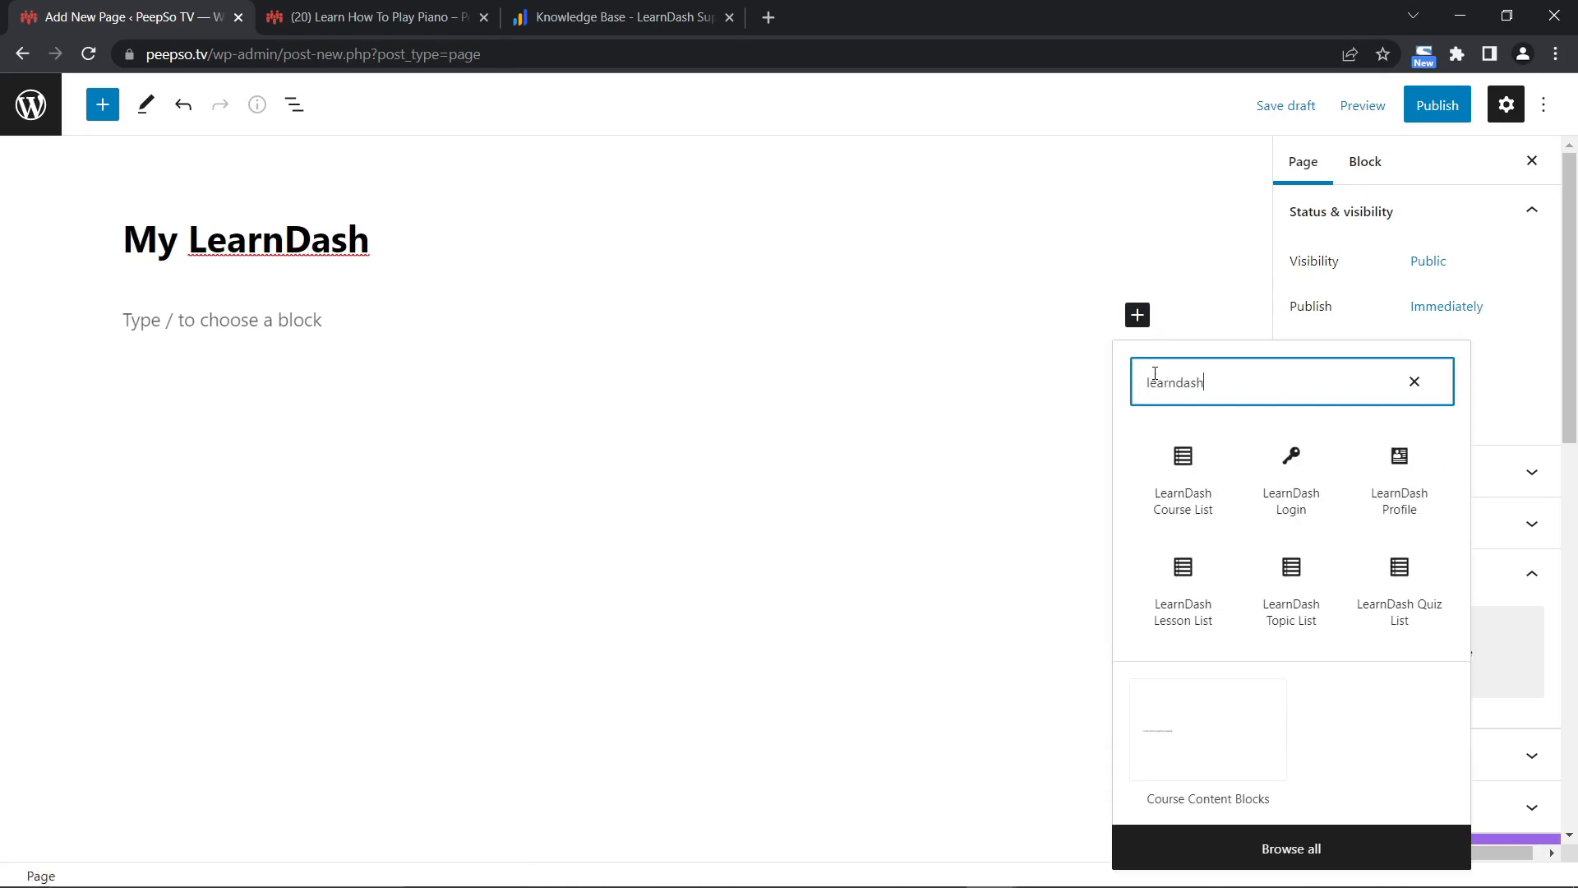
pyautogui.click(1402, 462)
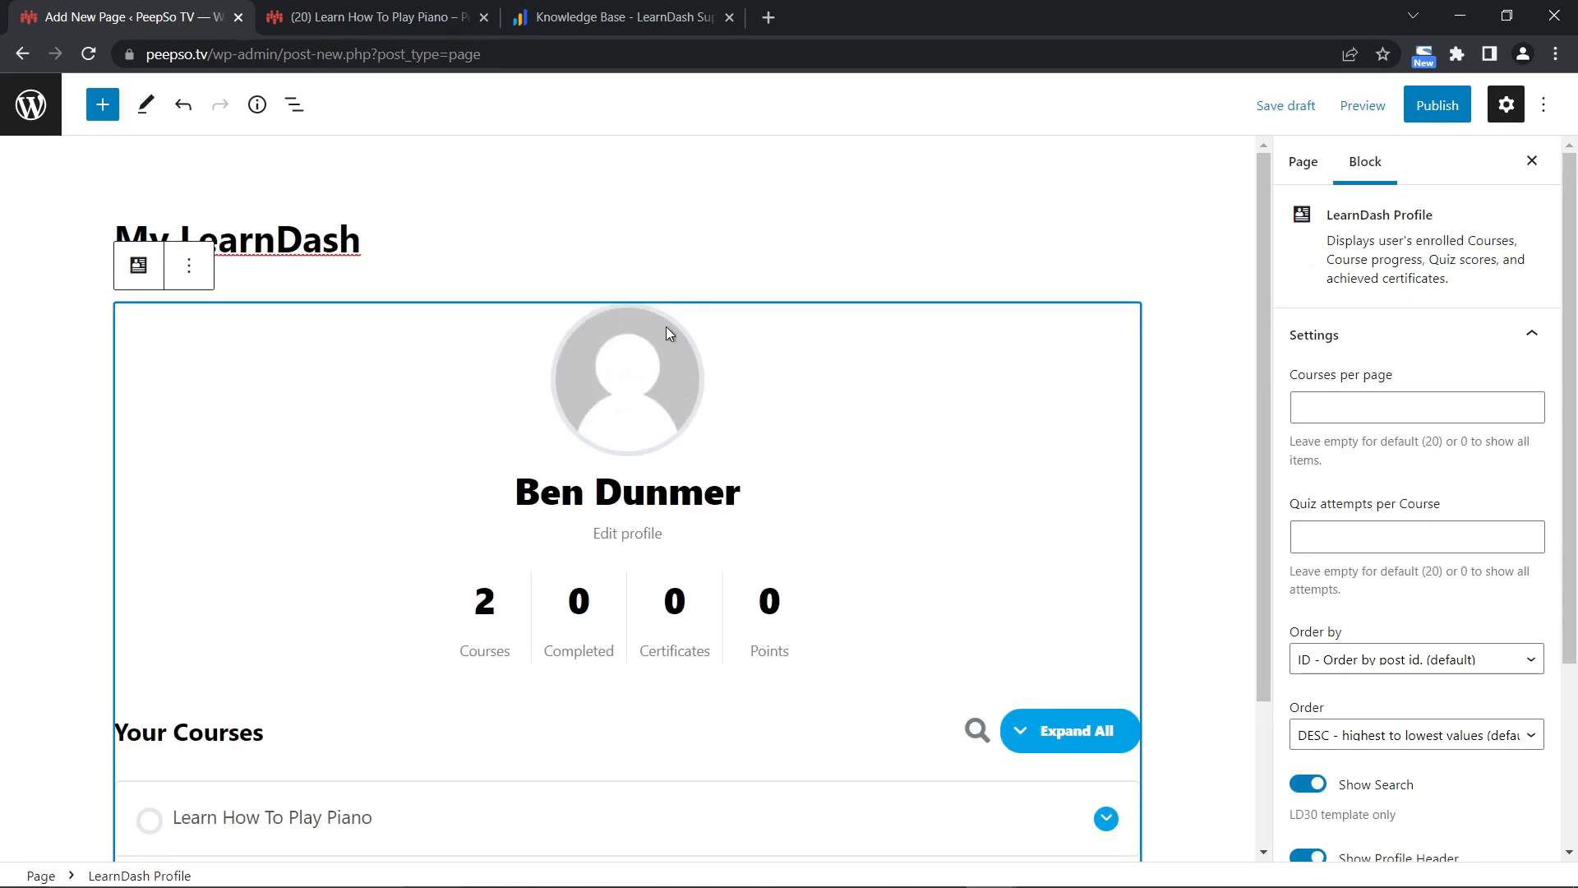
pyautogui.scroll(-3, 300, 523)
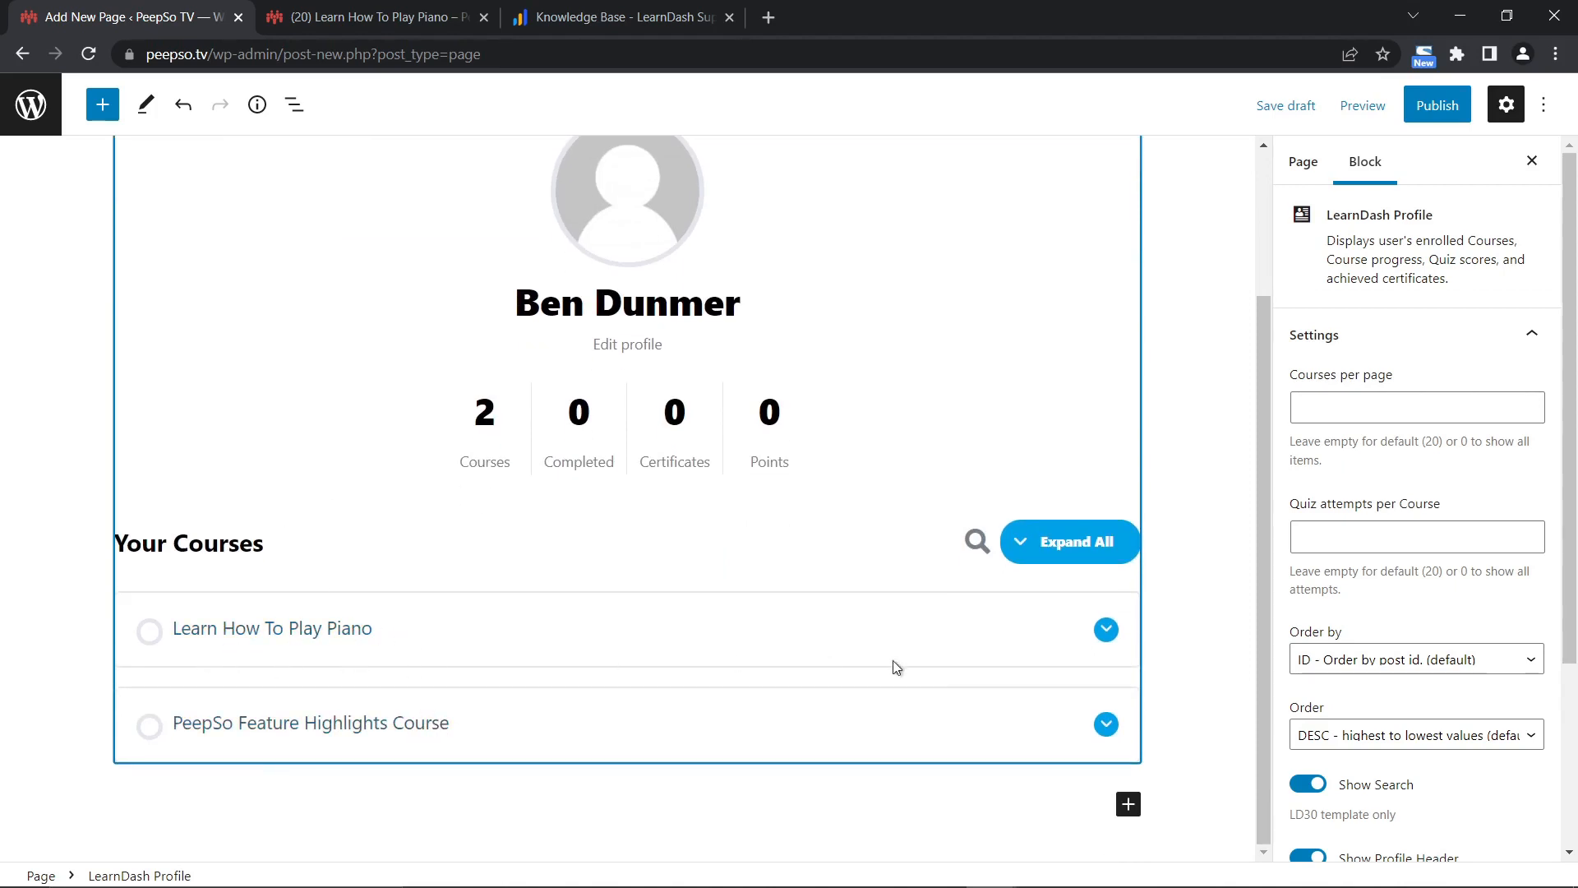
pyautogui.scroll(2, 655, 607)
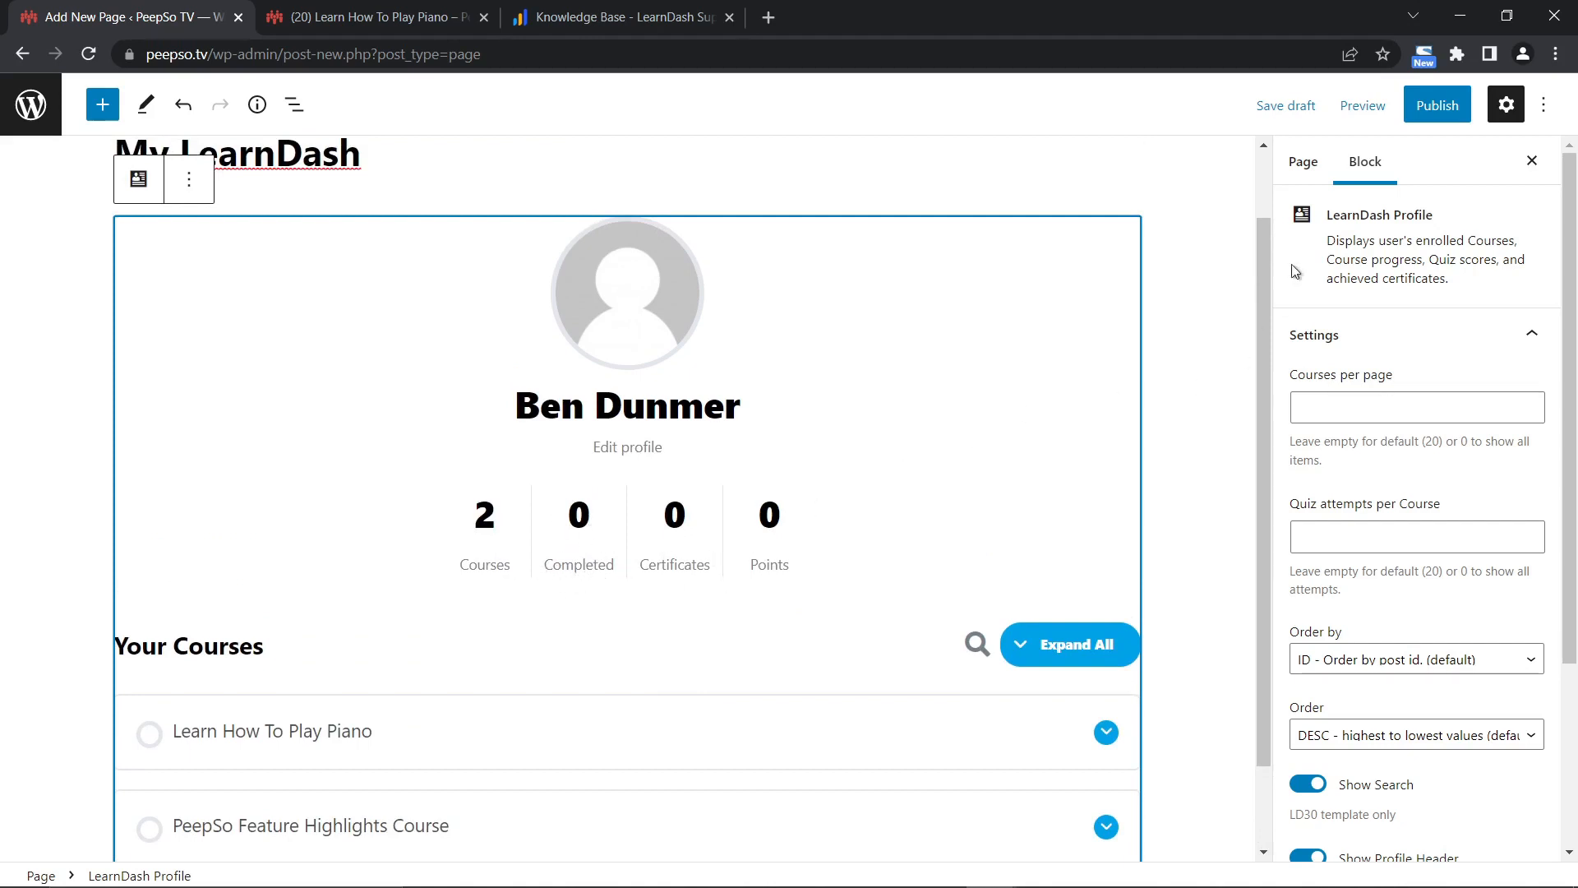
pyautogui.click(1434, 105)
pyautogui.click(1368, 105)
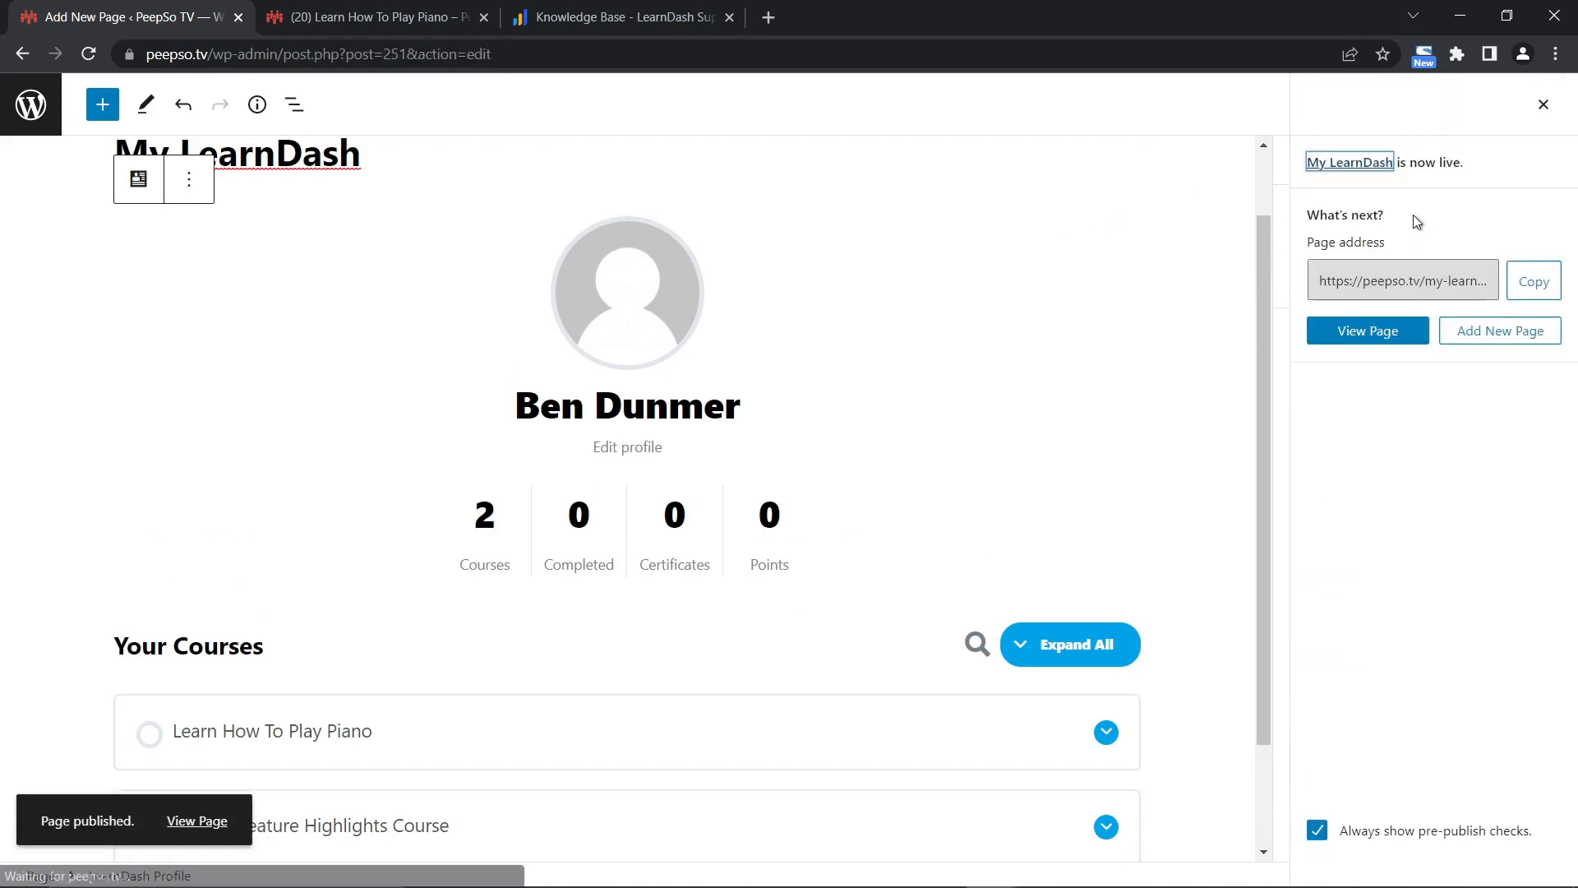
# Go to the site's menu editor and add the My LearnDash page to the Main Menu.
pyautogui.click(25, 54)
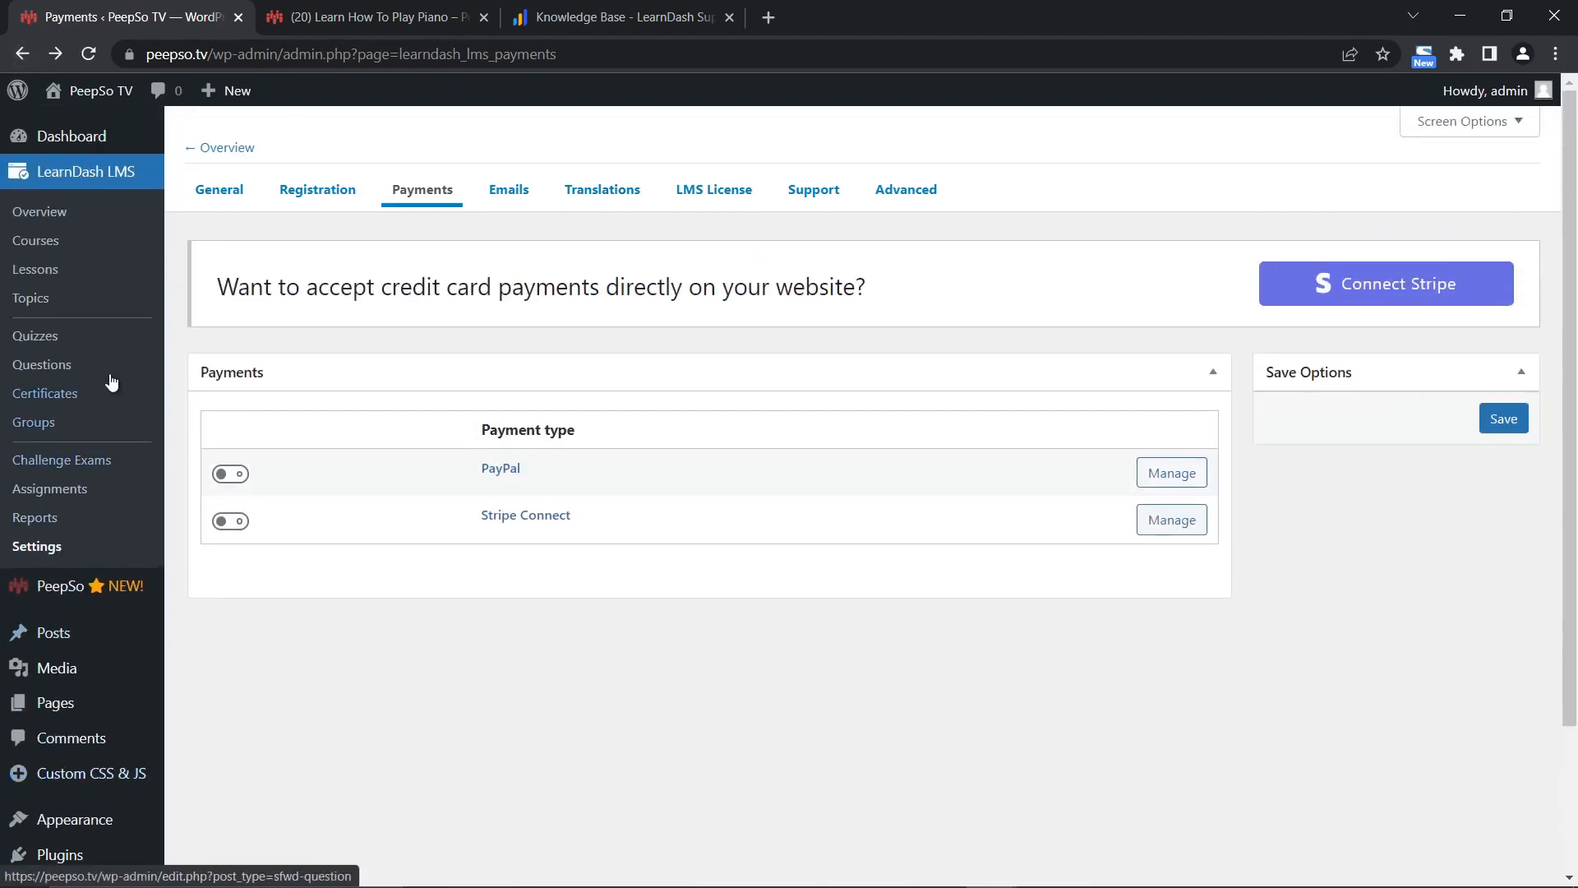
pyautogui.scroll(-2, 103, 428)
pyautogui.scroll(-1, 68, 797)
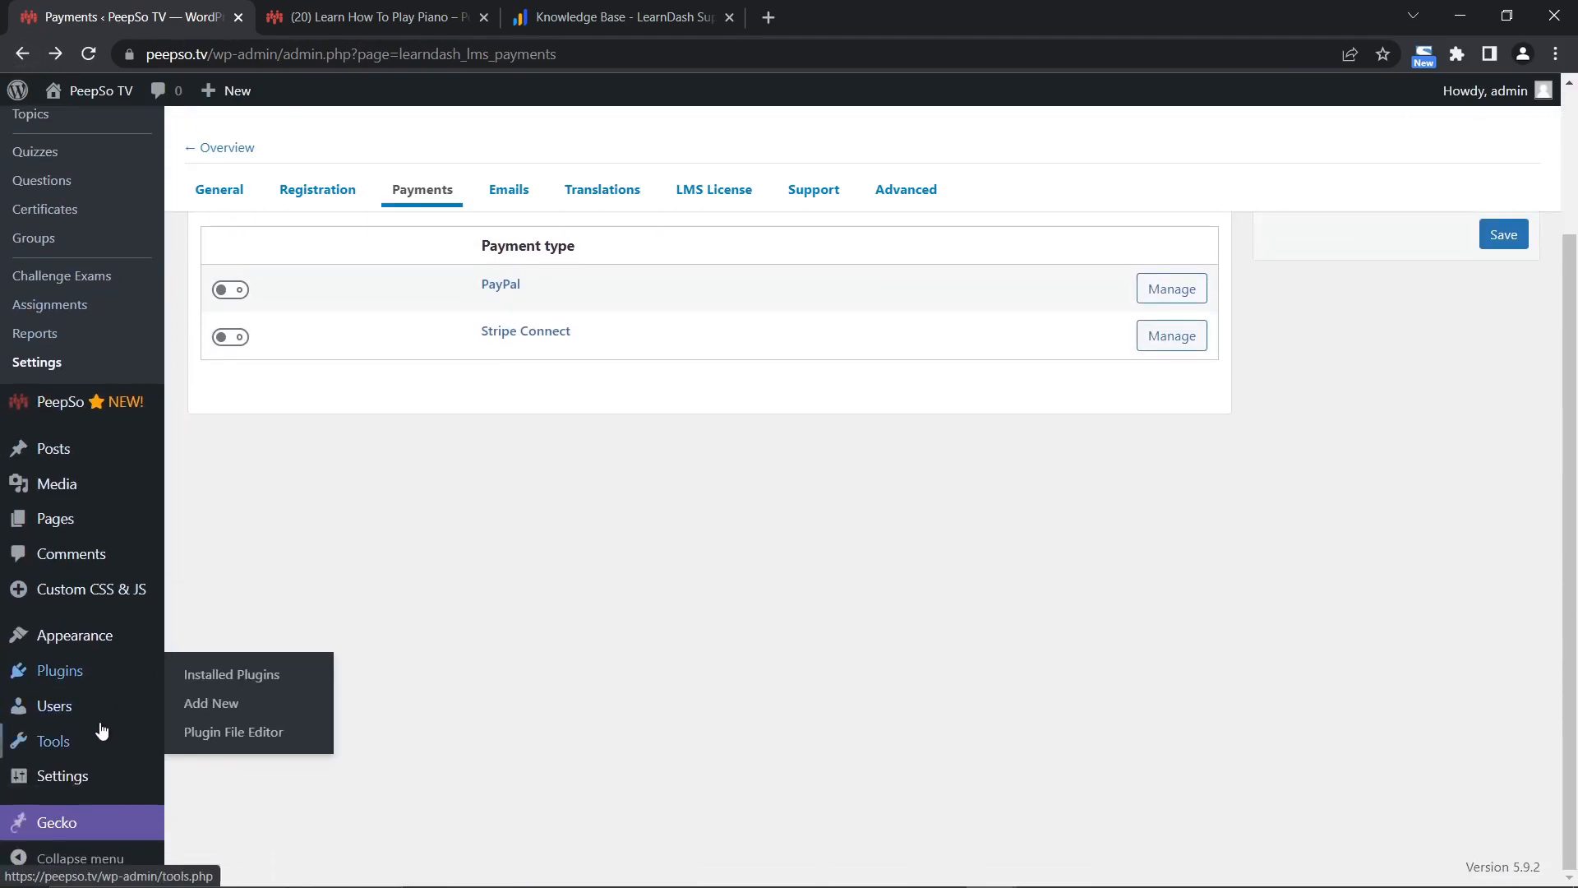
pyautogui.moveTo(130, 633)
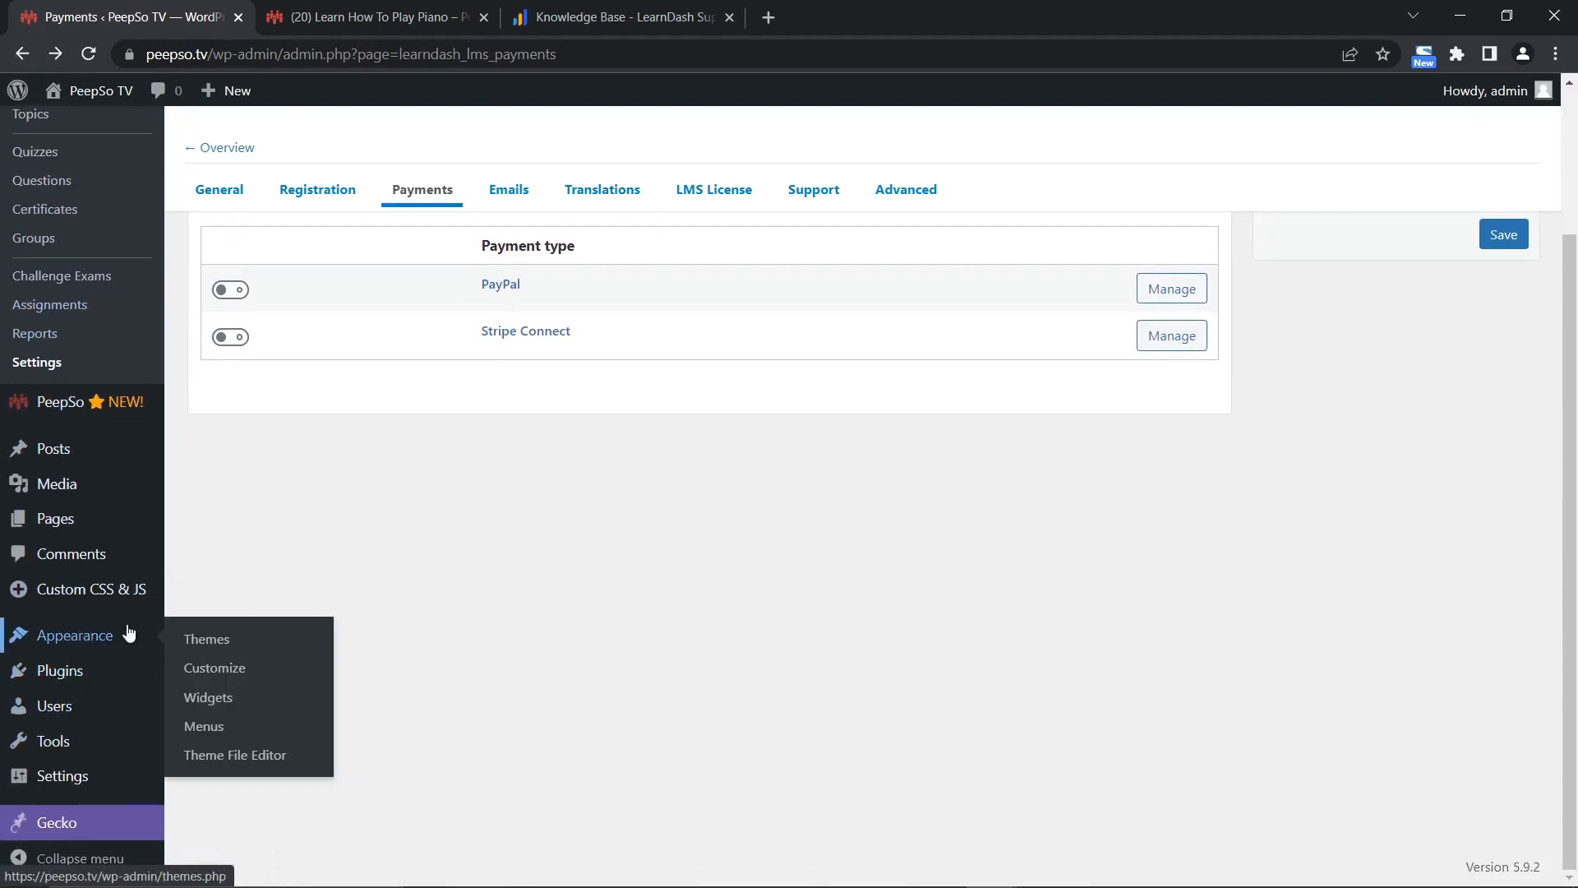
pyautogui.click(203, 727)
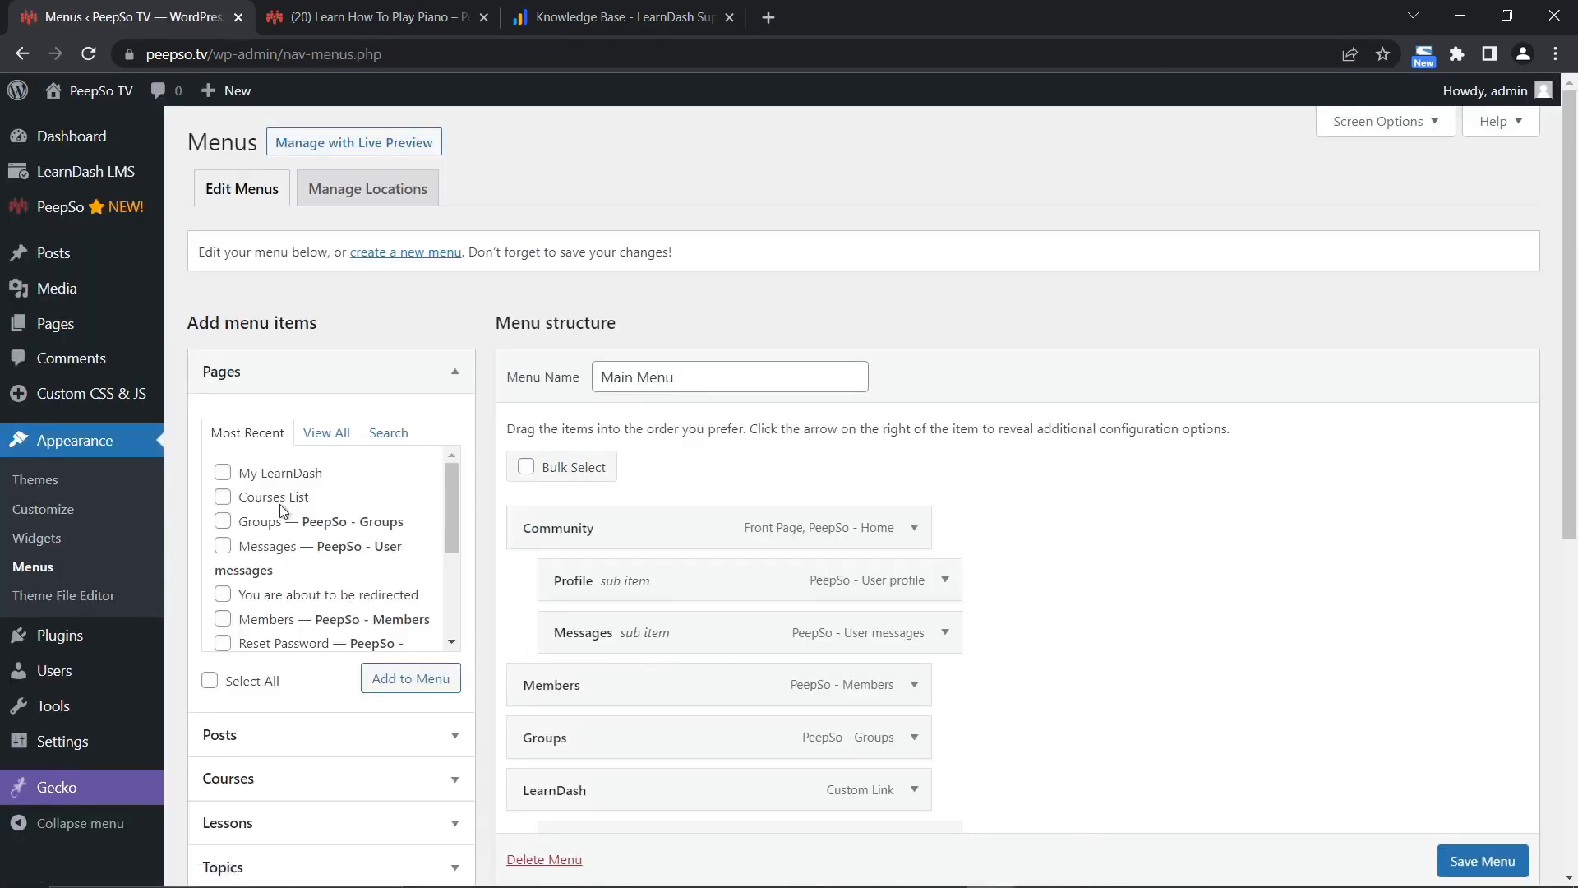
pyautogui.click(223, 473)
pyautogui.click(391, 679)
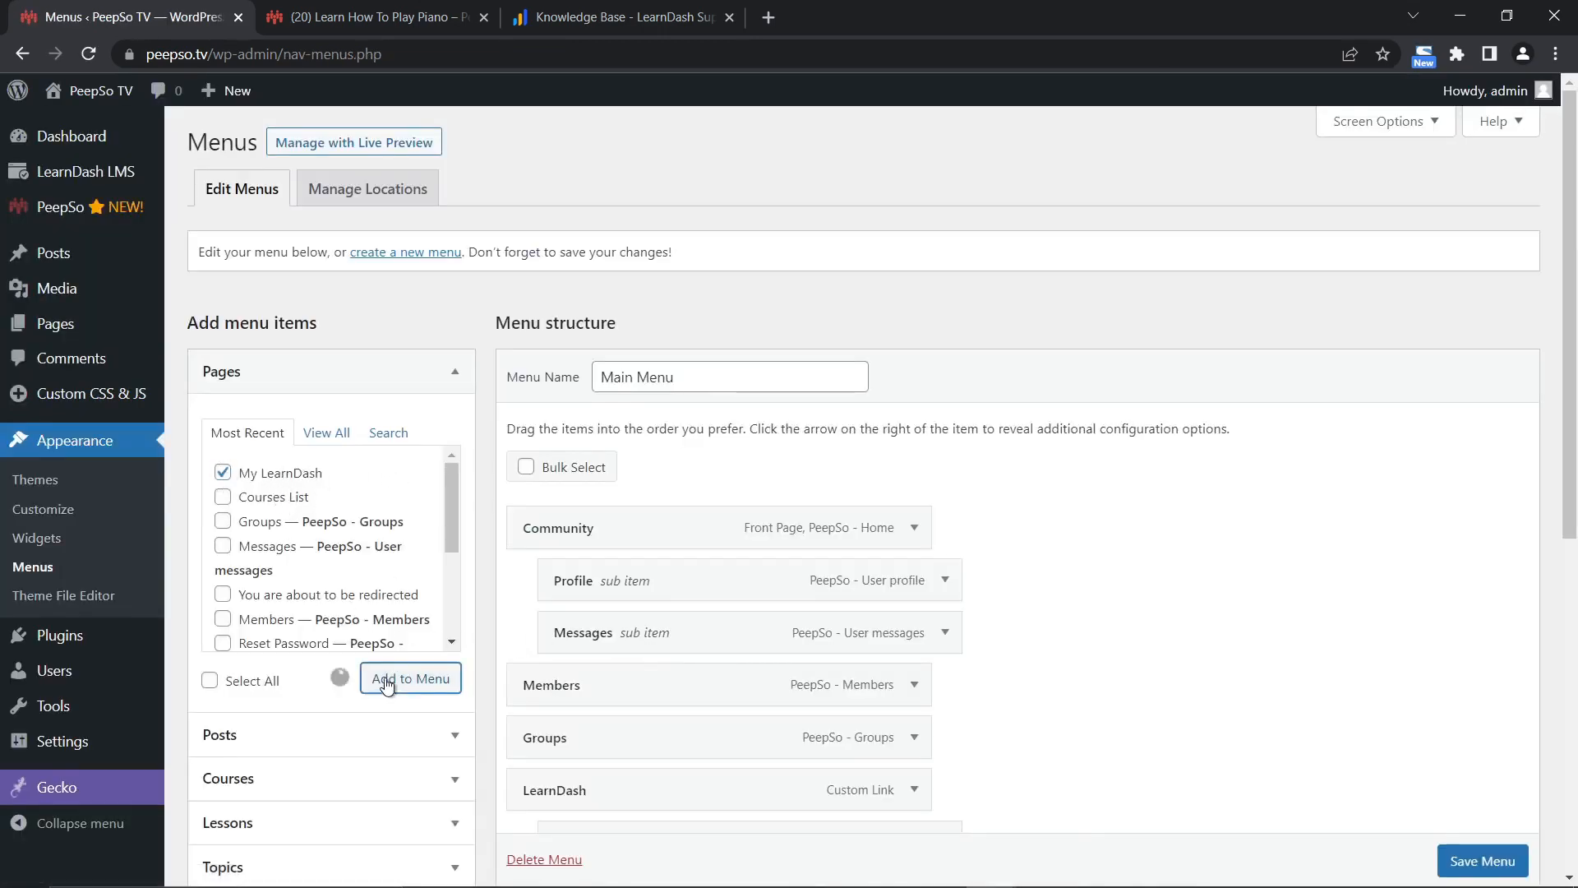
# Nest My LearnDash as a sub item of LearnDash beside Courses List and save the menu.
pyautogui.scroll(-3, 1058, 617)
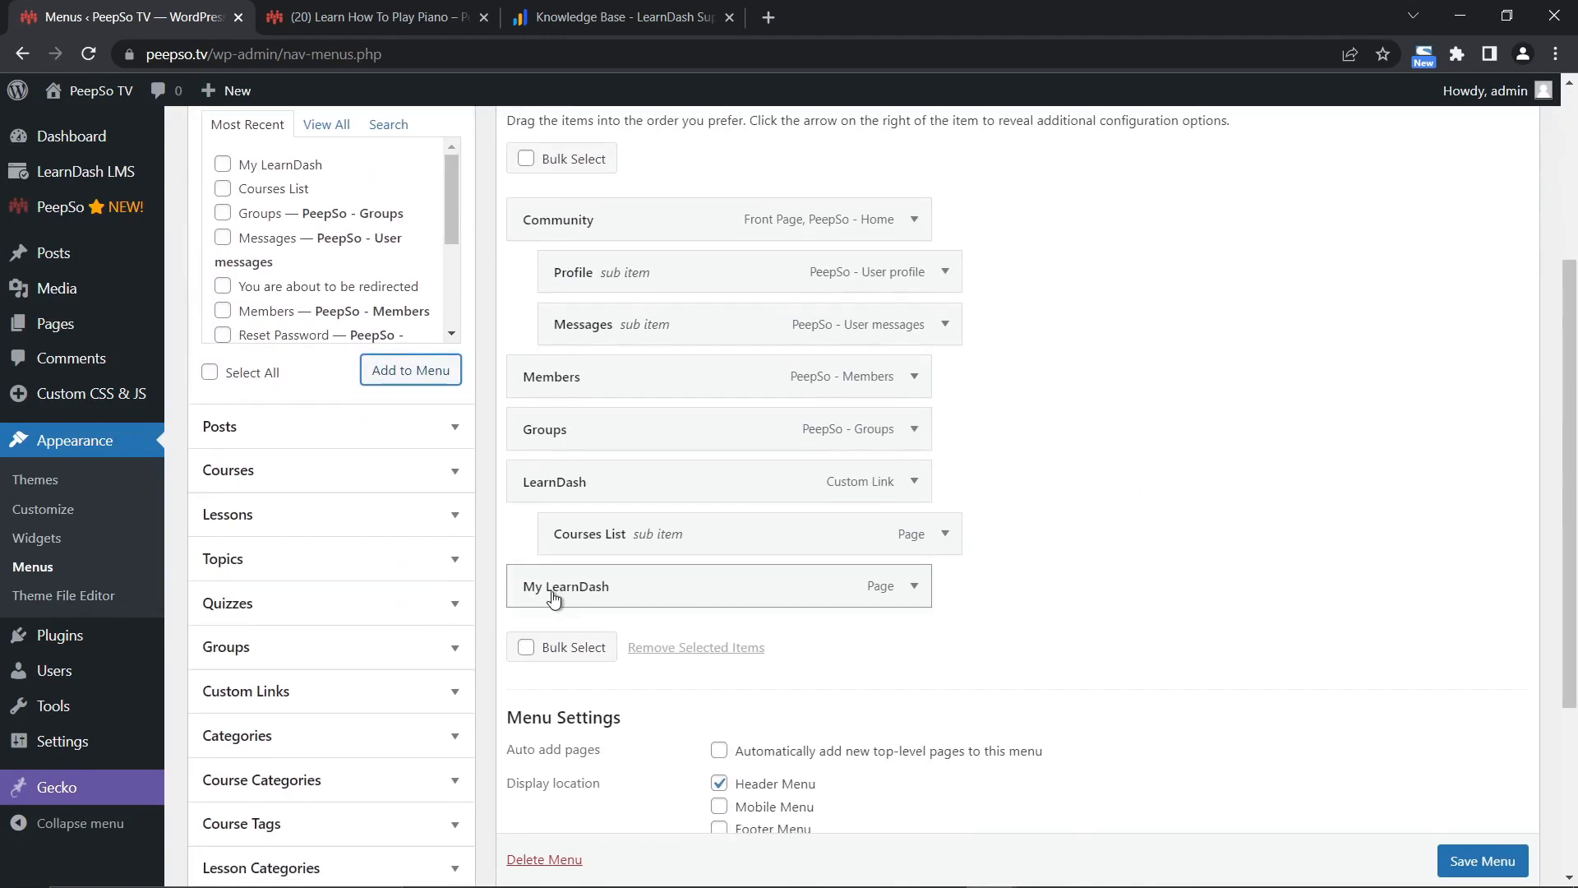
pyautogui.moveTo(557, 599); pyautogui.dragTo(587, 597)
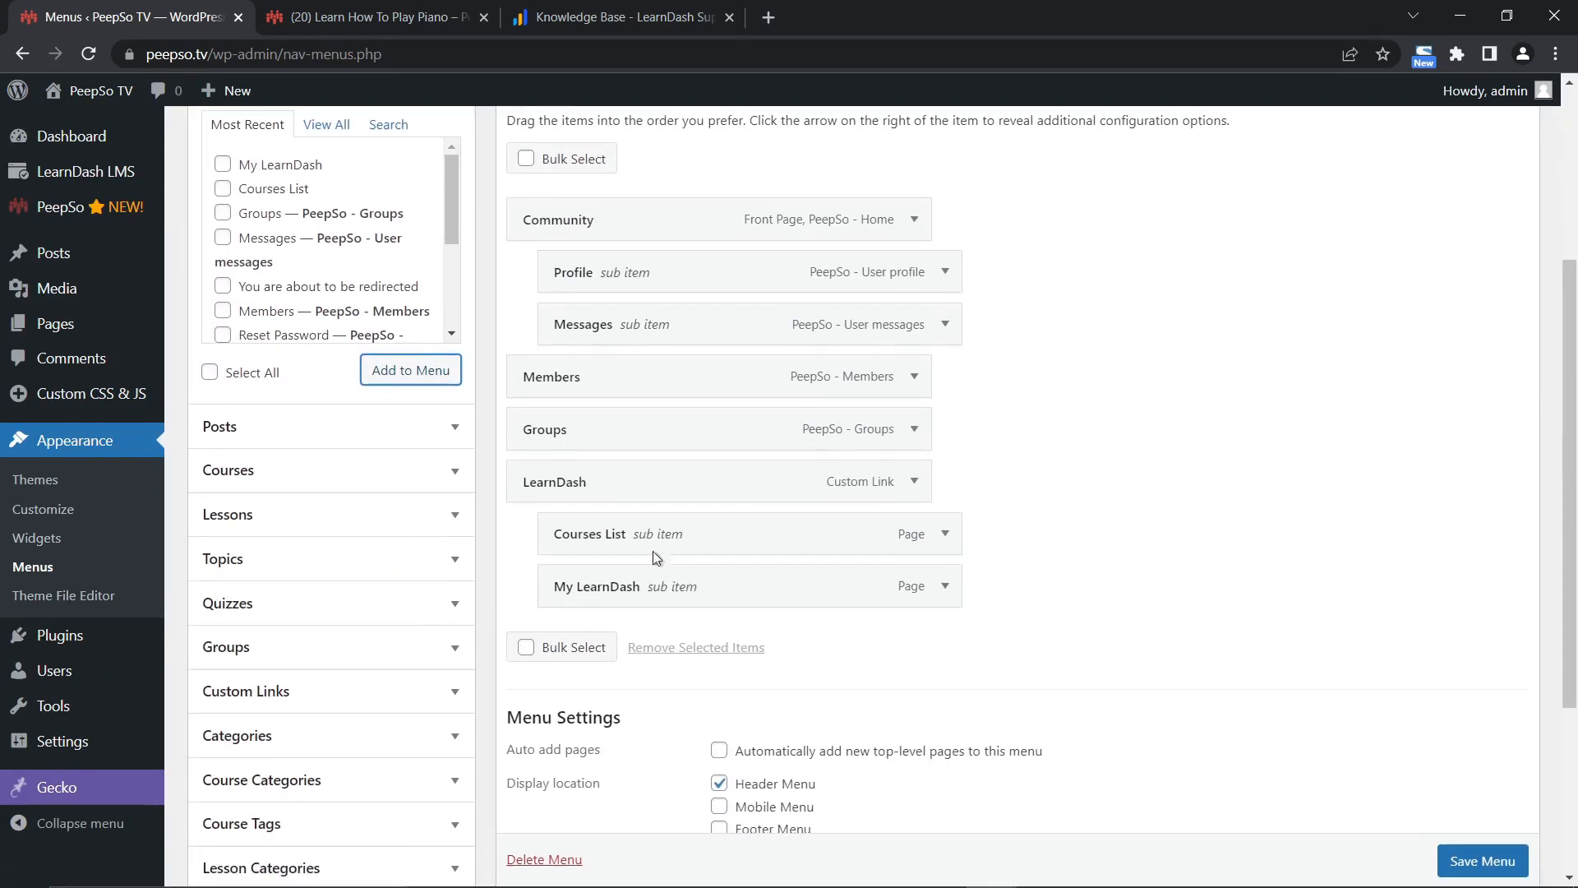
pyautogui.click(1488, 856)
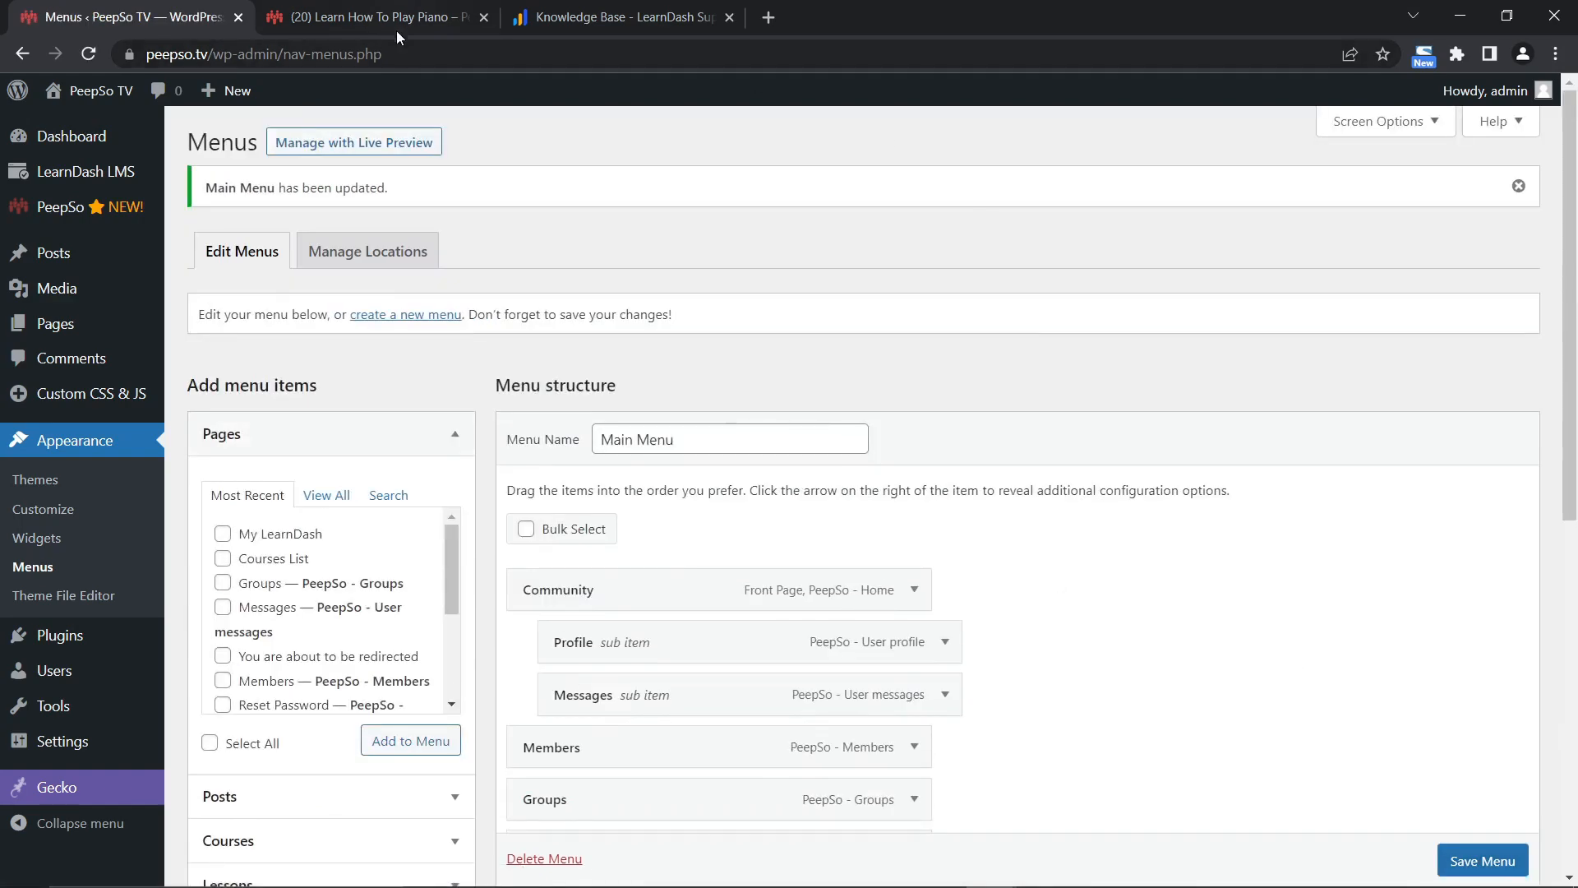
# Reload the member's piano course page and view the My LearnDash page through the site's LearnDash navigation.
pyautogui.click(396, 32)
pyautogui.press('F5')
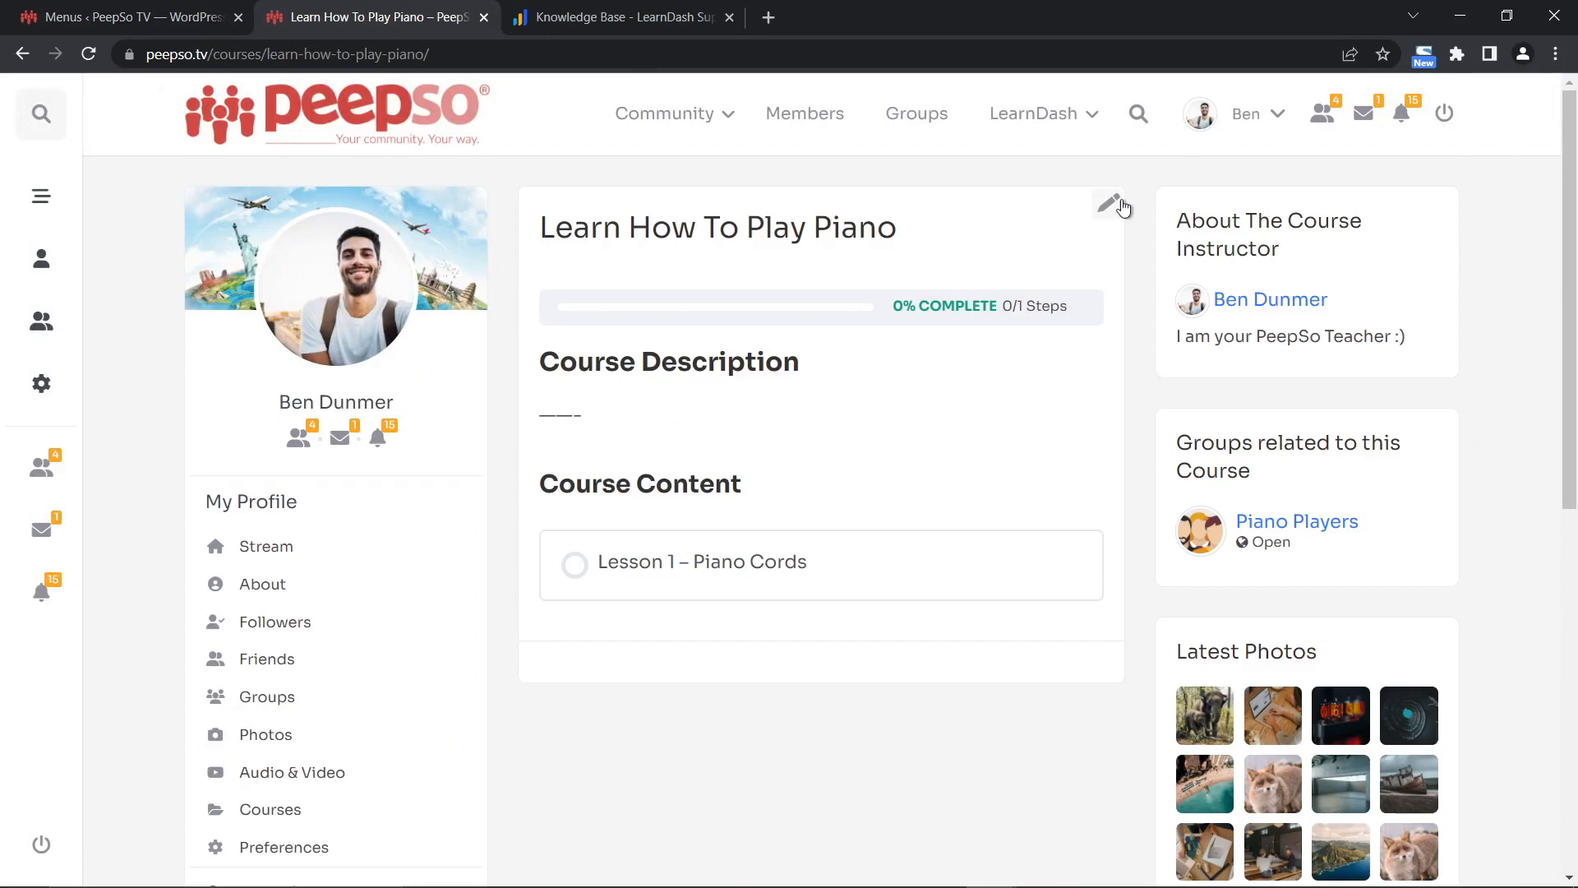
pyautogui.moveTo(1096, 120)
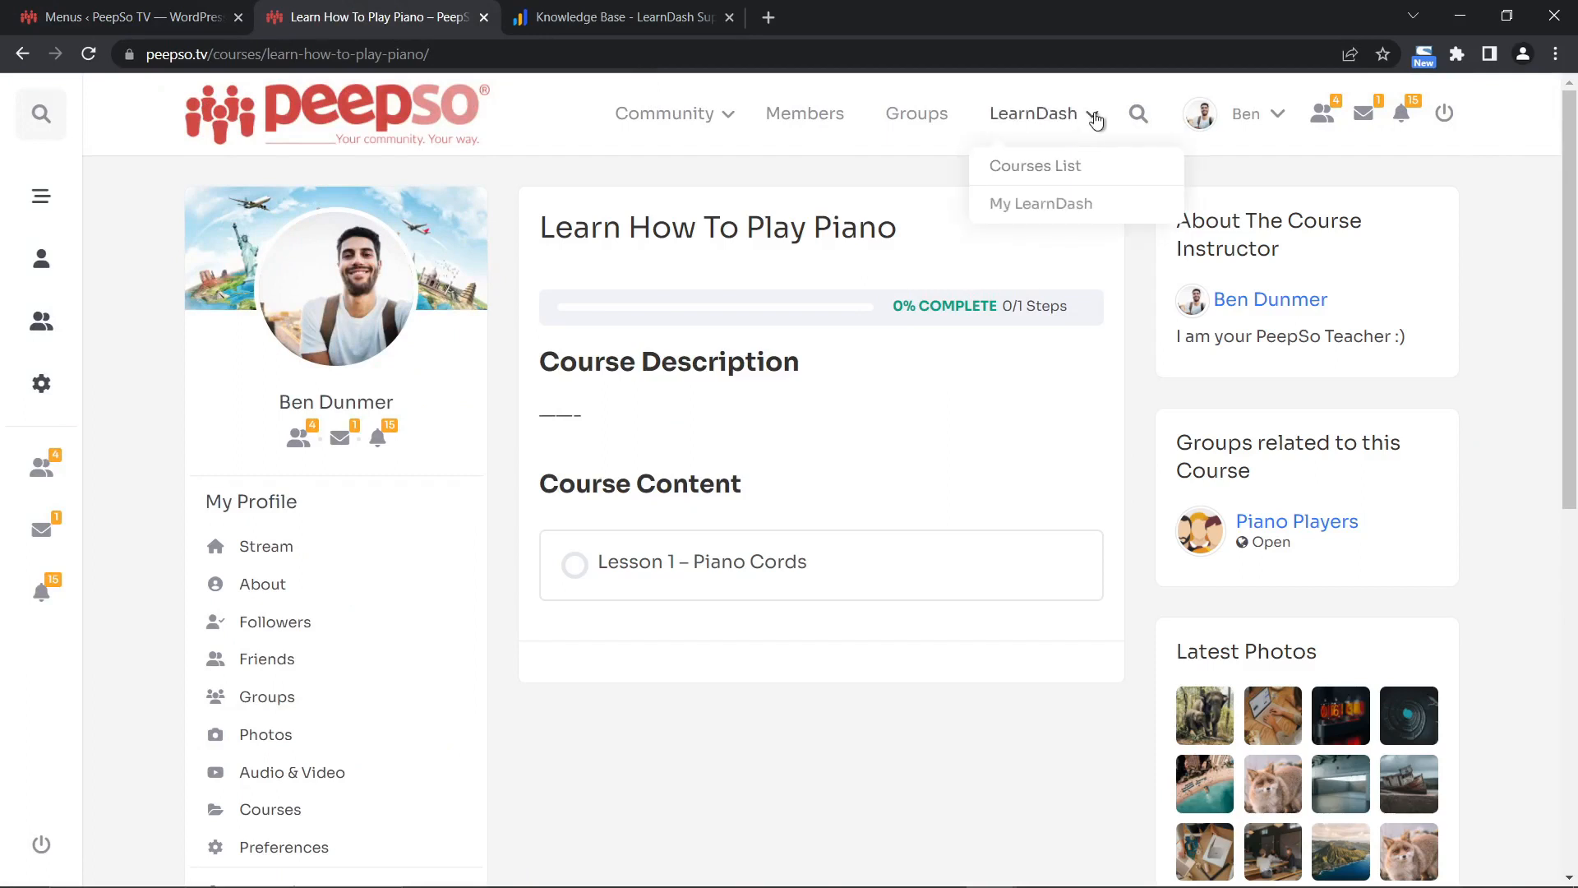
pyautogui.click(1021, 204)
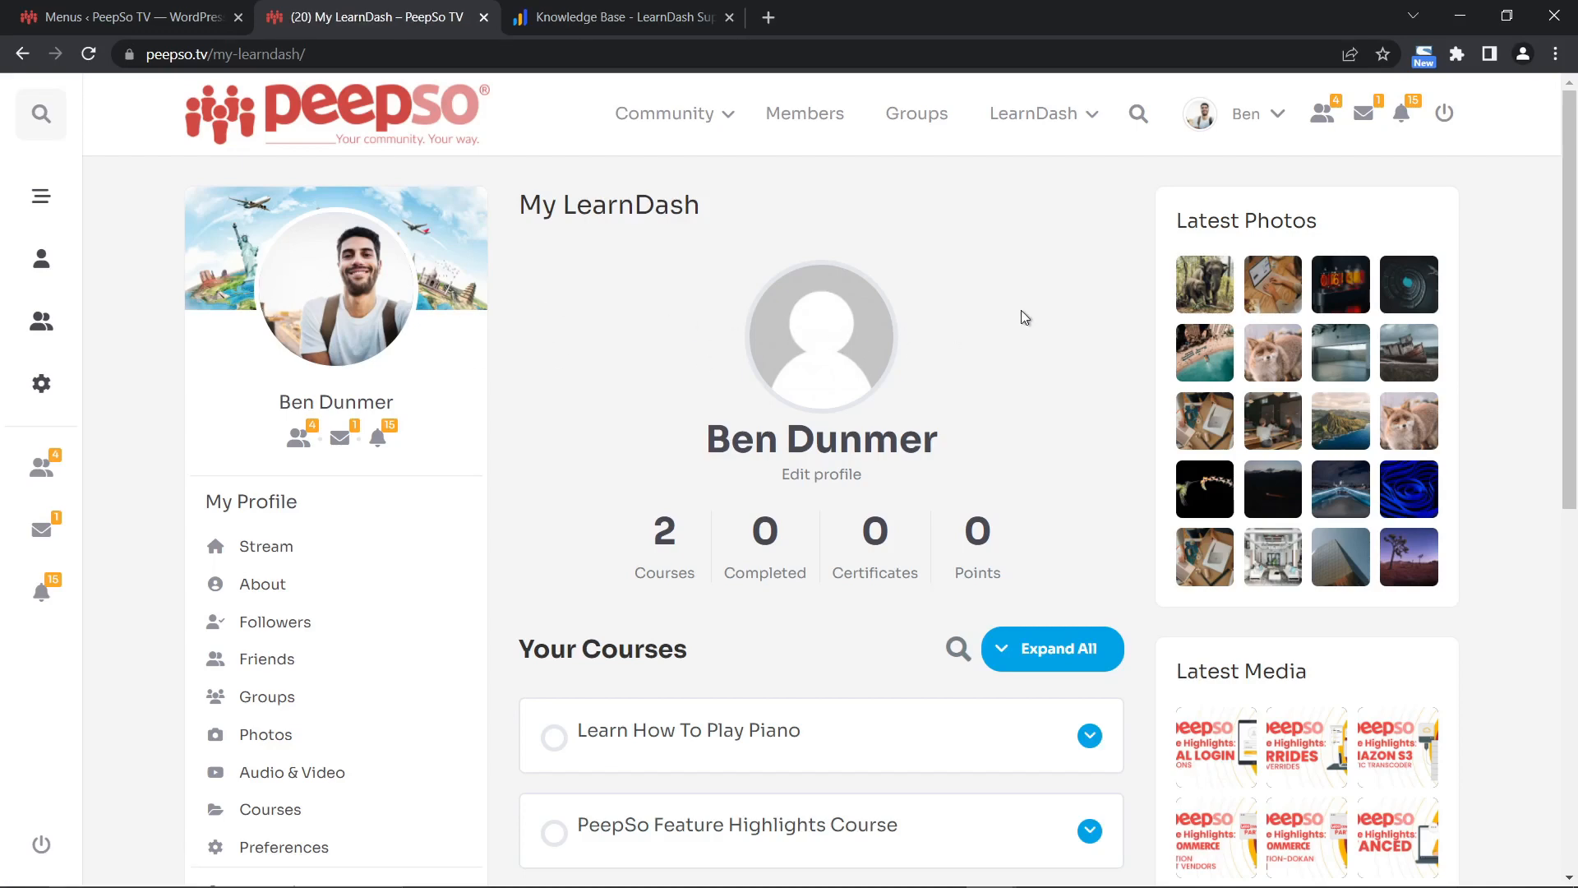
# Enable "Use PeepSo avatars everywhere" in PeepSo's Appearance configuration and save the settings.
pyautogui.click(110, 23)
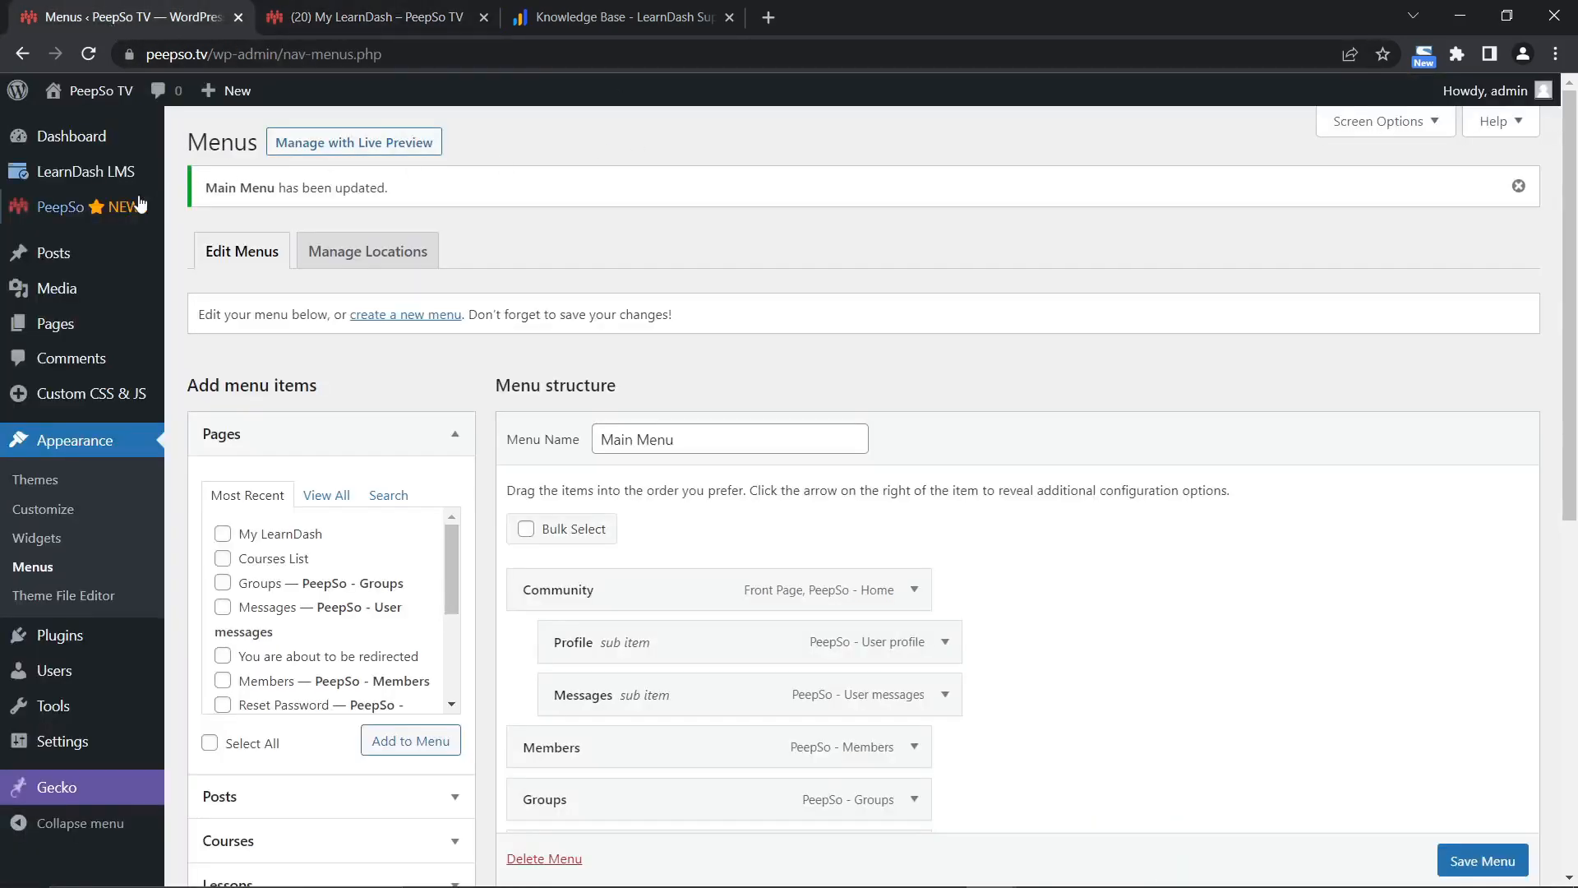
pyautogui.moveTo(57, 216)
pyautogui.click(240, 242)
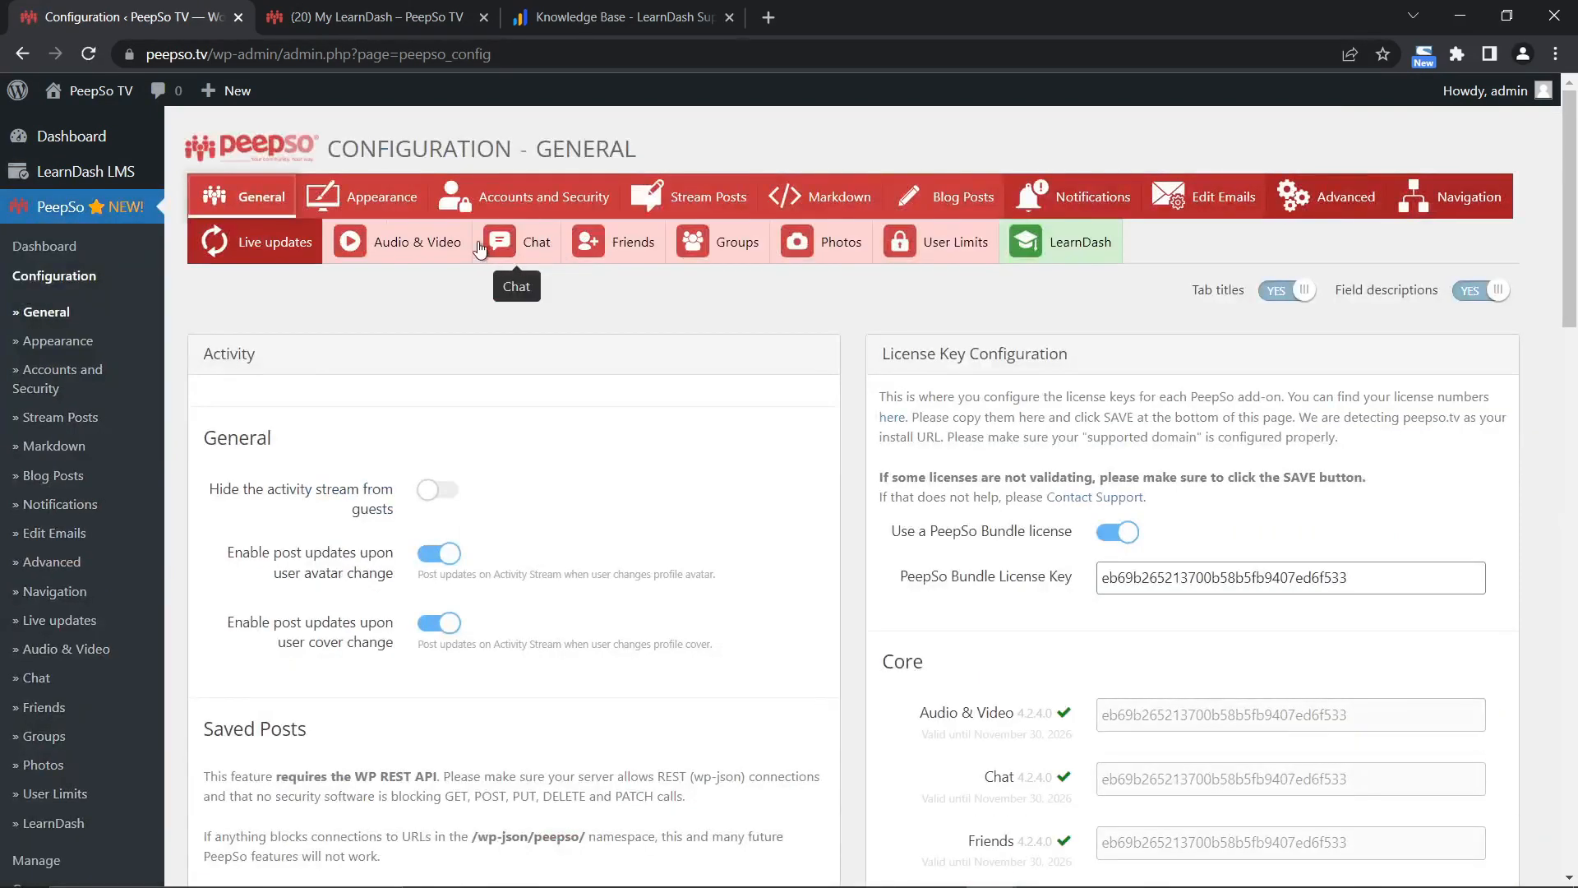
pyautogui.click(364, 195)
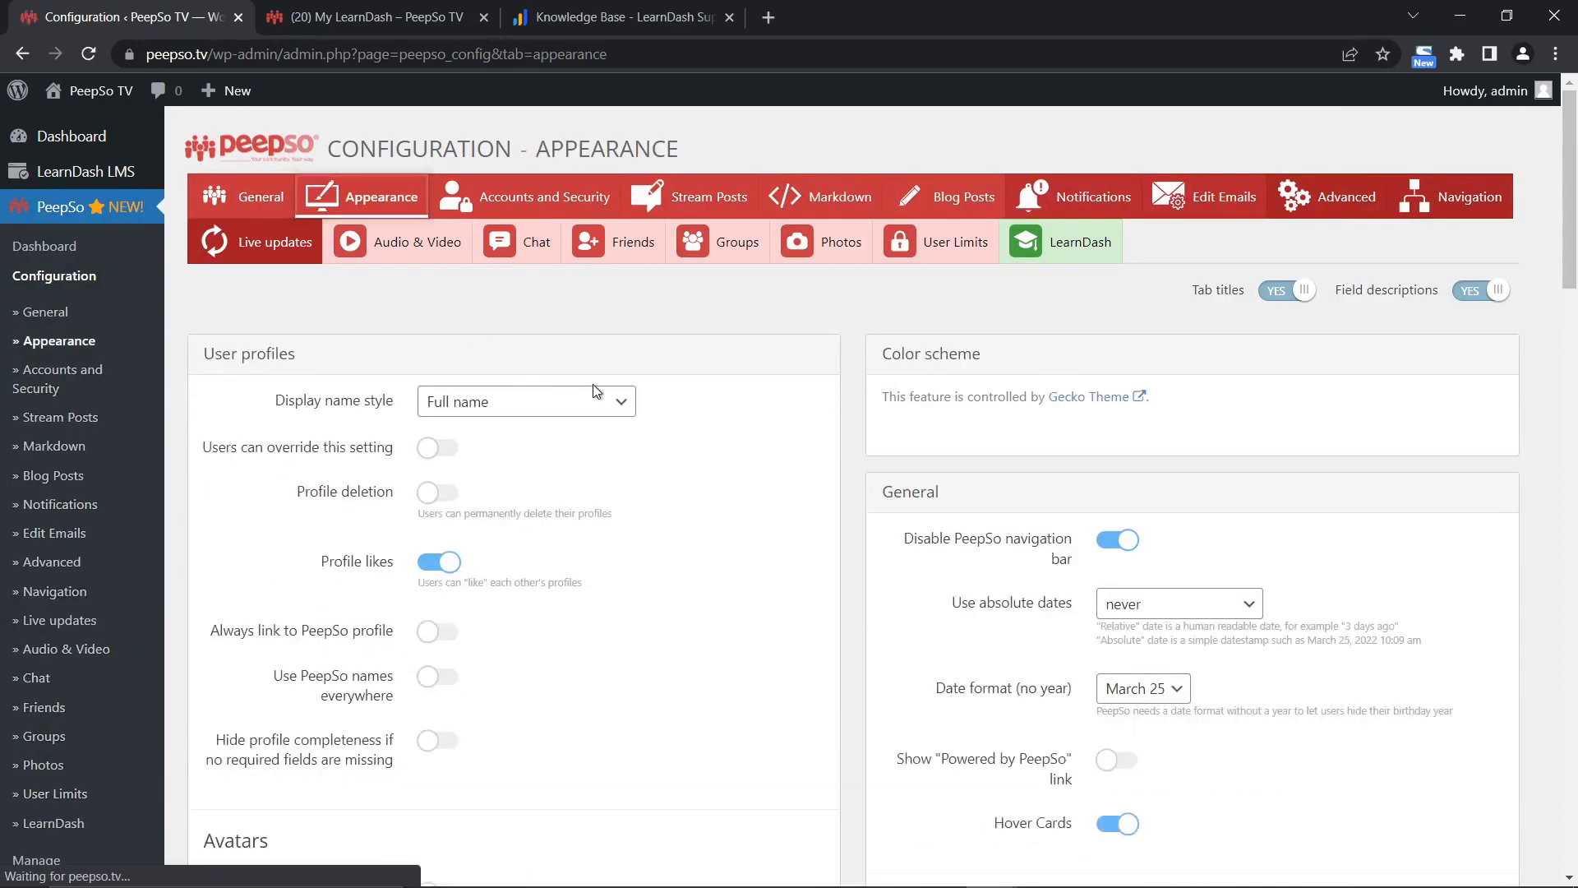
pyautogui.scroll(-1, 723, 484)
pyautogui.scroll(-4, 723, 476)
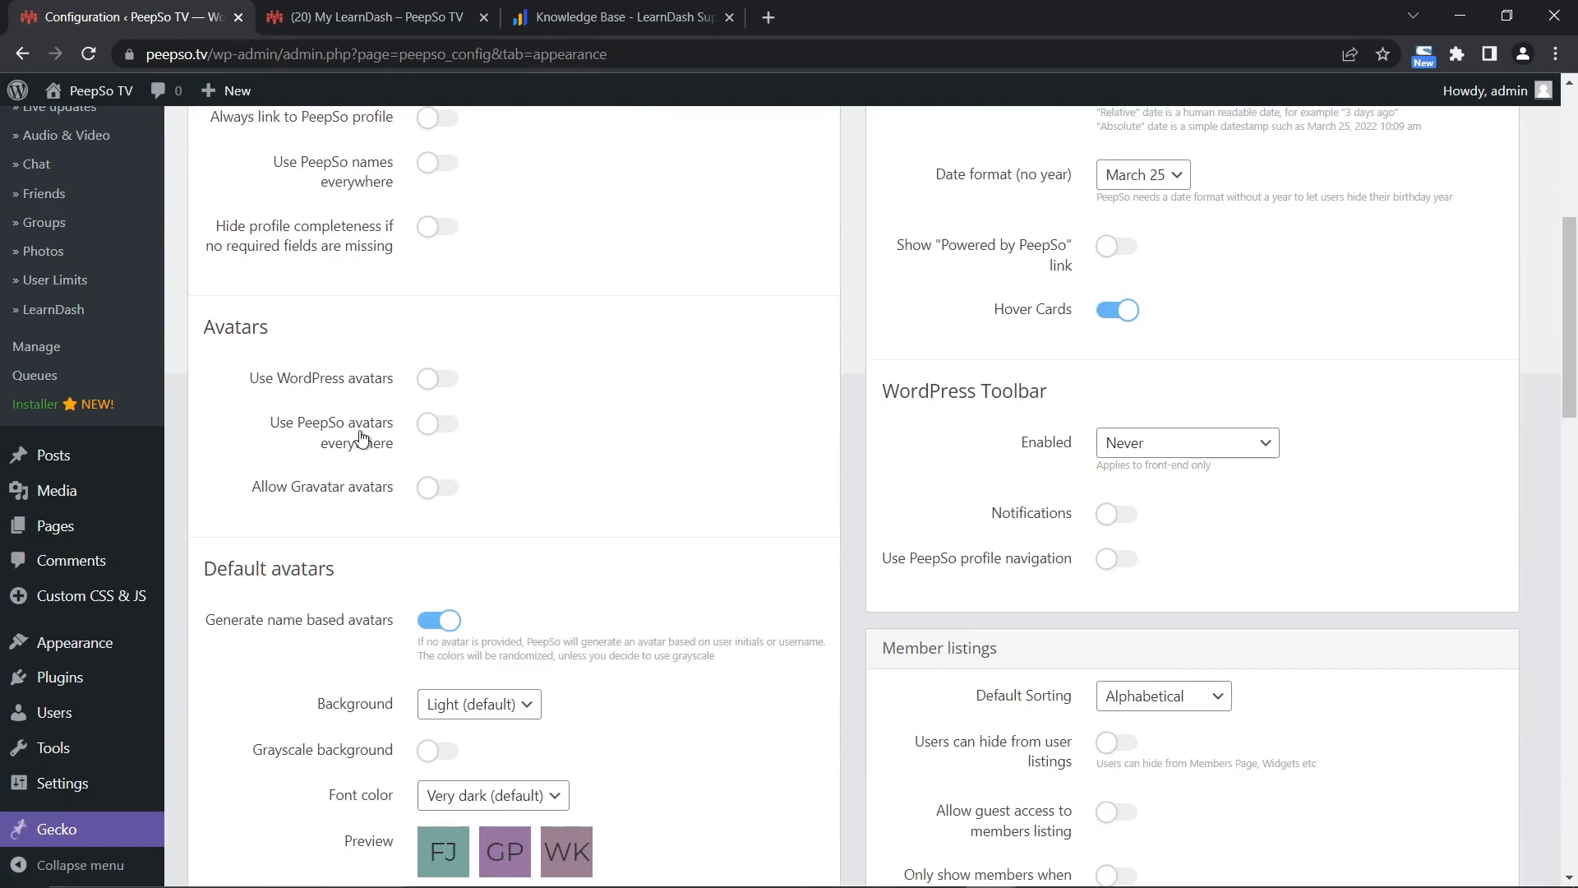
pyautogui.click(434, 425)
pyautogui.scroll(1, 460, 444)
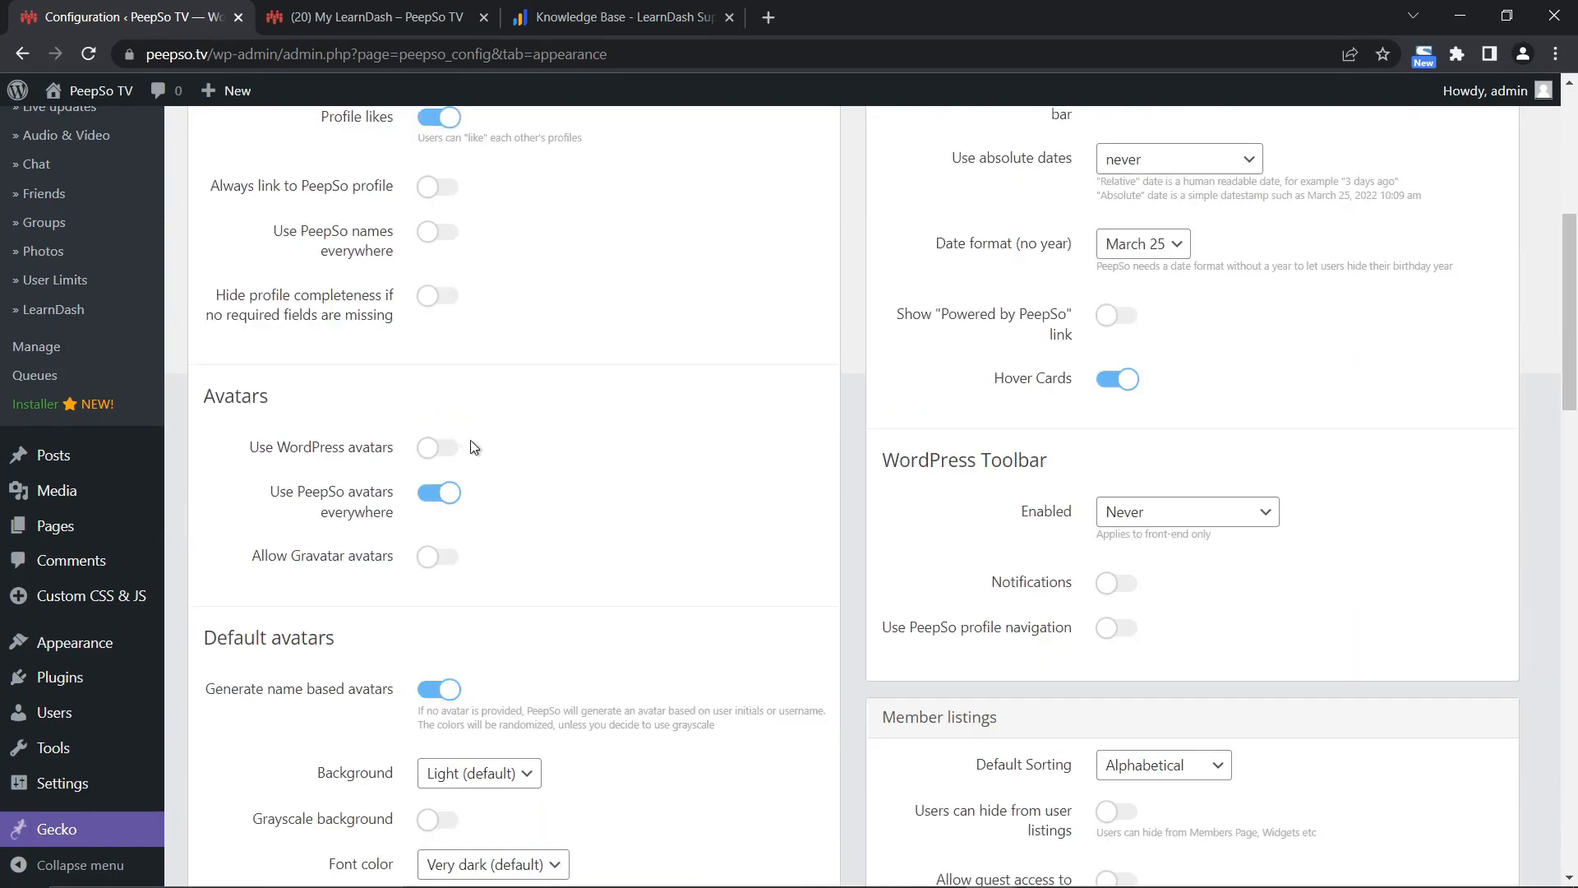
pyautogui.scroll(-20, 816, 520)
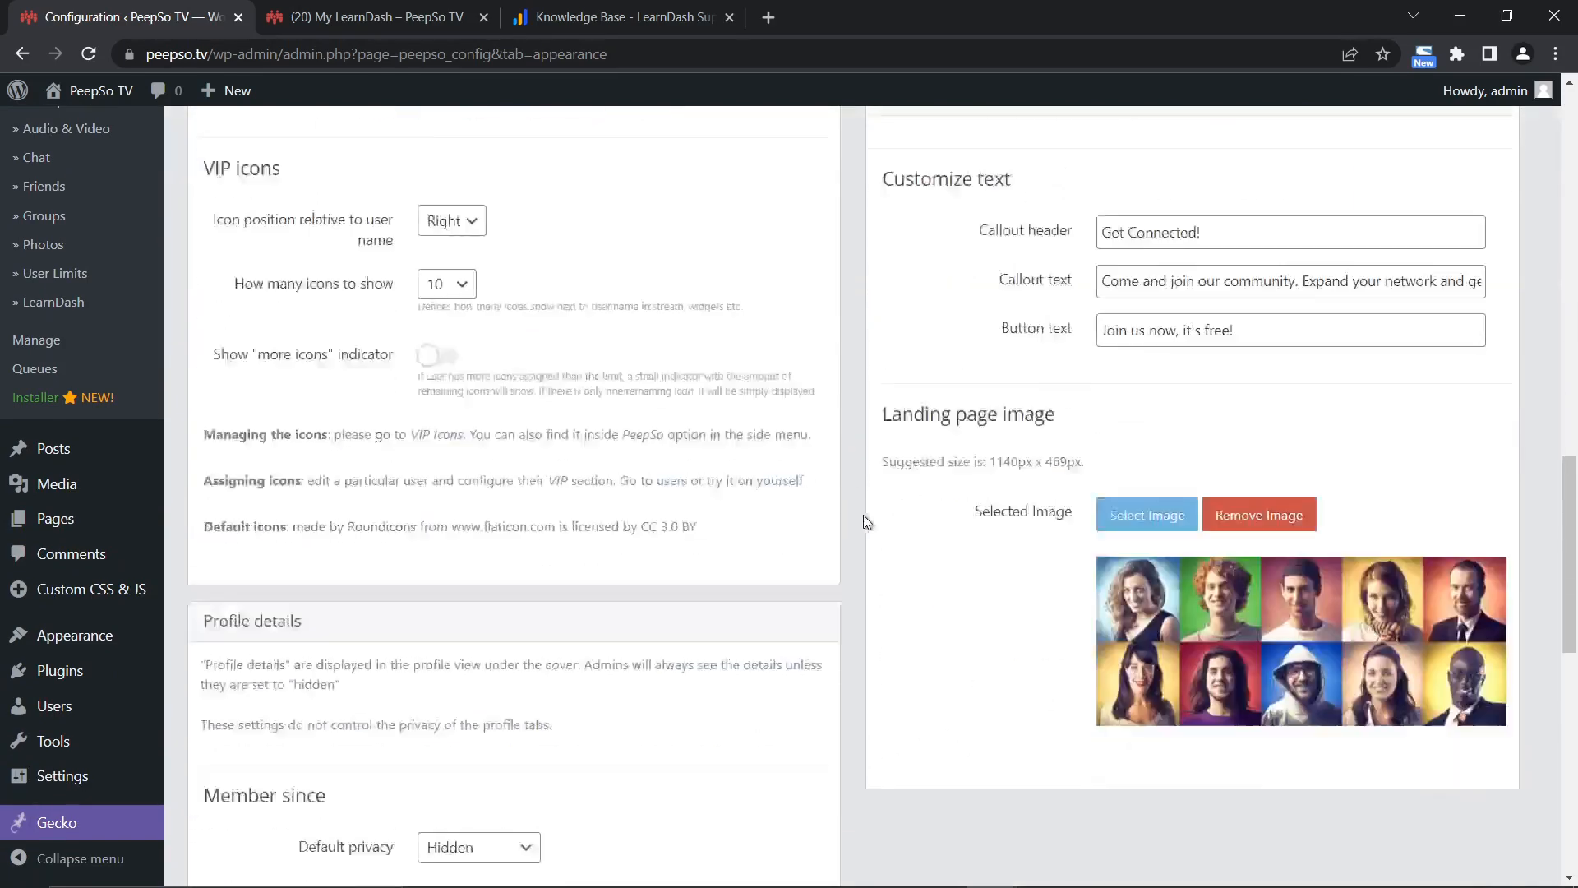
pyautogui.click(795, 758)
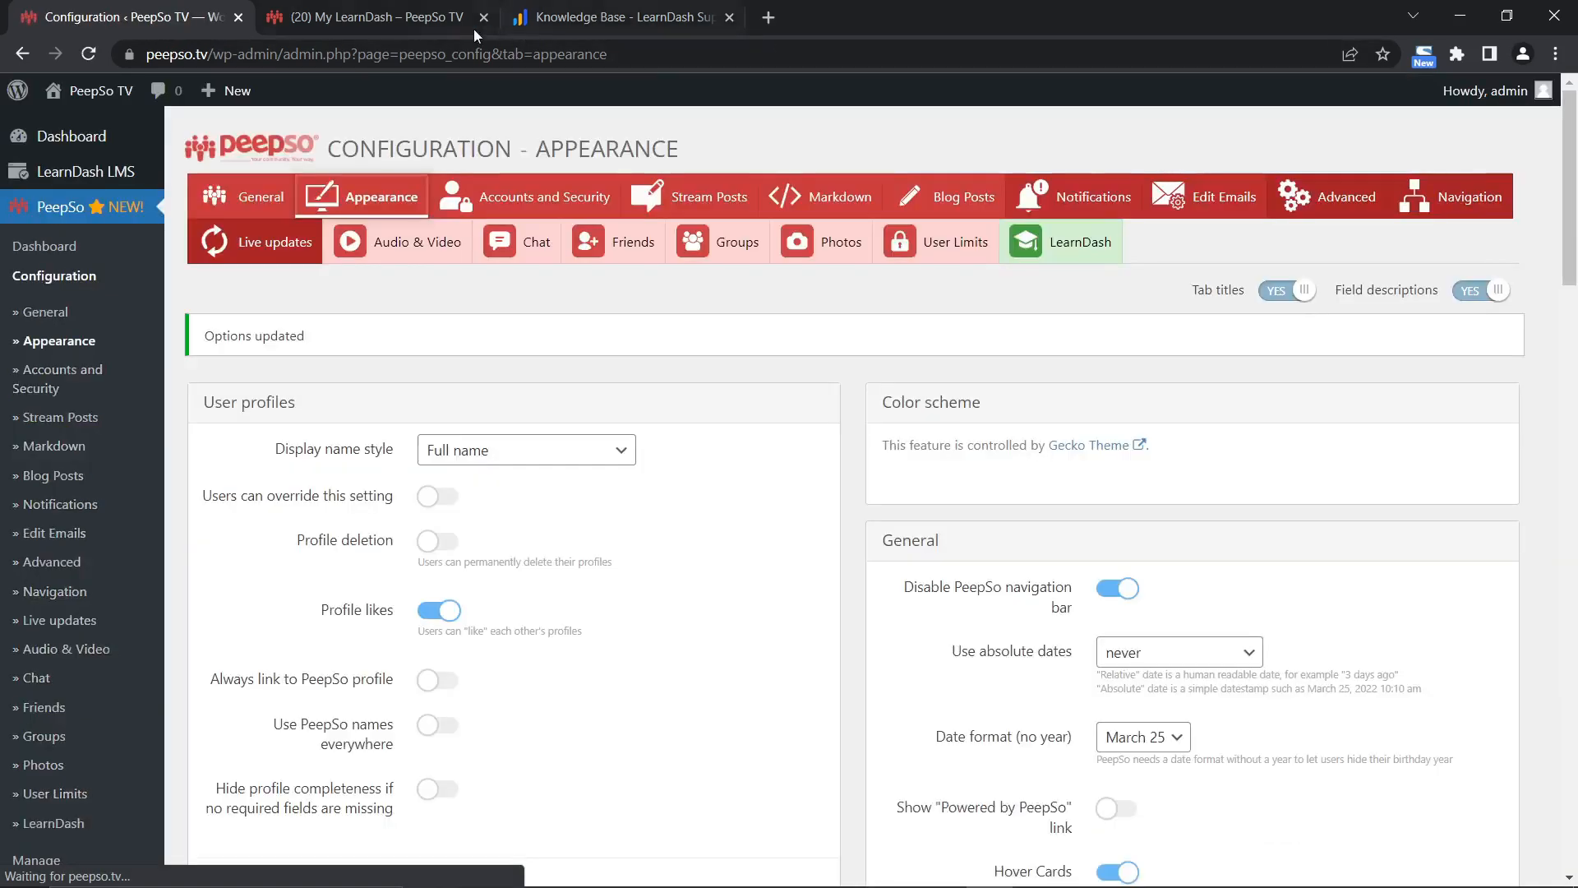
# Reload the member's My LearnDash page to check the profile avatar, then return to the admin's course list.
pyautogui.click(433, 22)
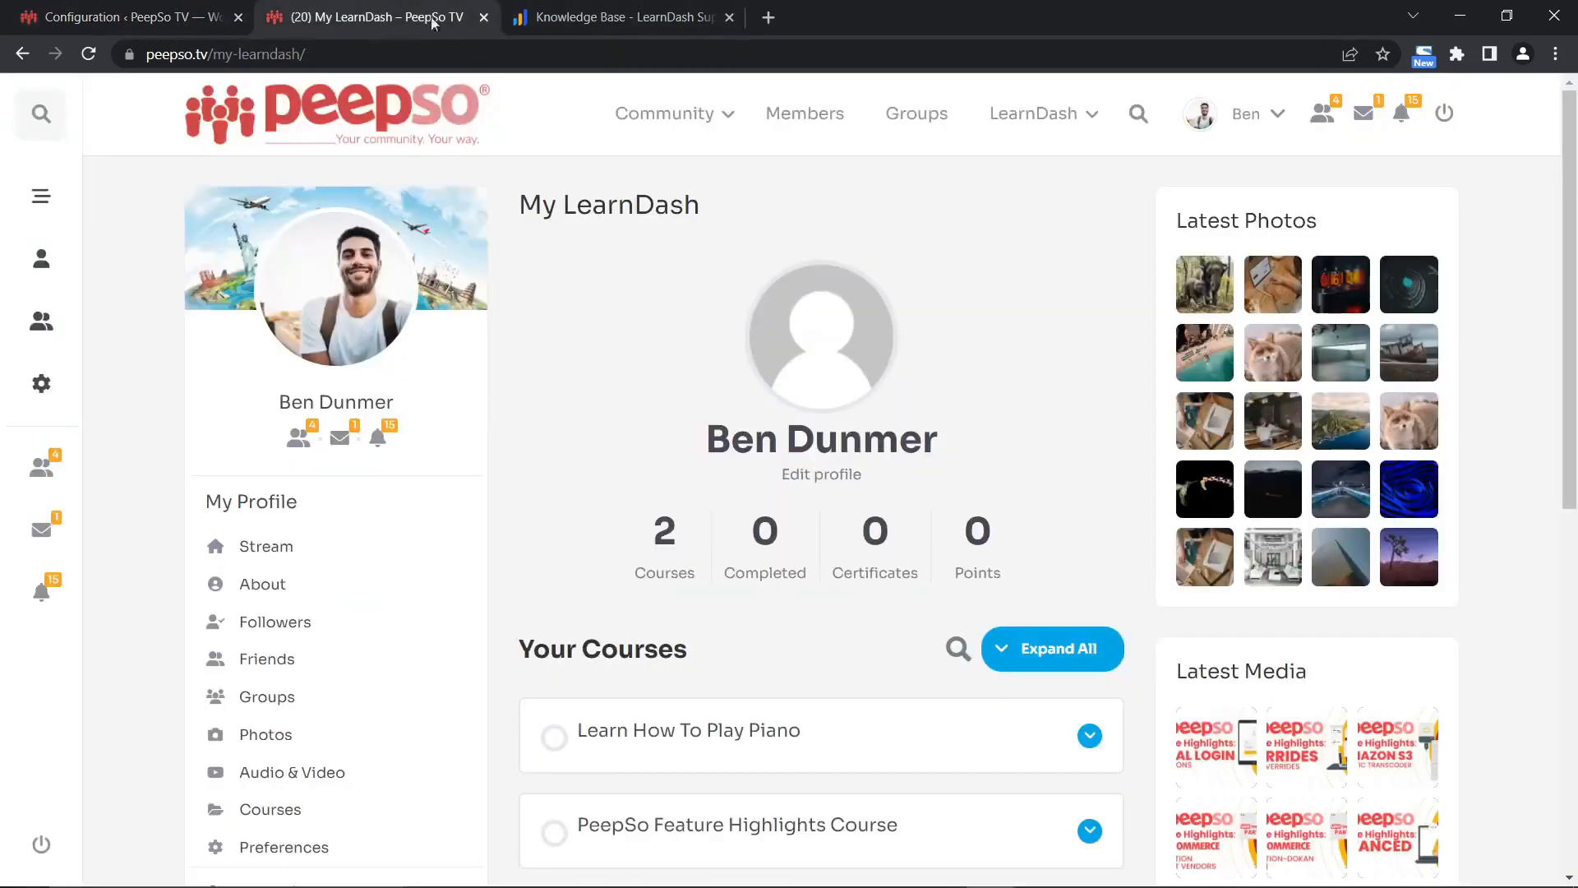
pyautogui.click(88, 53)
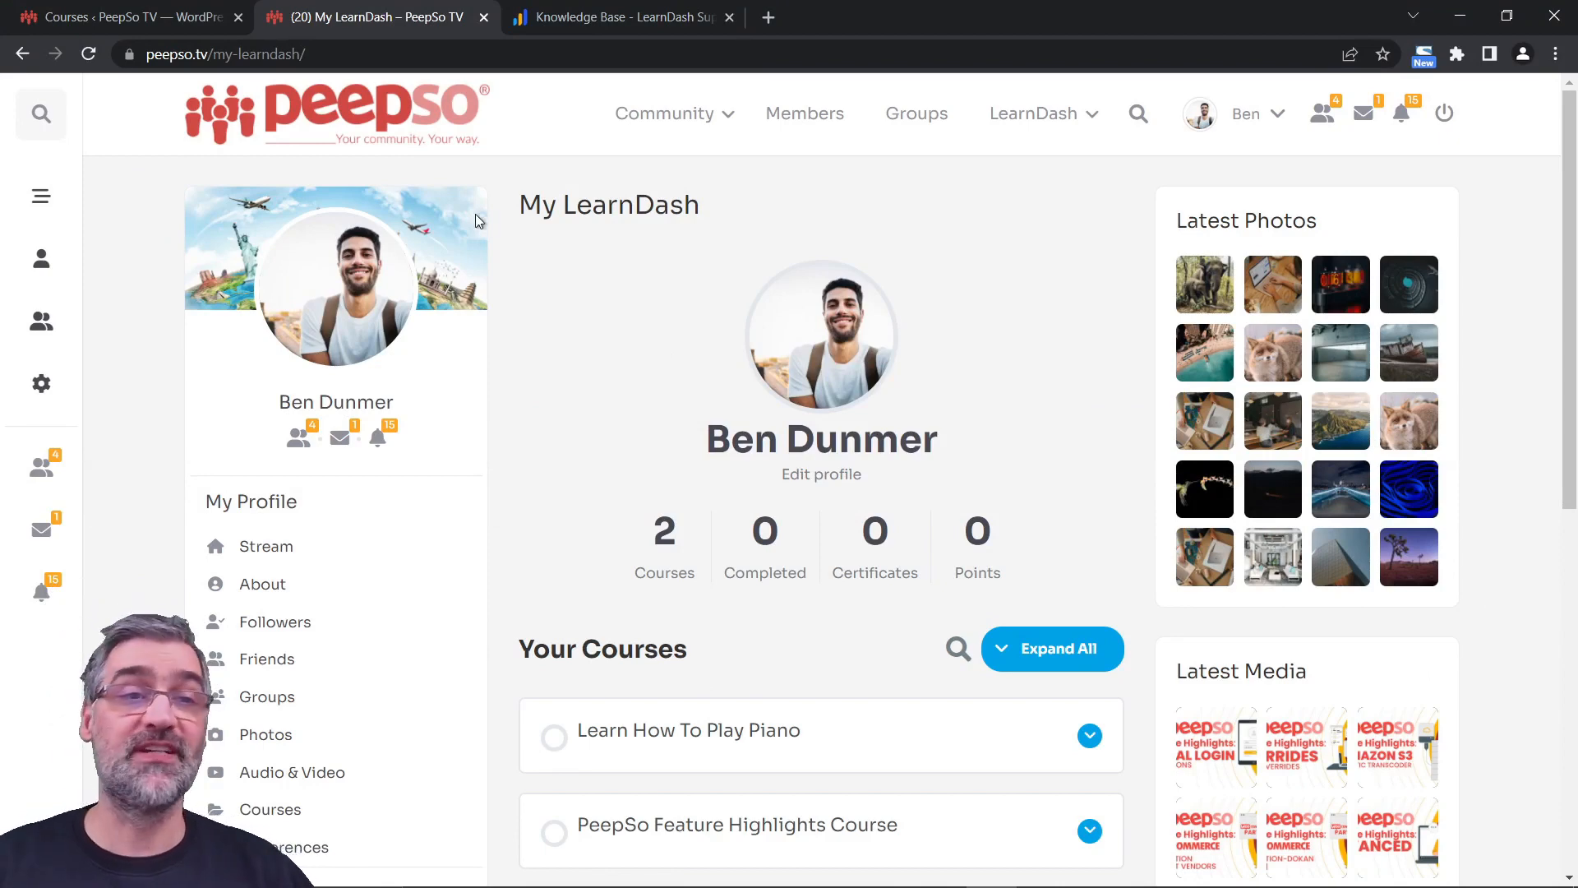
pyautogui.click(135, 18)
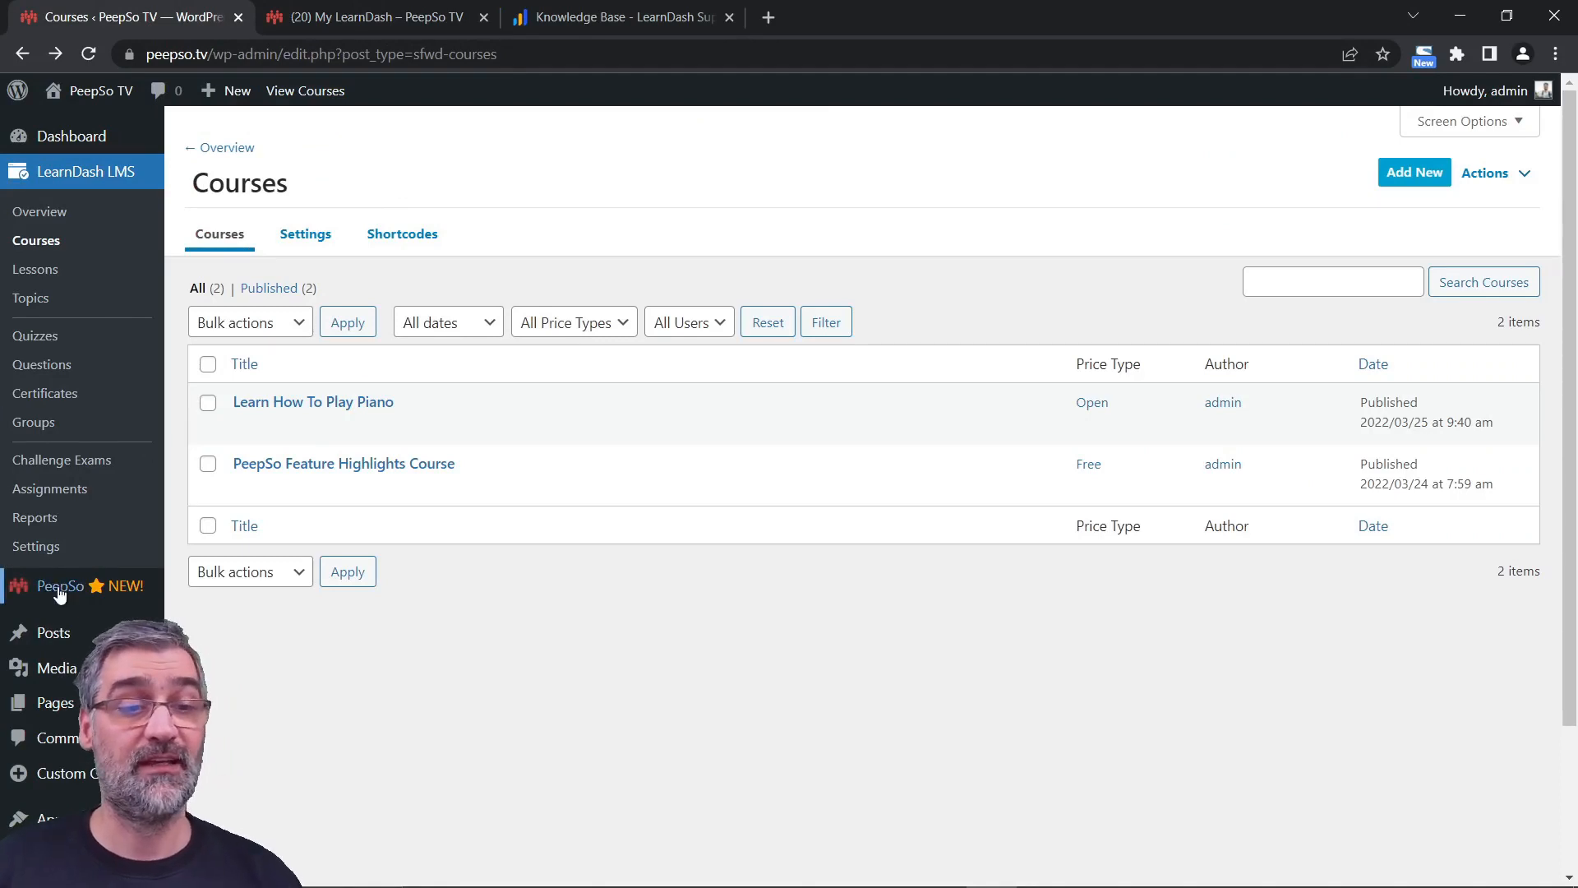
# Open the PeepSo Installer and look up the LearnDash entry among the Monetization add-ons.
pyautogui.moveTo(89, 593)
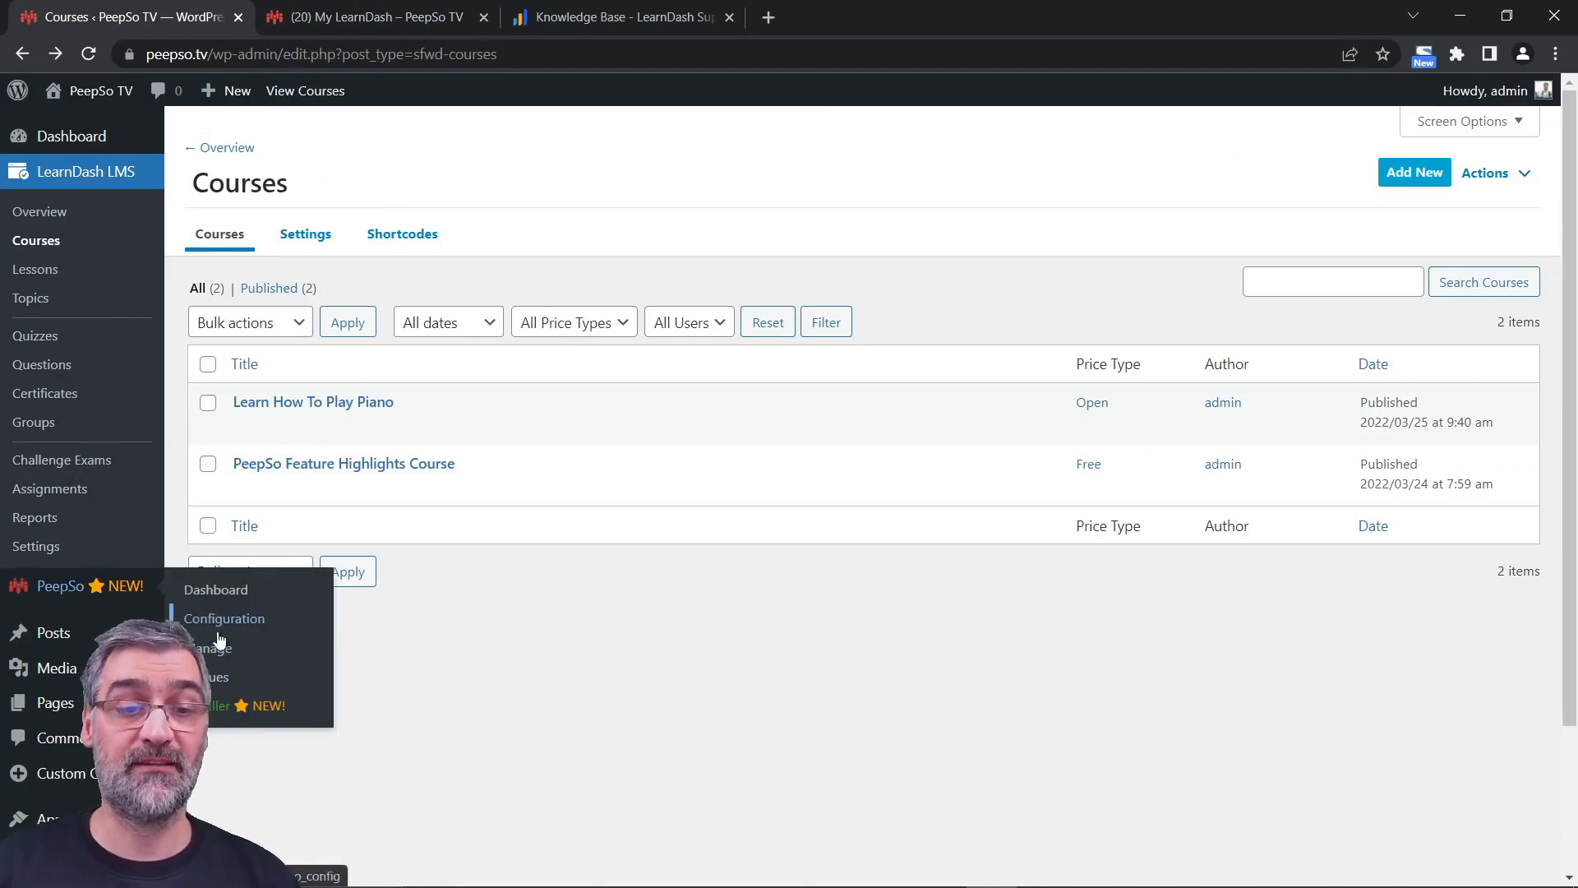
pyautogui.click(206, 705)
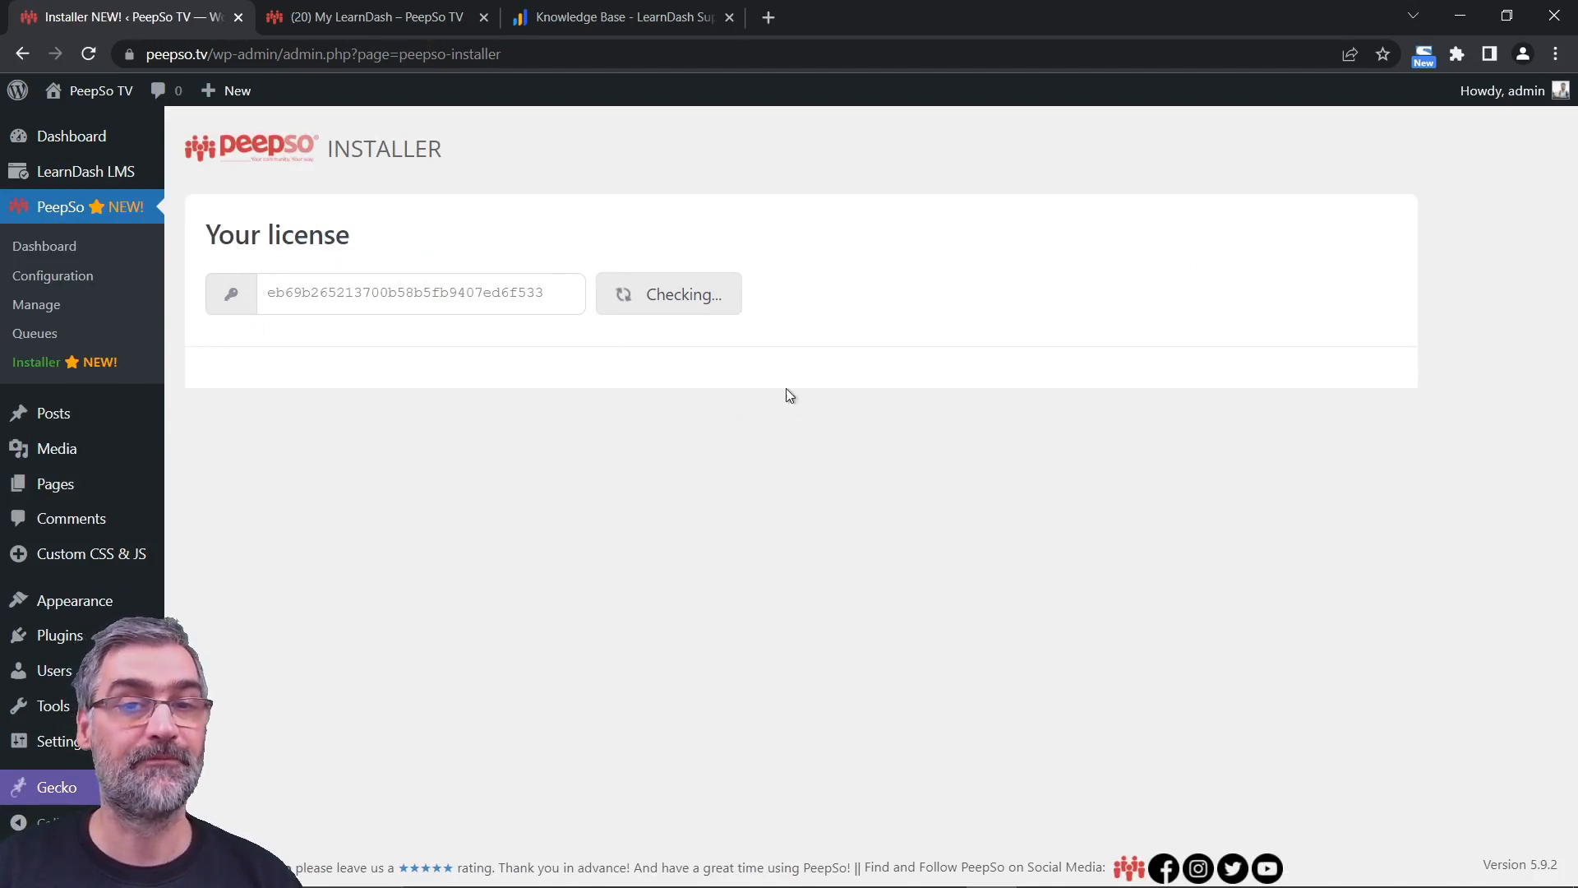
pyautogui.scroll(-8, 722, 421)
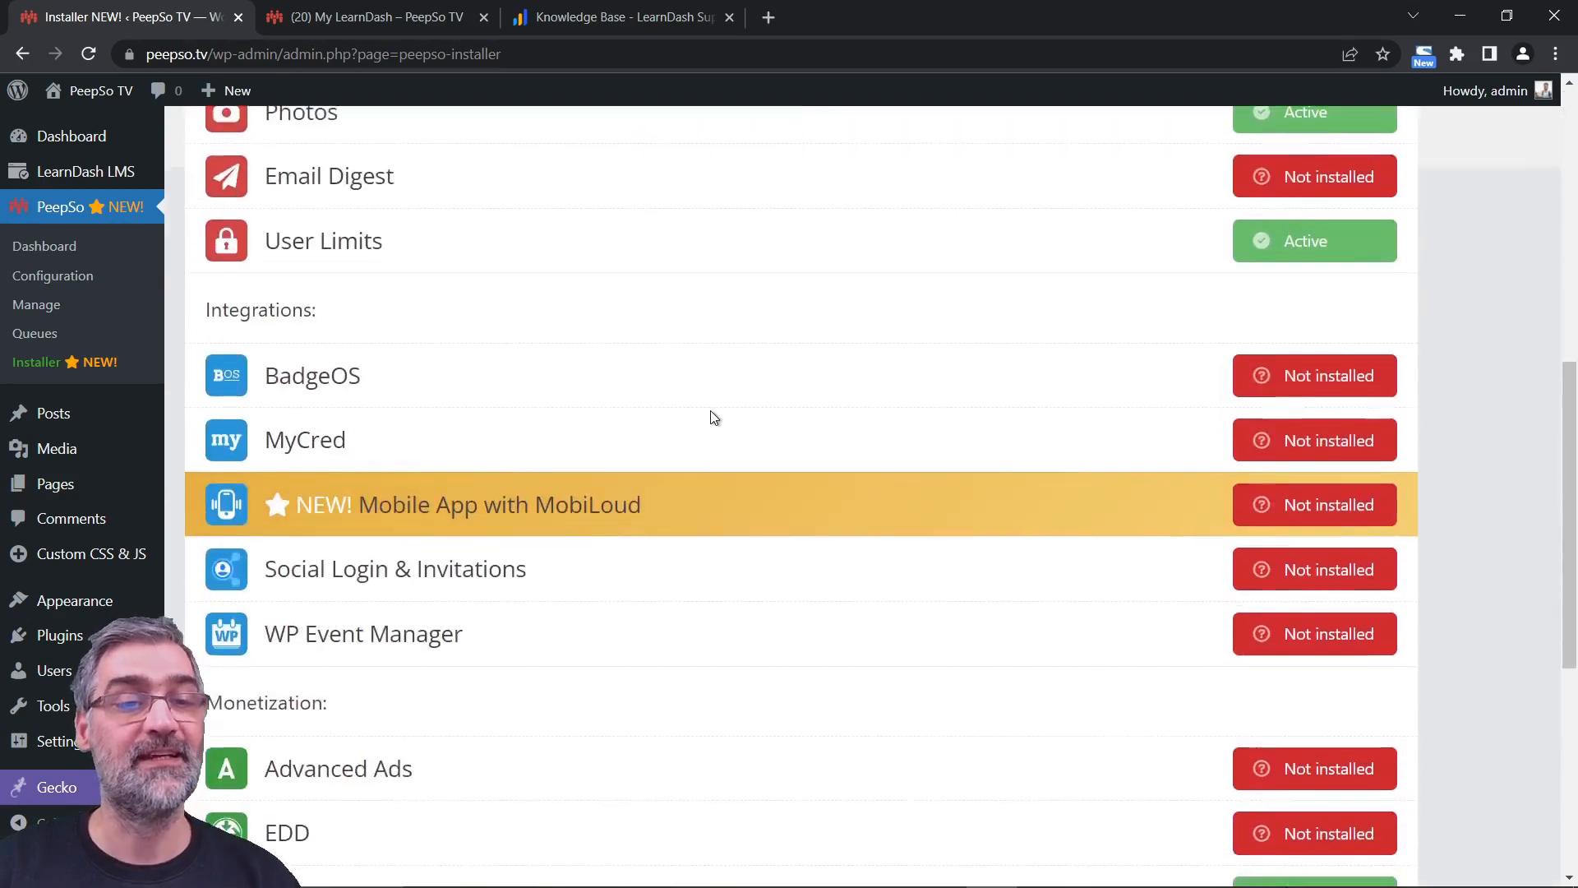
pyautogui.scroll(-3, 436, 600)
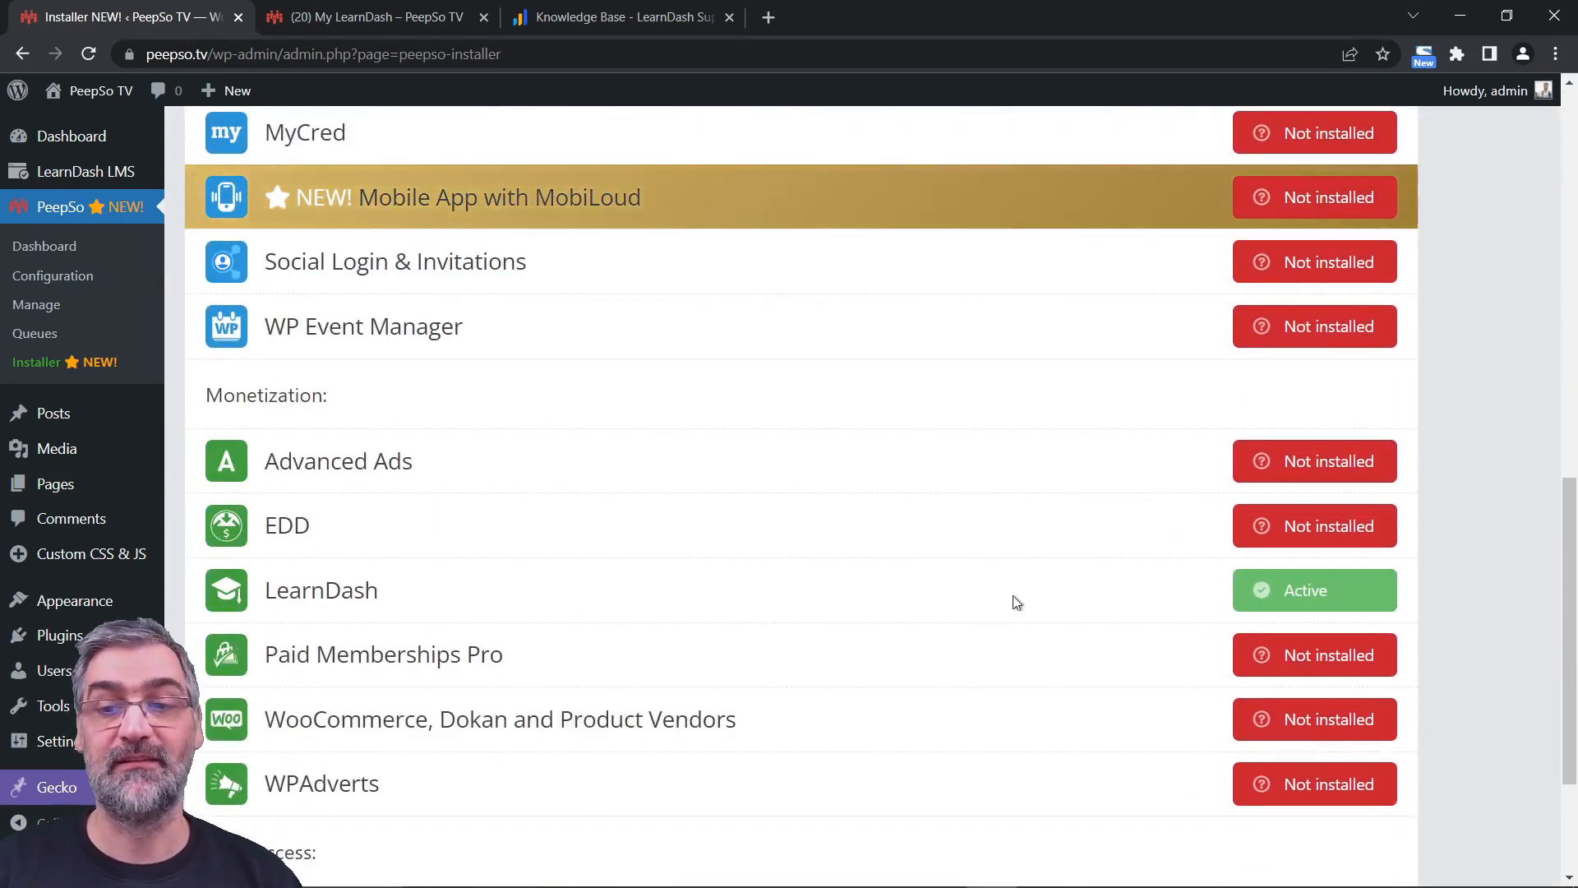
pyautogui.scroll(5, 74, 411)
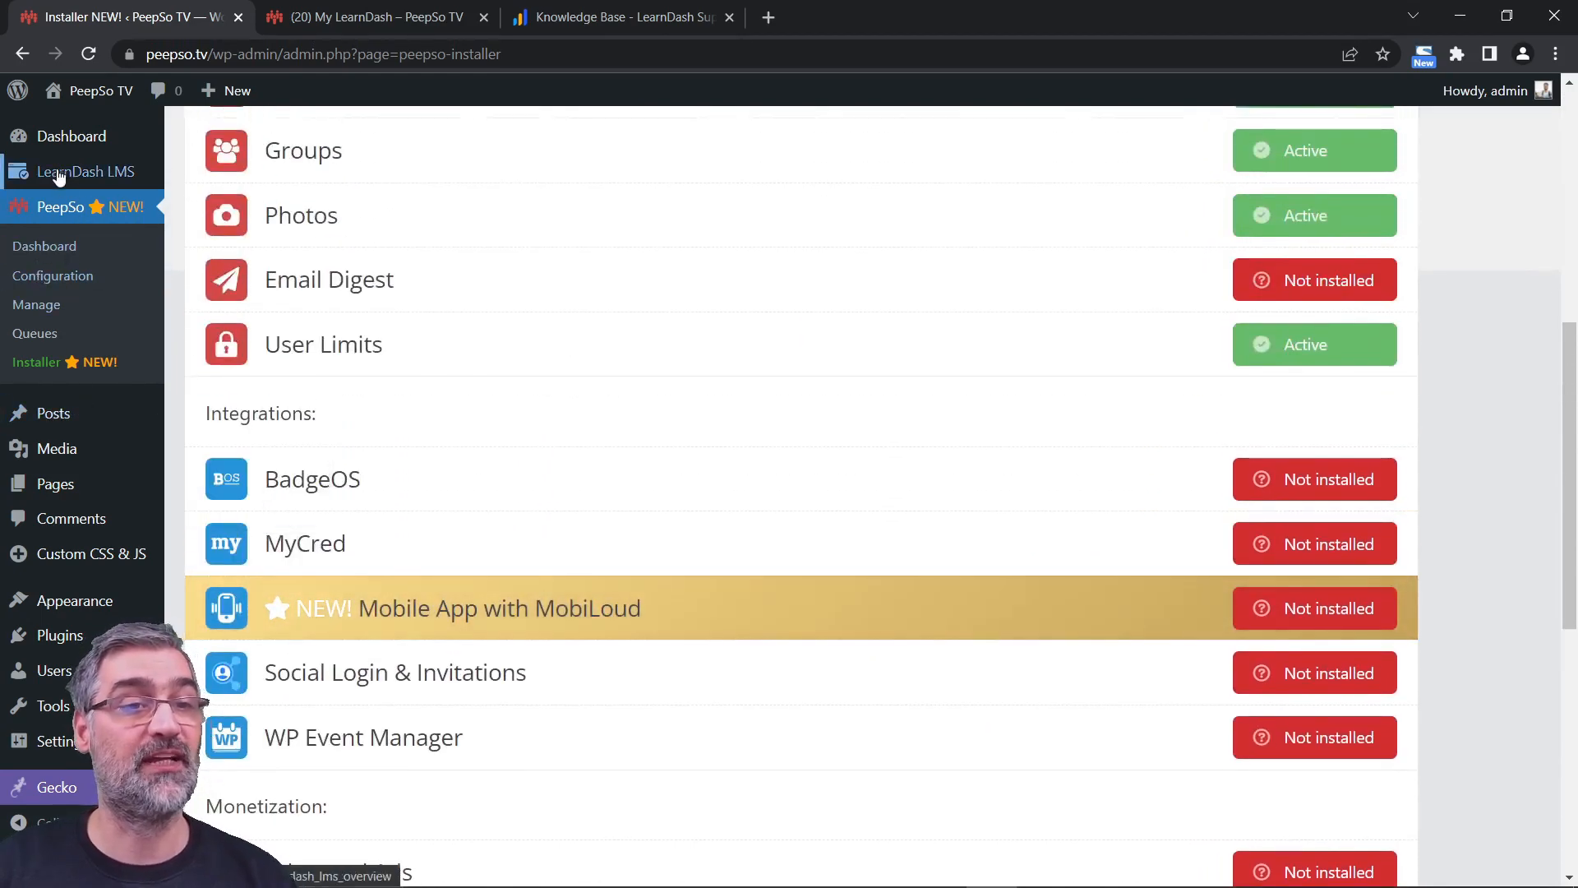
# Open PeepSo's LearnDash configuration and review its profile, layout, text, featured image, activity action and advanced settings.
pyautogui.click(49, 277)
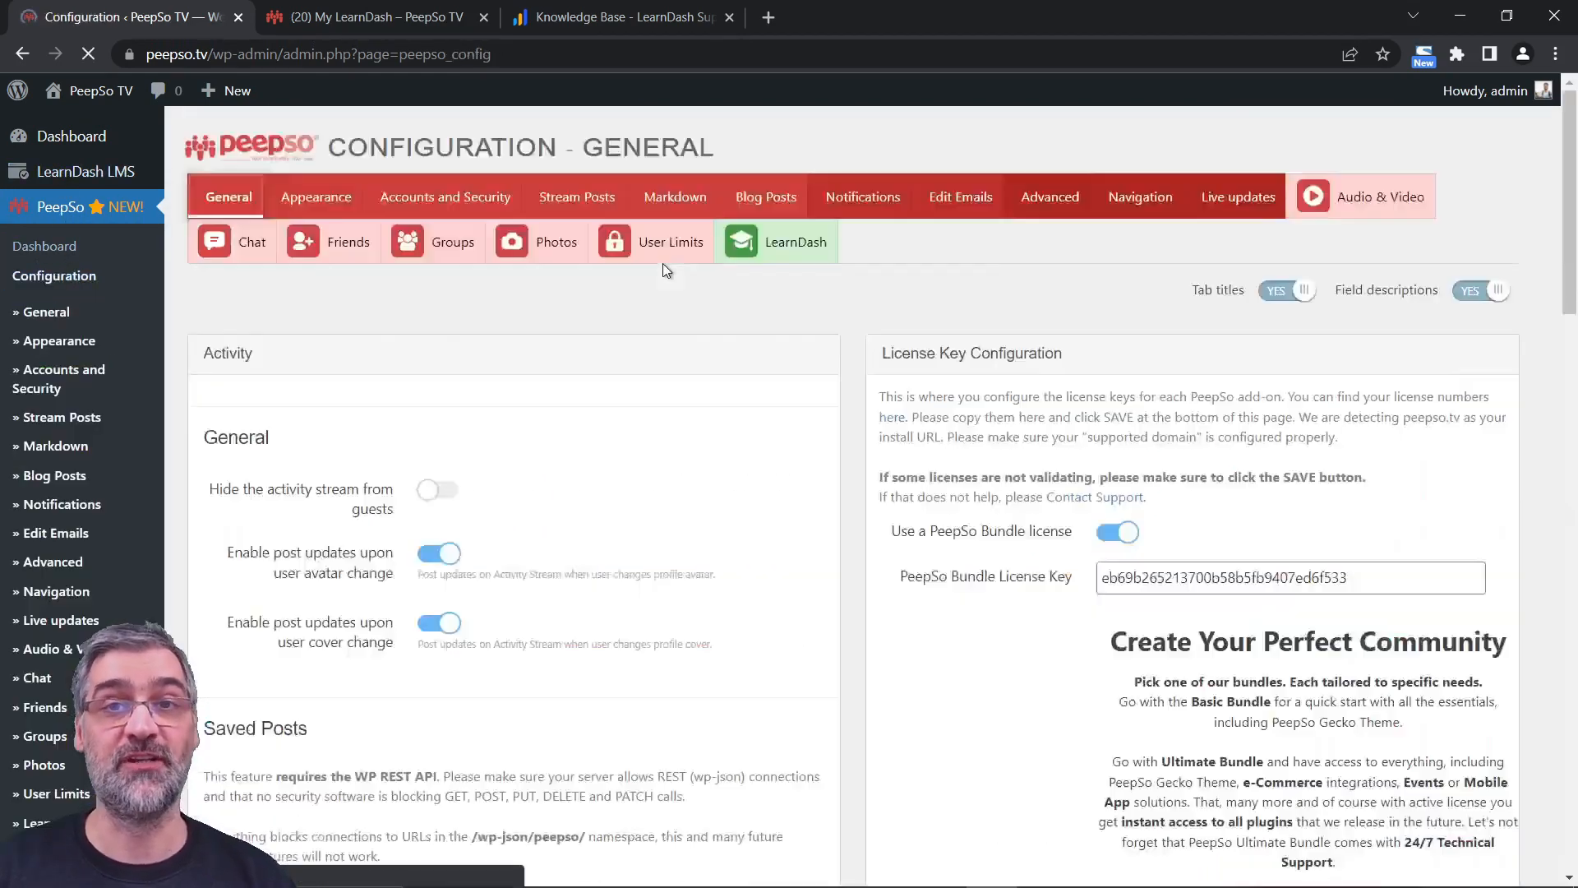
pyautogui.click(1068, 244)
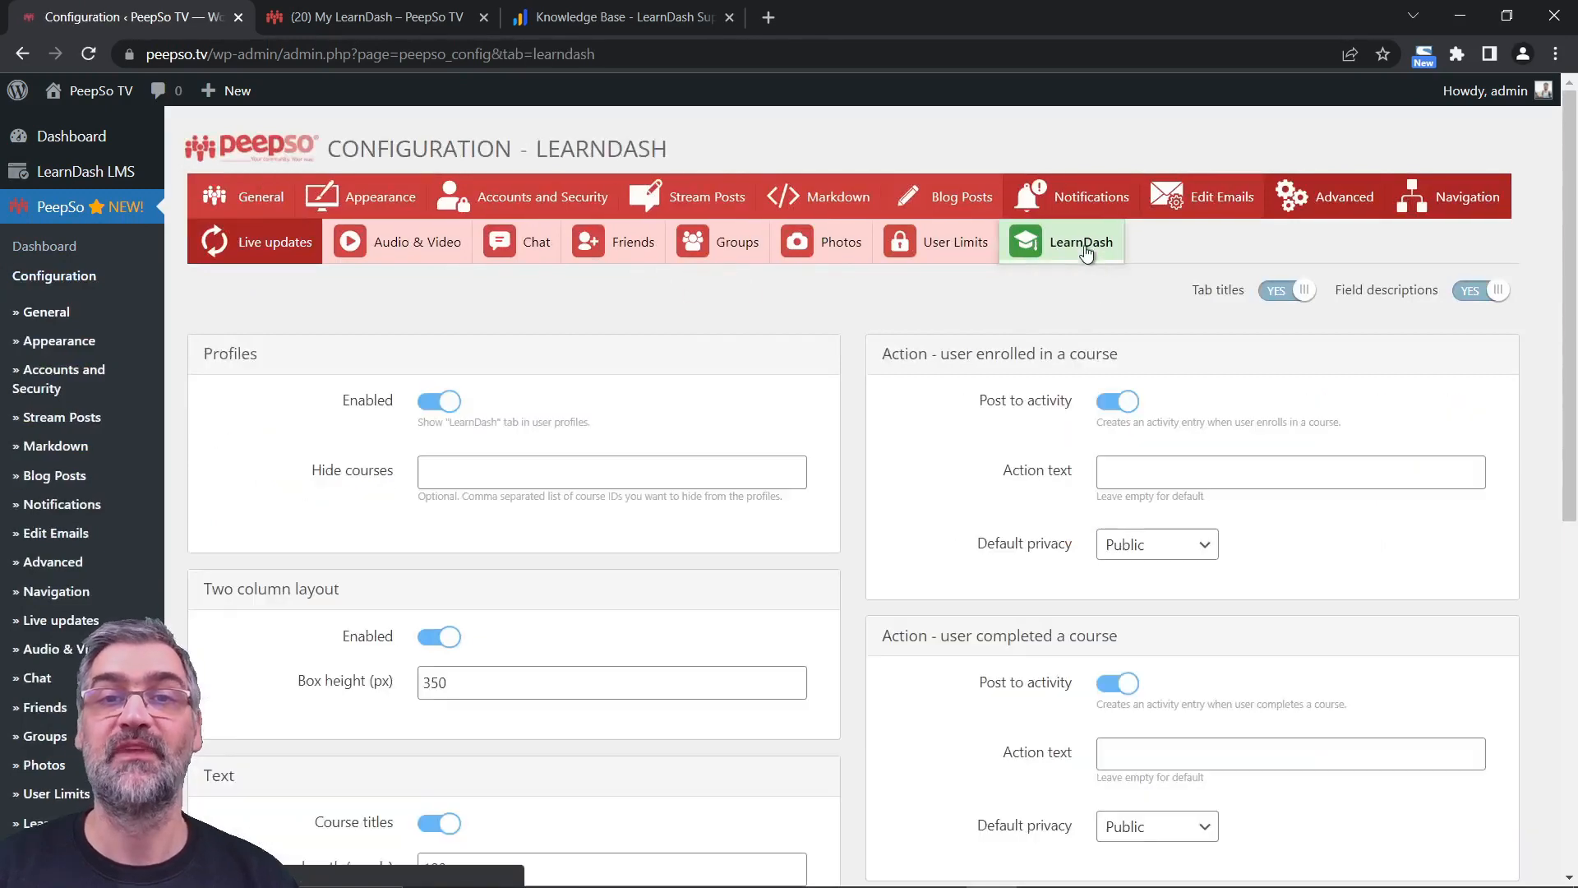
pyautogui.scroll(-2, 960, 410)
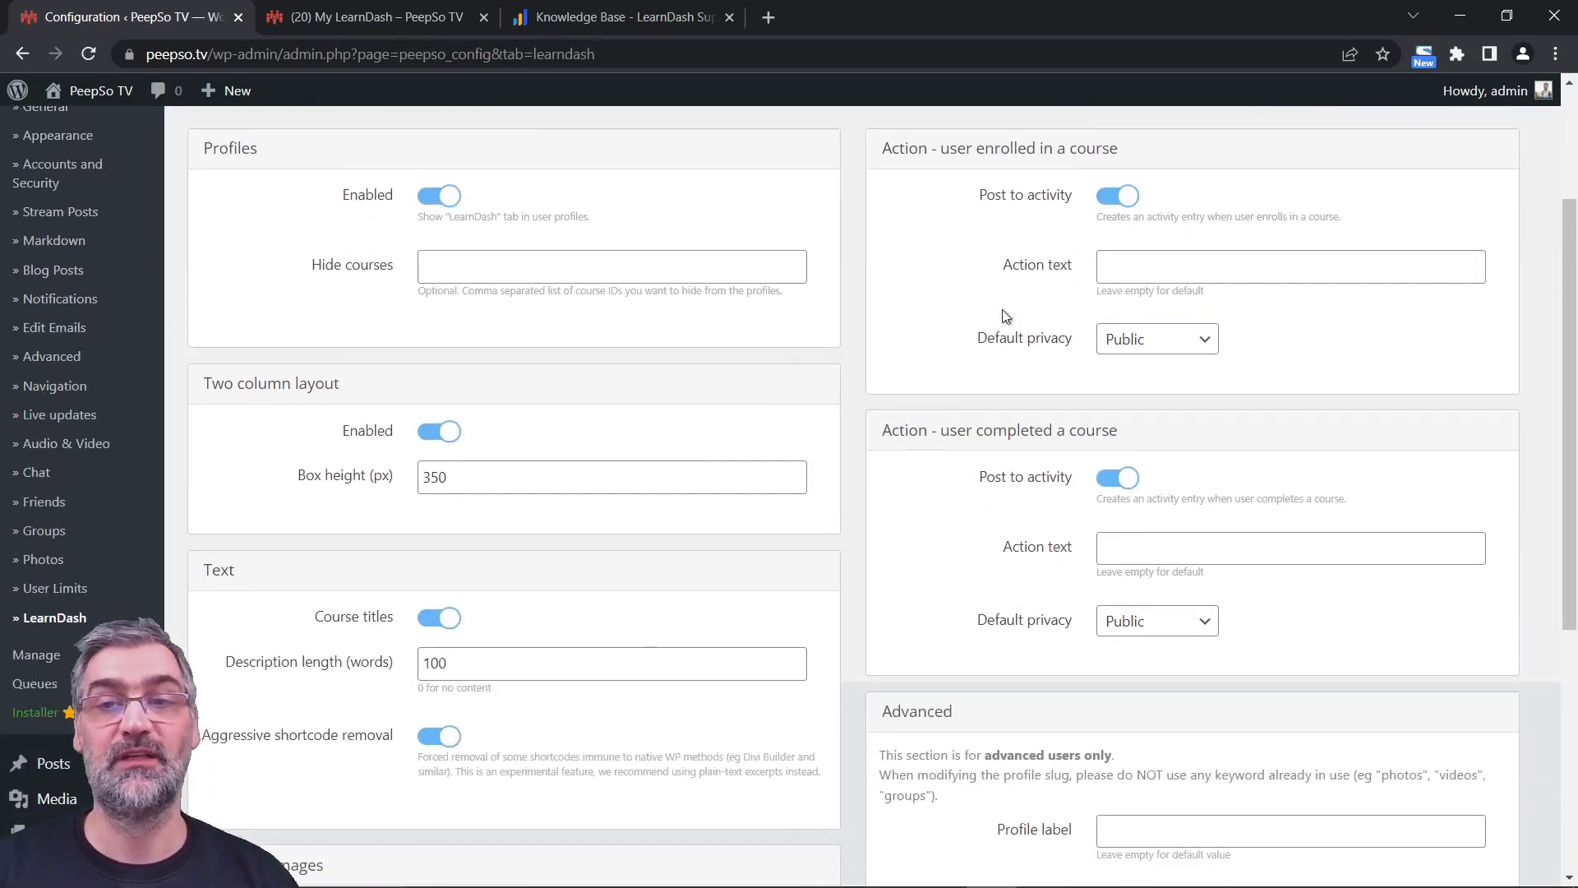
pyautogui.scroll(-5, 882, 343)
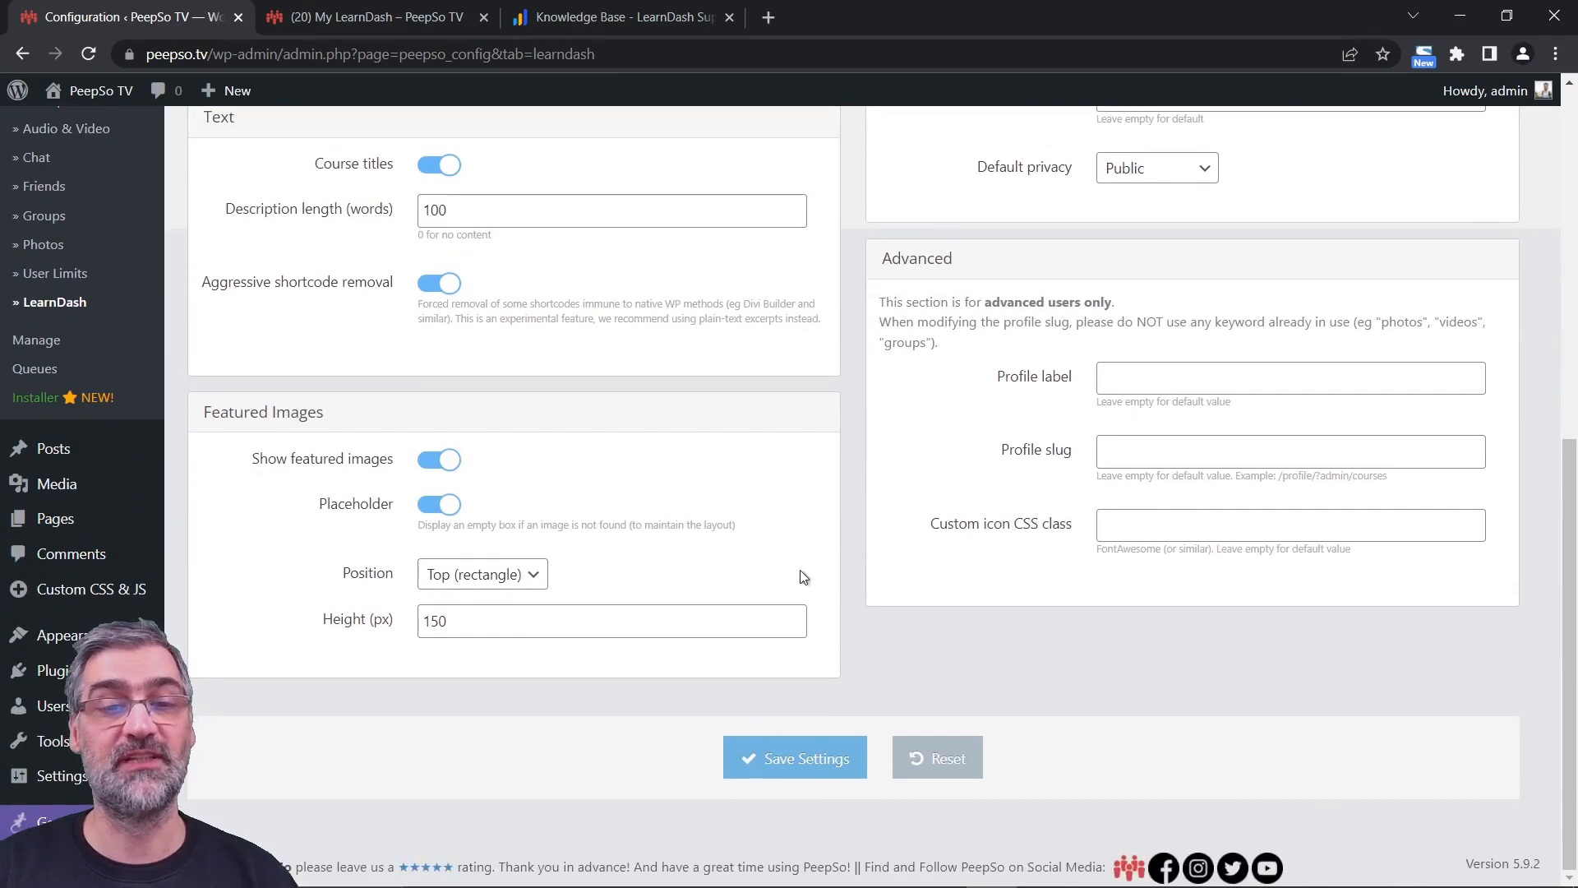
pyautogui.scroll(8, 830, 485)
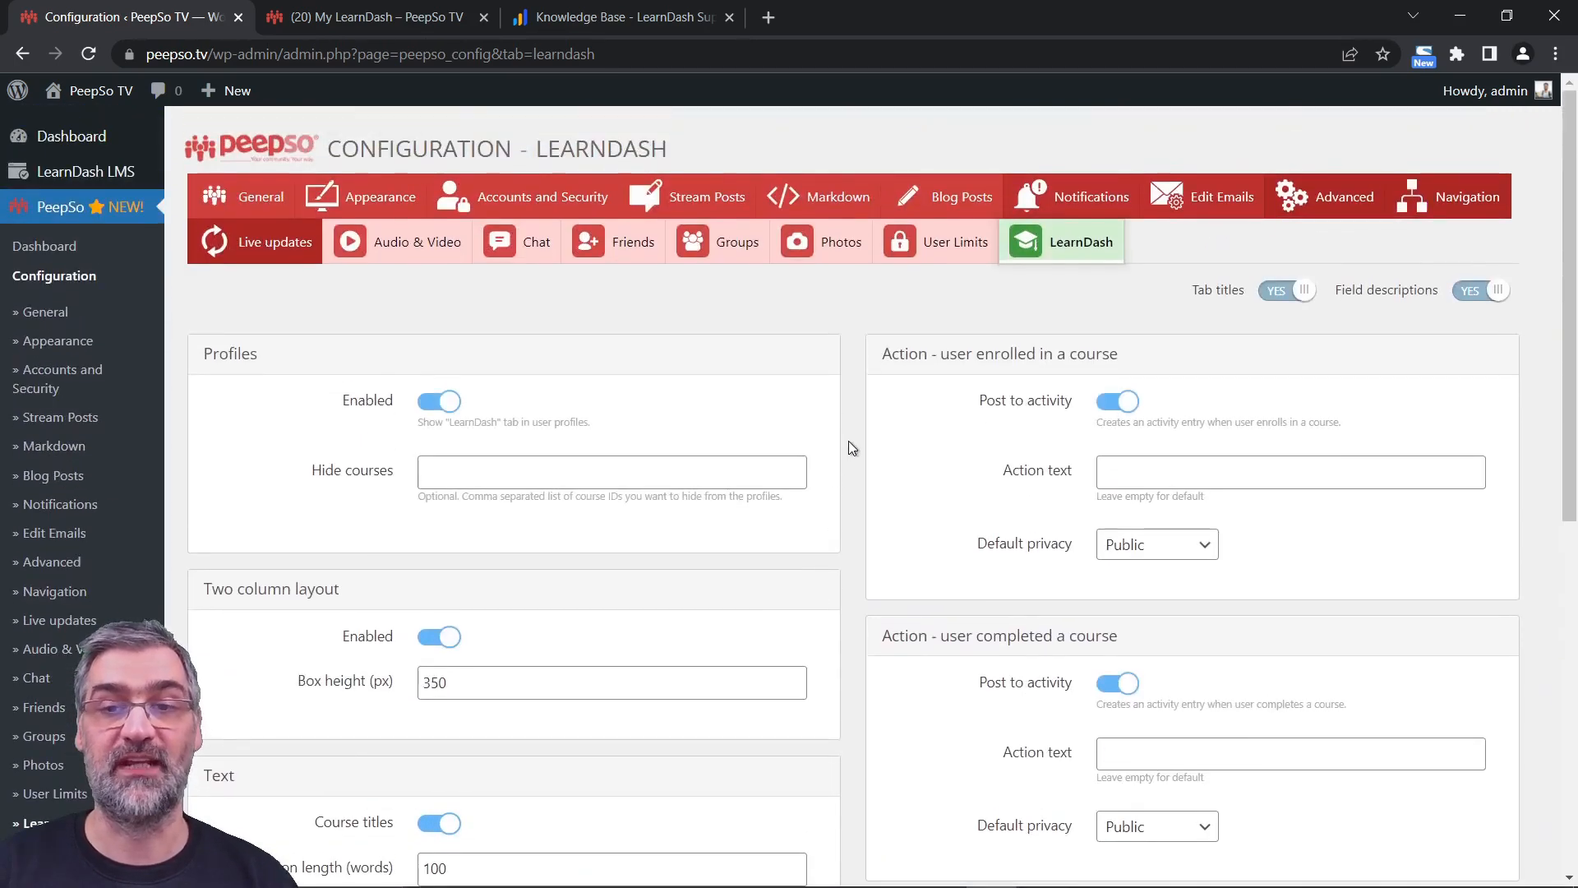
pyautogui.scroll(-3, 848, 443)
pyautogui.scroll(-6, 848, 448)
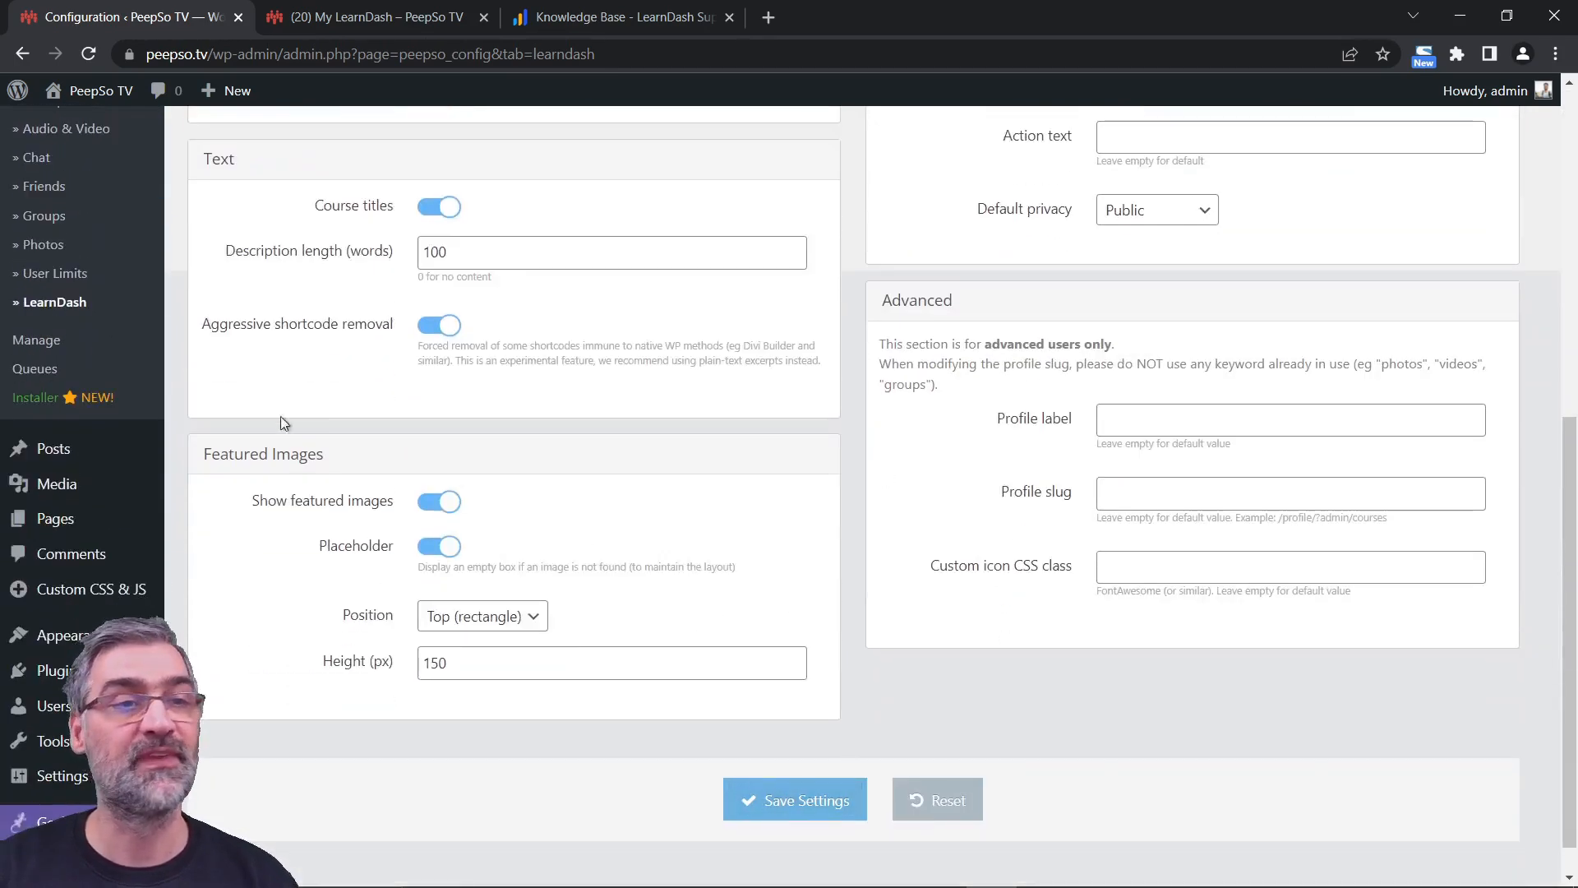
pyautogui.scroll(4, 260, 422)
pyautogui.scroll(5, 115, 321)
# Open the Learn How To Play Piano course for editing, review its PeepSo group and VIP badge automation, and return to the course list.
pyautogui.moveTo(115, 170)
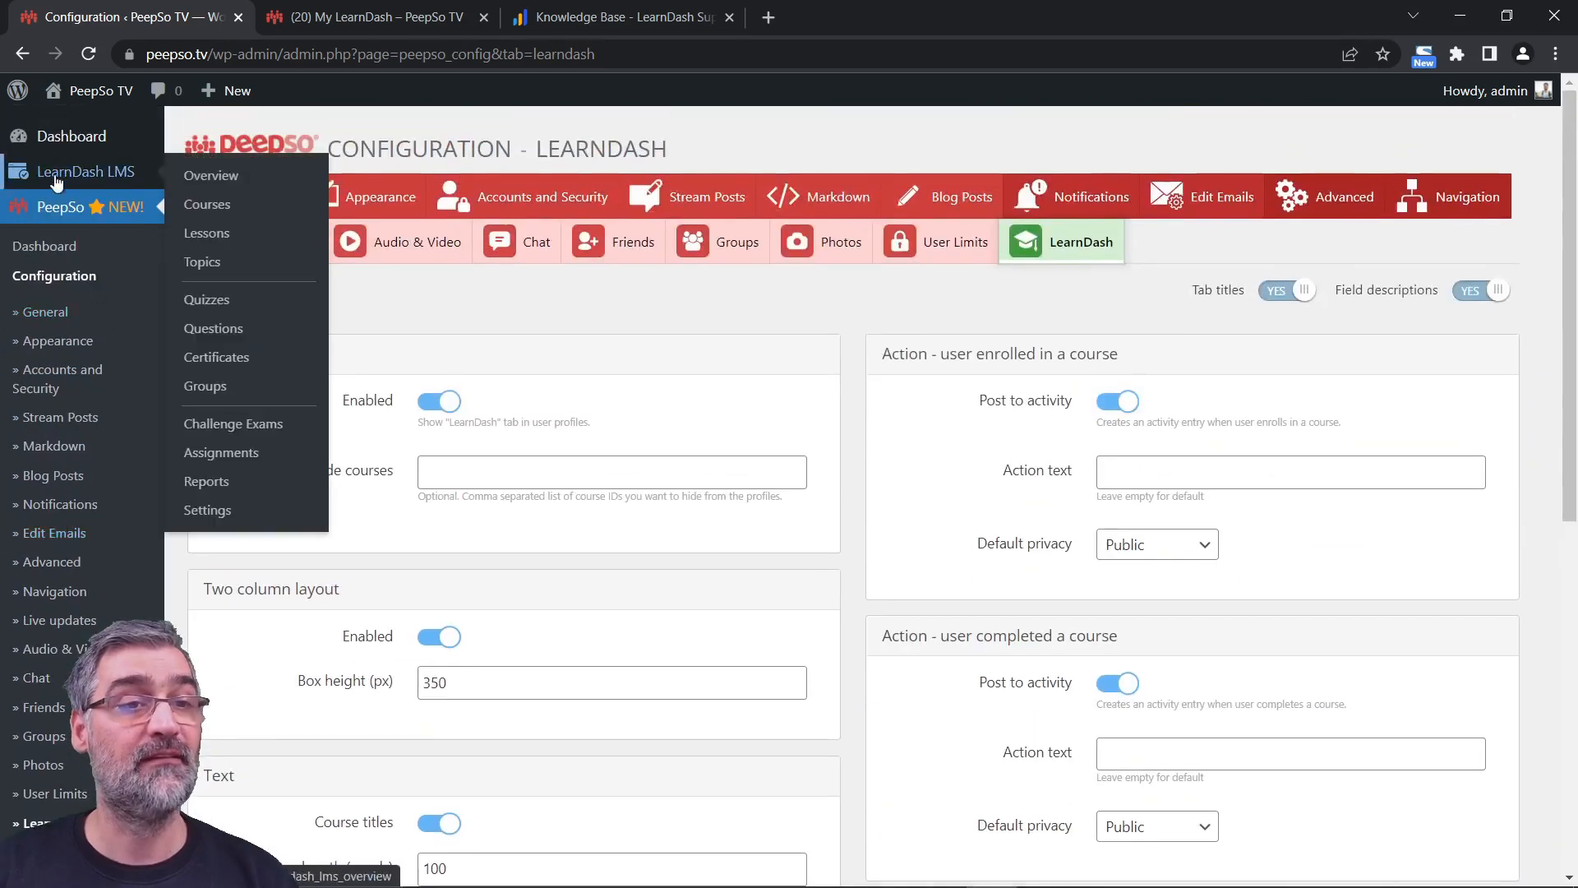
pyautogui.click(206, 204)
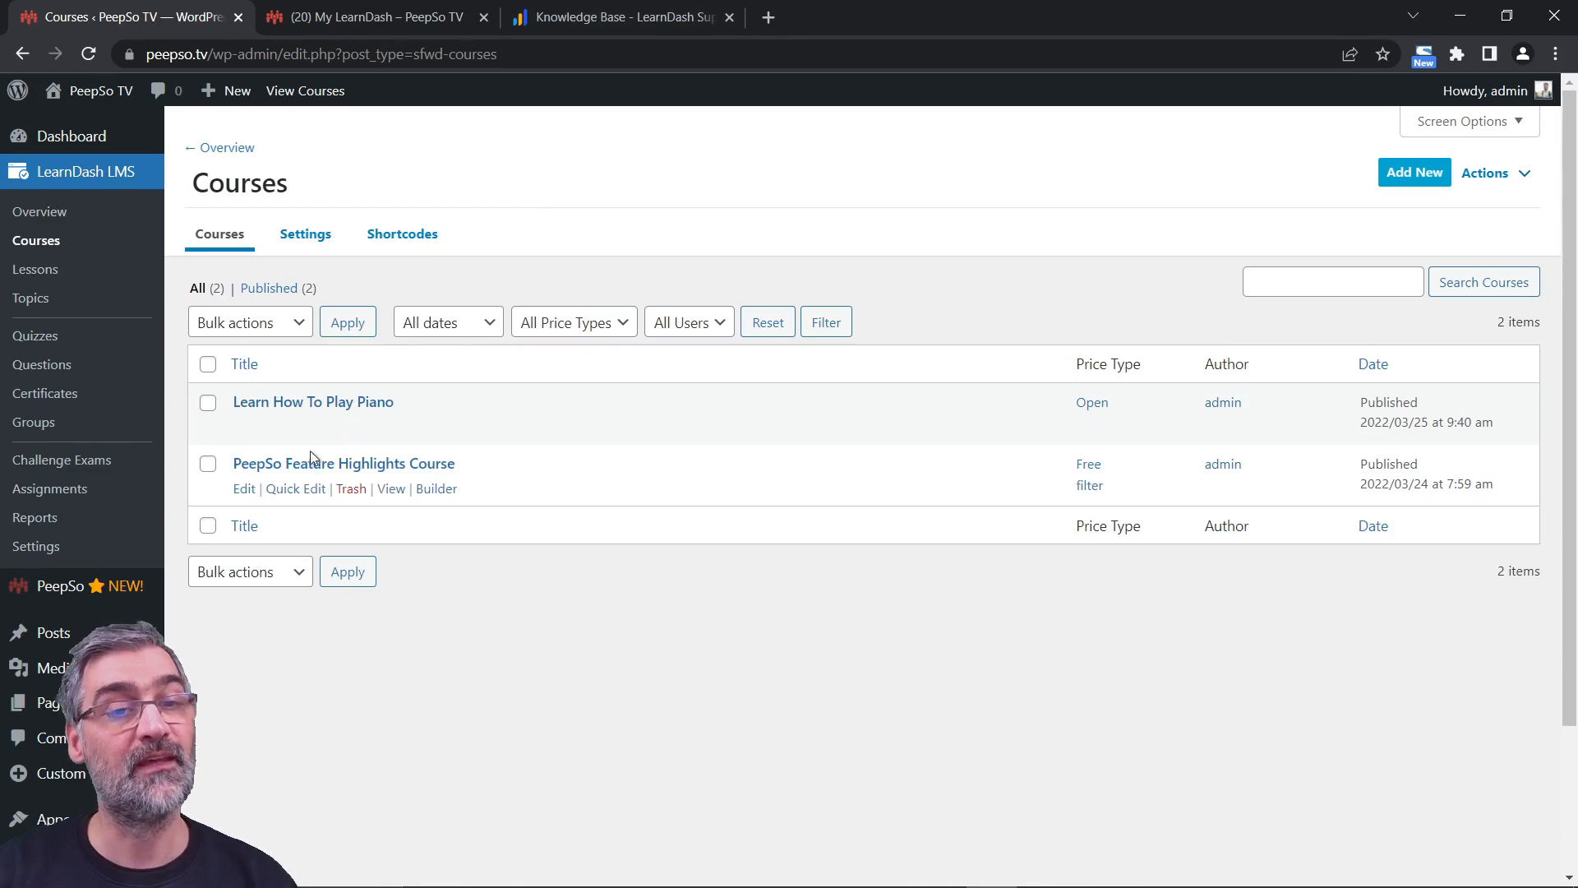
pyautogui.click(244, 426)
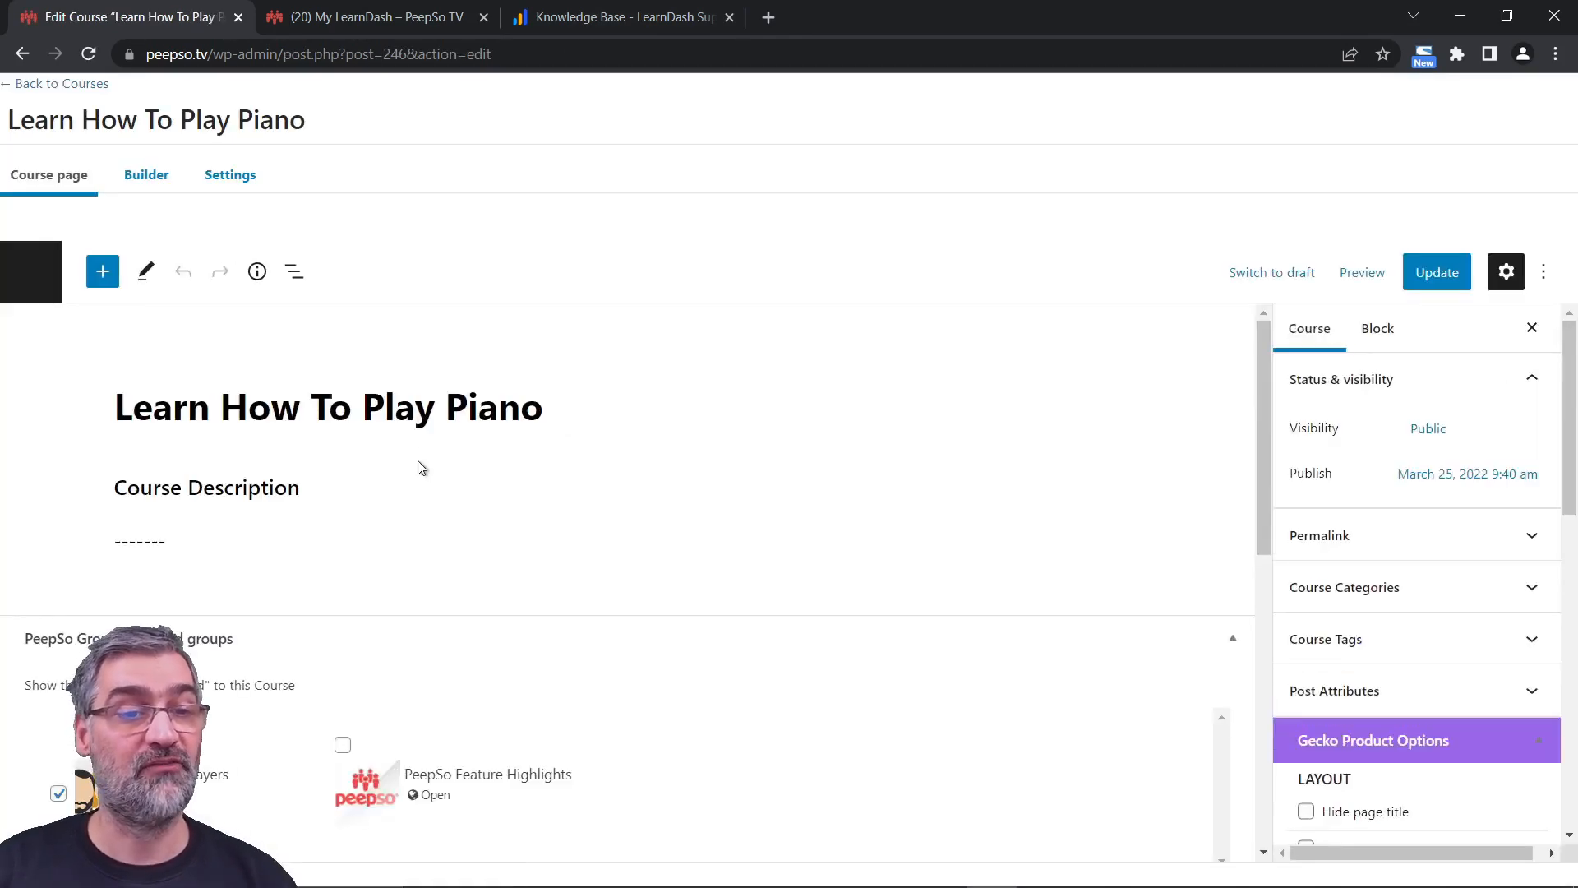
pyautogui.scroll(-4, 346, 435)
pyautogui.scroll(3, 239, 486)
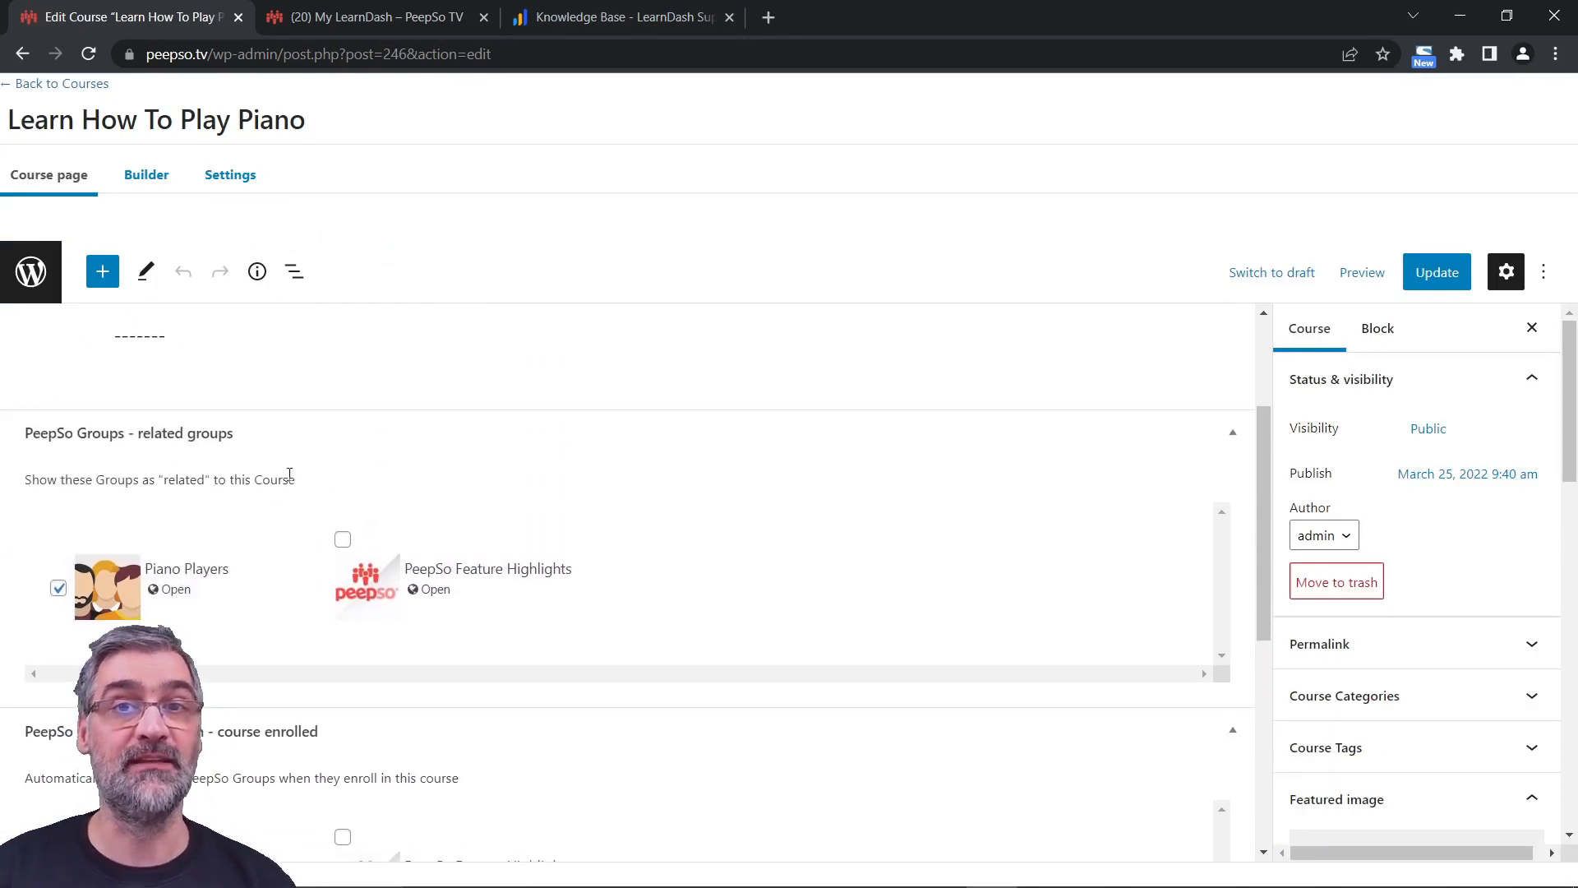
pyautogui.scroll(-1, 422, 492)
pyautogui.scroll(-4, 421, 492)
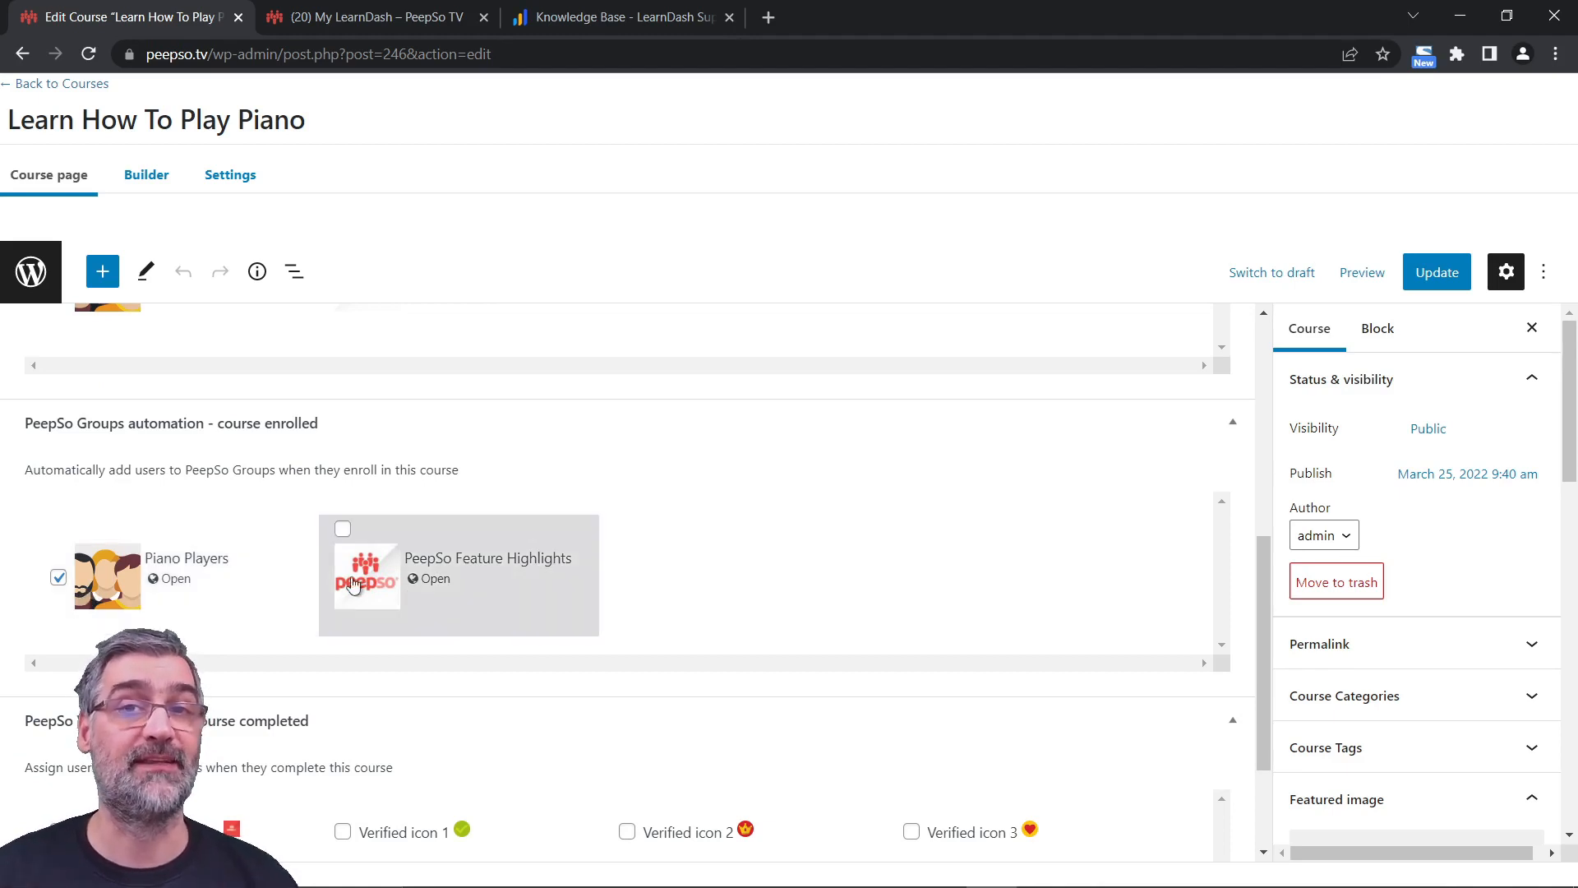
pyautogui.scroll(-2, 722, 553)
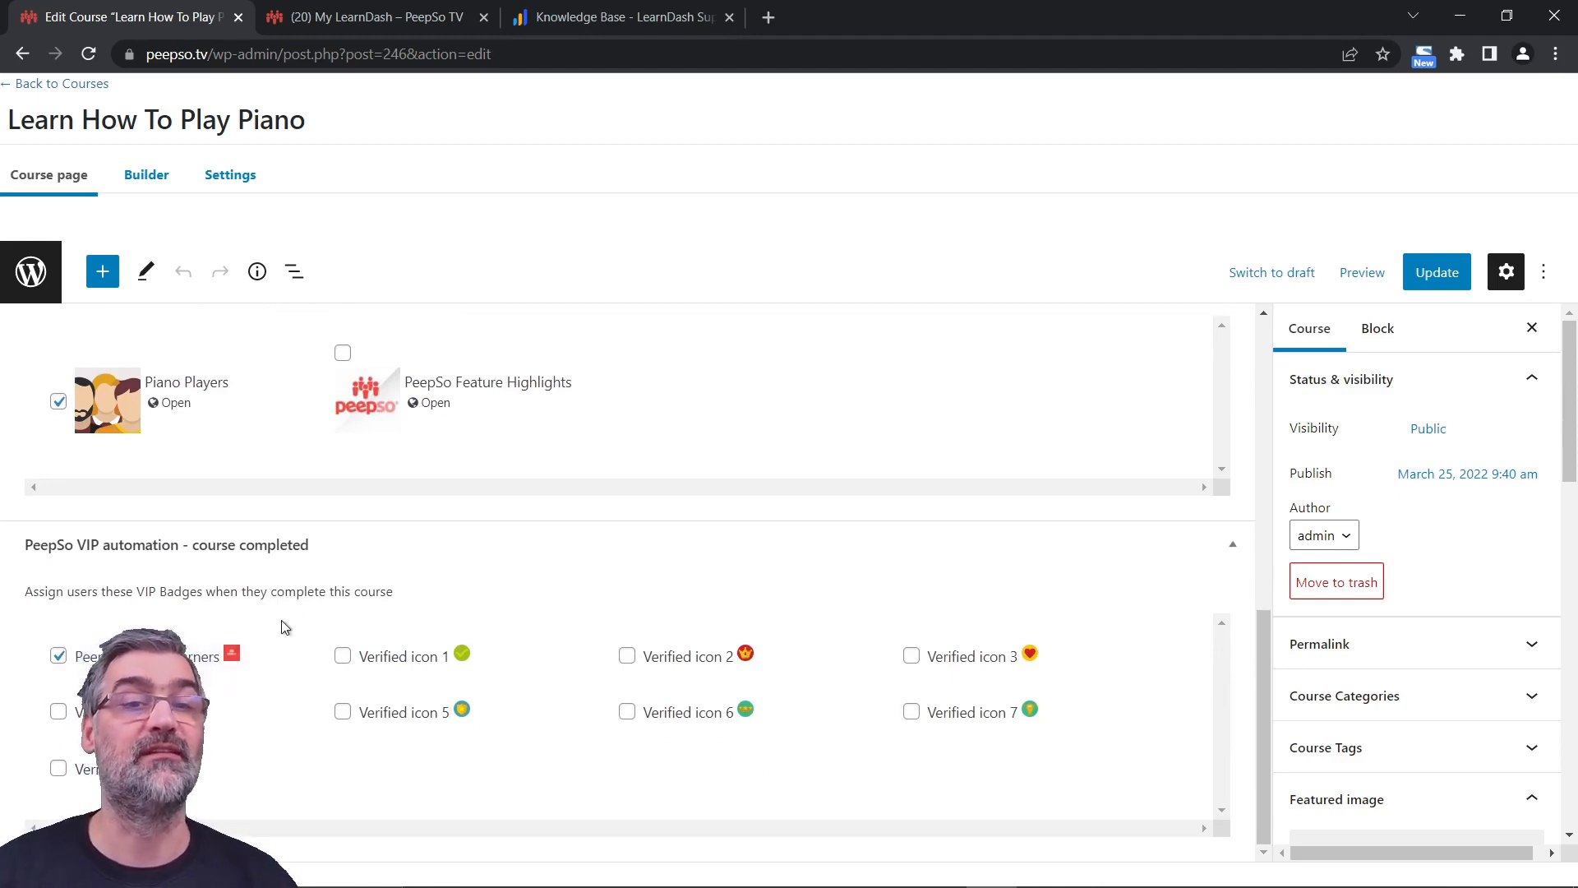
pyautogui.scroll(5, 460, 484)
pyautogui.click(33, 82)
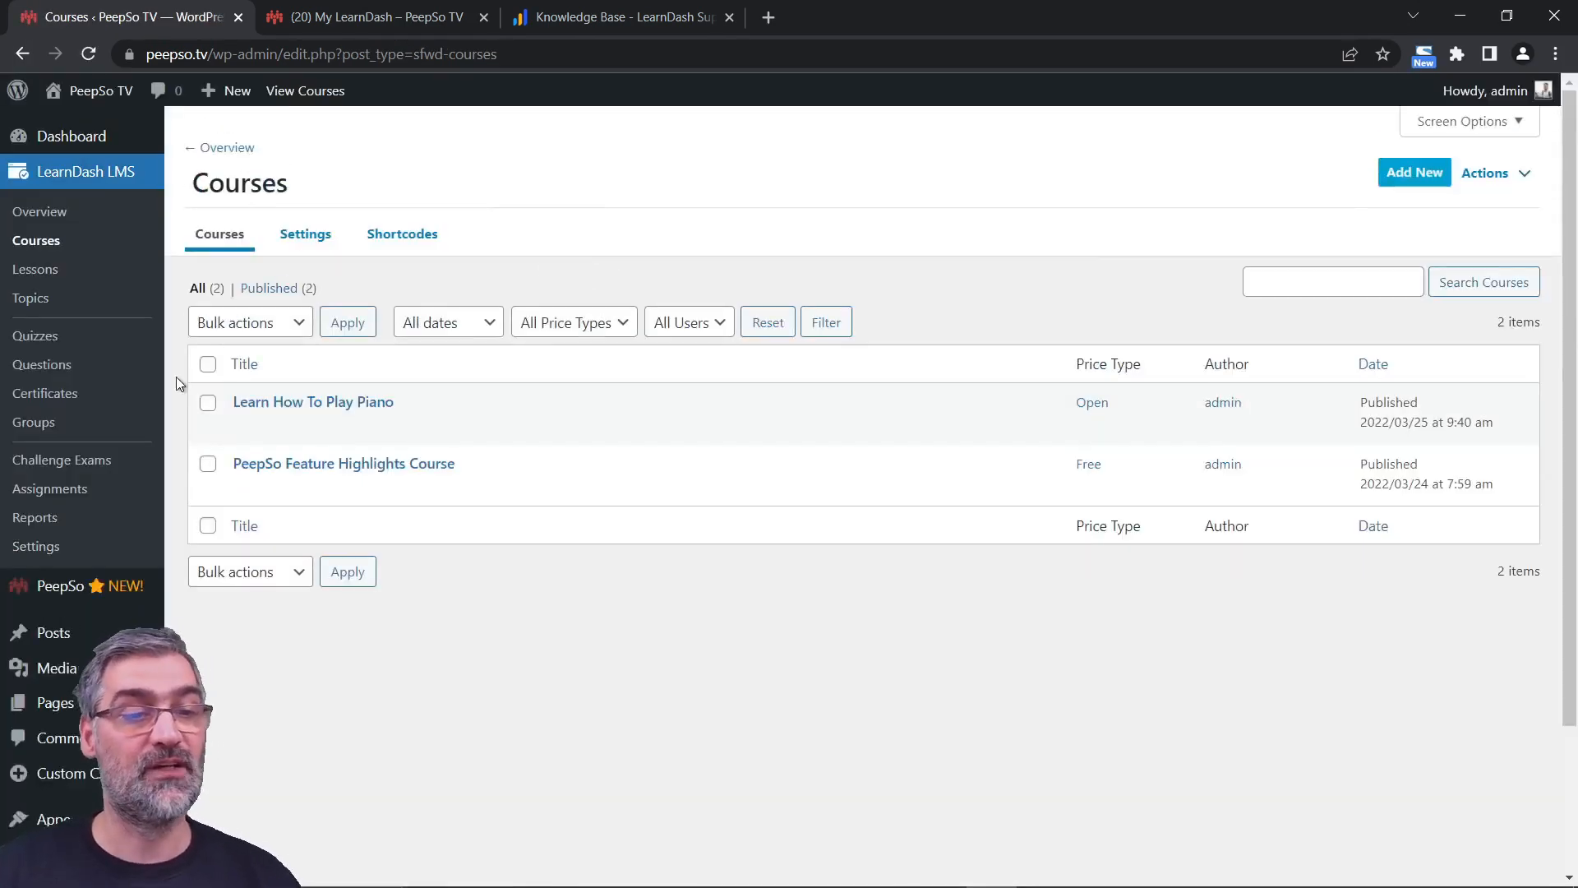
# Open the site's widget areas and expand Sidebar Right to examine the PeepSo LearnDash instructor and course-group widgets.
pyautogui.moveTo(55, 703)
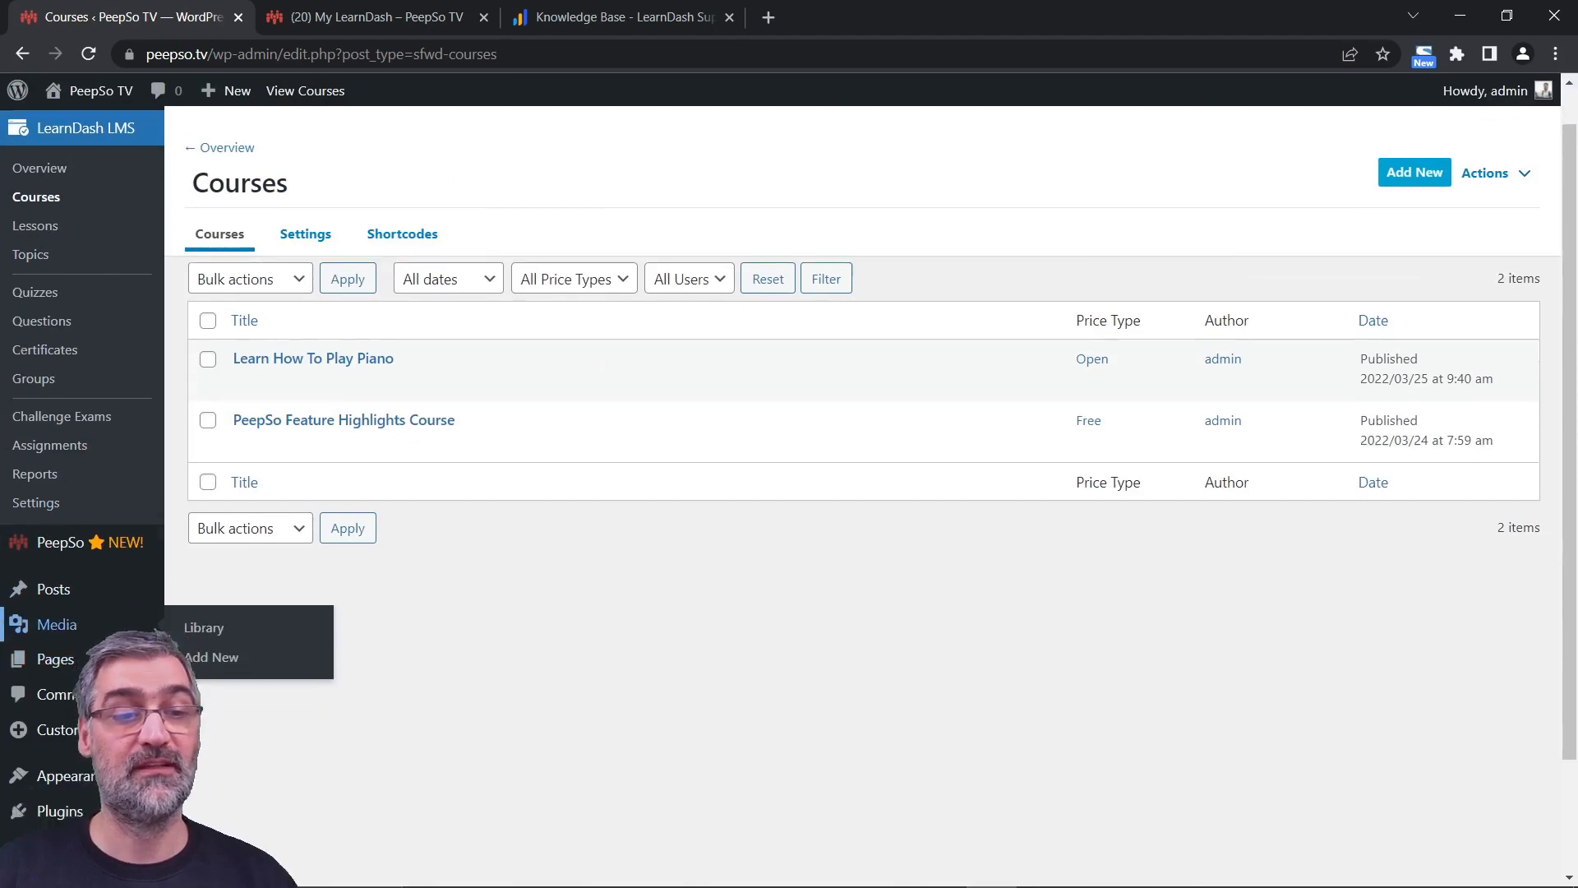
pyautogui.scroll(-2, 110, 502)
pyautogui.moveTo(166, 629)
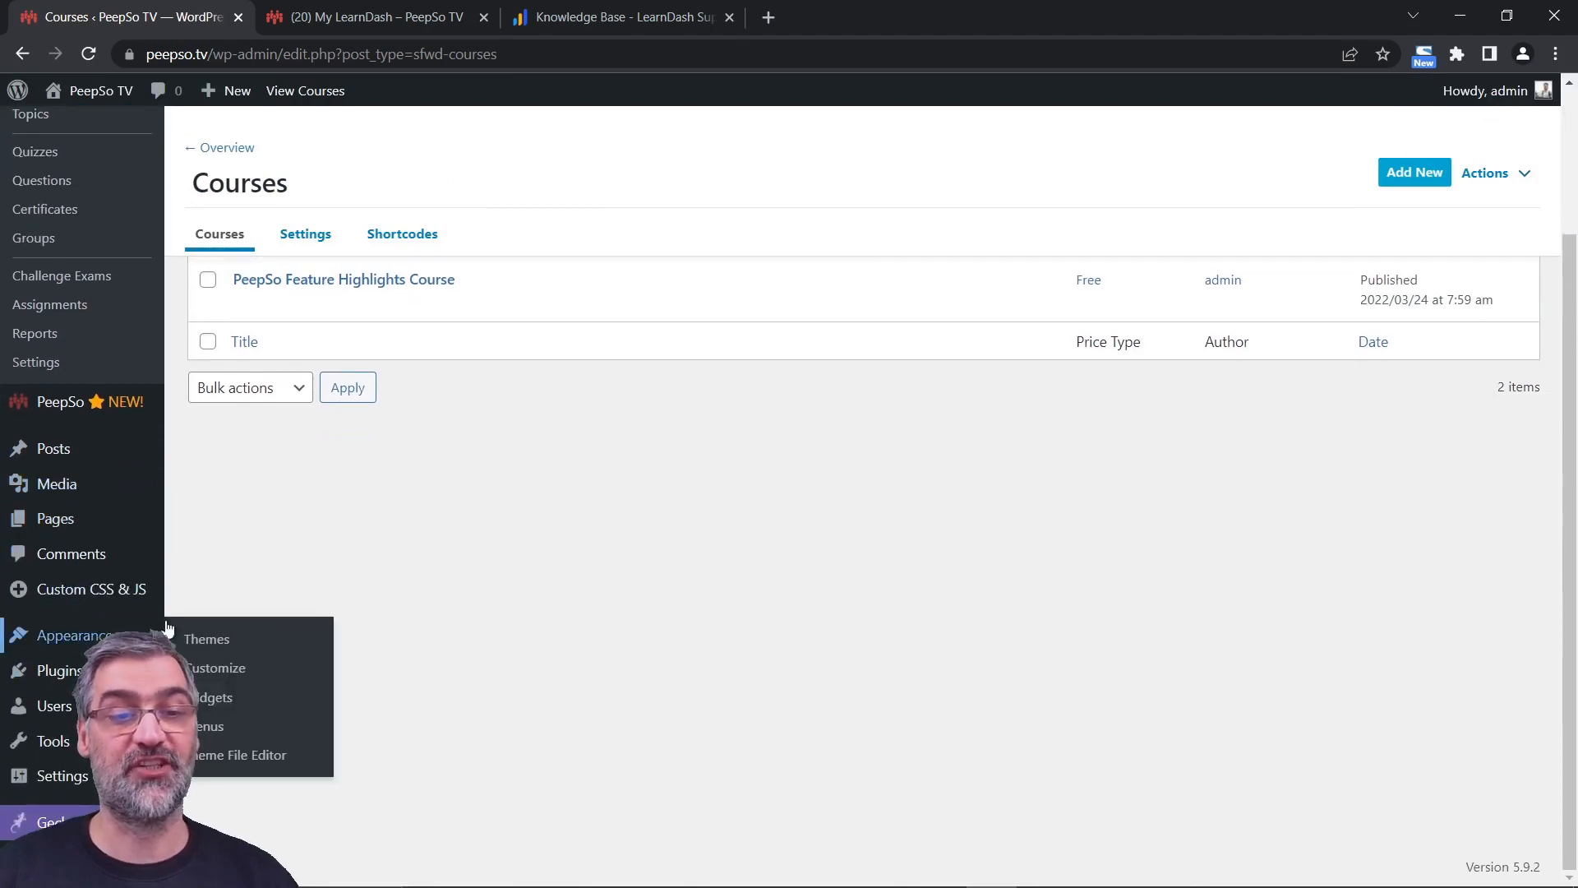
pyautogui.click(215, 697)
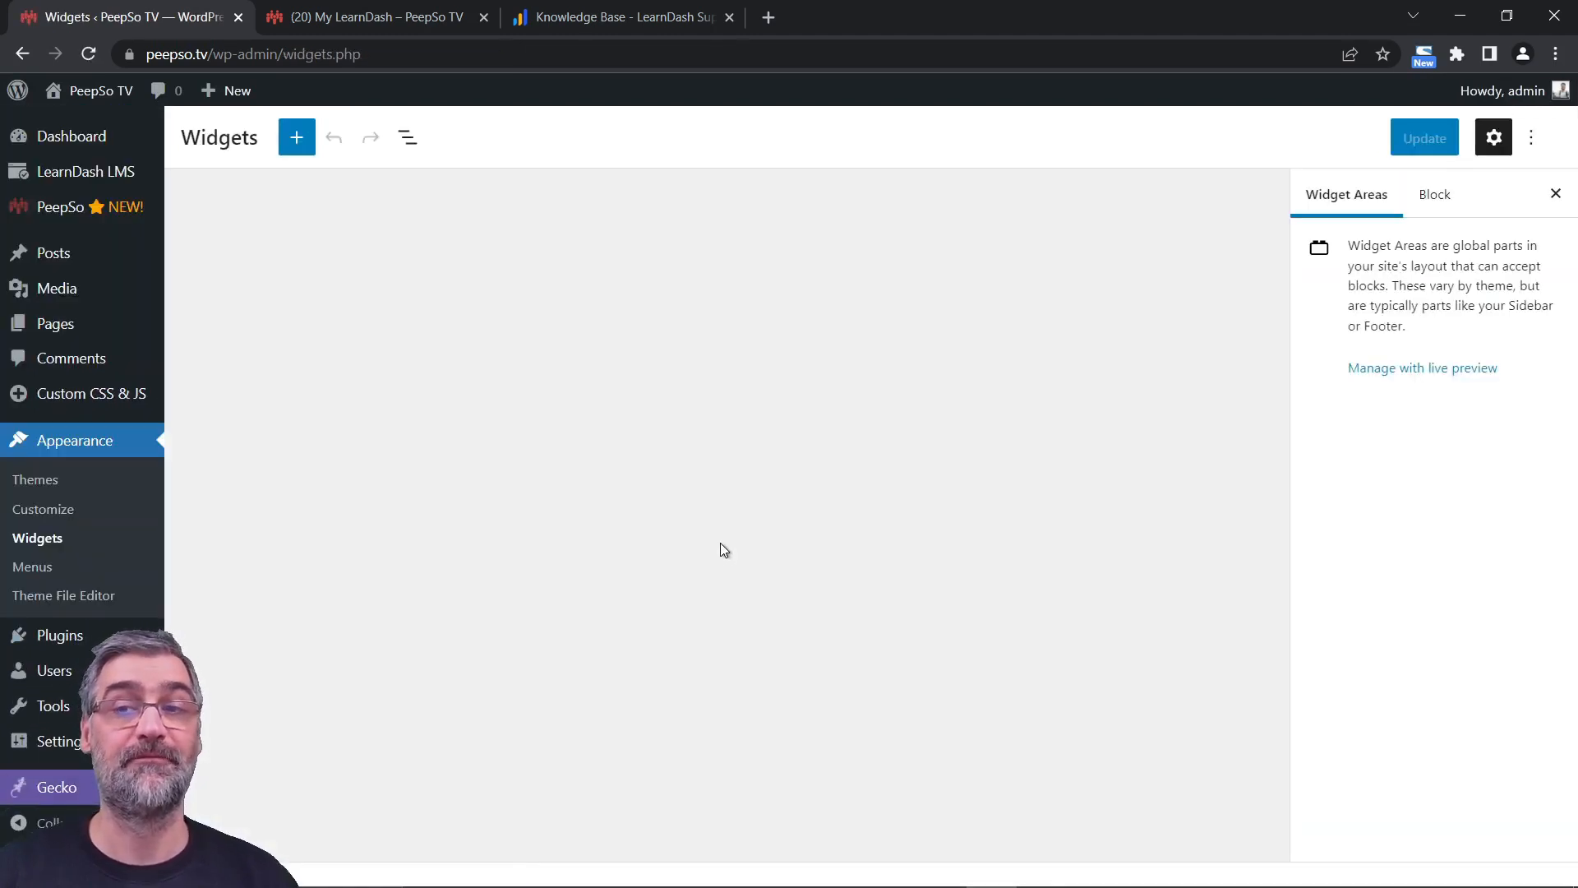
pyautogui.scroll(-4, 1085, 434)
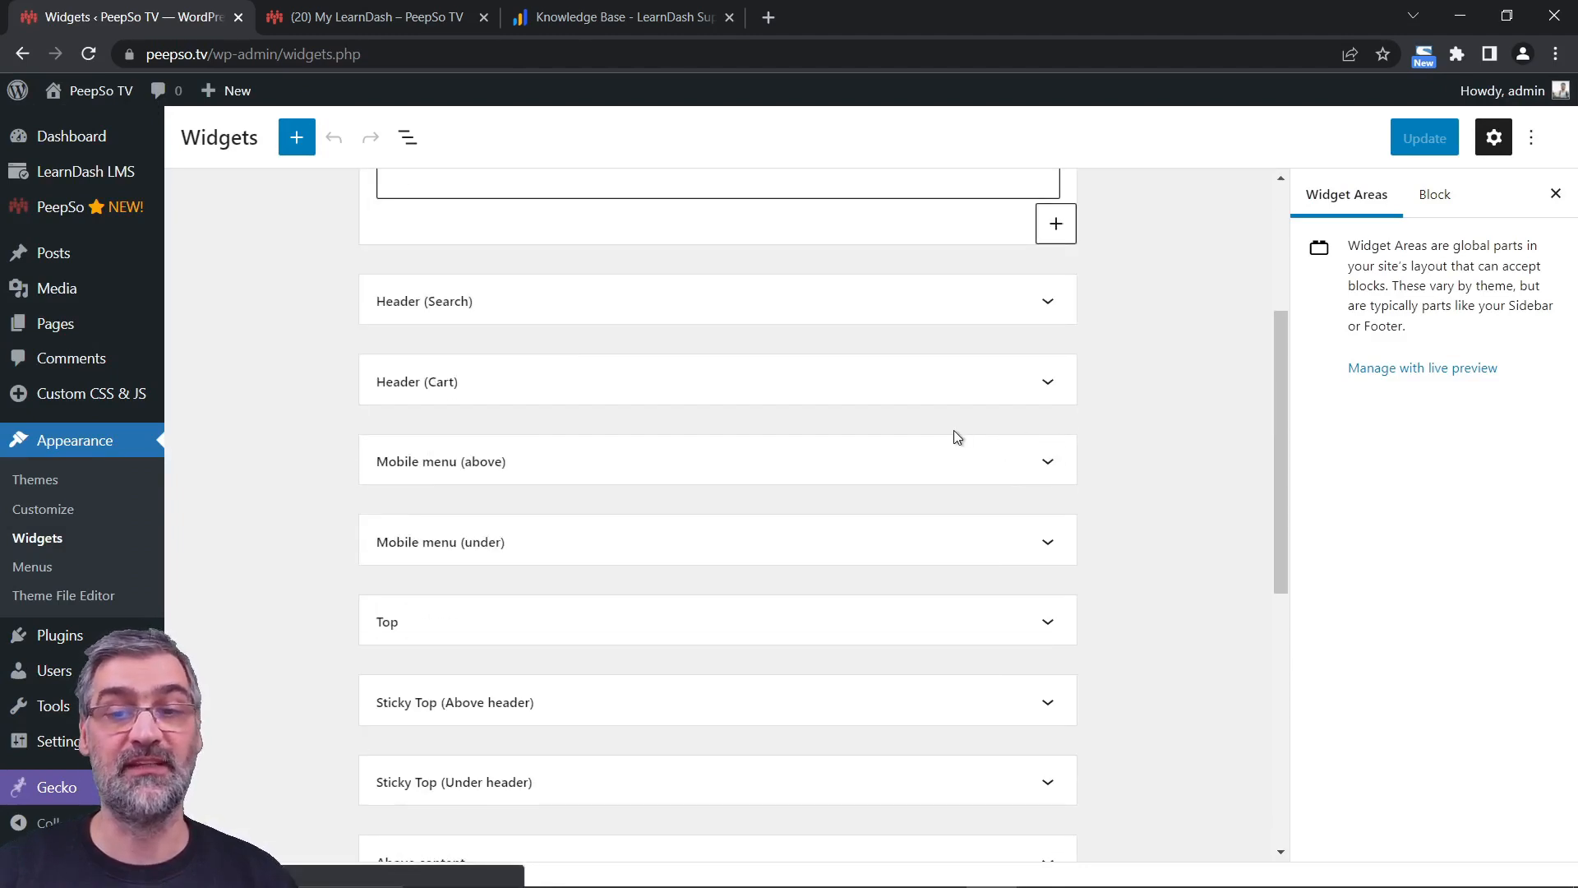
pyautogui.scroll(-4, 954, 434)
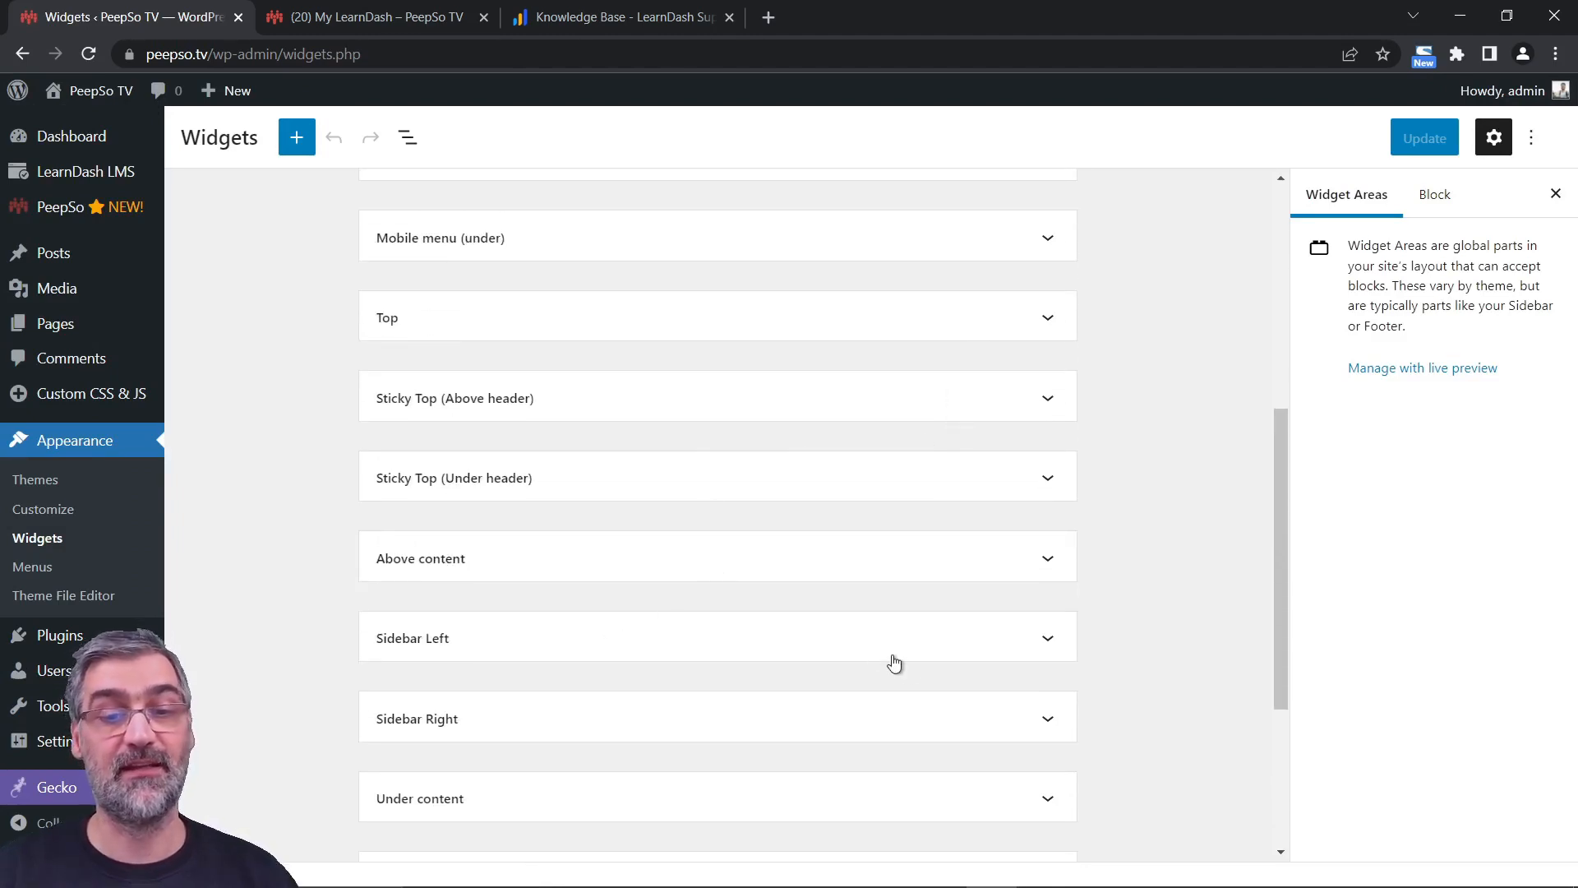
pyautogui.click(1045, 719)
pyautogui.scroll(-8, 789, 584)
pyautogui.scroll(4, 396, 453)
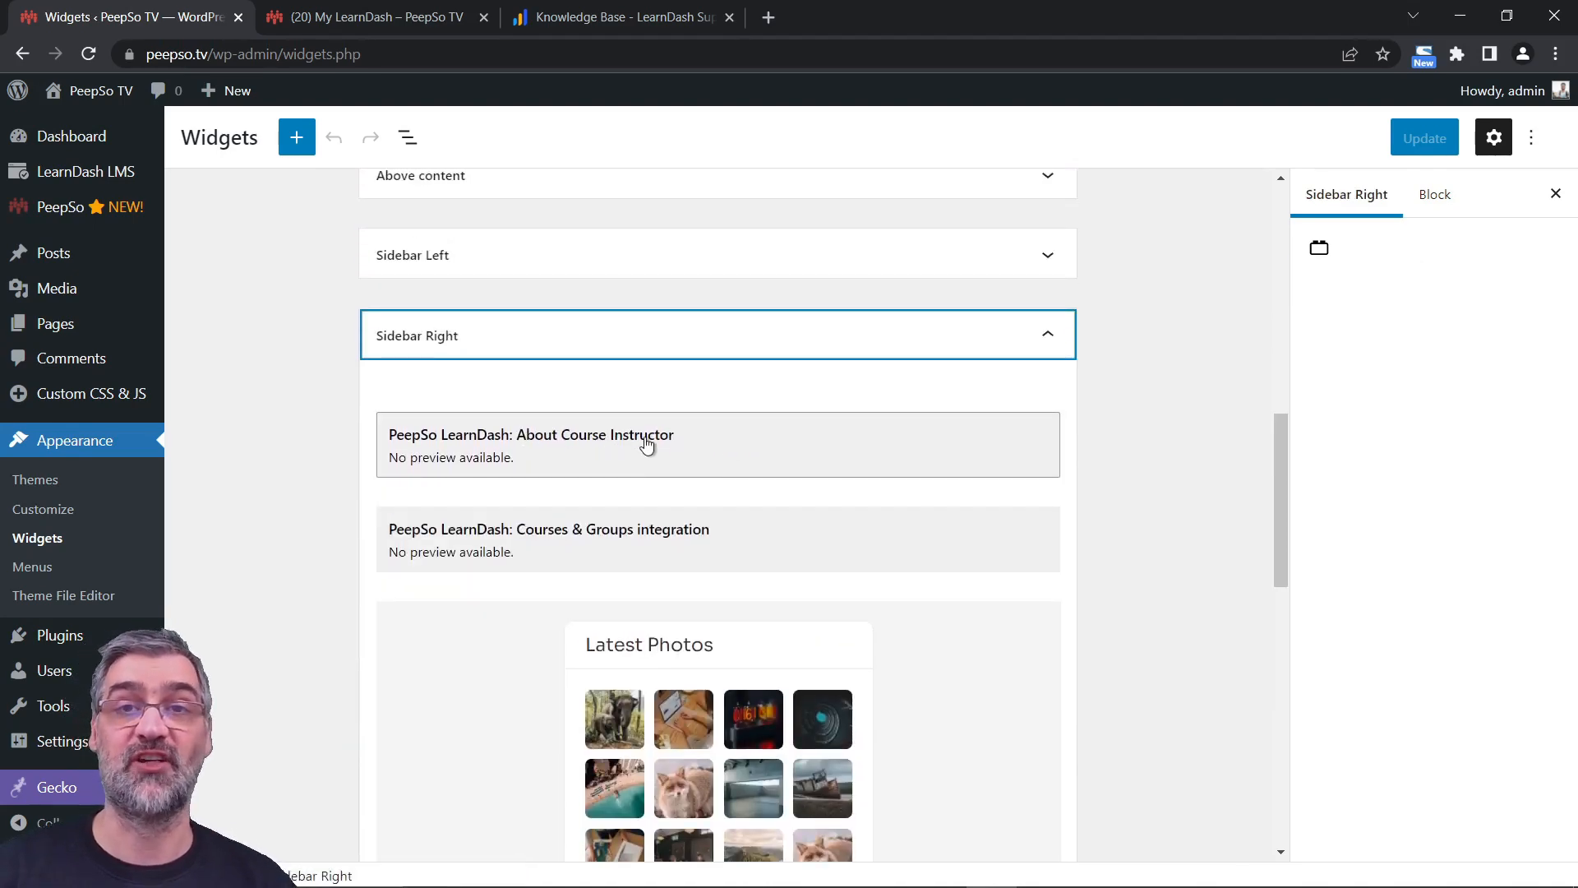
pyautogui.scroll(-1, 244, 460)
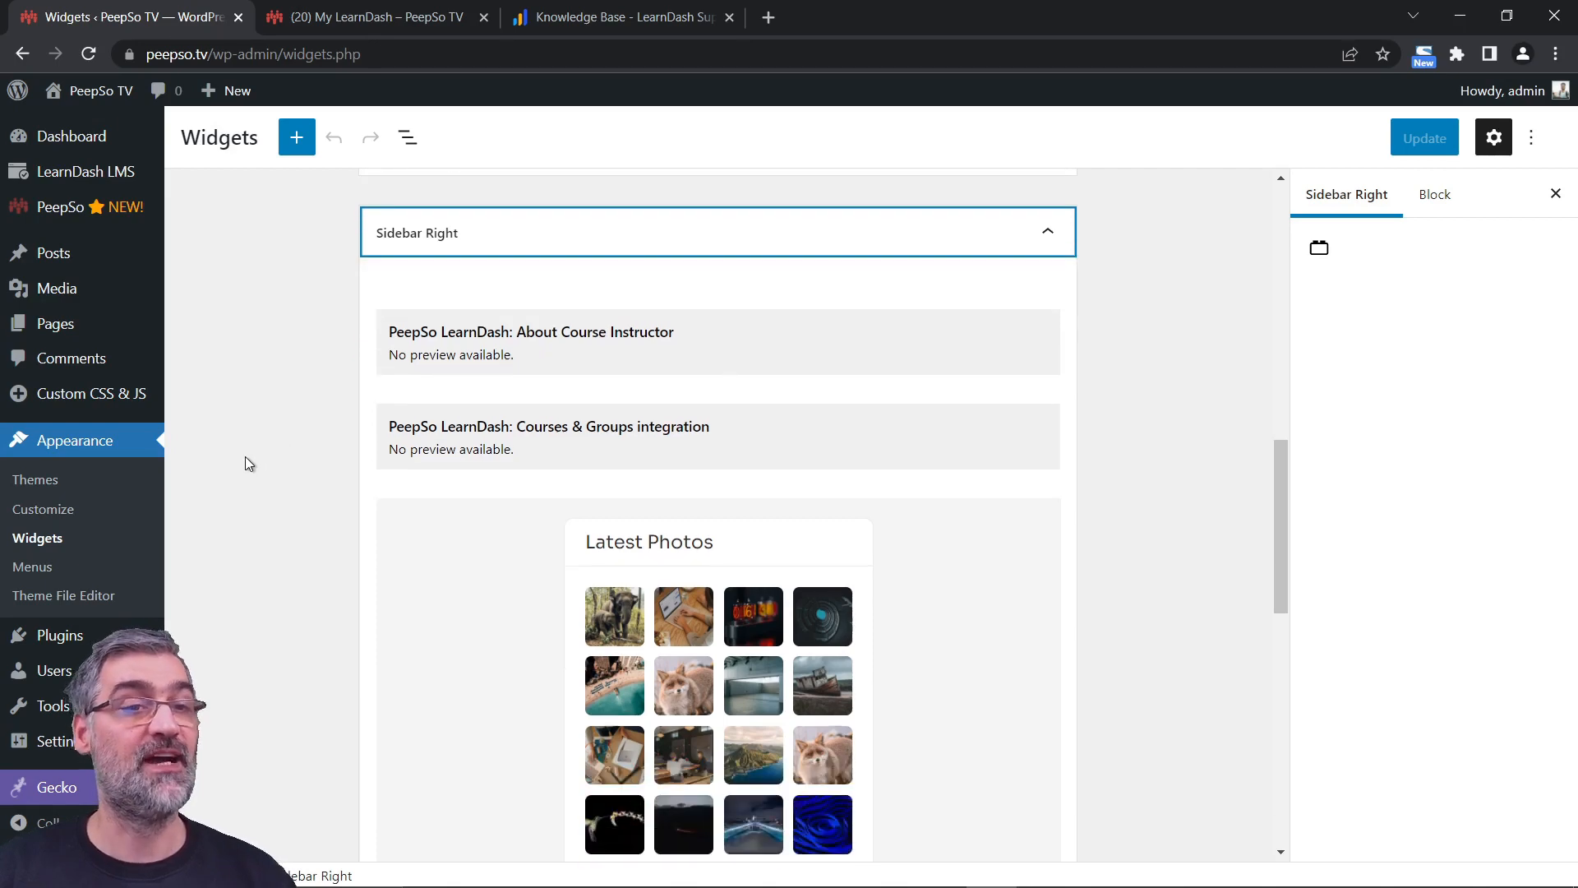
pyautogui.scroll(3, 188, 364)
# View the list of all site pages and switch to LearnDash's online support knowledge base.
pyautogui.moveTo(71, 326)
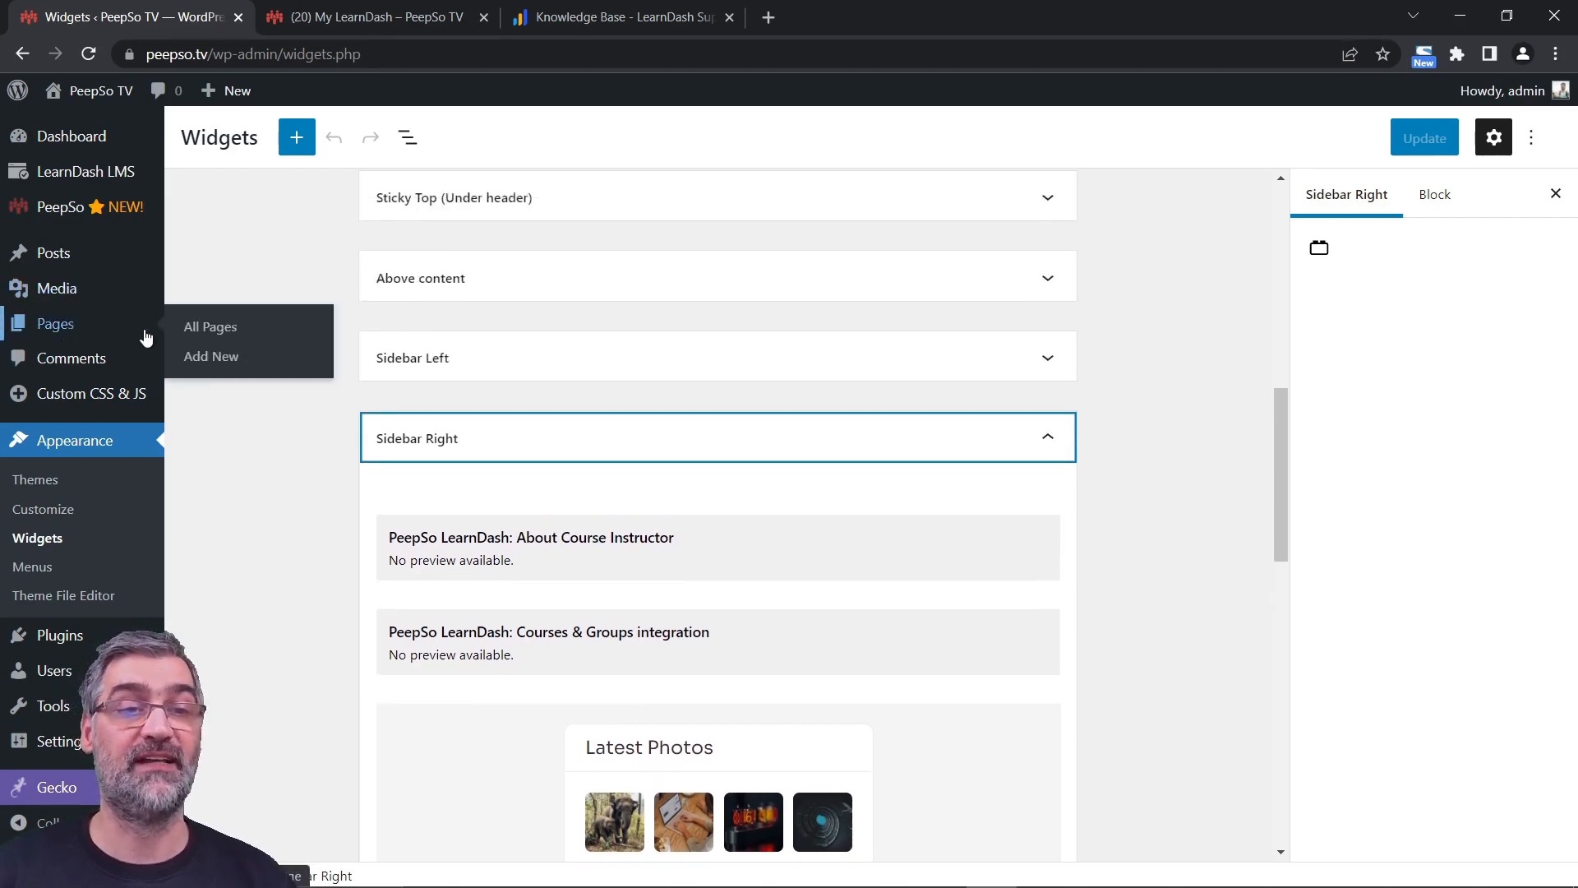
pyautogui.click(221, 333)
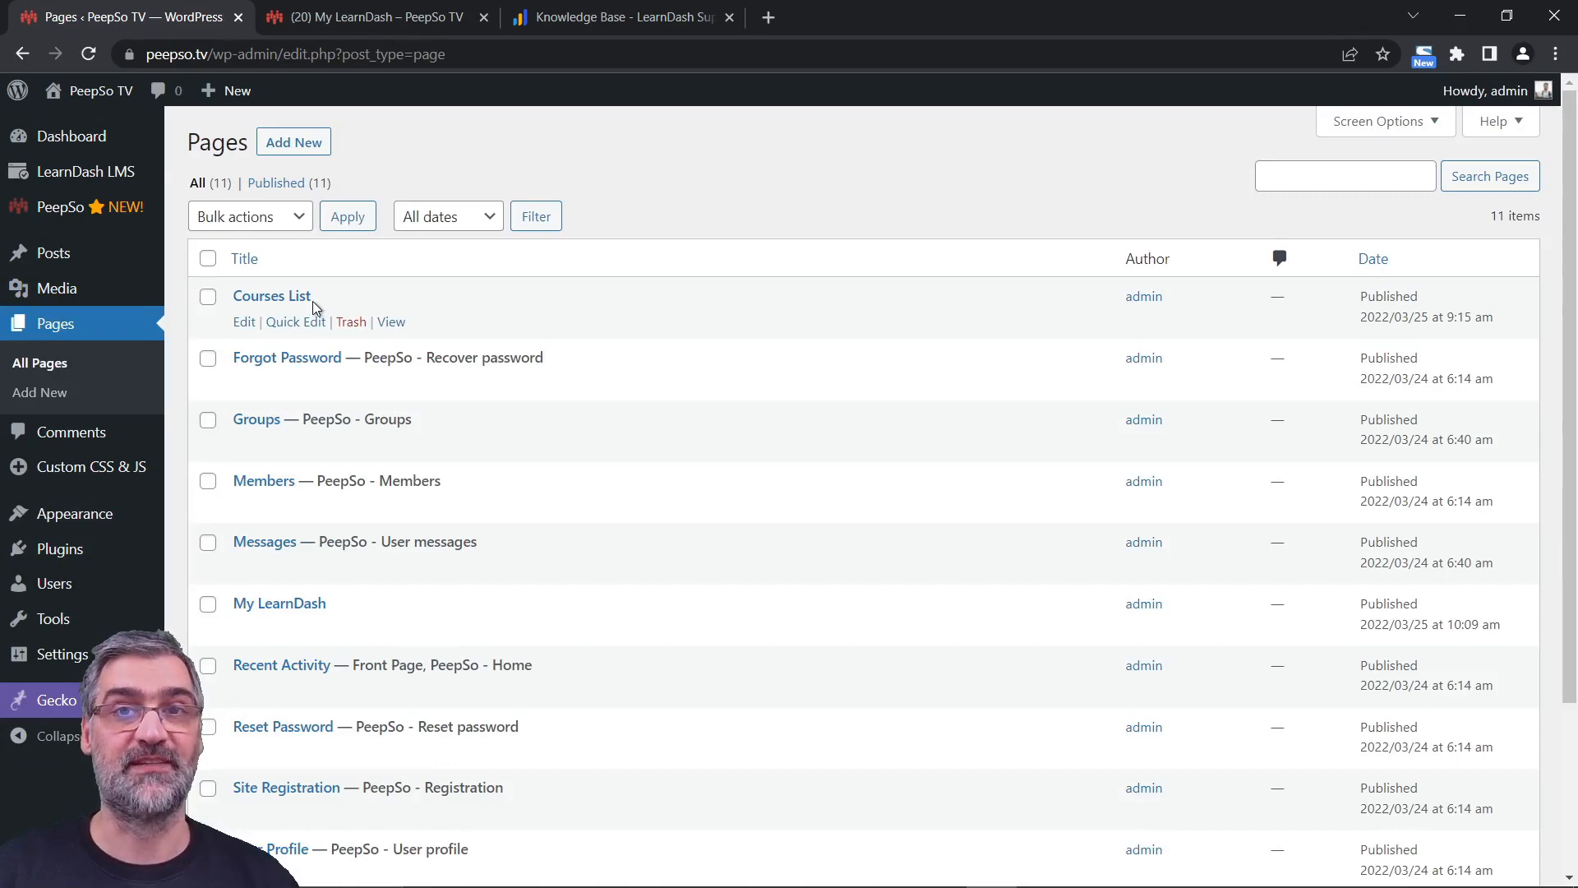
pyautogui.click(586, 16)
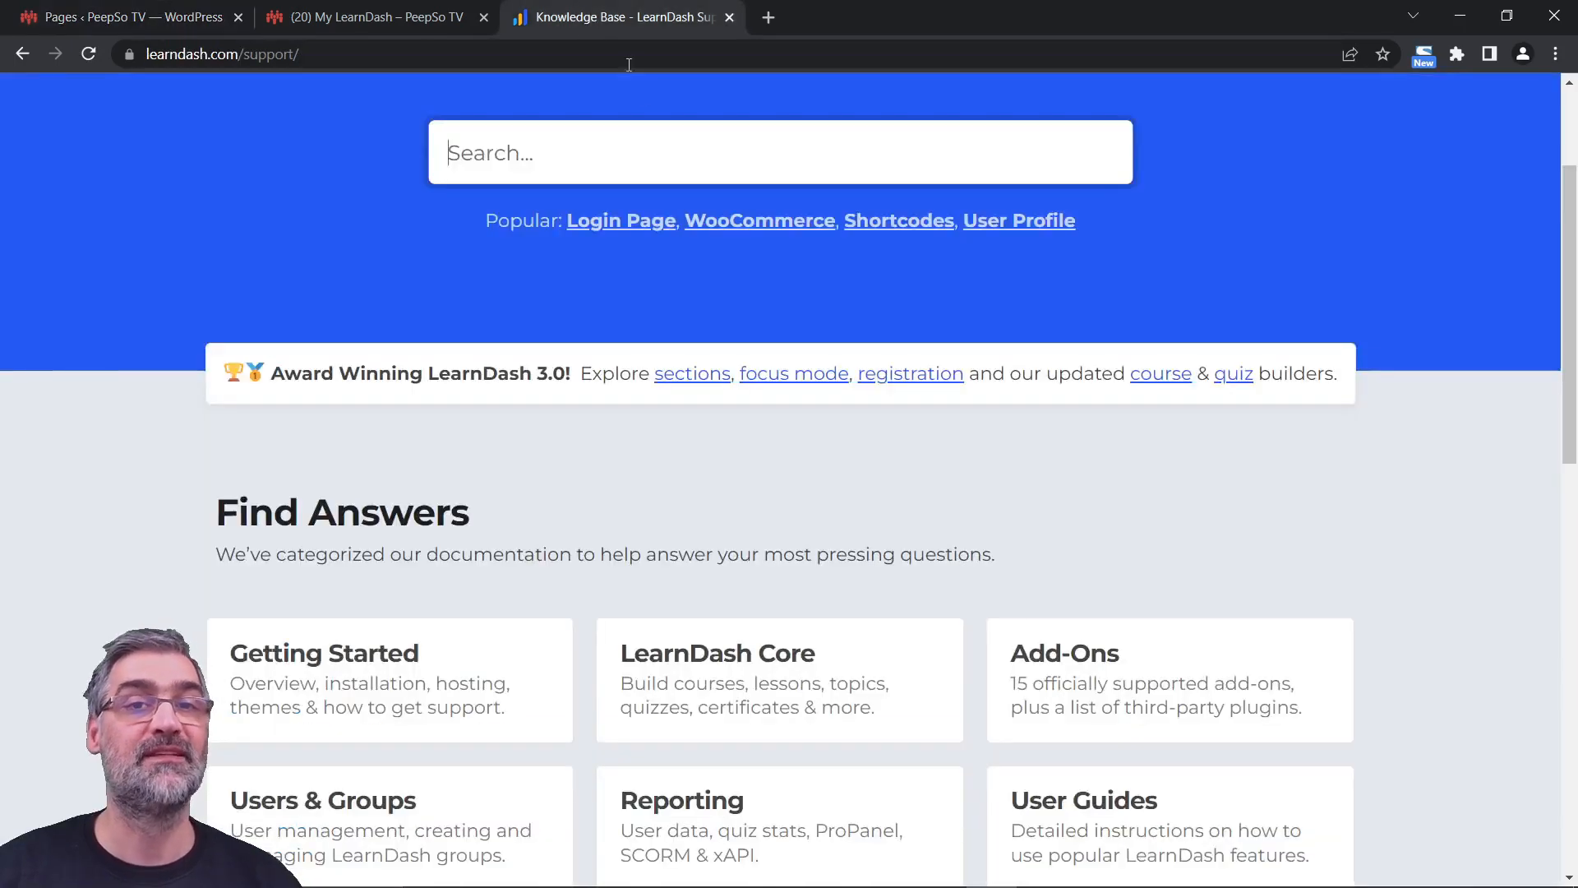
pyautogui.scroll(3, 434, 278)
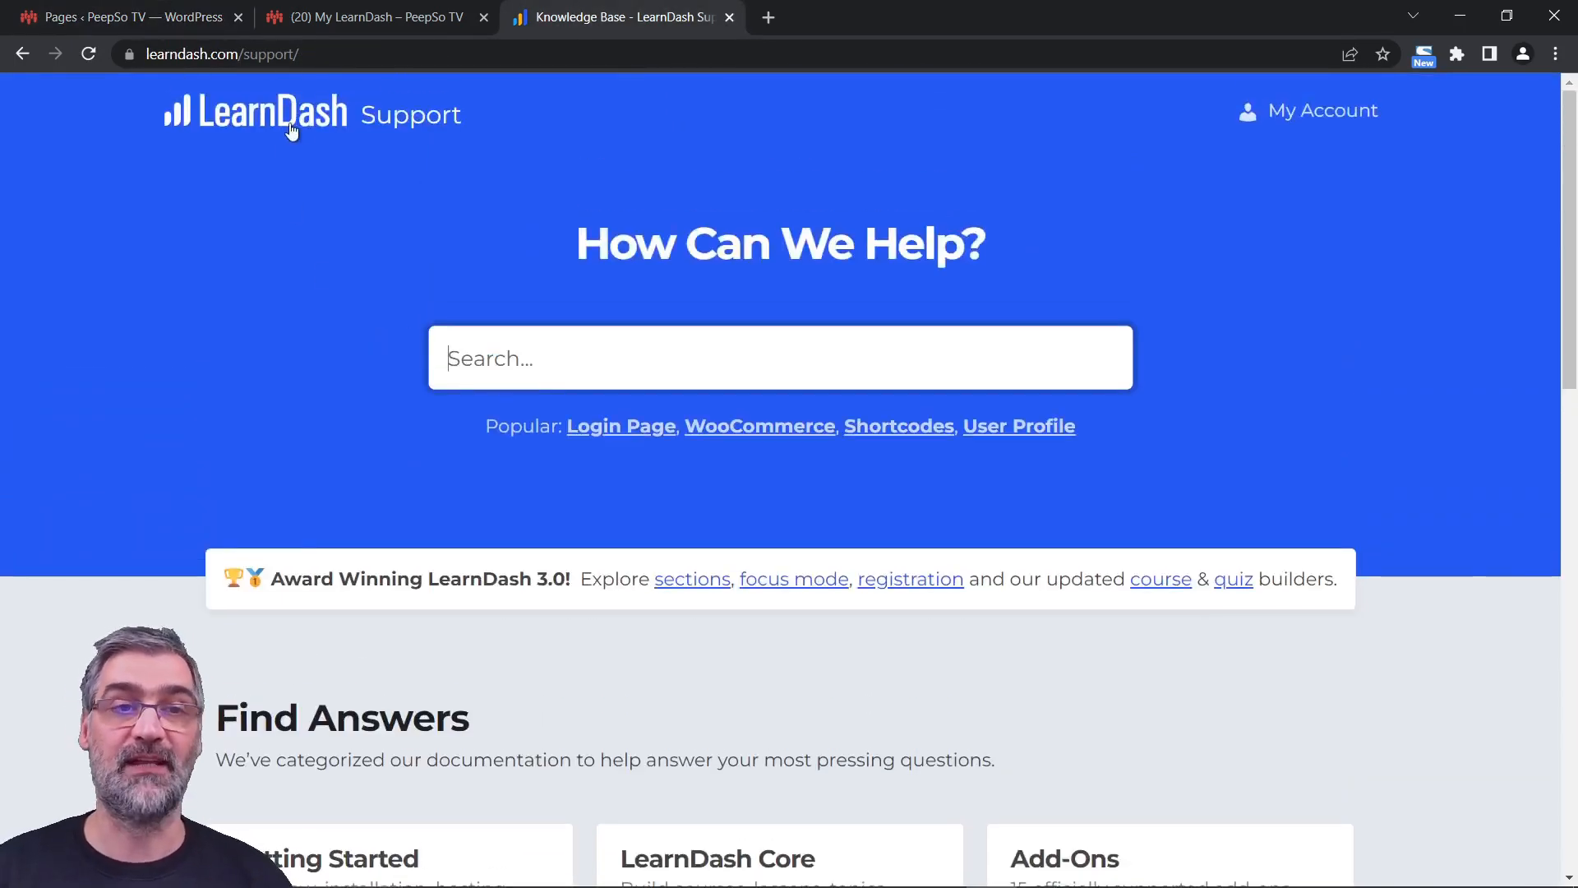